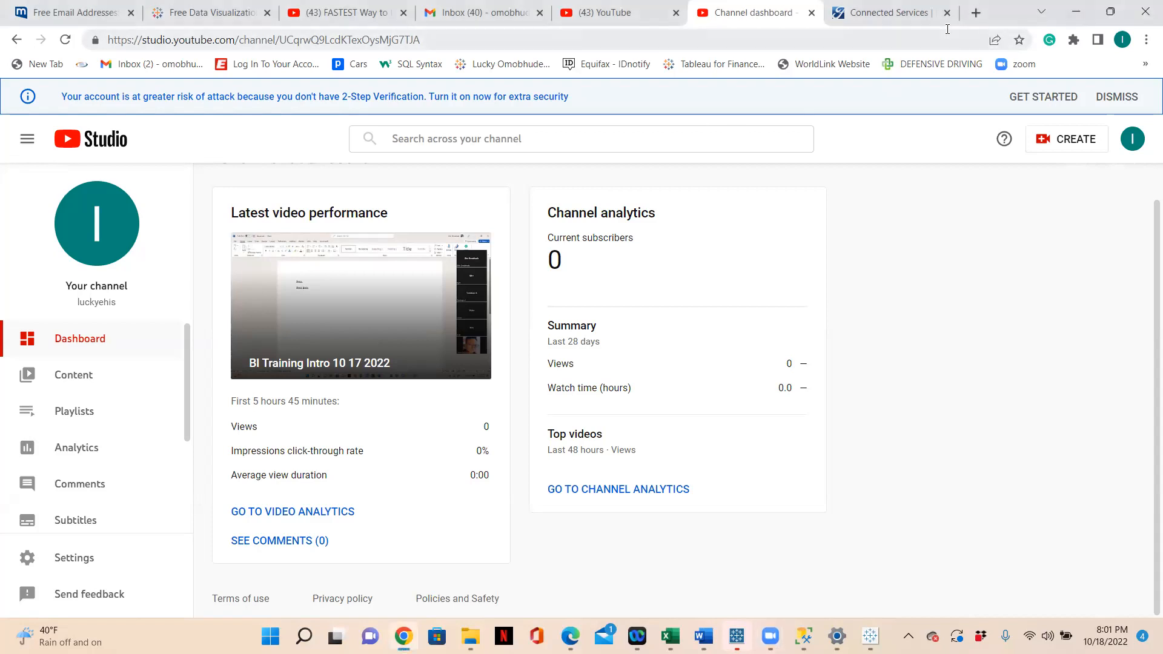
In a new Chrome tab, go to le-analytics.com and open the BI Training Recording page.
{"action": "left_click", "coordinate": [976, 13]}
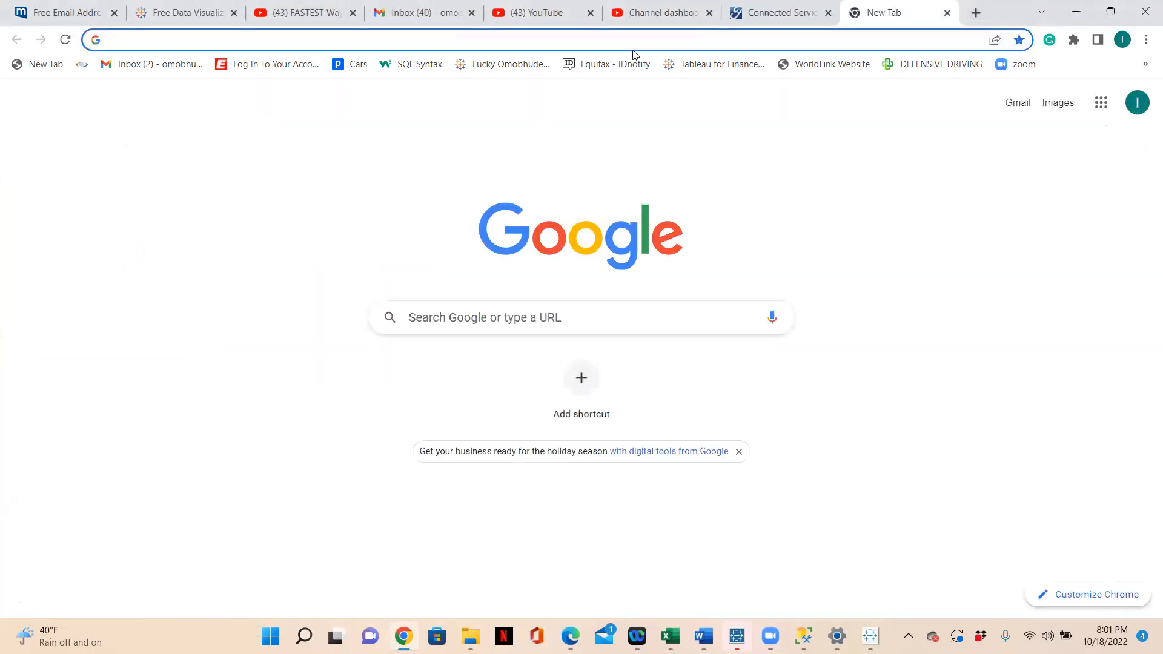
{"action": "type", "text": "le"}
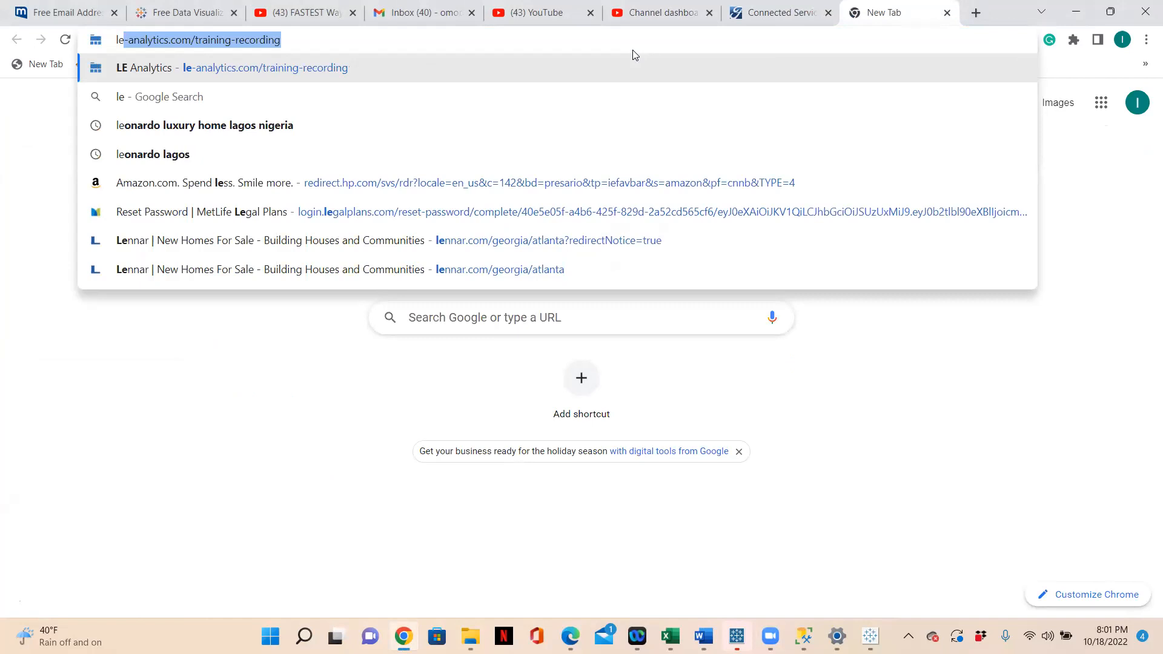
{"action": "key", "text": "Return"}
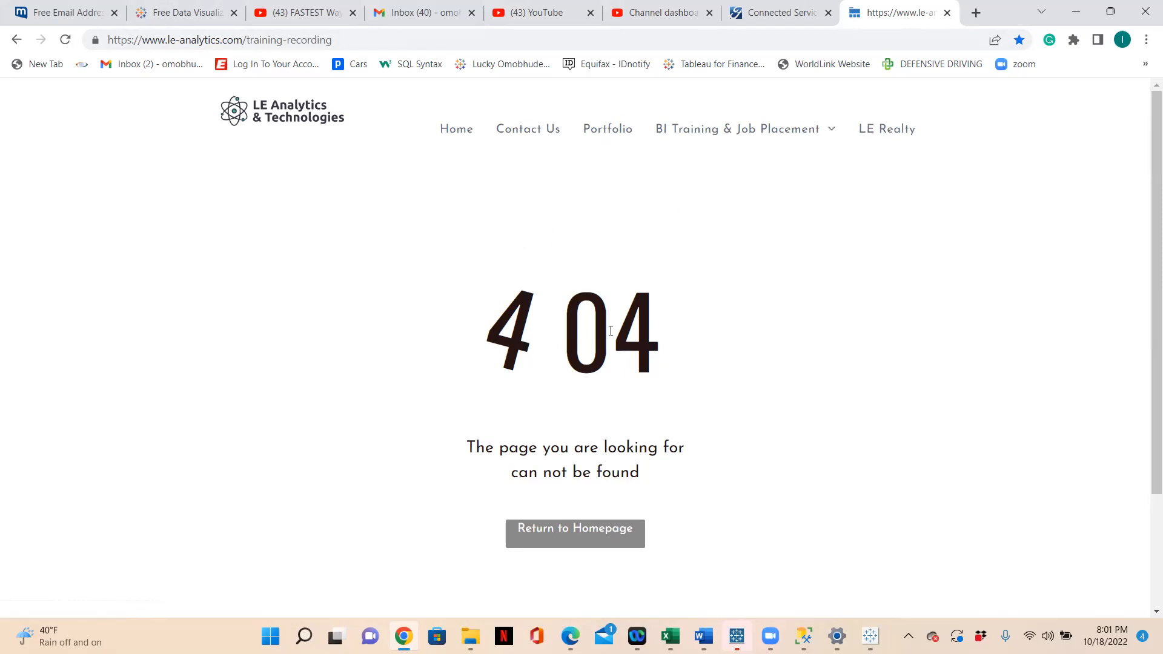
{"action": "mouse_move", "coordinate": [771, 135]}
{"action": "left_click", "coordinate": [730, 169]}
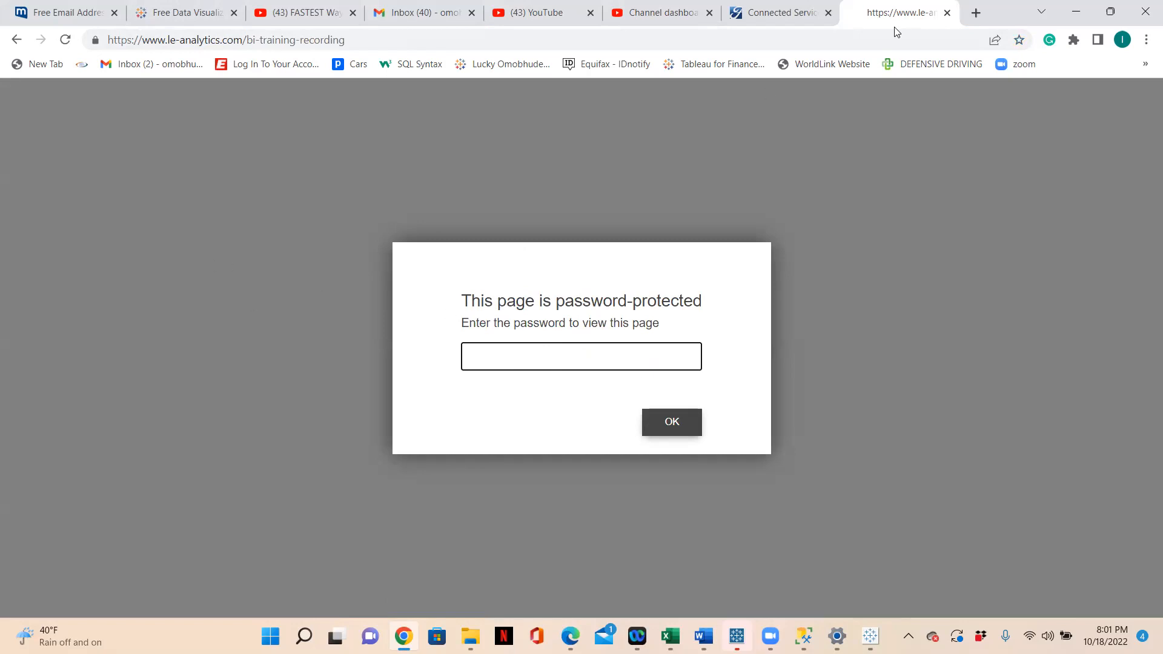
Minimize Chrome, maximize the Salary data REQUIREMENTS document, then return to Tableau Public.
{"action": "left_click", "coordinate": [1078, 12]}
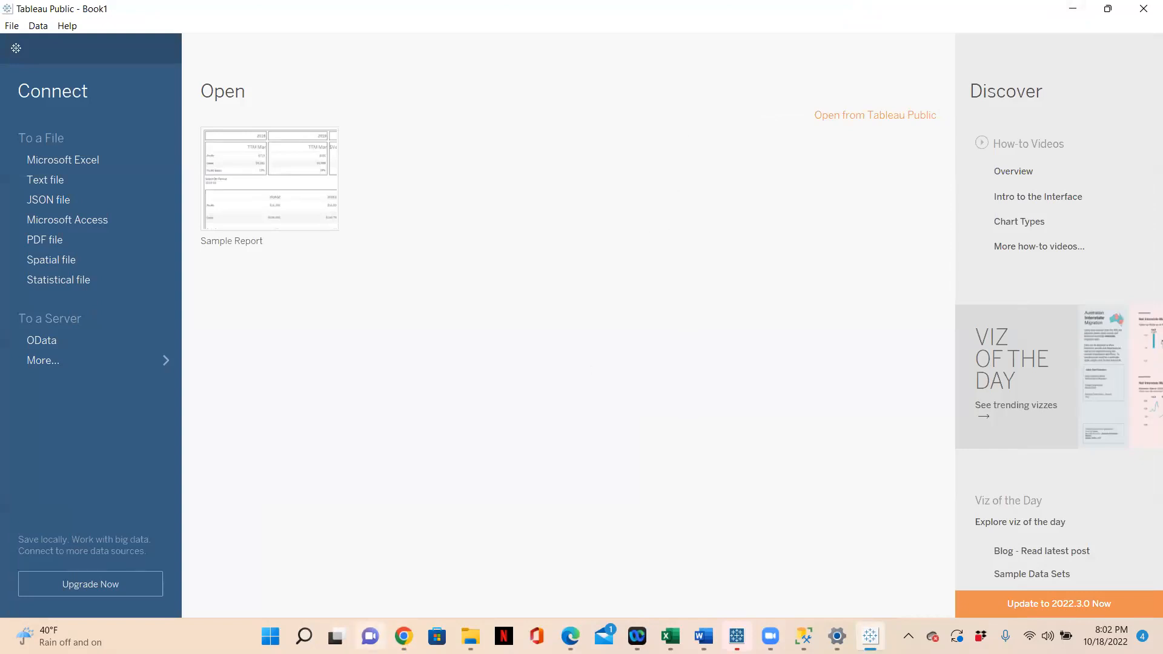
{"action": "left_click", "coordinate": [703, 637]}
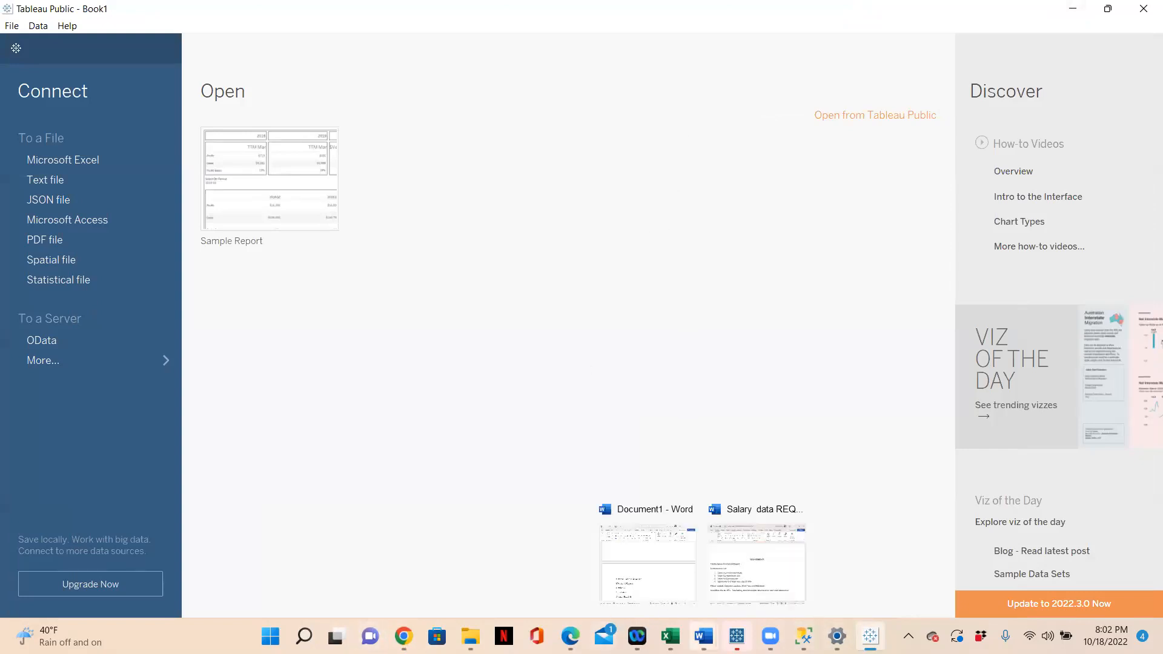
{"action": "left_click", "coordinate": [733, 584]}
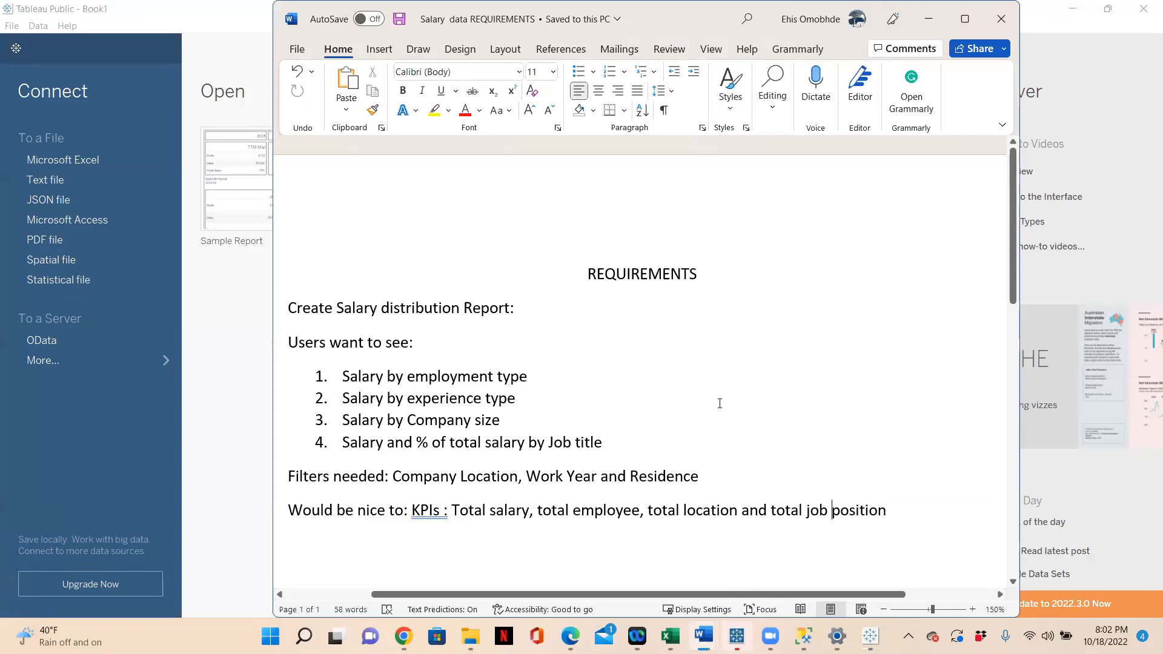
{"action": "left_click", "coordinate": [966, 19]}
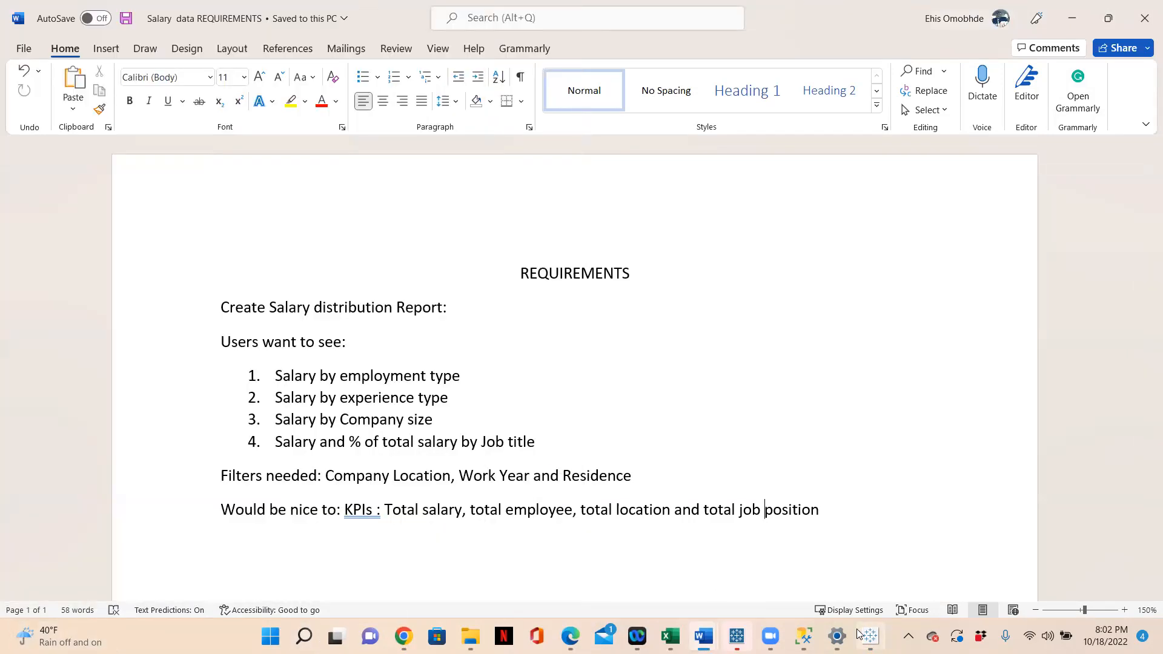
{"action": "left_click", "coordinate": [867, 636]}
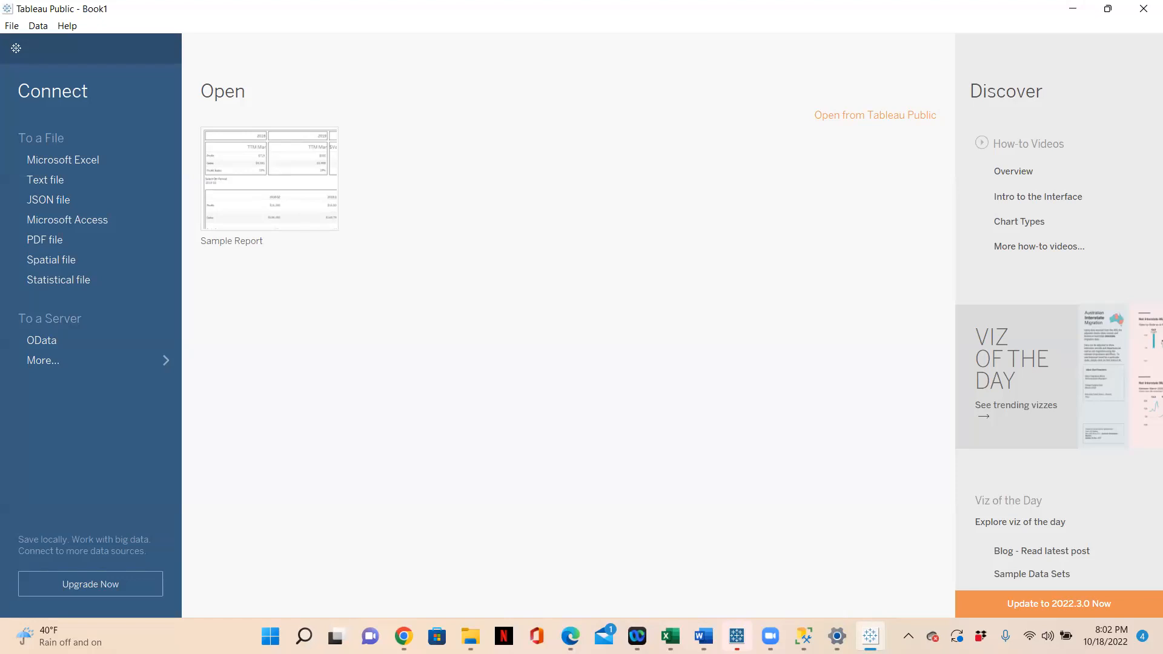
{"action": "mouse_move", "coordinate": [670, 636]}
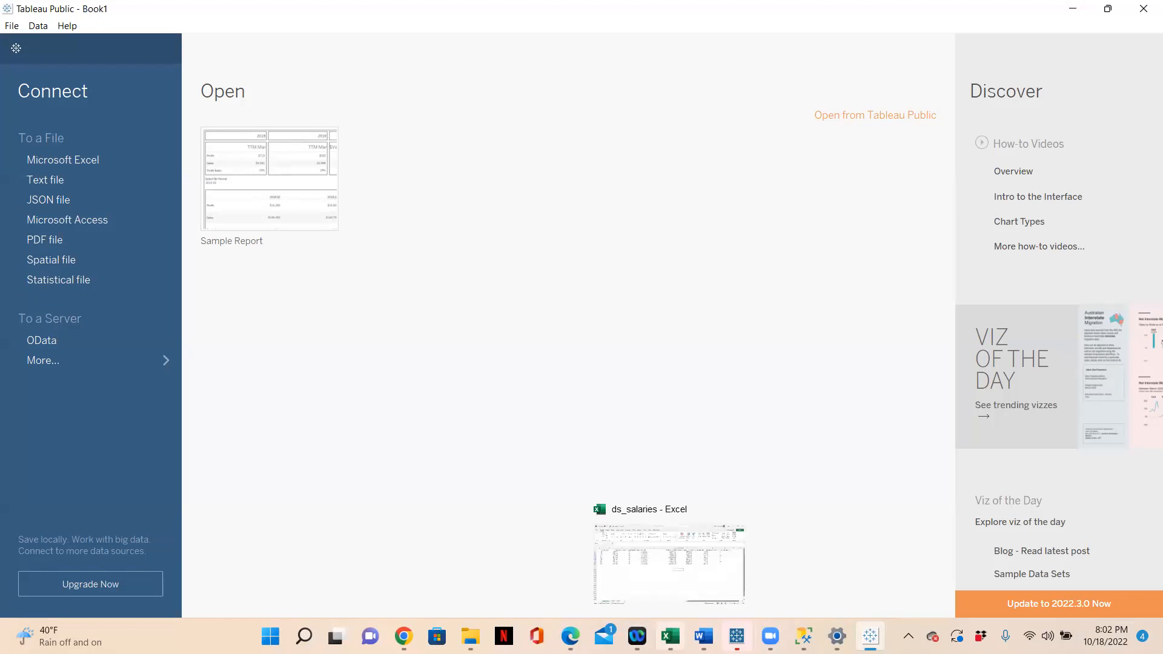
Bring up ds_salaries in Excel and clear the AI Scientist job-title filter.
{"action": "left_click", "coordinate": [663, 577]}
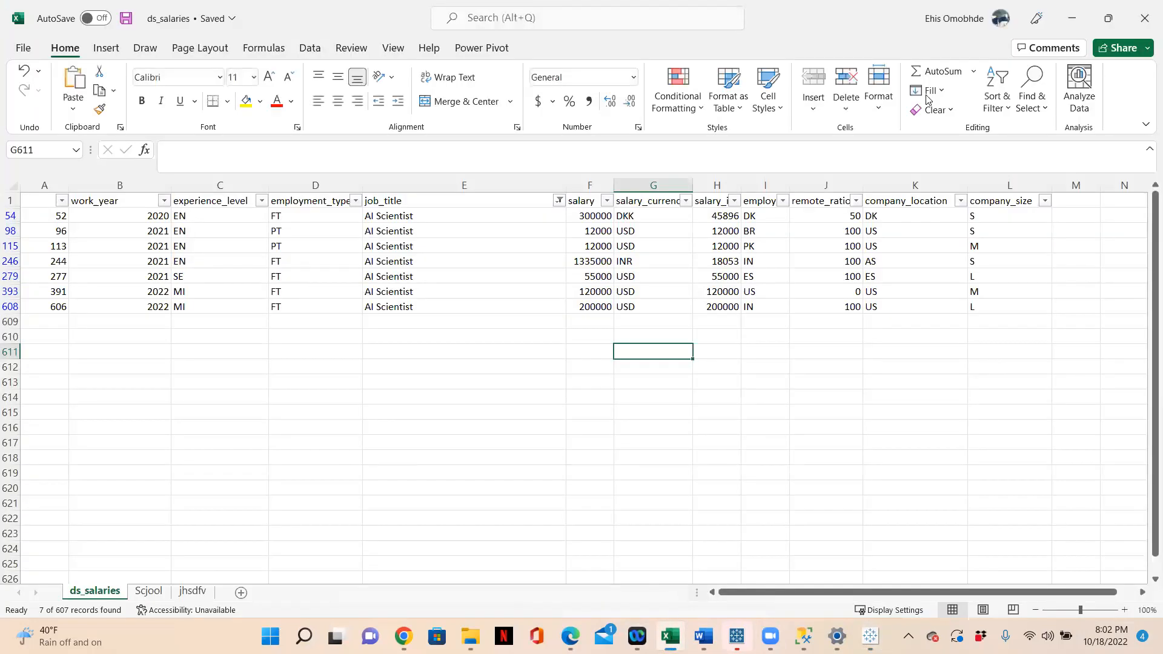
{"action": "left_click", "coordinate": [997, 100]}
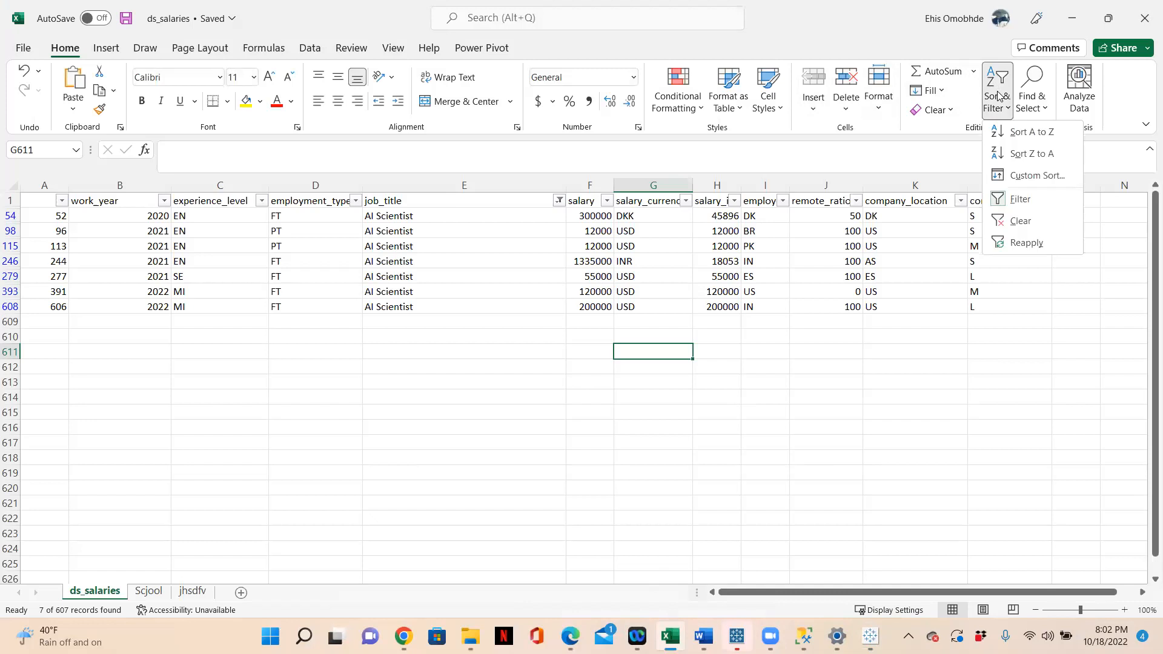
{"action": "left_click", "coordinate": [1018, 222]}
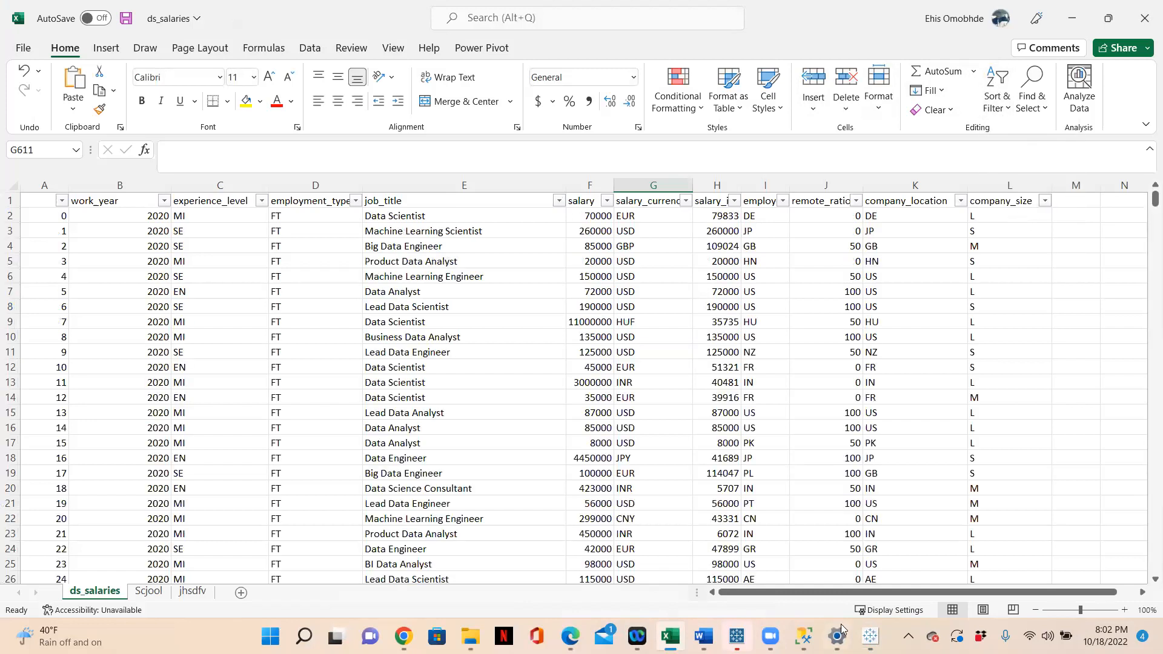
Glance at the requirements document in Word, then go back to the ds_salaries workbook.
{"action": "mouse_move", "coordinate": [703, 636]}
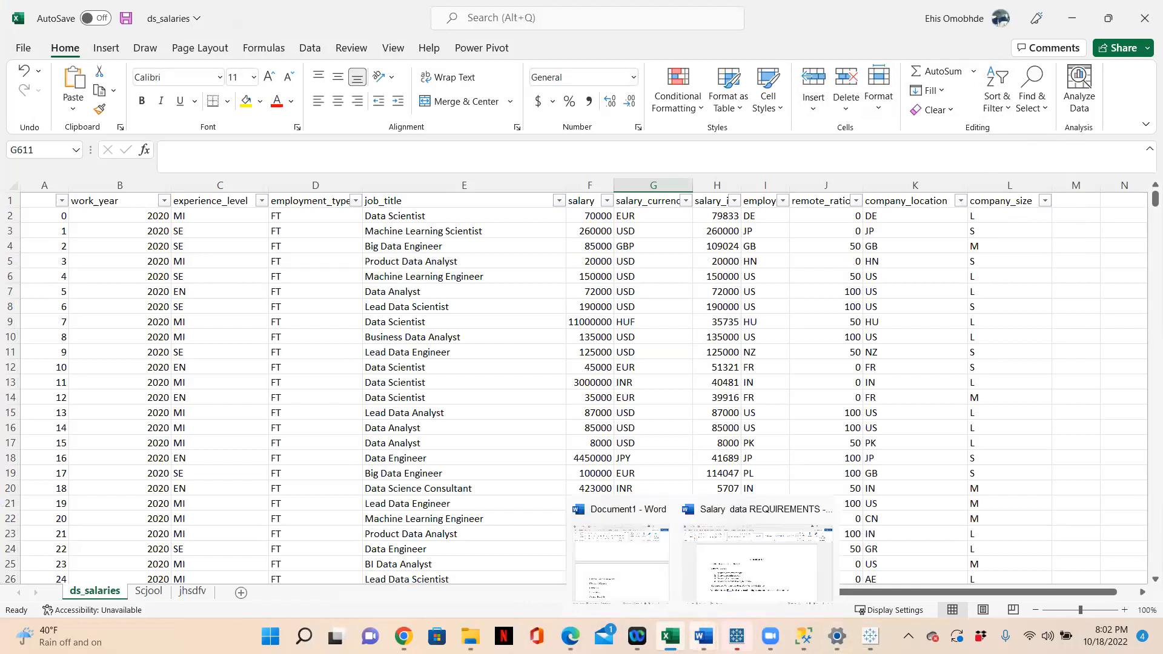
{"action": "left_click", "coordinate": [700, 596]}
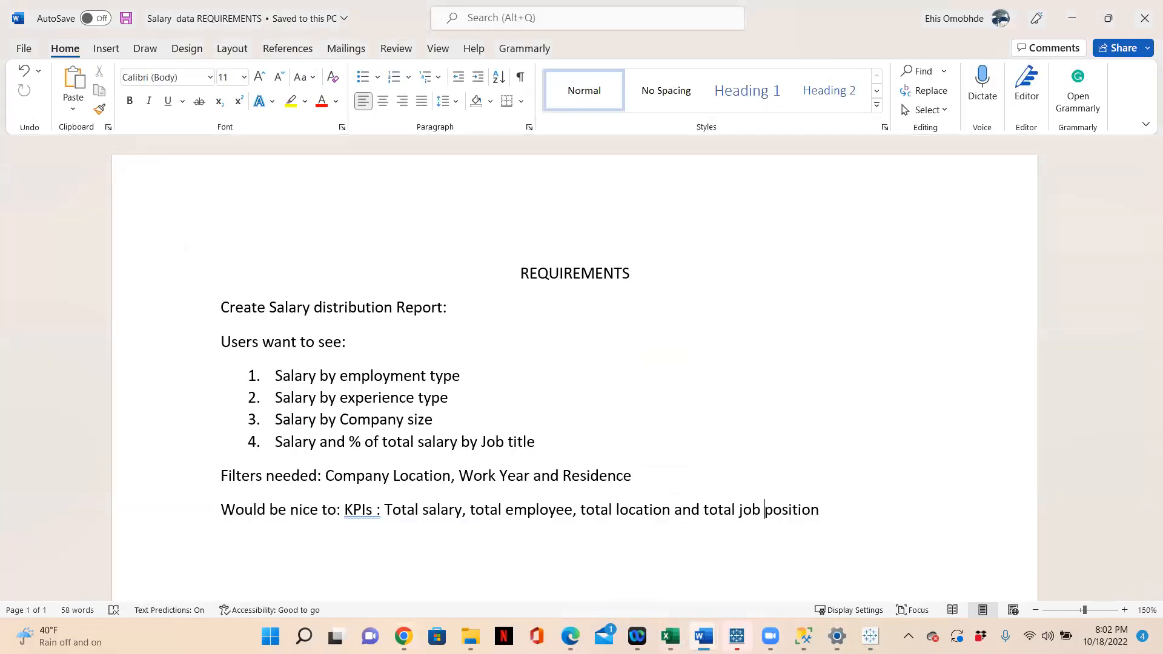
{"action": "left_click", "coordinate": [670, 636]}
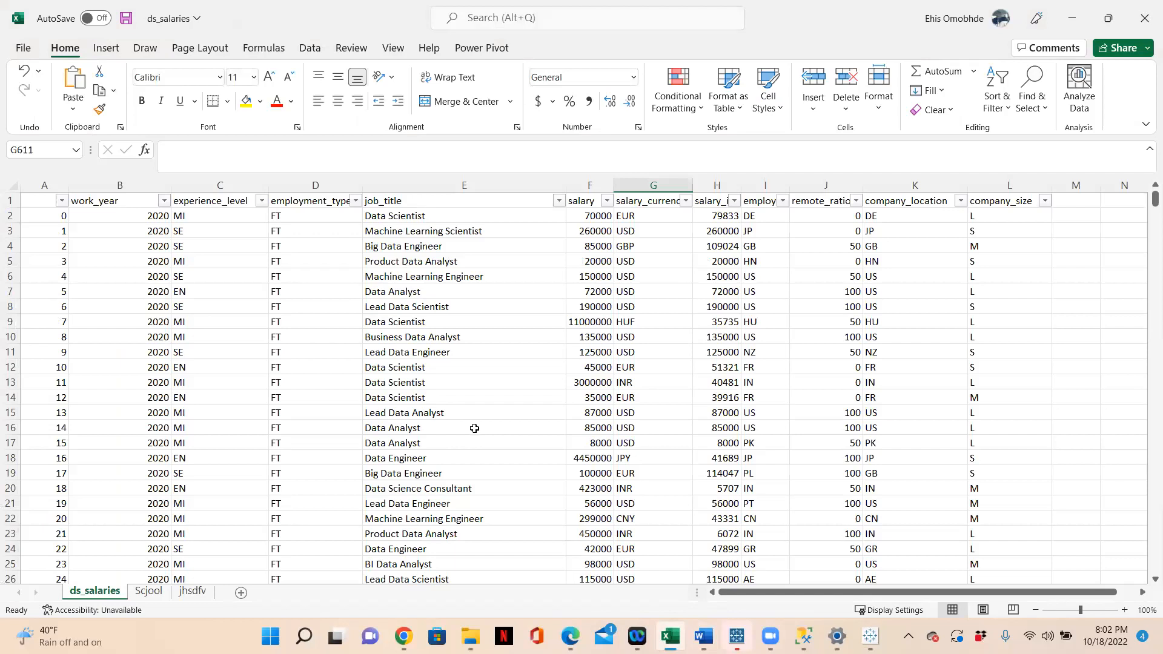
{"action": "mouse_move", "coordinate": [636, 635]}
Switch between ds_salaries and the Salary data REQUIREMENTS document, settling on the document.
{"action": "mouse_move", "coordinate": [703, 636]}
{"action": "left_click", "coordinate": [739, 585]}
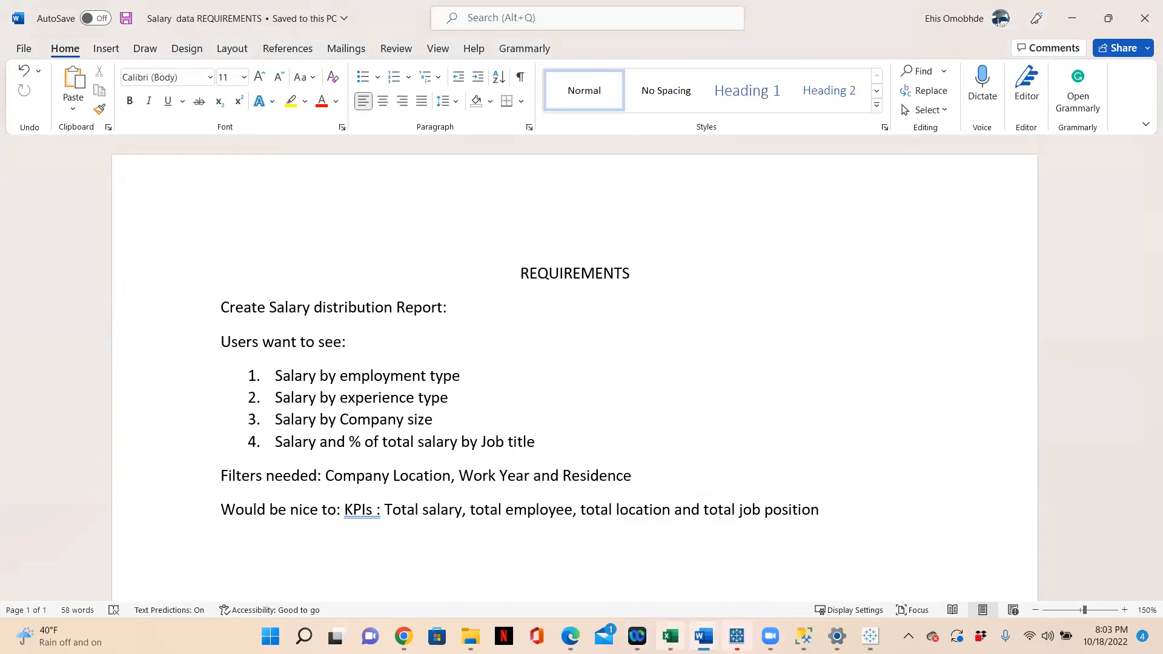
{"action": "left_click", "coordinate": [670, 636]}
{"action": "mouse_move", "coordinate": [702, 636]}
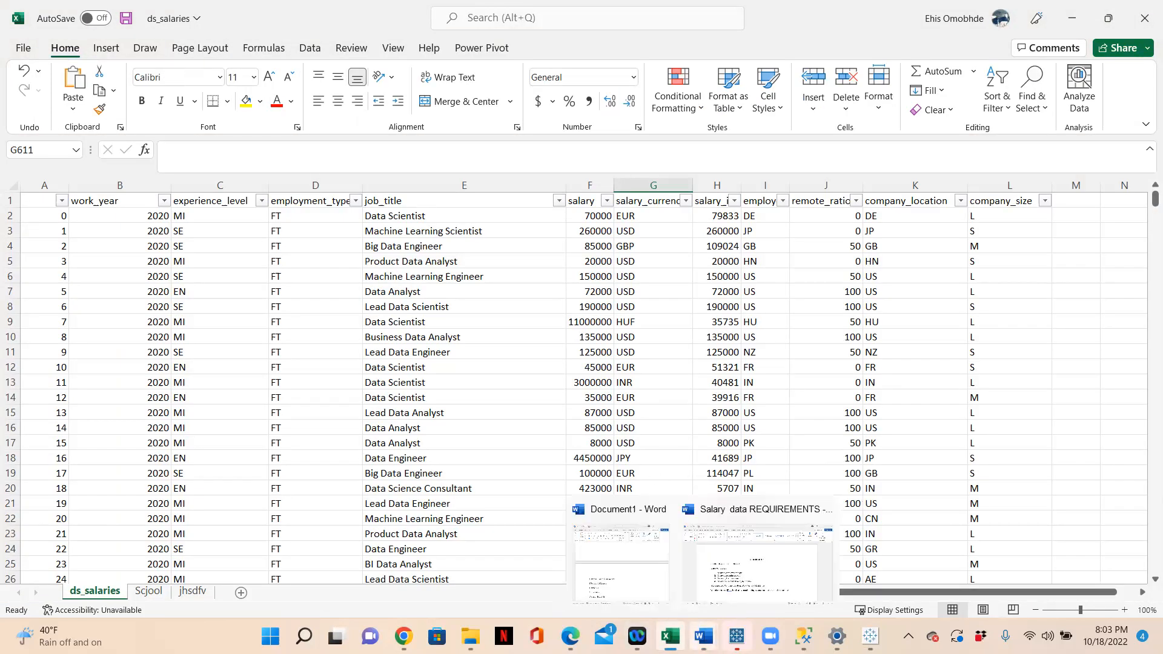
{"action": "left_click", "coordinate": [757, 581]}
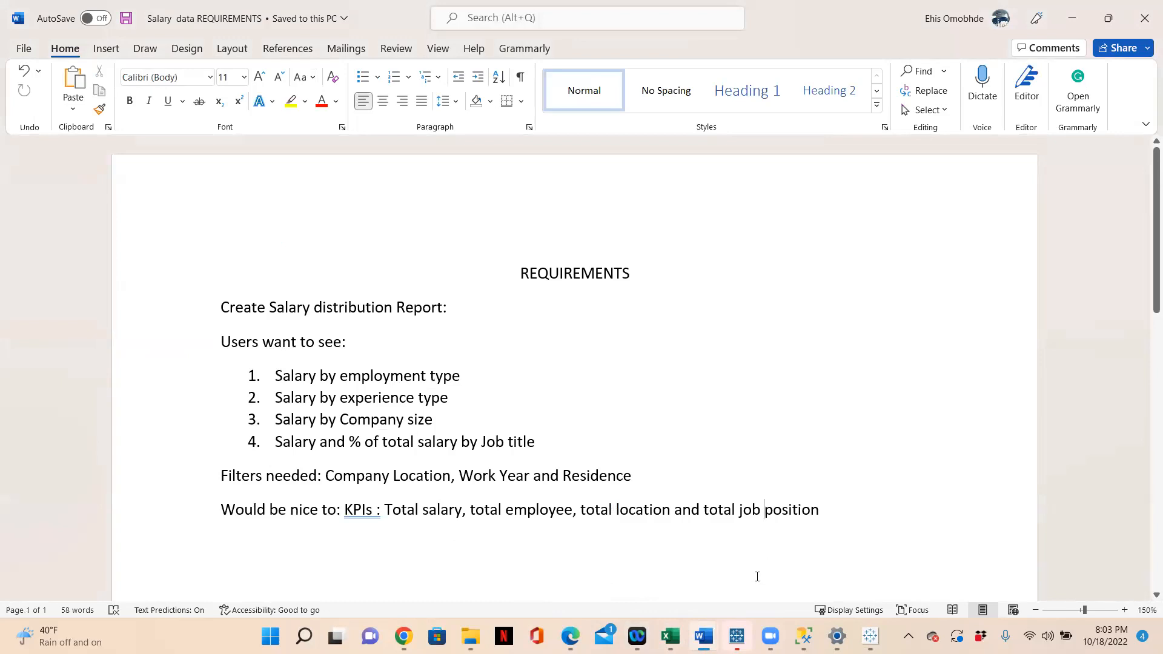
{"action": "scroll", "coordinate": [758, 577], "scroll_direction": "down", "scroll_amount": 2}
{"action": "scroll", "coordinate": [758, 577], "scroll_direction": "up", "scroll_amount": 1}
Select the REQUIREMENTS title and then all the requirement lines beneath it.
{"action": "left_click", "coordinate": [624, 493]}
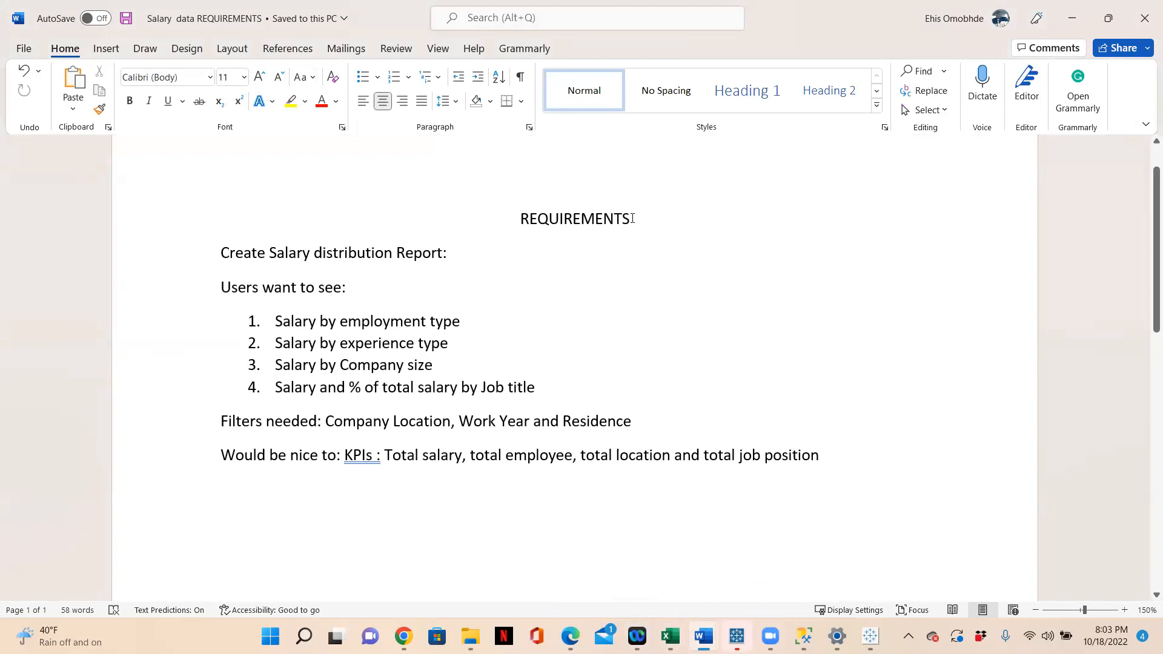
{"action": "left_click_drag", "start_coordinate": [633, 218], "coordinate": [371, 223]}
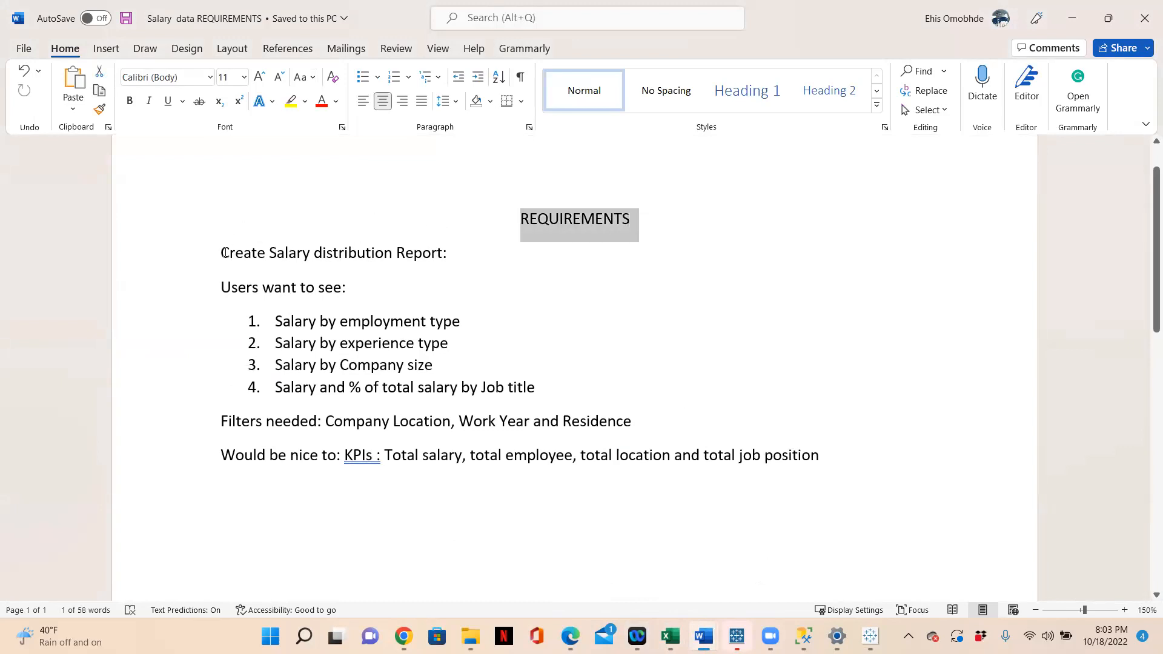
{"action": "left_click_drag", "start_coordinate": [222, 253], "coordinate": [829, 468]}
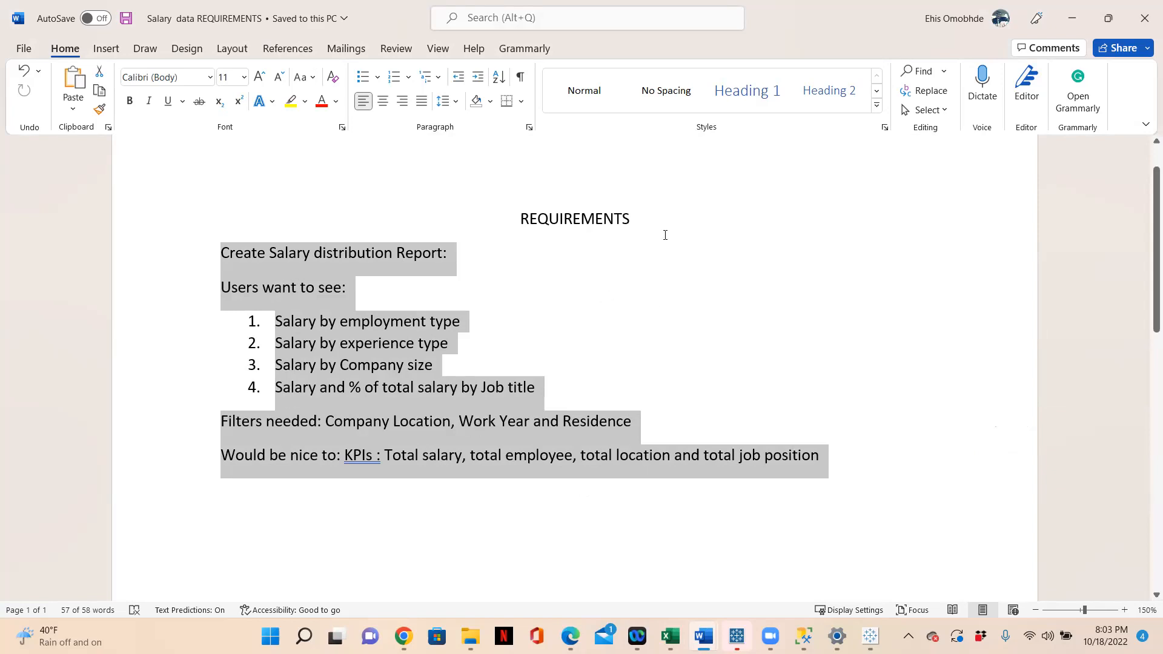
{"action": "left_click", "coordinate": [467, 253]}
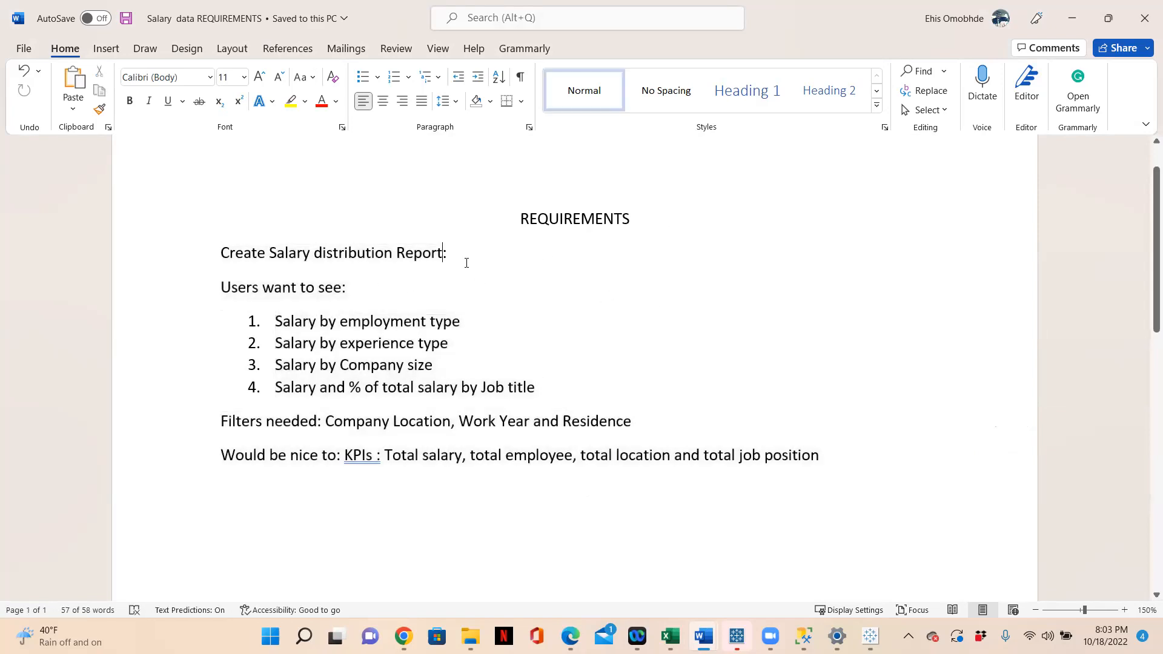
{"action": "left_click_drag", "start_coordinate": [223, 253], "coordinate": [870, 476]}
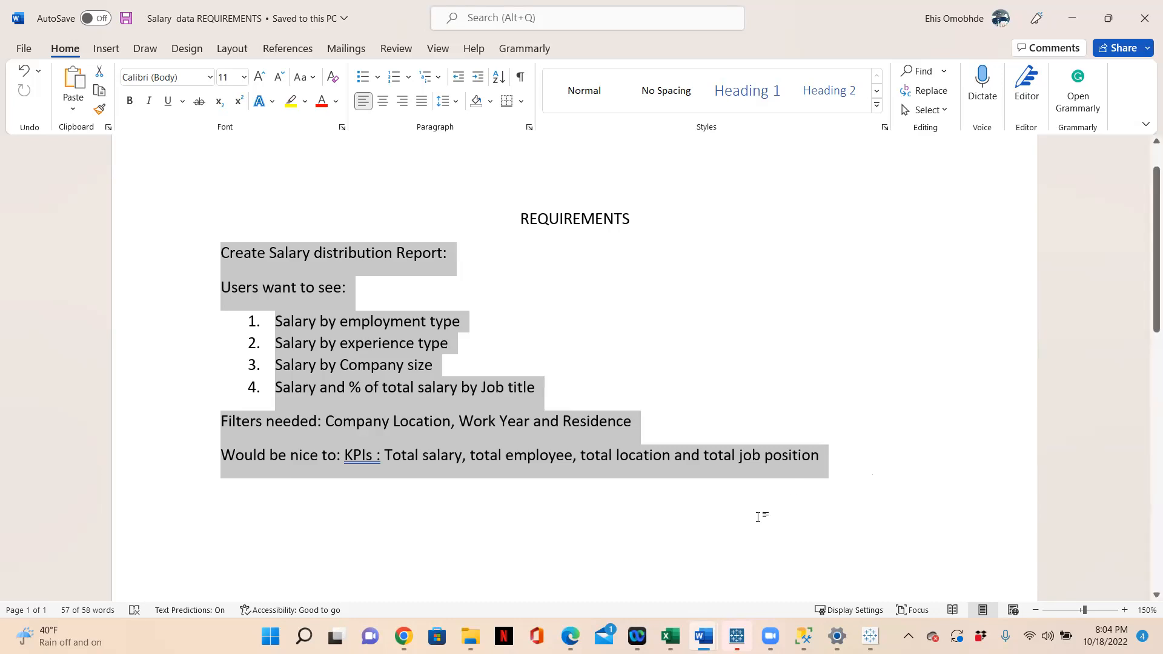
{"action": "left_click", "coordinate": [486, 353]}
{"action": "left_click_drag", "start_coordinate": [218, 250], "coordinate": [854, 461]}
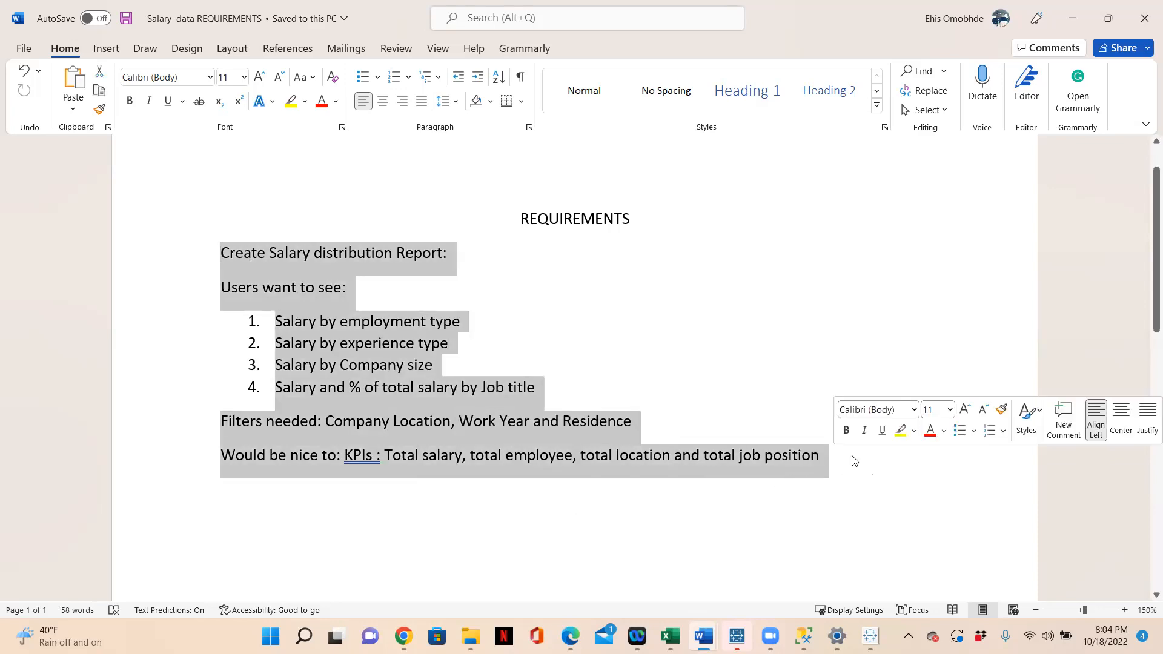
{"action": "left_click", "coordinate": [631, 226]}
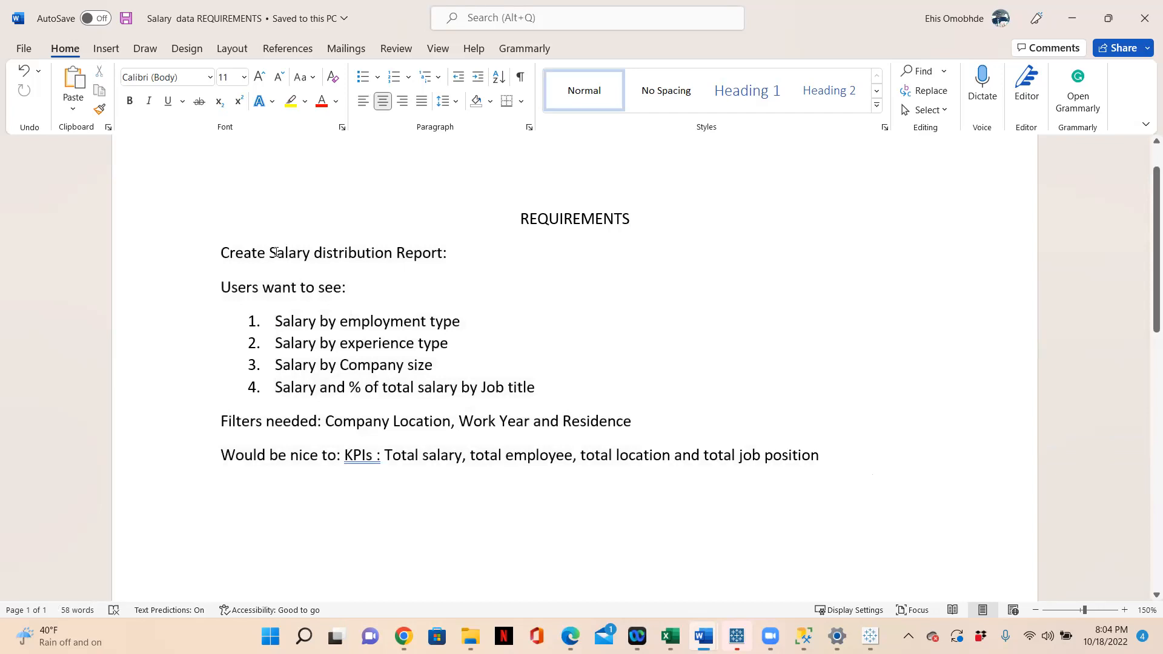
{"action": "left_click_drag", "start_coordinate": [269, 252], "coordinate": [440, 256]}
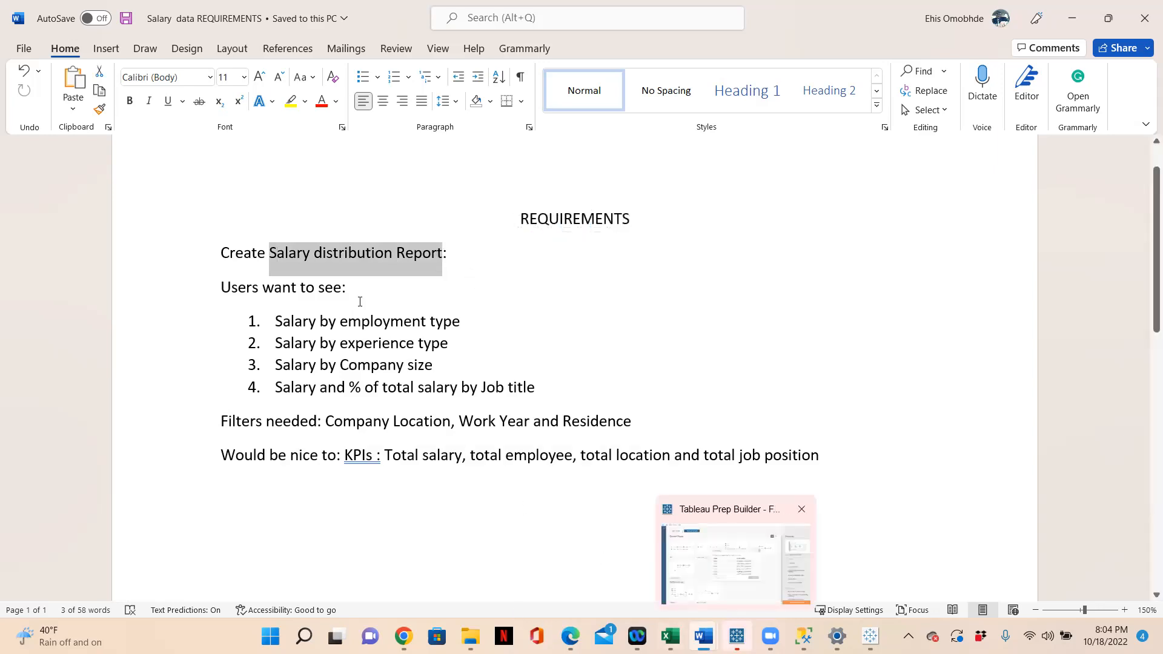
{"action": "left_click_drag", "start_coordinate": [270, 254], "coordinate": [494, 259]}
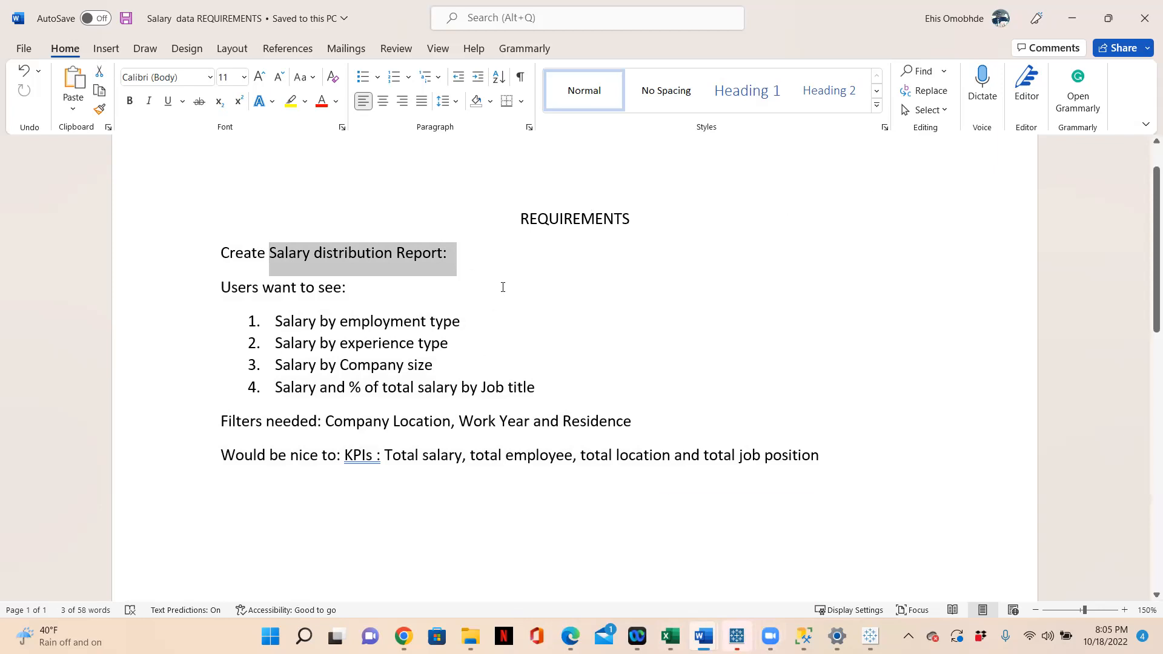
{"action": "left_click", "coordinate": [568, 276]}
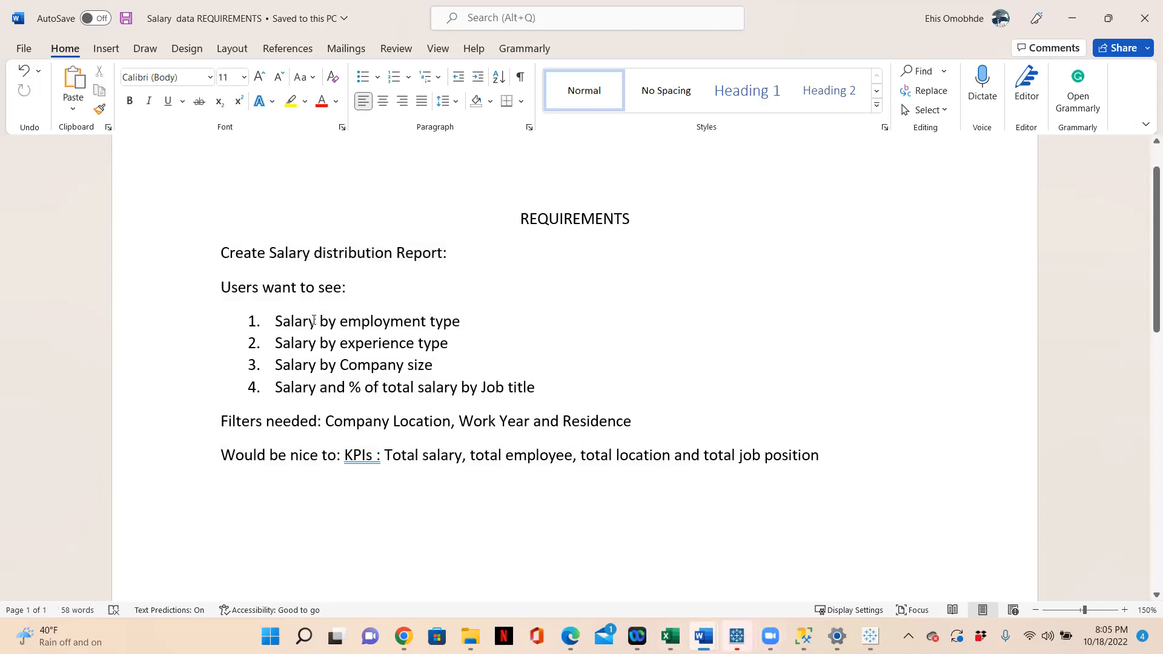
{"action": "left_click_drag", "start_coordinate": [274, 324], "coordinate": [461, 327]}
{"action": "left_click_drag", "start_coordinate": [272, 343], "coordinate": [456, 345]}
{"action": "left_click_drag", "start_coordinate": [274, 365], "coordinate": [457, 358]}
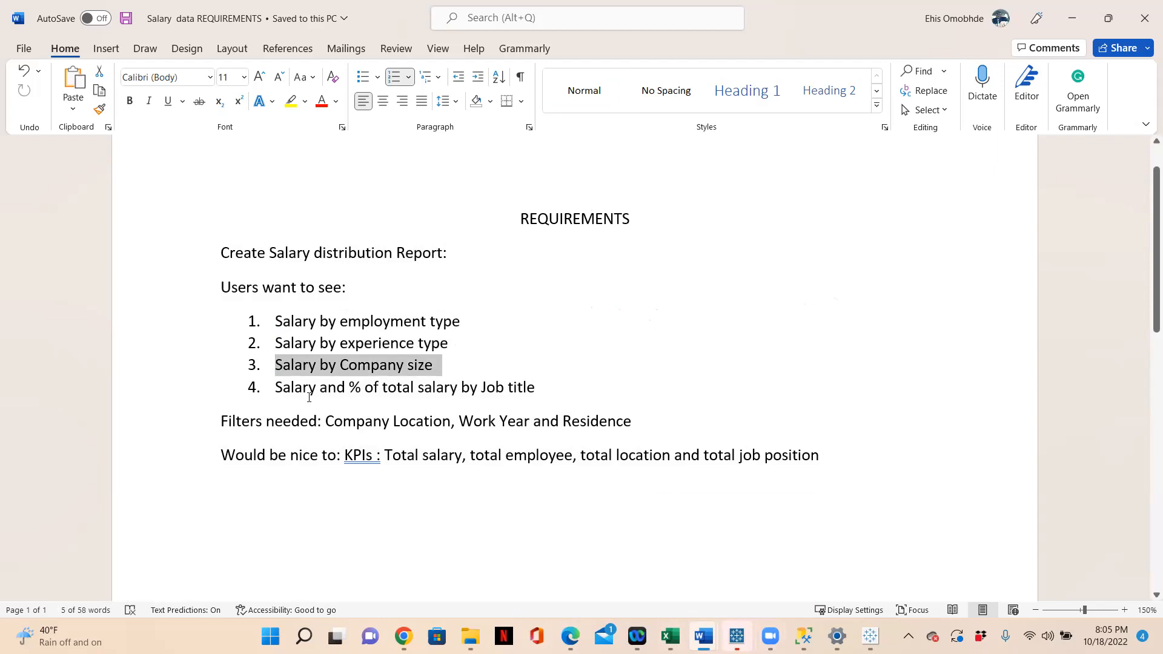
{"action": "left_click_drag", "start_coordinate": [278, 391], "coordinate": [371, 393]}
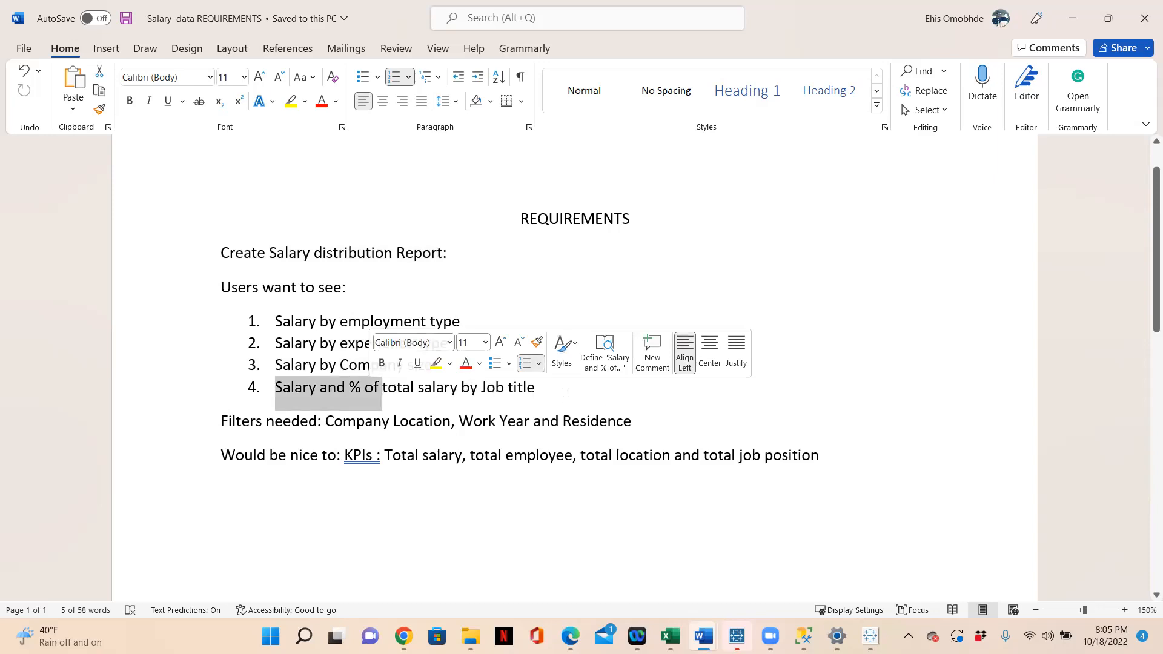
{"action": "left_click_drag", "start_coordinate": [533, 391], "coordinate": [286, 389]}
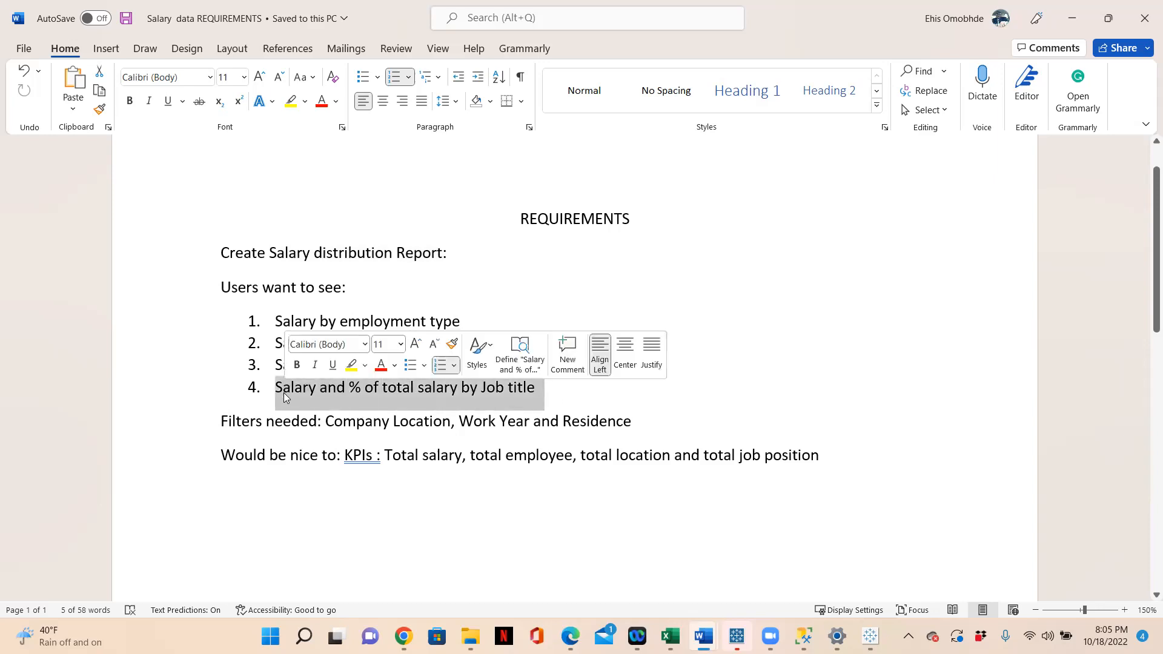
{"action": "left_click_drag", "start_coordinate": [225, 421], "coordinate": [381, 423]}
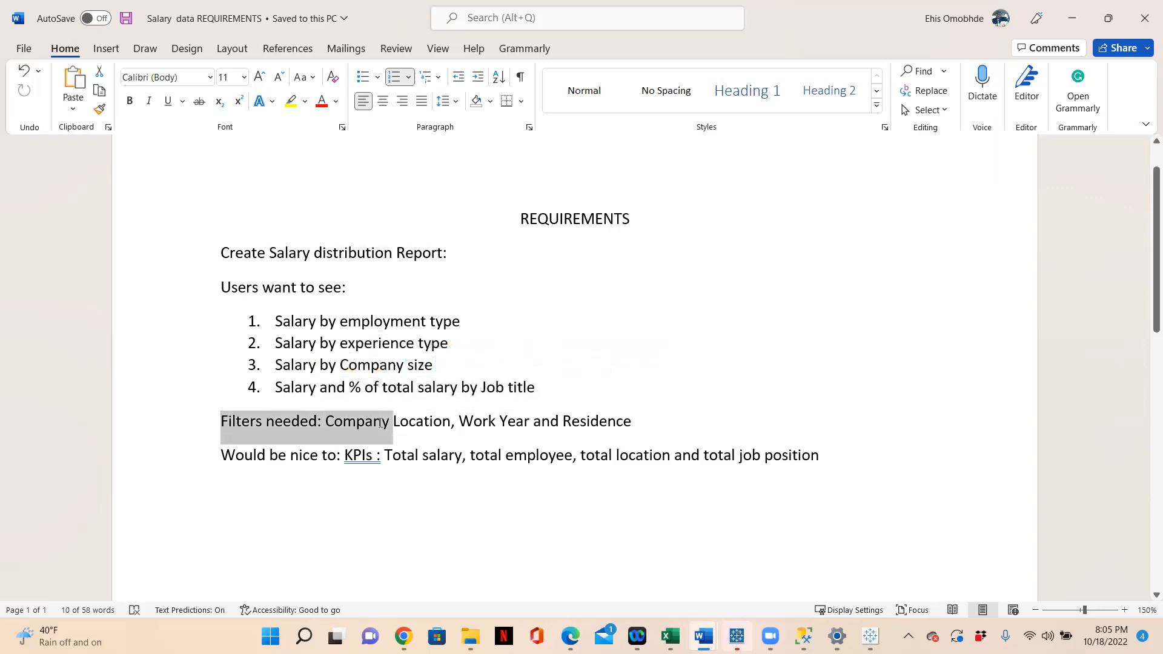
{"action": "left_click", "coordinate": [317, 421]}
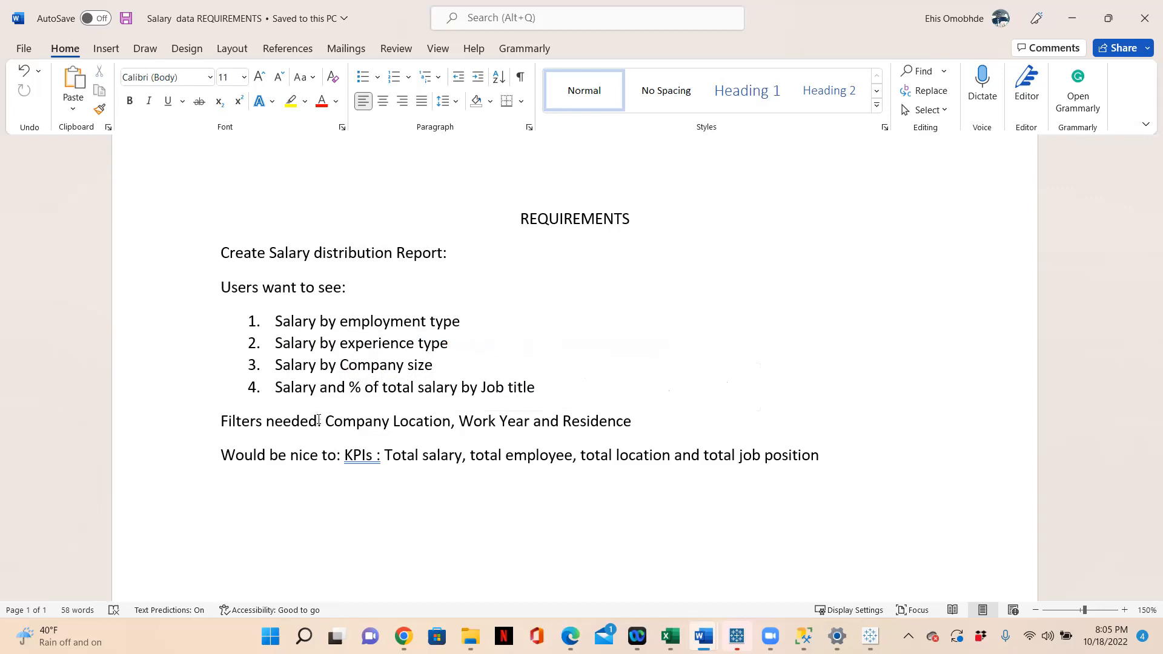
{"action": "scroll", "coordinate": [416, 387], "scroll_direction": "down", "scroll_amount": 1}
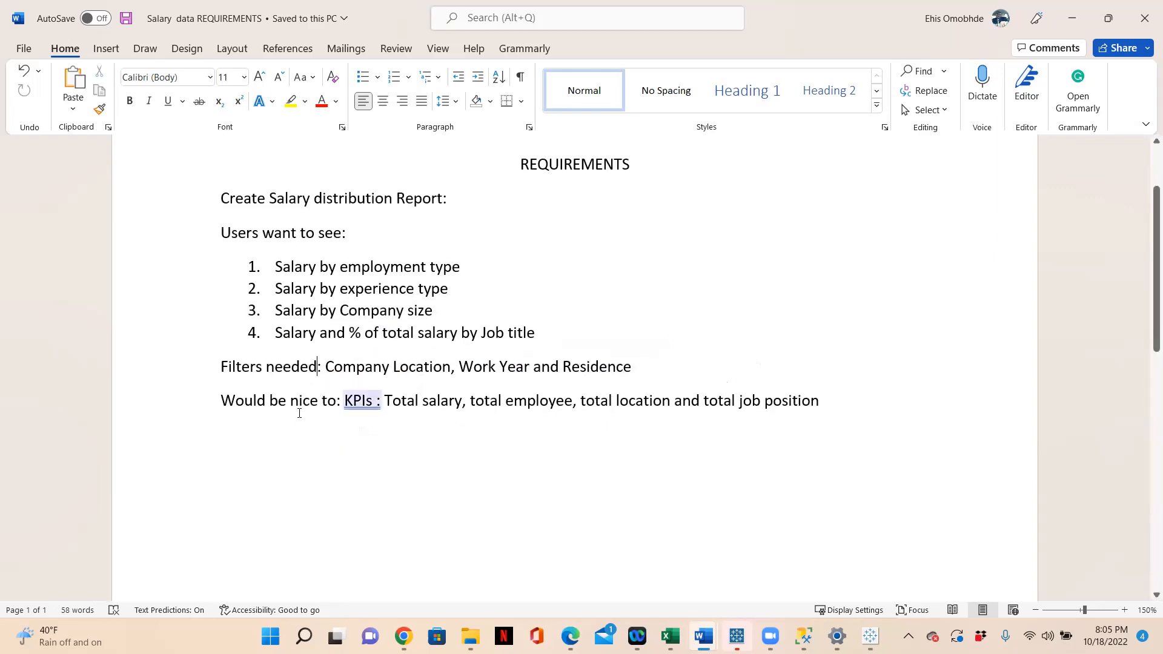
{"action": "left_click_drag", "start_coordinate": [225, 403], "coordinate": [346, 402]}
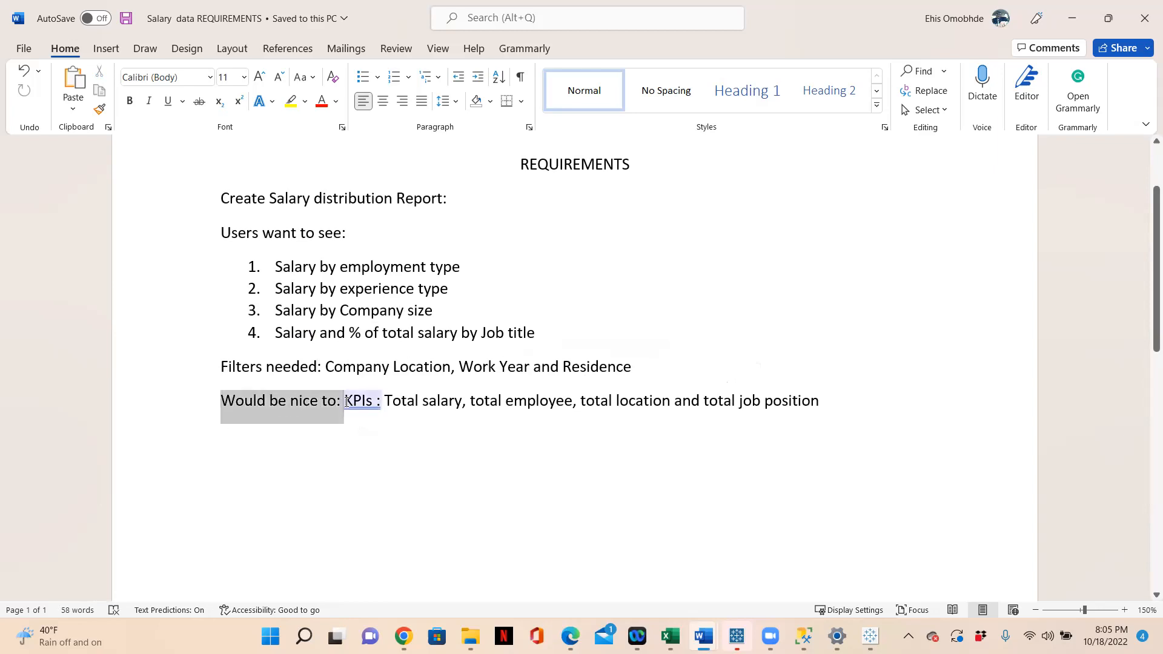
Accept the 'KPIs:' grammar fix and expand KPIs to 'Key Performance Indicators'.
{"action": "left_click", "coordinate": [351, 415]}
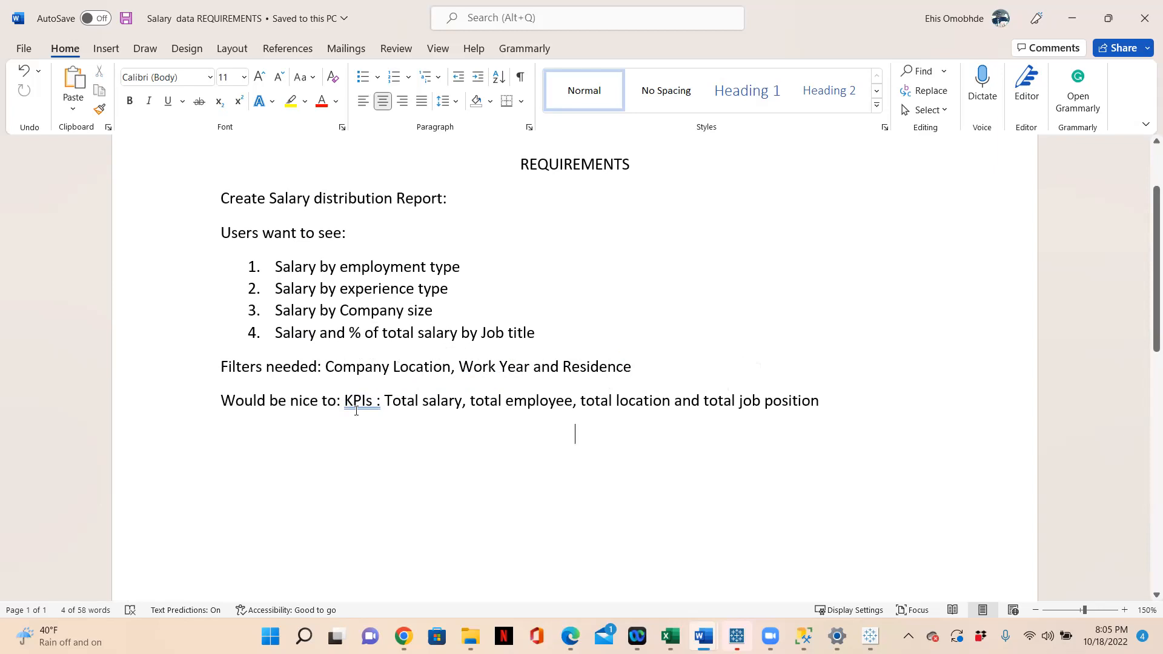
{"action": "left_click", "coordinate": [383, 402]}
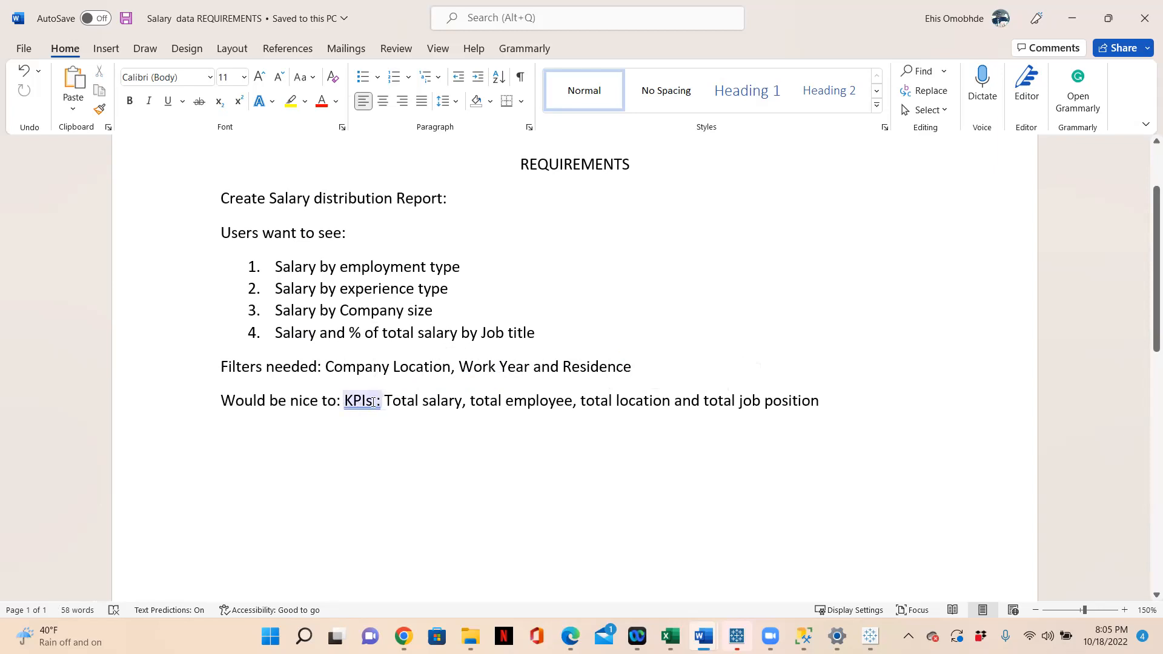
{"action": "right_click", "coordinate": [373, 402]}
{"action": "left_click", "coordinate": [421, 197]}
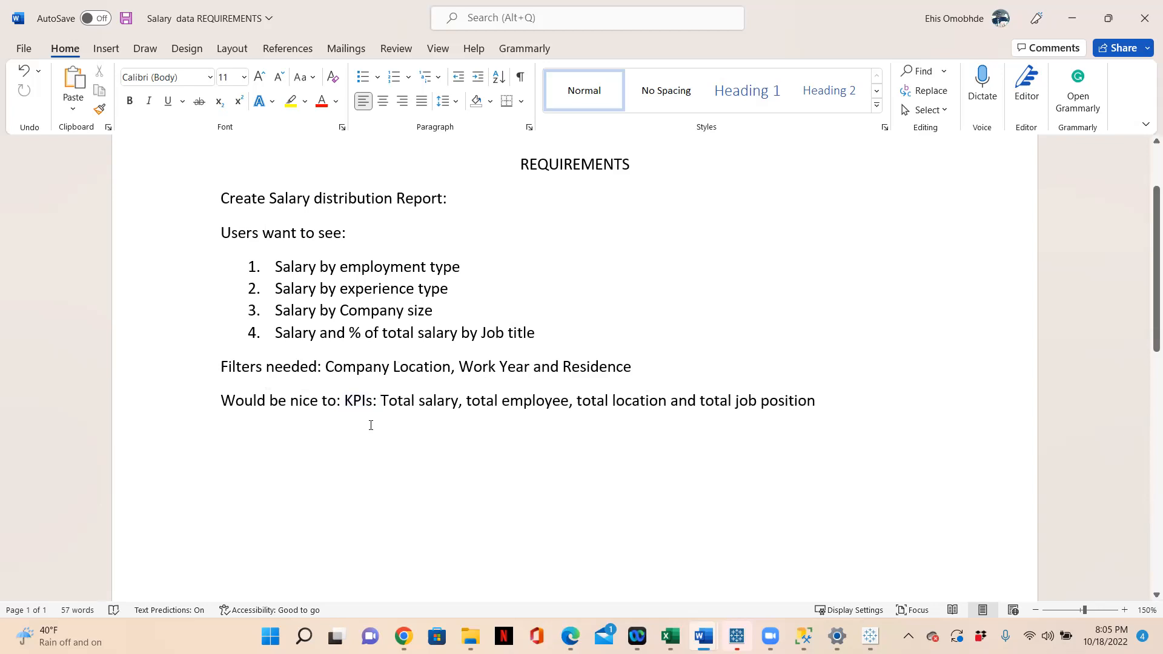
{"action": "left_click", "coordinate": [354, 401]}
{"action": "type", "text": "ey"}
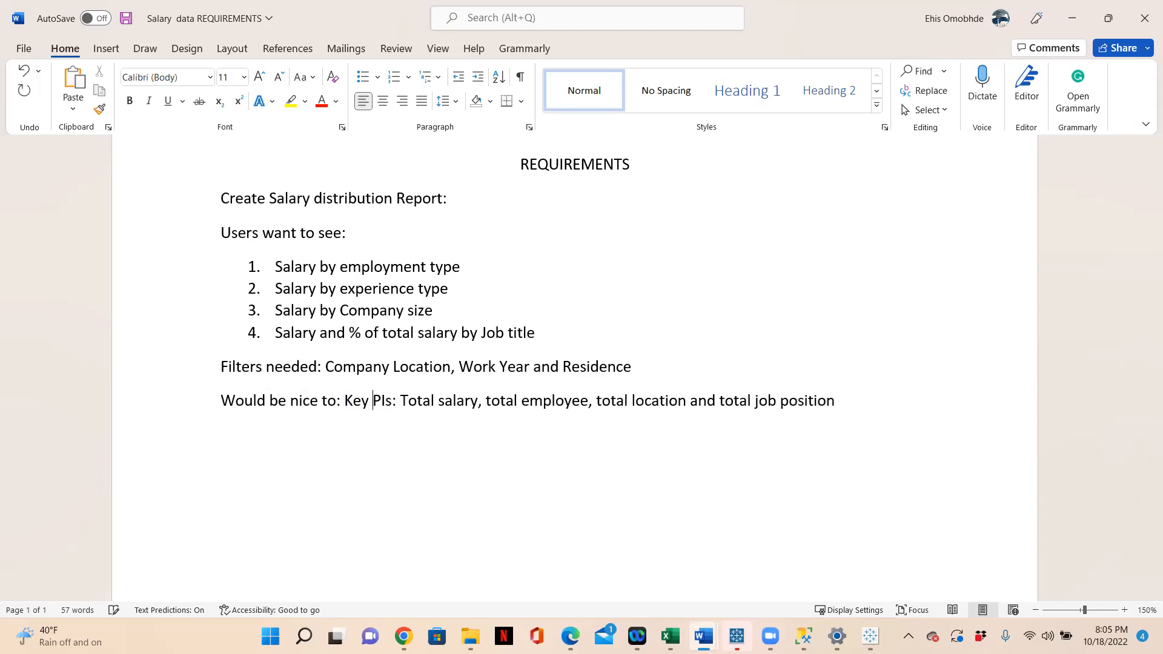
{"action": "key", "text": "Right"}
{"action": "type", "text": "erform"}
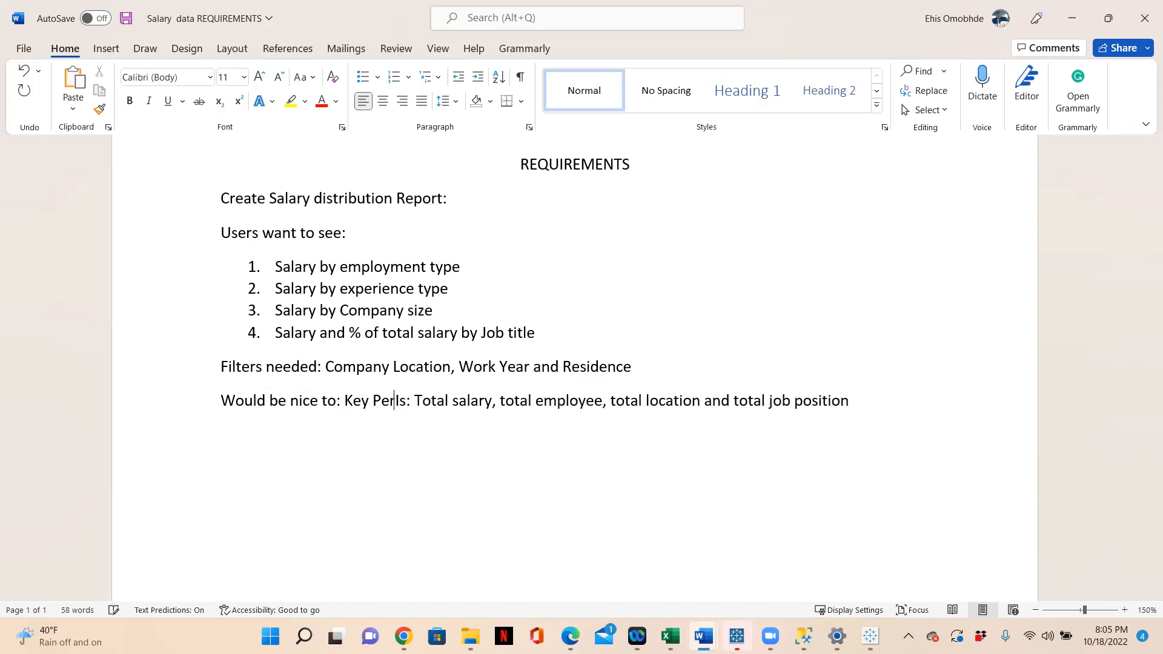
{"action": "type", "text": "ance I"}
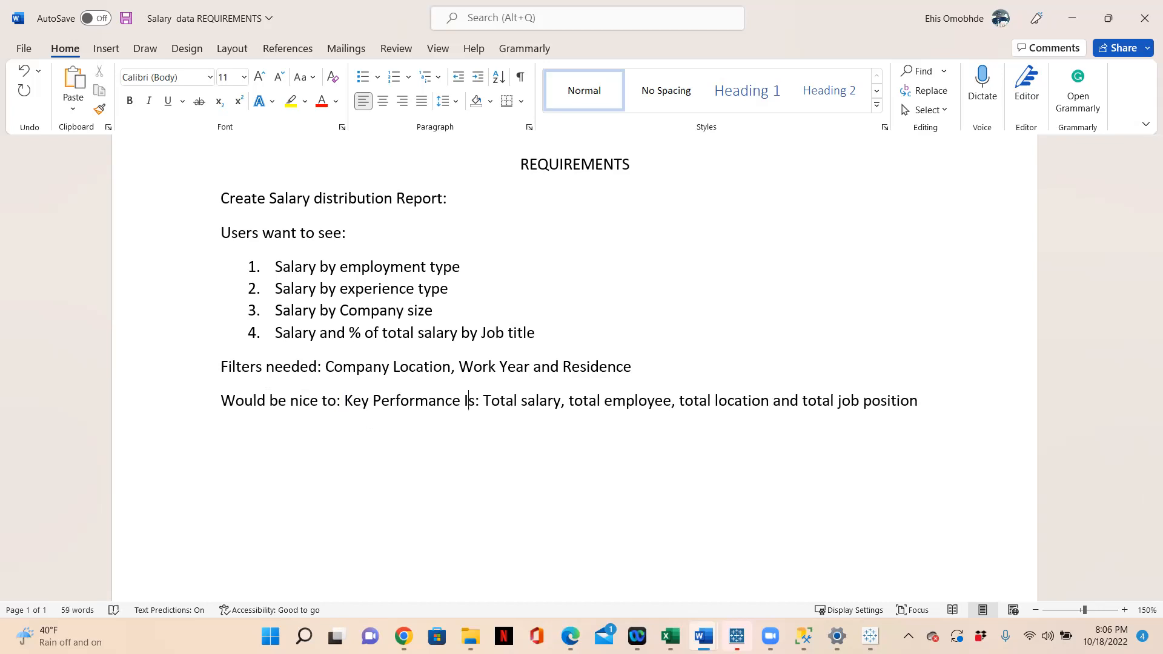
{"action": "type", "text": "ndicators"}
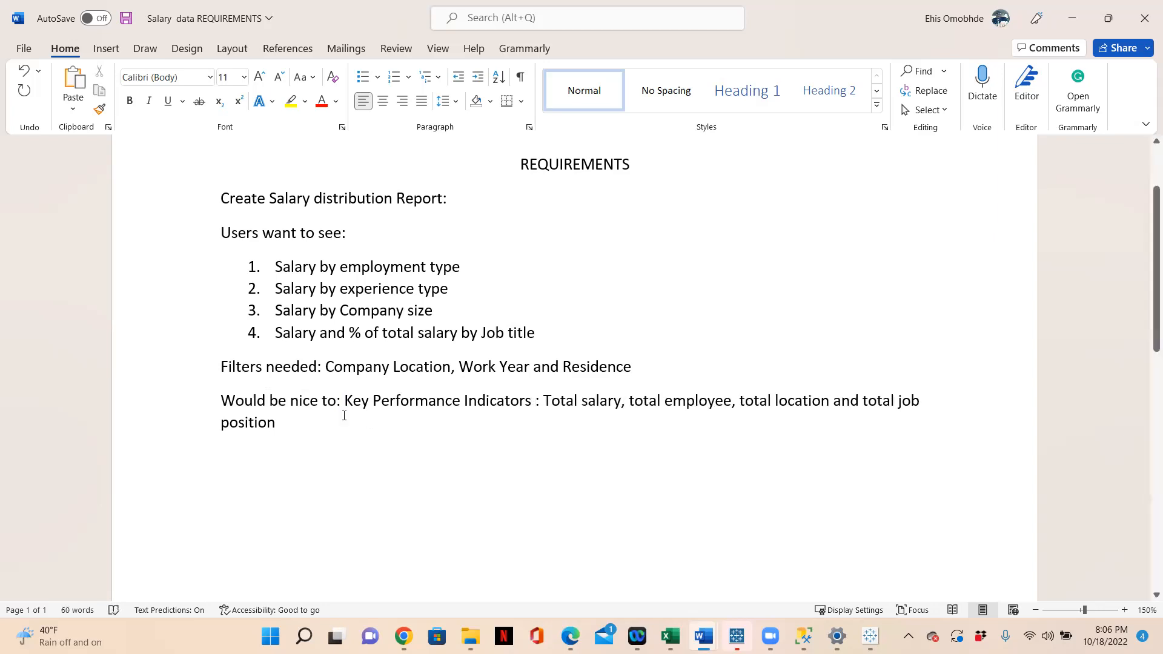
Highlight the Key Performance Indicators and Total salary wording, undoing an accidental text move.
{"action": "left_click_drag", "start_coordinate": [343, 400], "coordinate": [496, 404]}
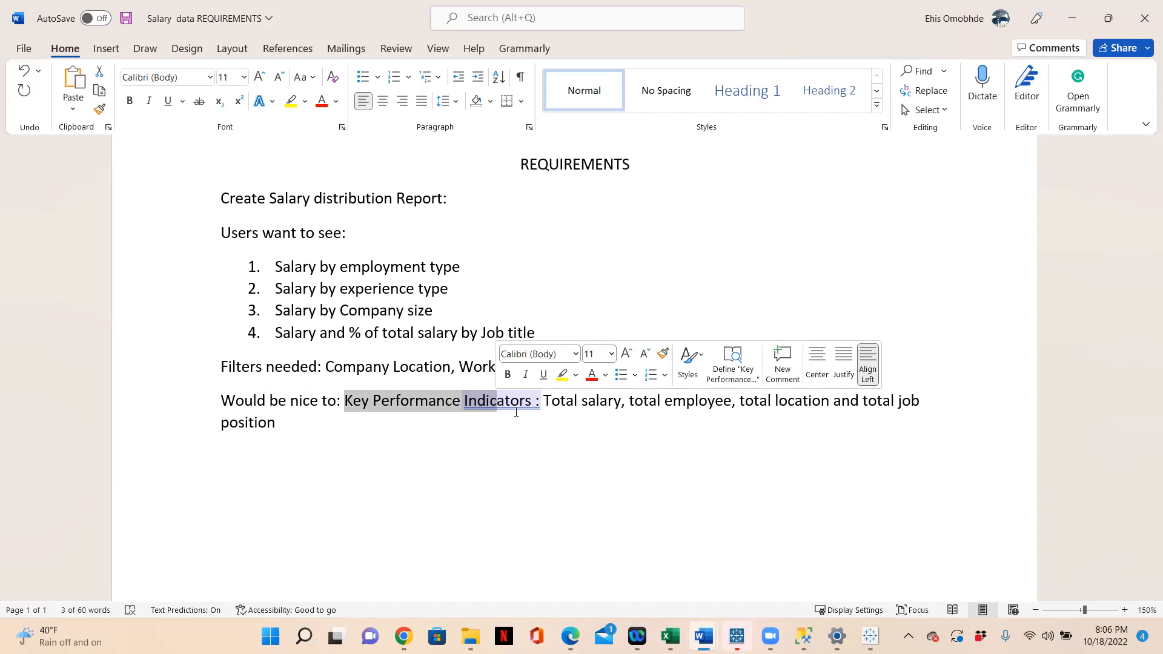
{"action": "left_click", "coordinate": [533, 427]}
{"action": "left_click_drag", "start_coordinate": [539, 405], "coordinate": [373, 404]}
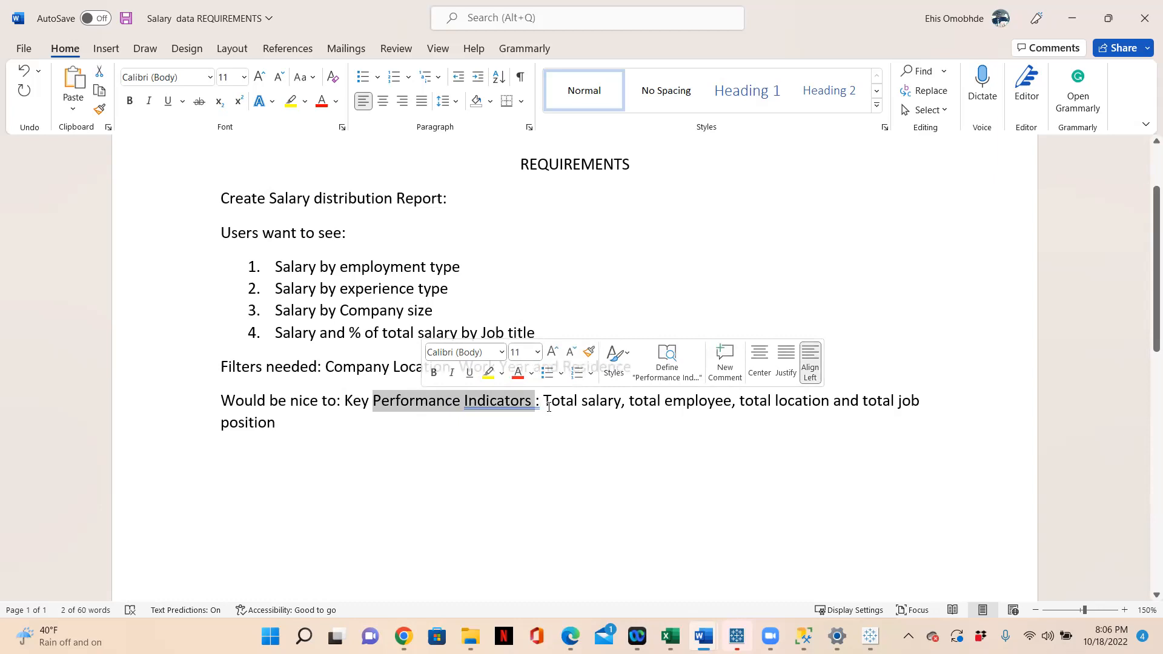
{"action": "left_click_drag", "start_coordinate": [544, 404], "coordinate": [803, 402]}
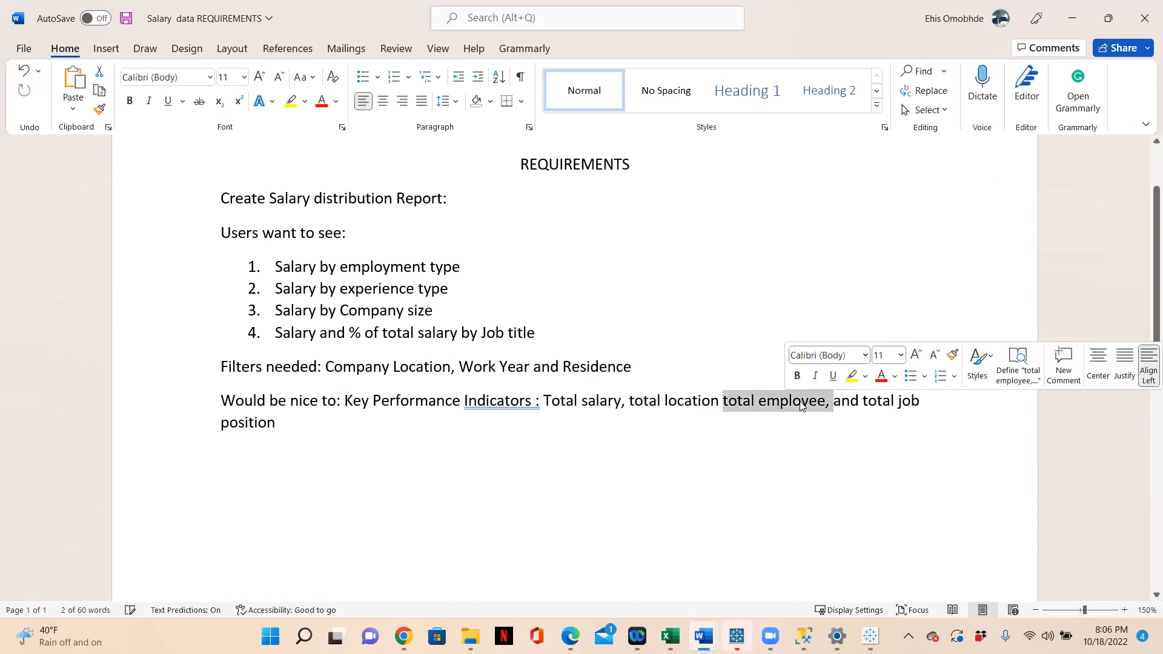
{"action": "key", "text": "ctrl+z"}
{"action": "left_click", "coordinate": [861, 424]}
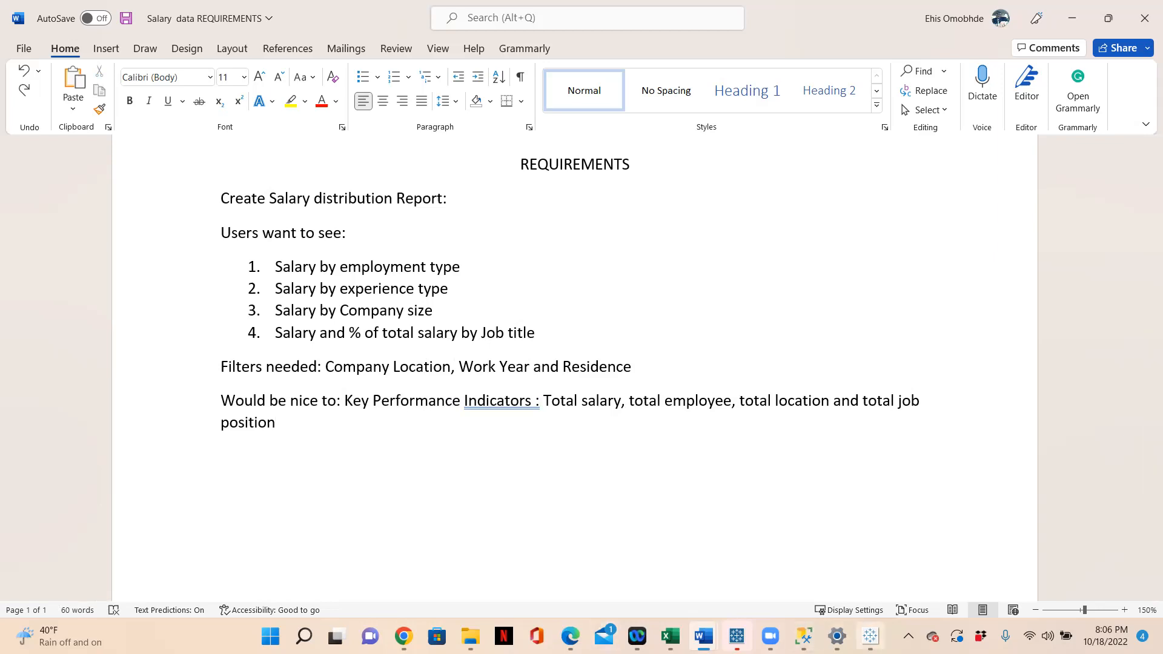
{"action": "mouse_move", "coordinate": [870, 636]}
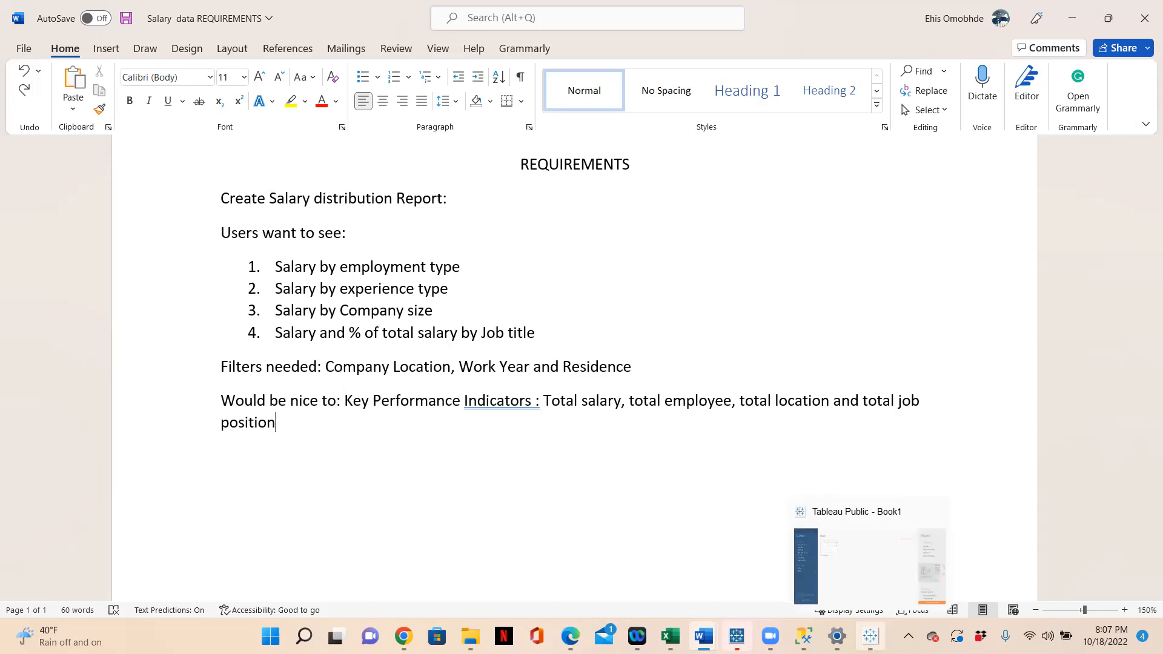
Bring the 'Tableau Public - Book1' window to the front from its taskbar preview.
{"action": "left_click", "coordinate": [833, 569]}
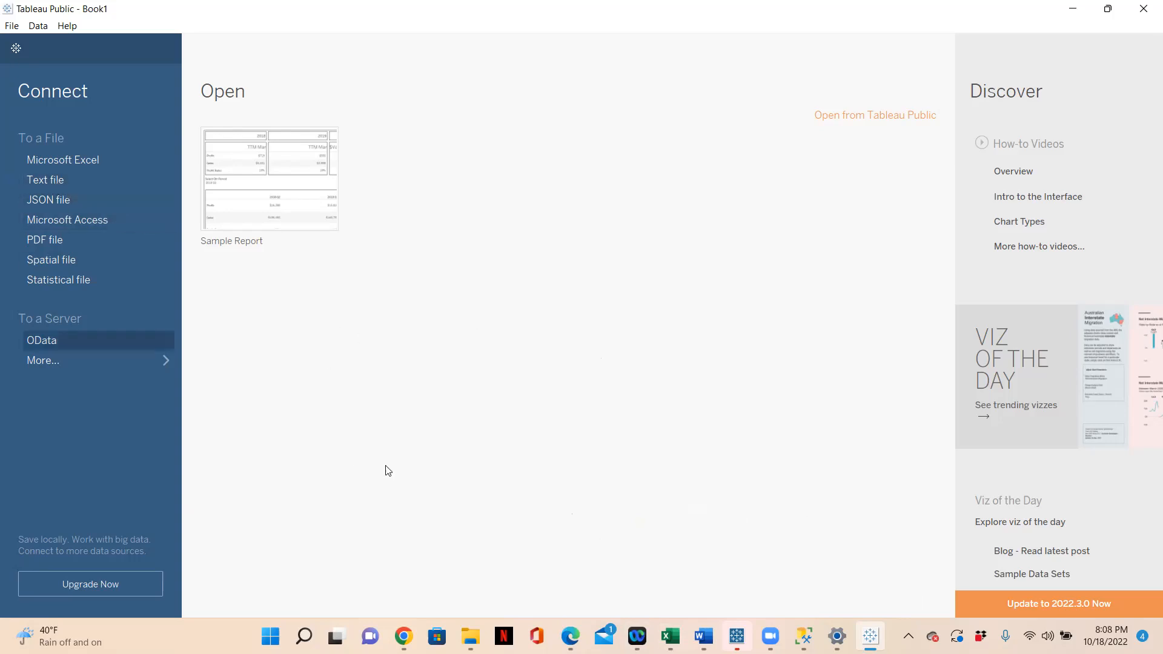
Connect to ds_salaries in Downloads as a text-file data source.
{"action": "left_click", "coordinate": [51, 184]}
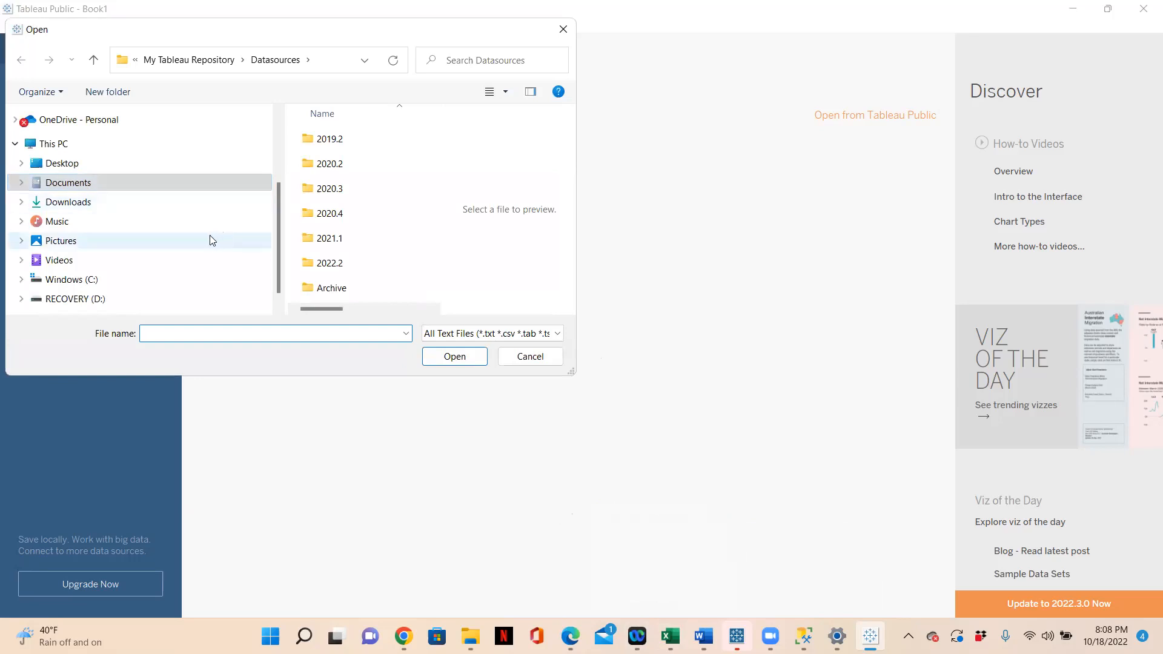
{"action": "left_click", "coordinate": [80, 201]}
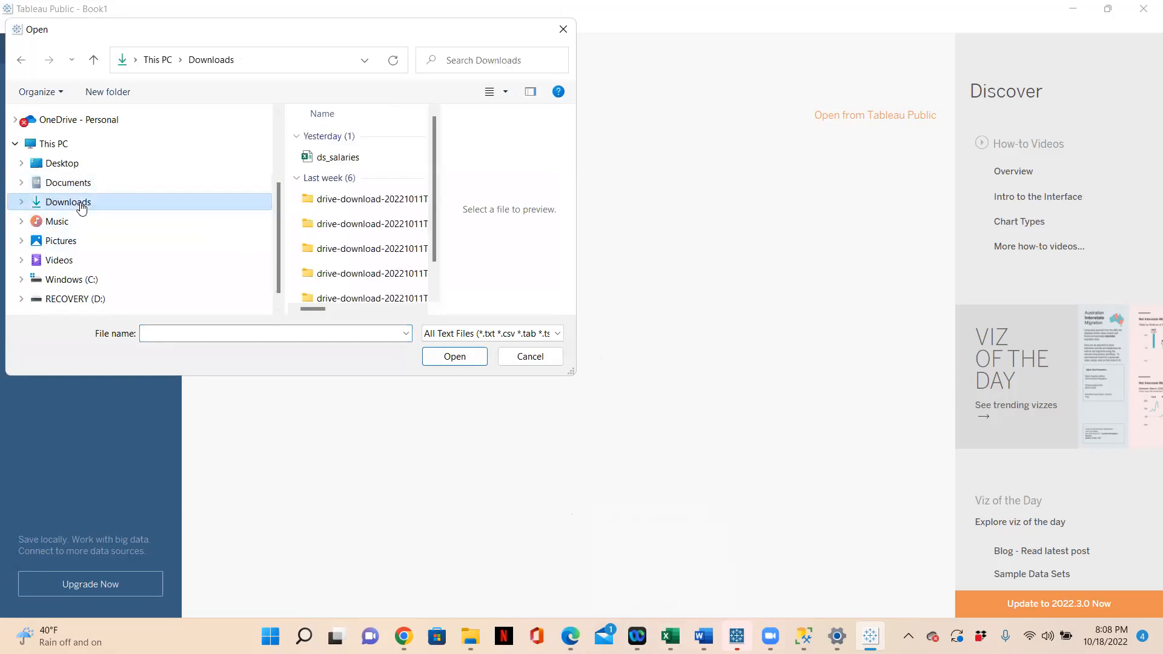
{"action": "left_click", "coordinate": [342, 157]}
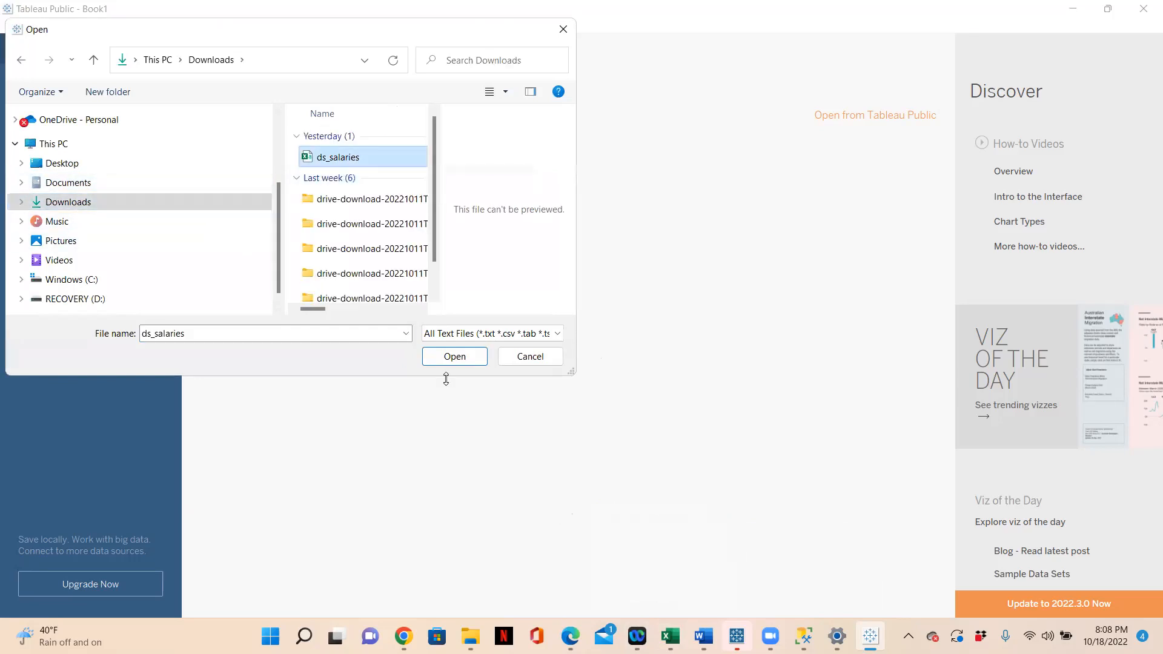
{"action": "left_click", "coordinate": [454, 357]}
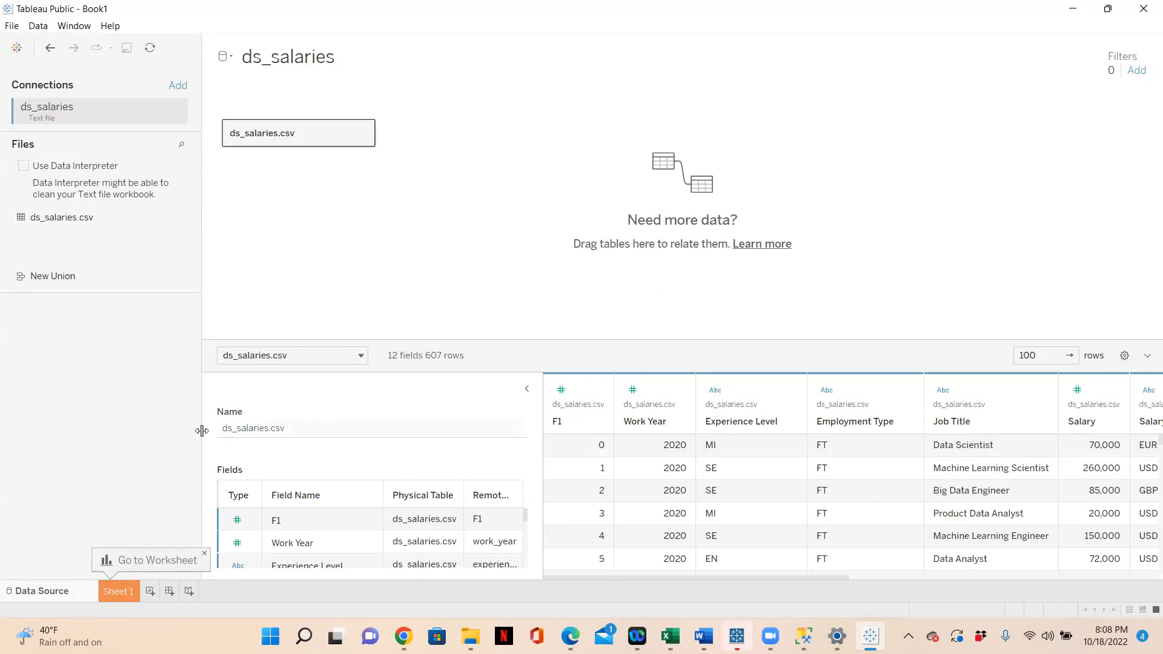
Go to Sheet 1 and look over the Work Year, Salary and Salary Currency fields.
{"action": "left_click", "coordinate": [125, 592]}
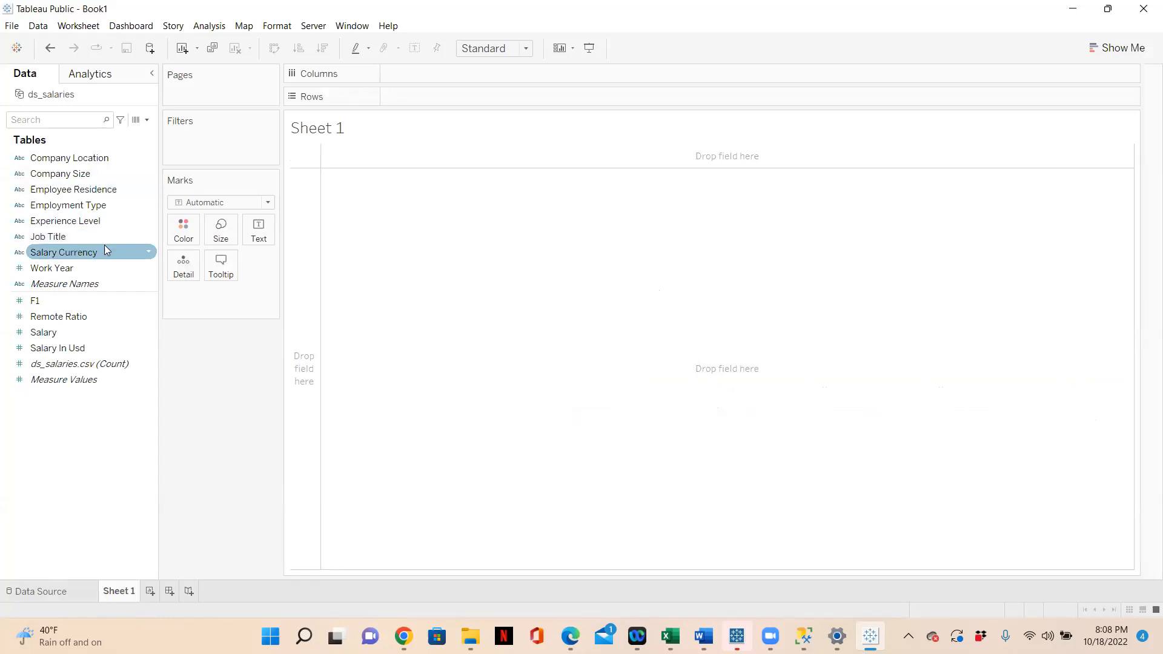
{"action": "left_click", "coordinate": [59, 267]}
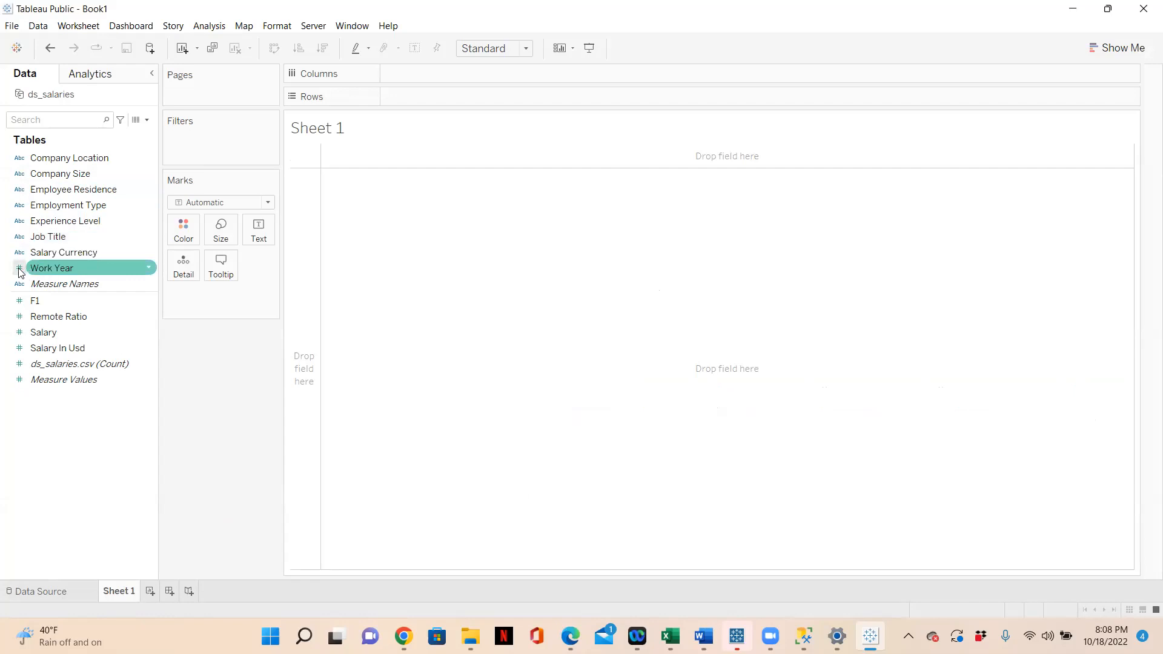
{"action": "left_click", "coordinate": [36, 332]}
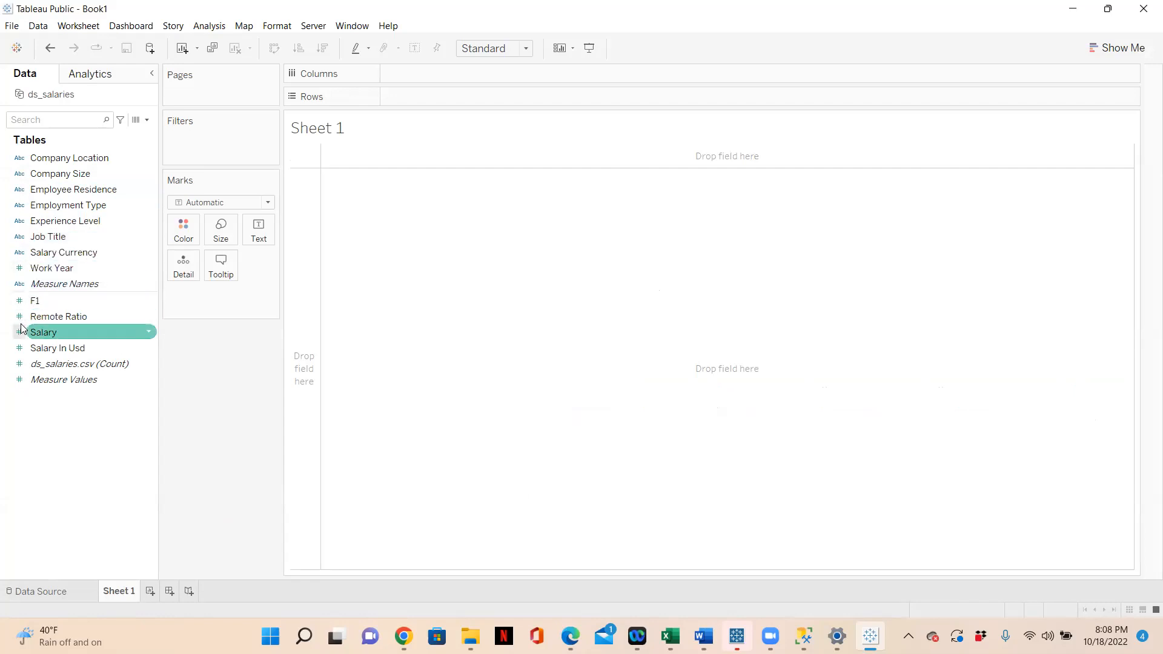
{"action": "left_click", "coordinate": [27, 285]}
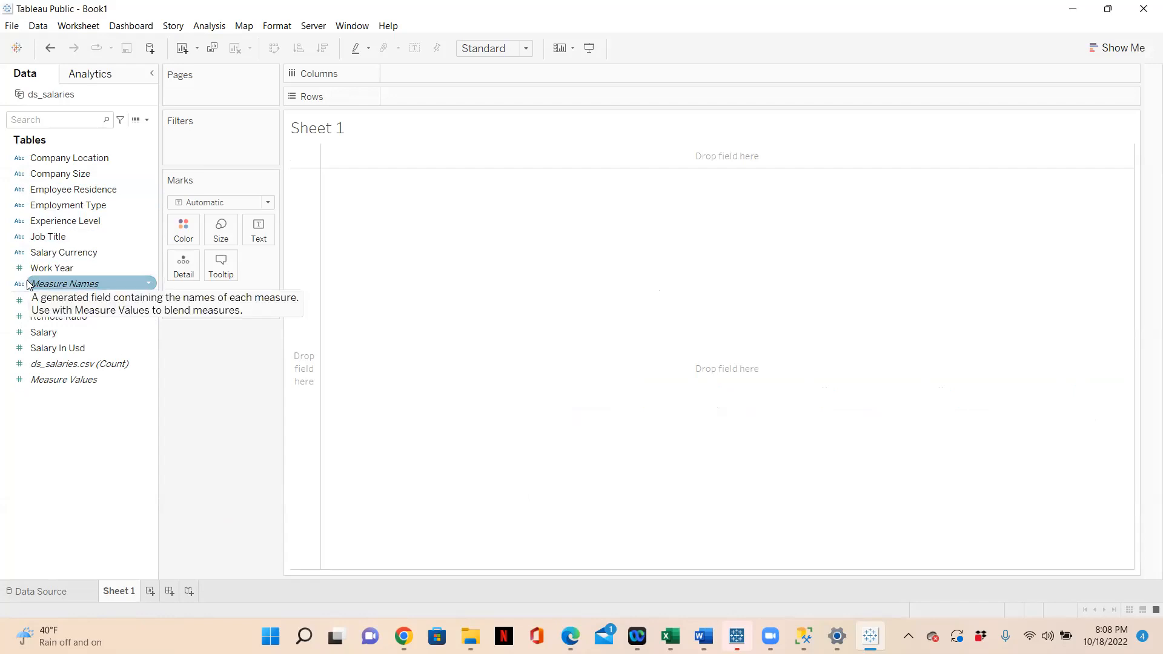
{"action": "left_click", "coordinate": [29, 269]}
{"action": "left_click", "coordinate": [29, 254]}
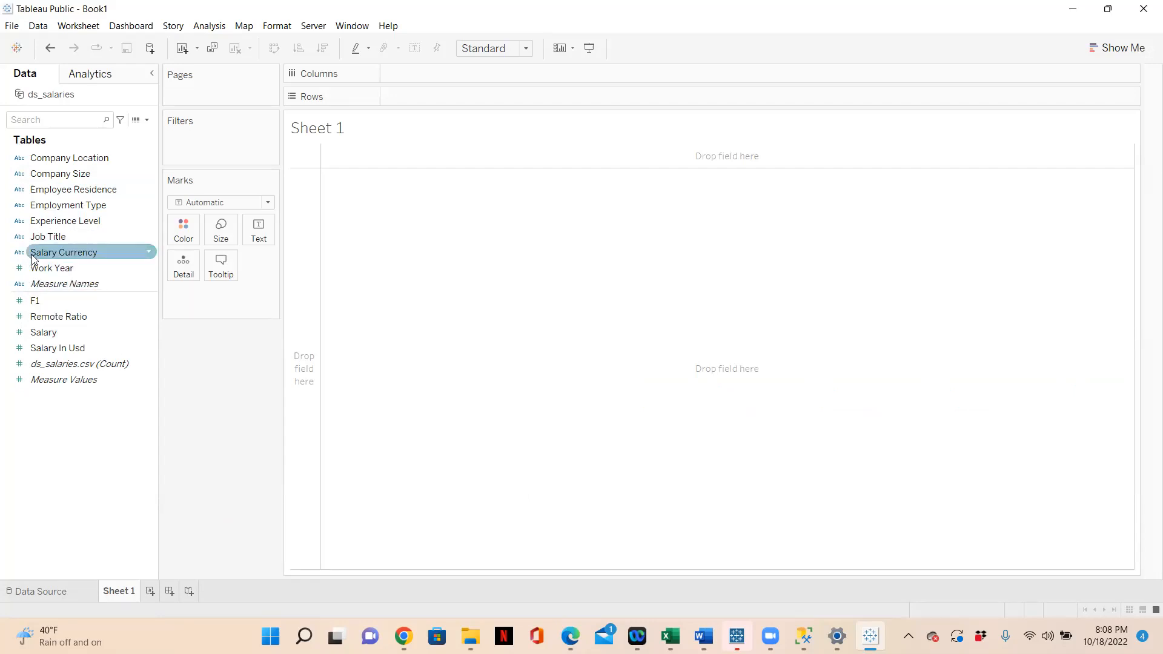
{"action": "left_click", "coordinate": [821, 464]}
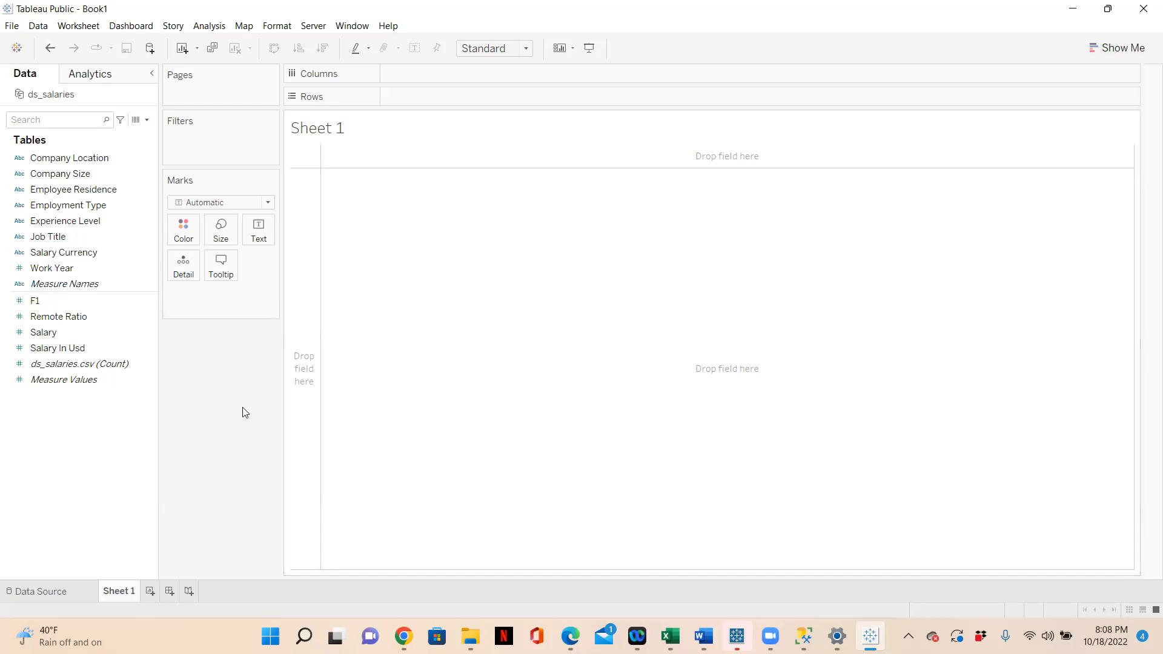
Change Work Year's data type to String, then select Remote Ratio.
{"action": "left_click", "coordinate": [18, 270]}
{"action": "left_click", "coordinate": [18, 270]}
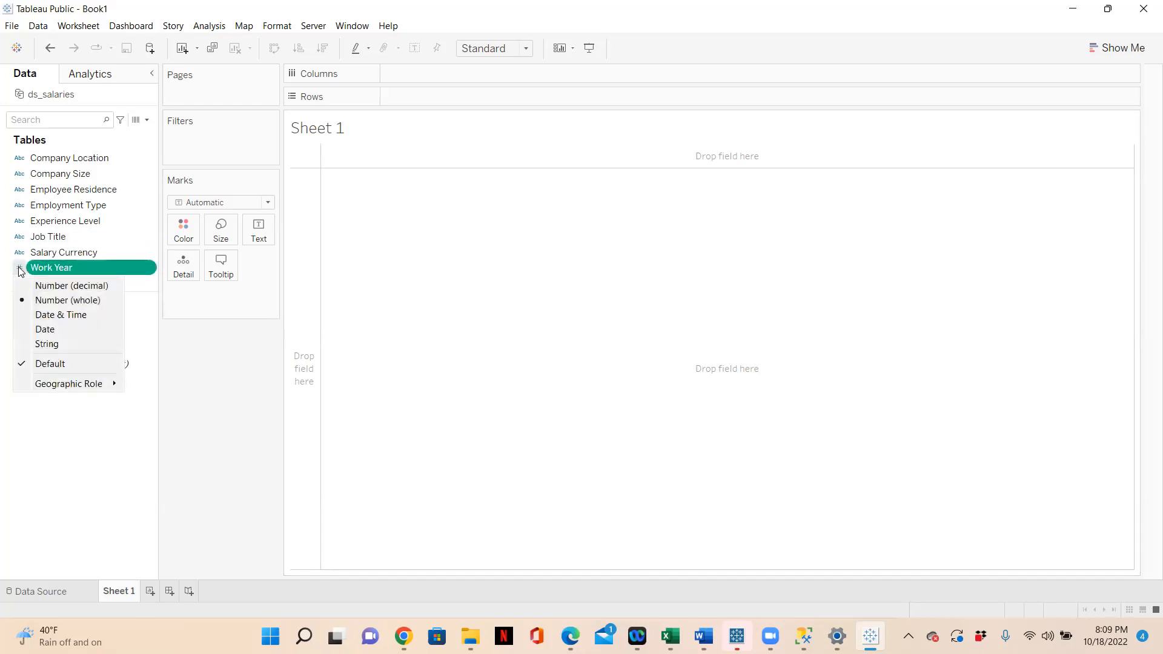
{"action": "left_click", "coordinate": [47, 345]}
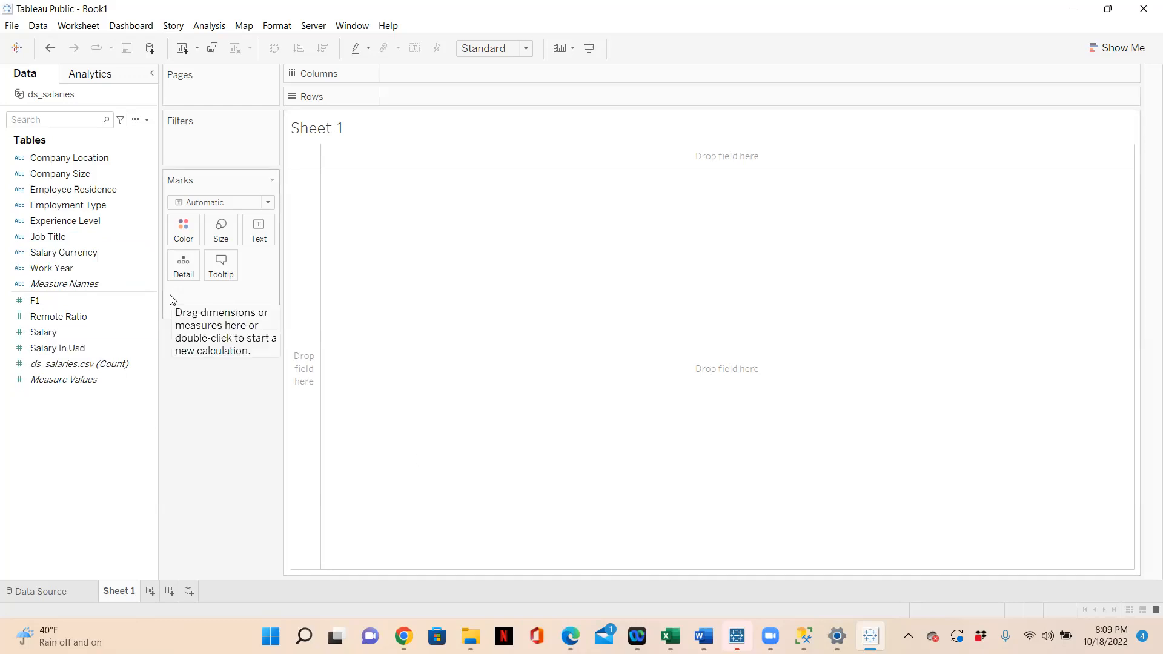
{"action": "left_click", "coordinate": [151, 321]}
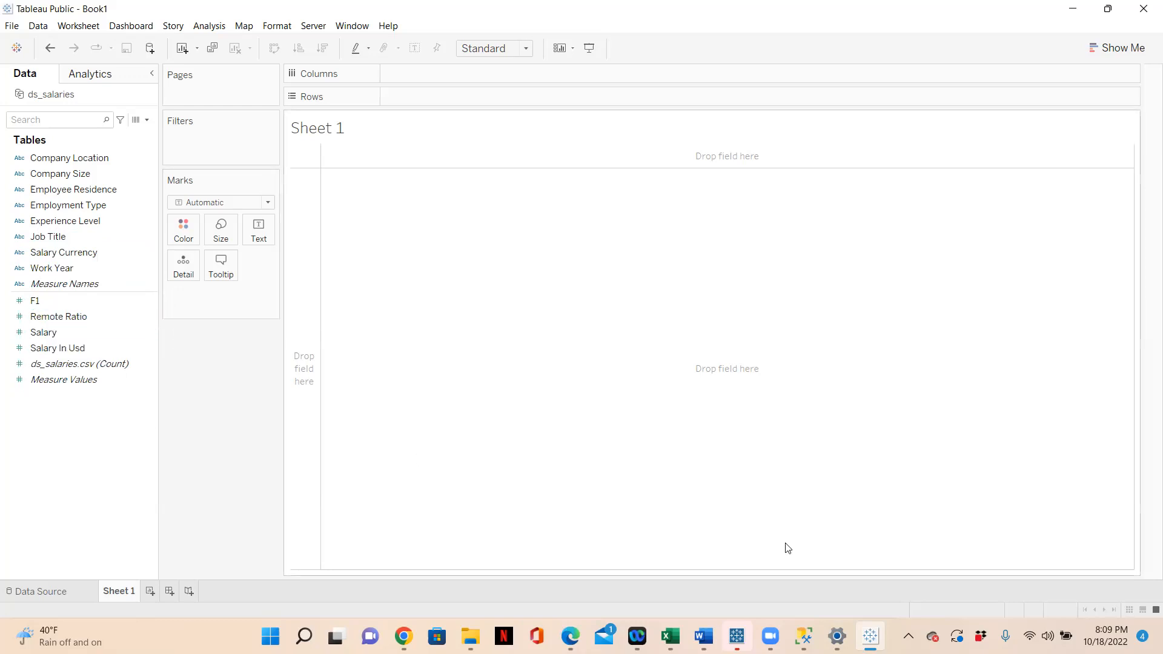
{"action": "mouse_move", "coordinate": [703, 636]}
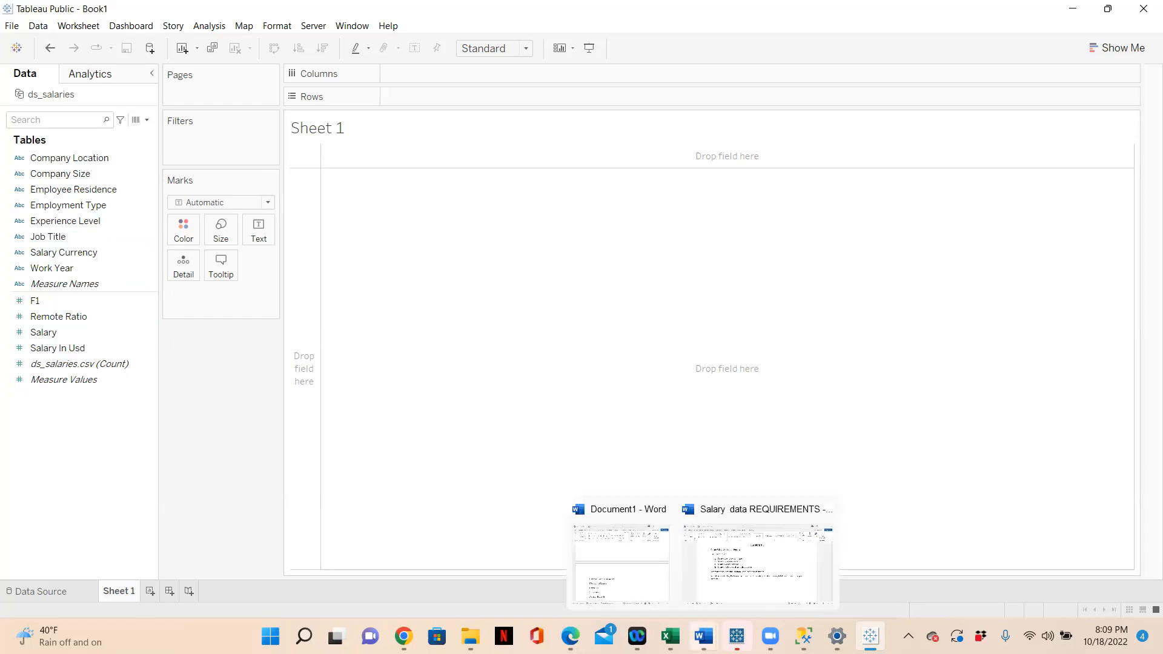
{"action": "left_click", "coordinate": [733, 572]}
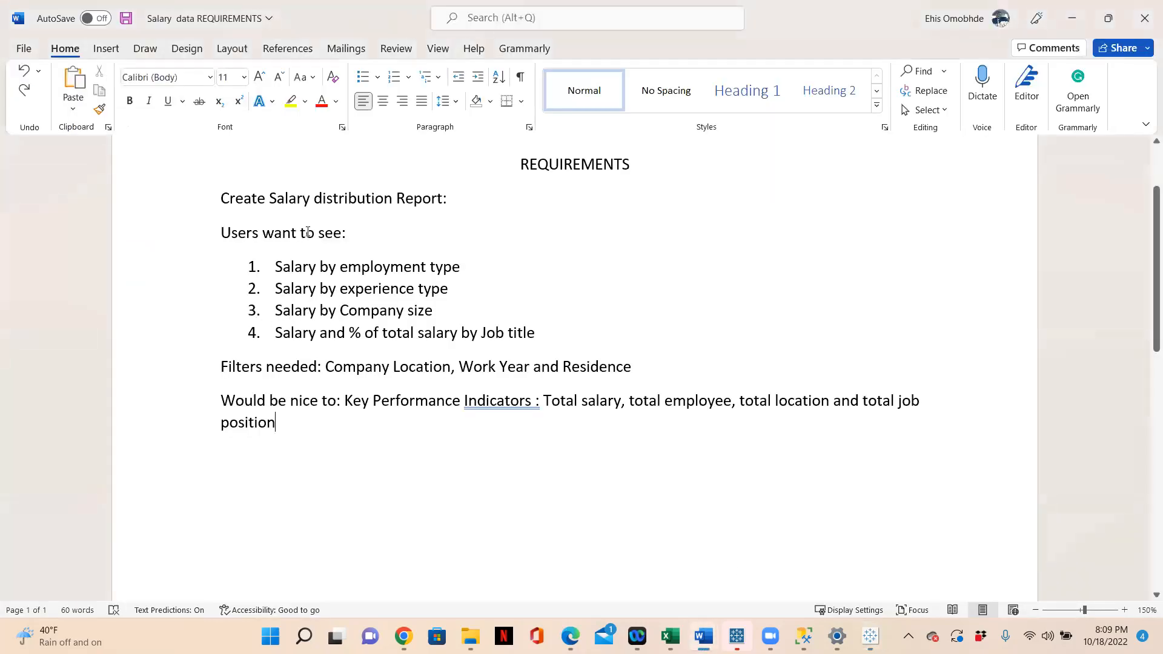
{"action": "left_click", "coordinate": [1074, 22]}
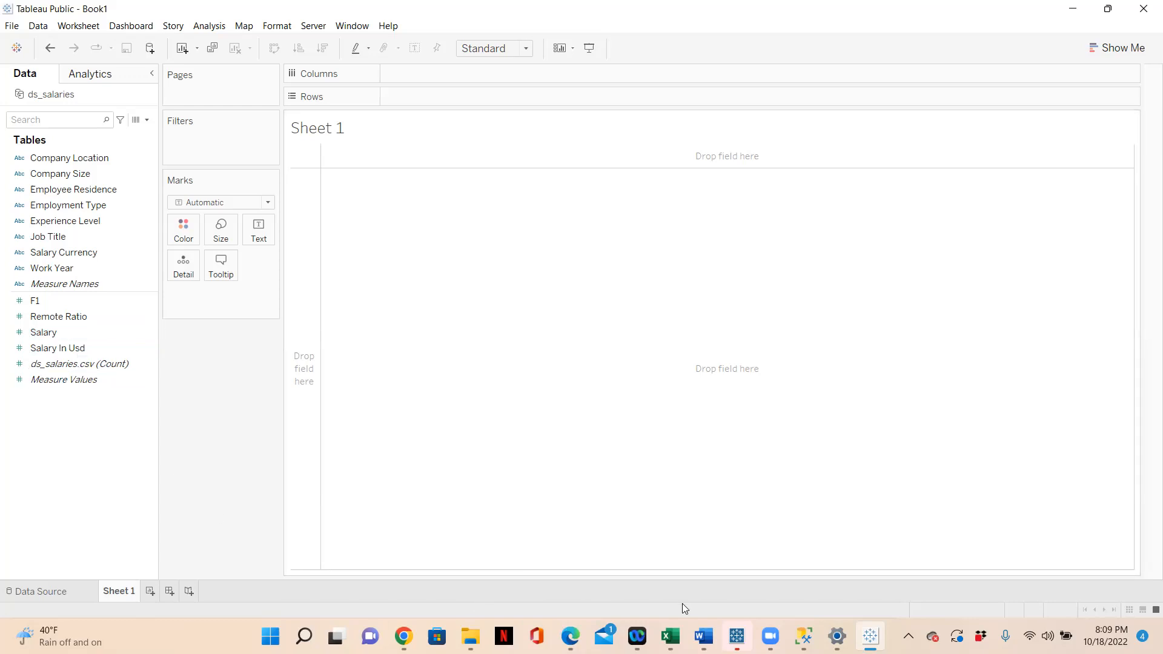
{"action": "mouse_move", "coordinate": [670, 636]}
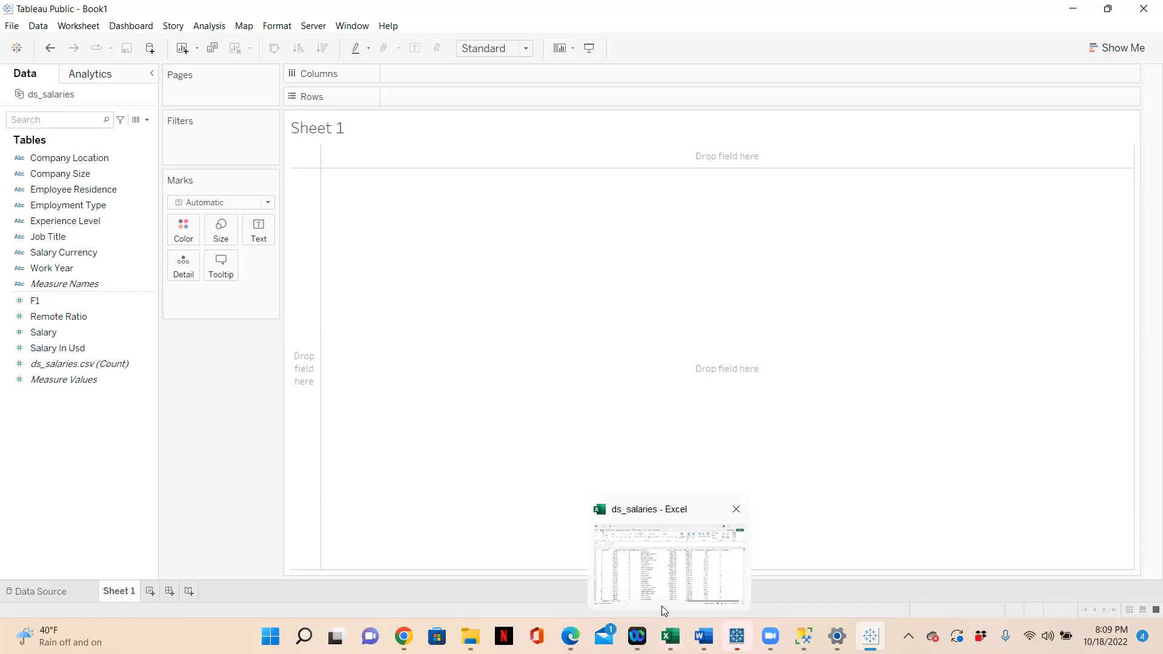
Bring up ds_salaries in Excel and widen columns G and H so their headers show in full.
{"action": "left_click", "coordinate": [664, 583]}
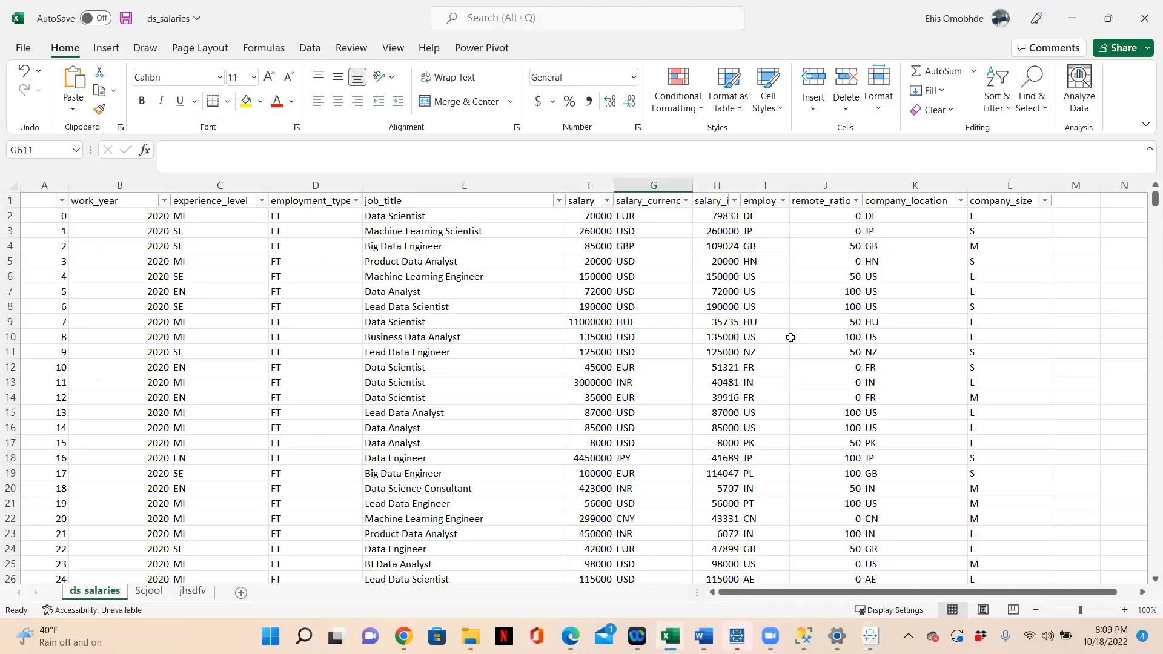
{"action": "left_click_drag", "start_coordinate": [692, 182], "coordinate": [738, 184]}
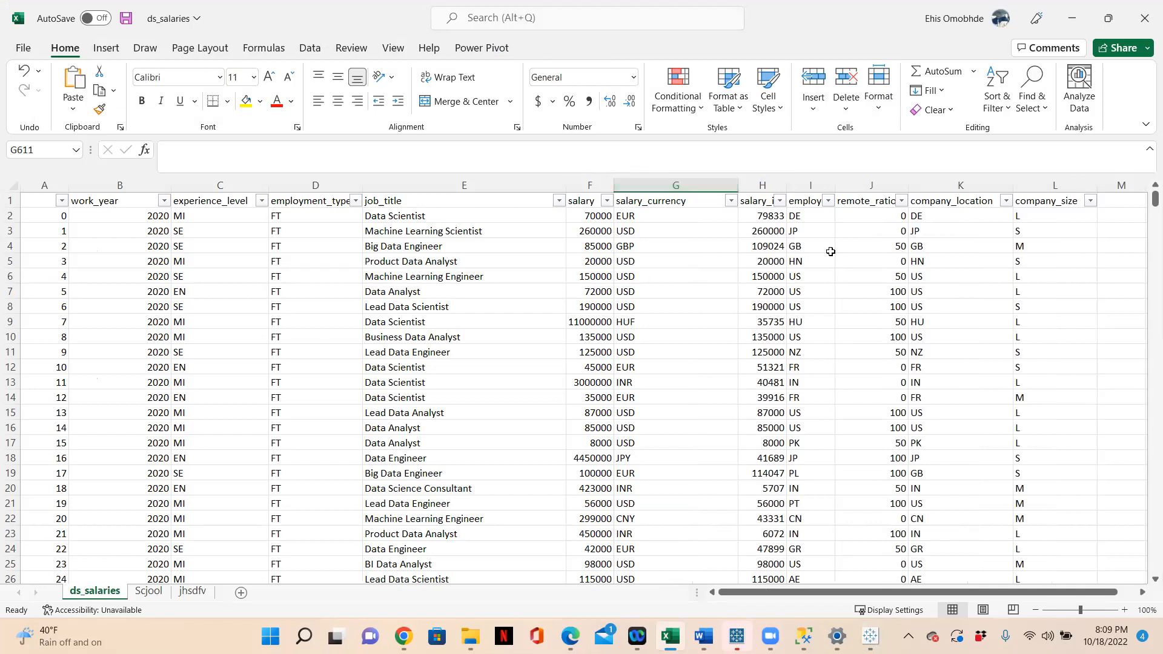
{"action": "left_click_drag", "start_coordinate": [787, 184], "coordinate": [836, 184]}
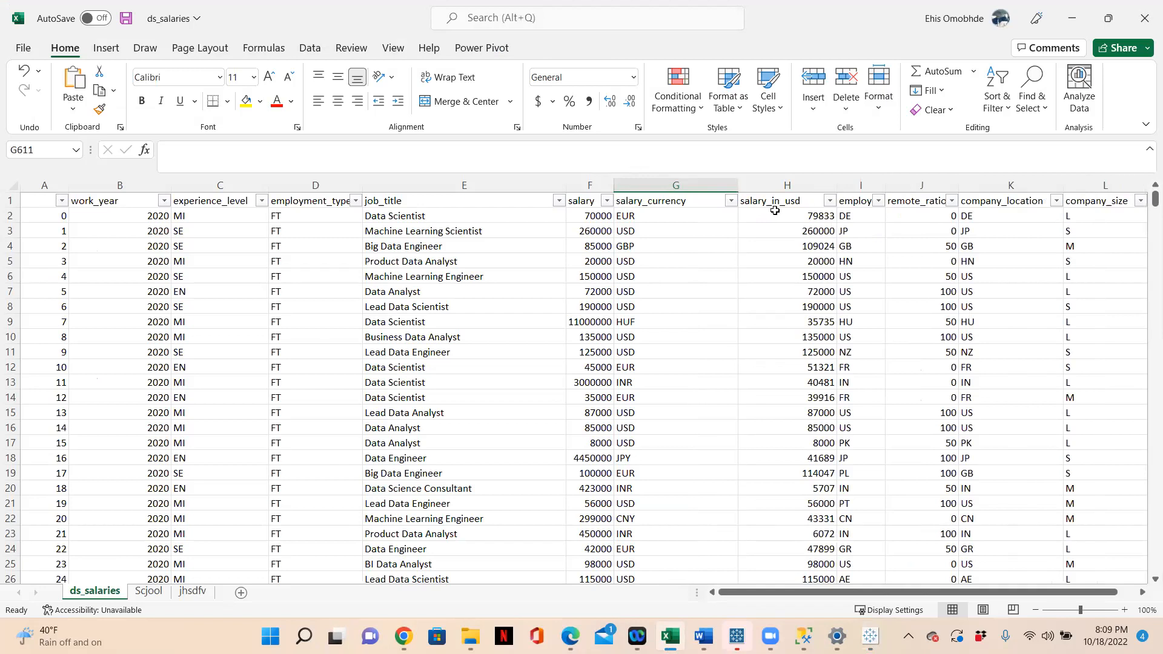
{"action": "left_click_drag", "start_coordinate": [615, 185], "coordinate": [629, 183]}
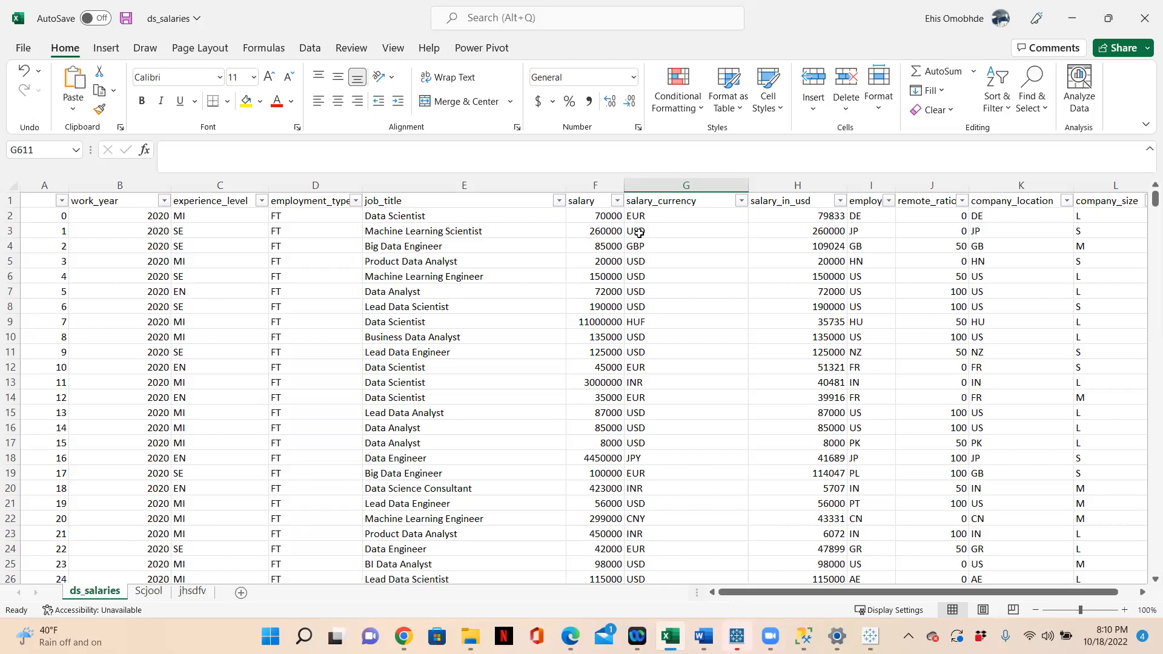
{"action": "left_click", "coordinate": [10, 230]}
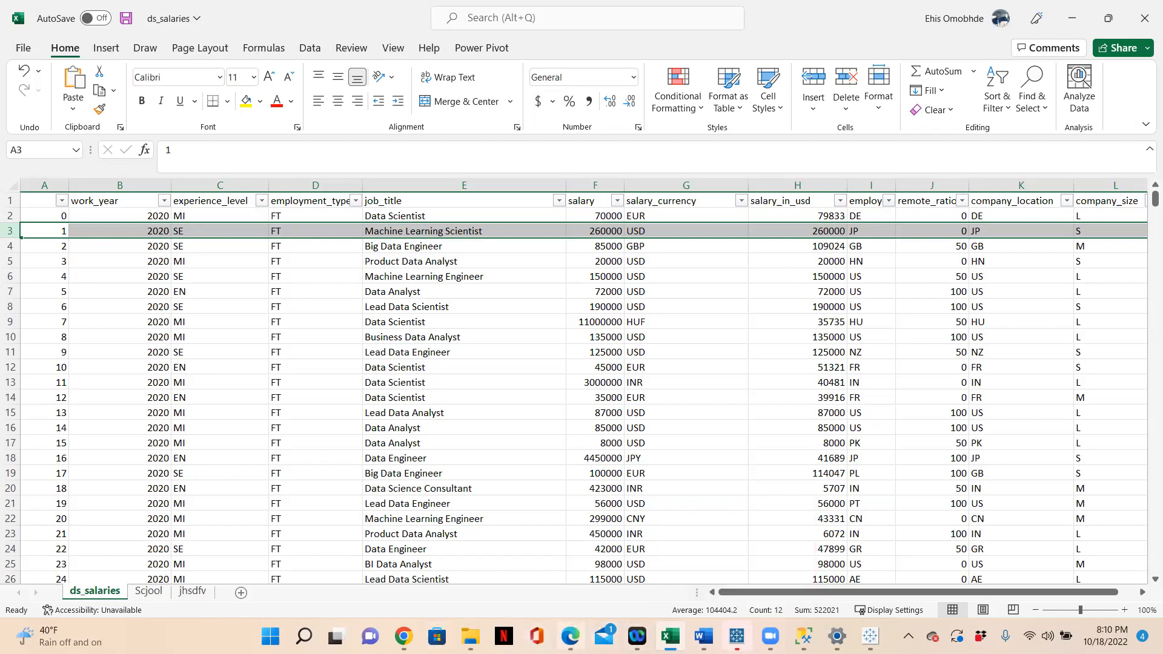
{"action": "mouse_move", "coordinate": [569, 636]}
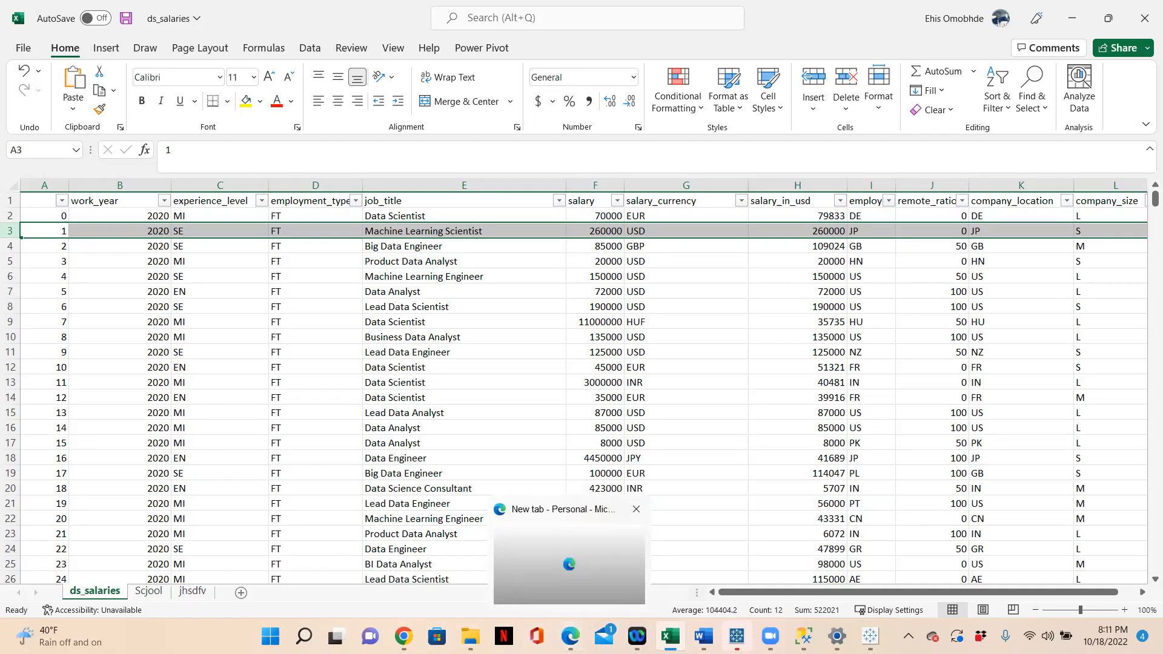
Compare the salary and salary_in_usd columns, checking the currencies in G2 to G4.
{"action": "left_click", "coordinate": [600, 185]}
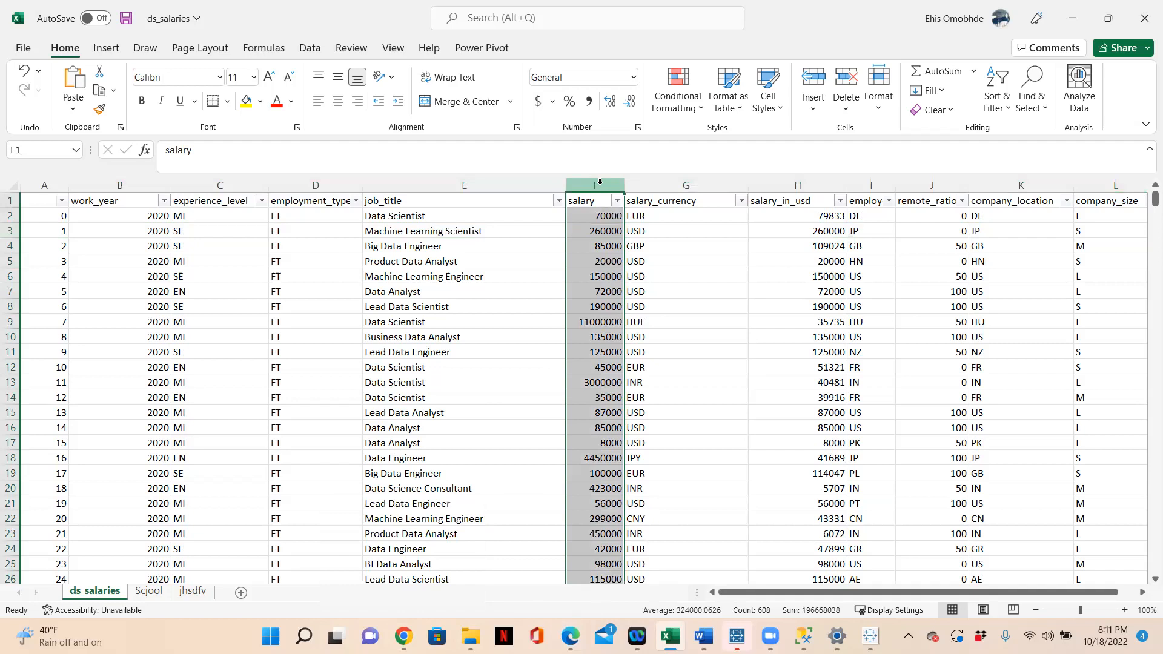
{"action": "left_click", "coordinate": [642, 216]}
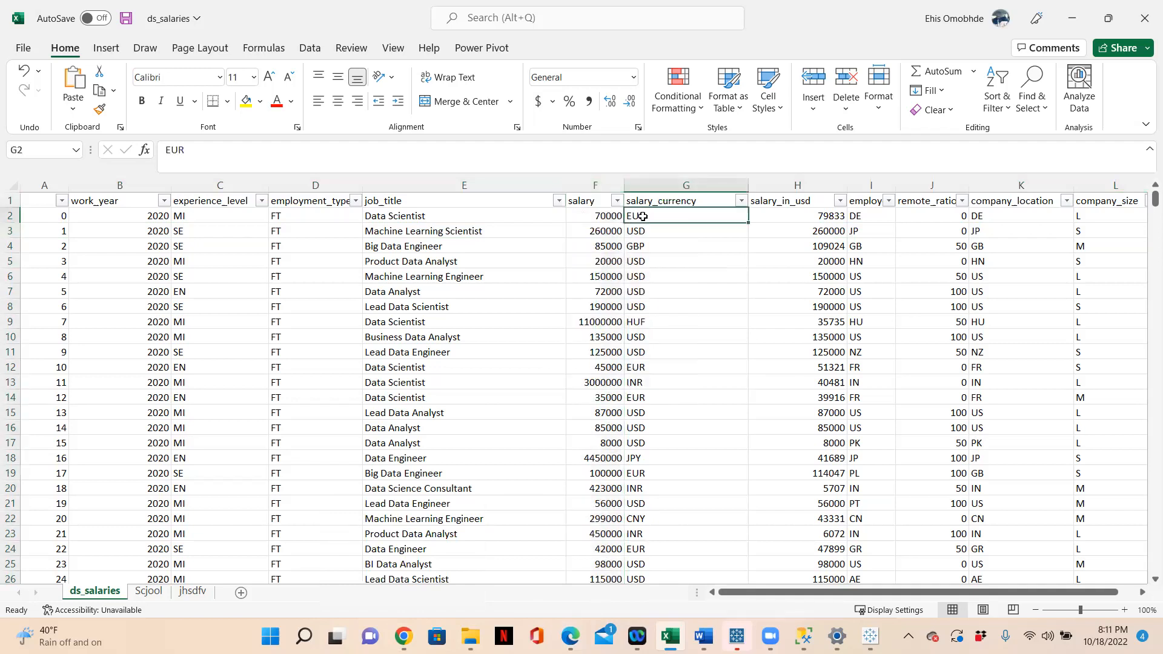
{"action": "left_click", "coordinate": [643, 233]}
{"action": "left_click", "coordinate": [641, 246]}
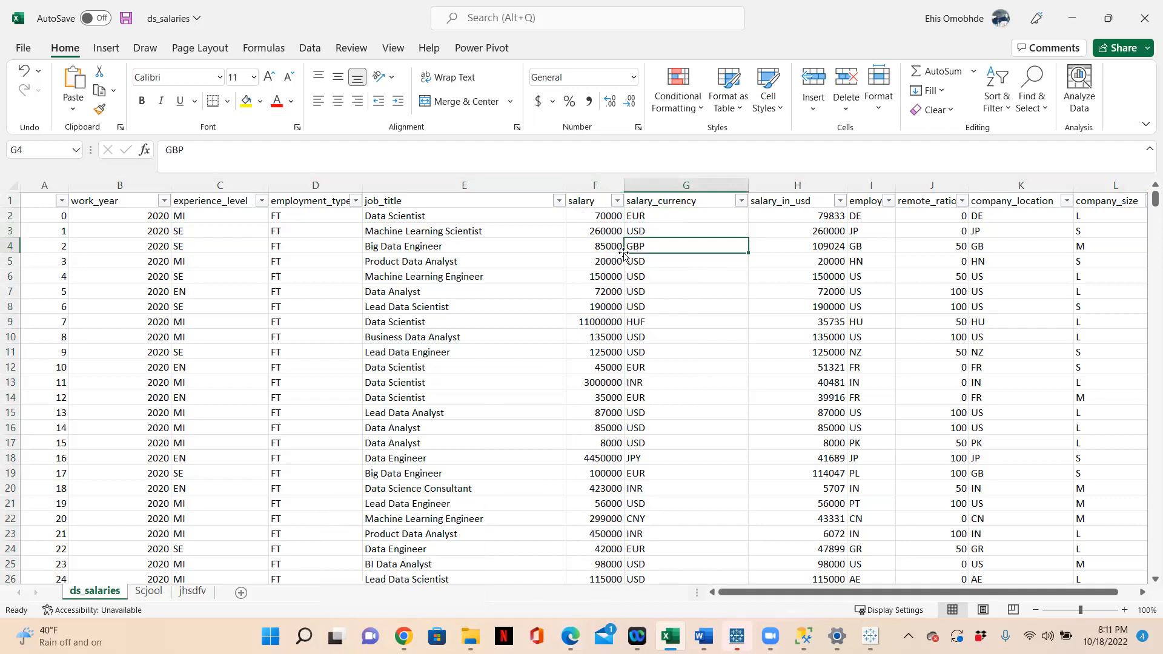
{"action": "left_click", "coordinate": [779, 183]}
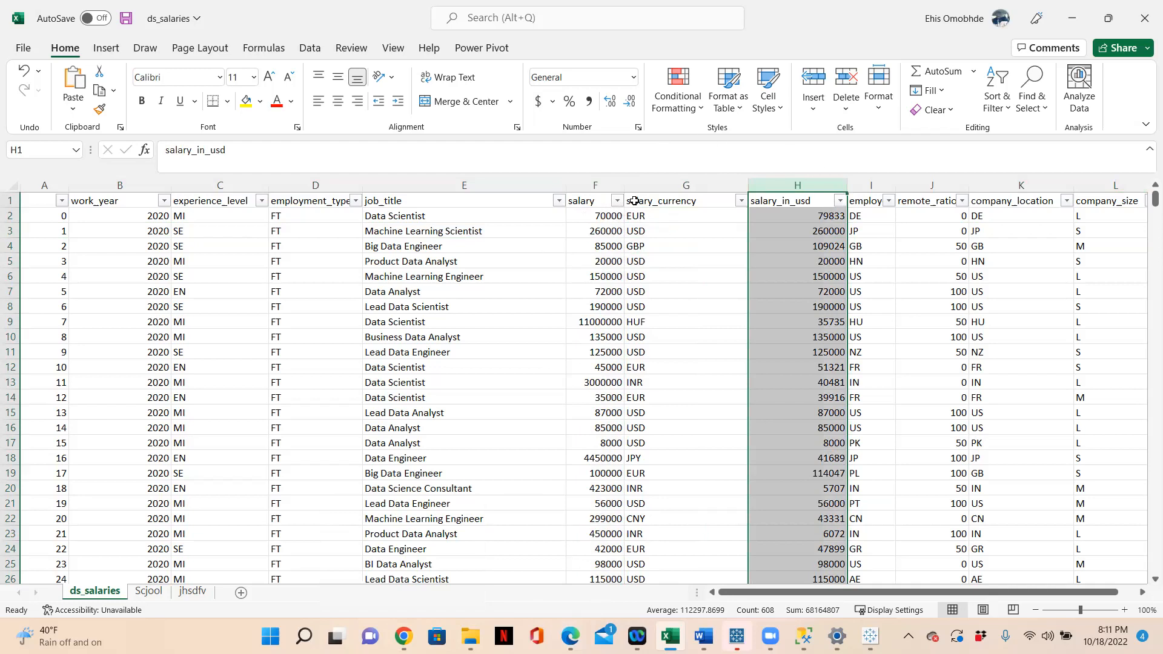
Filter salary_currency to show only the USD rows.
{"action": "left_click", "coordinate": [742, 203]}
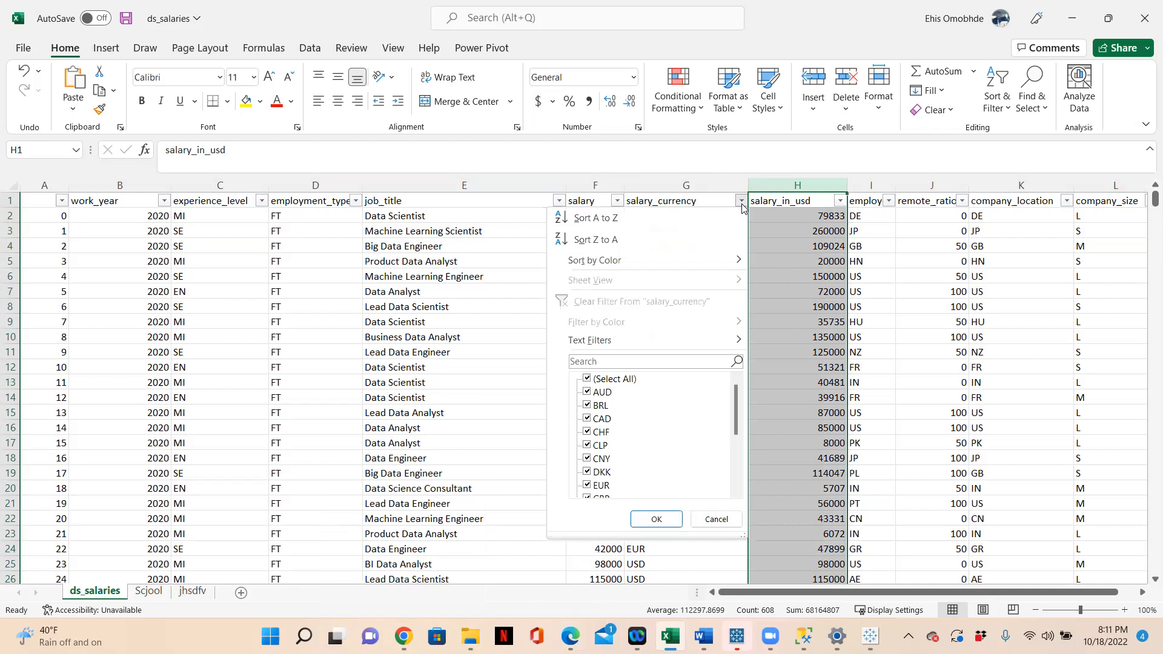
{"action": "left_click", "coordinate": [587, 379]}
{"action": "scroll", "coordinate": [618, 458], "scroll_direction": "down", "scroll_amount": 3}
{"action": "left_click", "coordinate": [587, 485]}
{"action": "left_click", "coordinate": [657, 519]}
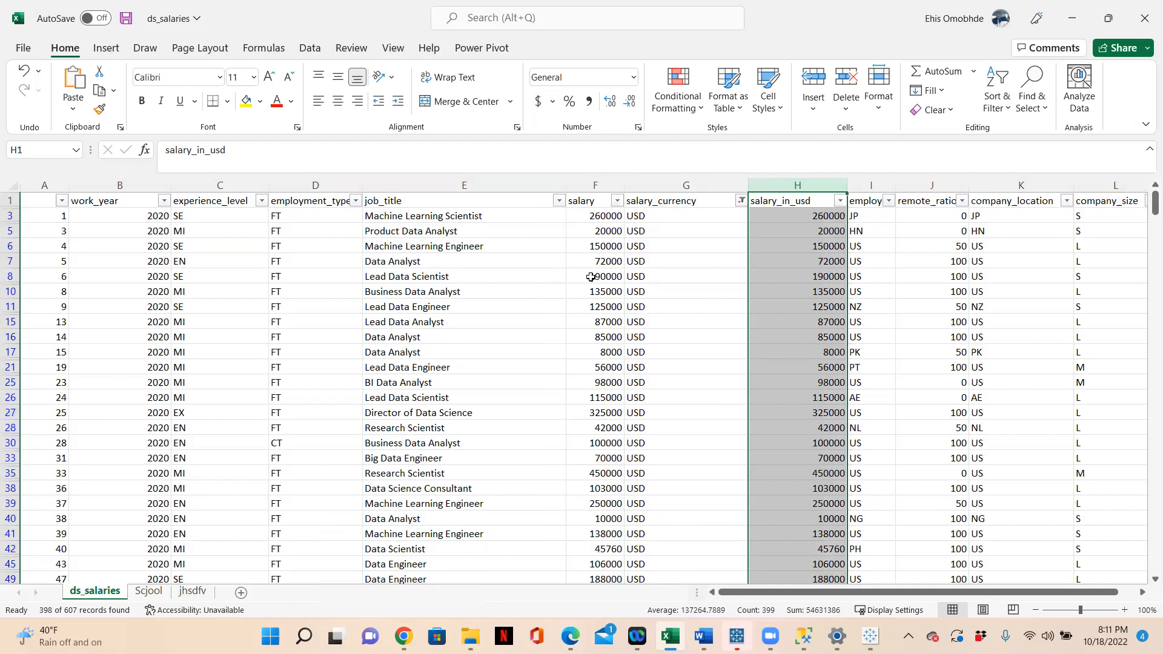
Restore all currencies to show every row, recompare salary and salary_in_usd, and minimize Excel.
{"action": "left_click", "coordinate": [741, 200]}
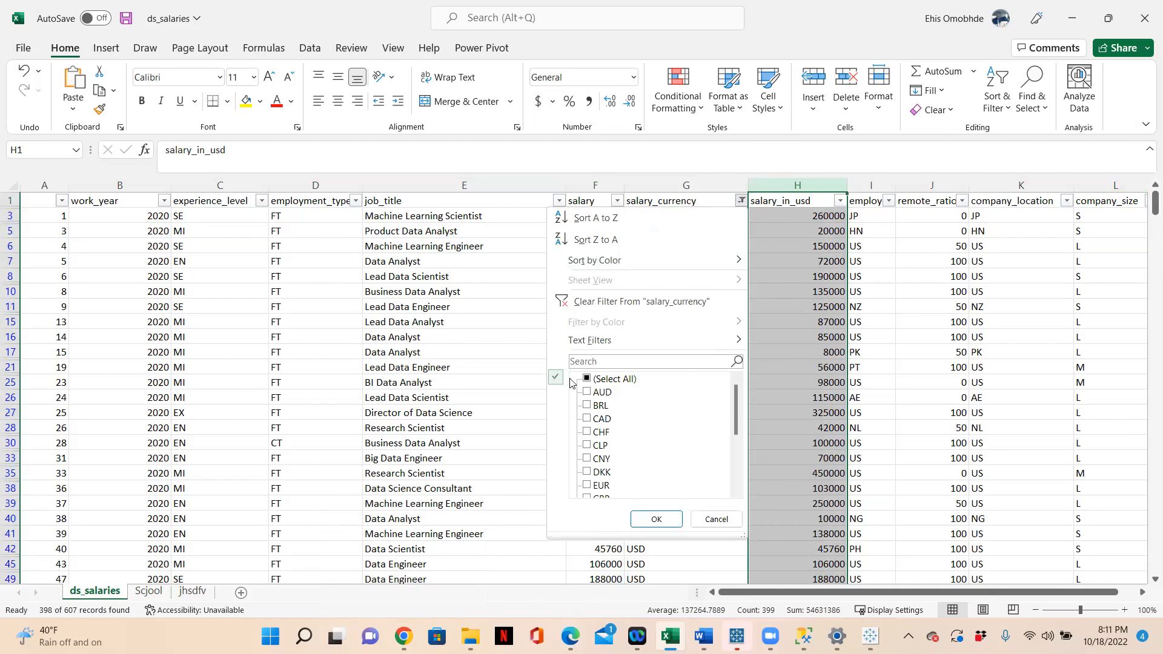
{"action": "left_click", "coordinate": [595, 394]}
{"action": "left_click", "coordinate": [606, 378]}
{"action": "left_click", "coordinate": [656, 519]}
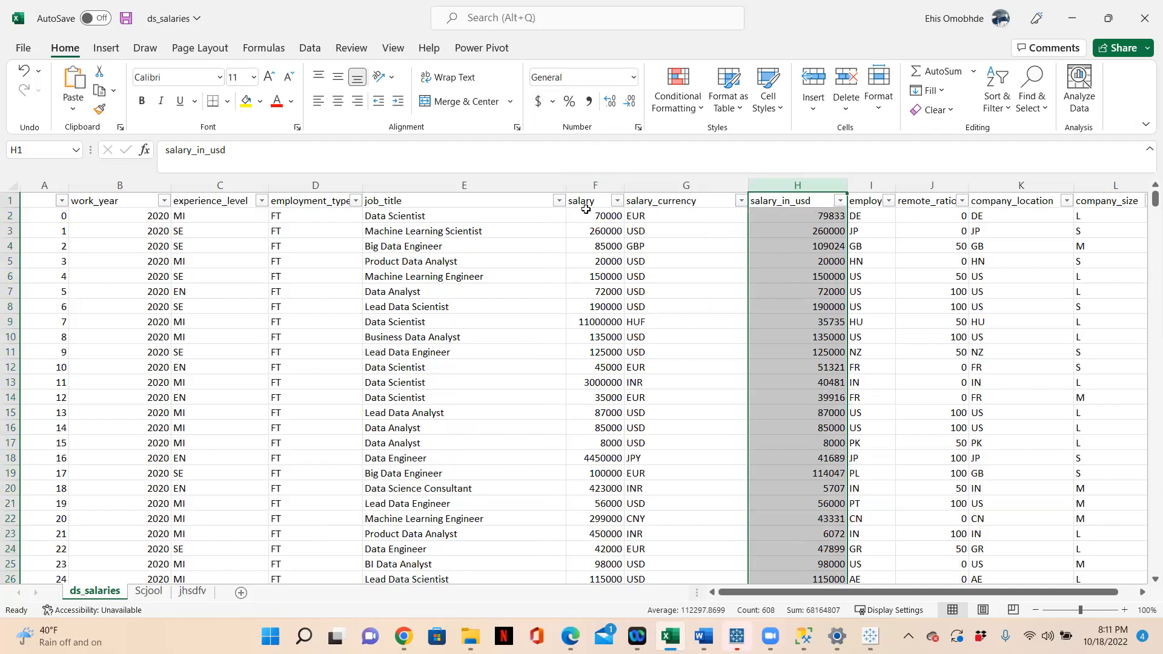
{"action": "left_click", "coordinate": [590, 184]}
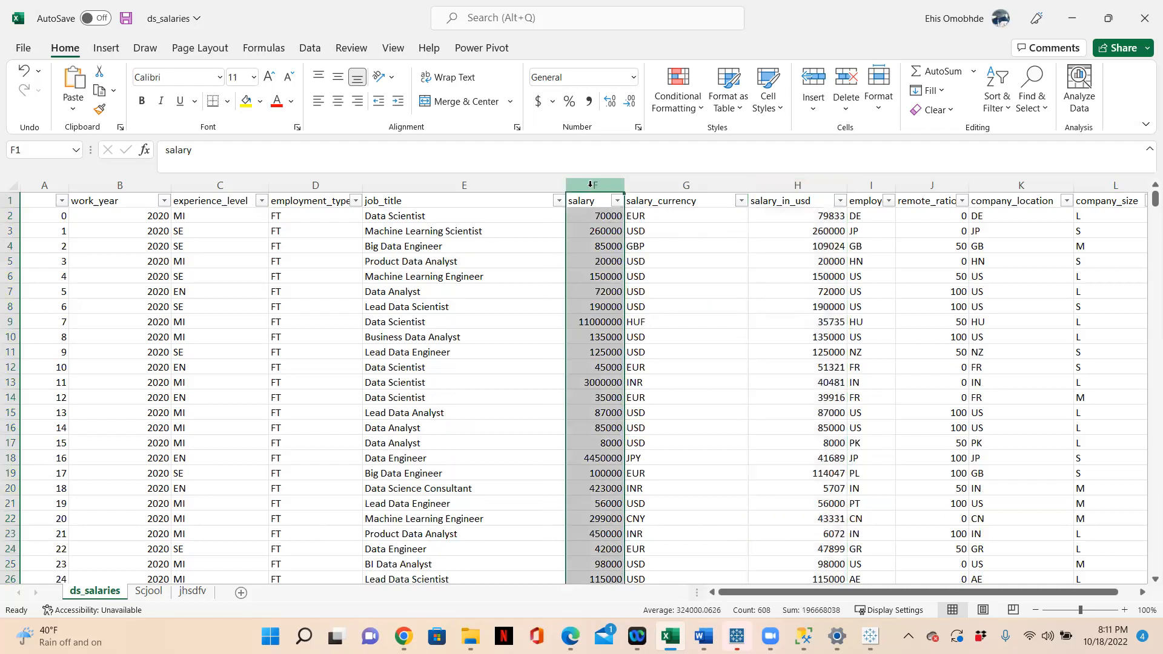
{"action": "left_click", "coordinate": [815, 185]}
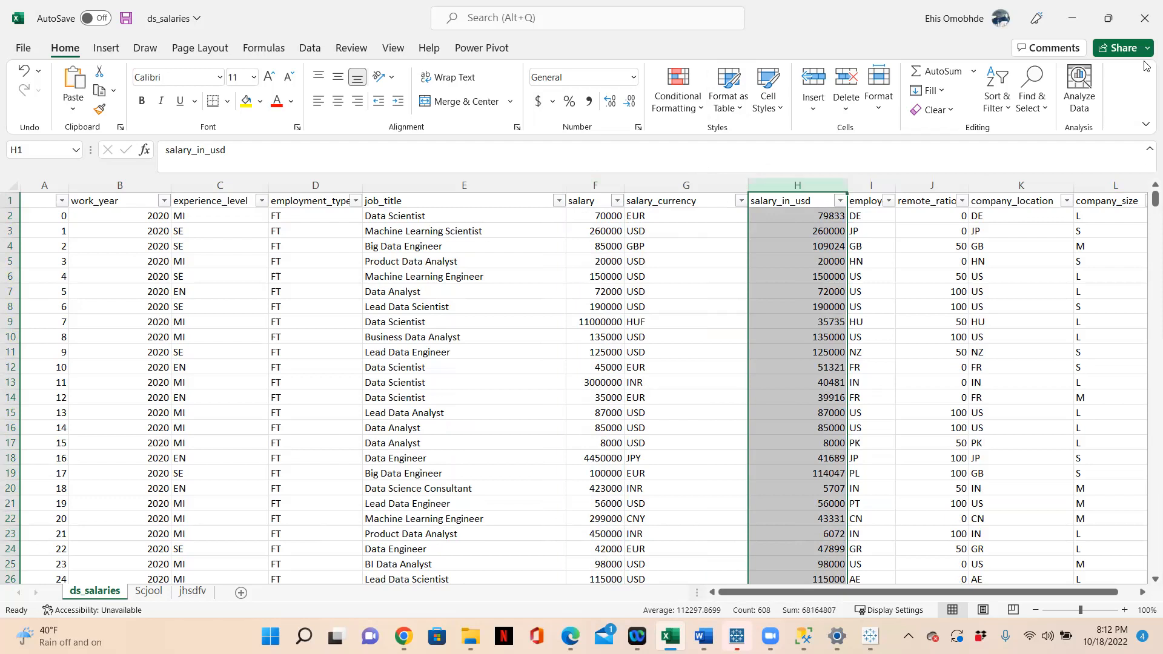
{"action": "left_click", "coordinate": [1071, 18]}
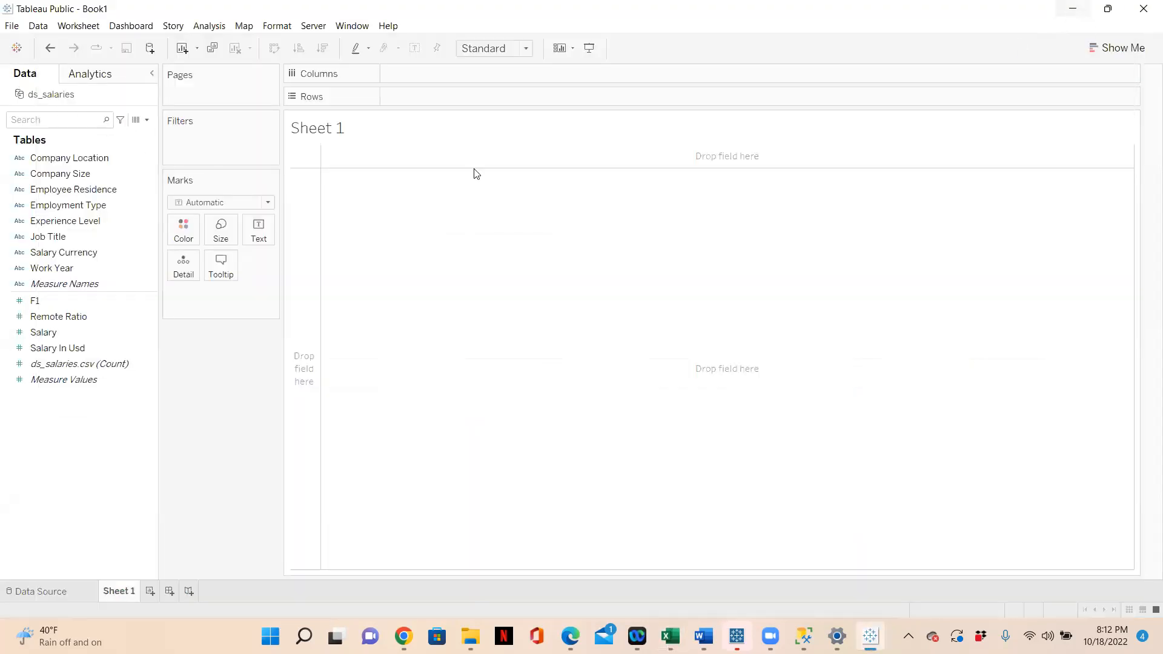
{"action": "left_click", "coordinate": [56, 349]}
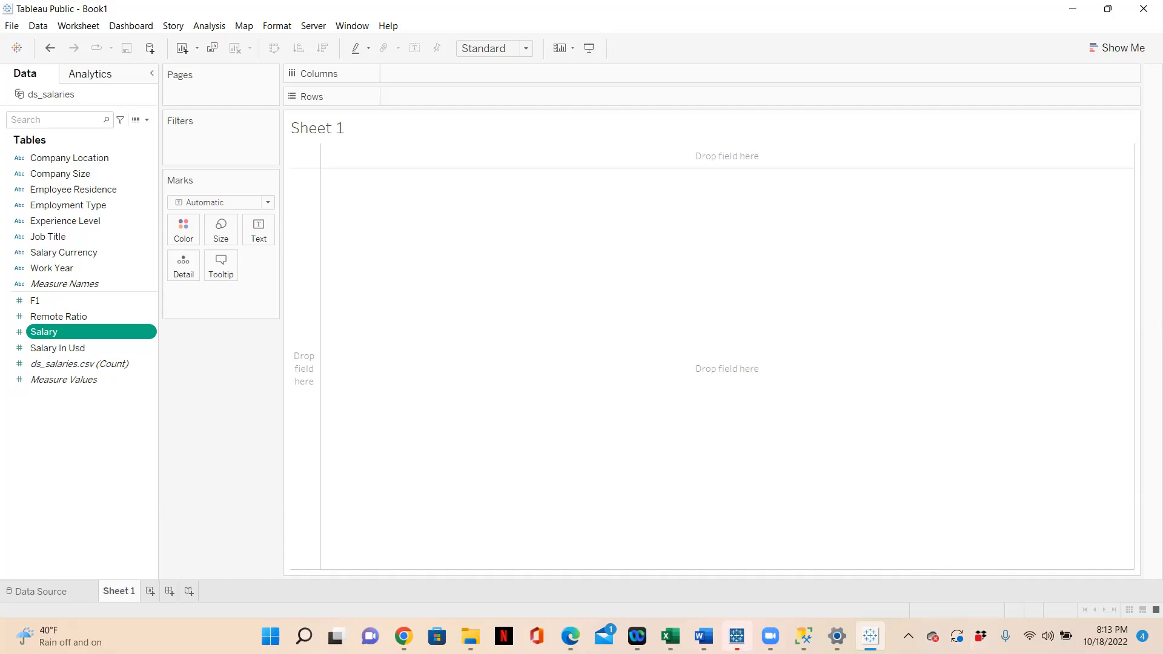
{"action": "mouse_move", "coordinate": [670, 636]}
{"action": "left_click", "coordinate": [737, 573]}
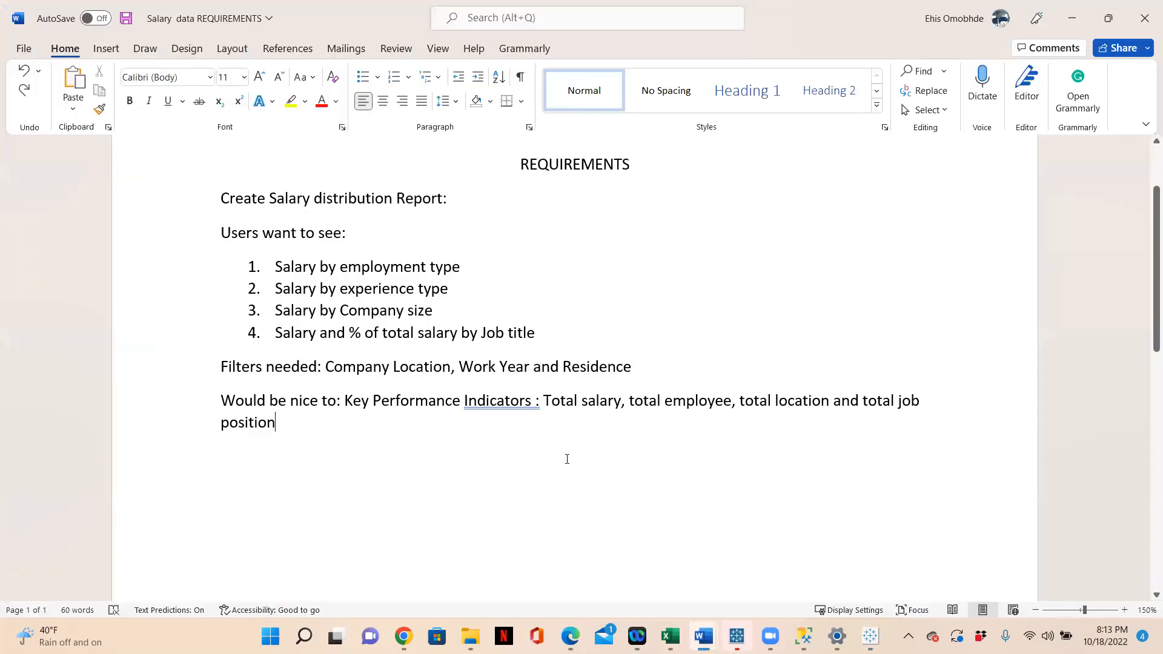
{"action": "left_click_drag", "start_coordinate": [219, 403], "coordinate": [915, 414]}
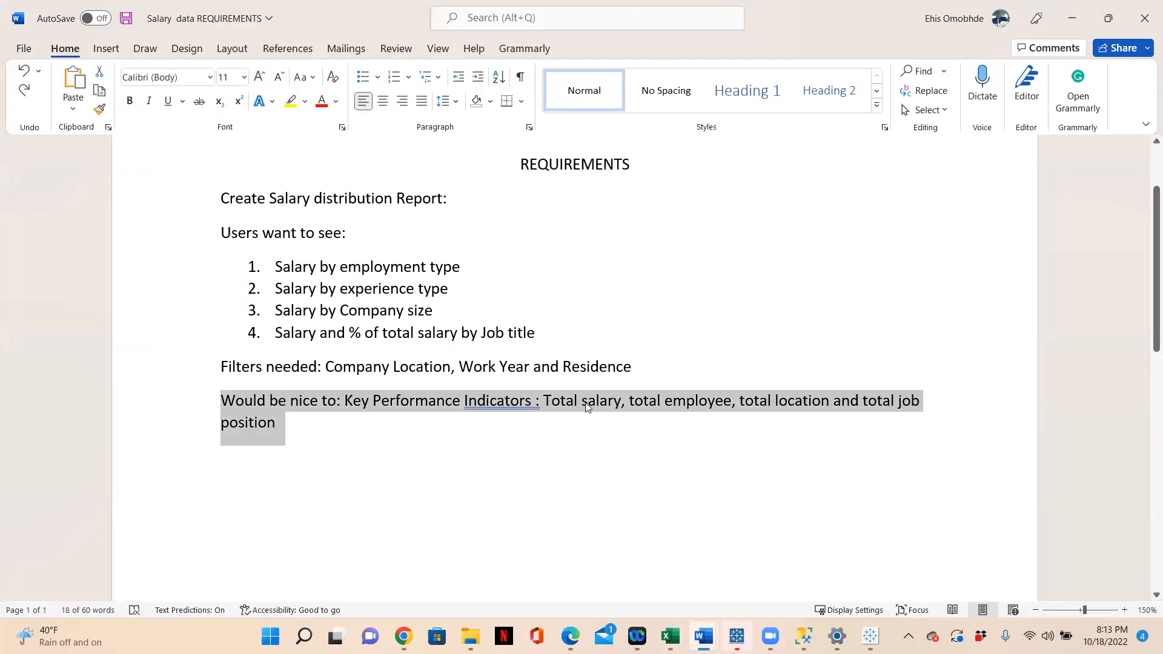
{"action": "left_click", "coordinate": [1075, 20]}
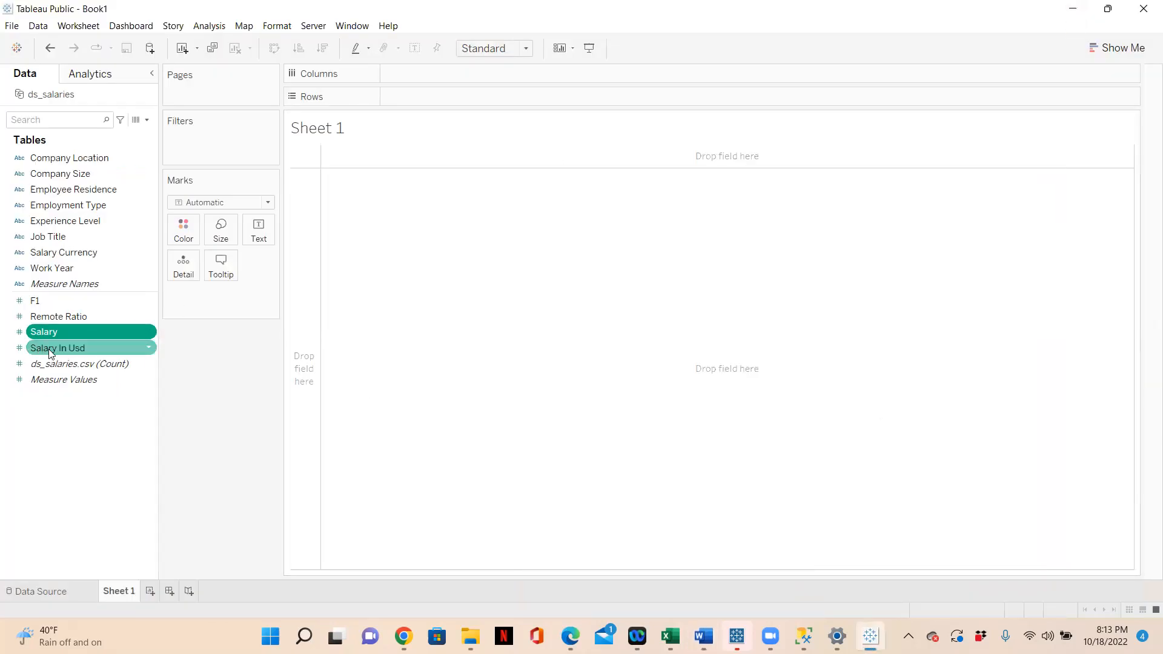
{"action": "left_click_drag", "start_coordinate": [48, 349], "coordinate": [253, 234]}
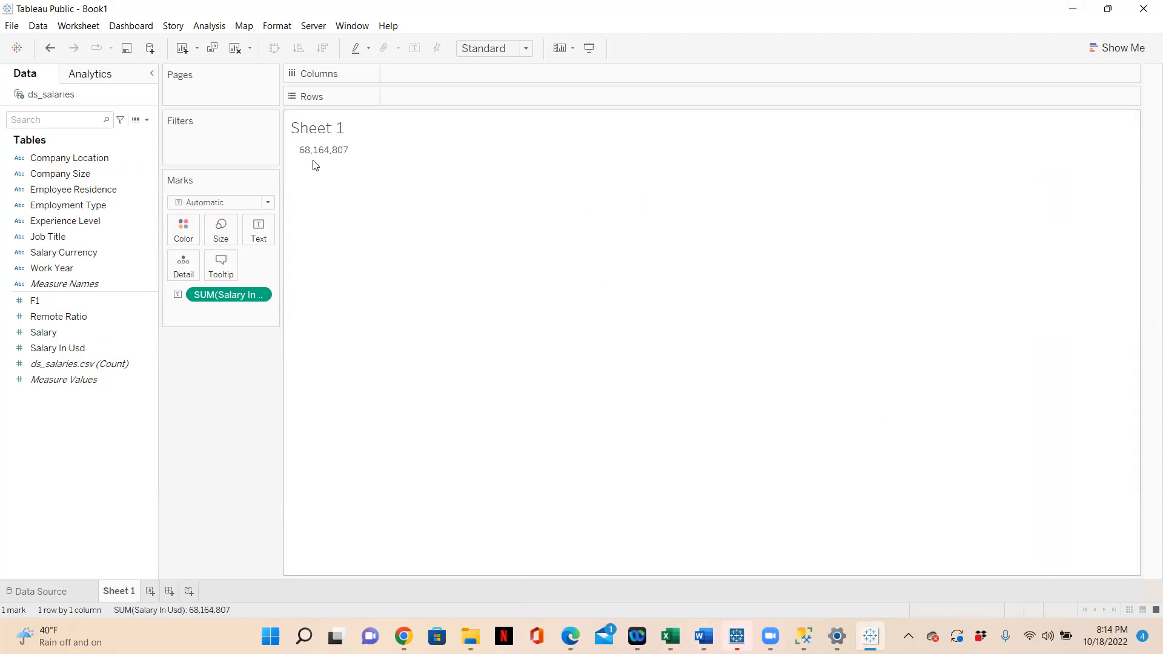
{"action": "double_click", "coordinate": [129, 593]}
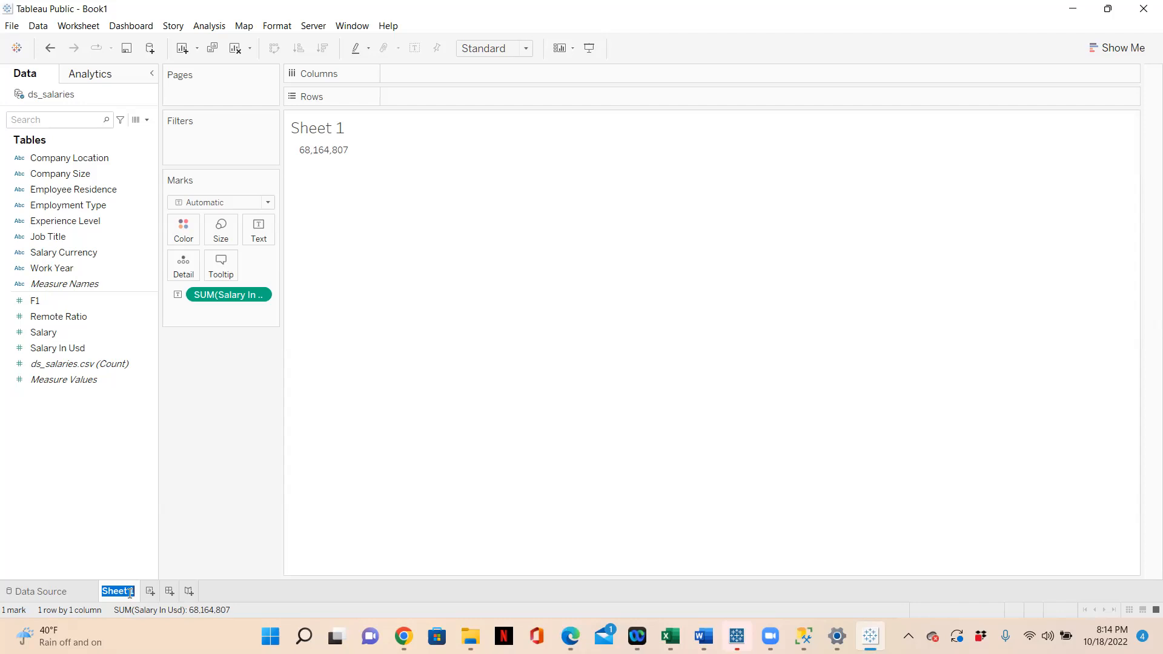
{"action": "type", "text": "Sal"}
{"action": "type", "text": "ary"}
{"action": "left_click", "coordinate": [227, 551]}
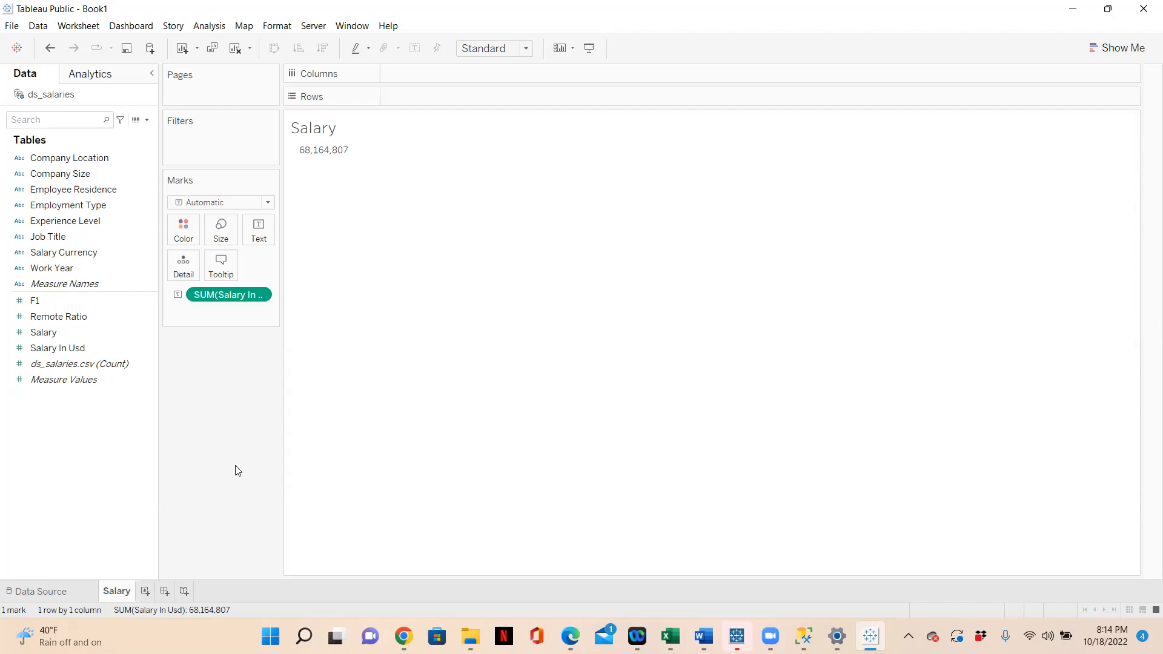
{"action": "mouse_move", "coordinate": [344, 150]}
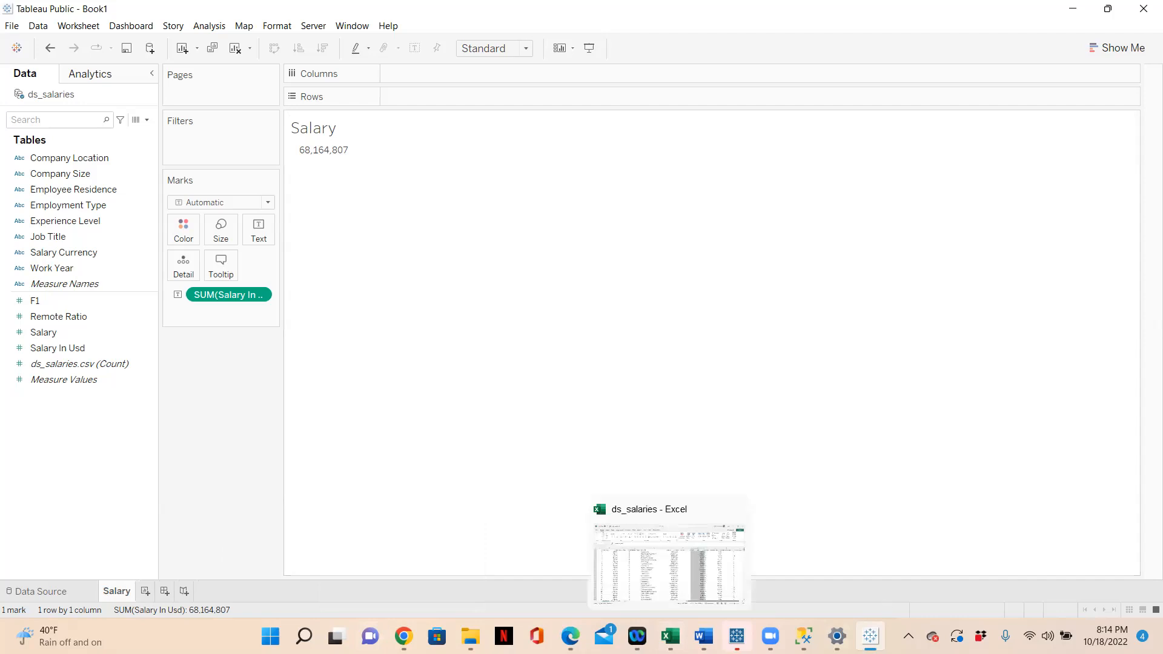
{"action": "mouse_move", "coordinate": [703, 636]}
{"action": "left_click", "coordinate": [705, 601]}
{"action": "left_click", "coordinate": [575, 454]}
{"action": "left_click_drag", "start_coordinate": [543, 401], "coordinate": [614, 402]}
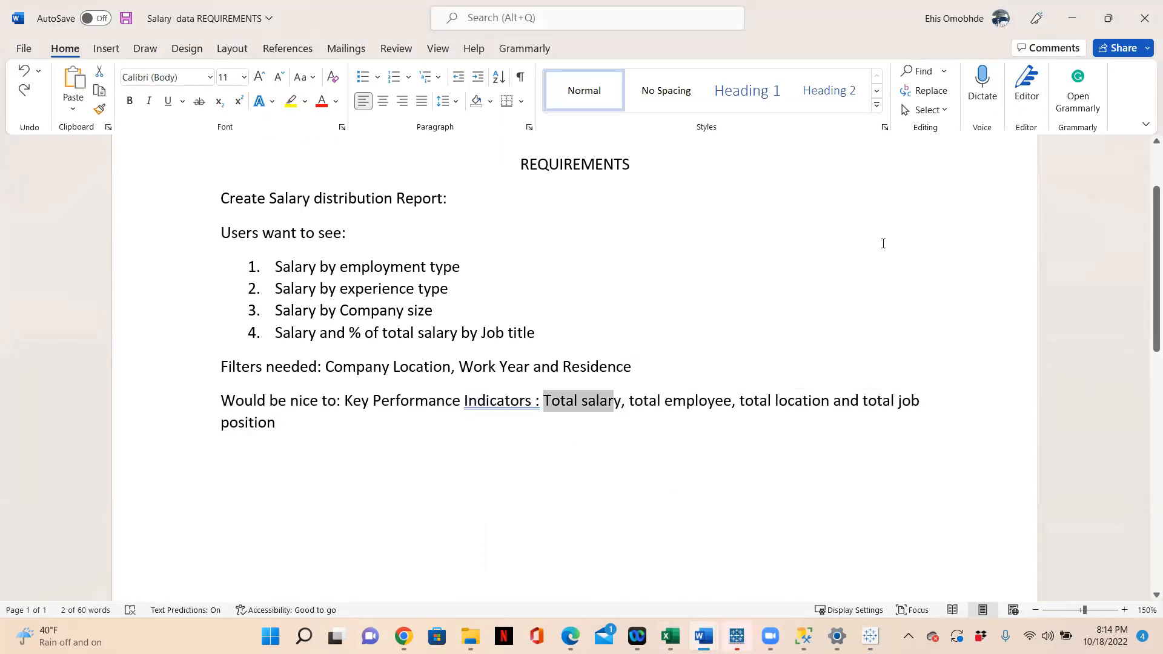
{"action": "left_click", "coordinate": [1071, 21]}
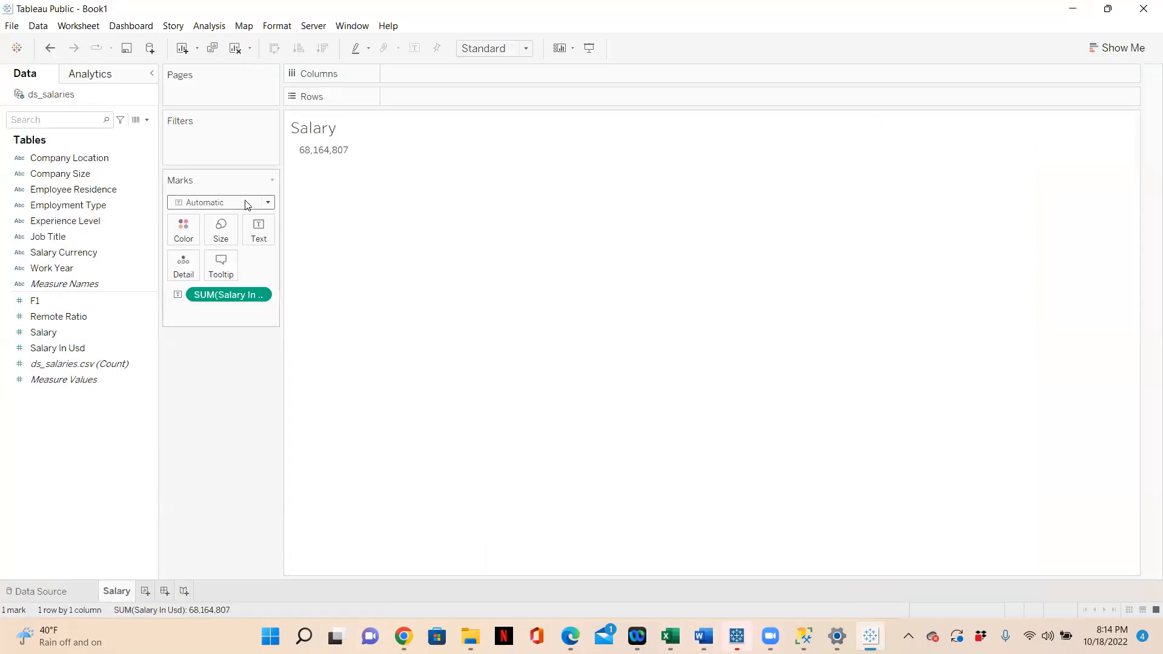
Format the 68,164,807 total label as Arial 22, bold, dark grey and left-aligned.
{"action": "left_click", "coordinate": [264, 237]}
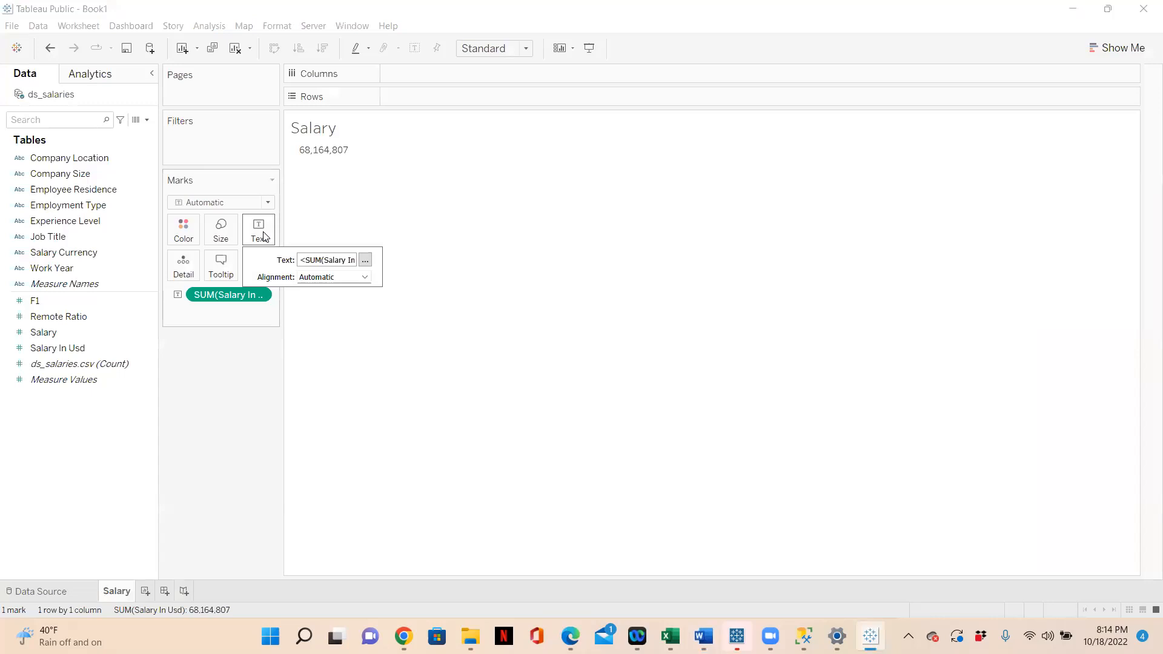
{"action": "left_click", "coordinate": [366, 261]}
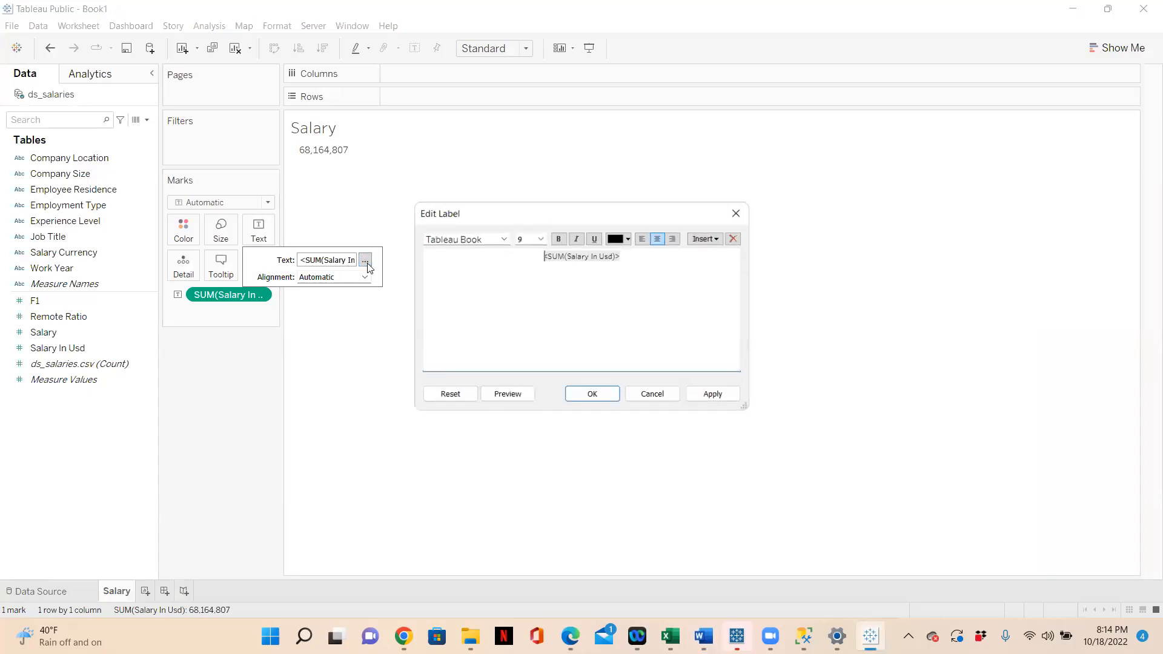
{"action": "left_click_drag", "start_coordinate": [644, 260], "coordinate": [541, 257]}
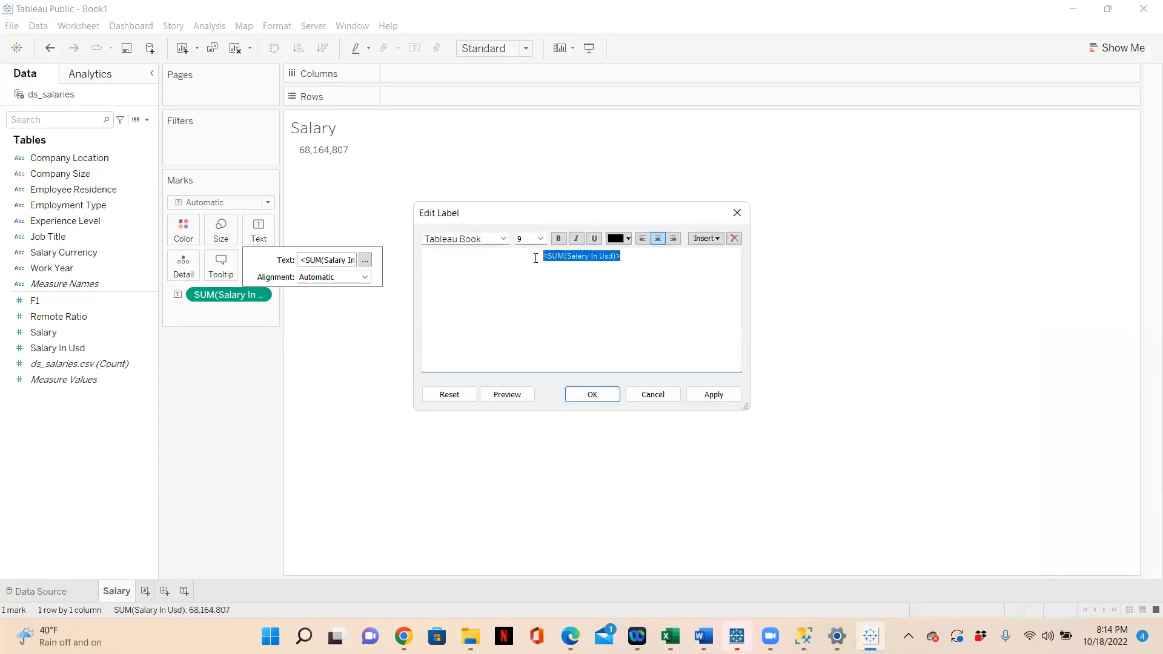
{"action": "left_click", "coordinate": [539, 239]}
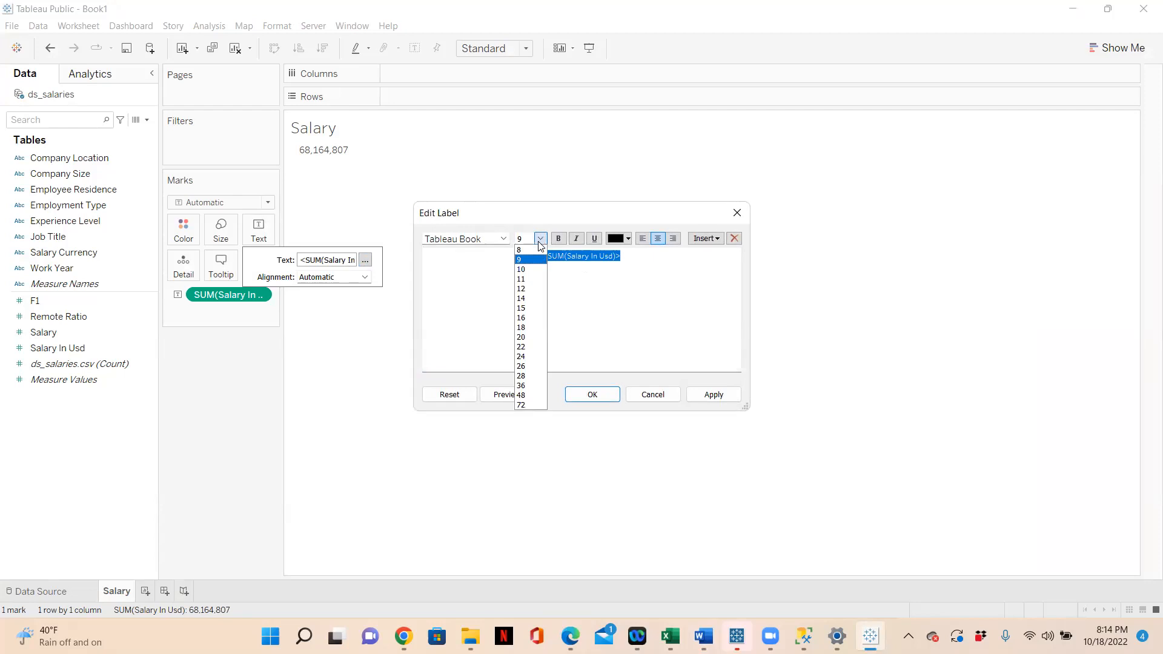
{"action": "left_click", "coordinate": [539, 347]}
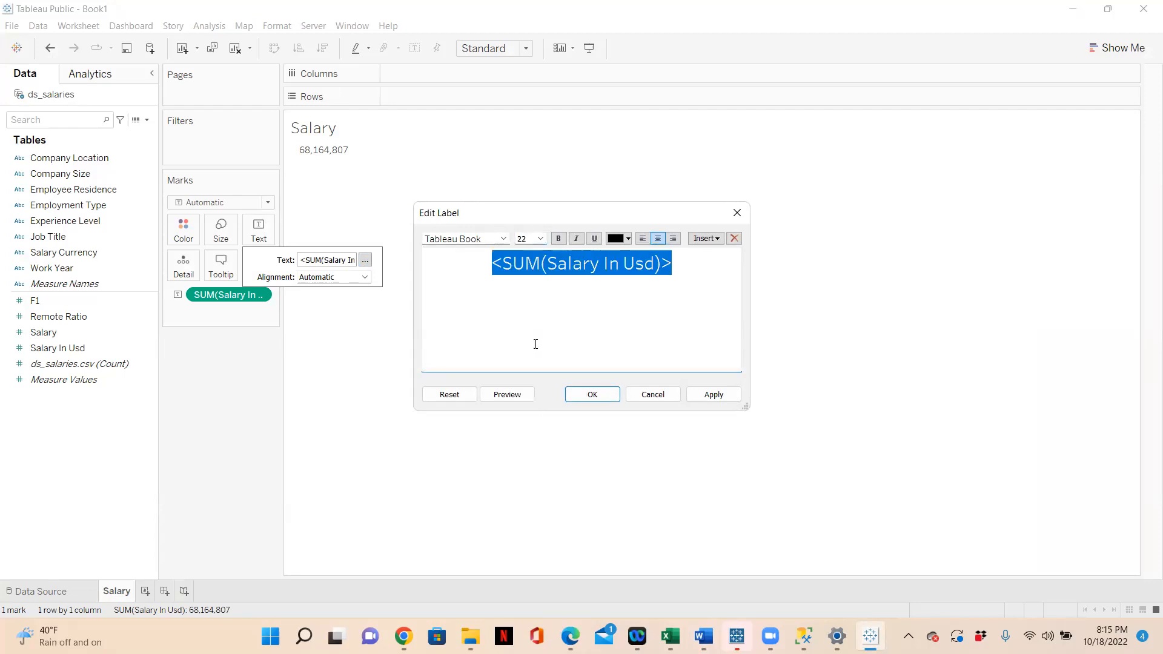
{"action": "left_click", "coordinate": [504, 239]}
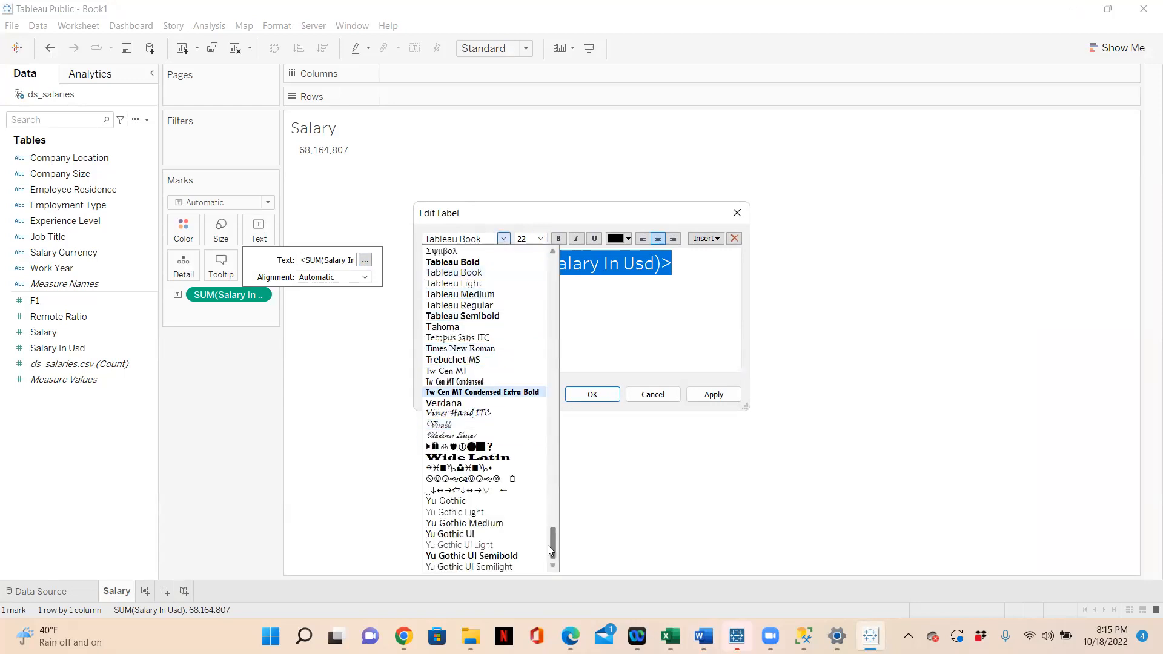
{"action": "left_click_drag", "start_coordinate": [551, 541], "coordinate": [546, 362]}
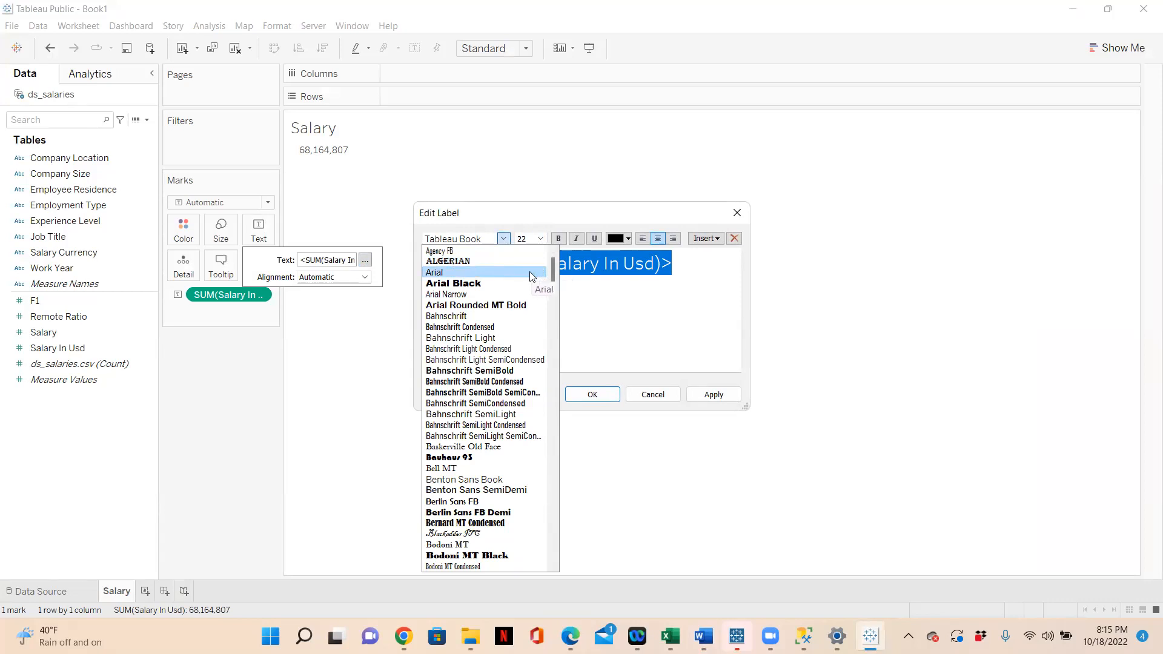
{"action": "left_click", "coordinate": [529, 273]}
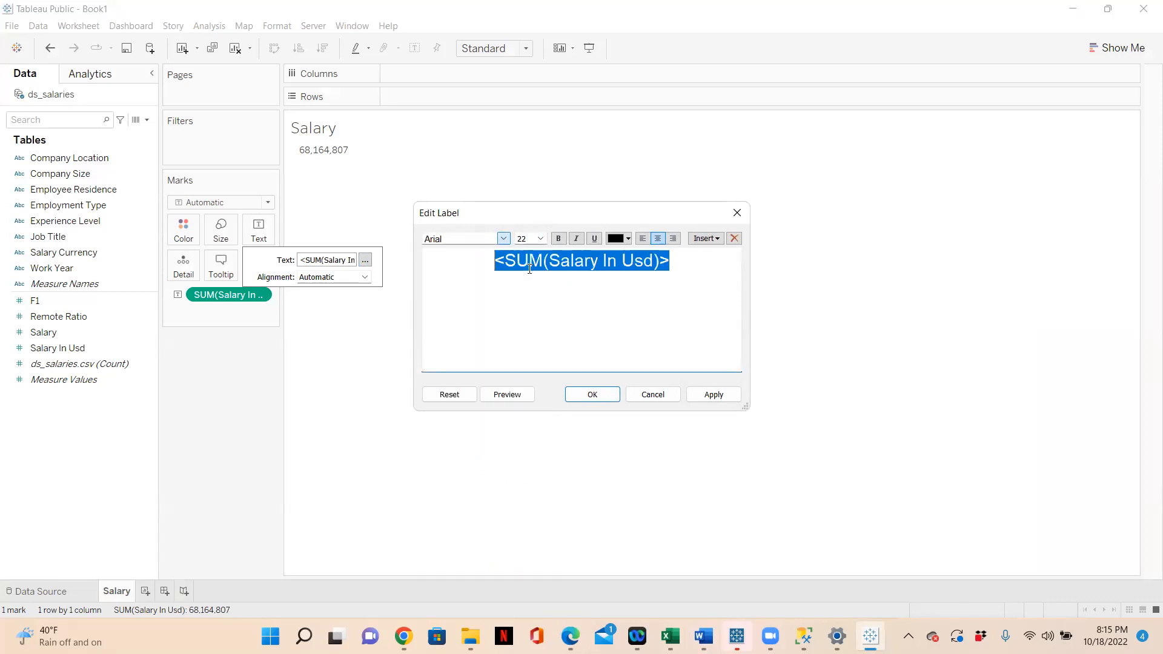
{"action": "left_click", "coordinate": [558, 239]}
{"action": "left_click", "coordinate": [622, 240]}
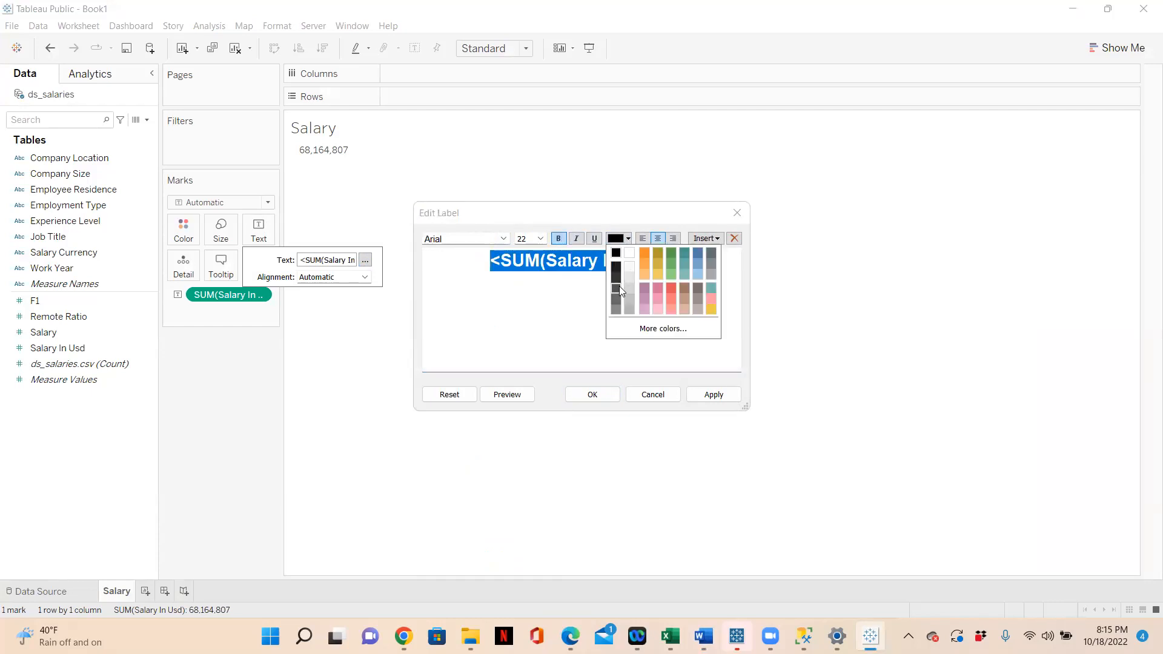
{"action": "left_click", "coordinate": [618, 287]}
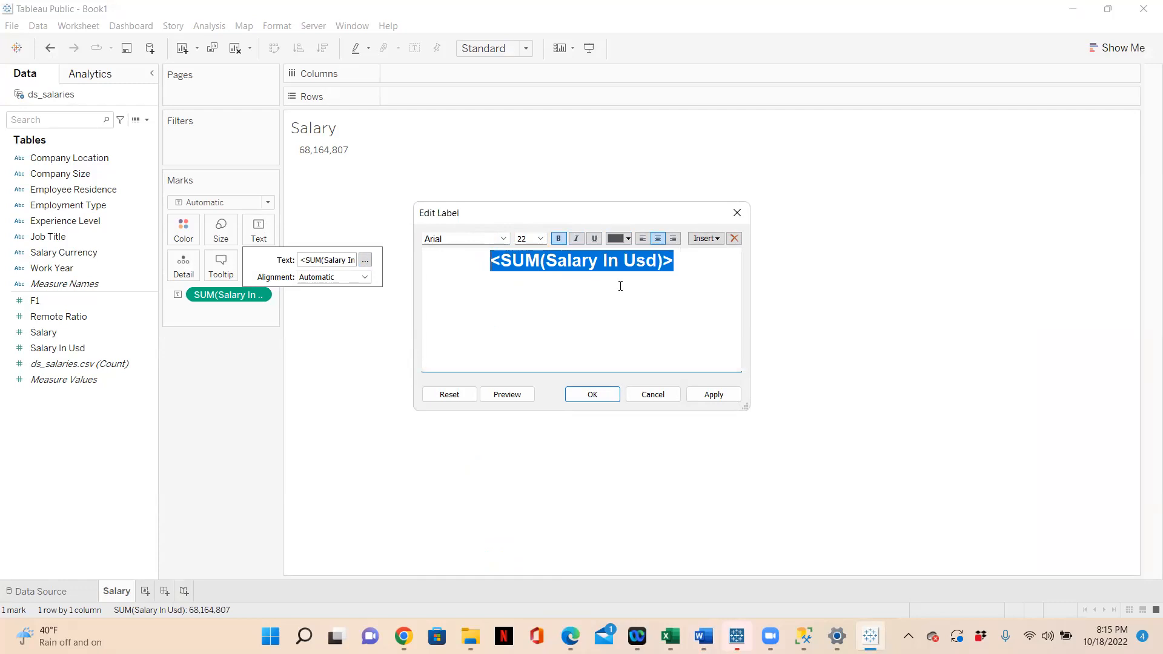
{"action": "left_click", "coordinate": [643, 240]}
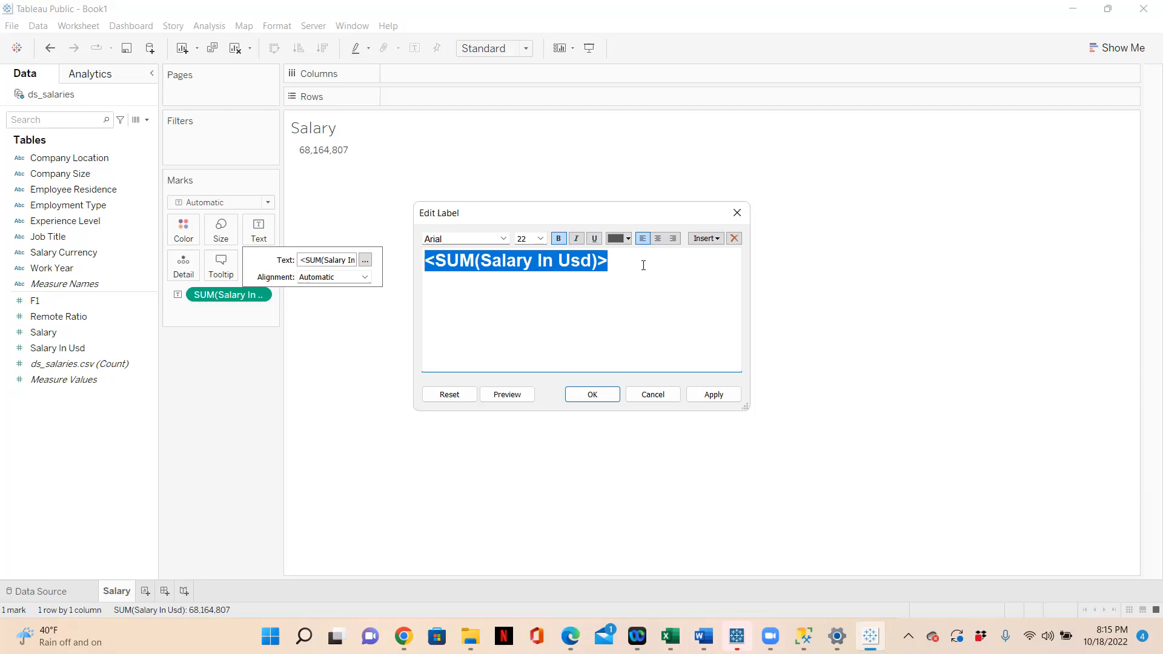
Add a 'TOTAL SALARY' caption line at size 10 beneath the total and apply it.
{"action": "left_click", "coordinate": [643, 265]}
{"action": "key", "text": "Return"}
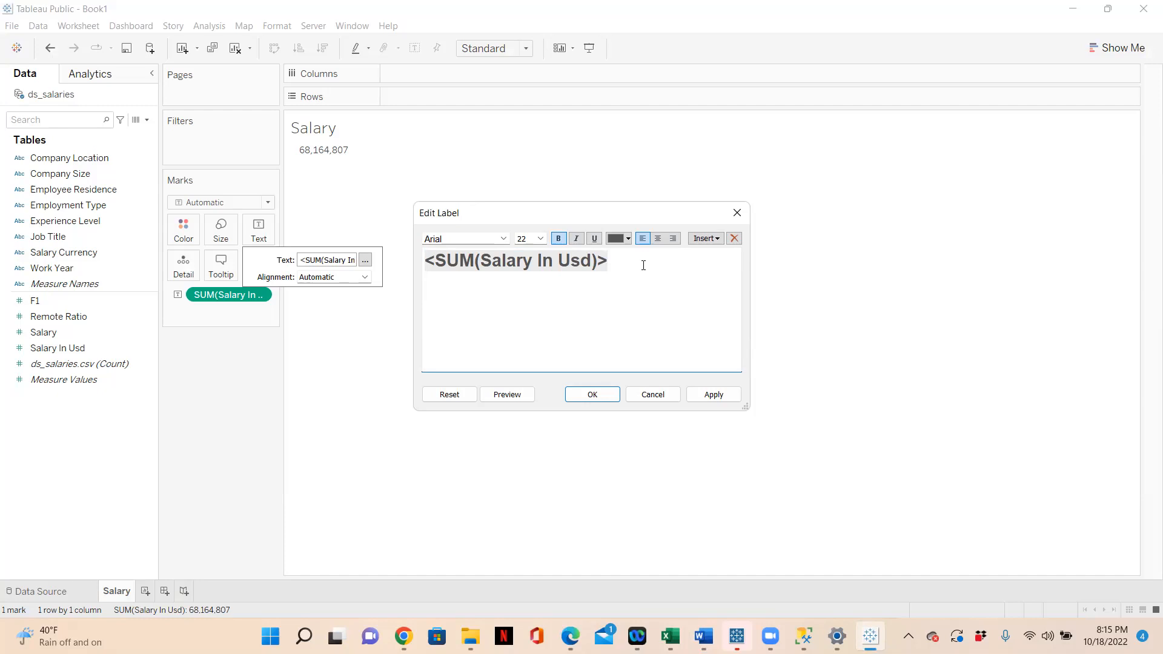
{"action": "type", "text": "TOTAL sALA"}
{"action": "key", "text": "BackSpace"}
{"action": "key", "text": "BackSpace"}
{"action": "key", "text": "BackSpace"}
{"action": "key", "text": "BackSpace"}
{"action": "type", "text": "s"}
{"action": "key", "text": "BackSpace"}
{"action": "type", "text": "SALA"}
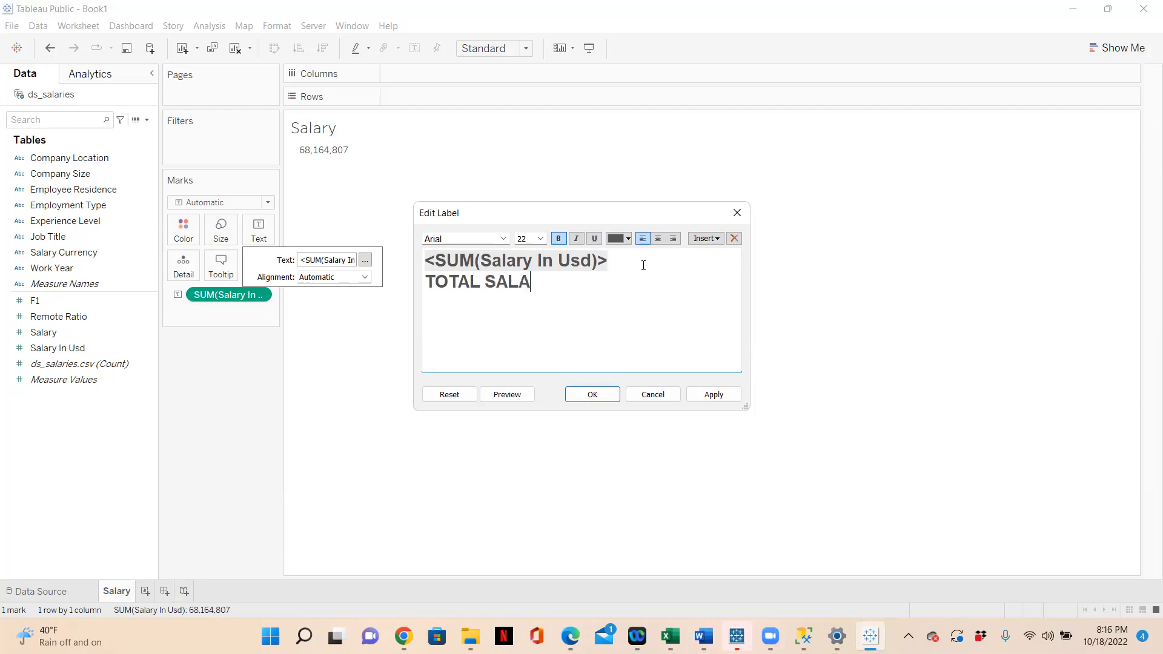
{"action": "type", "text": "RY"}
{"action": "left_click_drag", "start_coordinate": [577, 280], "coordinate": [424, 282]}
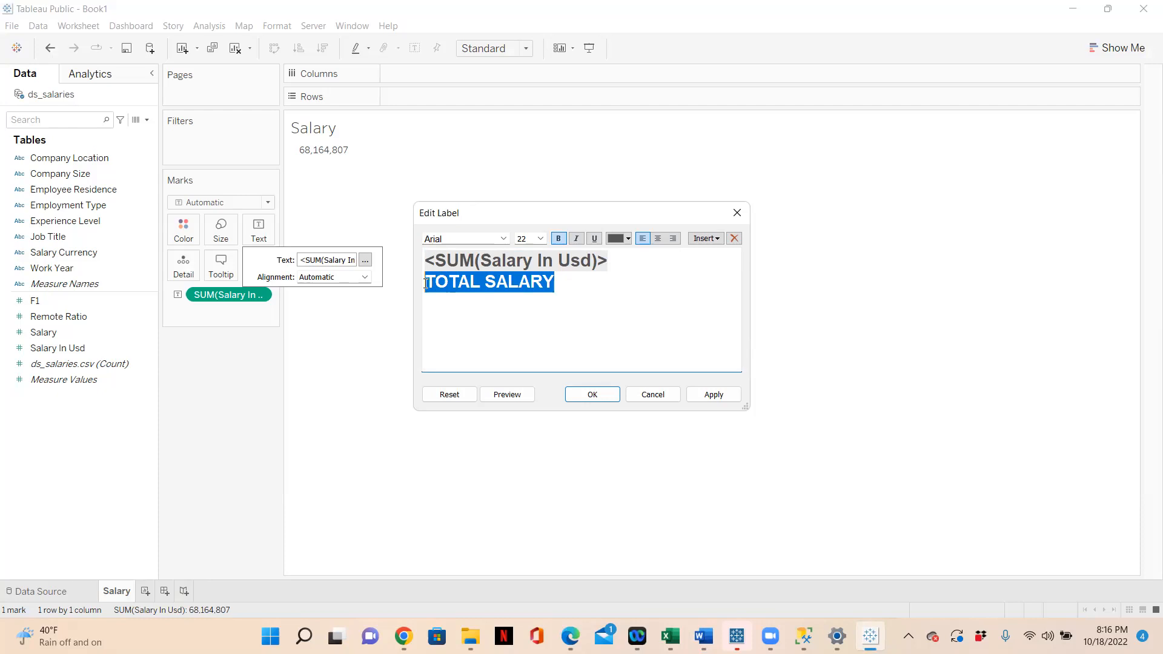
{"action": "left_click", "coordinate": [541, 239]}
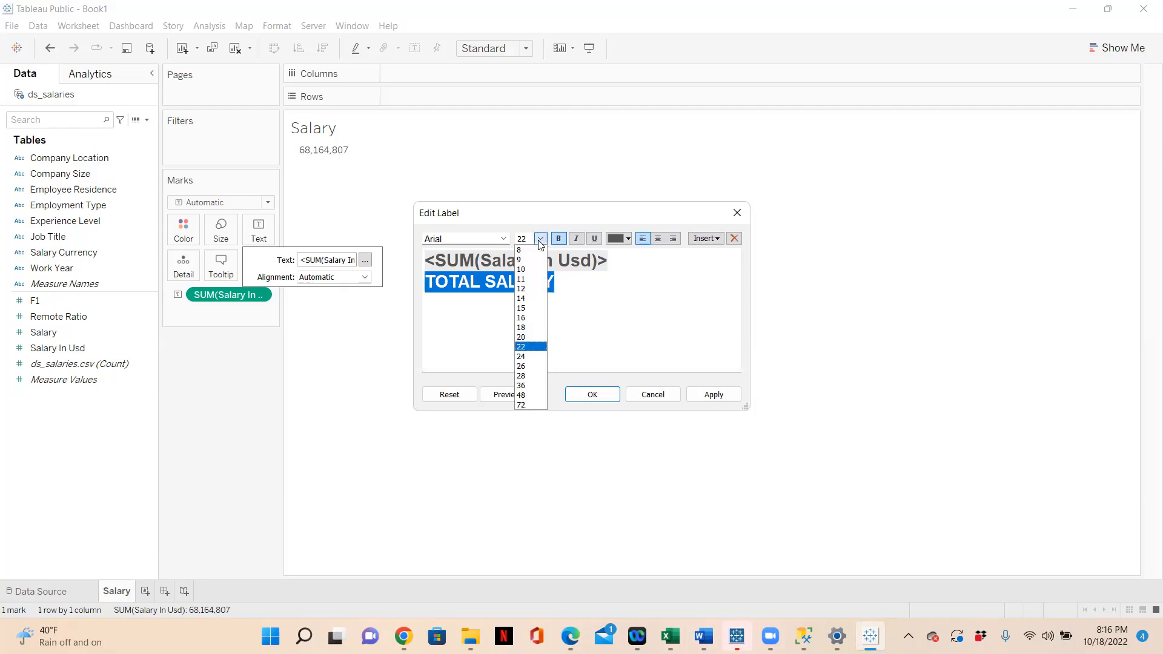
{"action": "left_click", "coordinate": [526, 269]}
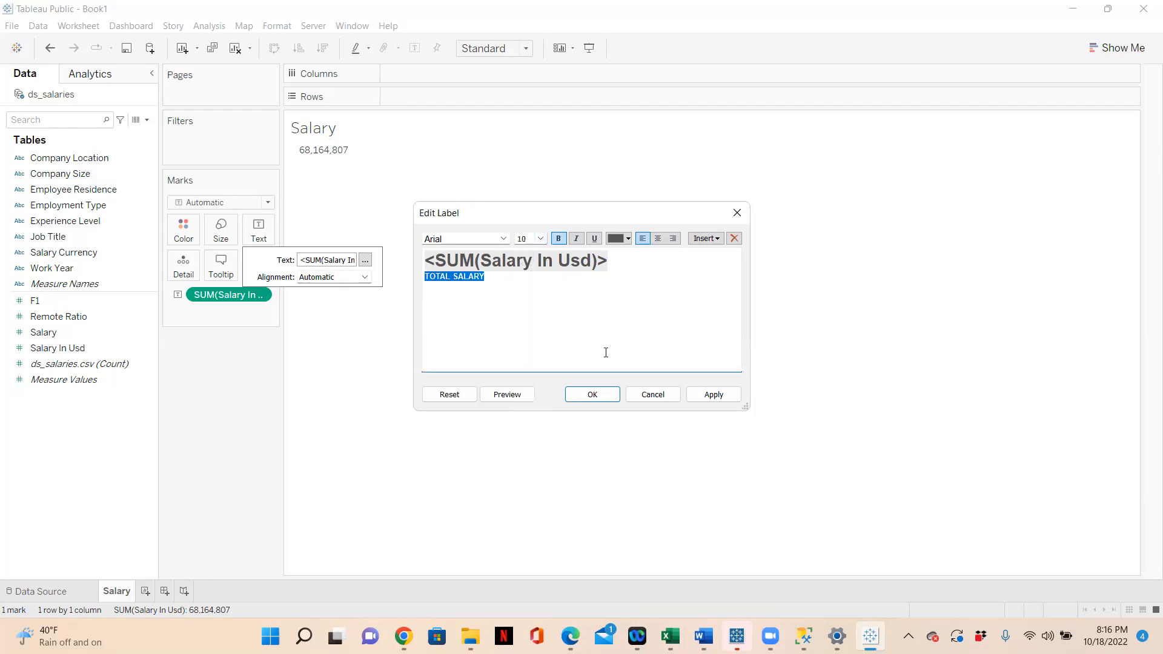
{"action": "left_click", "coordinate": [724, 396]}
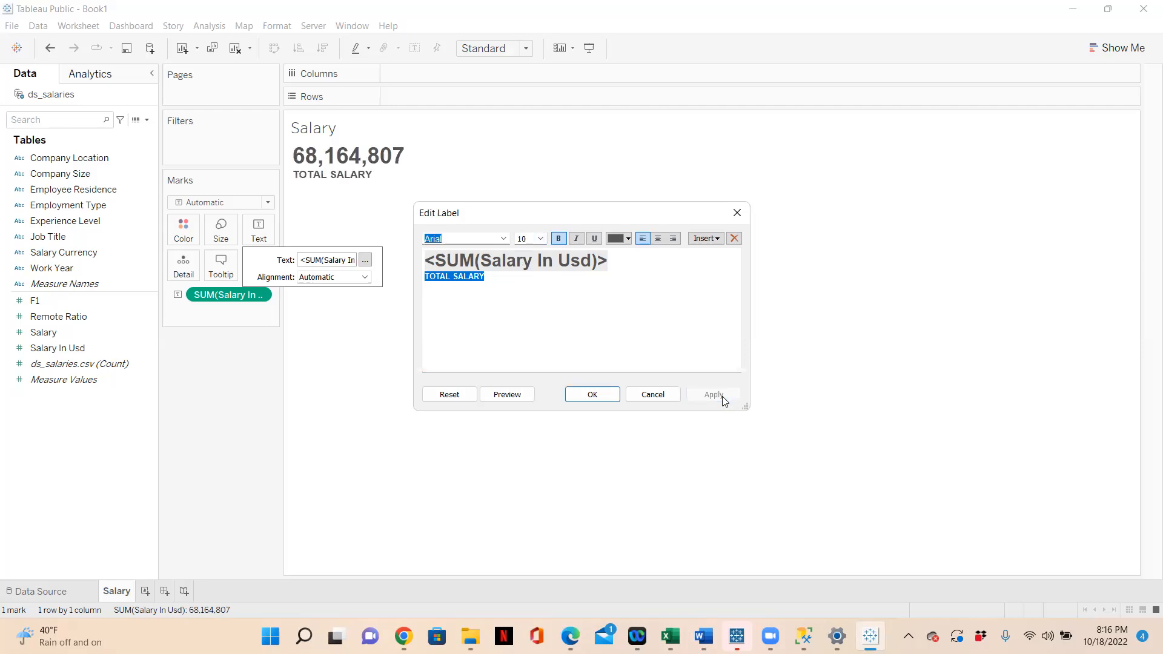
{"action": "left_click", "coordinate": [599, 395]}
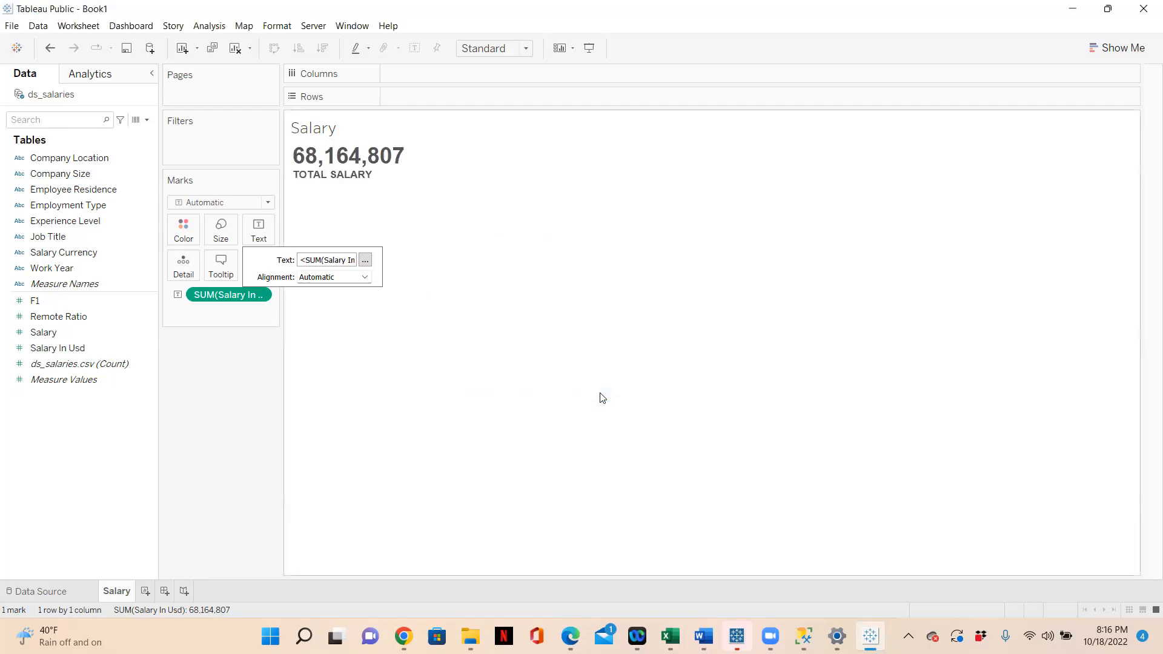
{"action": "left_click", "coordinate": [228, 410]}
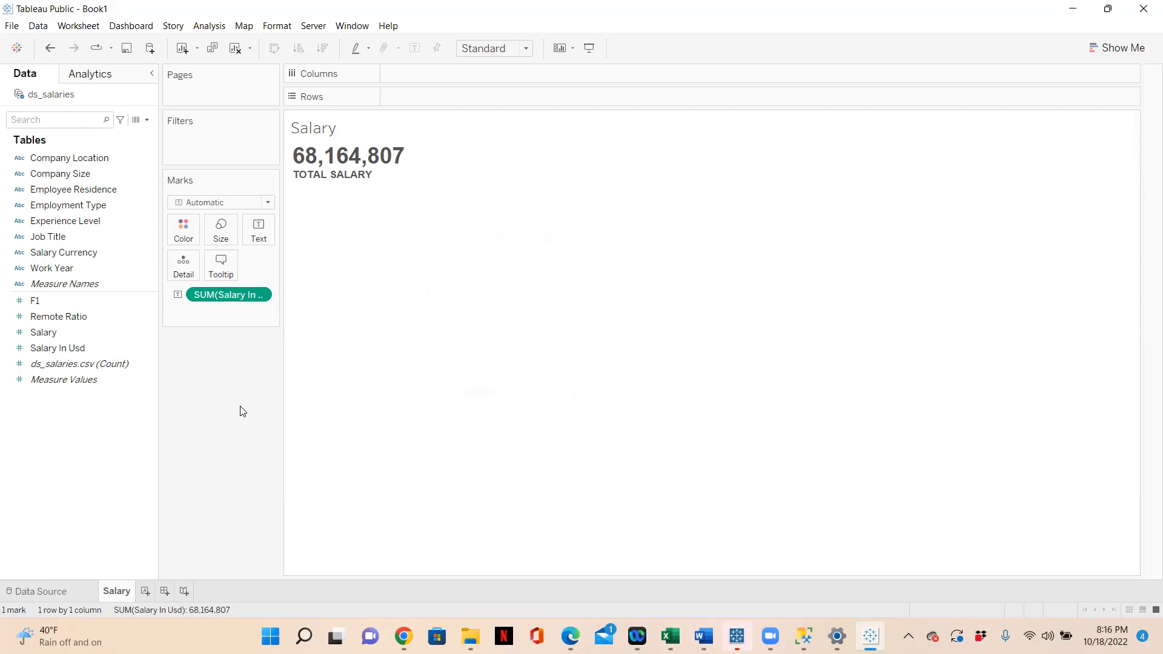
Select the total salary mark on the Salary sheet, then deselect it.
{"action": "mouse_move", "coordinate": [303, 179]}
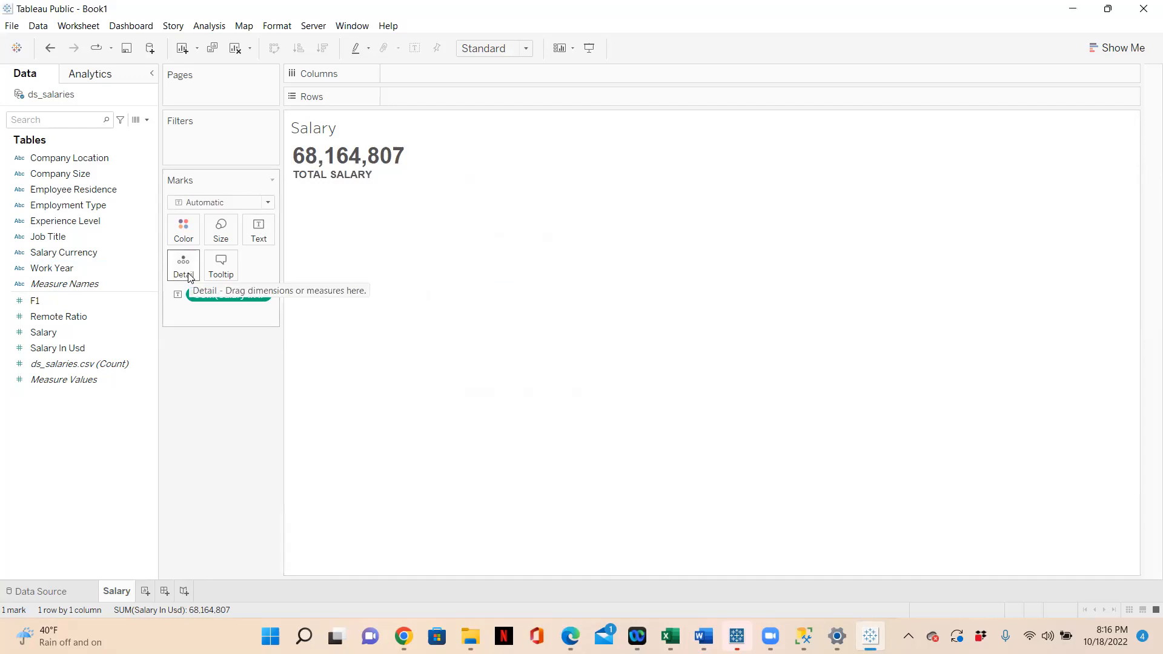
{"action": "mouse_move", "coordinate": [365, 169]}
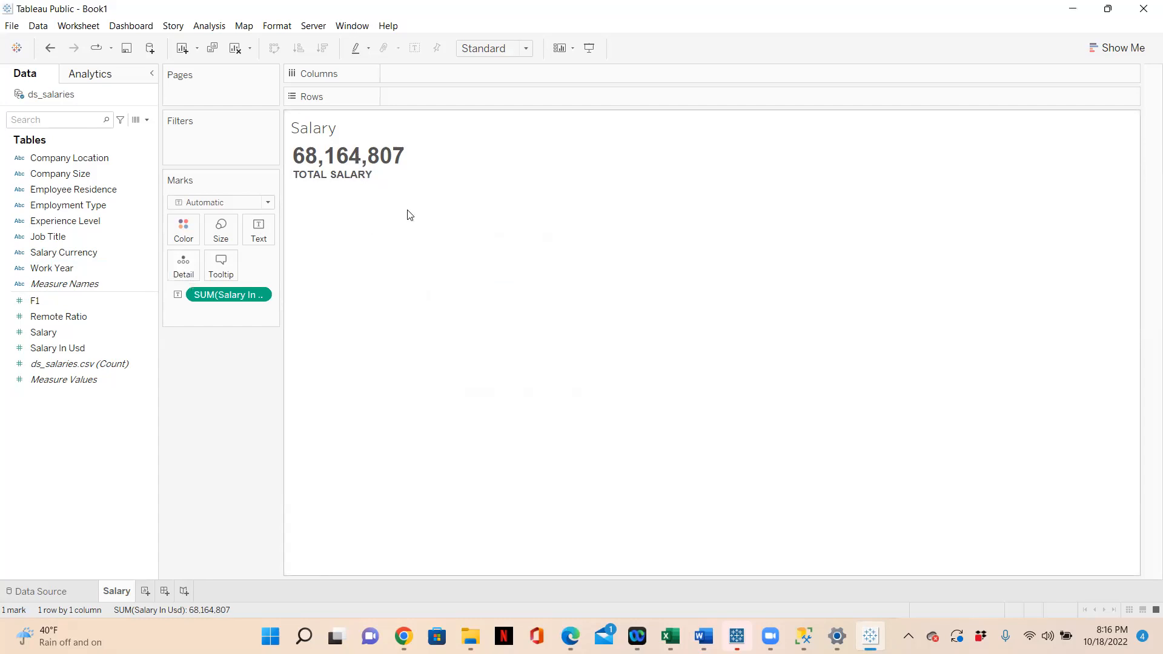
{"action": "left_click", "coordinate": [371, 159]}
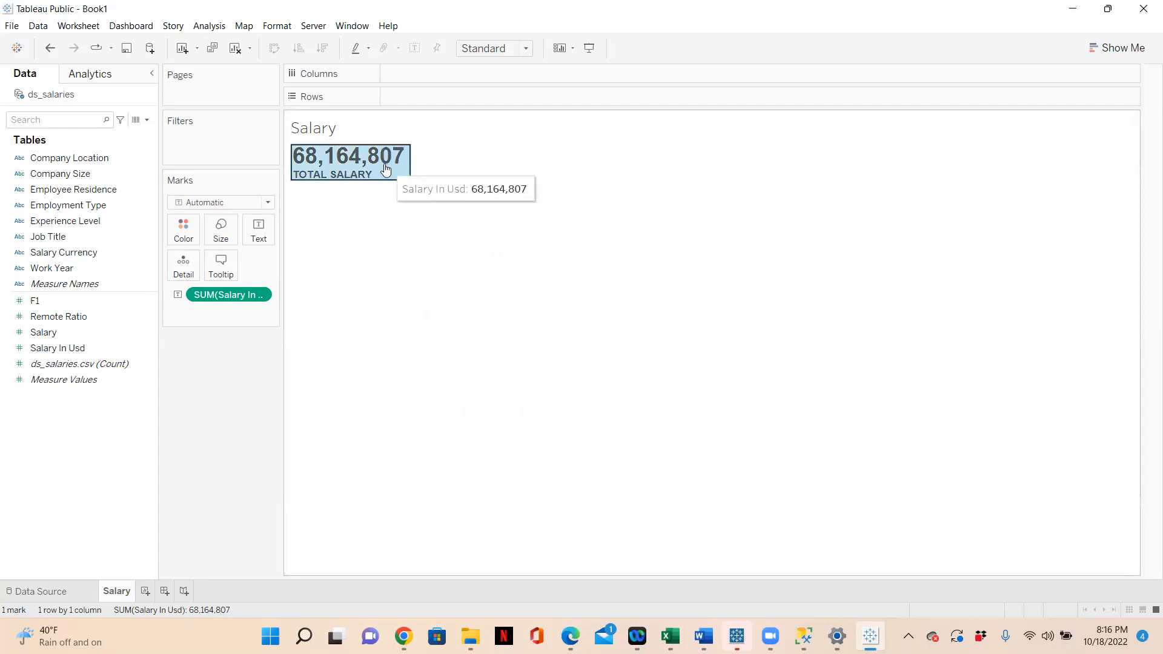
{"action": "left_click", "coordinate": [386, 169]}
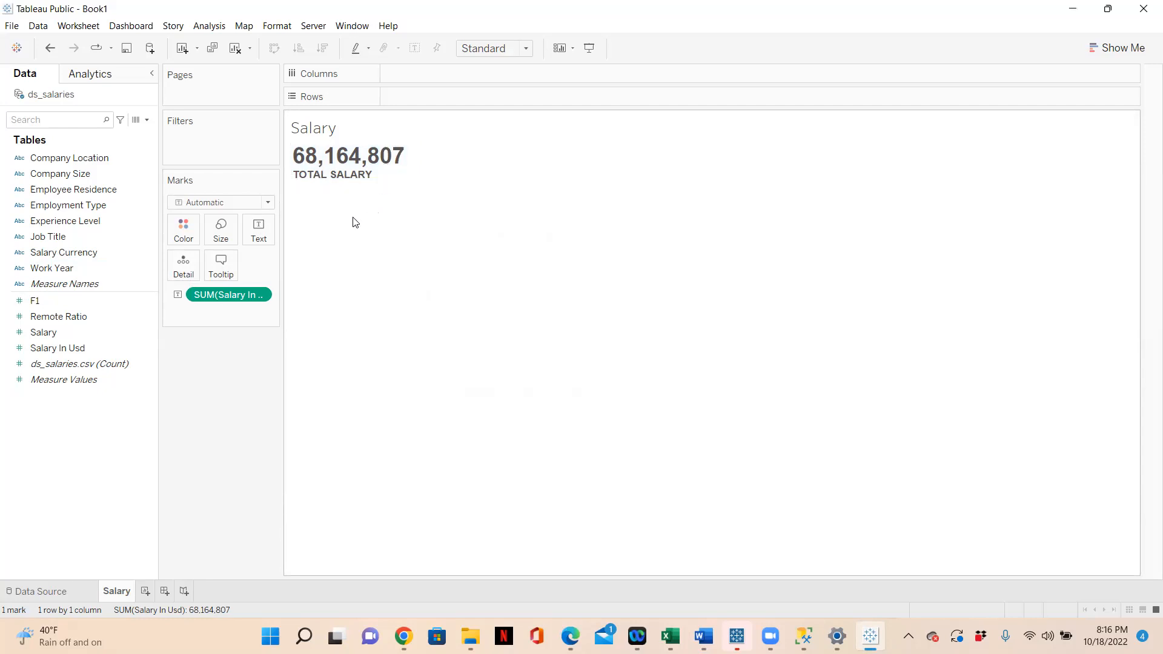
Turn off tooltip command buttons and selection by category, then add a new worksheet.
{"action": "left_click", "coordinate": [221, 265]}
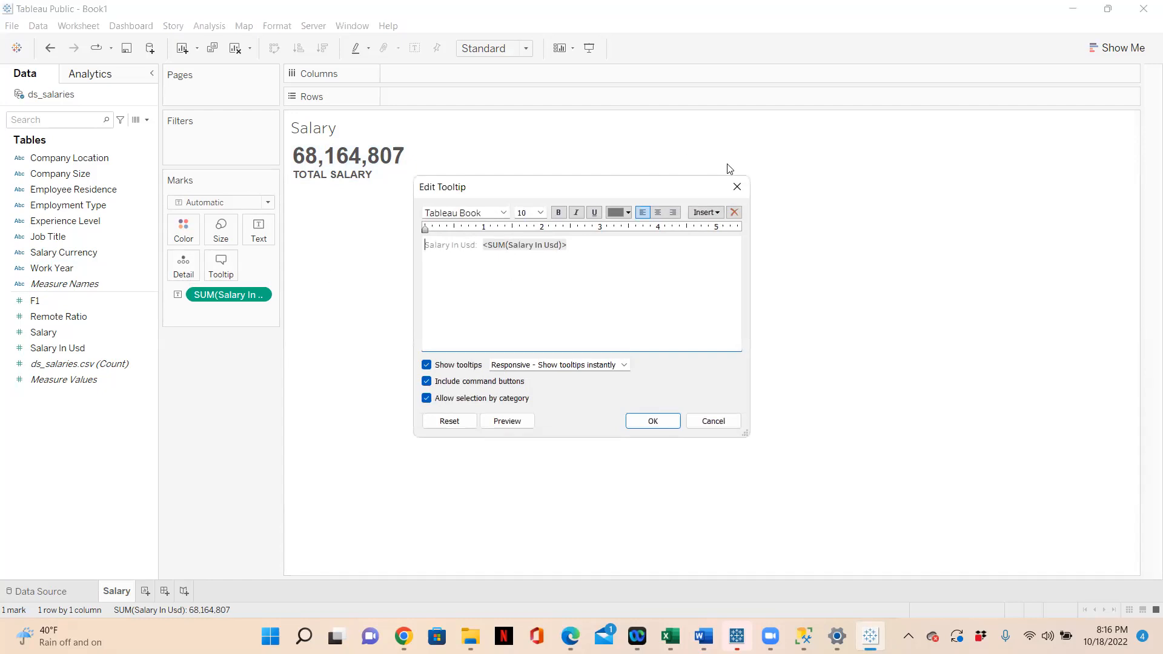
{"action": "left_click", "coordinate": [739, 189]}
{"action": "left_click", "coordinate": [222, 265]}
{"action": "left_click", "coordinate": [426, 381]}
{"action": "left_click", "coordinate": [427, 399]}
{"action": "left_click", "coordinate": [650, 423]}
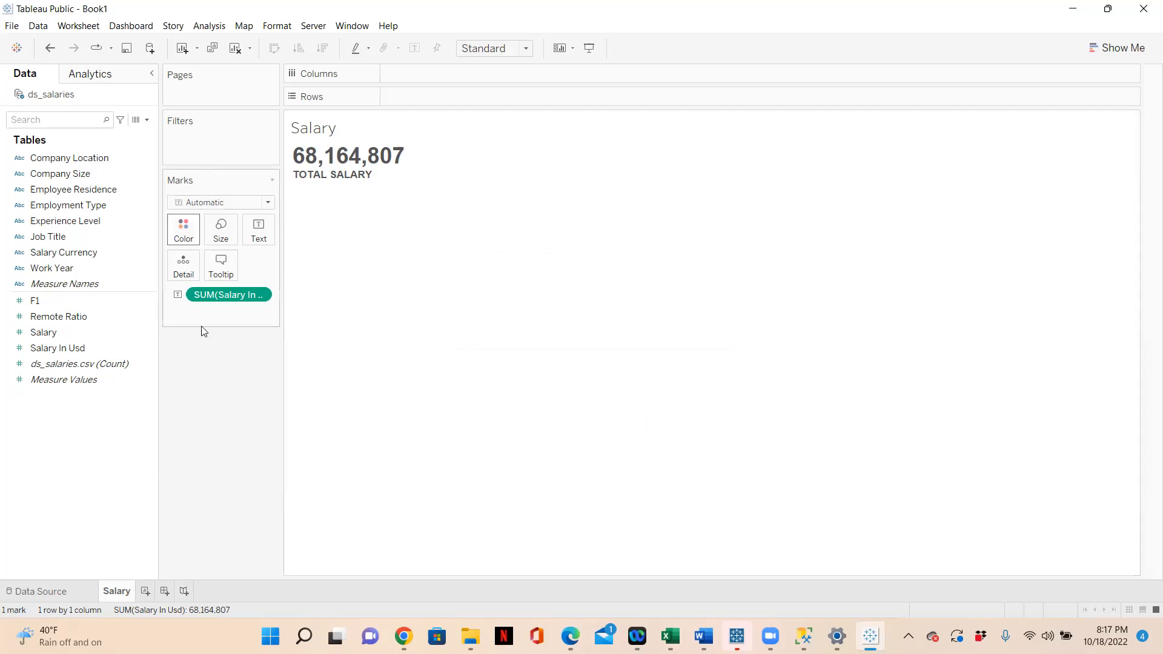
{"action": "left_click", "coordinate": [147, 597]}
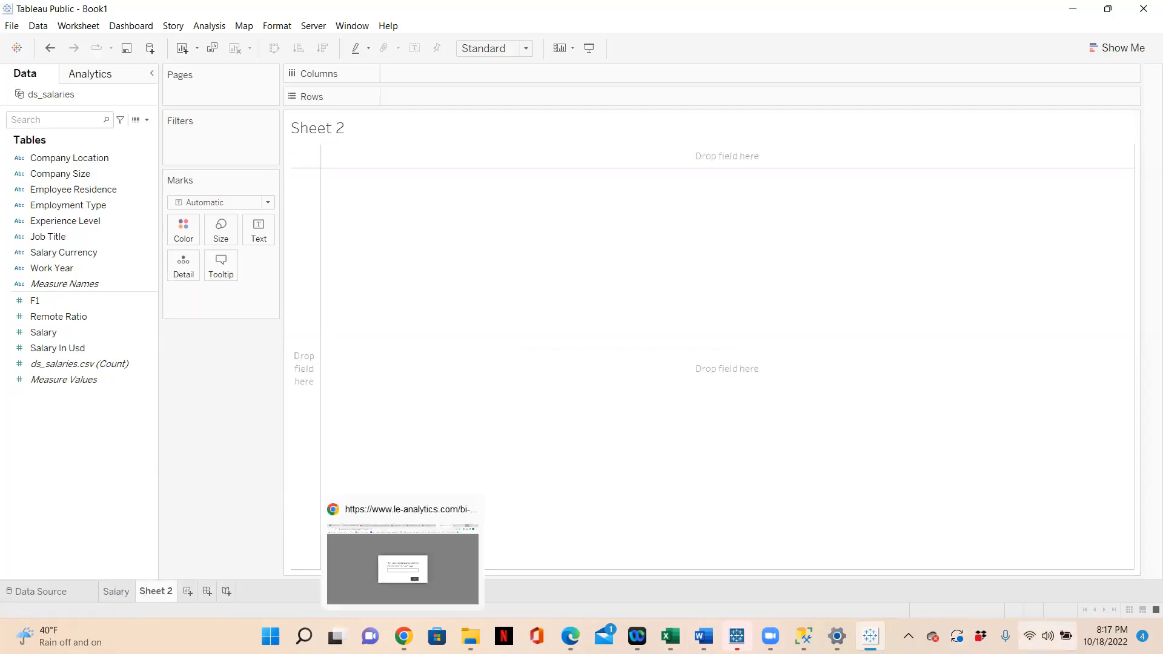
Review the salary requirements document in Word, then minimize it.
{"action": "left_click", "coordinate": [703, 636]}
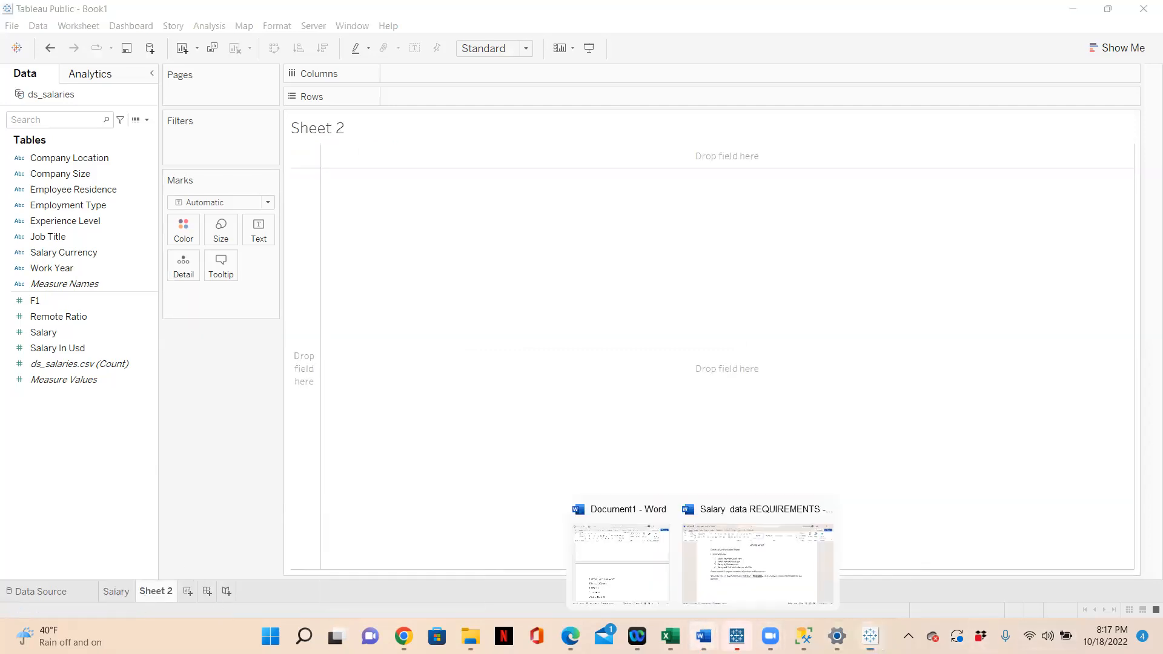
{"action": "left_click", "coordinate": [757, 564]}
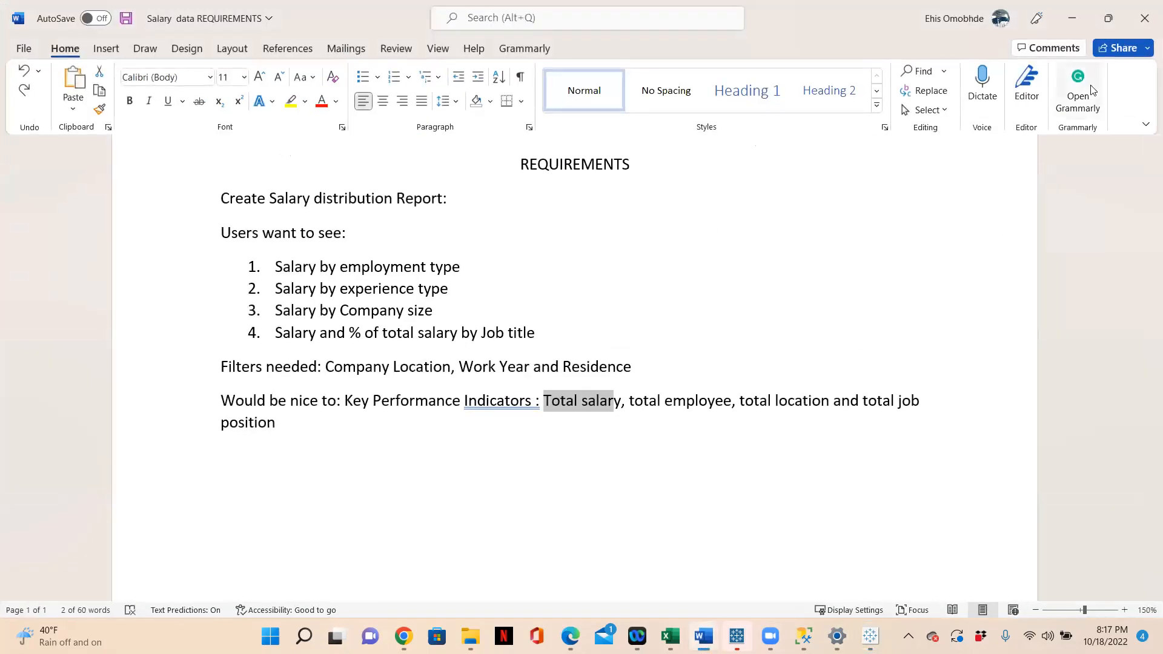
{"action": "left_click", "coordinate": [1073, 18]}
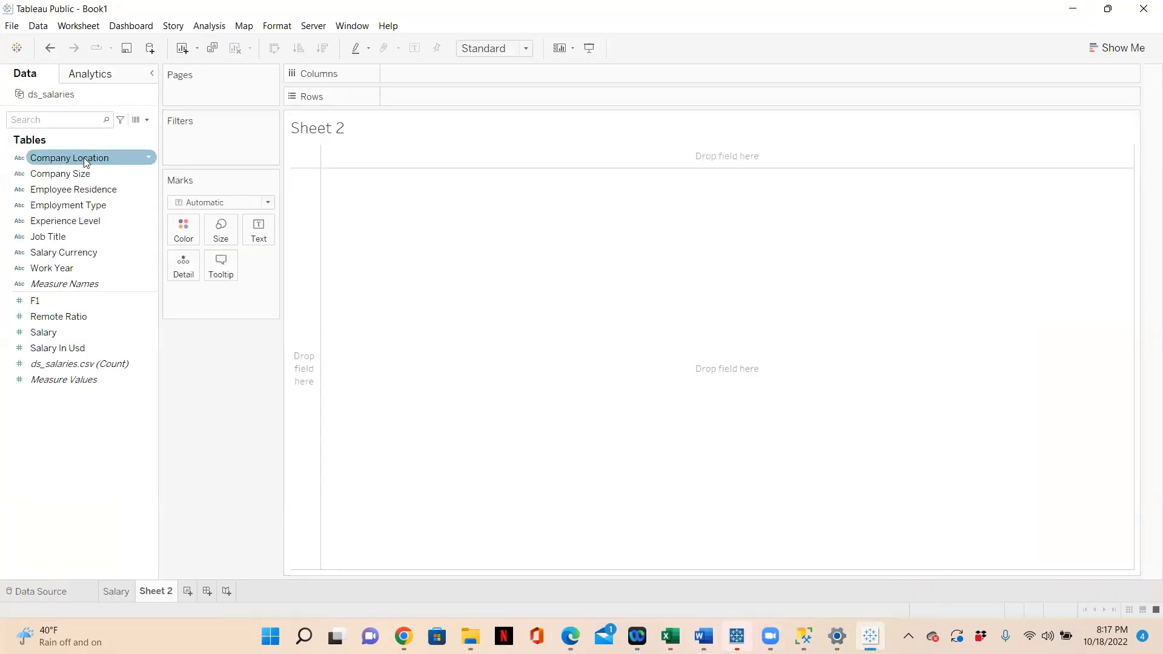
Pick the Employee Residence field in Tableau, then bring the ds_salaries spreadsheet forward.
{"action": "left_click", "coordinate": [73, 125]}
{"action": "left_click", "coordinate": [84, 189]}
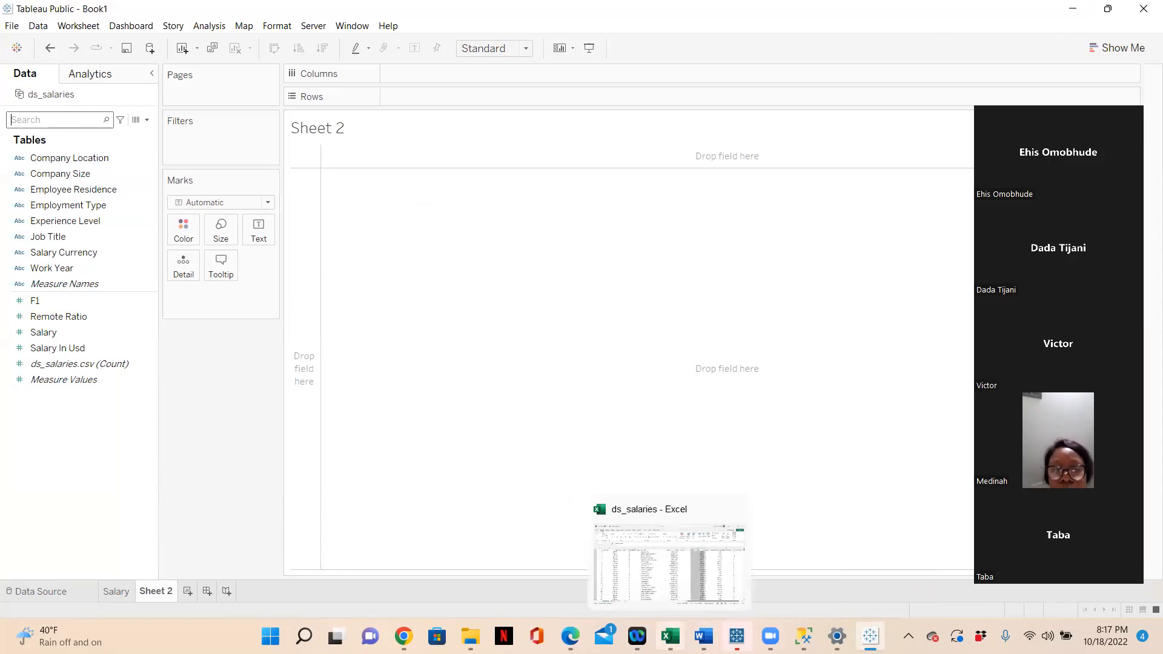
{"action": "left_click", "coordinate": [670, 637]}
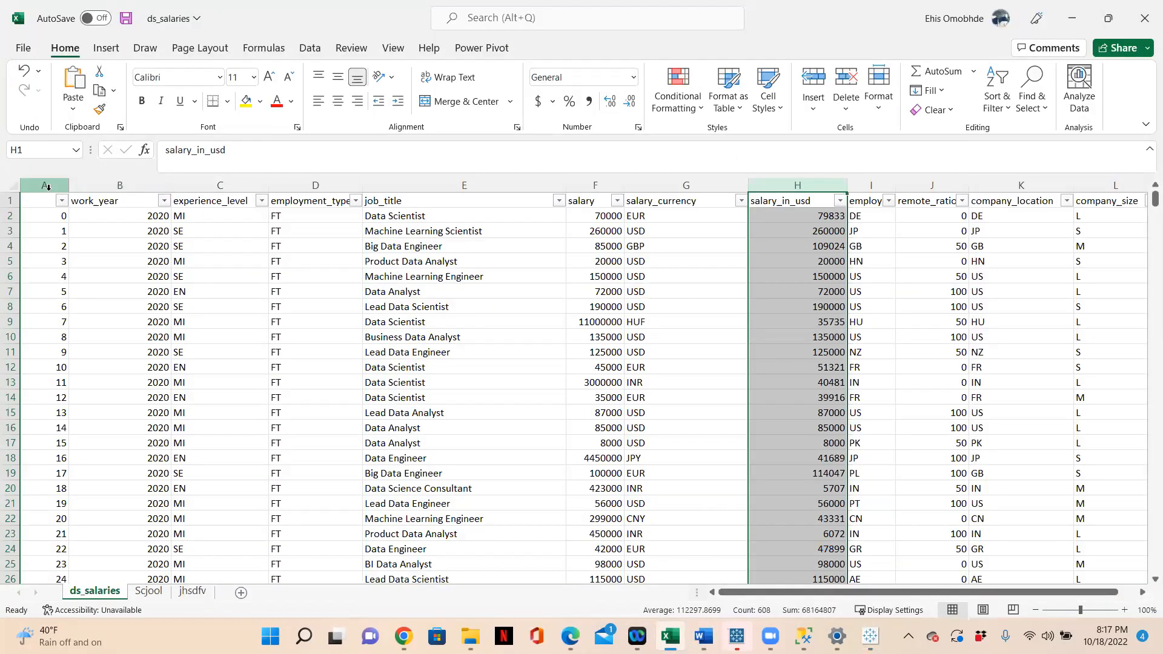
{"action": "left_click", "coordinate": [45, 185]}
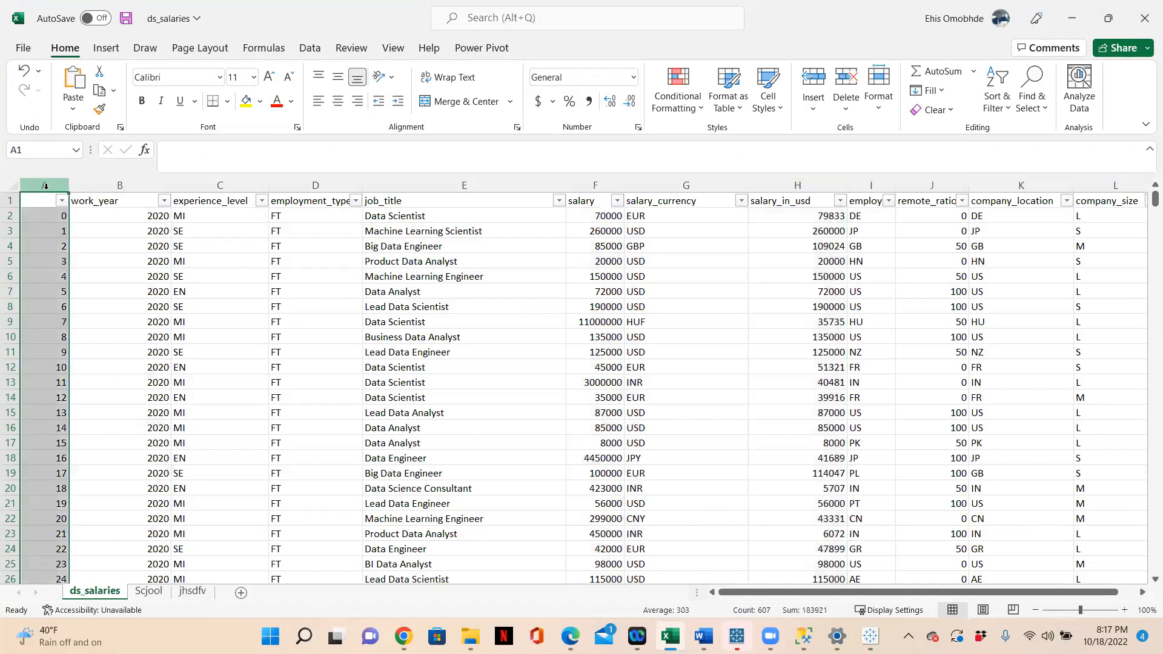
{"action": "scroll", "coordinate": [46, 233], "scroll_direction": "down", "scroll_amount": 9}
{"action": "scroll", "coordinate": [45, 234], "scroll_direction": "down", "scroll_amount": 20}
{"action": "scroll", "coordinate": [45, 234], "scroll_direction": "up", "scroll_amount": 19}
{"action": "scroll", "coordinate": [45, 233], "scroll_direction": "up", "scroll_amount": 5}
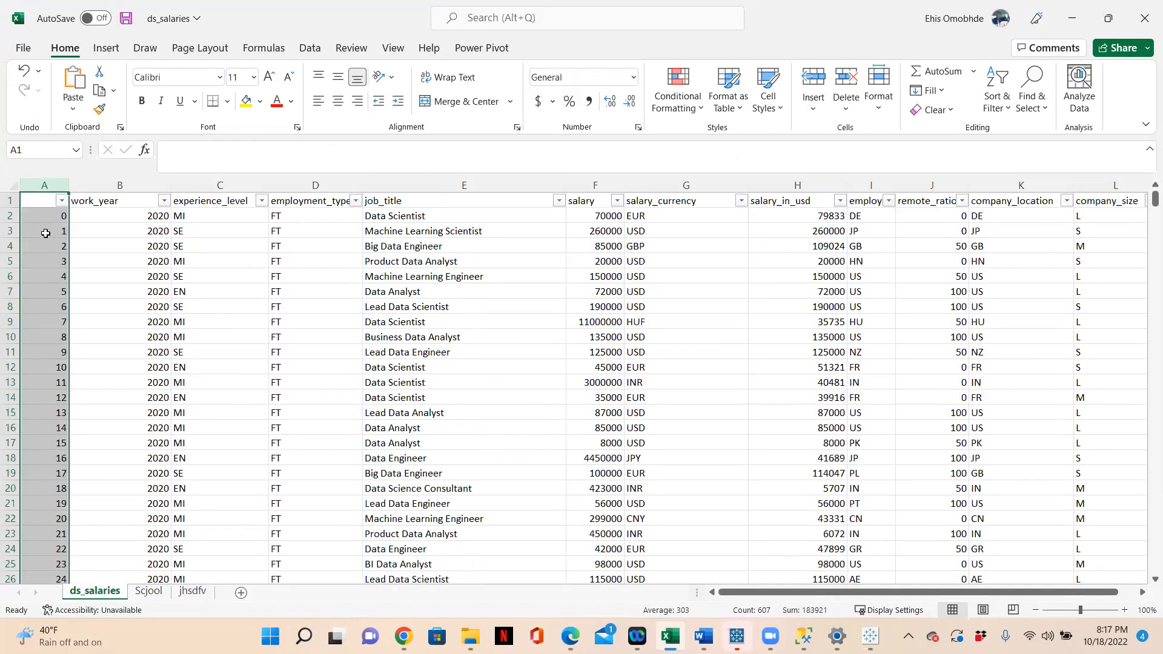
{"action": "left_click", "coordinate": [39, 202]}
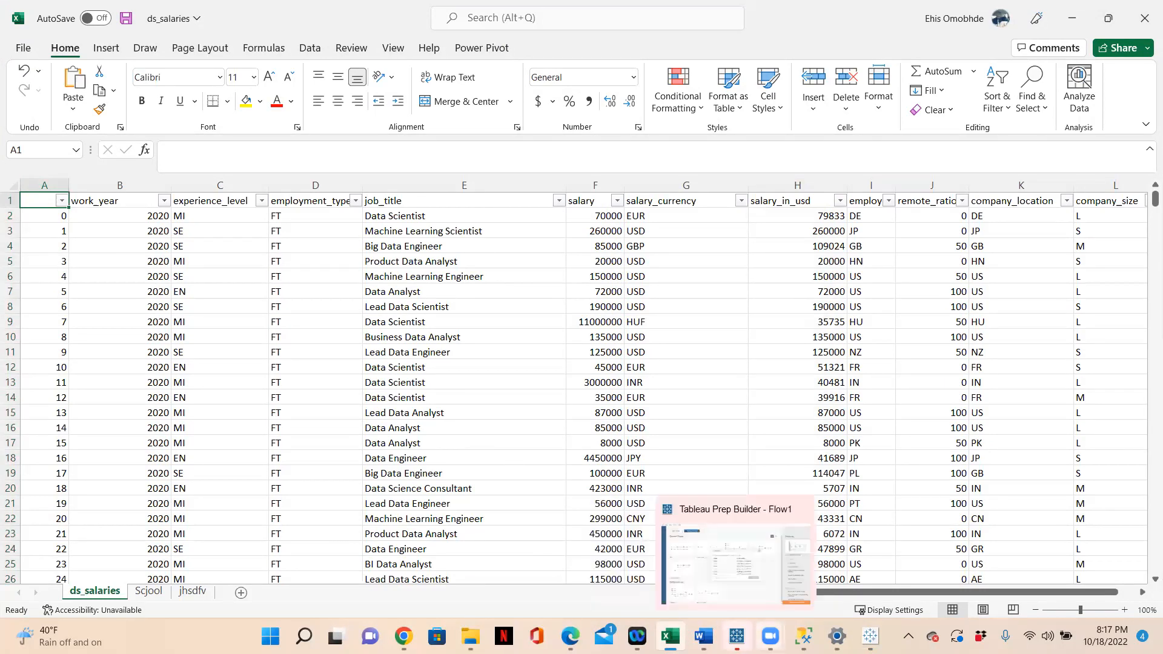
{"action": "left_click", "coordinate": [871, 636]}
{"action": "left_click", "coordinate": [76, 319]}
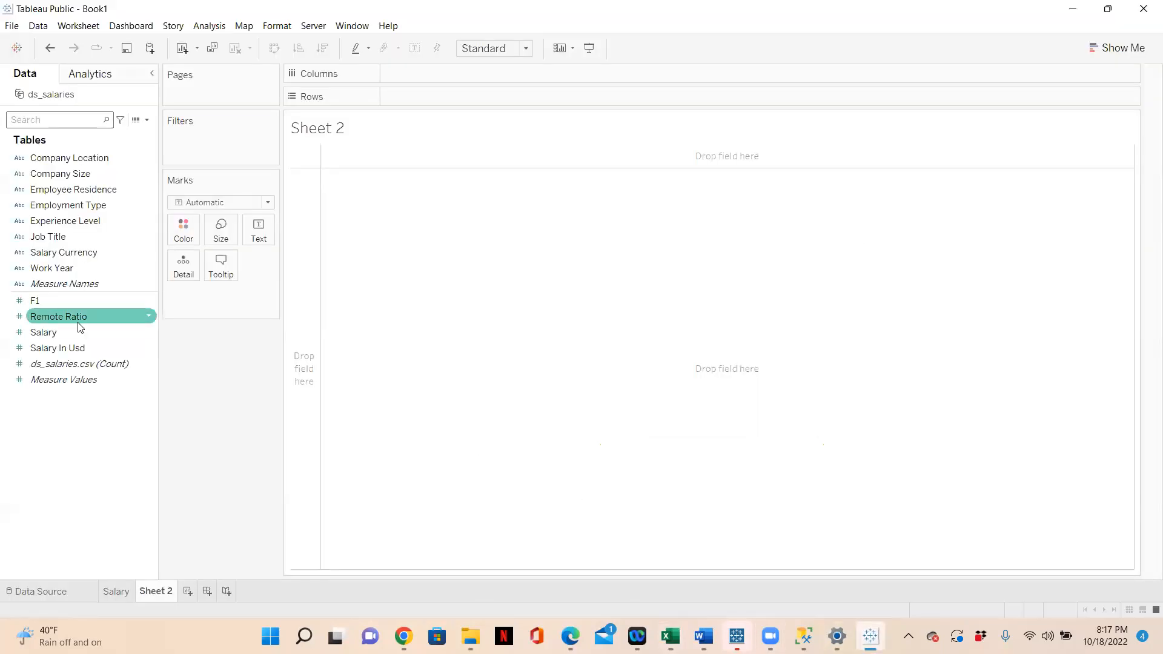
{"action": "left_click", "coordinate": [64, 307]}
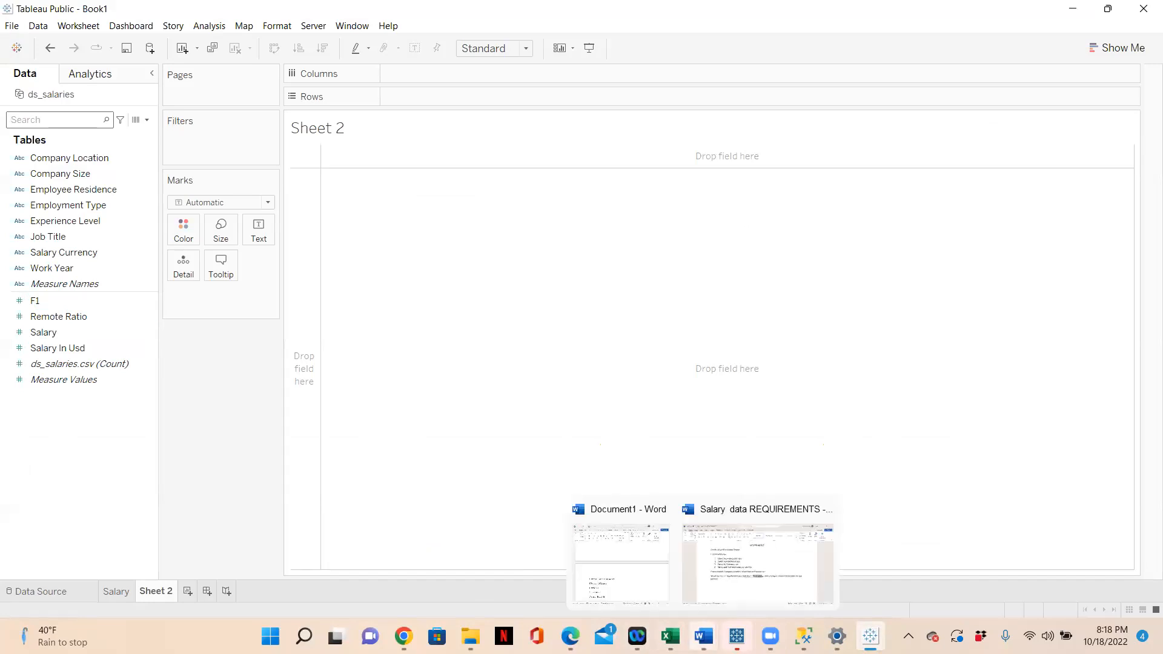
{"action": "left_click", "coordinate": [679, 593]}
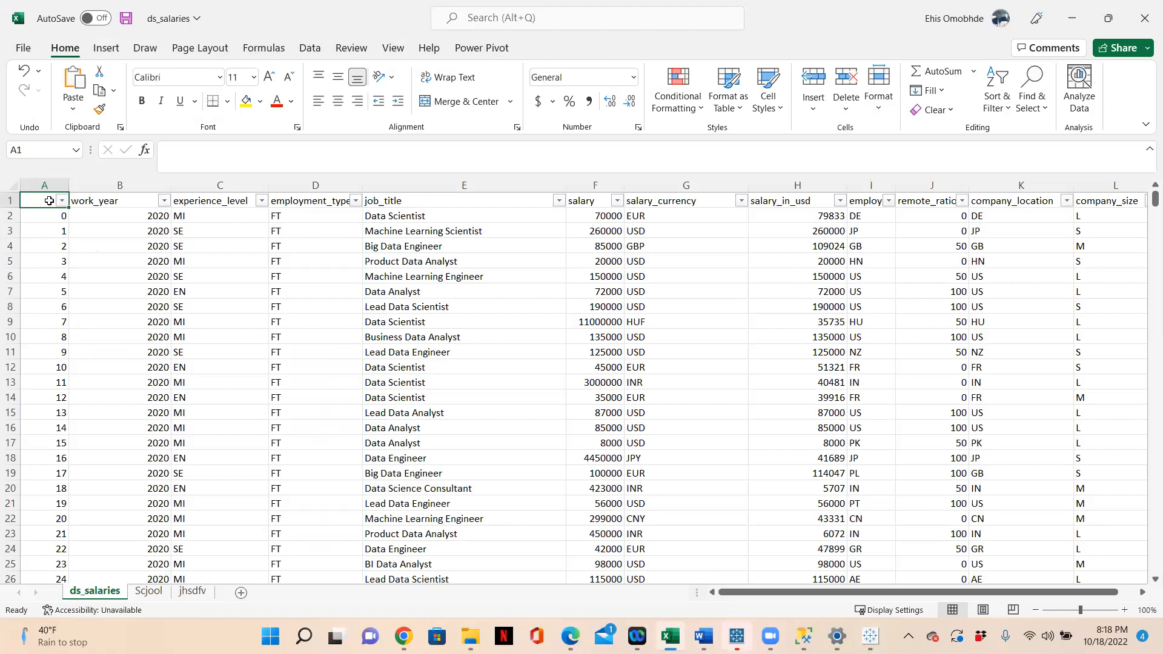
{"action": "left_click", "coordinate": [433, 199]}
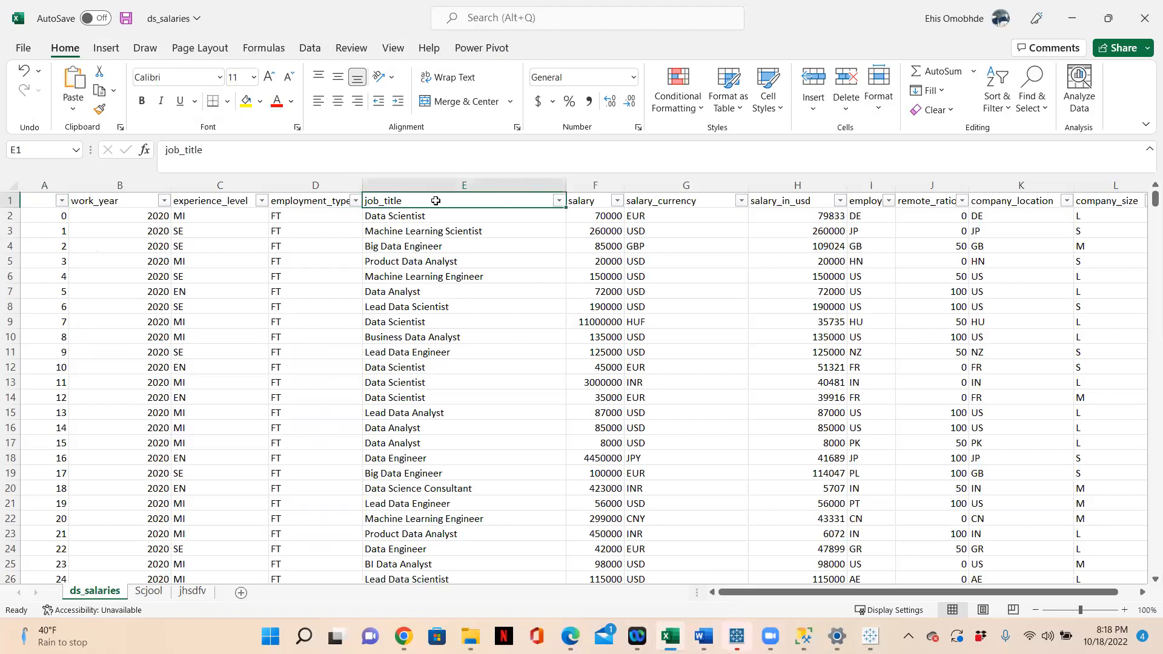
{"action": "left_click", "coordinate": [559, 201]}
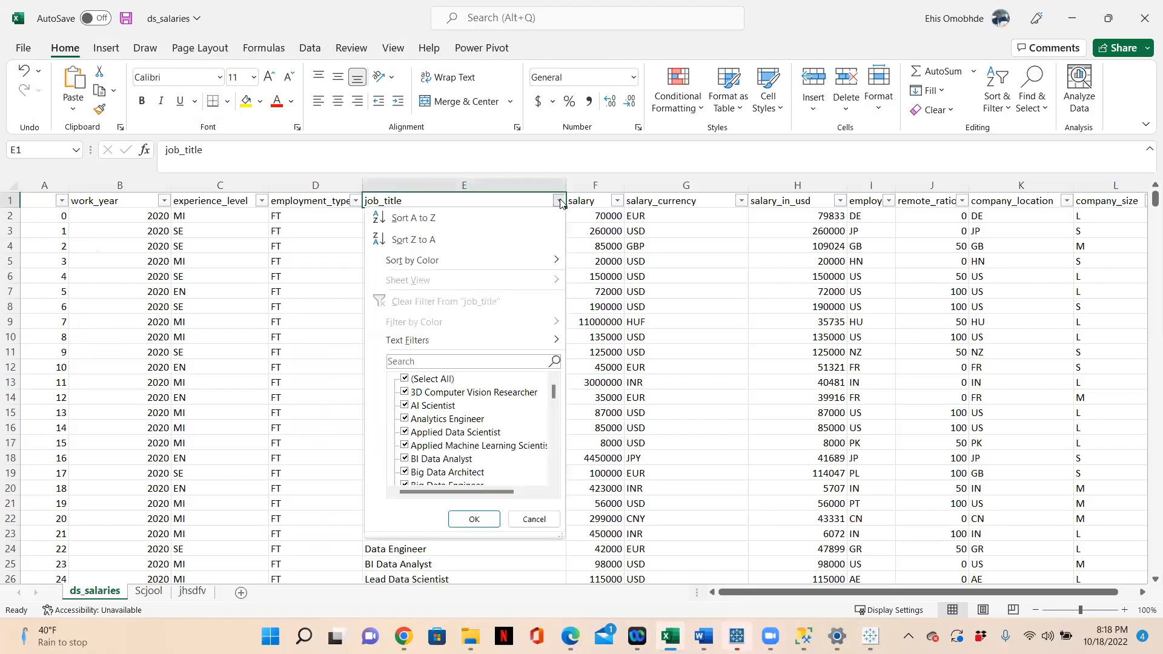
{"action": "left_click", "coordinate": [412, 380]}
{"action": "left_click", "coordinate": [405, 407]}
{"action": "left_click", "coordinate": [462, 520]}
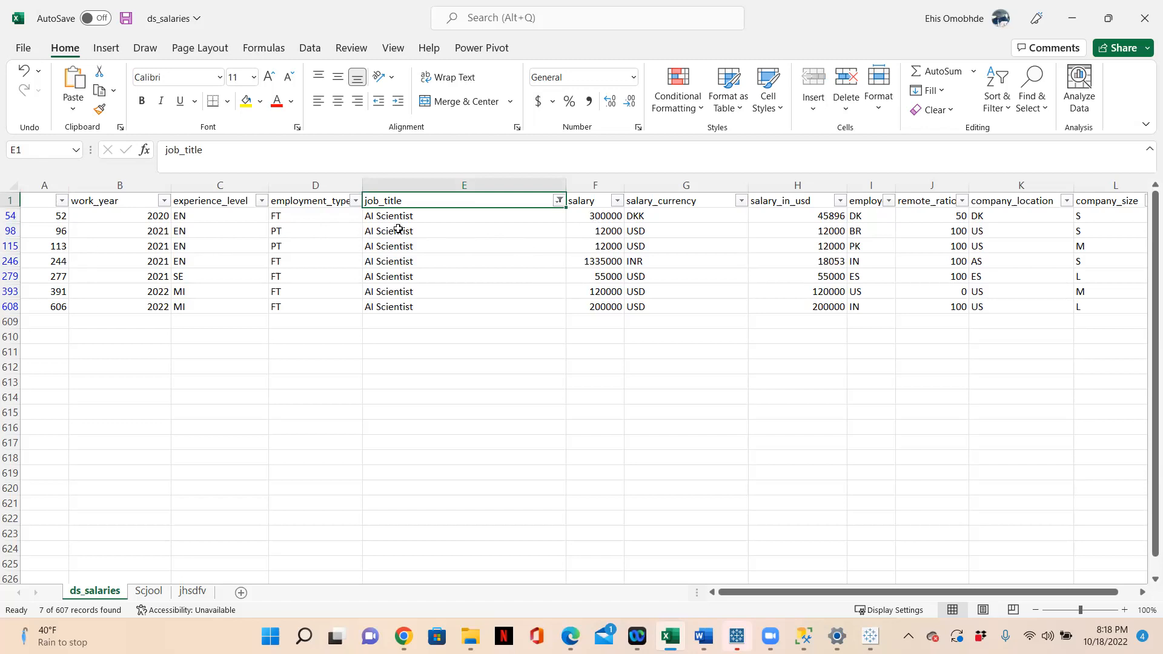
{"action": "left_click", "coordinate": [558, 200]}
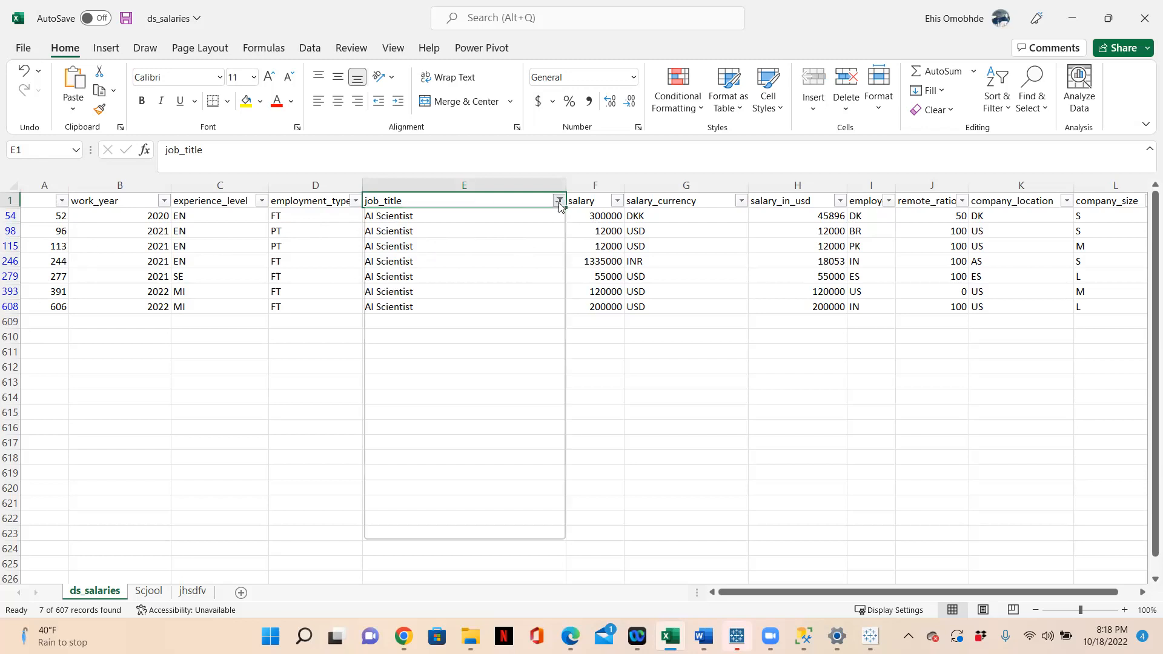
{"action": "left_click", "coordinate": [405, 406]}
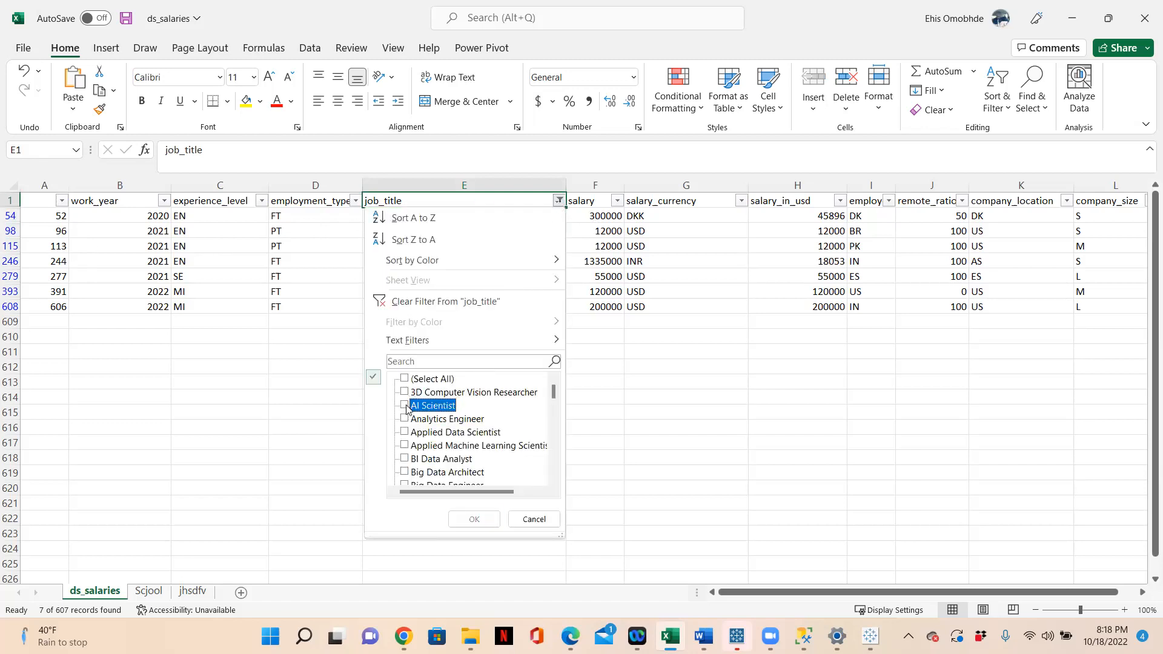
{"action": "scroll", "coordinate": [422, 417], "scroll_direction": "down", "scroll_amount": 2}
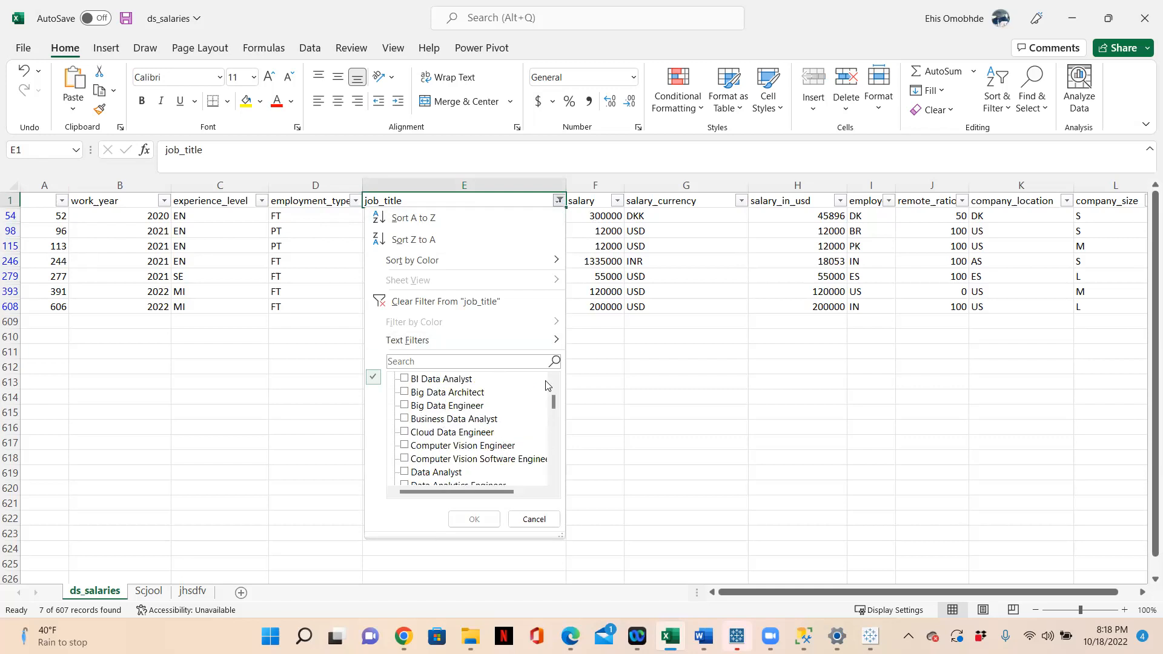
{"action": "left_click_drag", "start_coordinate": [558, 410], "coordinate": [564, 359]}
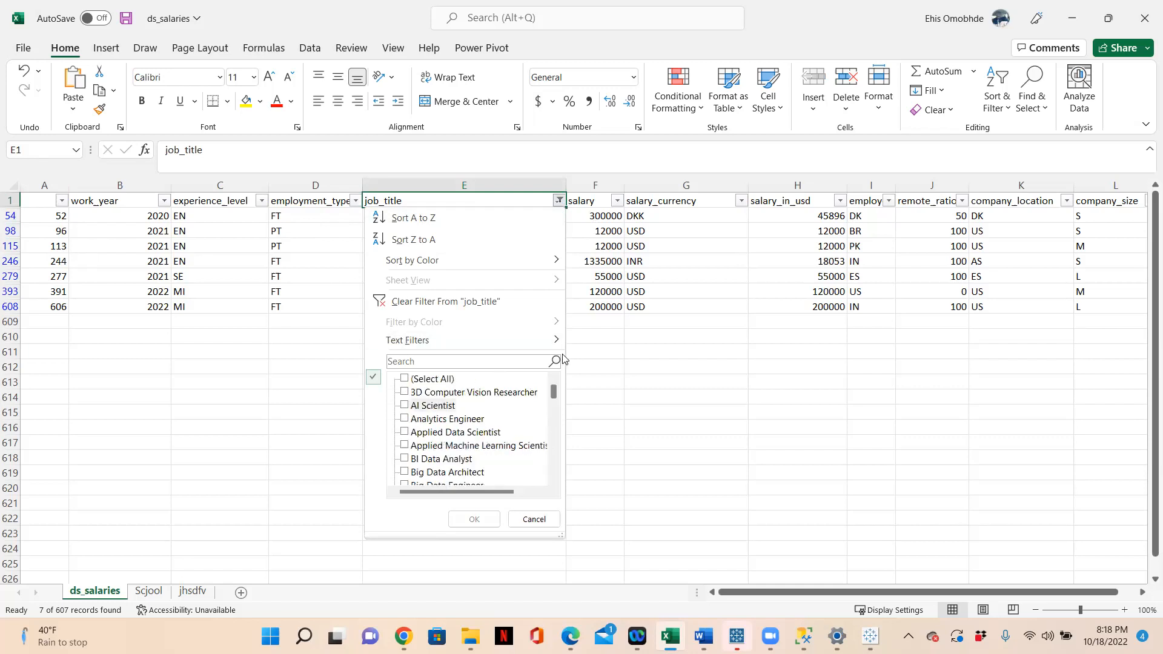
{"action": "left_click", "coordinate": [405, 380]}
{"action": "left_click", "coordinate": [472, 519]}
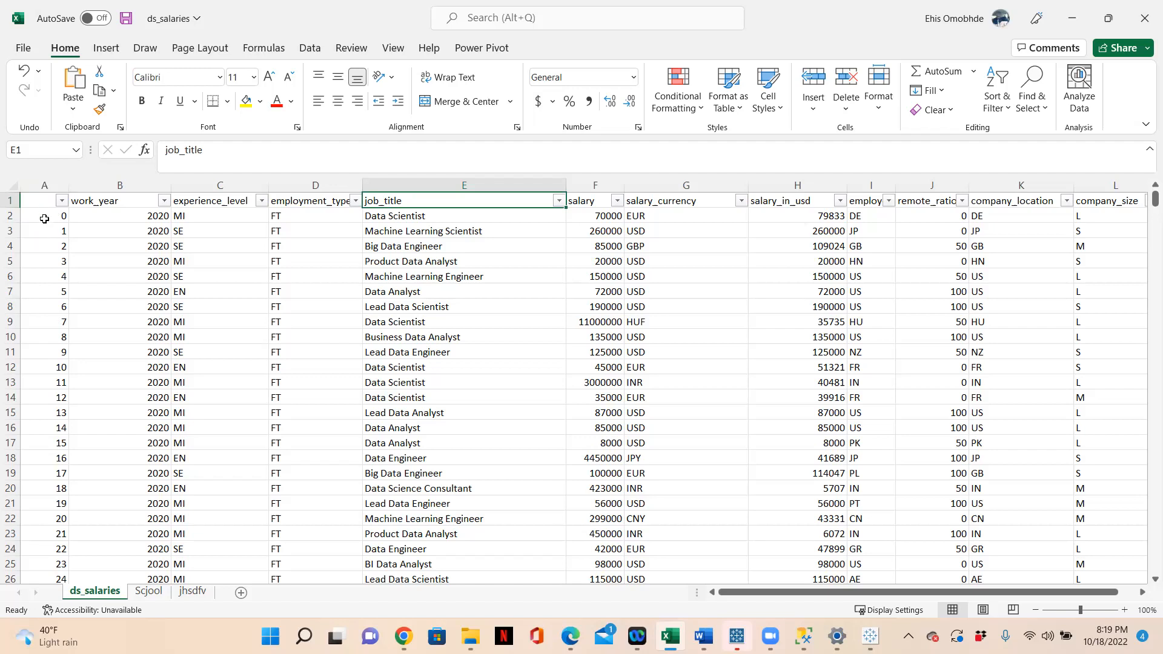
Enter the header 'Employee ID' in cell A1 of the ds_salaries sheet.
{"action": "left_click", "coordinate": [42, 185]}
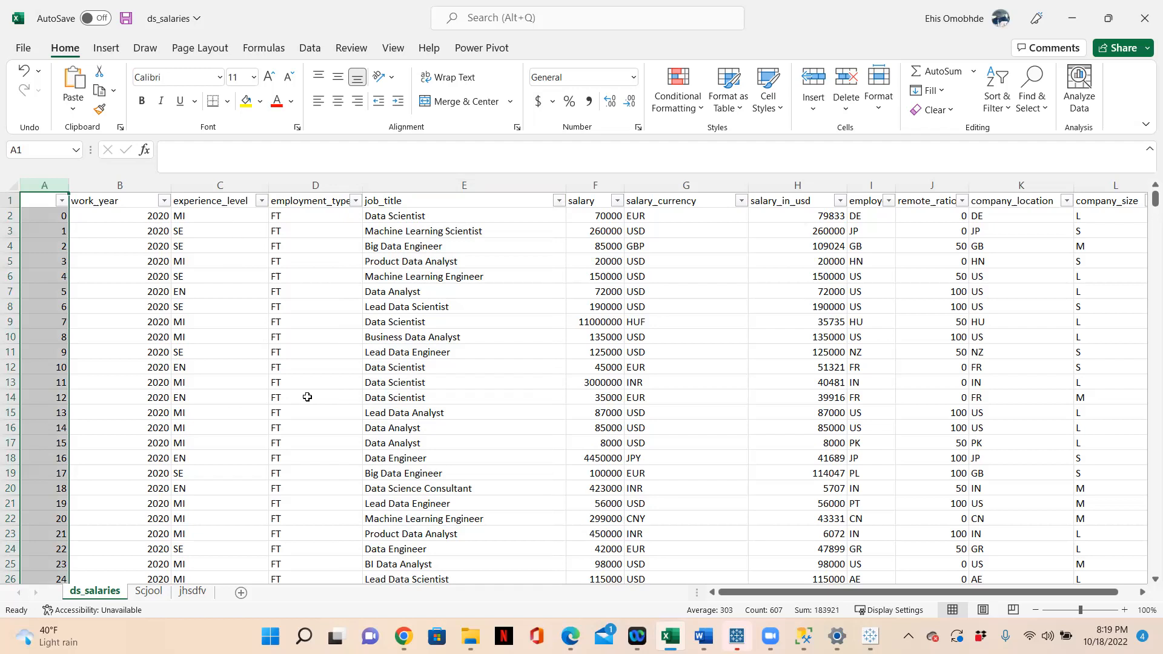
{"action": "mouse_move", "coordinate": [870, 636]}
{"action": "left_click", "coordinate": [37, 200]}
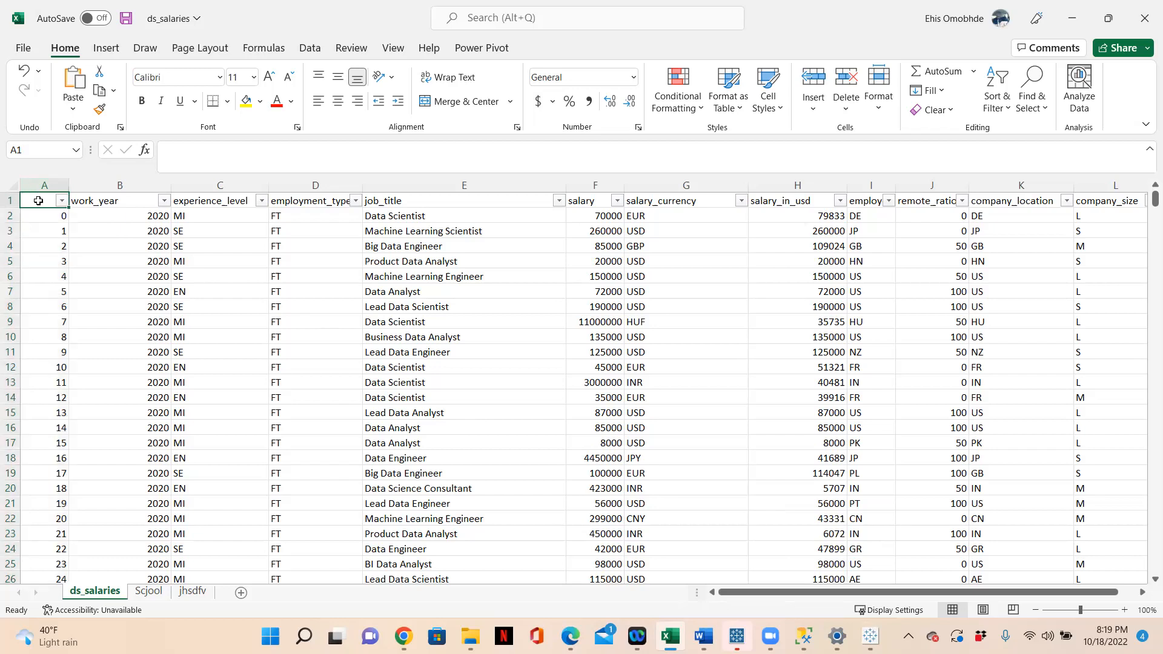
{"action": "type", "text": "eM"}
{"action": "key", "text": "BackSpace"}
{"action": "key", "text": "BackSpace"}
{"action": "type", "text": "Employ"}
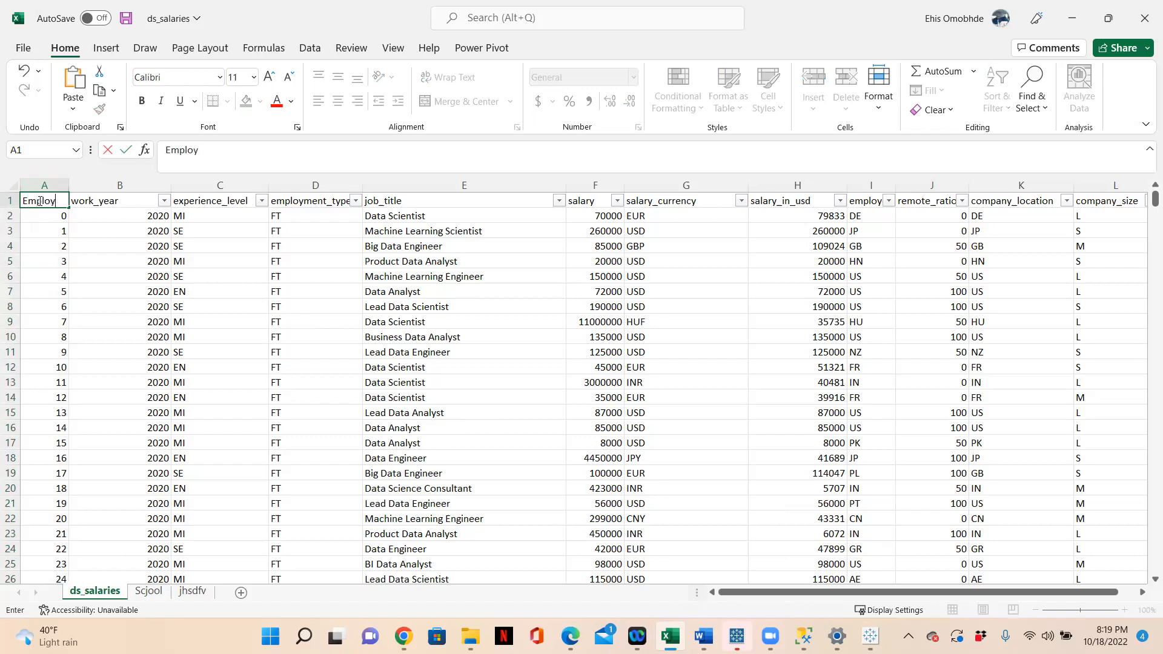
{"action": "type", "text": "ee ID"}
{"action": "left_click", "coordinate": [67, 186]}
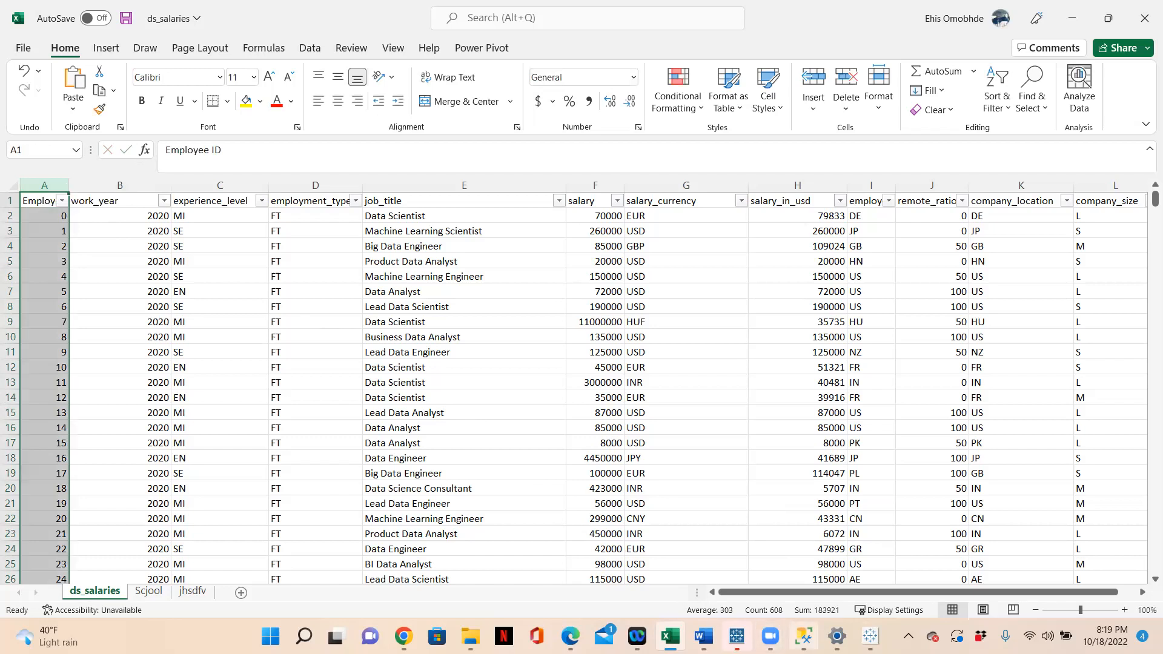
Minimize SQL Server Management Studio and switch back to Tableau Public.
{"action": "left_click", "coordinate": [803, 637]}
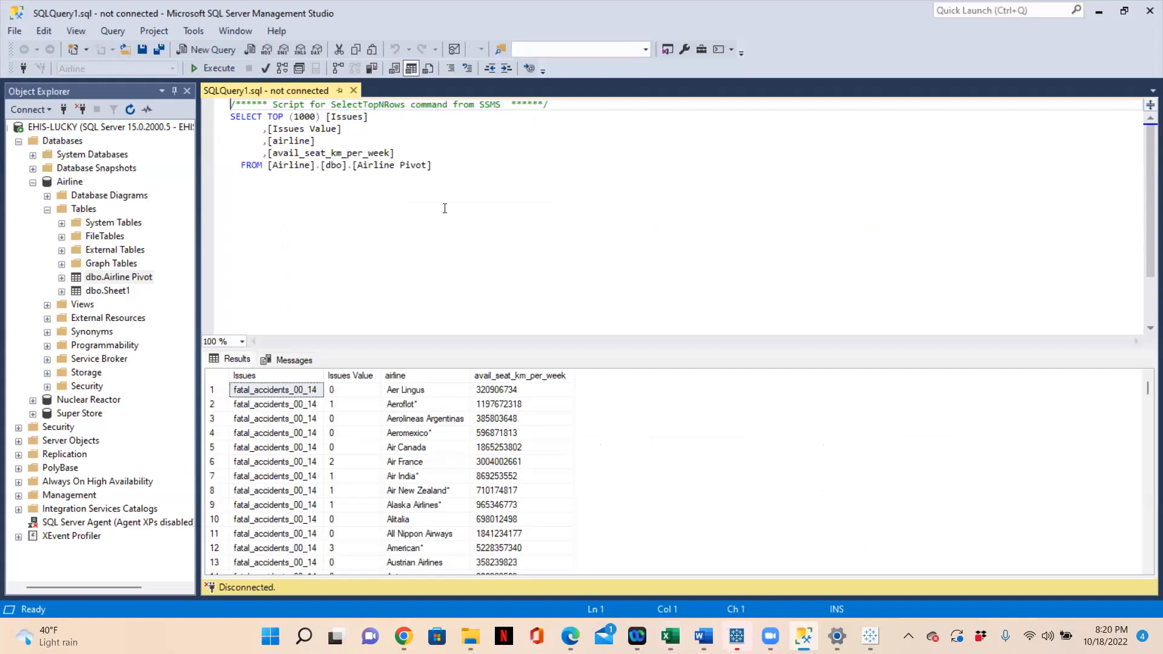
{"action": "left_click", "coordinate": [1100, 13]}
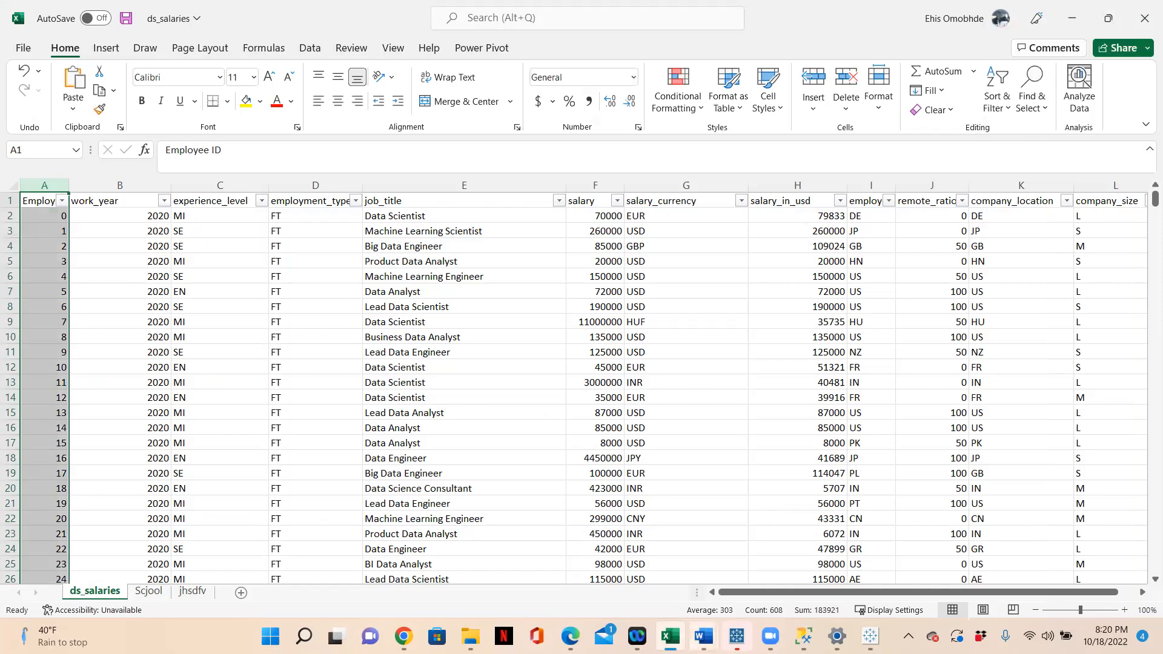
{"action": "left_click", "coordinate": [870, 637]}
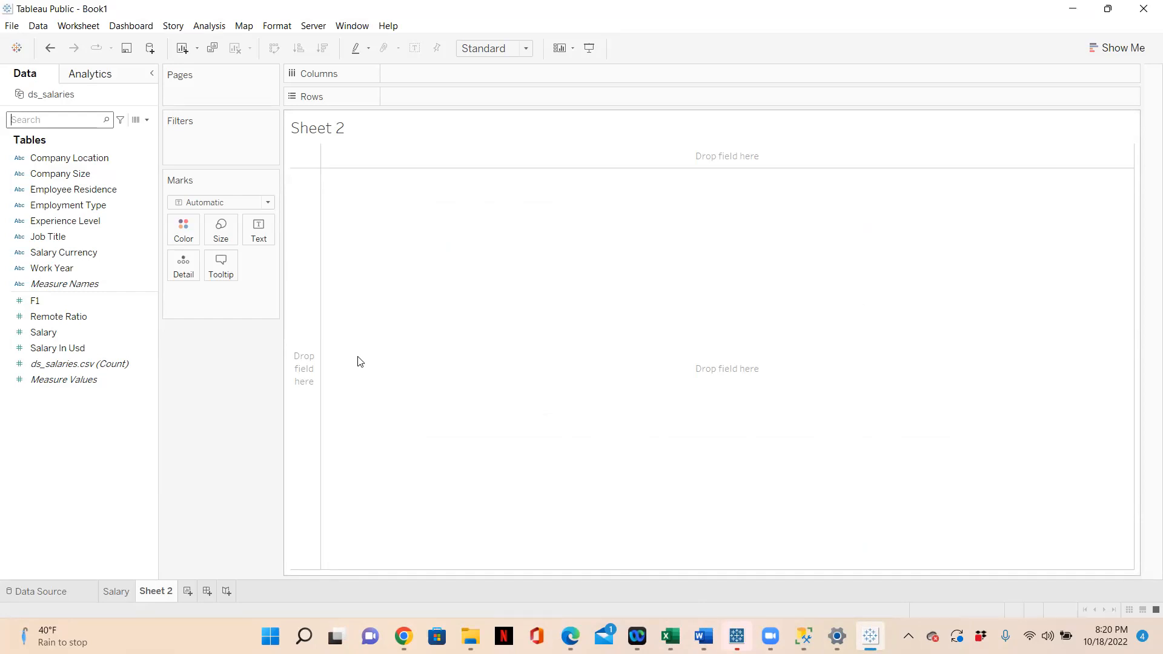
Rename field F1 to Employee ID, move it into Dimensions, then switch to Excel.
{"action": "left_click", "coordinate": [41, 302]}
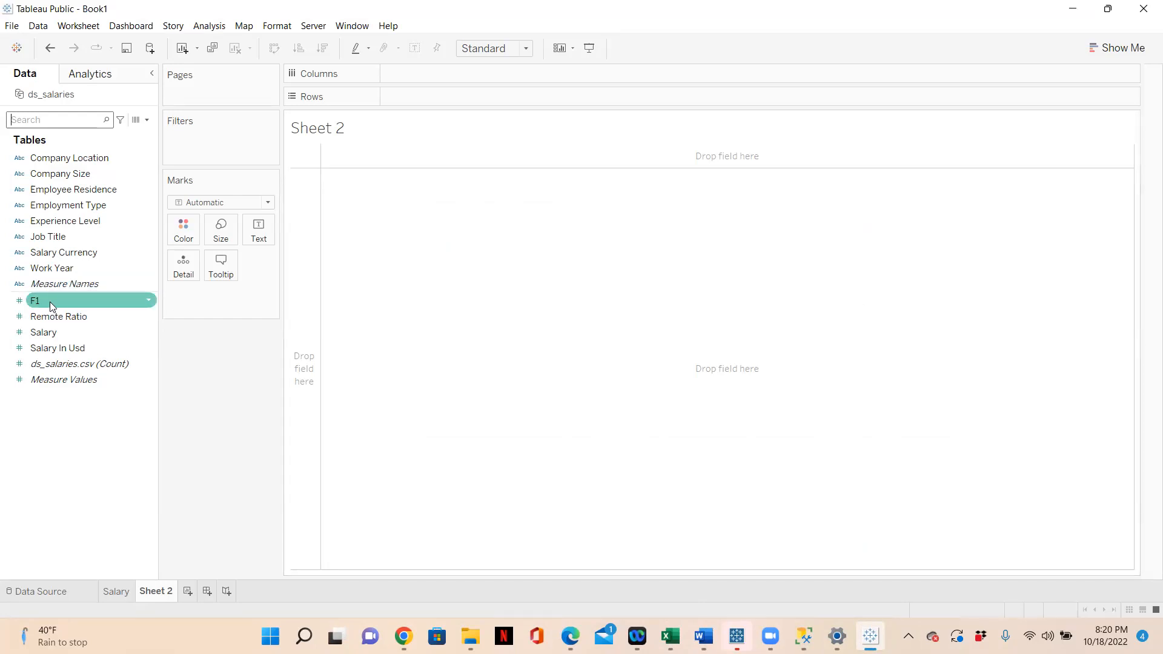
{"action": "left_click", "coordinate": [151, 302]}
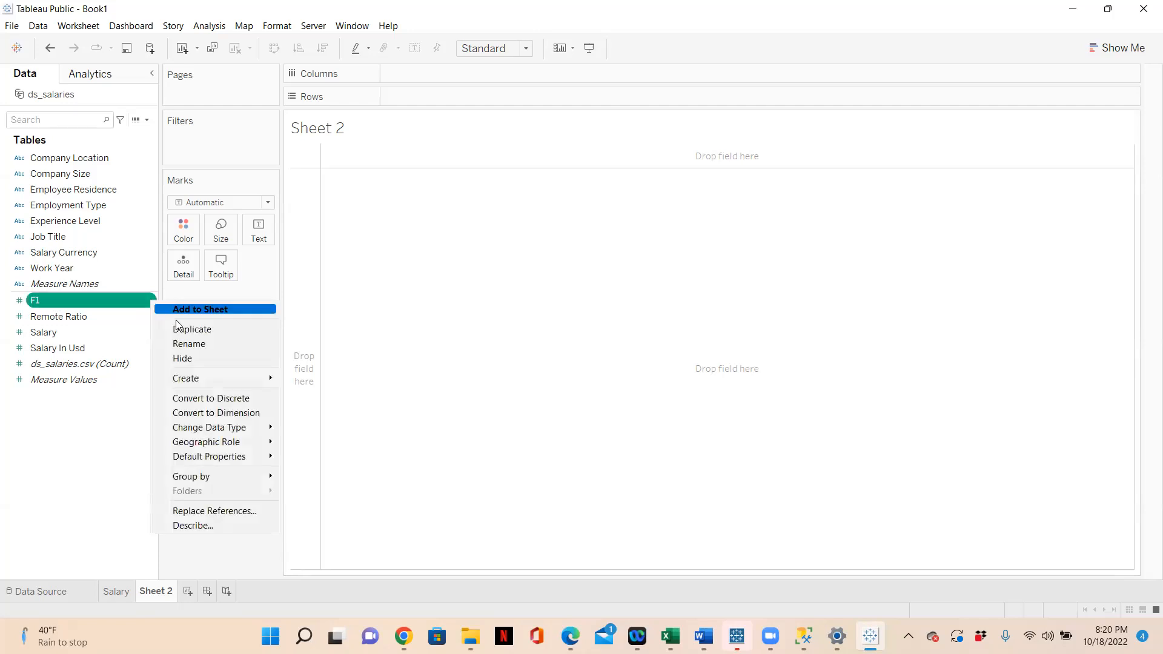
{"action": "left_click", "coordinate": [206, 344]}
{"action": "type", "text": "Employee ID"}
{"action": "key", "text": "Return"}
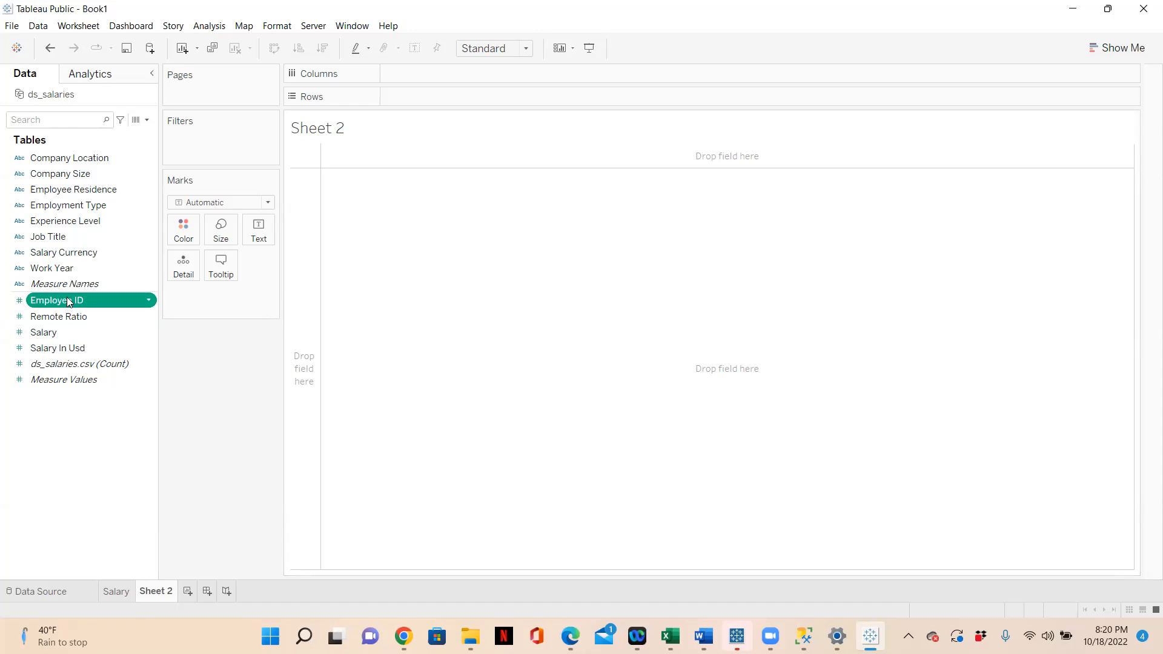
{"action": "left_click_drag", "start_coordinate": [69, 301], "coordinate": [68, 261]}
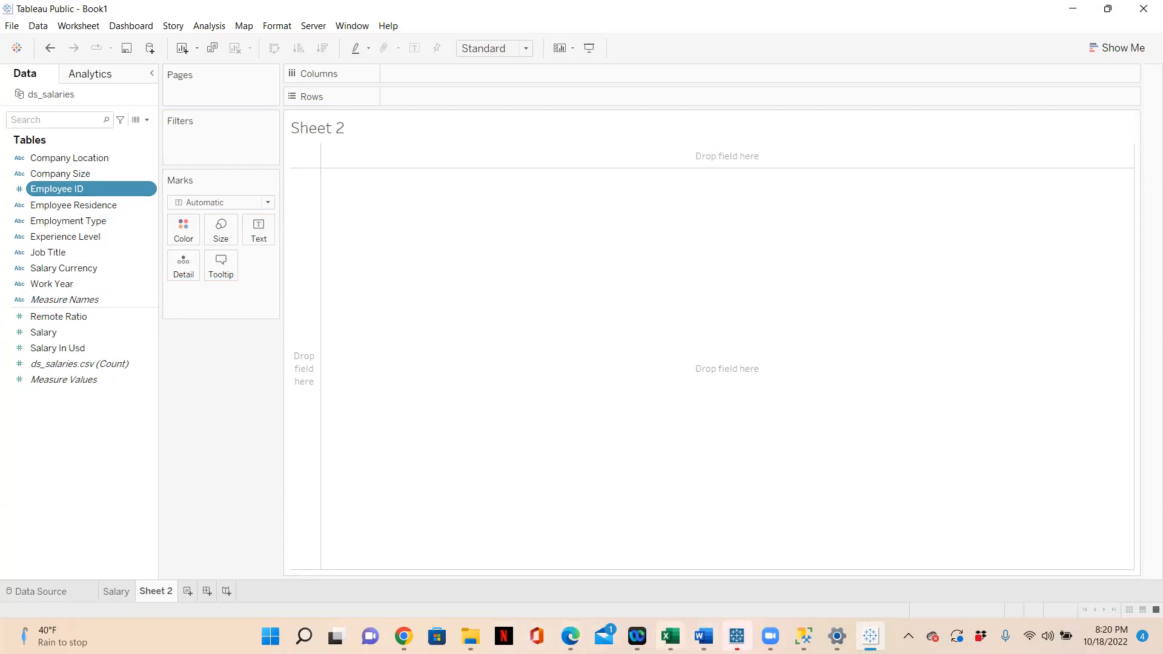
{"action": "left_click", "coordinate": [671, 636]}
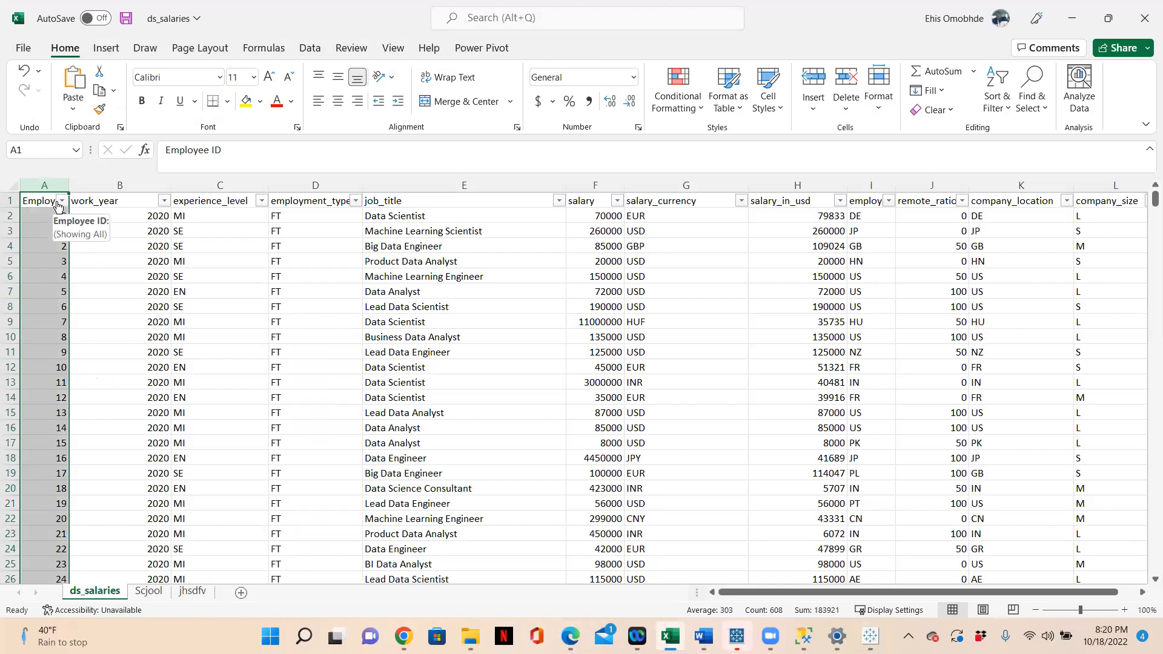
Put Employee ID on the Rows shelf of Sheet 2 to list every ID.
{"action": "left_click", "coordinate": [1075, 21]}
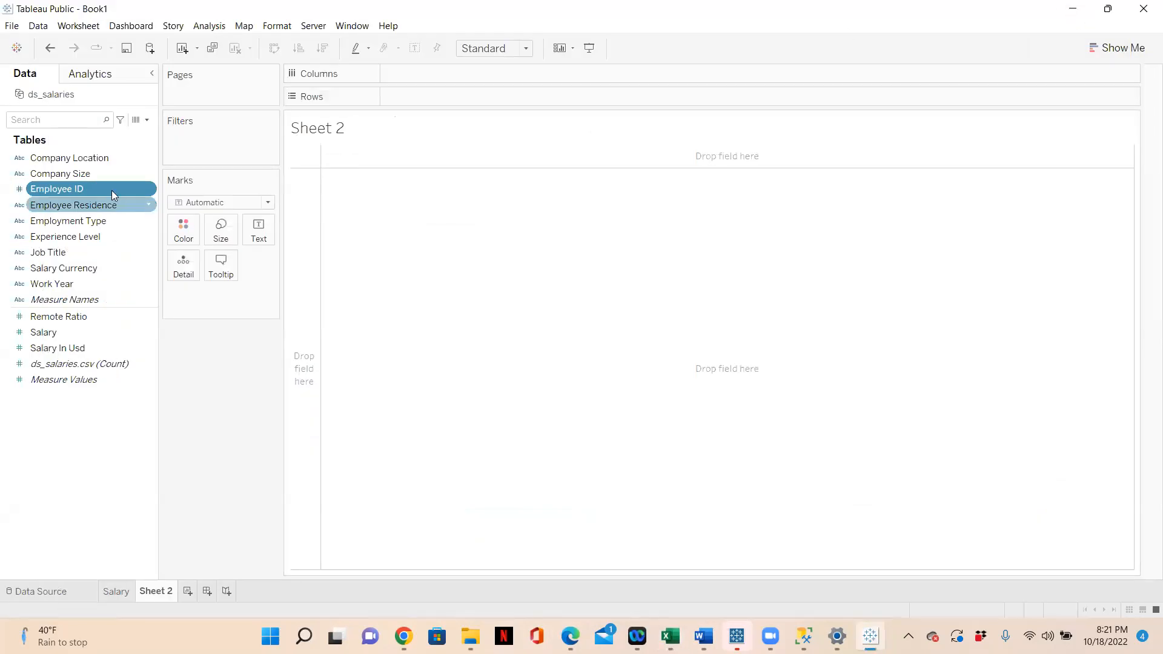
{"action": "left_click_drag", "start_coordinate": [66, 191], "coordinate": [405, 94]}
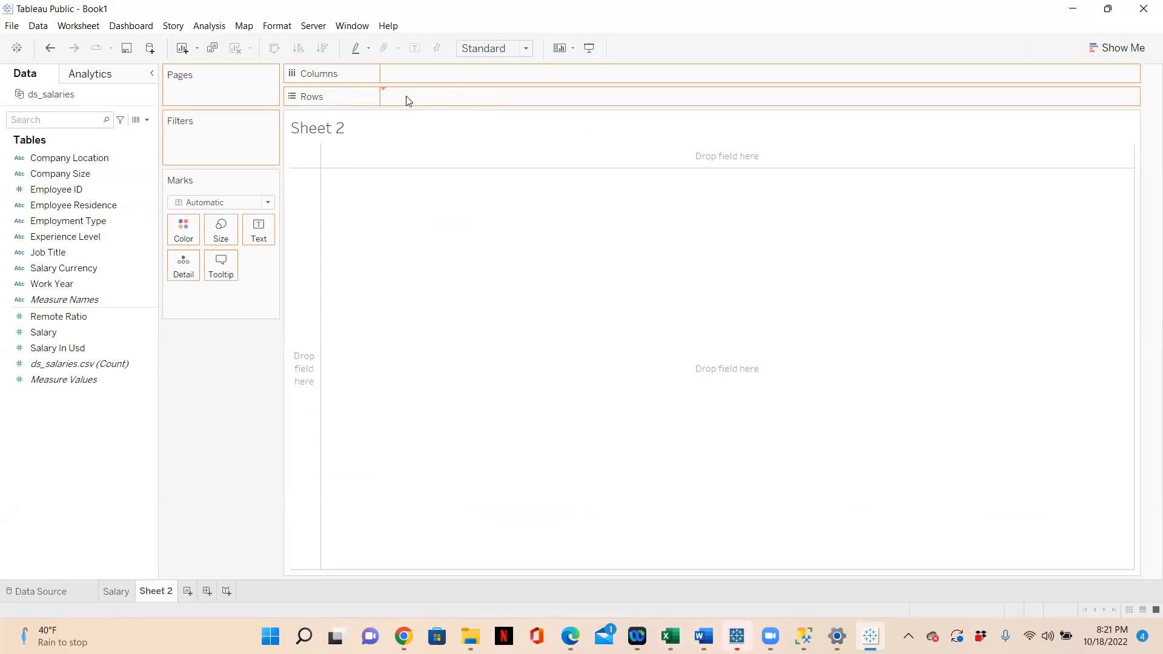
{"action": "left_click_drag", "start_coordinate": [382, 174], "coordinate": [400, 157]}
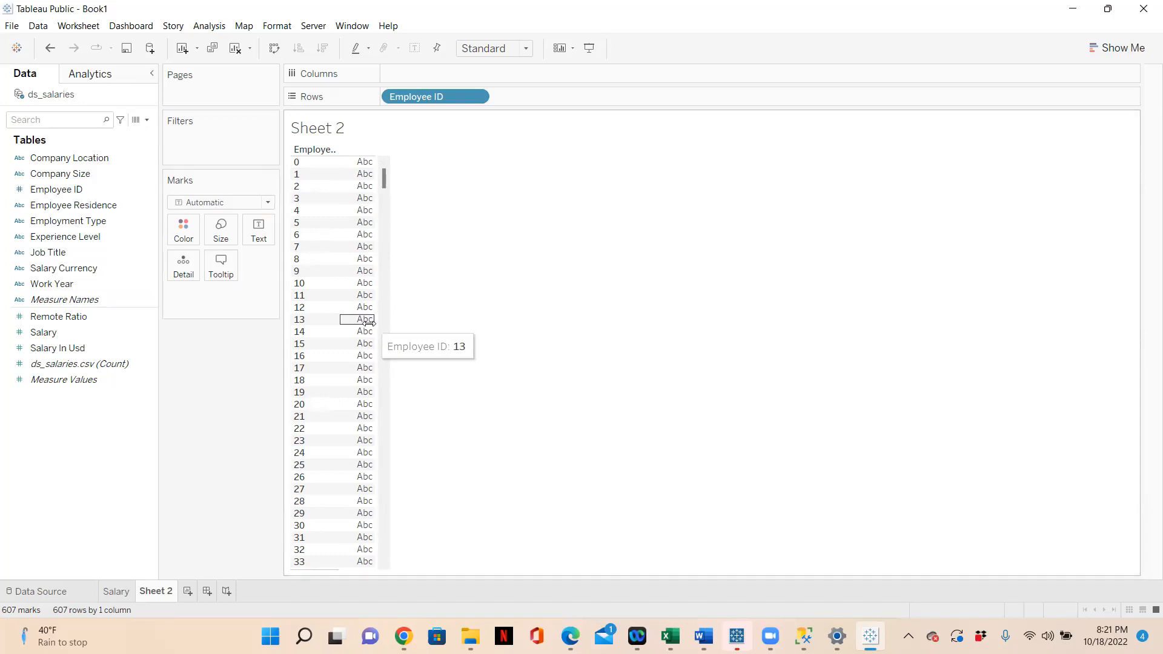
{"action": "left_click", "coordinate": [89, 191]}
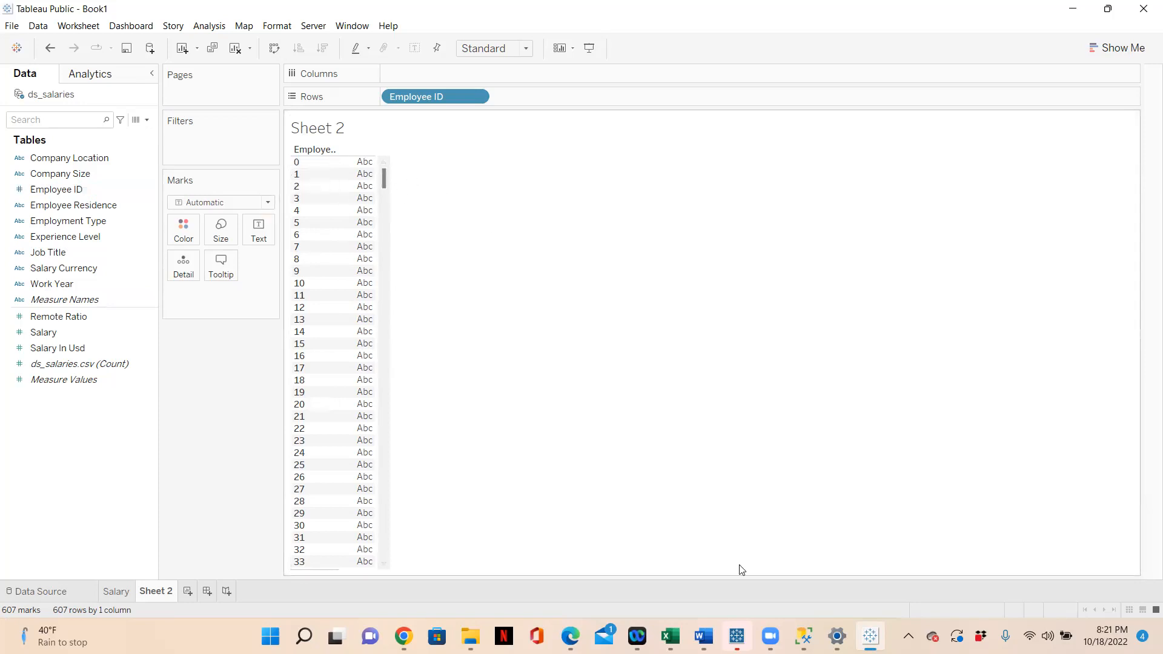
Inspect the first data rows and the ID column in Excel, then minimize it.
{"action": "left_click", "coordinate": [670, 636]}
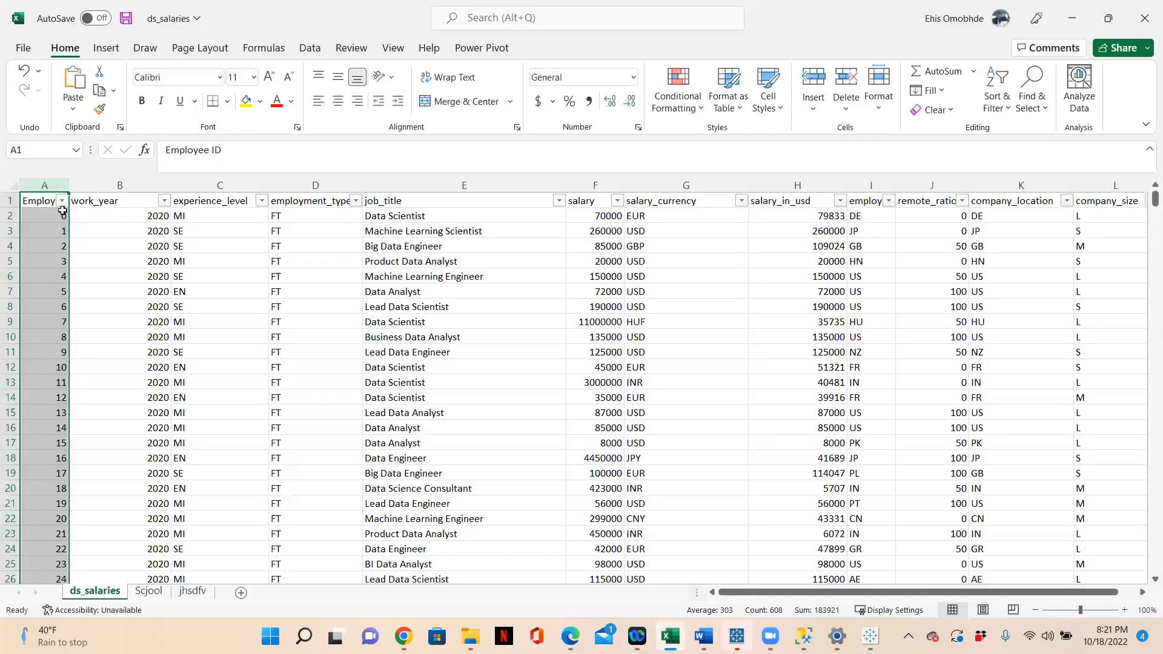
{"action": "left_click", "coordinate": [9, 216]}
{"action": "left_click", "coordinate": [10, 230]}
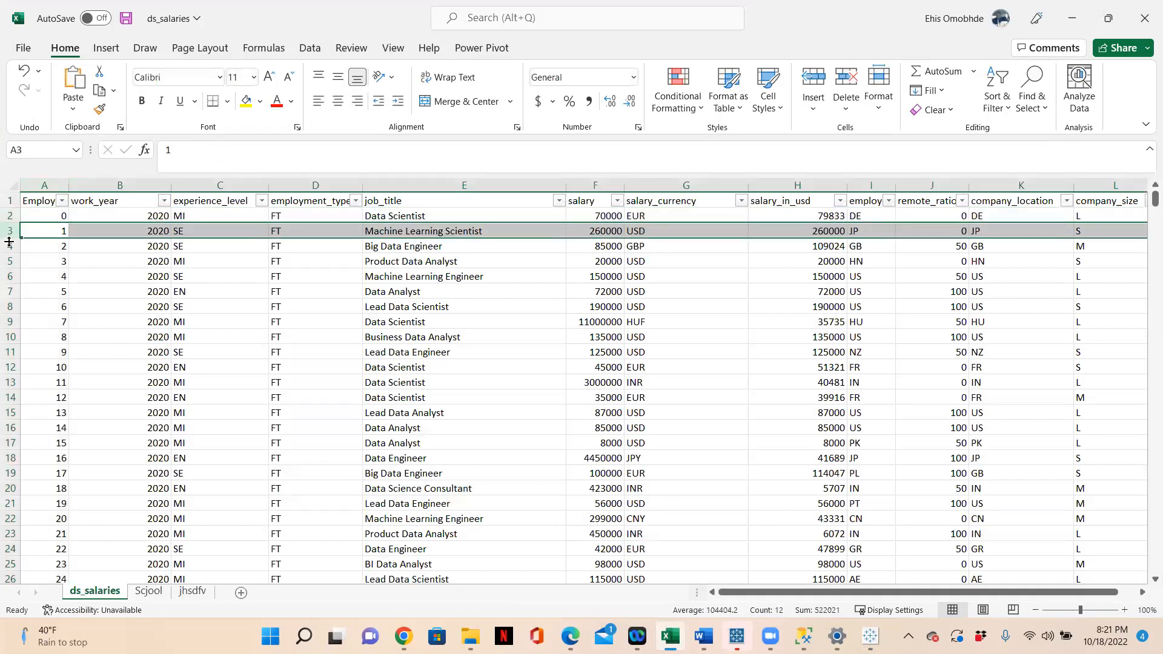
{"action": "left_click", "coordinate": [10, 245]}
{"action": "left_click", "coordinate": [12, 260]}
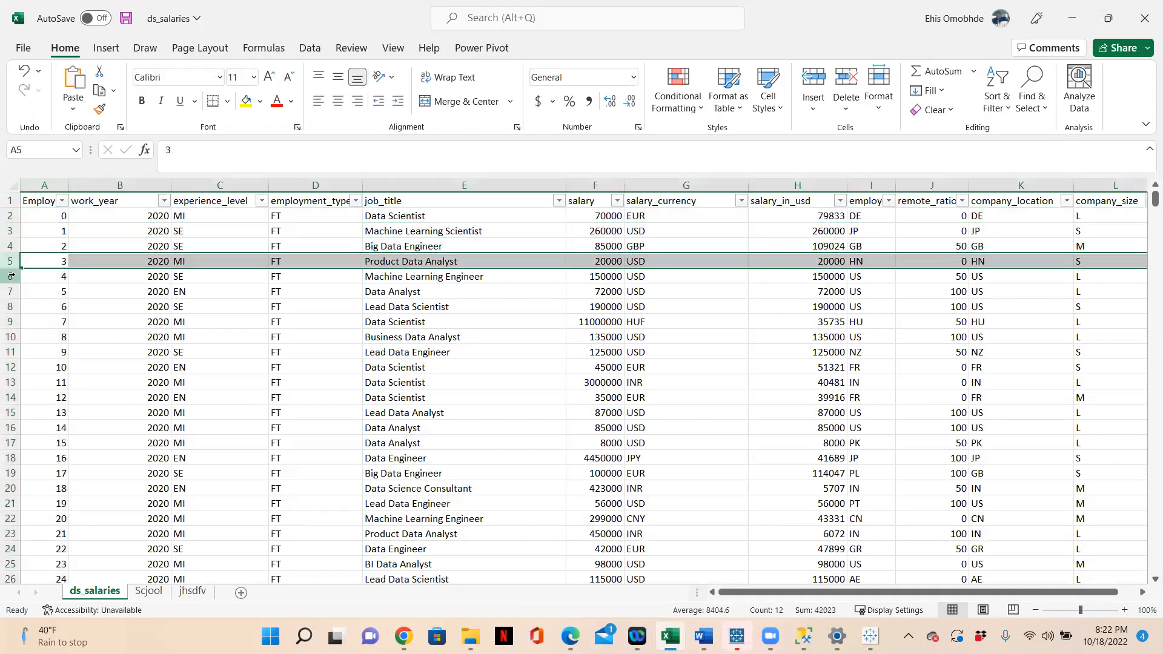
{"action": "left_click", "coordinate": [13, 276]}
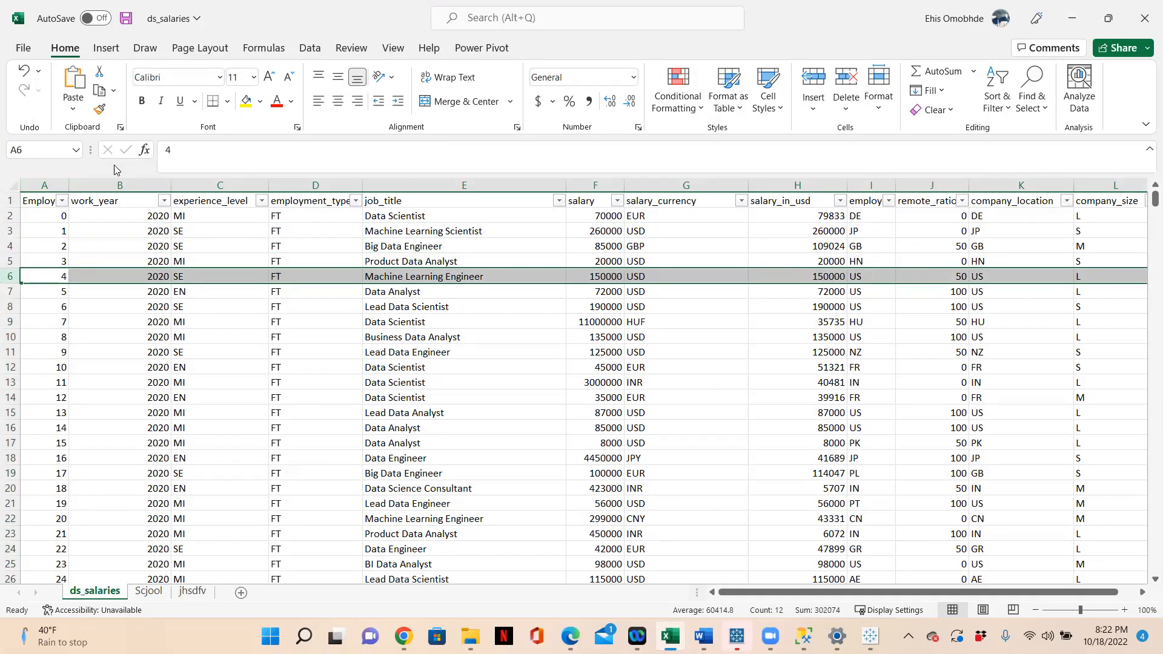
{"action": "left_click", "coordinate": [46, 185]}
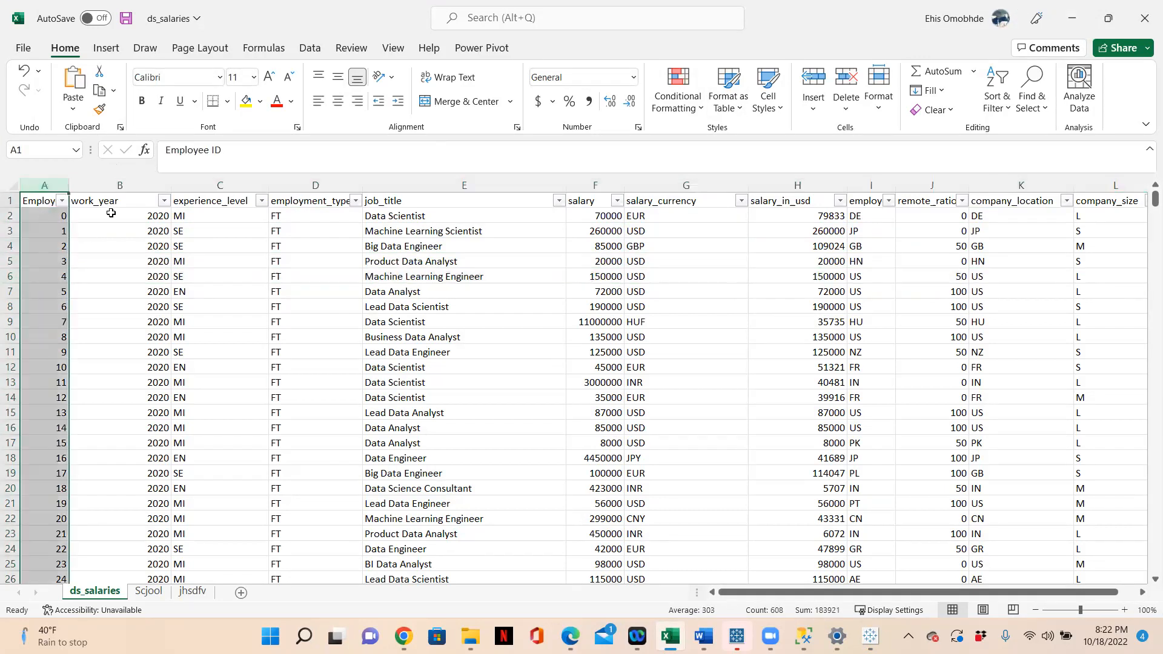
{"action": "left_click", "coordinate": [1071, 20]}
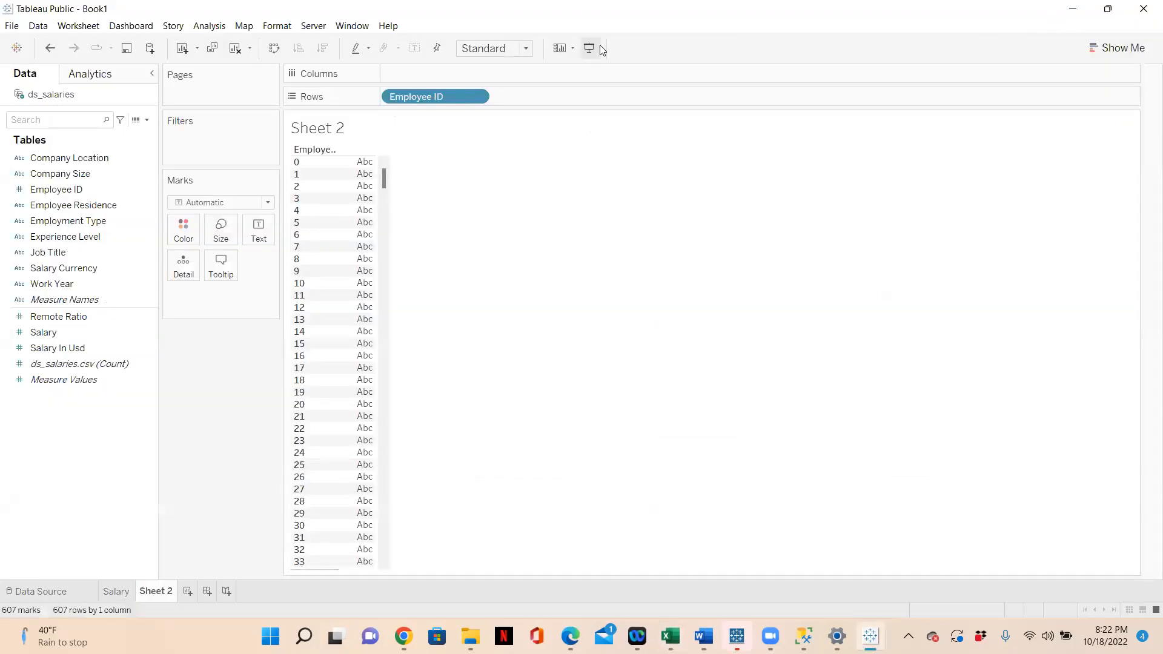
Create a new calculated field named Total from the Data pane menu.
{"action": "left_click", "coordinate": [146, 121]}
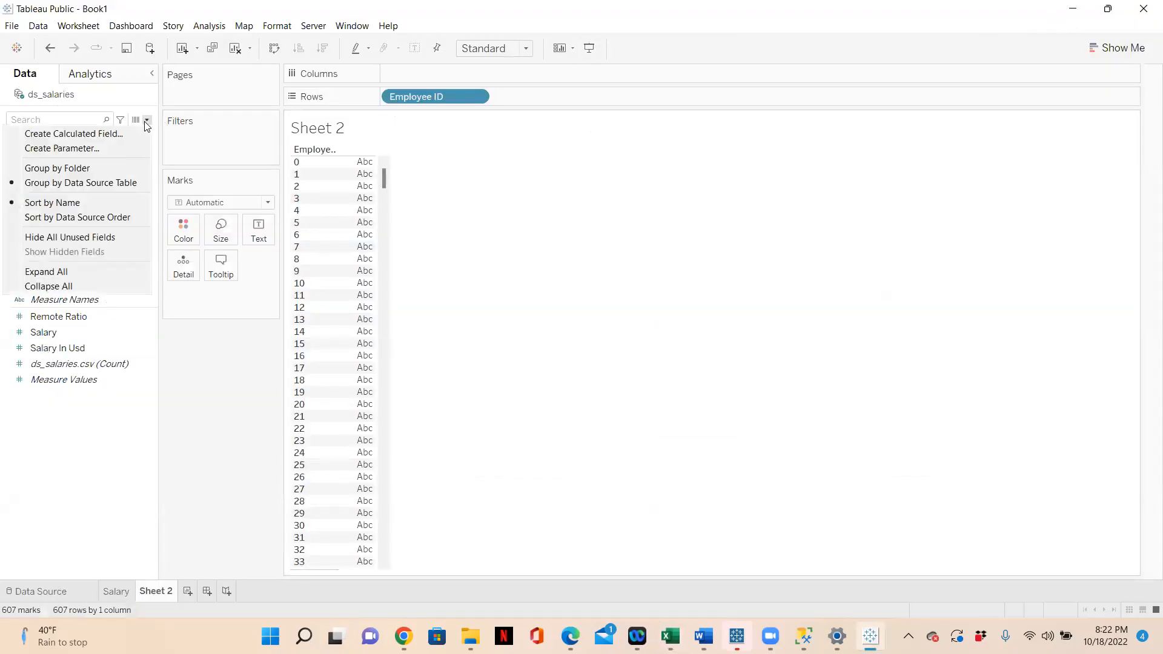
{"action": "left_click", "coordinate": [77, 133]}
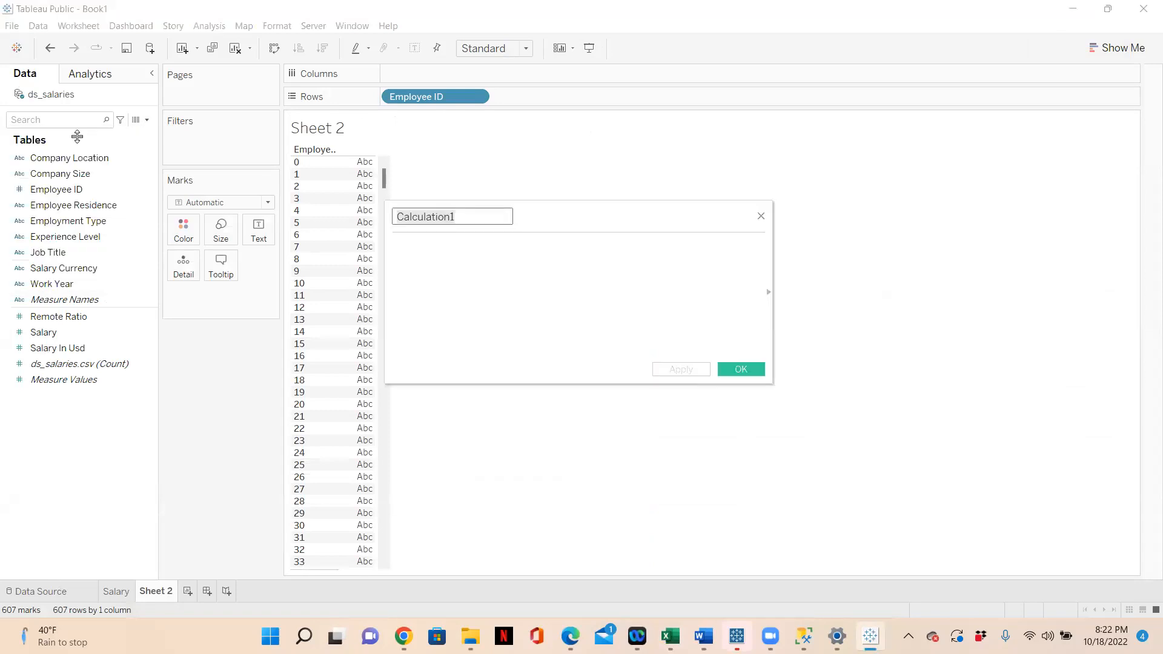
{"action": "left_click", "coordinate": [763, 219]}
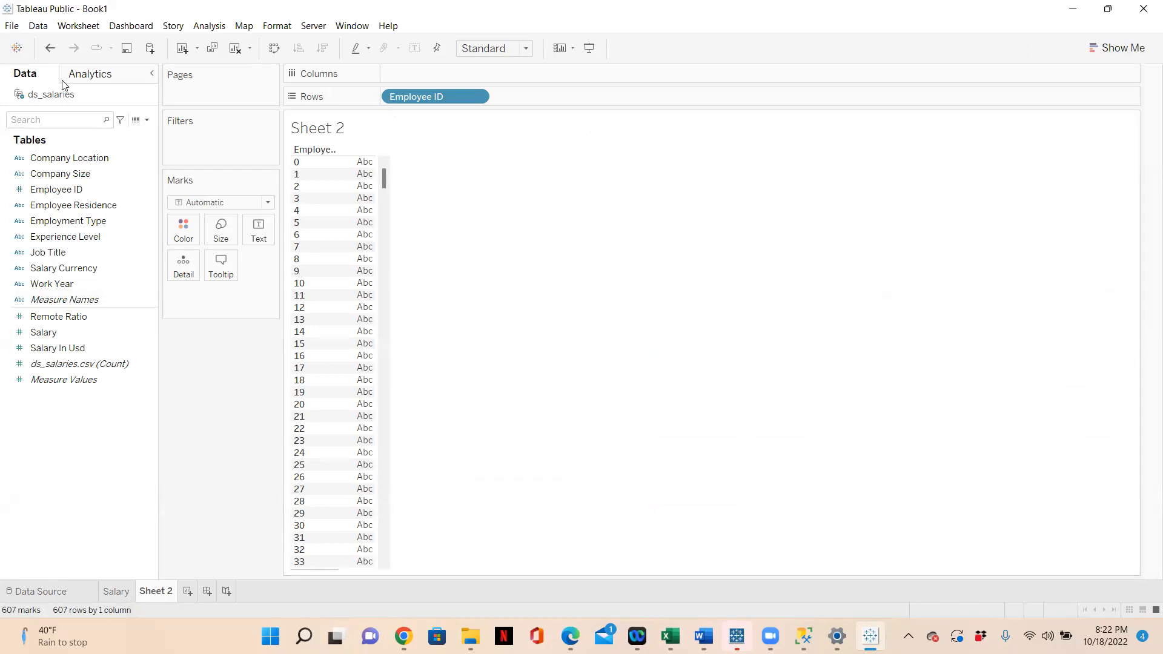
{"action": "left_click", "coordinate": [209, 26]}
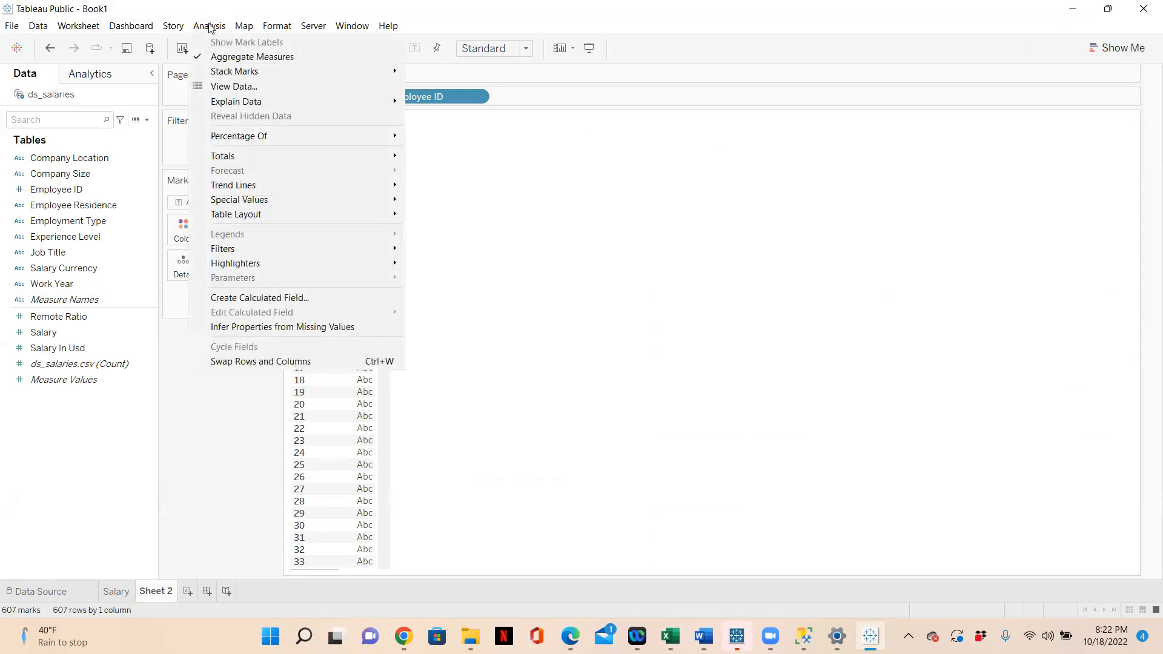
{"action": "left_click", "coordinate": [234, 298]}
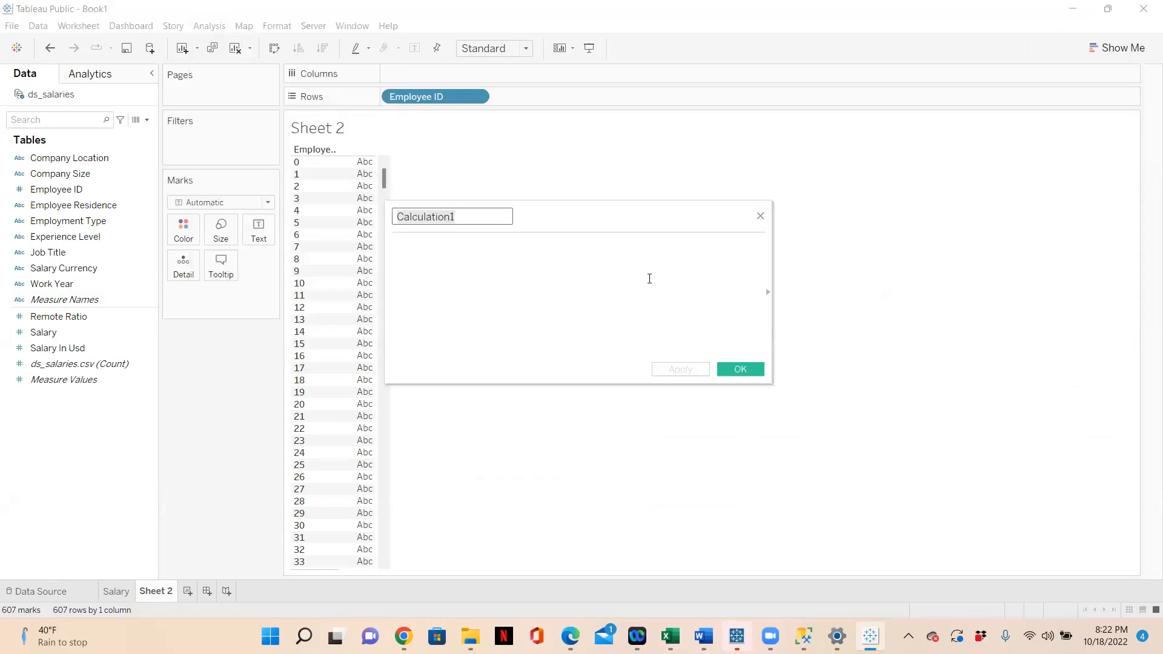
{"action": "left_click", "coordinate": [761, 217]}
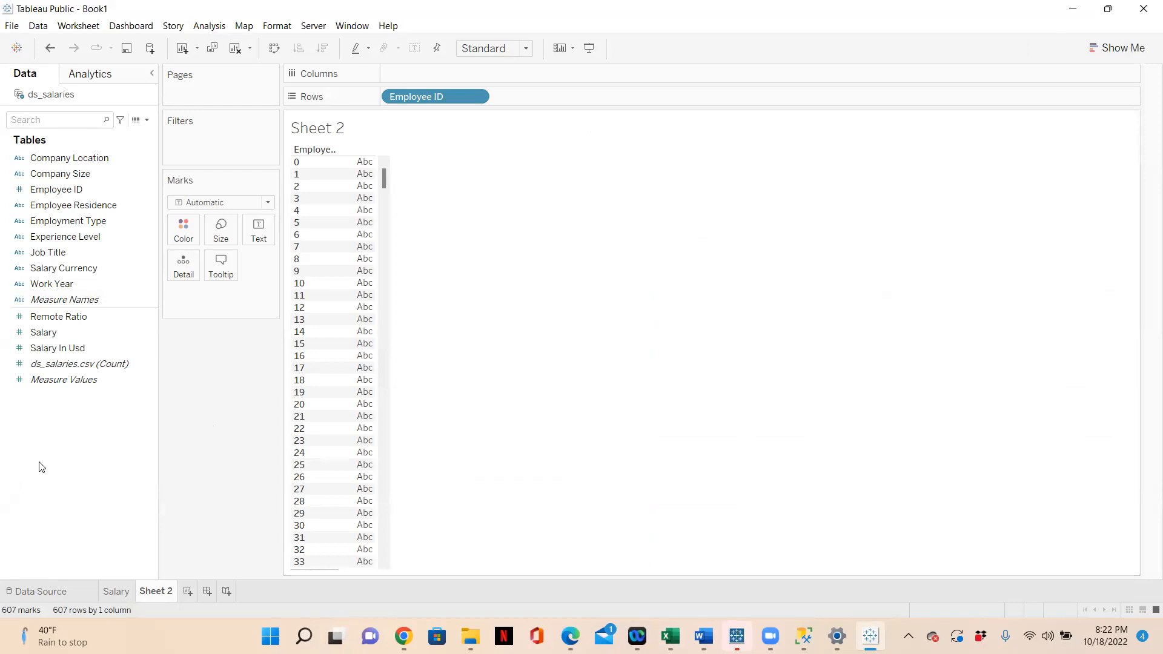
{"action": "right_click", "coordinate": [72, 451]}
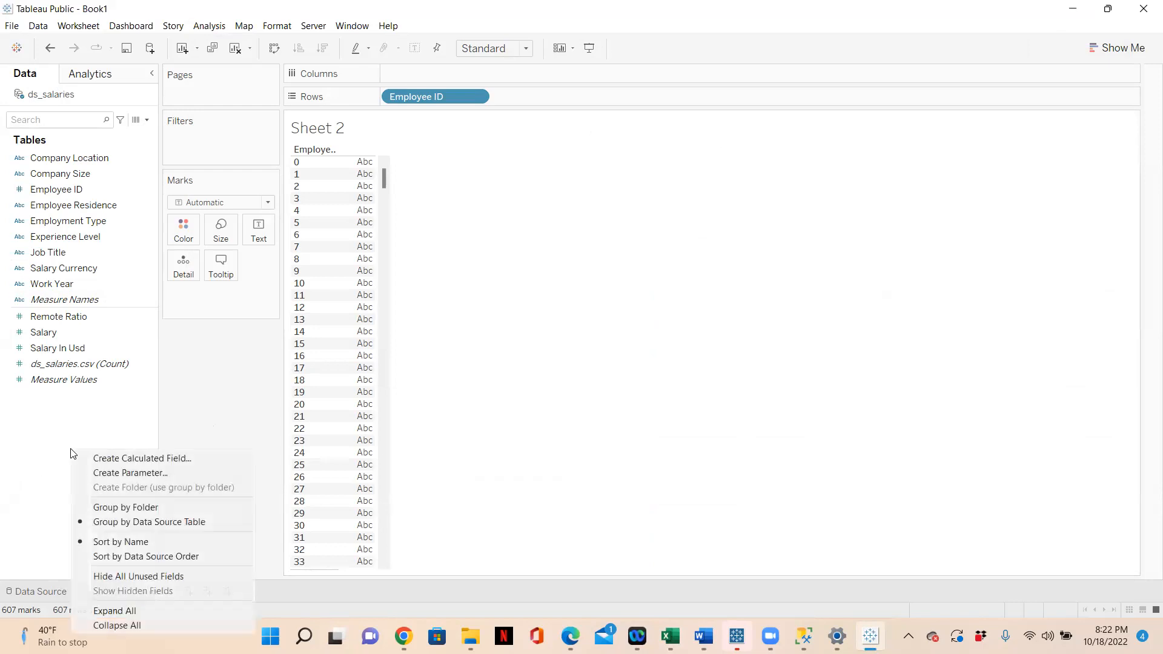
{"action": "left_click", "coordinate": [132, 460]}
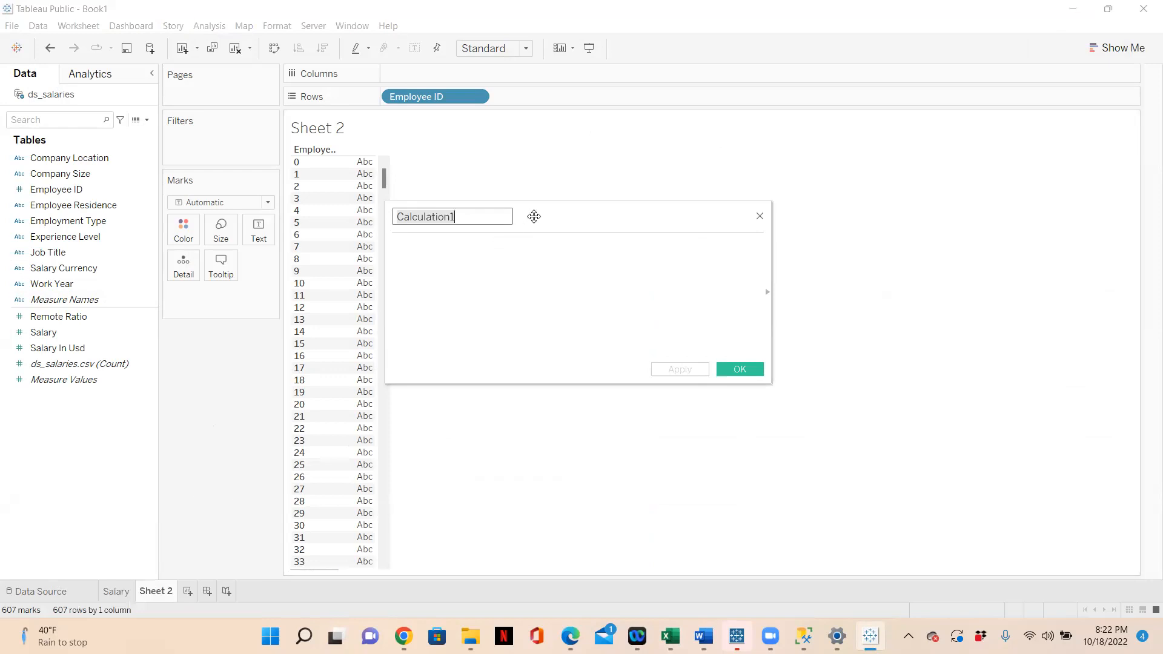
{"action": "left_click_drag", "start_coordinate": [540, 212], "coordinate": [599, 182]}
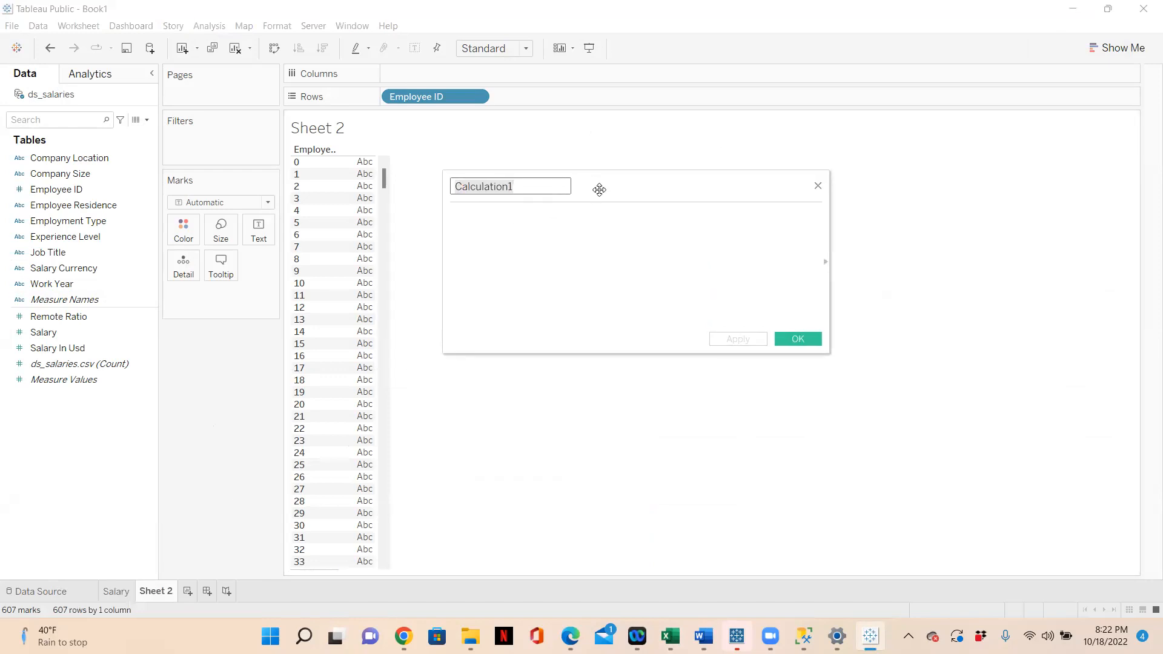
{"action": "type", "text": "Total"}
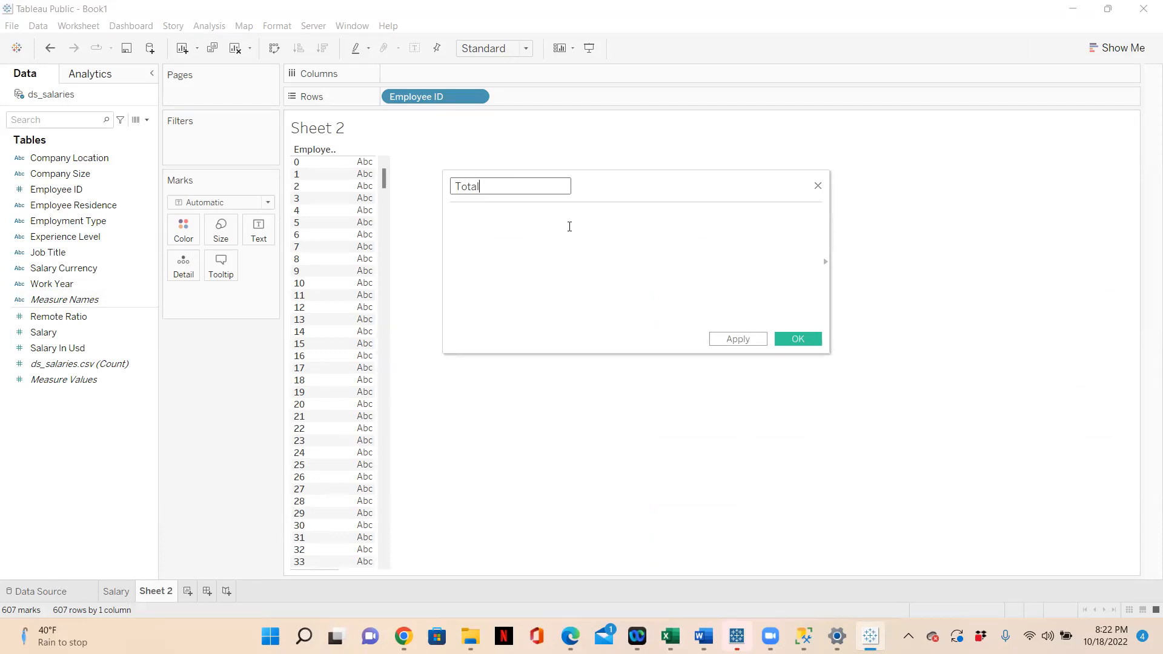
{"action": "left_click", "coordinate": [569, 226]}
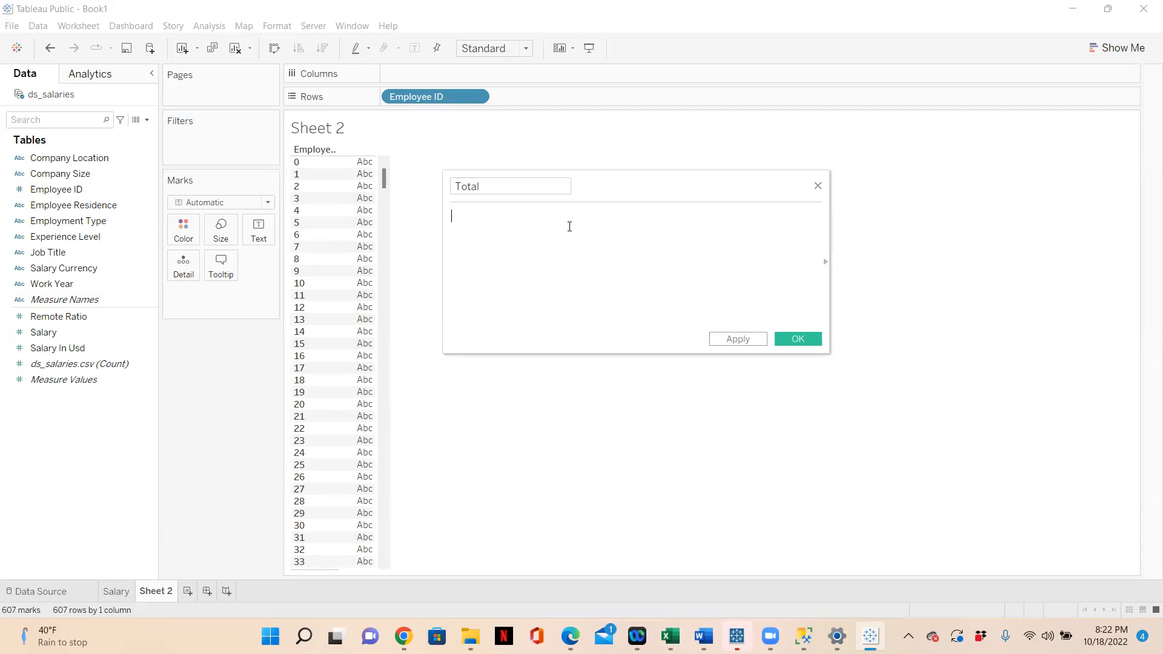
Browse the Number, String, Logical and Aggregate function lists, ending on Aggregate.
{"action": "left_click", "coordinate": [827, 263]}
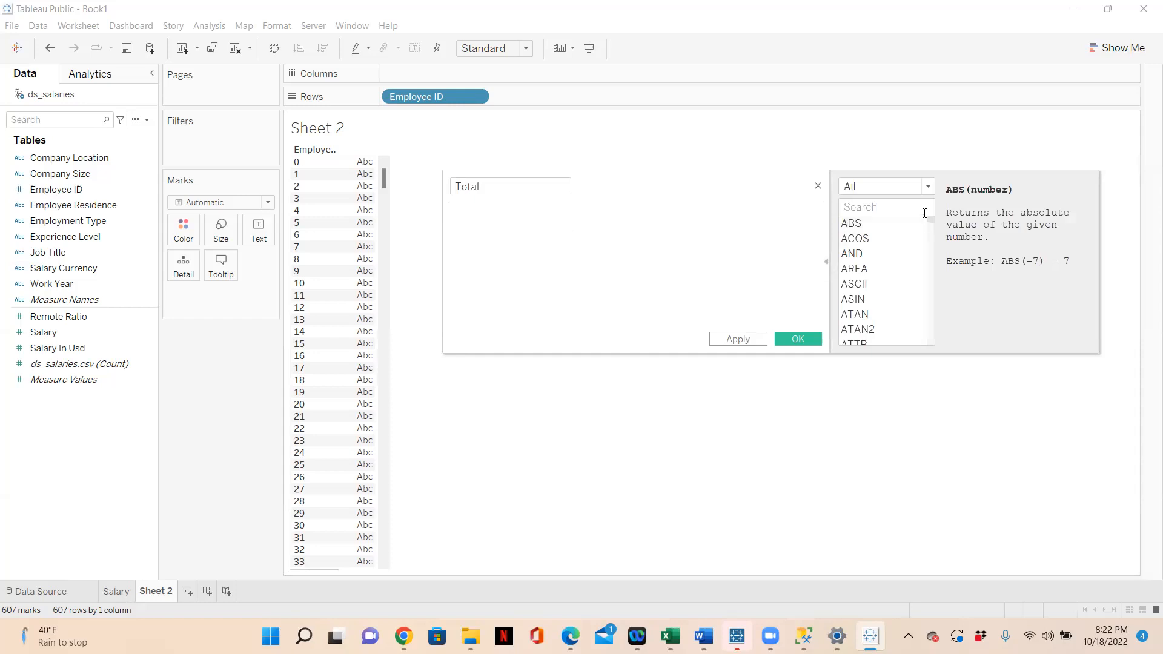
{"action": "left_click", "coordinate": [928, 186]}
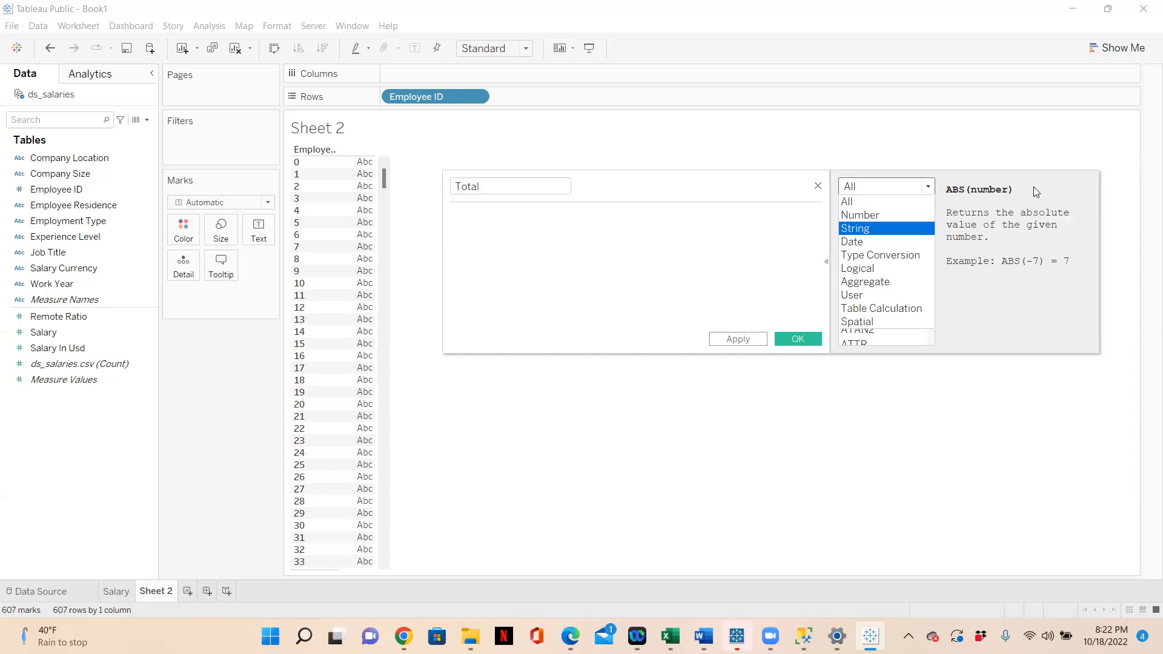
{"action": "left_click", "coordinate": [885, 214]}
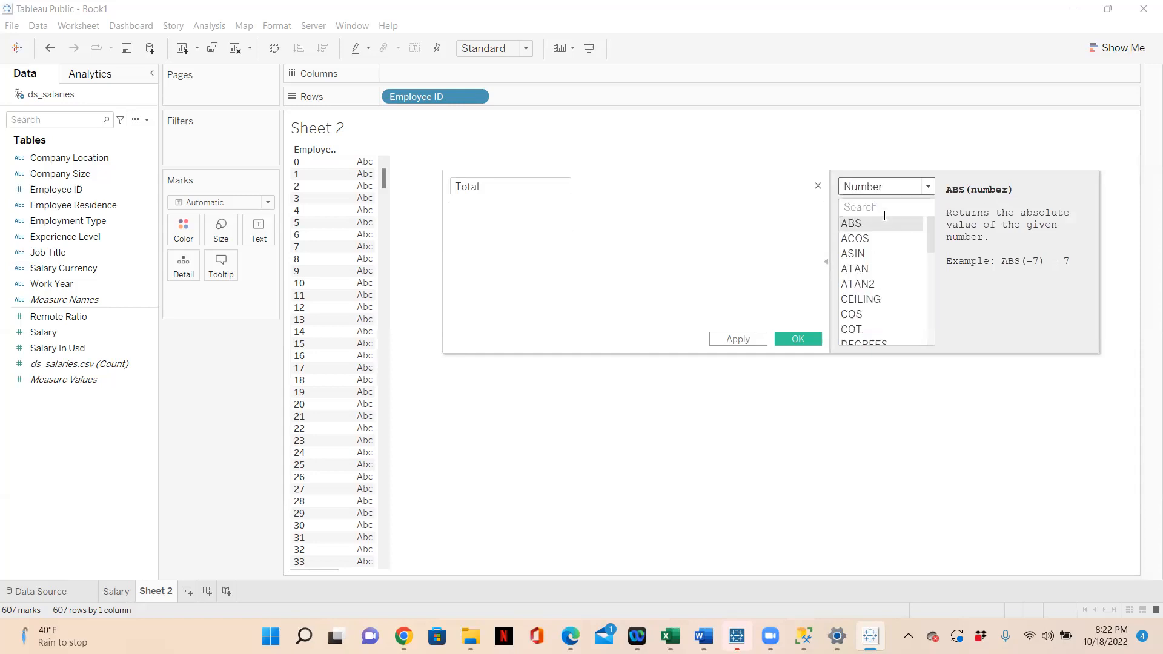
{"action": "left_click", "coordinate": [928, 187]}
{"action": "left_click", "coordinate": [894, 228]}
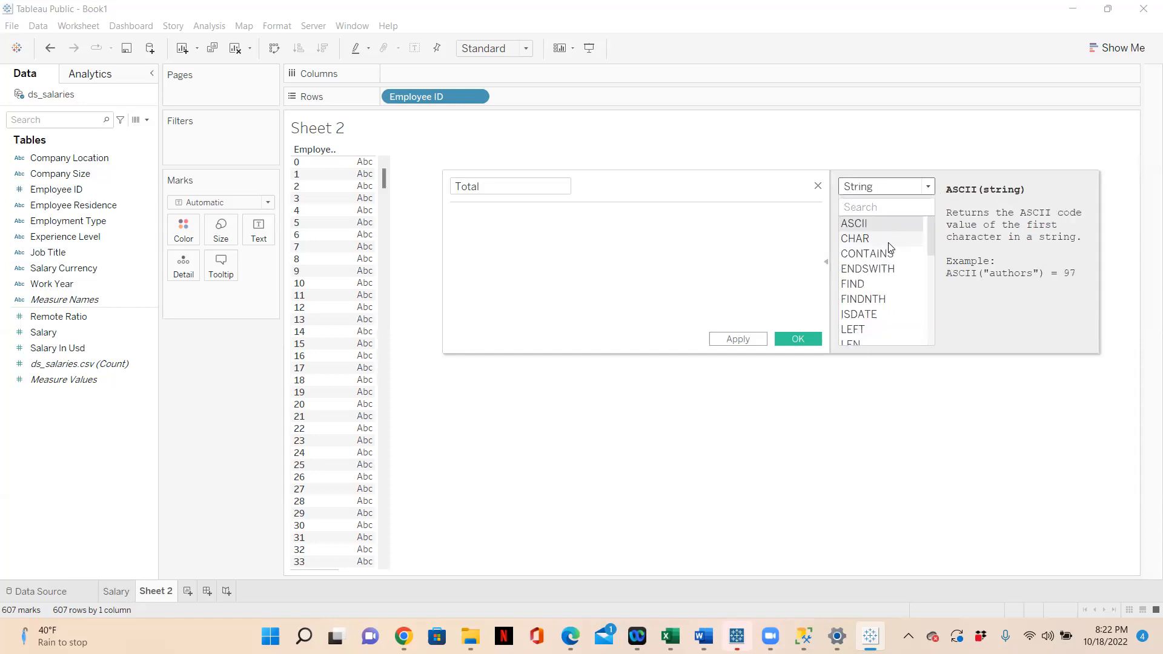
{"action": "left_click", "coordinate": [929, 190]}
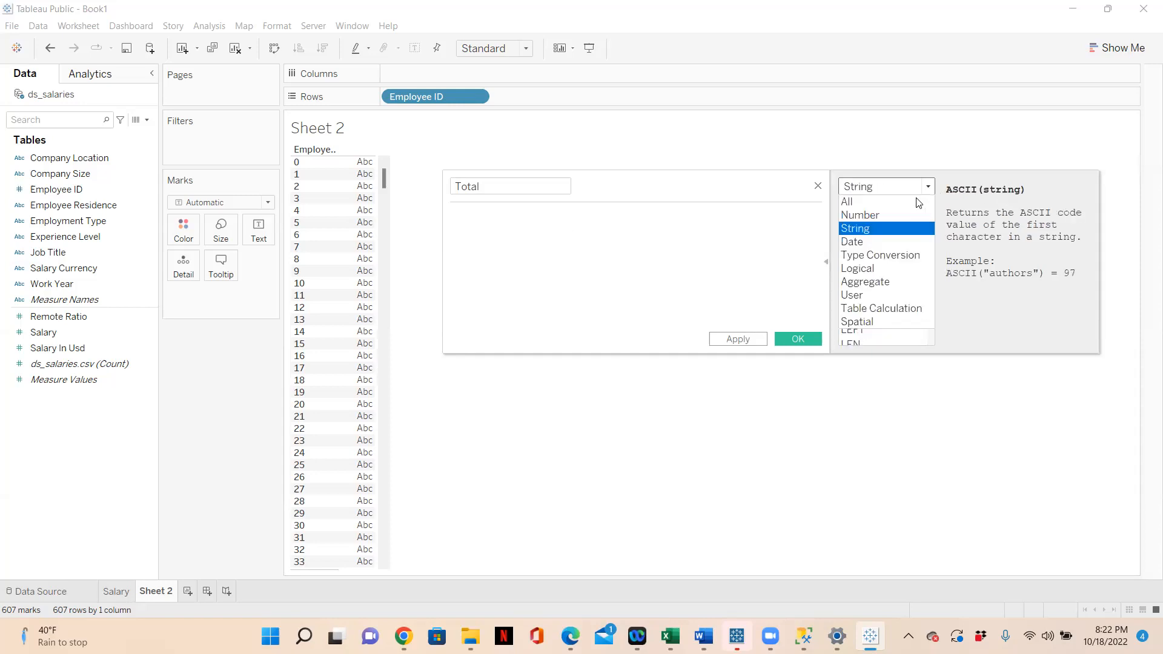
{"action": "left_click", "coordinate": [890, 283]}
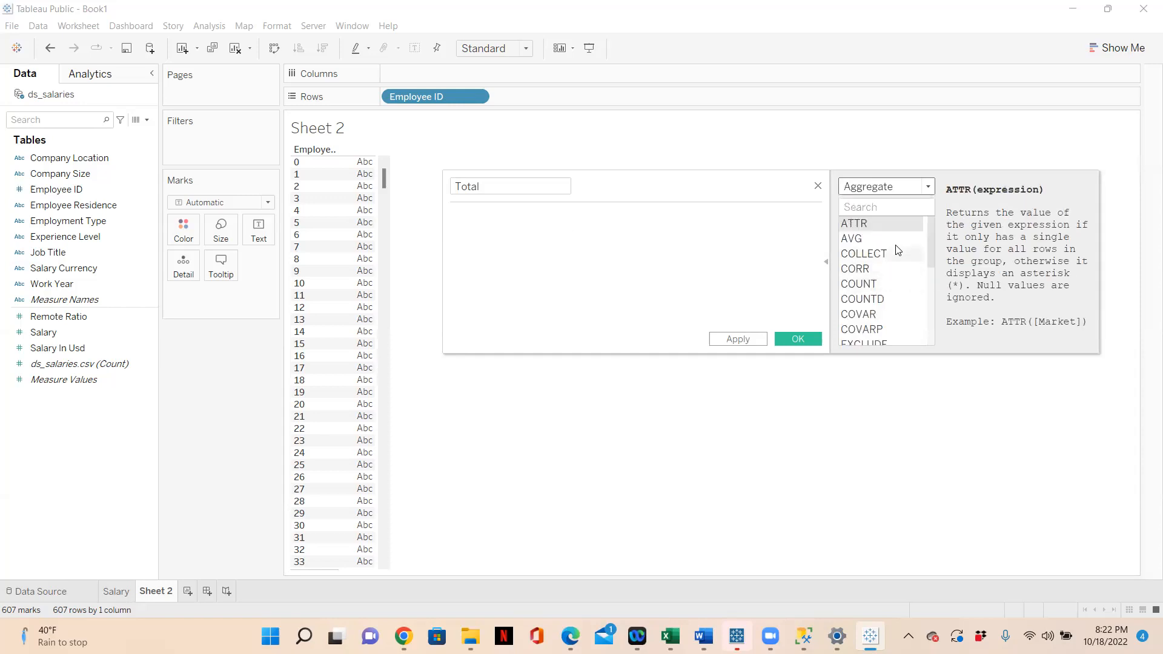
{"action": "left_click_drag", "start_coordinate": [931, 233], "coordinate": [915, 202]}
{"action": "left_click_drag", "start_coordinate": [929, 239], "coordinate": [934, 215]}
{"action": "left_click", "coordinate": [926, 188]}
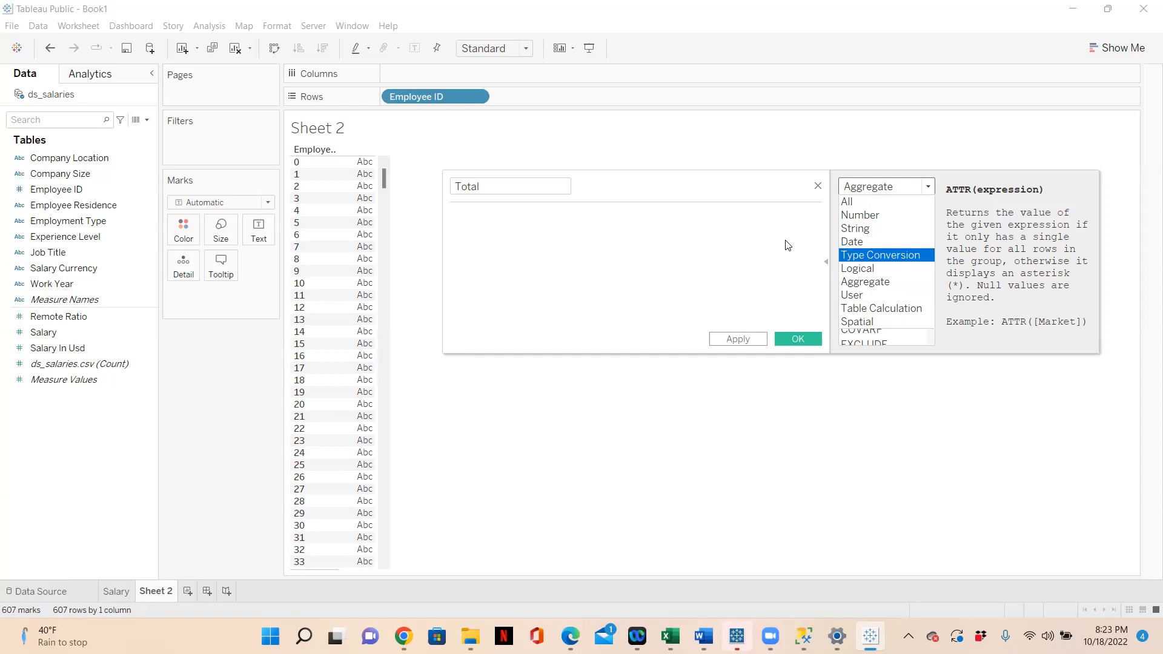
{"action": "left_click", "coordinate": [860, 272]}
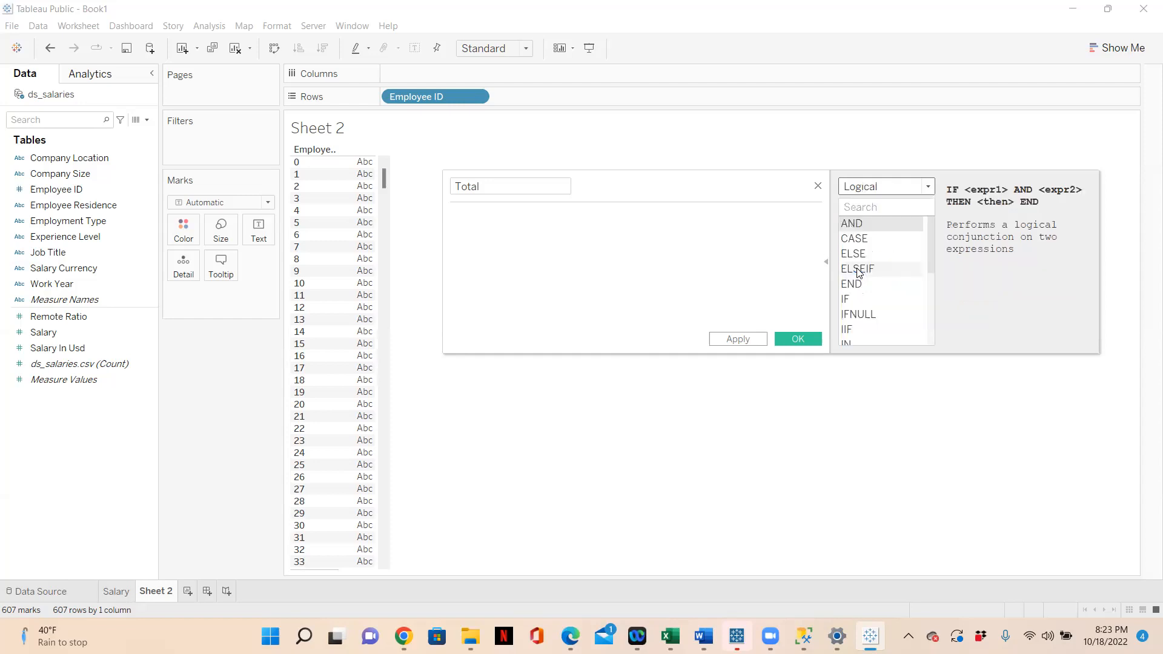
{"action": "left_click", "coordinate": [928, 186]}
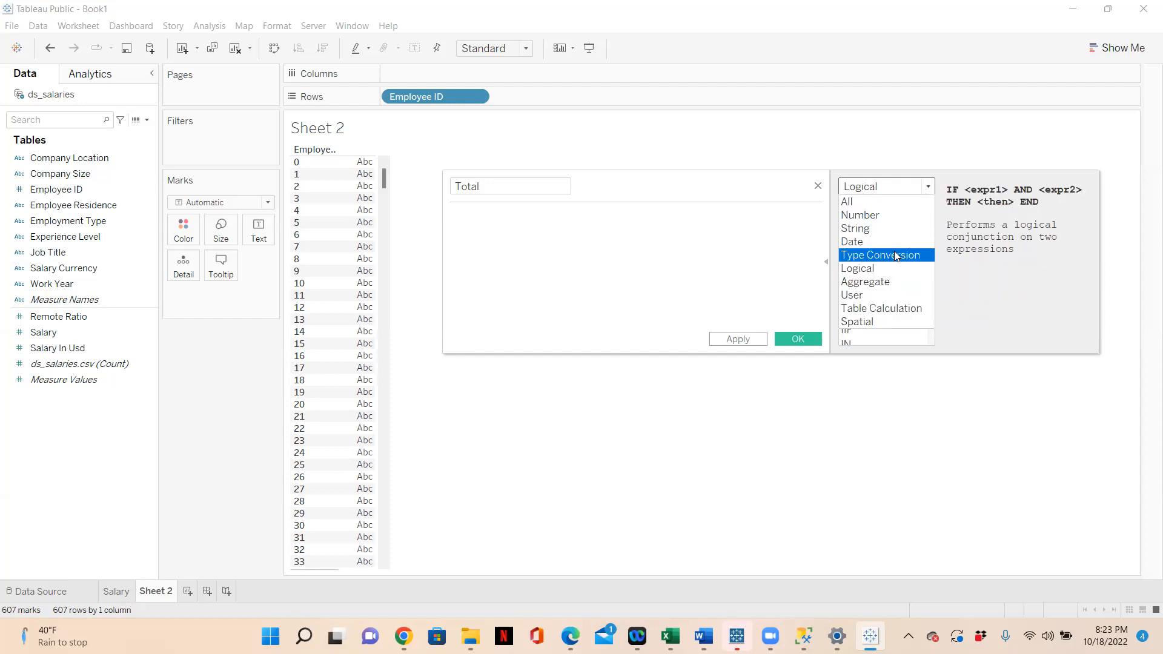
{"action": "left_click", "coordinate": [886, 284]}
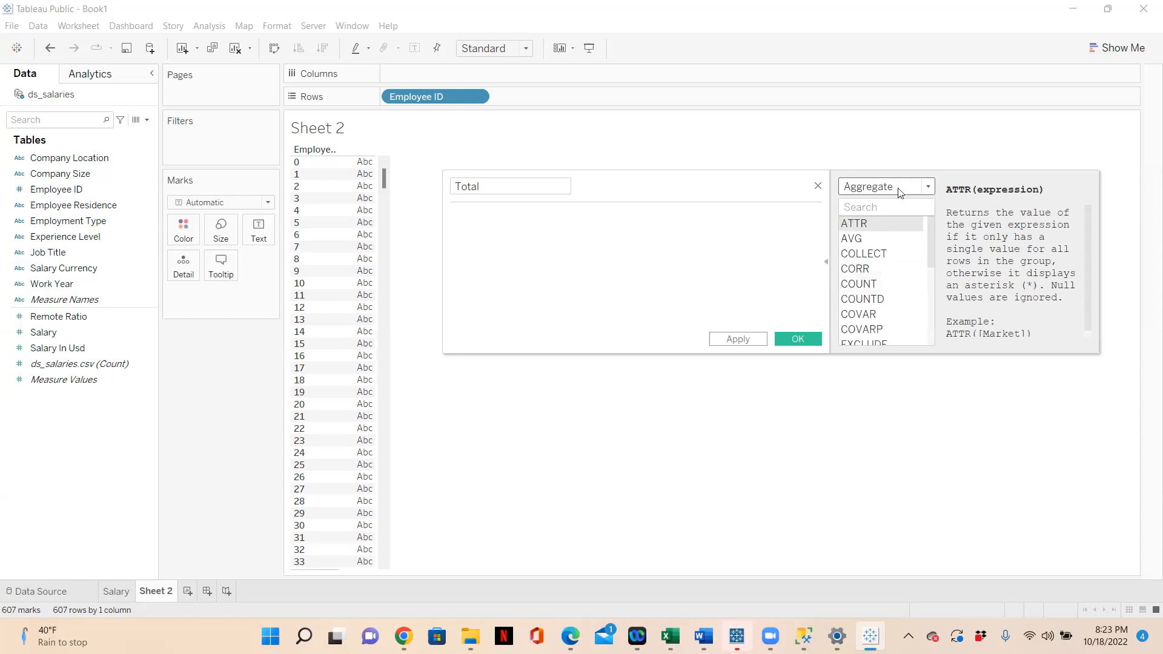
Write COUNT([Employee ID]) in the Total calculation and select the formula text.
{"action": "mouse_move", "coordinate": [933, 226]}
{"action": "left_mouse_down"}
{"action": "mouse_move", "coordinate": [939, 345]}
{"action": "mouse_move", "coordinate": [933, 214]}
{"action": "left_mouse_up"}
{"action": "type", "text": "coun"}
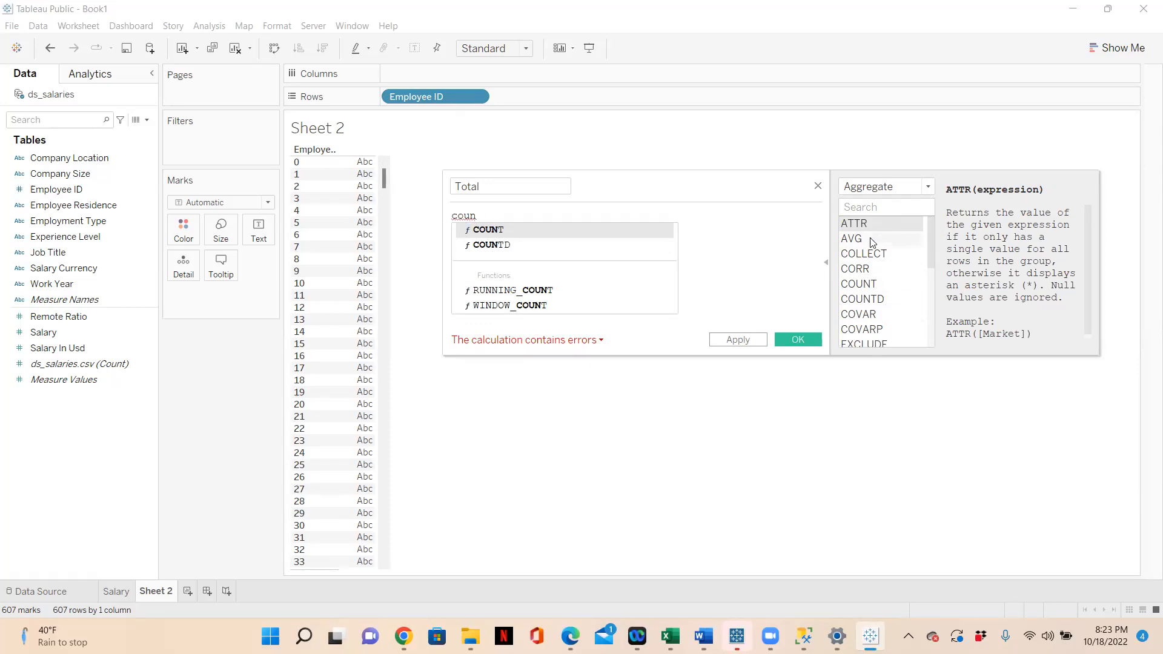
{"action": "left_click", "coordinate": [492, 230]}
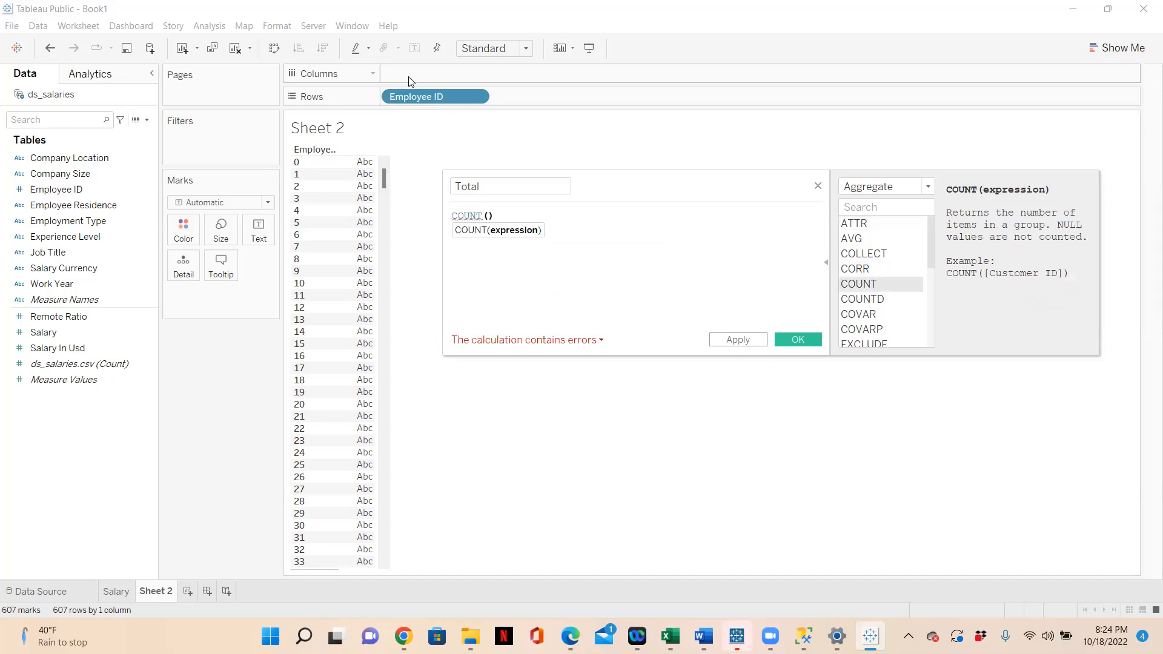
{"action": "left_click", "coordinate": [488, 215]}
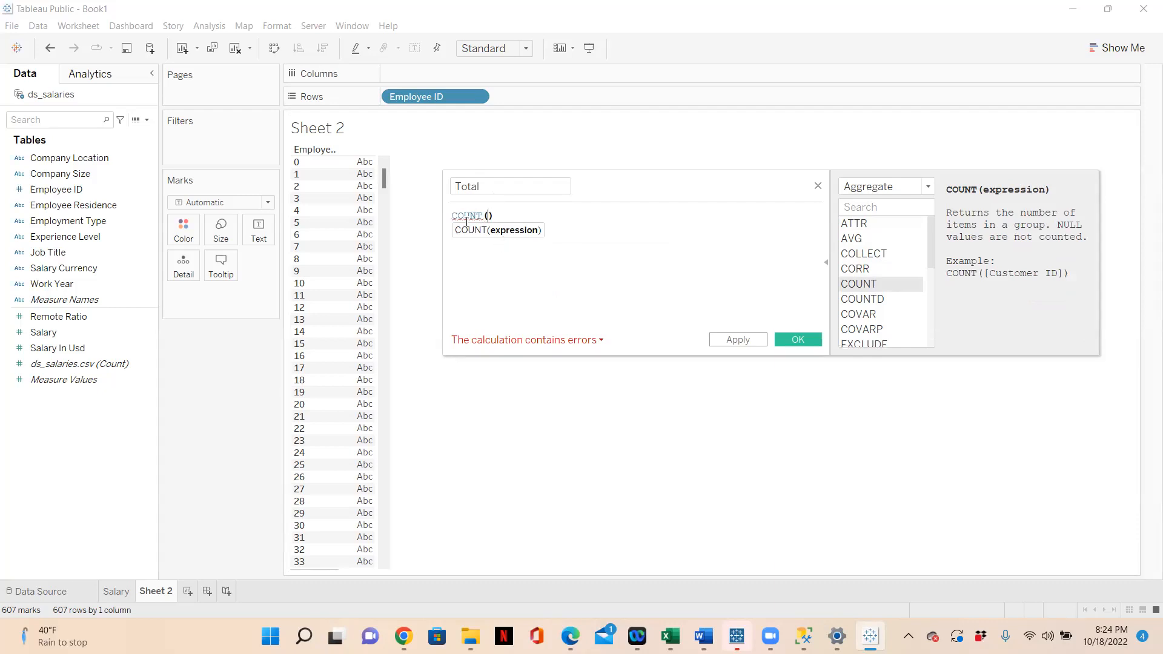
{"action": "left_click", "coordinate": [73, 190]}
{"action": "left_click_drag", "start_coordinate": [73, 192], "coordinate": [489, 221]}
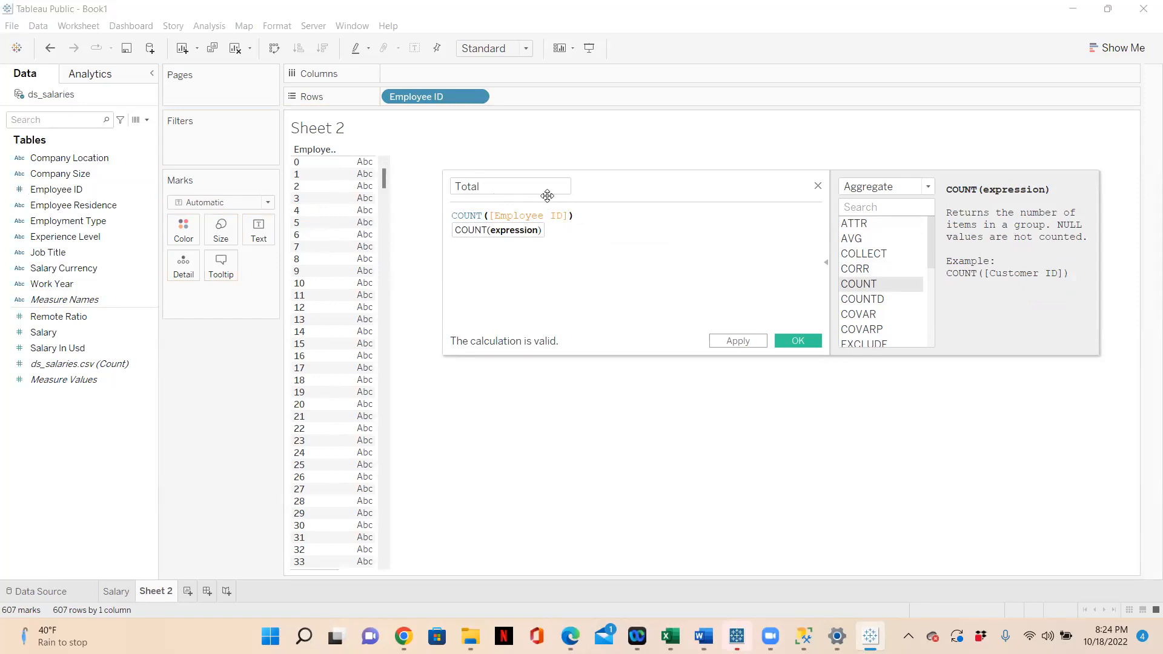
{"action": "left_click_drag", "start_coordinate": [582, 213], "coordinate": [450, 212]}
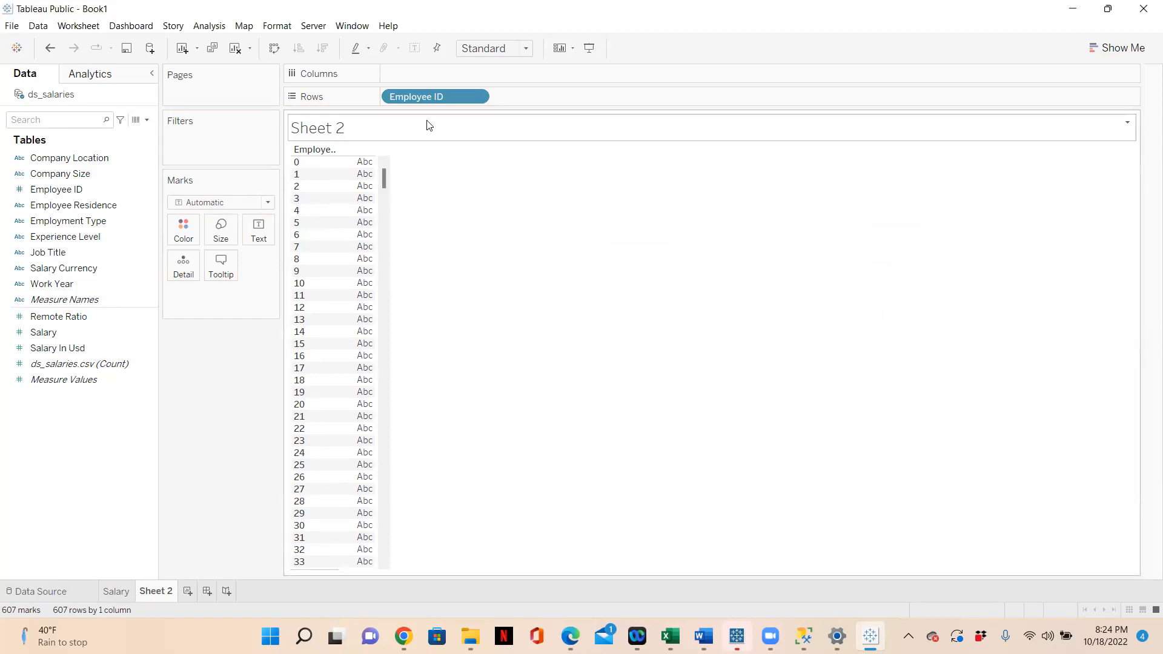
Create a new calculated field with the formula COUNT([Employee ID]).
{"action": "right_click", "coordinate": [68, 416]}
{"action": "left_click", "coordinate": [112, 427]}
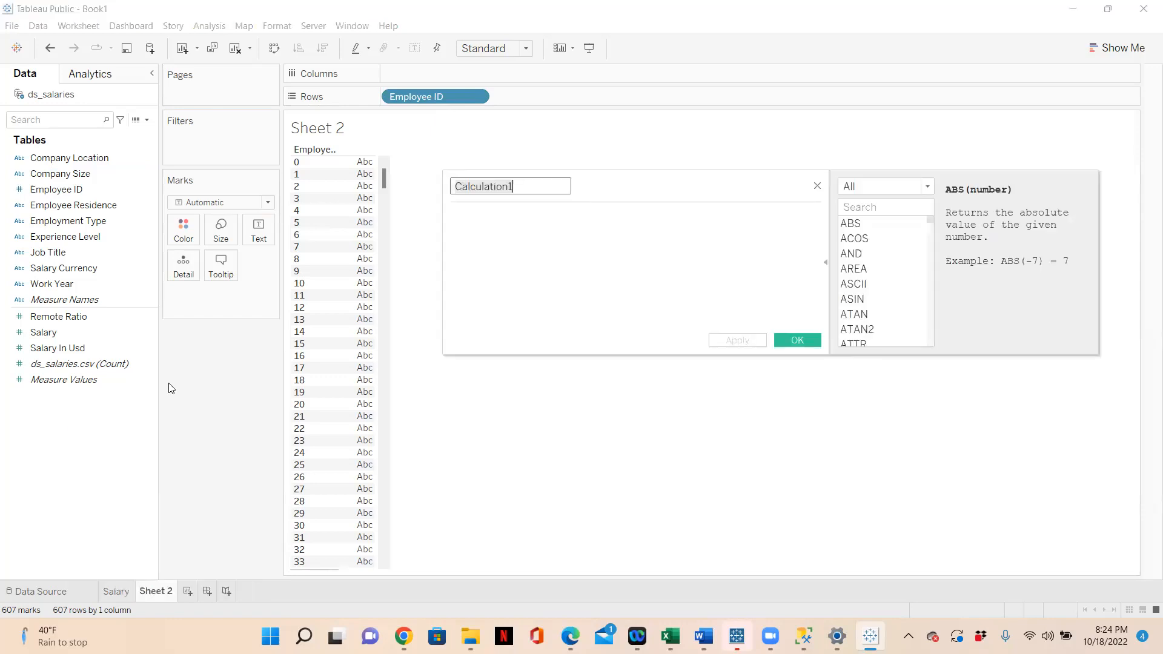
{"action": "type", "text": "Total"}
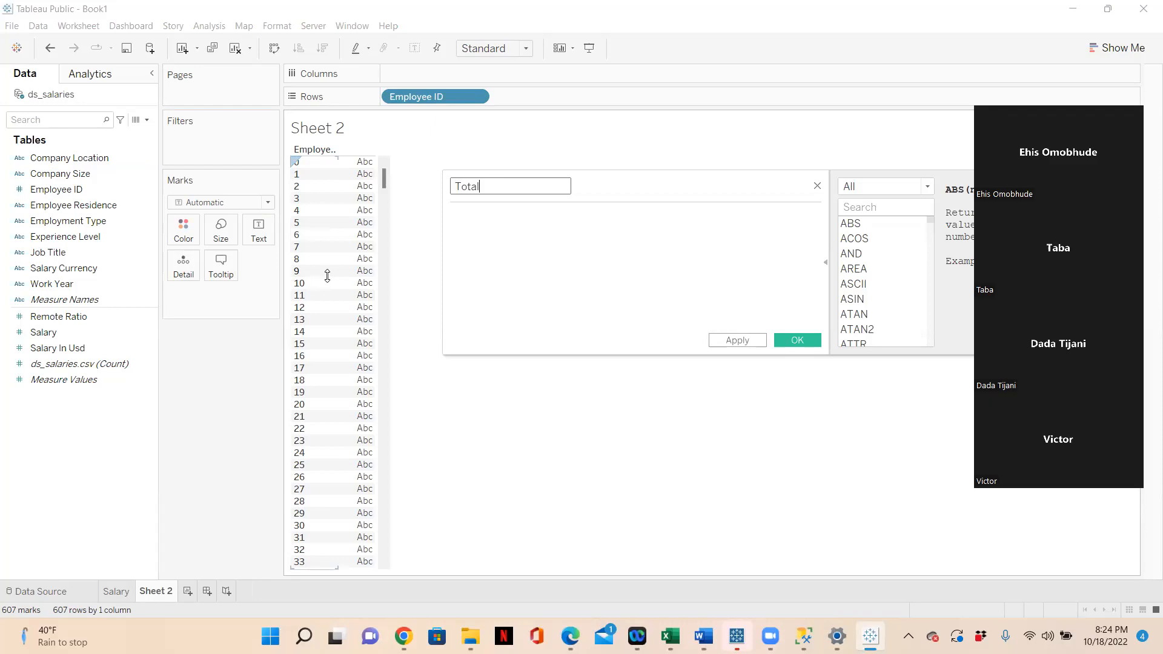
{"action": "left_click", "coordinate": [523, 220]}
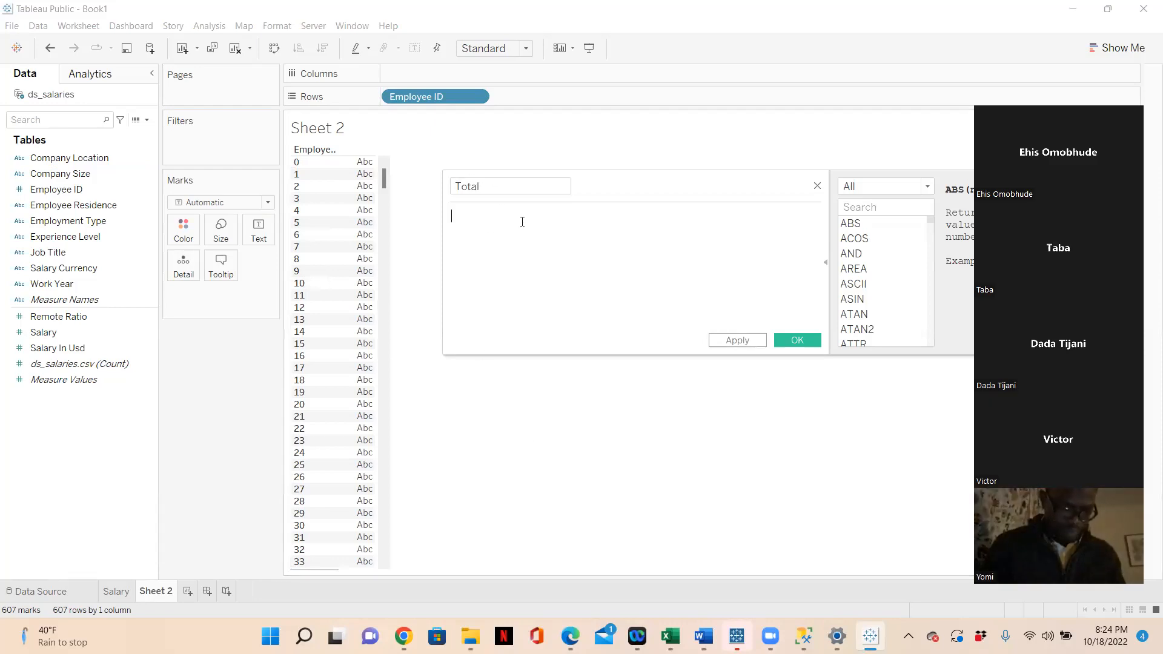
{"action": "type", "text": "Count"}
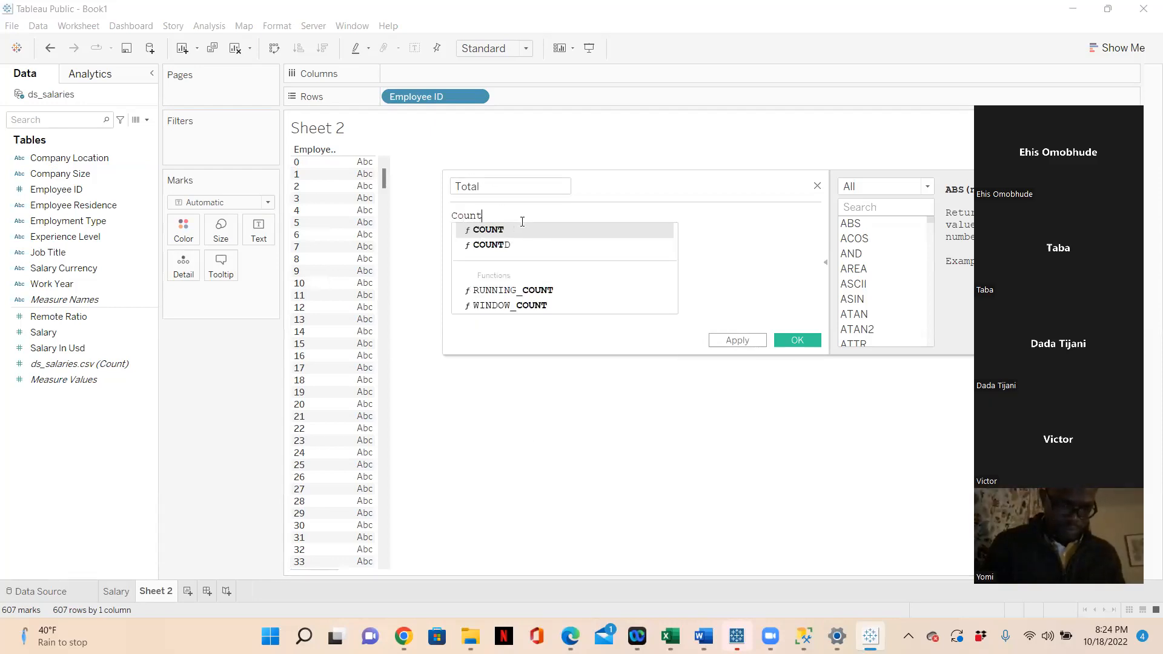
{"action": "left_click", "coordinate": [522, 231]}
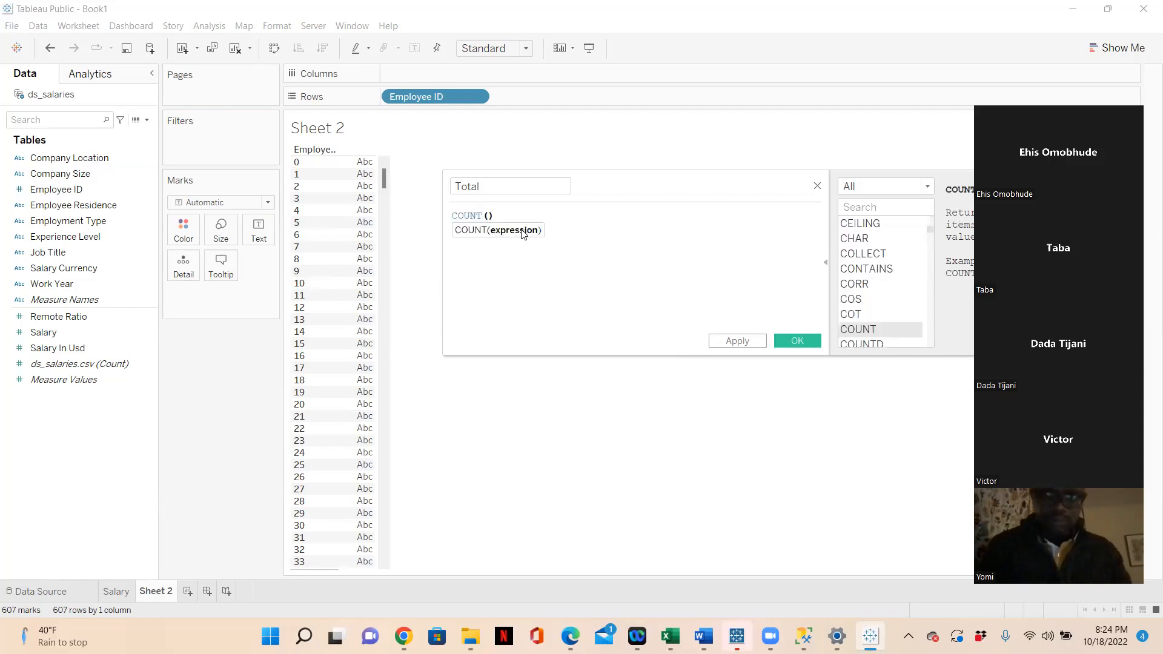
{"action": "type", "text": "empl"}
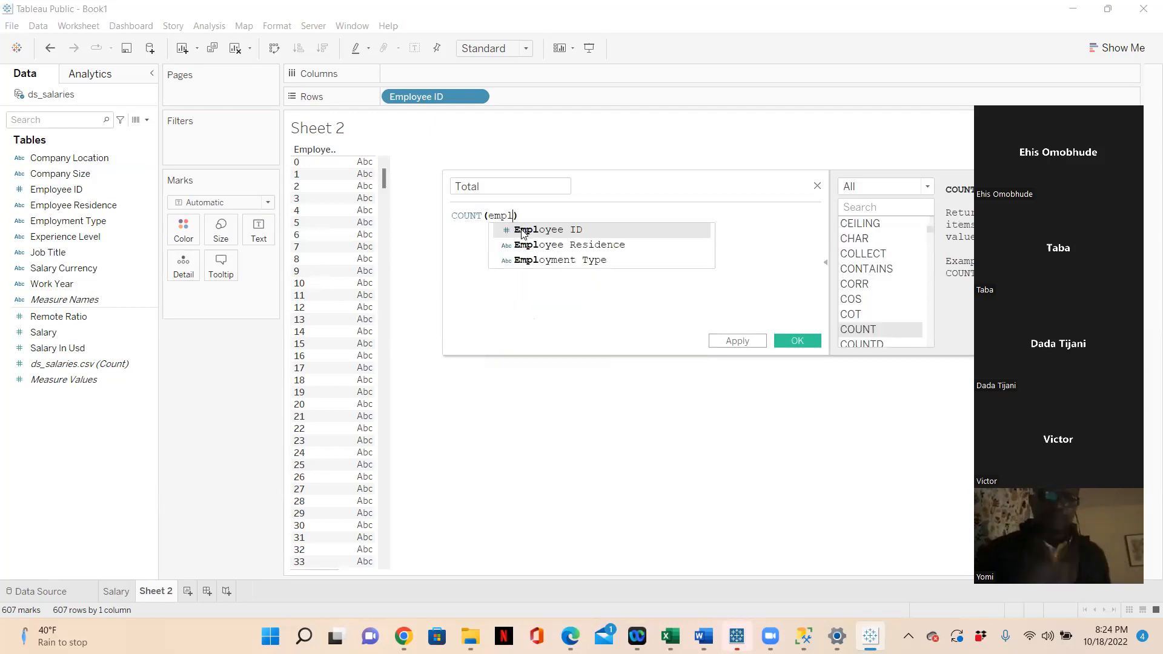
{"action": "left_click", "coordinate": [523, 231]}
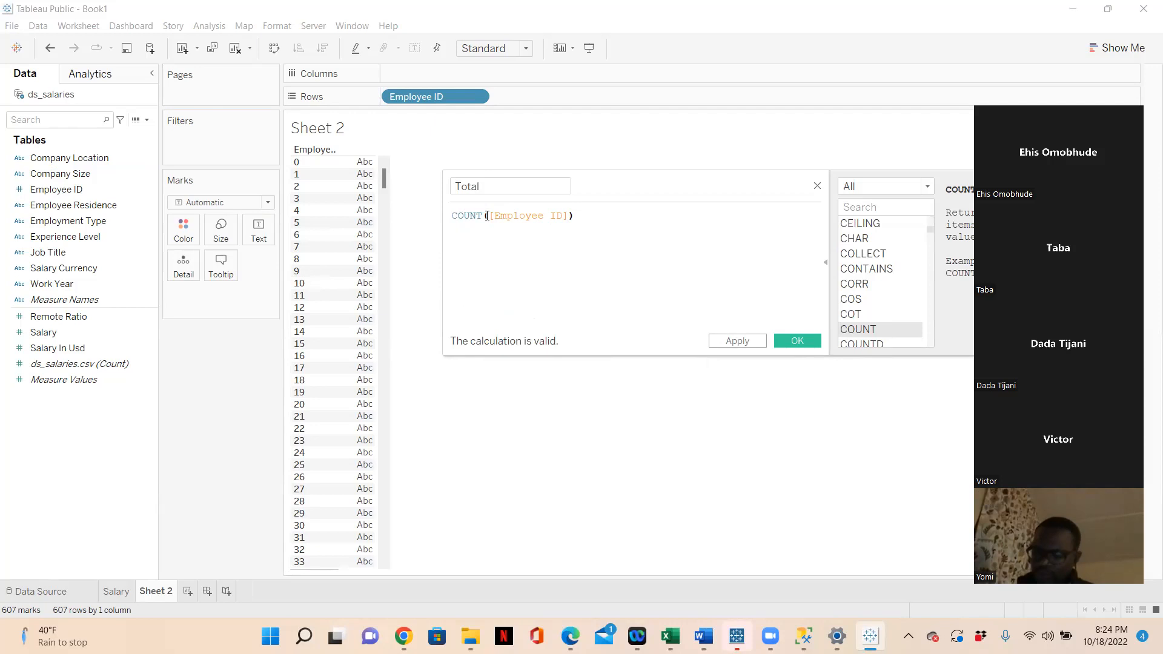
Extend the calculation's name to Total Employee.
{"action": "scroll", "coordinate": [915, 297], "scroll_direction": "down", "scroll_amount": 1}
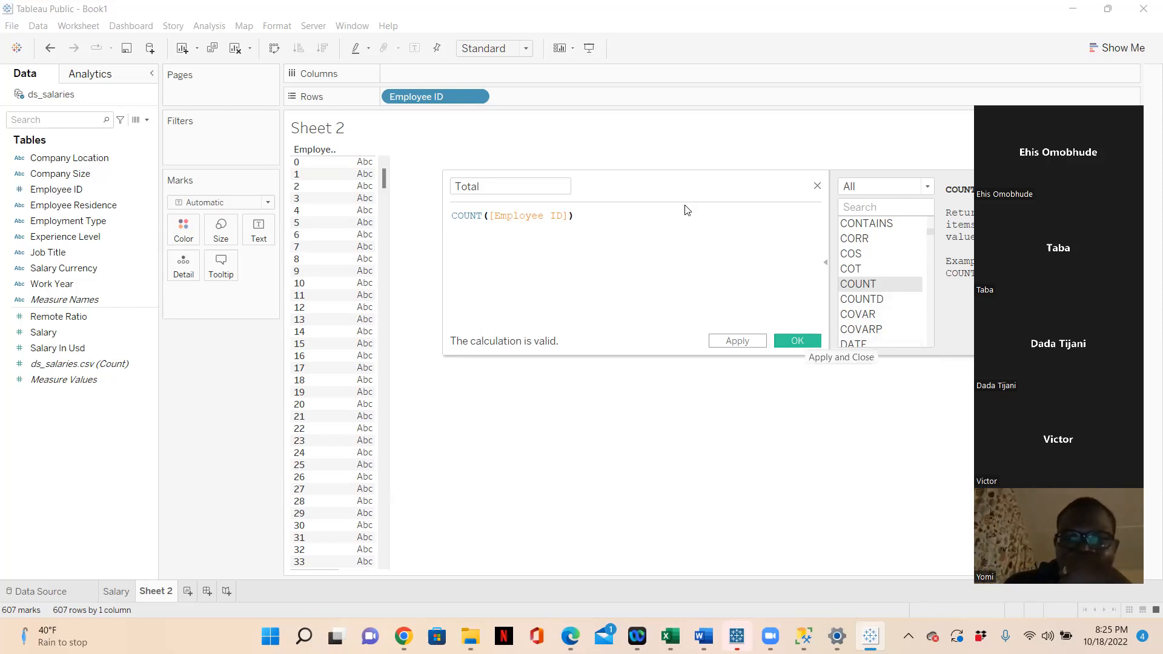
{"action": "left_click", "coordinate": [560, 186]}
{"action": "type", "text": "Employee"}
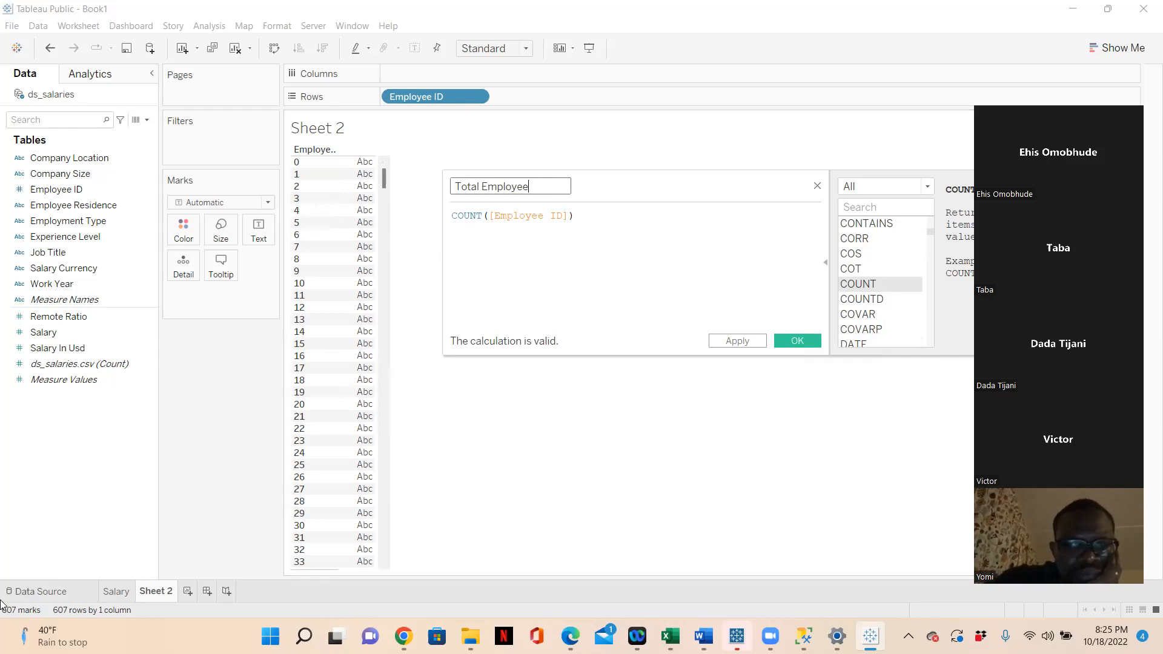
Save Total Employee and clear Employee ID from Rows, leaving Sheet 2 showing 607.
{"action": "left_click", "coordinate": [796, 342]}
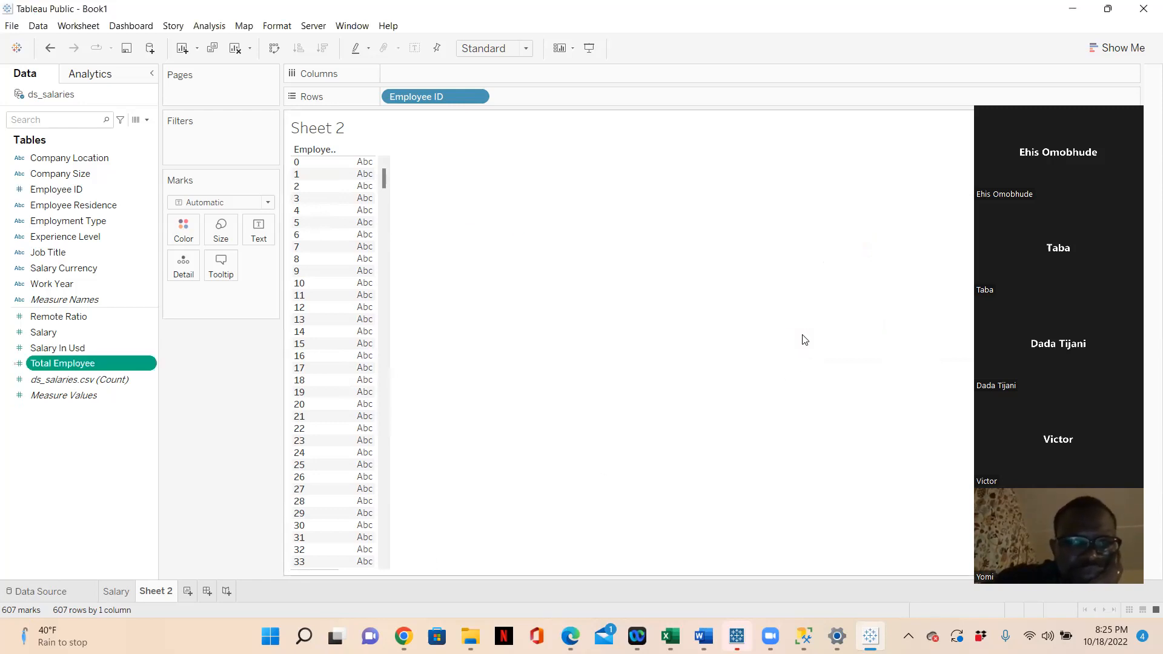
{"action": "left_click_drag", "start_coordinate": [429, 97], "coordinate": [208, 416]}
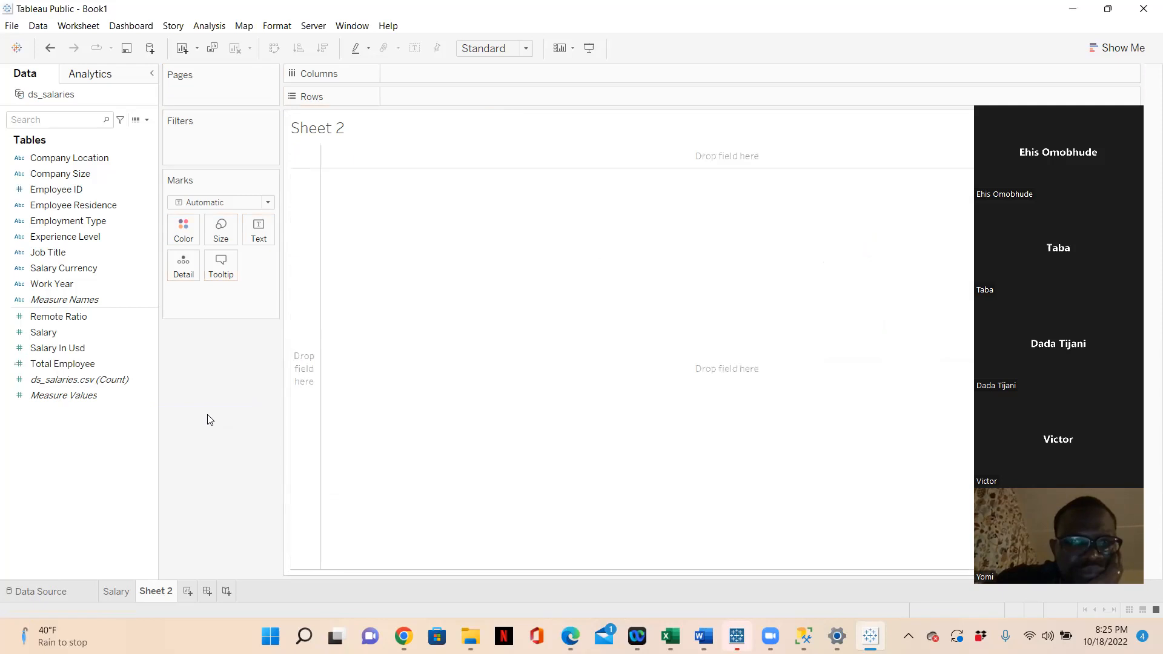
{"action": "left_click_drag", "start_coordinate": [60, 364], "coordinate": [256, 237]}
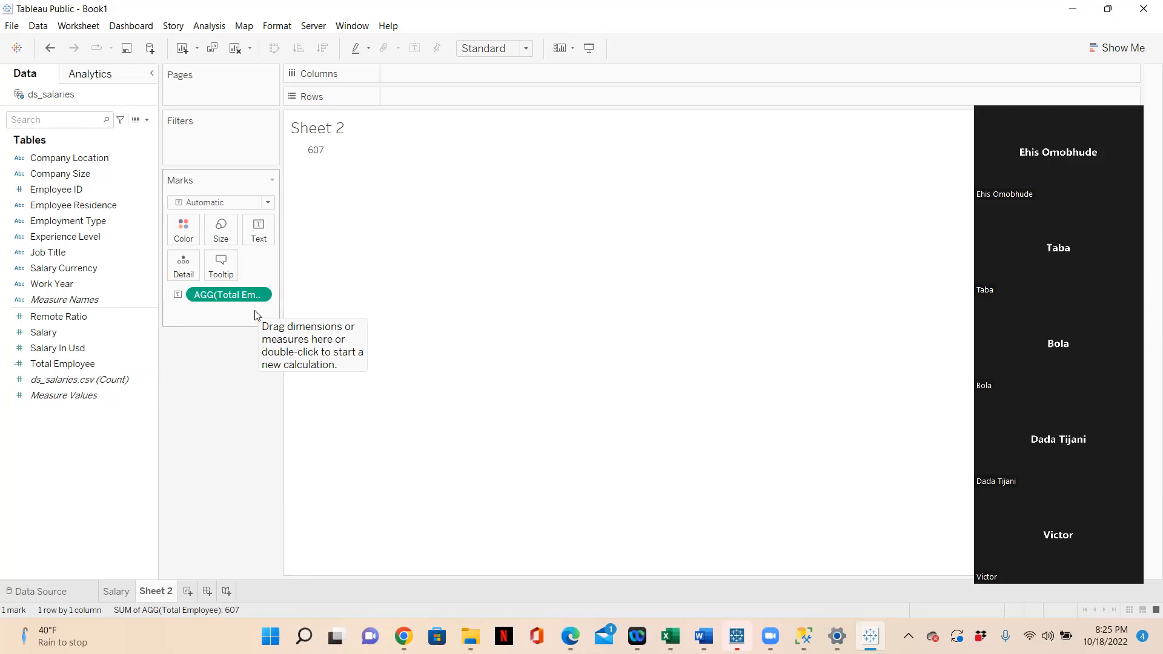
{"action": "left_click_drag", "start_coordinate": [229, 295], "coordinate": [195, 445]}
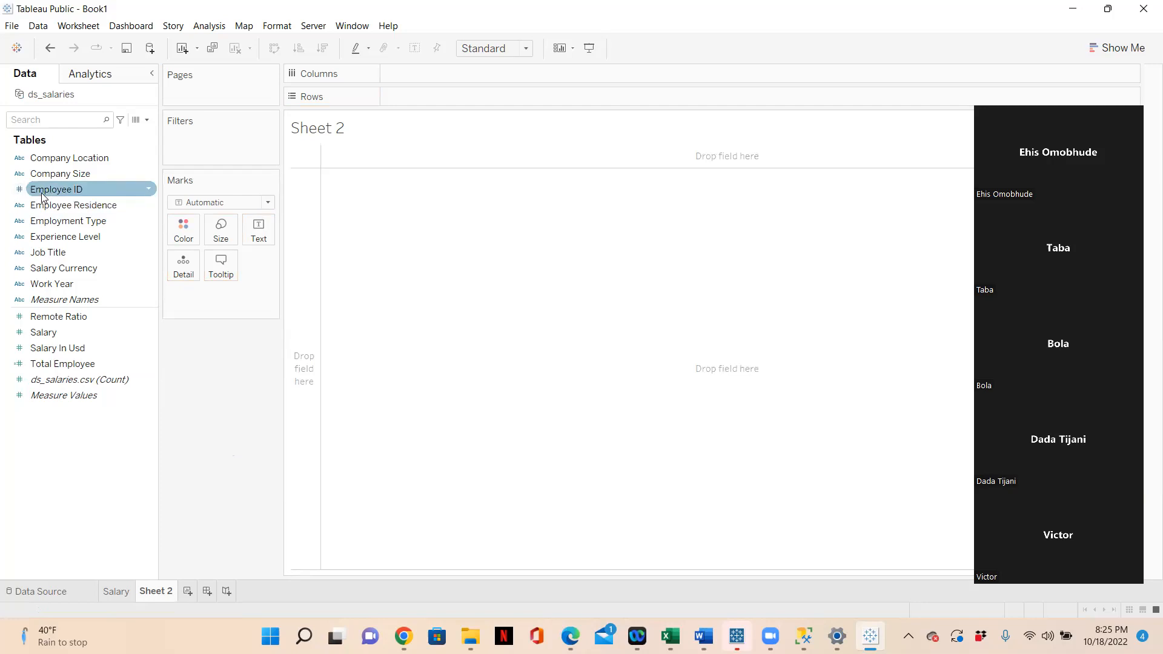
{"action": "mouse_move", "coordinate": [46, 194]}
{"action": "left_mouse_down"}
{"action": "mouse_move", "coordinate": [314, 137]}
{"action": "mouse_move", "coordinate": [401, 98]}
{"action": "left_mouse_up"}
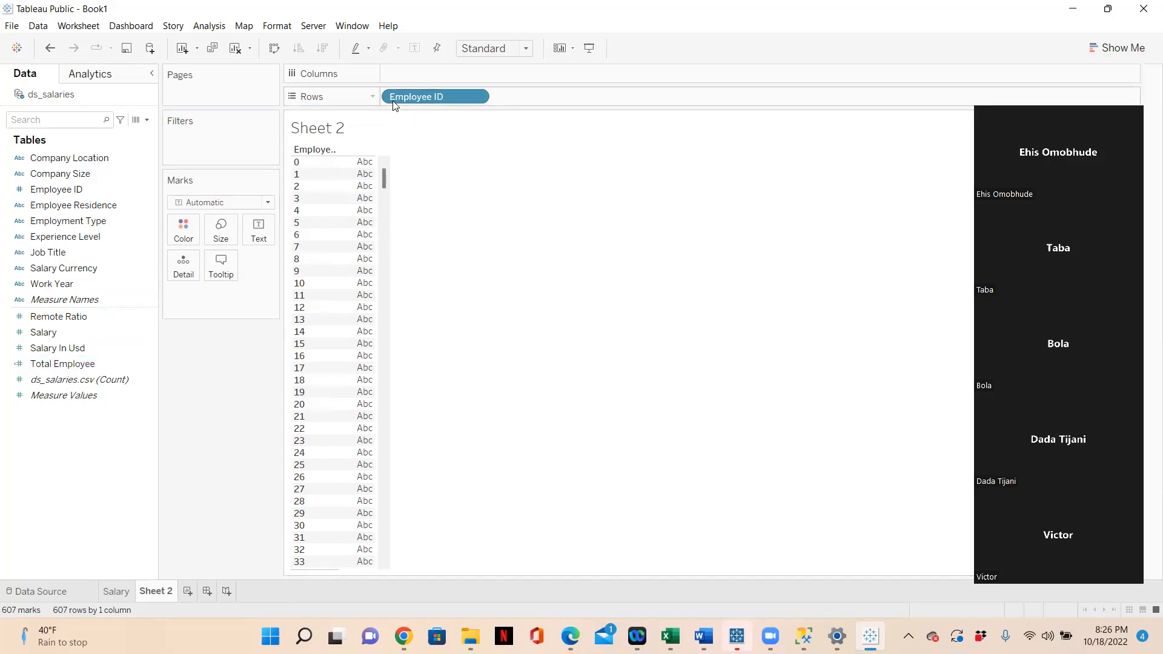
{"action": "left_click_drag", "start_coordinate": [403, 96], "coordinate": [257, 237]}
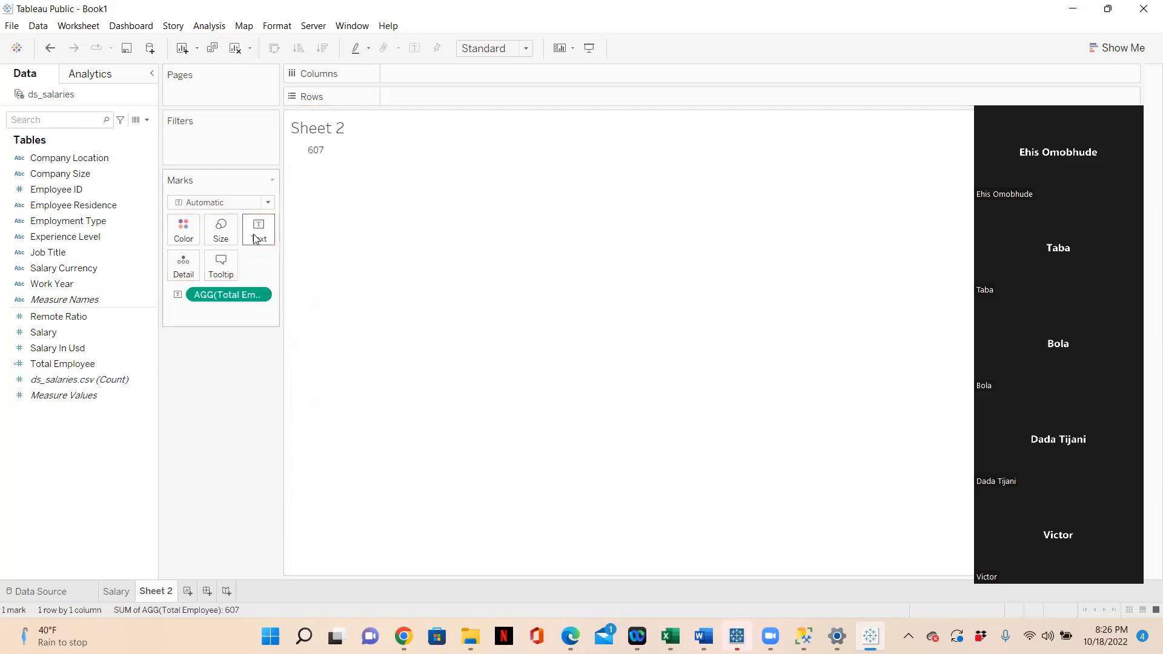
{"action": "mouse_move", "coordinate": [320, 156]}
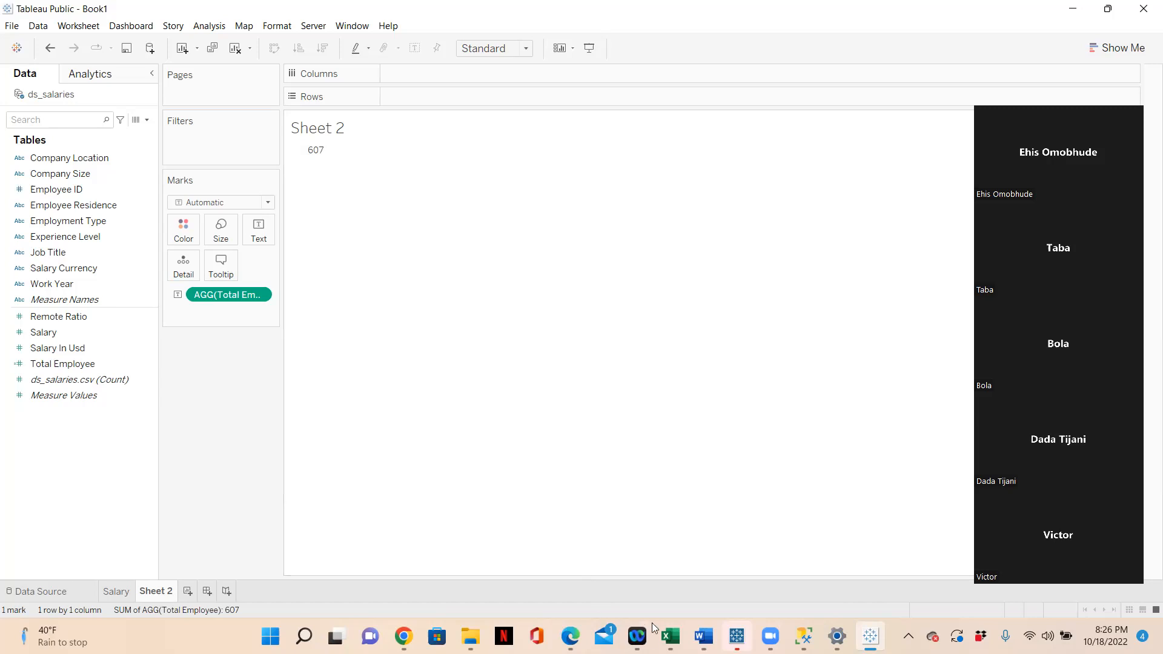
{"action": "left_click", "coordinate": [670, 636]}
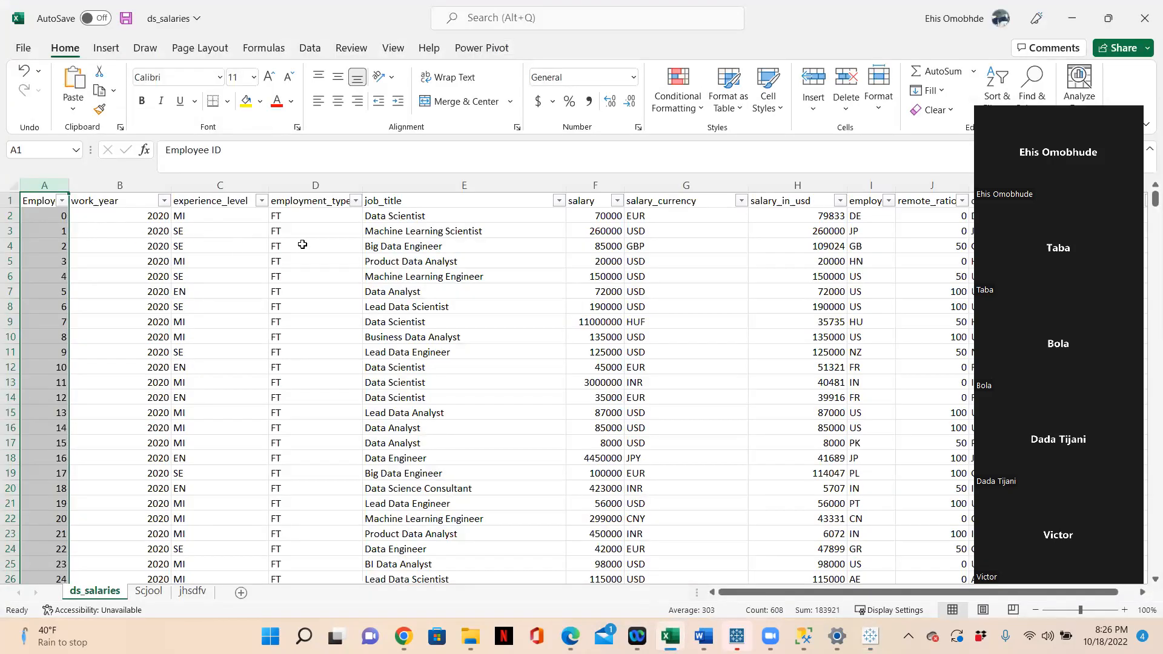
{"action": "left_click", "coordinate": [1074, 19]}
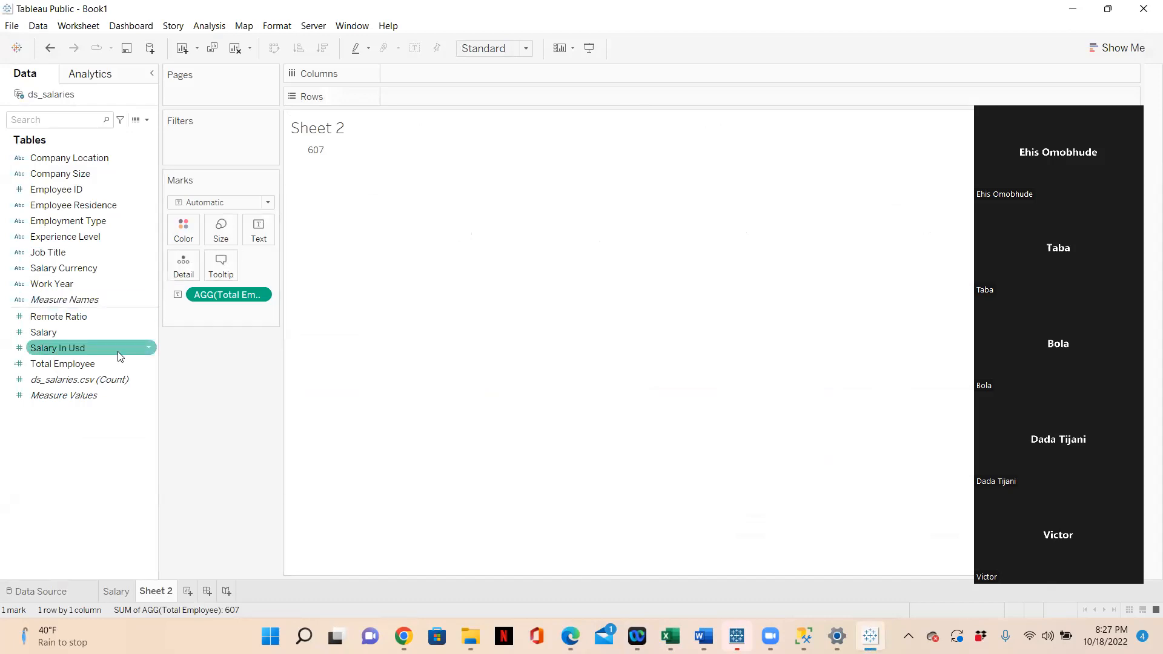
Change the Total Employee calculation from COUNT to COUNTD([Employee ID]).
{"action": "left_click", "coordinate": [150, 365]}
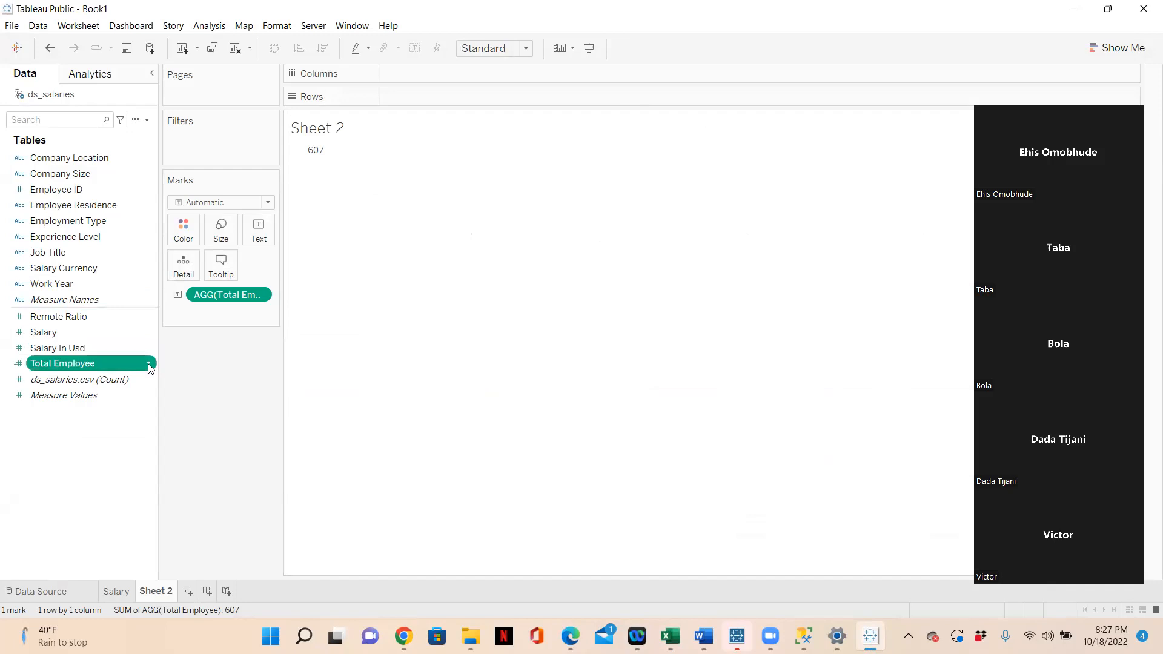
{"action": "left_click", "coordinate": [184, 153]}
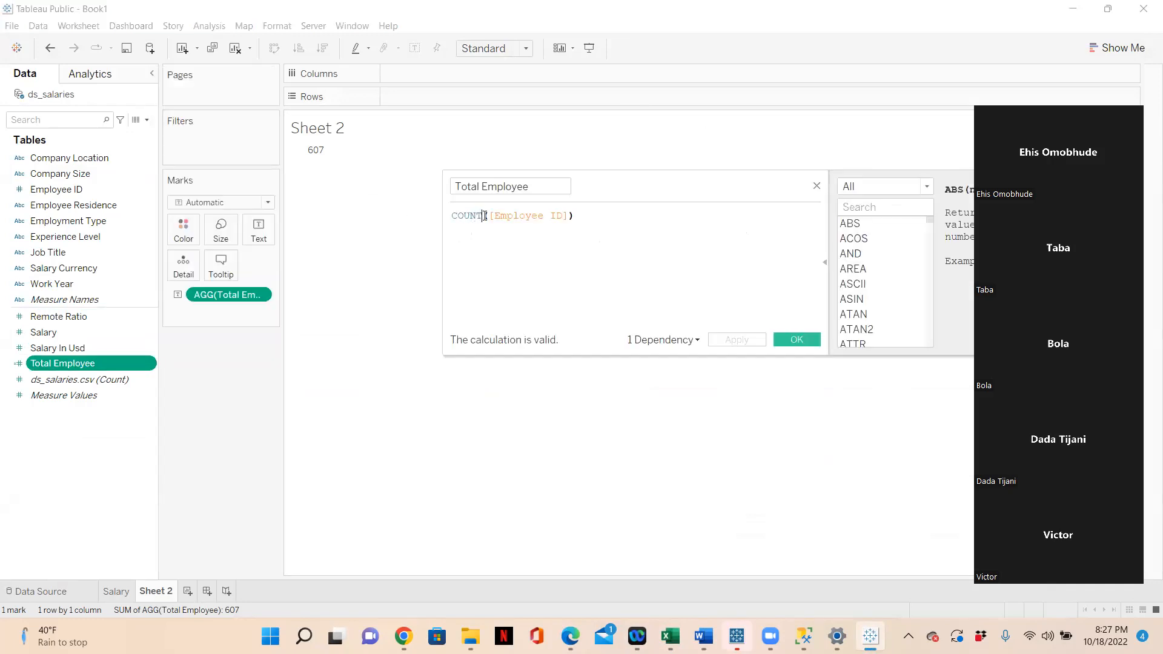
{"action": "type", "text": "D"}
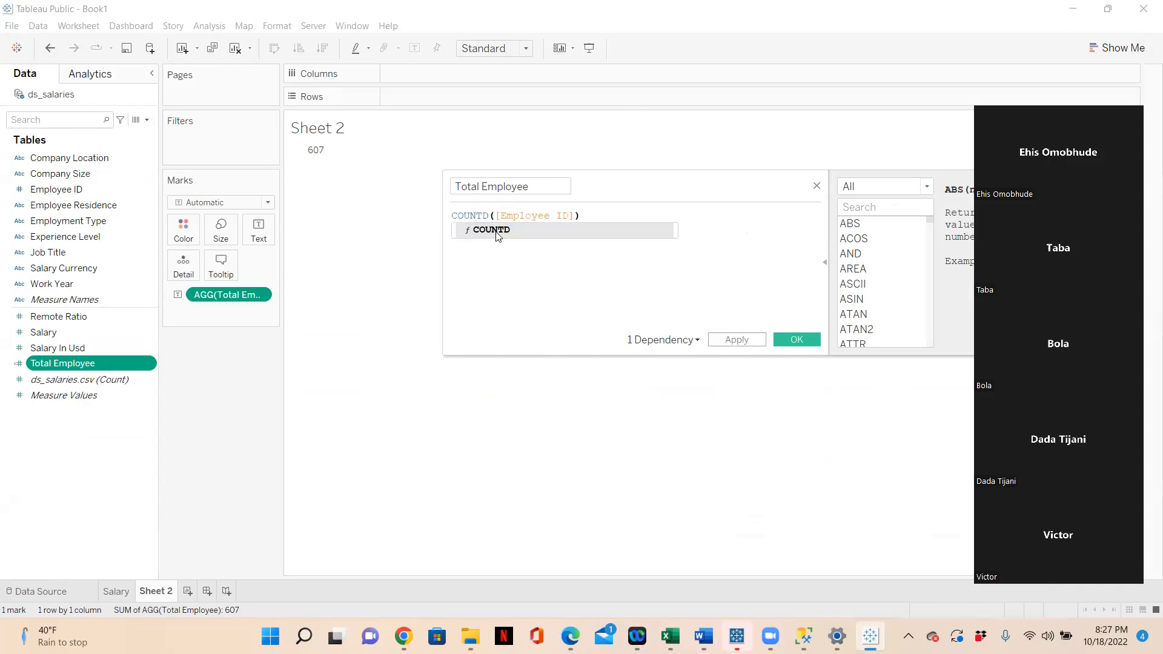
{"action": "left_click", "coordinate": [496, 234]}
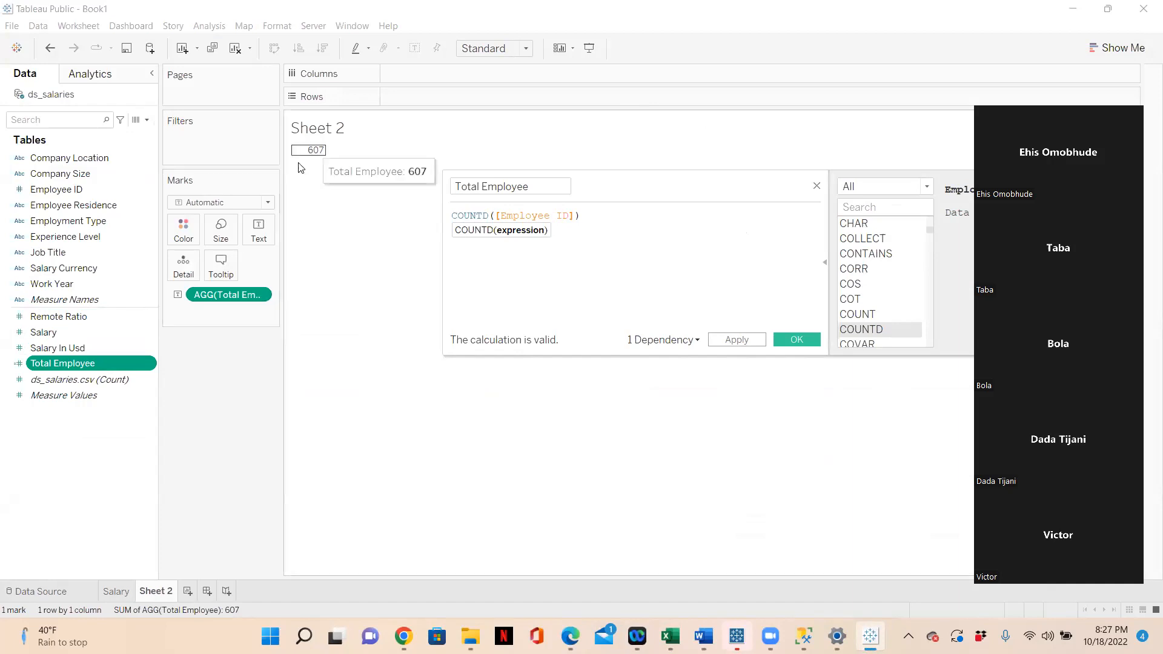
Swap the Total Employee pill for Employee ID on Rows and check the COUNTD description.
{"action": "left_click_drag", "start_coordinate": [250, 293], "coordinate": [236, 391]}
{"action": "left_click_drag", "start_coordinate": [56, 190], "coordinate": [412, 94]}
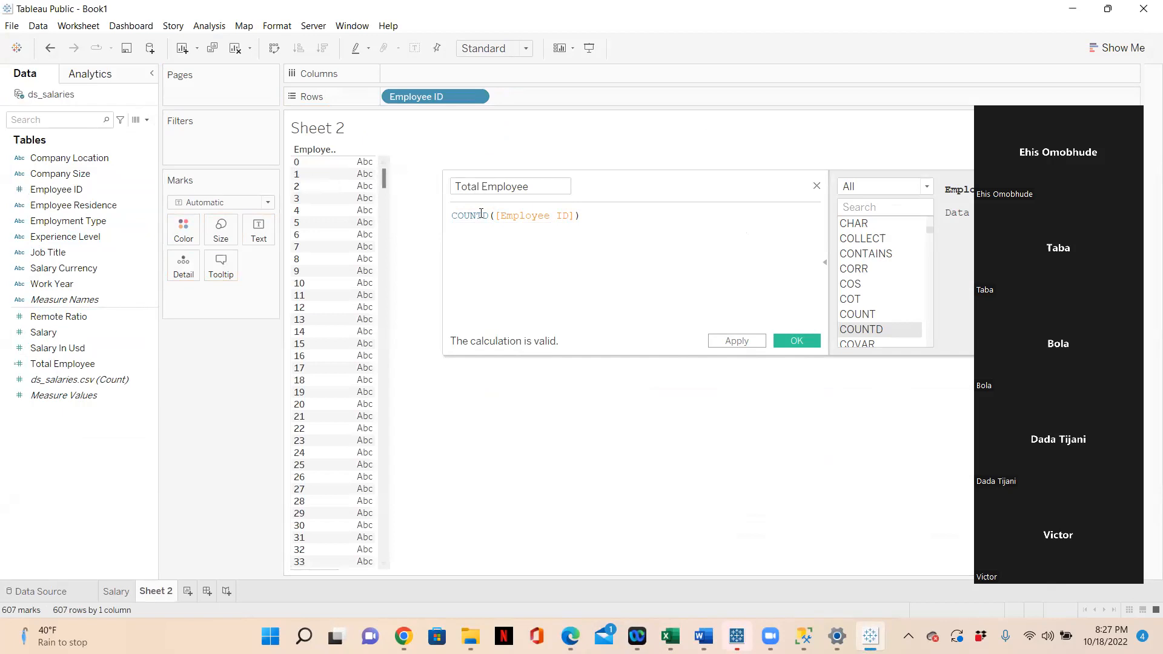
{"action": "left_click_drag", "start_coordinate": [600, 180], "coordinate": [380, 170]}
{"action": "left_click", "coordinate": [249, 207]}
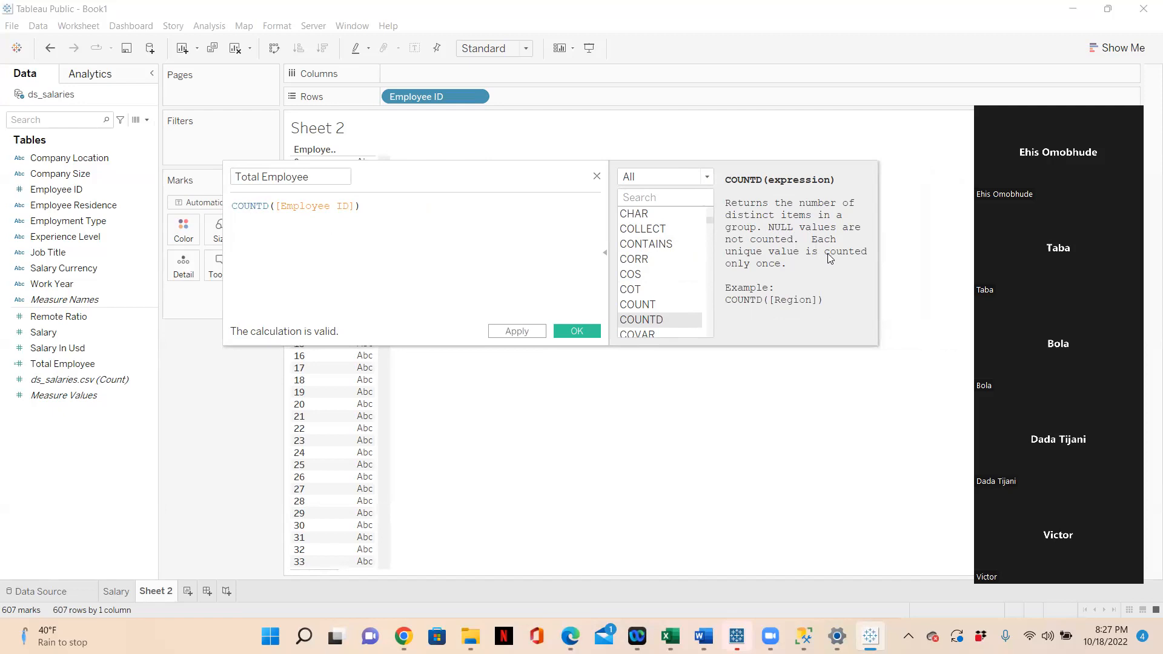
{"action": "left_click_drag", "start_coordinate": [525, 175], "coordinate": [661, 182]}
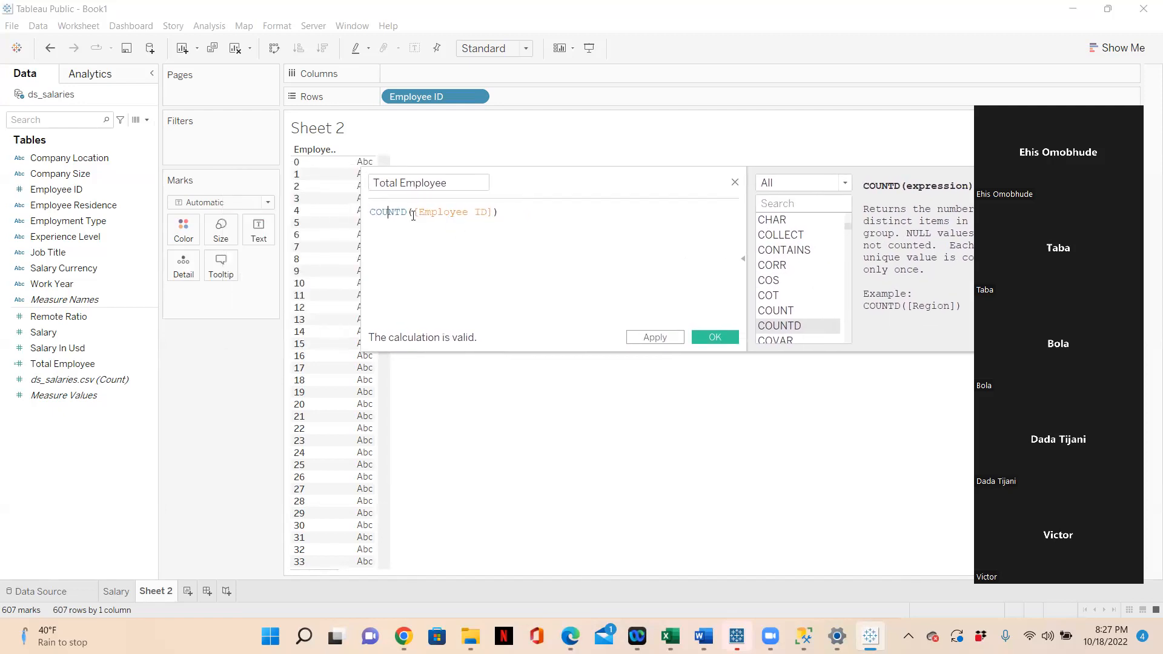
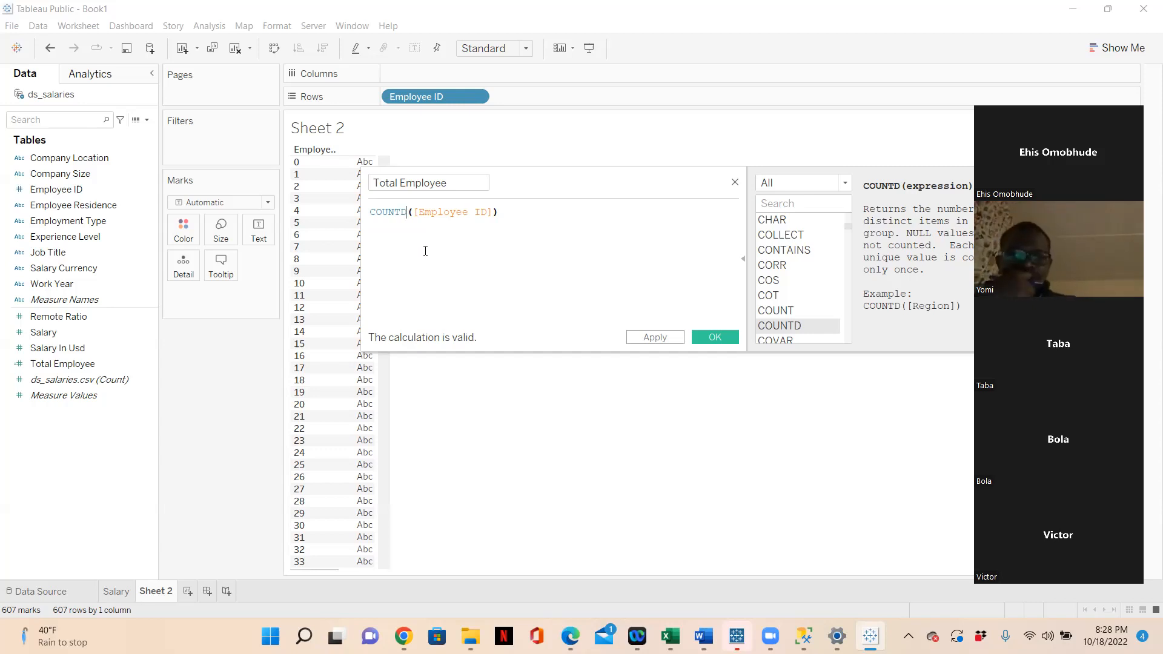
Save Total Employee as COUNTD([Employee ID]) and replace Employee ID on Rows with Total Employee as text.
{"action": "key", "text": "BackSpace"}
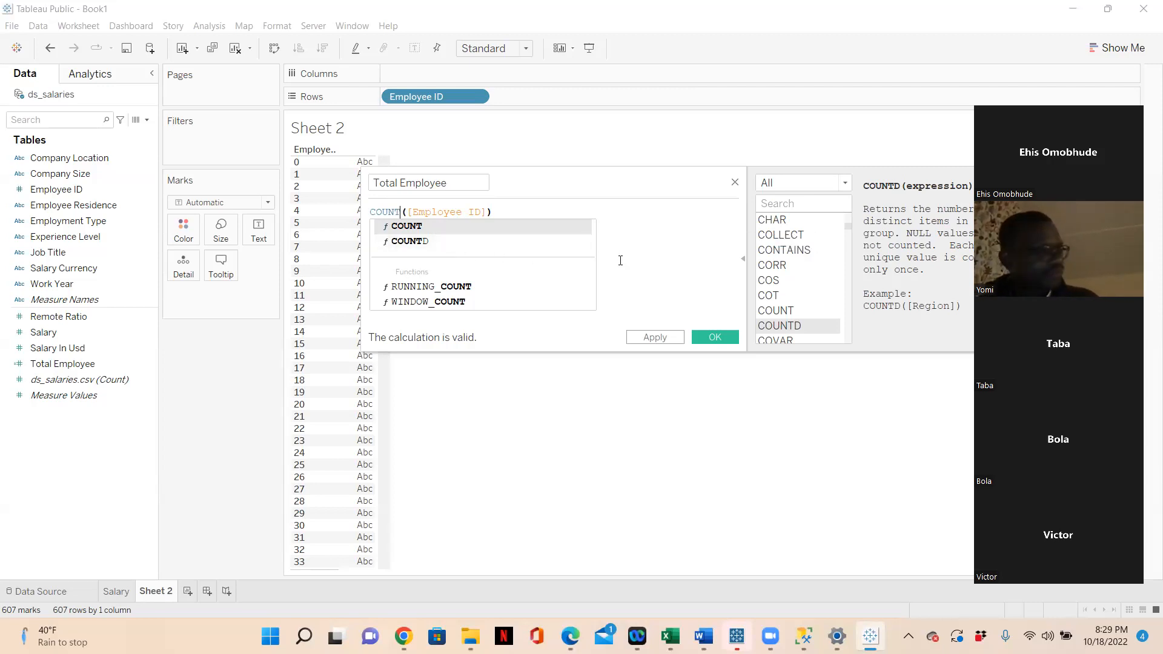
{"action": "left_click", "coordinate": [617, 245]}
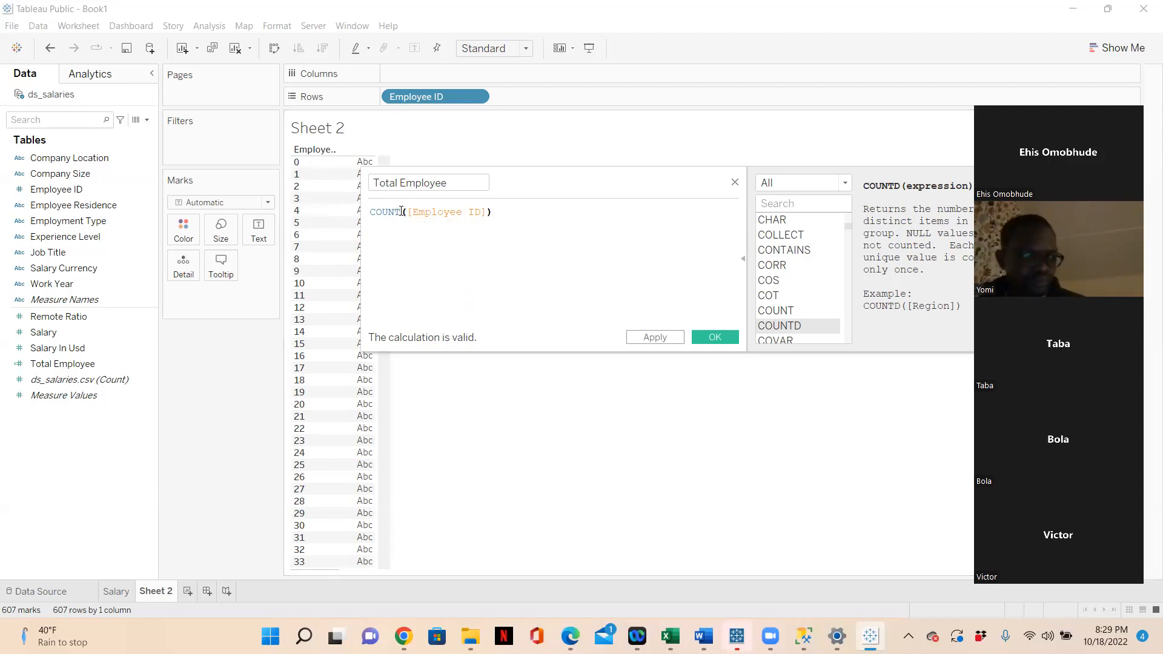
{"action": "type", "text": "D"}
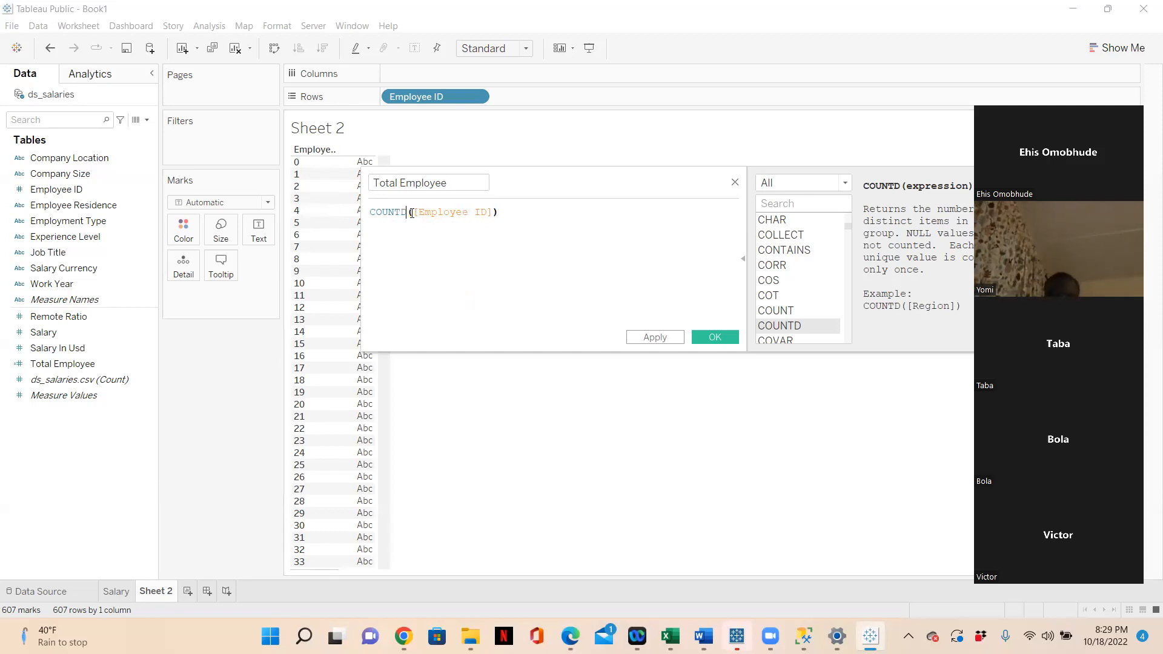
{"action": "left_click", "coordinate": [653, 337]}
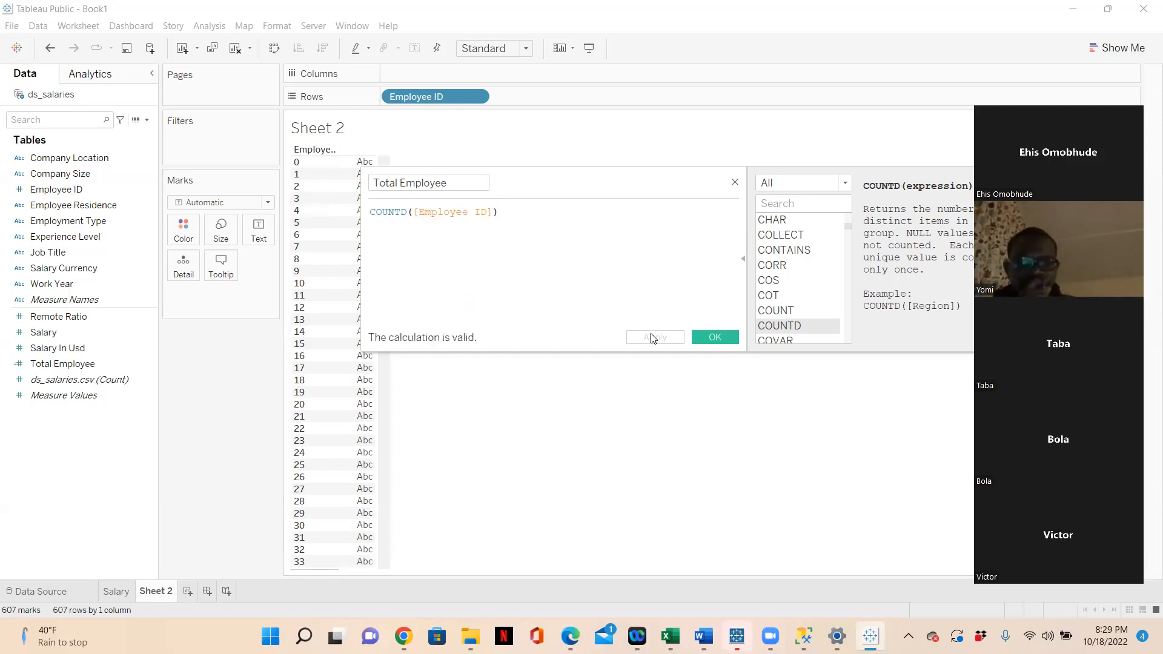
{"action": "left_click", "coordinate": [703, 338]}
{"action": "left_click_drag", "start_coordinate": [418, 94], "coordinate": [249, 349]}
{"action": "left_click_drag", "start_coordinate": [61, 363], "coordinate": [254, 240]}
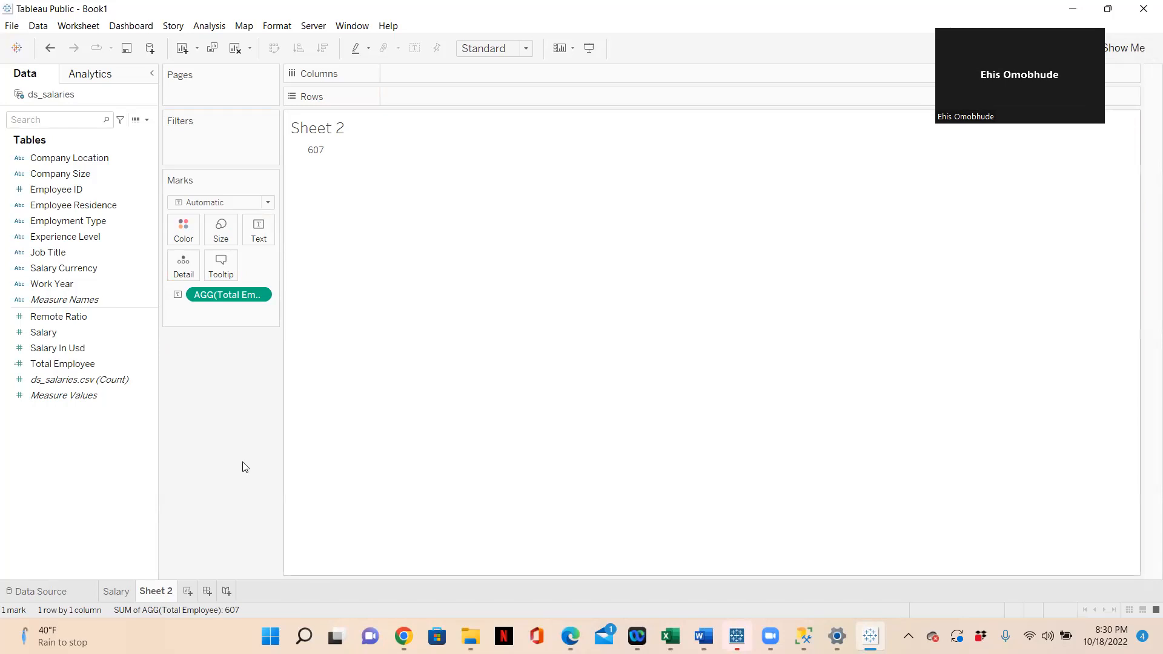
Rename the Sheet 2 tab to Employee.
{"action": "double_click", "coordinate": [155, 593]}
{"action": "type", "text": "Employee"}
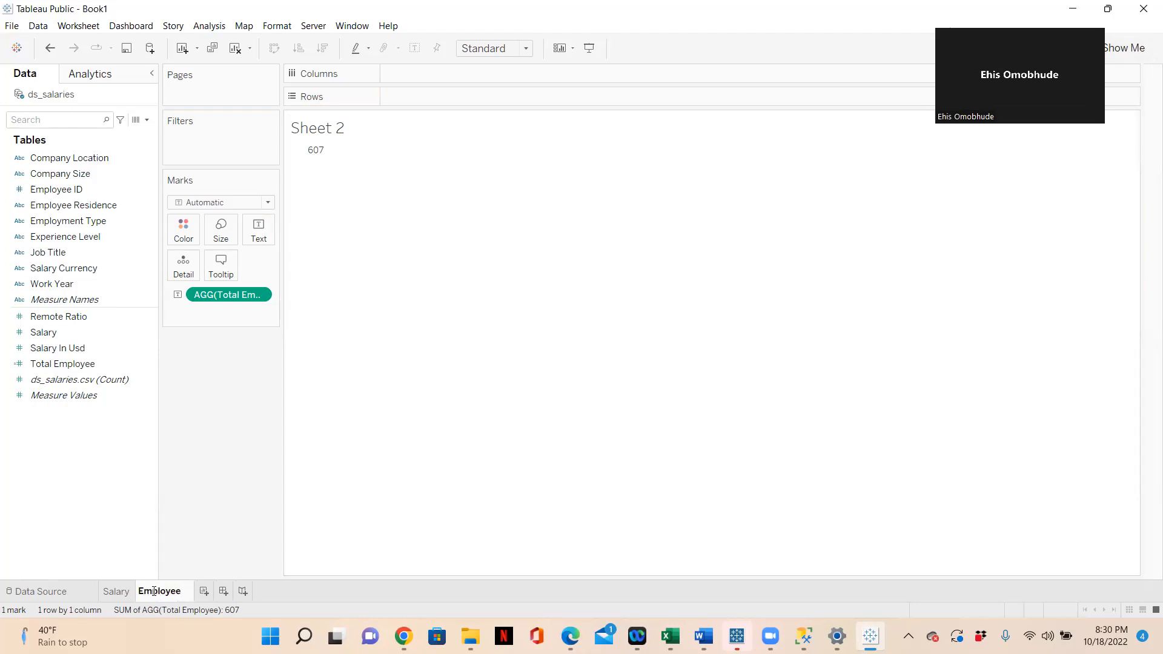
{"action": "key", "text": "Return"}
Format the 607 label as Arial, bold, dark grey, size 20, left-aligned.
{"action": "left_click", "coordinate": [264, 232]}
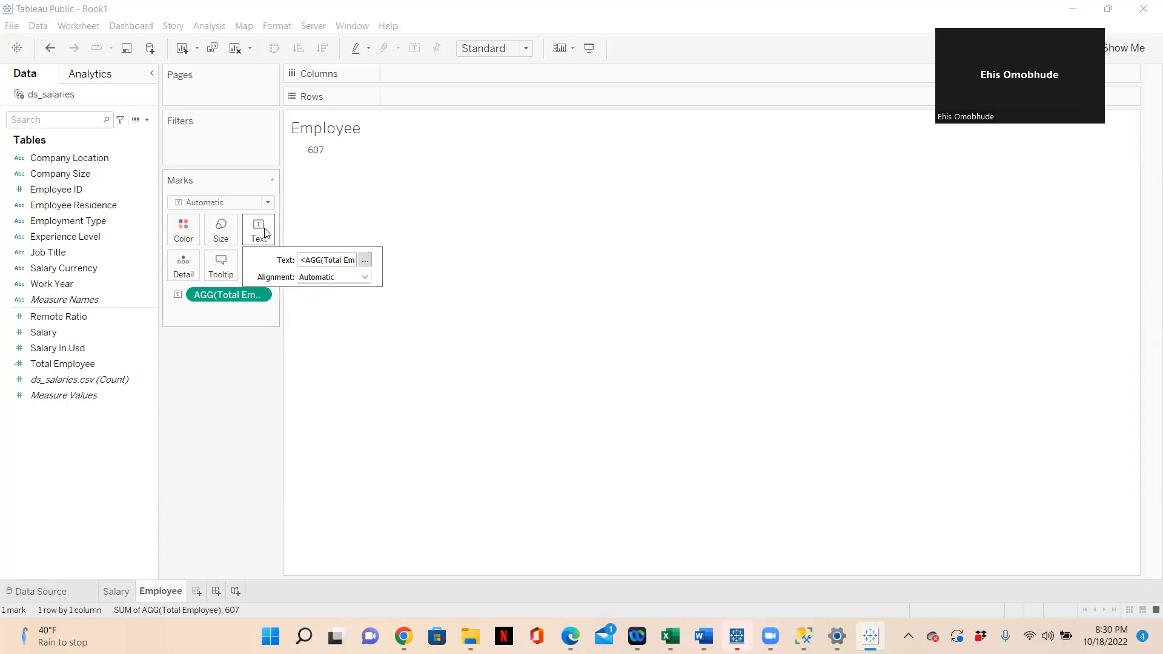
{"action": "left_click", "coordinate": [365, 260]}
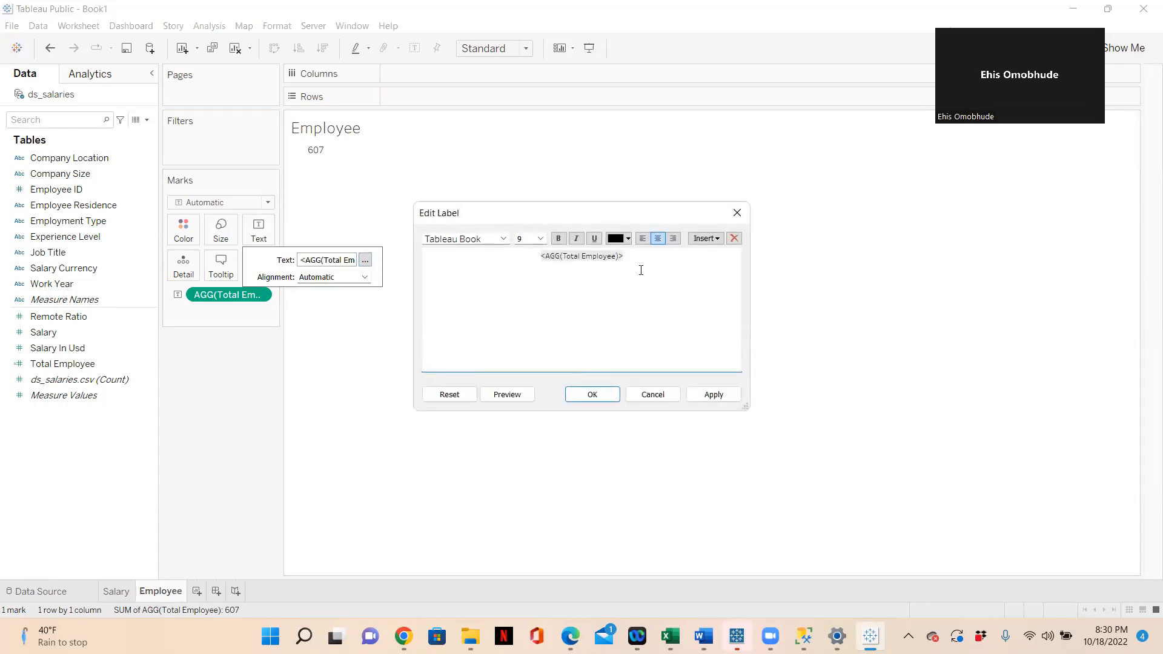
{"action": "left_click_drag", "start_coordinate": [641, 270], "coordinate": [465, 252]}
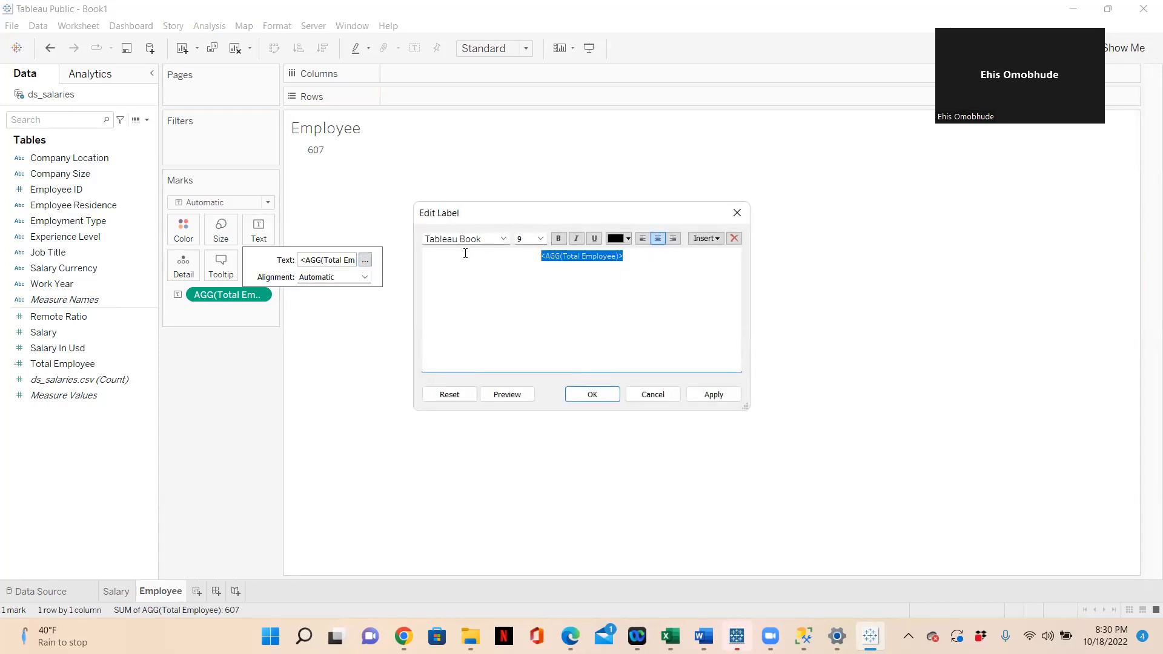
{"action": "left_click", "coordinate": [503, 239]}
{"action": "scroll", "coordinate": [549, 543], "scroll_direction": "up", "scroll_amount": 4}
{"action": "scroll", "coordinate": [550, 283], "scroll_direction": "up", "scroll_amount": 20}
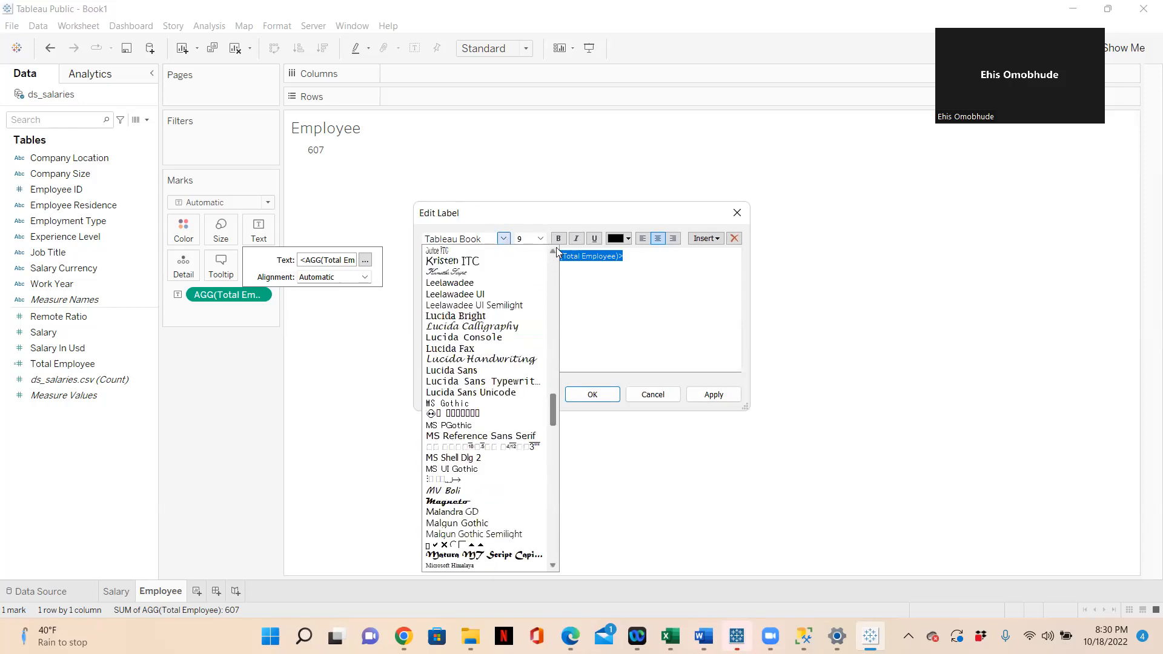
{"action": "left_click", "coordinate": [442, 272]}
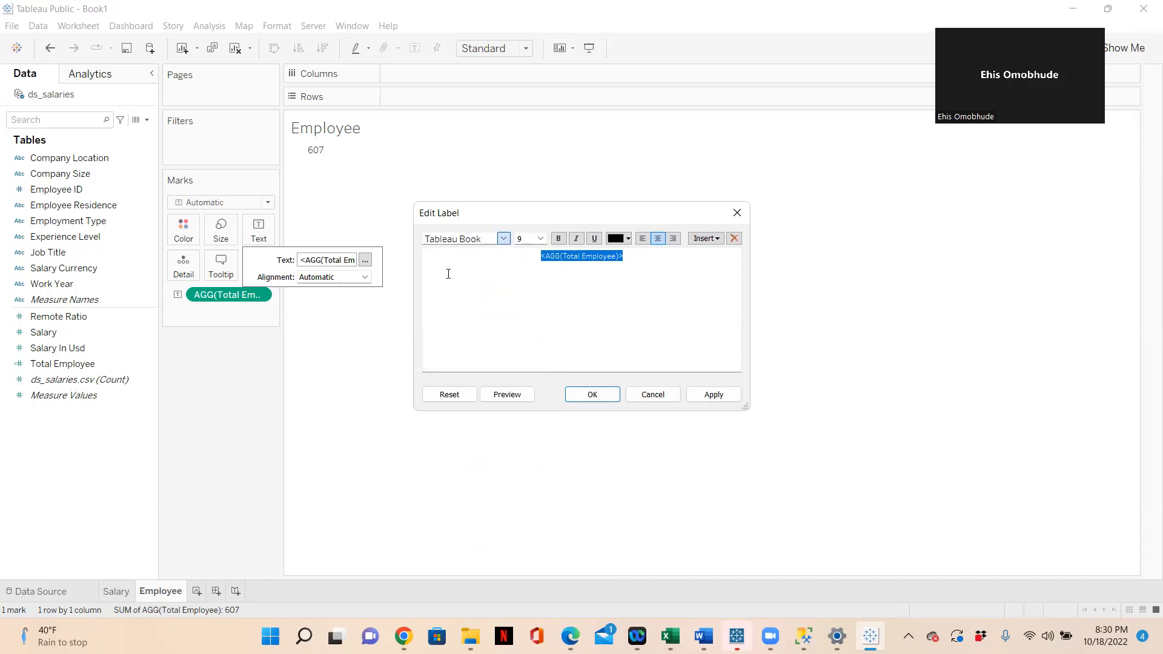
{"action": "left_click", "coordinate": [559, 239]}
{"action": "left_click", "coordinate": [629, 240]}
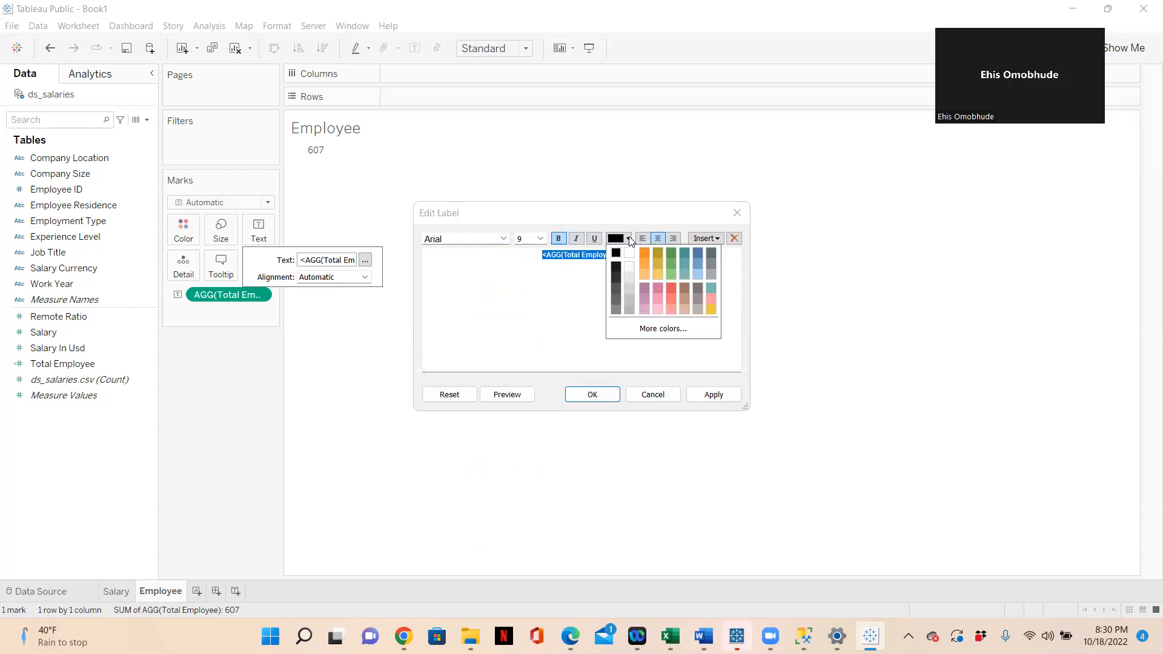
{"action": "left_click", "coordinate": [617, 285]}
{"action": "left_click", "coordinate": [540, 239]}
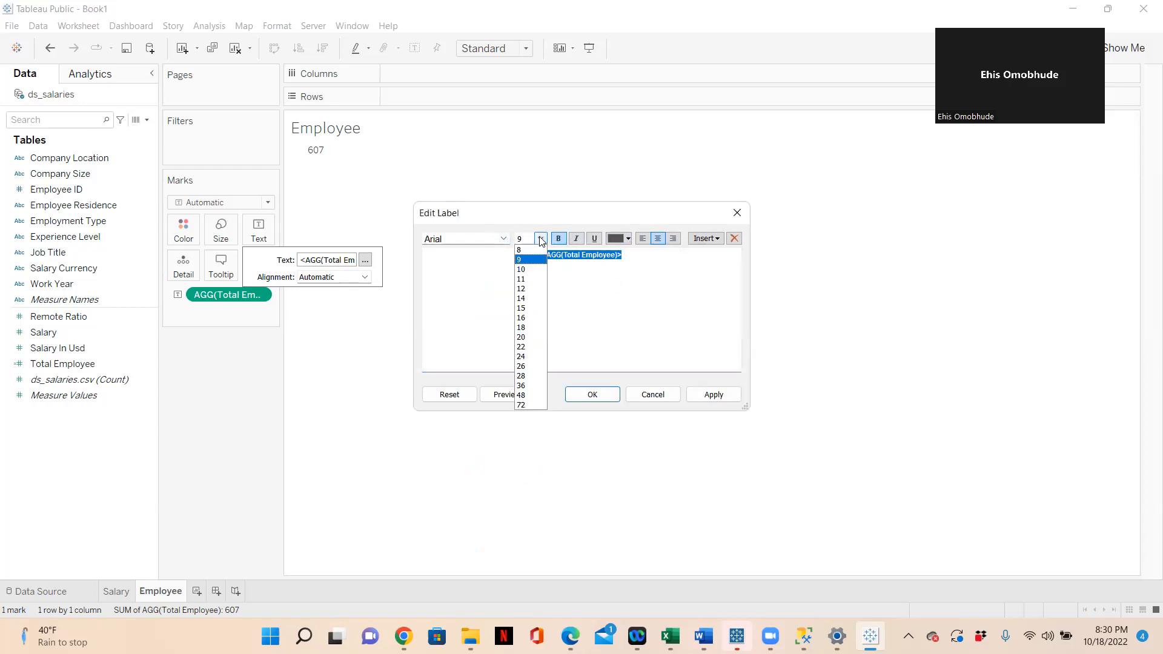
{"action": "left_click", "coordinate": [531, 337]}
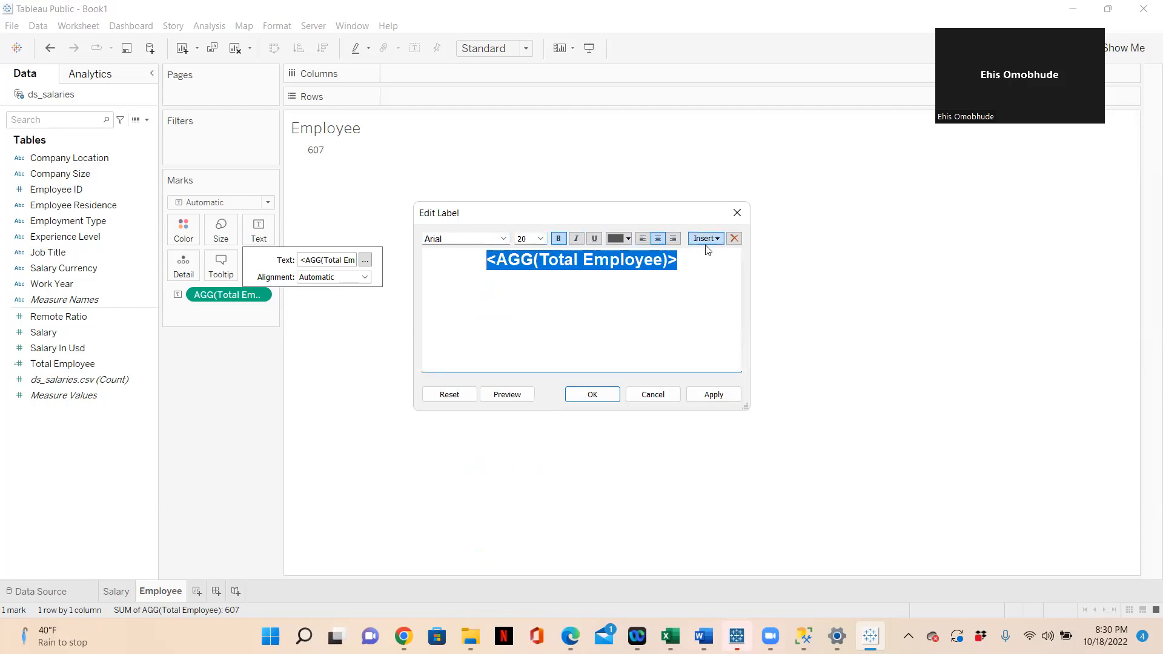
{"action": "left_click", "coordinate": [642, 239]}
Add a TOTAL EMPLOYEE caption line at size 10 under the value and confirm the label.
{"action": "left_click", "coordinate": [642, 267]}
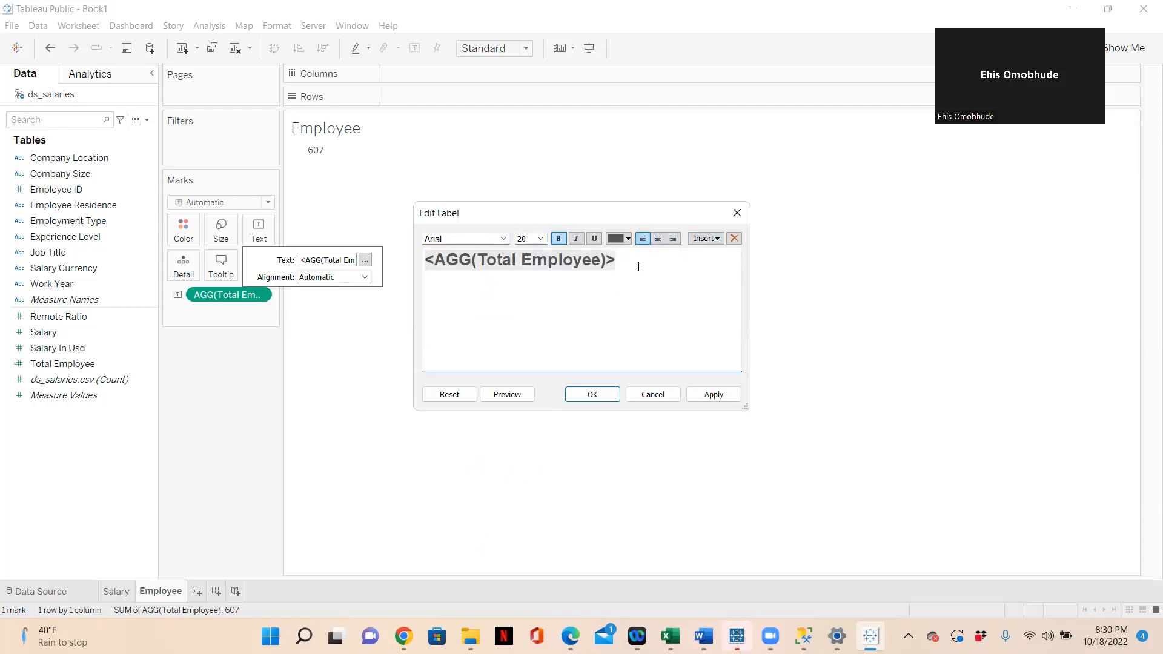
{"action": "type", "text": "TOTAL EMPLOYEE"}
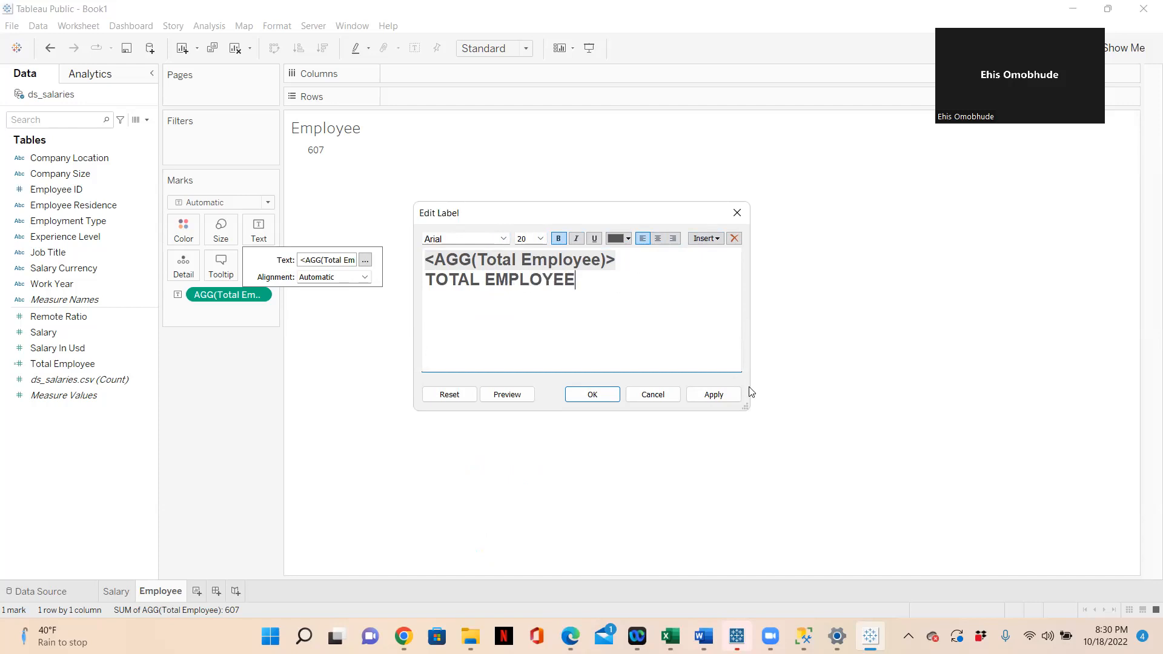
{"action": "left_click_drag", "start_coordinate": [575, 280], "coordinate": [428, 279]}
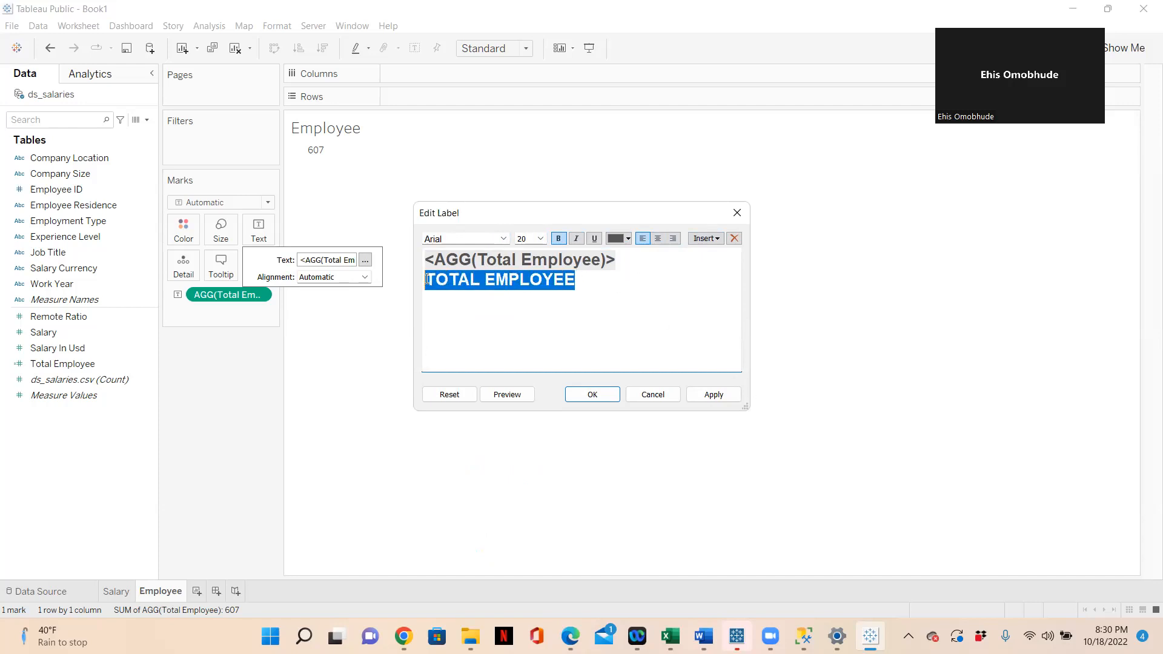
{"action": "left_click", "coordinate": [541, 239]}
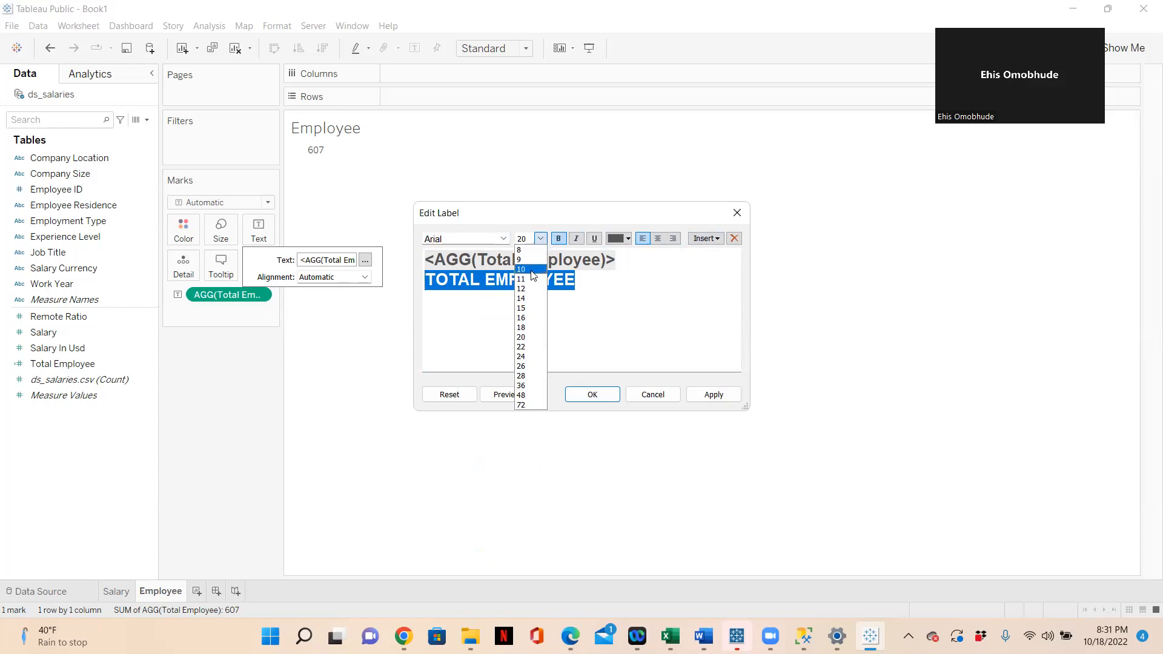
{"action": "left_click", "coordinate": [533, 269]}
{"action": "left_click", "coordinate": [563, 329]}
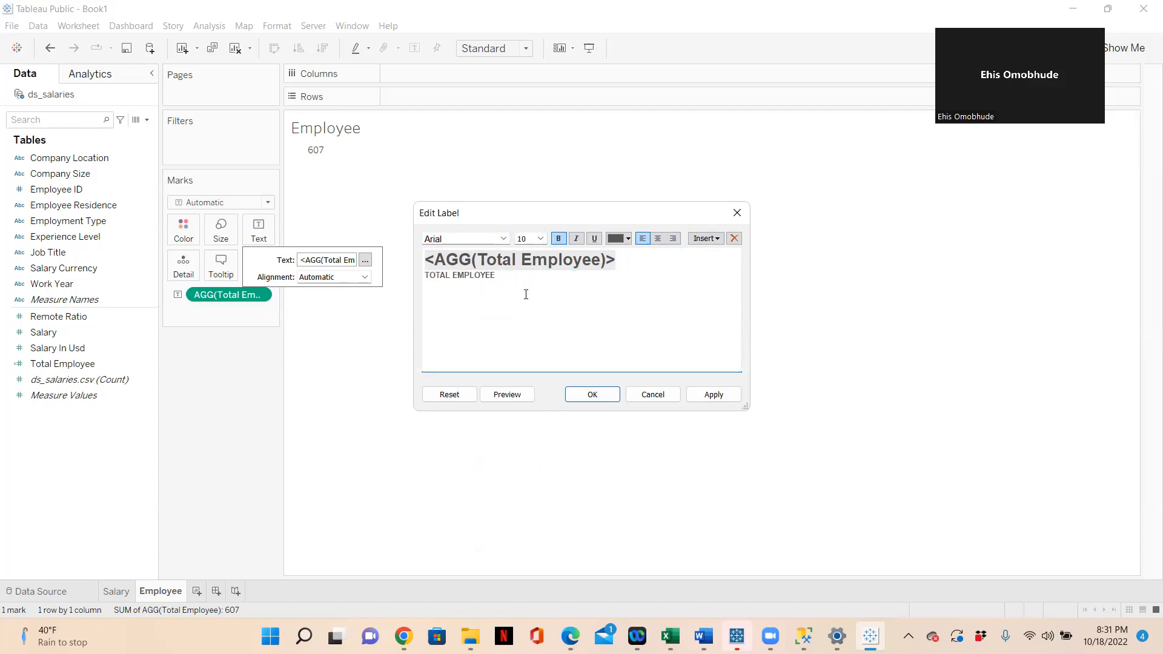
{"action": "left_click", "coordinate": [592, 395]}
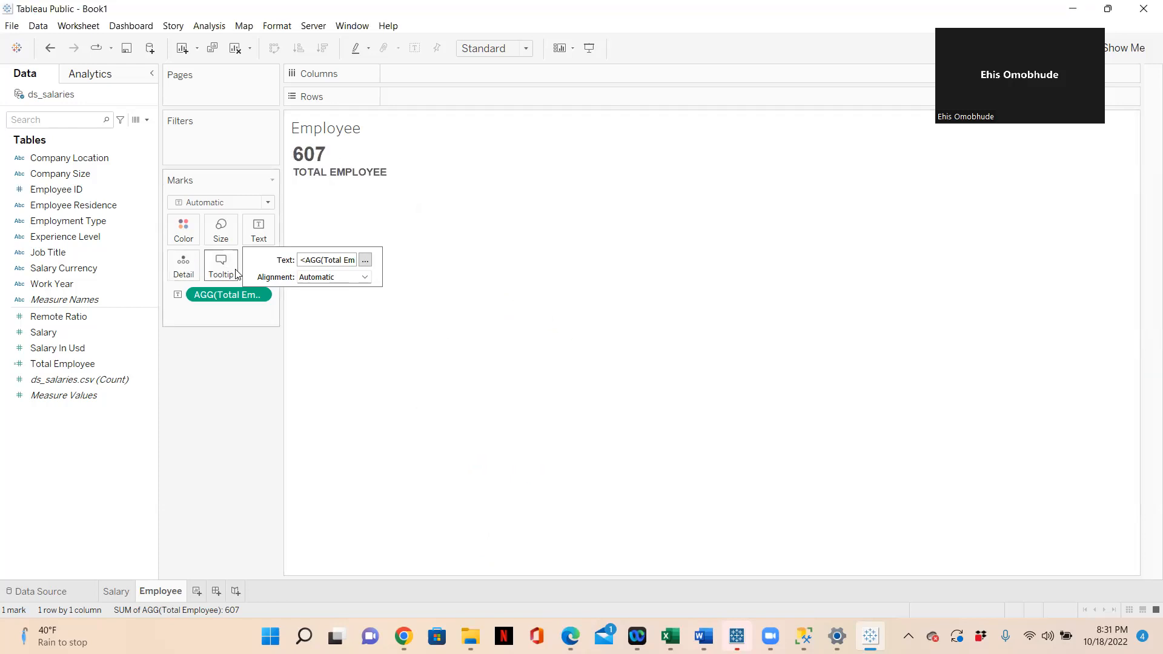
Turn off Include command buttons in the tooltip.
{"action": "left_click", "coordinate": [220, 261]}
{"action": "left_click", "coordinate": [426, 381]}
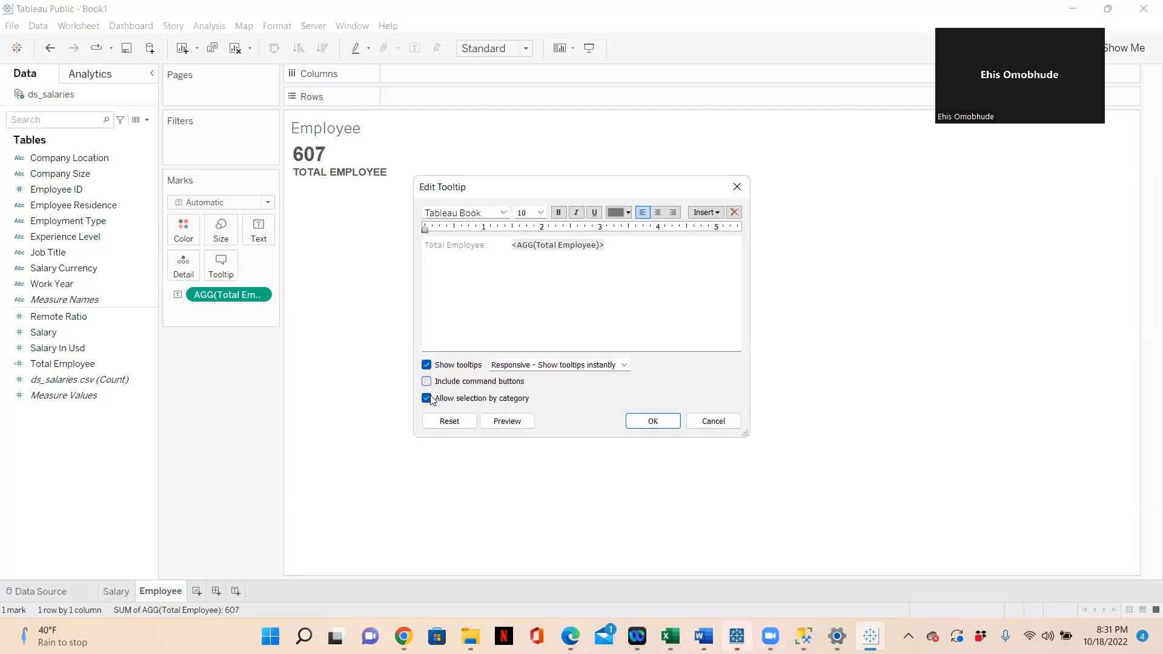
{"action": "left_click", "coordinate": [653, 421]}
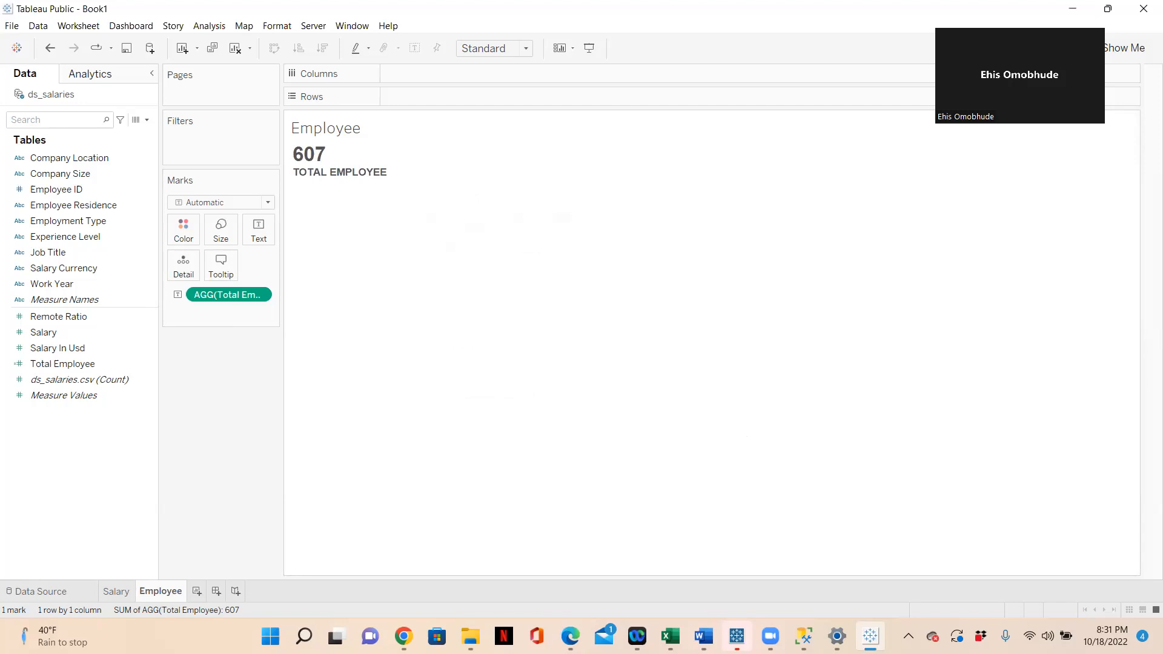
{"action": "mouse_move", "coordinate": [704, 636]}
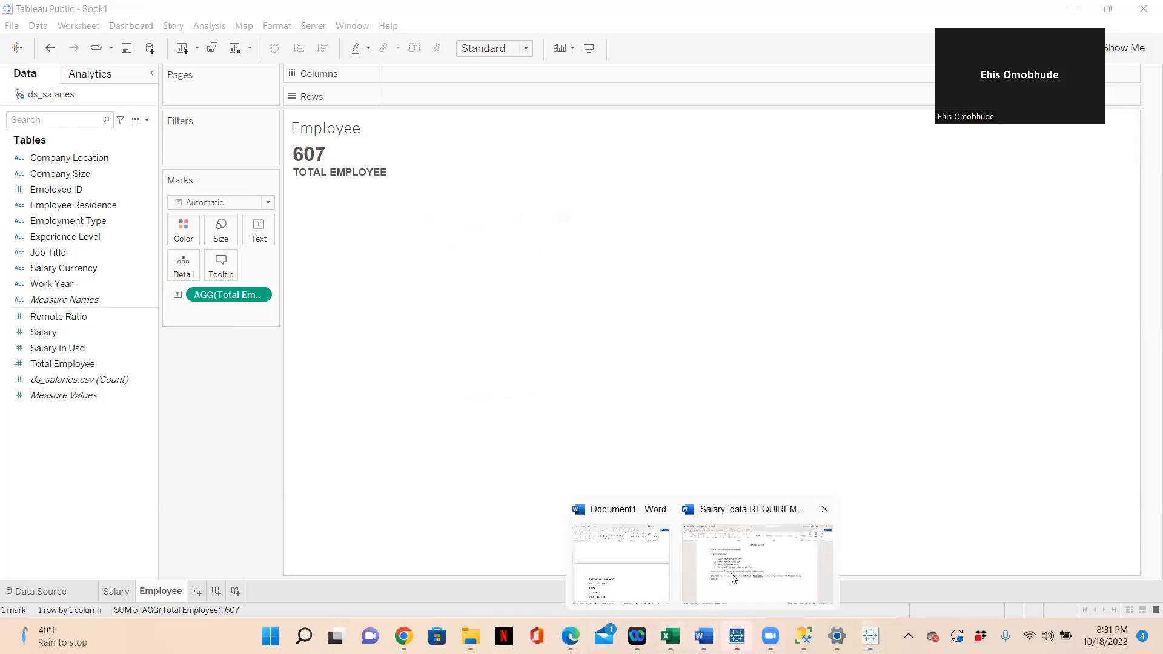
{"action": "left_click", "coordinate": [746, 572]}
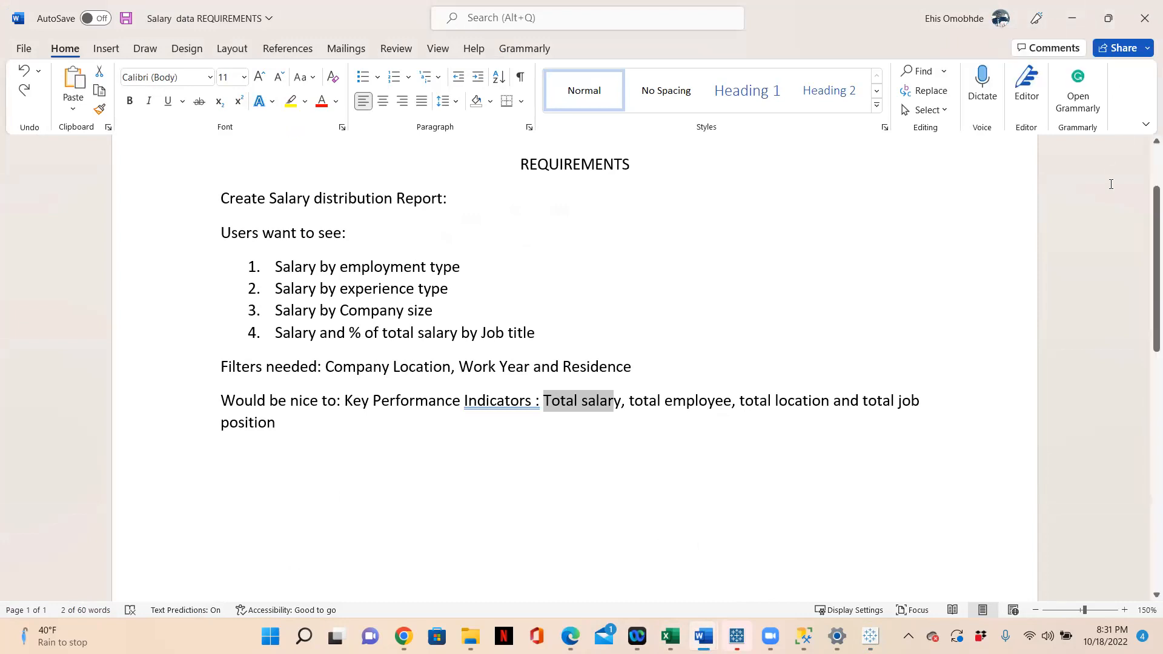
{"action": "left_click", "coordinate": [1111, 184]}
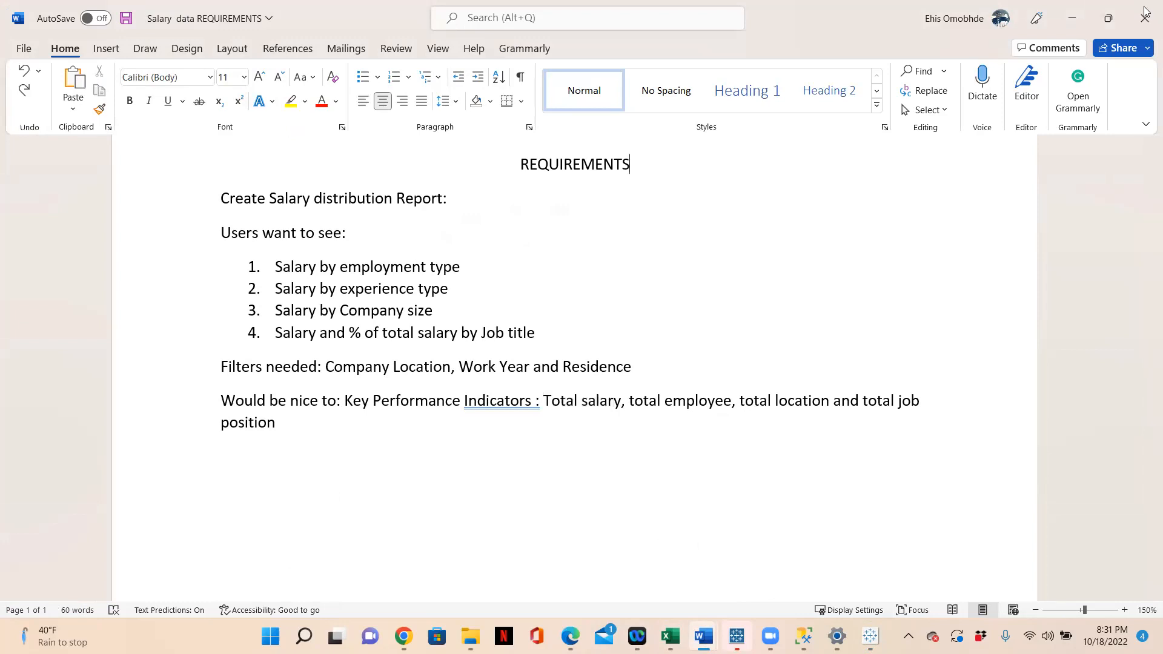
{"action": "left_click", "coordinate": [1076, 16]}
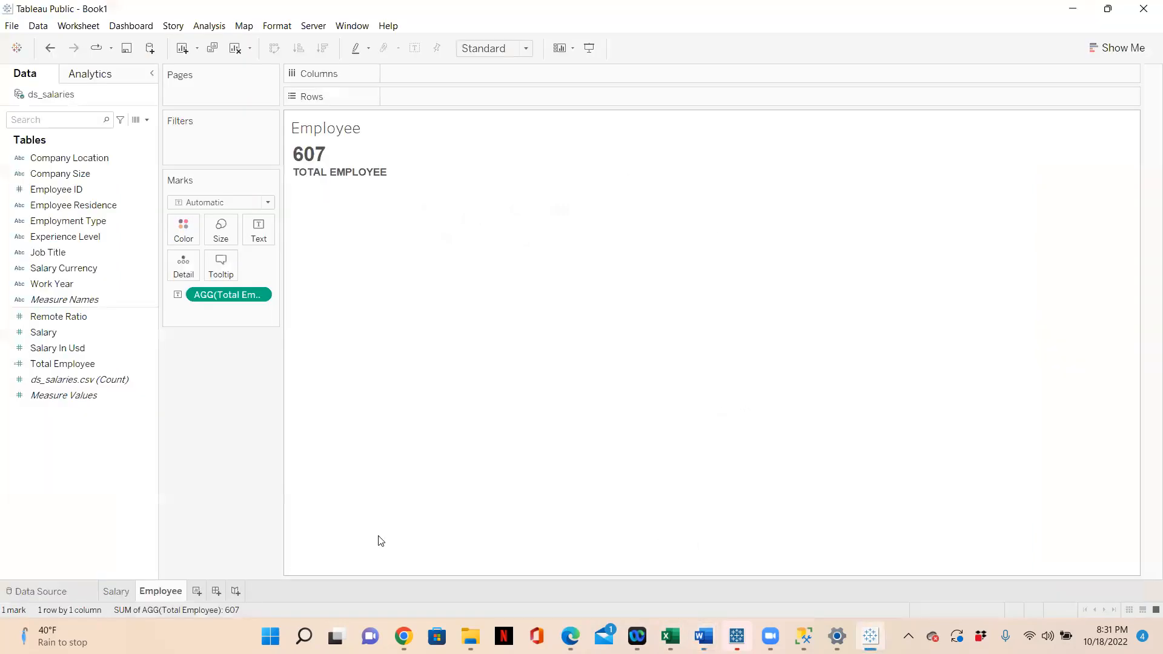
Add a new worksheet listing the 50 Company Location values on Rows.
{"action": "left_click", "coordinate": [197, 595]}
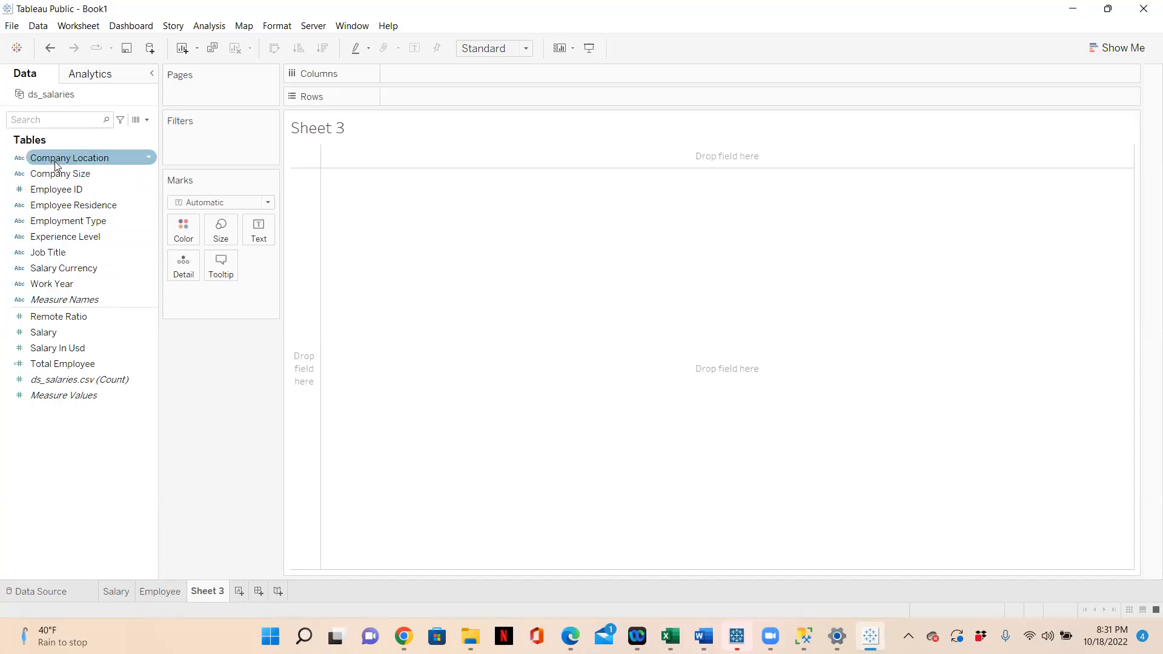
{"action": "left_click_drag", "start_coordinate": [55, 161], "coordinate": [415, 102]}
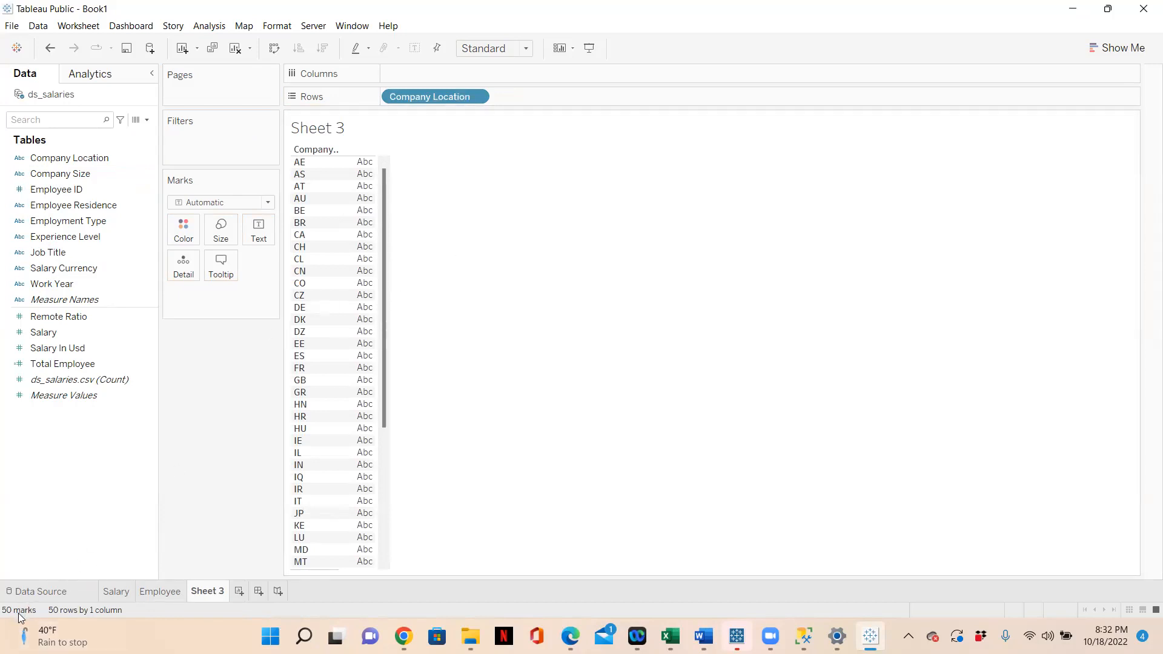
{"action": "left_click_drag", "start_coordinate": [383, 407], "coordinate": [372, 556]}
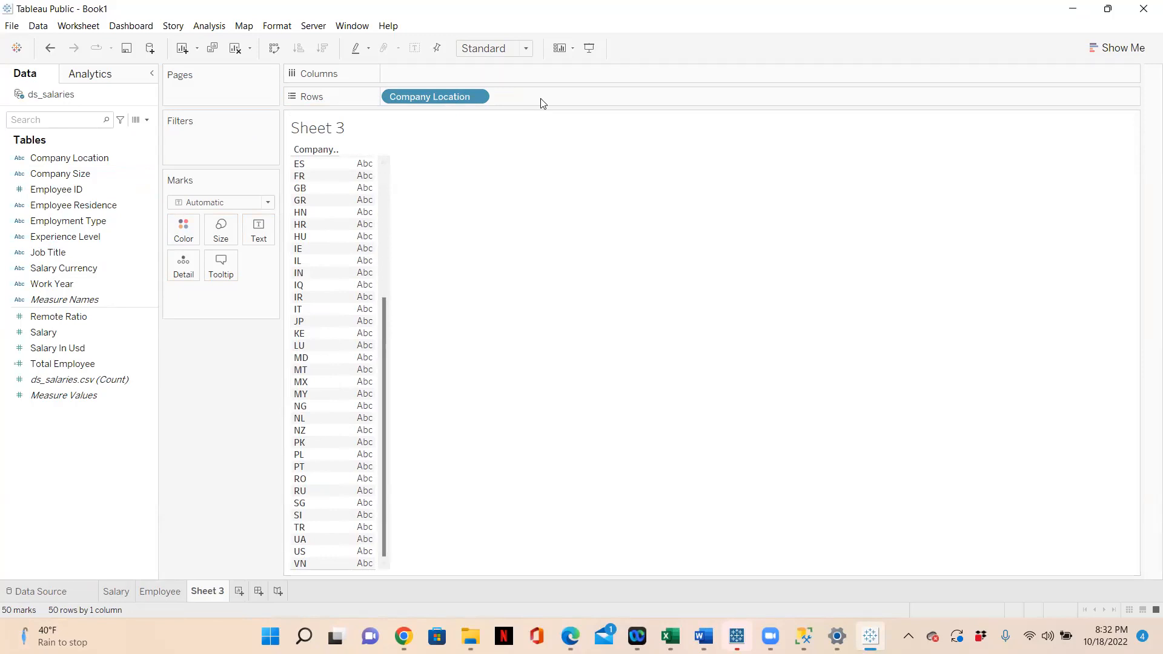
{"action": "left_click", "coordinate": [147, 121]}
{"action": "left_click", "coordinate": [114, 128]}
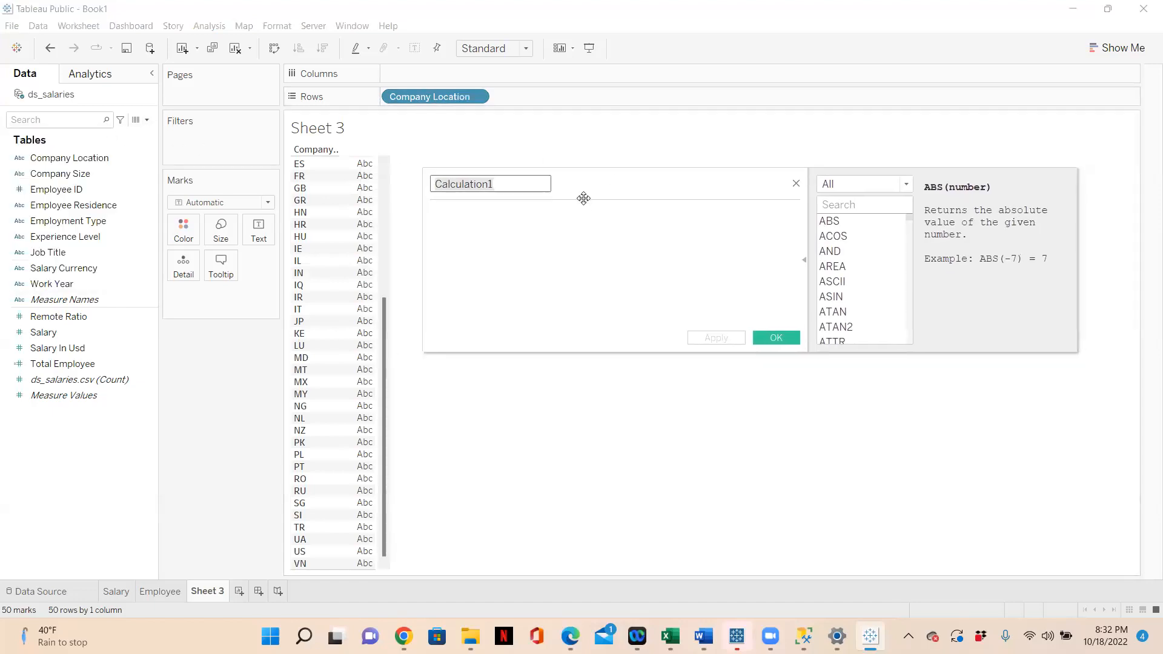
Create a Total Location calculated field defined as COUNTD([Company Location]).
{"action": "type", "text": "t"}
{"action": "key", "text": "BackSpace"}
{"action": "type", "text": "Tota"}
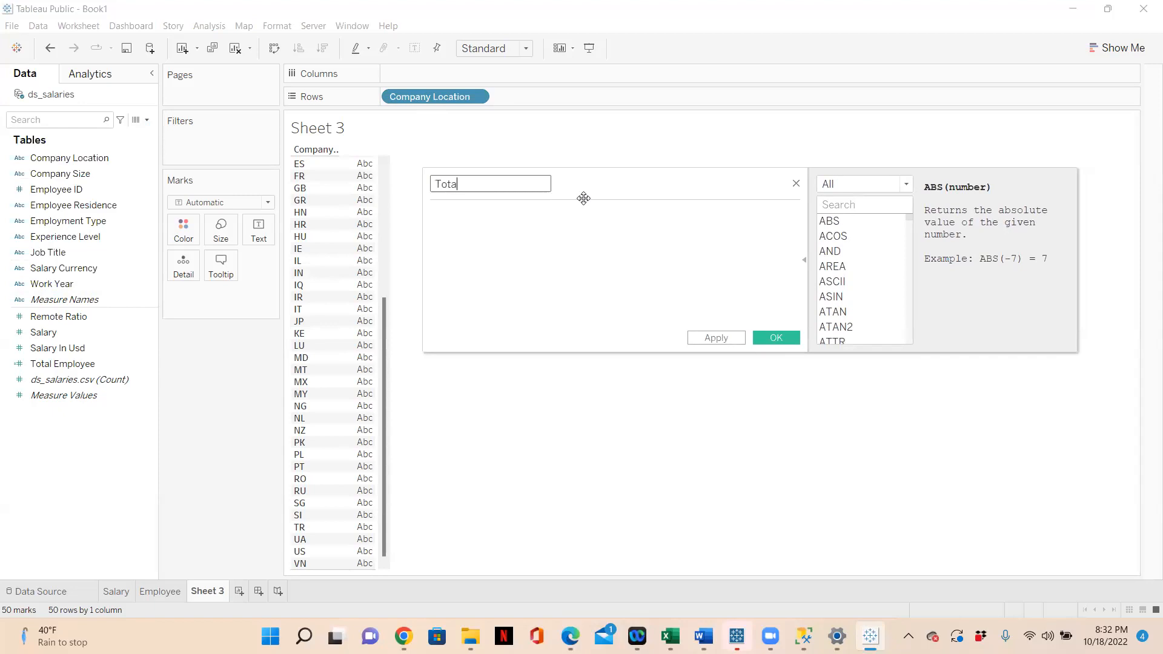
{"action": "type", "text": "l Location"}
{"action": "left_click", "coordinate": [494, 216]}
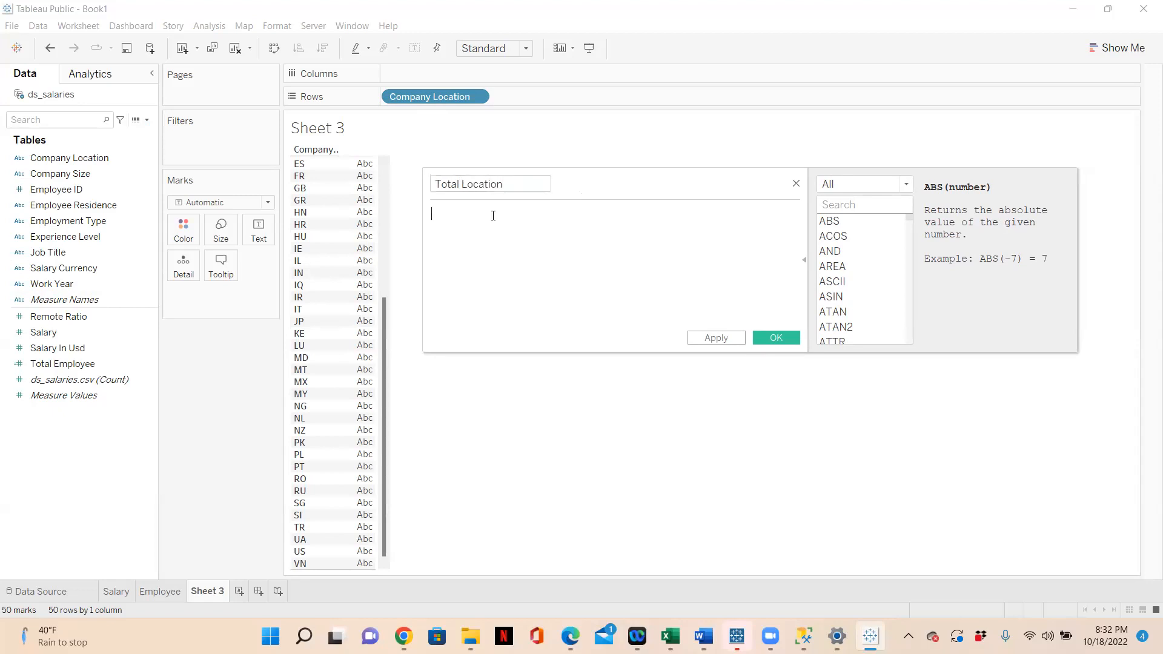
{"action": "type", "text": "Coun"}
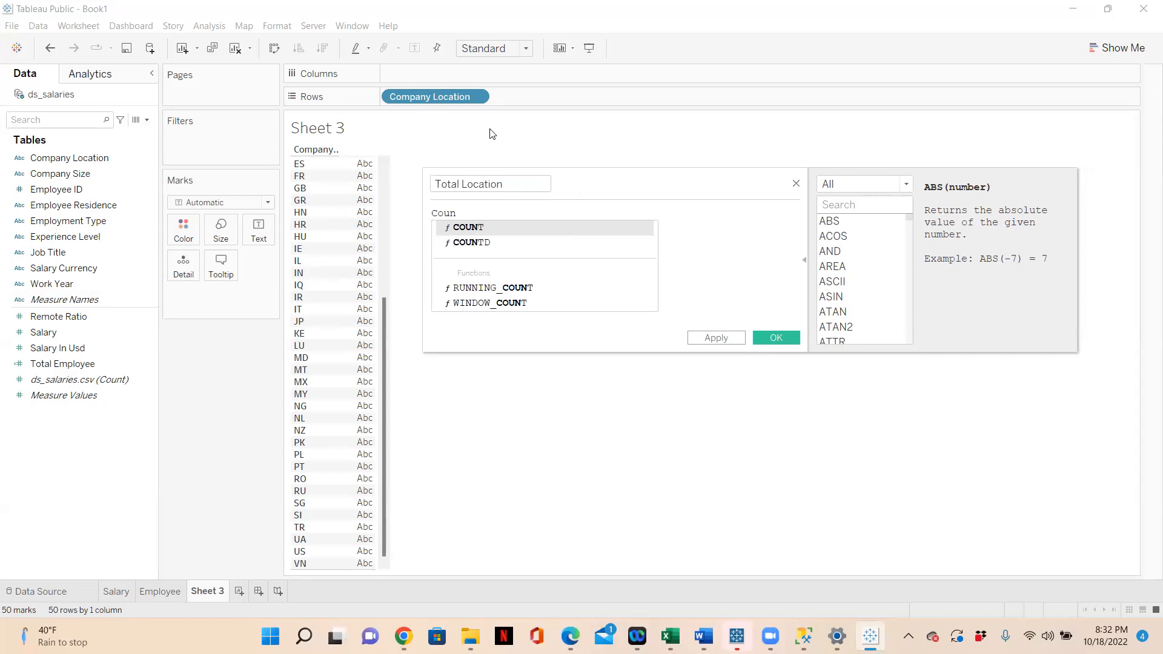
{"action": "key", "text": "Escape"}
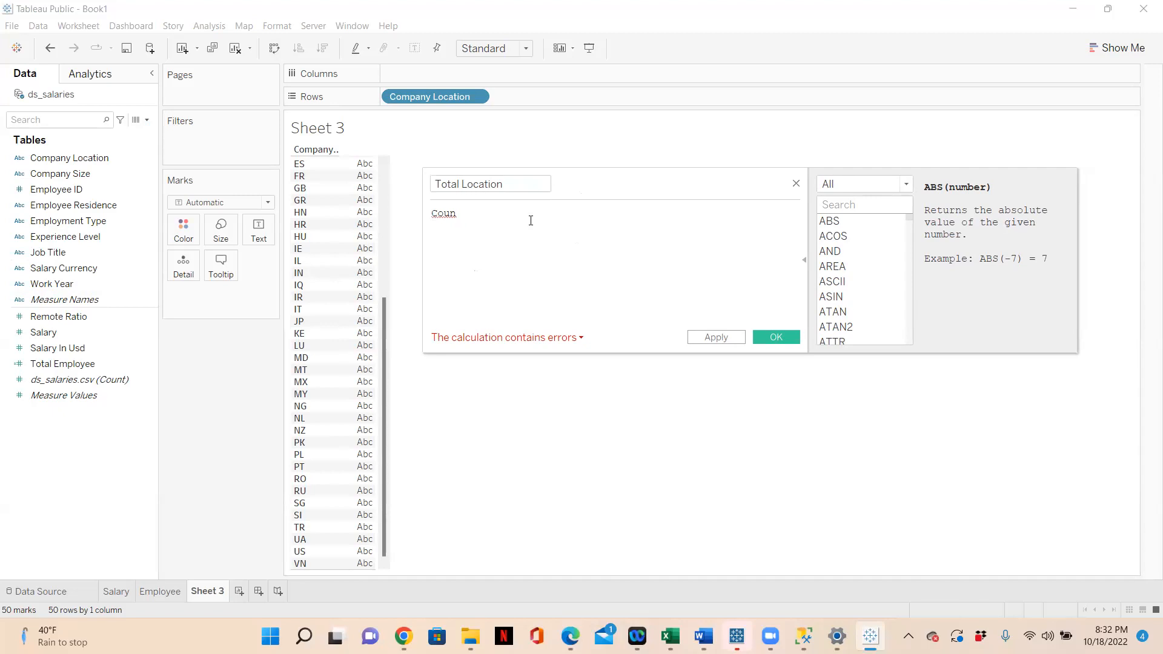
{"action": "type", "text": "t"}
{"action": "left_click", "coordinate": [492, 240]}
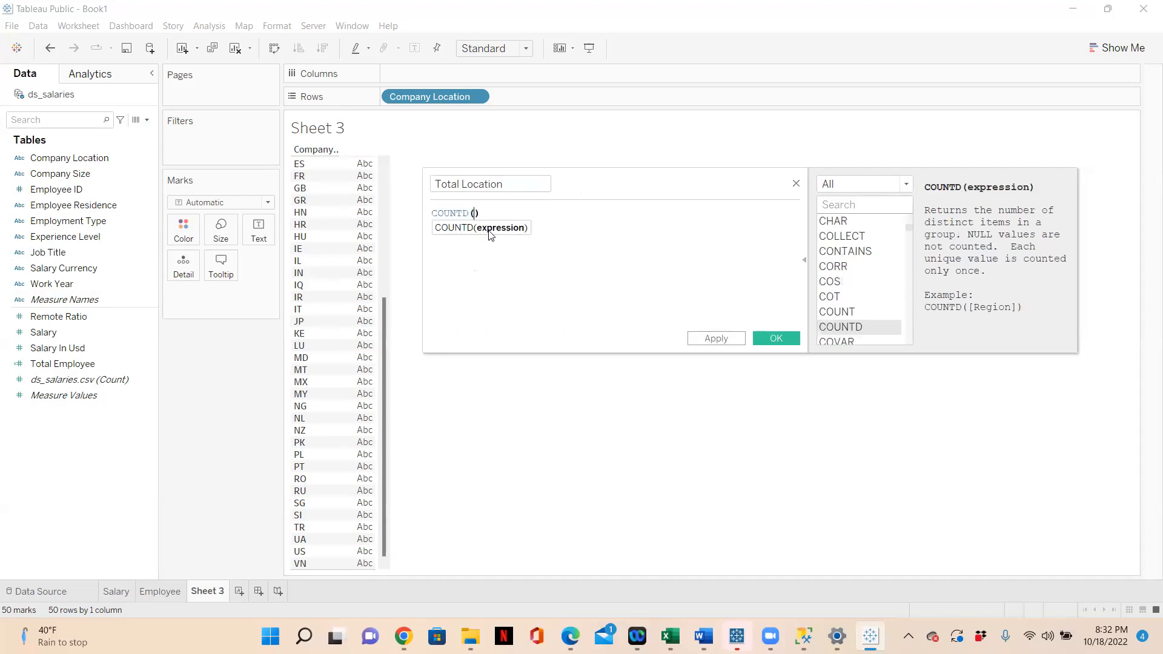
{"action": "left_click_drag", "start_coordinate": [433, 95], "coordinate": [474, 226]}
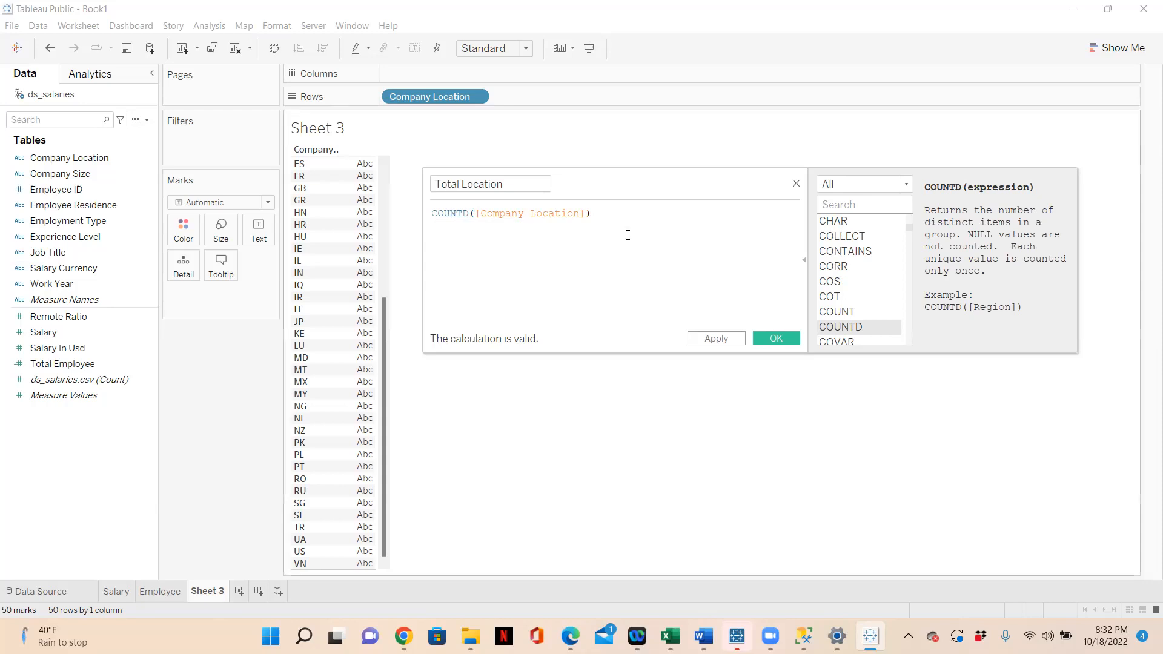
{"action": "left_click", "coordinate": [776, 338]}
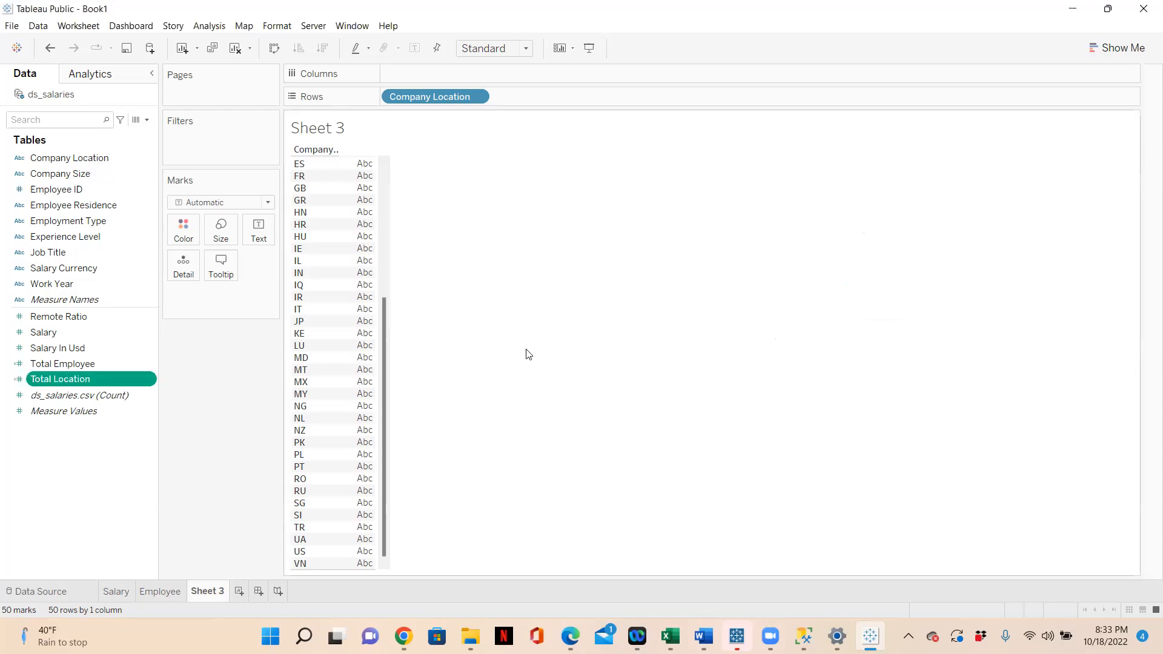
Replace the location rows with Total Location (50) as text and rename Sheet 3 to Location.
{"action": "left_click", "coordinate": [238, 49]}
{"action": "left_click_drag", "start_coordinate": [68, 379], "coordinate": [261, 233]}
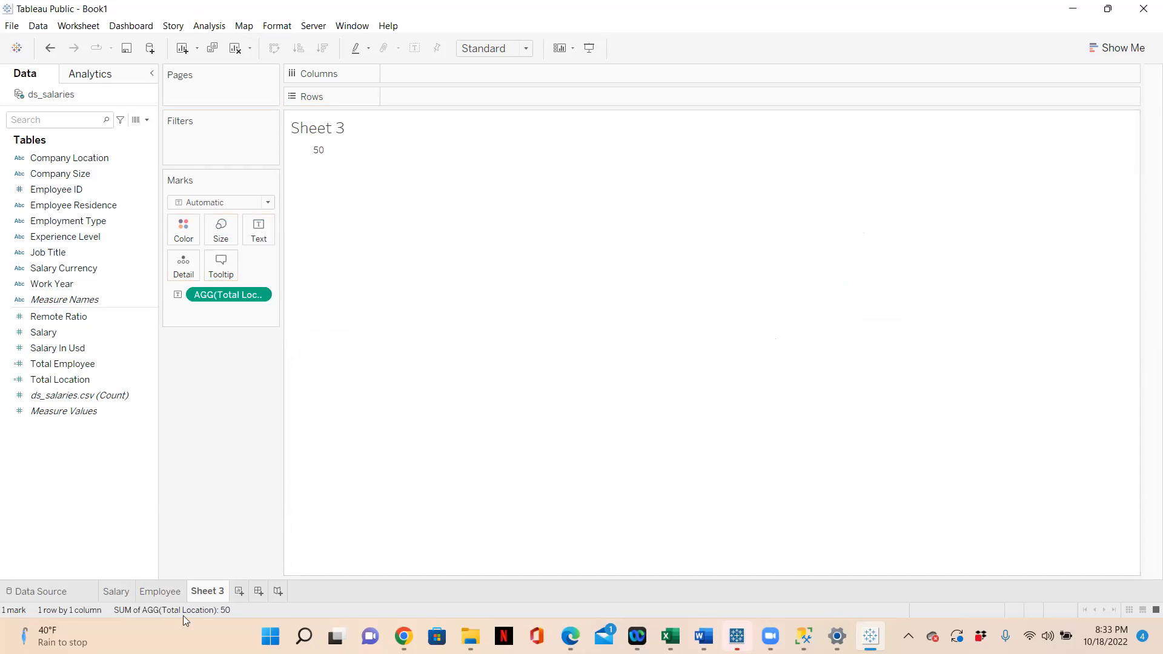
{"action": "double_click", "coordinate": [211, 592]}
{"action": "type", "text": "Location"}
{"action": "key", "text": "Return"}
{"action": "left_click", "coordinate": [261, 236]}
{"action": "left_click", "coordinate": [365, 260]}
Format the 50 label as Arial, size 20, bold, left-aligned.
{"action": "left_click_drag", "start_coordinate": [630, 263], "coordinate": [493, 259]}
{"action": "key", "text": "Right"}
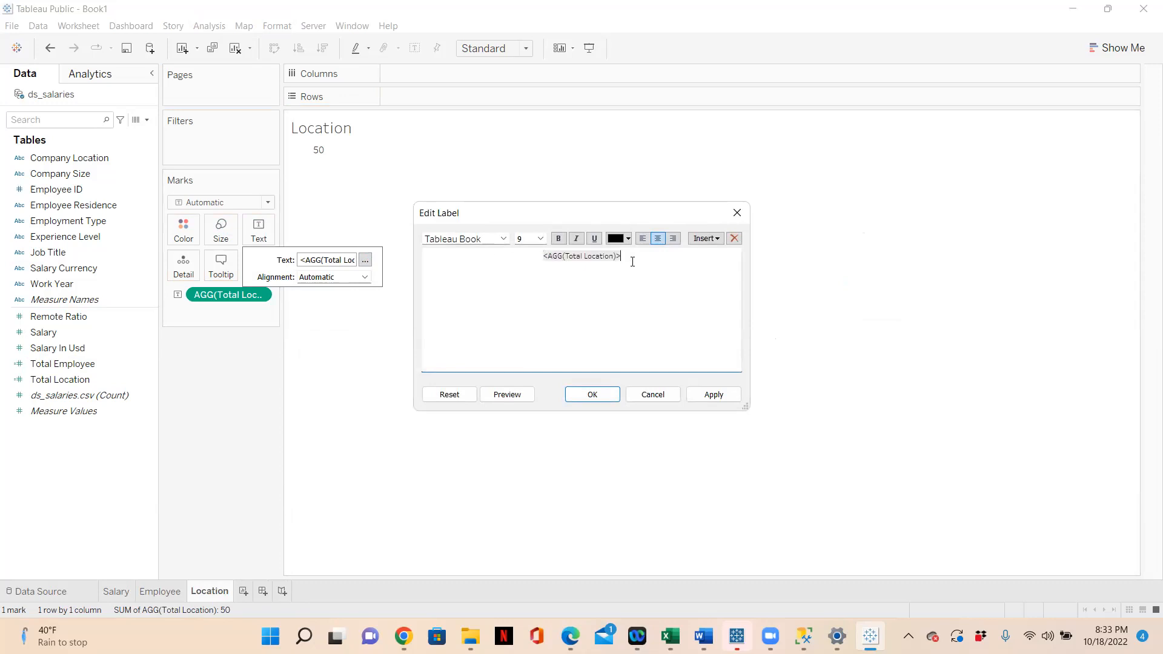
{"action": "left_click_drag", "start_coordinate": [633, 262], "coordinate": [533, 257]}
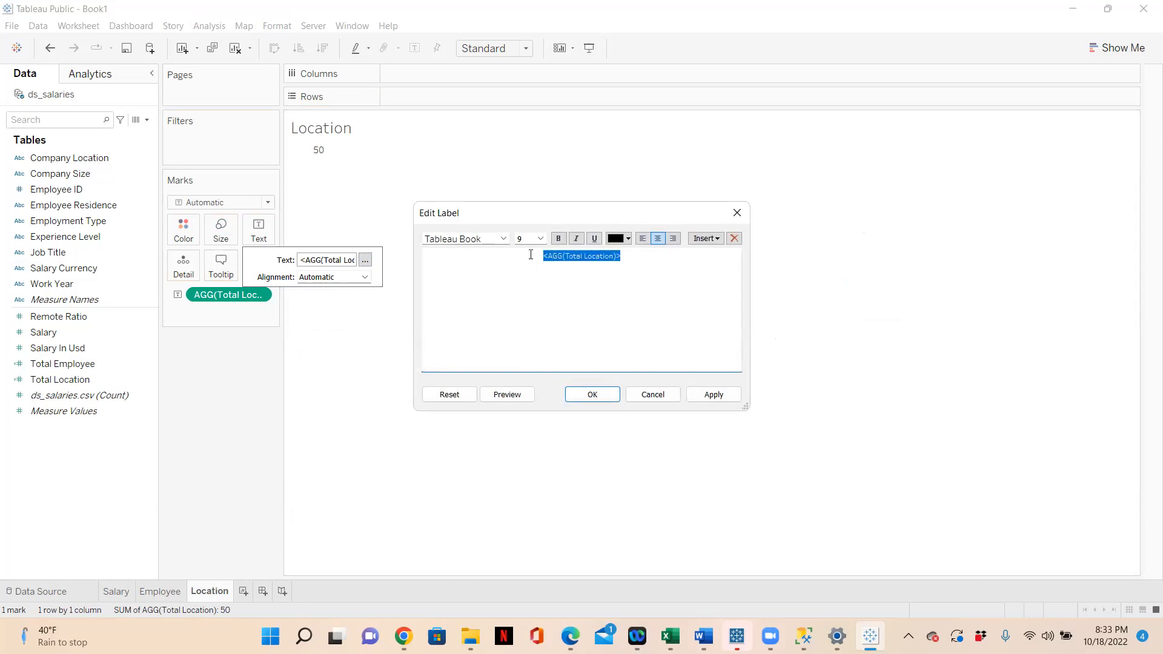
{"action": "left_click", "coordinate": [503, 239]}
{"action": "left_click_drag", "start_coordinate": [553, 537], "coordinate": [553, 252]}
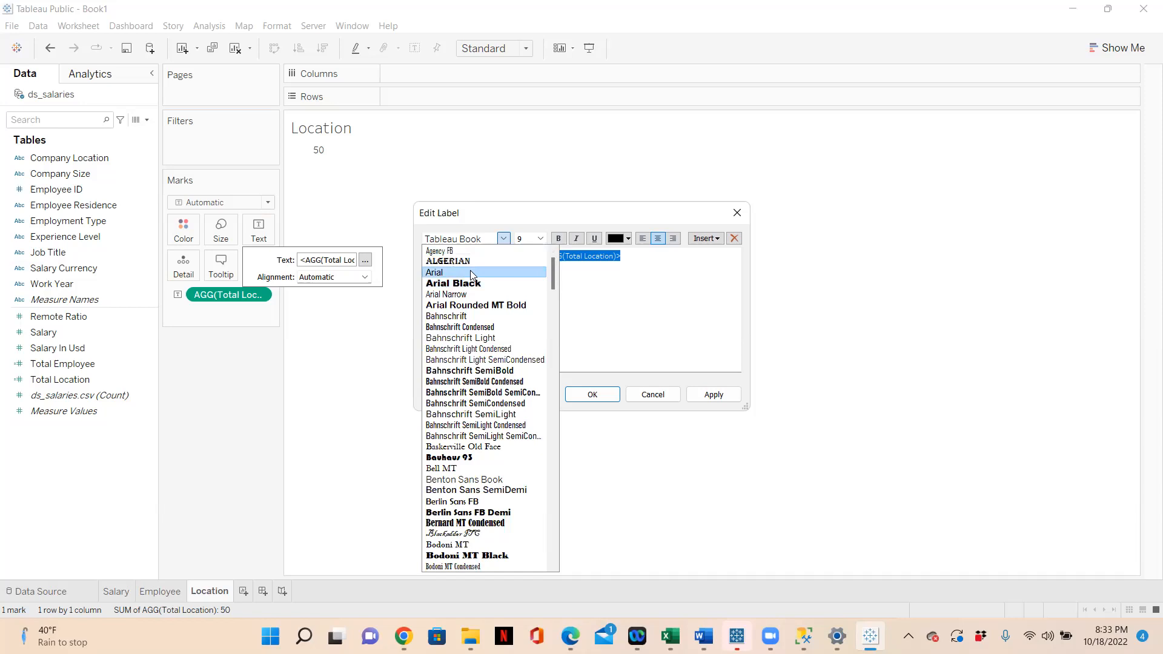
{"action": "left_click", "coordinate": [533, 272]}
{"action": "left_click", "coordinate": [540, 239]}
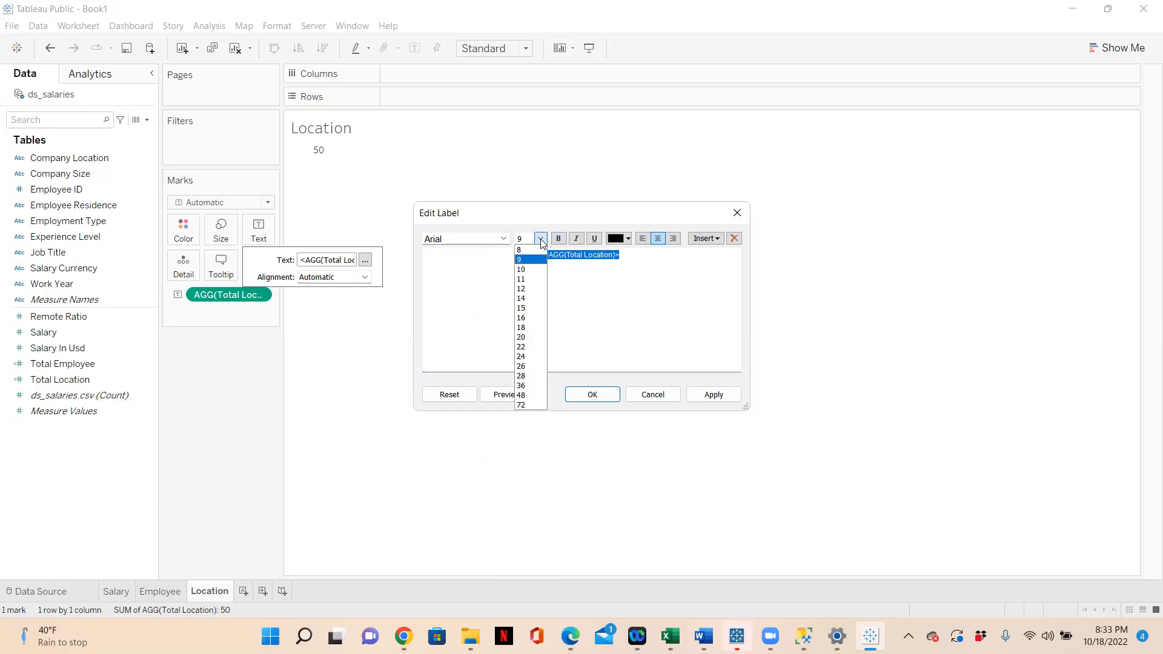
{"action": "left_click", "coordinate": [535, 338]}
{"action": "left_click", "coordinate": [558, 240]}
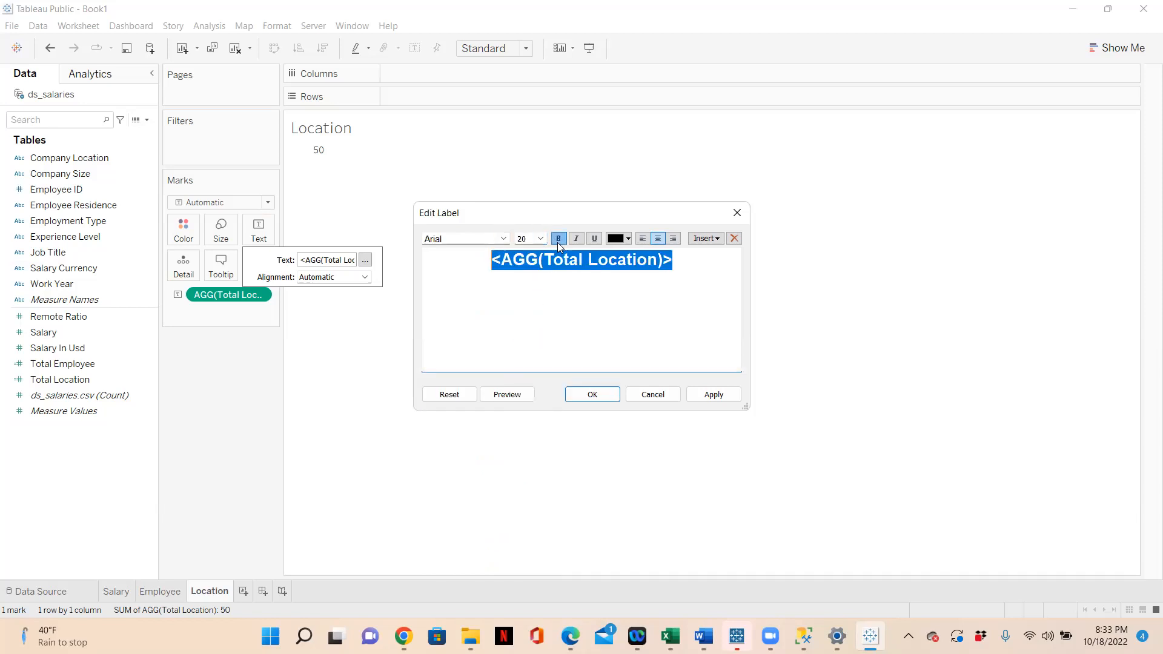
{"action": "left_click", "coordinate": [643, 239]}
Add a LOCATION caption line at size 10, colour the label dark grey, and apply.
{"action": "left_click", "coordinate": [644, 270]}
{"action": "key", "text": "Return"}
{"action": "type", "text": "L"}
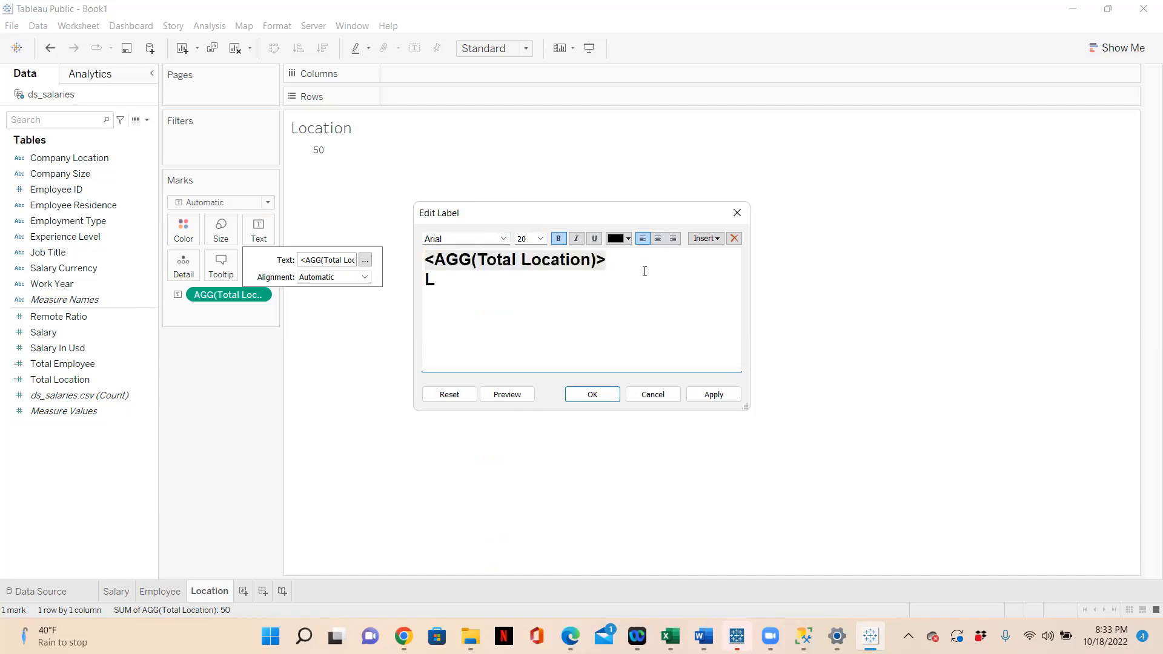
{"action": "type", "text": "OCATION"}
{"action": "left_click_drag", "start_coordinate": [550, 290], "coordinate": [426, 257]}
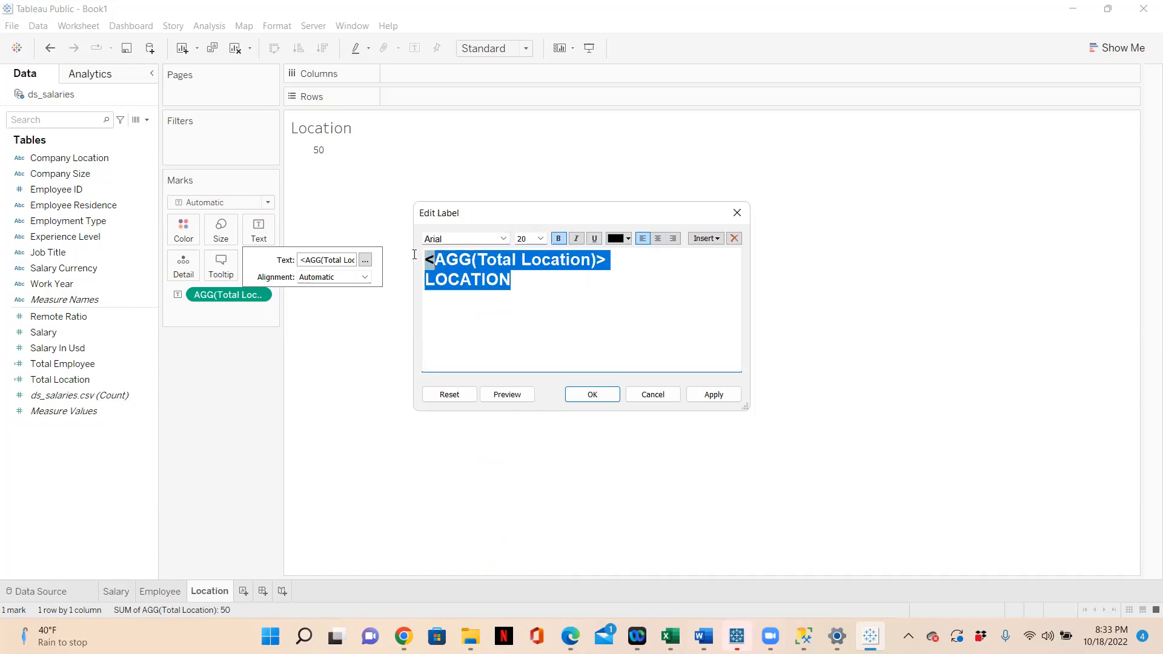
{"action": "left_click", "coordinate": [628, 238]}
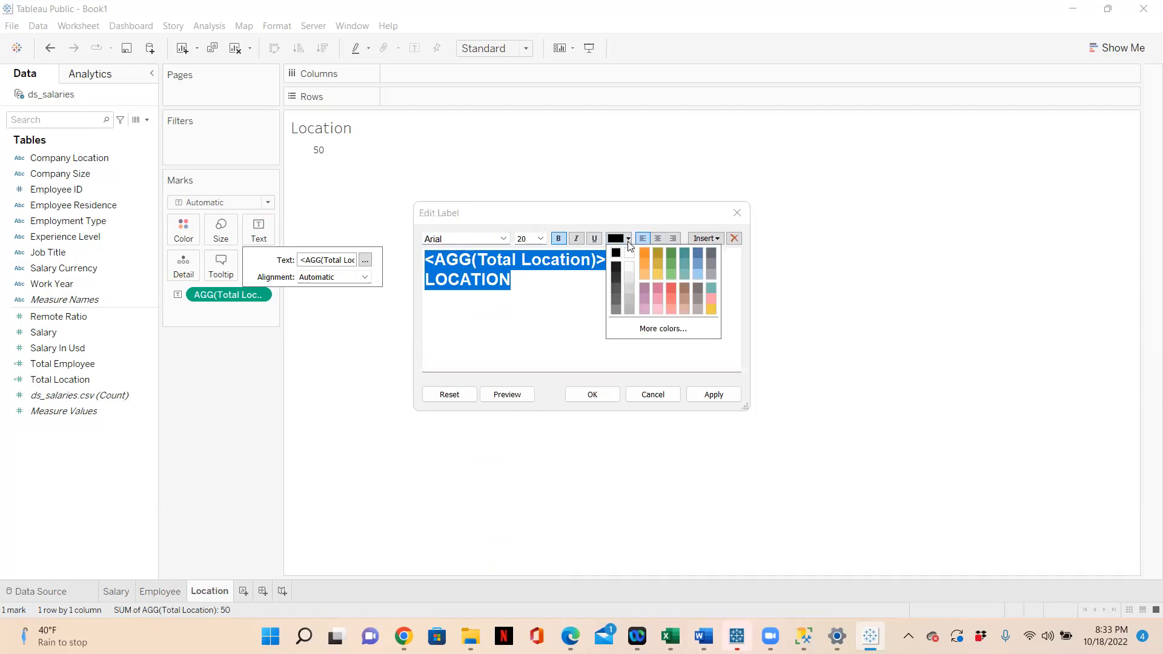
{"action": "left_click", "coordinate": [616, 291]}
{"action": "left_click", "coordinate": [585, 294]}
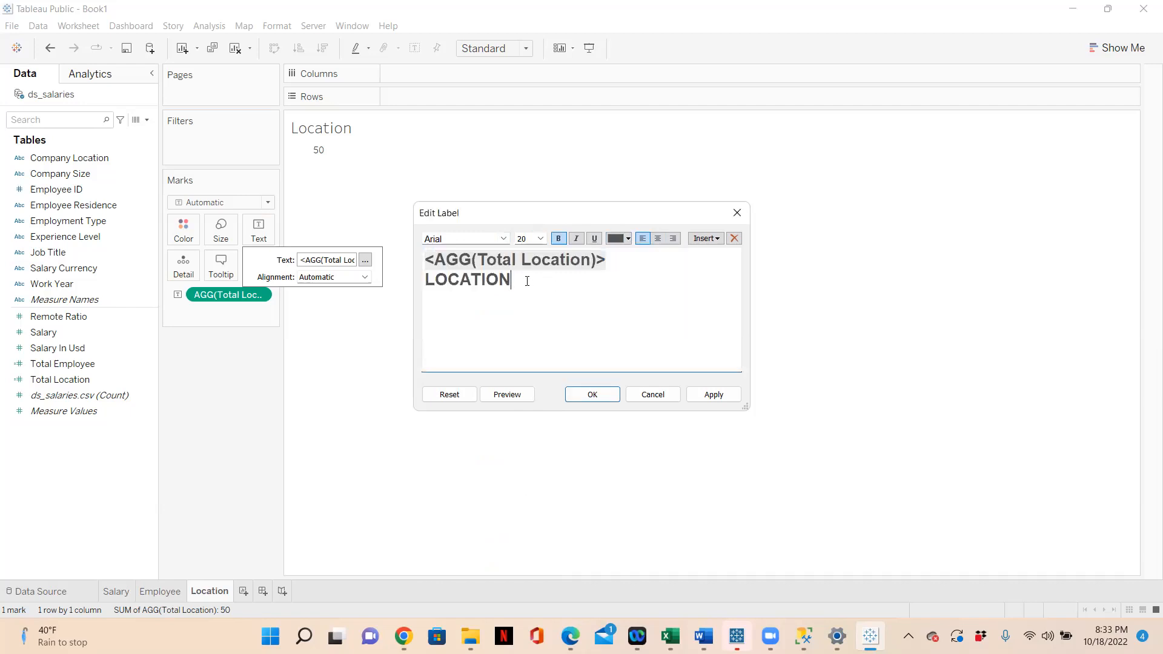
{"action": "left_click_drag", "start_coordinate": [527, 281], "coordinate": [426, 281]}
{"action": "left_click", "coordinate": [541, 238]}
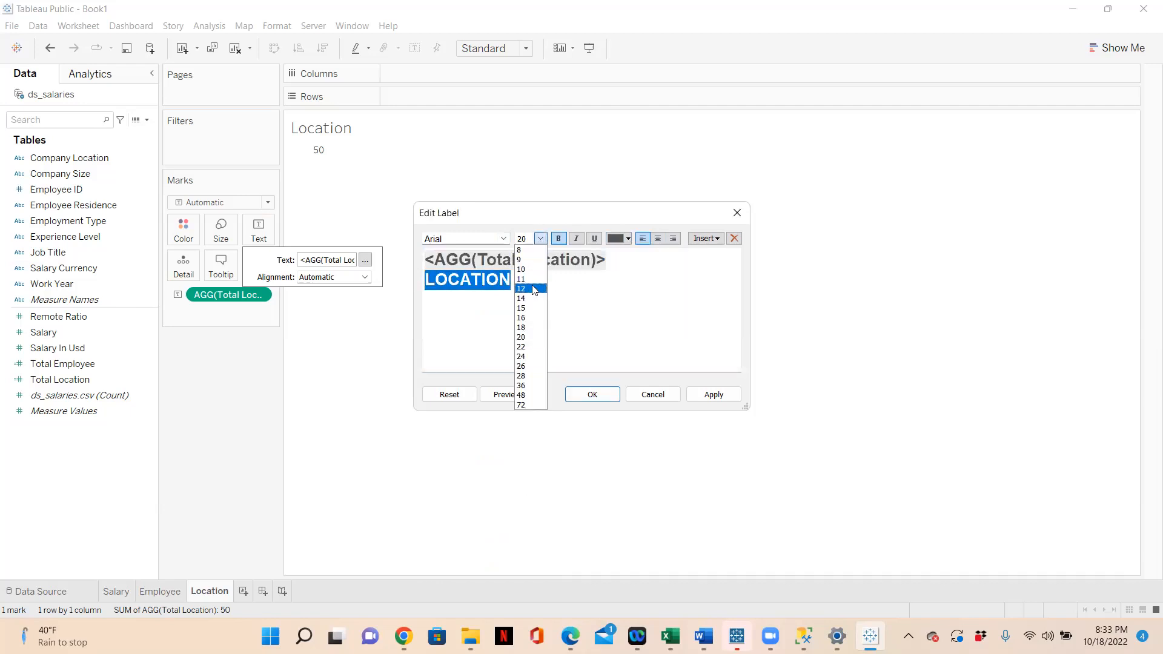
{"action": "left_click", "coordinate": [533, 270]}
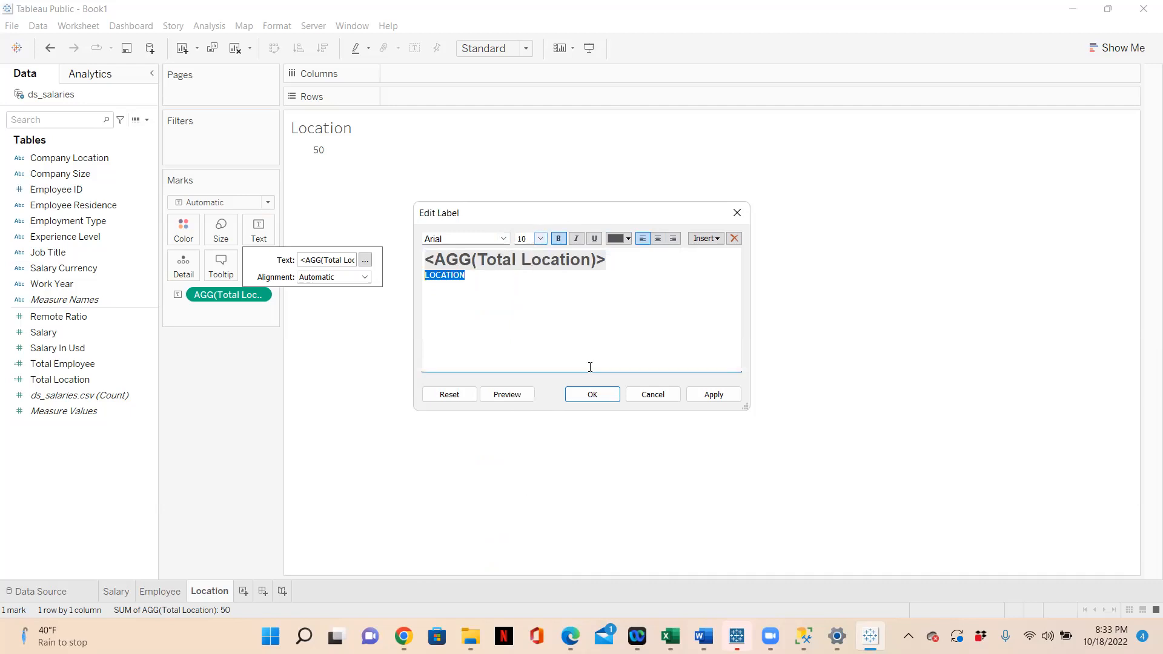
{"action": "left_click", "coordinate": [604, 398]}
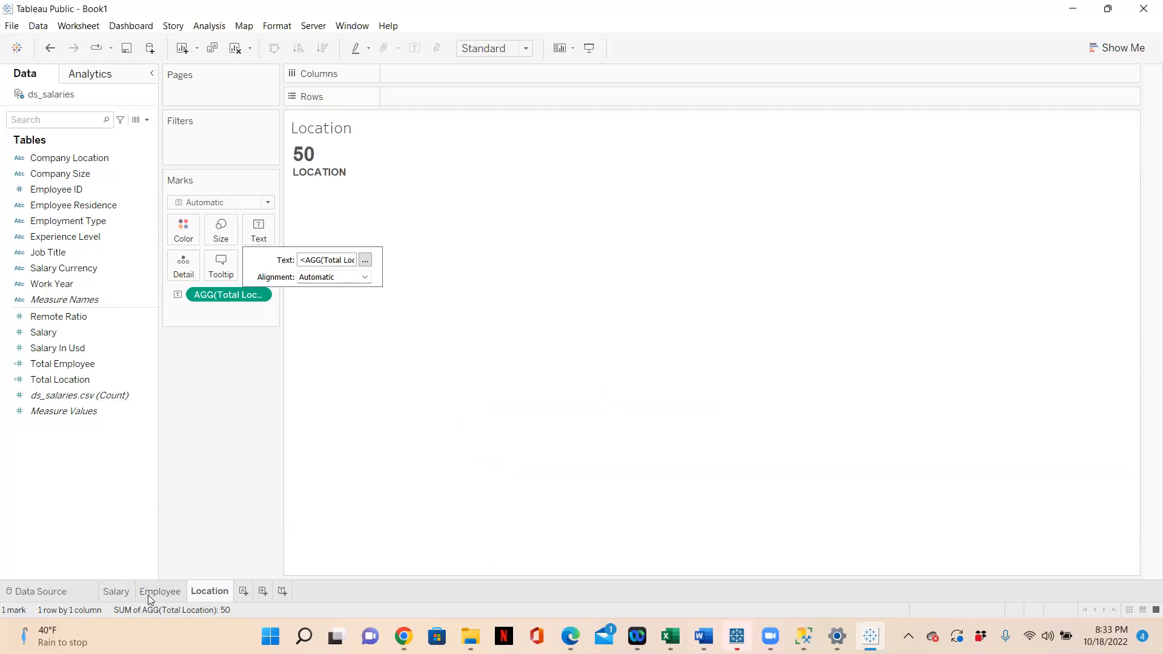
{"action": "left_click", "coordinate": [222, 547]}
{"action": "mouse_move", "coordinate": [470, 637]}
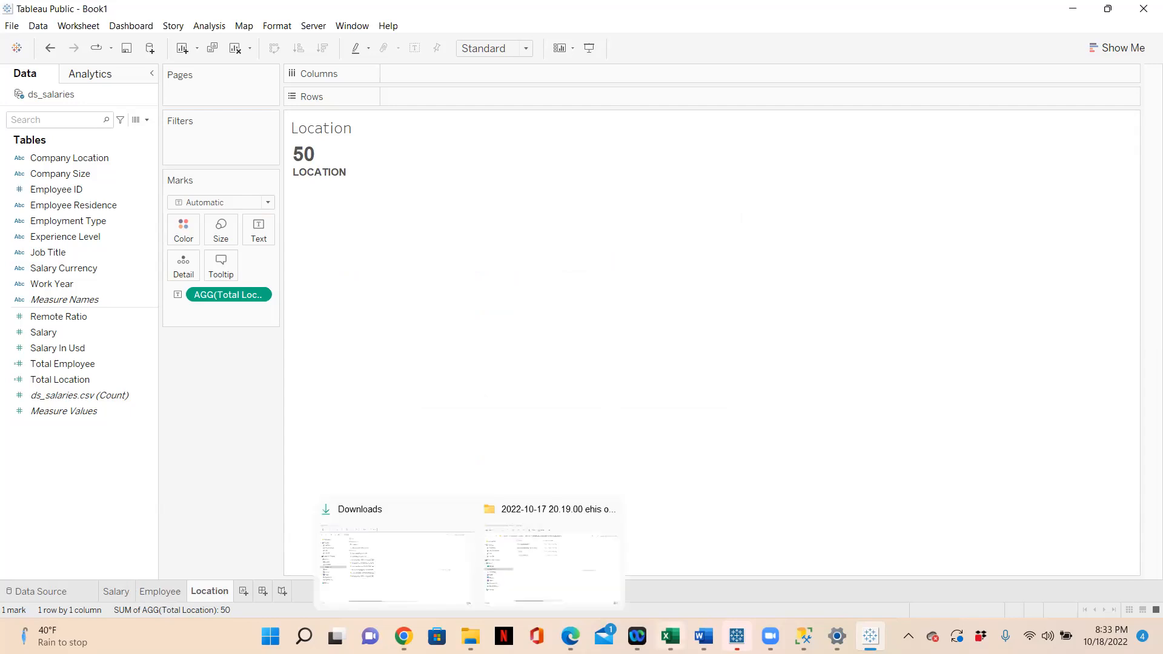
{"action": "mouse_move", "coordinate": [670, 636]}
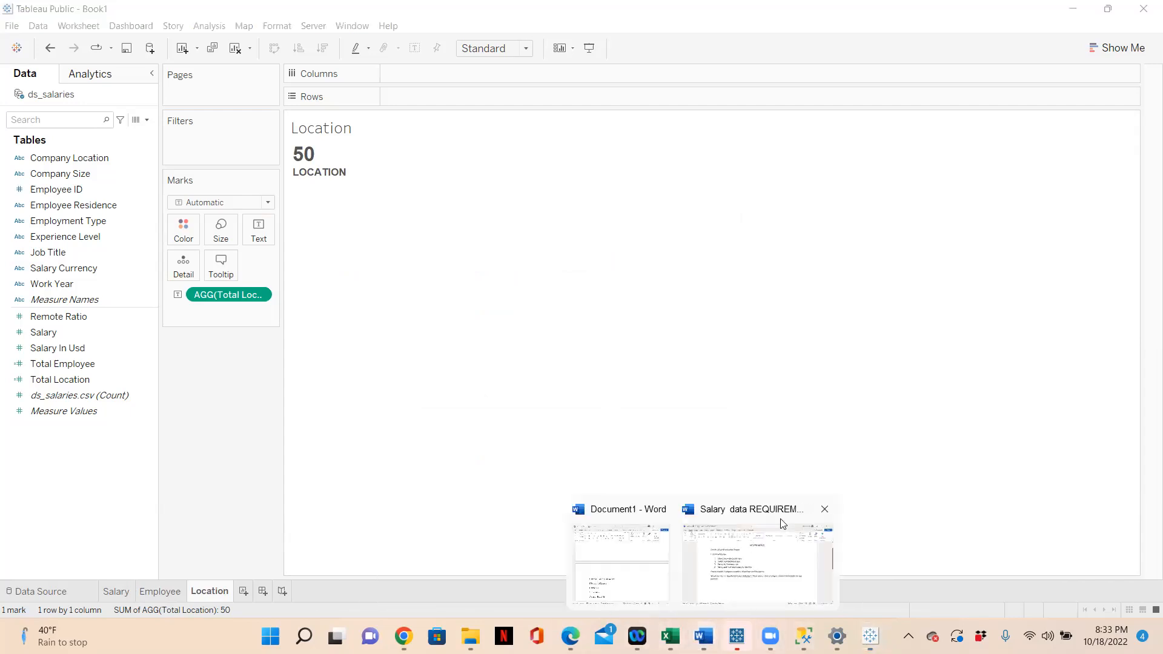
{"action": "left_click", "coordinate": [771, 553]}
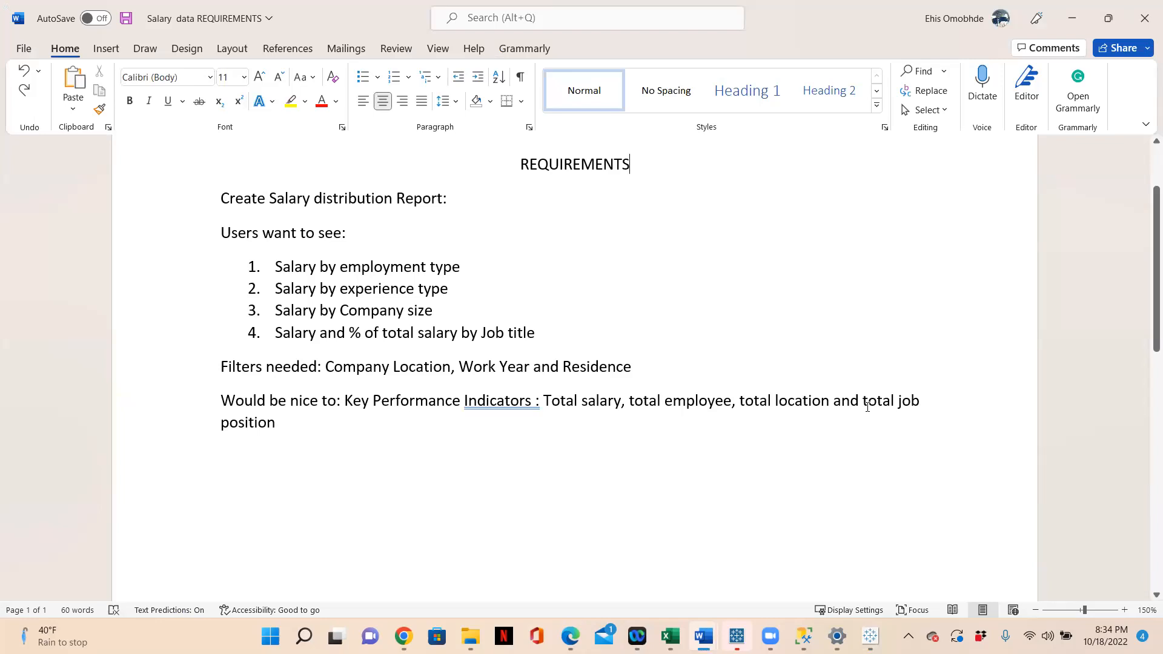
{"action": "left_click", "coordinate": [1073, 19]}
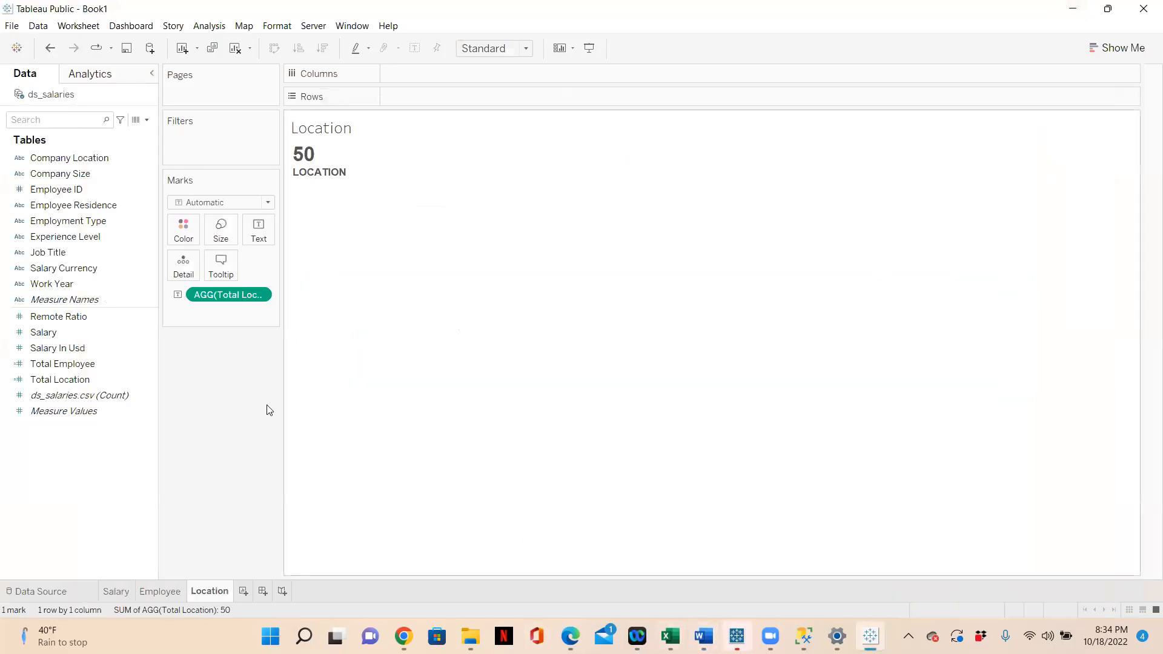
Add Sheet 4 with Job Title on Rows and widen the column to show full titles.
{"action": "left_click", "coordinate": [244, 591]}
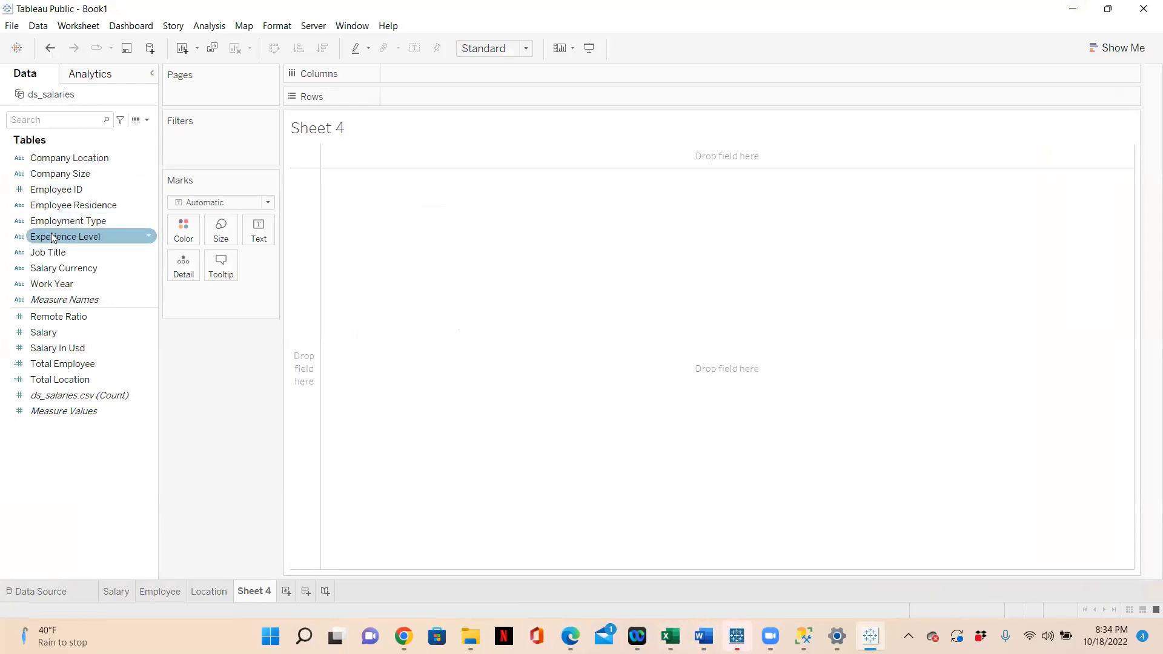
{"action": "left_click_drag", "start_coordinate": [49, 255], "coordinate": [401, 101]}
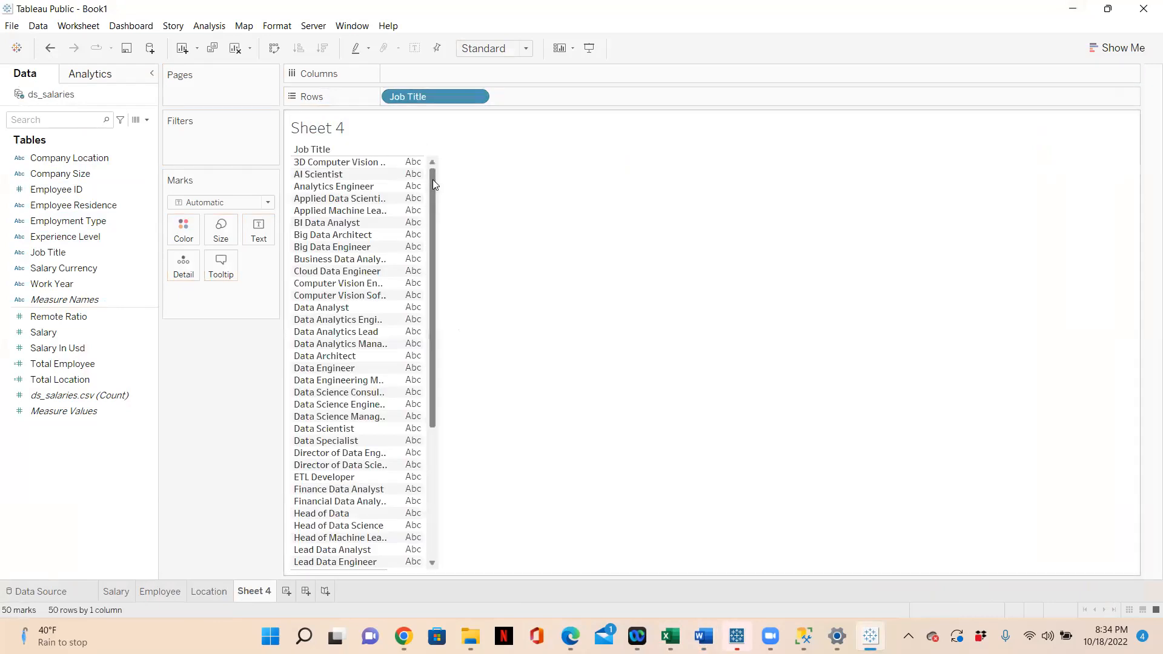
{"action": "scroll", "coordinate": [433, 179], "scroll_direction": "down", "scroll_amount": 5}
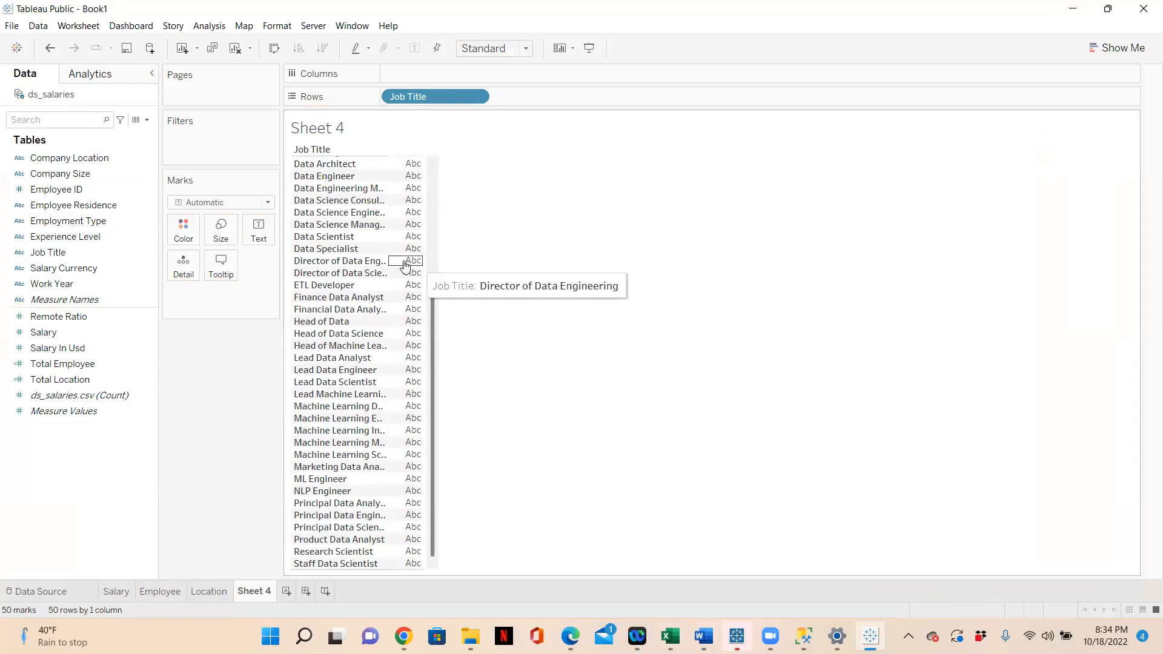
{"action": "left_click_drag", "start_coordinate": [468, 268], "coordinate": [546, 267]}
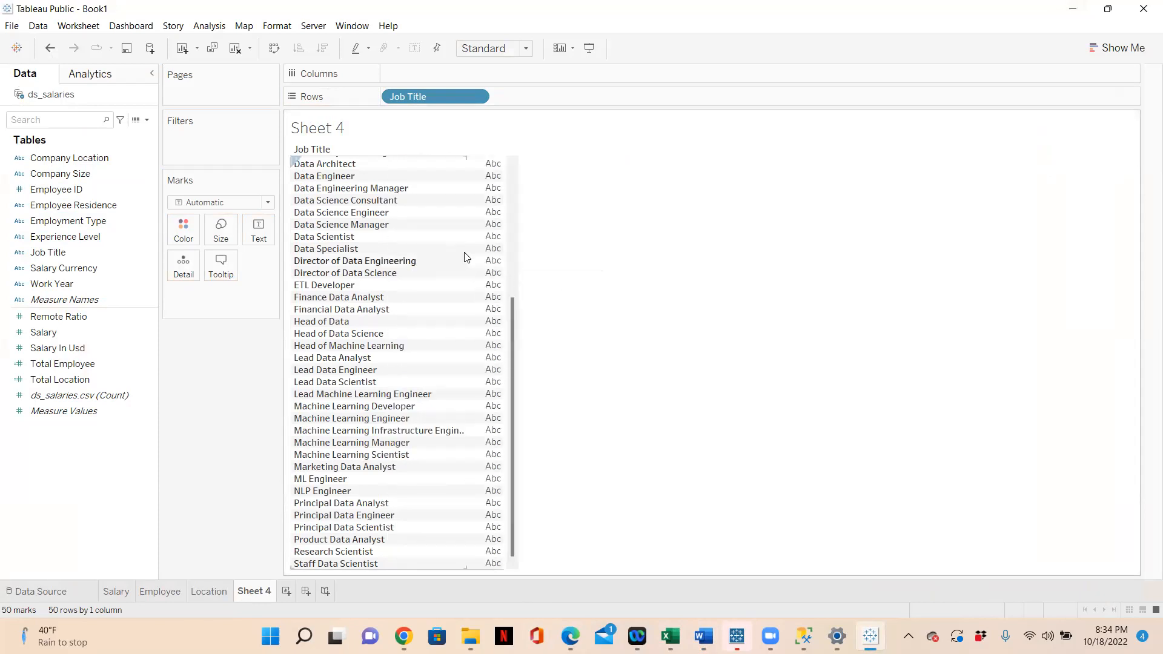
{"action": "left_click_drag", "start_coordinate": [509, 316], "coordinate": [506, 168]}
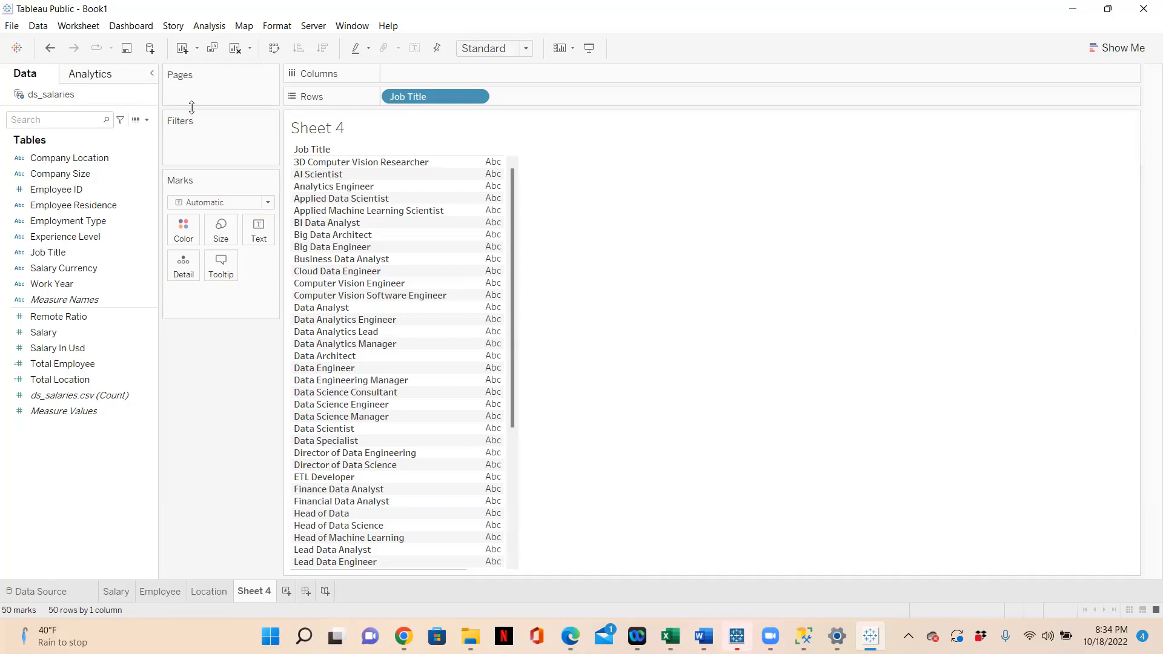
{"action": "left_click", "coordinate": [148, 123]}
Create a Jobs calculated field defined as COUNT([Job Title]) and apply it.
{"action": "left_click", "coordinate": [121, 129]}
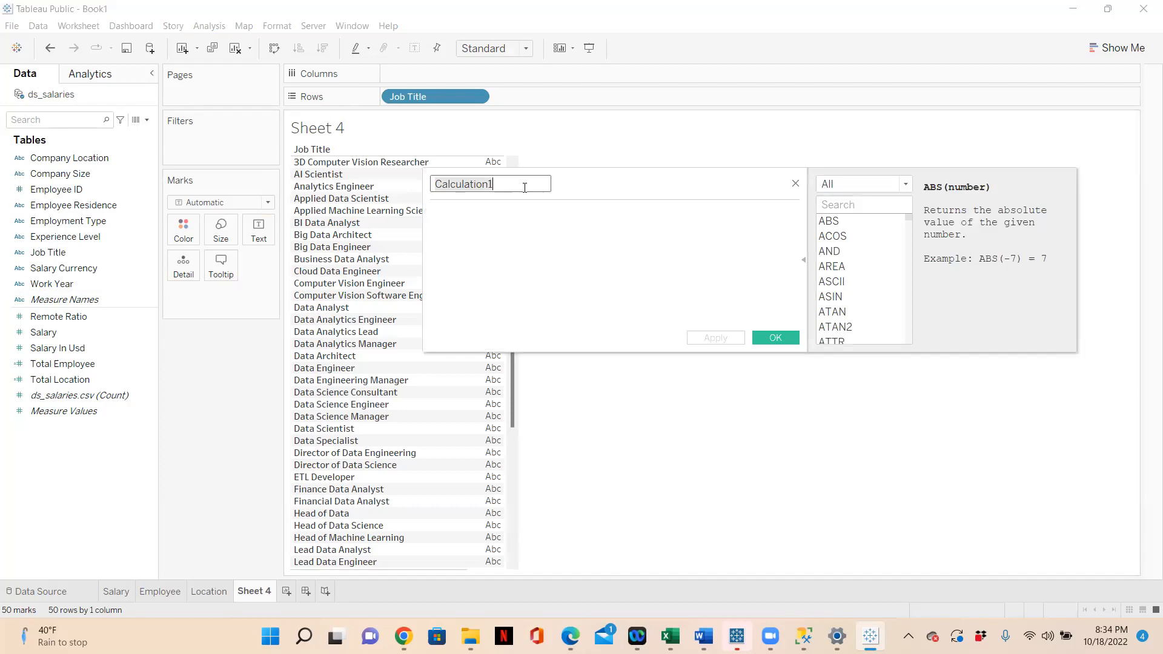
{"action": "key", "text": "BackSpace"}
{"action": "type", "text": "jOBS"}
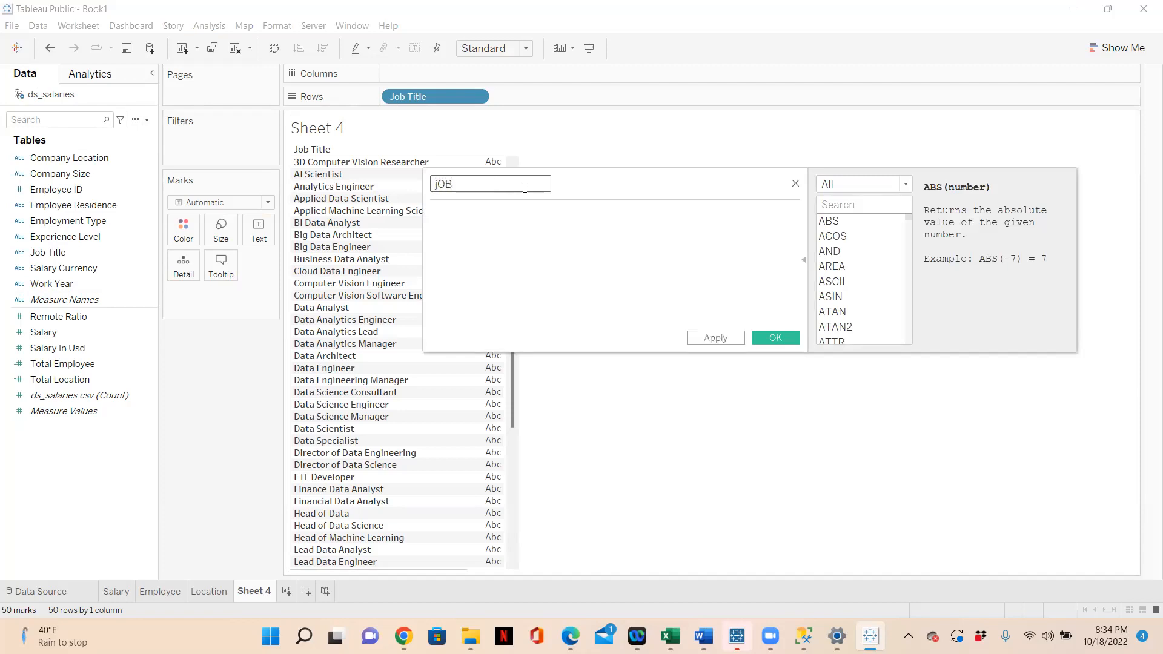
{"action": "key", "text": "BackSpace"}
{"action": "key", "text": "BackSpace"}
{"action": "key", "text": "BackSpace"}
{"action": "key", "text": "BackSpace"}
{"action": "type", "text": "Jobs"}
{"action": "left_click", "coordinate": [520, 237]}
{"action": "type", "text": "count"}
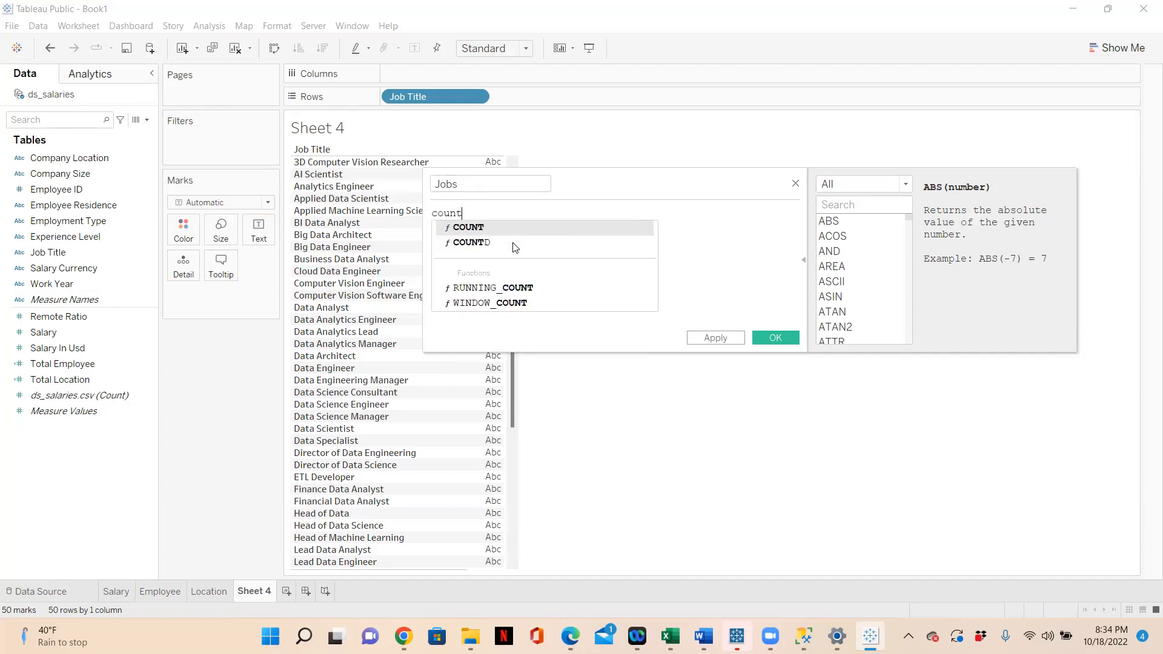
{"action": "left_click", "coordinate": [515, 233]}
{"action": "left_click_drag", "start_coordinate": [436, 96], "coordinate": [471, 219]}
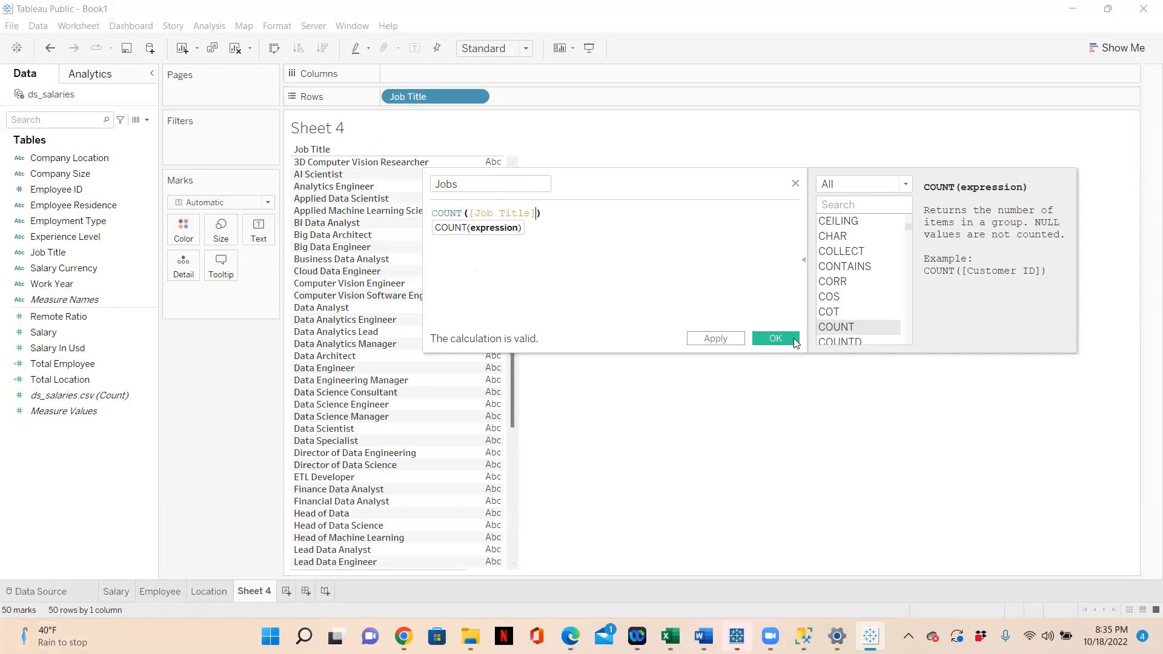
{"action": "left_click", "coordinate": [709, 339]}
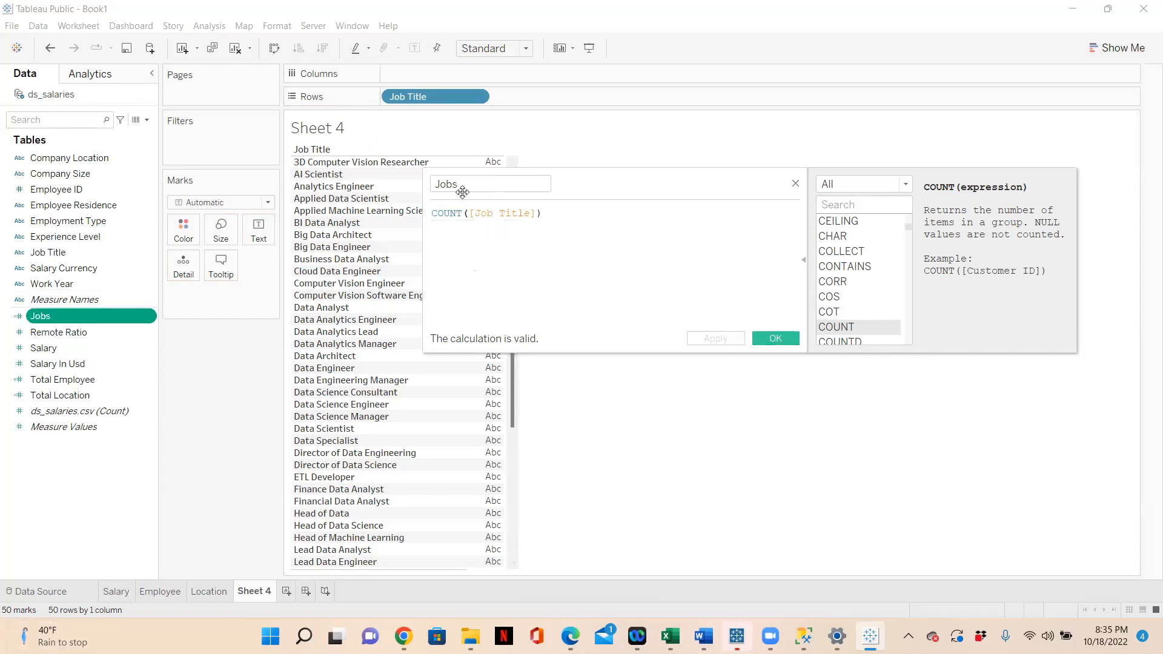
Replace Job Title on Rows with Jobs as text, showing 607.
{"action": "left_click_drag", "start_coordinate": [407, 96], "coordinate": [182, 394]}
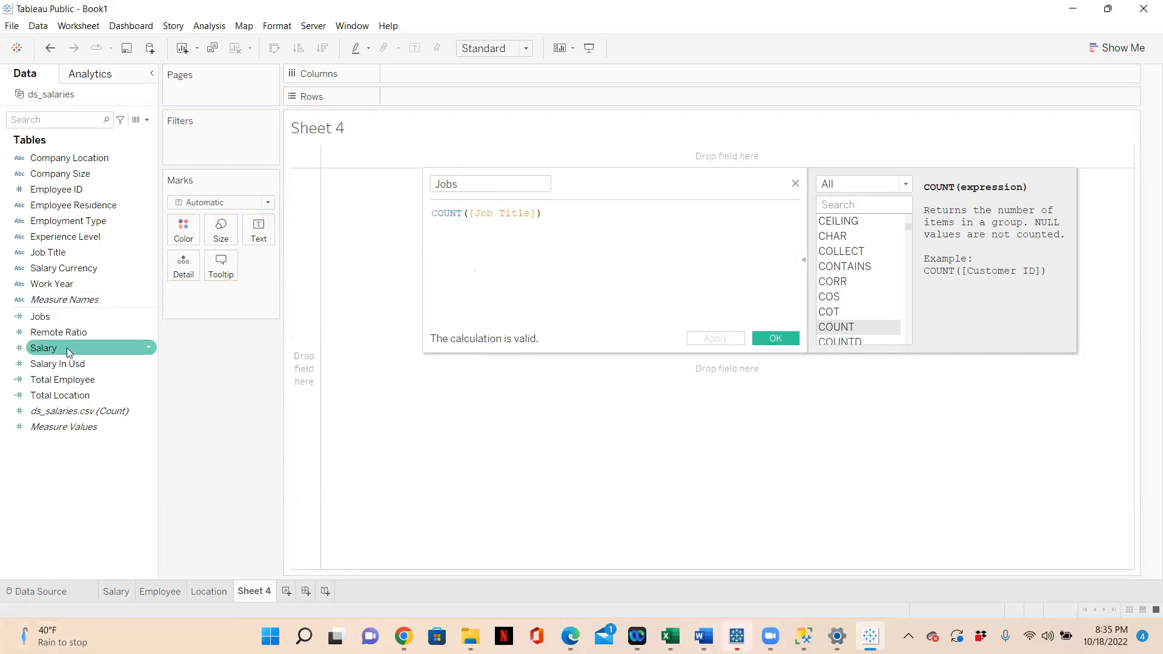
{"action": "left_click_drag", "start_coordinate": [40, 316], "coordinate": [249, 237]}
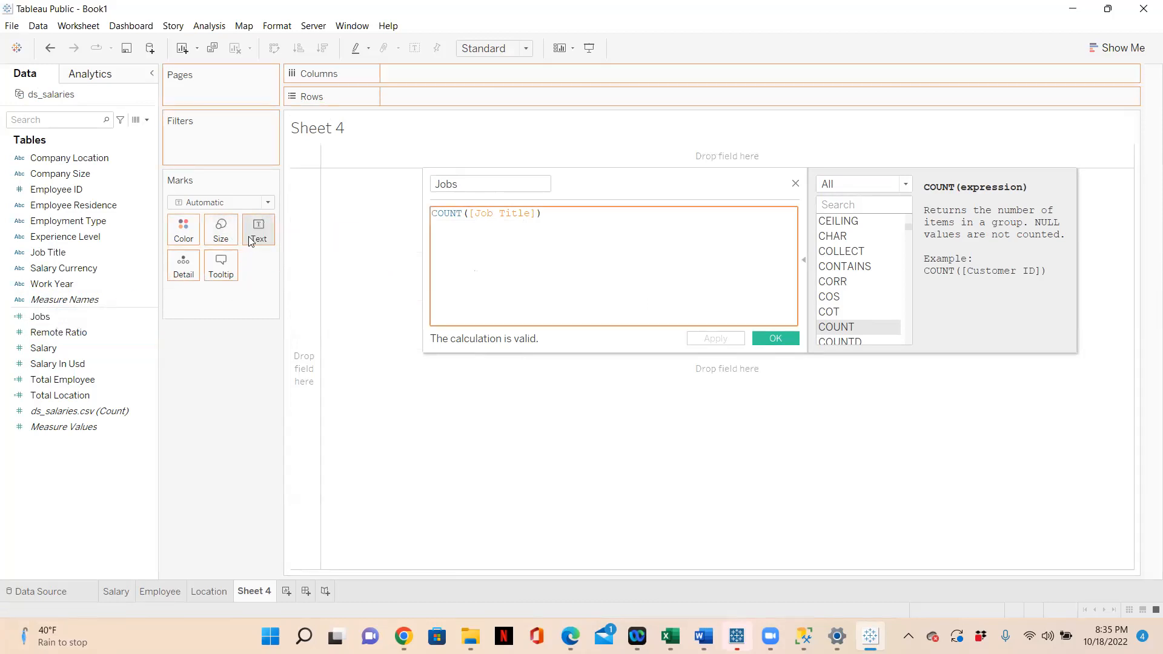
{"action": "mouse_move", "coordinate": [323, 161]}
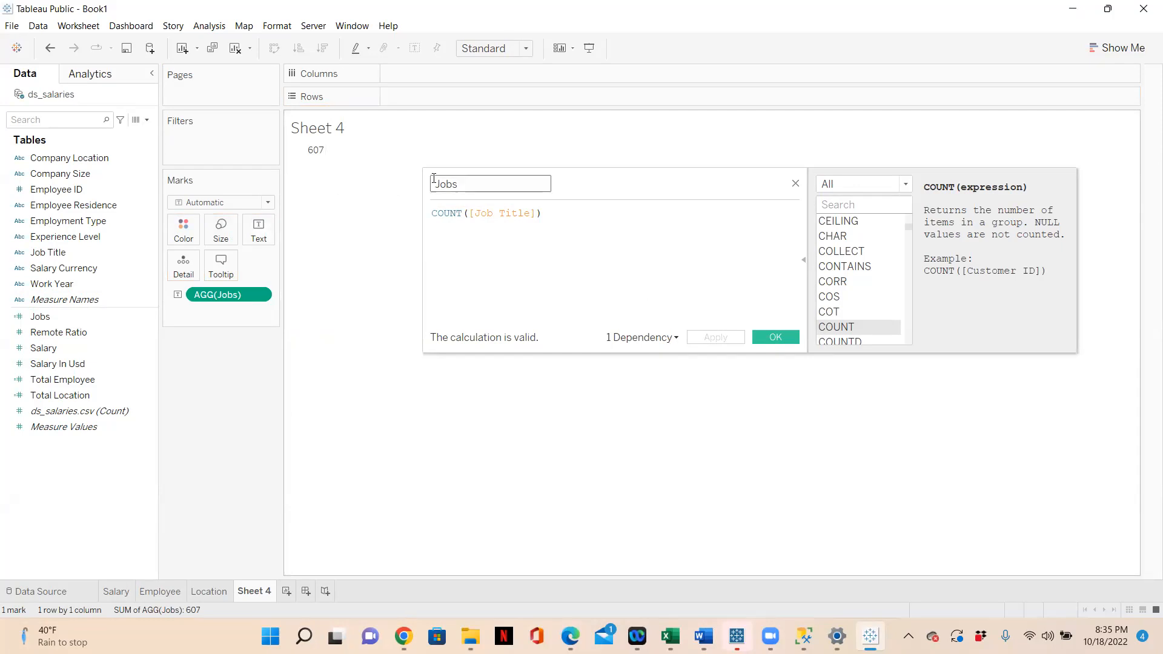
Change the Jobs formula to COUNTD([Job Title]) so Sheet 4 shows 50.
{"action": "left_click", "coordinate": [465, 214]}
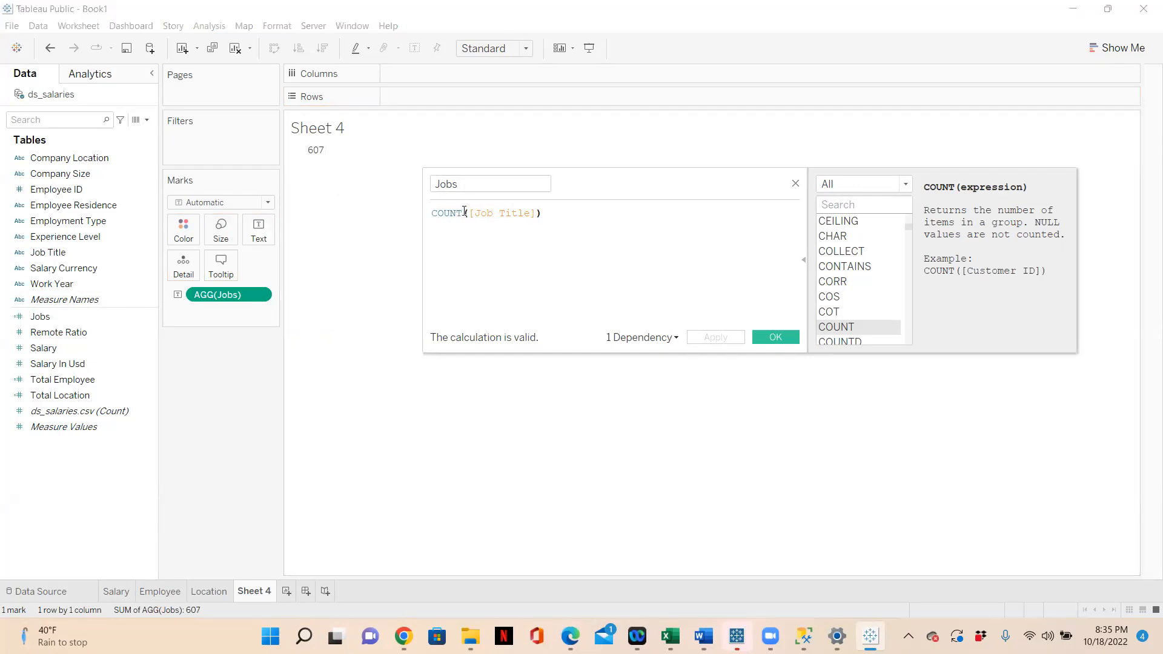
{"action": "type", "text": "D"}
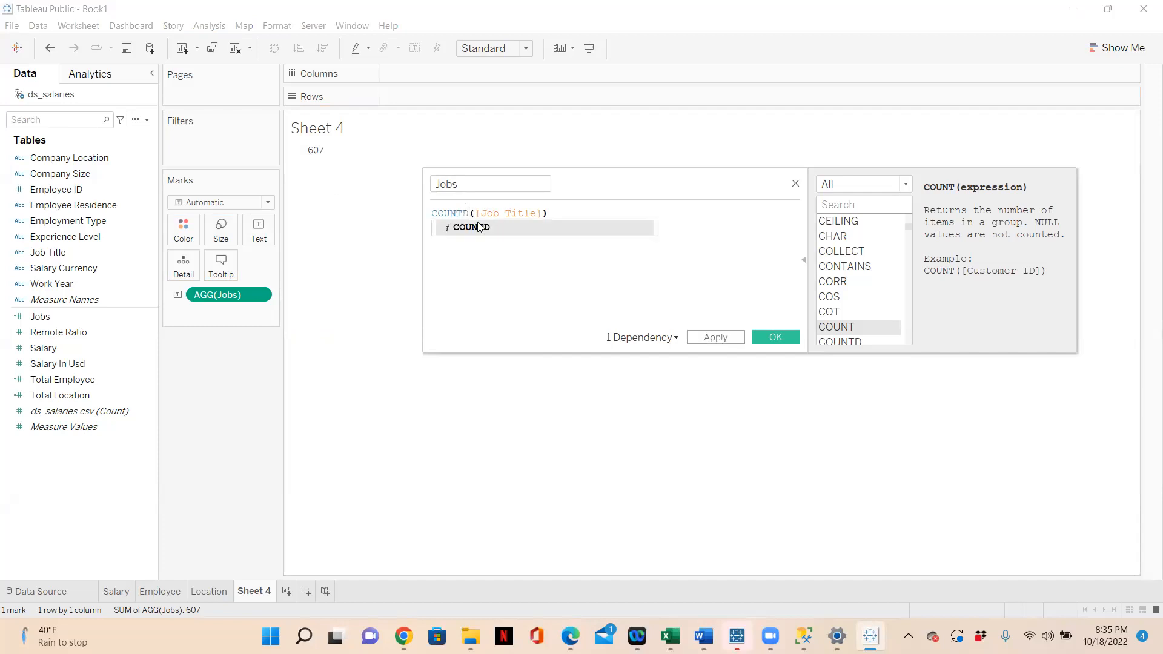
{"action": "left_click", "coordinate": [709, 338]}
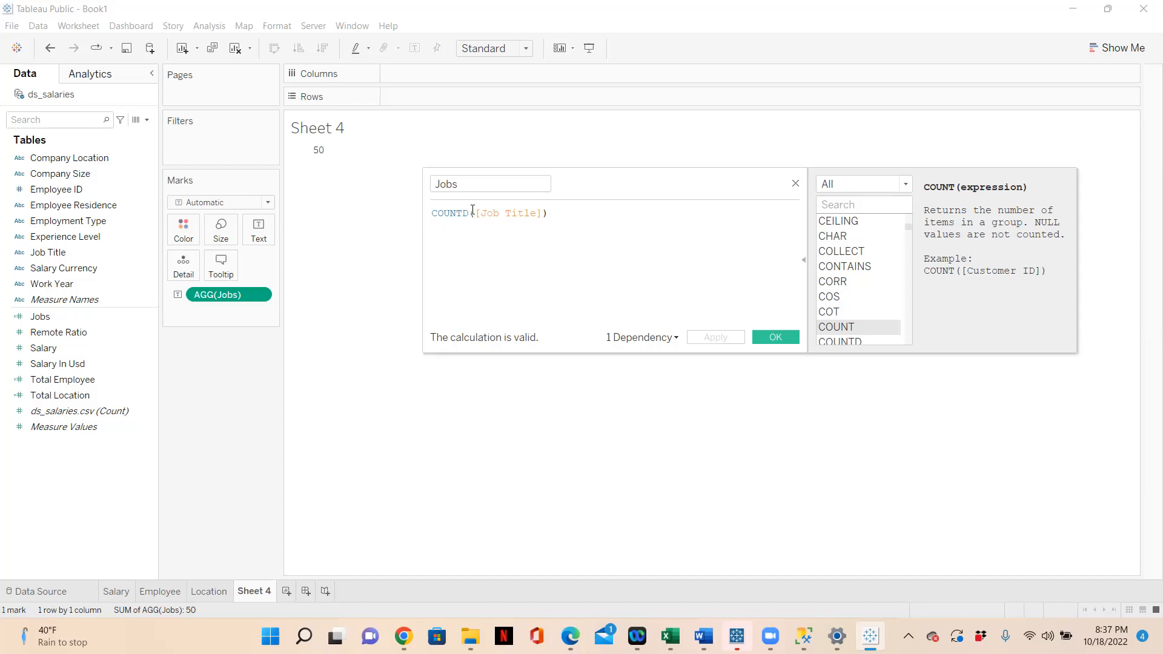
{"action": "left_click", "coordinate": [777, 337]}
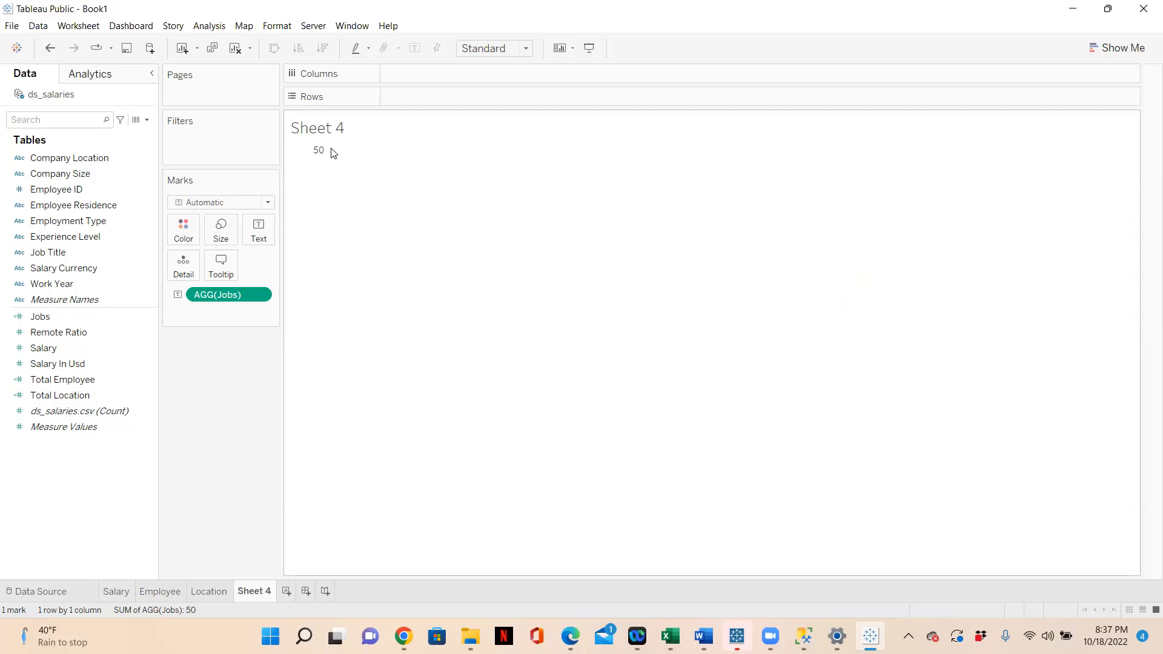
After checking the Employee sheet, rename Sheet 4 to 'Job'.
{"action": "left_click", "coordinate": [158, 598]}
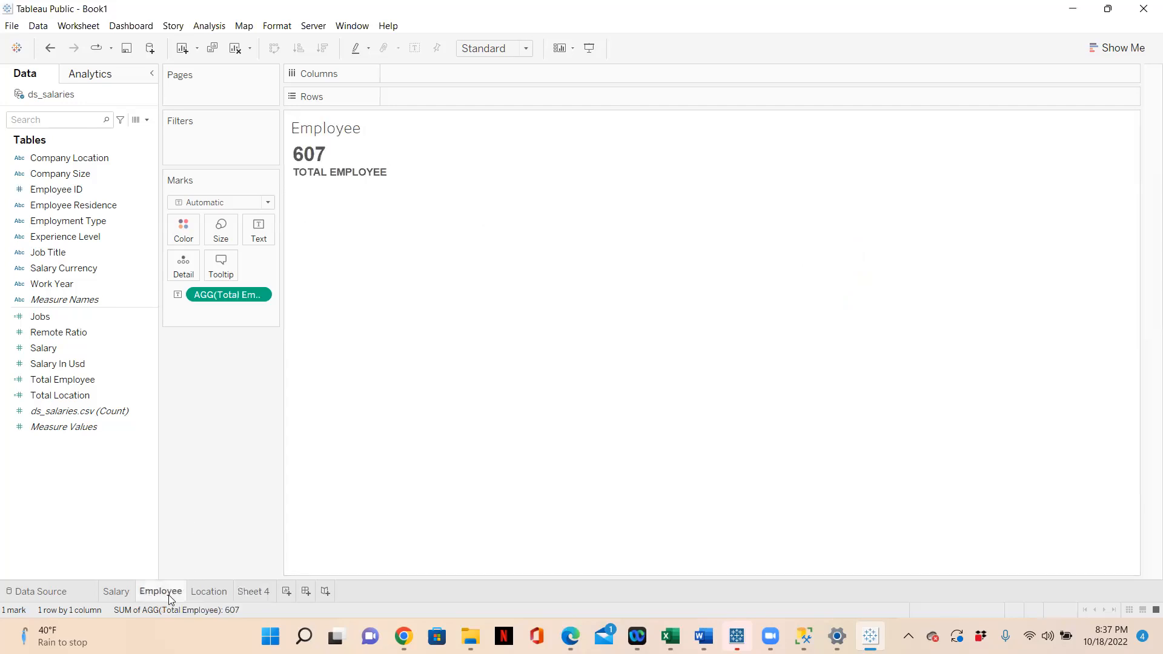
{"action": "mouse_move", "coordinate": [308, 157]}
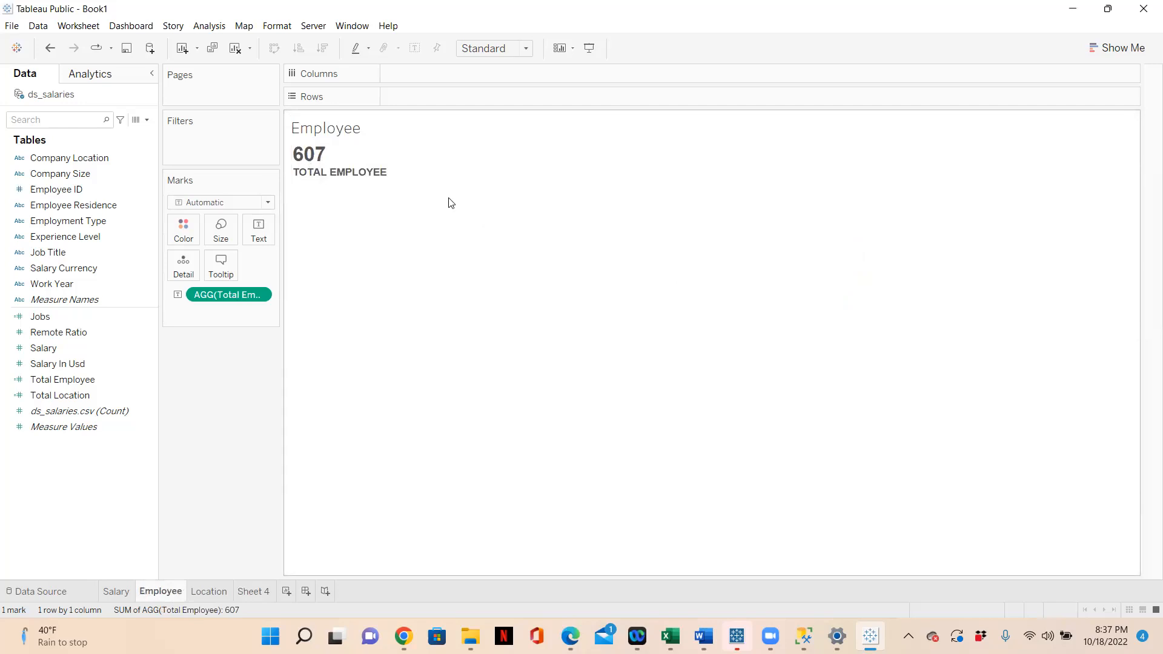
{"action": "left_click", "coordinate": [261, 592]}
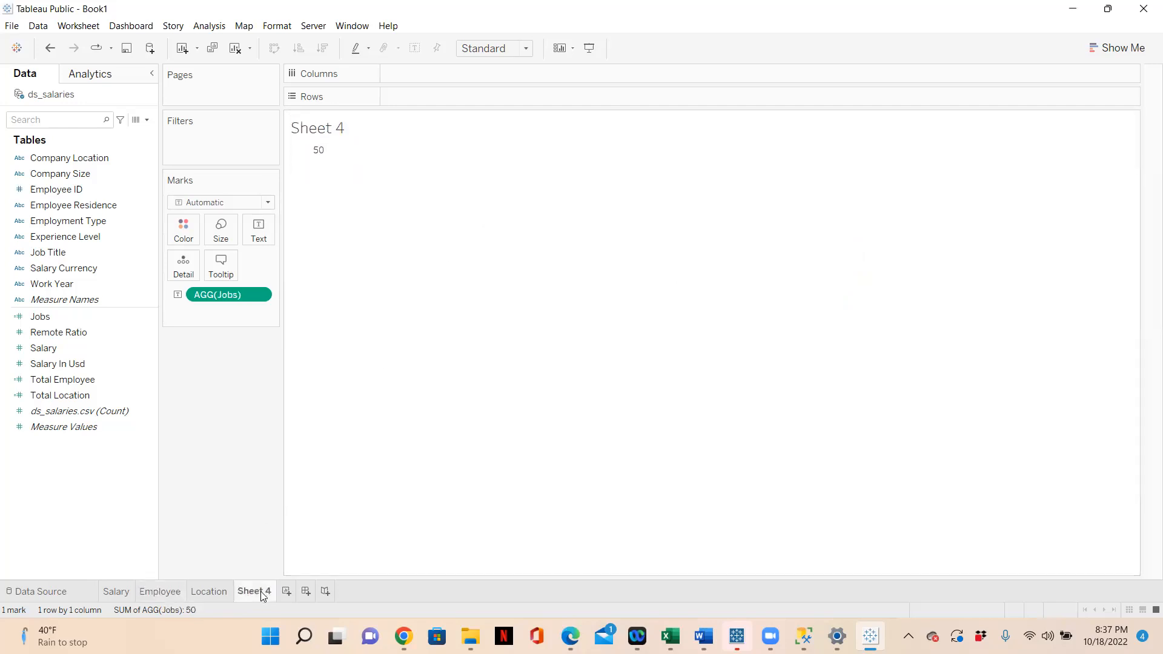
{"action": "type", "text": "Job"}
{"action": "key", "text": "Return"}
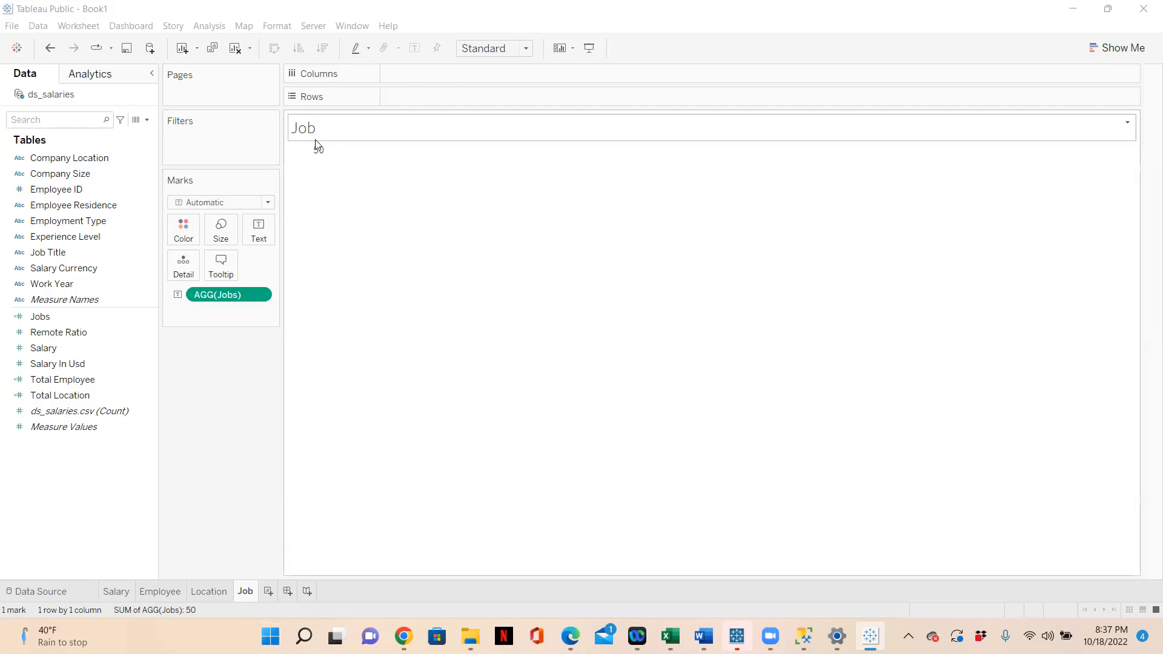
Add a second label line reading 'JOB POSITIONS' under the value.
{"action": "left_click", "coordinate": [260, 234]}
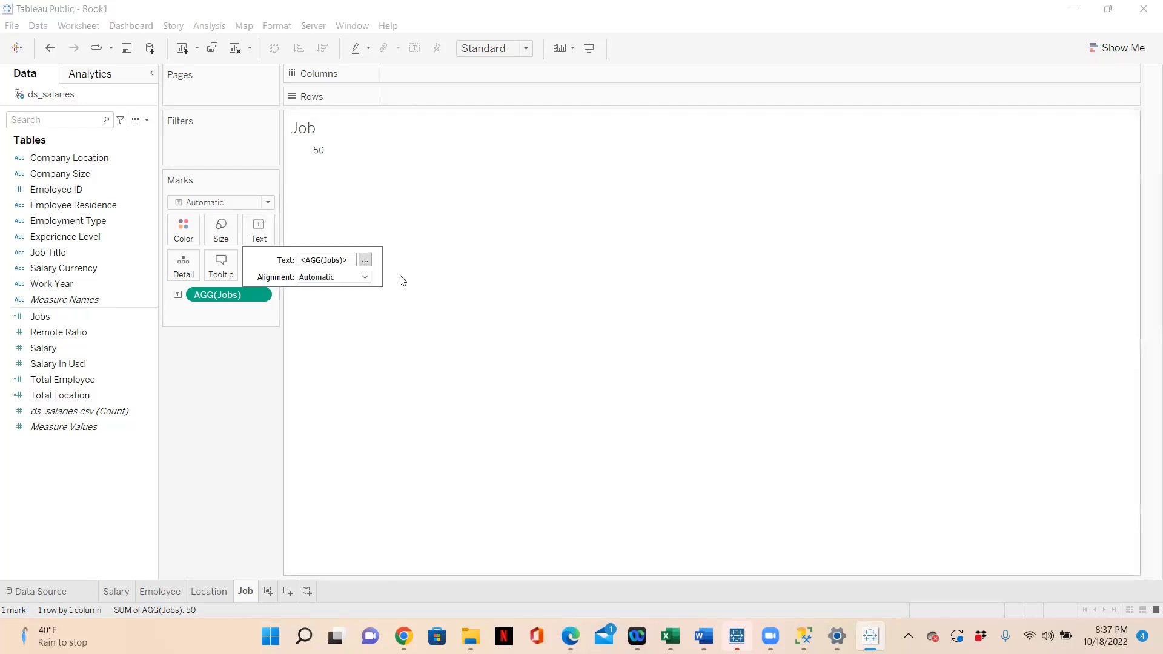
{"action": "left_click", "coordinate": [366, 259]}
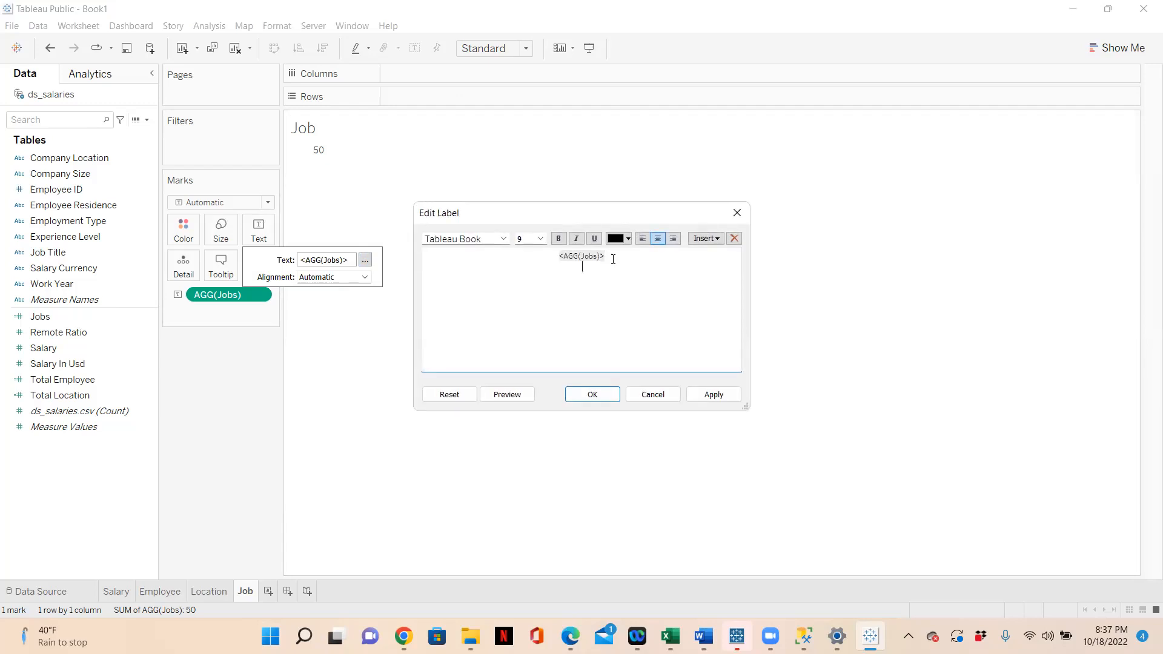
{"action": "type", "text": "JOB POSITIONS"}
Style the whole label Arial 20, bold, left-aligned and dark grey.
{"action": "key", "text": "ctrl+a"}
{"action": "left_click", "coordinate": [541, 239]}
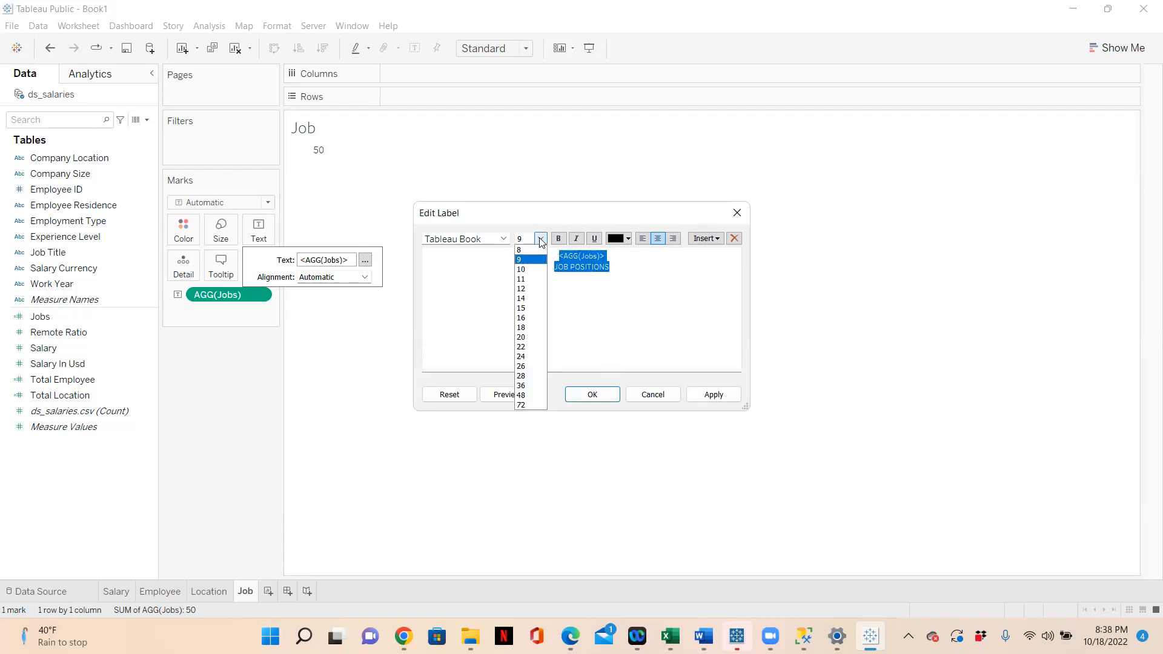
{"action": "left_click", "coordinate": [533, 337]}
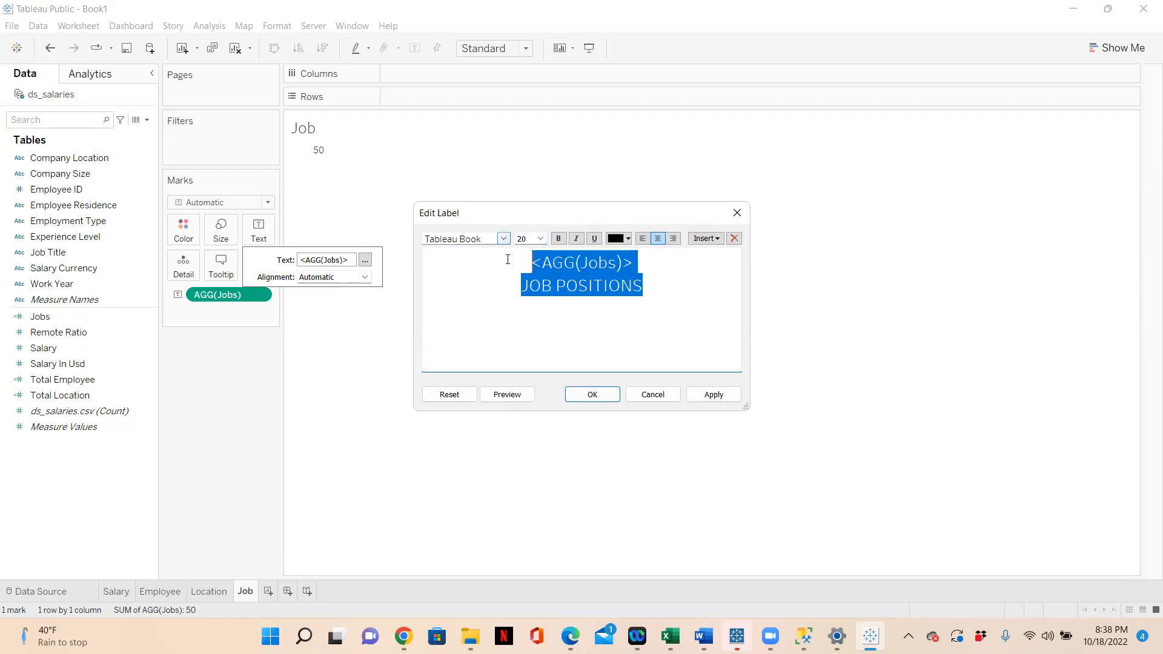
{"action": "left_click", "coordinate": [504, 239]}
{"action": "scroll", "coordinate": [501, 388], "scroll_direction": "up", "scroll_amount": 6}
{"action": "left_click_drag", "start_coordinate": [574, 437], "coordinate": [552, 244]}
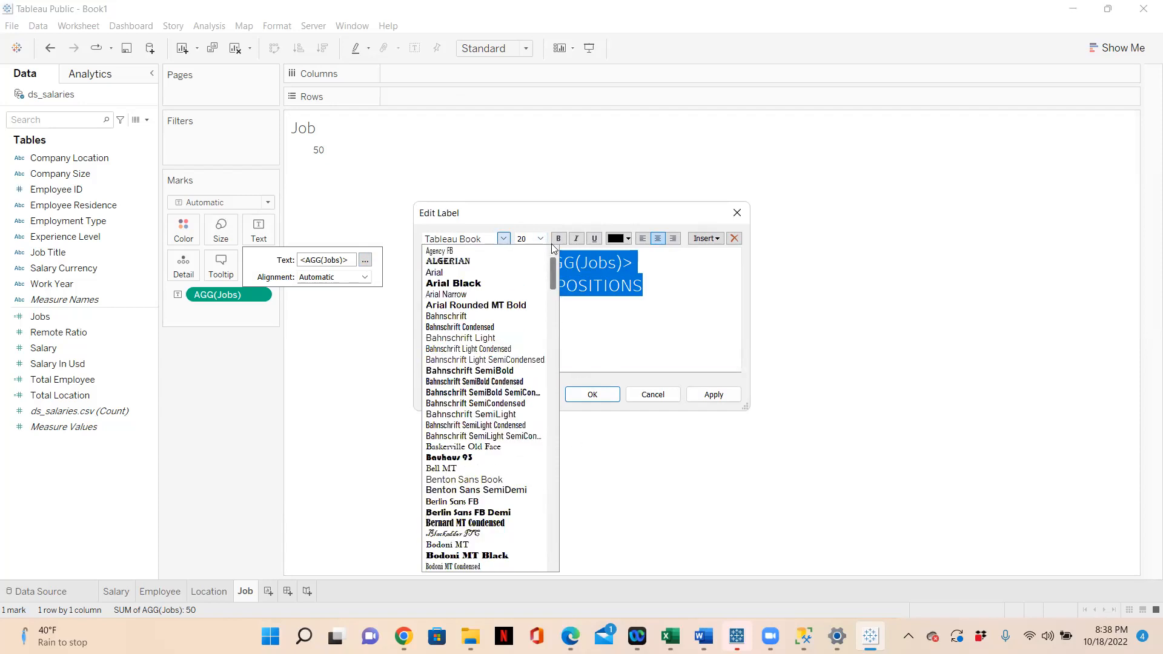
{"action": "left_click", "coordinate": [474, 270]}
{"action": "left_click", "coordinate": [559, 238]}
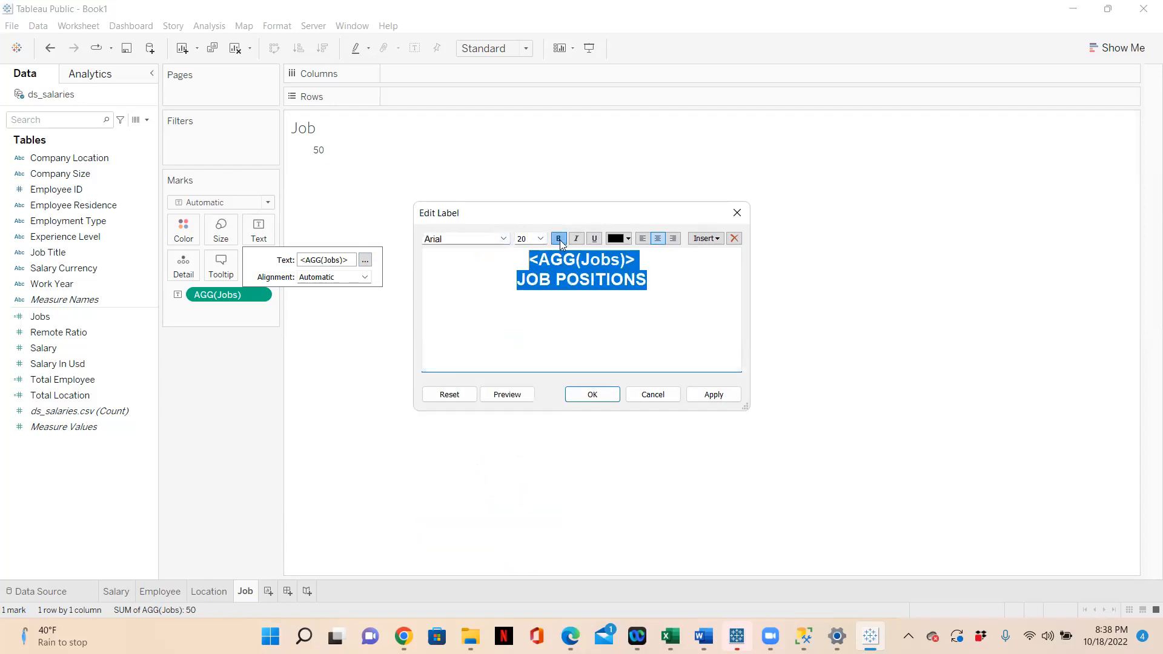
{"action": "left_click", "coordinate": [644, 240]}
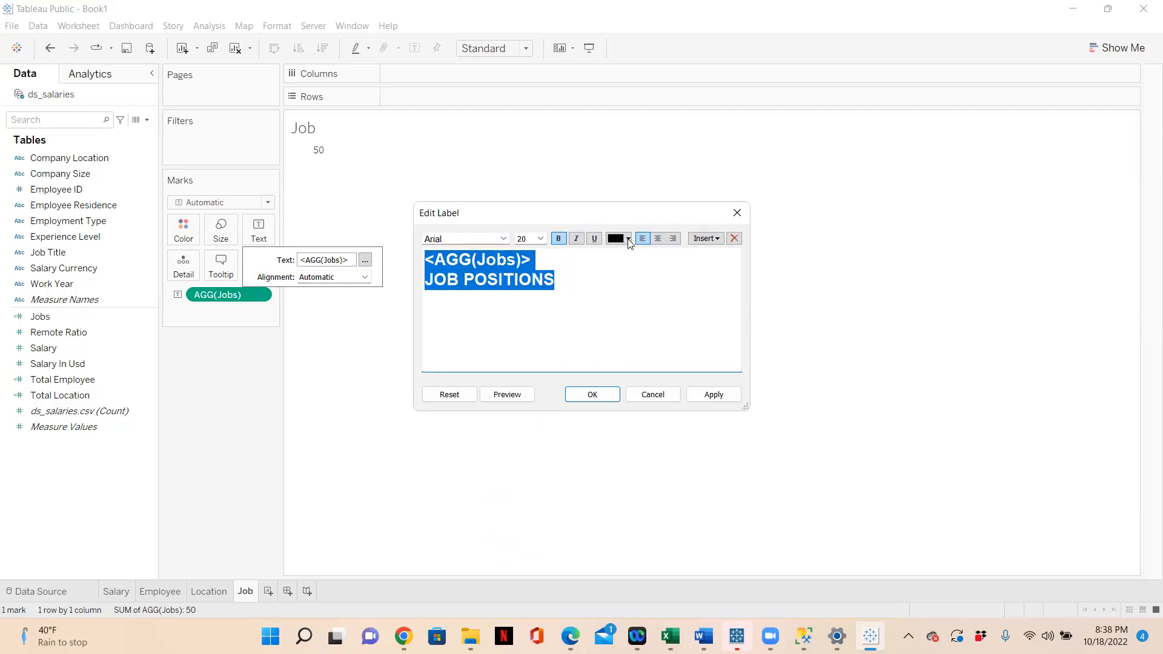
{"action": "left_click", "coordinate": [629, 239]}
{"action": "left_click", "coordinate": [616, 292]}
{"action": "left_click", "coordinate": [574, 279]}
Shrink the JOB POSITIONS caption to size 10 and apply the label.
{"action": "left_click_drag", "start_coordinate": [576, 279], "coordinate": [403, 283]}
{"action": "left_click", "coordinate": [542, 240]}
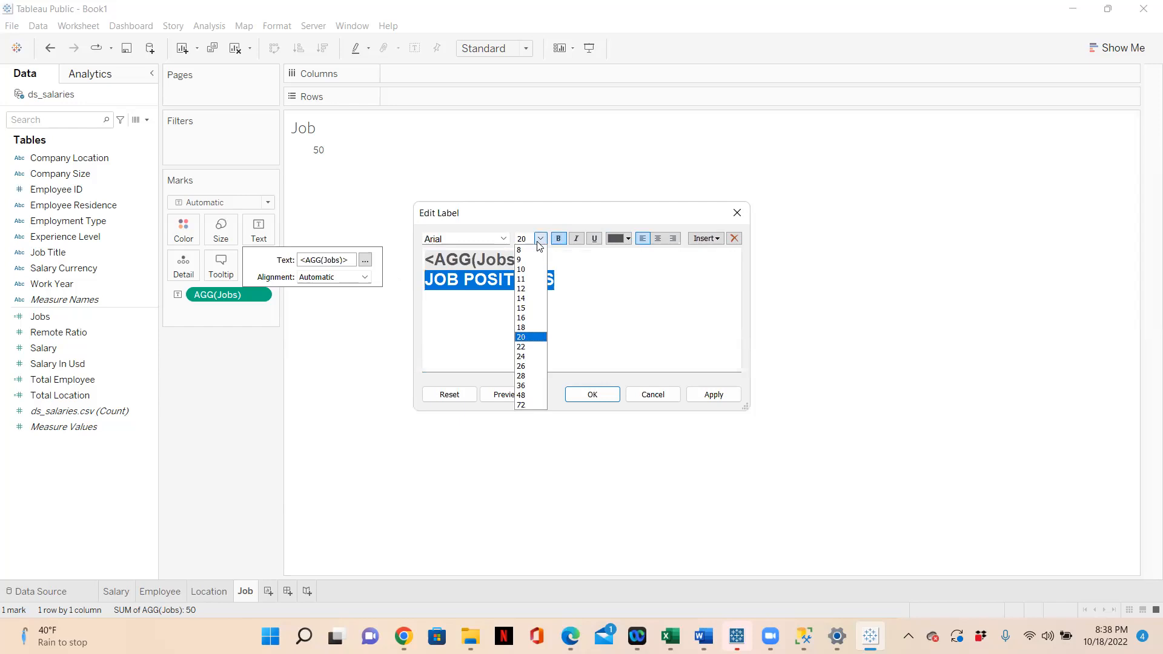
{"action": "left_click", "coordinate": [527, 271]}
{"action": "left_click", "coordinate": [591, 394]}
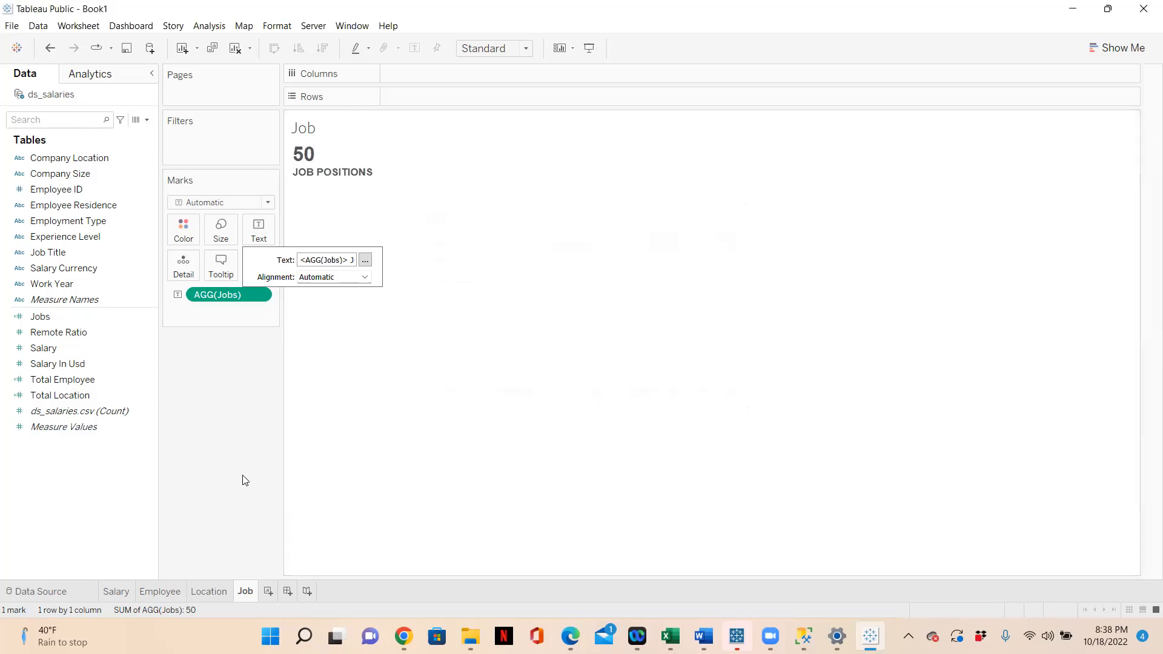
{"action": "left_click", "coordinate": [229, 483]}
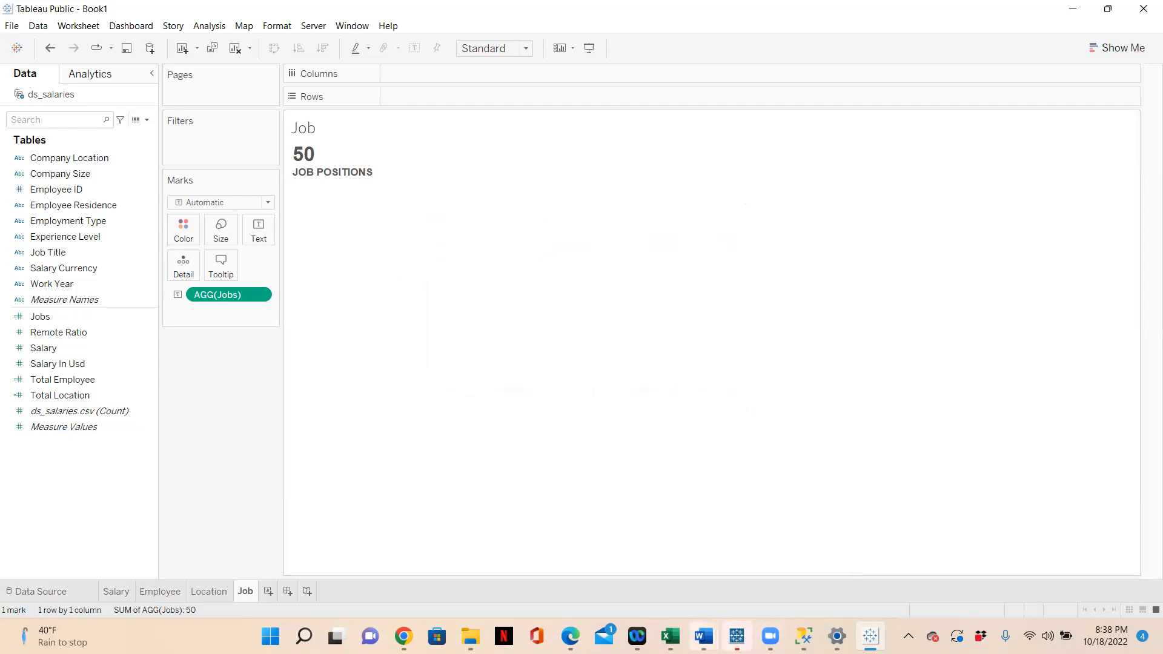
{"action": "mouse_move", "coordinate": [703, 636]}
{"action": "left_click", "coordinate": [733, 573]}
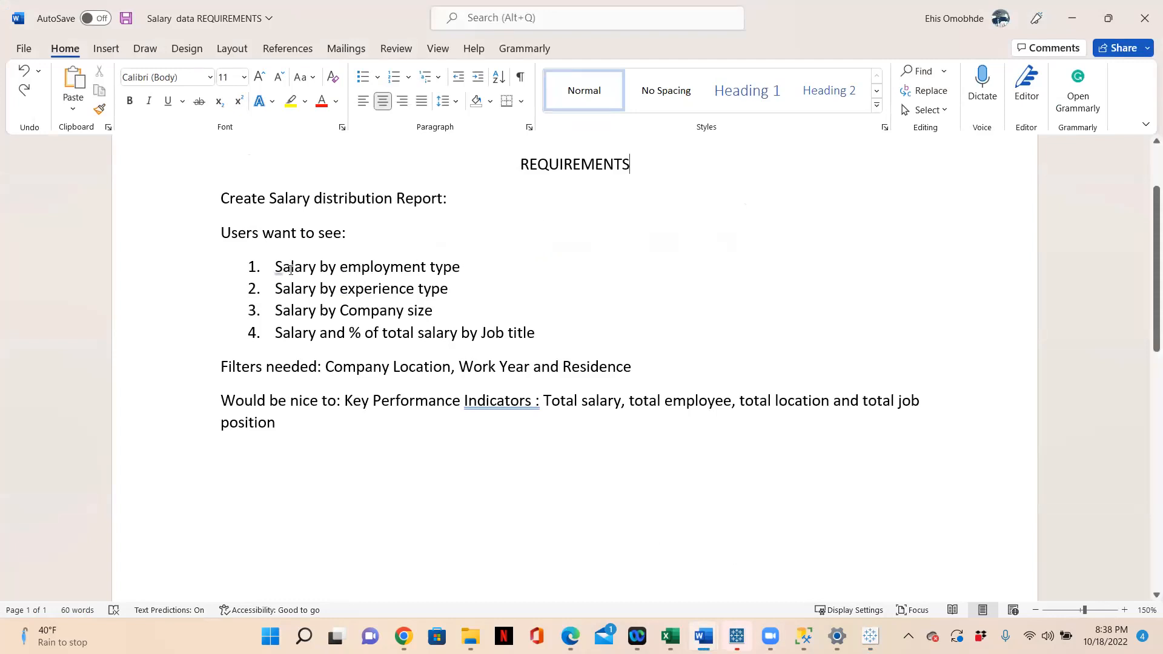
{"action": "left_click_drag", "start_coordinate": [306, 269], "coordinate": [447, 272]}
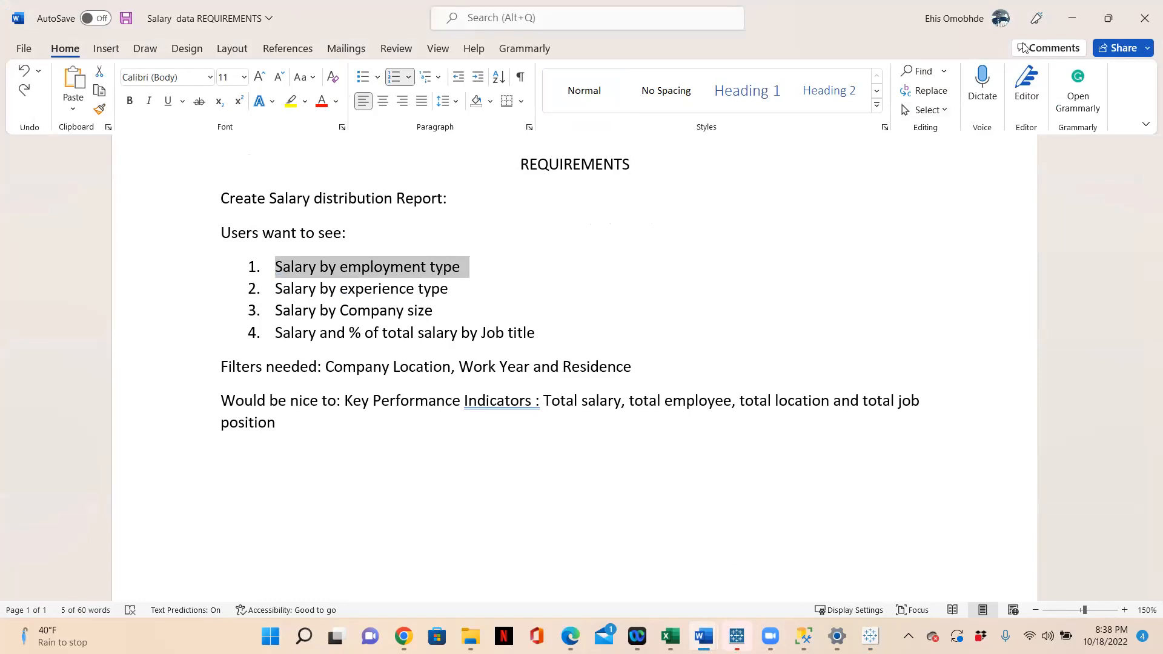
{"action": "left_click", "coordinate": [1072, 18]}
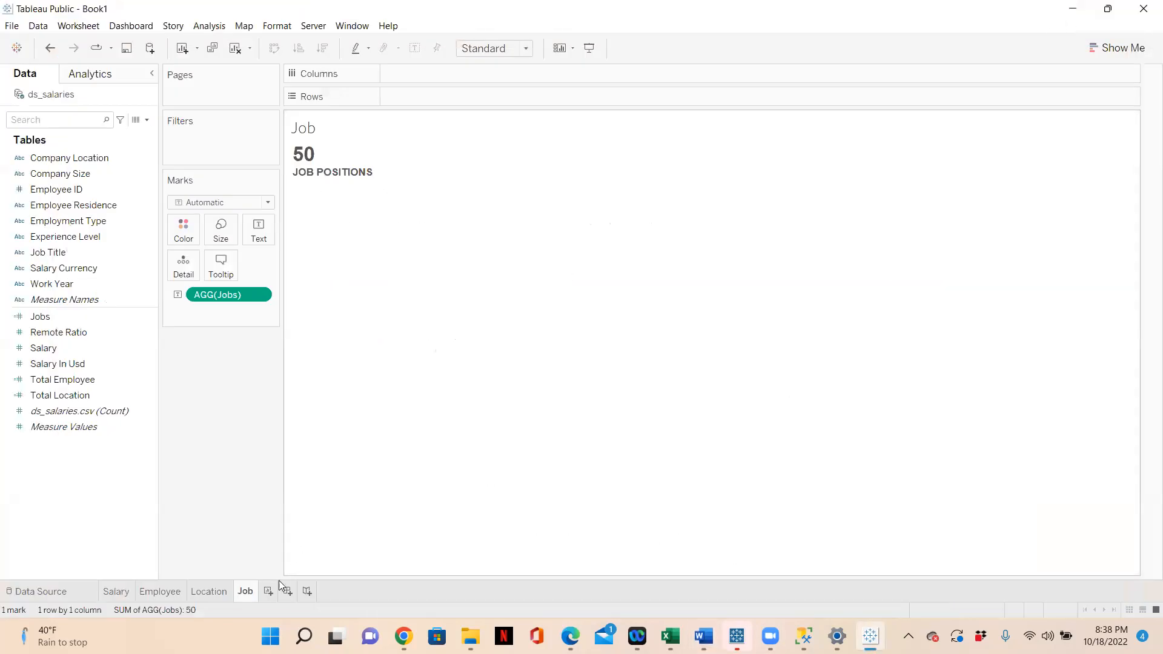
On a new worksheet, list Employment Type as rows with a wider header.
{"action": "left_click", "coordinate": [268, 591]}
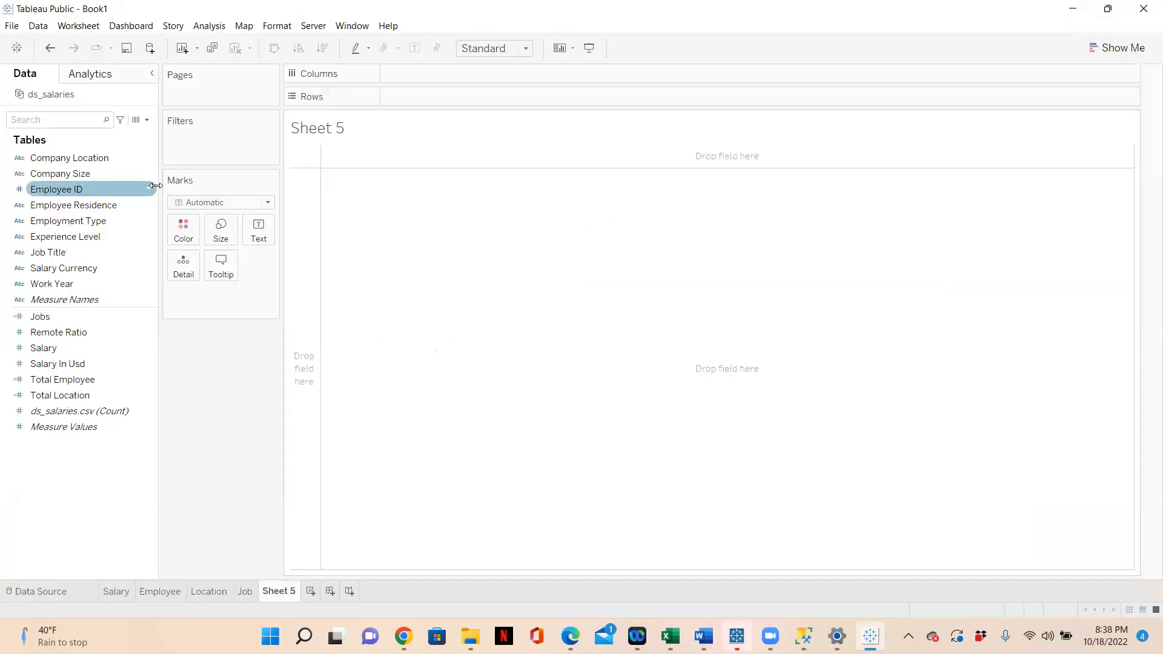
{"action": "left_click", "coordinate": [58, 268]}
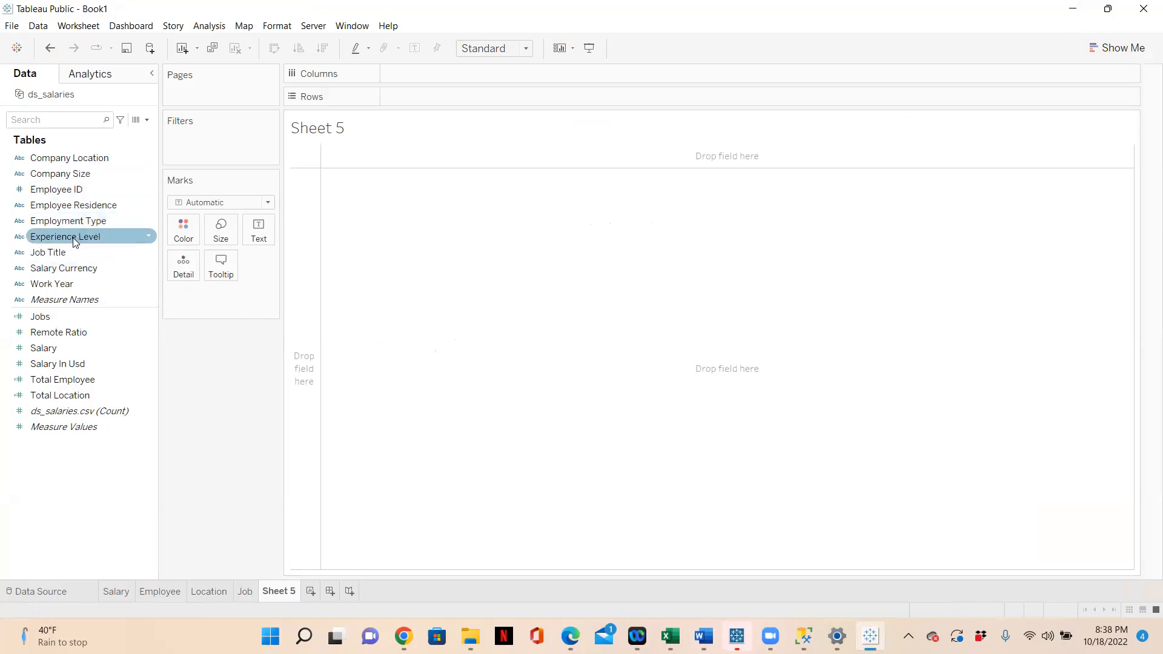
{"action": "left_click_drag", "start_coordinate": [73, 222], "coordinate": [420, 94]}
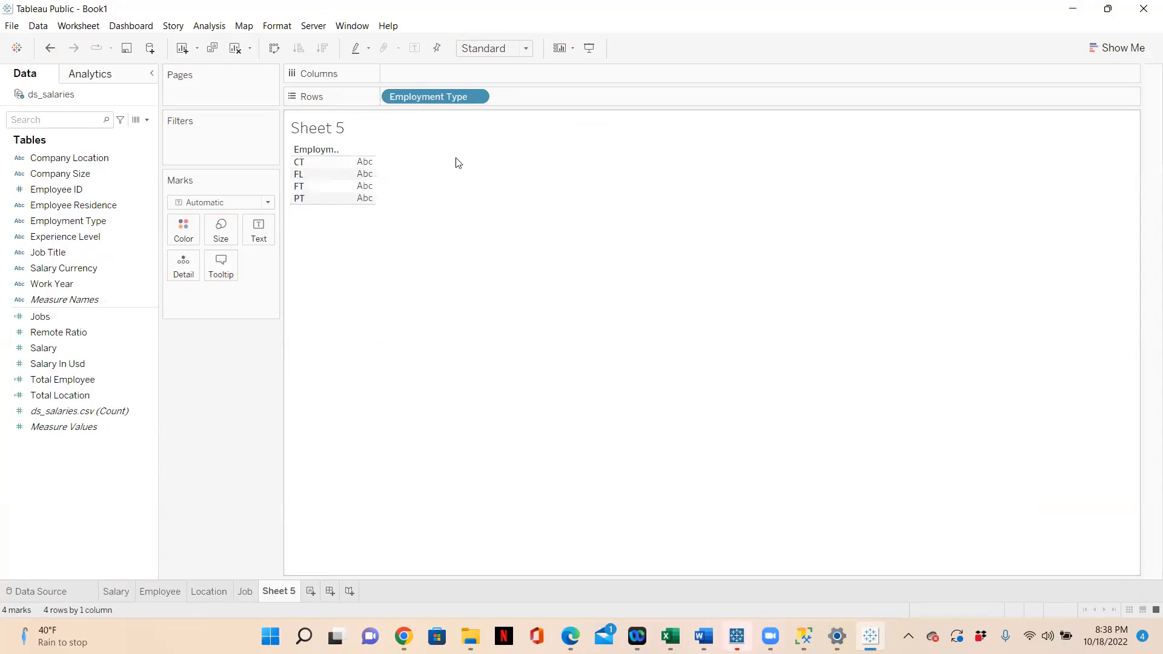
{"action": "left_click", "coordinate": [143, 285]}
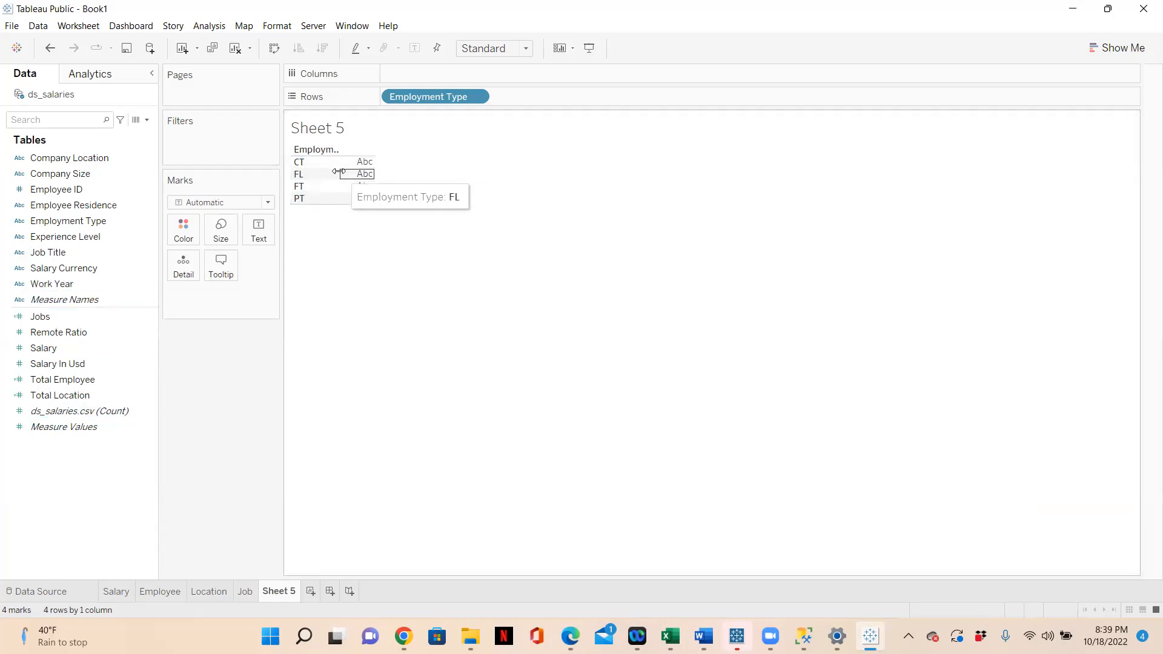
{"action": "left_click_drag", "start_coordinate": [354, 174], "coordinate": [373, 176]}
Fill the table with Salary In Usd totals per employment type.
{"action": "left_click", "coordinate": [92, 316]}
{"action": "left_click", "coordinate": [71, 380]}
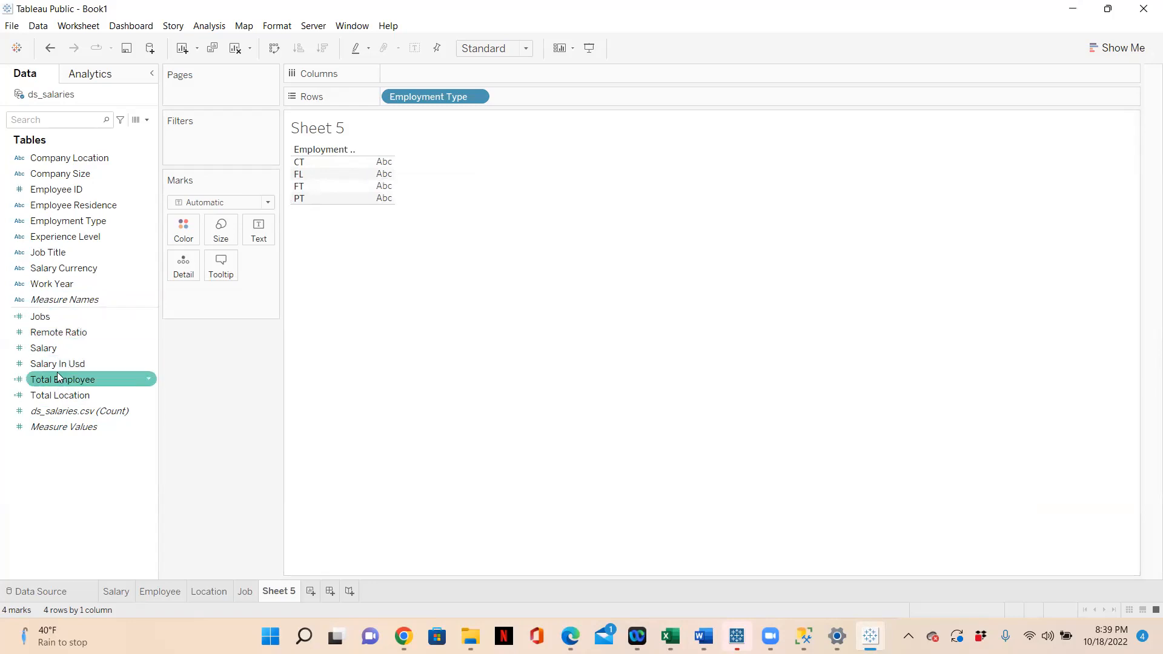
{"action": "left_click", "coordinate": [57, 365]}
{"action": "left_click_drag", "start_coordinate": [50, 369], "coordinate": [372, 187]}
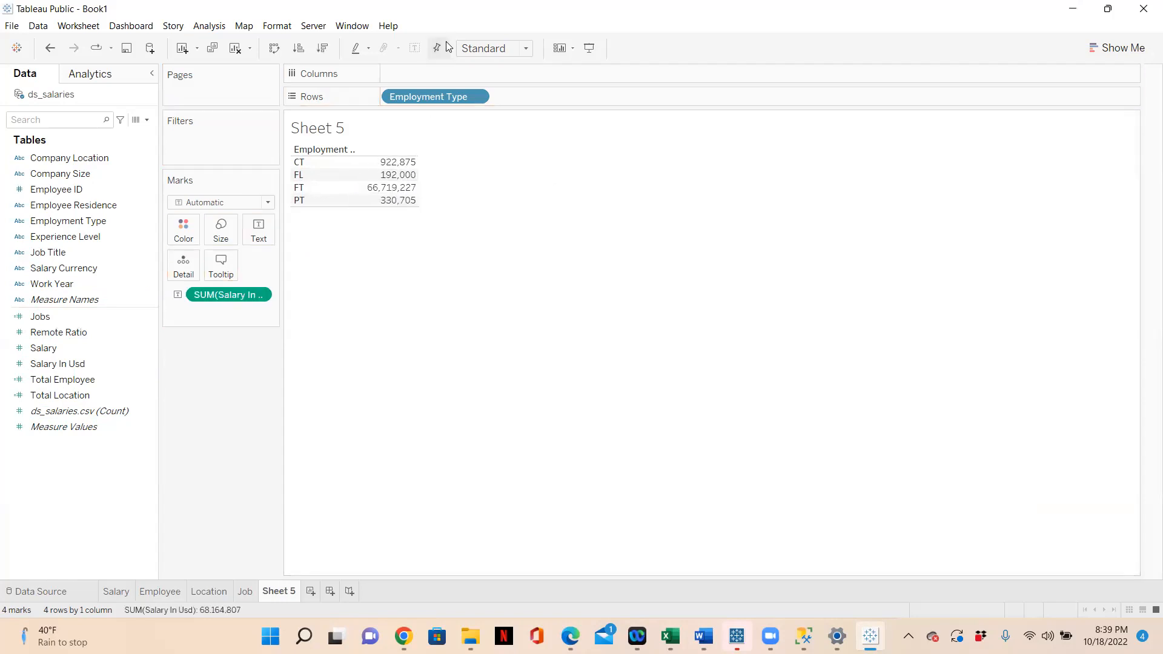
{"action": "left_click", "coordinate": [226, 31]}
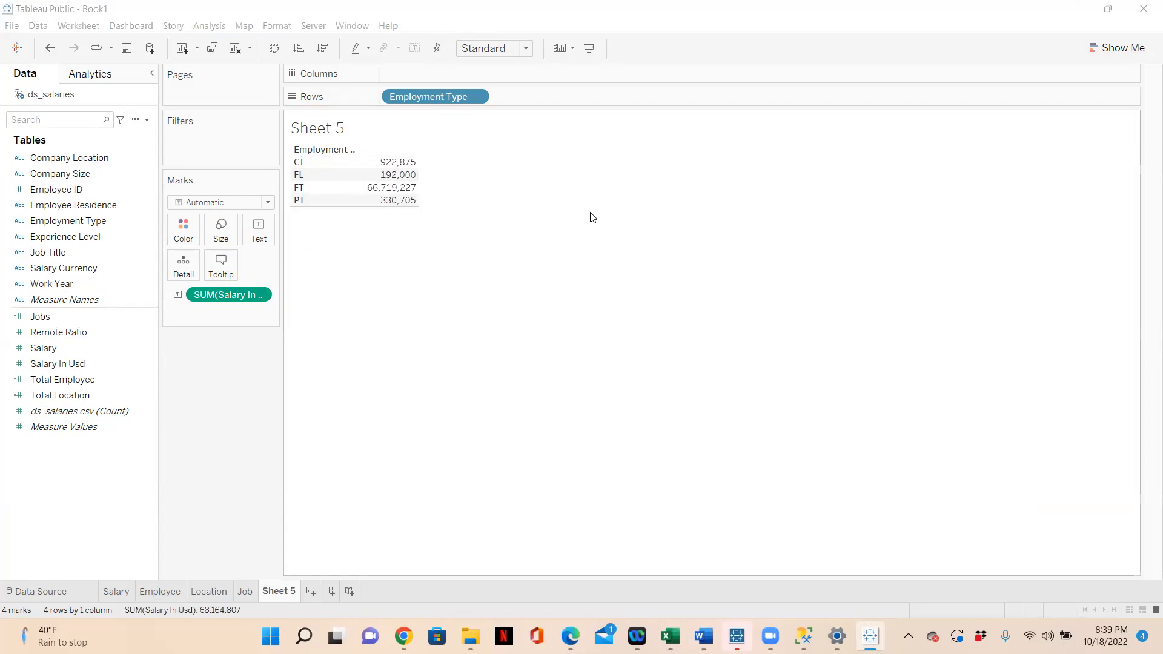
{"action": "left_click", "coordinate": [552, 215]}
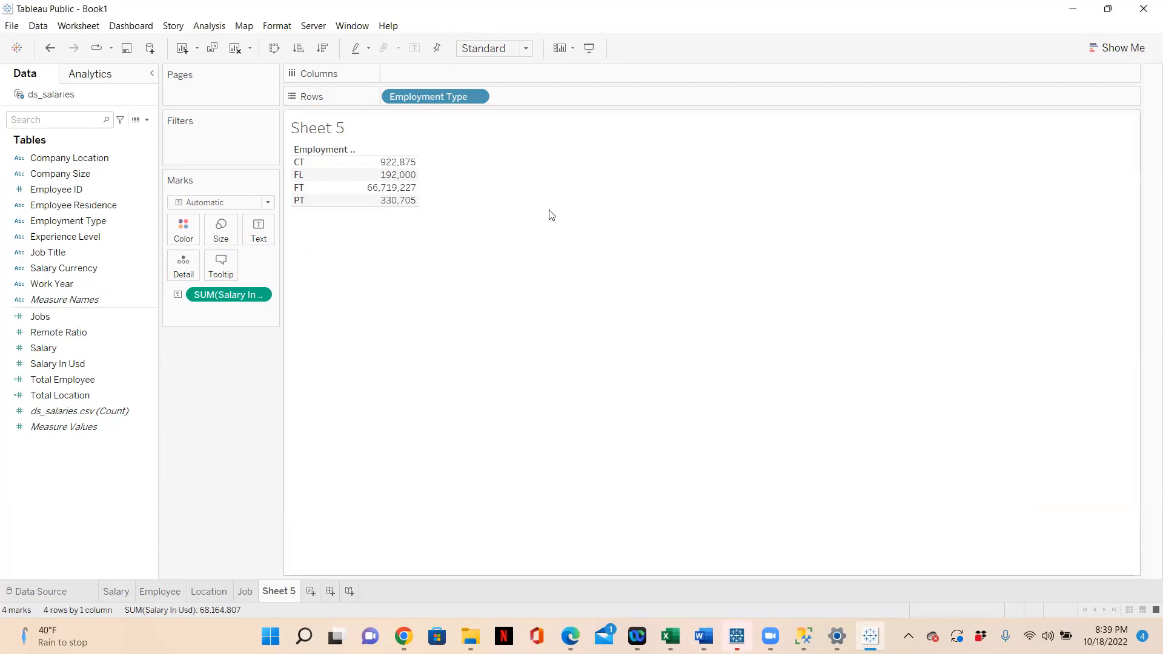
{"action": "mouse_move", "coordinate": [403, 176]}
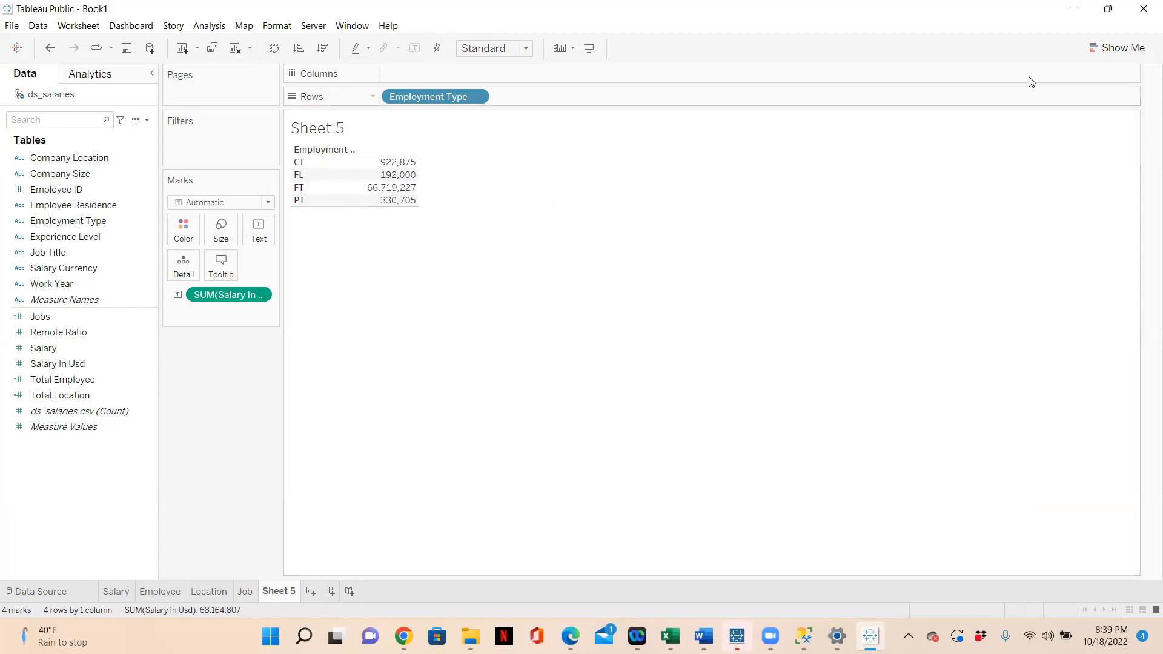
Try the salary data as horizontal bars, then swap axes for vertical bars.
{"action": "left_click", "coordinate": [1121, 50]}
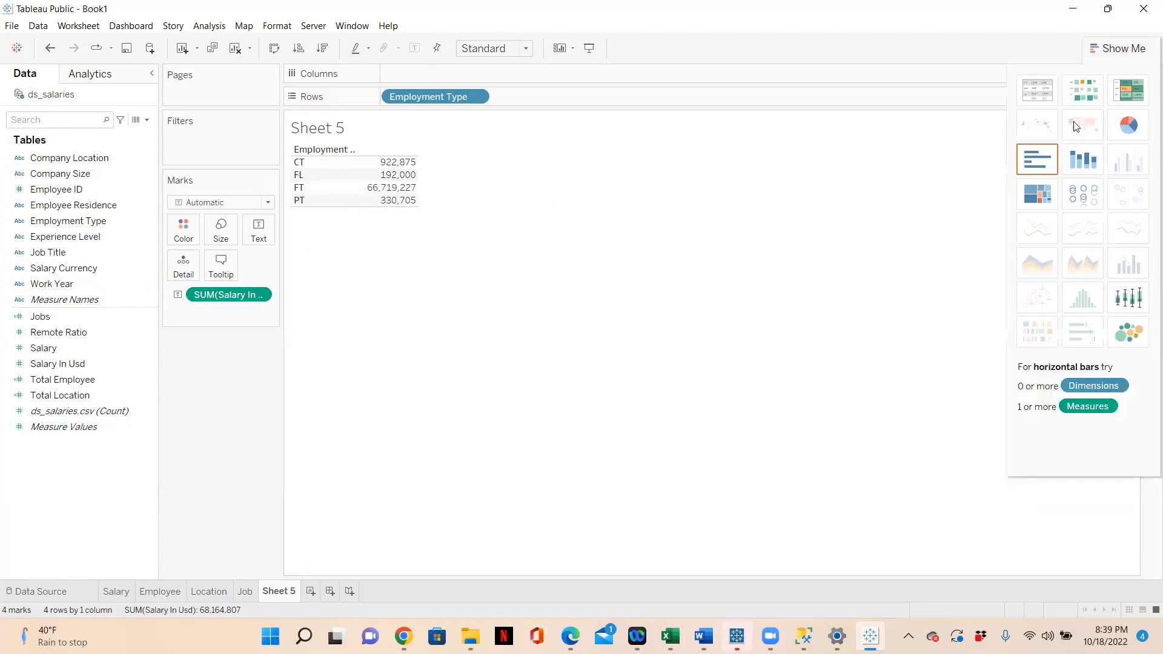
{"action": "left_click", "coordinate": [1050, 160]}
{"action": "left_click", "coordinate": [1122, 48]}
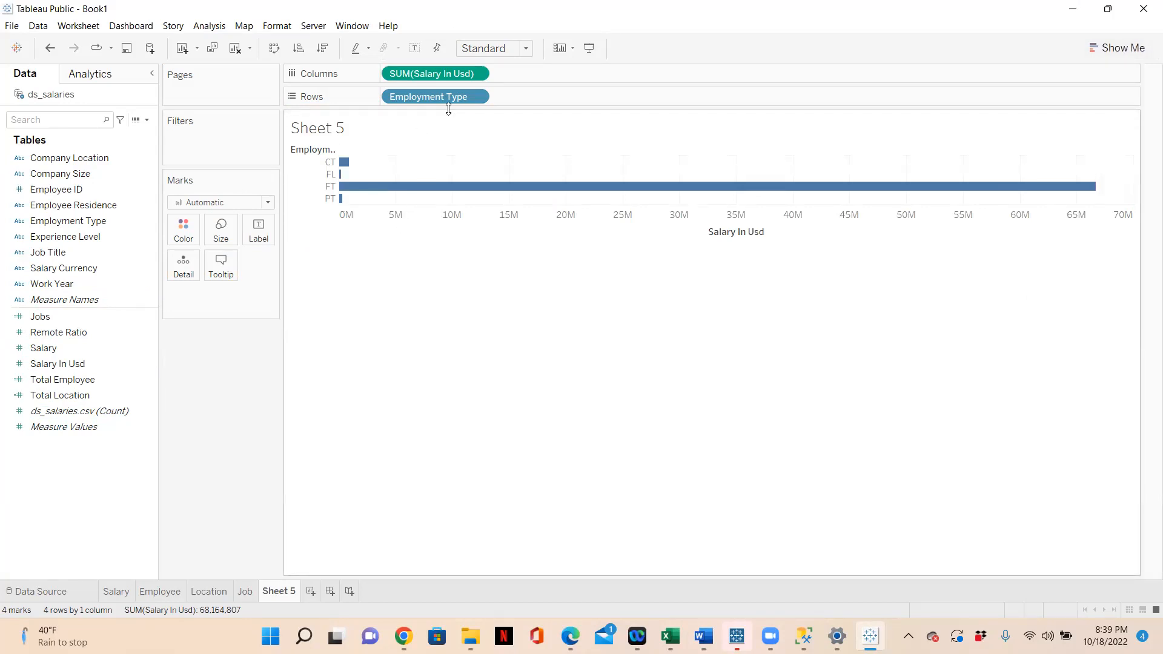
{"action": "mouse_move", "coordinate": [403, 194]}
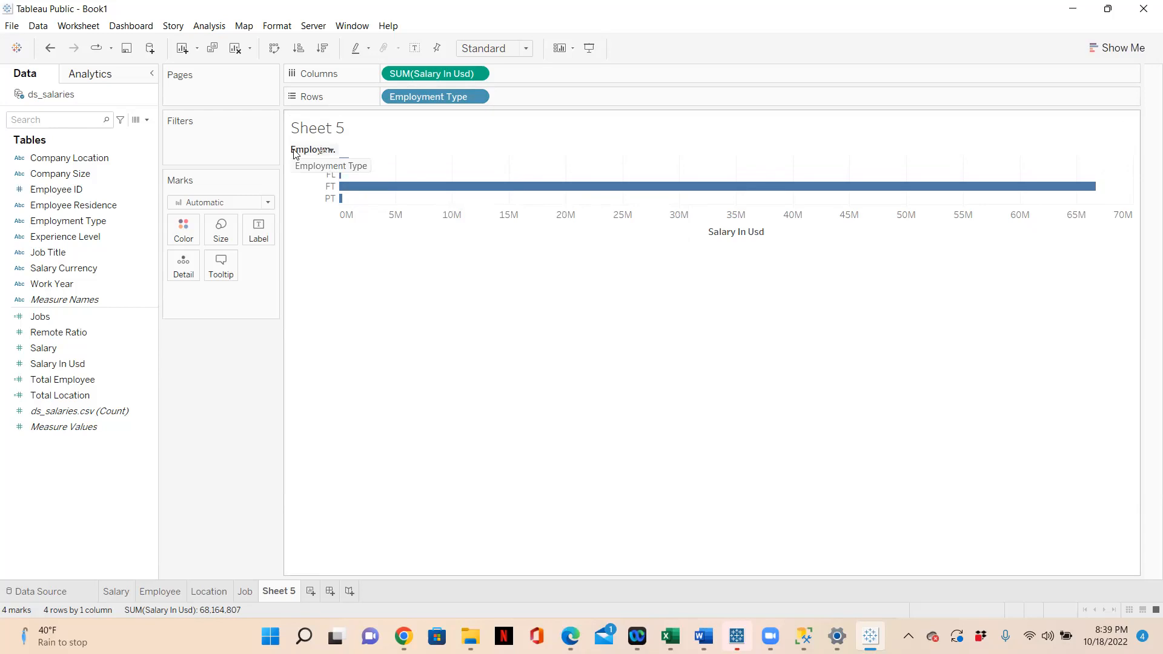
{"action": "left_click", "coordinate": [275, 48]}
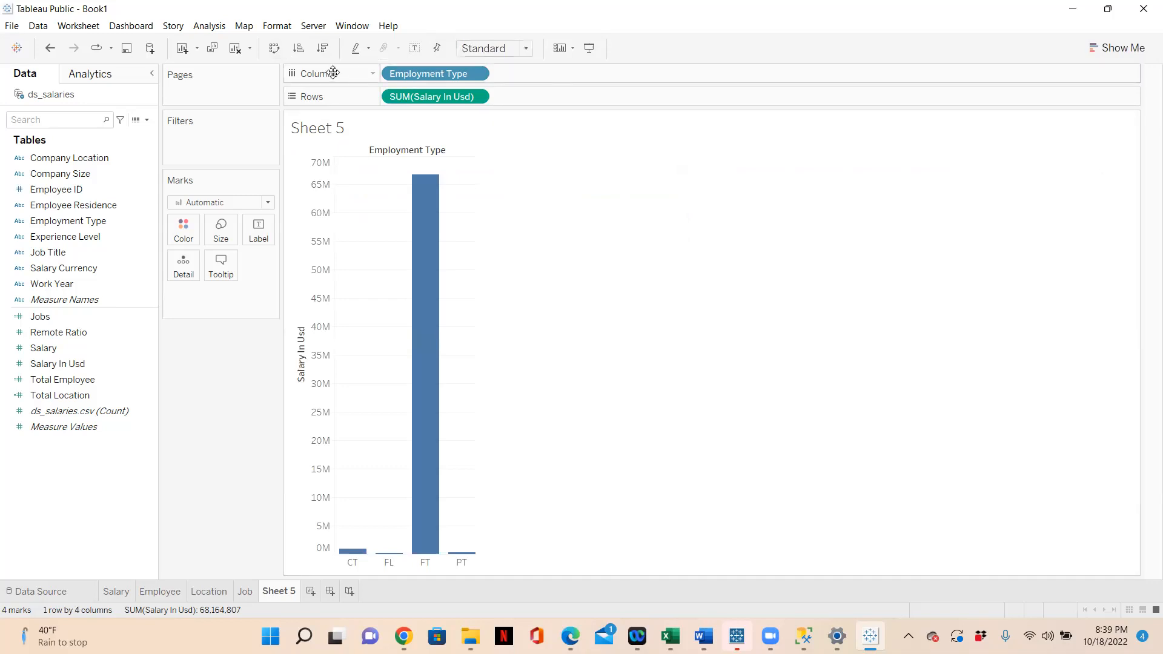
{"action": "mouse_move", "coordinate": [430, 178]}
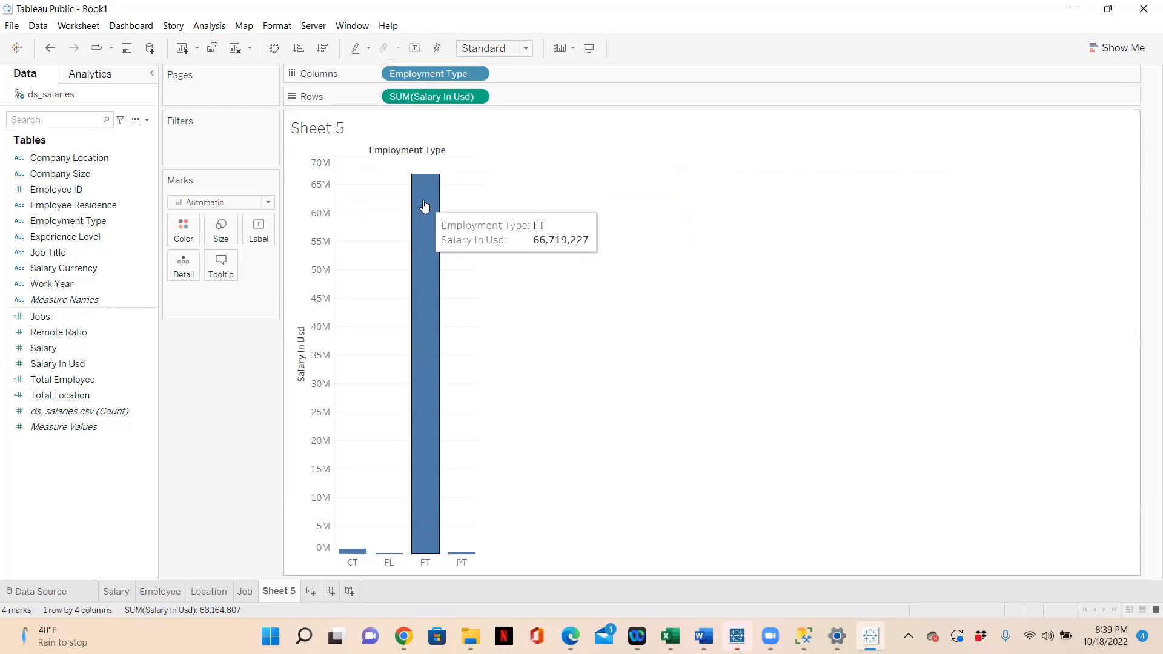
Try pie and treemap versions before settling on a highlight table.
{"action": "left_click", "coordinate": [1121, 47]}
{"action": "left_click", "coordinate": [1133, 128]}
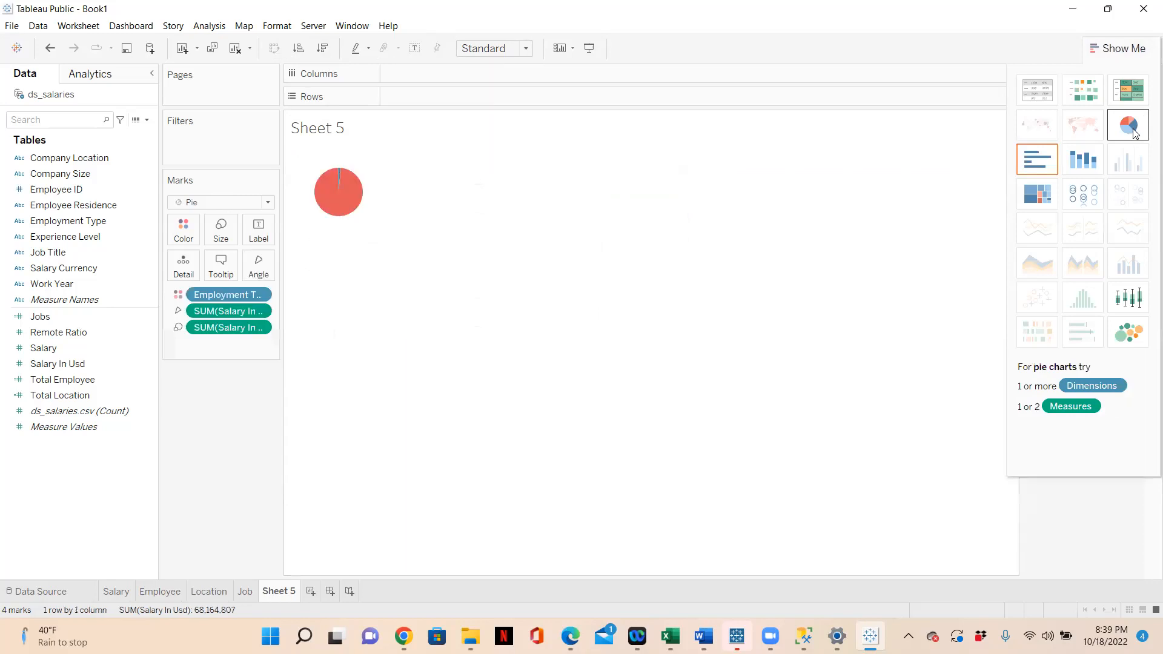
{"action": "mouse_move", "coordinate": [346, 177]}
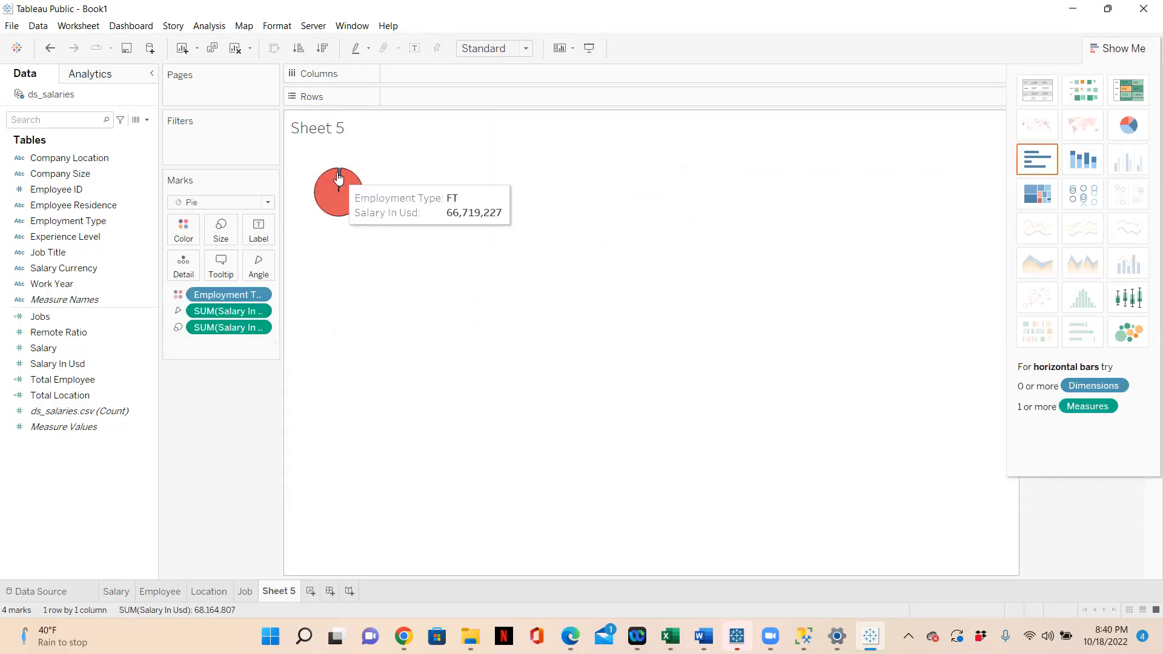
{"action": "left_click", "coordinate": [1037, 194]}
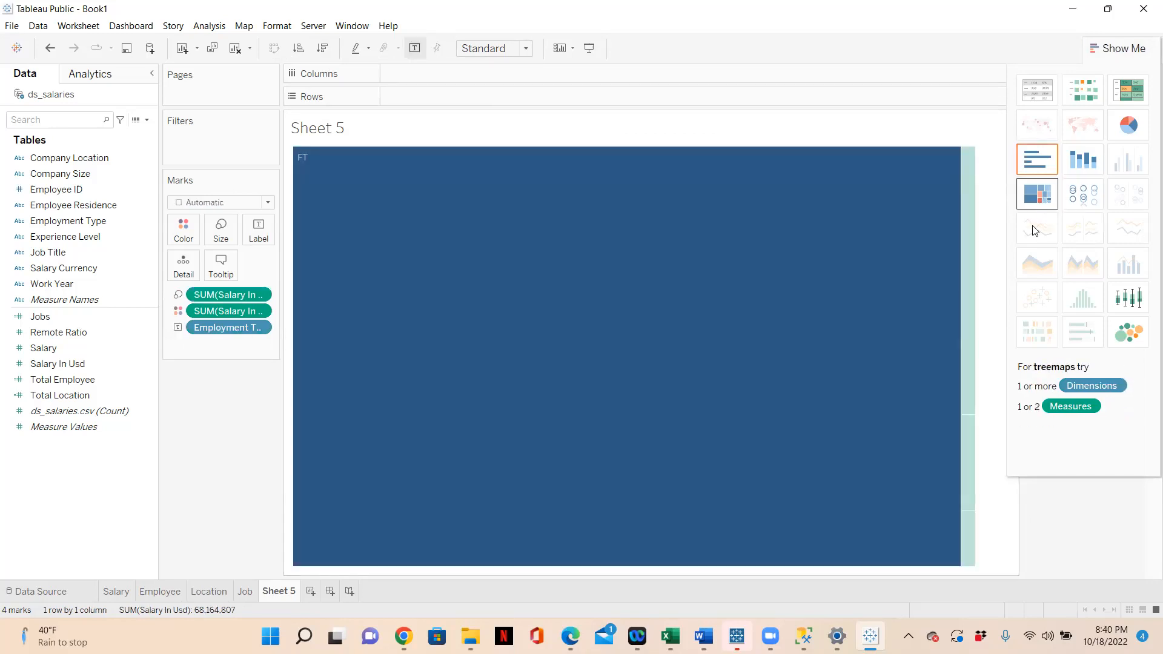
{"action": "mouse_move", "coordinate": [964, 183]}
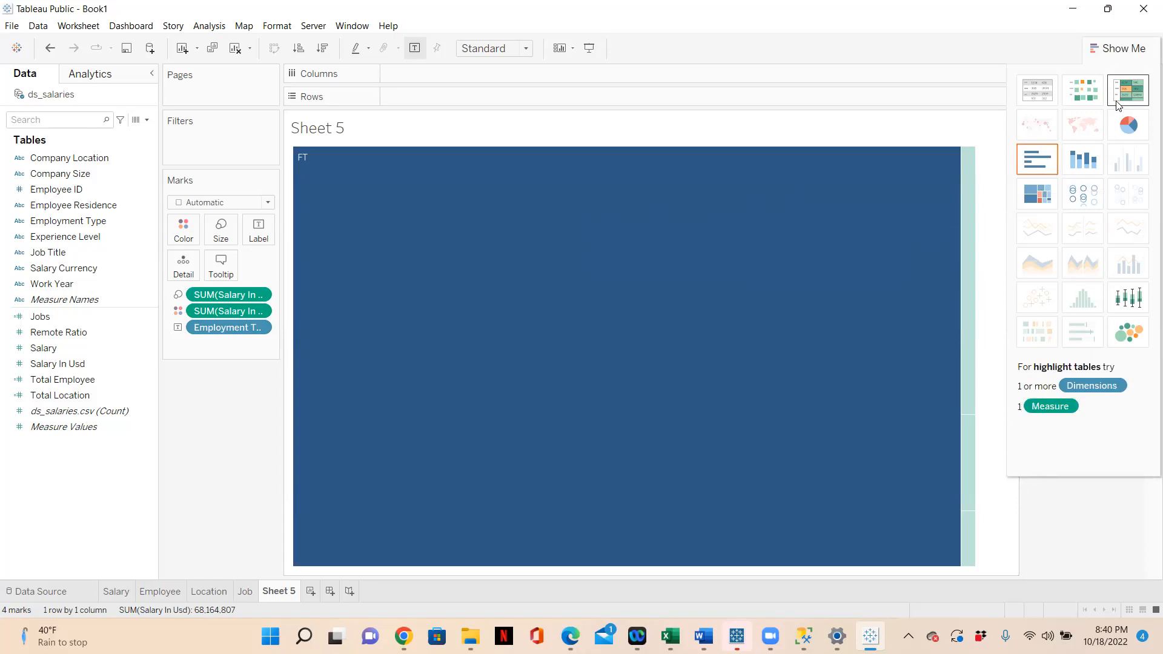
{"action": "left_click", "coordinate": [1128, 88]}
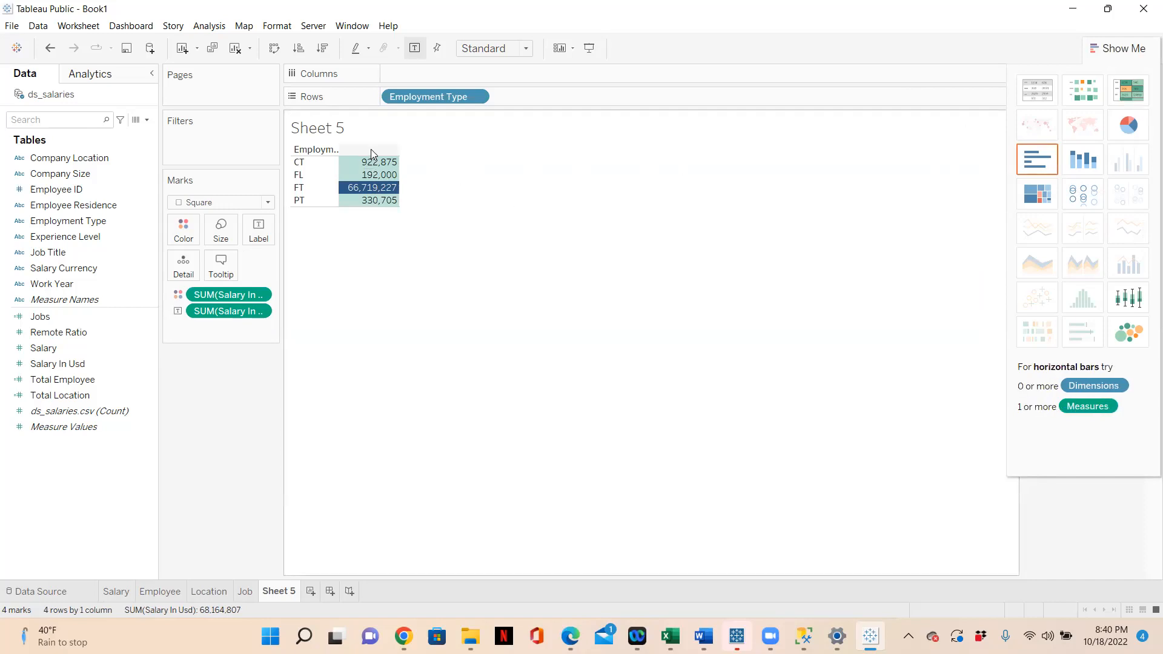
Sort employment types by salary descending and make the table fill the entire view.
{"action": "left_click", "coordinate": [323, 50]}
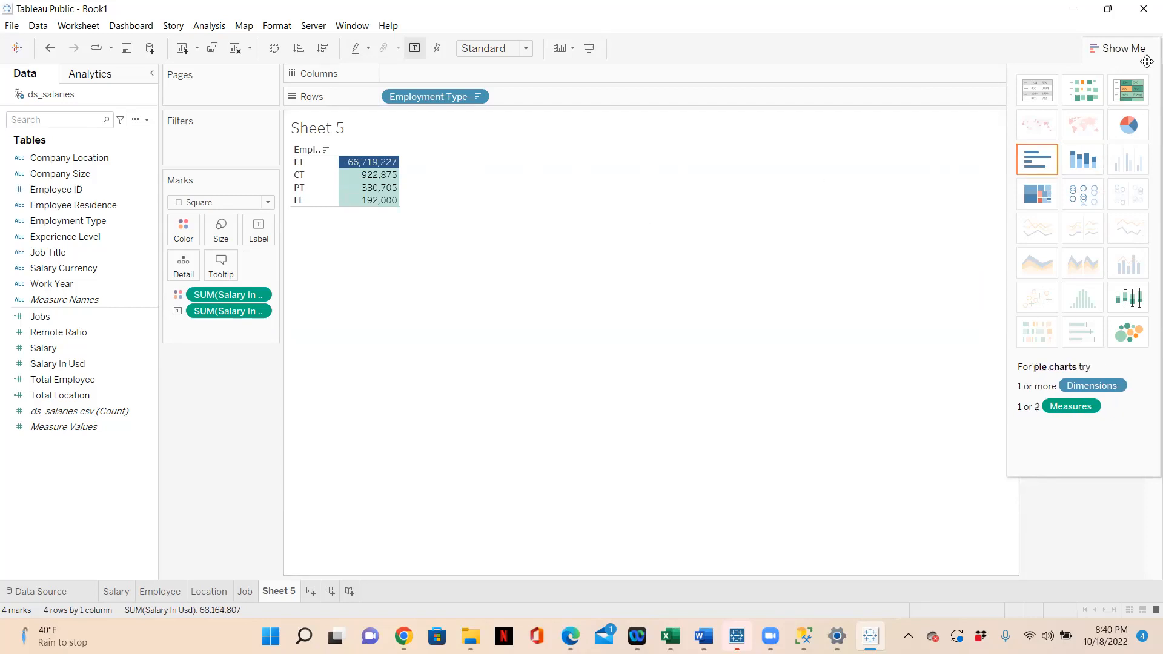
{"action": "left_click", "coordinate": [1131, 46]}
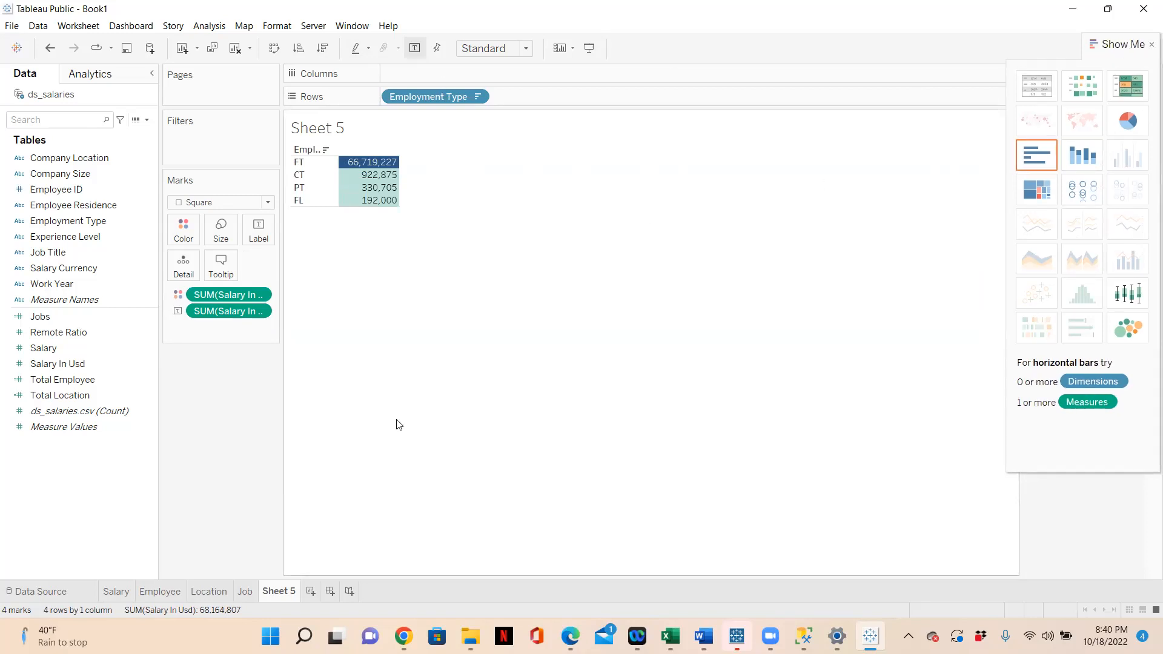
{"action": "left_click", "coordinate": [526, 49]}
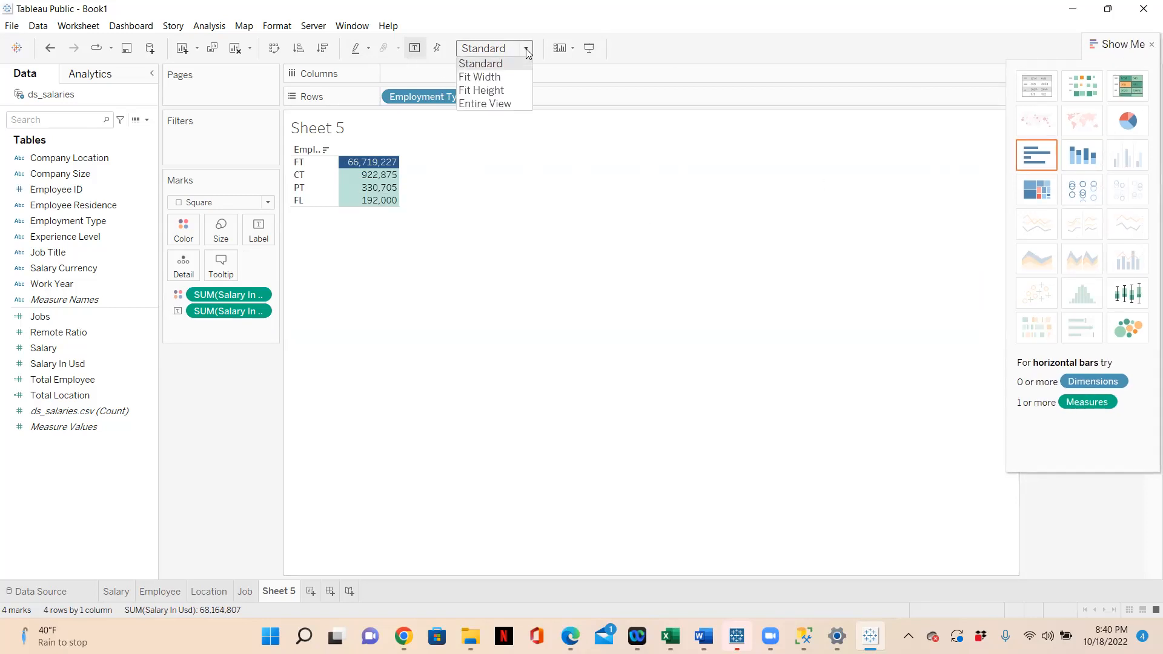
{"action": "left_click", "coordinate": [504, 104]}
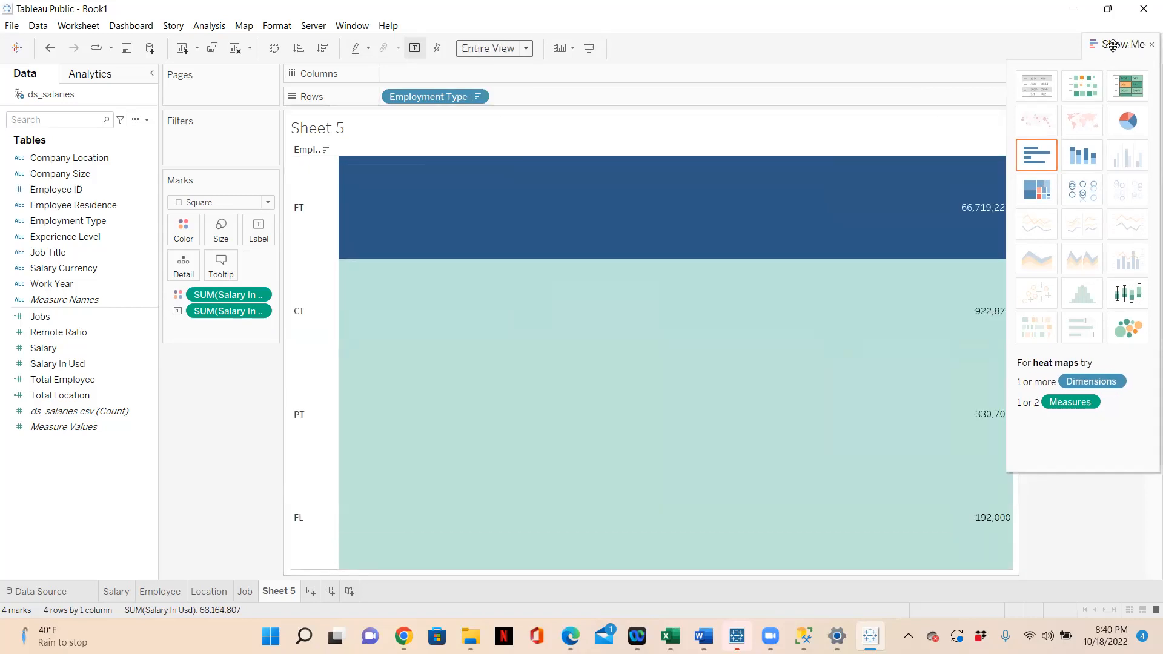
{"action": "left_click_drag", "start_coordinate": [1114, 46], "coordinate": [1113, 43]}
{"action": "left_click", "coordinate": [1152, 41]}
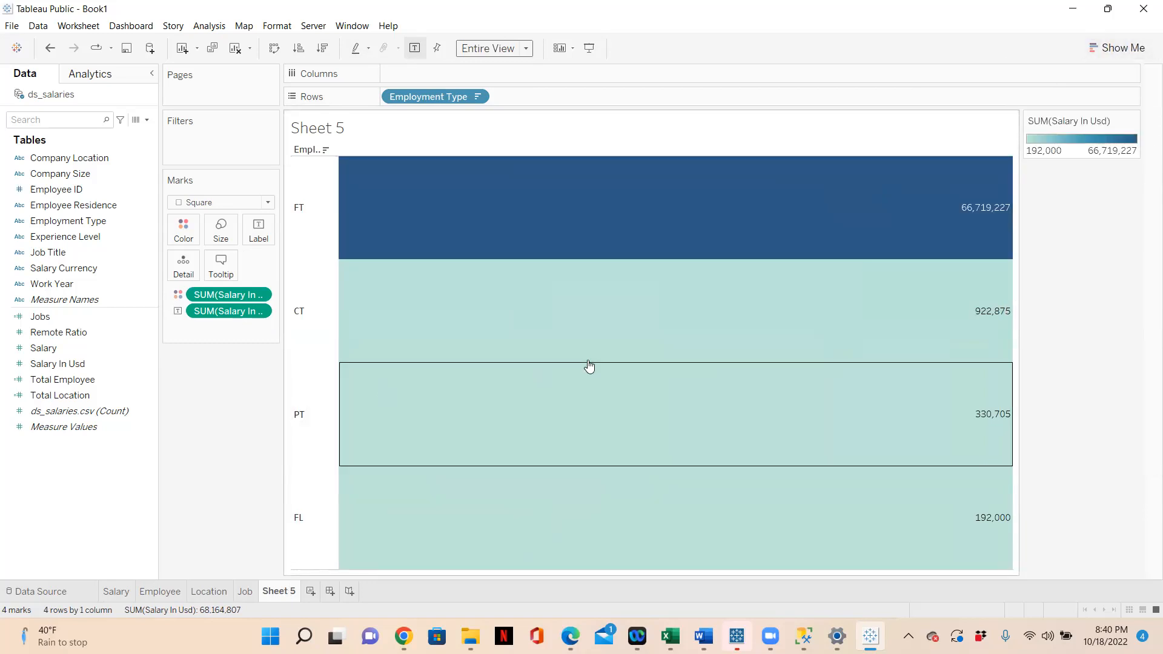
Rename Sheet 5 to 'Salary by ET'.
{"action": "double_click", "coordinate": [280, 594]}
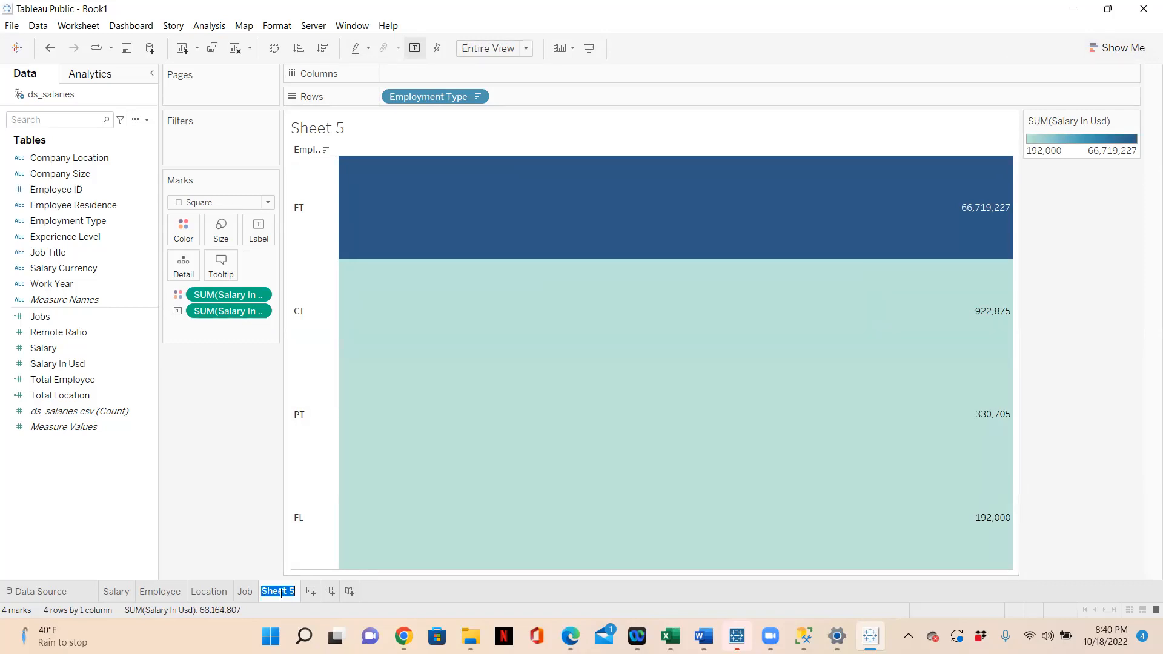
{"action": "type", "text": "salary by ET"}
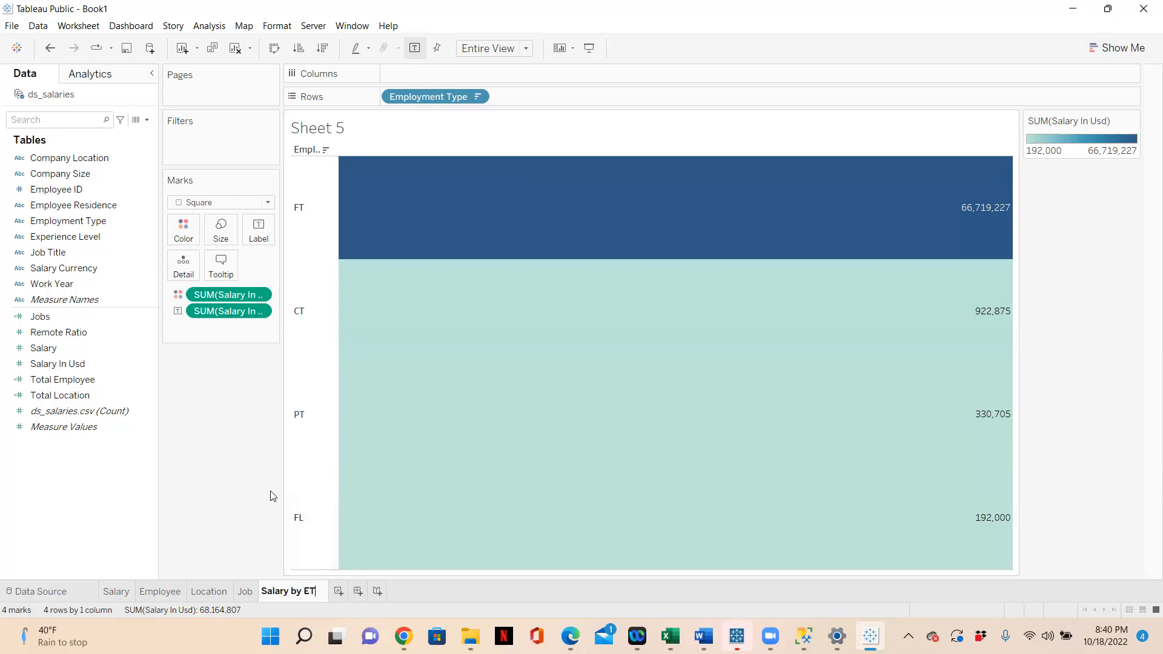
{"action": "left_click", "coordinate": [229, 485]}
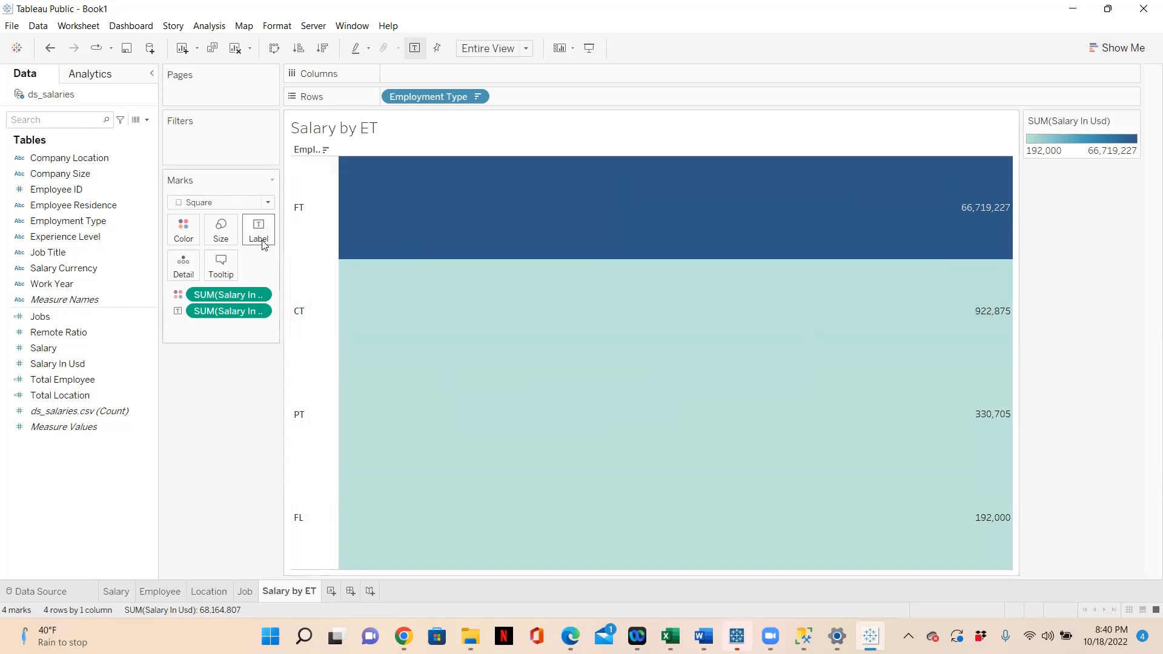
Try the Gray and then the Green palette on the highlight table colours.
{"action": "left_click", "coordinate": [190, 231]}
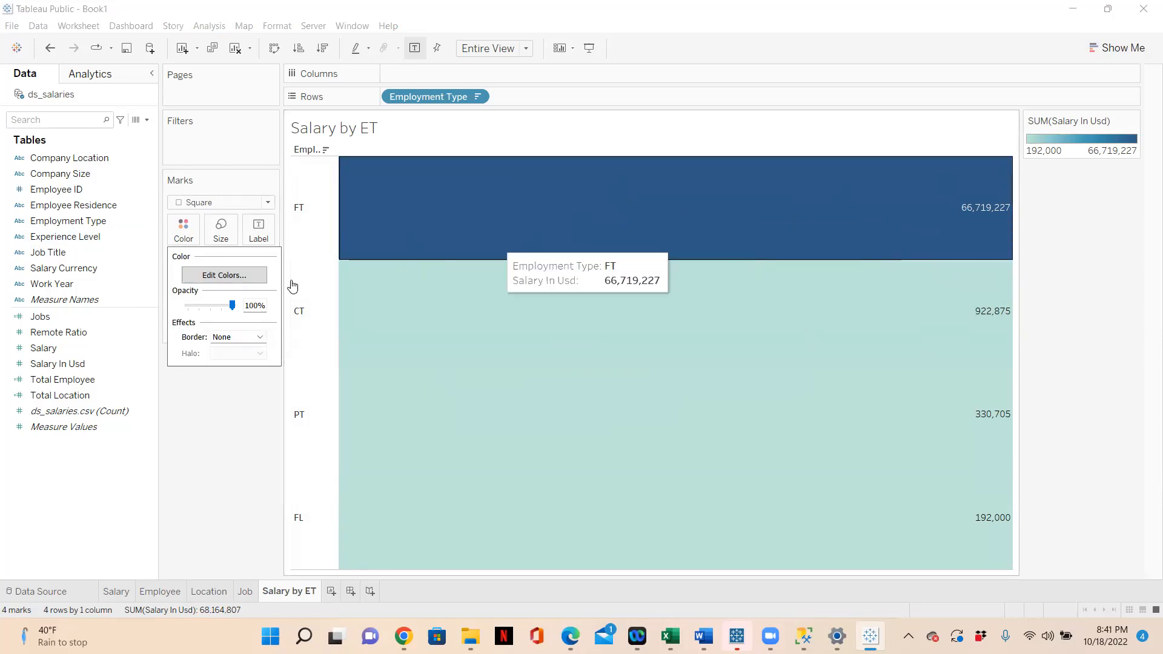
{"action": "left_click", "coordinate": [224, 275]}
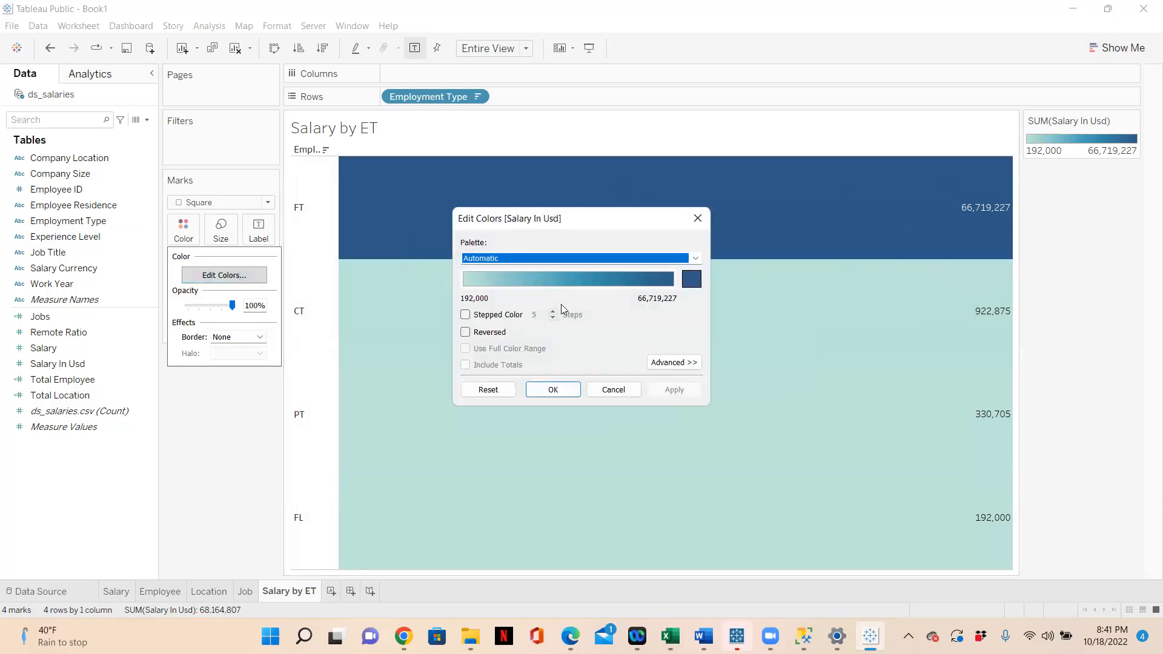
{"action": "left_click", "coordinate": [705, 268]}
{"action": "left_click", "coordinate": [498, 348]}
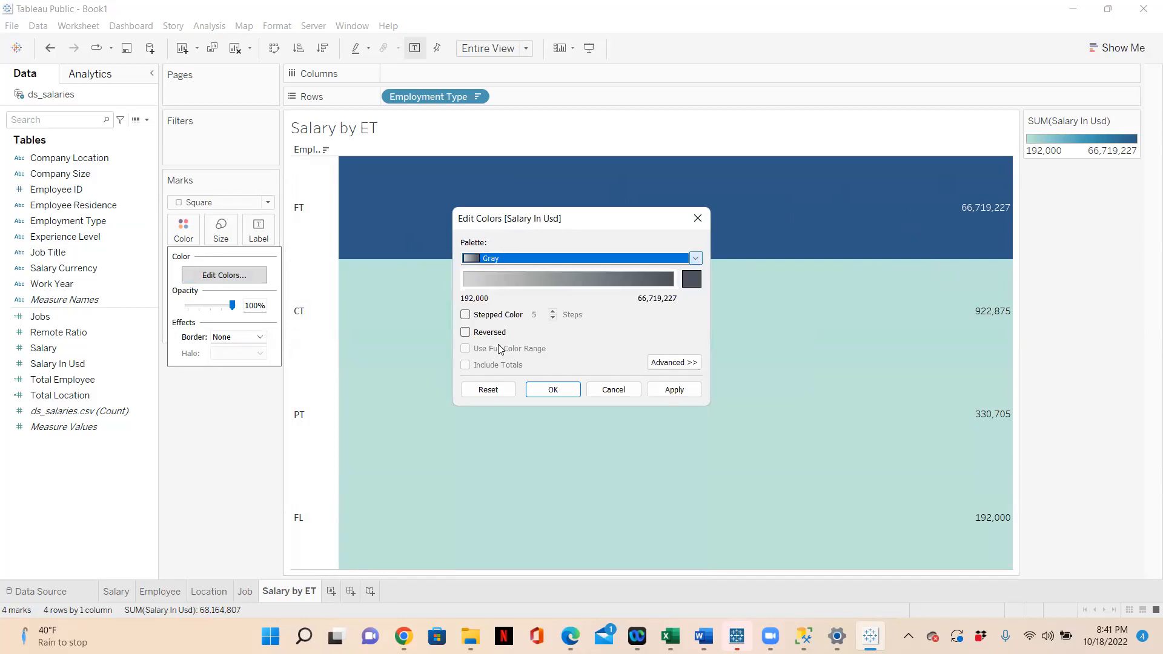
{"action": "left_click", "coordinate": [681, 389]}
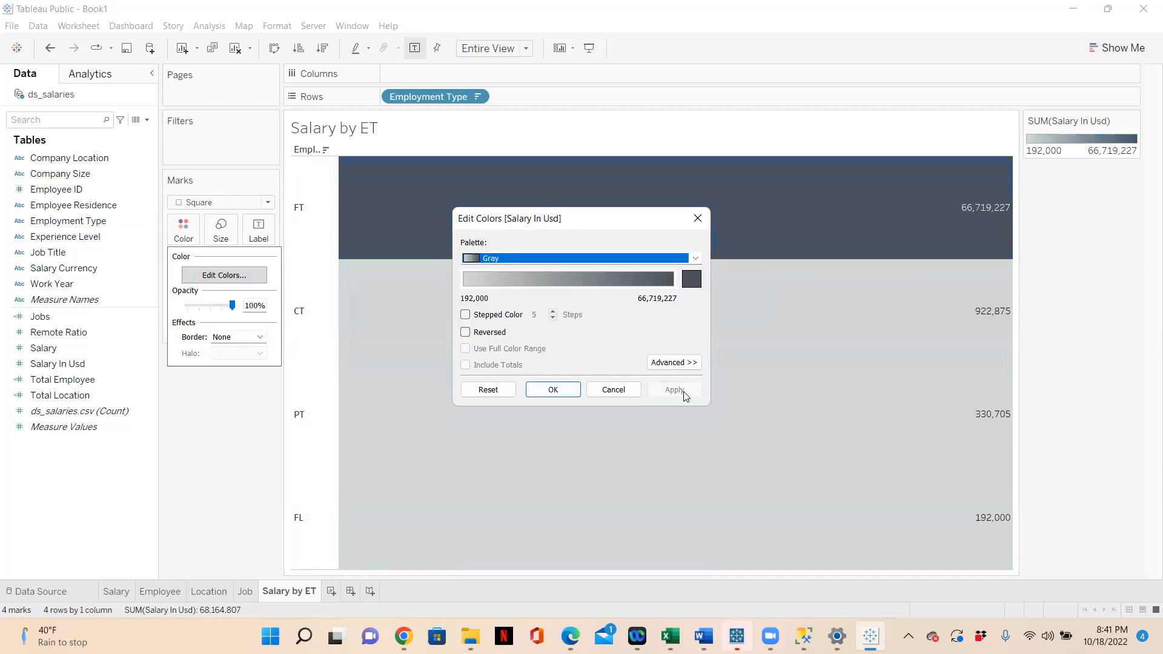
{"action": "left_click", "coordinate": [694, 261]}
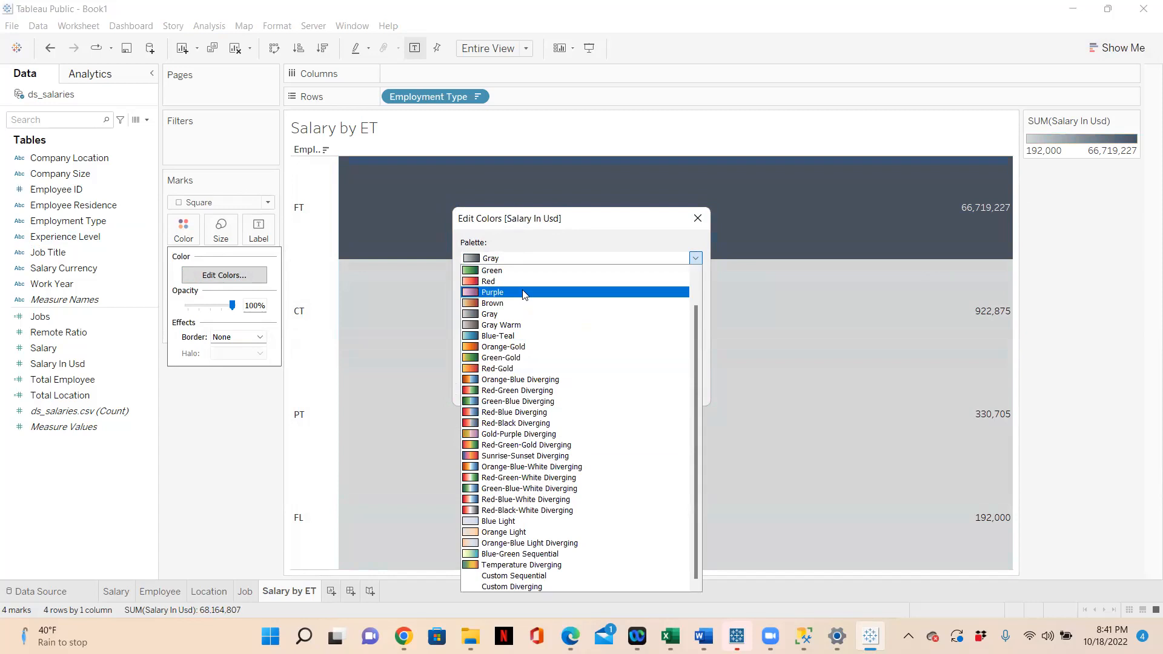
{"action": "left_click", "coordinate": [492, 270]}
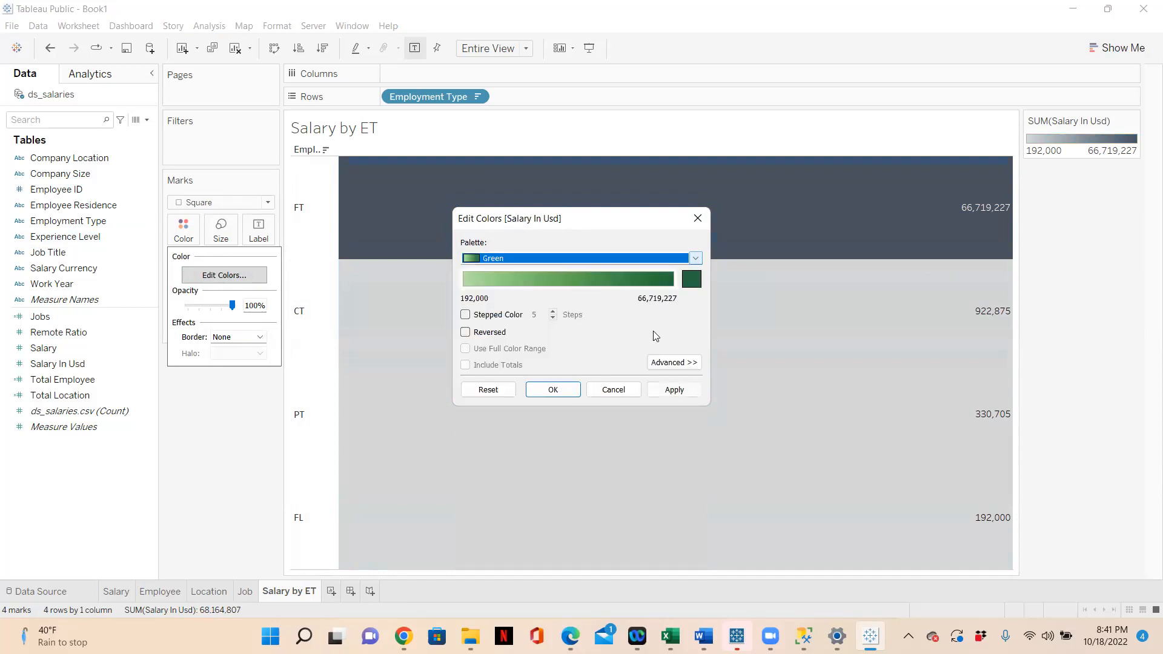
{"action": "left_click", "coordinate": [683, 397]}
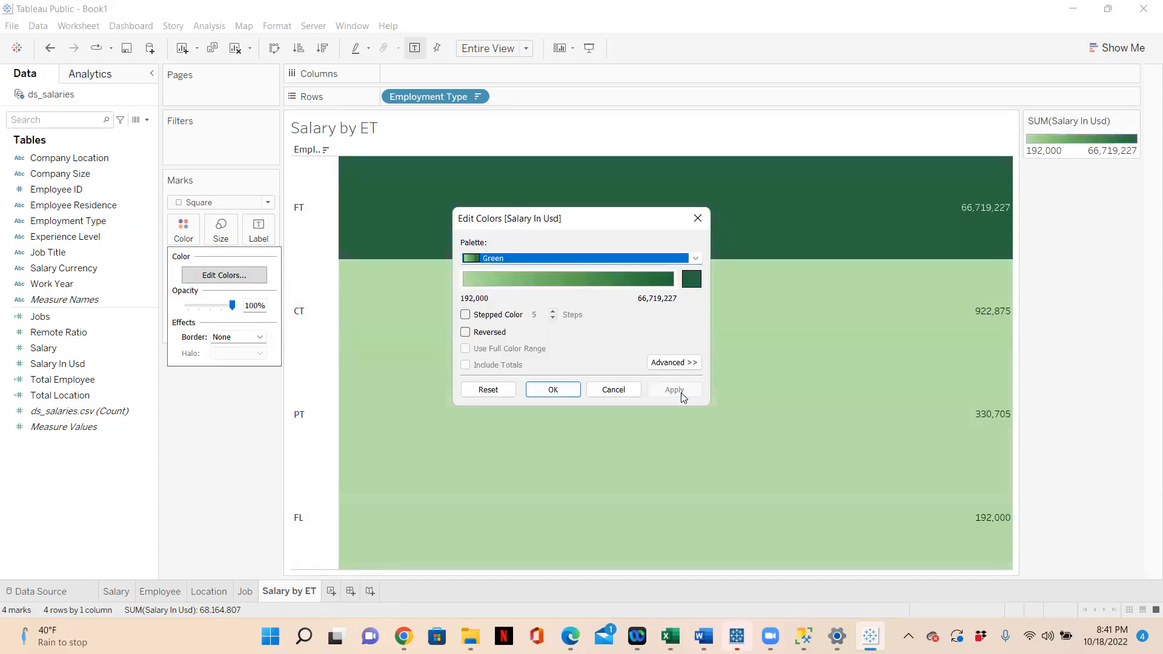
{"action": "left_click", "coordinate": [698, 217]}
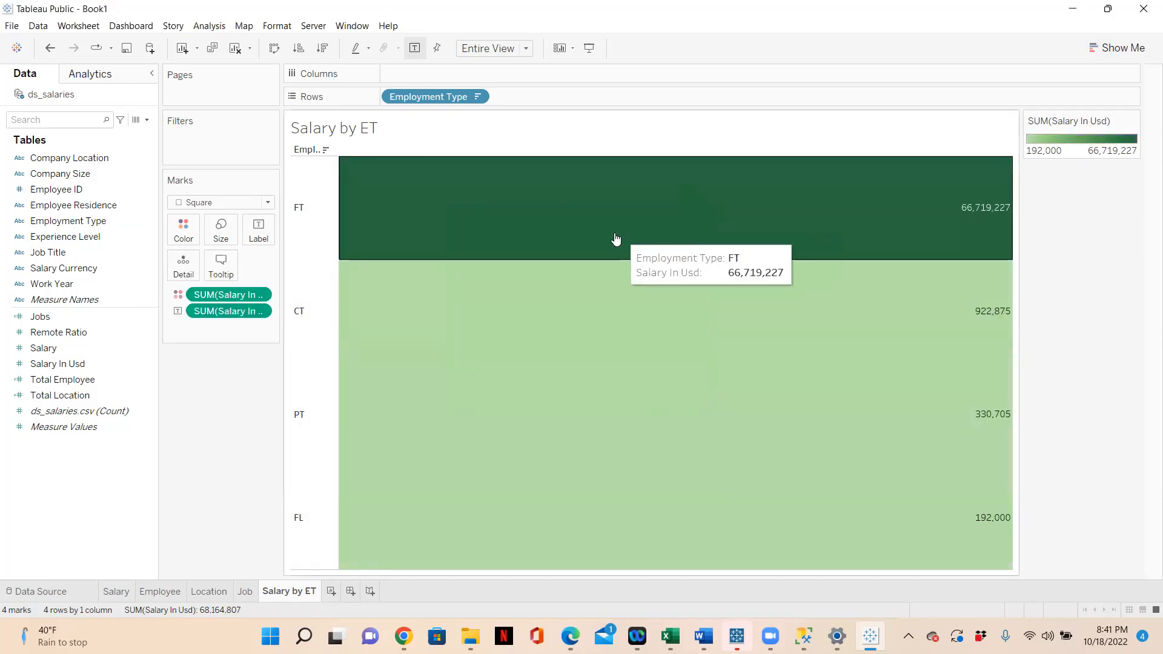
Apply the Gray palette to the salary squares.
{"action": "left_click", "coordinate": [183, 229]}
{"action": "left_click", "coordinate": [253, 276]}
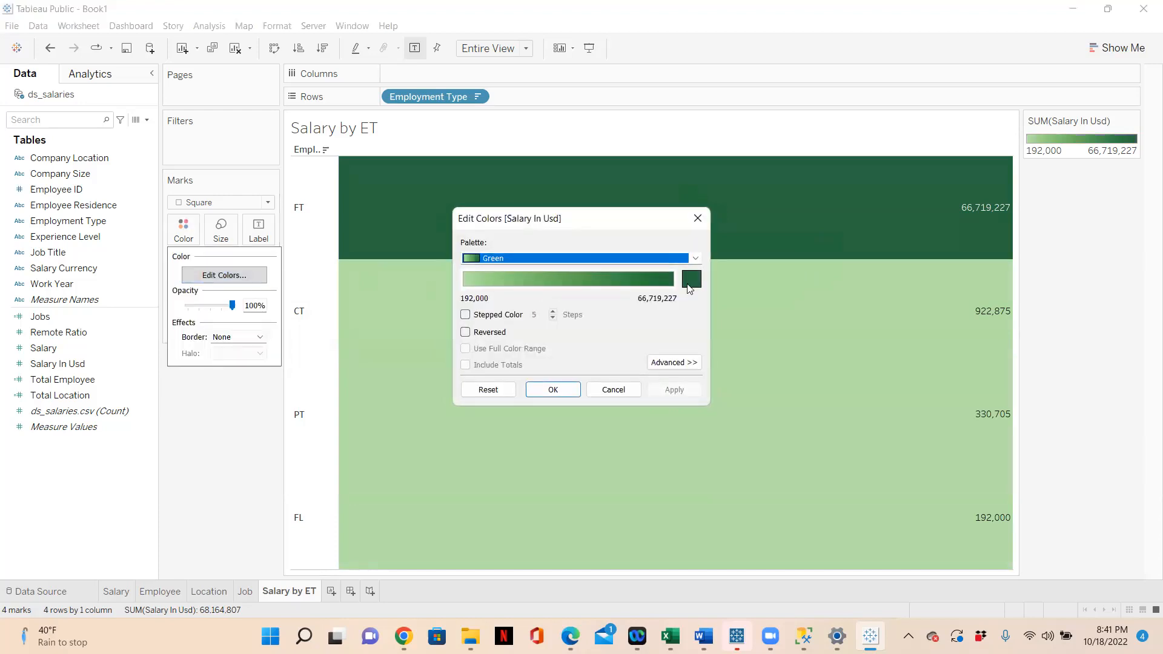
{"action": "left_click", "coordinate": [696, 259]}
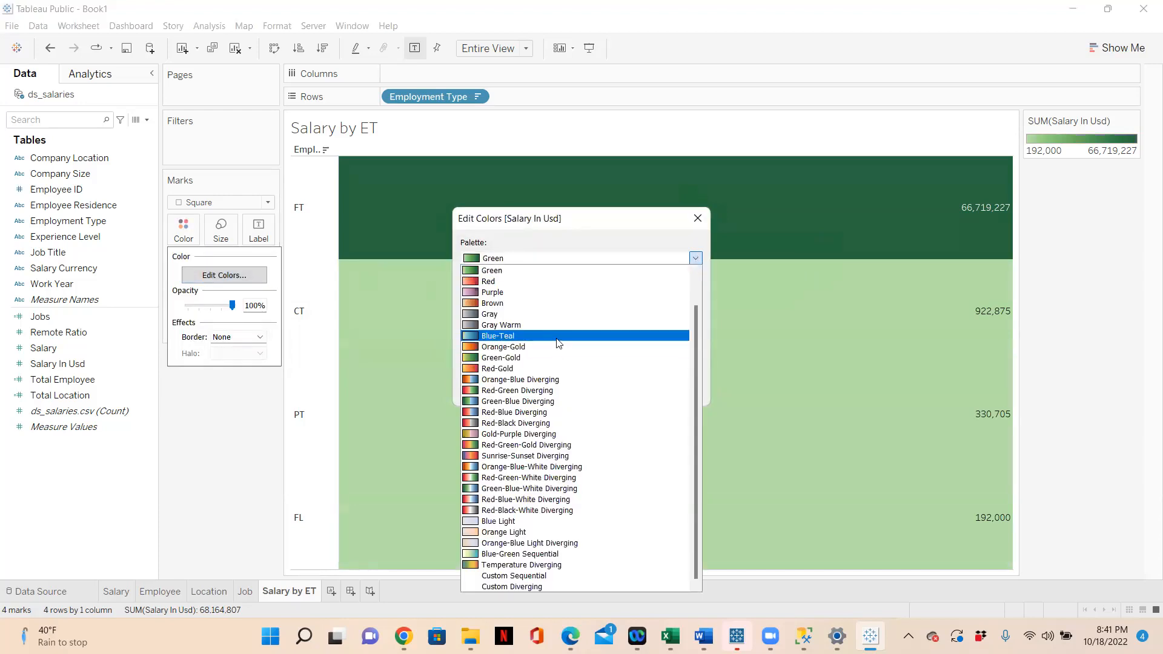
{"action": "left_click", "coordinate": [516, 315]}
{"action": "left_click", "coordinate": [664, 392]}
{"action": "left_click", "coordinate": [553, 390]}
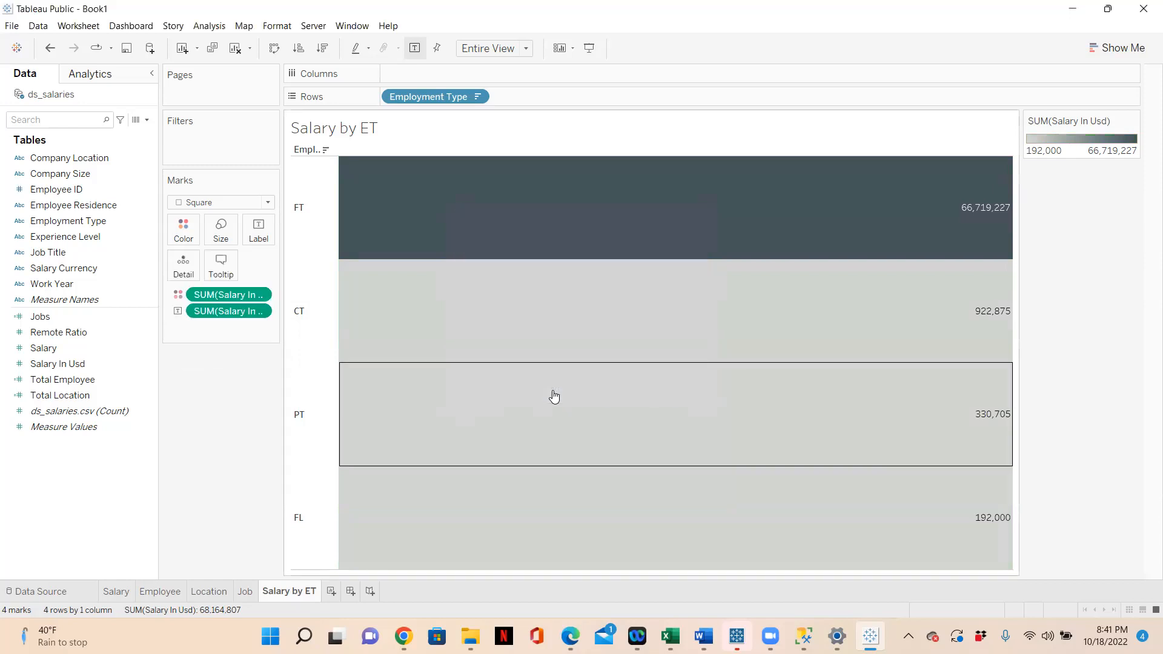
Give the squares a white border.
{"action": "left_click", "coordinate": [183, 232]}
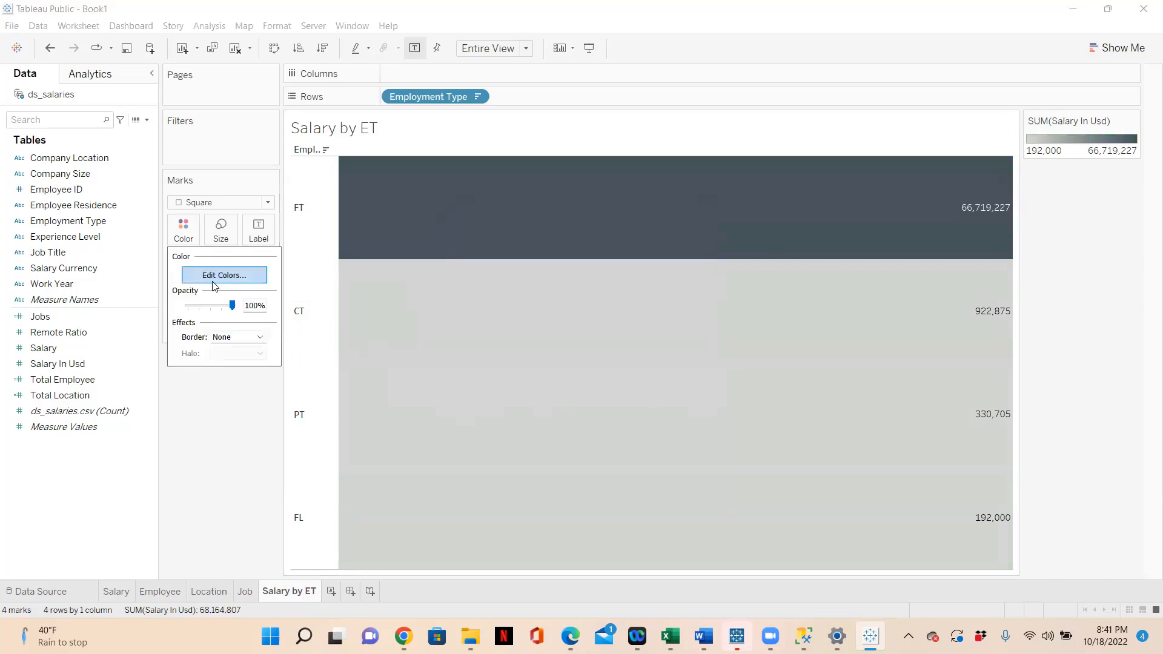
{"action": "left_click", "coordinate": [261, 337]}
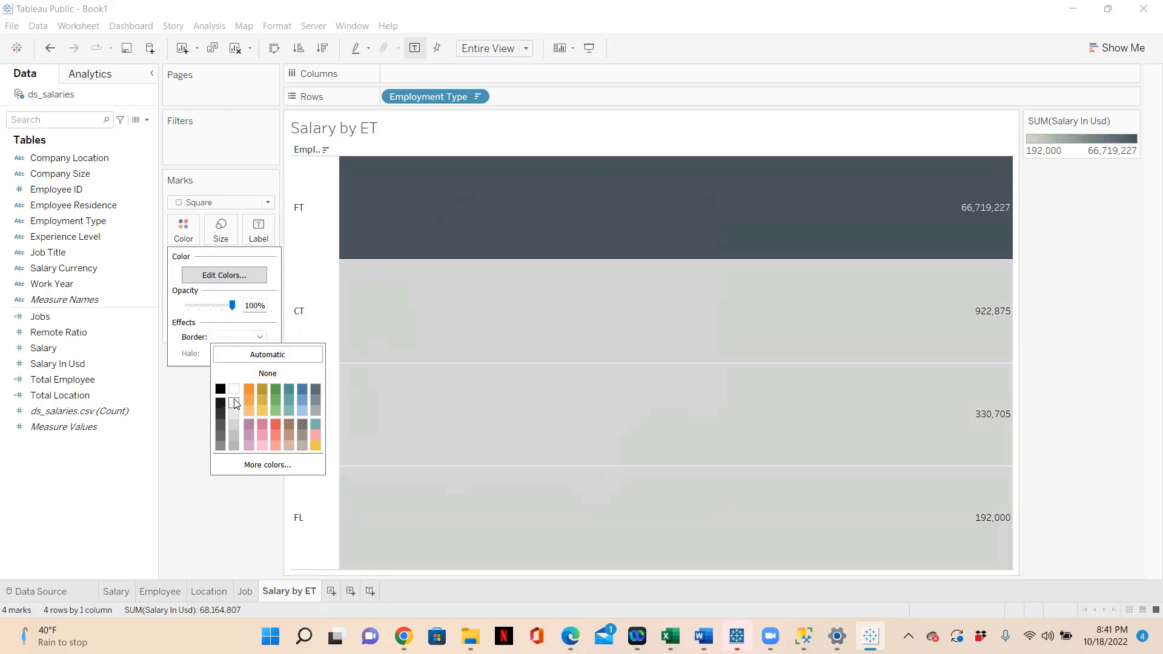
{"action": "left_click", "coordinate": [188, 453]}
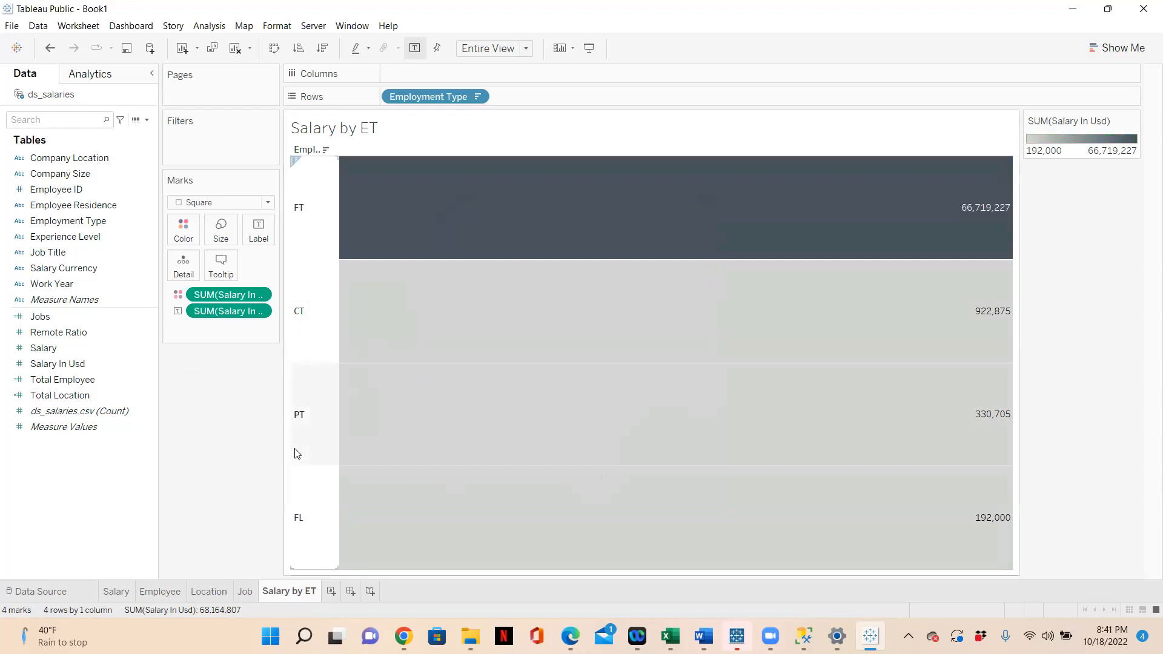
Bold both tooltip lines and disable command buttons and selection by category.
{"action": "left_click", "coordinate": [231, 275]}
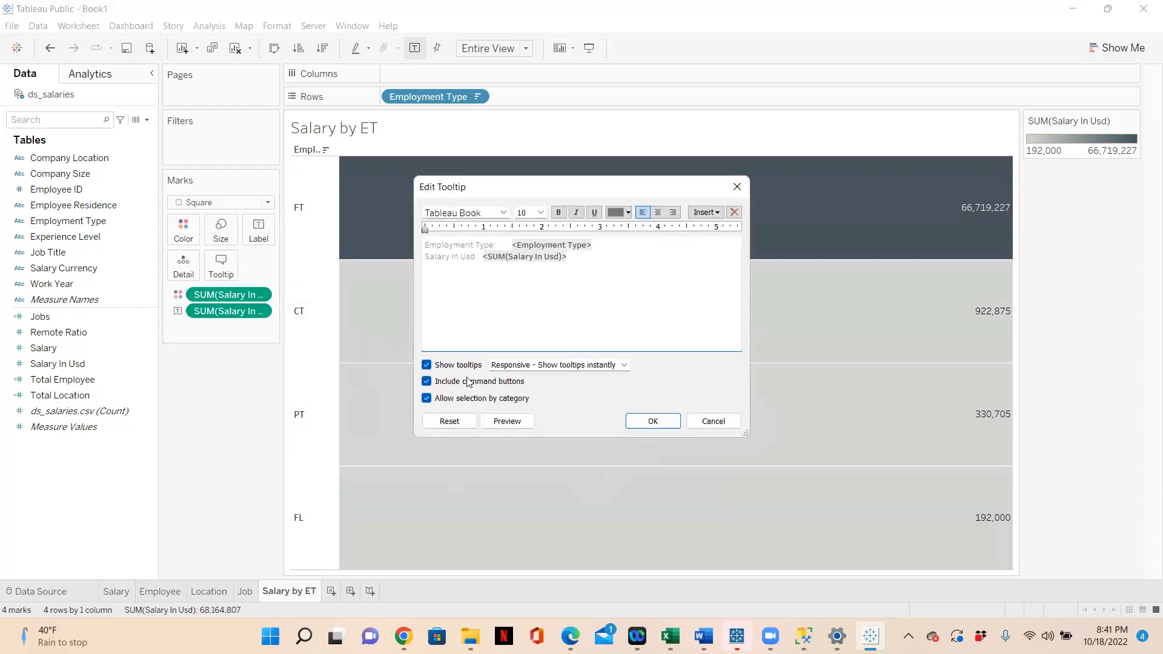
{"action": "left_click", "coordinate": [426, 381]}
{"action": "left_click", "coordinate": [427, 398]}
{"action": "left_click", "coordinate": [582, 269]}
{"action": "left_click_drag", "start_coordinate": [582, 269], "coordinate": [426, 243]}
{"action": "left_click", "coordinate": [559, 213]}
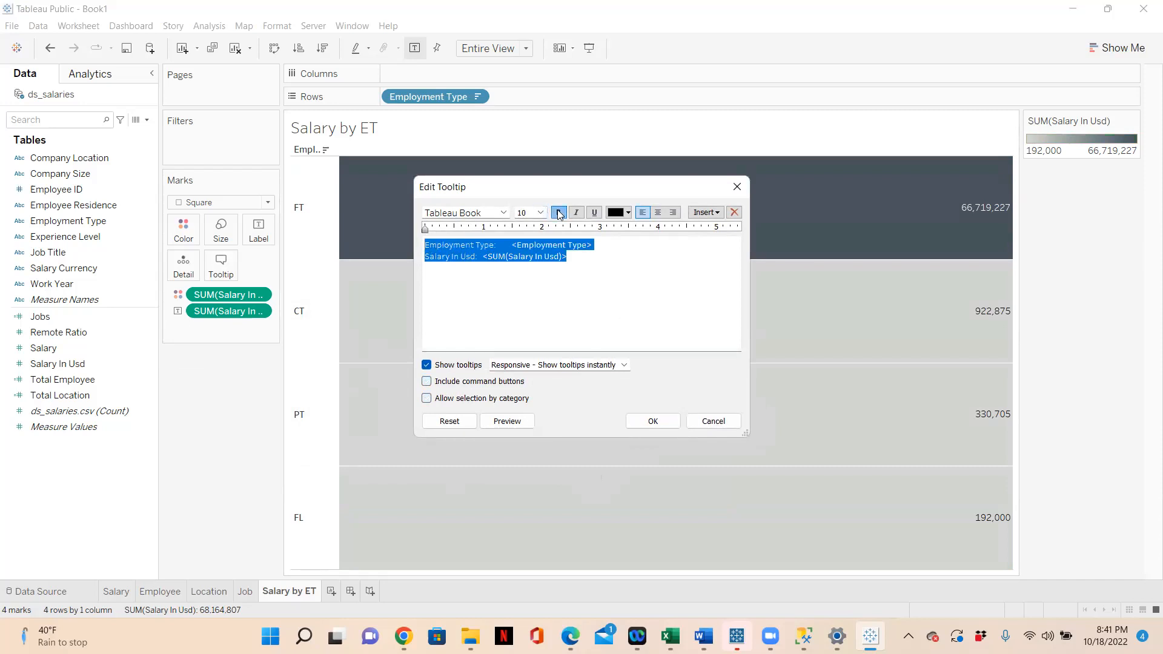
{"action": "left_click", "coordinate": [652, 422]}
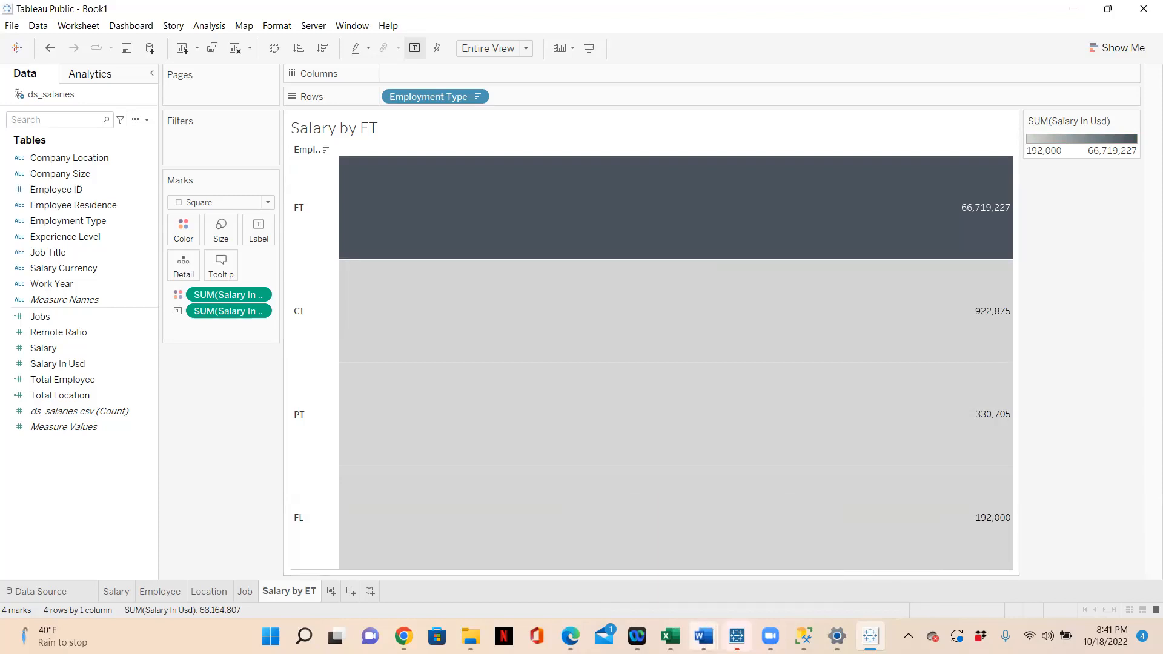
{"action": "mouse_move", "coordinate": [702, 636]}
{"action": "left_click", "coordinate": [766, 560]}
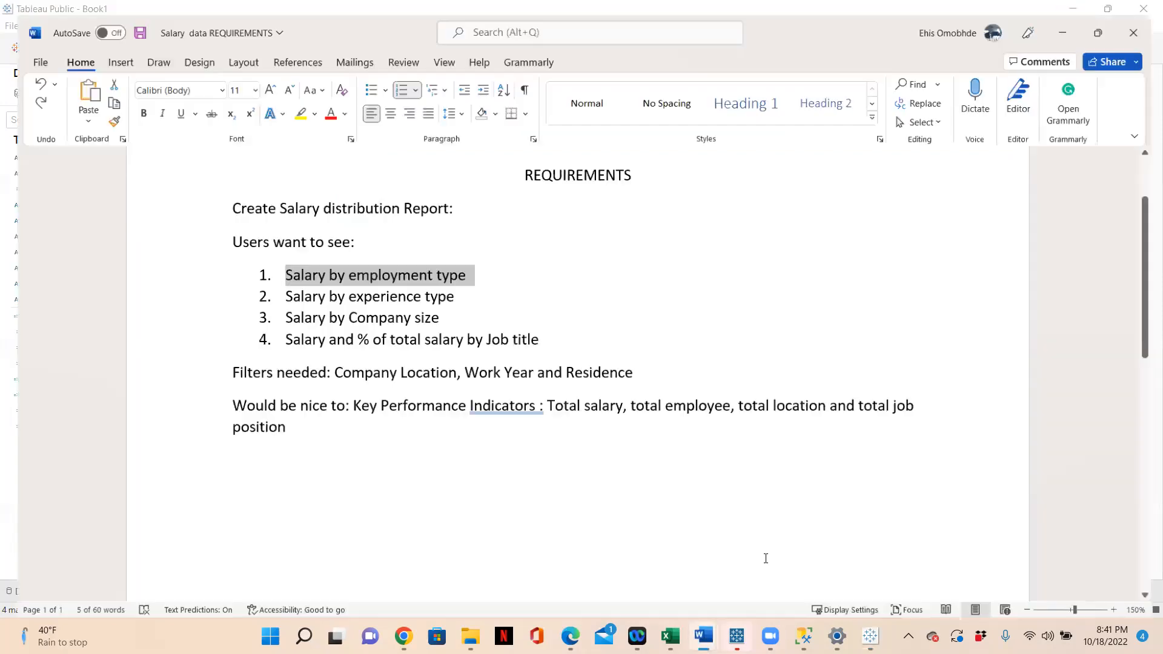
{"action": "left_click_drag", "start_coordinate": [448, 288], "coordinate": [315, 295]}
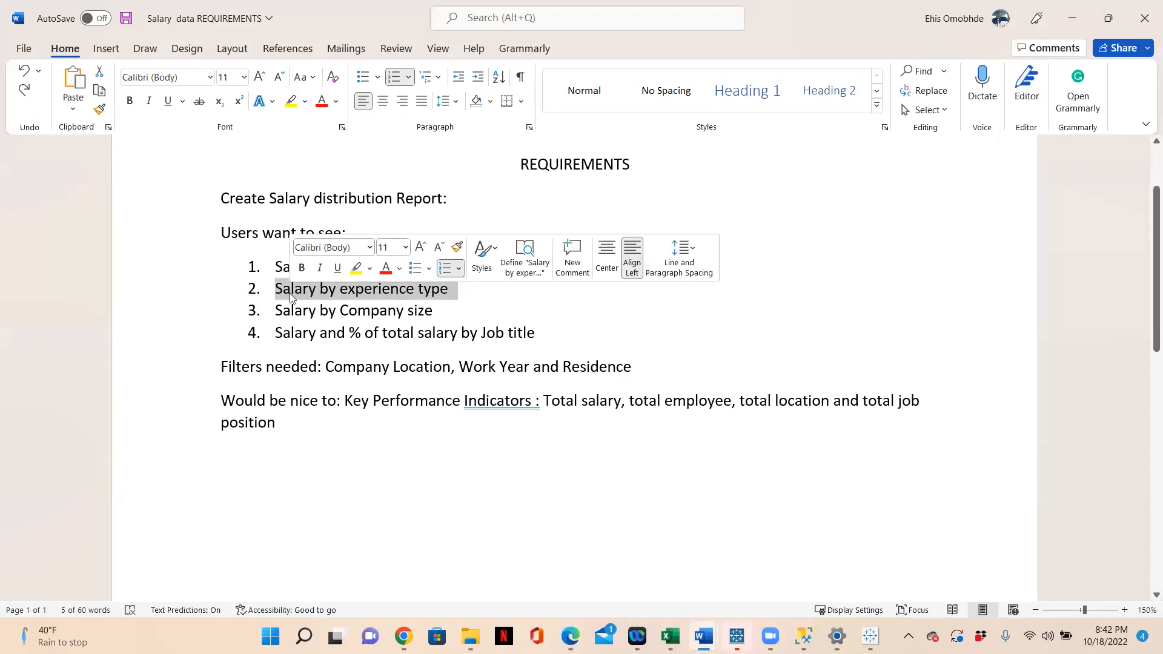
{"action": "left_click", "coordinate": [1074, 23]}
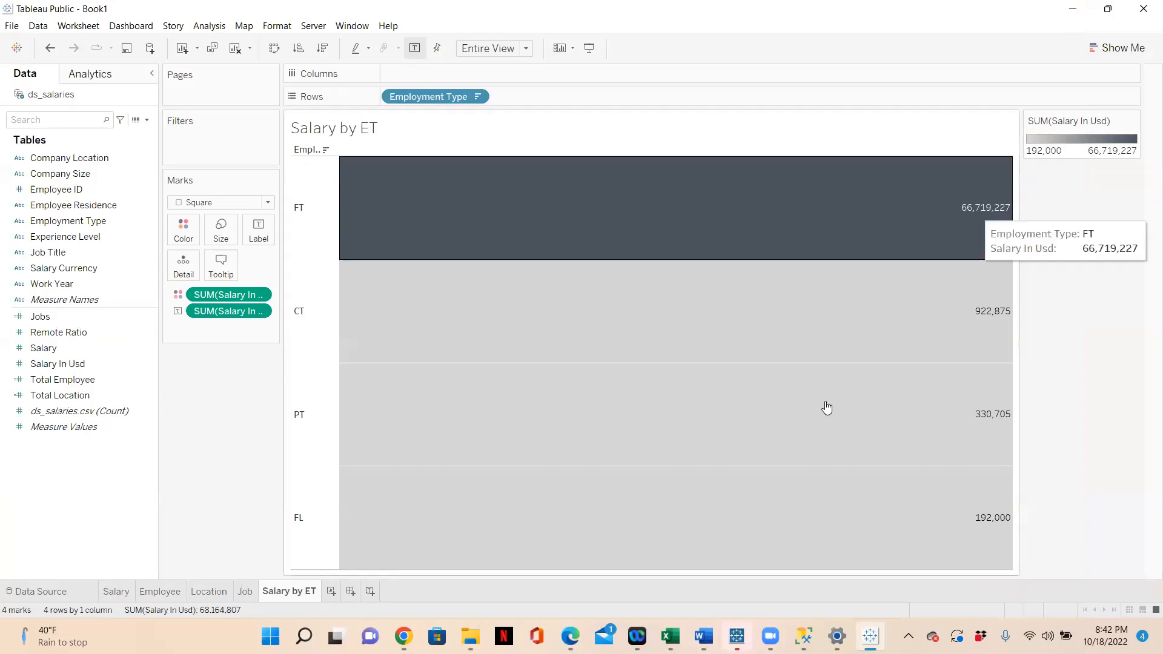
On a new worksheet, table Salary In Usd totals by Experience Level.
{"action": "left_click", "coordinate": [332, 592]}
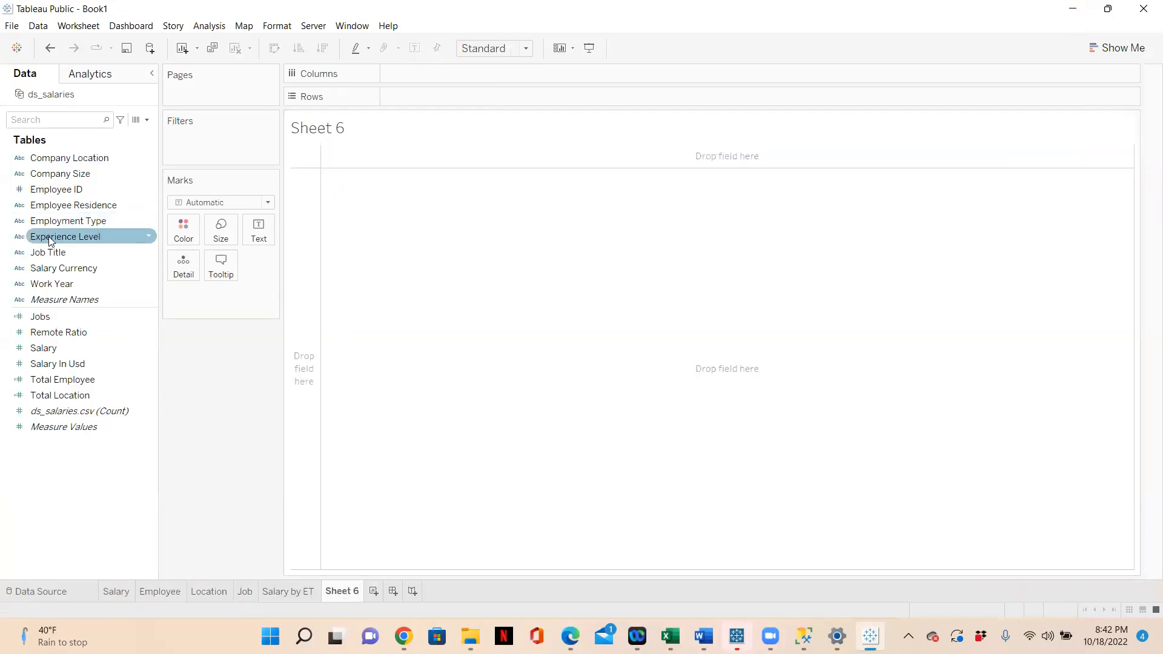
{"action": "left_click_drag", "start_coordinate": [47, 238], "coordinate": [406, 99]}
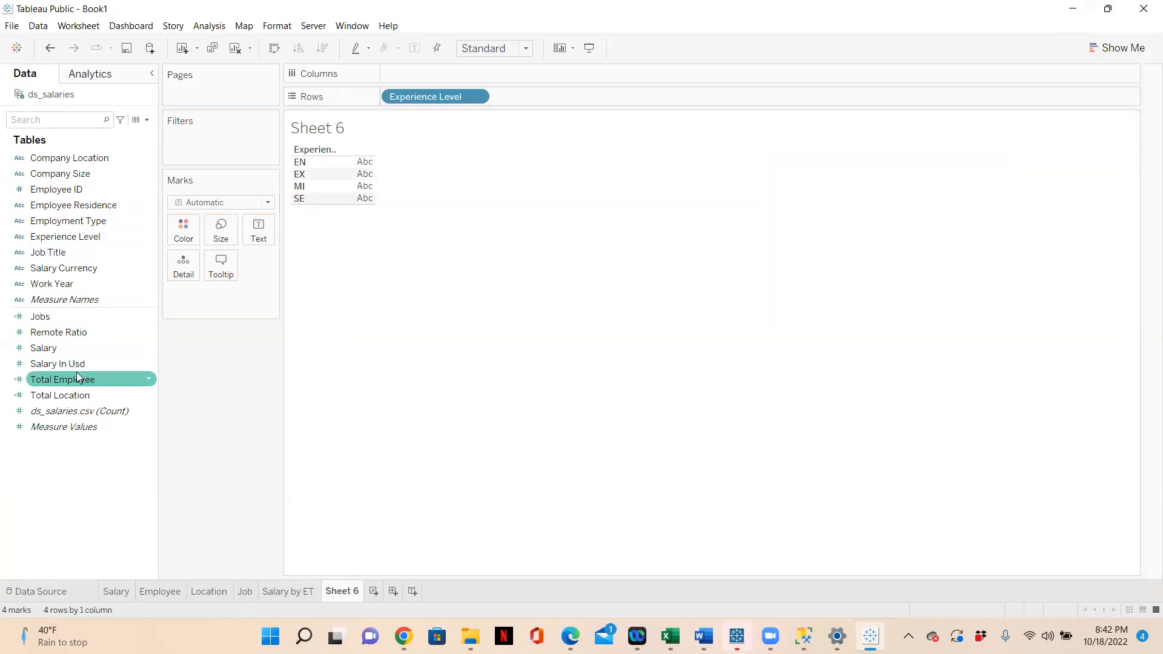
{"action": "left_click_drag", "start_coordinate": [64, 367], "coordinate": [358, 190]}
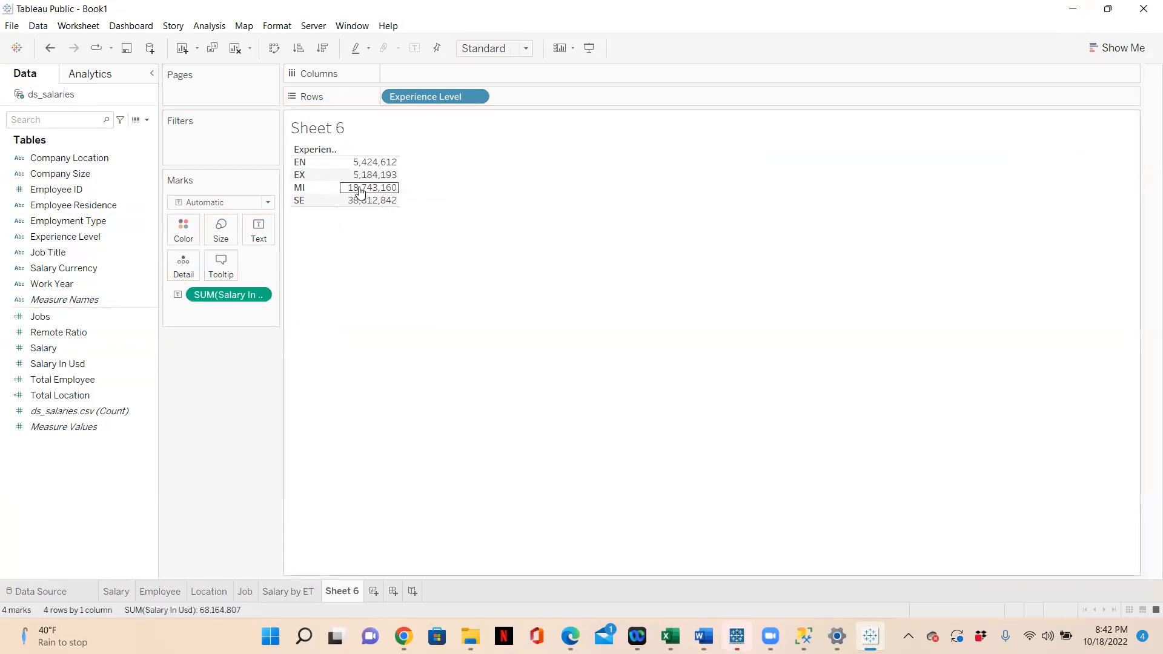
Try pie and treemap views, then keep the horizontal bar chart.
{"action": "left_click", "coordinate": [1114, 49]}
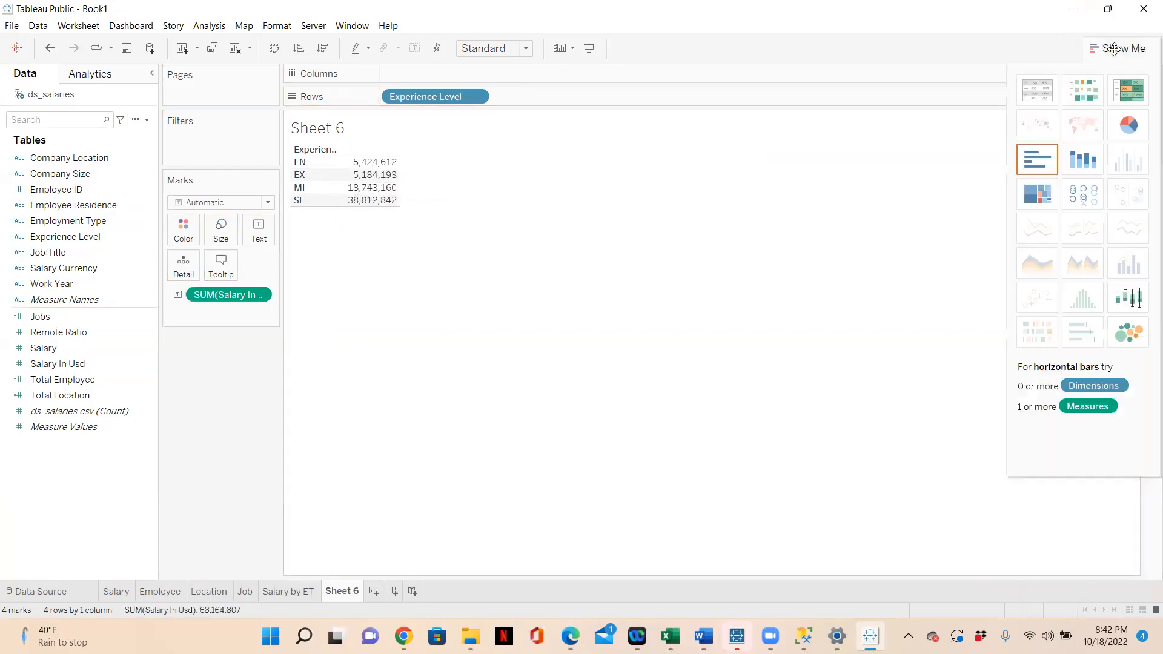
{"action": "left_click", "coordinate": [1044, 163]}
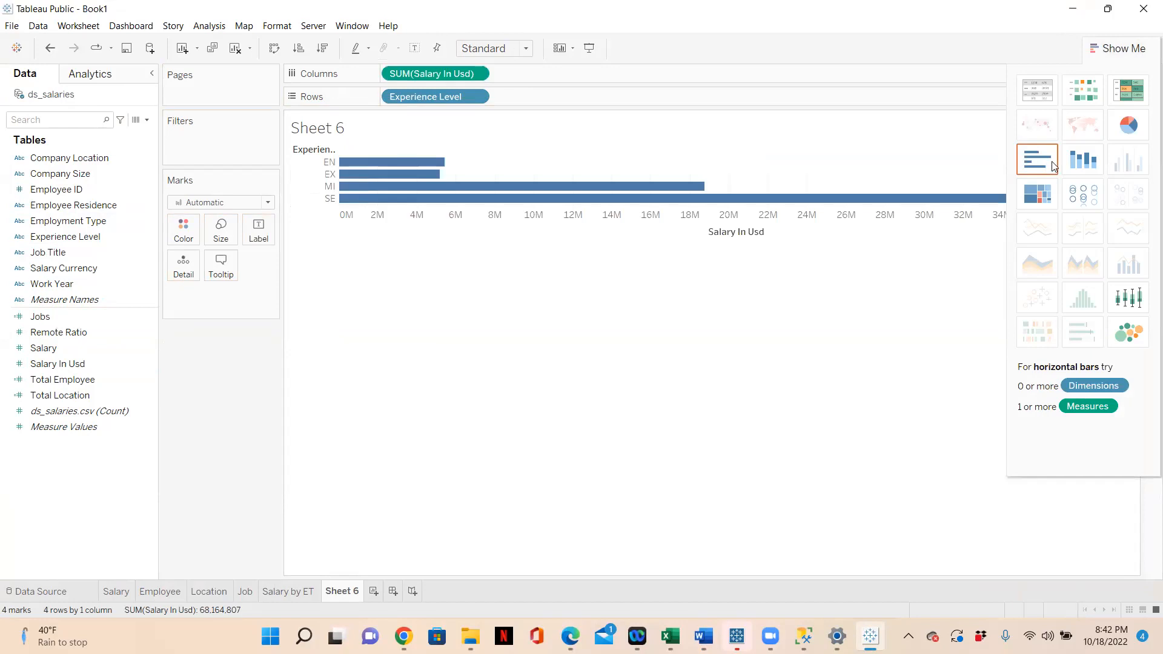
{"action": "left_click", "coordinate": [1130, 129]}
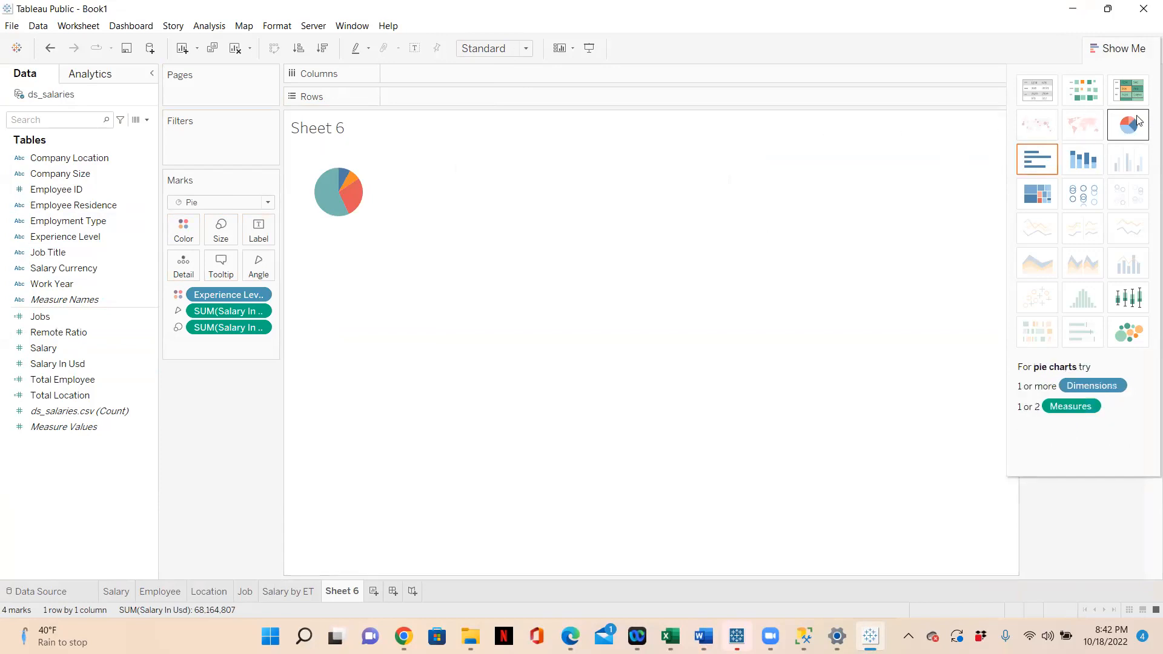
{"action": "left_click", "coordinate": [1039, 201]}
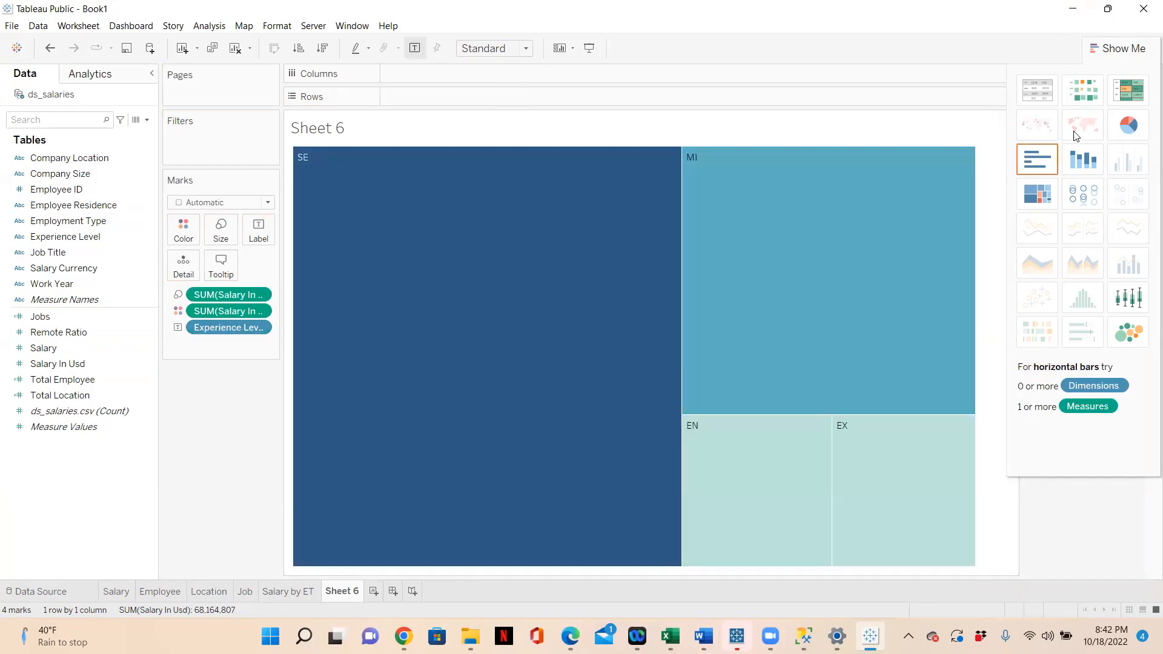
{"action": "left_click", "coordinate": [1047, 166]}
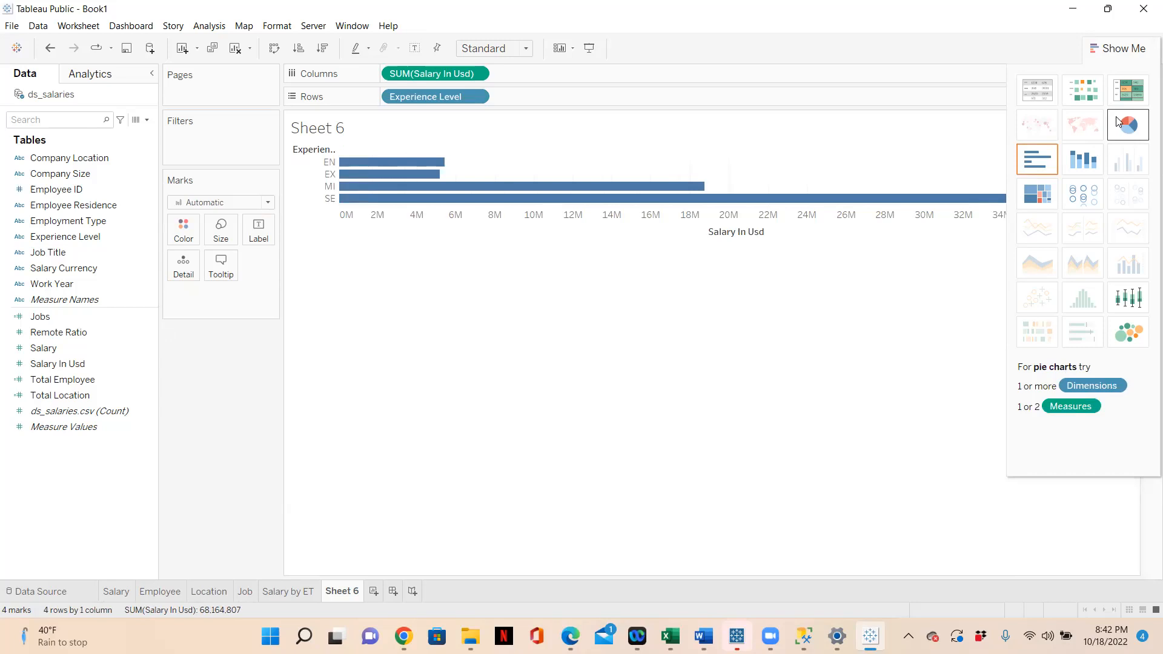
{"action": "left_click", "coordinate": [1142, 48]}
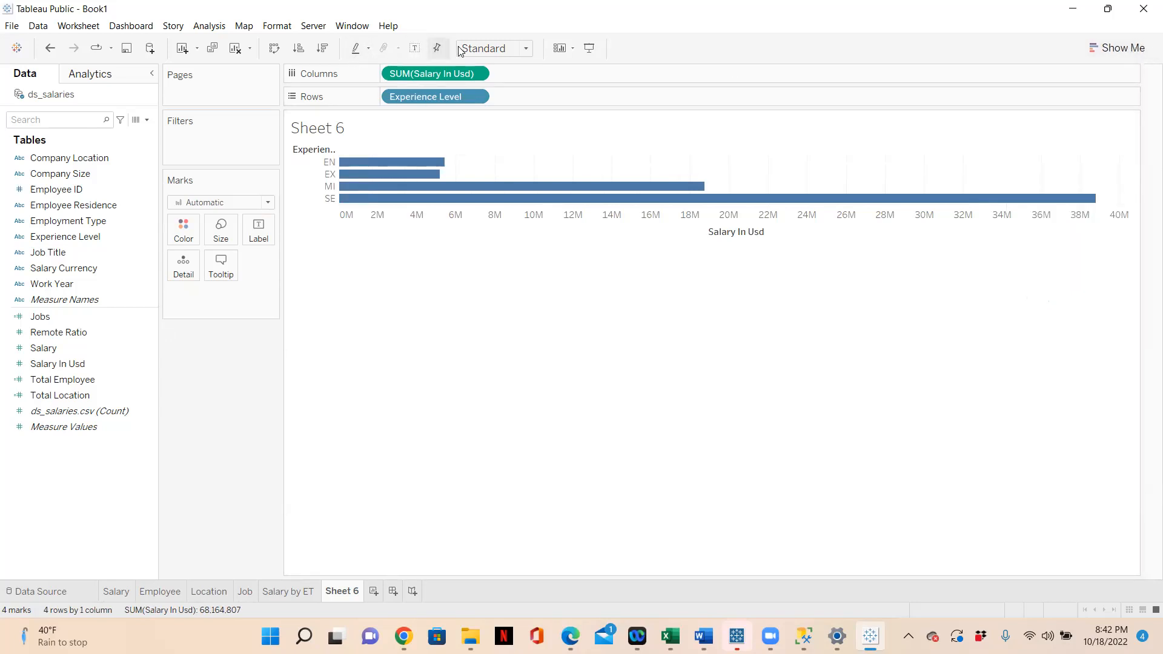
{"action": "left_click", "coordinate": [529, 49]}
Make the bar chart fill the entire view and show value labels.
{"action": "left_click", "coordinate": [516, 105]}
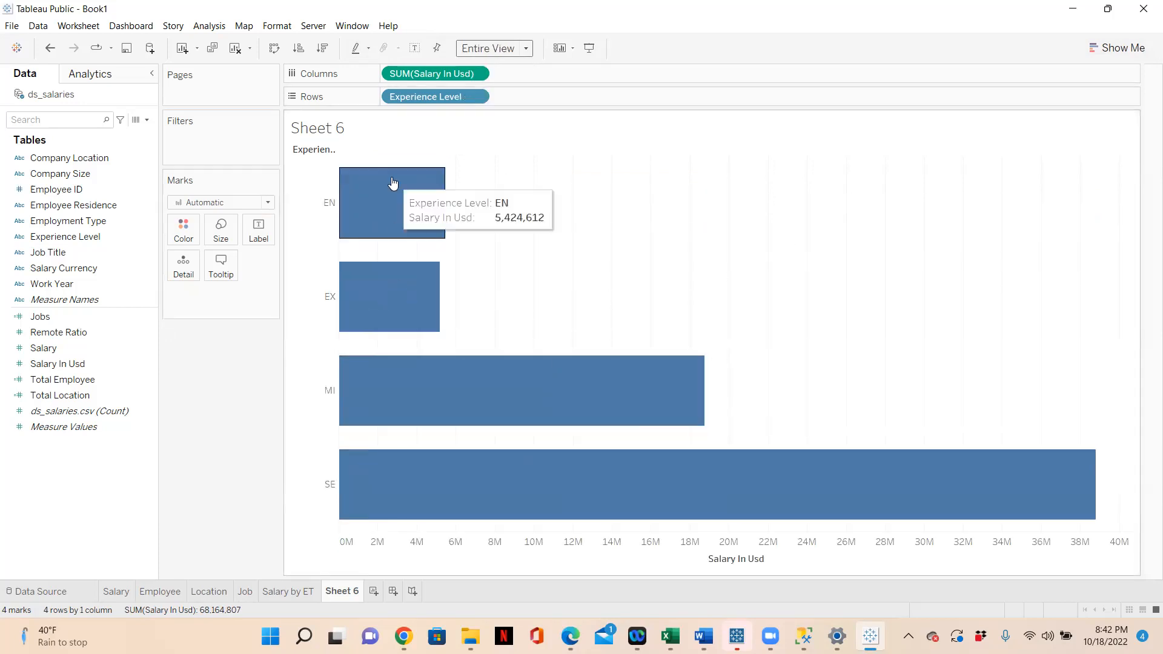
{"action": "mouse_move", "coordinate": [427, 246]}
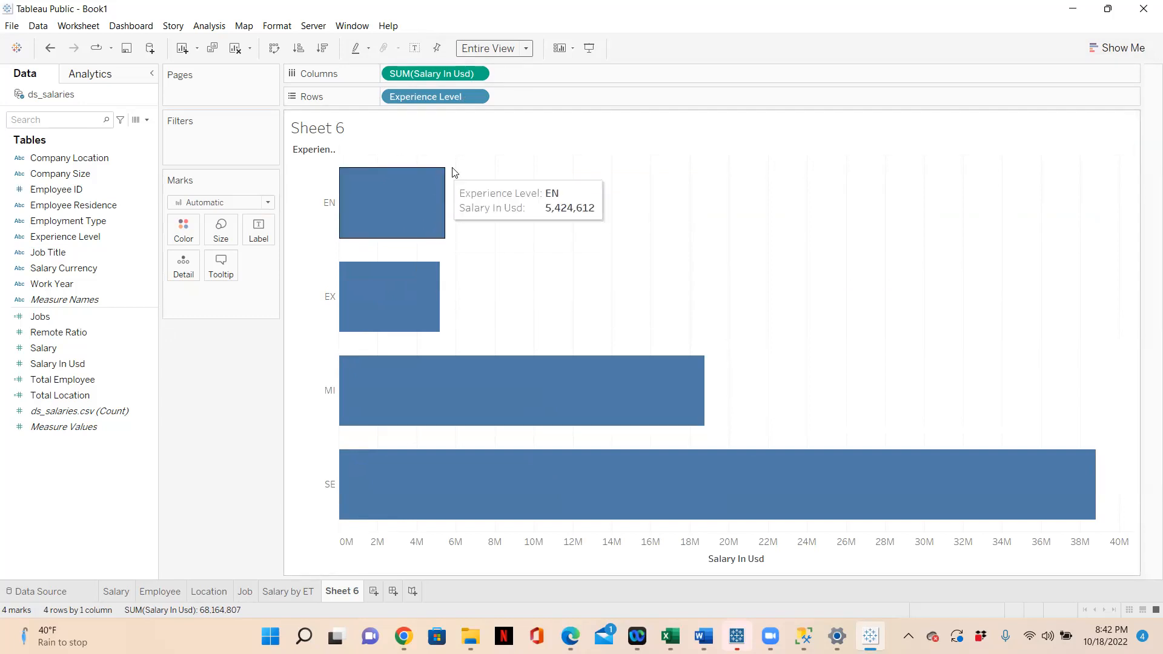
{"action": "mouse_move", "coordinate": [444, 264]}
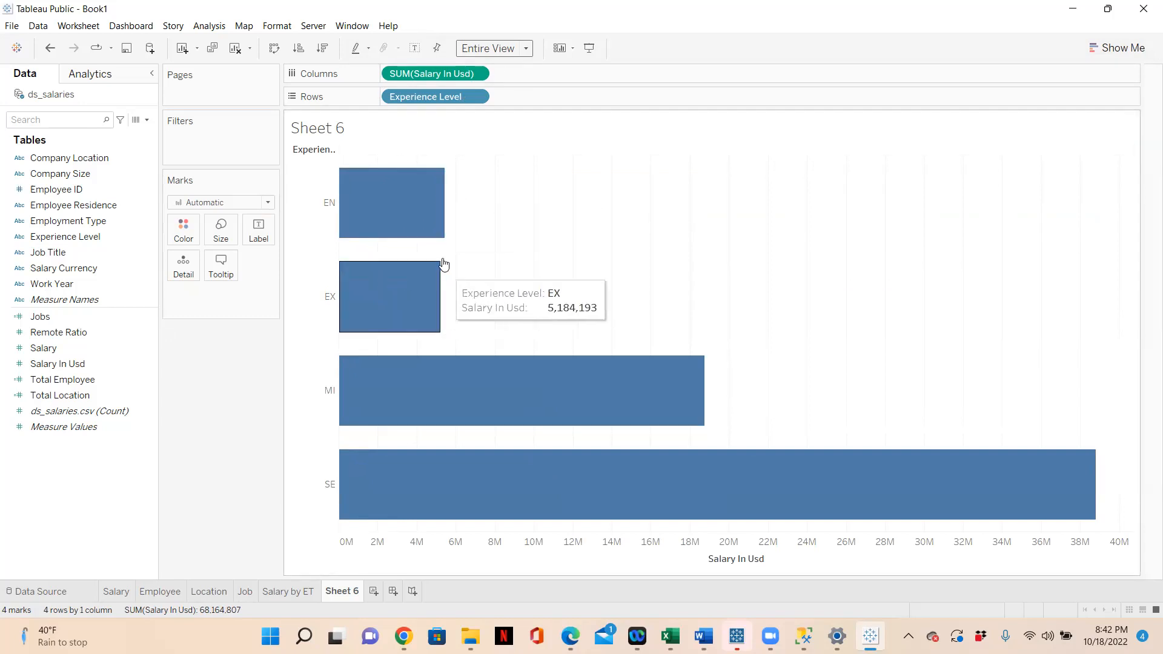
{"action": "left_click", "coordinate": [415, 49]}
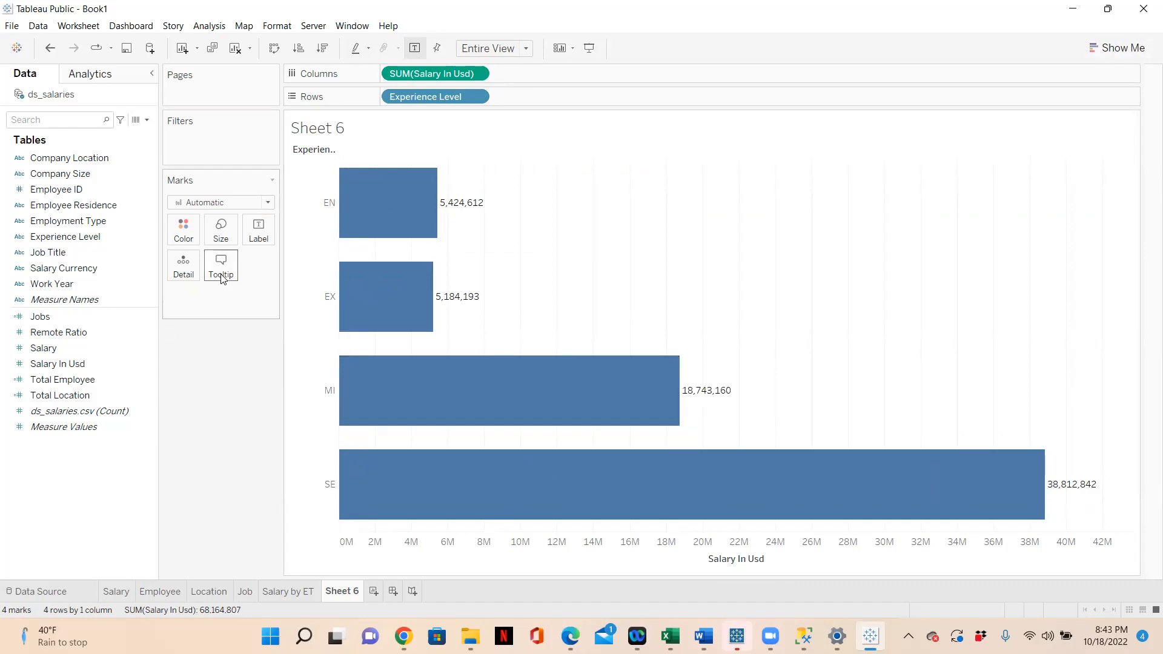
Give the bars a light grey border after trying white and dark grey.
{"action": "left_click", "coordinate": [186, 229]}
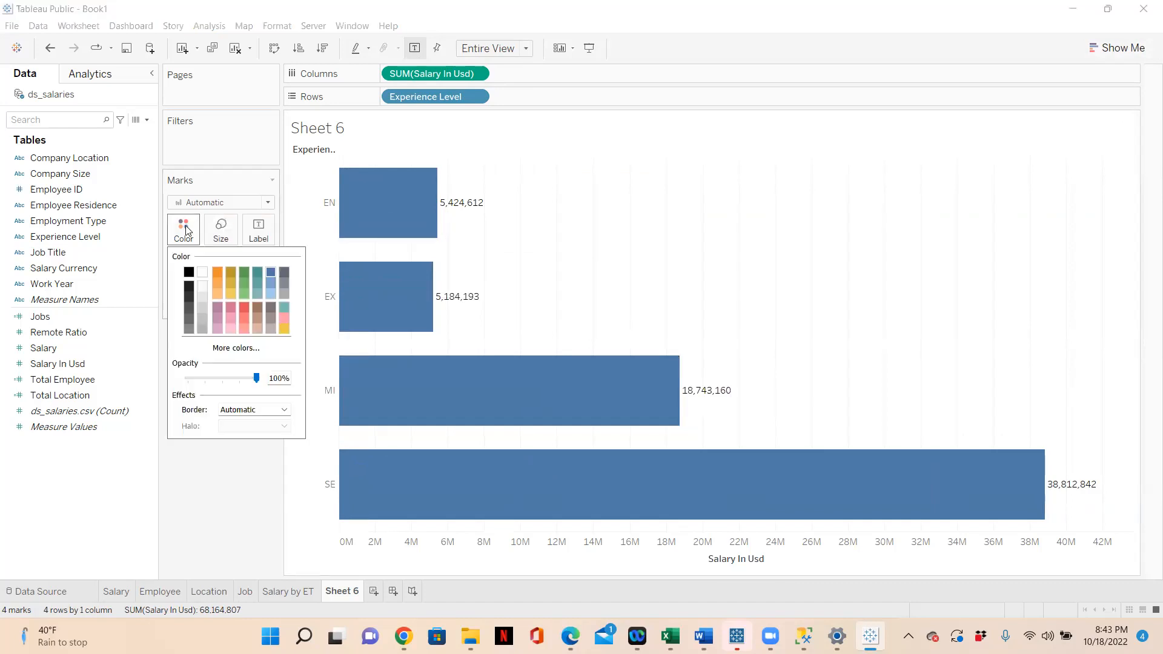
{"action": "left_click", "coordinate": [284, 410]}
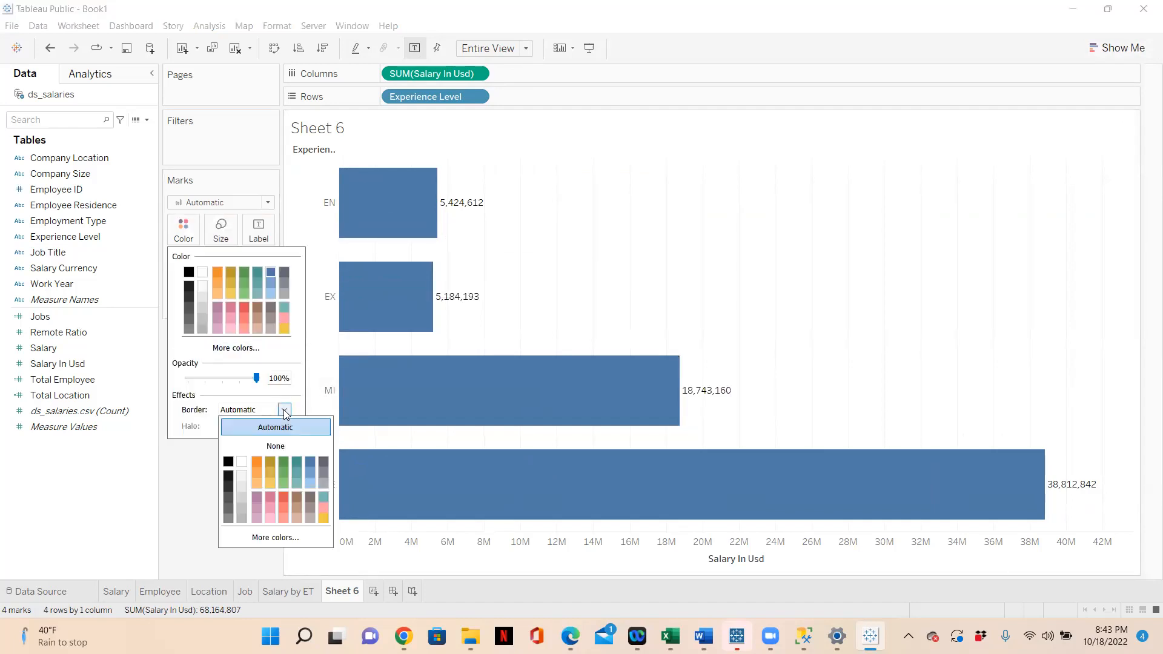
{"action": "left_click", "coordinate": [243, 463]}
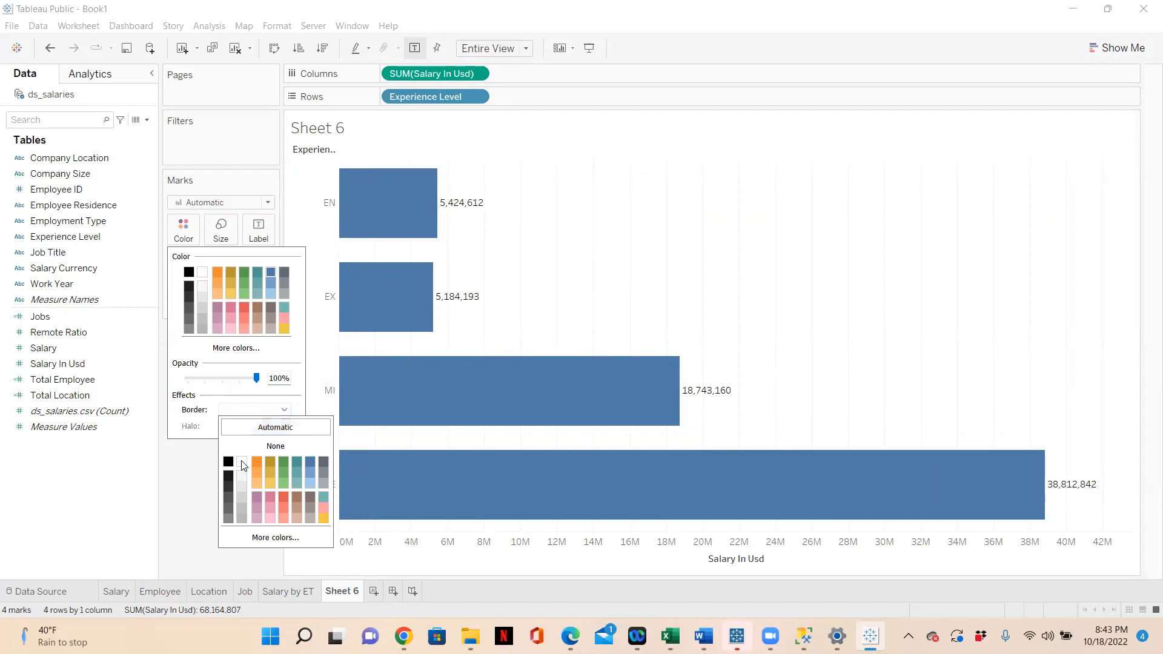
{"action": "left_click", "coordinate": [226, 486]}
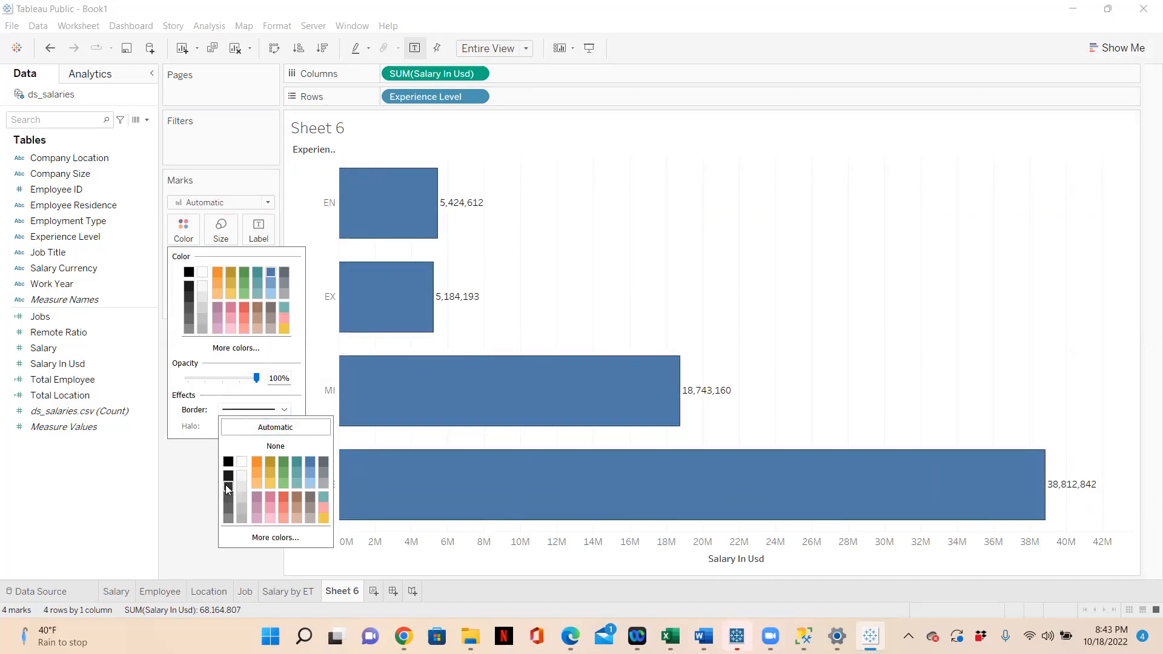
{"action": "left_click", "coordinate": [226, 494]}
{"action": "left_click", "coordinate": [187, 501]}
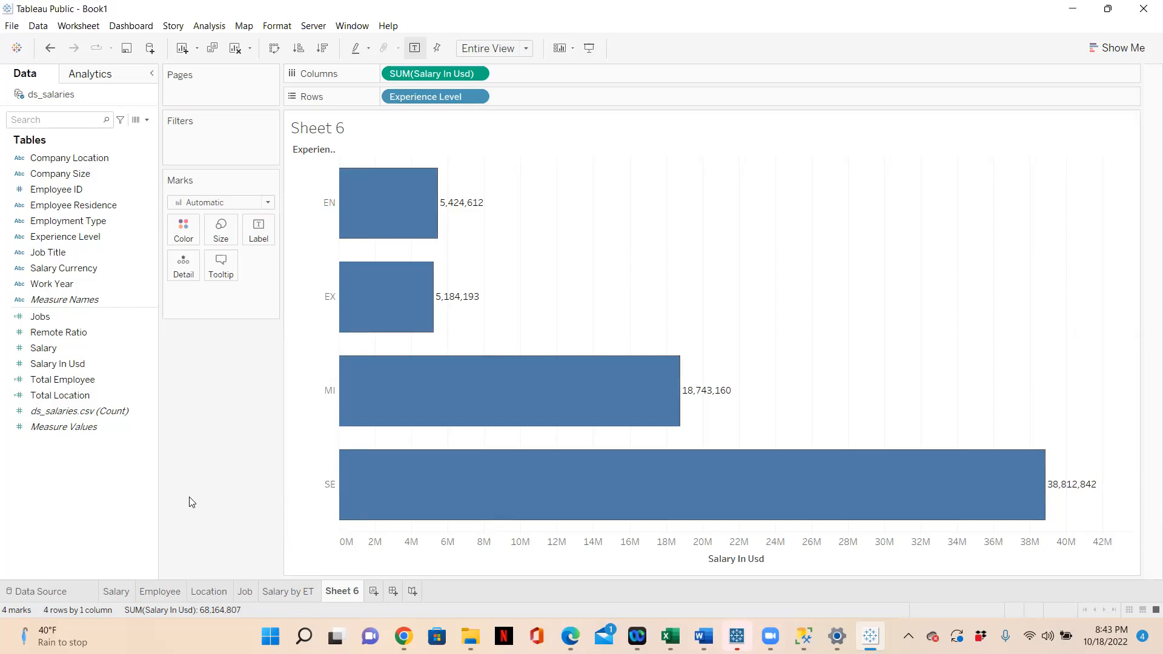
Turn off tooltip command buttons and selection by category for the bar chart.
{"action": "left_click", "coordinate": [221, 268]}
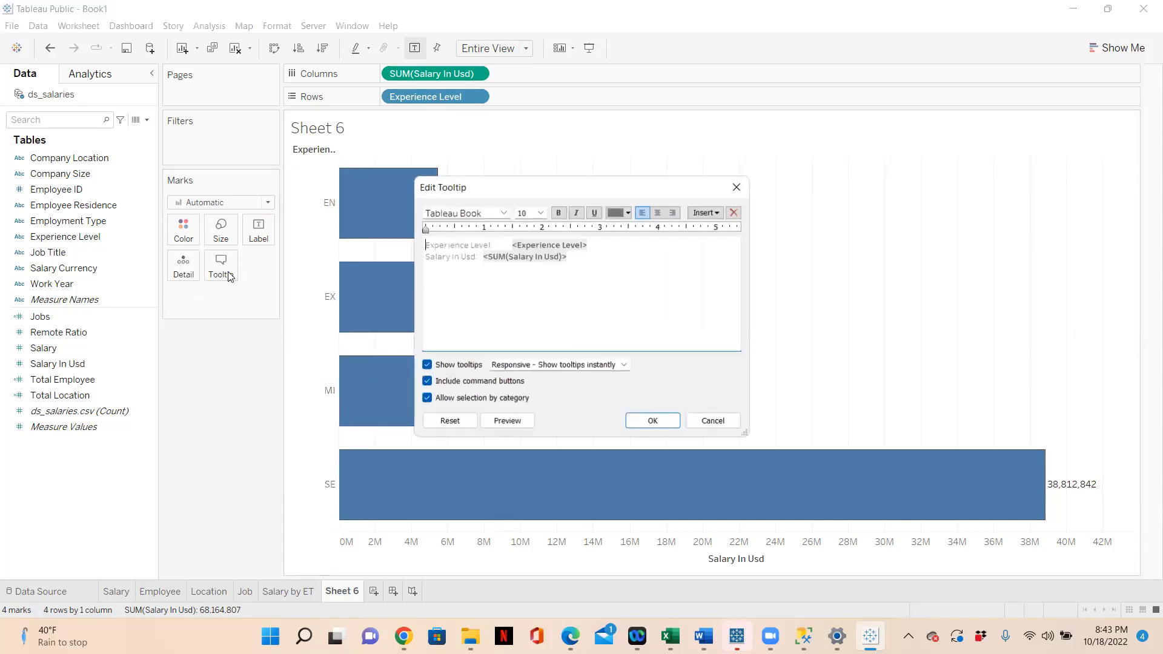
{"action": "left_click", "coordinate": [429, 382]}
{"action": "left_click", "coordinate": [428, 399]}
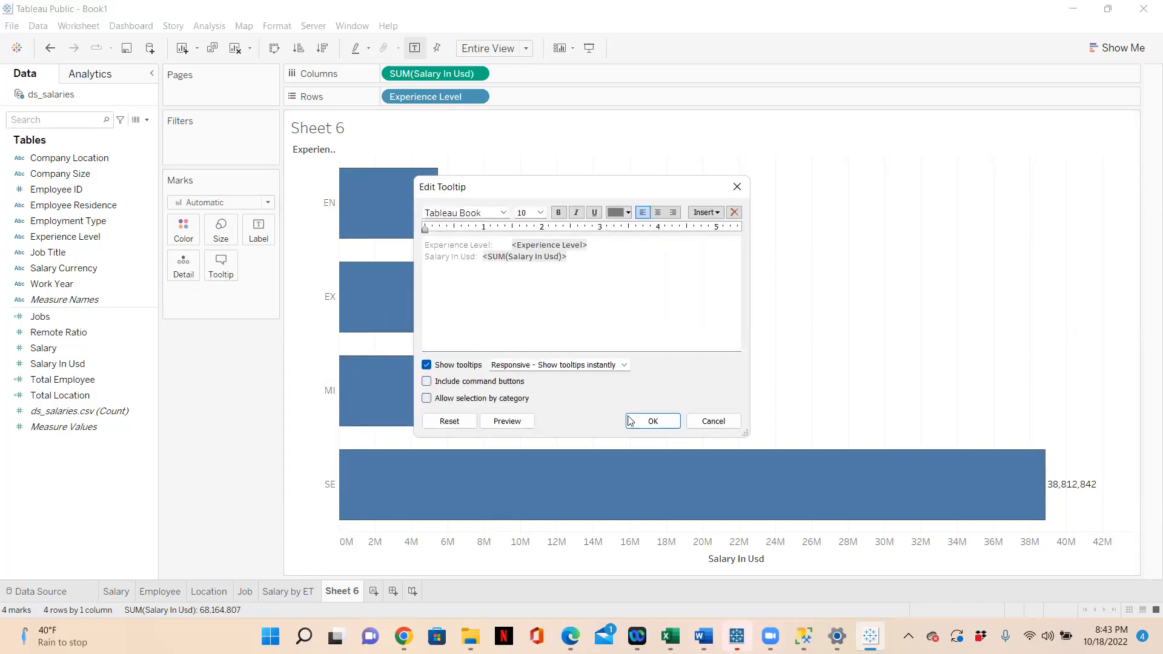
{"action": "left_click", "coordinate": [642, 425]}
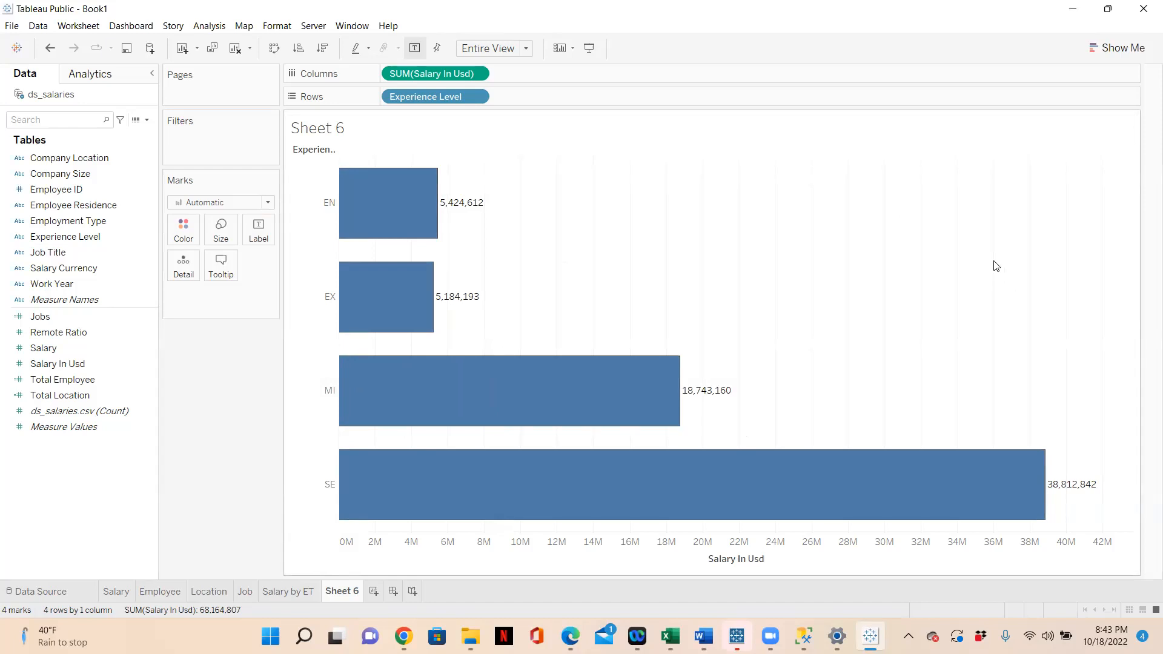
Remove the column grid lines from the experience-level bar chart.
{"action": "right_click", "coordinate": [666, 228]}
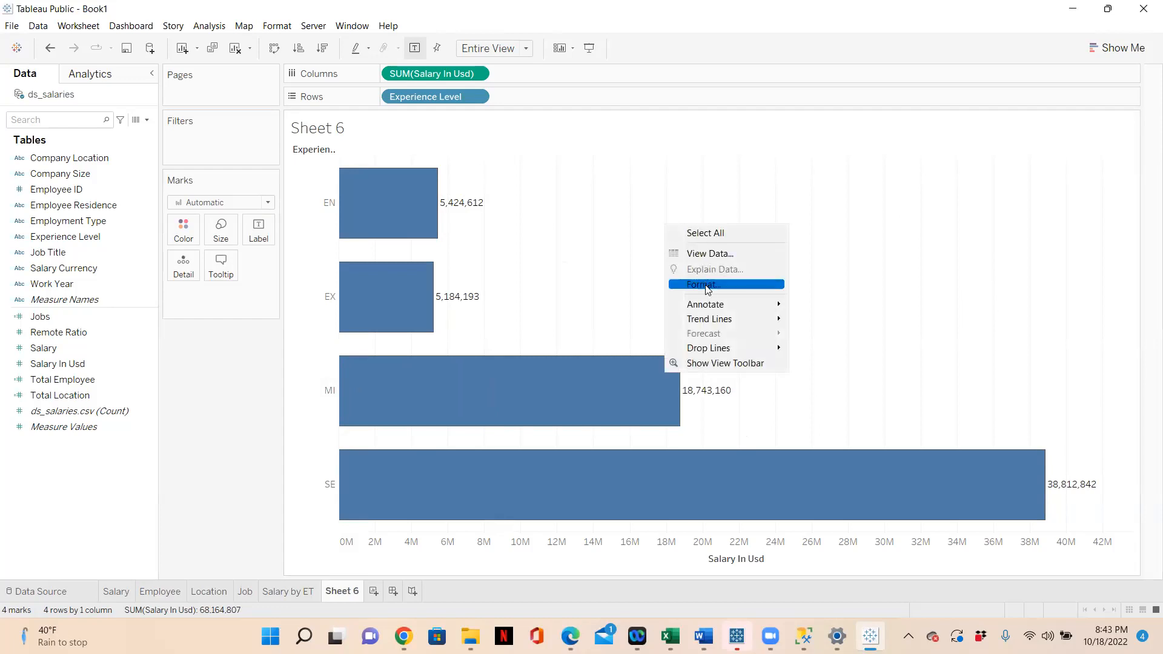
{"action": "right_click", "coordinate": [611, 237]}
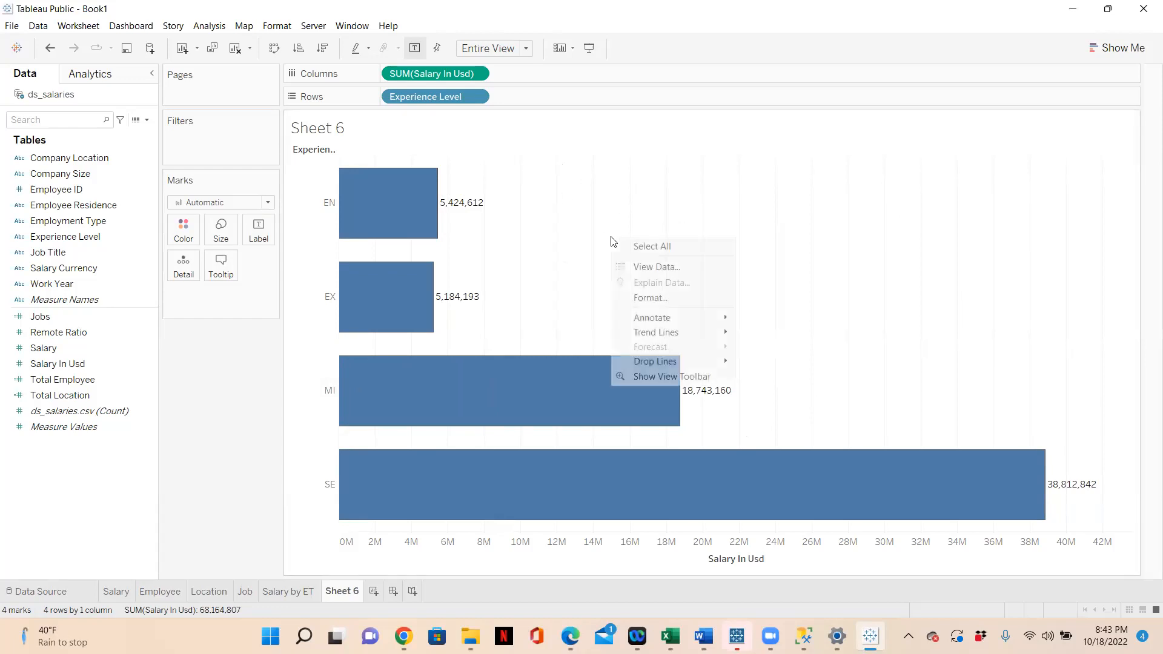
{"action": "left_click", "coordinate": [663, 299]}
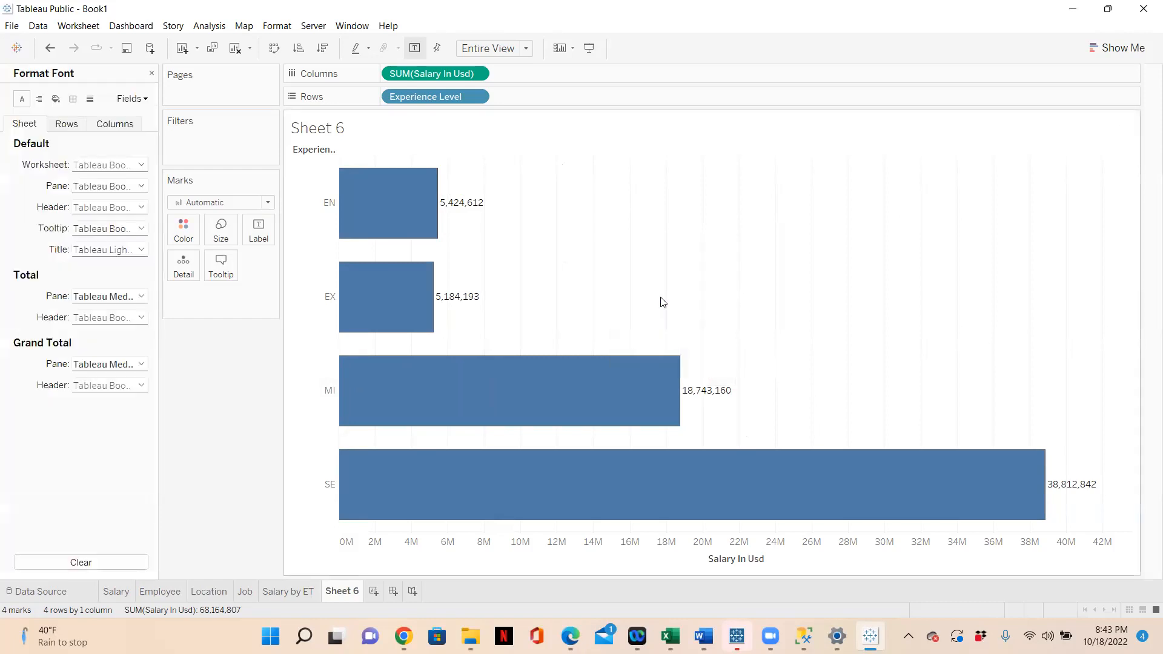
{"action": "left_click", "coordinate": [91, 99]}
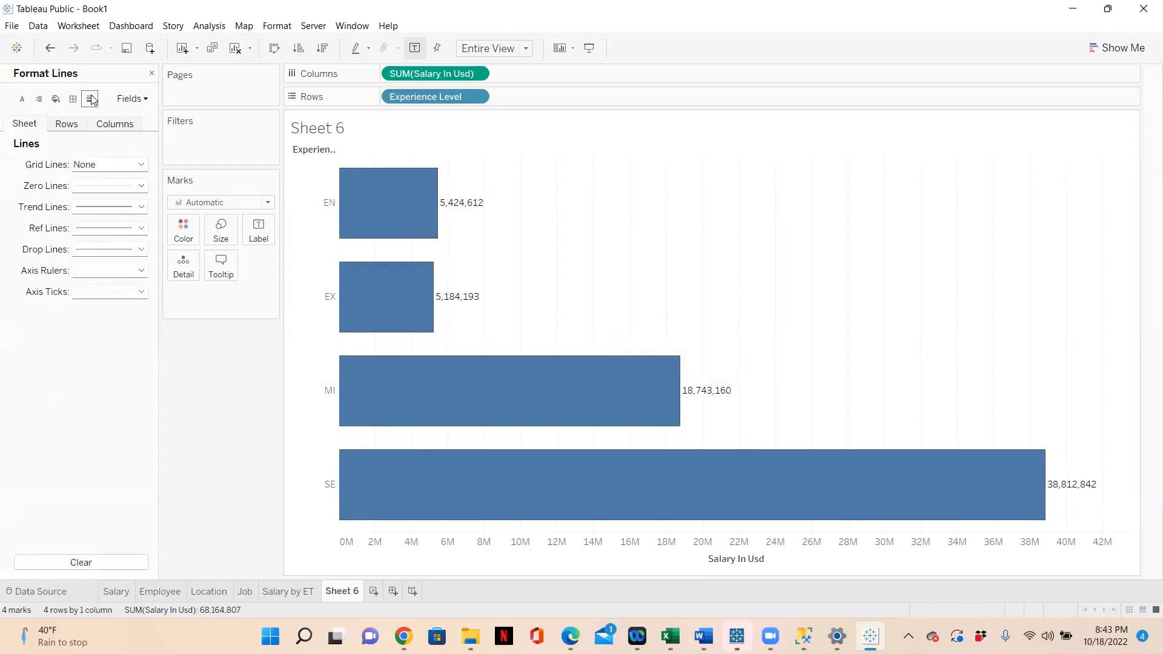
{"action": "left_click", "coordinate": [113, 125]}
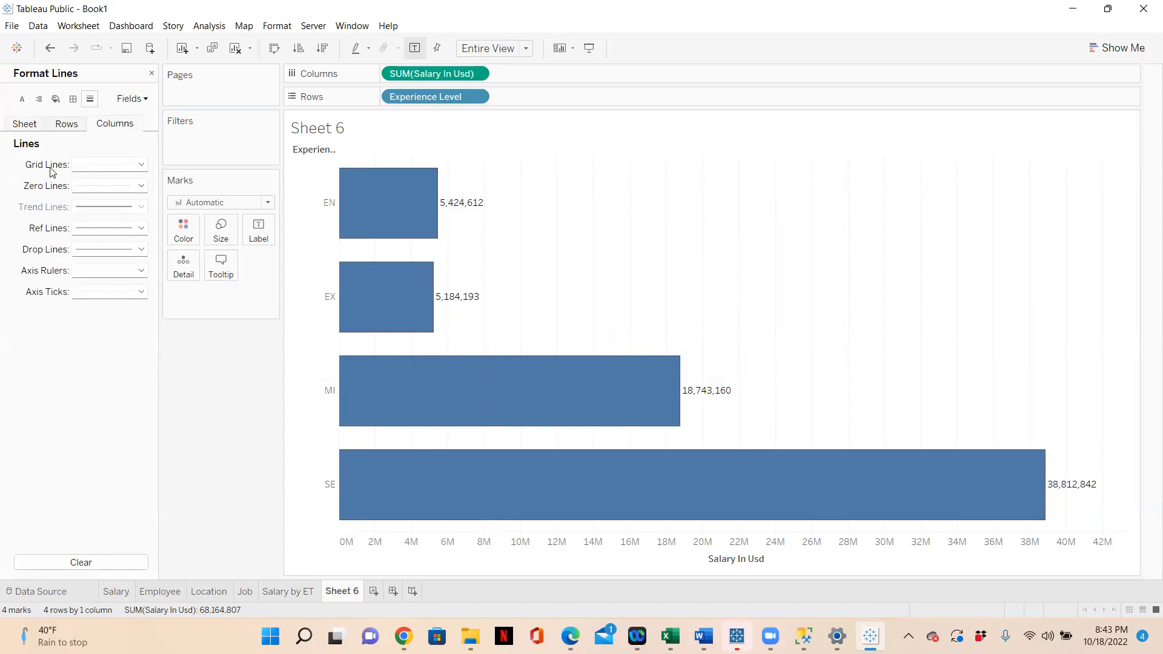
{"action": "left_click", "coordinate": [141, 164]}
{"action": "left_click", "coordinate": [131, 181]}
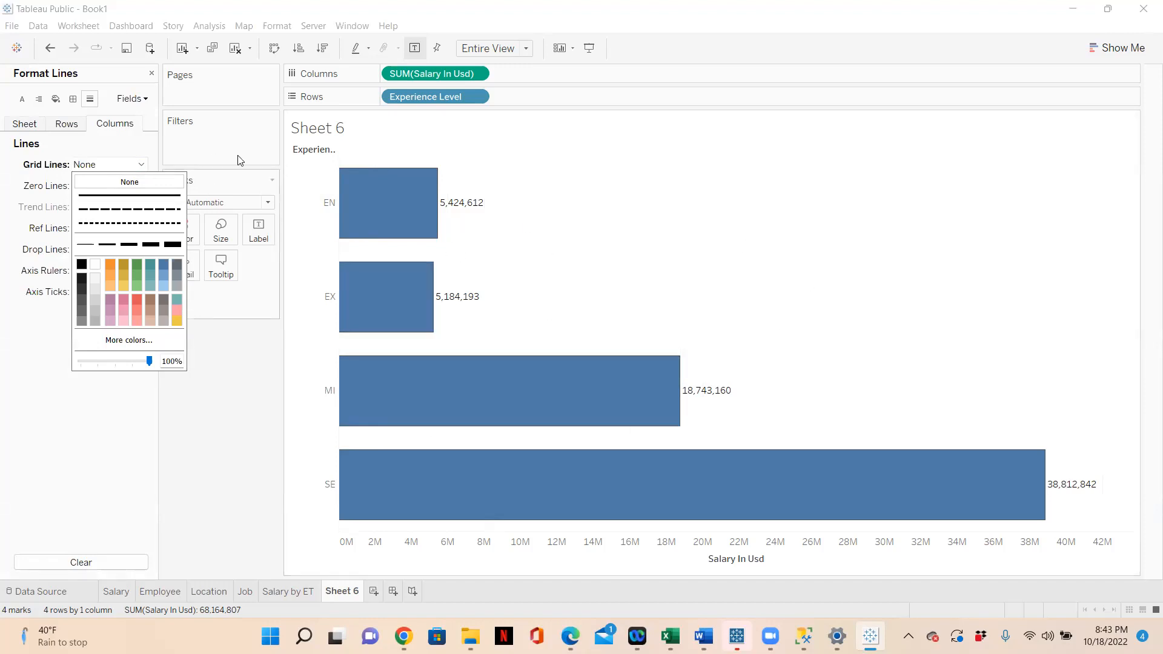
Set the worksheet font to a darker colour, bold, size 9.
{"action": "right_click", "coordinate": [716, 176]}
{"action": "left_click", "coordinate": [755, 232]}
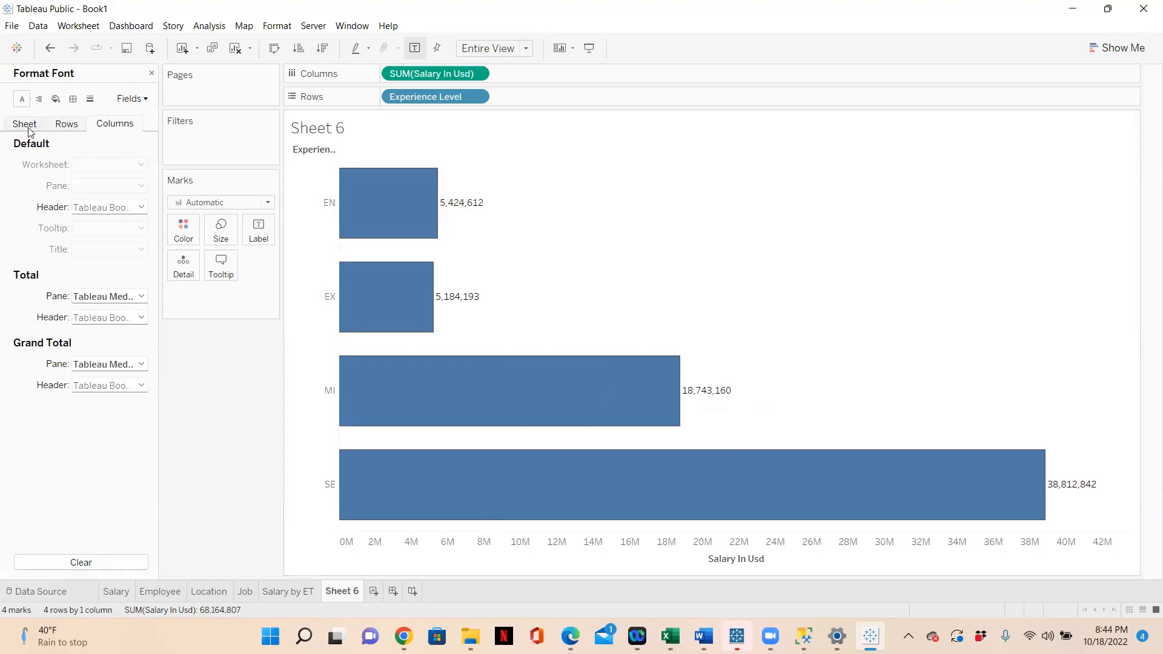
{"action": "left_click", "coordinate": [28, 126]}
{"action": "mouse_move", "coordinate": [352, 236]}
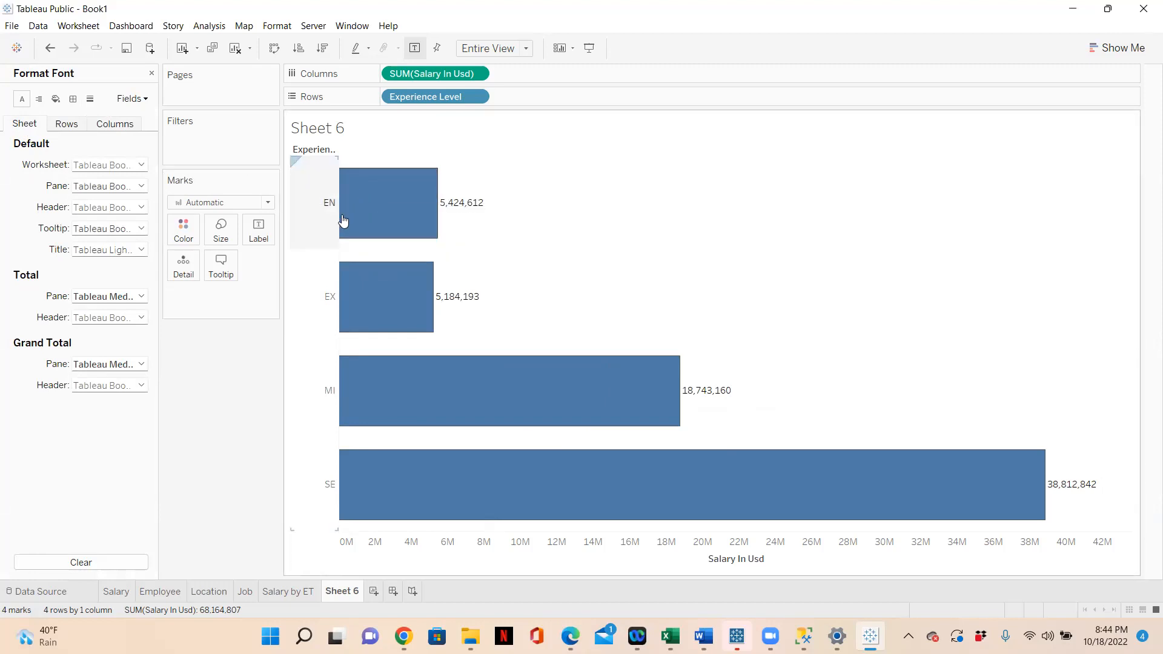
{"action": "left_click", "coordinate": [141, 164]}
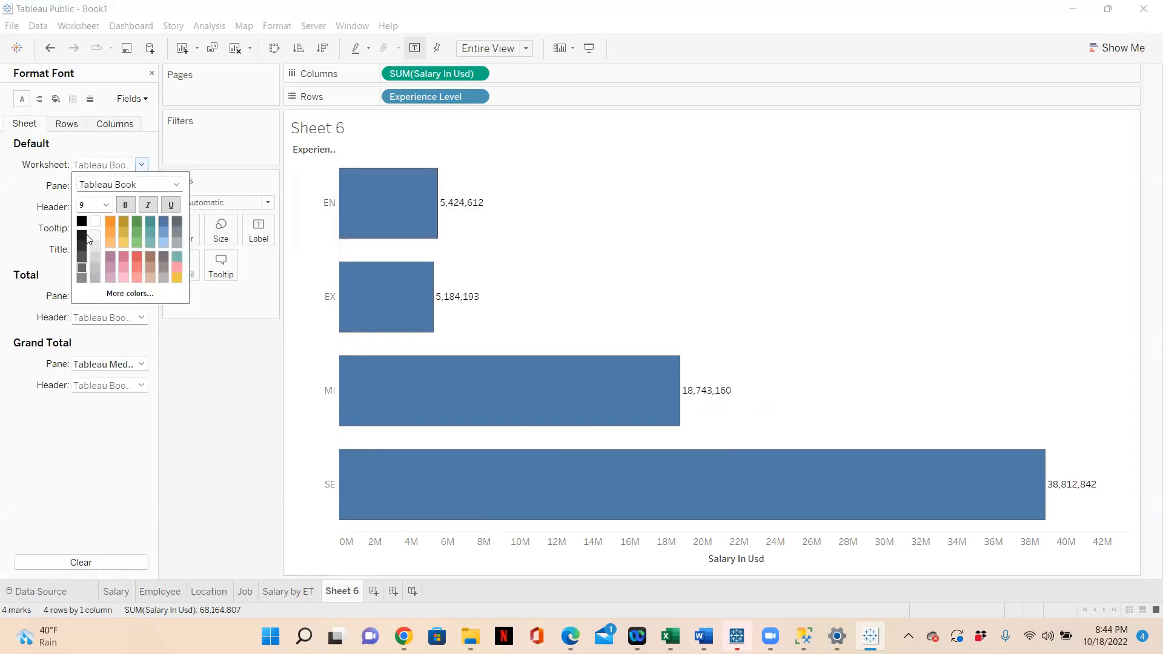
{"action": "left_click", "coordinate": [83, 251]}
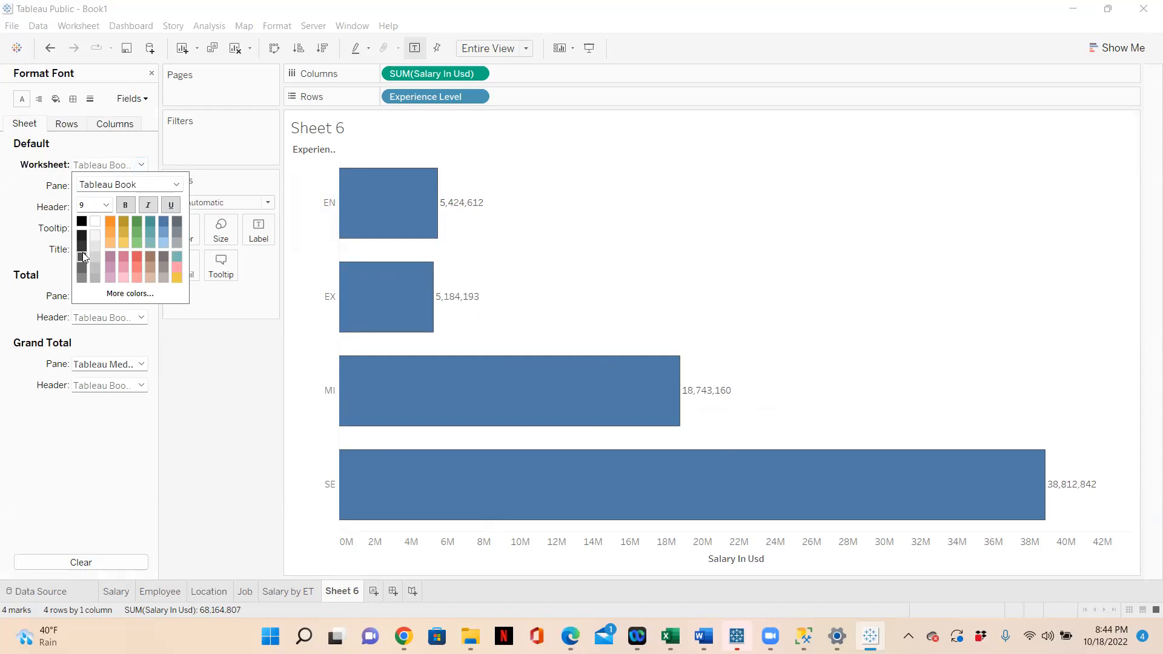
{"action": "left_click", "coordinate": [125, 205]}
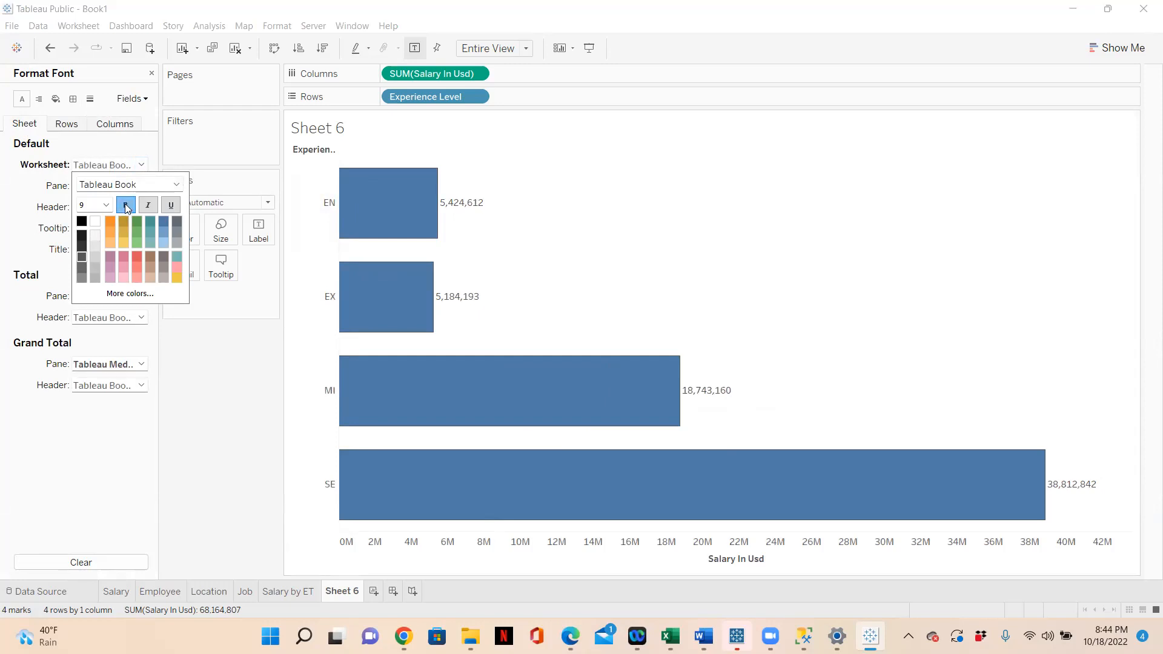
{"action": "left_click", "coordinate": [107, 206]}
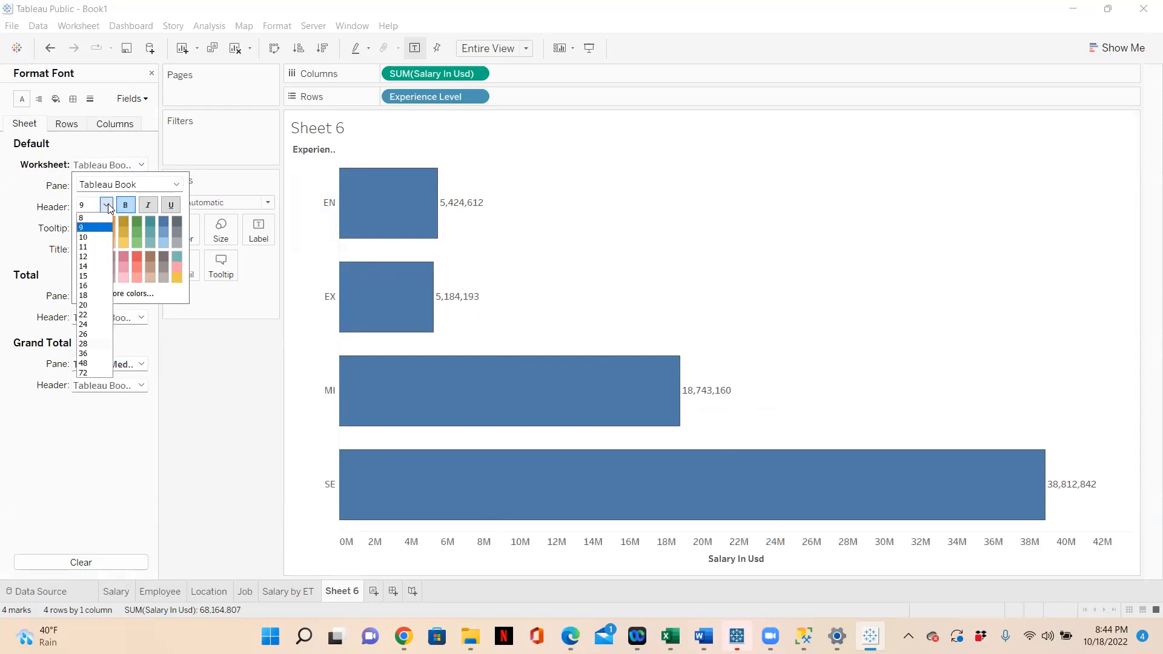
{"action": "left_click", "coordinate": [97, 237]}
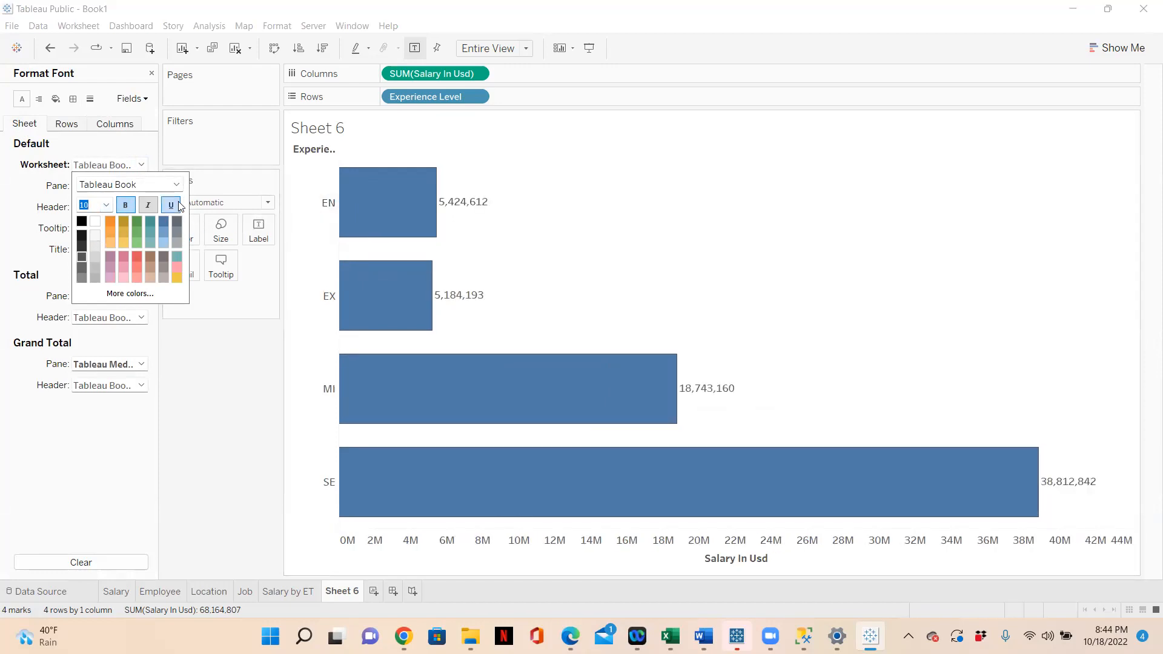
{"action": "left_click", "coordinate": [106, 206]}
{"action": "left_click", "coordinate": [102, 228]}
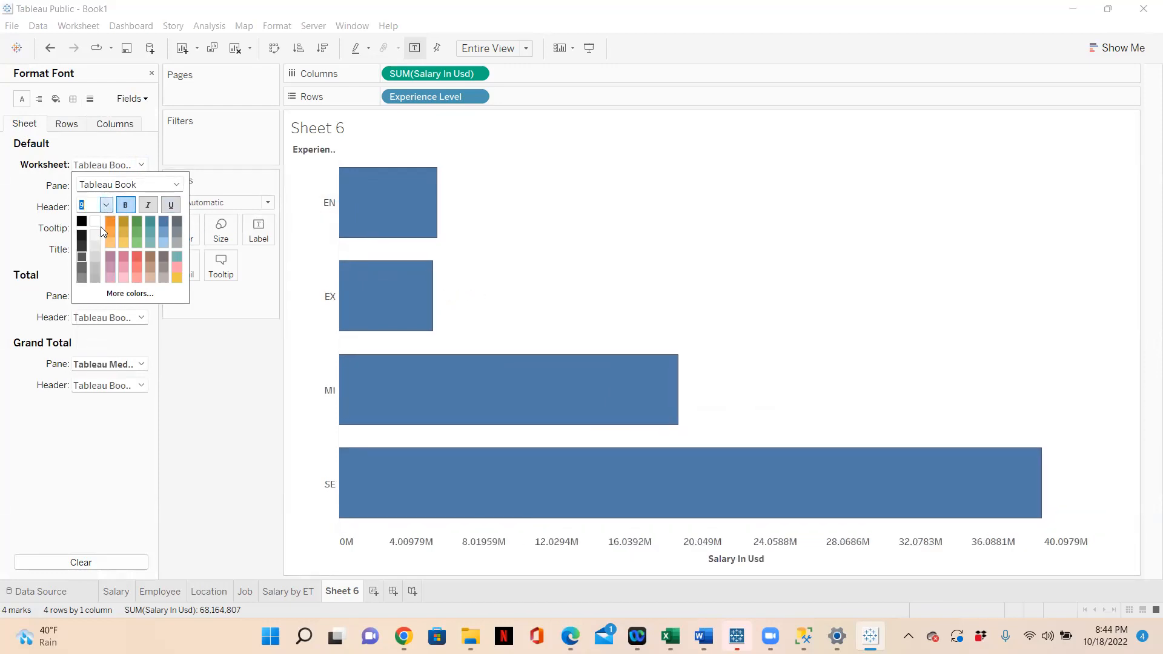
{"action": "left_click", "coordinate": [231, 398]}
{"action": "double_click", "coordinate": [350, 597]}
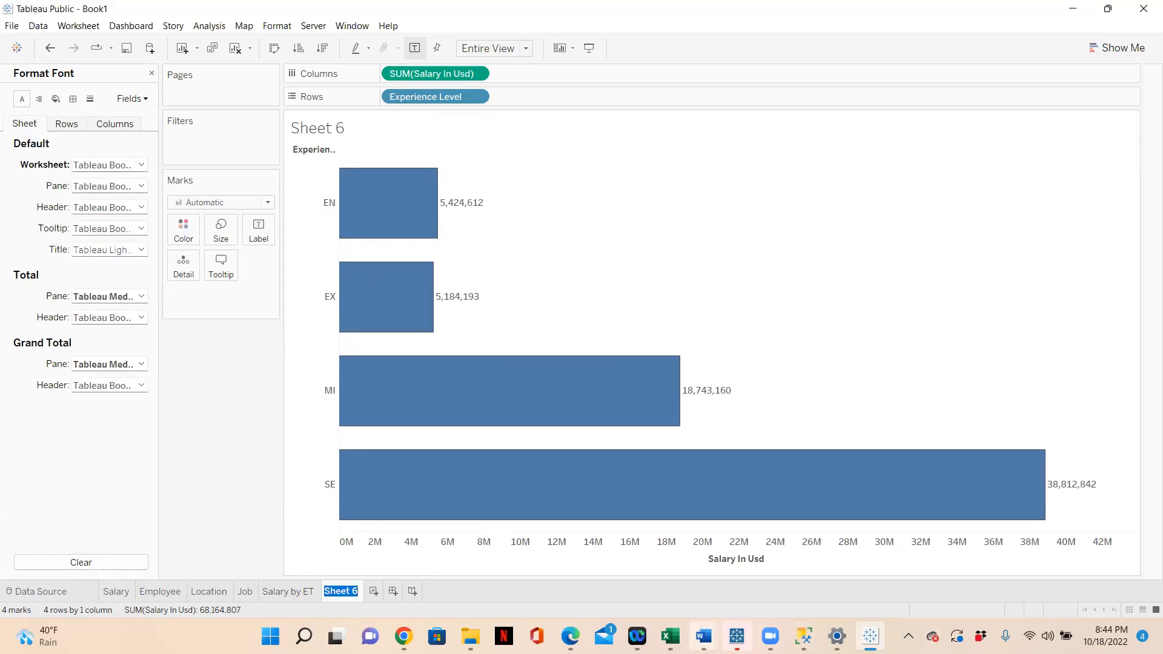
Review the Salary data REQUIREMENTS document in Word, then return to Tableau.
{"action": "mouse_move", "coordinate": [703, 636]}
{"action": "left_click", "coordinate": [741, 562]}
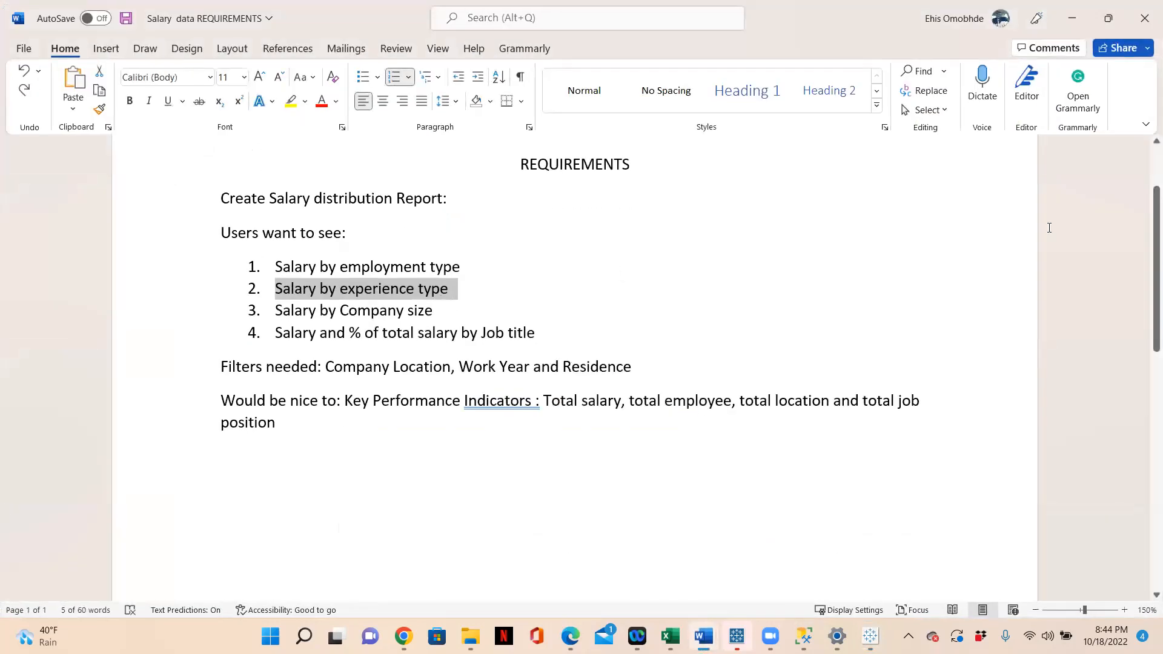
{"action": "left_click", "coordinate": [1076, 17]}
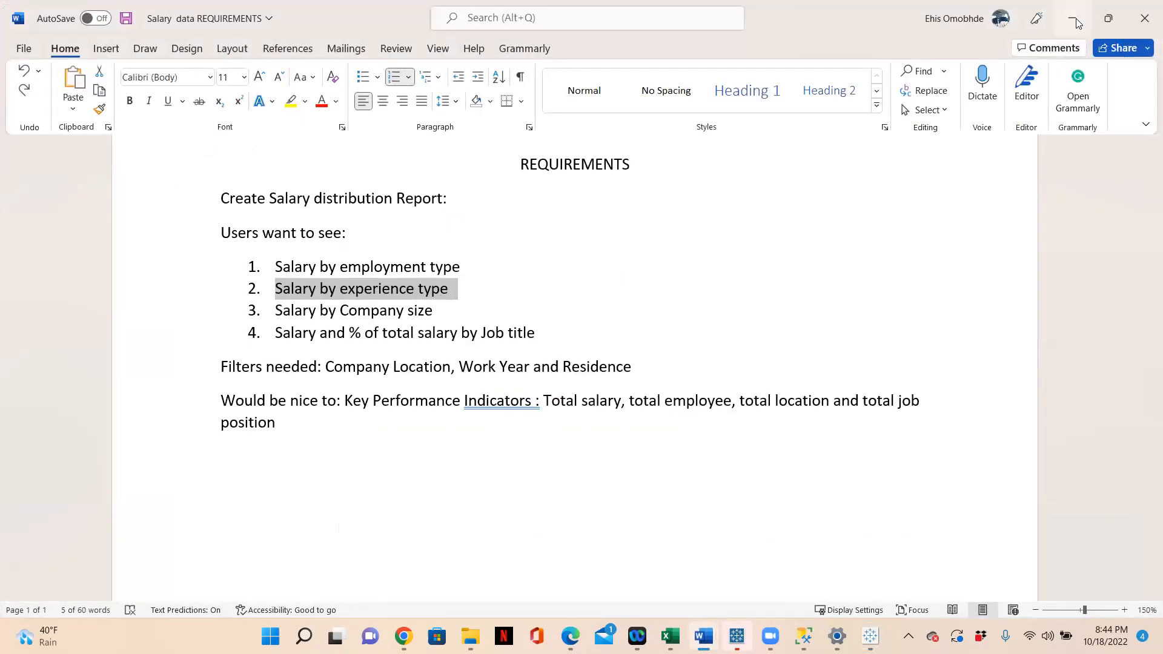
Rename Sheet 6 to 'Salary by Exp' and close the Format pane.
{"action": "mouse_move", "coordinate": [404, 636]}
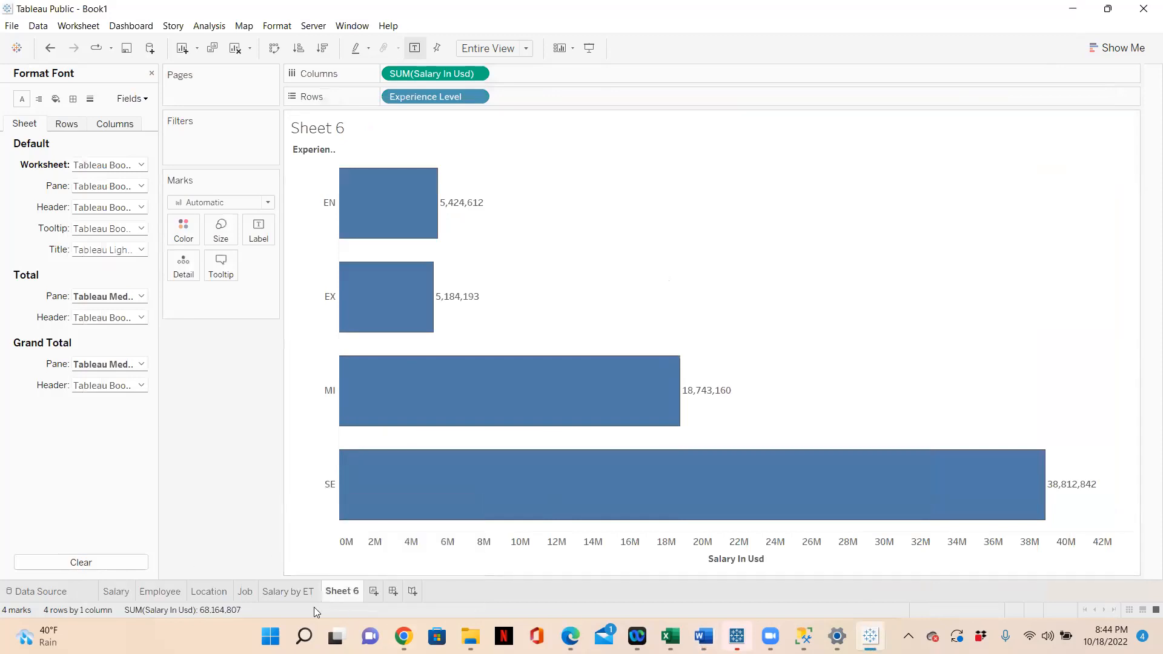
{"action": "double_click", "coordinate": [333, 595]}
{"action": "type", "text": "Salary by Exp"}
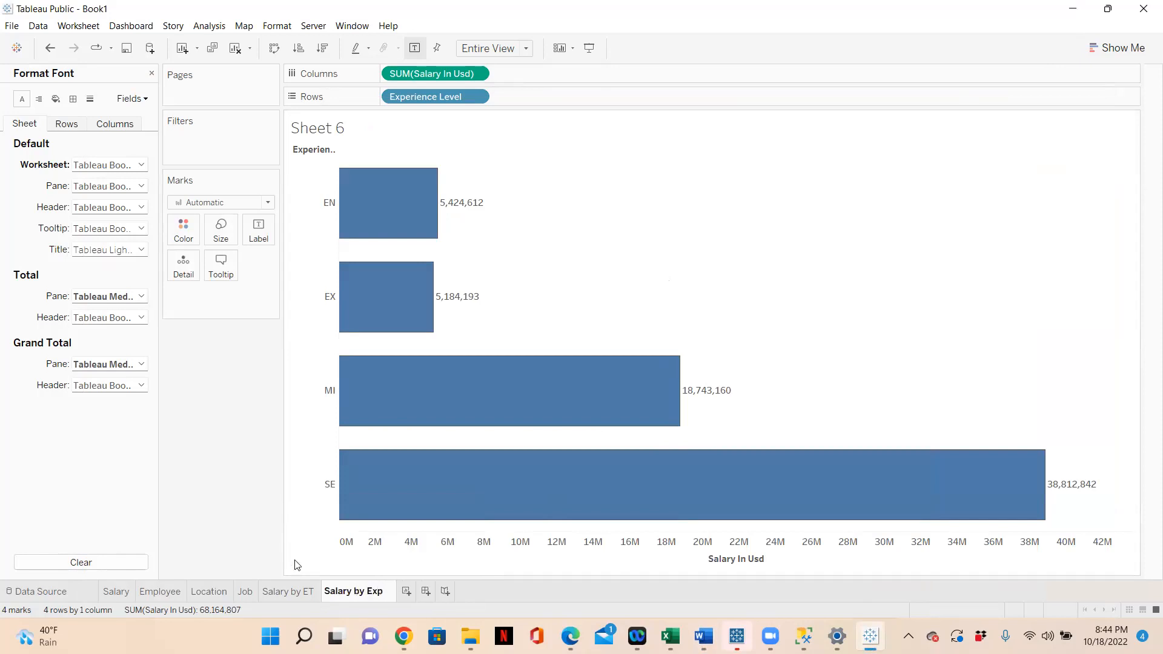
{"action": "key", "text": "Return"}
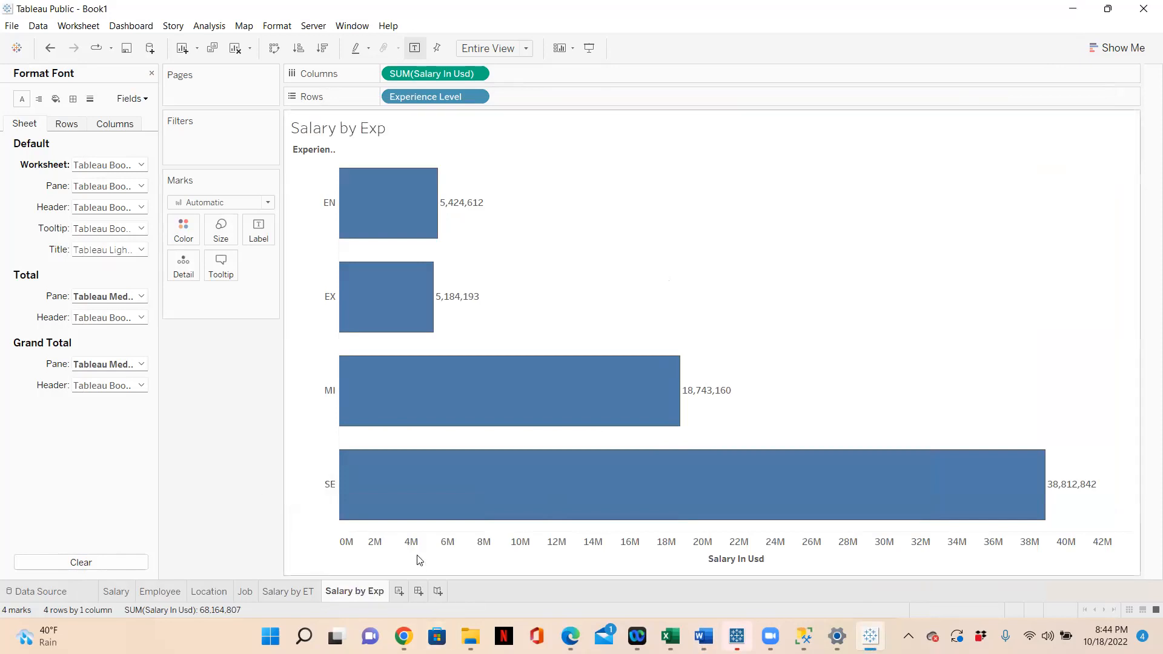
{"action": "mouse_move", "coordinate": [685, 520]}
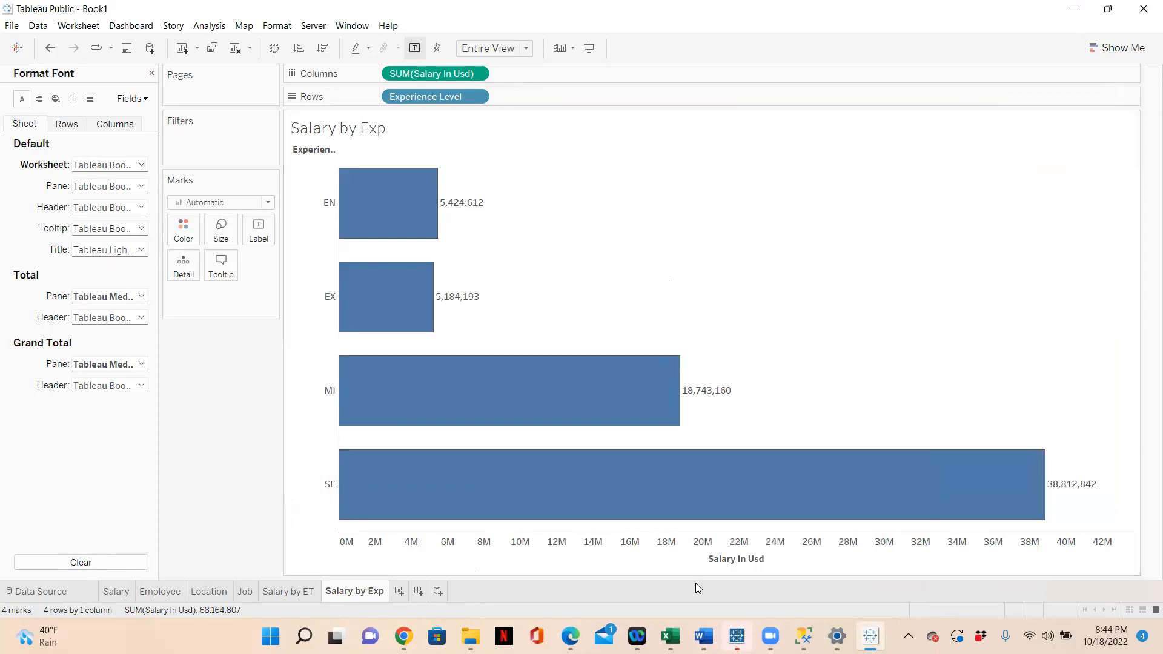
{"action": "left_click", "coordinate": [152, 73]}
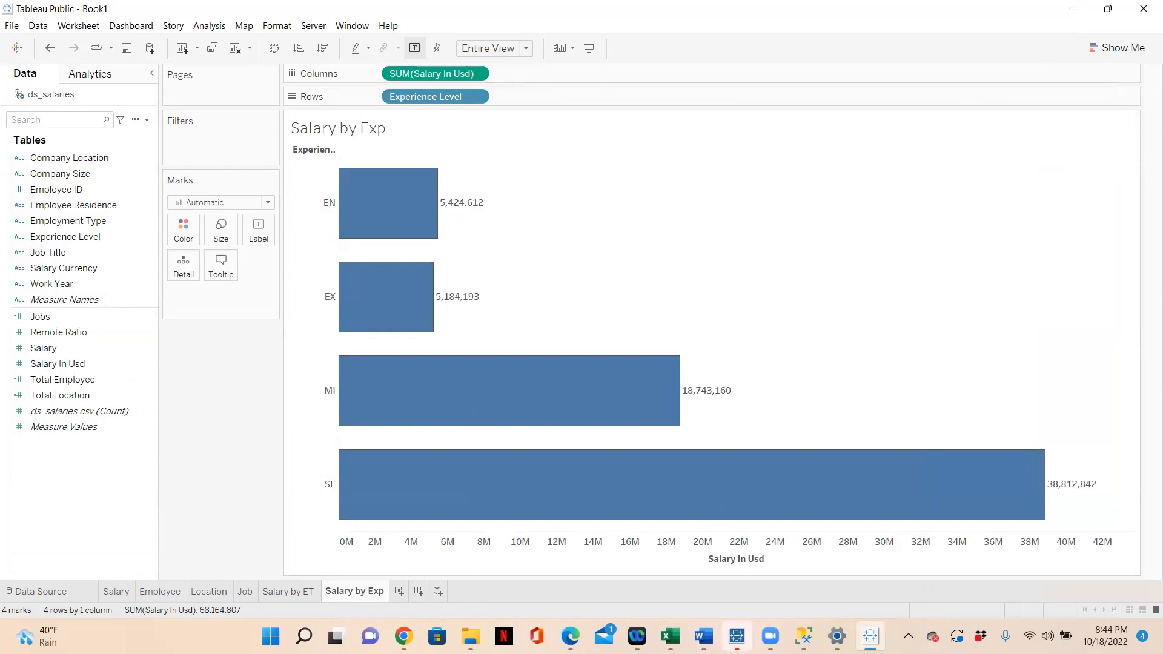
Highlight the Salary by Company size requirement in the Word document.
{"action": "mouse_move", "coordinate": [703, 637]}
{"action": "left_click", "coordinate": [758, 558]}
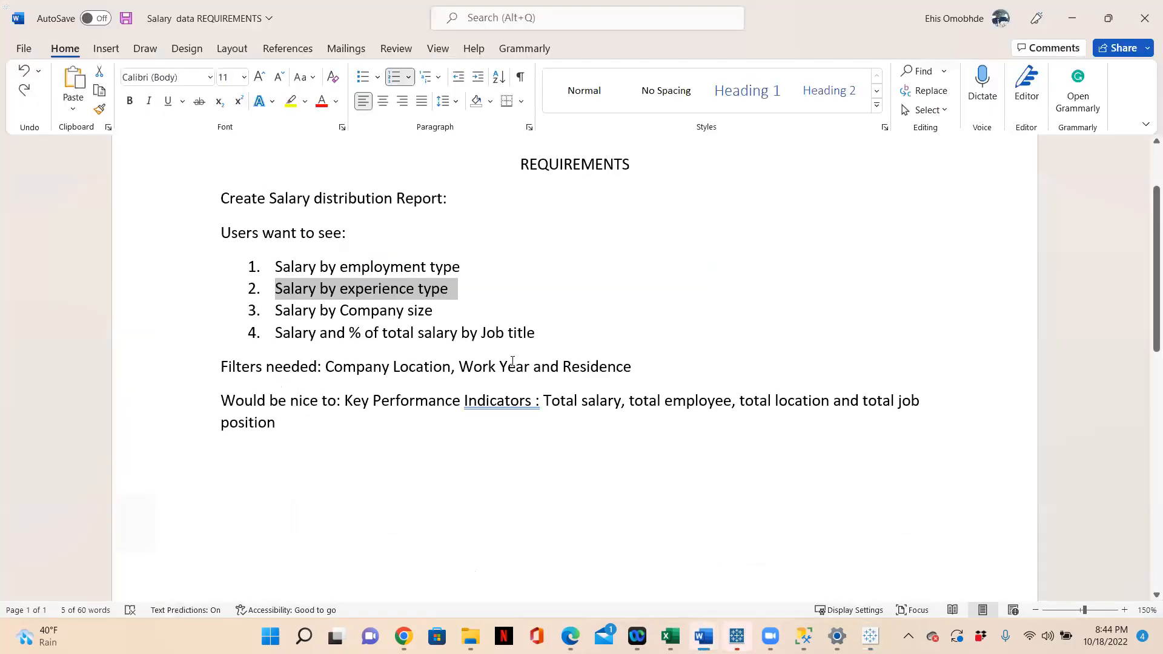
{"action": "left_click_drag", "start_coordinate": [448, 315], "coordinate": [276, 313]}
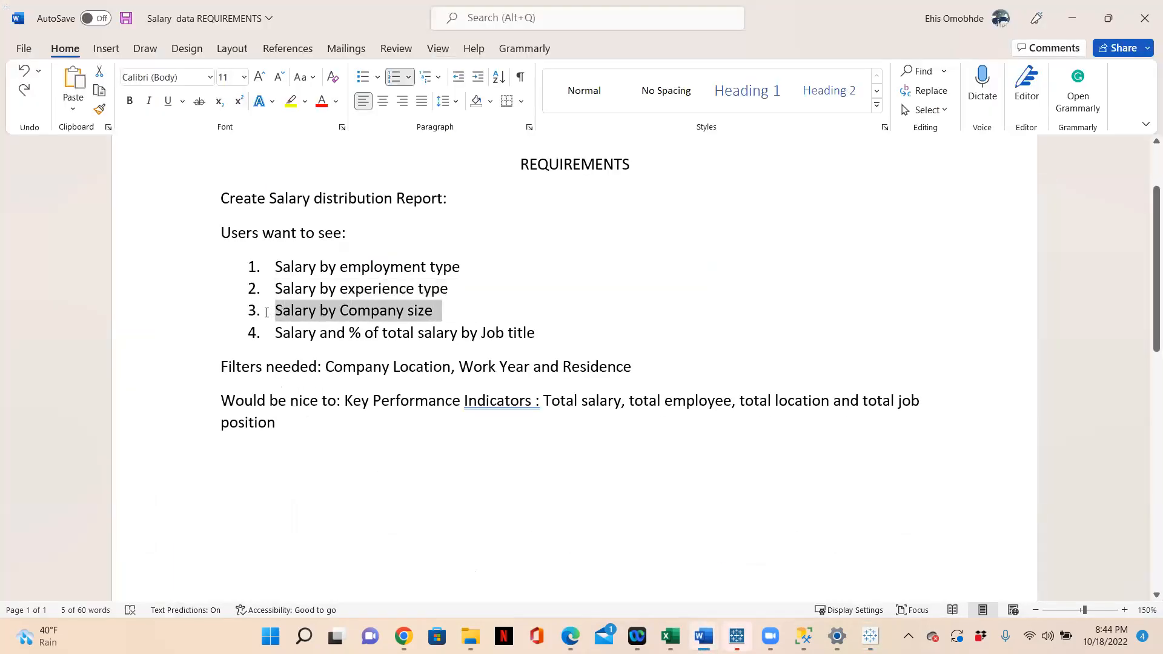
{"action": "left_click", "coordinate": [1070, 19]}
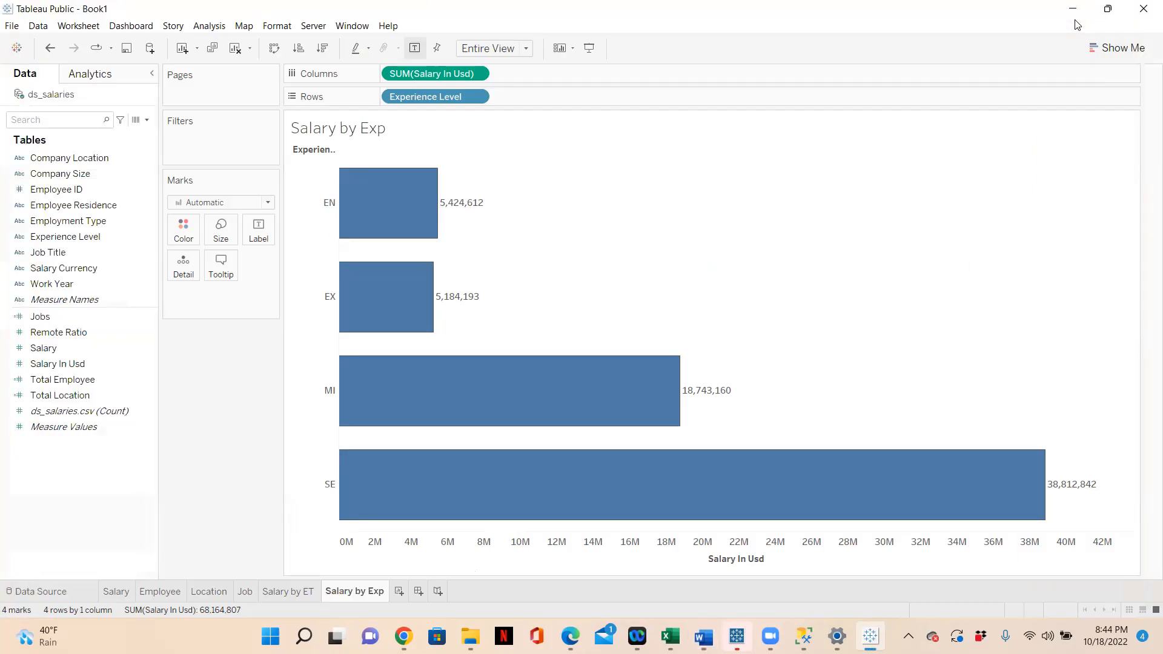
On a new Sheet 7, tabulate SUM(Salary In Usd) by Company Size L, M, S, with Show Me open.
{"action": "left_click", "coordinate": [399, 592]}
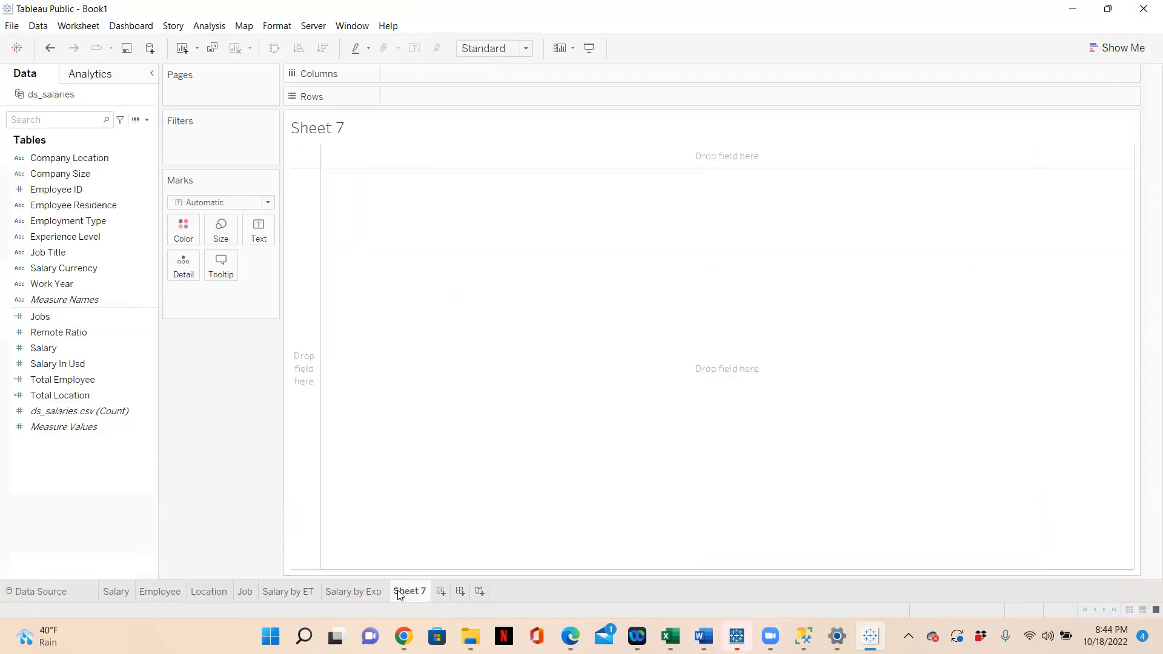
{"action": "left_click", "coordinate": [65, 167]}
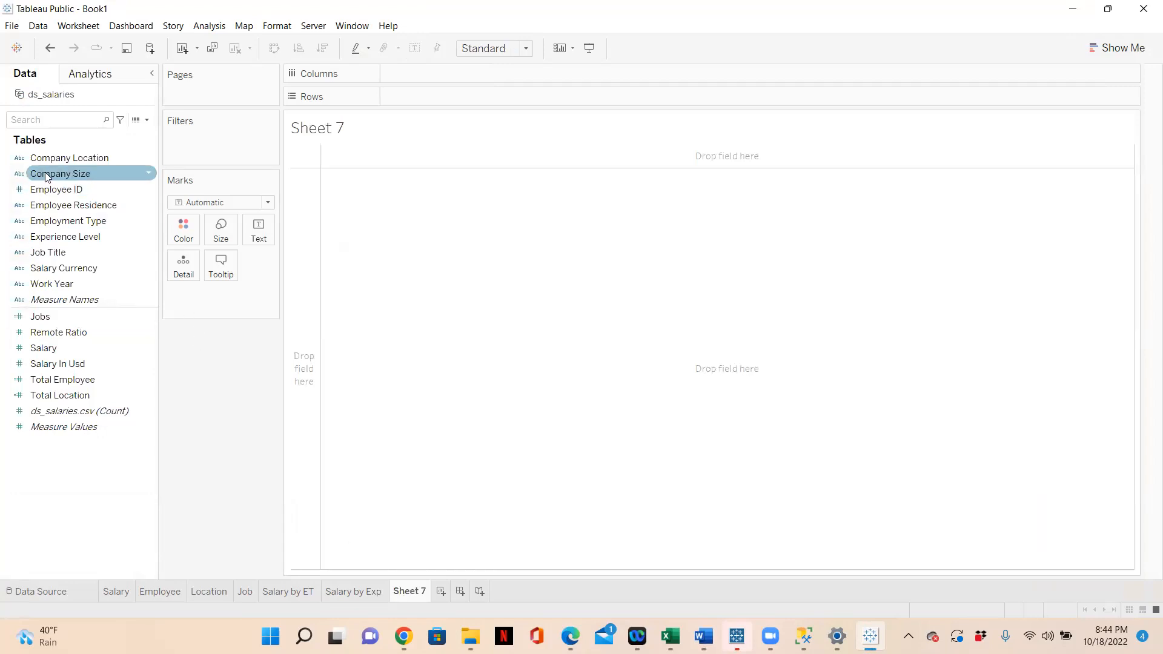
{"action": "left_click_drag", "start_coordinate": [46, 176], "coordinate": [403, 98]}
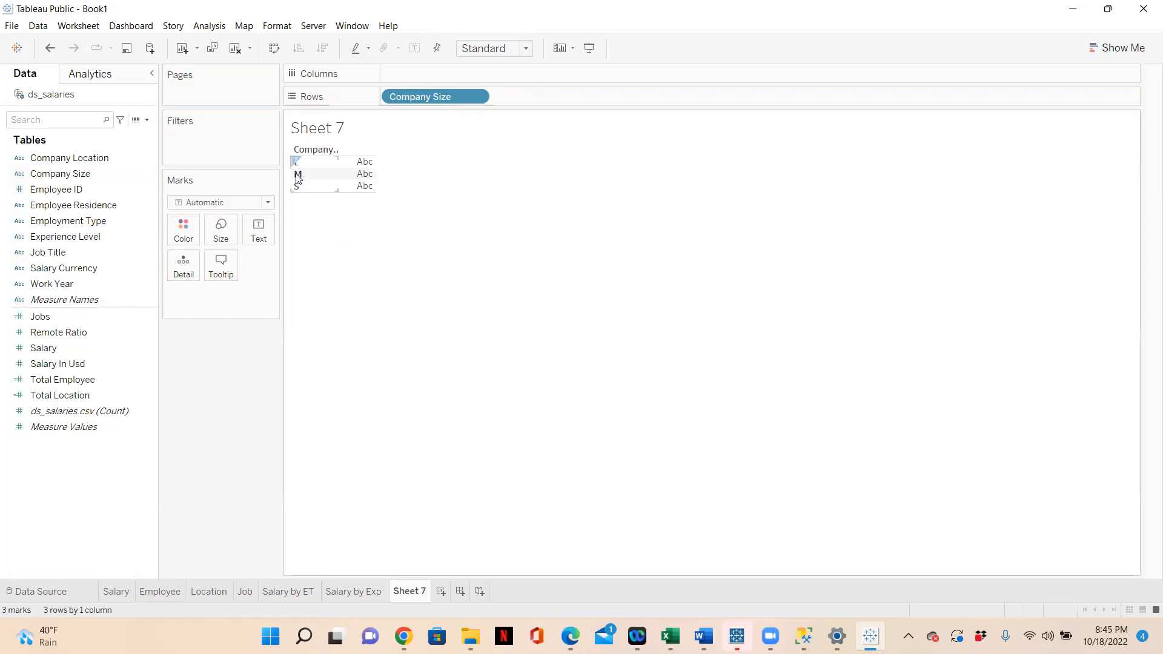
{"action": "left_click", "coordinate": [104, 302]}
{"action": "left_click", "coordinate": [68, 381]}
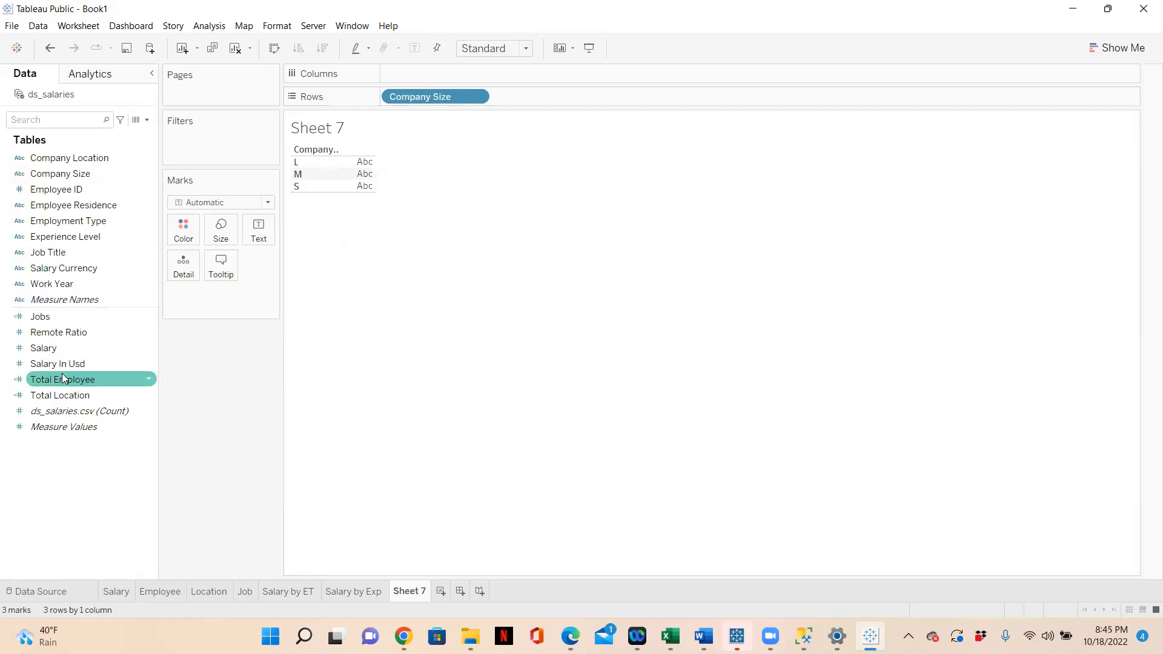
{"action": "left_click", "coordinate": [58, 367]}
{"action": "left_click_drag", "start_coordinate": [57, 369], "coordinate": [356, 181]}
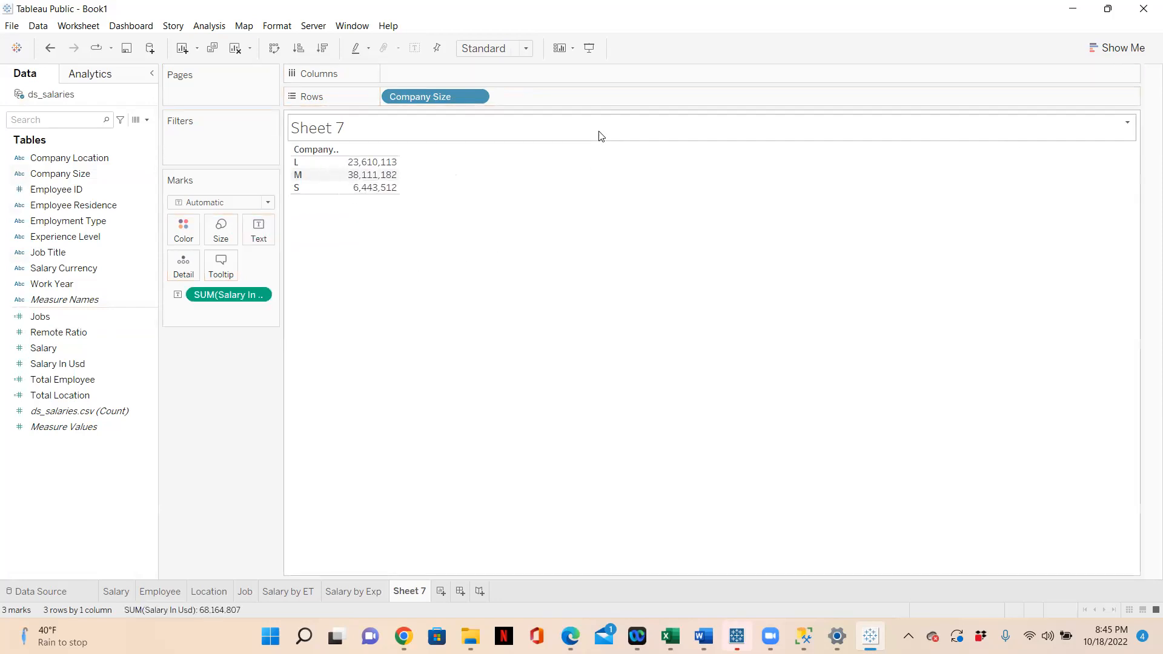
{"action": "left_click", "coordinate": [1119, 49]}
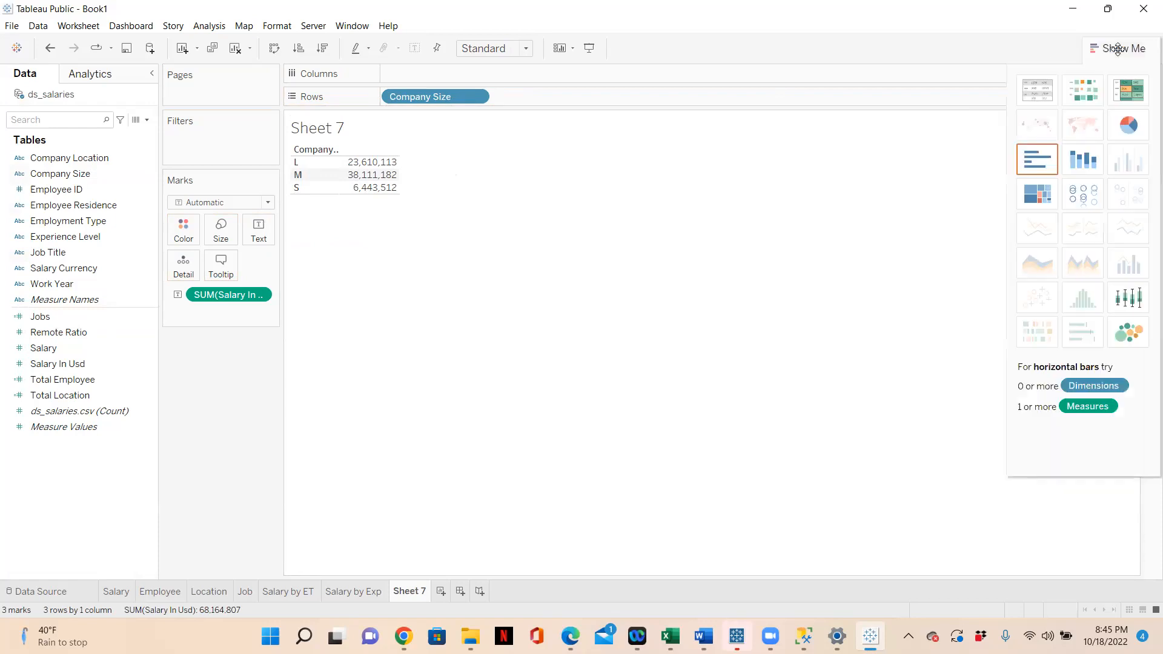
Convert the company-size salary table to a pie chart fitted to Entire View.
{"action": "left_click", "coordinate": [1128, 125]}
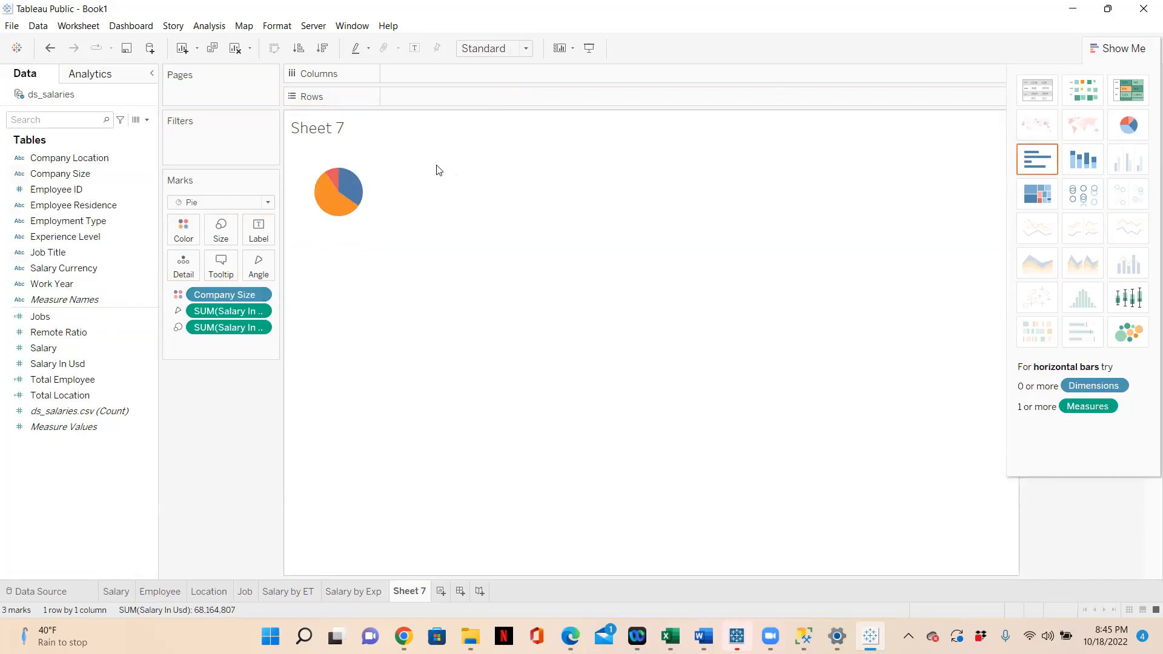
{"action": "left_click", "coordinate": [268, 203]}
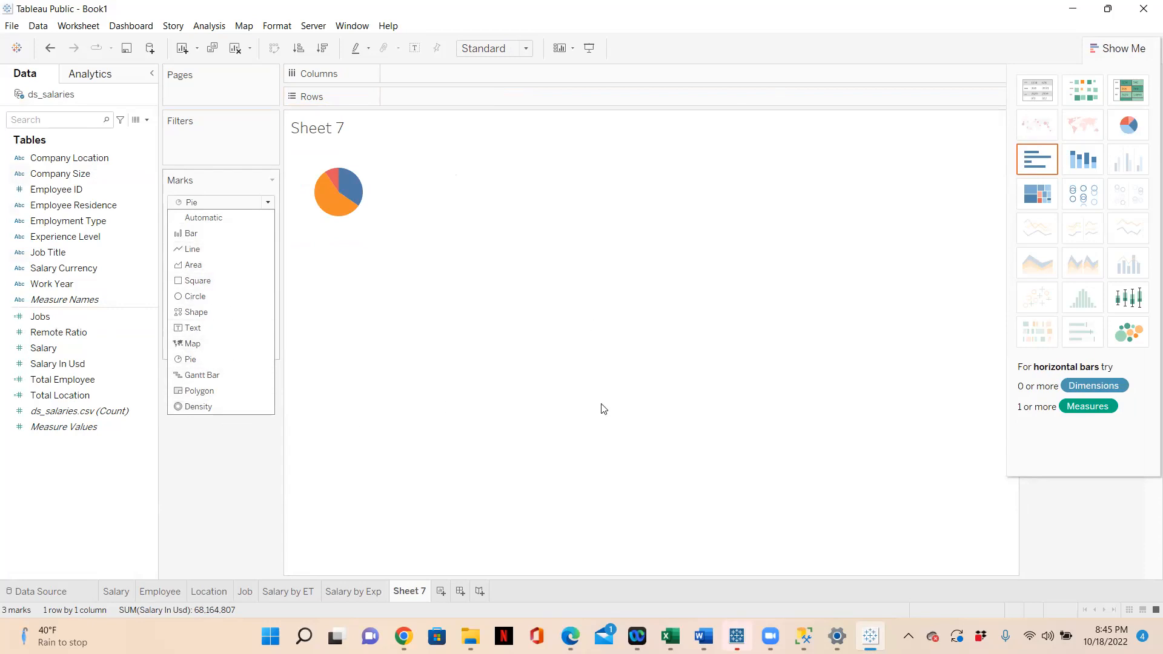
{"action": "left_click", "coordinate": [189, 494]}
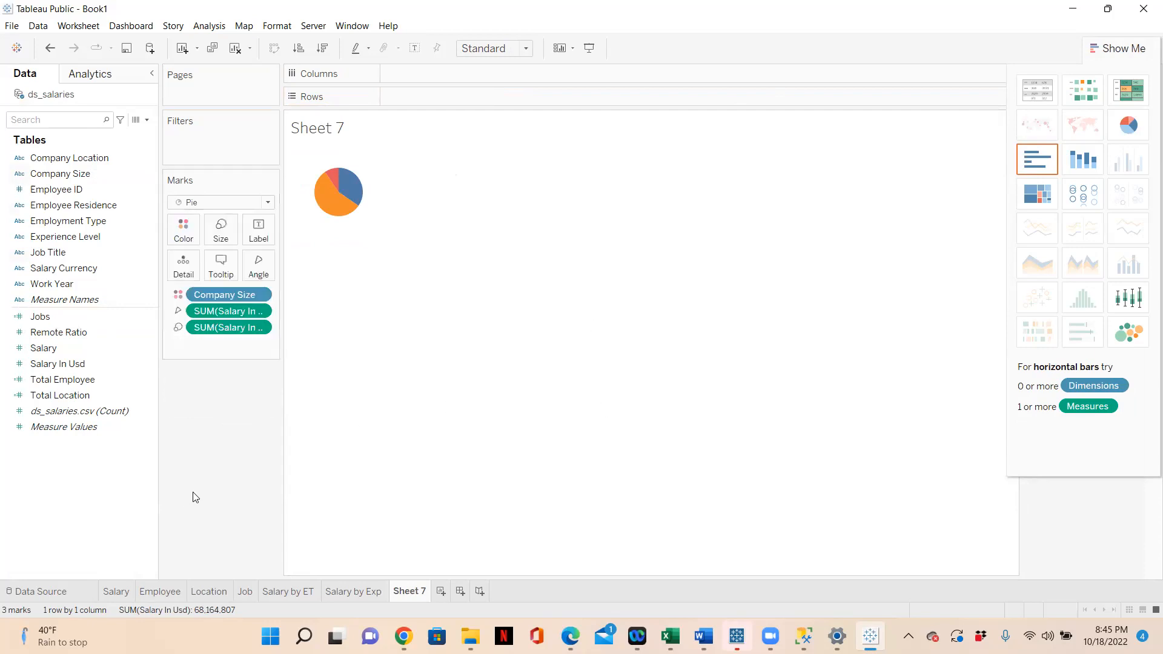
{"action": "left_click", "coordinate": [1147, 51]}
{"action": "left_click", "coordinate": [524, 48]}
{"action": "left_click", "coordinate": [510, 103]}
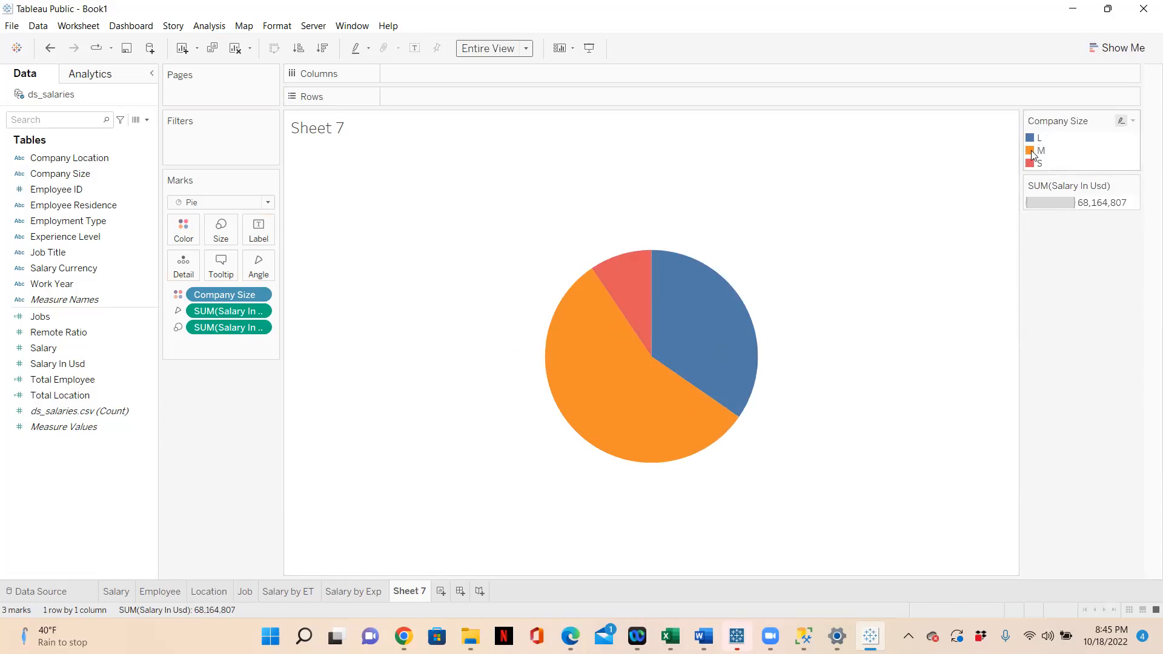
{"action": "mouse_move", "coordinate": [605, 341]}
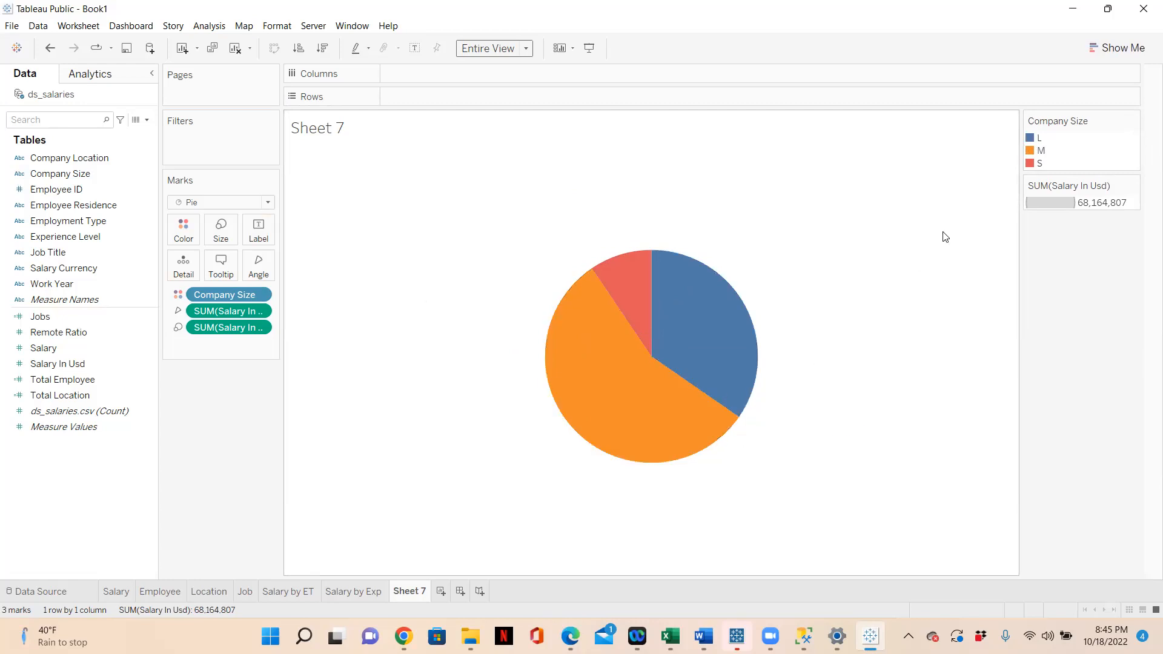
{"action": "mouse_move", "coordinate": [630, 272]}
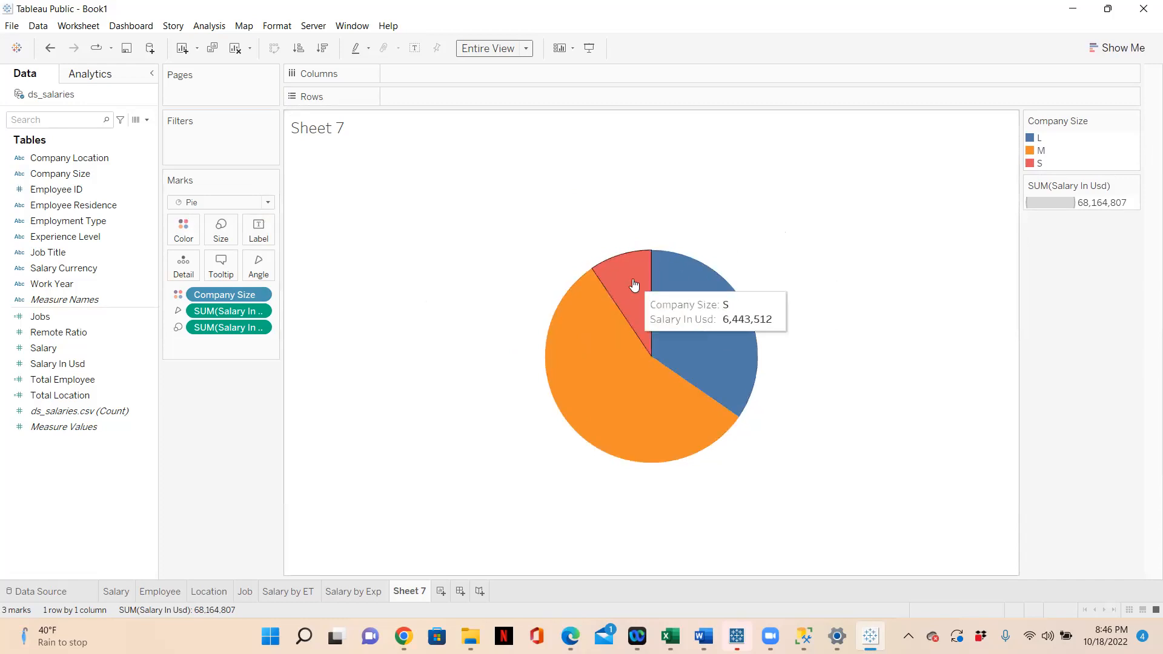
Open the Company Size colour editor and select the Green palette.
{"action": "double_click", "coordinate": [1030, 163]}
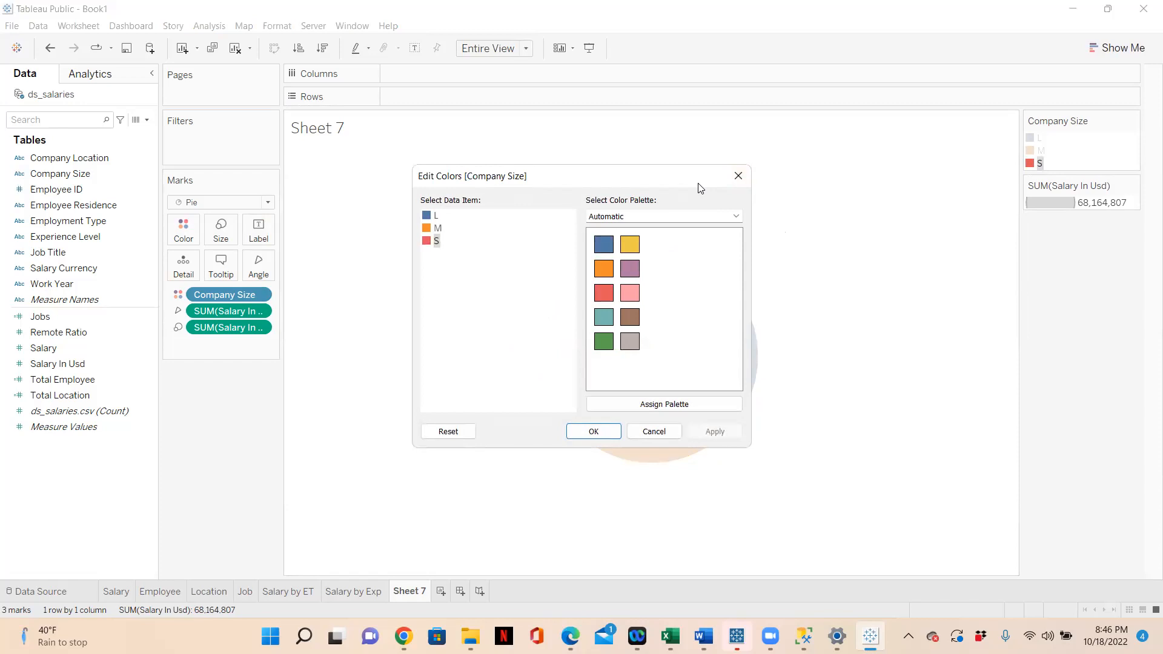
{"action": "left_click_drag", "start_coordinate": [698, 188], "coordinate": [446, 171]}
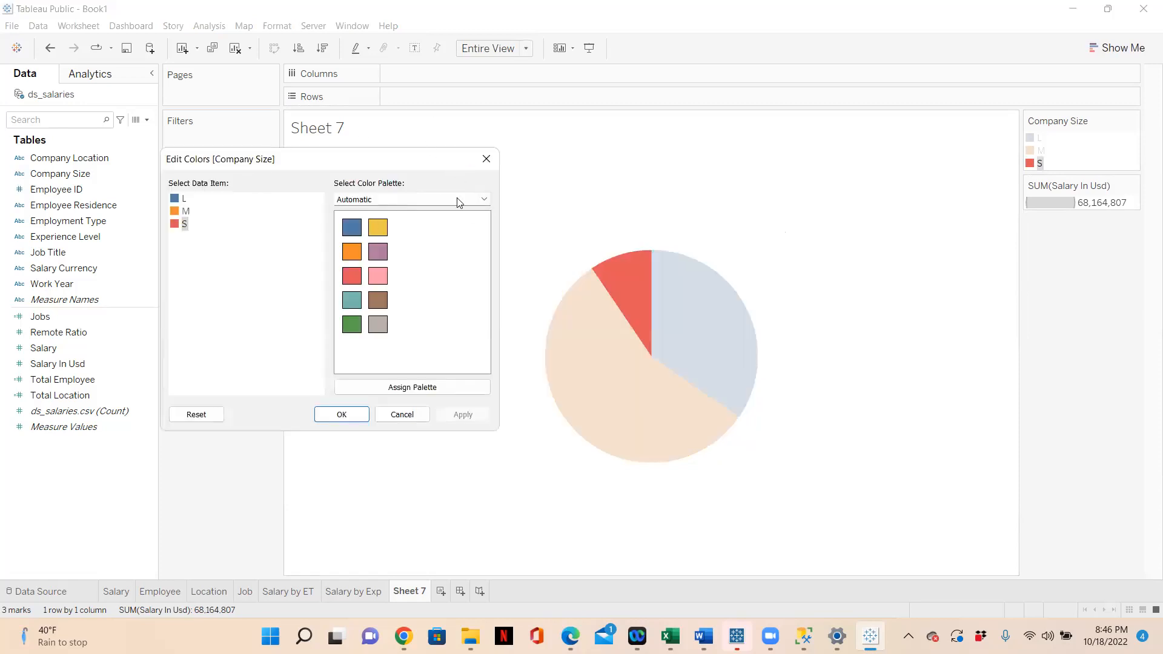
{"action": "left_click", "coordinate": [488, 159]}
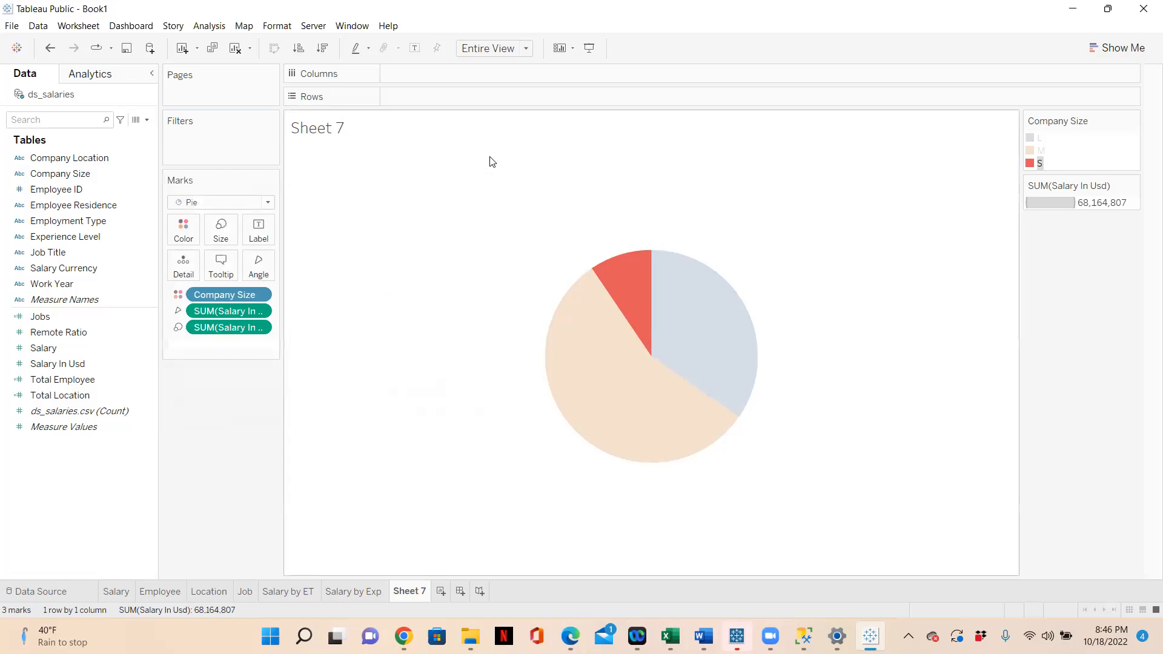
{"action": "left_click", "coordinate": [179, 226]}
{"action": "left_click", "coordinate": [223, 275]}
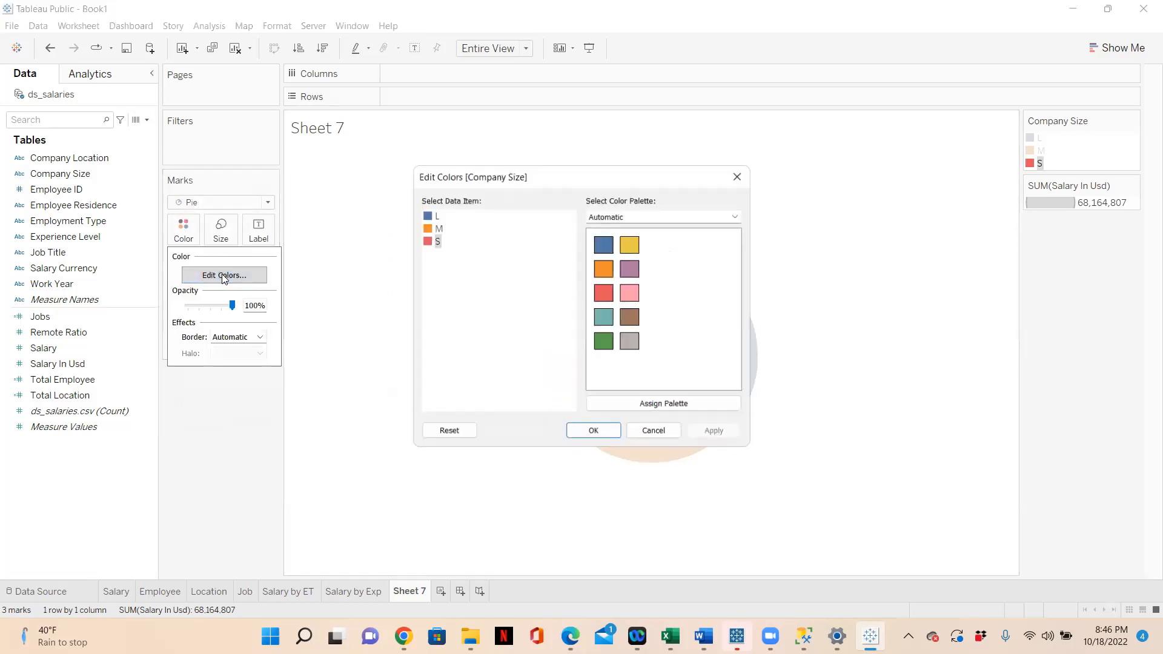
{"action": "left_click", "coordinate": [739, 176]}
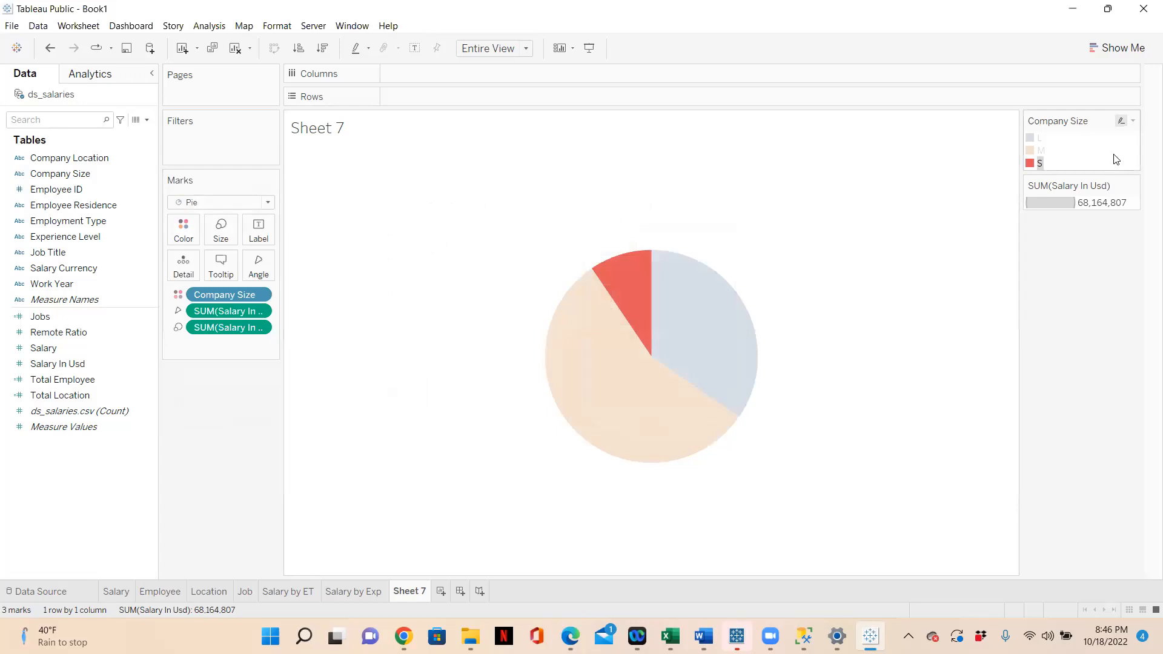
{"action": "double_click", "coordinate": [1034, 165]}
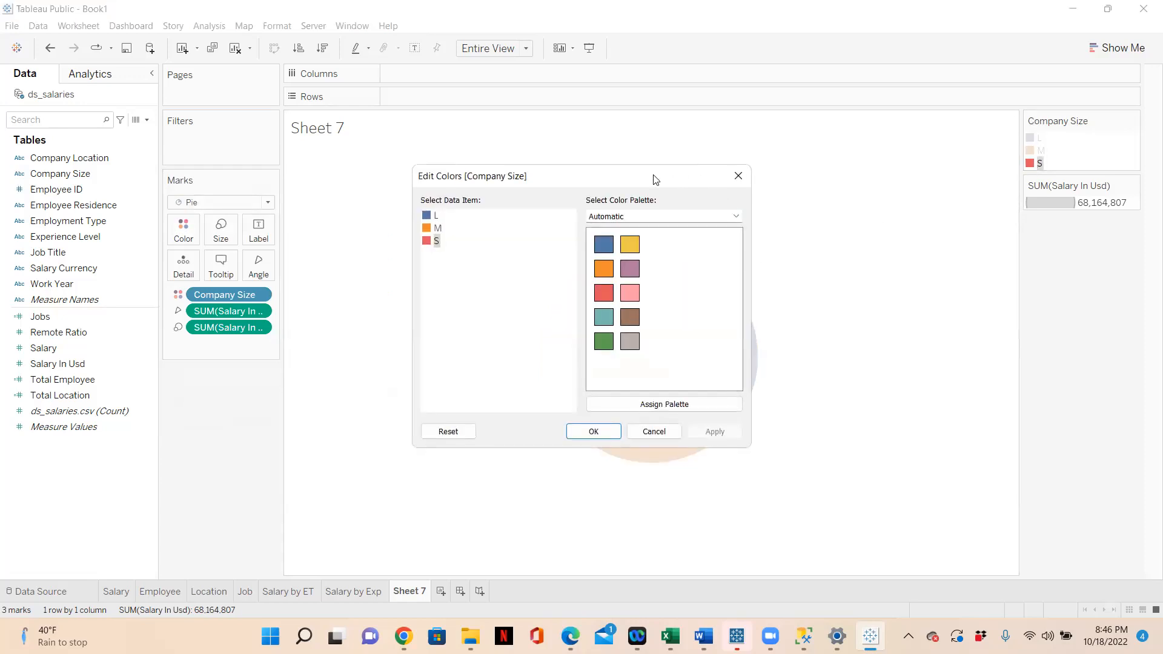
{"action": "left_click", "coordinate": [471, 166]}
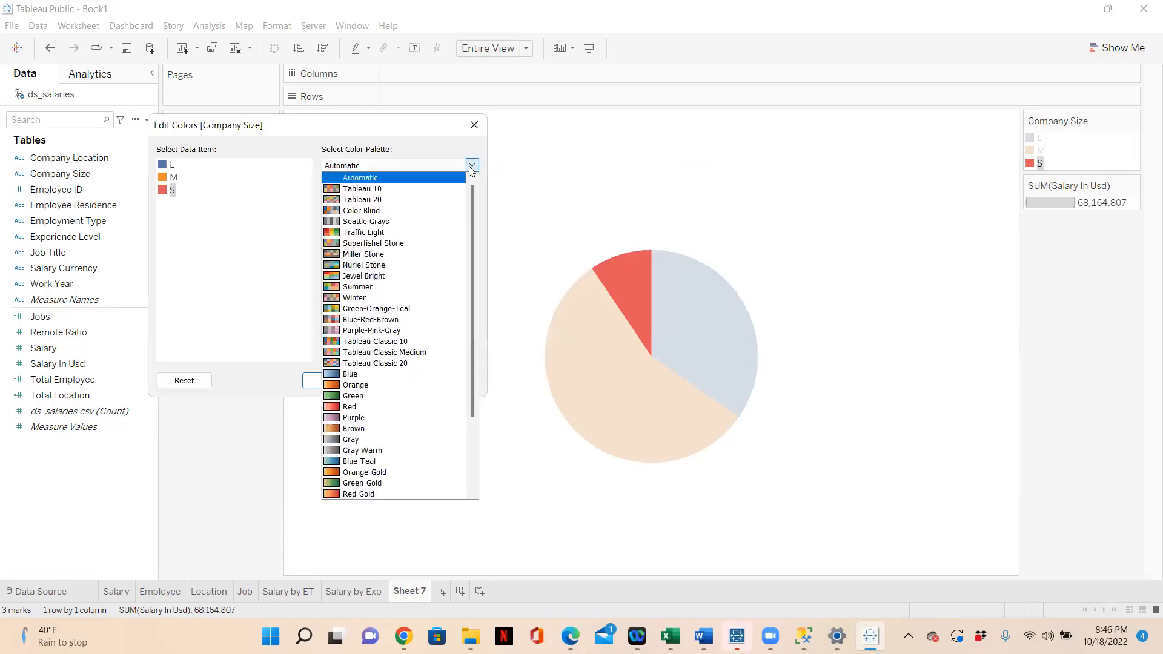
{"action": "left_click_drag", "start_coordinate": [471, 282], "coordinate": [464, 393]}
{"action": "scroll", "coordinate": [452, 263], "scroll_direction": "up", "scroll_amount": 3}
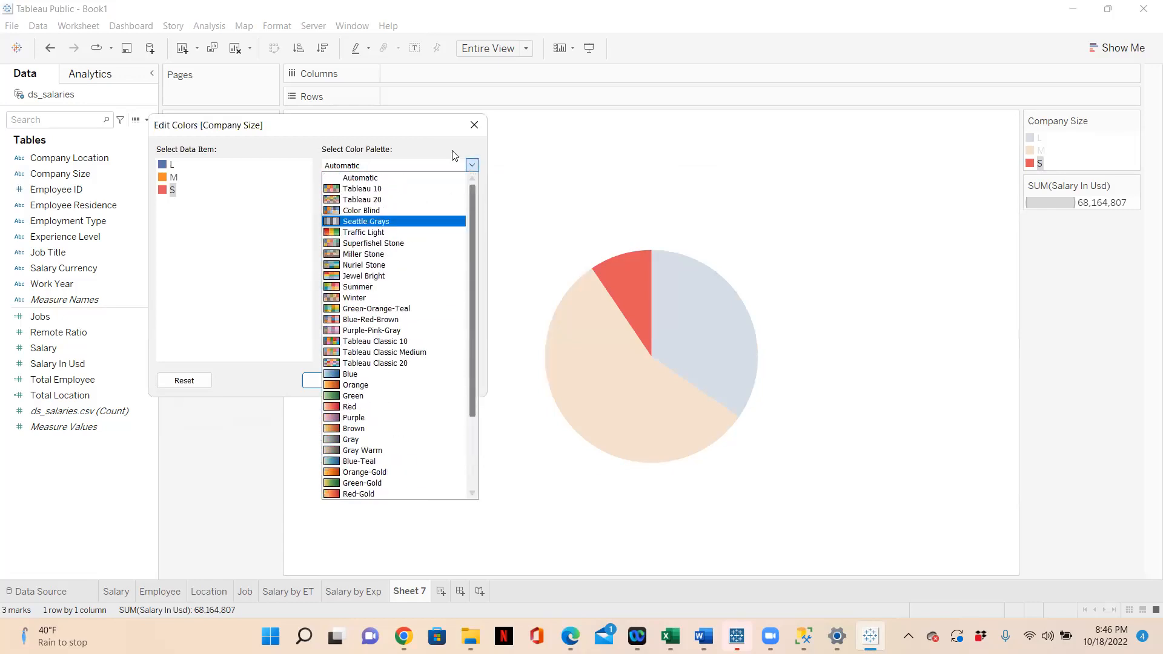
{"action": "left_click", "coordinate": [372, 396]}
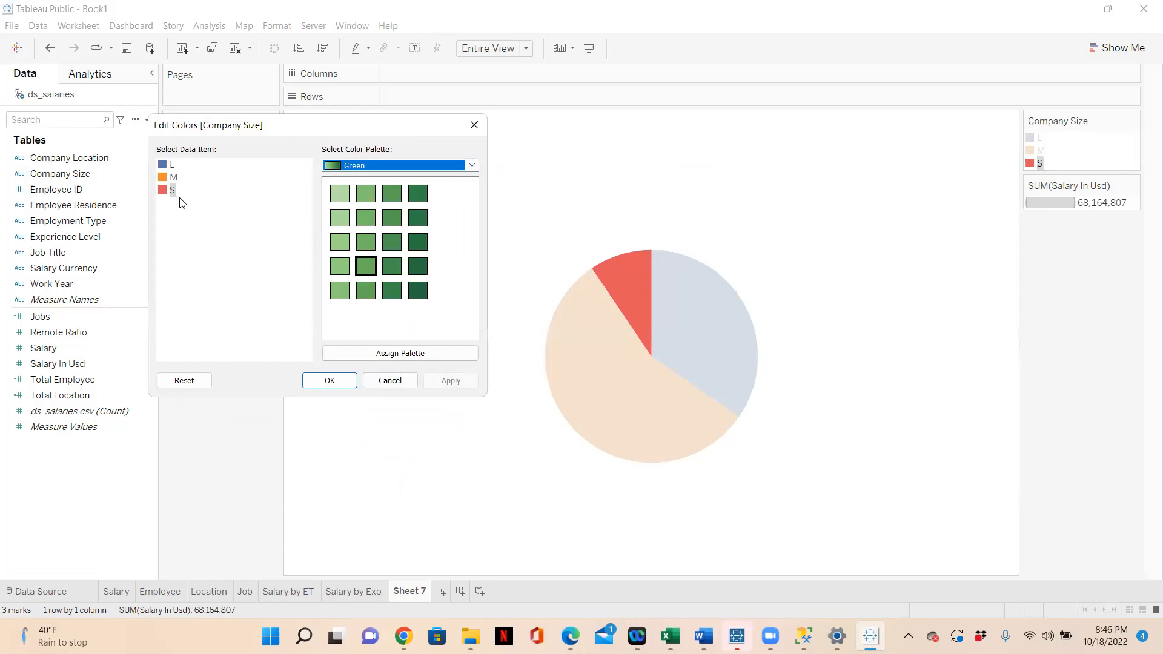
Assign darkest green to S and lightest green to M, then apply and confirm.
{"action": "left_click", "coordinate": [162, 193]}
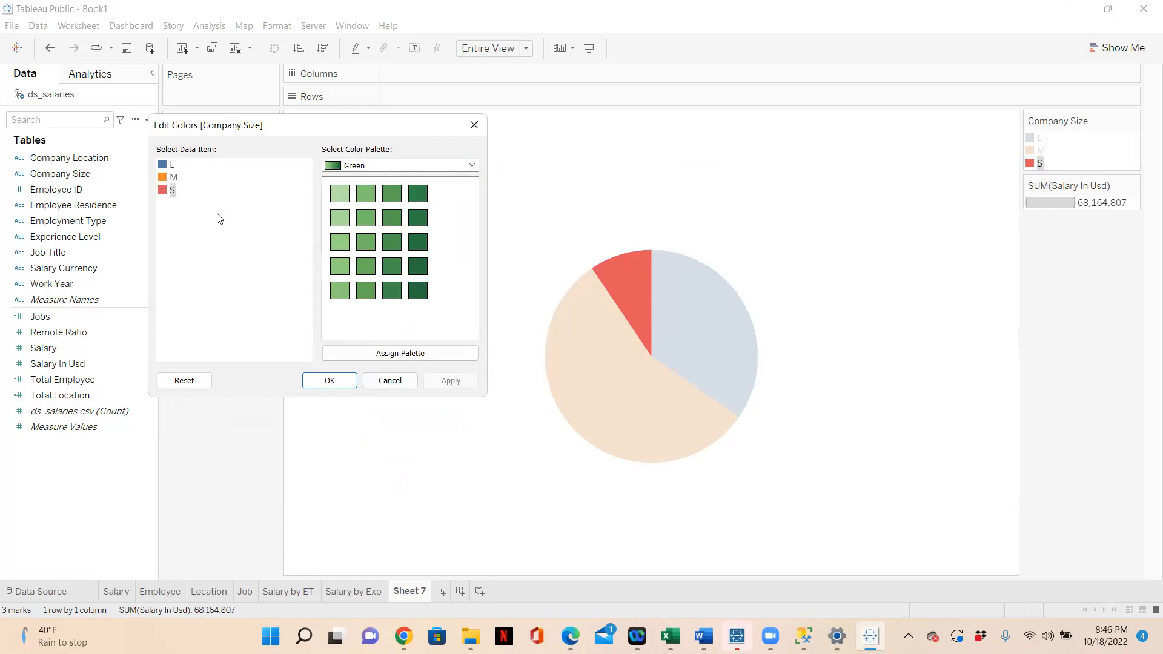
{"action": "left_click", "coordinate": [418, 291]}
{"action": "left_click", "coordinate": [163, 177]}
{"action": "left_click", "coordinate": [339, 194]}
{"action": "left_click", "coordinate": [450, 382]}
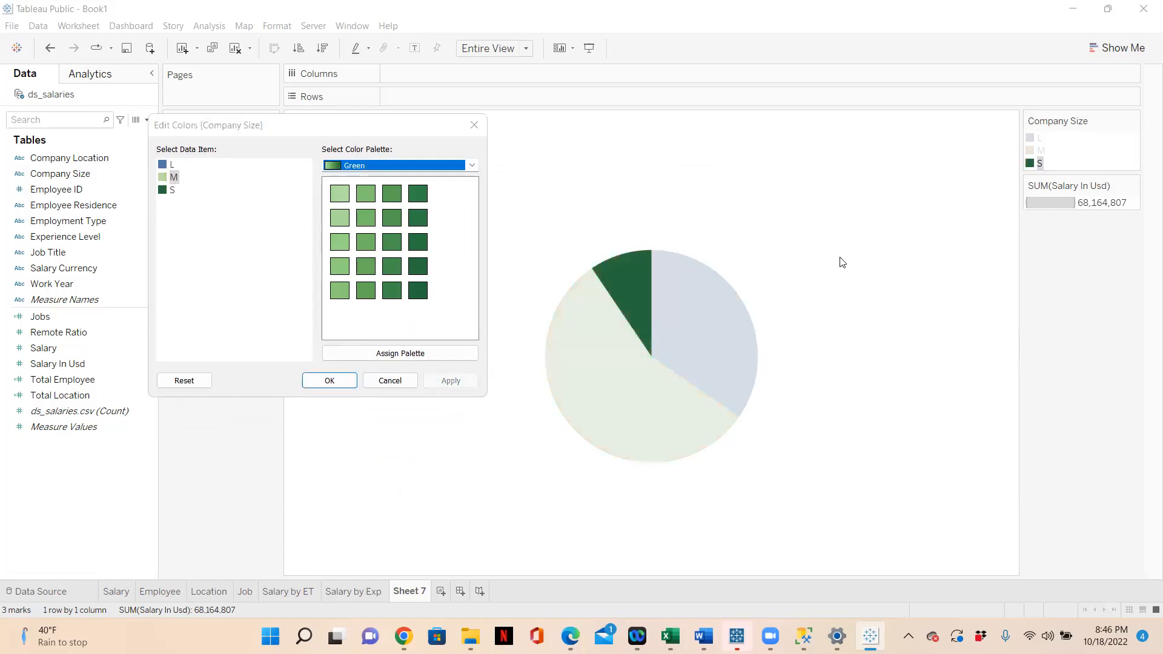
{"action": "left_click", "coordinate": [330, 380]}
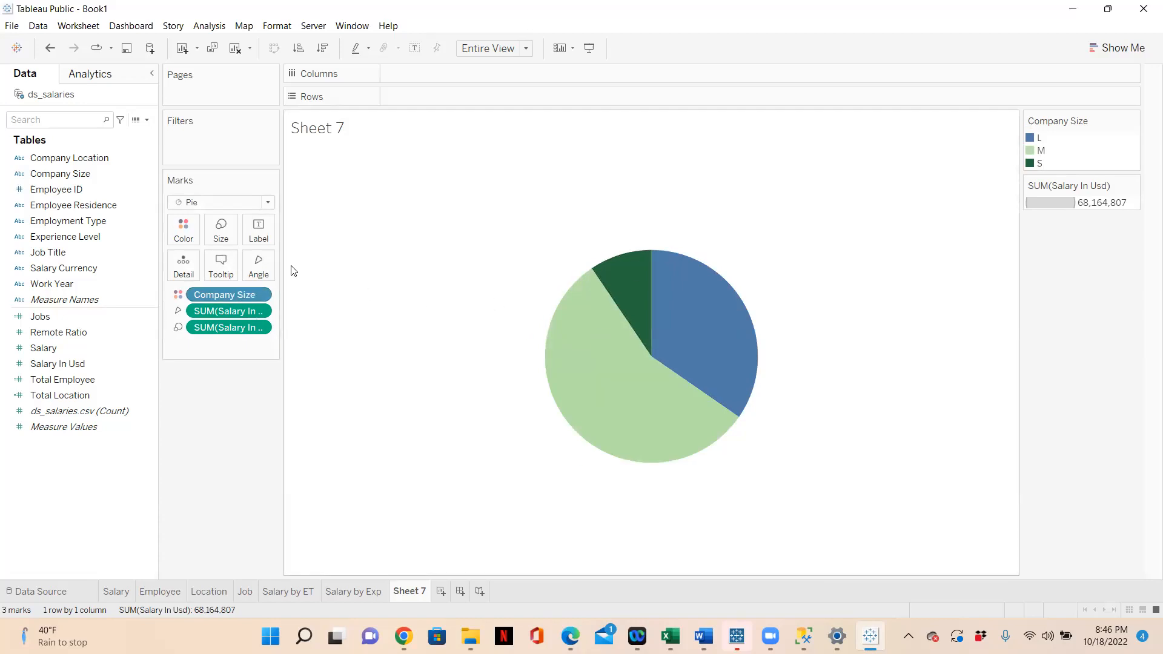
Give the pie slices a white border.
{"action": "left_click", "coordinate": [183, 229]}
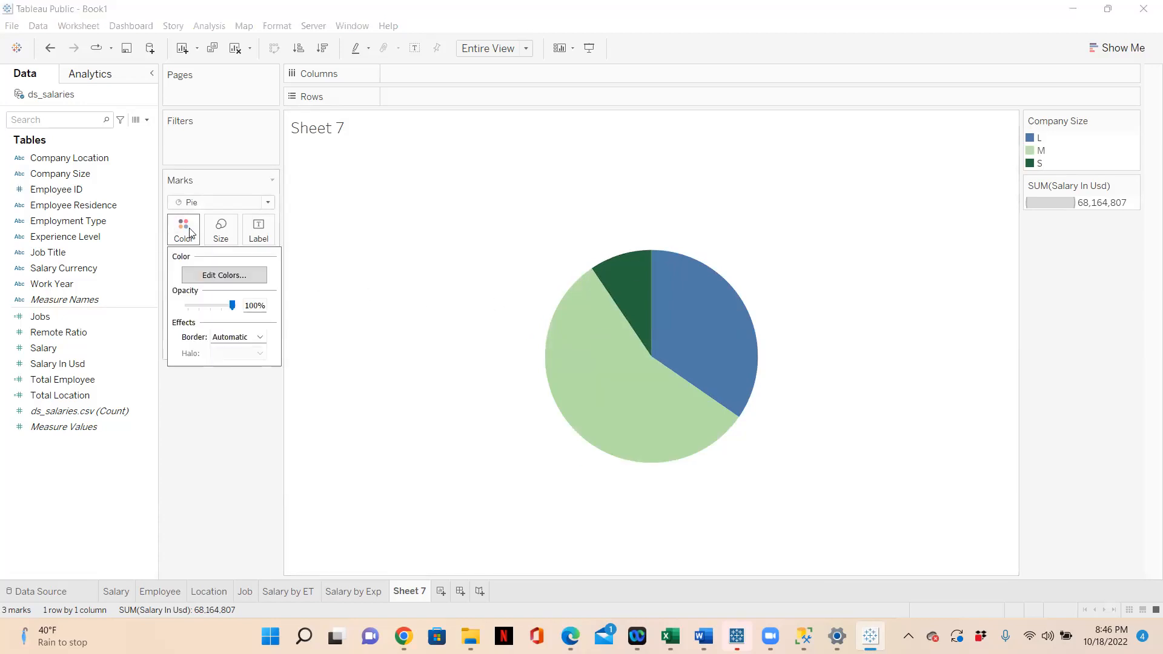
{"action": "left_click", "coordinate": [260, 337]}
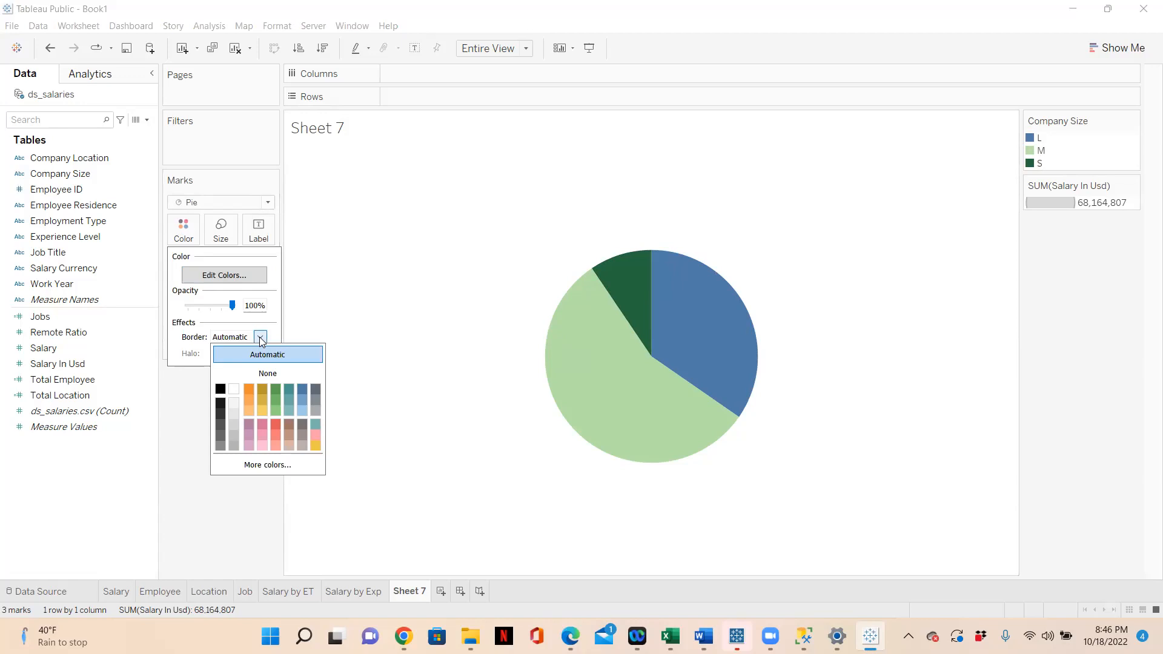
{"action": "left_click", "coordinate": [221, 436]}
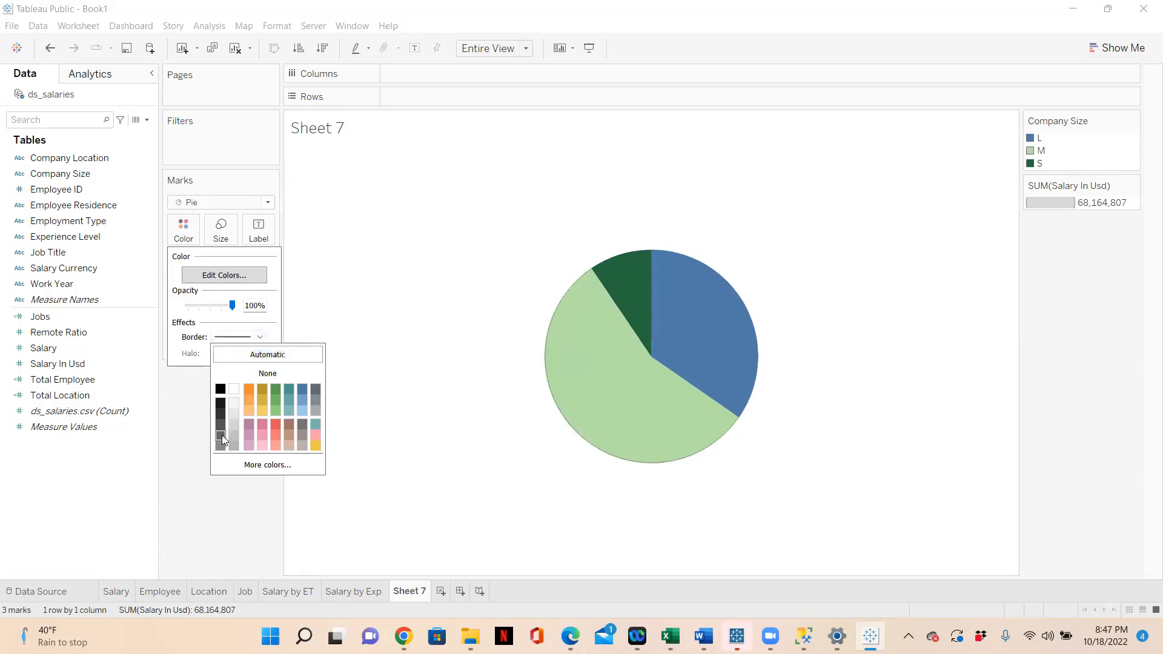
{"action": "left_click", "coordinate": [234, 390]}
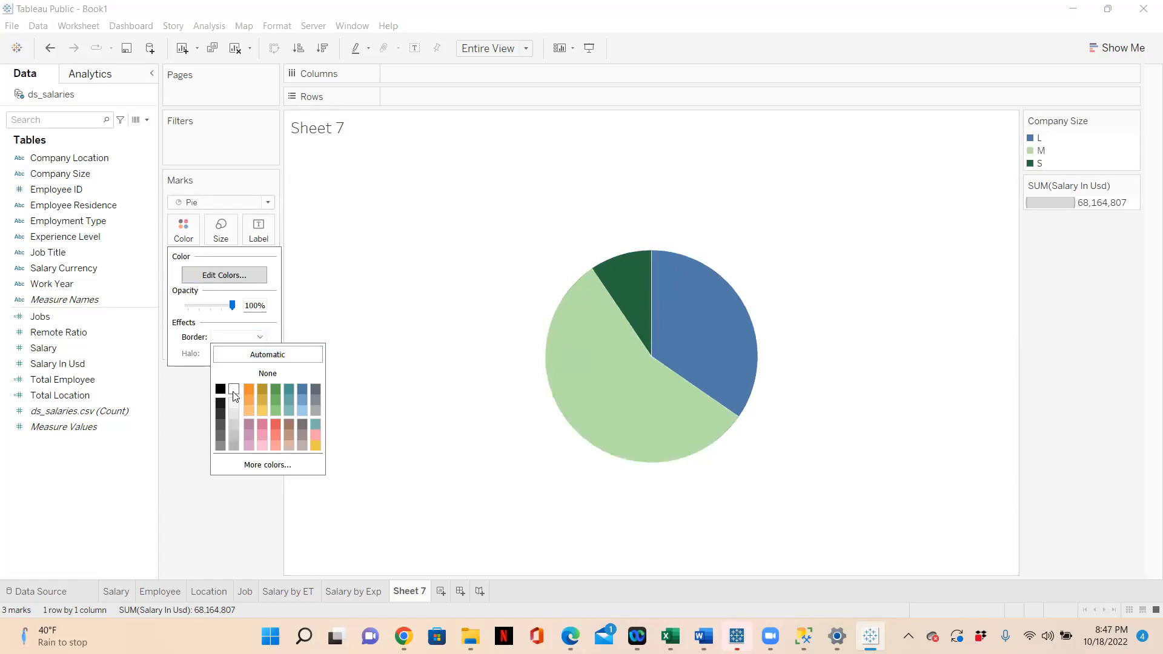
{"action": "left_click", "coordinate": [444, 249]}
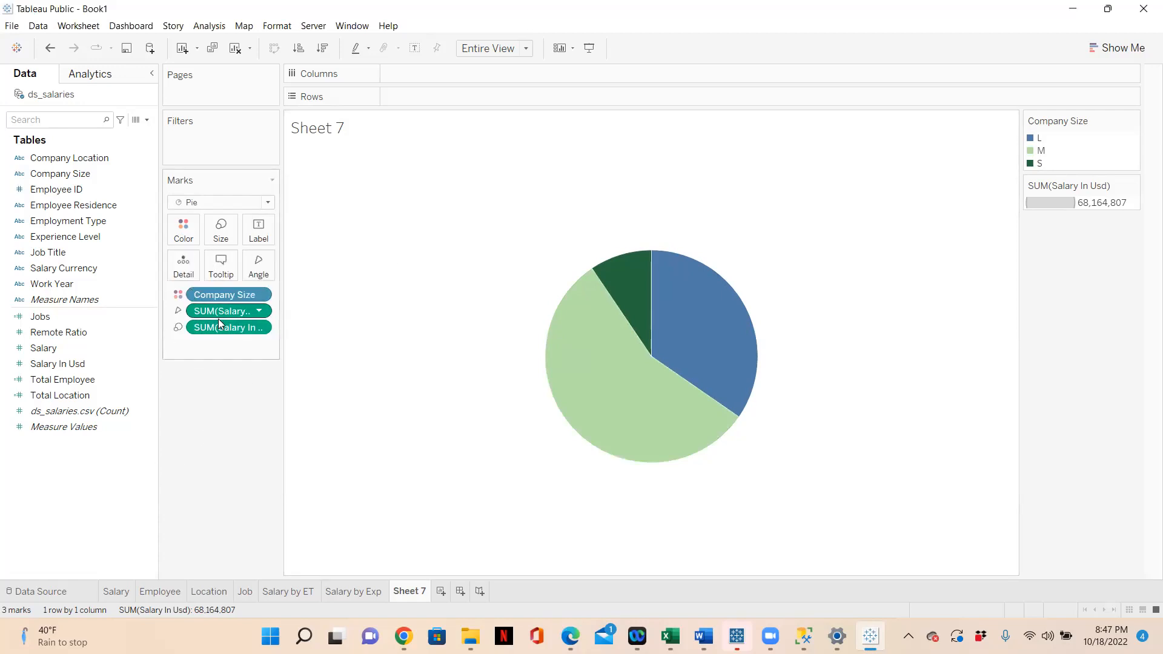
Turn off command buttons and selection by category in the pie tooltips.
{"action": "left_click", "coordinate": [221, 264]}
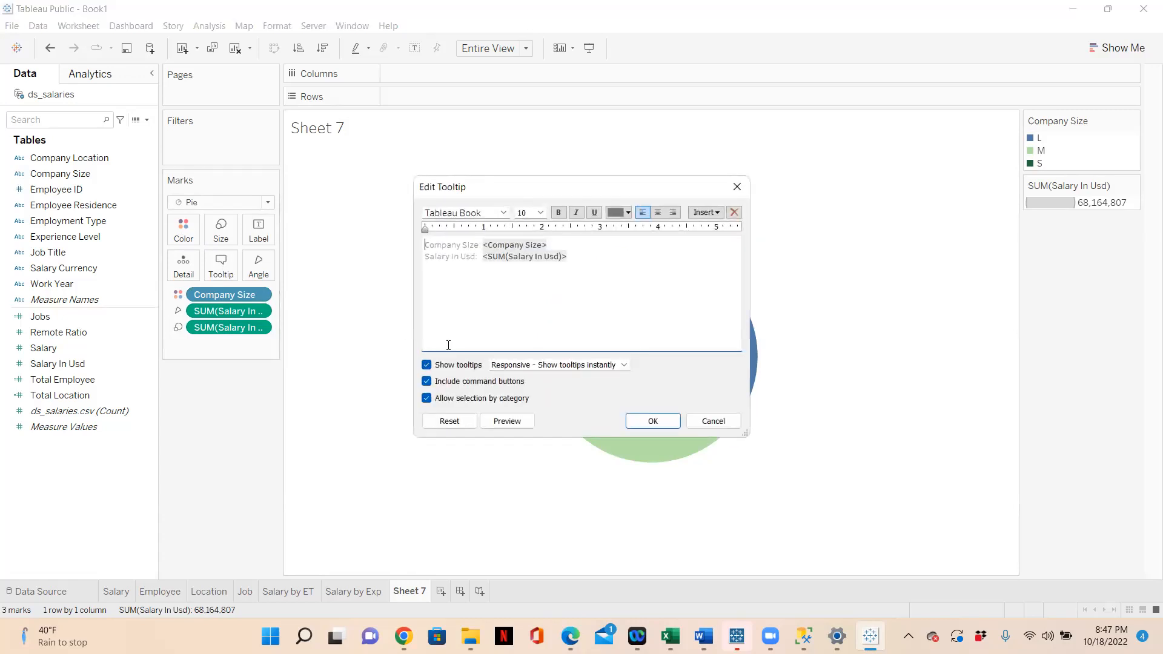
{"action": "left_click", "coordinate": [427, 381]}
{"action": "left_click", "coordinate": [426, 398]}
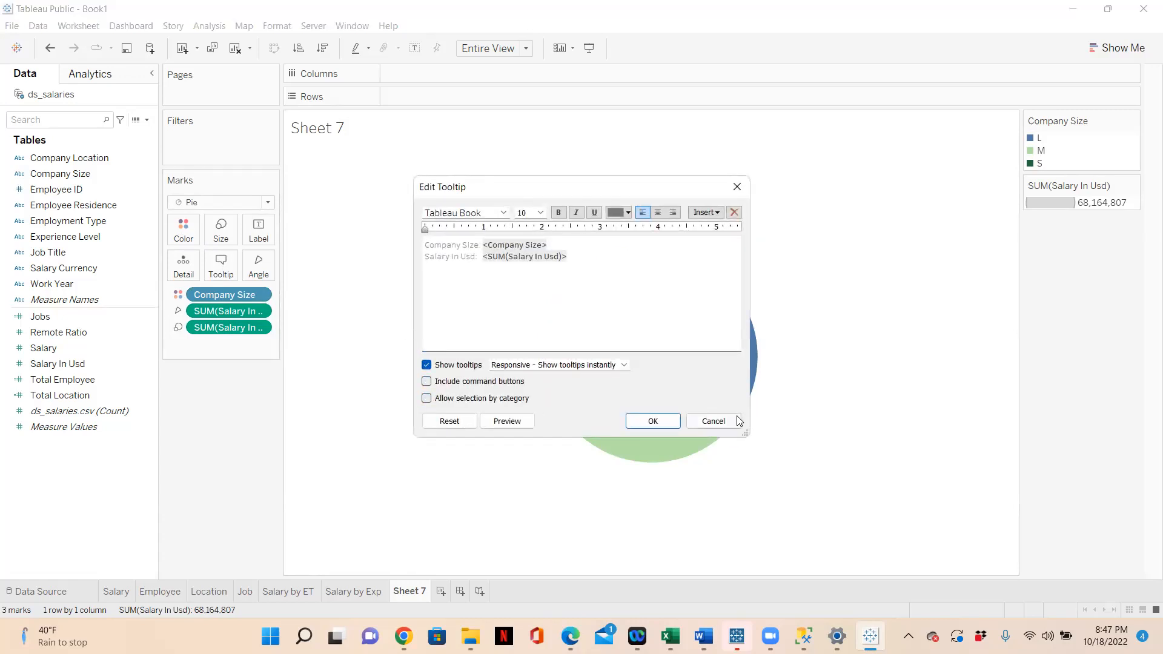
{"action": "left_click", "coordinate": [653, 422]}
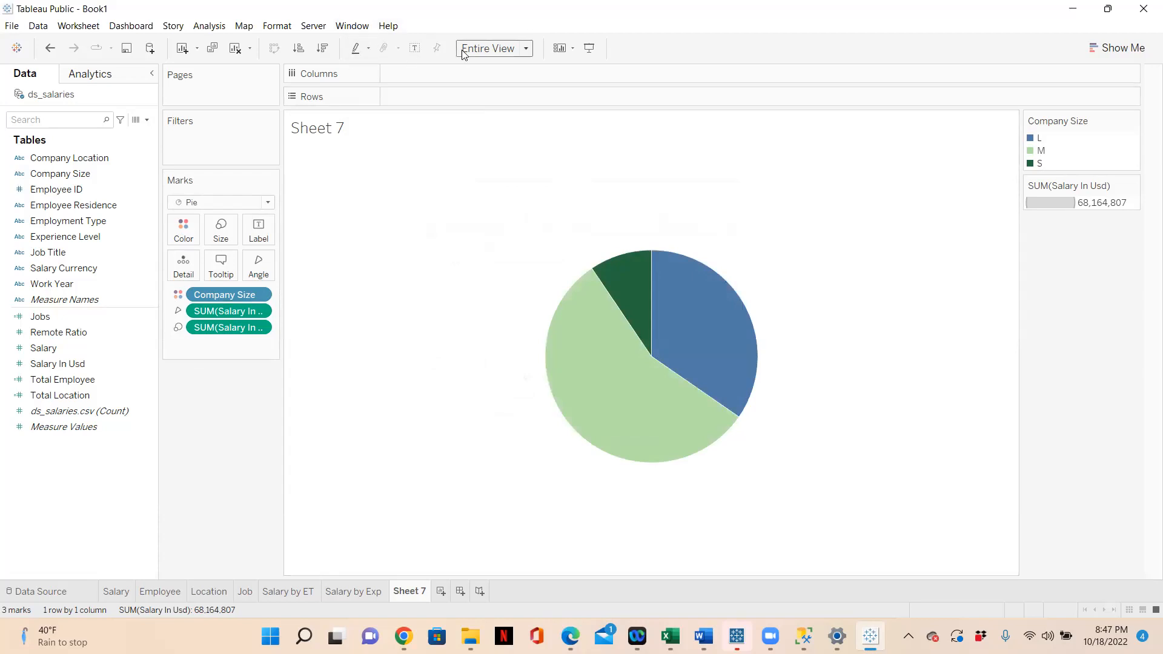
Label the slices with Company Size and Salary In Usd: L 23,610,113, M 38,111,182, S 6,443,512.
{"action": "left_click", "coordinate": [415, 50]}
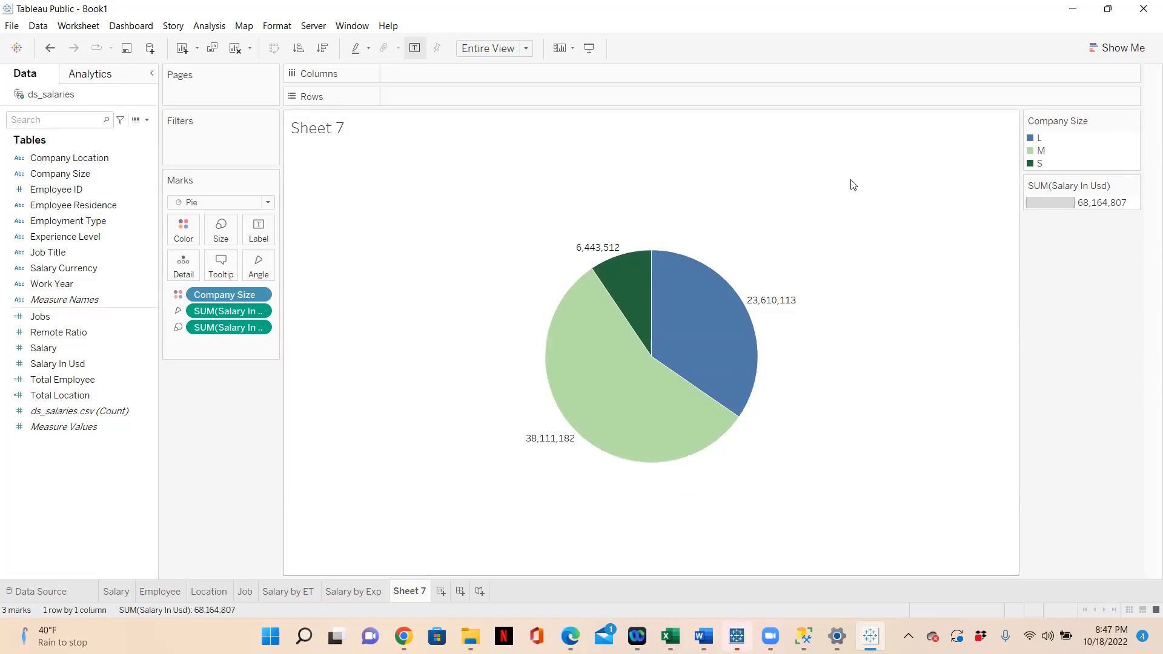
{"action": "left_click", "coordinate": [146, 207]}
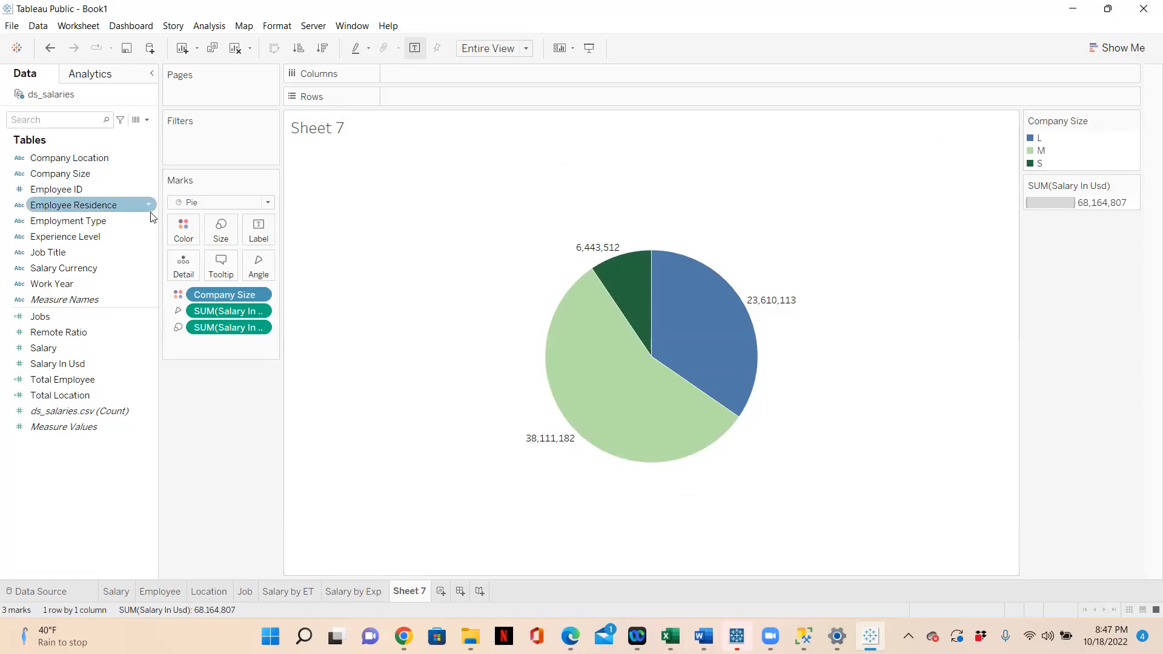
{"action": "left_click", "coordinate": [53, 173]}
{"action": "left_click_drag", "start_coordinate": [53, 172], "coordinate": [256, 234]}
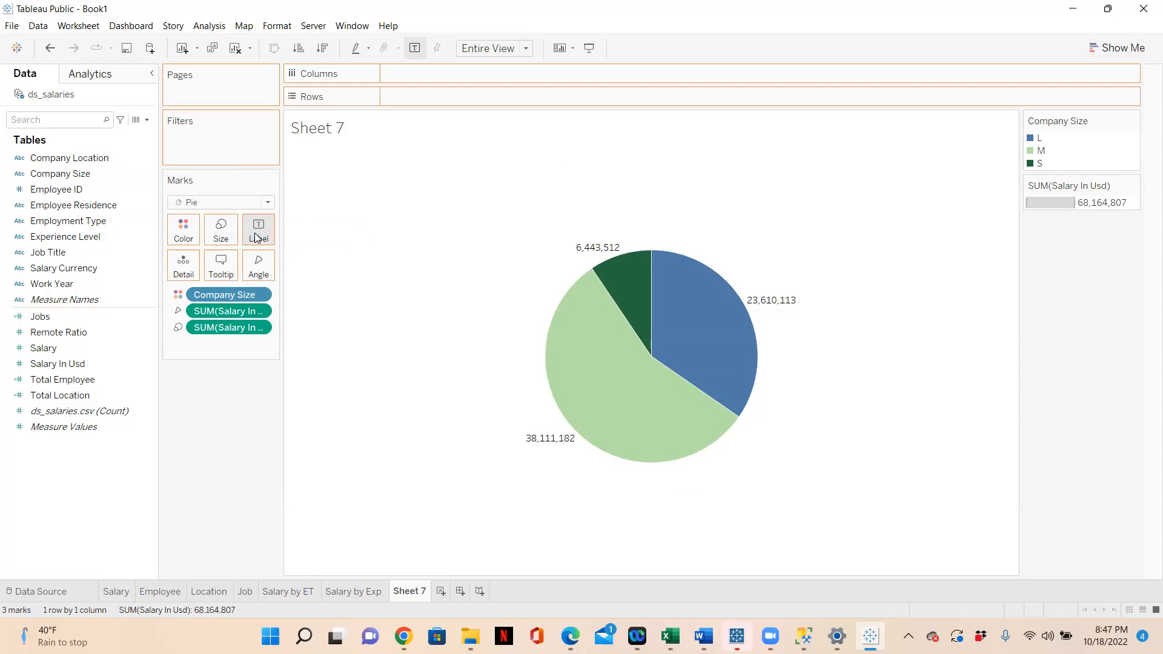
{"action": "mouse_move", "coordinate": [619, 248]}
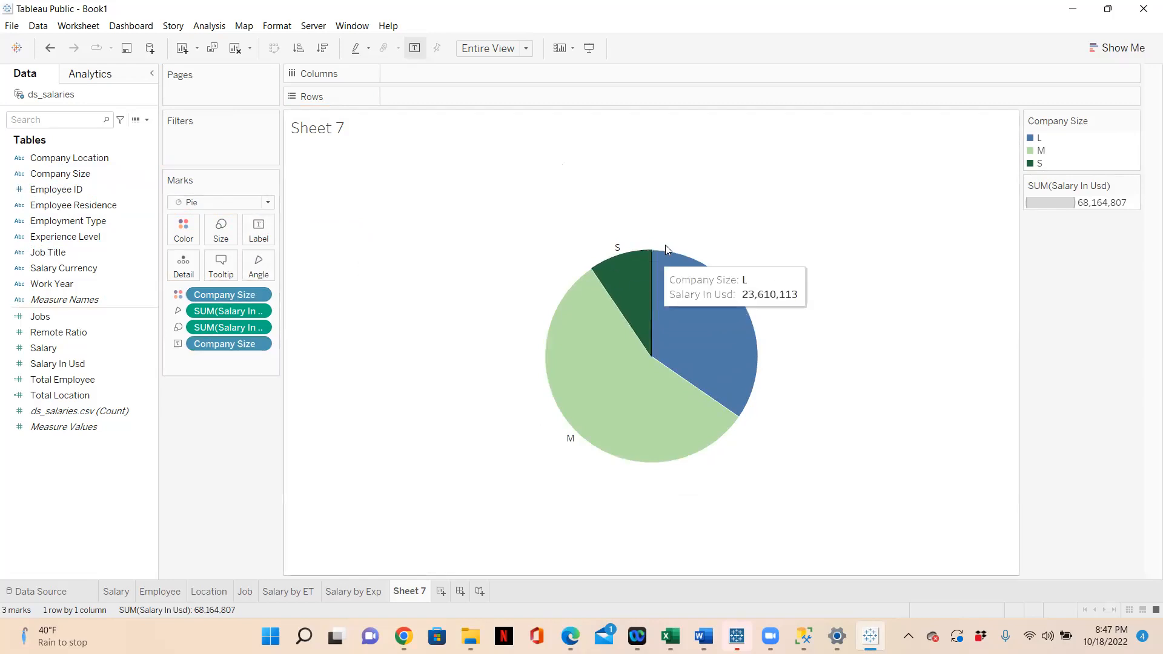
{"action": "mouse_move", "coordinate": [593, 423]}
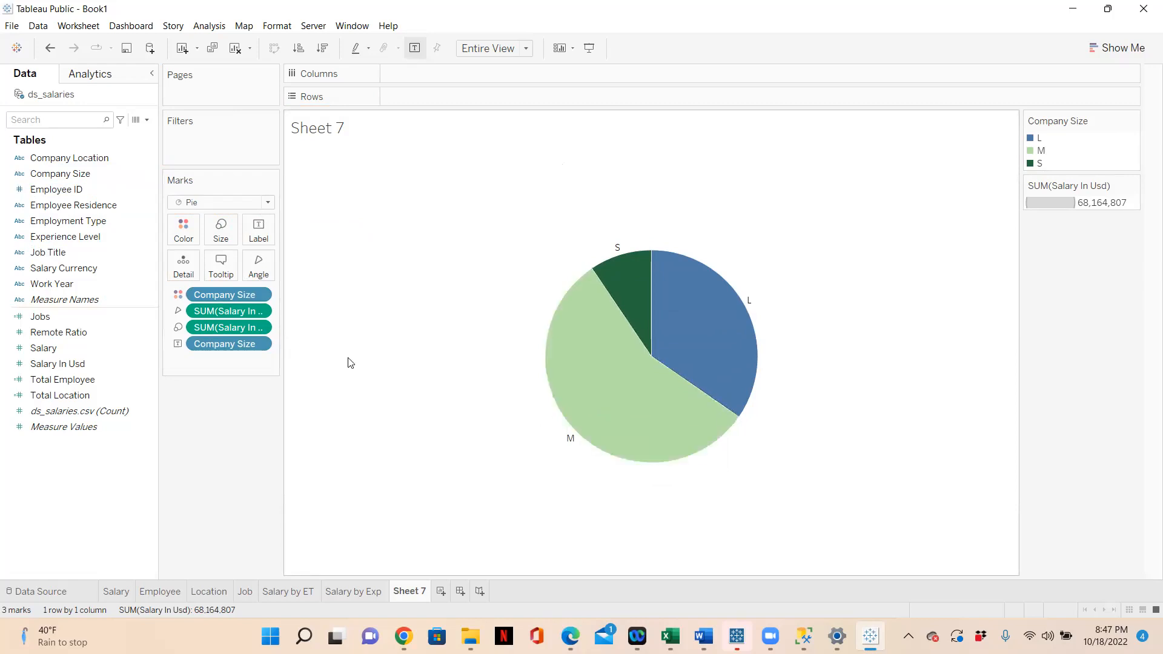
{"action": "left_click", "coordinate": [56, 369]}
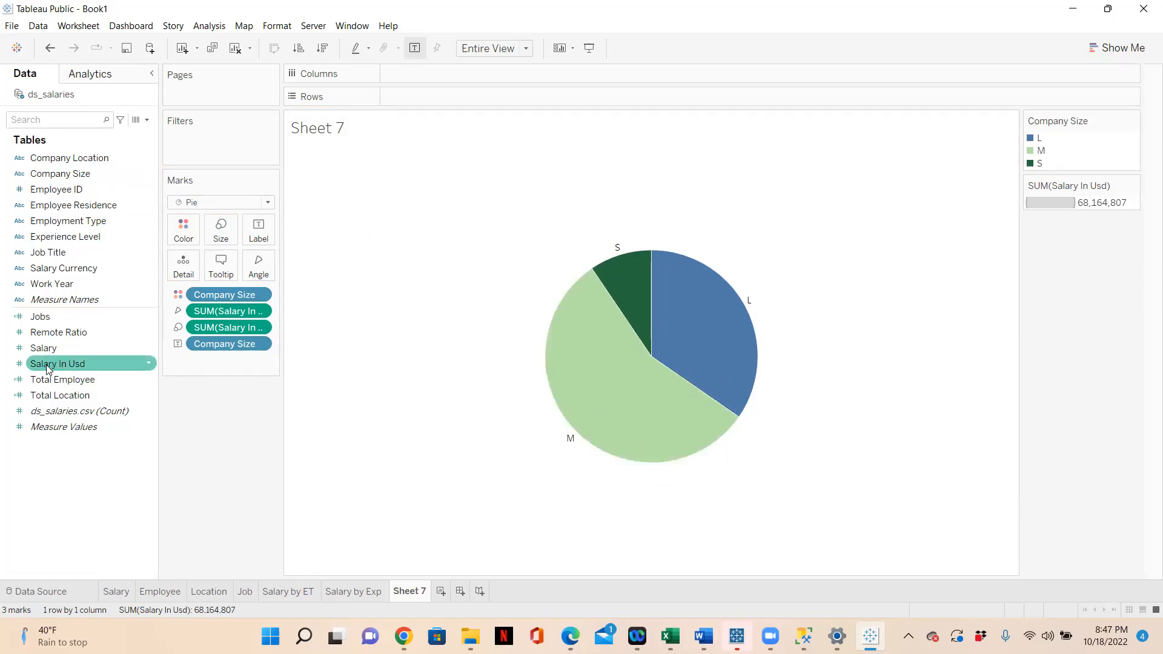
{"action": "left_click_drag", "start_coordinate": [49, 368], "coordinate": [253, 237]}
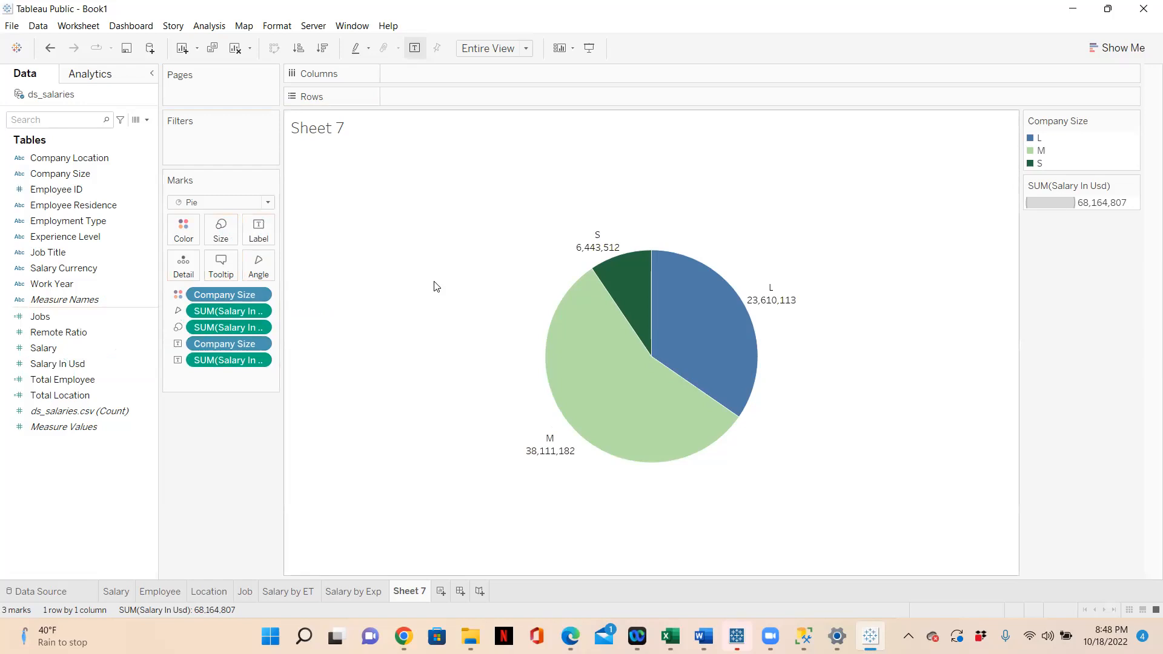
{"action": "mouse_move", "coordinate": [611, 256]}
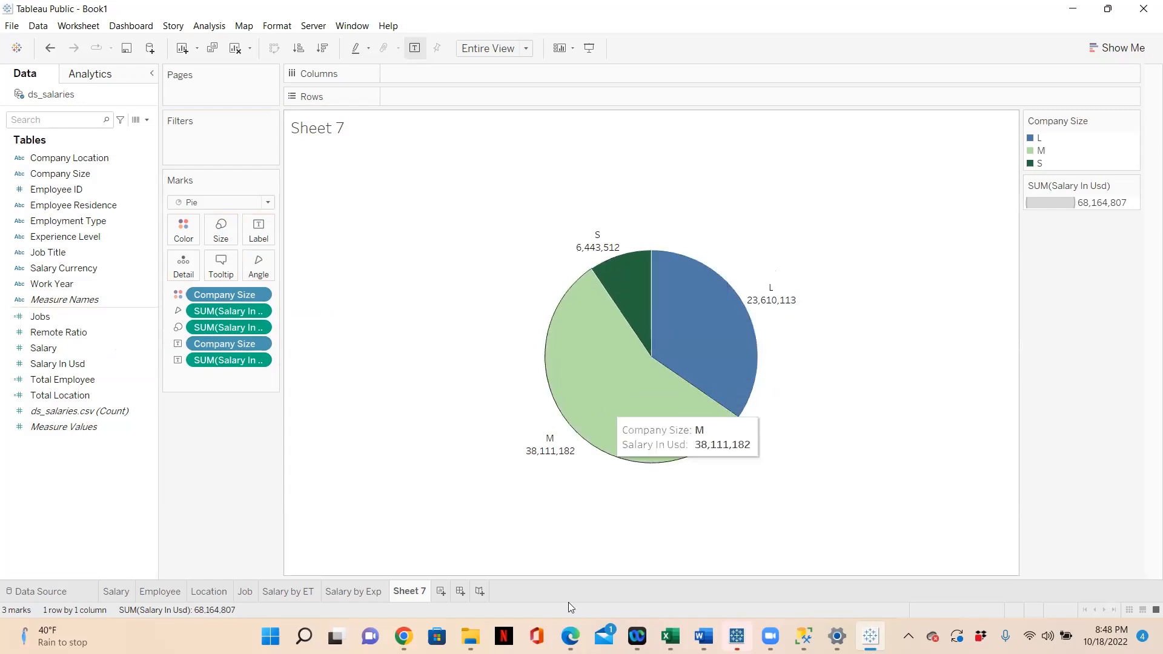
Rename Sheet 7 to 'Salary CS' and bring the Word requirements document forward.
{"action": "double_click", "coordinate": [418, 594]}
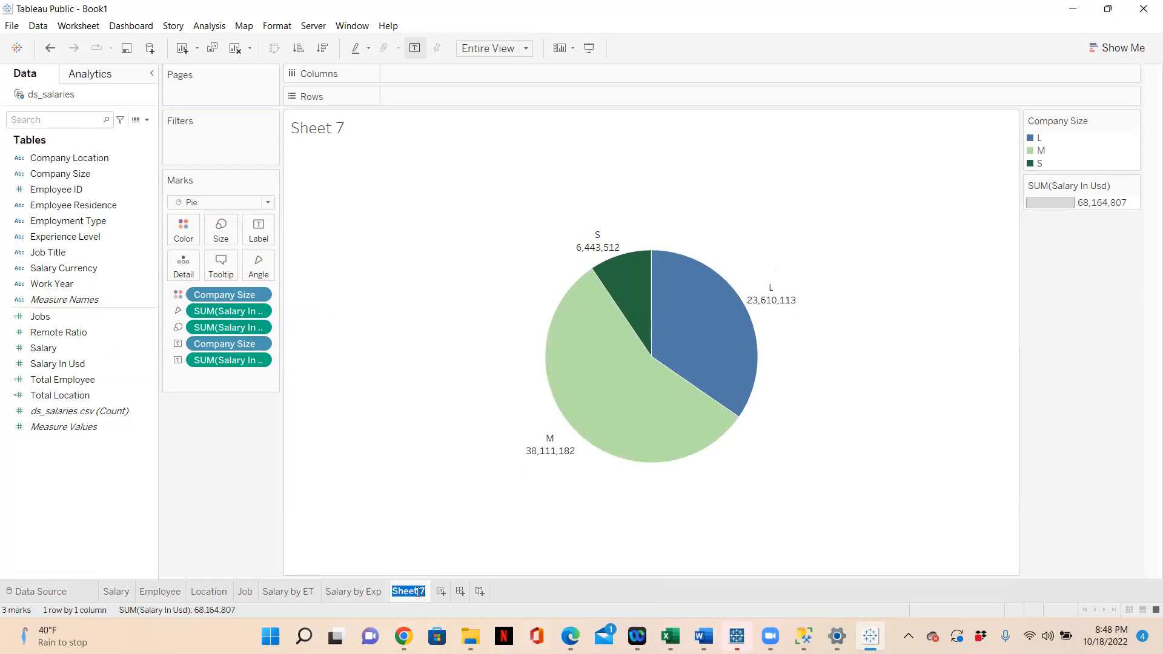
{"action": "type", "text": "Salary CS"}
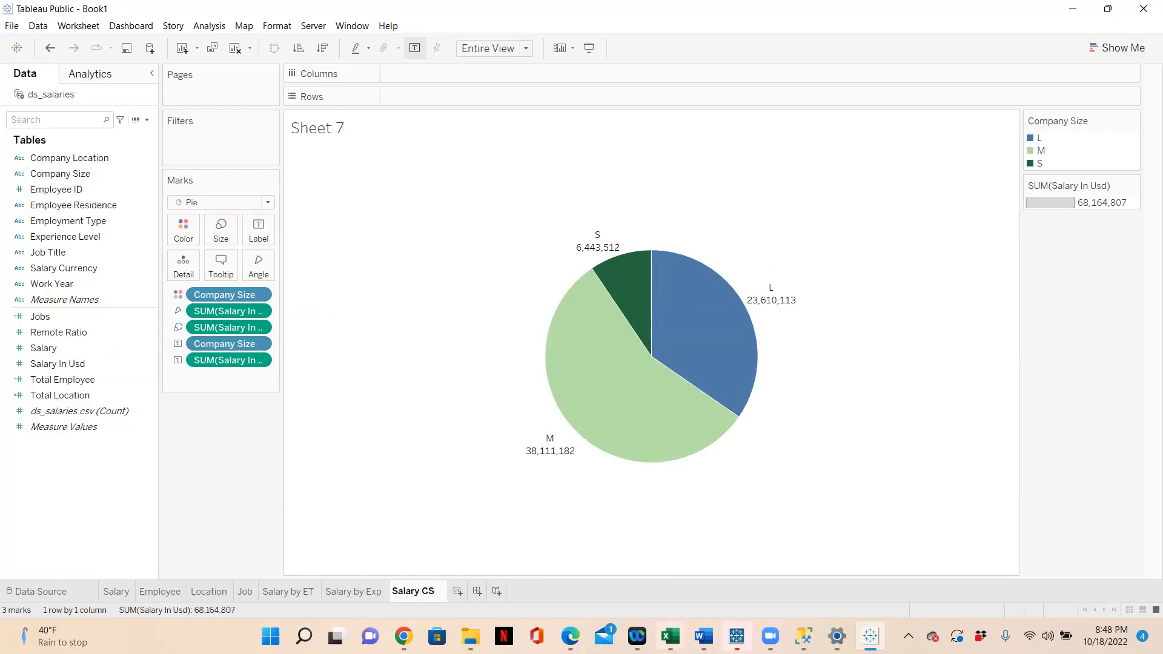
{"action": "key", "text": "Return"}
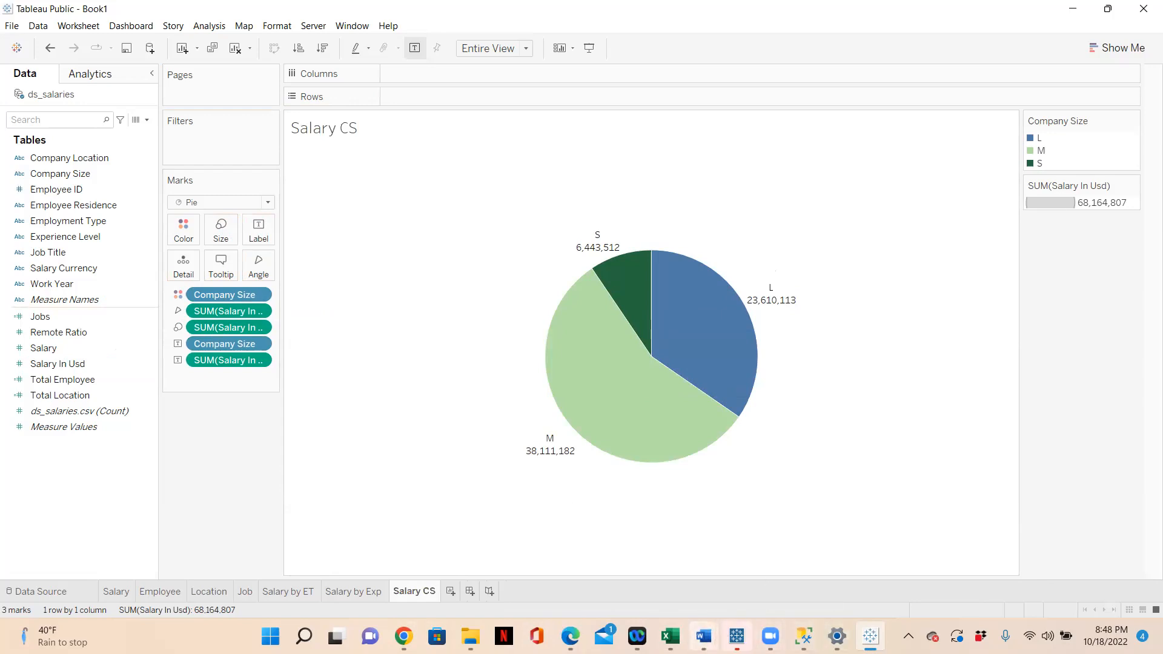
{"action": "mouse_move", "coordinate": [703, 634]}
{"action": "left_click", "coordinate": [762, 575]}
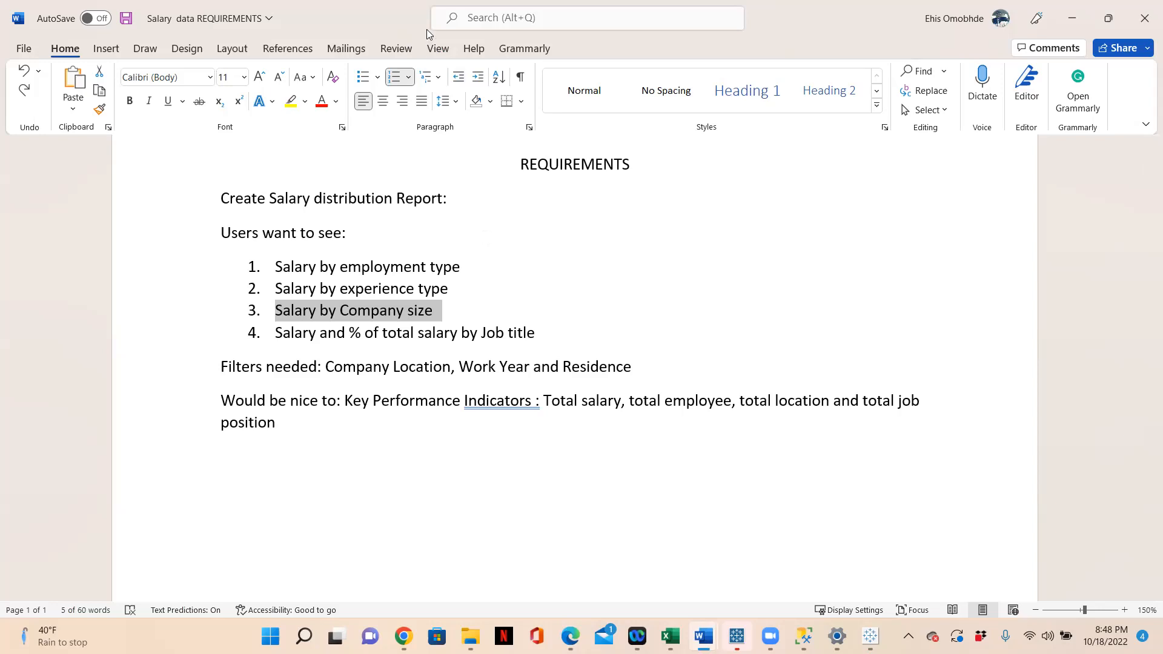
Minimize the Word requirements document to reveal the Salary CS pie chart.
{"action": "left_click", "coordinate": [1072, 17]}
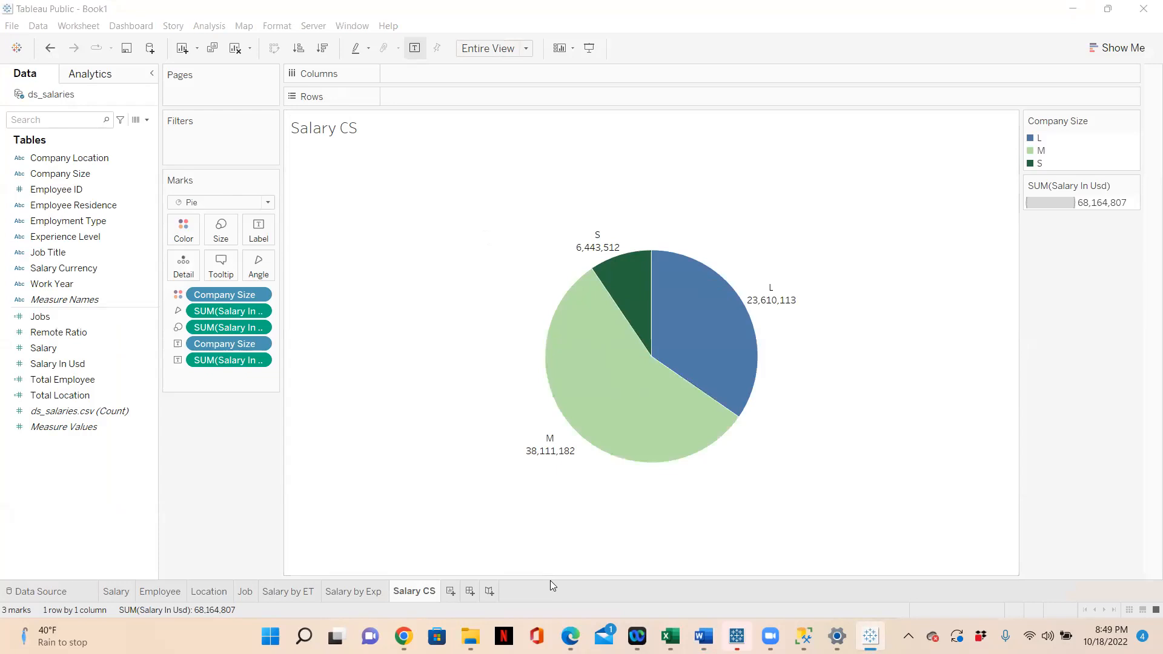
{"action": "mouse_move", "coordinate": [804, 636]}
{"action": "mouse_move", "coordinate": [737, 636]}
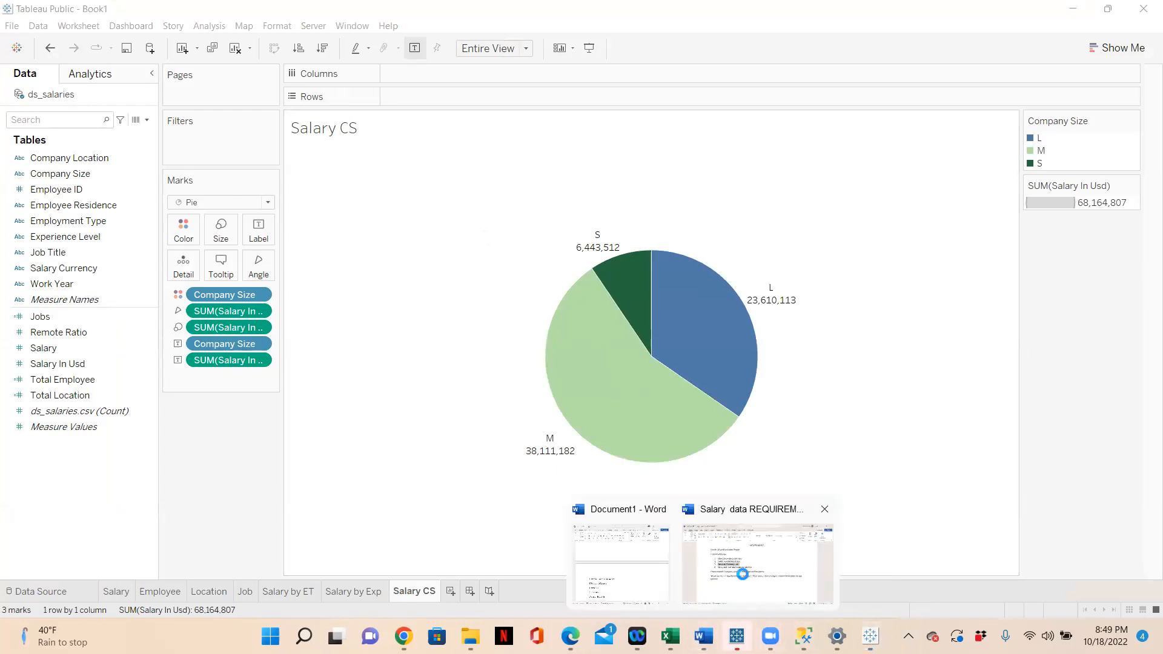
{"action": "left_click", "coordinate": [744, 575]}
{"action": "left_click_drag", "start_coordinate": [541, 334], "coordinate": [296, 341]}
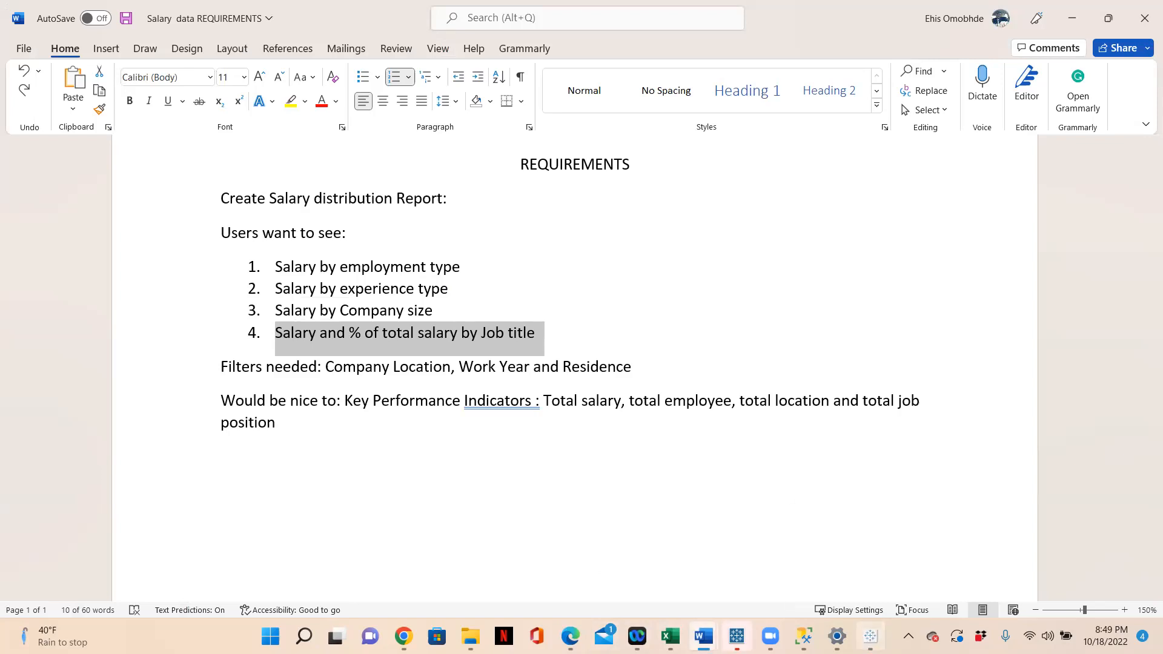
{"action": "left_click", "coordinate": [871, 636]}
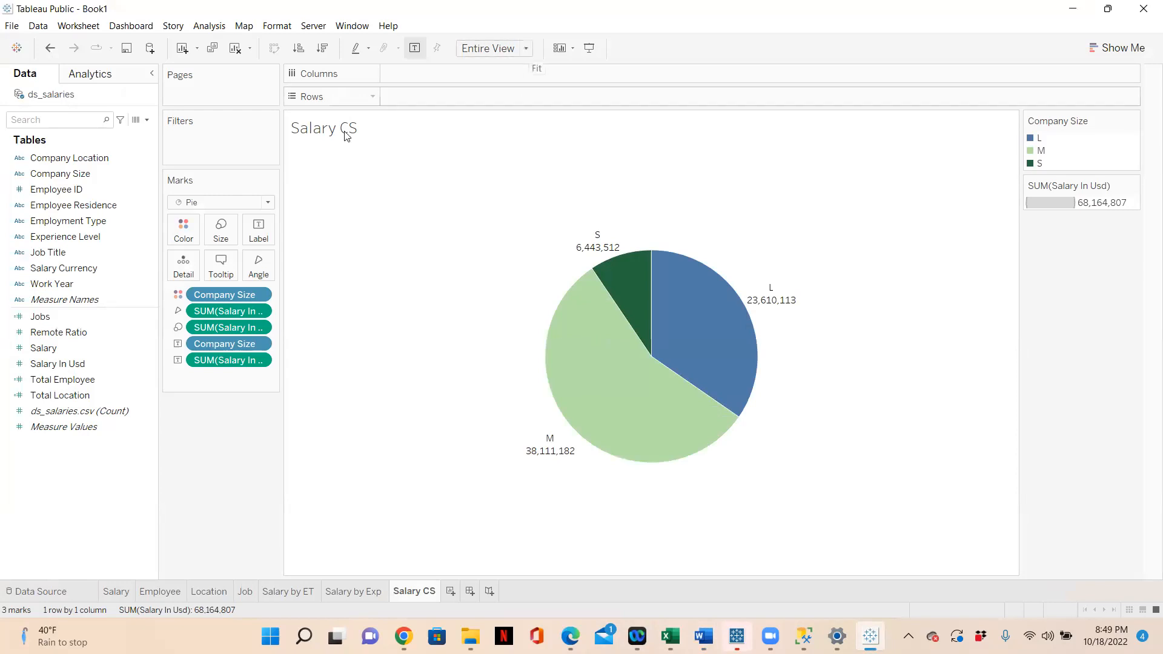
Enlarge the Salary CS pie with the Marks card Size slider.
{"action": "left_click", "coordinate": [220, 235]}
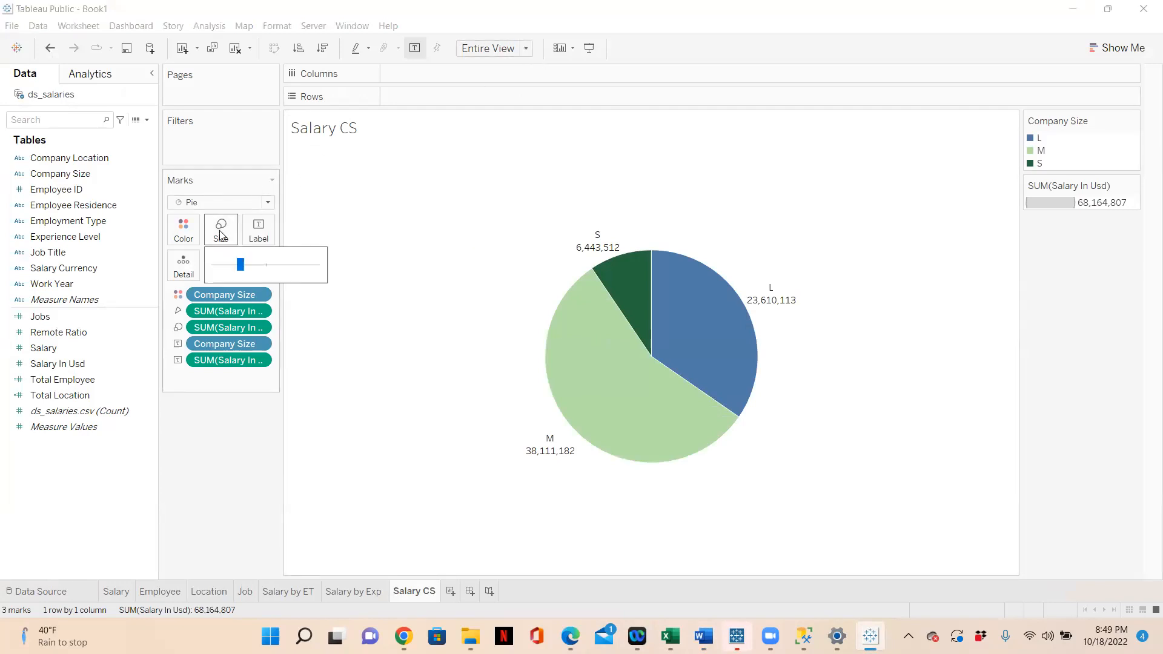
{"action": "mouse_move", "coordinate": [240, 266]}
{"action": "left_mouse_down"}
{"action": "mouse_move", "coordinate": [261, 273]}
{"action": "mouse_move", "coordinate": [249, 274]}
{"action": "left_mouse_up"}
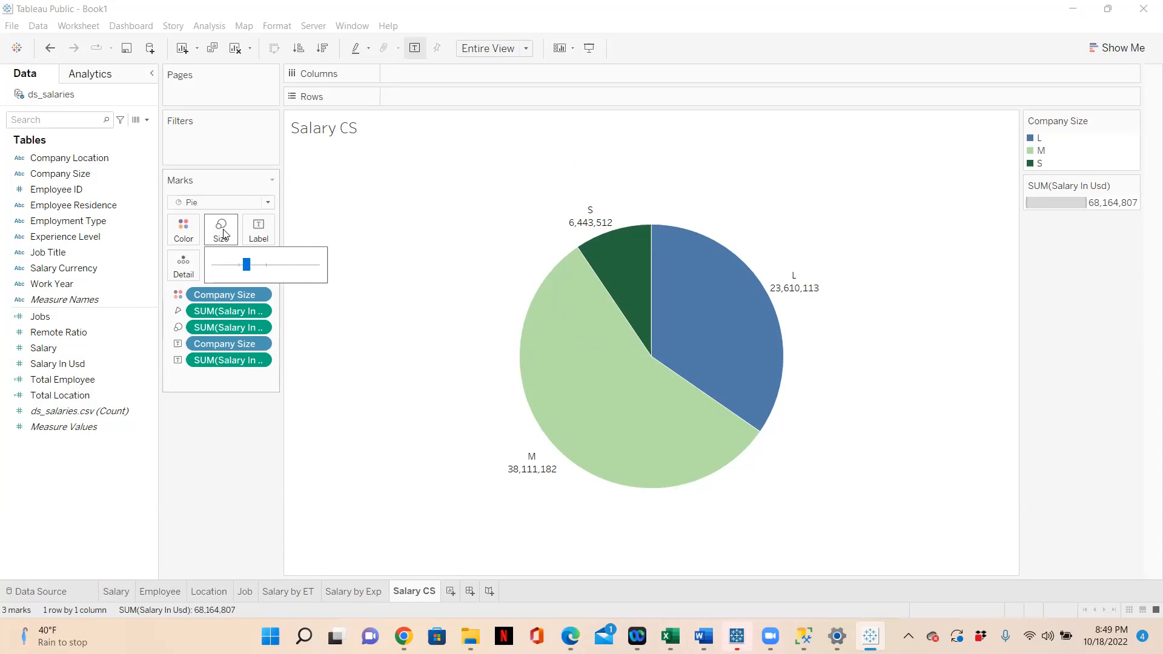
{"action": "left_click", "coordinate": [210, 470]}
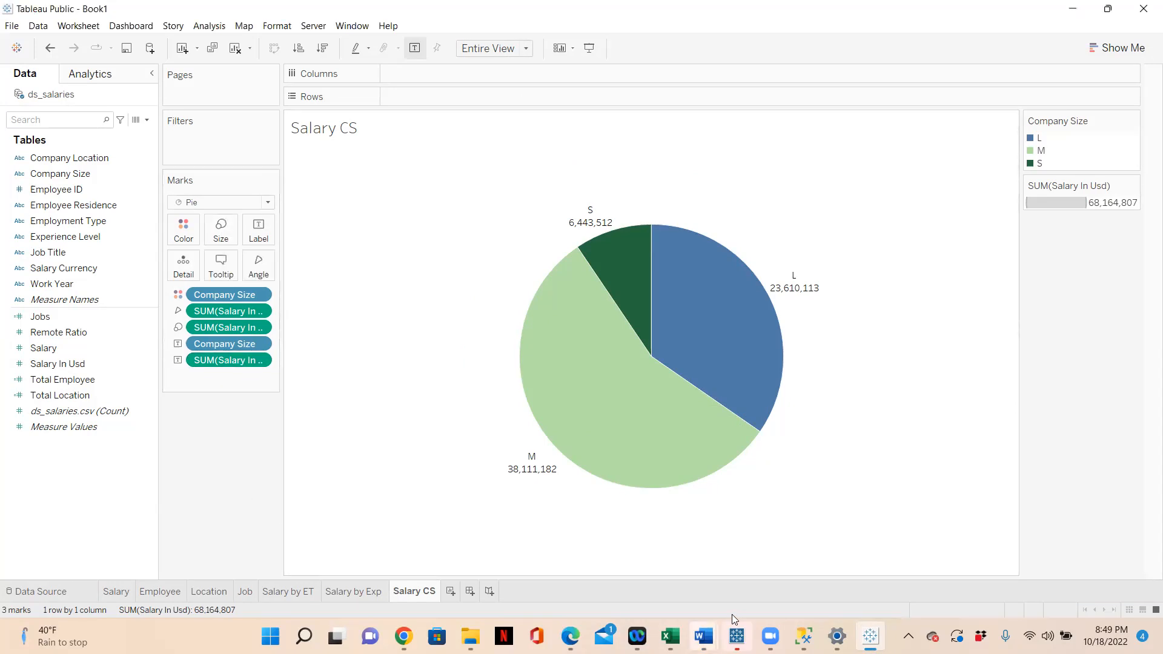
{"action": "mouse_move", "coordinate": [703, 636]}
{"action": "left_click", "coordinate": [758, 561]}
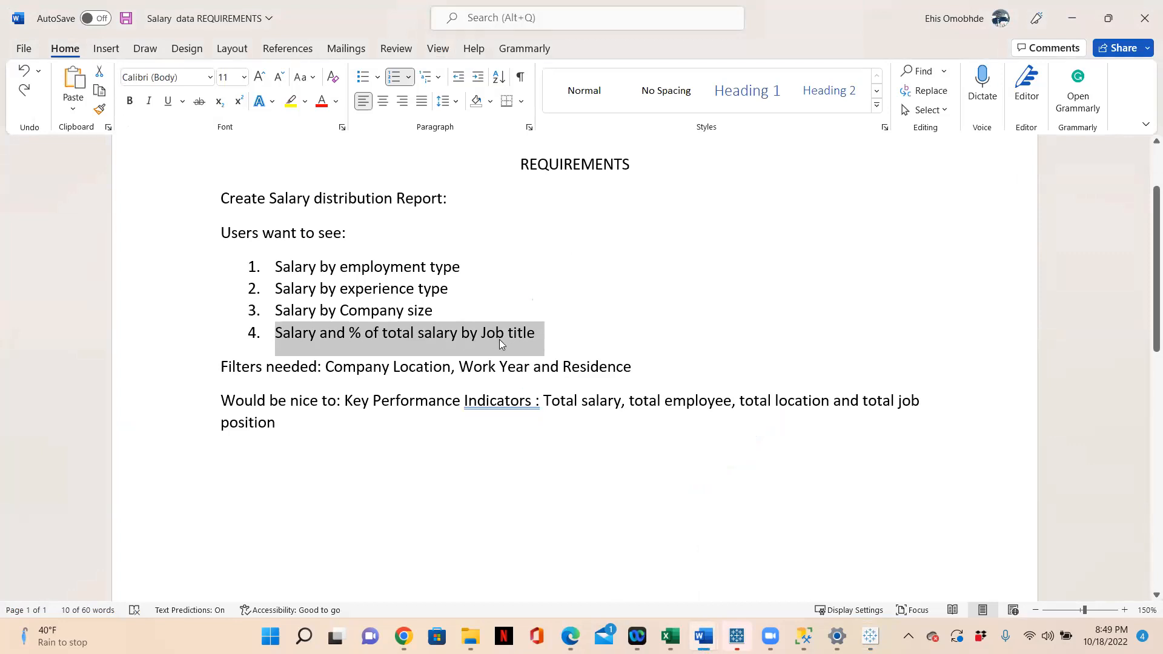
{"action": "left_click", "coordinate": [1068, 20]}
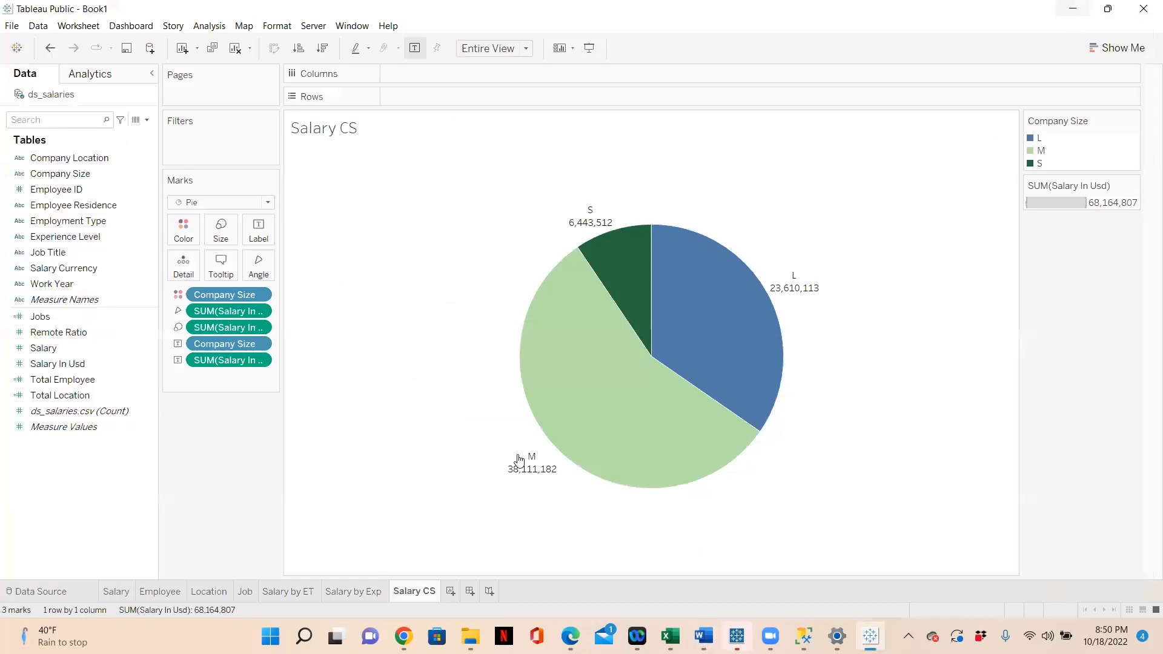
On a new sheet, list all 50 job titles on Rows with their total Salary In Usd.
{"action": "left_click", "coordinate": [451, 591]}
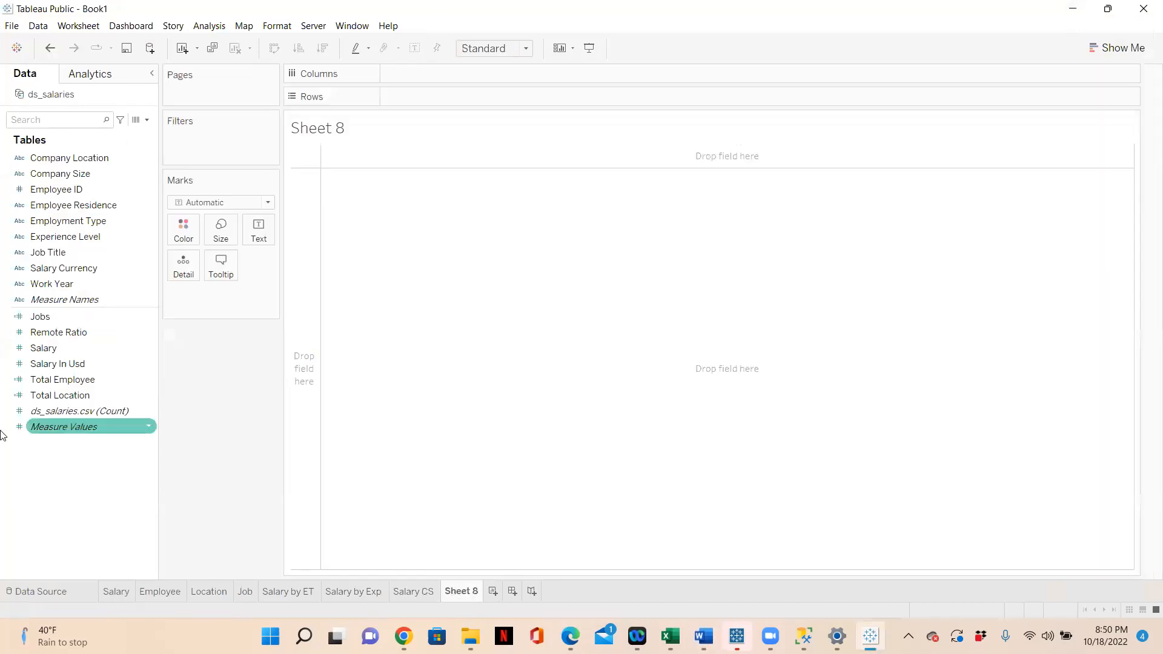
{"action": "left_click", "coordinate": [54, 268]}
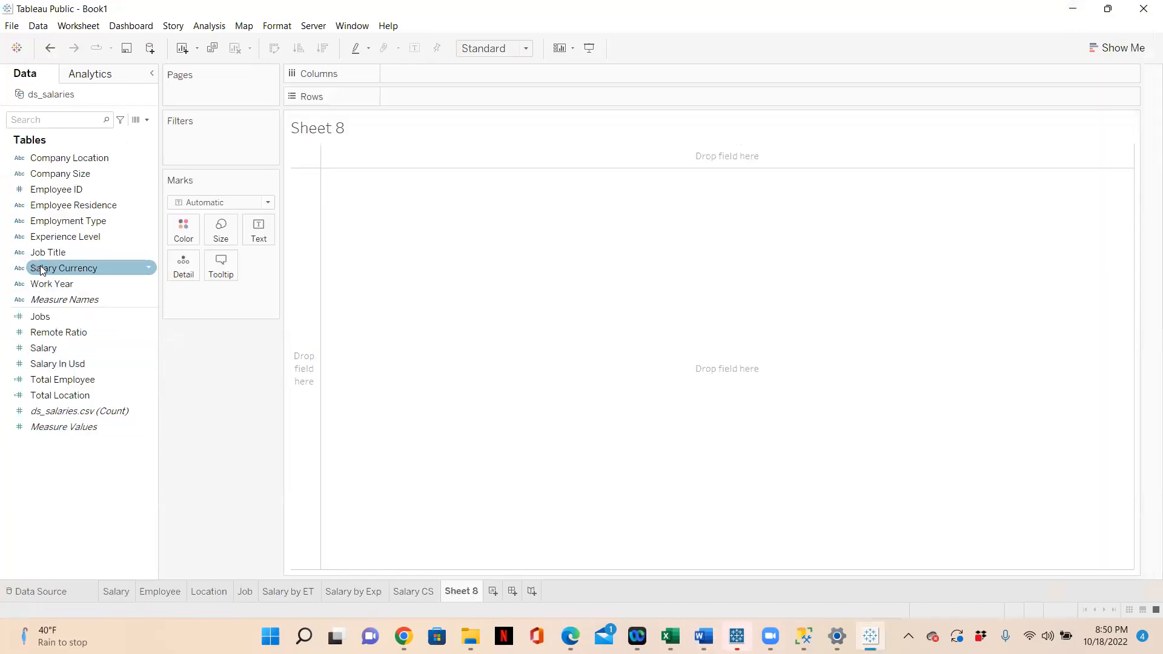
{"action": "left_click", "coordinate": [38, 254]}
{"action": "left_click_drag", "start_coordinate": [38, 253], "coordinate": [400, 97]}
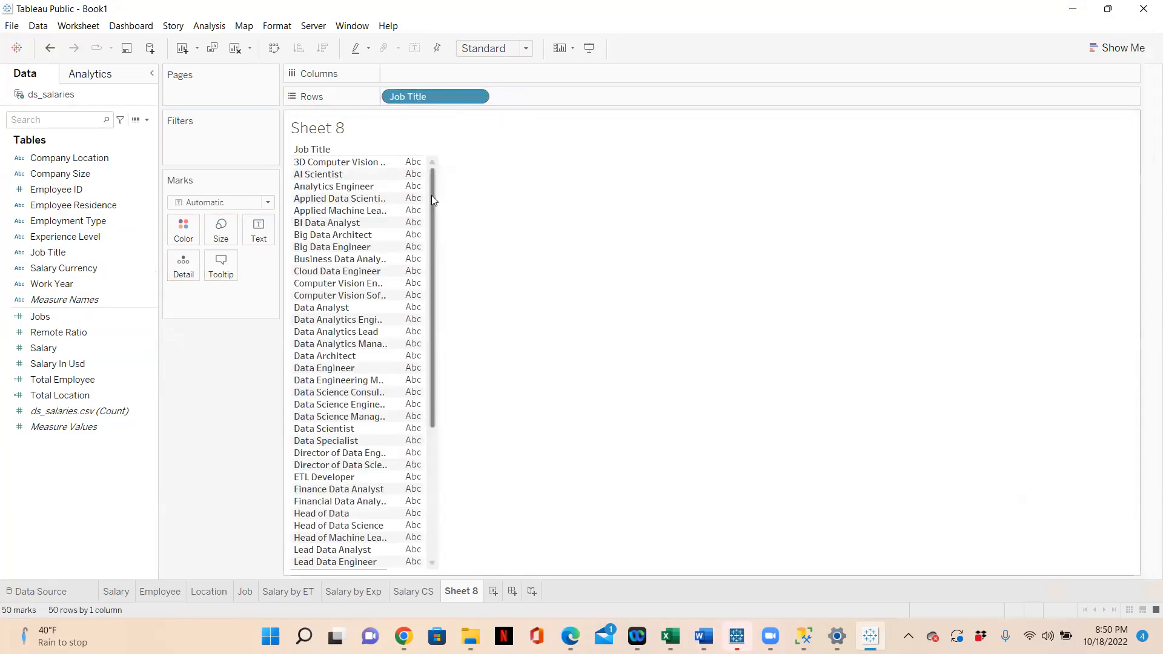
{"action": "left_click", "coordinate": [67, 334]}
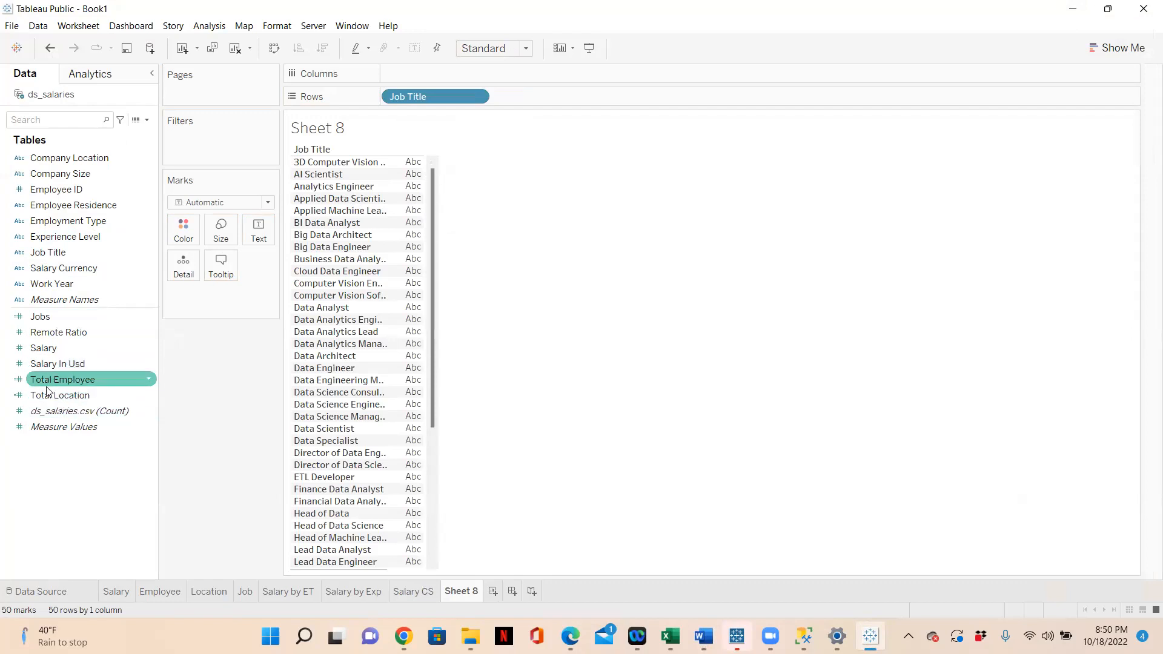
{"action": "left_click_drag", "start_coordinate": [49, 364], "coordinate": [400, 259]}
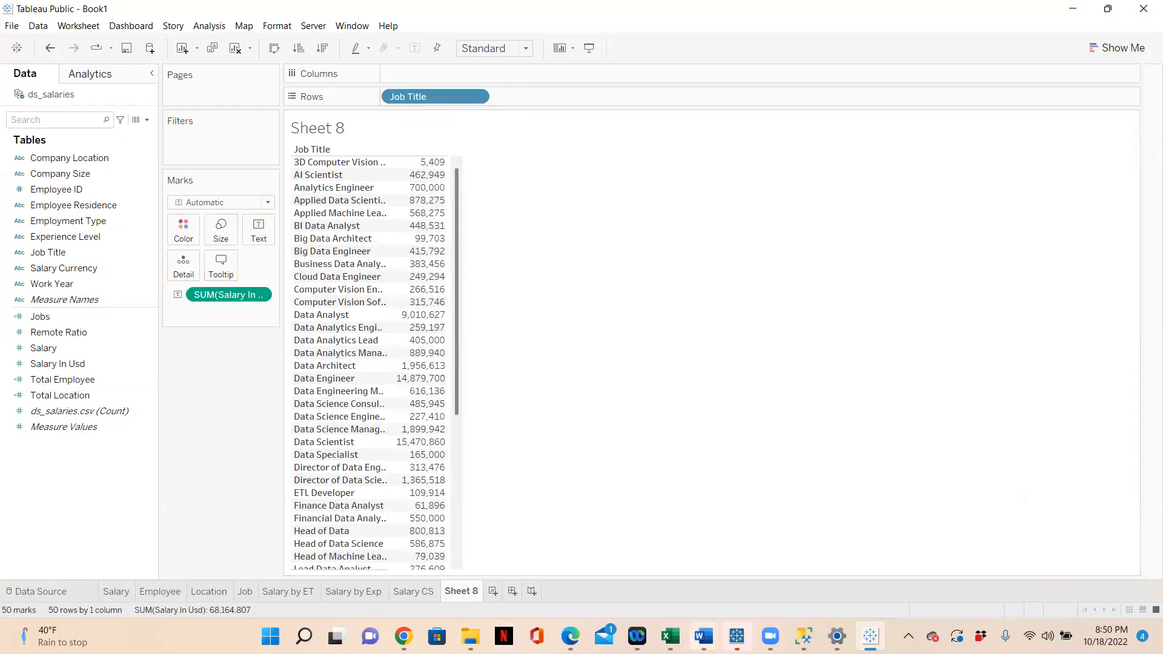
{"action": "mouse_move", "coordinate": [737, 636]}
{"action": "left_click", "coordinate": [735, 575]}
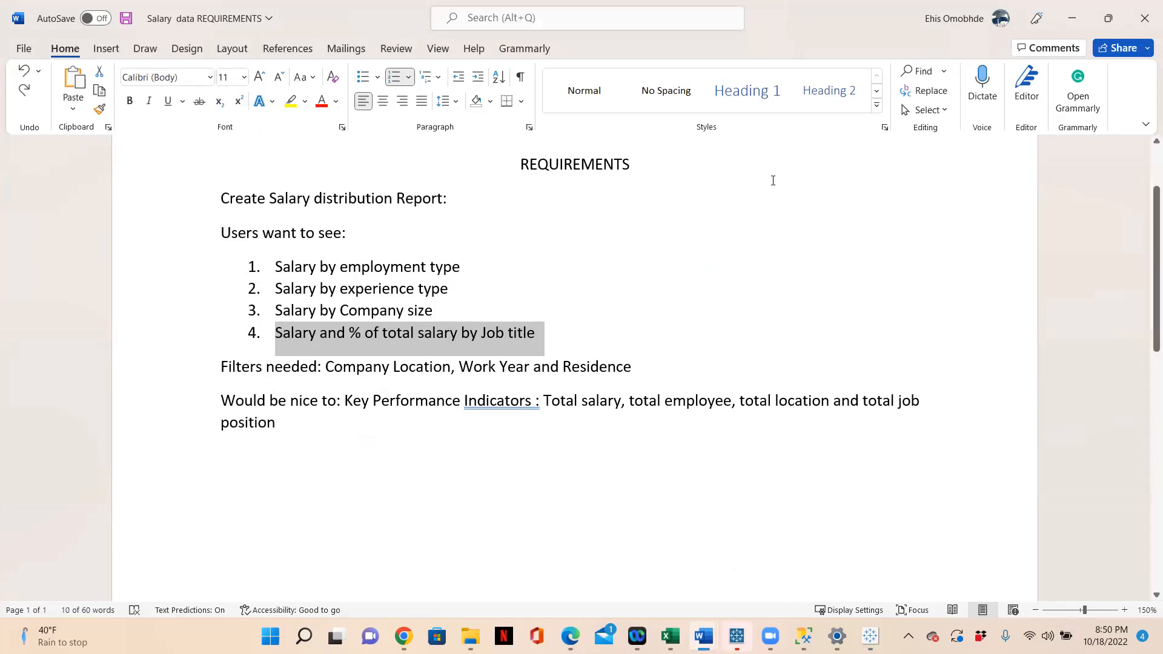
{"action": "left_click", "coordinate": [1074, 20]}
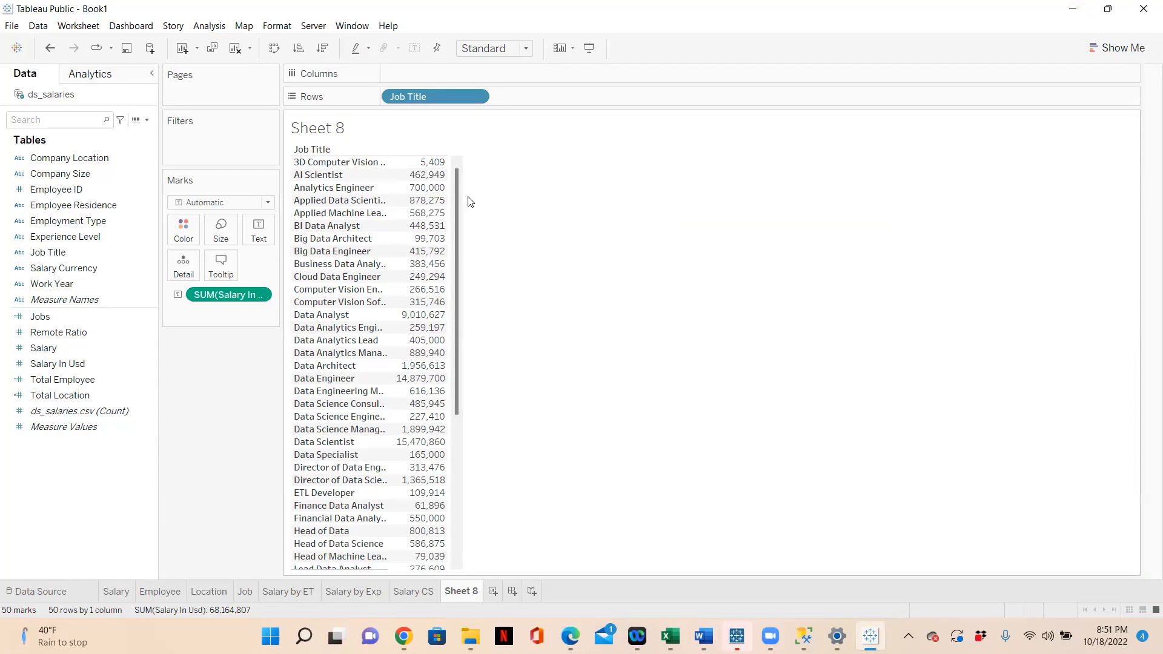
Sort job titles by total Salary In Usd descending, putting Data Scientist (15,470,860) first.
{"action": "left_click_drag", "start_coordinate": [456, 182], "coordinate": [452, 364]}
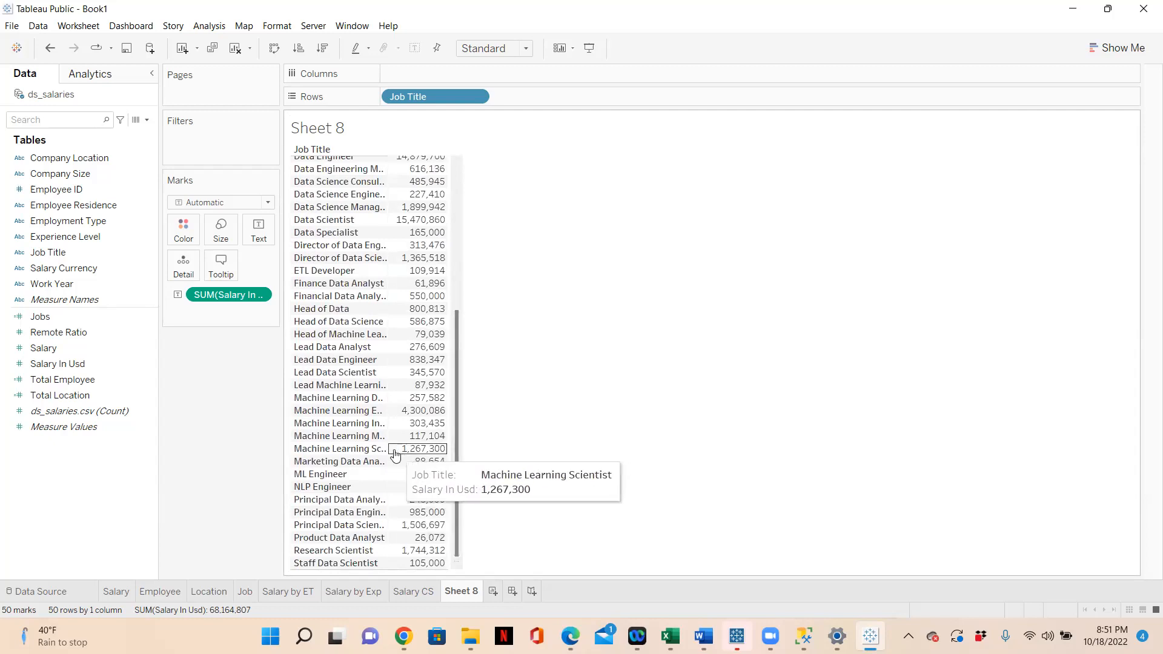
{"action": "left_click_drag", "start_coordinate": [458, 385], "coordinate": [455, 179]}
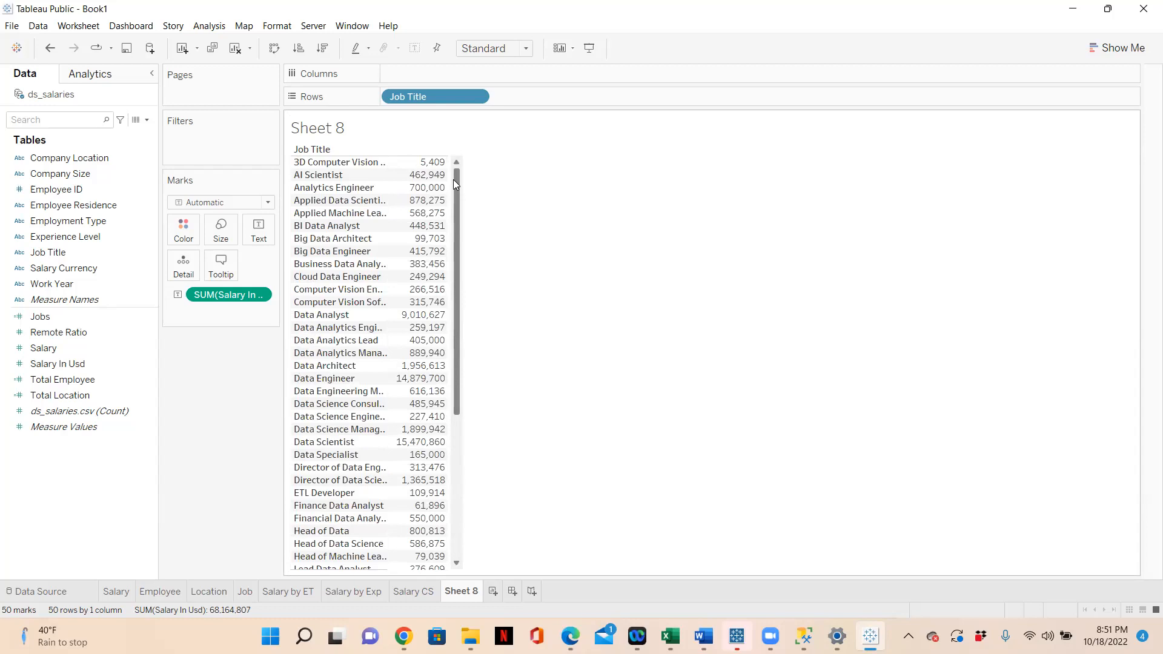
{"action": "left_click", "coordinate": [321, 52]}
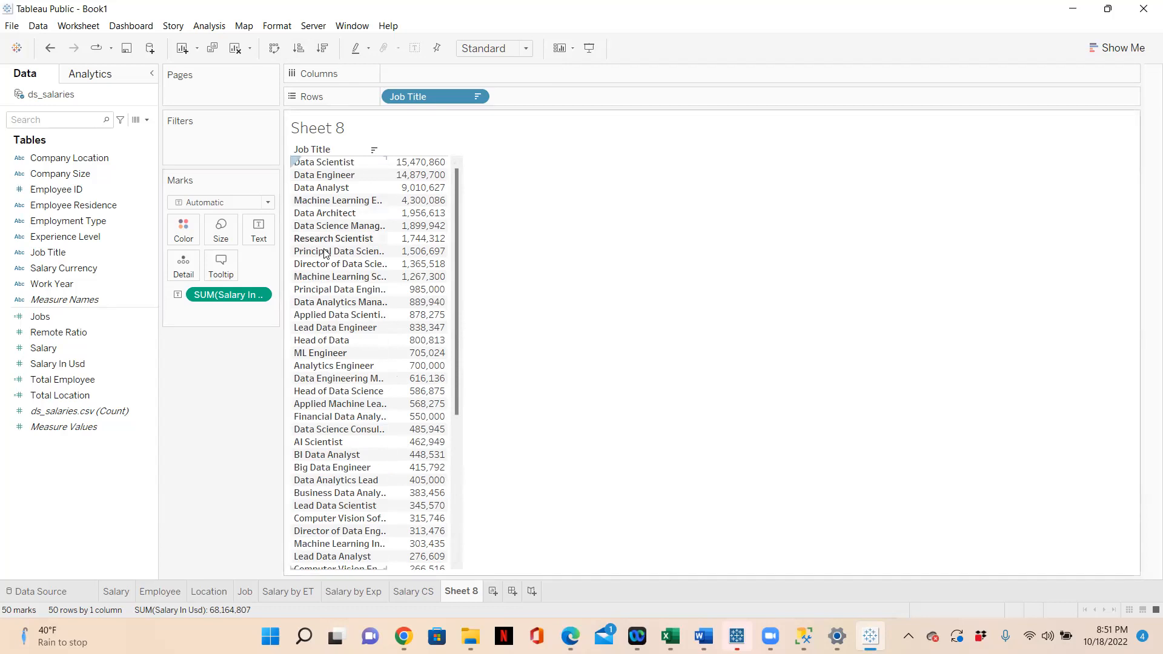
{"action": "mouse_move", "coordinate": [412, 164]}
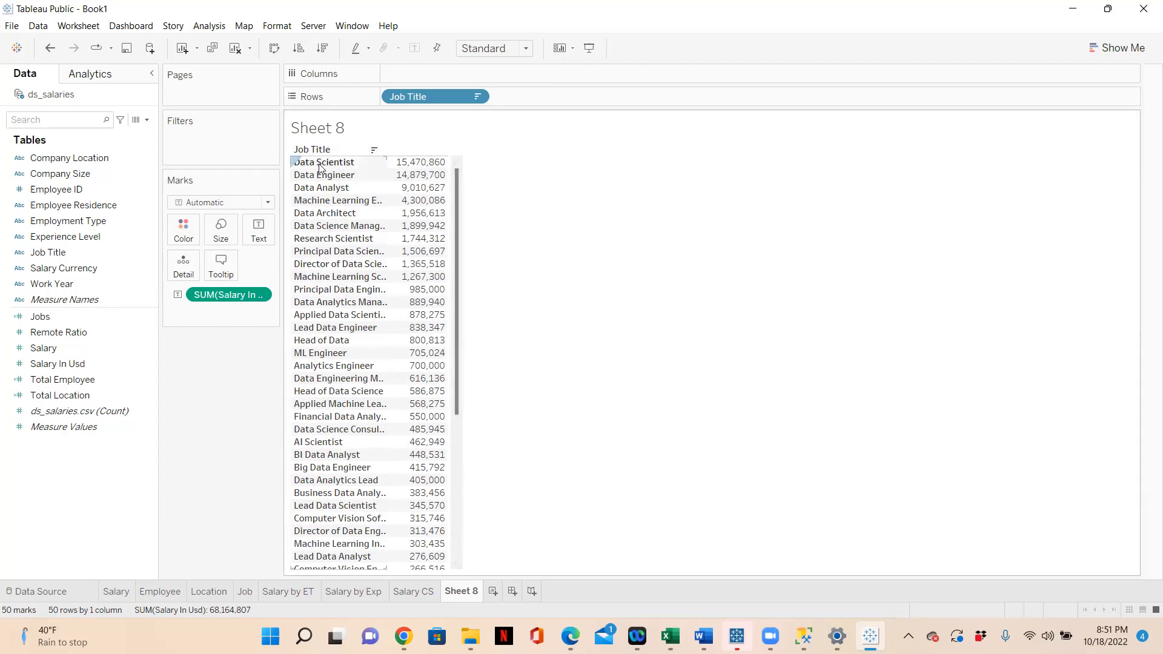
{"action": "mouse_move", "coordinate": [415, 185]}
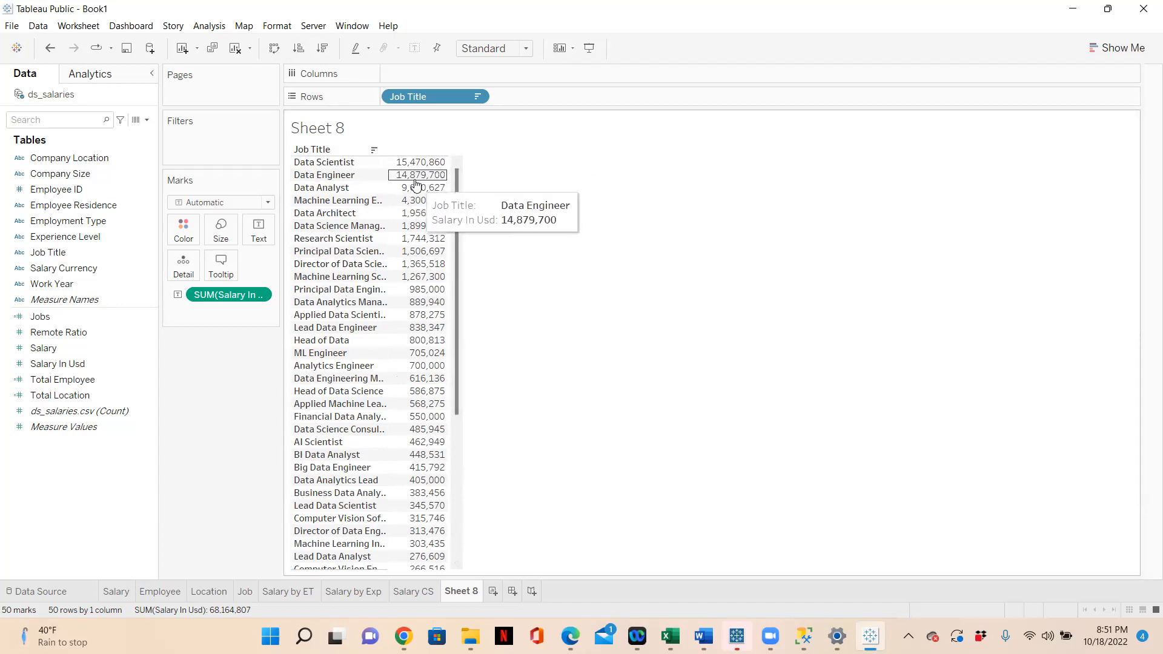
Apply a Percent of Total quick table calculation to the SUM(Salary) measure.
{"action": "left_click", "coordinate": [259, 295]}
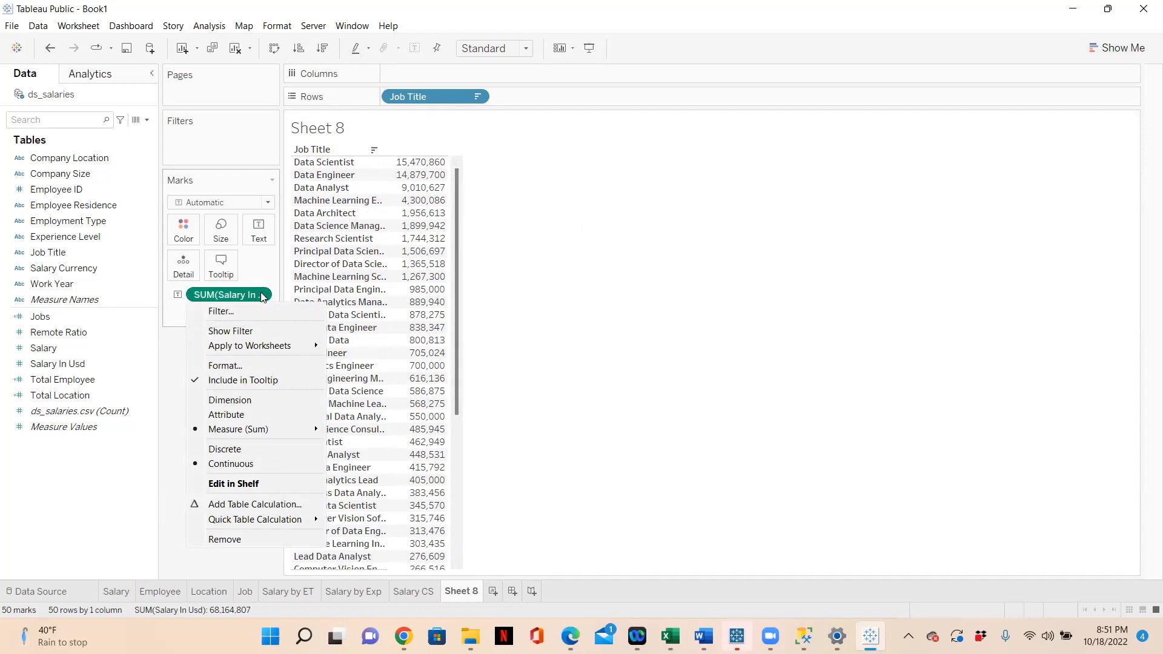
{"action": "left_click", "coordinate": [178, 432]}
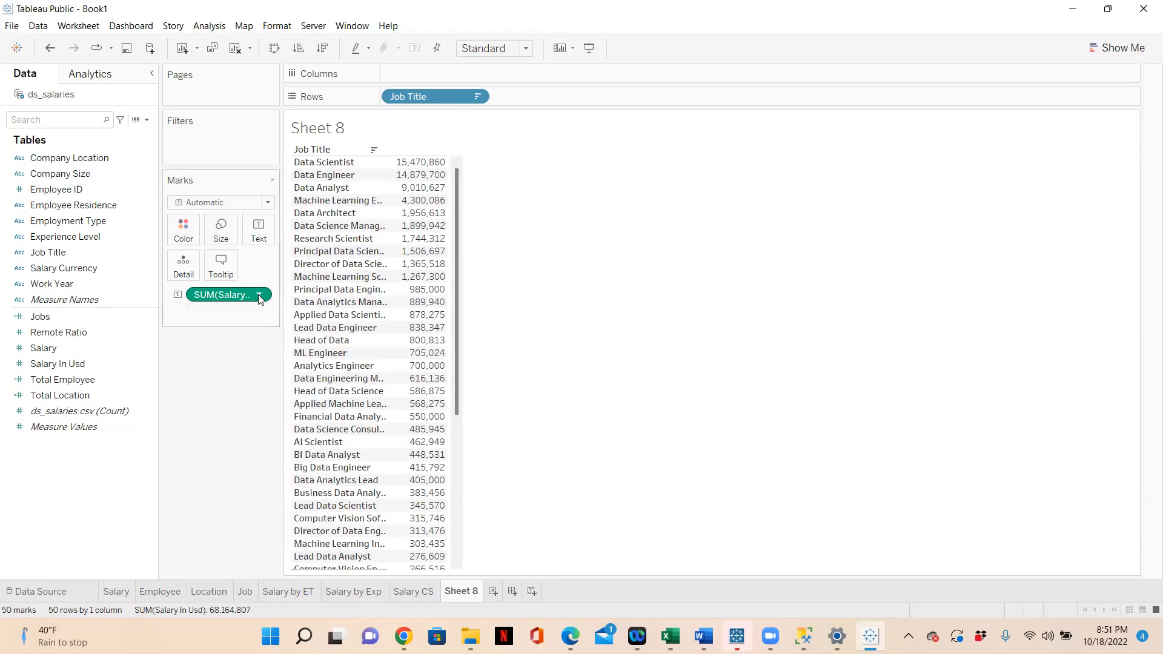
{"action": "left_click", "coordinate": [260, 296]}
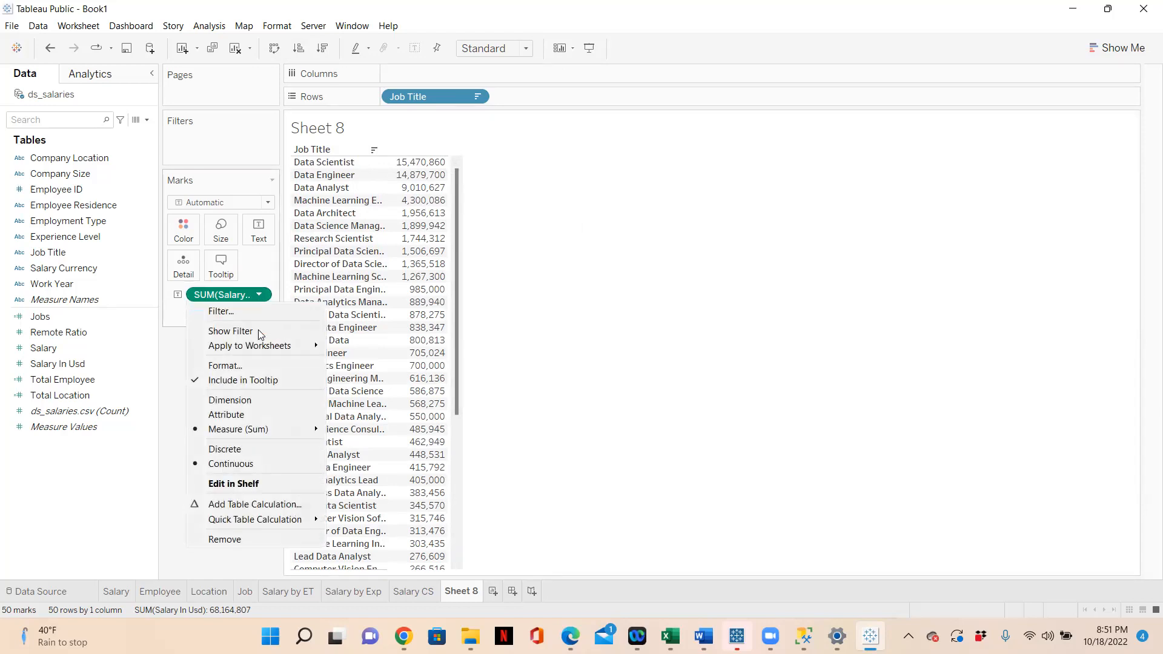
{"action": "mouse_move", "coordinate": [253, 524]}
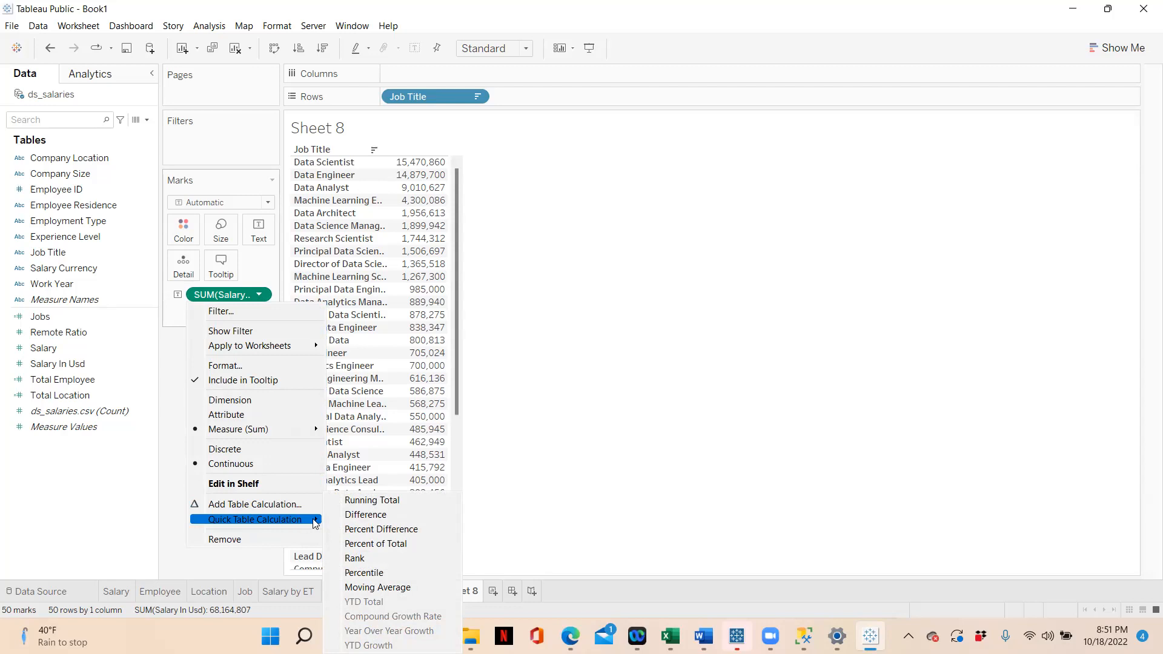
{"action": "left_click", "coordinate": [367, 545]}
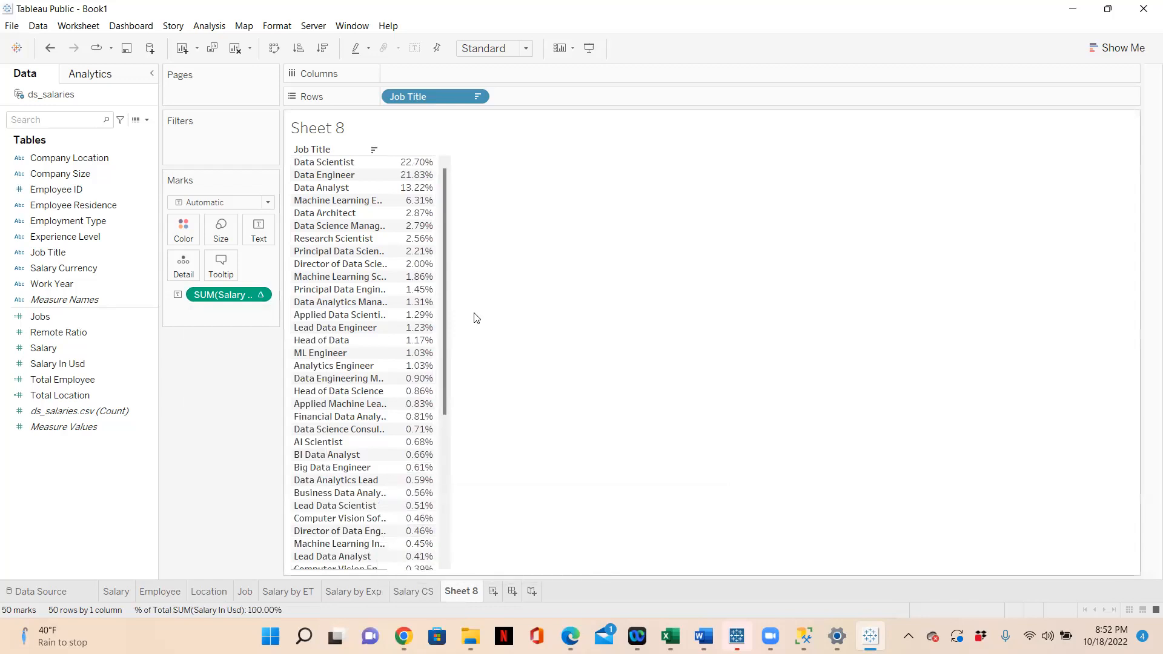
Scroll through the percentages, briefly selecting and clearing the Data Analyst row.
{"action": "left_click_drag", "start_coordinate": [446, 222], "coordinate": [435, 412]}
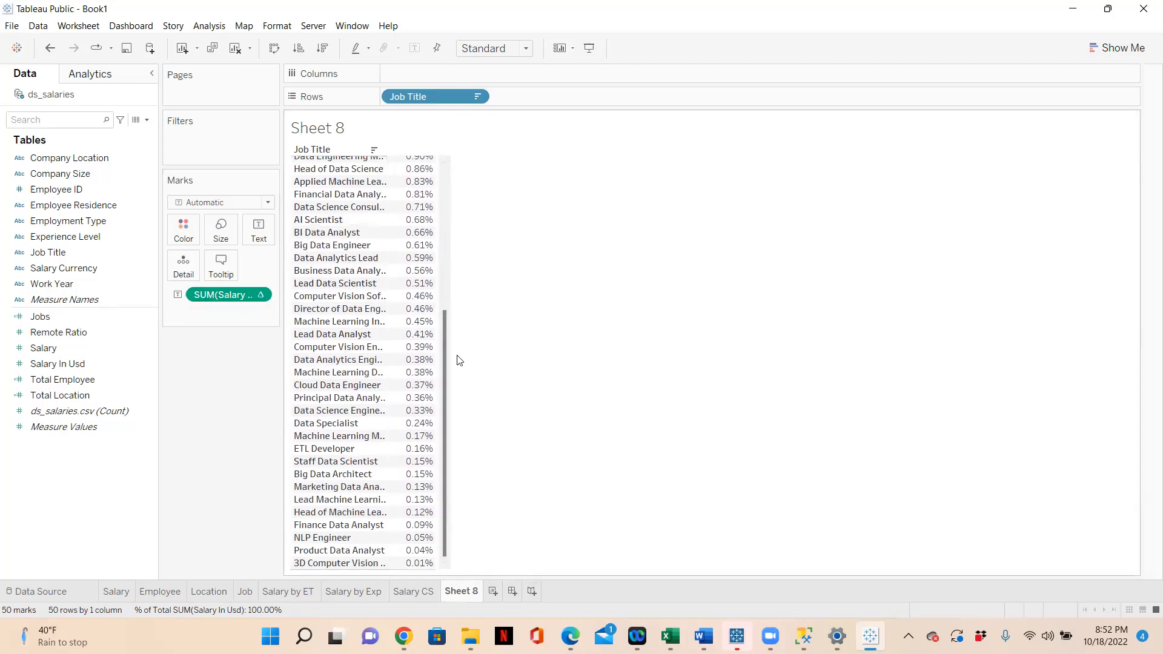
{"action": "left_click_drag", "start_coordinate": [445, 333], "coordinate": [448, 158]}
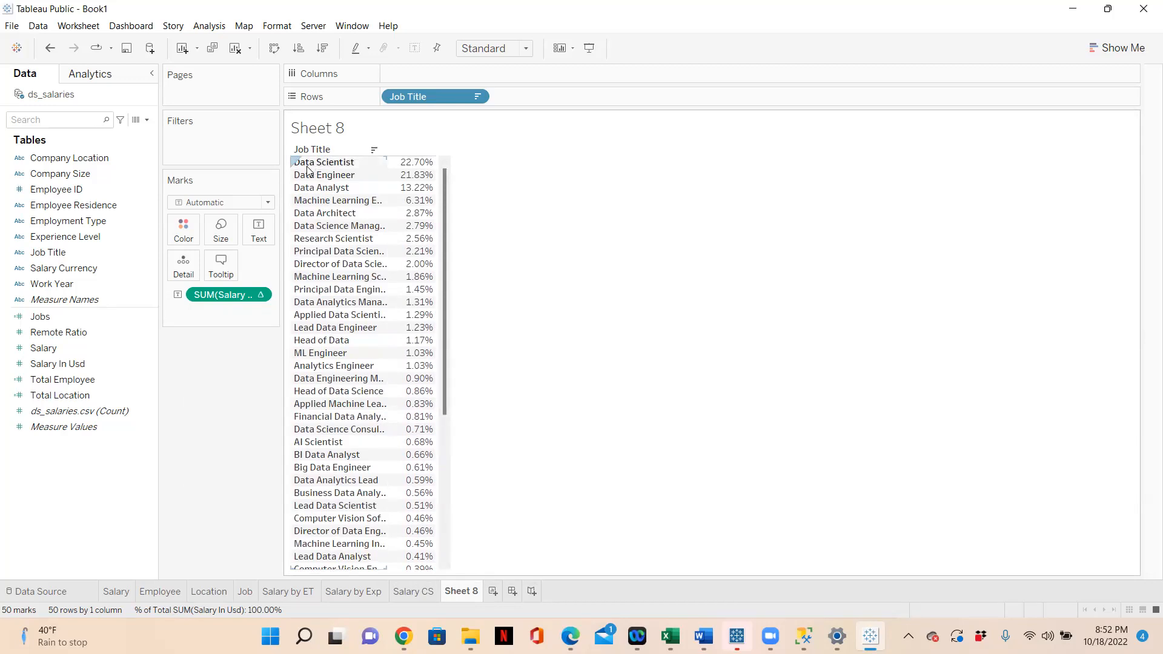
{"action": "mouse_move", "coordinate": [411, 172]}
{"action": "mouse_move", "coordinate": [418, 192]}
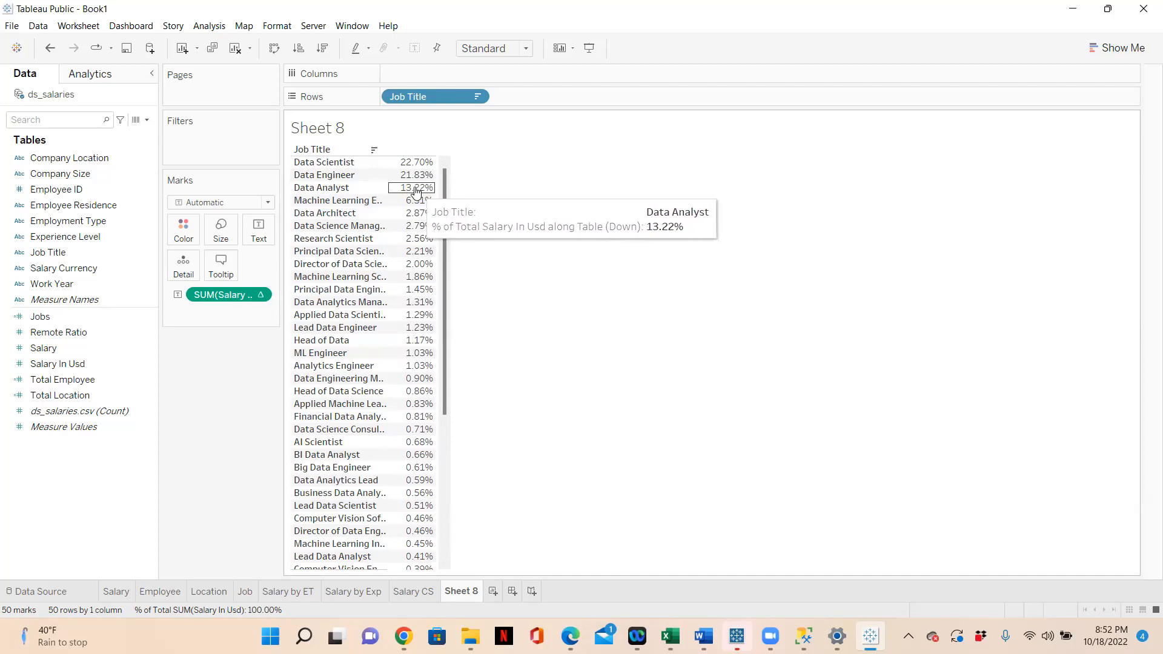
{"action": "left_click", "coordinate": [307, 189]}
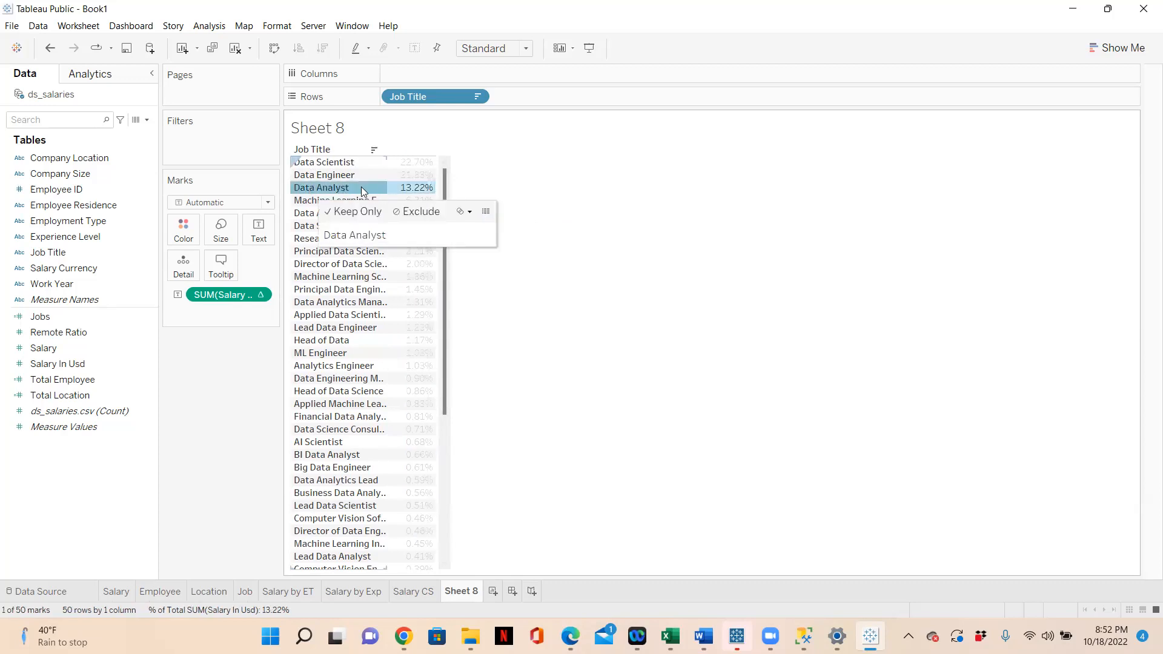
{"action": "left_click", "coordinate": [599, 228]}
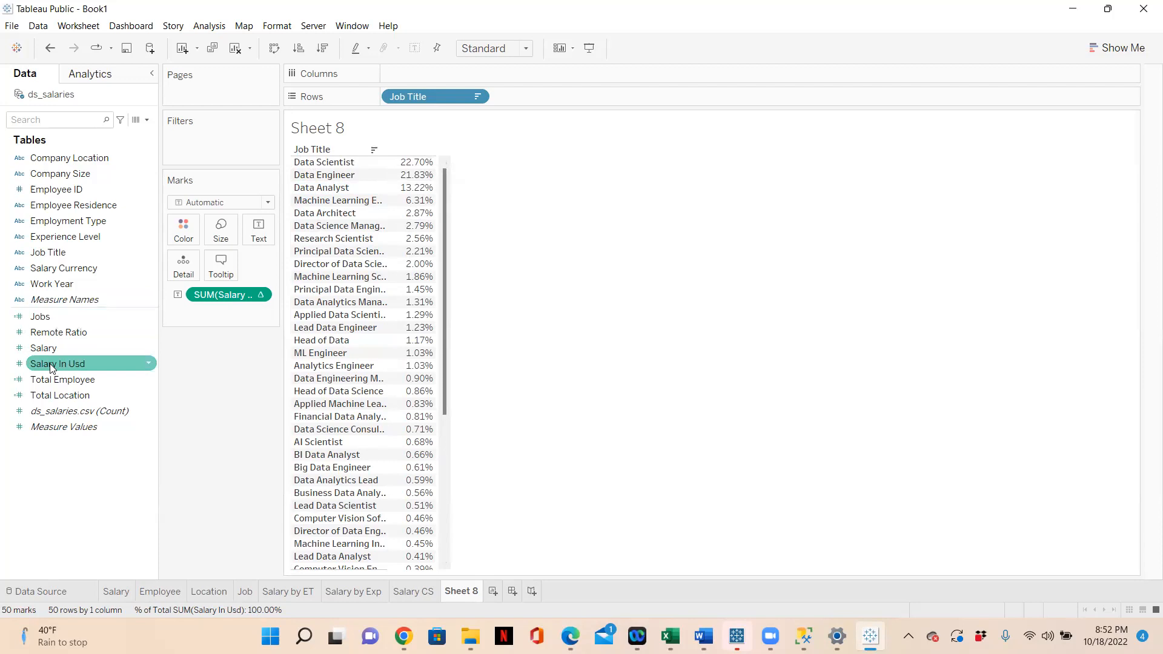
Add Salary In Usd sums to the table, ordered before the percent-of-total column.
{"action": "left_click_drag", "start_coordinate": [52, 366], "coordinate": [409, 315]}
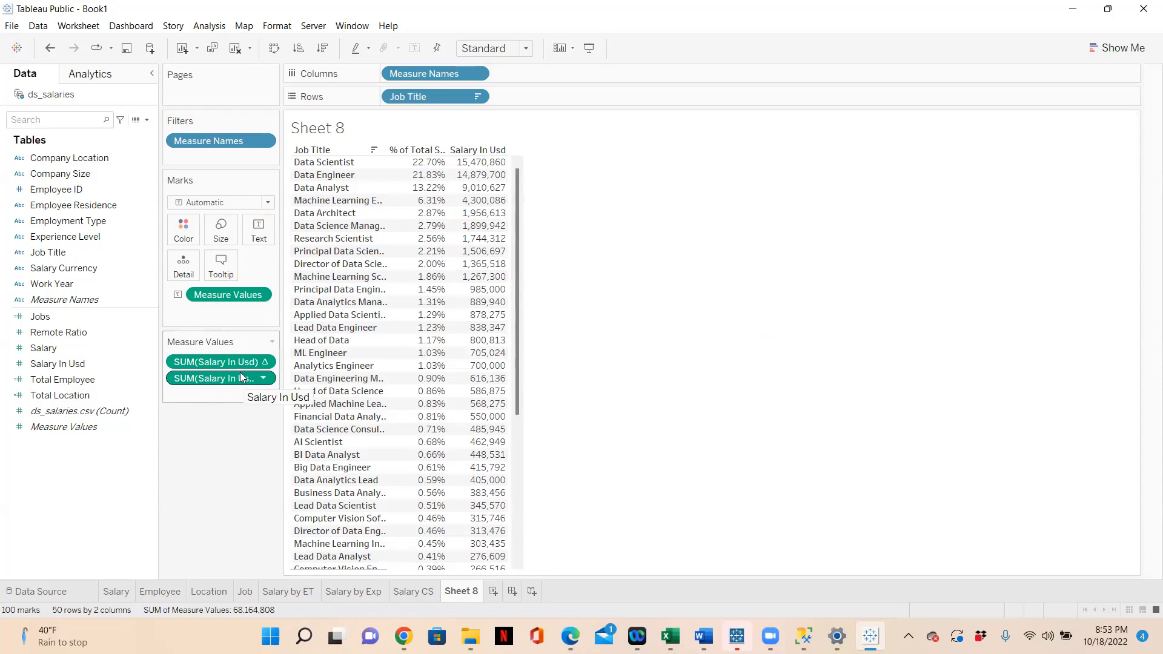
{"action": "left_click_drag", "start_coordinate": [218, 379], "coordinate": [214, 355]}
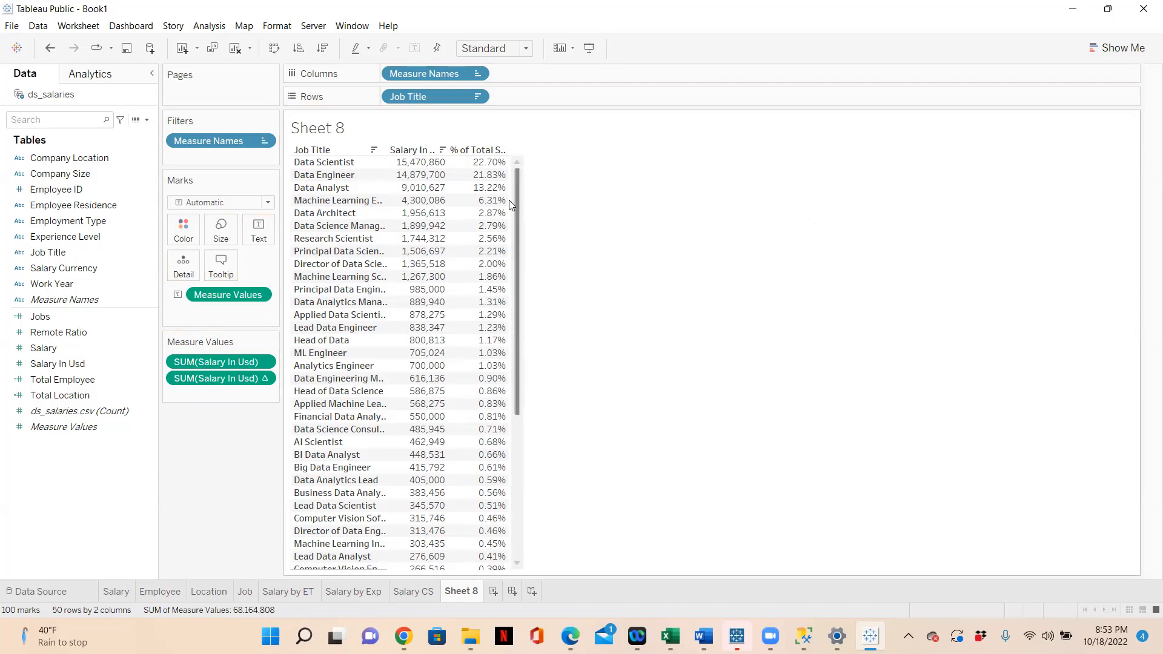
Set the view to Fit Width and alias the percent column as '% of Total Salary'.
{"action": "left_click", "coordinate": [525, 48]}
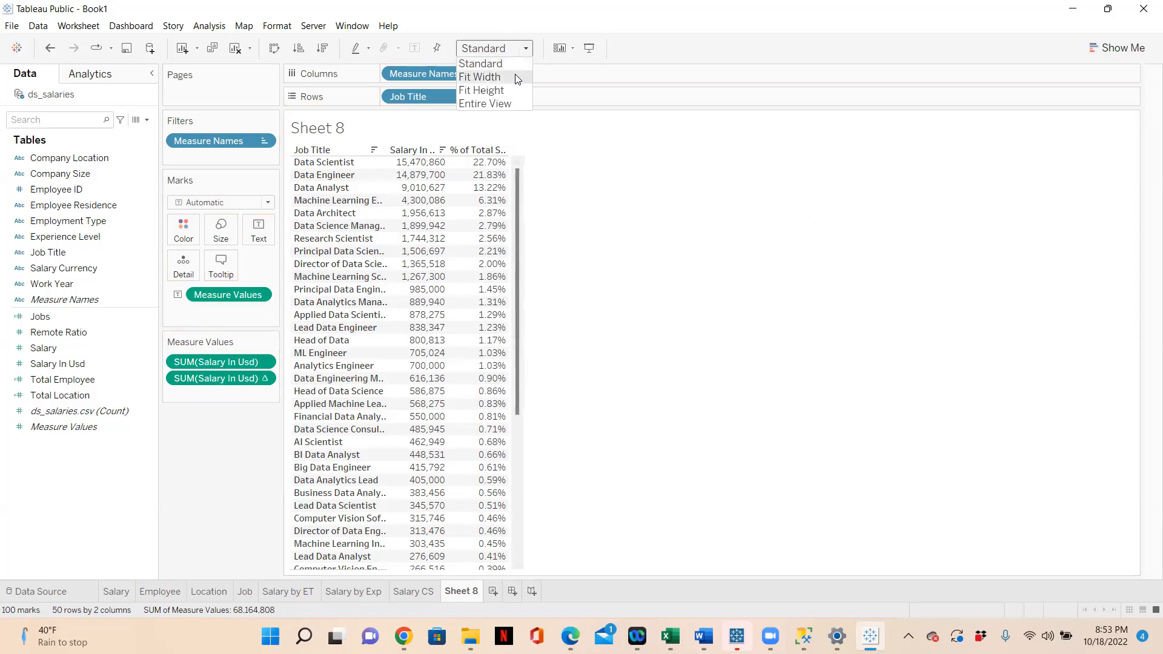
{"action": "left_click", "coordinate": [514, 74]}
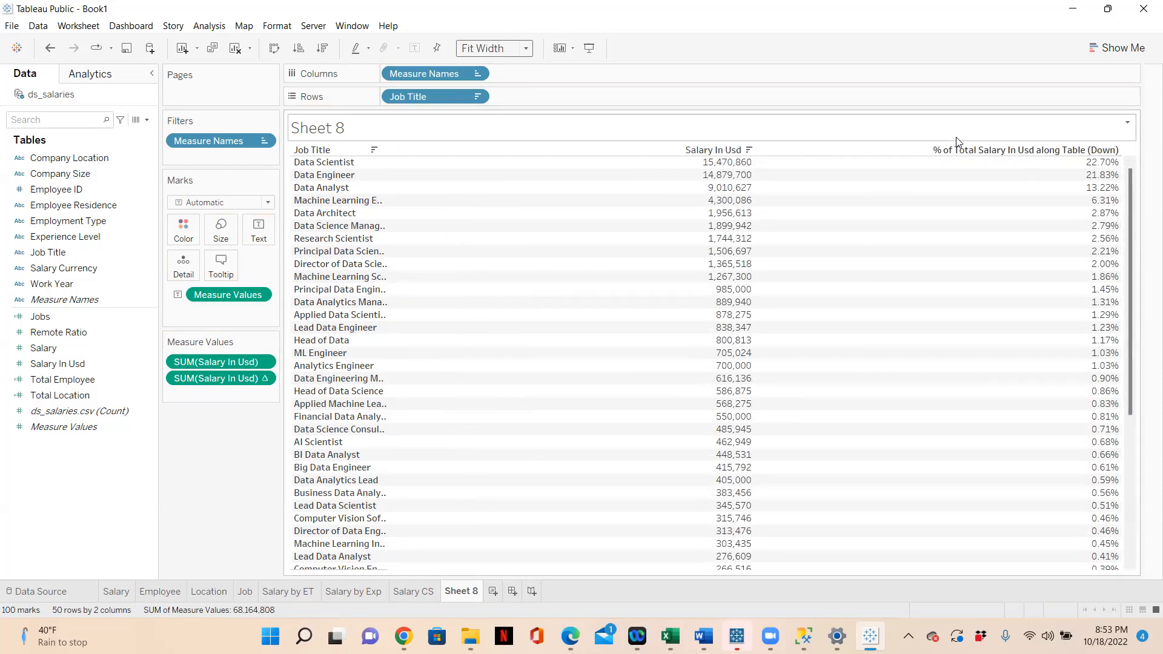
{"action": "right_click", "coordinate": [1062, 152]}
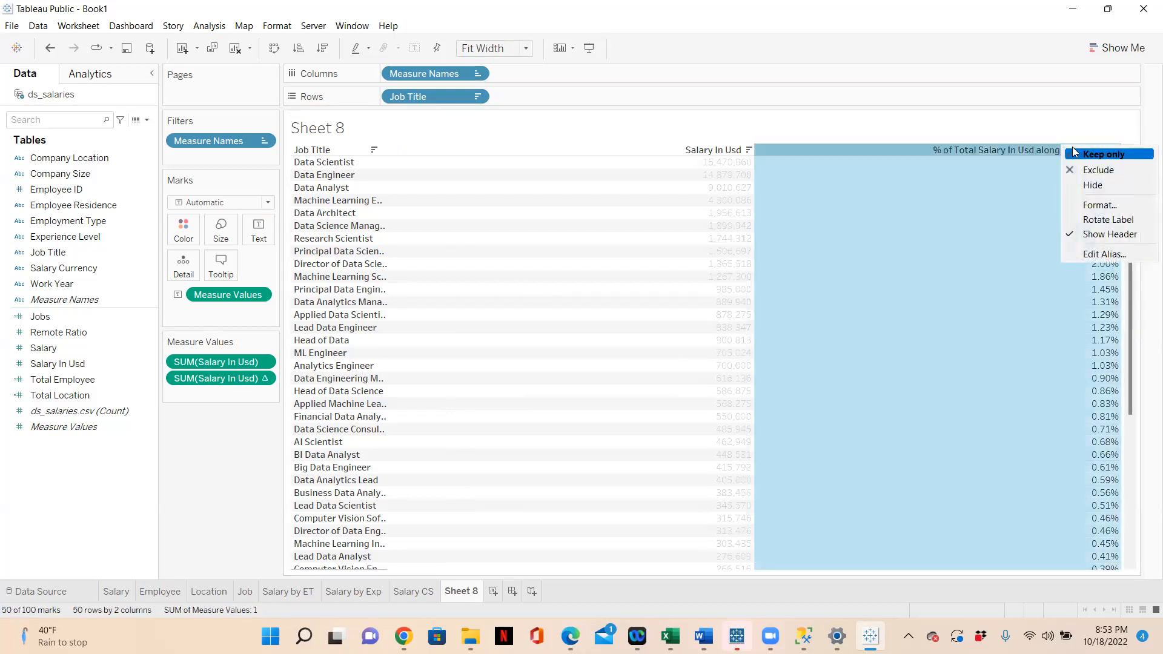
{"action": "left_click", "coordinate": [1144, 129]}
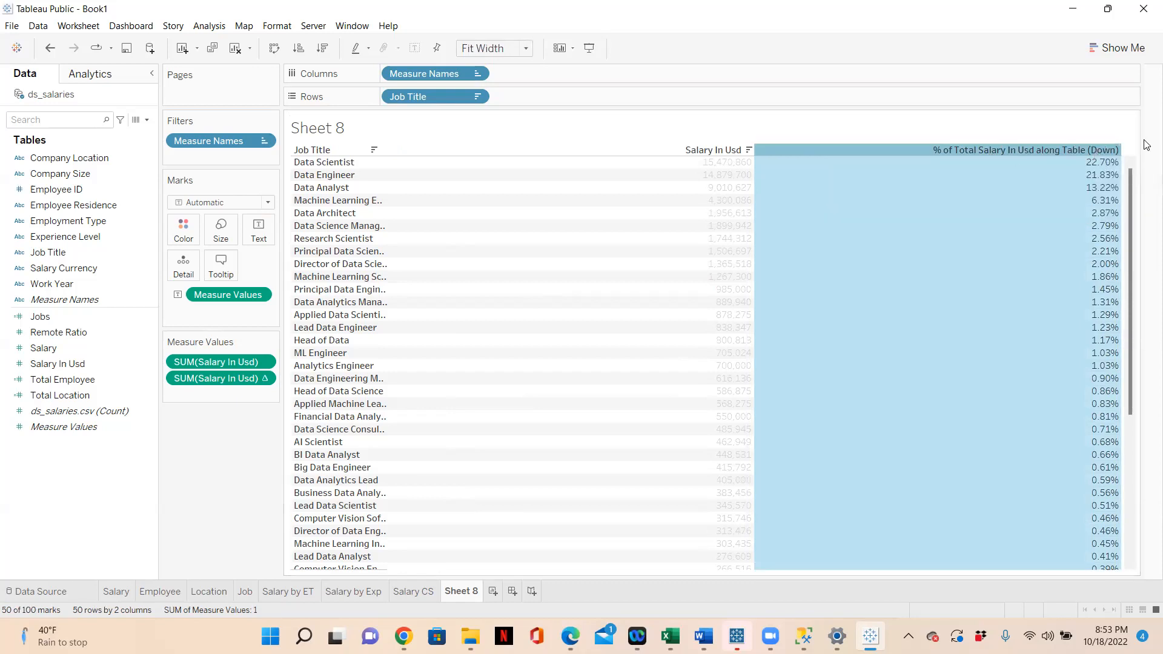
{"action": "right_click", "coordinate": [1029, 150]}
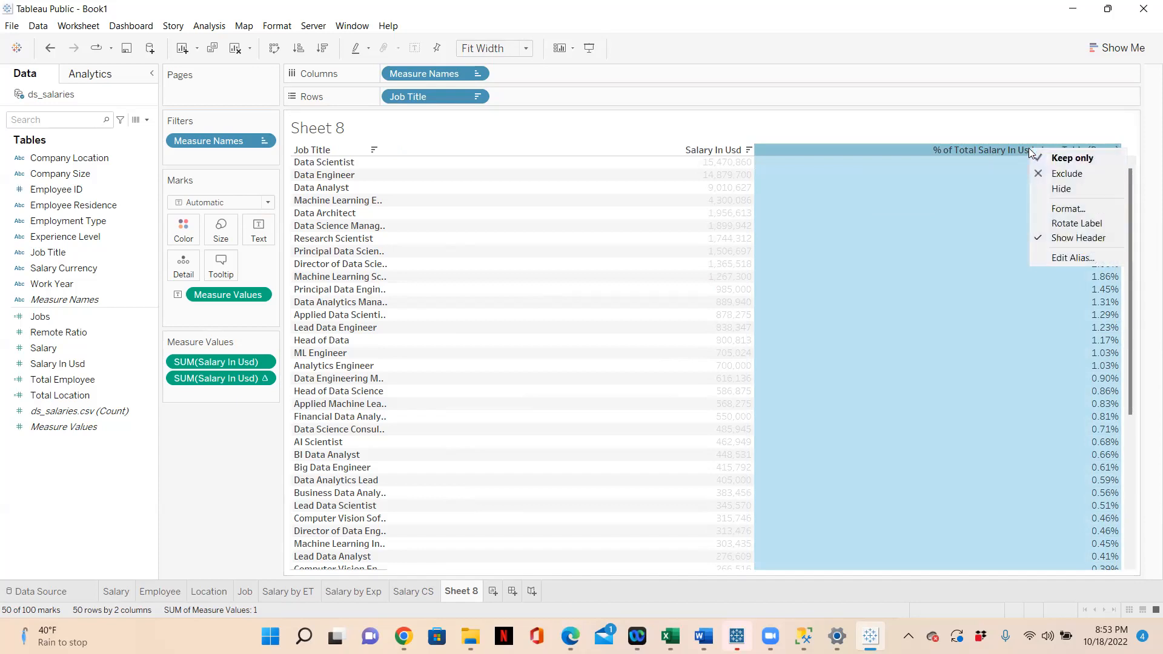
{"action": "left_click", "coordinate": [1059, 259]}
{"action": "left_click", "coordinate": [665, 306]}
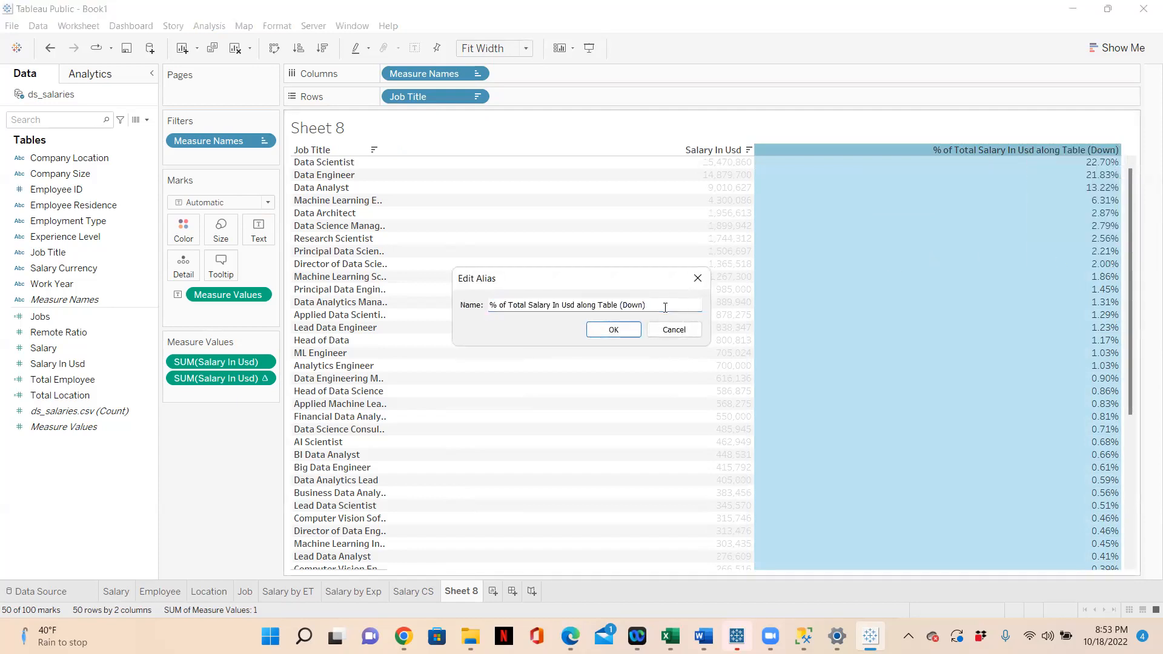
{"action": "key", "text": "BackSpace"}
{"action": "key", "text": "BackSpace"}
{"action": "key", "text": "BackSpace"}
{"action": "left_click", "coordinate": [608, 330]}
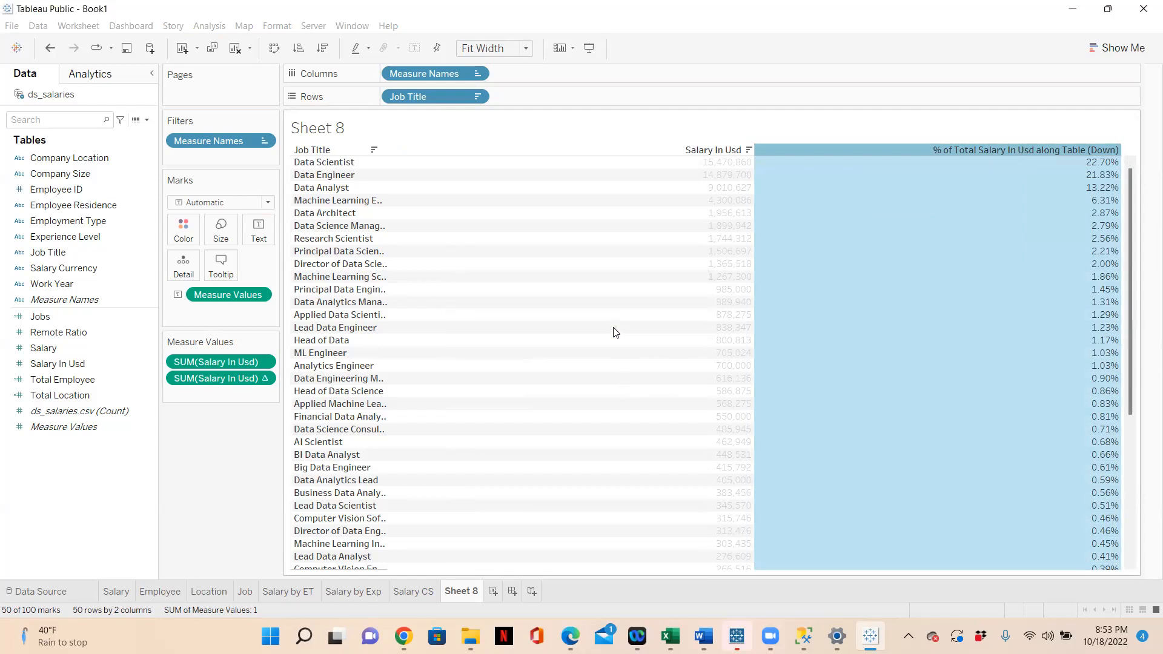
{"action": "left_click", "coordinate": [1024, 148]}
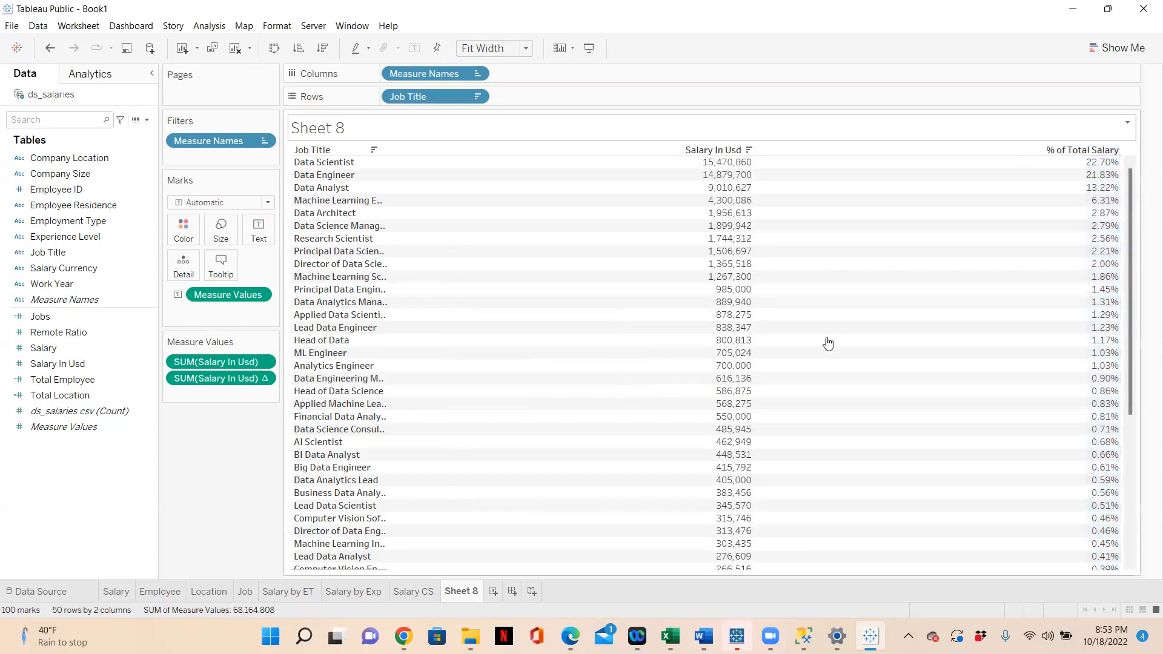
Rename the Sheet 8 worksheet to 'Salary JT'.
{"action": "double_click", "coordinate": [461, 591]}
{"action": "type", "text": "Salary"}
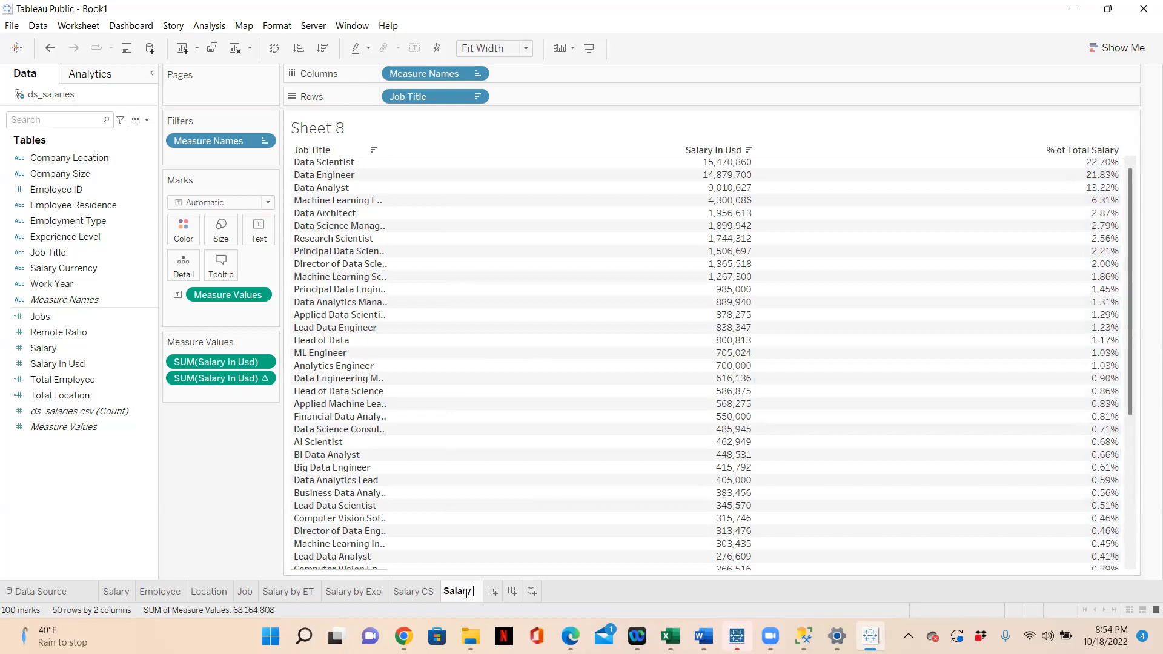
{"action": "type", "text": " B"}
{"action": "key", "text": "BackSpace"}
{"action": "type", "text": "JT"}
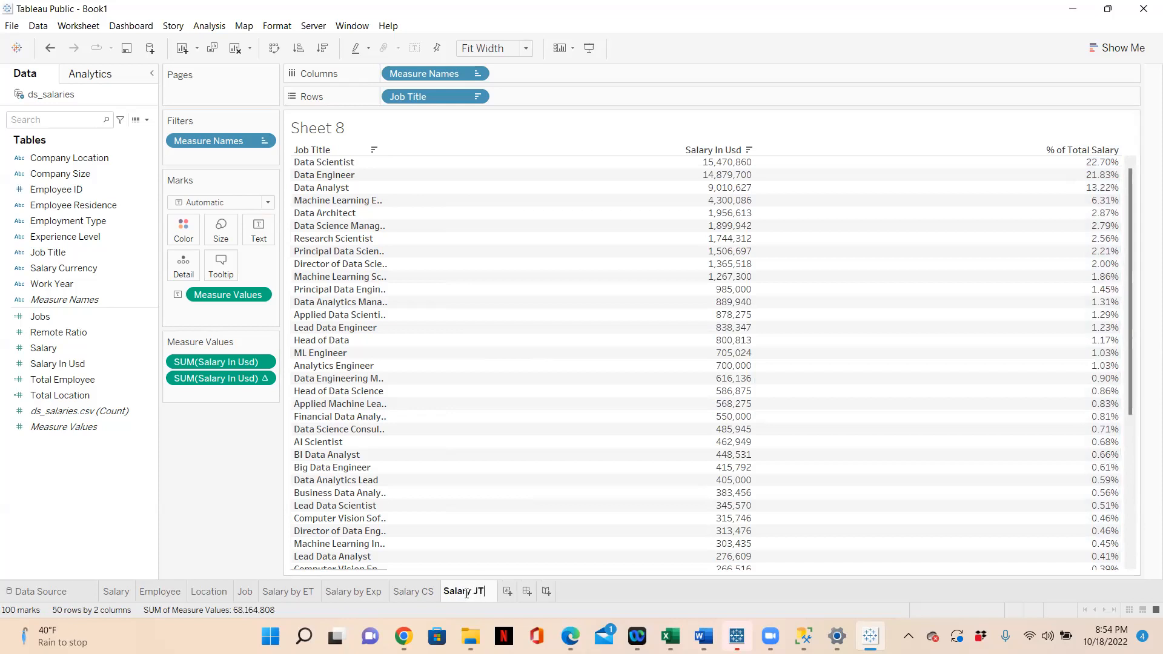
{"action": "key", "text": "Return"}
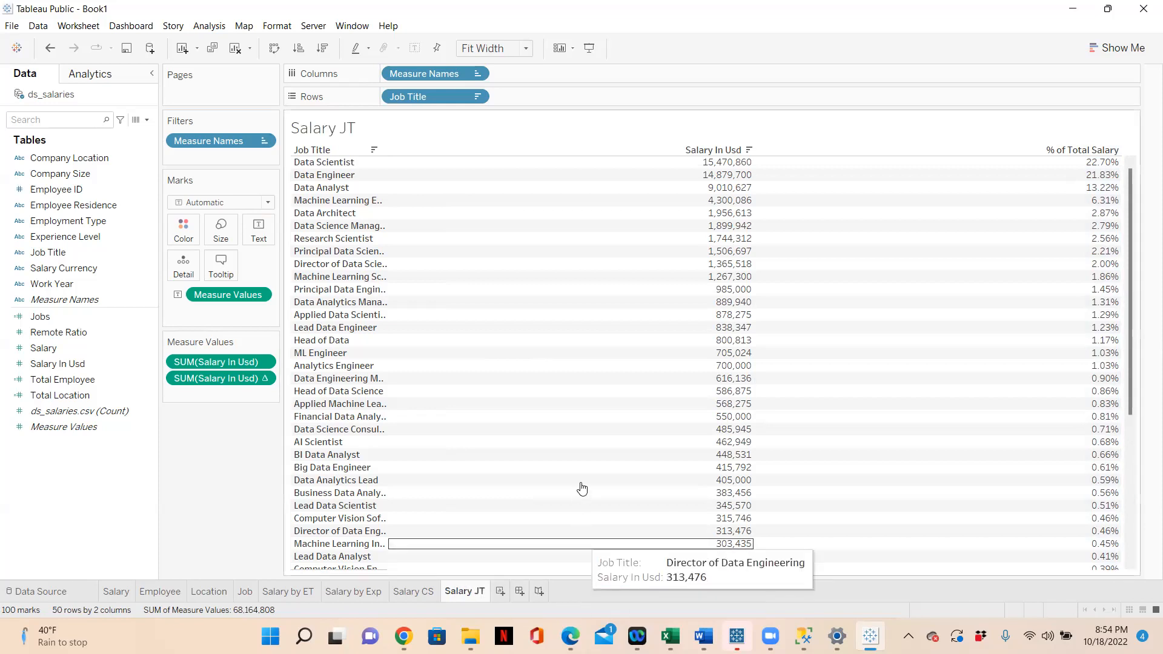
Turn off Include command buttons and Allow selection by category in the Salary JT tooltip.
{"action": "left_click", "coordinate": [221, 264]}
{"action": "left_click", "coordinate": [427, 382]}
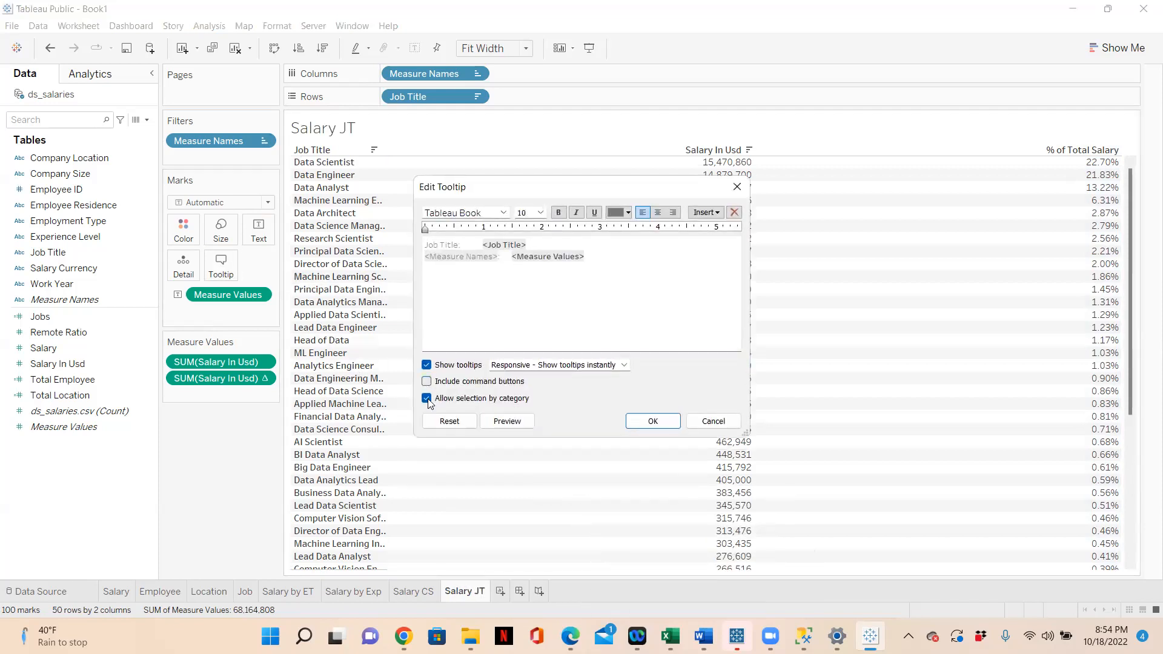
{"action": "left_click", "coordinate": [427, 398]}
{"action": "left_click", "coordinate": [654, 422]}
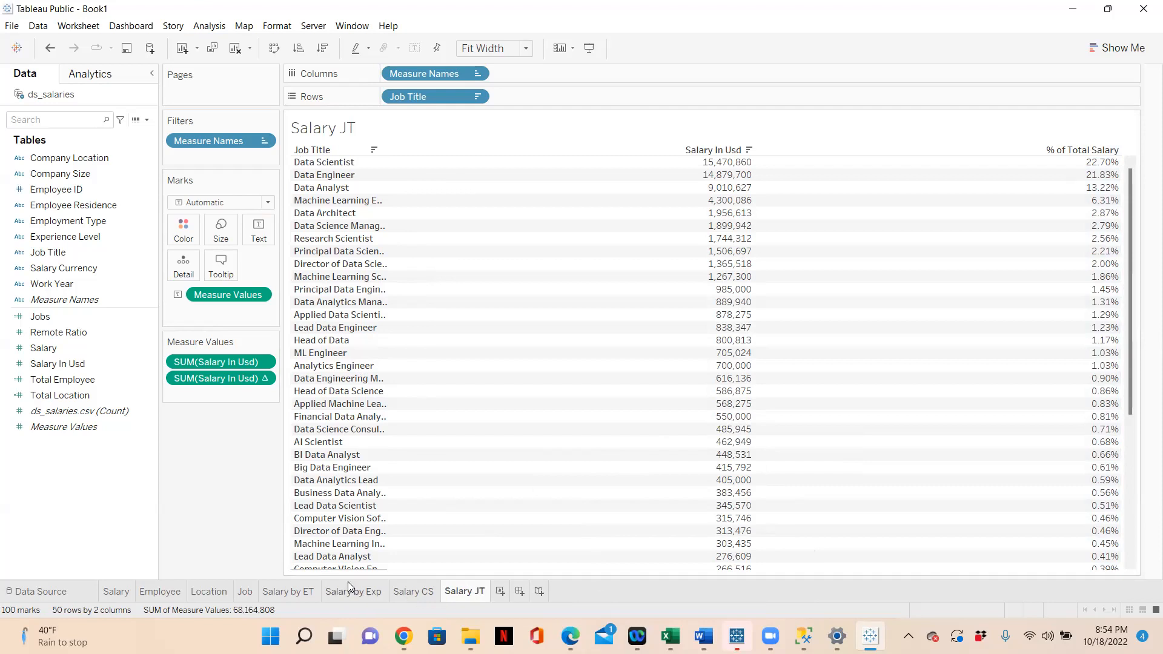
{"action": "mouse_move", "coordinate": [348, 581]}
Review the Salary, Employee, Location and Salary by Exp sheets, then create Dashboard 1.
{"action": "left_click", "coordinate": [117, 591]}
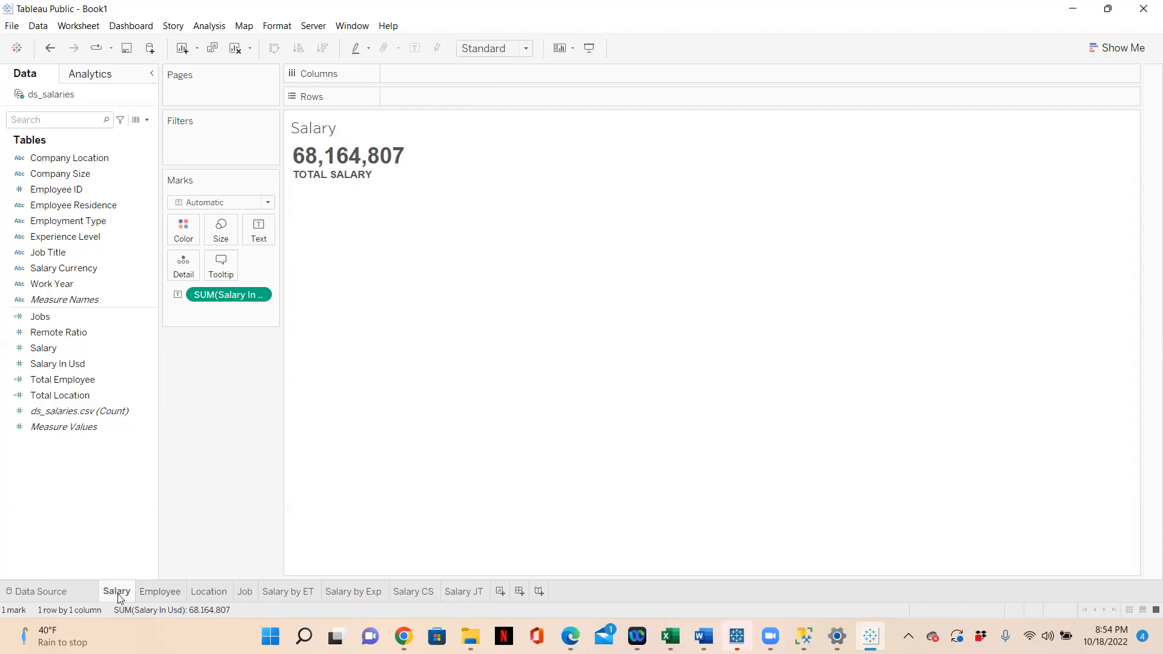
{"action": "left_click", "coordinate": [164, 596]}
{"action": "left_click", "coordinate": [224, 593]}
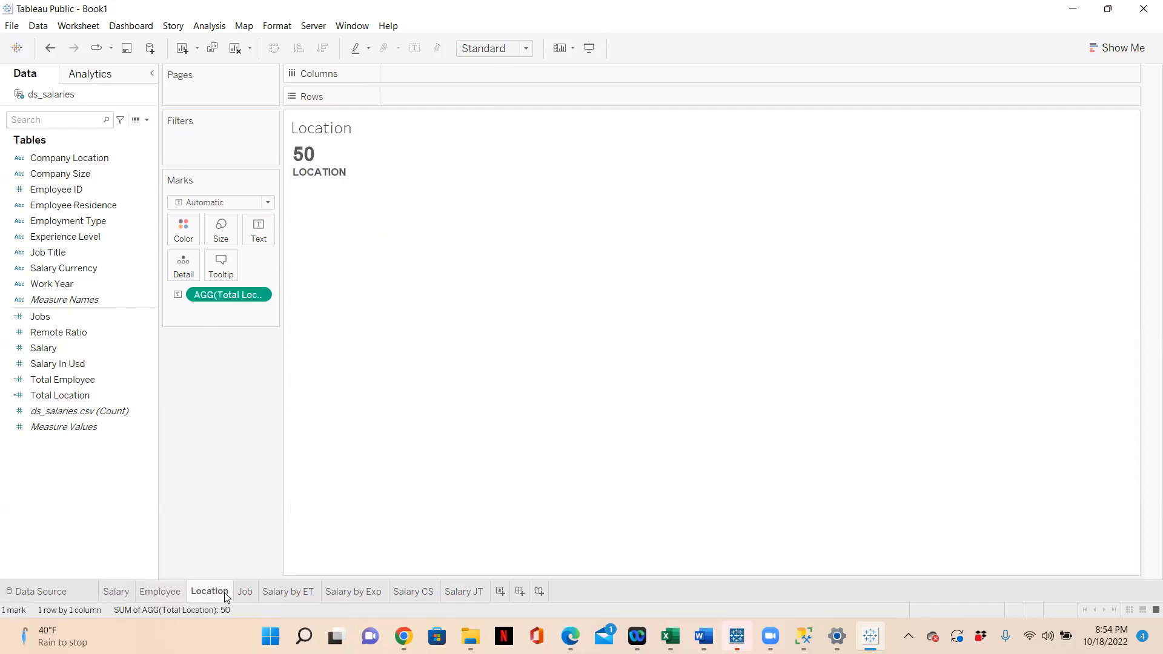
{"action": "left_click", "coordinate": [357, 591]}
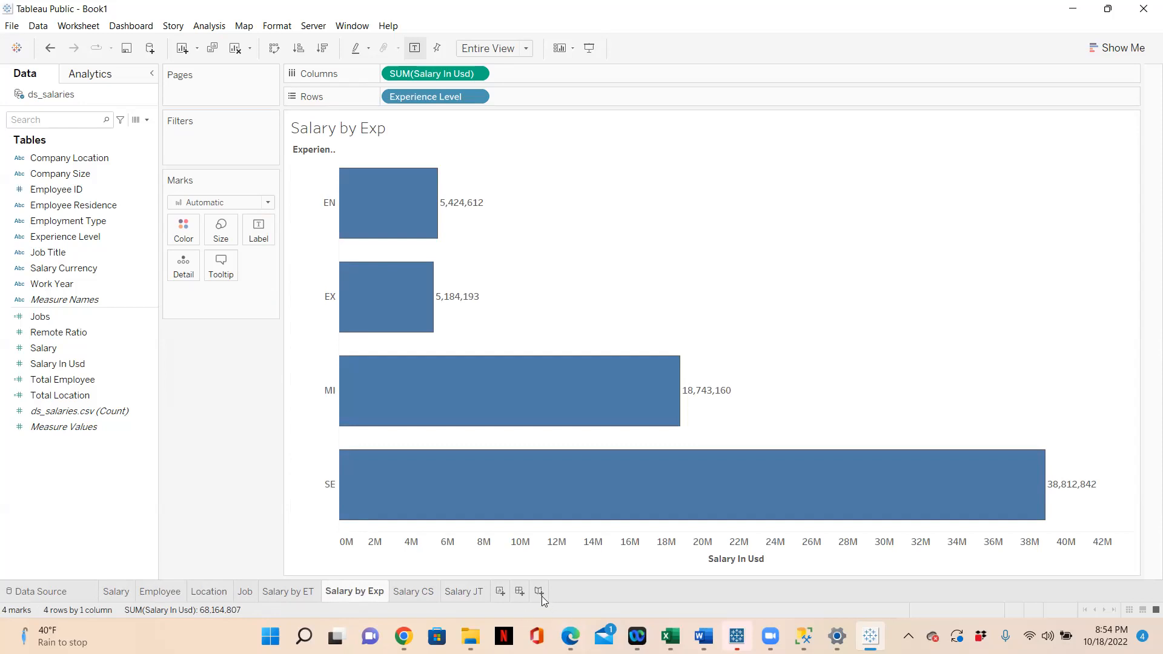
{"action": "left_click", "coordinate": [519, 592]}
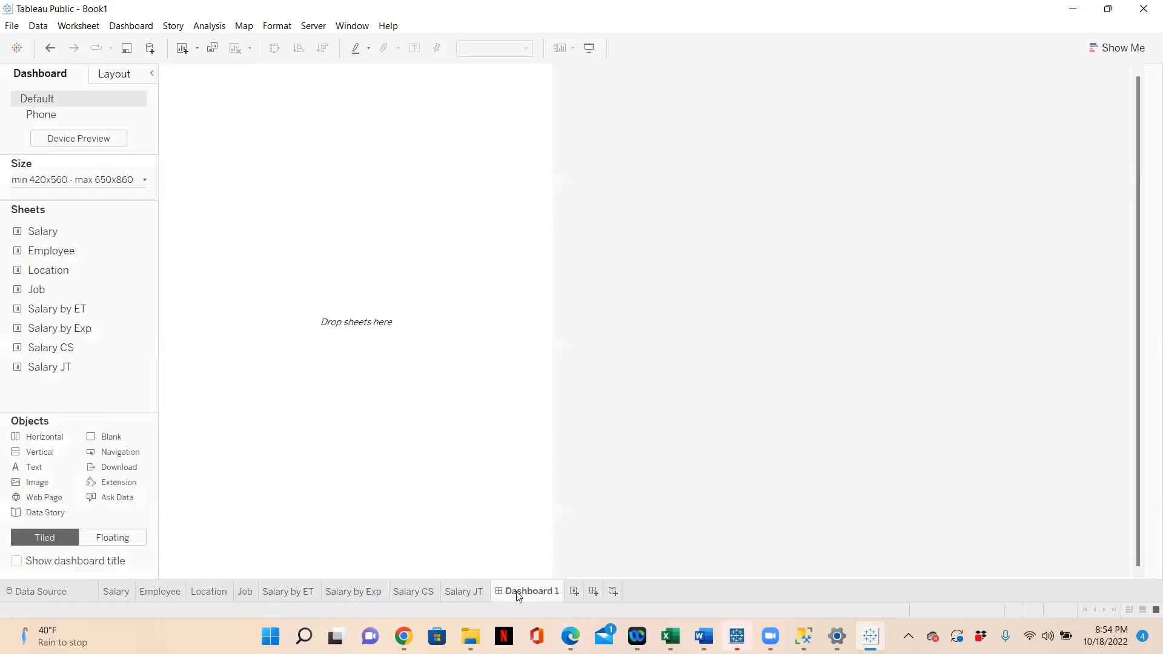
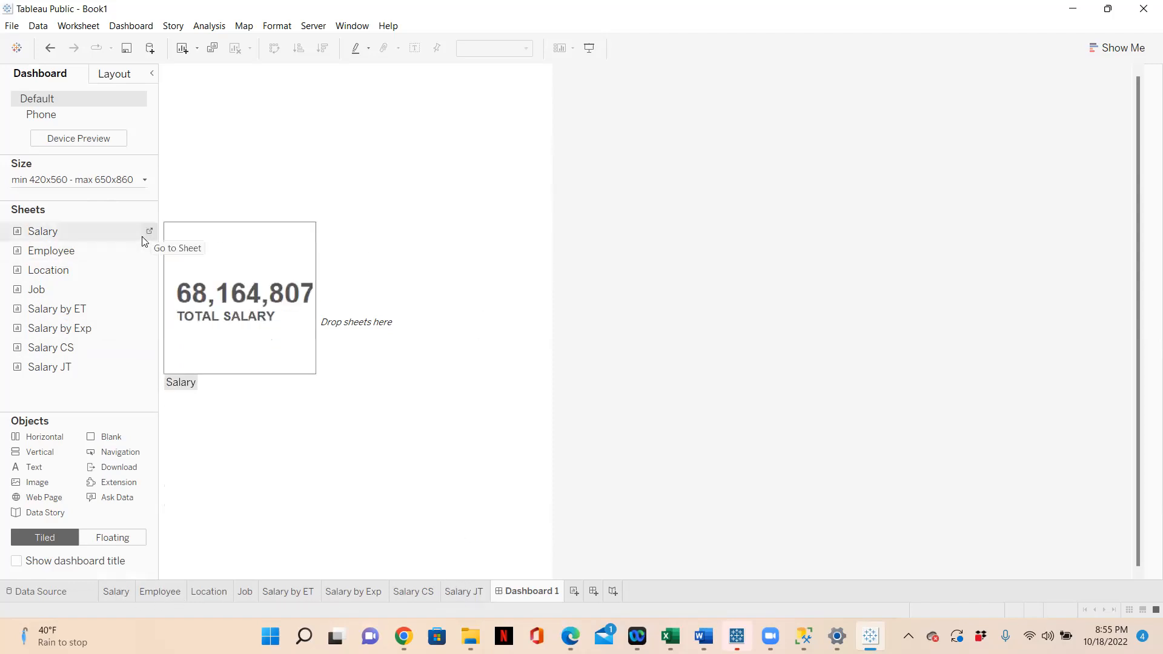
Switch Dashboard 1 from a size range to a fixed 1200 x 800 px size.
{"action": "left_click", "coordinate": [144, 182]}
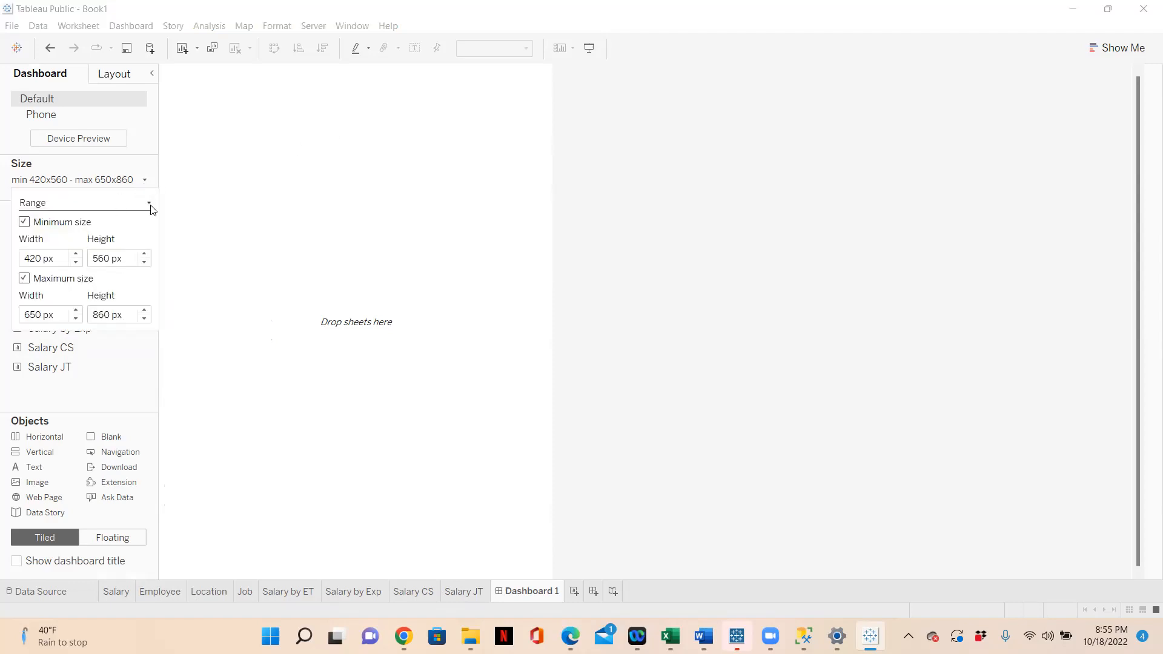
{"action": "left_click", "coordinate": [149, 207]}
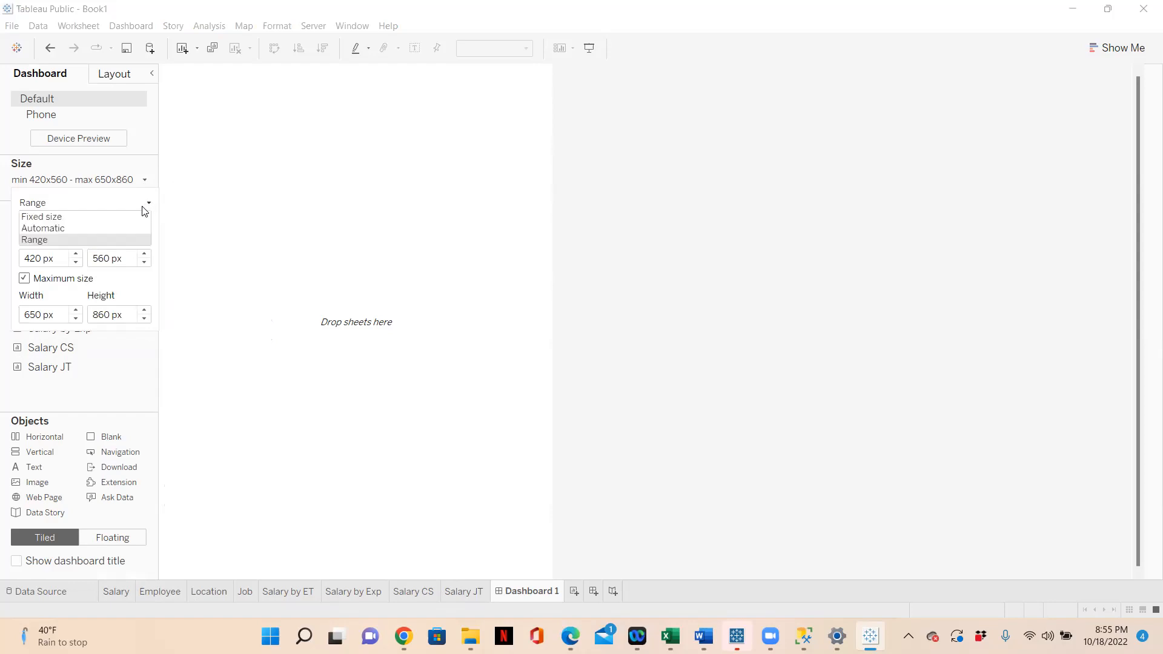
{"action": "left_click", "coordinate": [134, 218]}
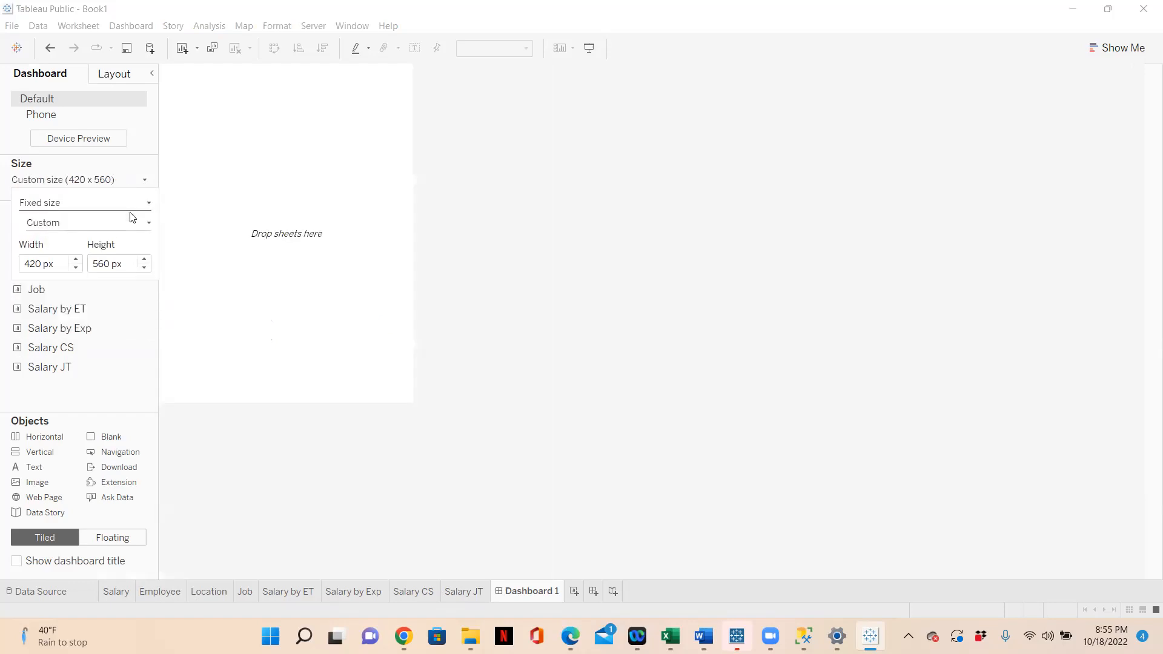
{"action": "double_click", "coordinate": [41, 262]}
{"action": "type", "text": "1200"}
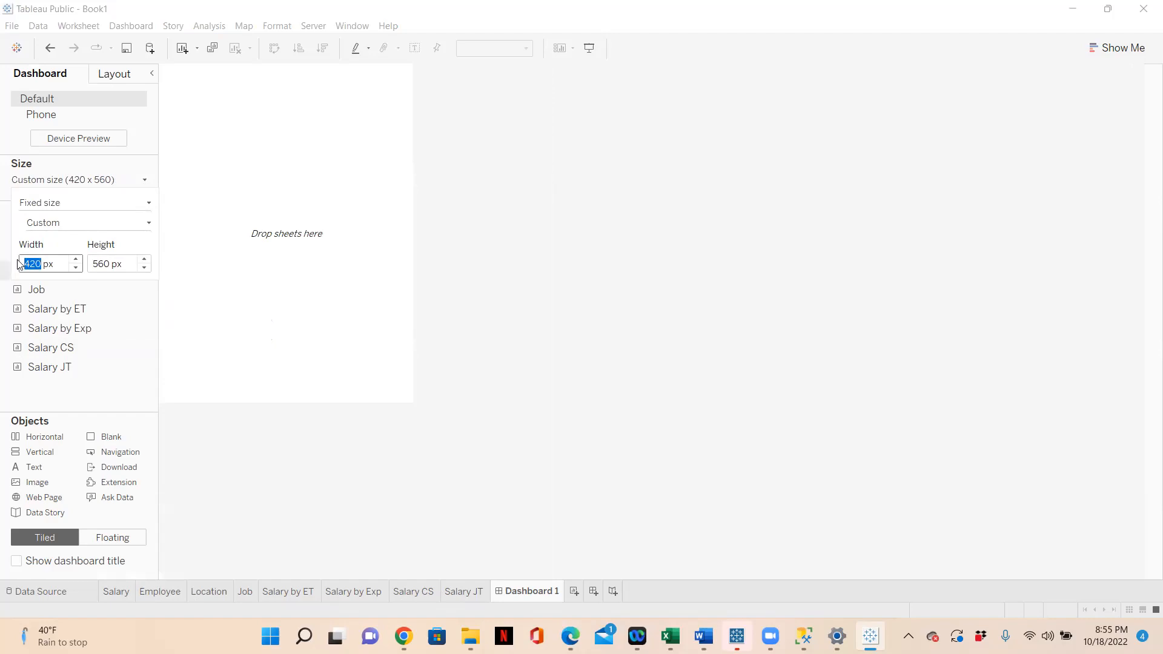
{"action": "left_click", "coordinate": [109, 264]}
{"action": "double_click", "coordinate": [100, 264]}
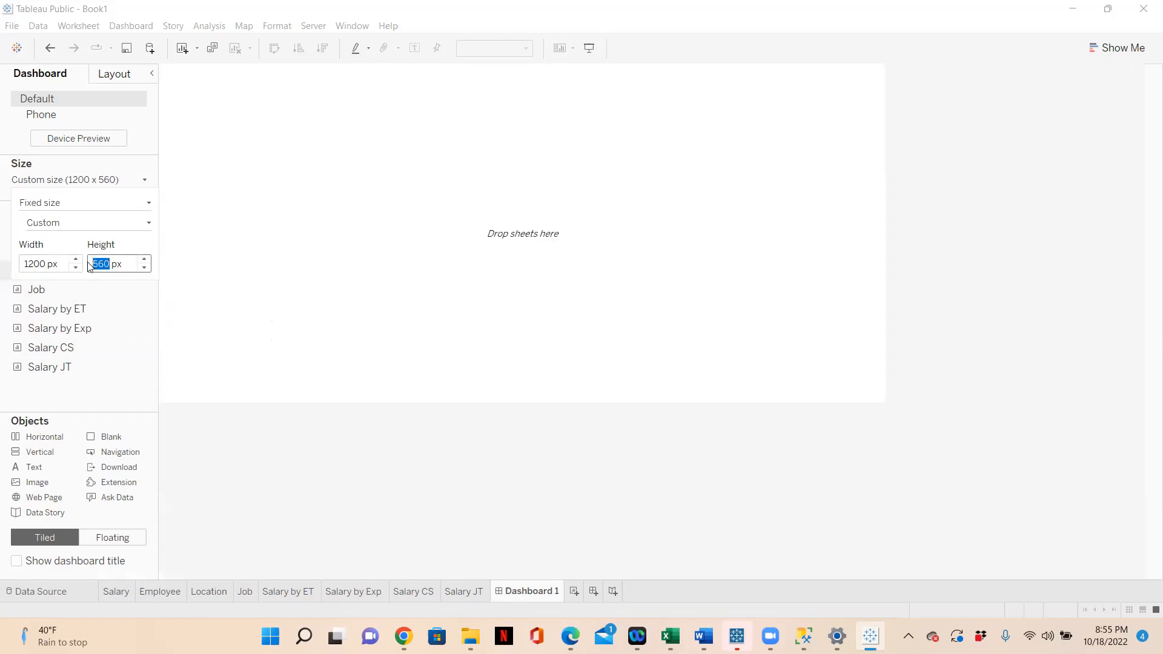
{"action": "type", "text": "800"}
{"action": "key", "text": "Return"}
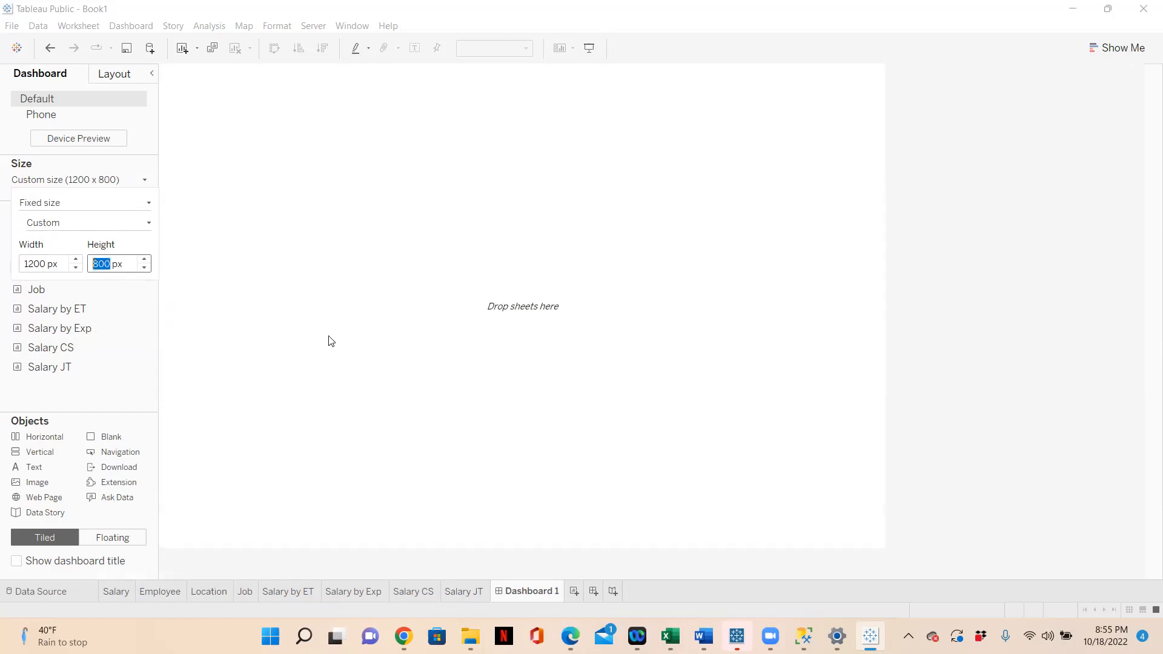
{"action": "left_click", "coordinate": [945, 352]}
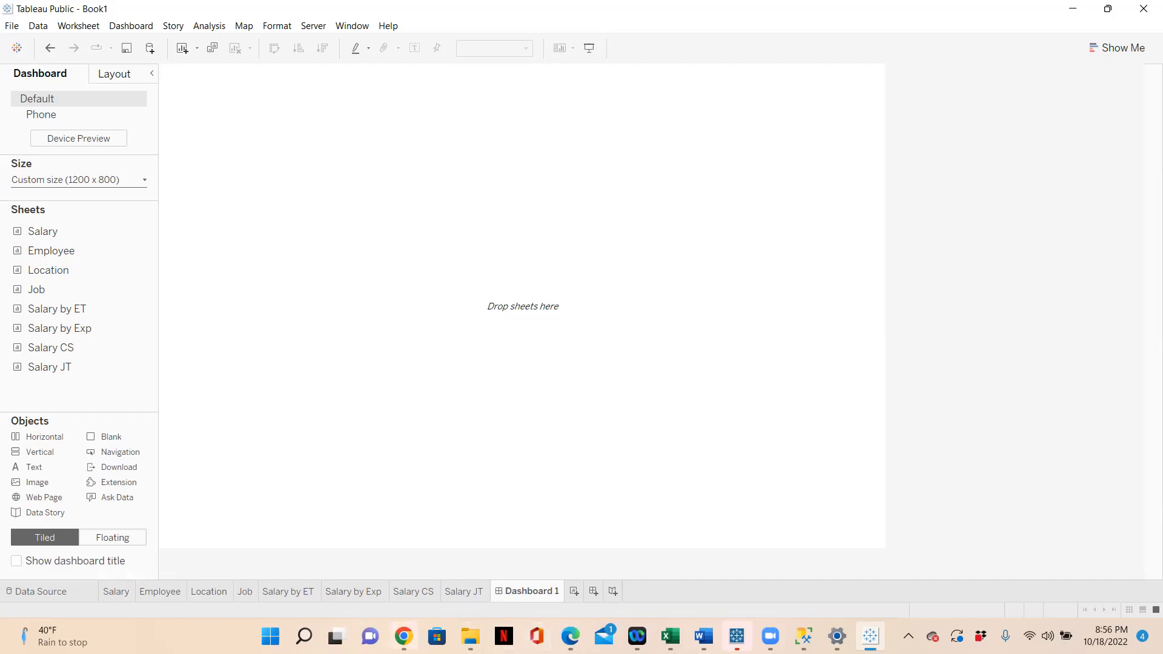
Switch from Tableau to the Google Chrome browser window.
{"action": "left_click", "coordinate": [403, 636]}
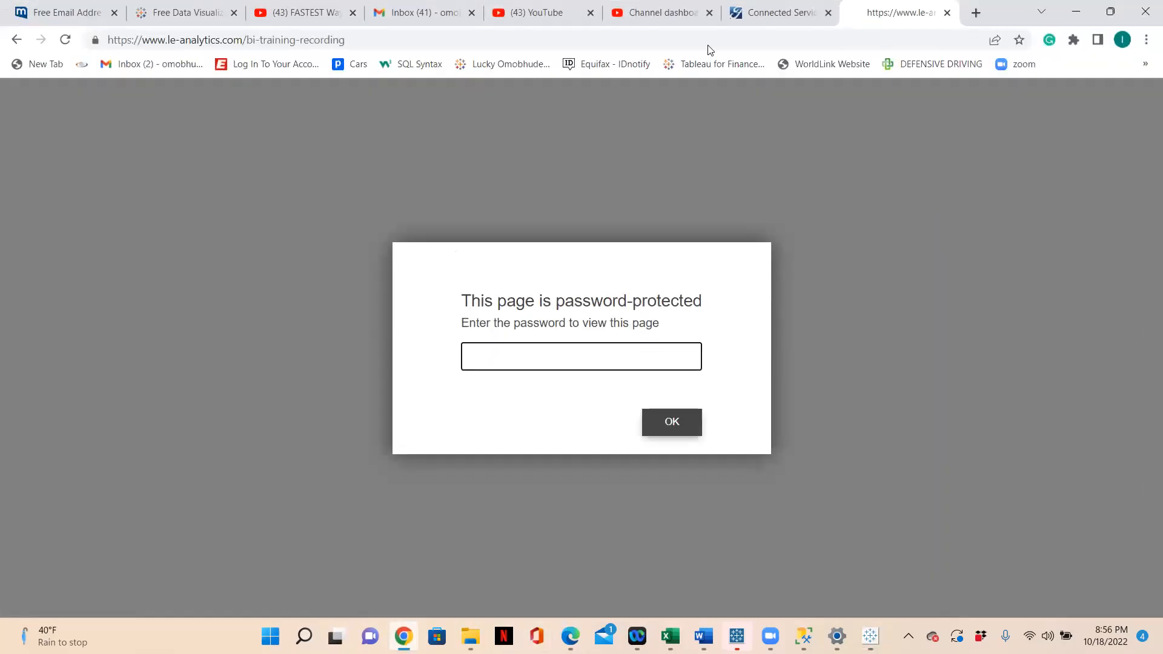
Search Google for 'logo' and show the image results for logo designs.
{"action": "left_click", "coordinate": [204, 40]}
{"action": "type", "text": "goo"}
{"action": "key", "text": "Return"}
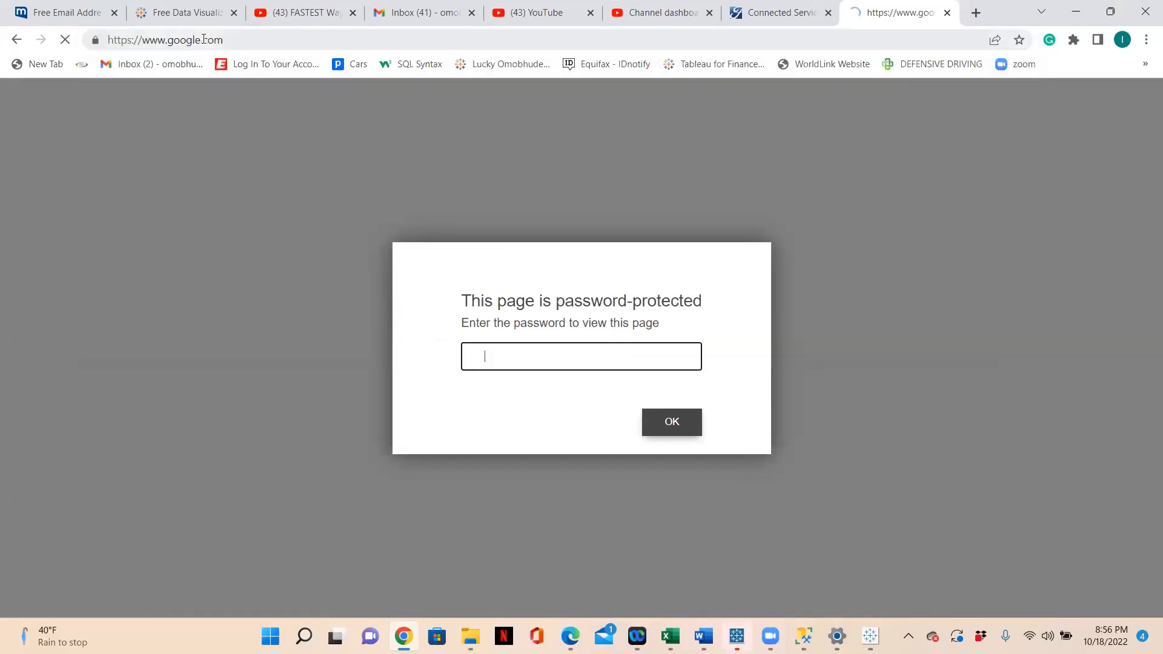
{"action": "type", "text": "logo"}
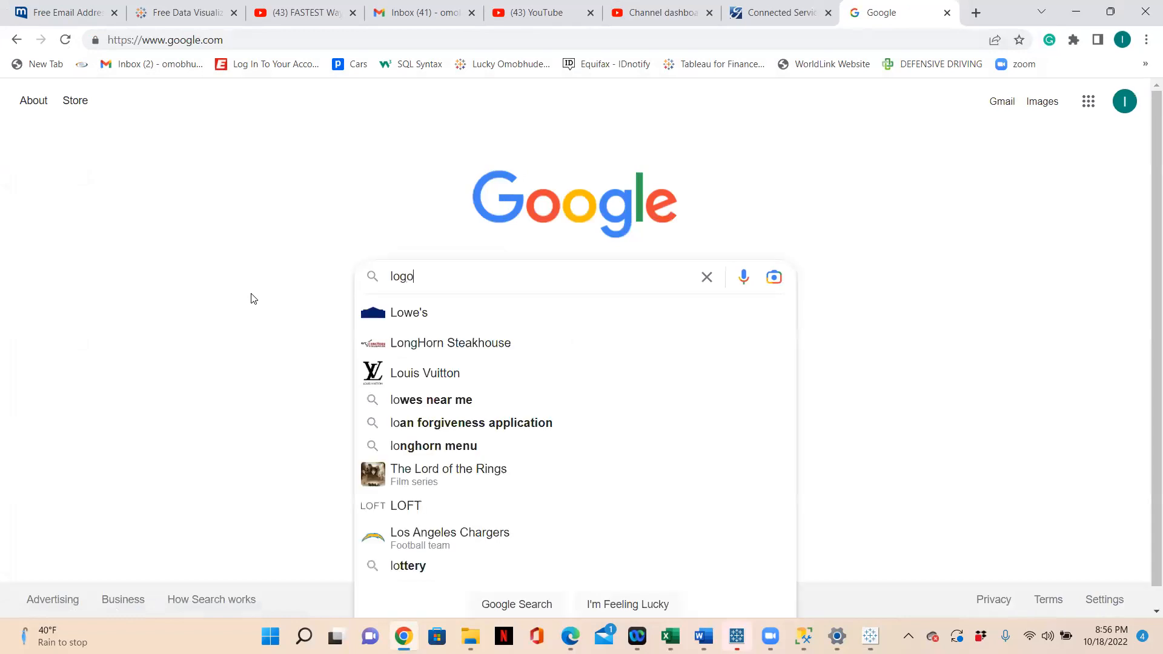
{"action": "key", "text": "Return"}
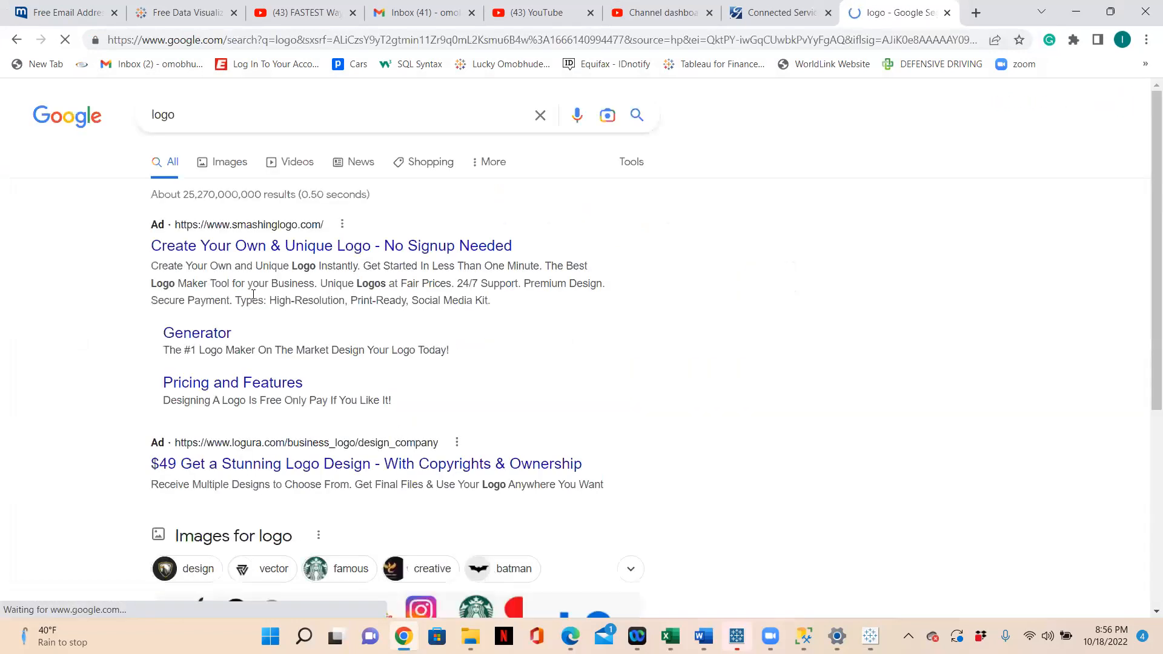
{"action": "scroll", "coordinate": [313, 373], "scroll_direction": "down", "scroll_amount": 1}
{"action": "scroll", "coordinate": [313, 374], "scroll_direction": "down", "scroll_amount": 1}
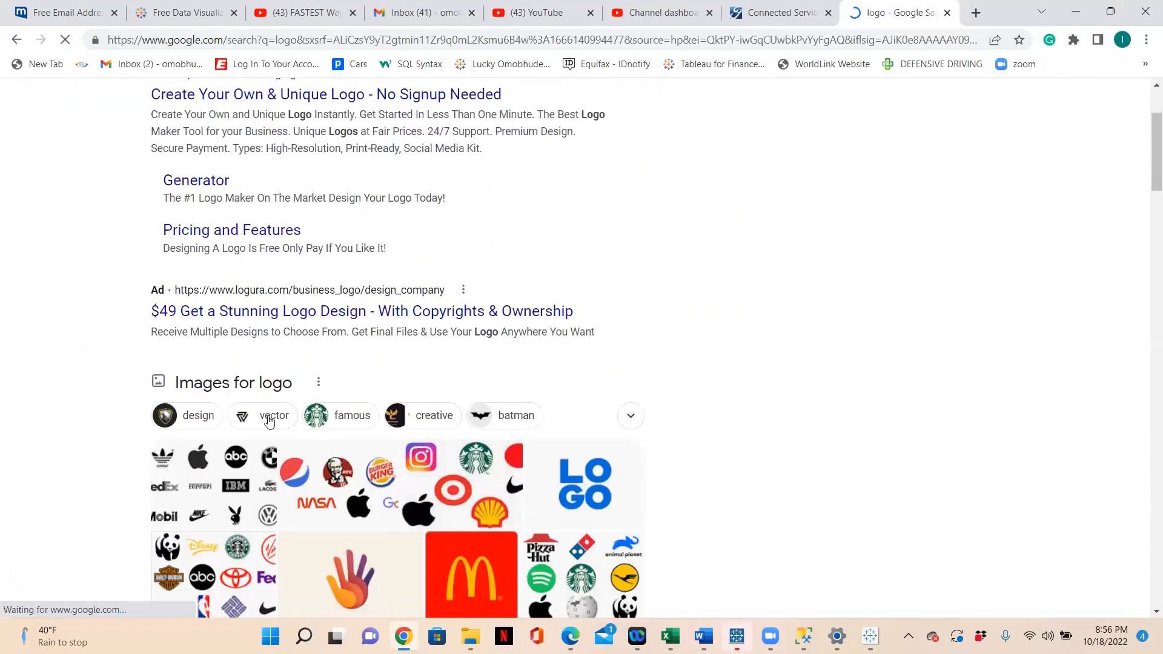
{"action": "left_click", "coordinate": [205, 419]}
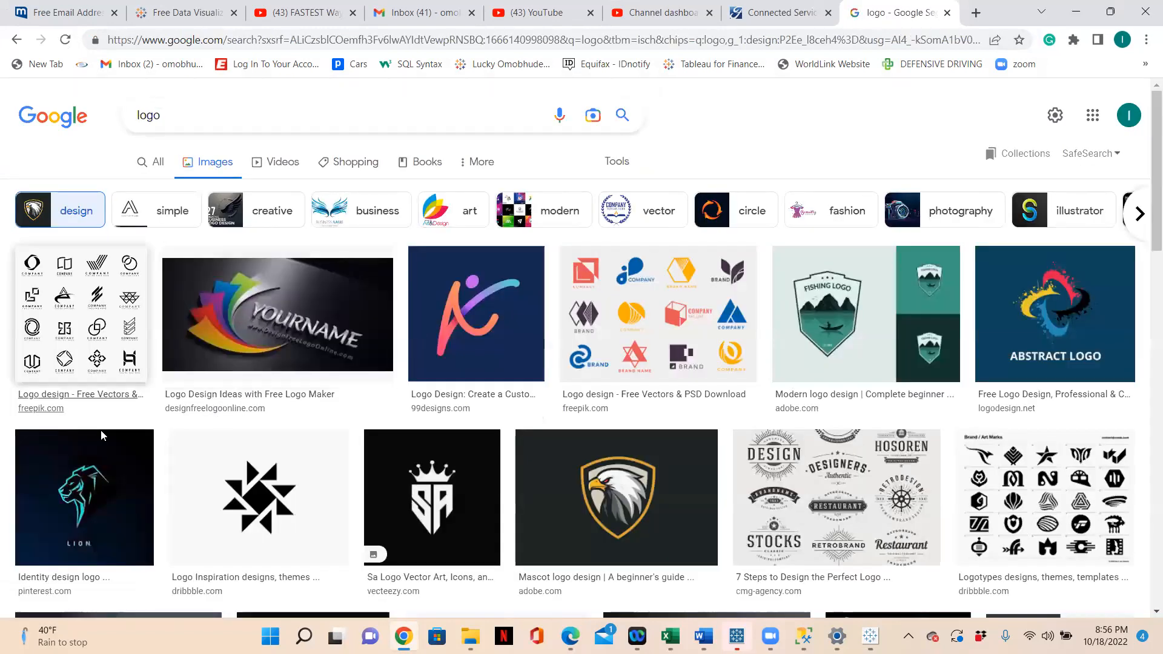
Save the lion logo image as 'Logo', then minimize Chrome.
{"action": "left_click", "coordinate": [78, 492]}
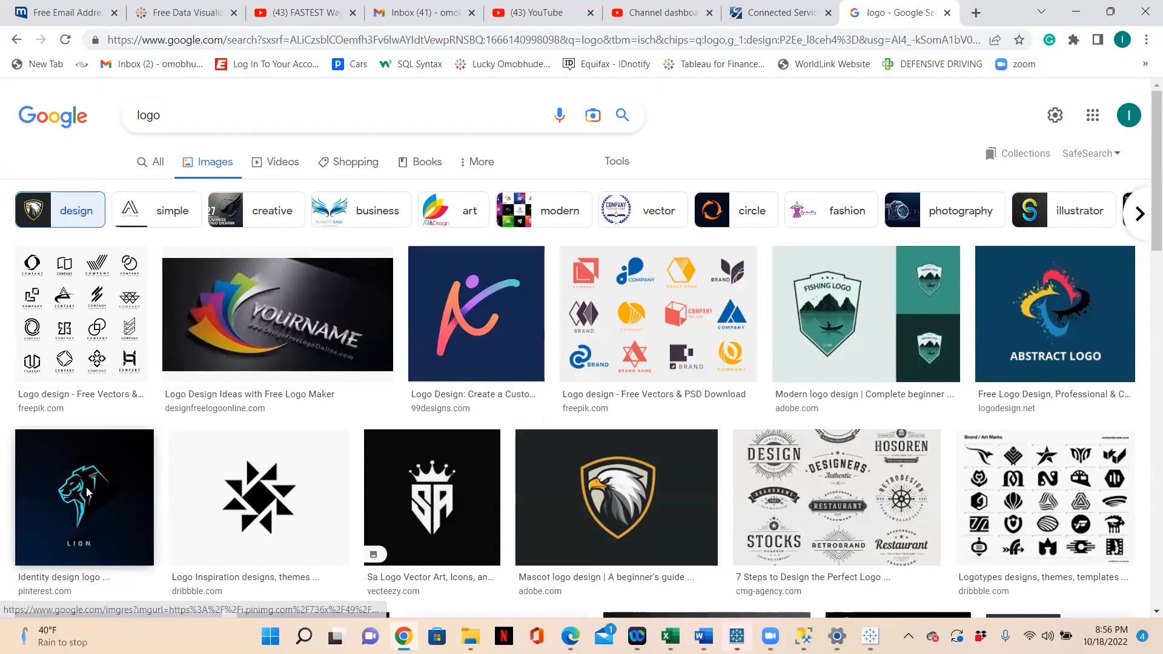
{"action": "right_click", "coordinate": [88, 497]}
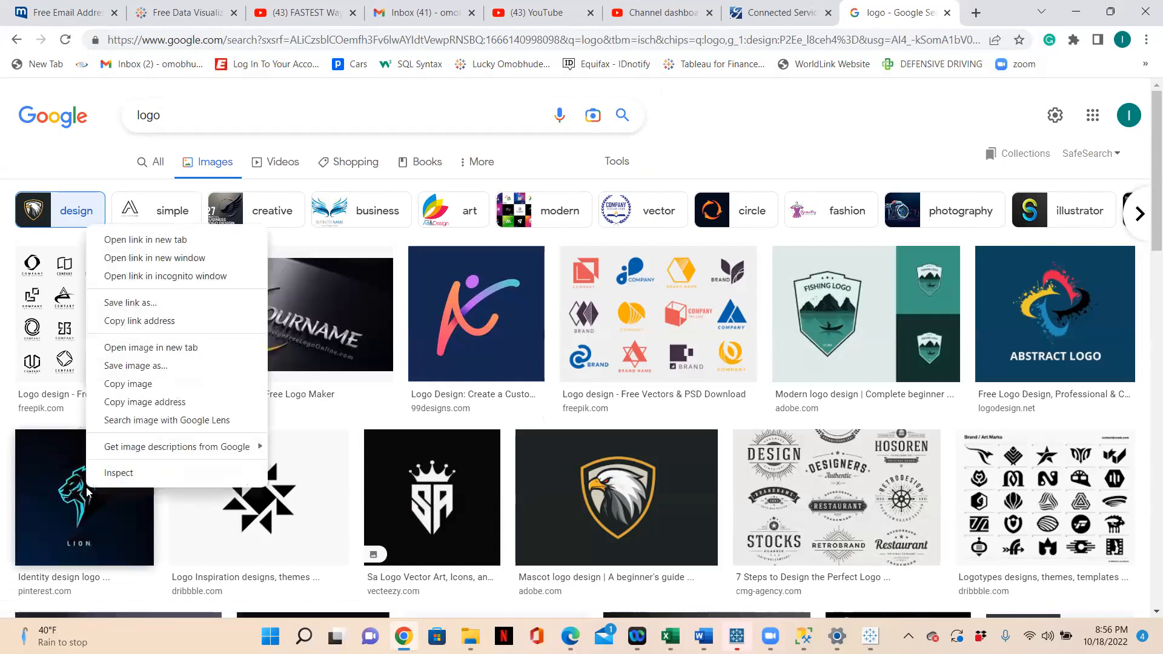
{"action": "left_click", "coordinate": [130, 366]}
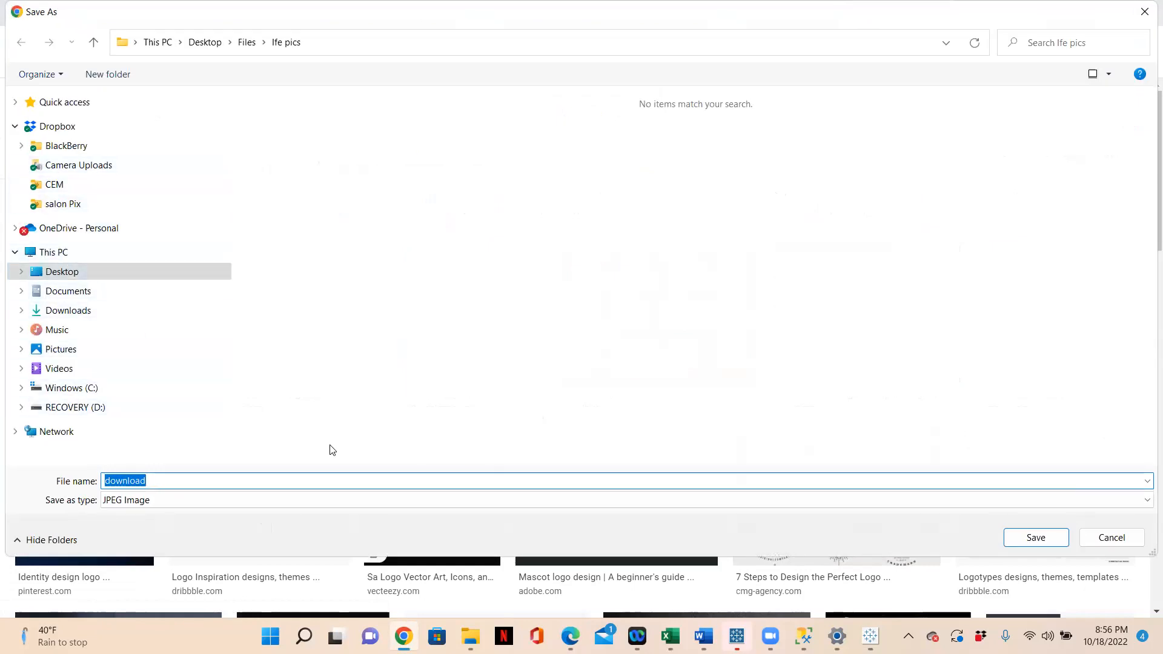
{"action": "type", "text": "Logo"}
{"action": "left_click", "coordinate": [1038, 541]}
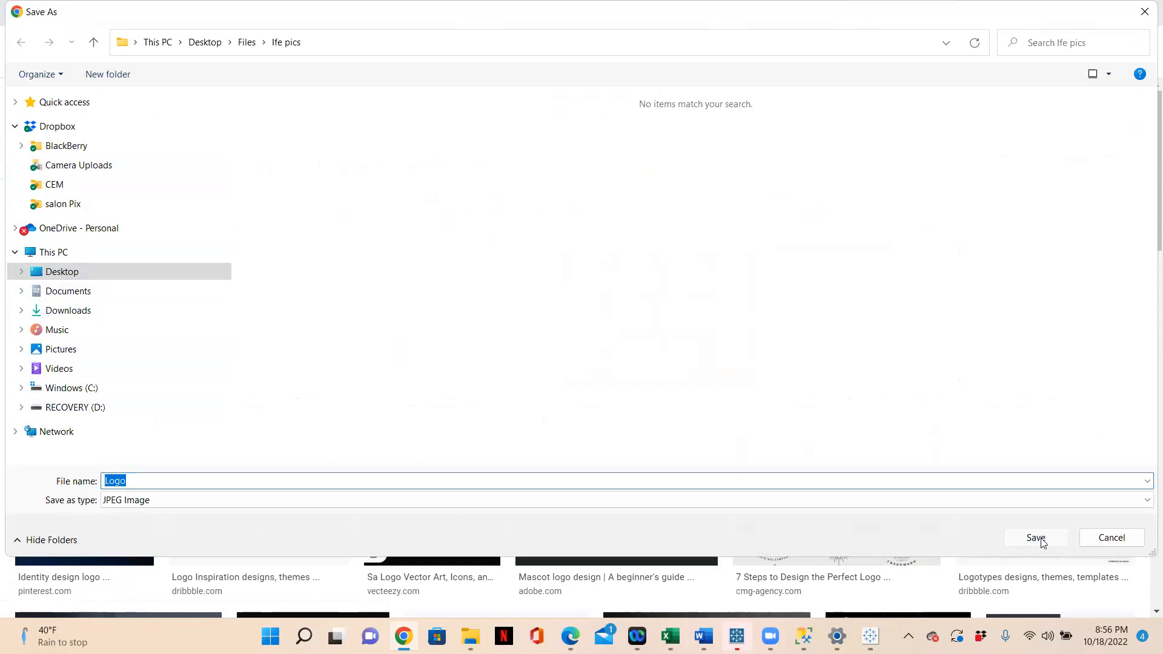
{"action": "left_click", "coordinate": [1077, 12]}
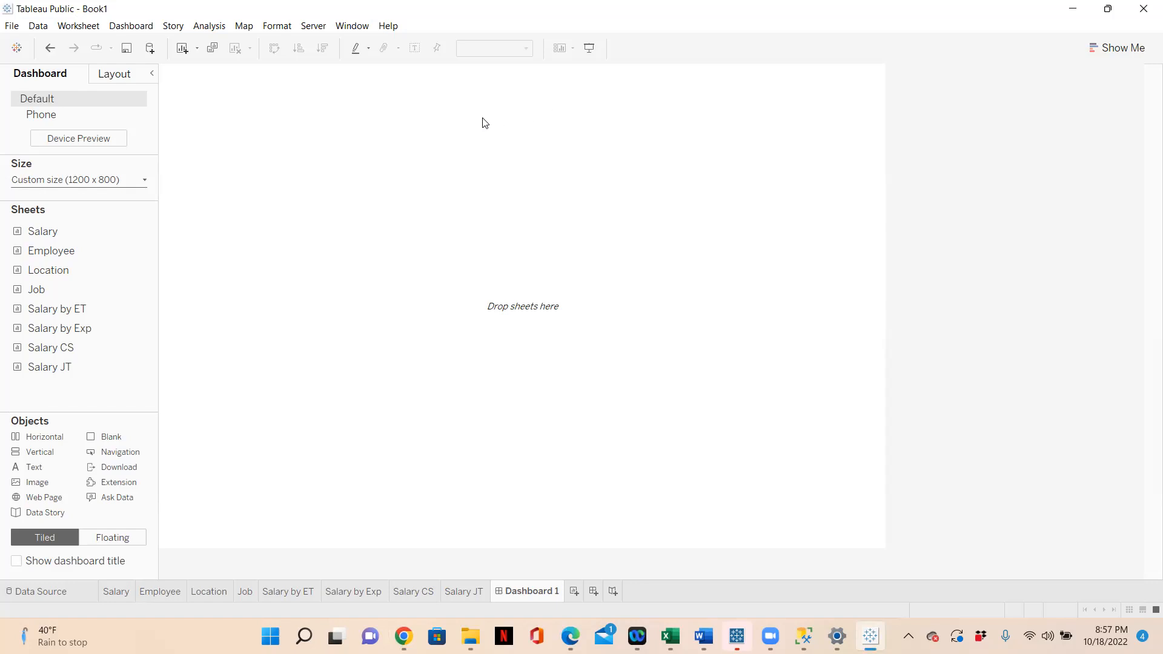
Drop the Salary, Employee, Location and Job sheets in a row and adjust their column widths.
{"action": "mouse_move", "coordinate": [13, 319]}
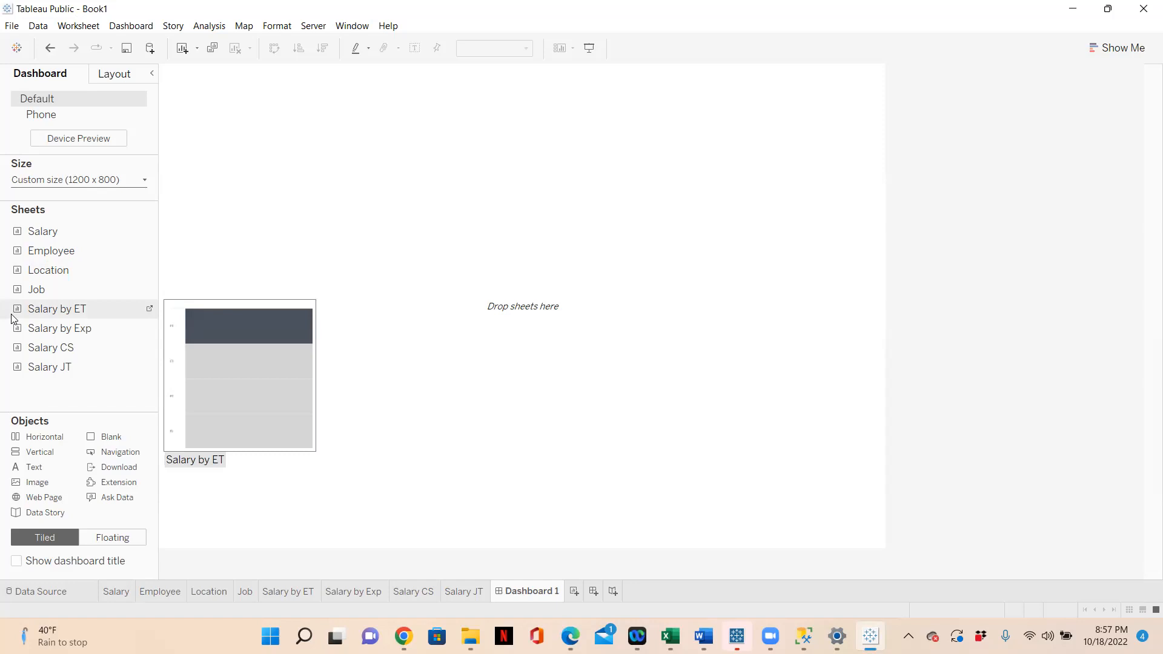
{"action": "mouse_move", "coordinate": [42, 240]}
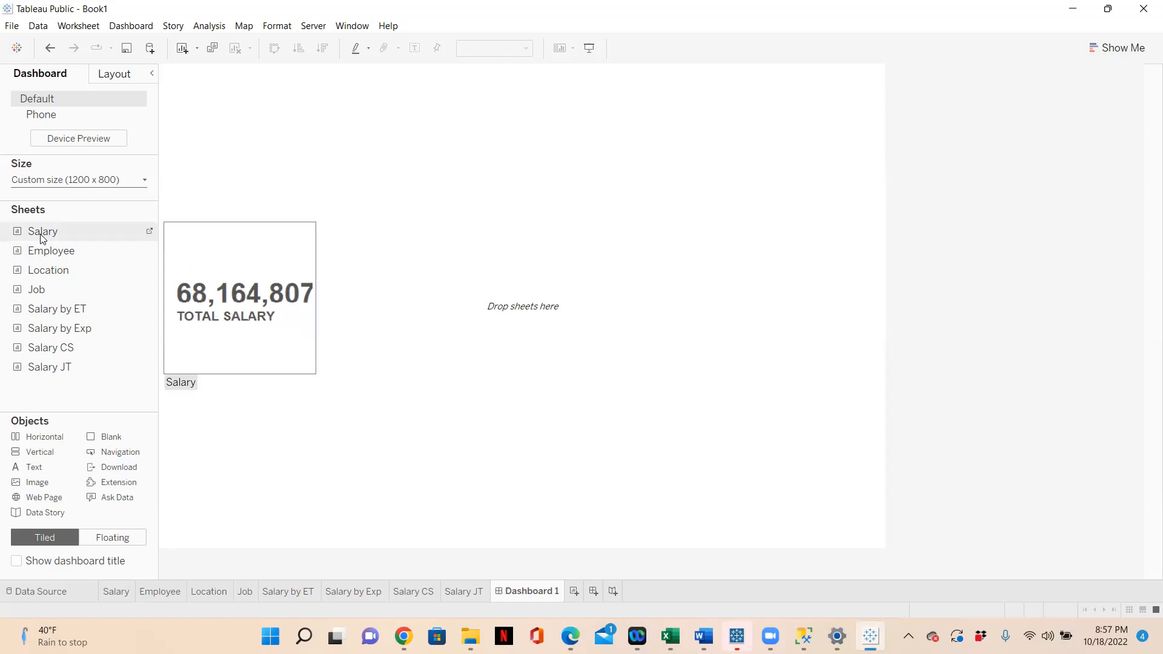
{"action": "left_click_drag", "start_coordinate": [42, 238], "coordinate": [234, 190]}
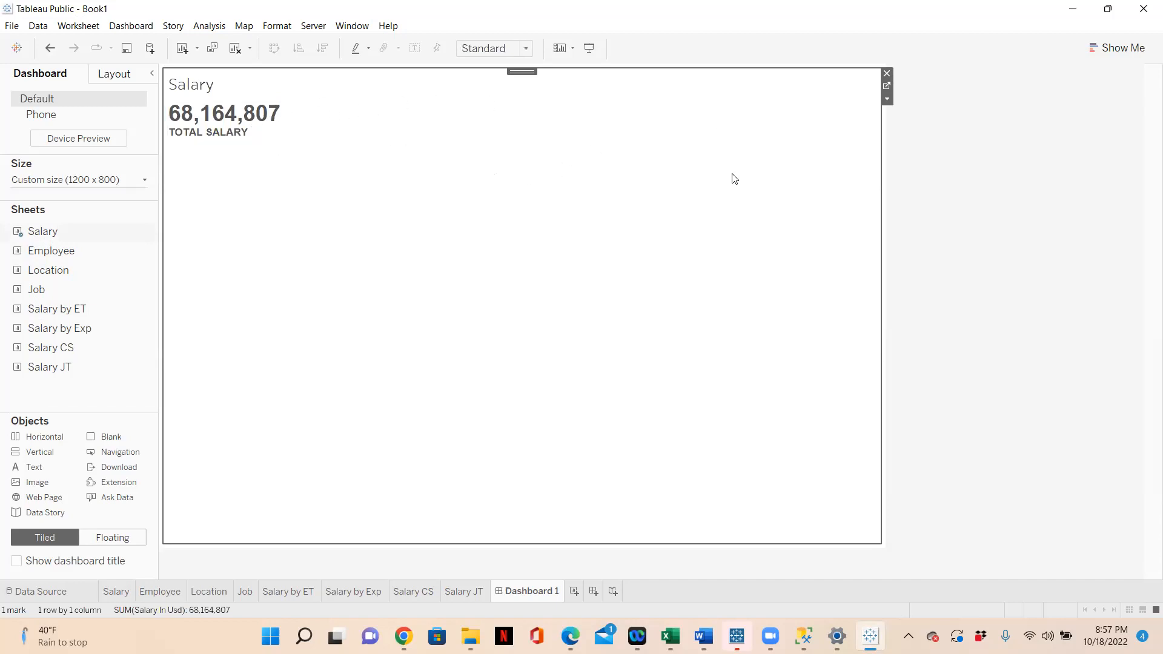
{"action": "mouse_move", "coordinate": [54, 257]}
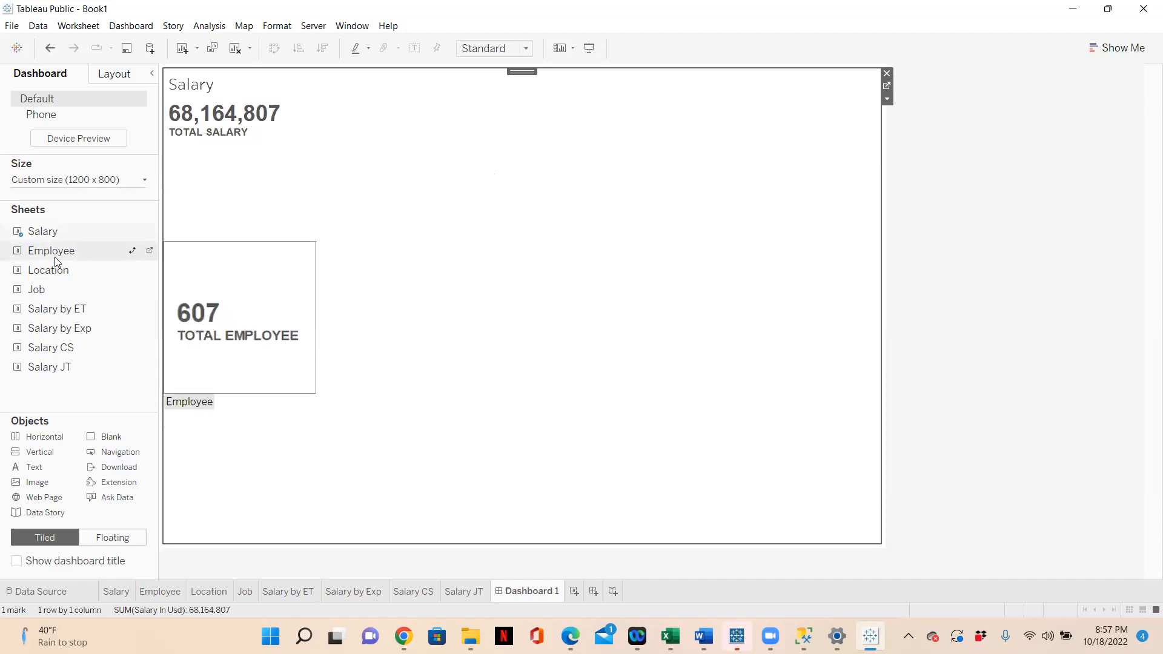
{"action": "mouse_move", "coordinate": [600, 253]}
{"action": "left_mouse_down"}
{"action": "mouse_move", "coordinate": [616, 241]}
{"action": "mouse_move", "coordinate": [734, 278]}
{"action": "left_mouse_up"}
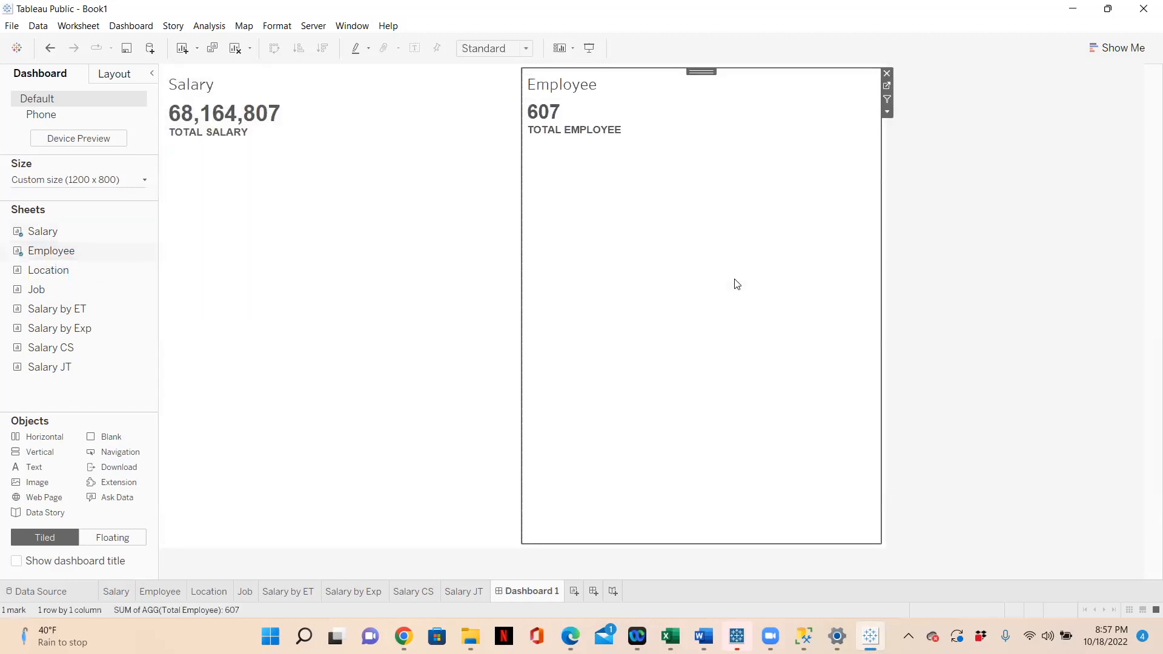
{"action": "left_click_drag", "start_coordinate": [519, 252], "coordinate": [382, 267]}
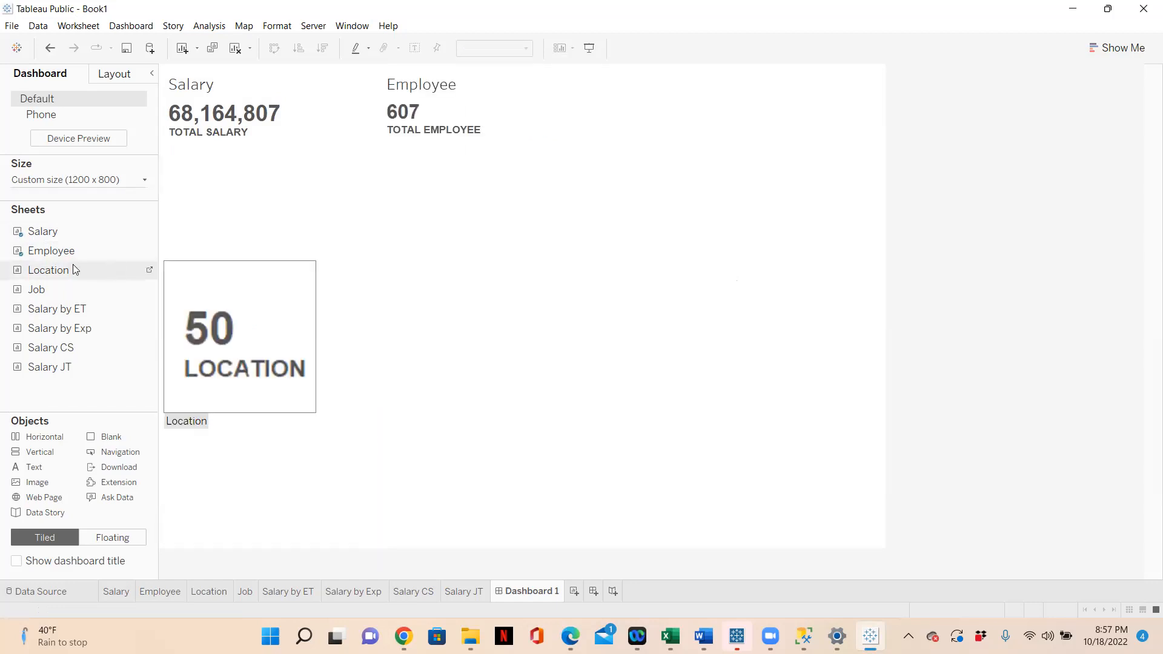
{"action": "left_click_drag", "start_coordinate": [48, 274], "coordinate": [682, 280]}
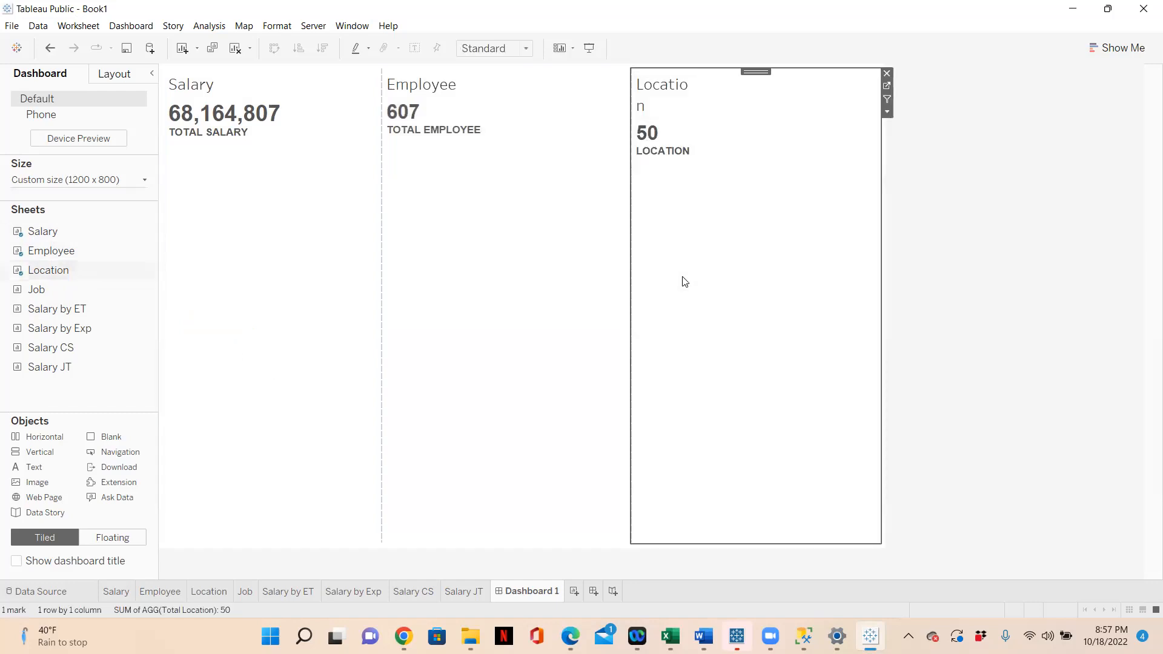
{"action": "left_click_drag", "start_coordinate": [56, 296], "coordinate": [817, 332]}
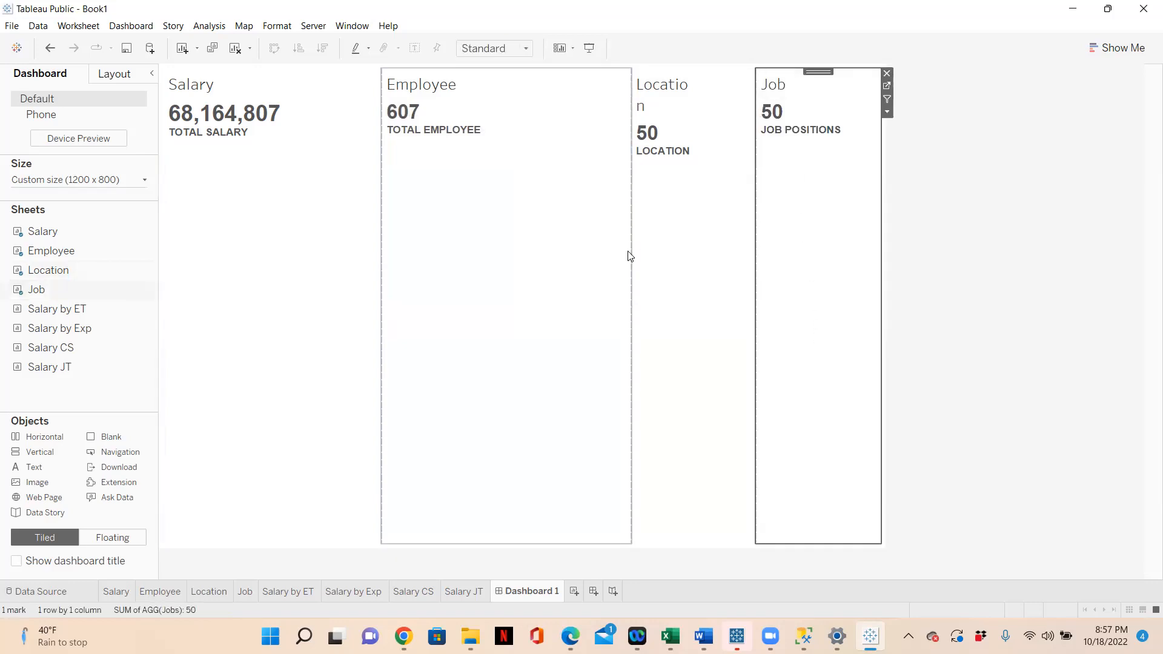
{"action": "left_click_drag", "start_coordinate": [632, 253], "coordinate": [537, 263]}
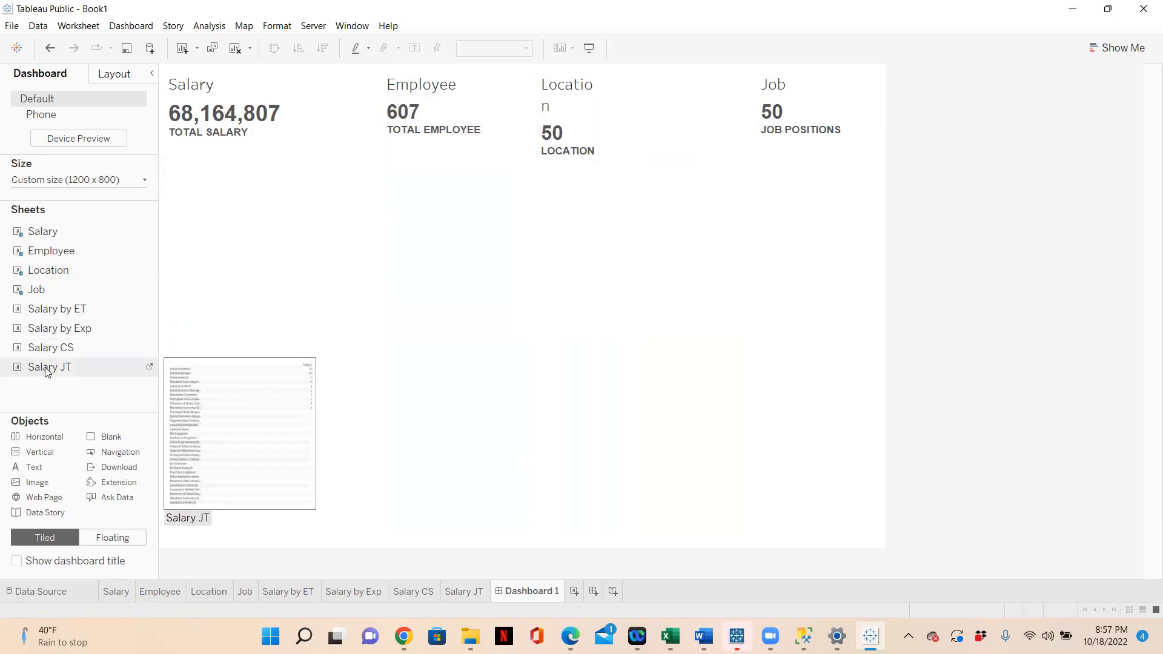
Place the Salary JT table across the dashboard's lower half and shorten the KPI row above it.
{"action": "left_click", "coordinate": [464, 597]}
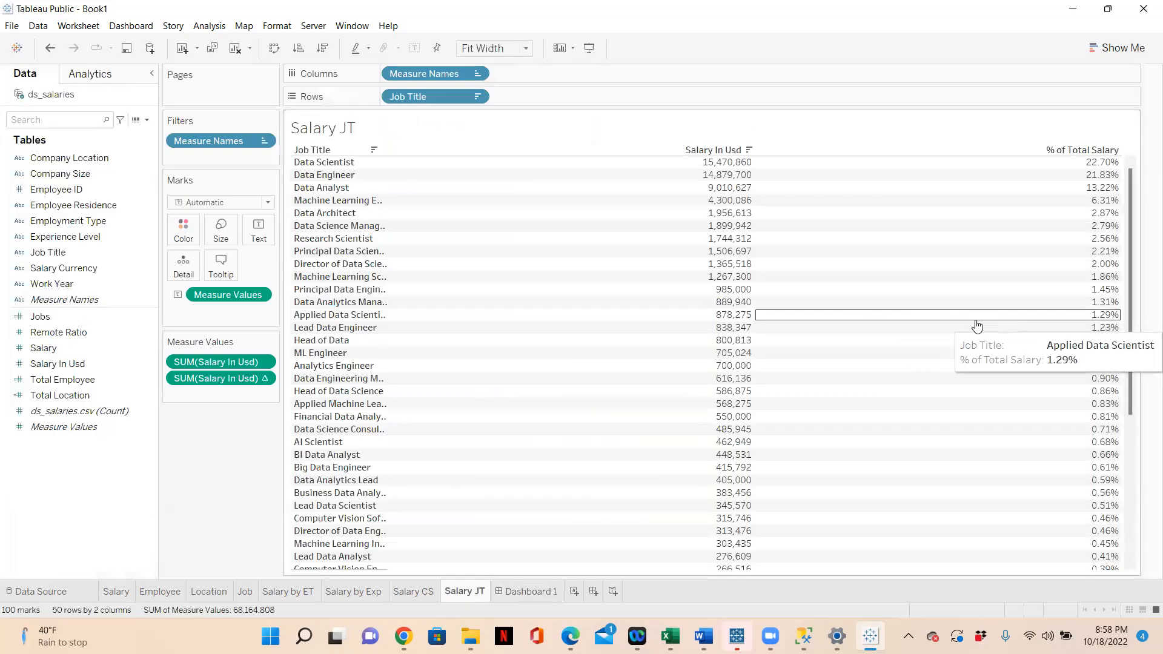
{"action": "left_click", "coordinate": [535, 593]}
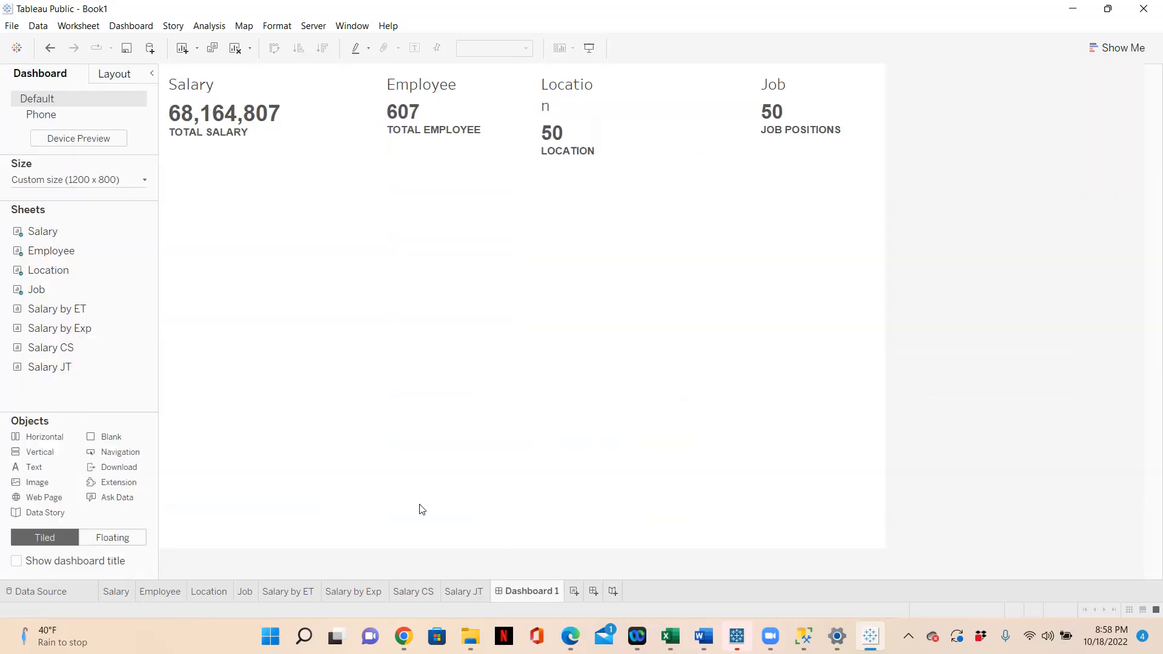
{"action": "mouse_move", "coordinate": [51, 368]}
{"action": "left_click_drag", "start_coordinate": [51, 369], "coordinate": [414, 534]}
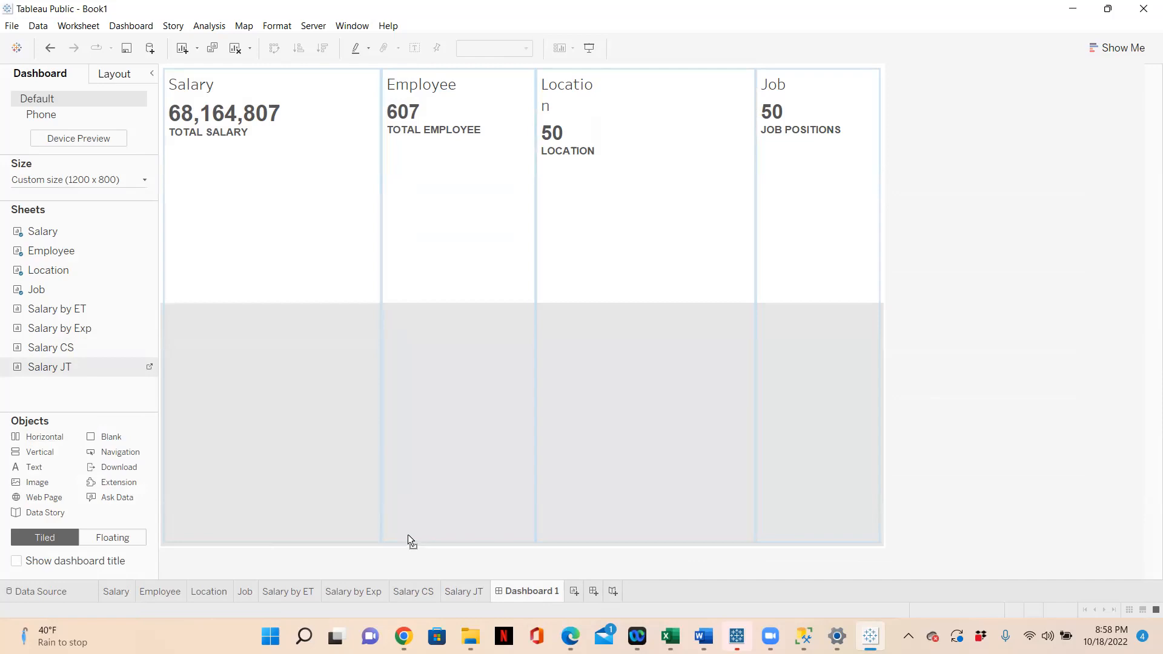
{"action": "left_click_drag", "start_coordinate": [405, 535], "coordinate": [348, 521]}
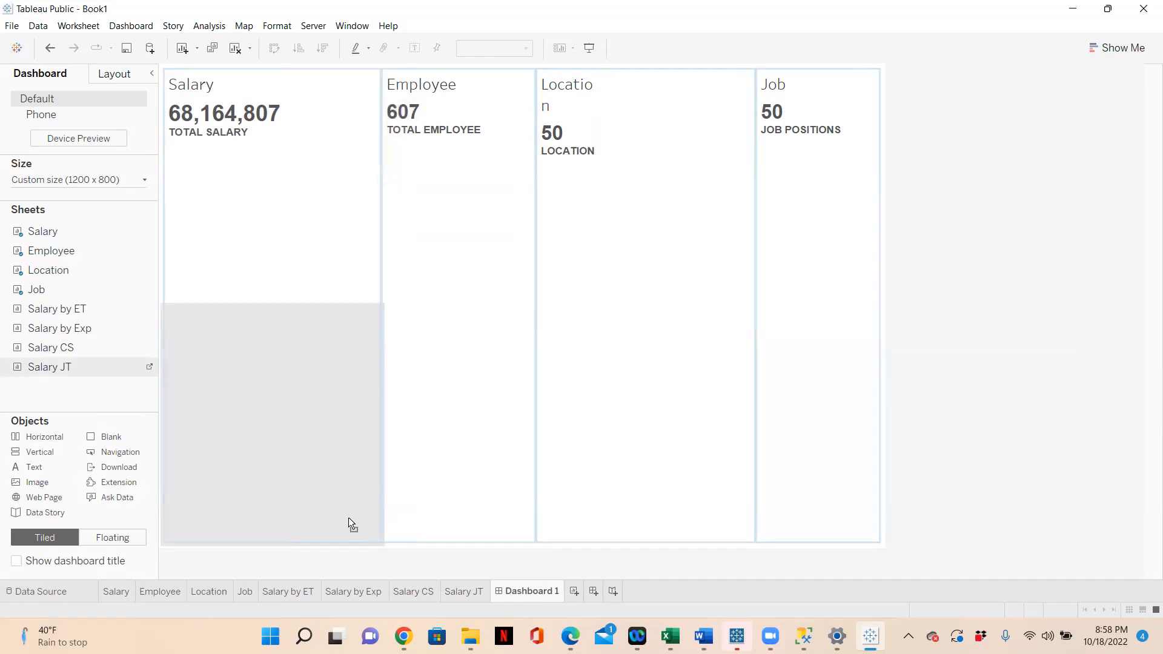
{"action": "left_click_drag", "start_coordinate": [361, 525], "coordinate": [412, 540]}
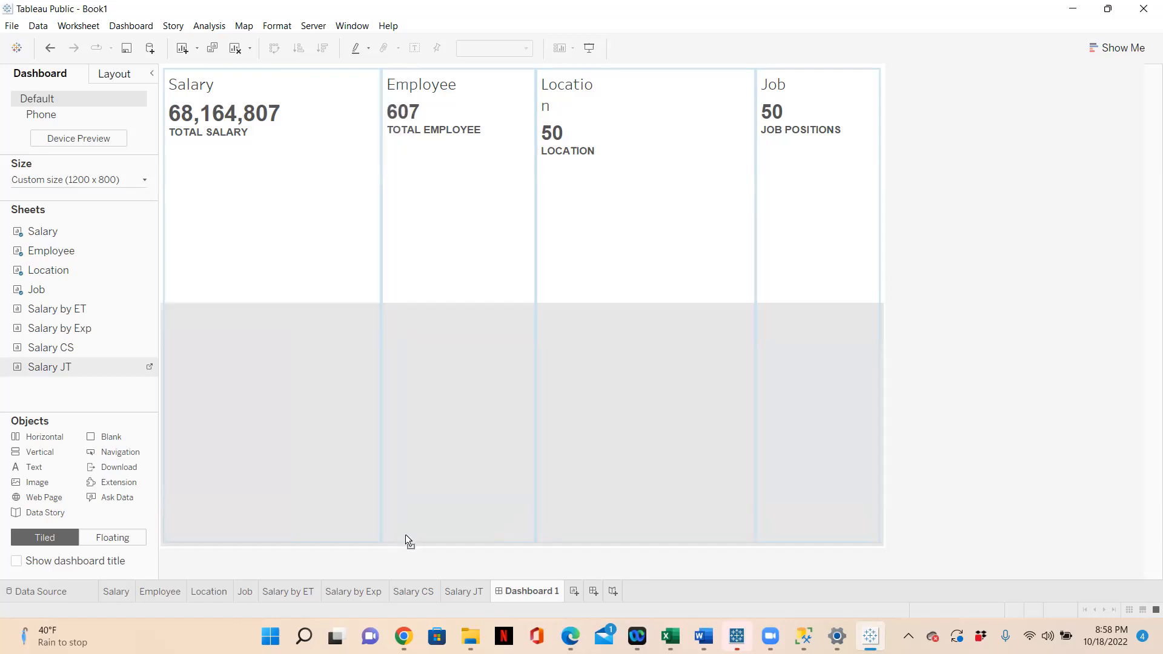
{"action": "left_click_drag", "start_coordinate": [405, 535], "coordinate": [405, 536]}
{"action": "left_click_drag", "start_coordinate": [428, 306], "coordinate": [417, 174]}
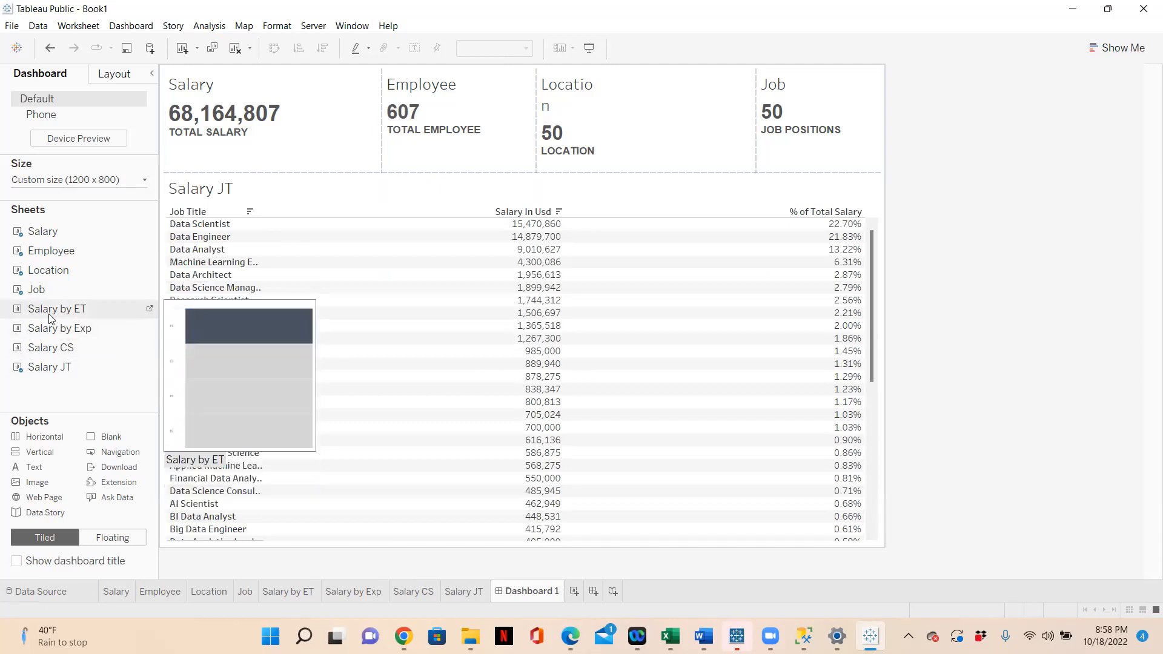
Add the Salary CS pie and remove its Company Size and Salary In Usd legends.
{"action": "mouse_move", "coordinate": [49, 353]}
{"action": "left_mouse_down"}
{"action": "mouse_move", "coordinate": [176, 303]}
{"action": "mouse_move", "coordinate": [309, 220]}
{"action": "left_mouse_up"}
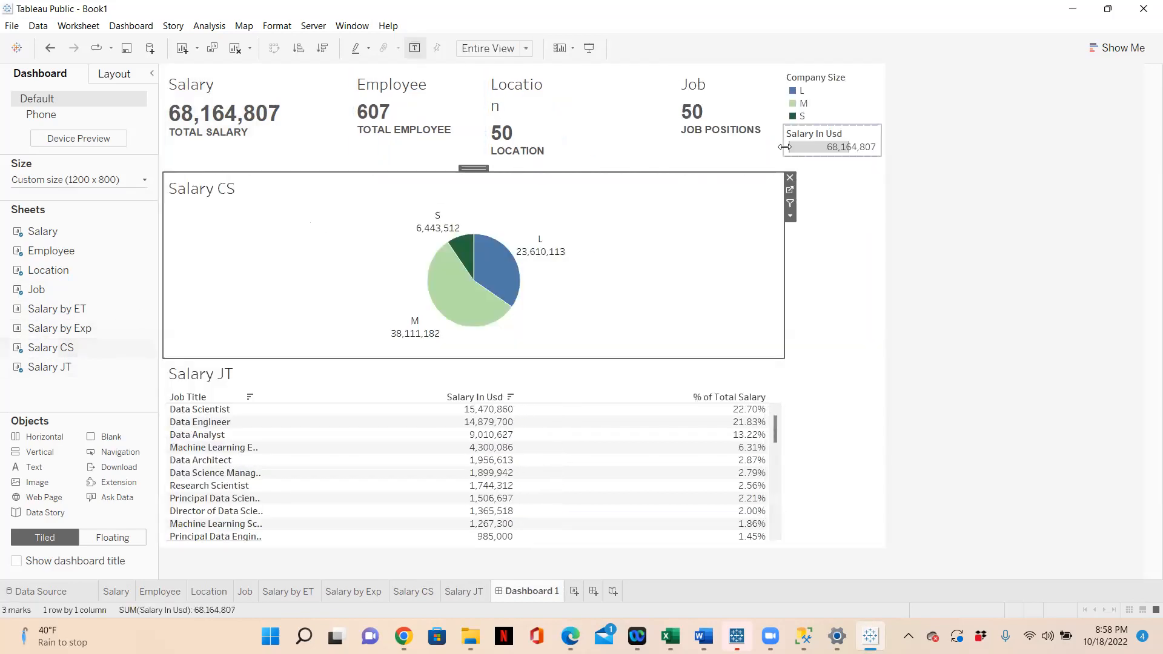
{"action": "left_click", "coordinate": [837, 103]}
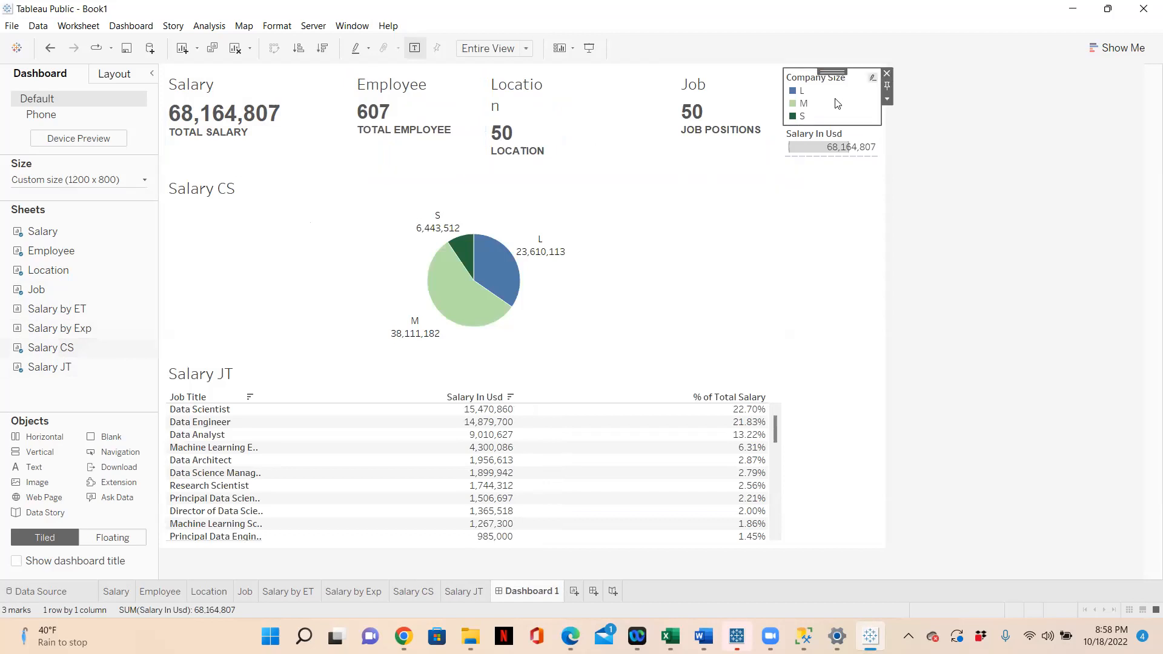
{"action": "left_click", "coordinate": [887, 73]}
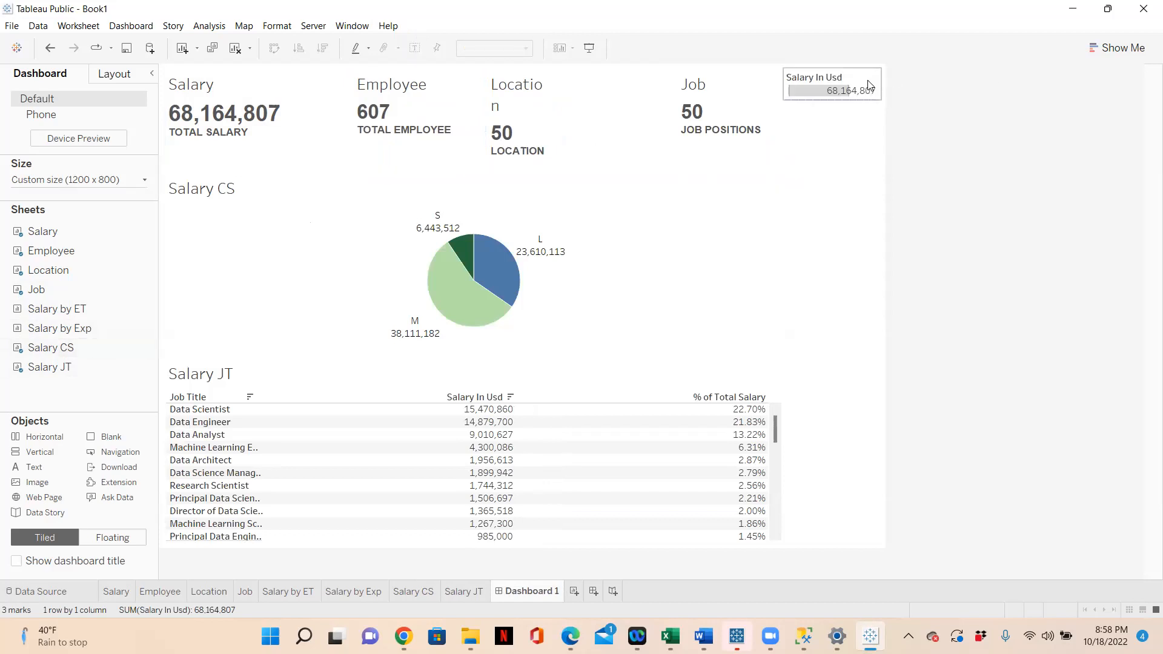
{"action": "left_click", "coordinate": [870, 85]}
{"action": "left_click", "coordinate": [888, 73]}
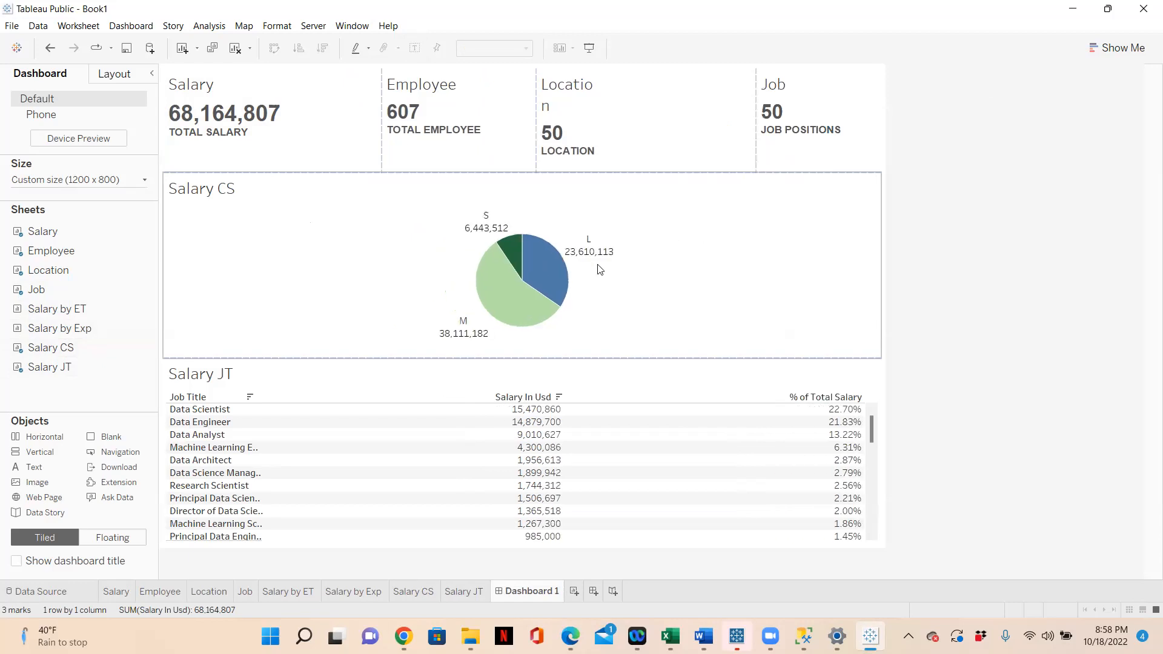
Add Salary by Exp right of the pie and Salary by ET beside it.
{"action": "left_click_drag", "start_coordinate": [59, 329], "coordinate": [473, 319]}
{"action": "left_click_drag", "start_coordinate": [572, 303], "coordinate": [592, 282]}
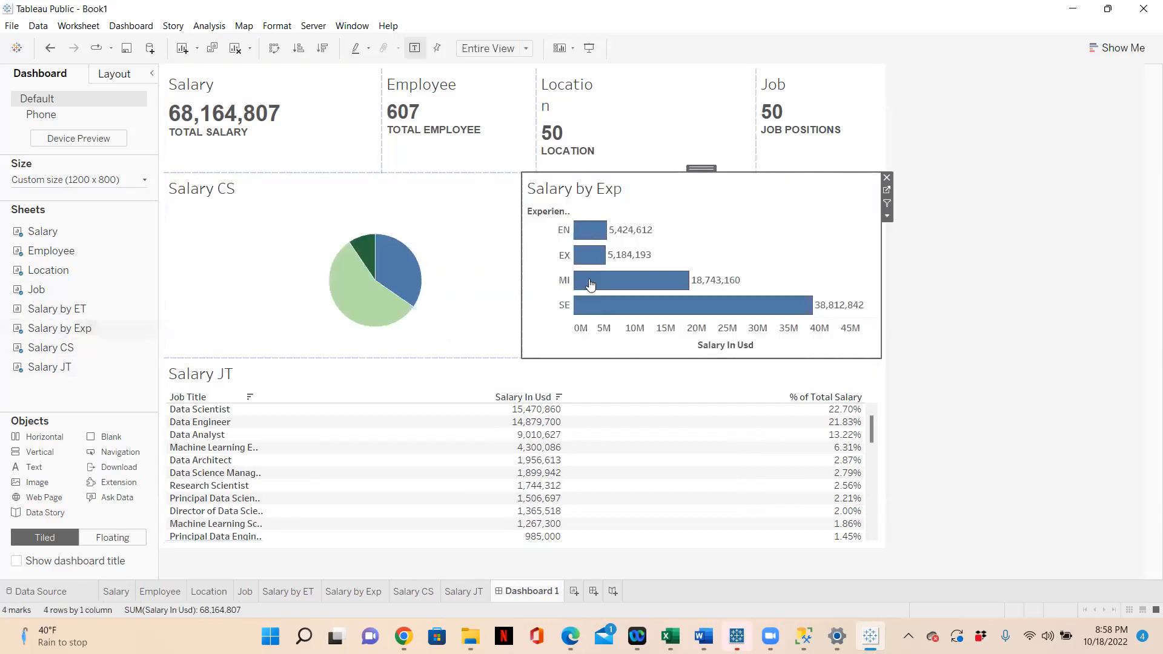
{"action": "left_click_drag", "start_coordinate": [520, 292], "coordinate": [437, 301]}
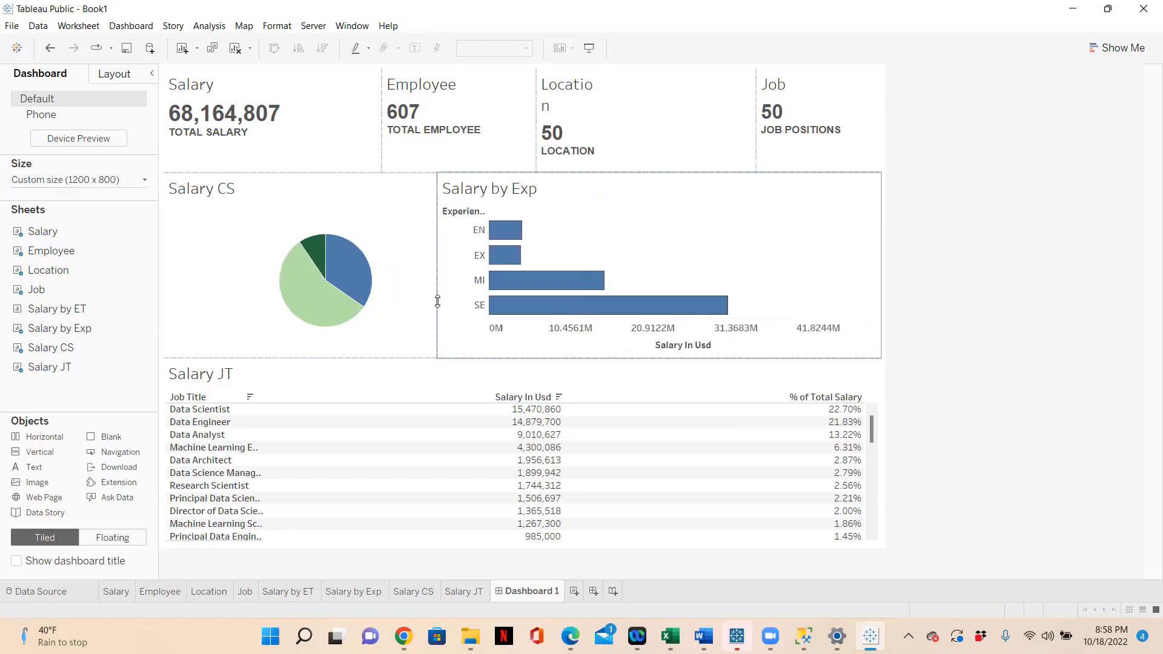
{"action": "mouse_move", "coordinate": [48, 309]}
{"action": "left_mouse_down"}
{"action": "mouse_move", "coordinate": [47, 329]}
{"action": "mouse_move", "coordinate": [78, 310]}
{"action": "mouse_move", "coordinate": [635, 257]}
{"action": "mouse_move", "coordinate": [713, 273]}
{"action": "left_mouse_up"}
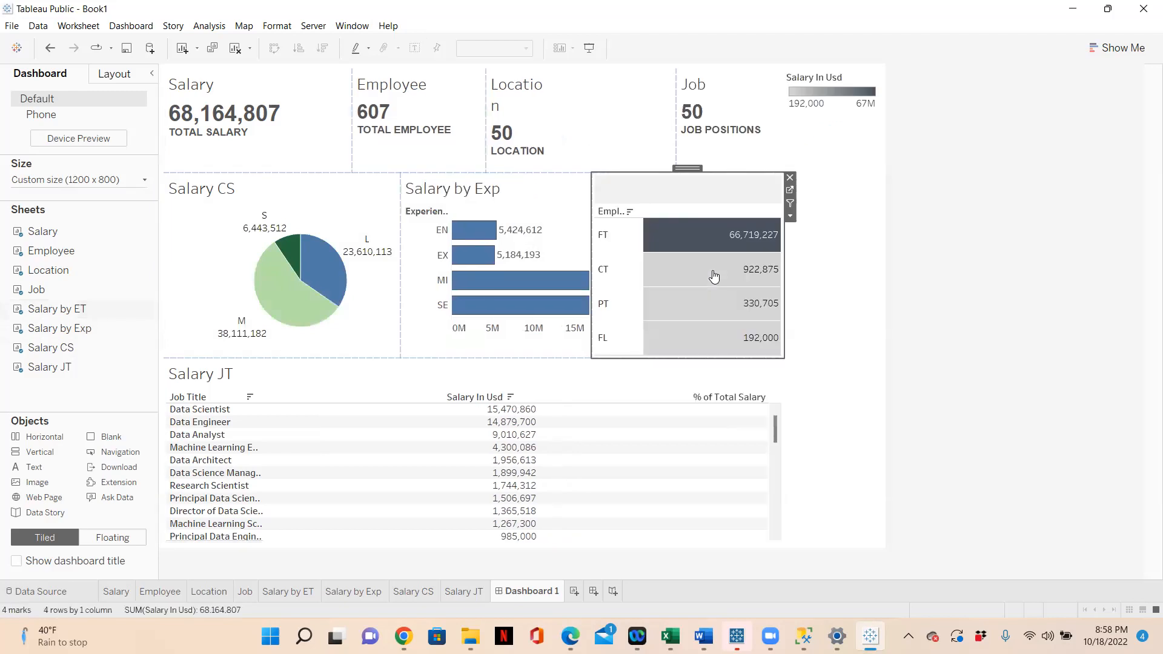
{"action": "left_click", "coordinate": [849, 218]}
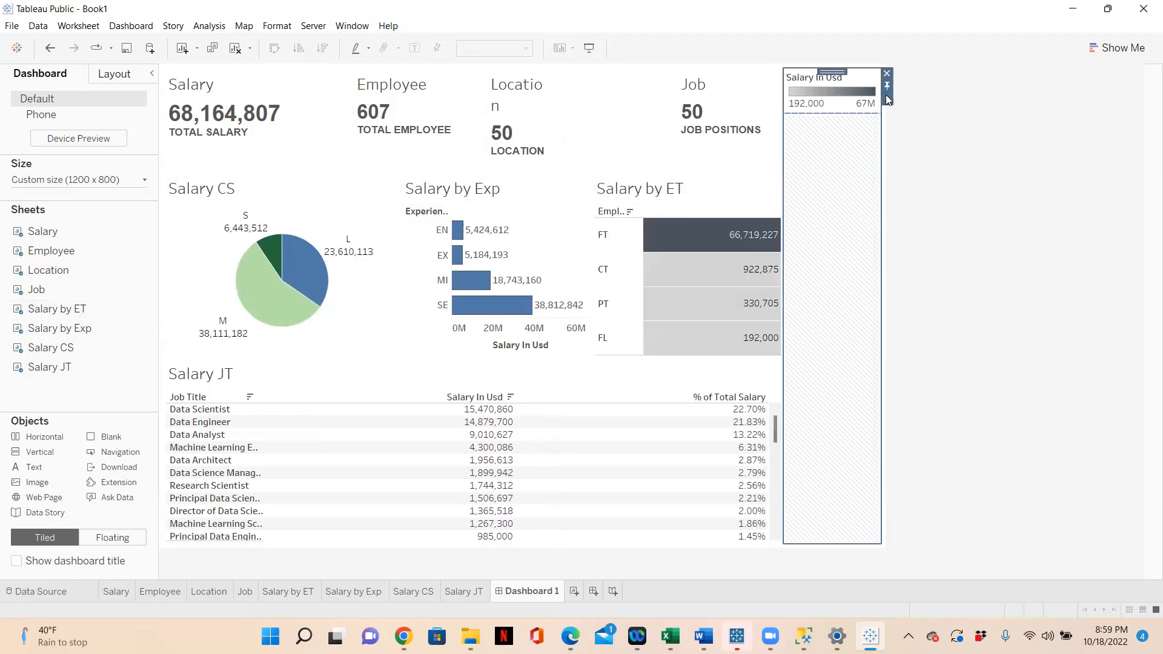
Delete the empty legend container, confirming with Delete Containers.
{"action": "left_click", "coordinate": [887, 73]}
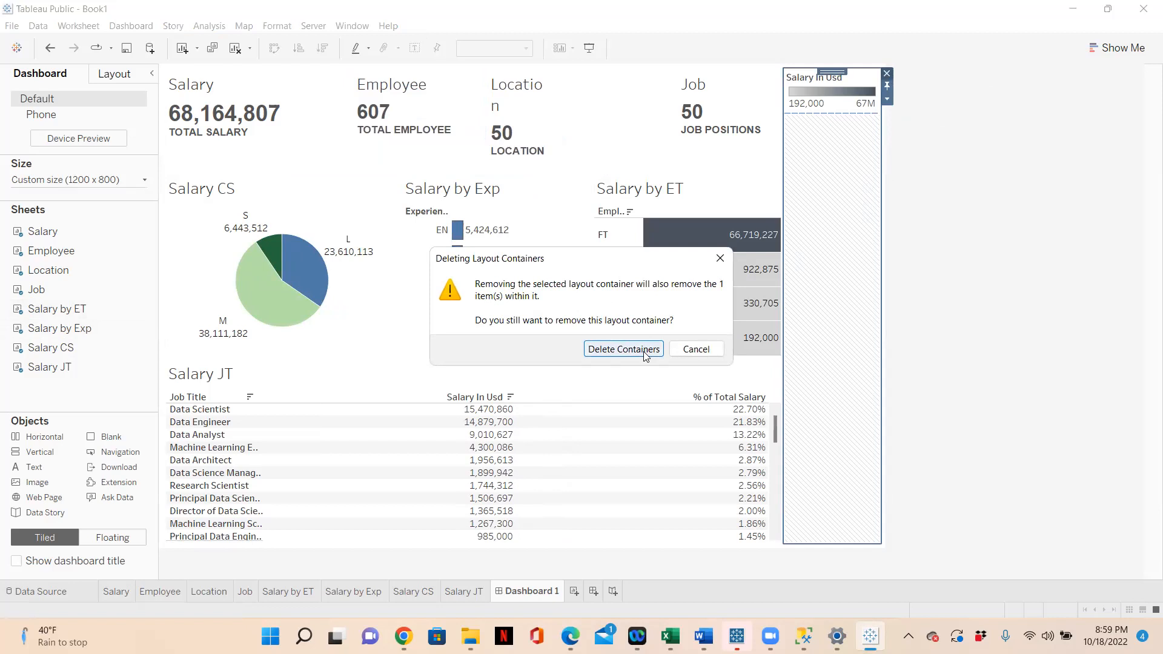
{"action": "left_click", "coordinate": [624, 350]}
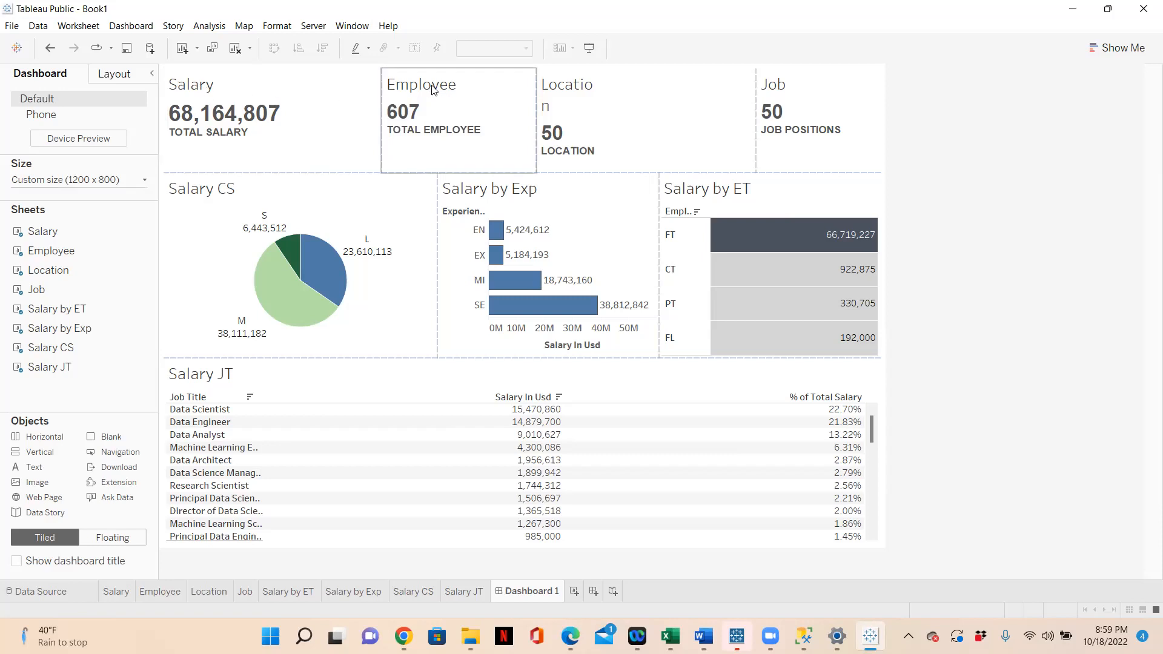
Hide the titles of the Salary and Employee tiles.
{"action": "mouse_move", "coordinate": [209, 135]}
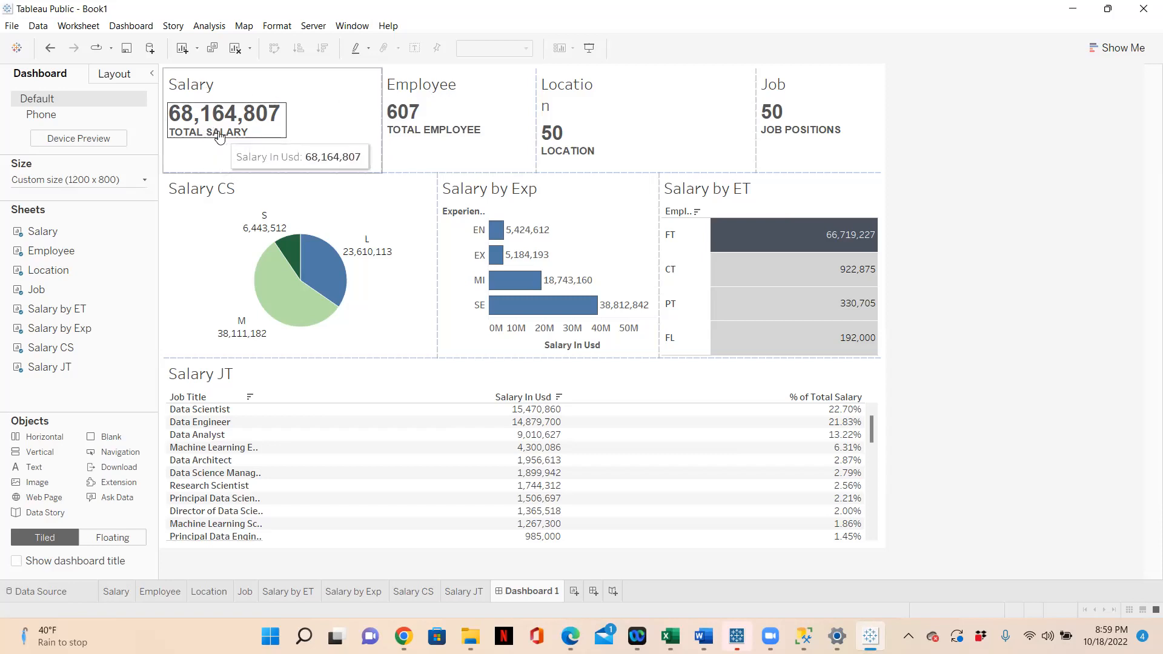
{"action": "left_click", "coordinate": [204, 88]}
{"action": "right_click", "coordinate": [206, 88]}
{"action": "key", "text": "Escape"}
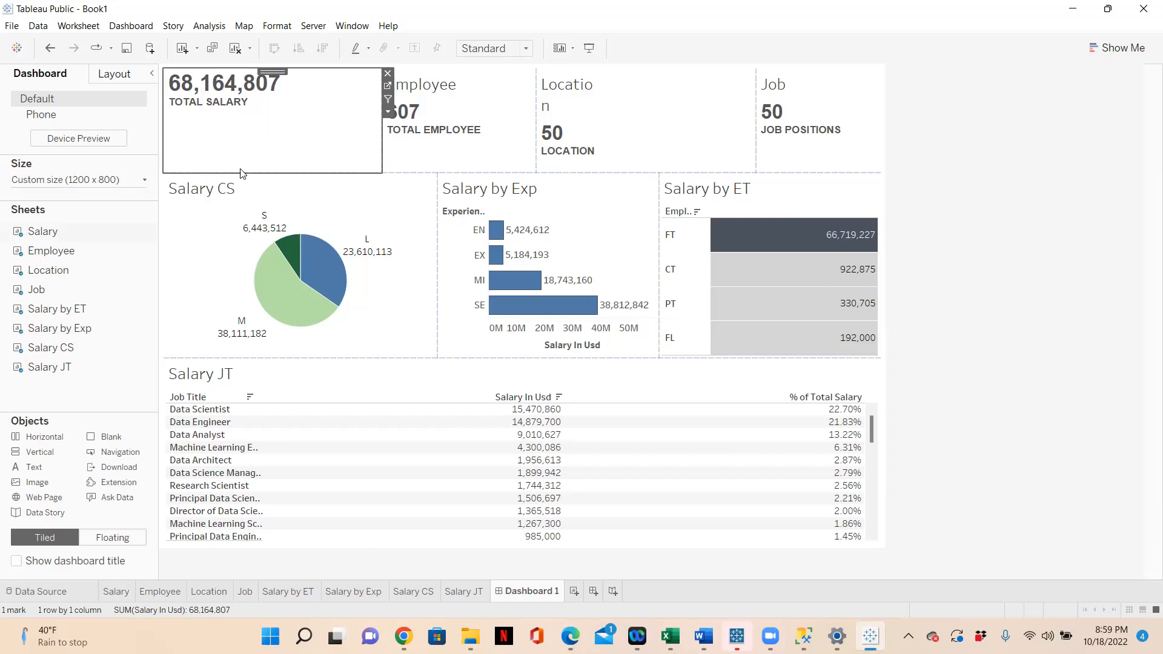
{"action": "mouse_move", "coordinate": [240, 112]}
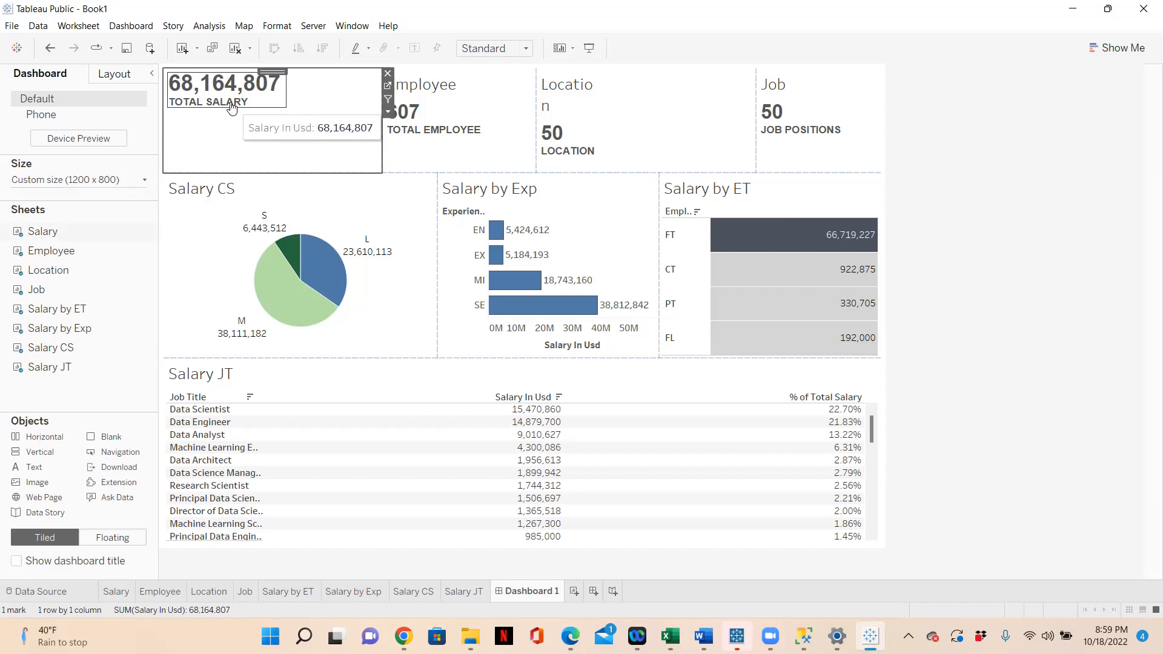
{"action": "left_click", "coordinate": [432, 86]}
{"action": "right_click", "coordinate": [441, 84]}
{"action": "key", "text": "Escape"}
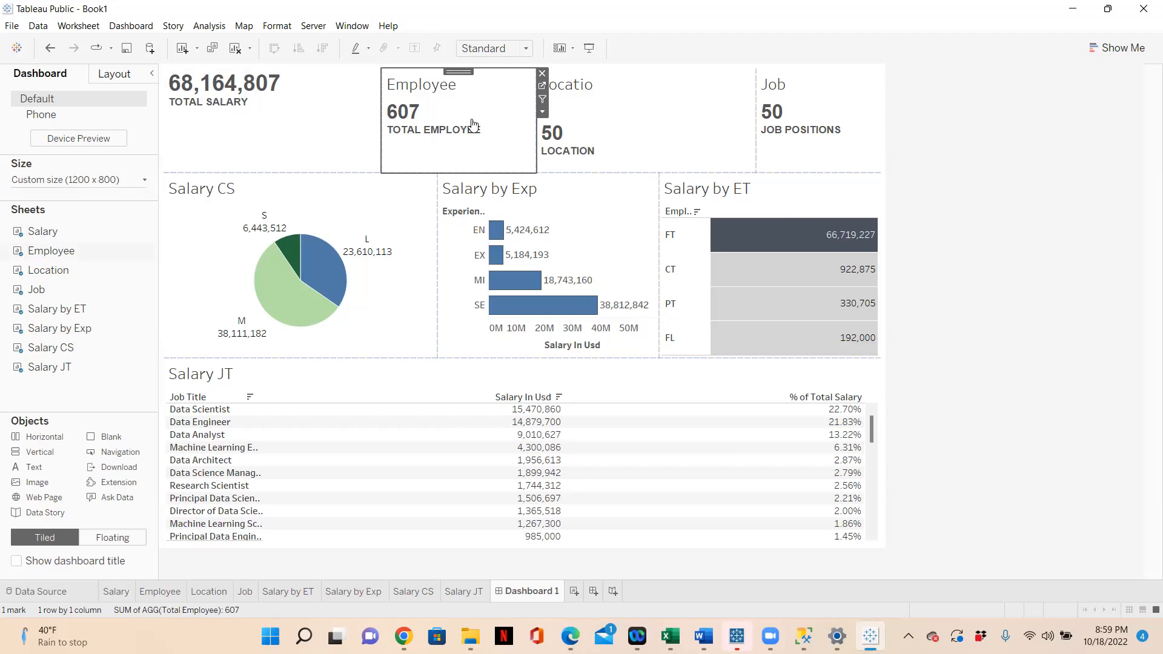
Hide the titles of the Location and Job tiles.
{"action": "left_click", "coordinate": [572, 88]}
{"action": "right_click", "coordinate": [583, 86]}
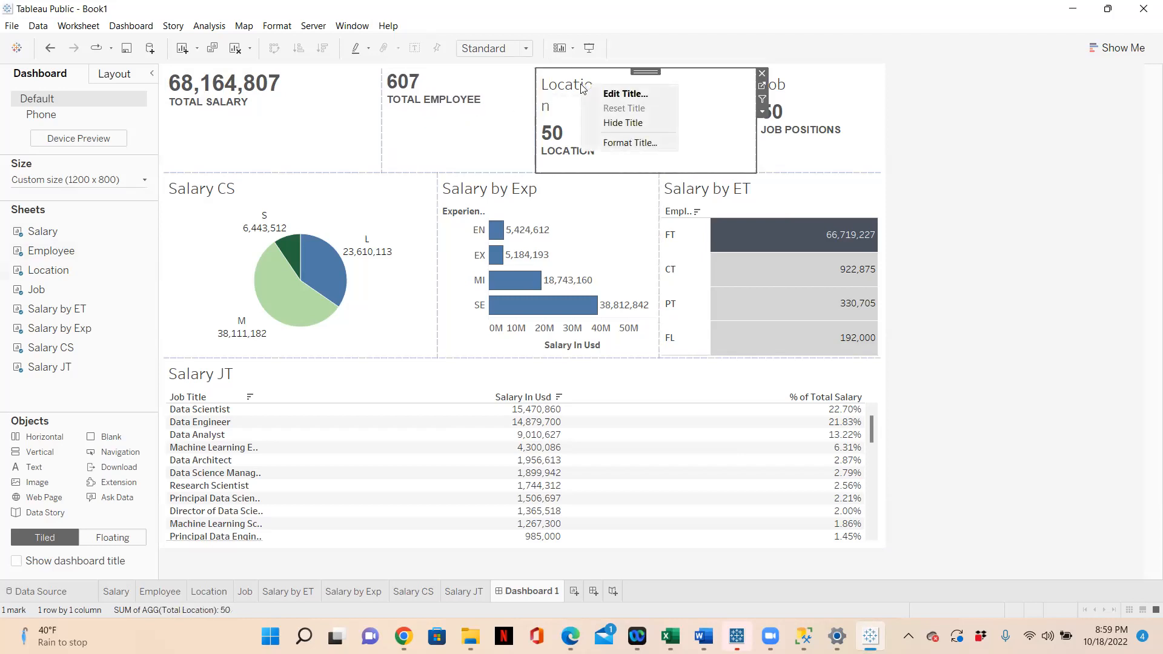
{"action": "left_click", "coordinate": [630, 123]}
{"action": "left_click", "coordinate": [779, 85]}
{"action": "right_click", "coordinate": [783, 83]}
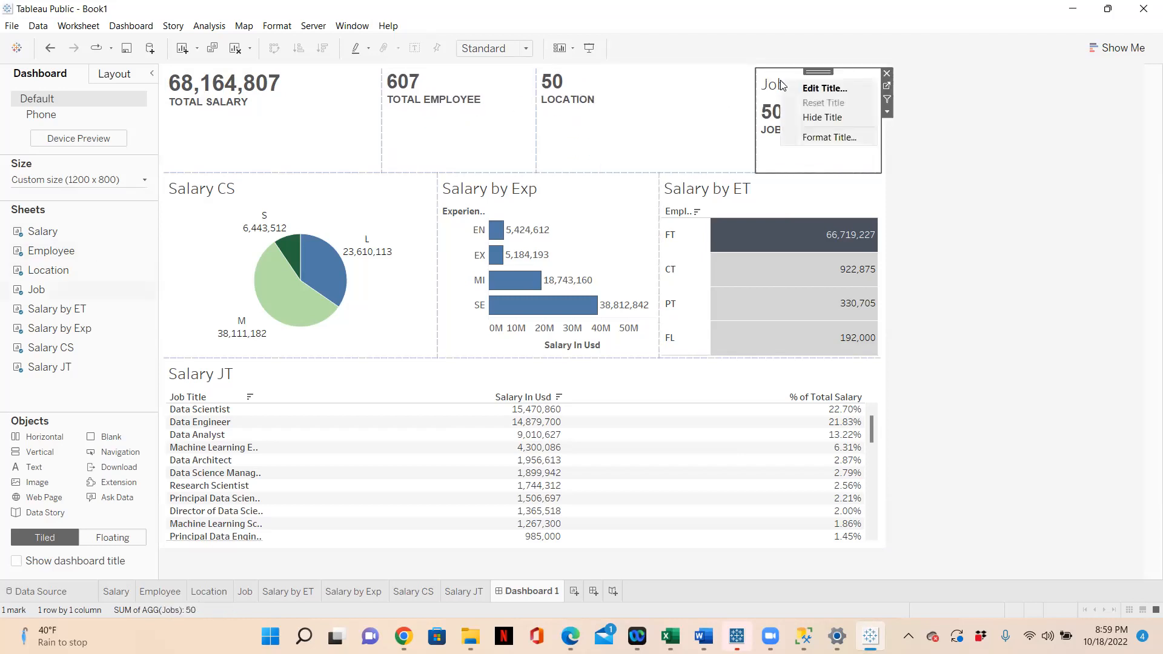
{"action": "left_click", "coordinate": [817, 118]}
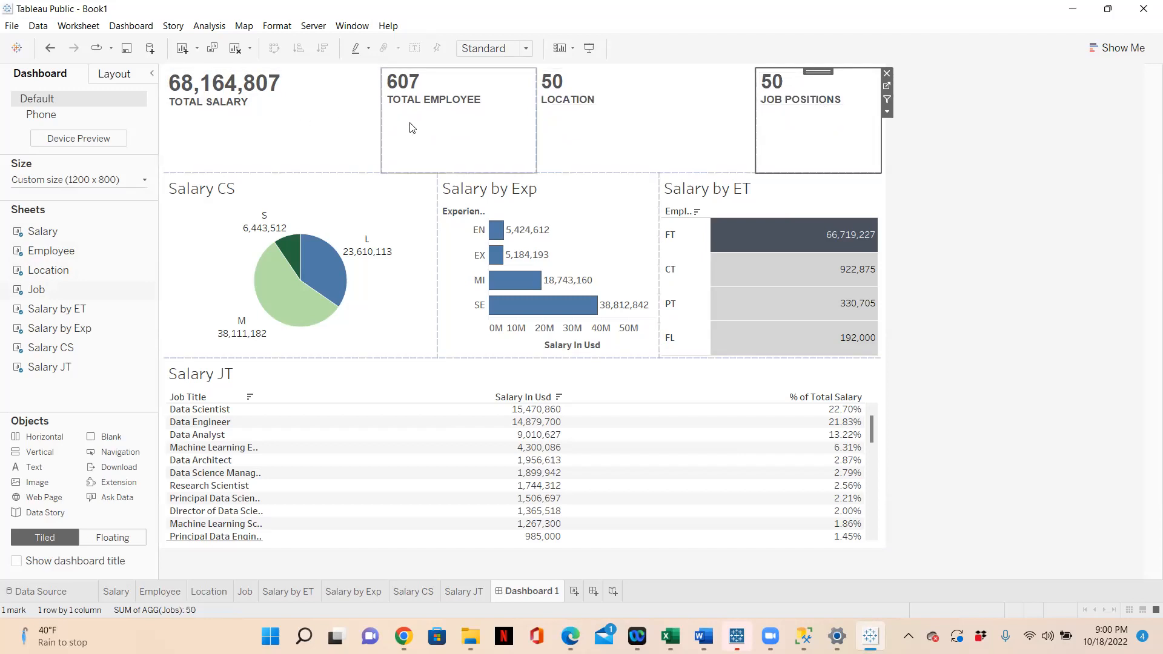
Select the Total Salary, Total Employee, Location and Job Positions tiles in turn.
{"action": "left_click", "coordinate": [308, 137]}
{"action": "left_click", "coordinate": [470, 142]}
{"action": "left_click", "coordinate": [578, 142]}
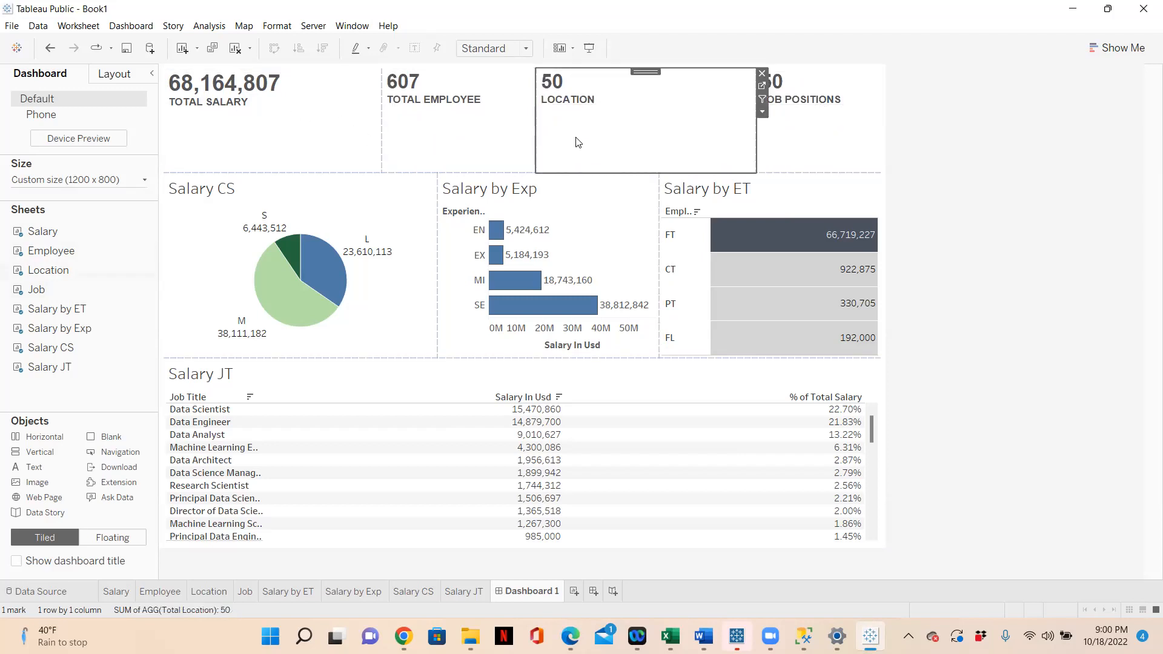
{"action": "left_click", "coordinate": [820, 148]}
{"action": "left_click", "coordinate": [315, 138]}
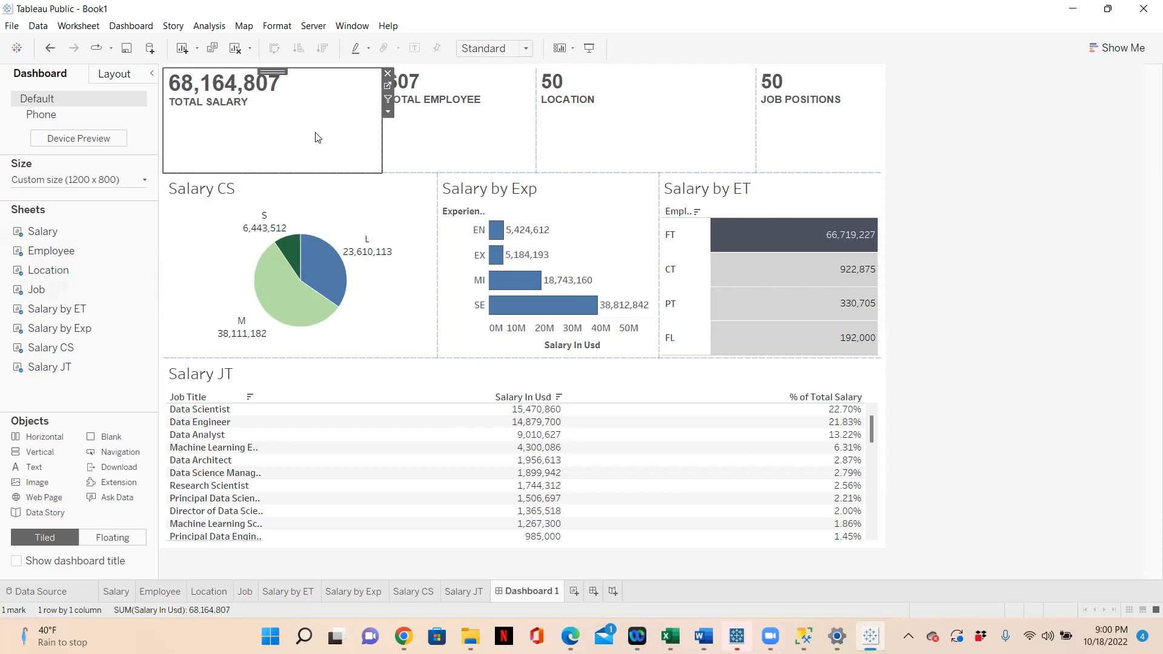
Set Total Salary, Total Employee, Location and Job Positions tiles to Entire View fit.
{"action": "left_click", "coordinate": [527, 51]}
{"action": "left_click", "coordinate": [506, 106]}
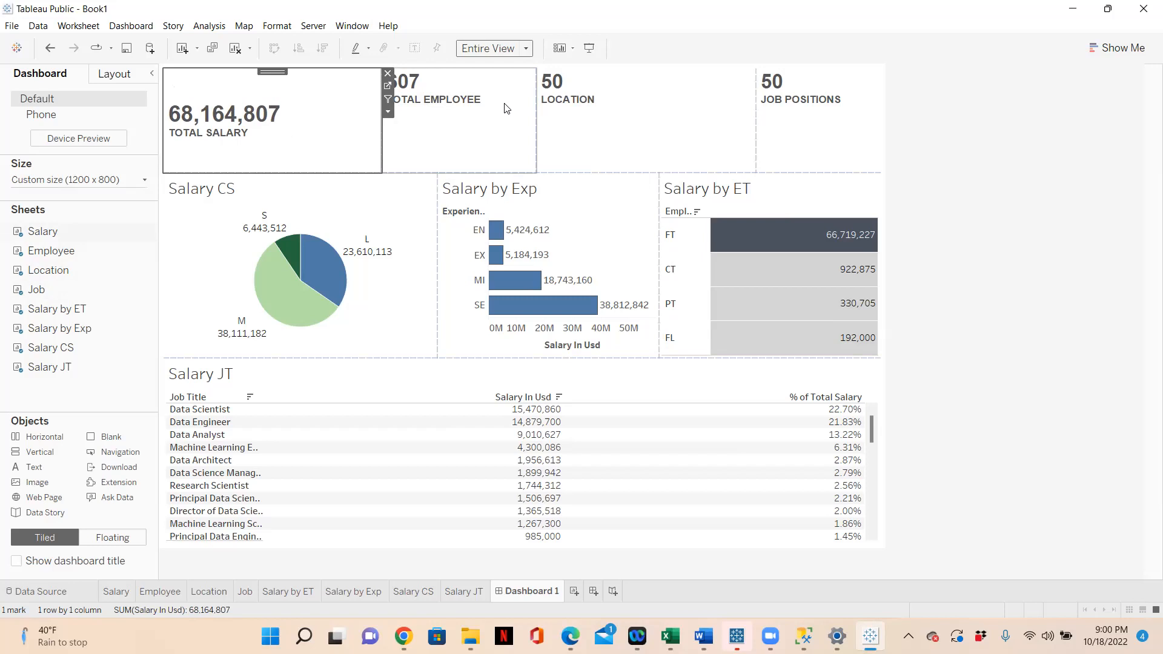
{"action": "left_click", "coordinate": [482, 139]}
{"action": "left_click", "coordinate": [524, 48]}
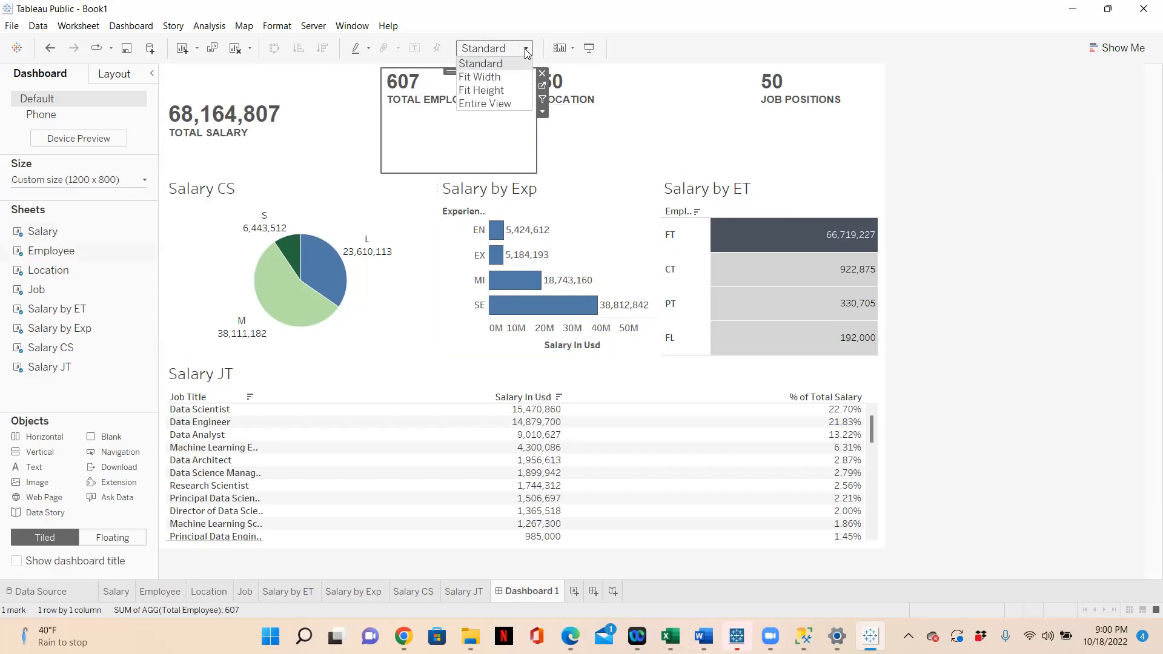
{"action": "left_click", "coordinate": [485, 103]}
{"action": "left_click", "coordinate": [666, 133]}
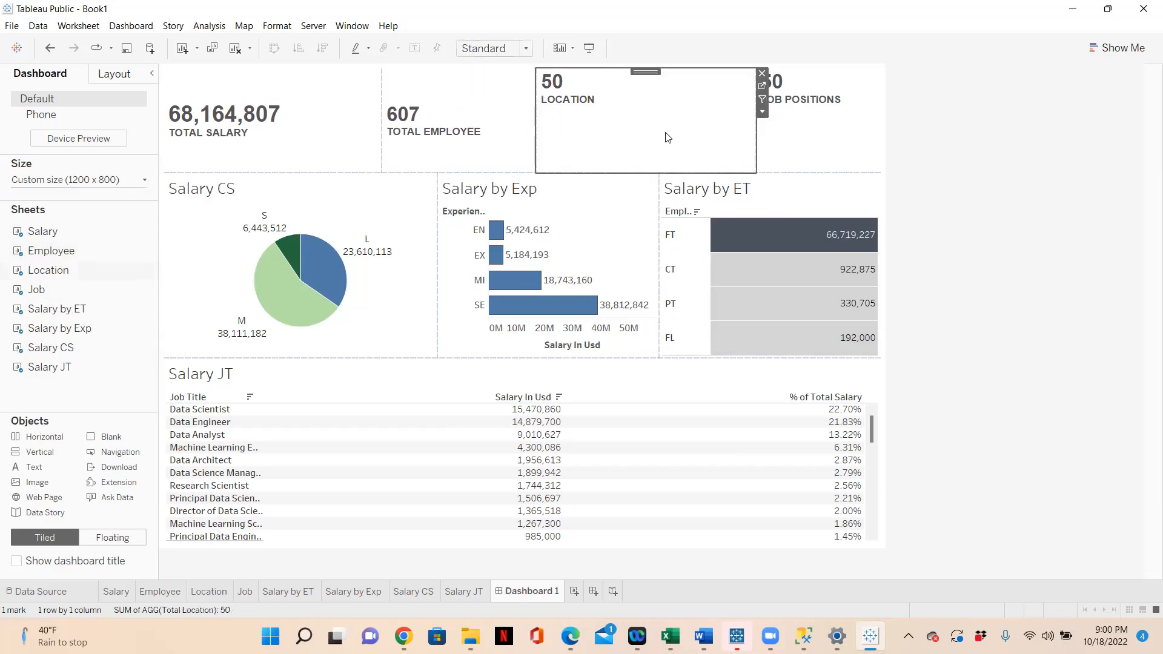
{"action": "left_click", "coordinate": [526, 48]}
{"action": "left_click", "coordinate": [485, 102]}
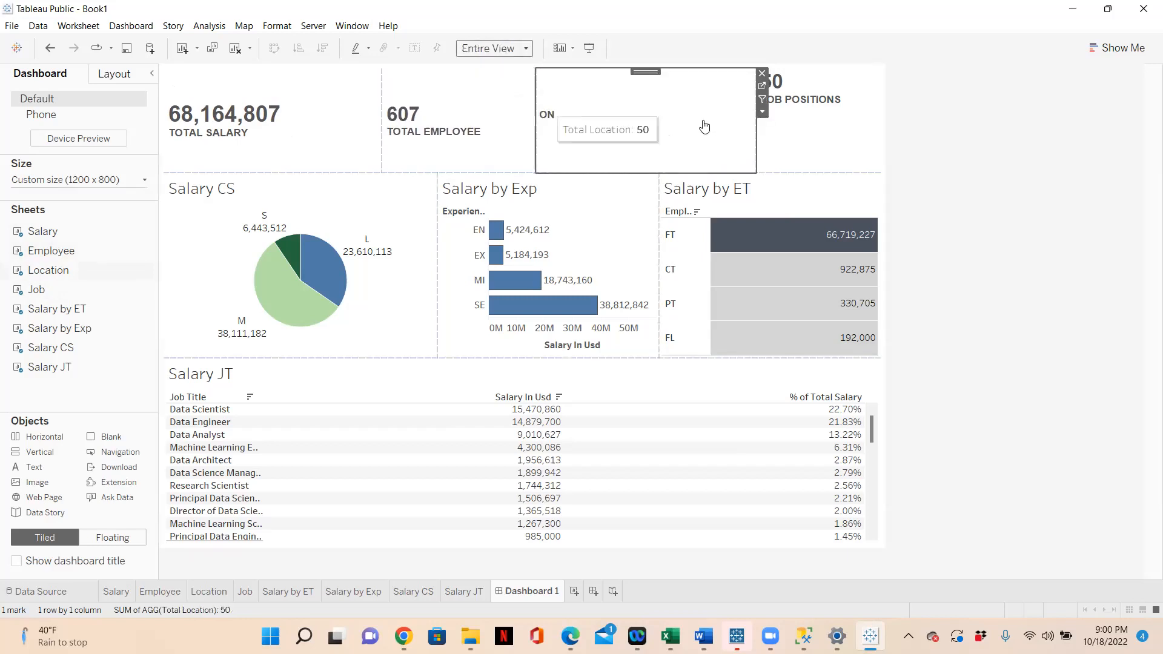
{"action": "left_click", "coordinate": [798, 138]}
{"action": "left_click", "coordinate": [526, 47]}
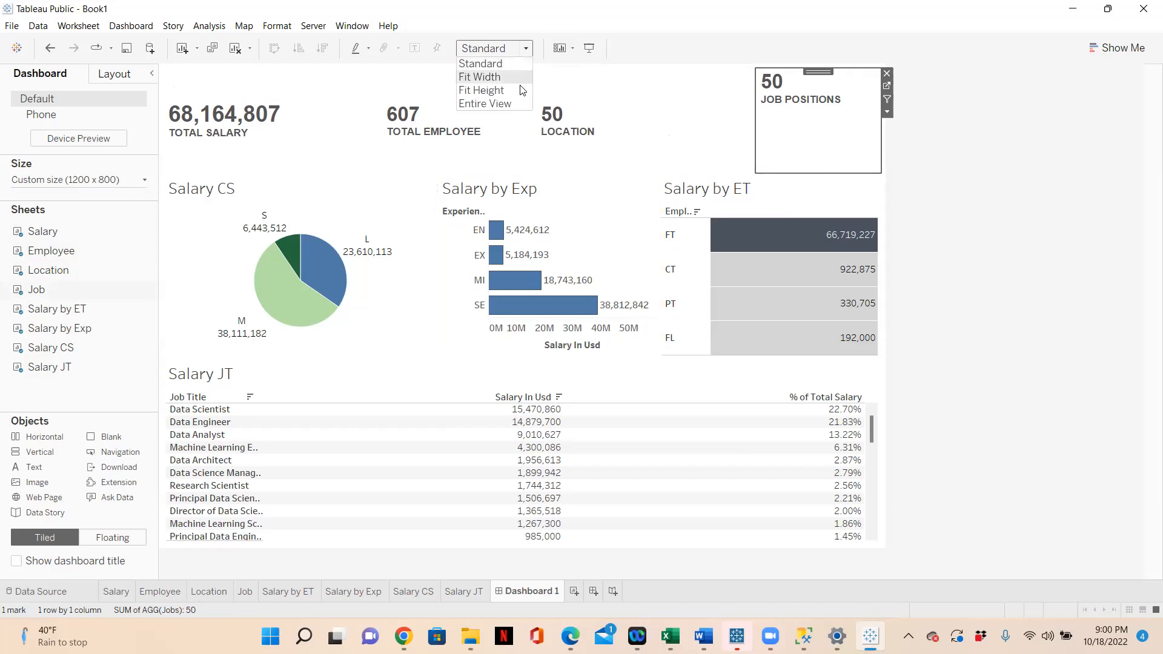
{"action": "left_click", "coordinate": [514, 104]}
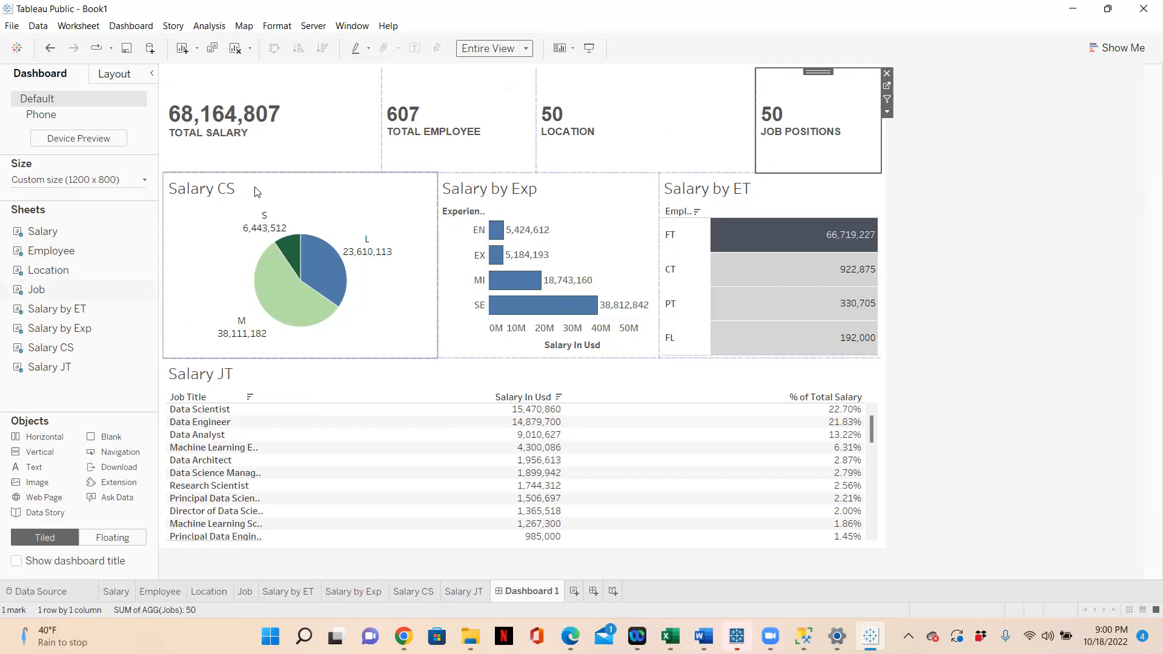
Format the Salary CS title as size 10, bold and centred.
{"action": "double_click", "coordinate": [219, 193]}
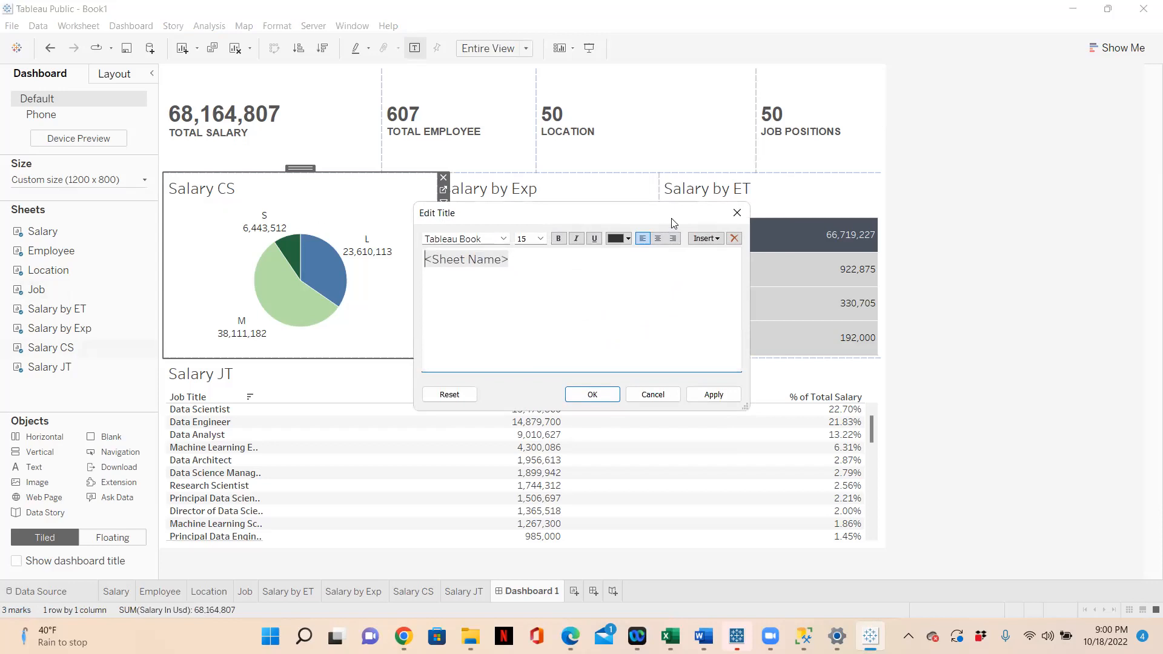
{"action": "left_click", "coordinate": [737, 213]}
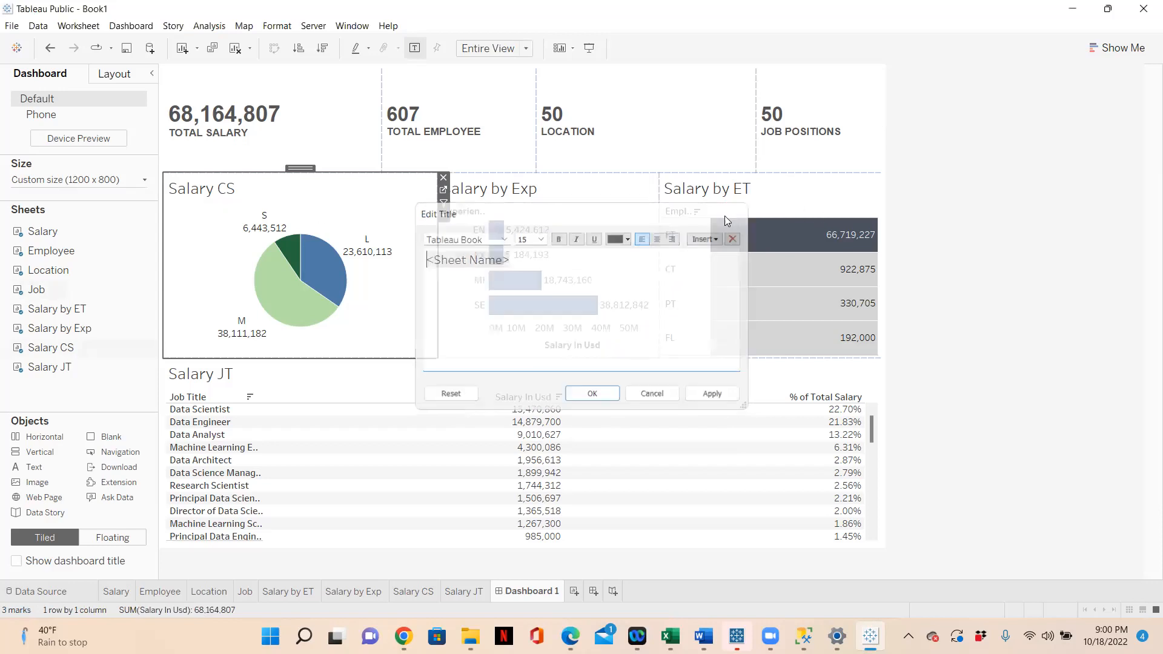
{"action": "double_click", "coordinate": [197, 192]}
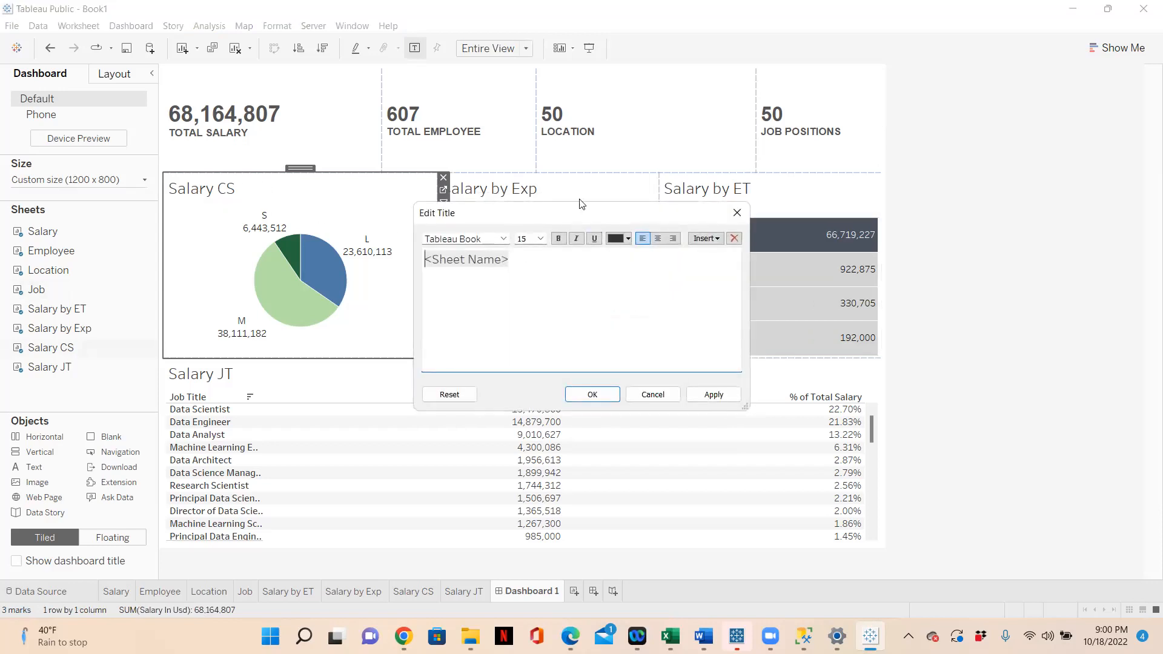
{"action": "left_click_drag", "start_coordinate": [525, 259], "coordinate": [410, 259]}
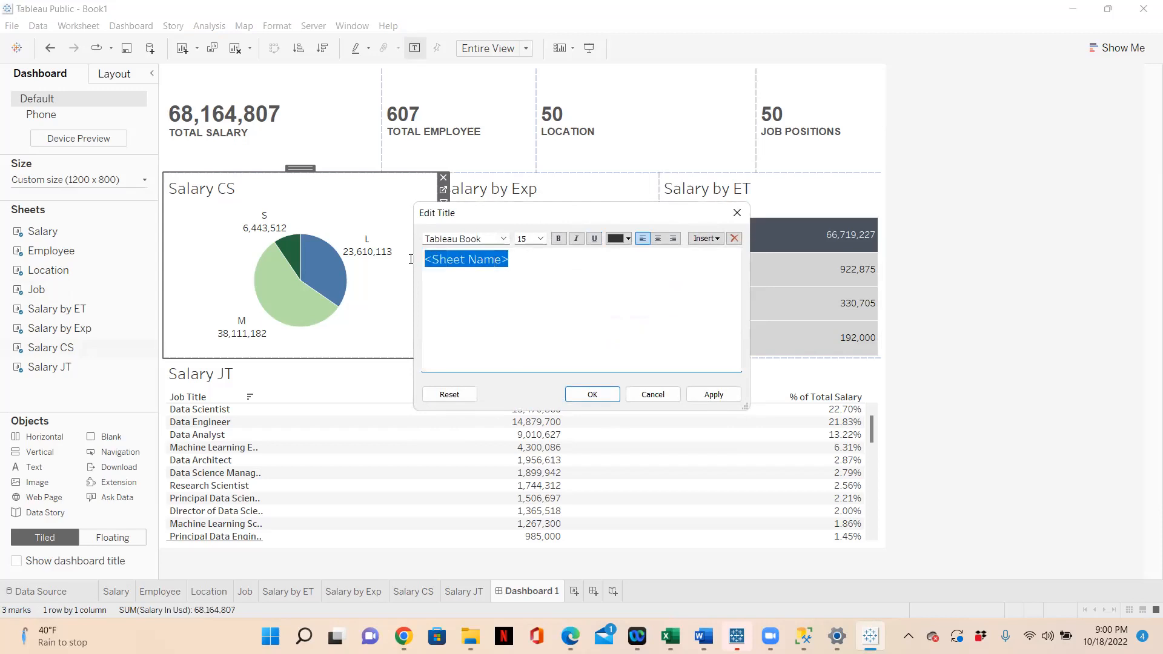
{"action": "left_click", "coordinate": [540, 239]}
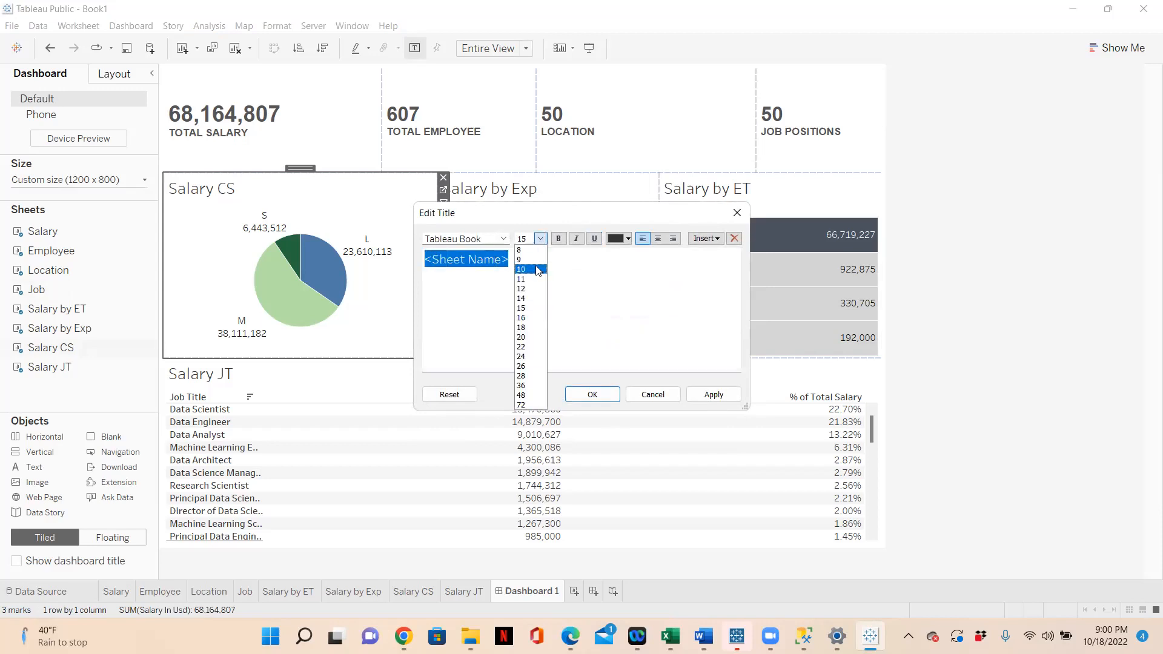
{"action": "left_click", "coordinate": [537, 267]}
{"action": "left_click", "coordinate": [558, 238]}
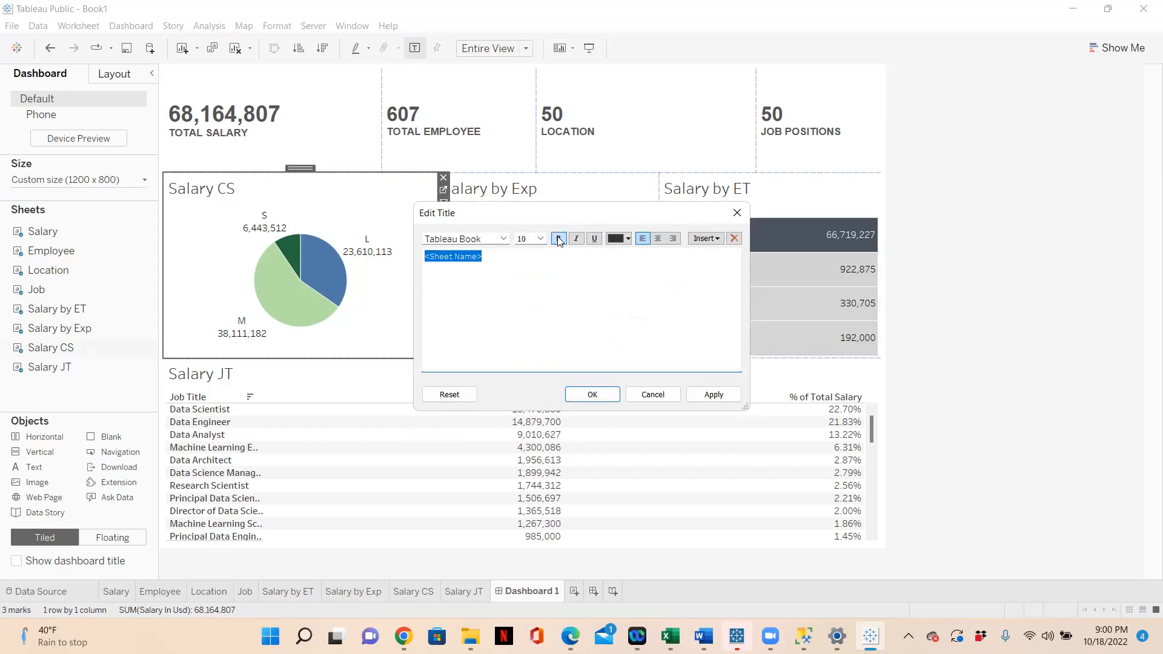
{"action": "left_click", "coordinate": [660, 239]}
{"action": "left_click", "coordinate": [712, 394]}
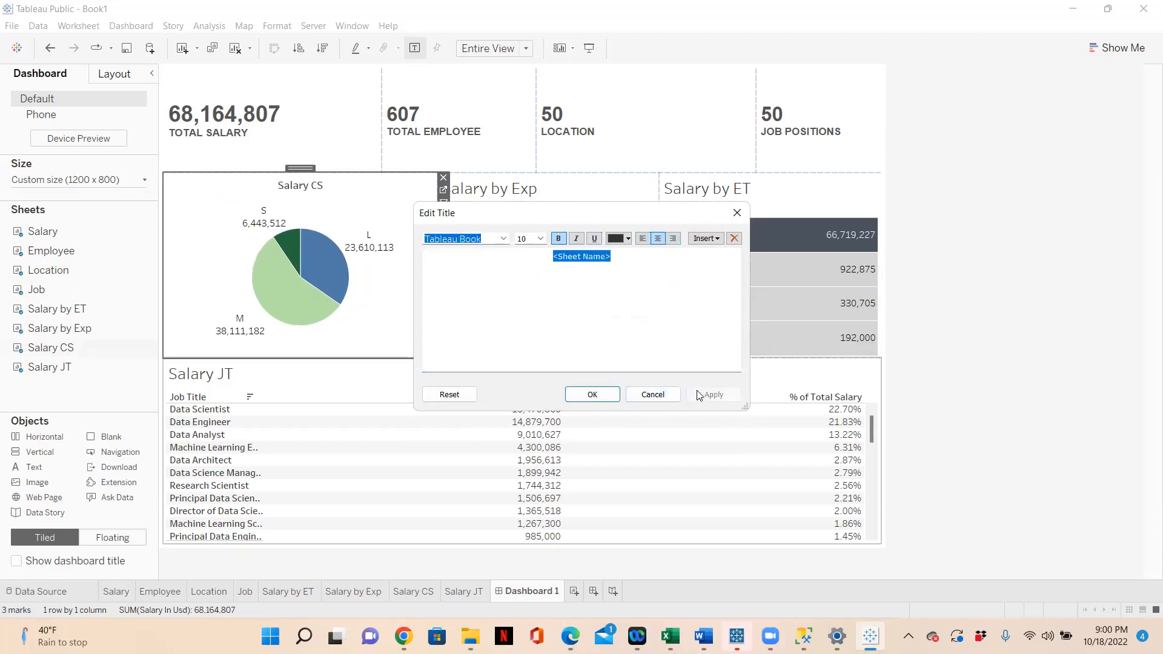
{"action": "left_click", "coordinate": [592, 395]}
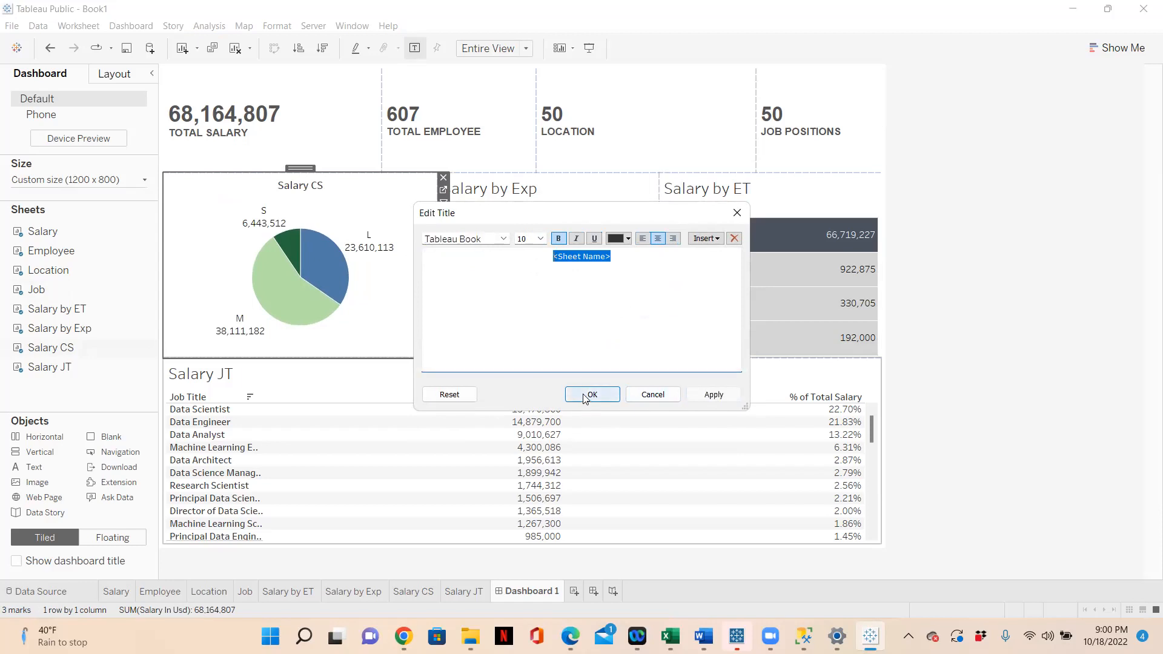
Make the Salary by Exp and Salary by ET titles size 10 and centred.
{"action": "double_click", "coordinate": [525, 190]}
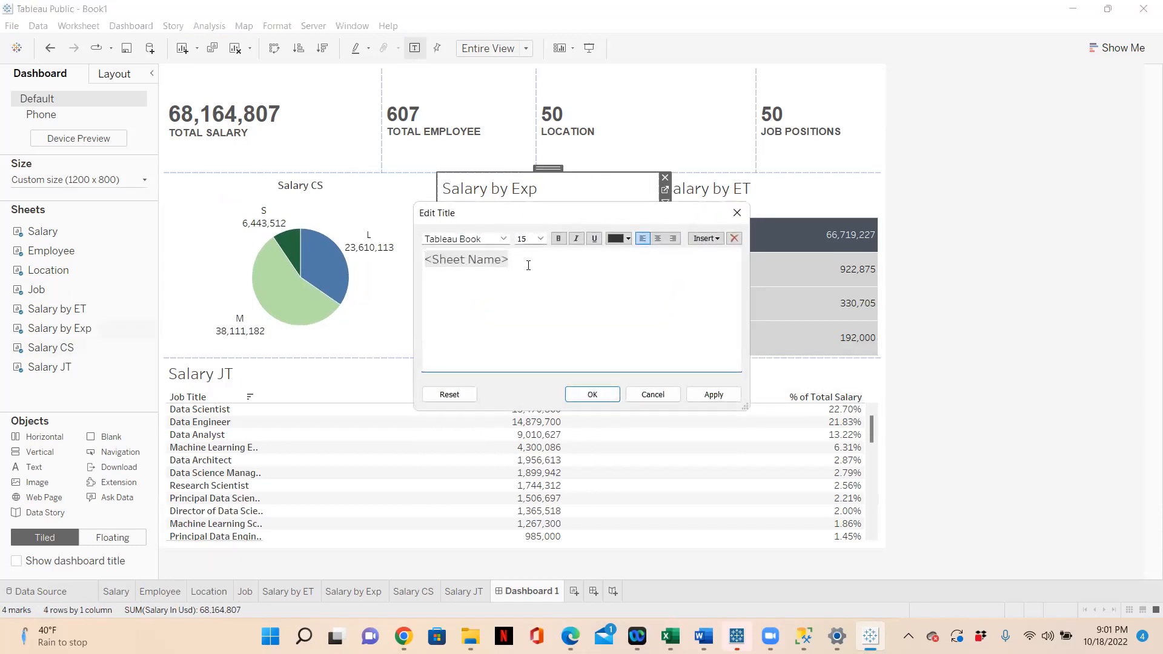
{"action": "left_click_drag", "start_coordinate": [531, 263], "coordinate": [423, 261]}
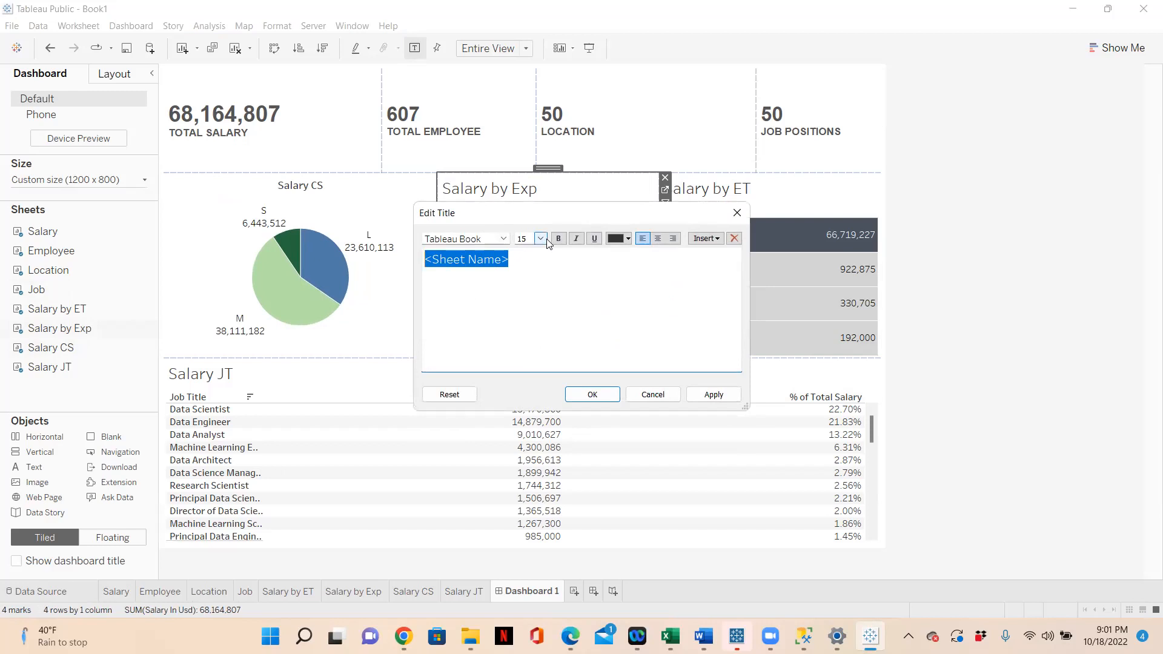
{"action": "left_click", "coordinate": [540, 238]}
{"action": "left_click", "coordinate": [522, 269]}
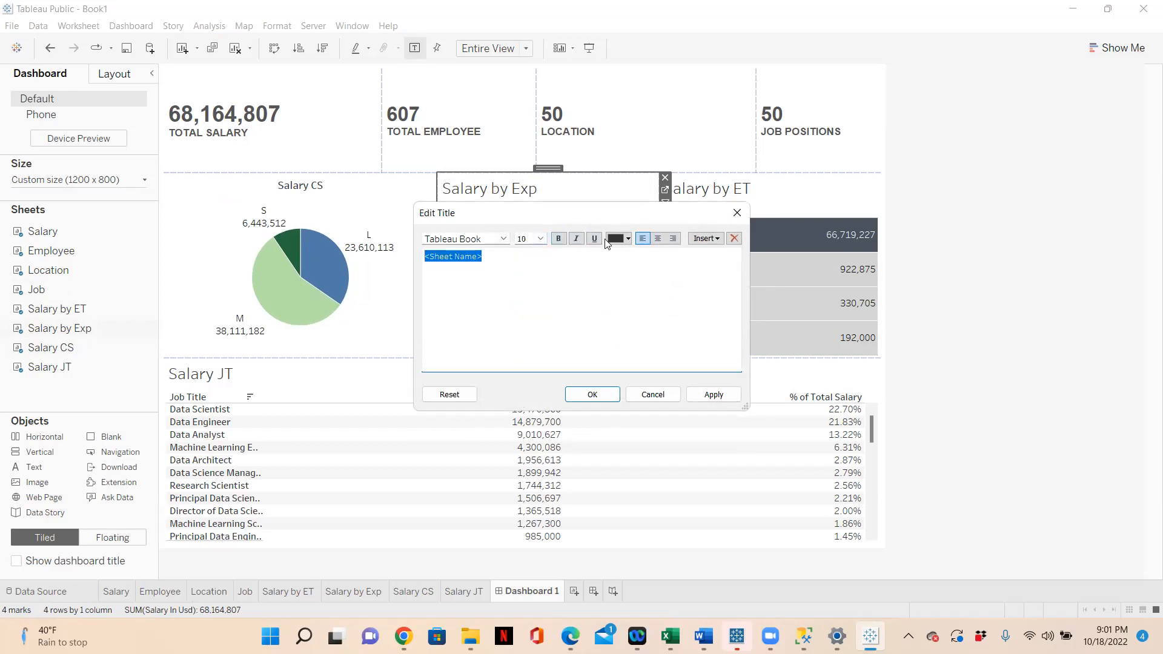
{"action": "left_click", "coordinate": [657, 238]}
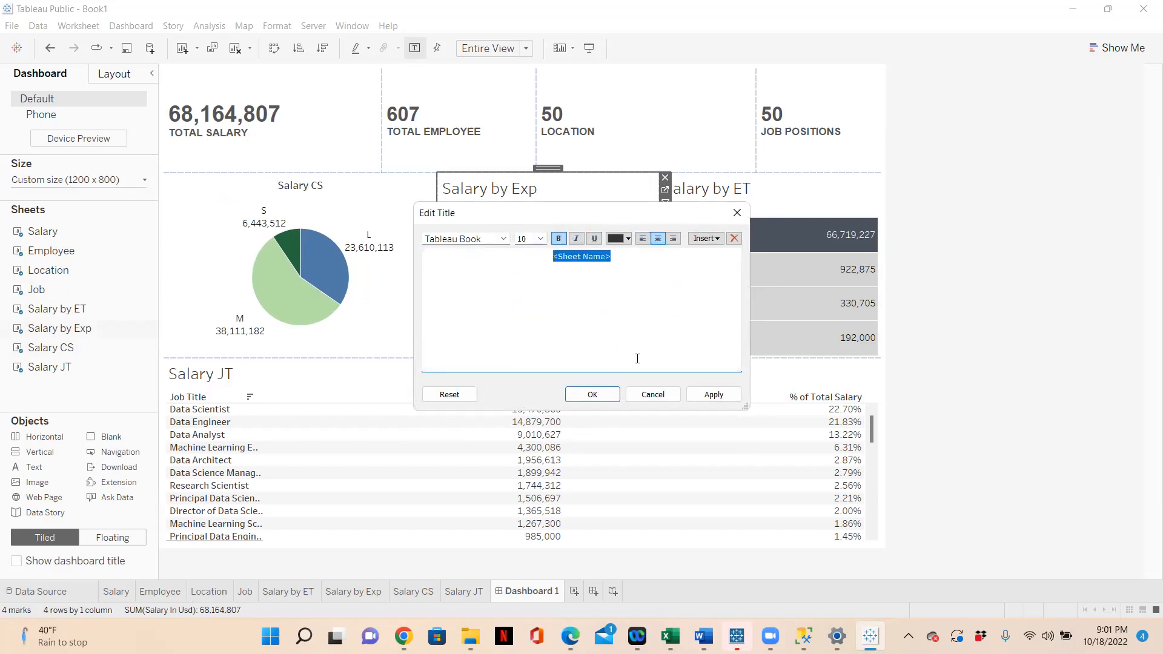
{"action": "left_click", "coordinate": [592, 395]}
{"action": "double_click", "coordinate": [721, 191]}
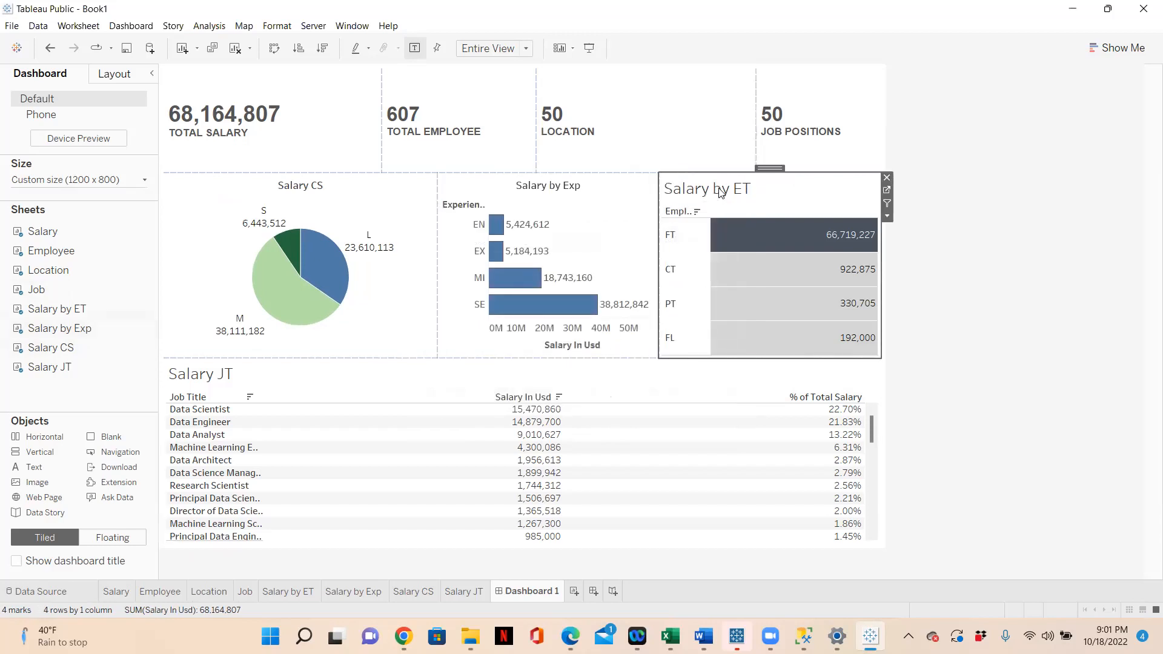
{"action": "left_click_drag", "start_coordinate": [566, 259], "coordinate": [461, 253]}
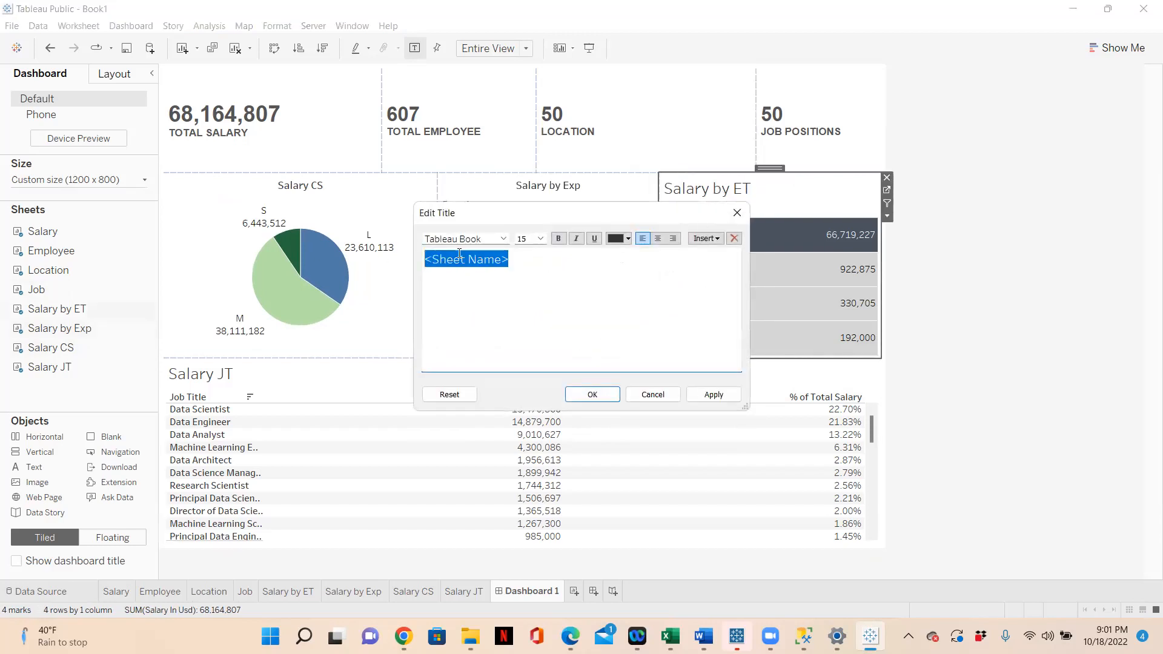
{"action": "left_click", "coordinate": [659, 239]}
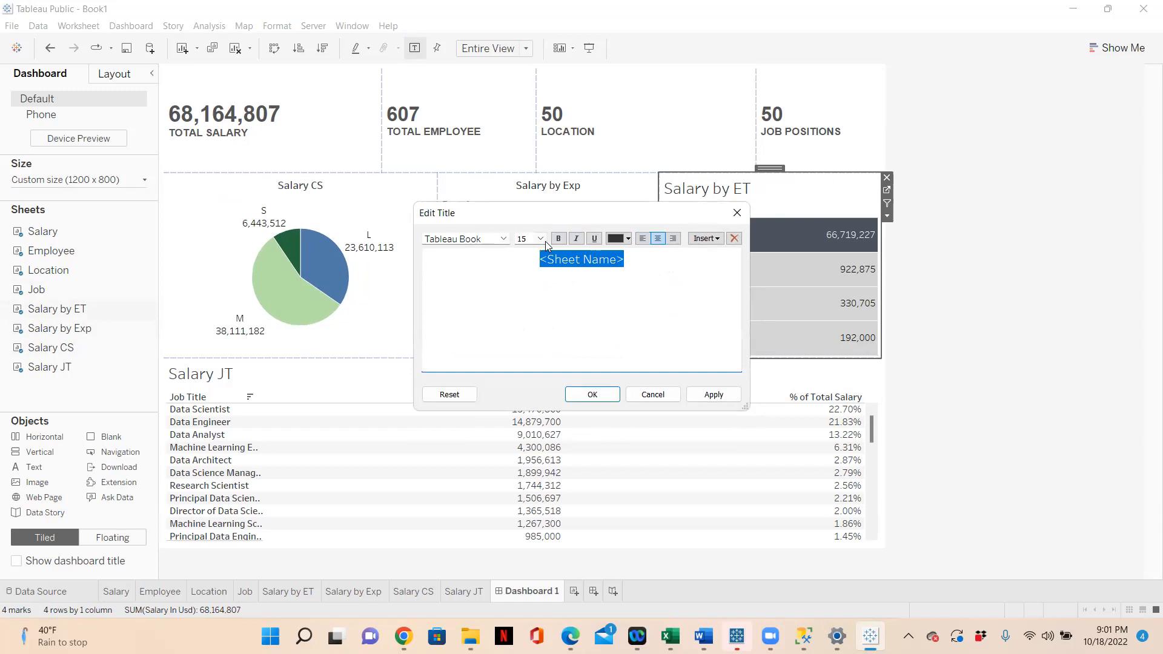
{"action": "left_click", "coordinate": [541, 239]}
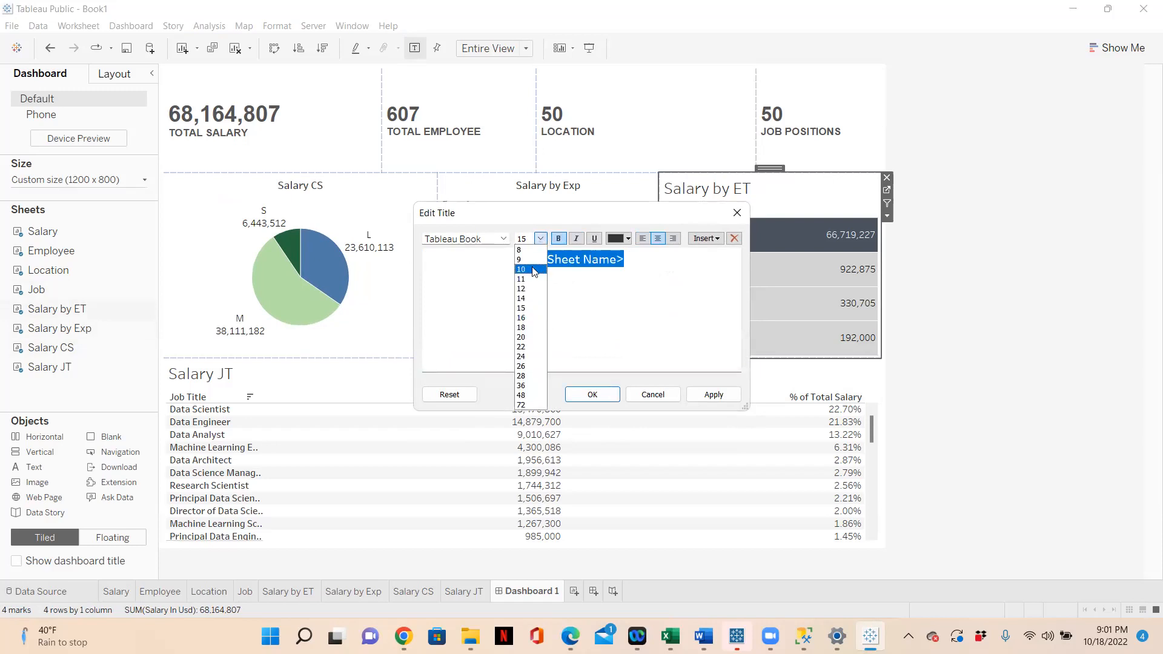
{"action": "left_click", "coordinate": [534, 269]}
{"action": "left_click", "coordinate": [593, 395]}
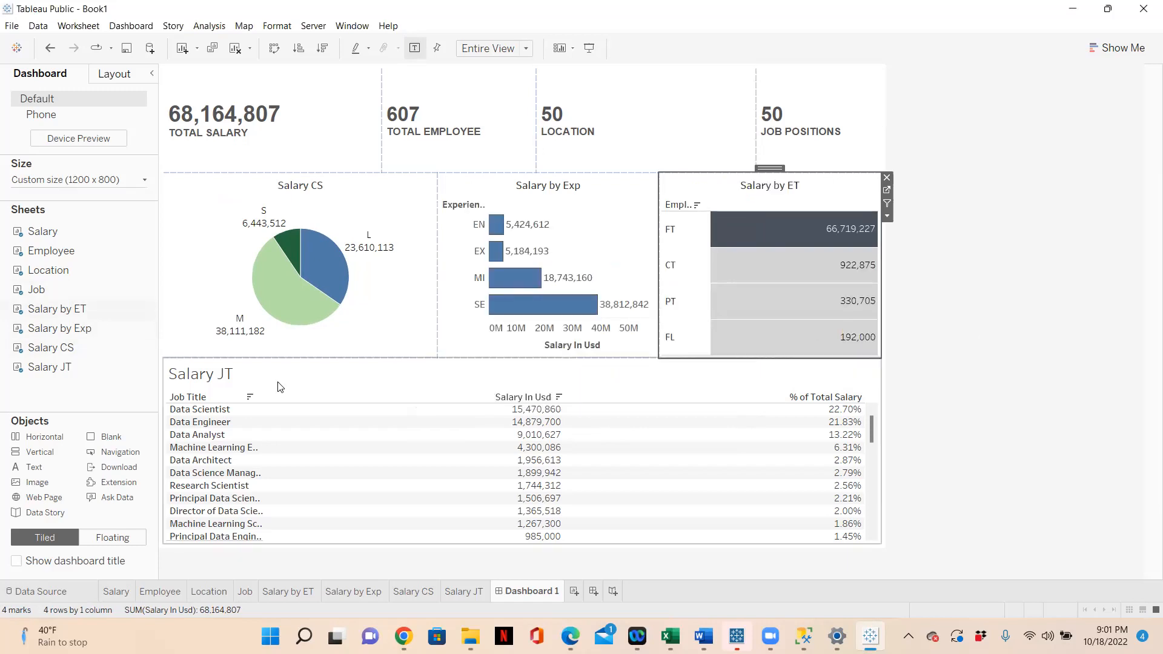
Format the Salary JT table title as size 10, bold and centred.
{"action": "double_click", "coordinate": [206, 379]}
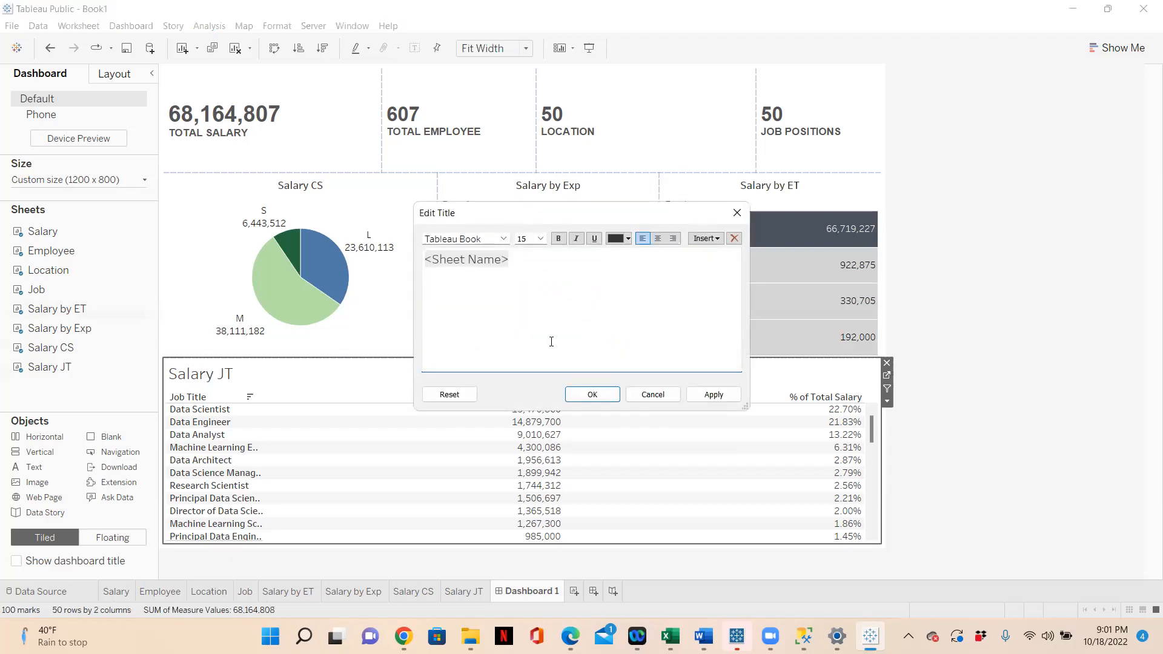
{"action": "key", "text": "ctrl+a"}
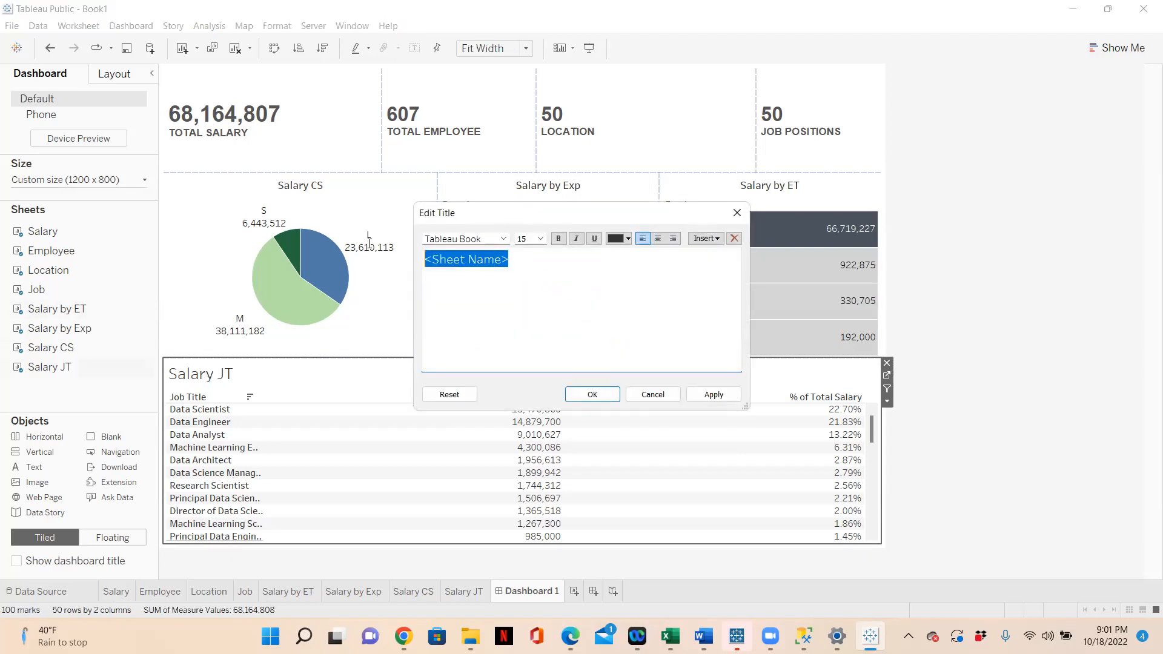
{"action": "left_click", "coordinate": [658, 239]}
{"action": "left_click", "coordinate": [556, 239]}
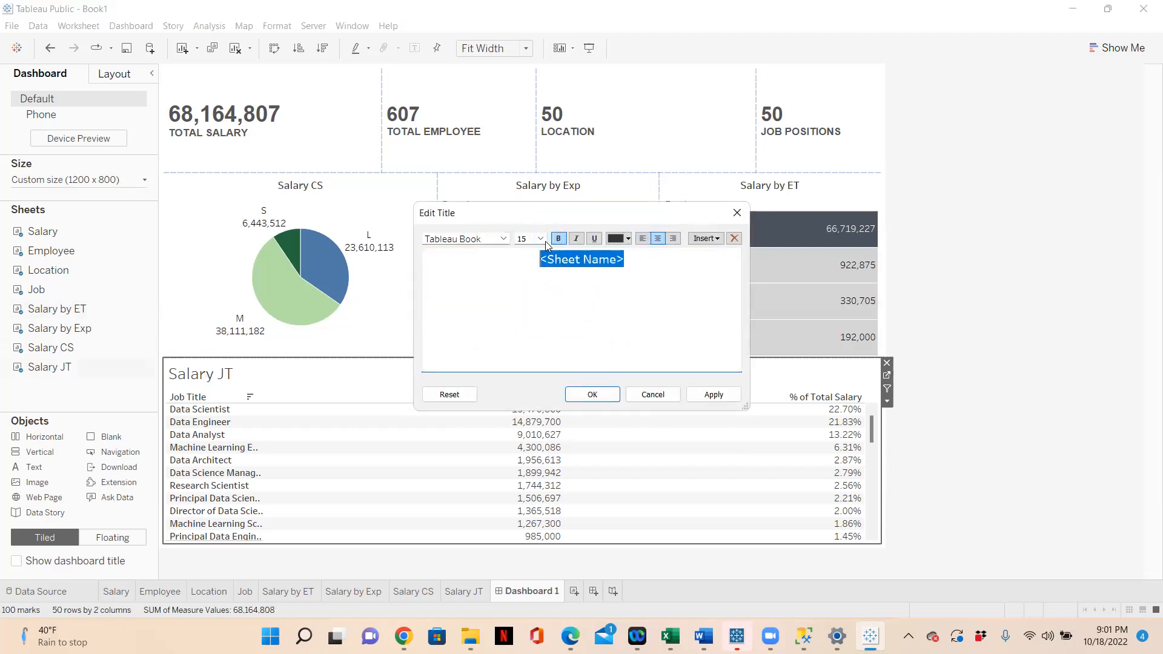
{"action": "left_click", "coordinate": [541, 239]}
{"action": "left_click", "coordinate": [527, 269]}
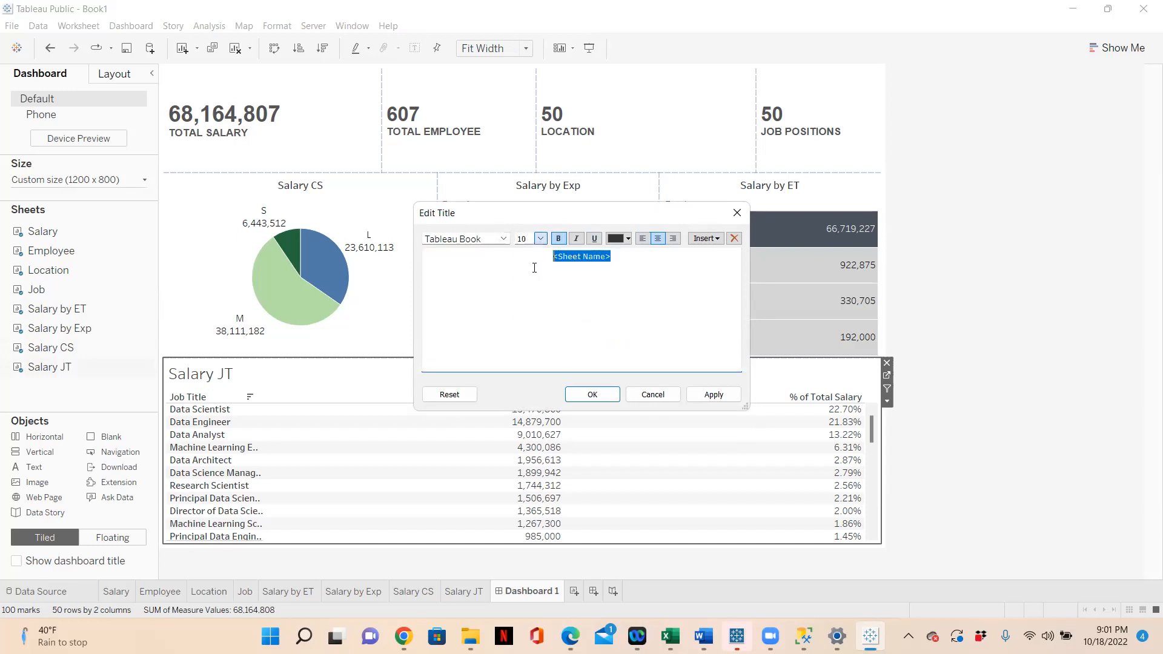
{"action": "left_click", "coordinate": [592, 395]}
Go to the Salary CS worksheet from its dashboard chart.
{"action": "left_click", "coordinate": [1035, 301]}
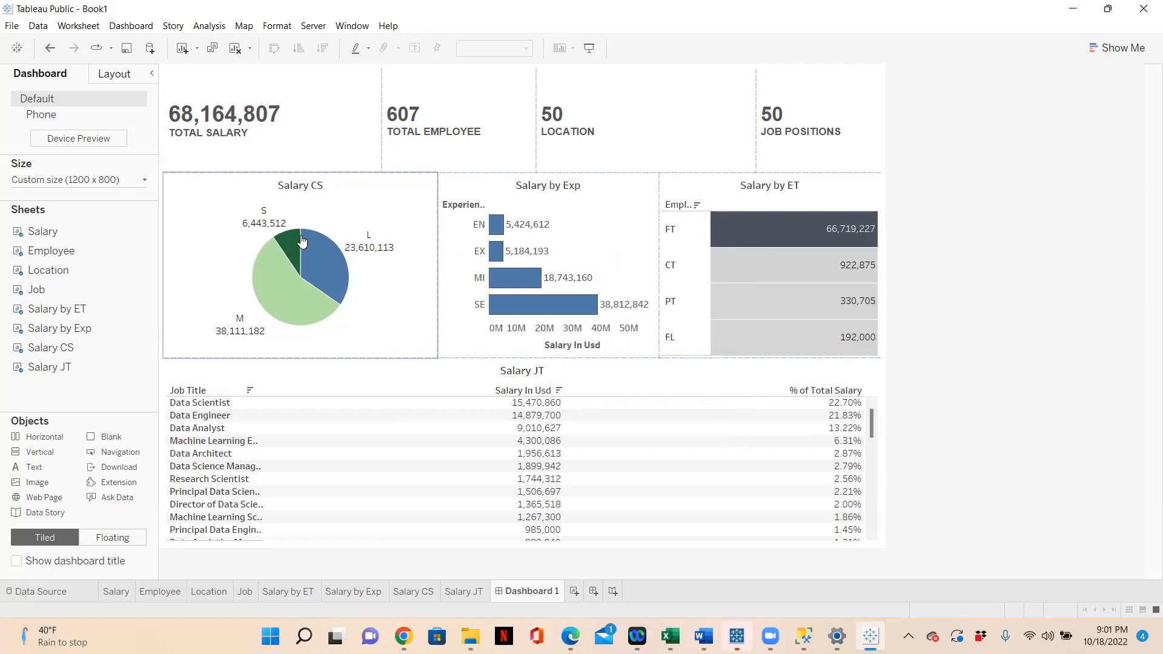
{"action": "left_click", "coordinate": [412, 190]}
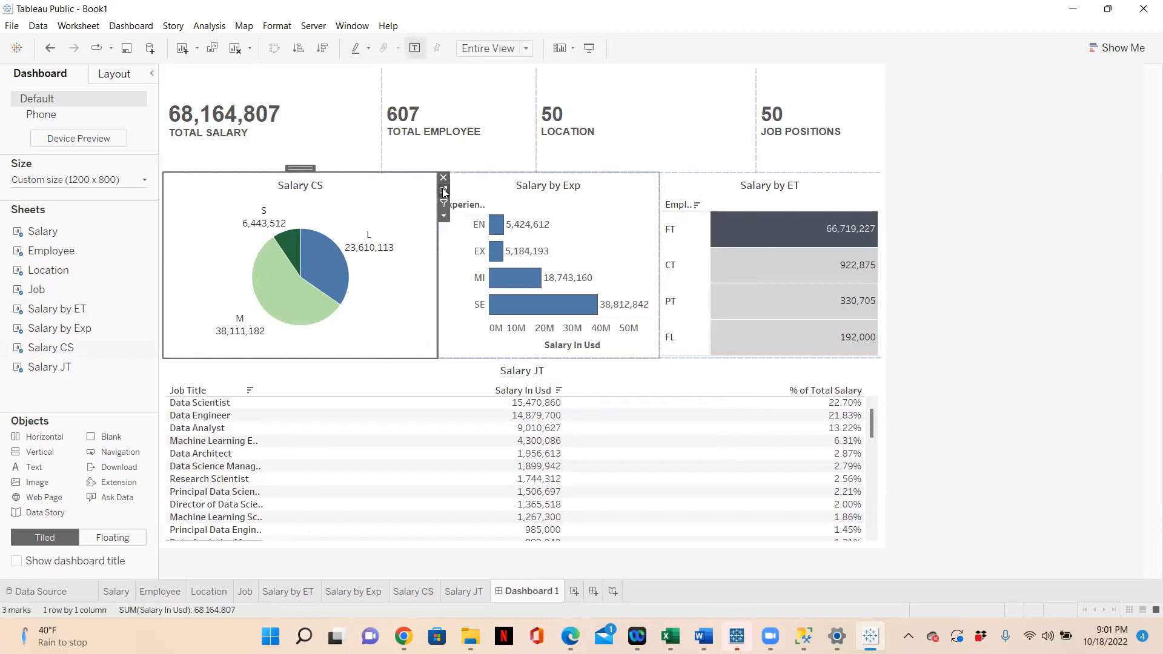
{"action": "left_click", "coordinate": [445, 194]}
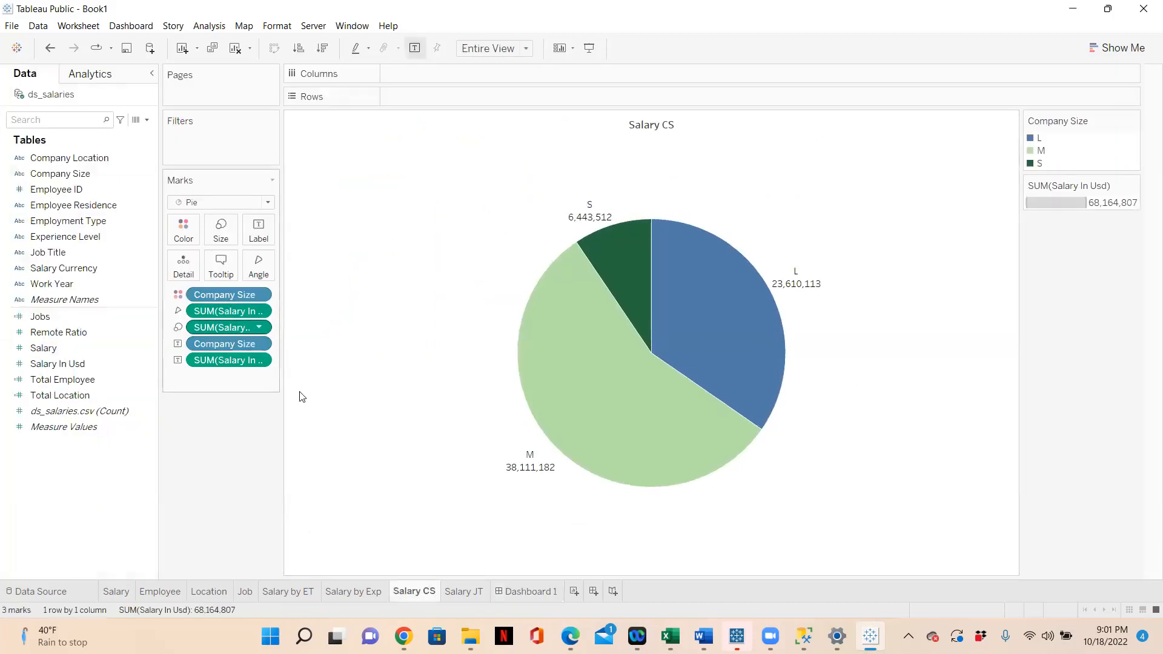
Back on Dashboard 1, retitle the pie chart 'Salary by Company Size'.
{"action": "left_click", "coordinate": [517, 591]}
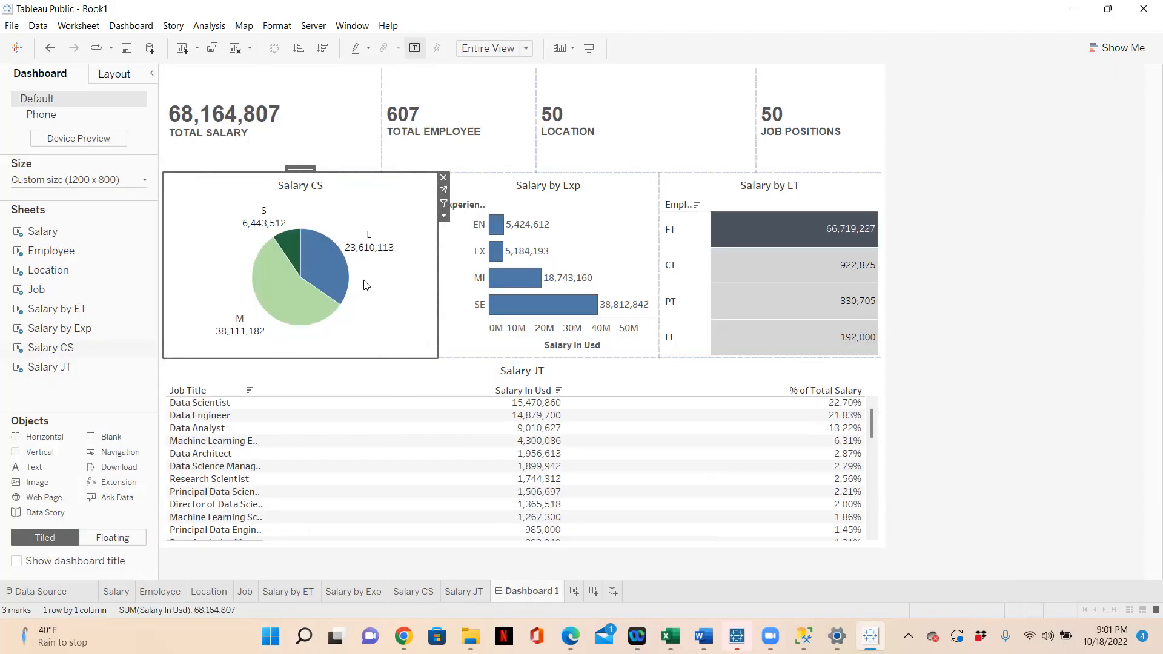
{"action": "double_click", "coordinate": [315, 190]}
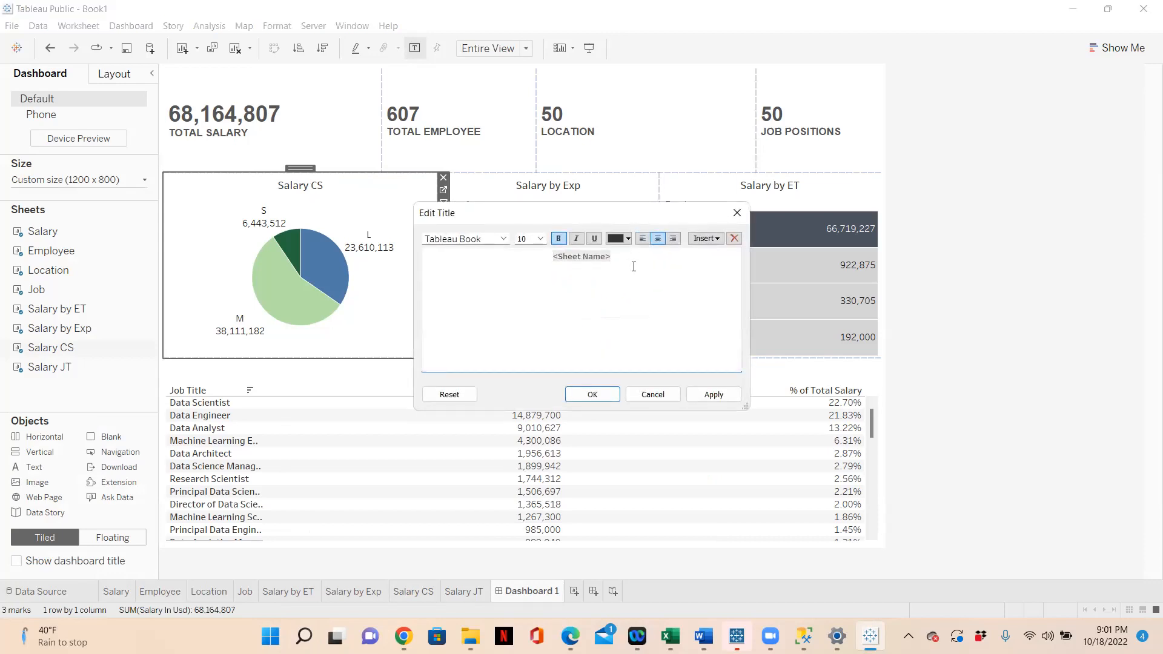
{"action": "left_click_drag", "start_coordinate": [615, 260], "coordinate": [558, 257]}
{"action": "type", "text": "Salary by Compa"}
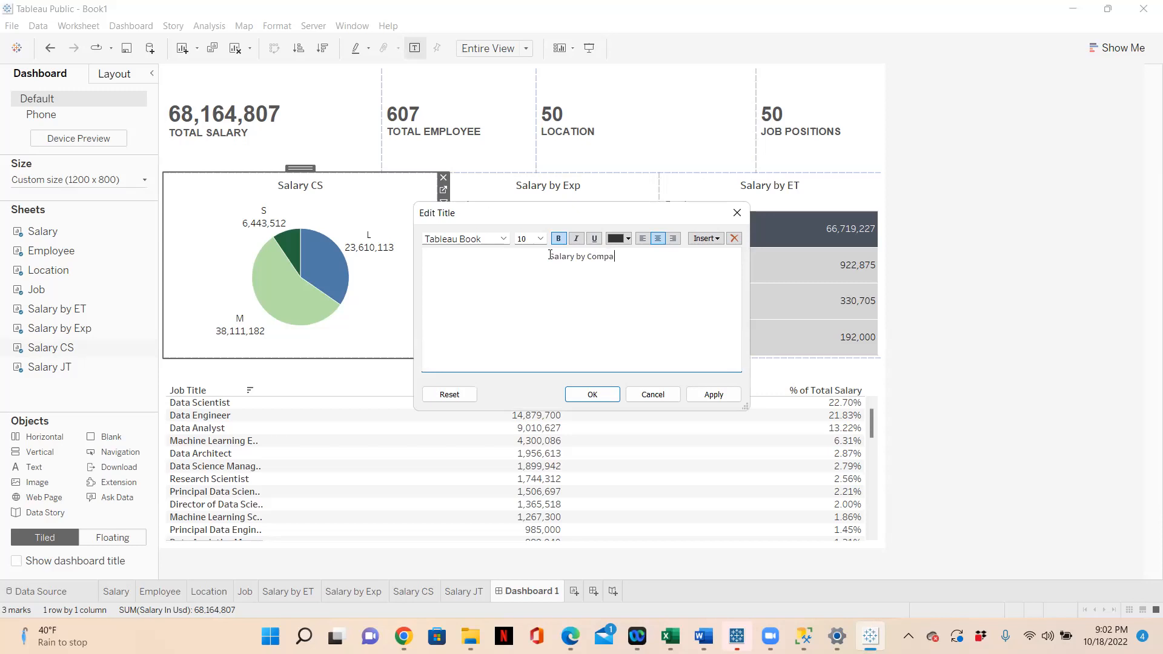
{"action": "type", "text": "ny Size"}
{"action": "left_click", "coordinate": [592, 394]}
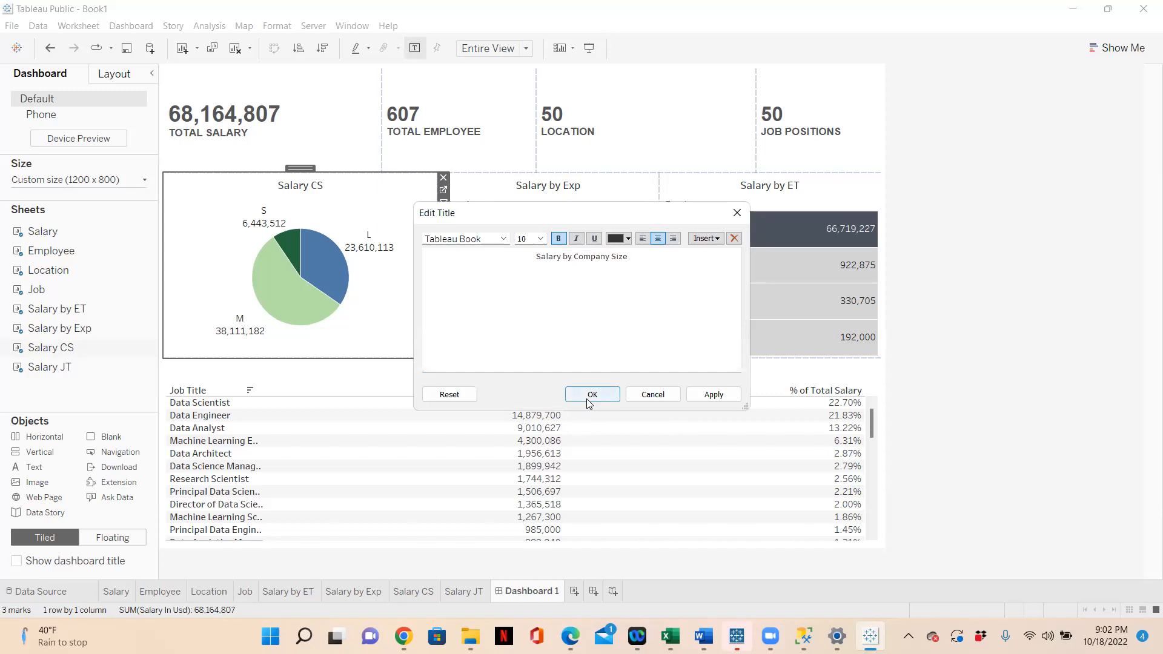
Retitle the experience chart 'Salary by Experience'.
{"action": "double_click", "coordinate": [572, 187]}
{"action": "left_click_drag", "start_coordinate": [635, 256], "coordinate": [541, 256]}
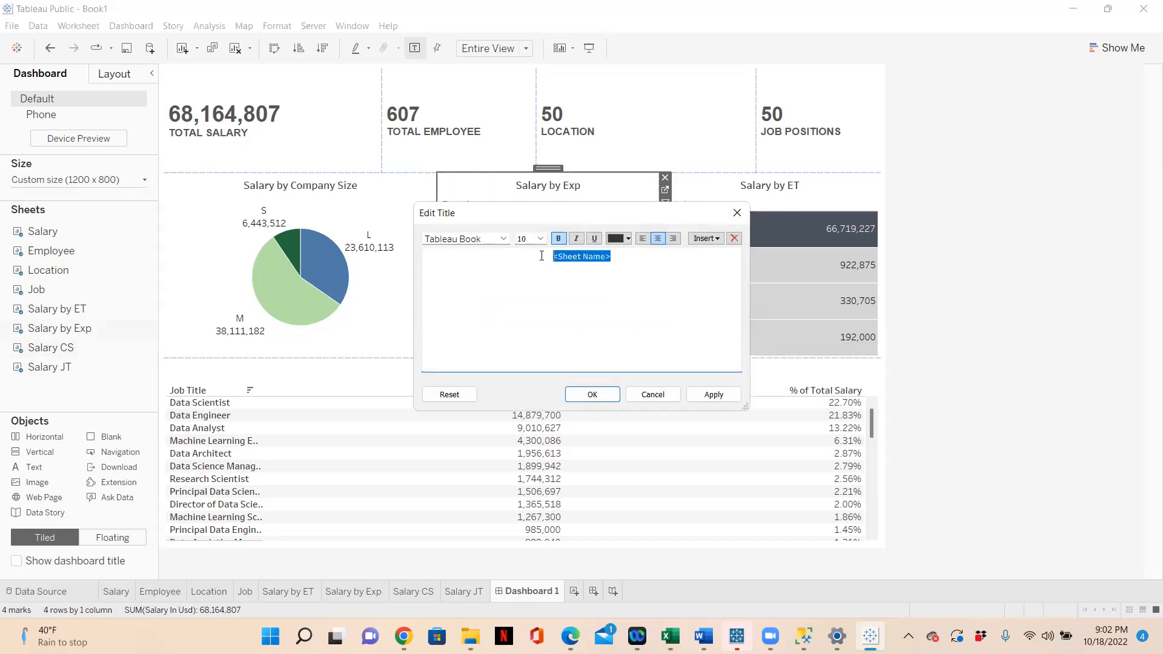
{"action": "type", "text": "Salary by Experience"}
{"action": "left_click", "coordinate": [593, 395]}
Retitle the employee-type chart 'Employee Type'.
{"action": "double_click", "coordinate": [776, 187]}
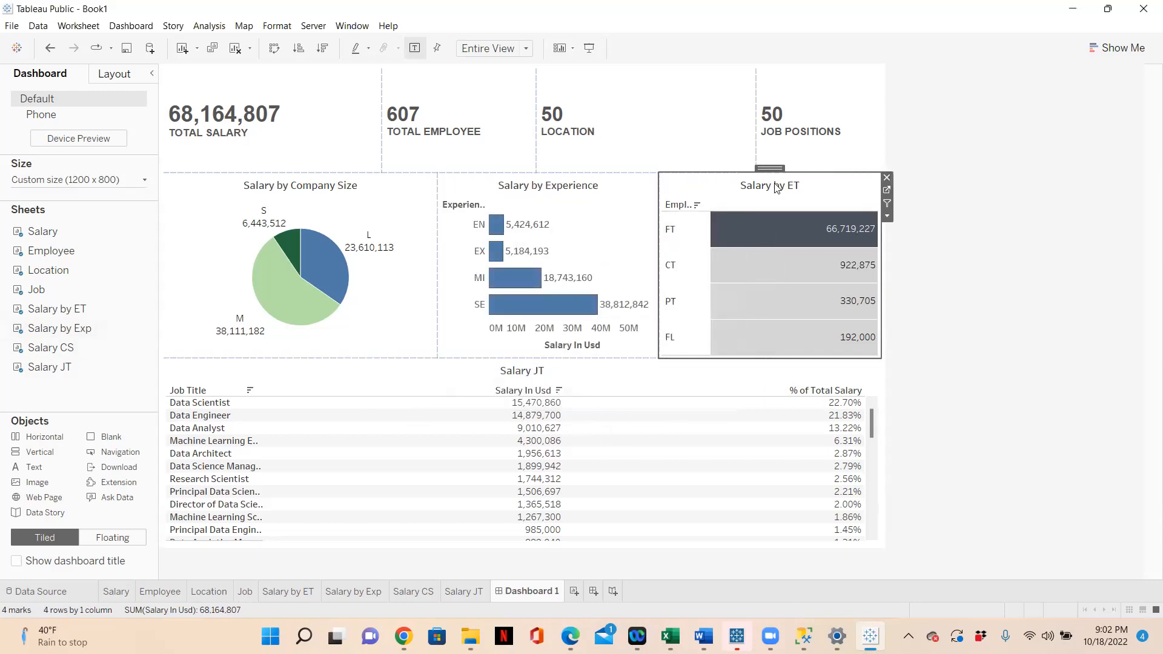
{"action": "left_click_drag", "start_coordinate": [641, 267], "coordinate": [537, 252]}
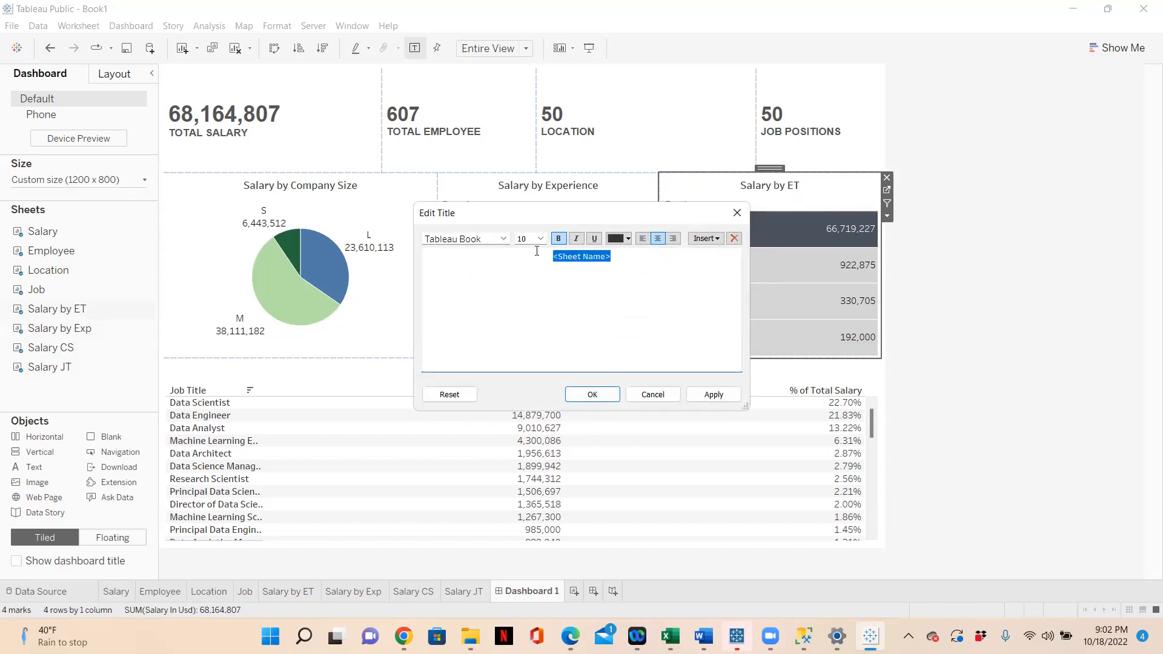
{"action": "type", "text": "Salary by Employee Y"}
{"action": "key", "text": "BackSpace"}
{"action": "type", "text": "Type"}
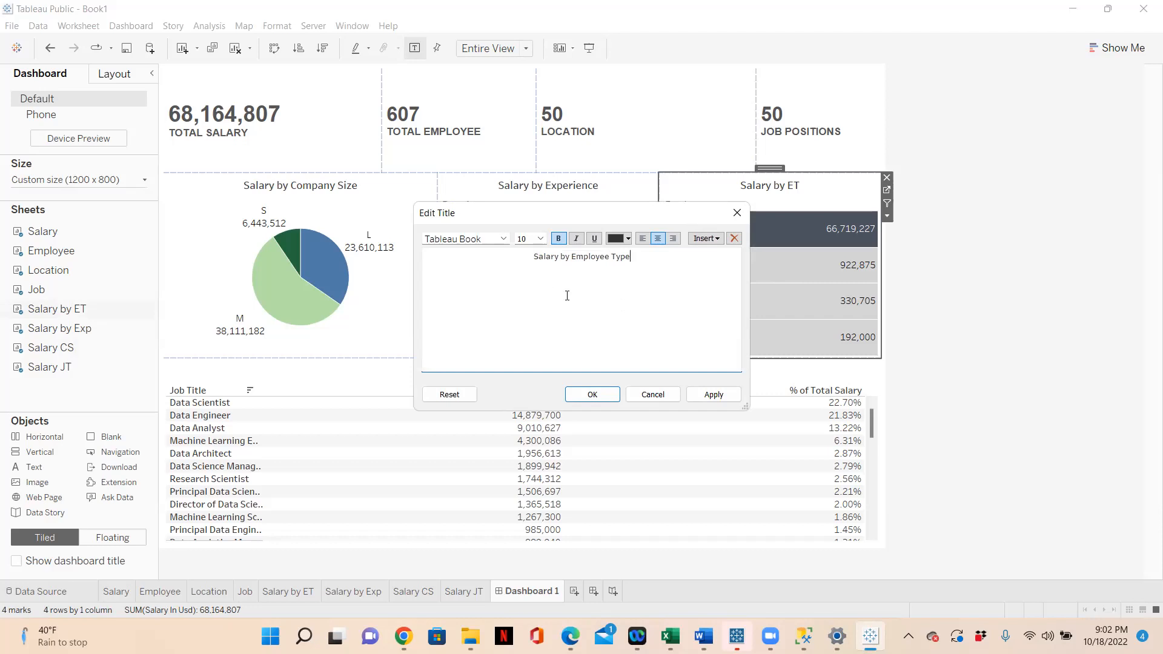
{"action": "left_click_drag", "start_coordinate": [577, 259], "coordinate": [526, 257]}
{"action": "left_click", "coordinate": [582, 286]}
{"action": "key", "text": "BackSpace"}
{"action": "left_click", "coordinate": [592, 394]}
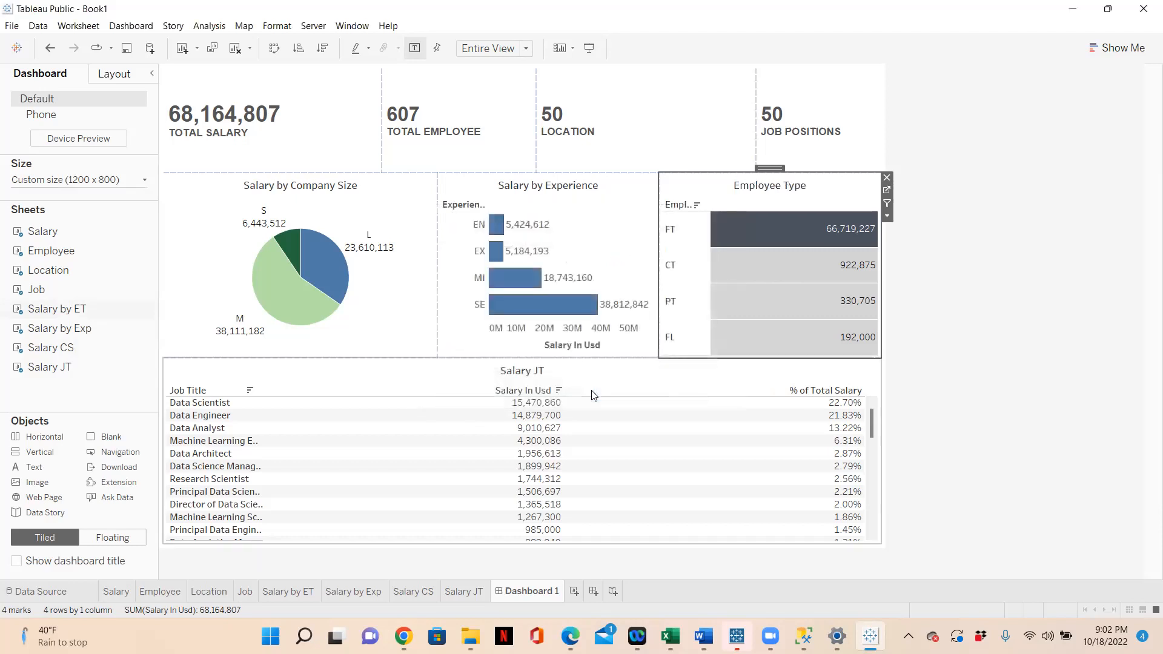
{"action": "left_click", "coordinate": [556, 186]}
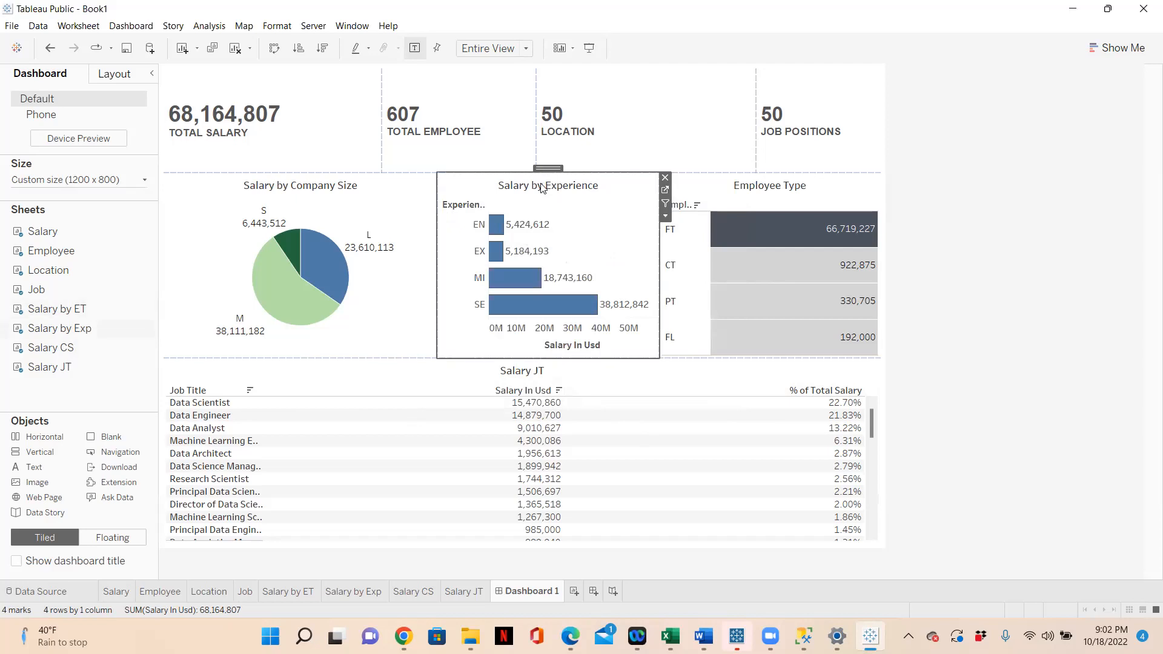
Remove the 'Salary by' prefix so the charts read 'Experience' and 'Company Size'.
{"action": "double_click", "coordinate": [543, 188]}
{"action": "left_click_drag", "start_coordinate": [579, 257], "coordinate": [497, 254]}
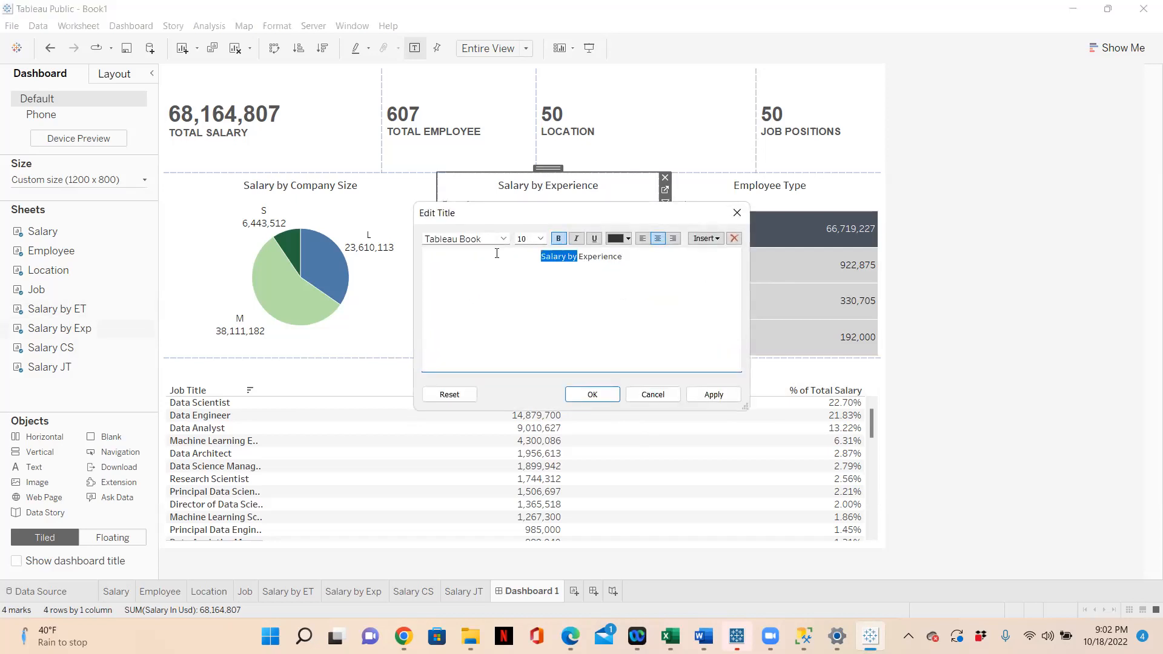
{"action": "key", "text": "BackSpace"}
{"action": "left_click", "coordinate": [592, 394]}
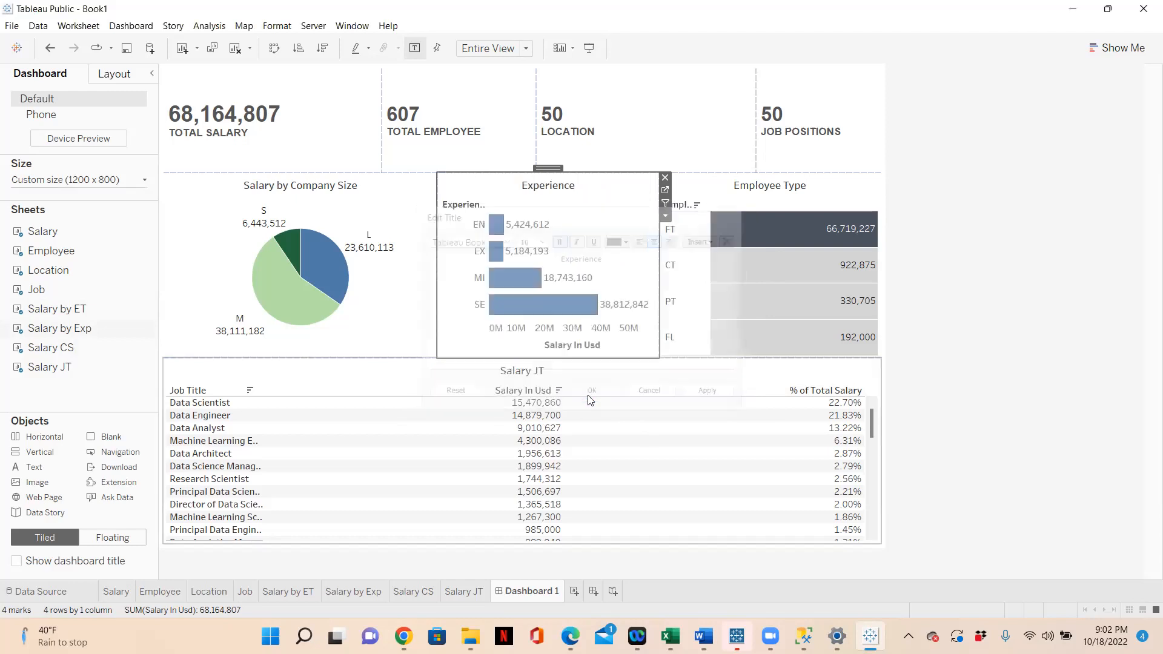
{"action": "double_click", "coordinate": [343, 188]}
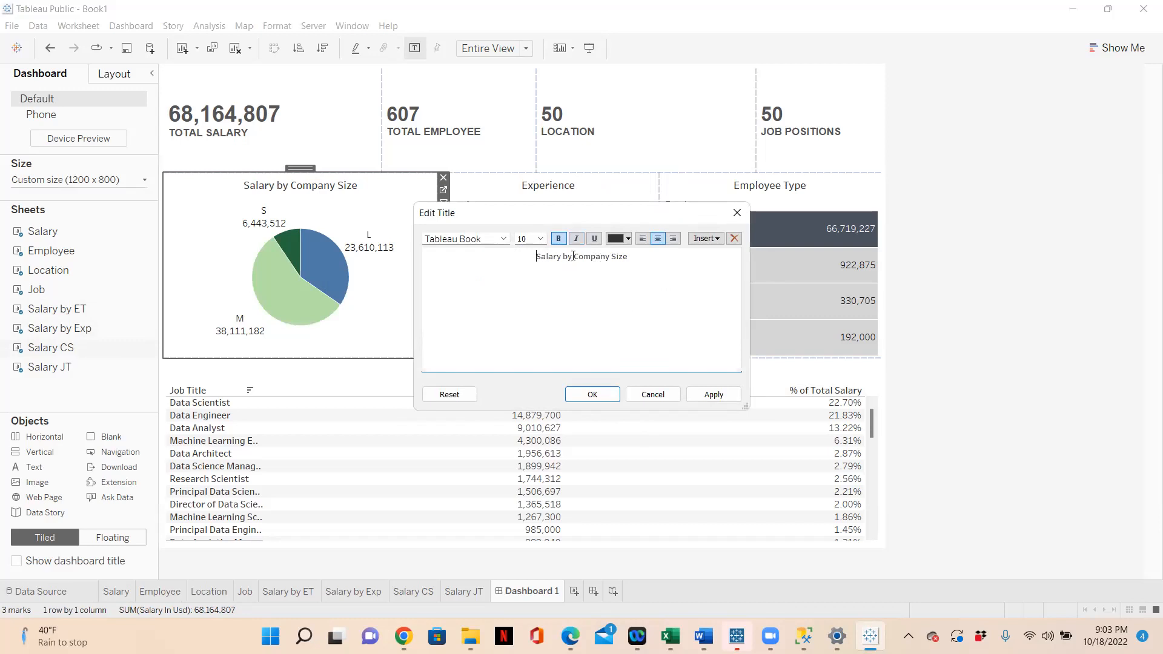
{"action": "left_click_drag", "start_coordinate": [574, 256], "coordinate": [480, 252]}
{"action": "key", "text": "BackSpace"}
{"action": "left_click", "coordinate": [579, 394]}
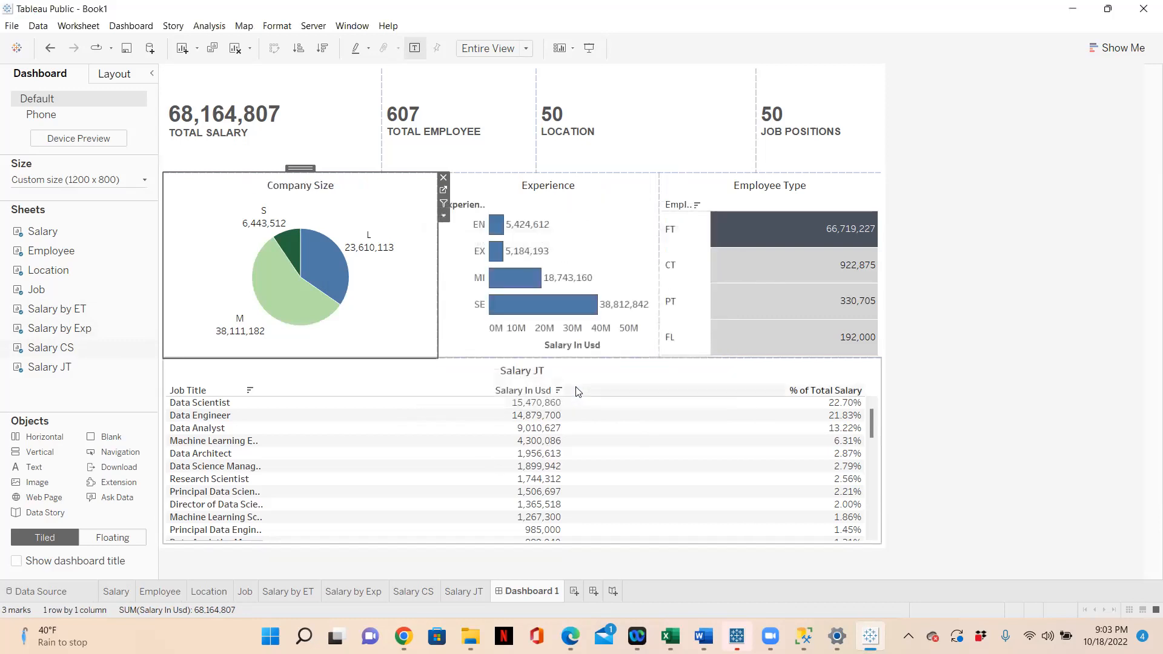
Title the salary table 'Job Title' and shrink the KPI row's height.
{"action": "double_click", "coordinate": [529, 376]}
{"action": "left_click_drag", "start_coordinate": [620, 265], "coordinate": [507, 248]}
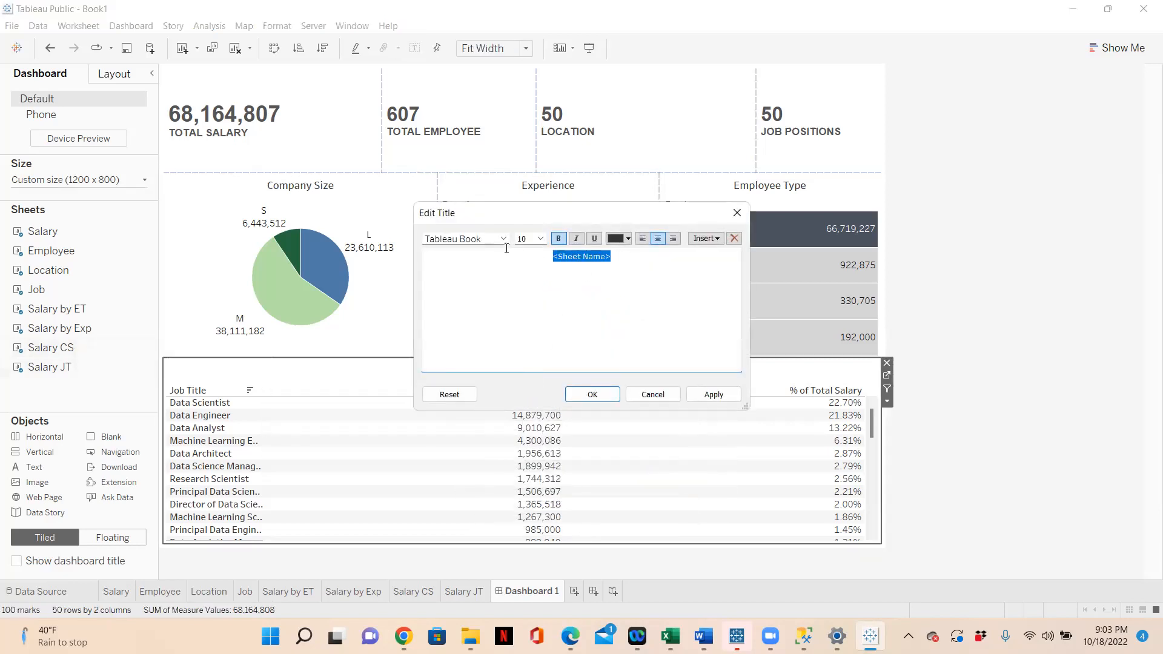
{"action": "type", "text": "Job Title"}
{"action": "left_click", "coordinate": [580, 395]}
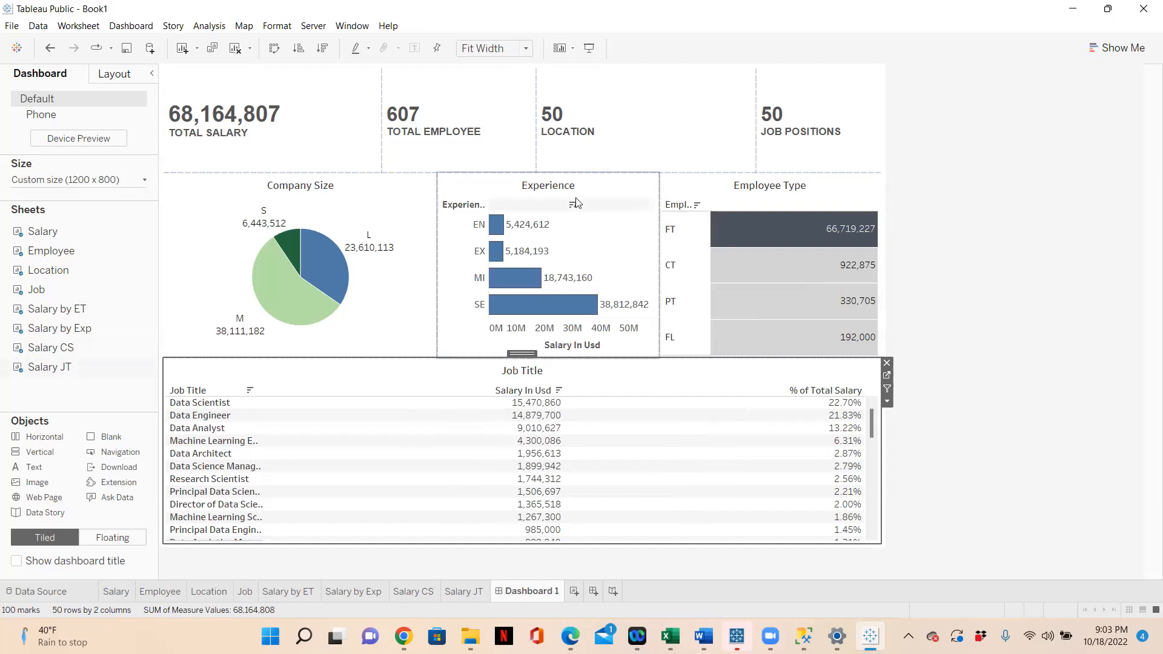
{"action": "left_click_drag", "start_coordinate": [517, 173], "coordinate": [516, 158]}
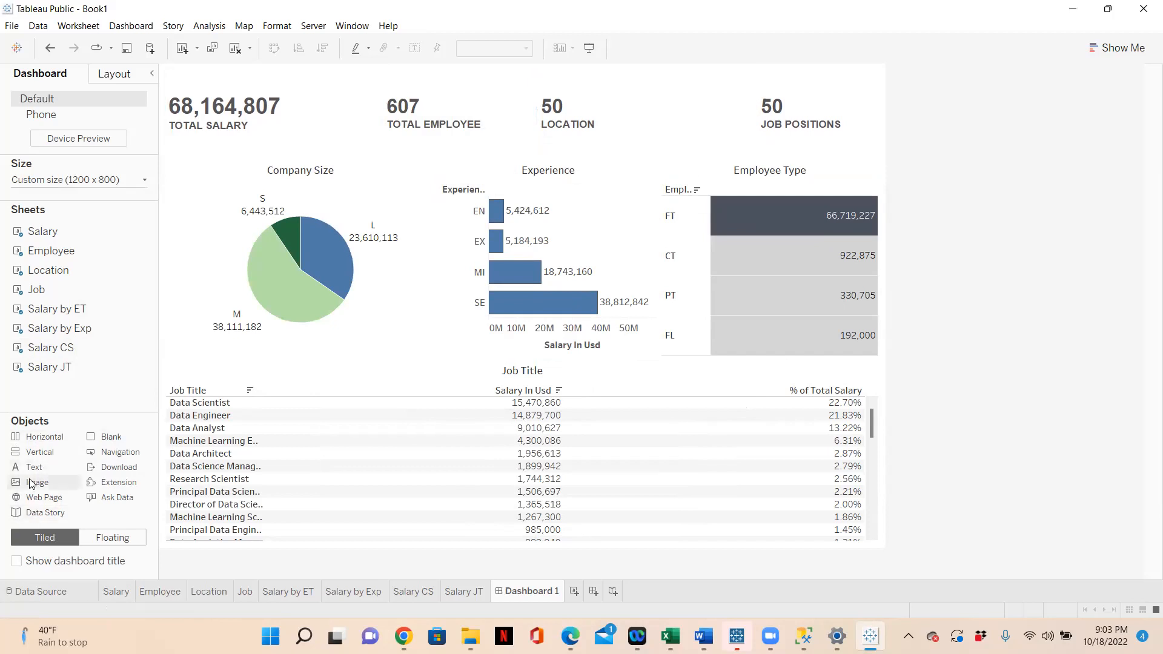
Drop a Text object across the dashboard's top, opening its empty Edit Text dialog.
{"action": "left_click_drag", "start_coordinate": [30, 483], "coordinate": [473, 121]}
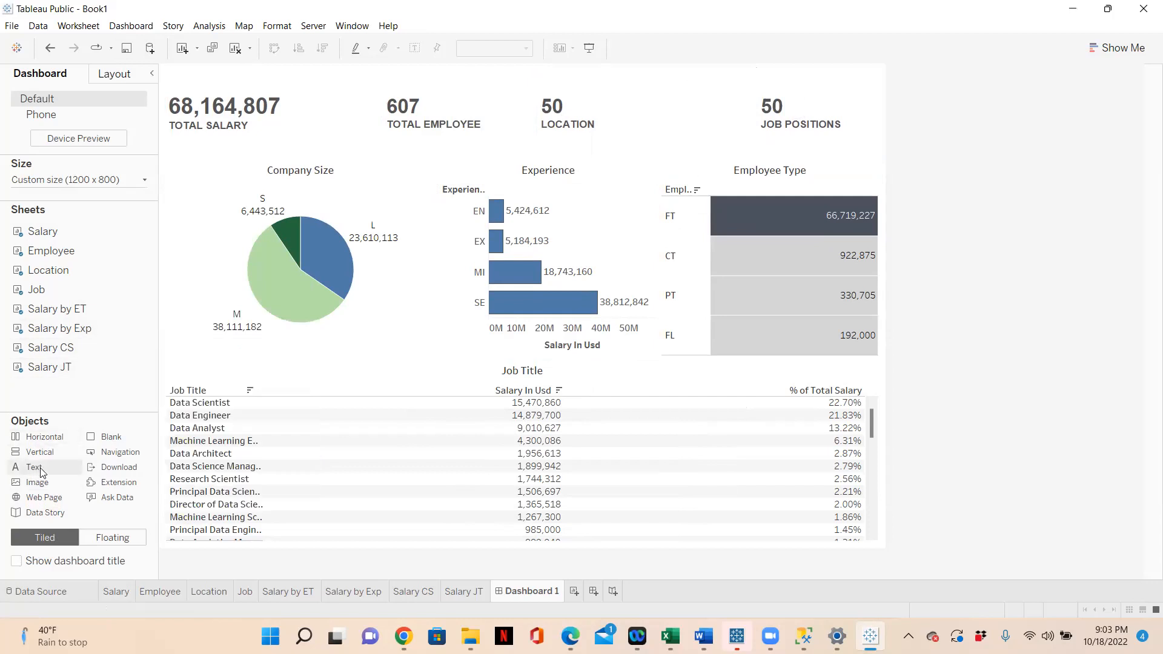
{"action": "left_click_drag", "start_coordinate": [35, 472], "coordinate": [328, 135]}
{"action": "left_click_drag", "start_coordinate": [366, 92], "coordinate": [392, 69]}
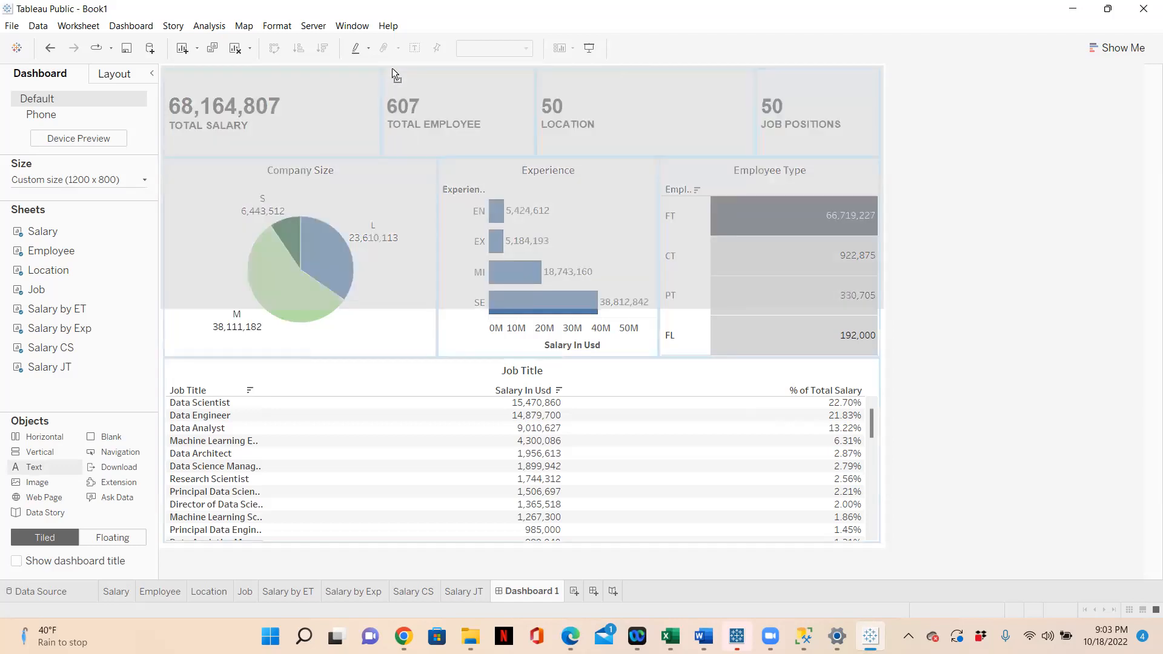
{"action": "left_click_drag", "start_coordinate": [391, 68], "coordinate": [392, 71]}
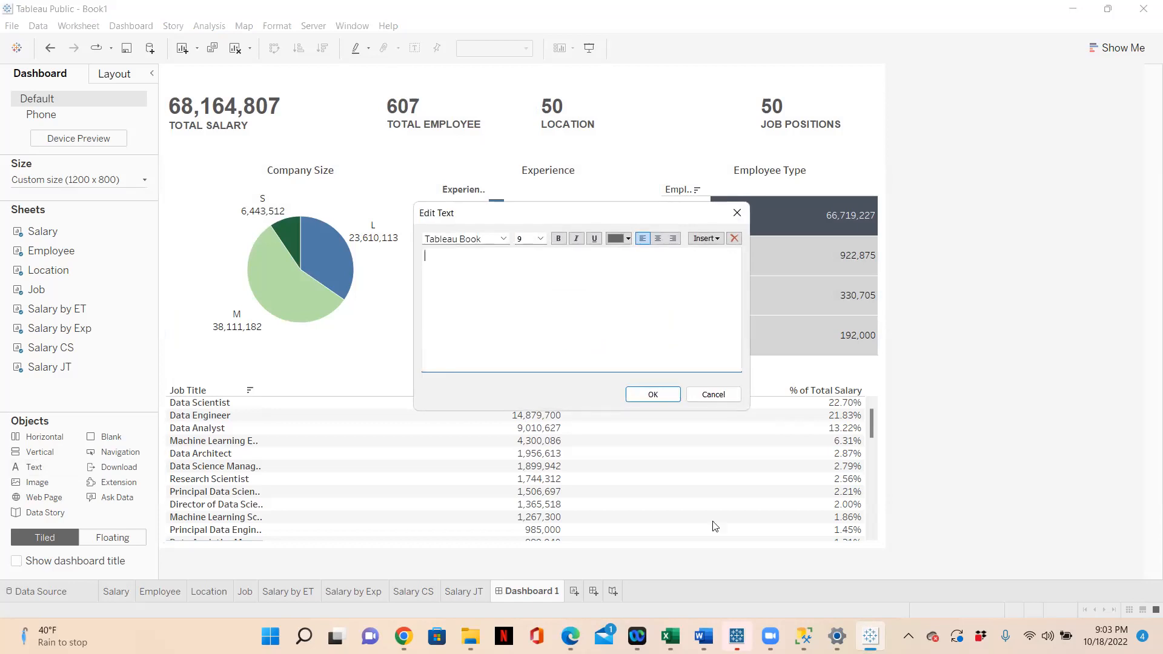
Copy 'Salary distribution Report' from the Word requirements document, then minimize Word.
{"action": "left_click", "coordinate": [704, 636]}
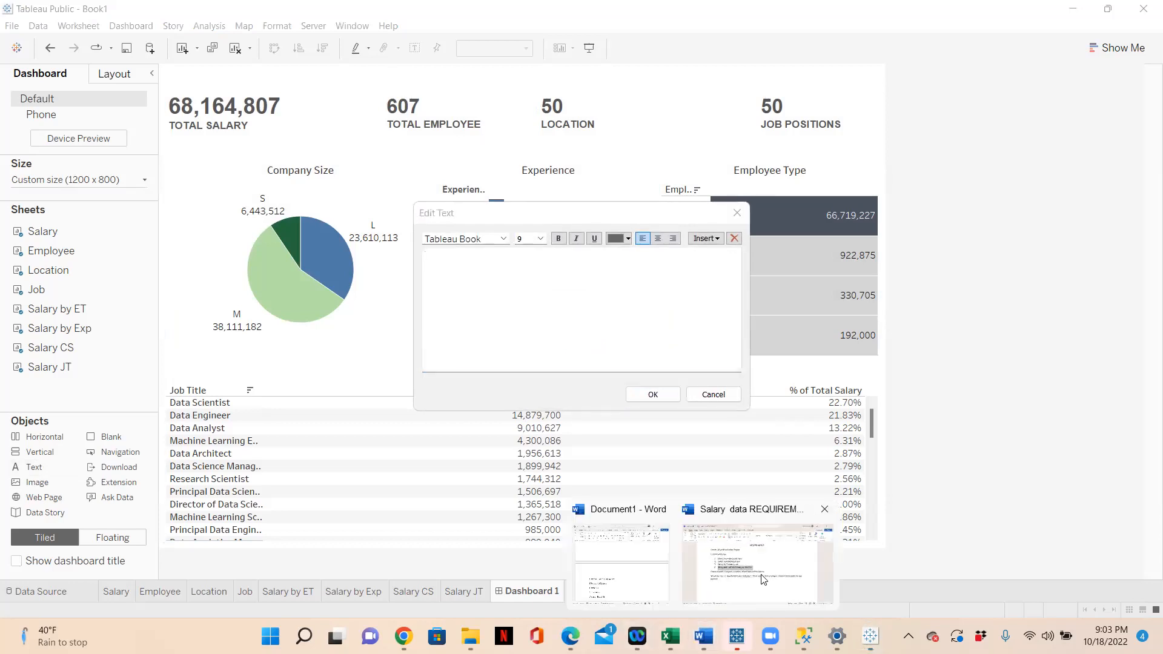
{"action": "left_click", "coordinate": [760, 579]}
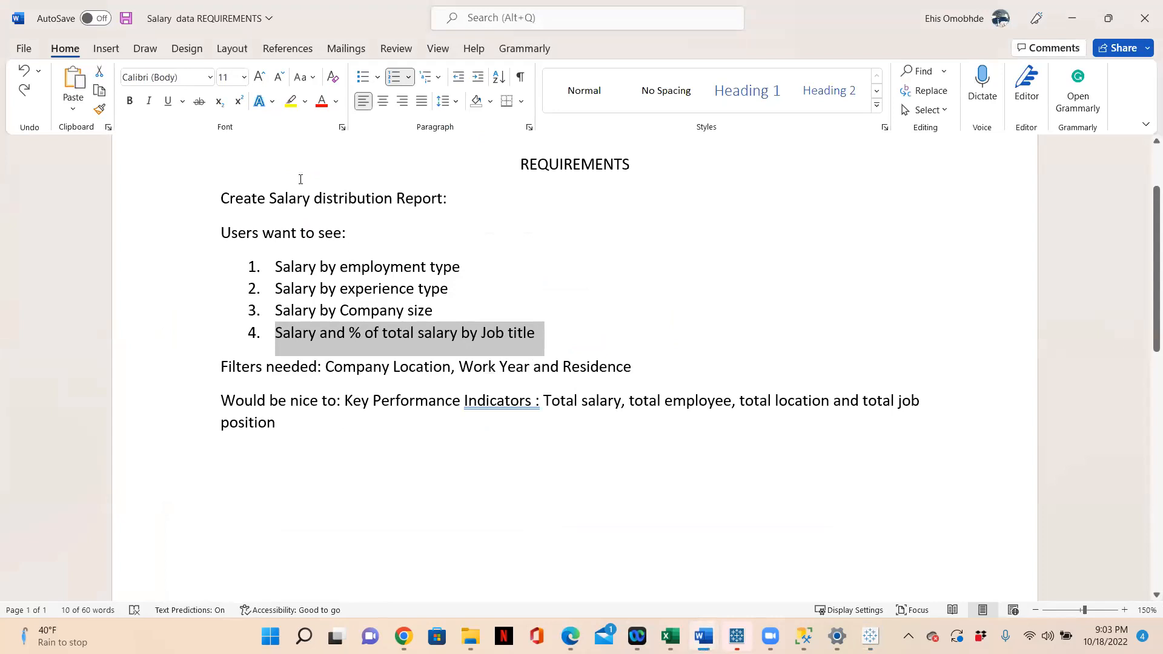
{"action": "left_click_drag", "start_coordinate": [279, 198], "coordinate": [406, 199]}
{"action": "key", "text": "ctrl+c"}
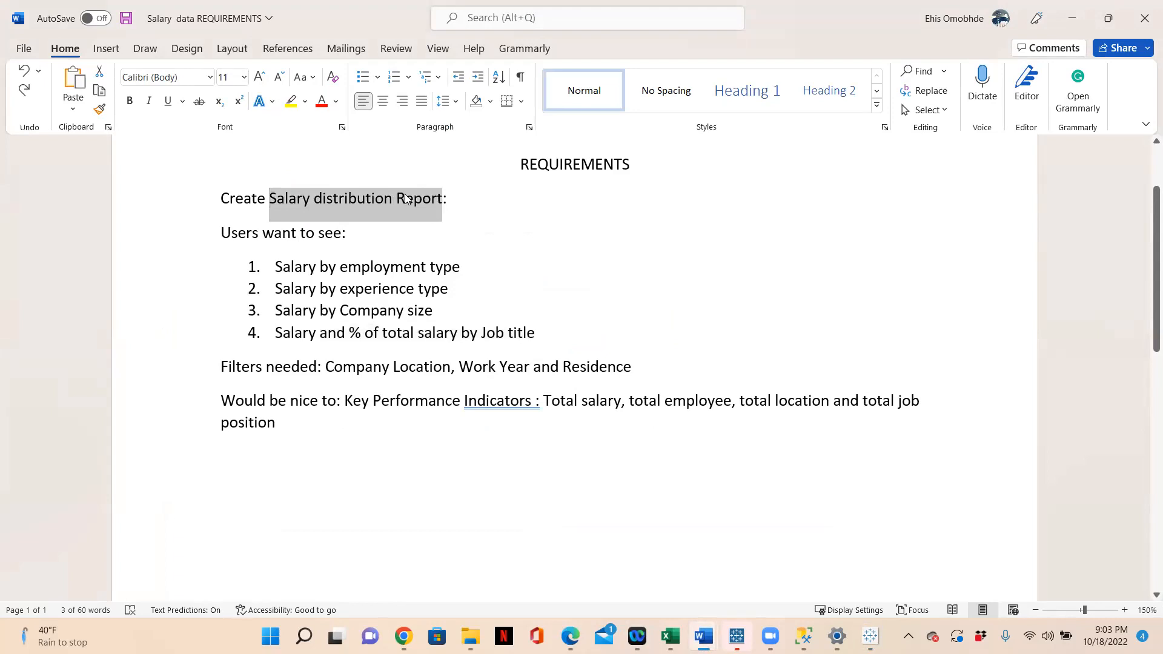
{"action": "left_click", "coordinate": [1074, 18]}
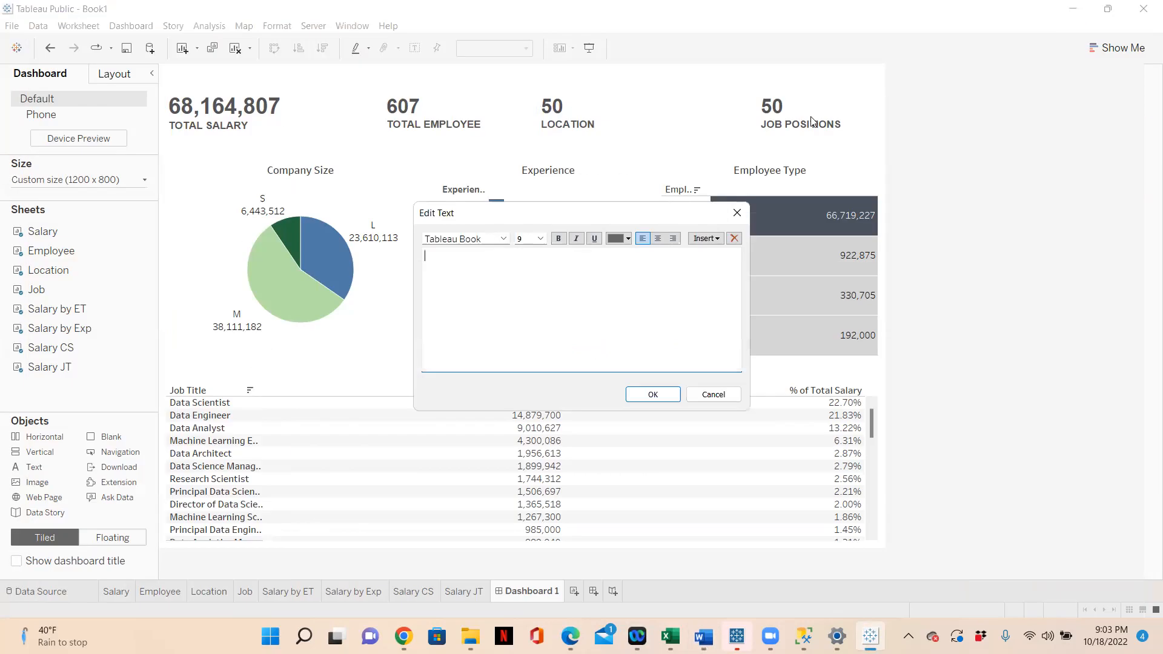
Paste the report name and capitalize it to 'Salary Distribution Report'.
{"action": "key", "text": "ctrl+v"}
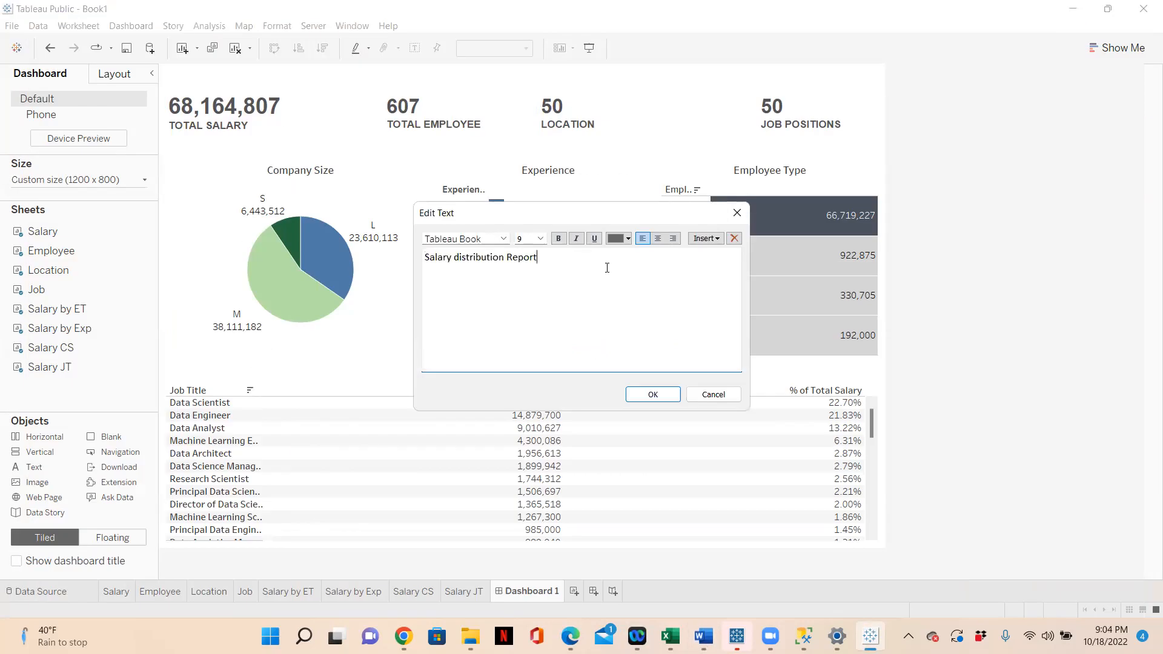
{"action": "left_click", "coordinate": [459, 258]}
{"action": "key", "text": "BackSpace"}
{"action": "type", "text": "D"}
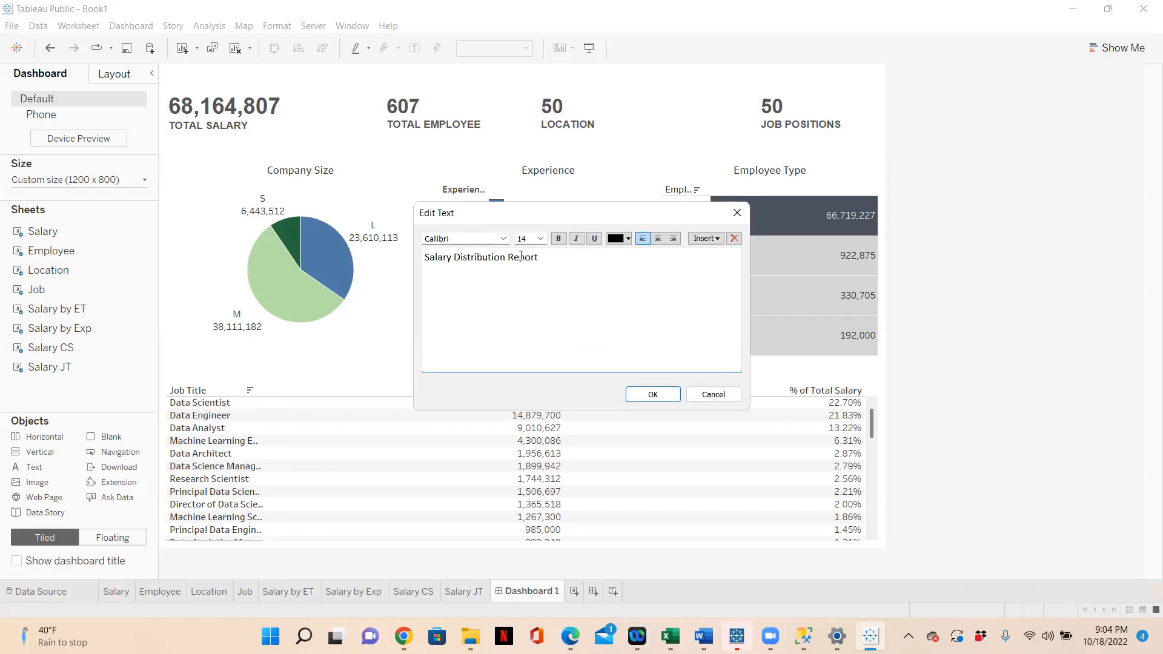
Make the title bold, centred 16 pt, and shrink the title area's height.
{"action": "left_click_drag", "start_coordinate": [539, 258], "coordinate": [422, 259]}
{"action": "left_click", "coordinate": [540, 238]}
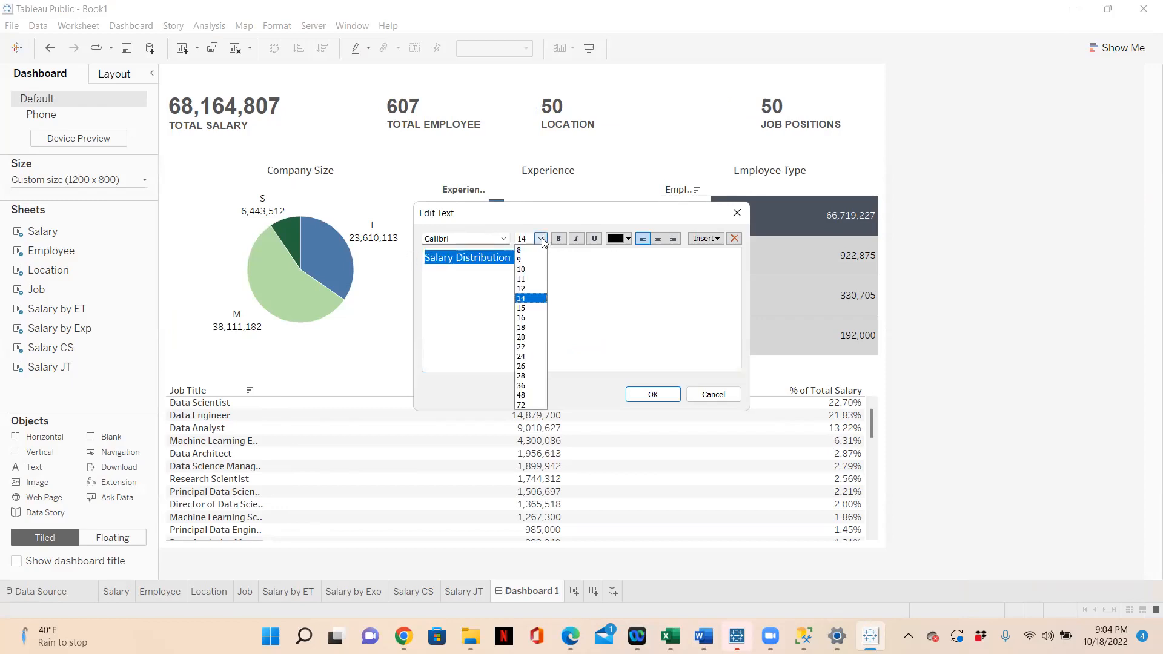
{"action": "left_click", "coordinate": [532, 318]}
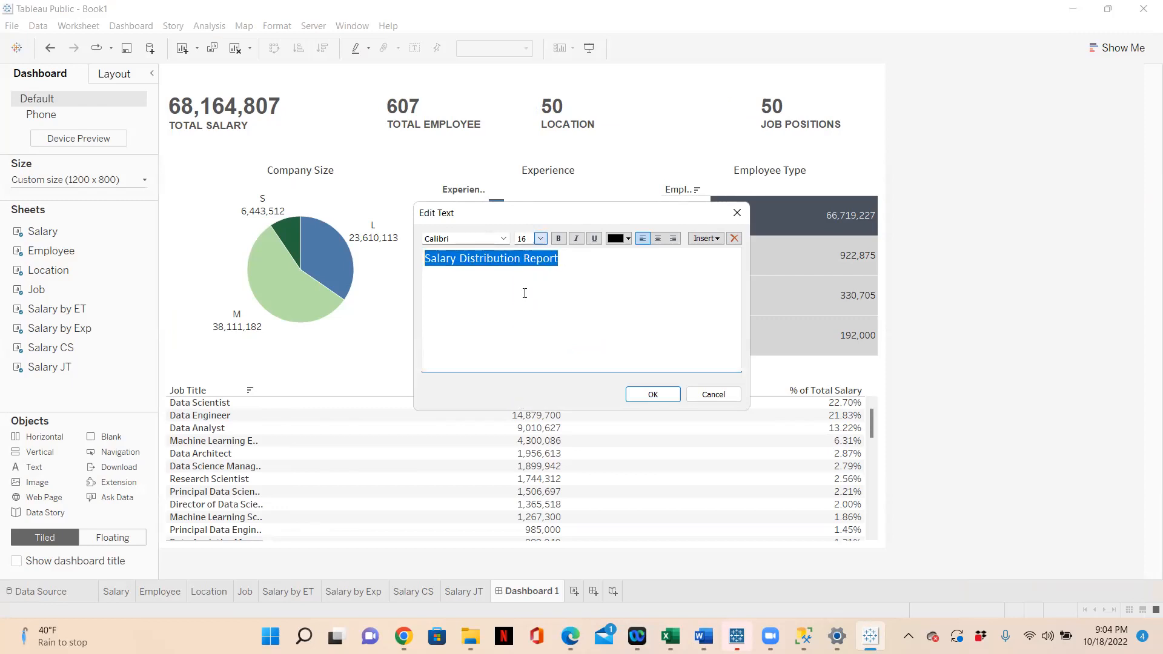
{"action": "left_click", "coordinate": [559, 239]}
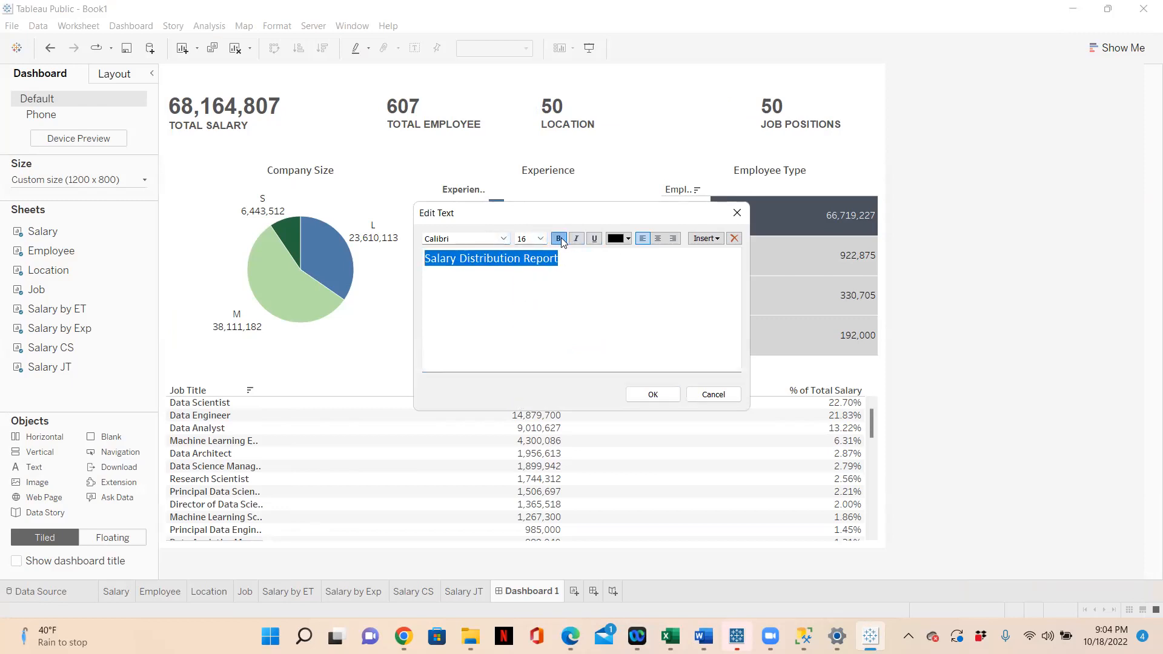
{"action": "left_click", "coordinate": [663, 244]}
{"action": "left_click", "coordinate": [651, 395]}
{"action": "left_click_drag", "start_coordinate": [654, 307], "coordinate": [632, 128]}
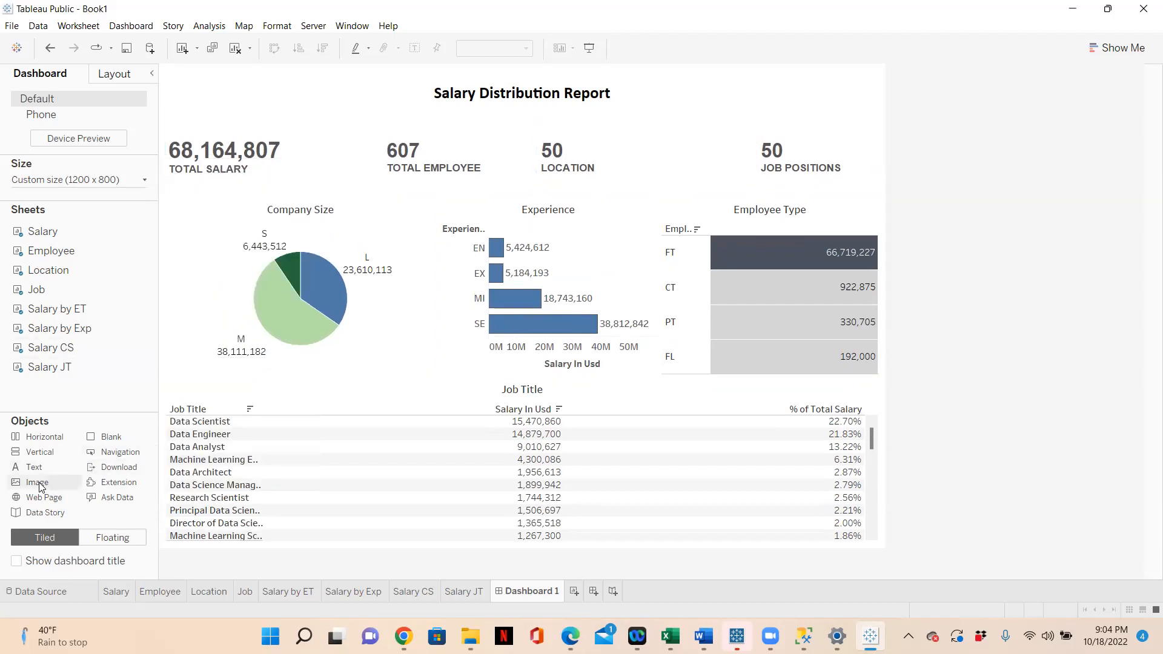
Drop an image object beside the title and load the LE Logo file from Desktop.
{"action": "left_click_drag", "start_coordinate": [111, 297], "coordinate": [212, 104]}
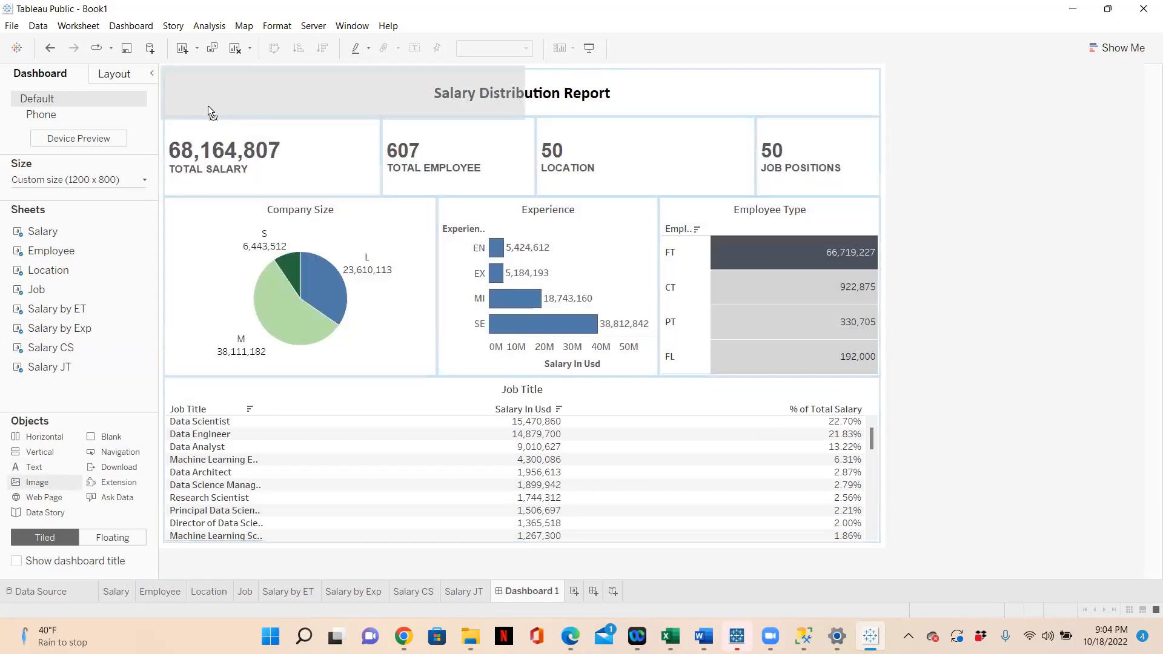
{"action": "left_click_drag", "start_coordinate": [207, 107], "coordinate": [206, 108]}
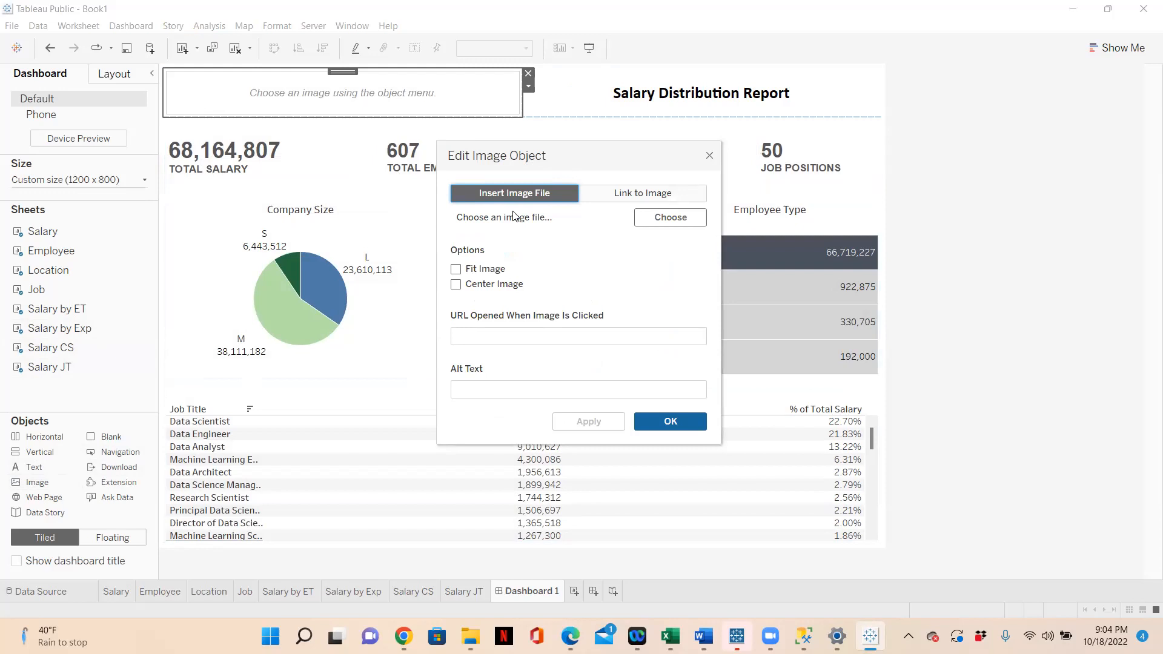
{"action": "left_click", "coordinate": [671, 218]}
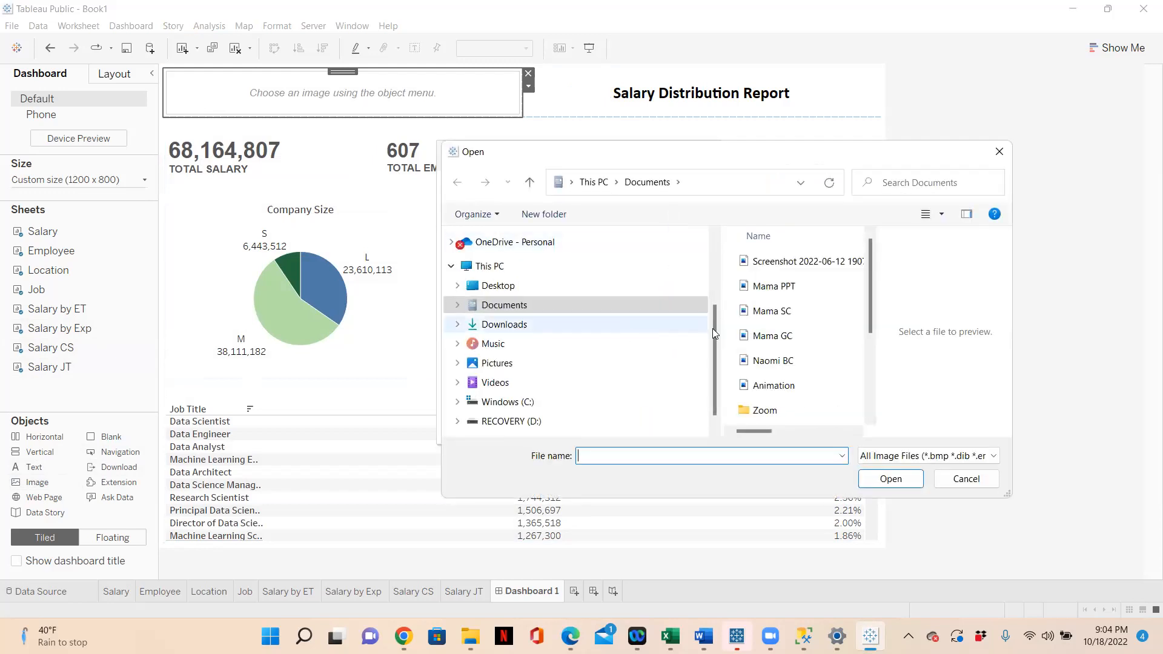
{"action": "left_click", "coordinate": [513, 290]}
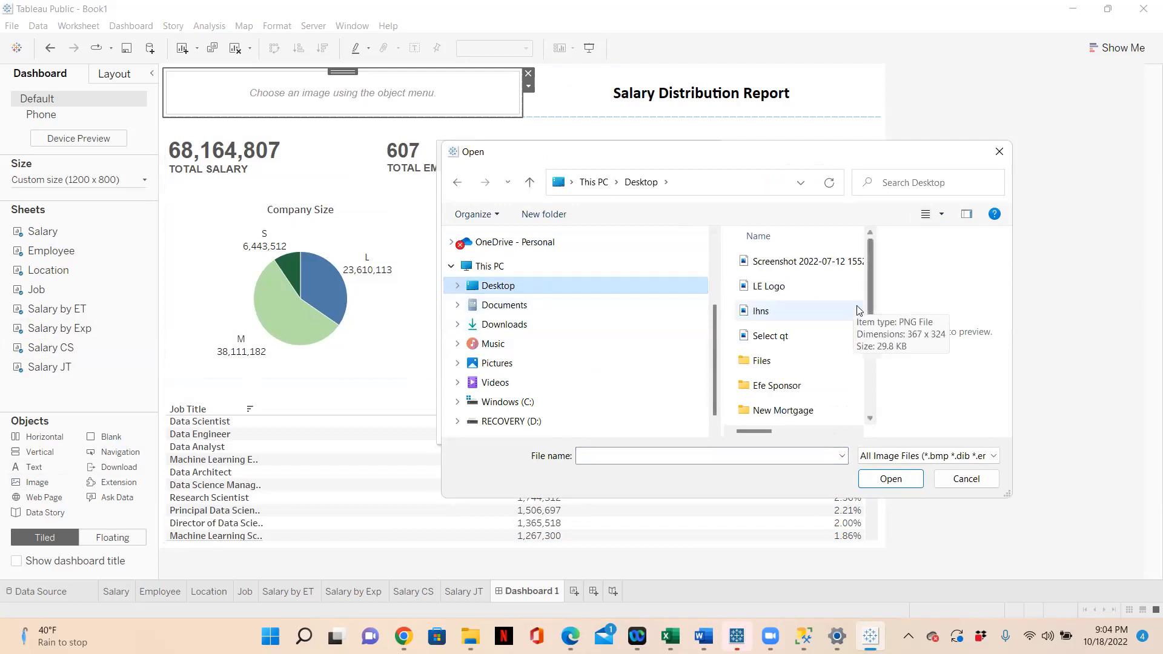
{"action": "left_click_drag", "start_coordinate": [874, 286], "coordinate": [871, 211]}
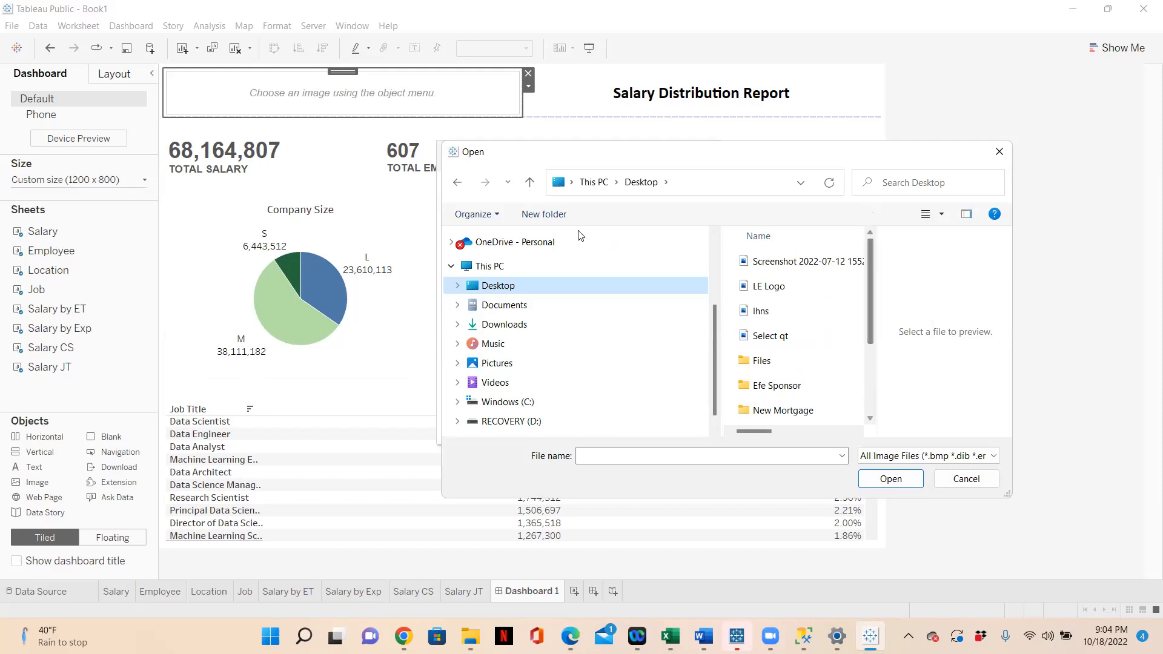
{"action": "left_click", "coordinate": [505, 325]}
{"action": "scroll", "coordinate": [751, 297], "scroll_direction": "right", "scroll_amount": 2}
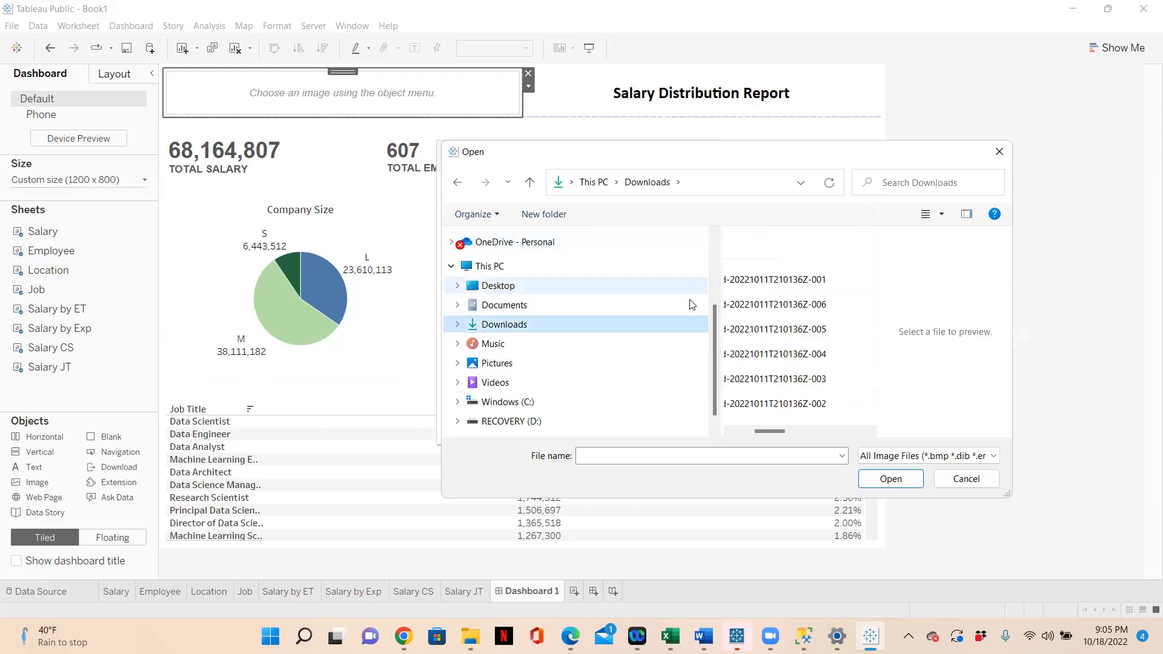
{"action": "left_click", "coordinate": [512, 292]}
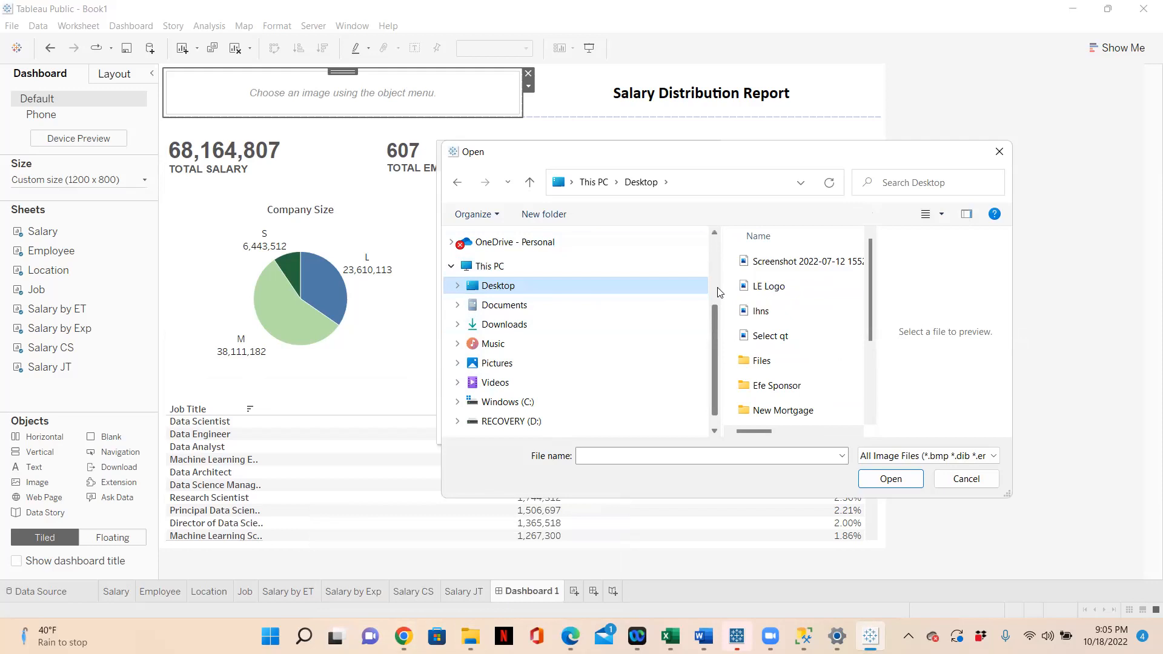
{"action": "left_click", "coordinate": [775, 289]}
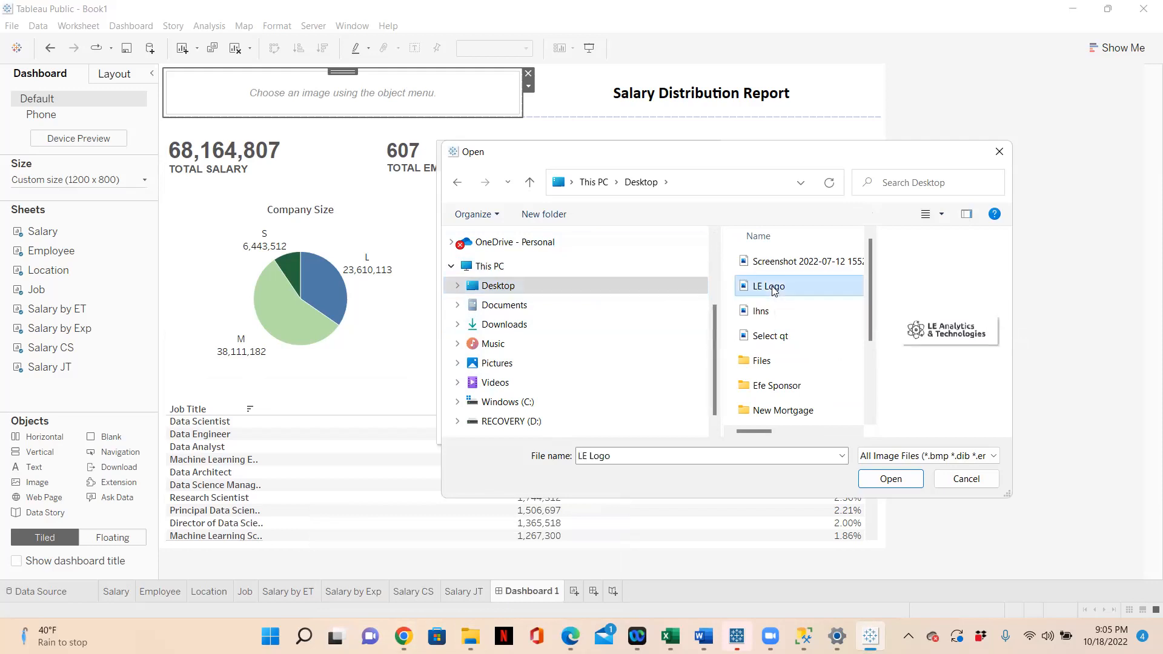
{"action": "left_click", "coordinate": [882, 481]}
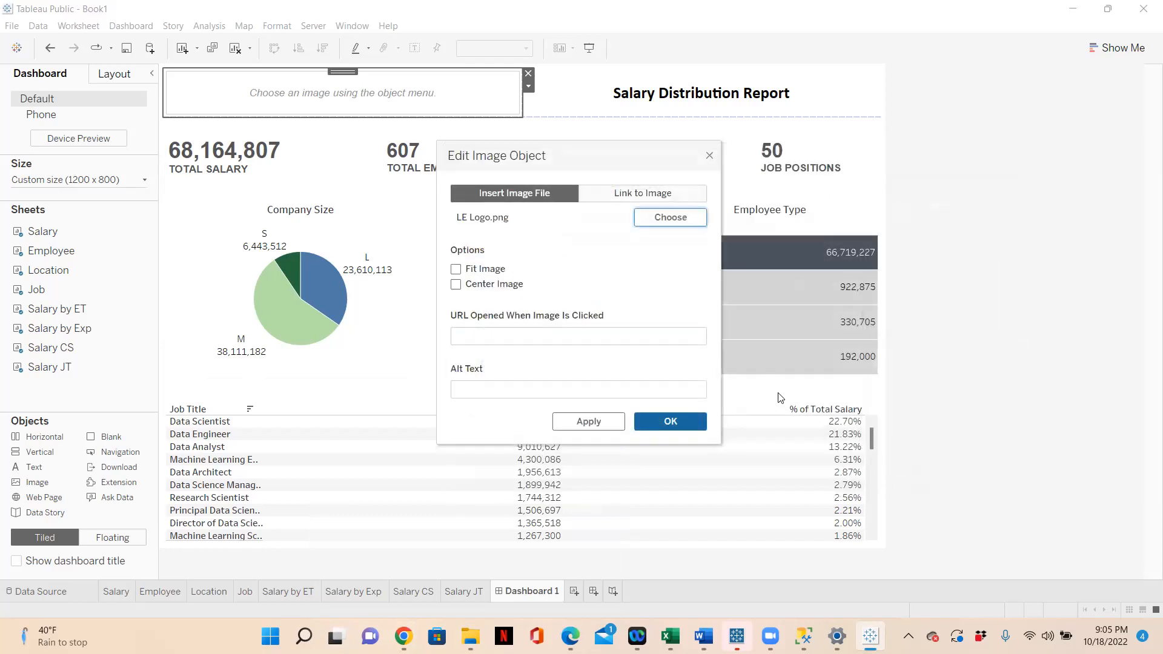
Fit and centre the logo in its image object, then narrow its header area.
{"action": "left_click", "coordinate": [456, 269]}
{"action": "left_click", "coordinate": [455, 284]}
{"action": "left_click", "coordinate": [496, 335]}
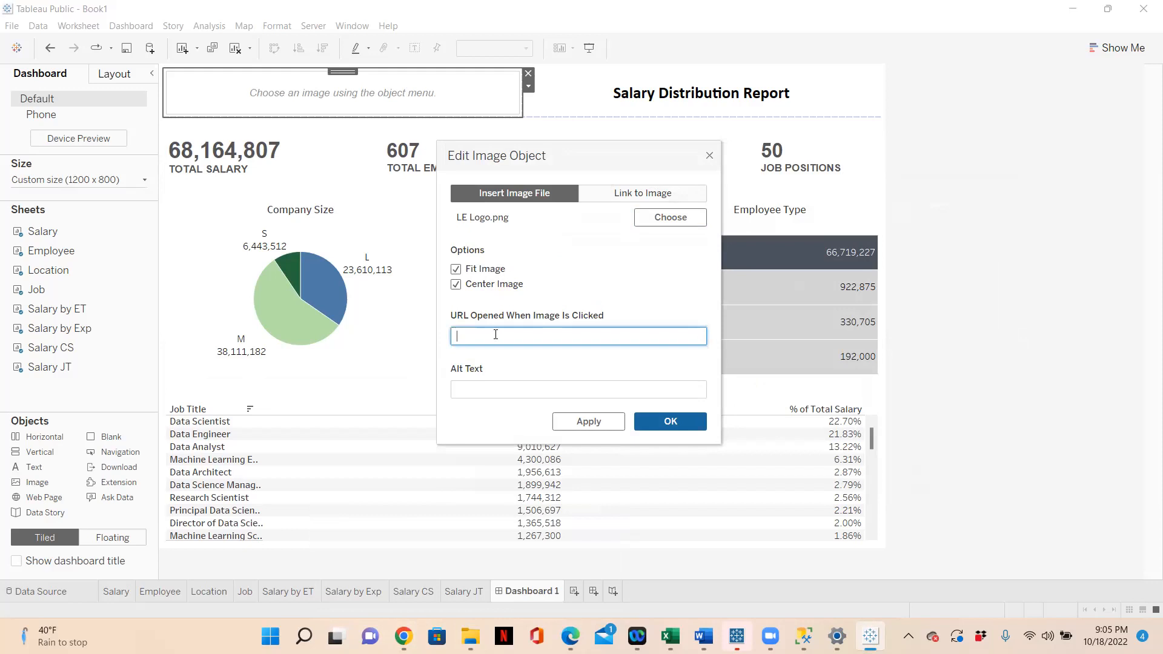
{"action": "left_click", "coordinate": [669, 422]}
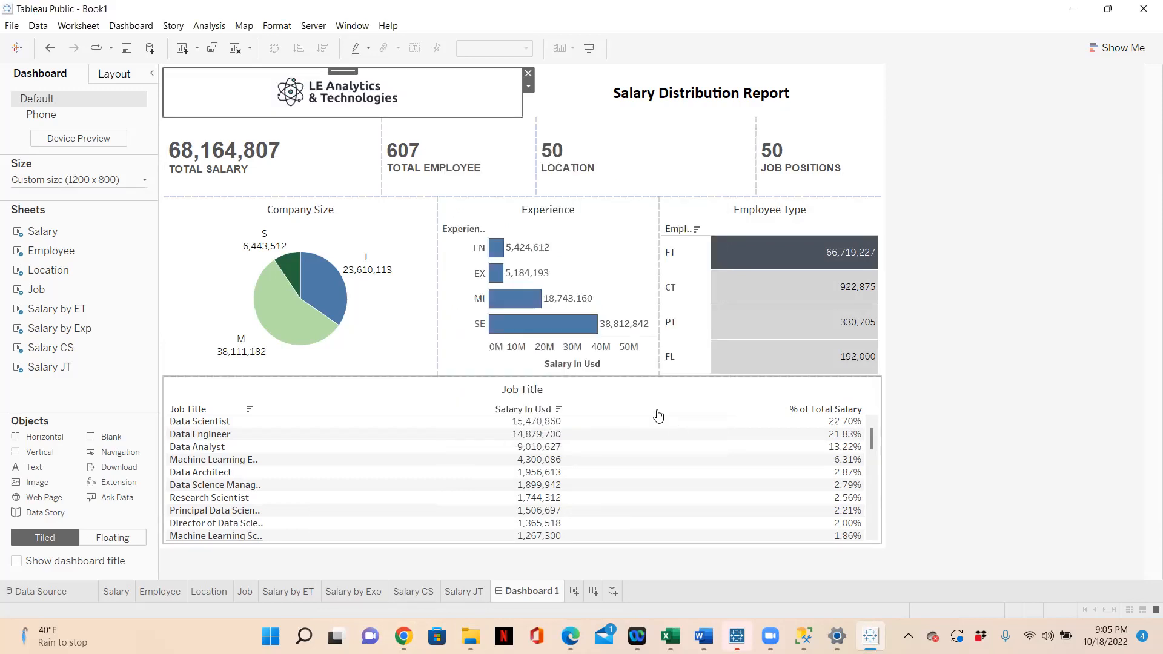
{"action": "left_click_drag", "start_coordinate": [521, 108], "coordinate": [348, 114]}
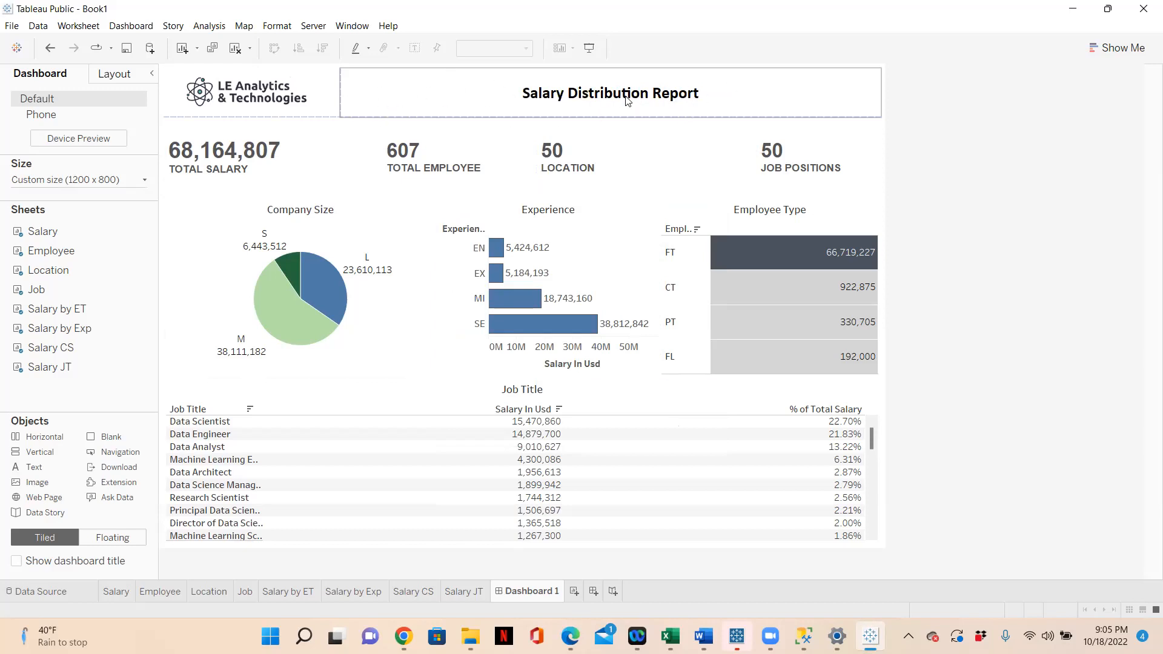
Add a blank spacer right of the report title and narrow the title area.
{"action": "mouse_move", "coordinate": [107, 439]}
{"action": "left_mouse_down"}
{"action": "mouse_move", "coordinate": [309, 280]}
{"action": "mouse_move", "coordinate": [716, 85]}
{"action": "left_mouse_up"}
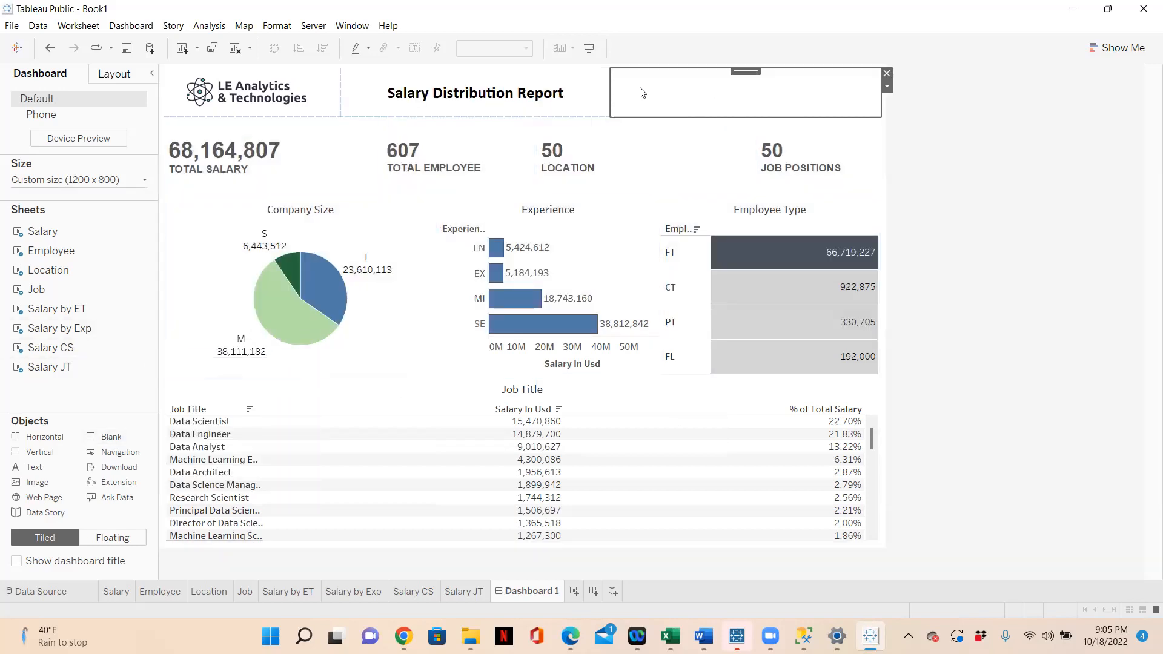
{"action": "left_click_drag", "start_coordinate": [609, 95], "coordinate": [604, 94]}
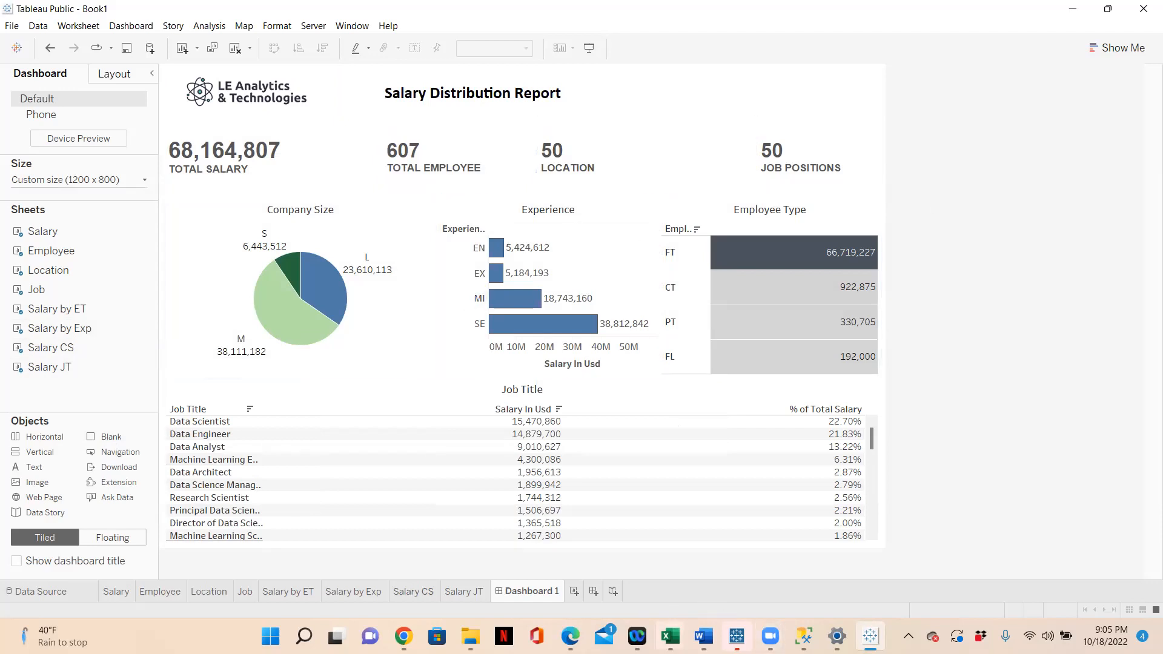
Review the 'Filters needed' line for Company Location, Work Year and Residence, then minimize Word.
{"action": "mouse_move", "coordinate": [703, 636]}
{"action": "left_click", "coordinate": [761, 576]}
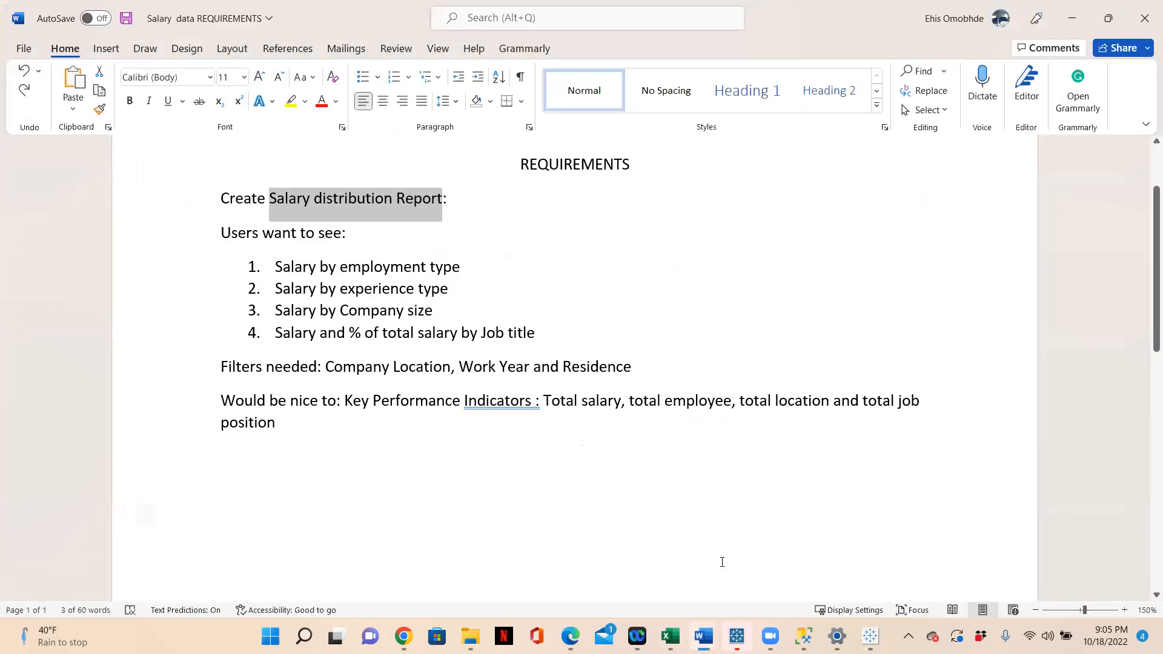
{"action": "double_click", "coordinate": [234, 366]}
{"action": "left_click_drag", "start_coordinate": [435, 375], "coordinate": [652, 380]}
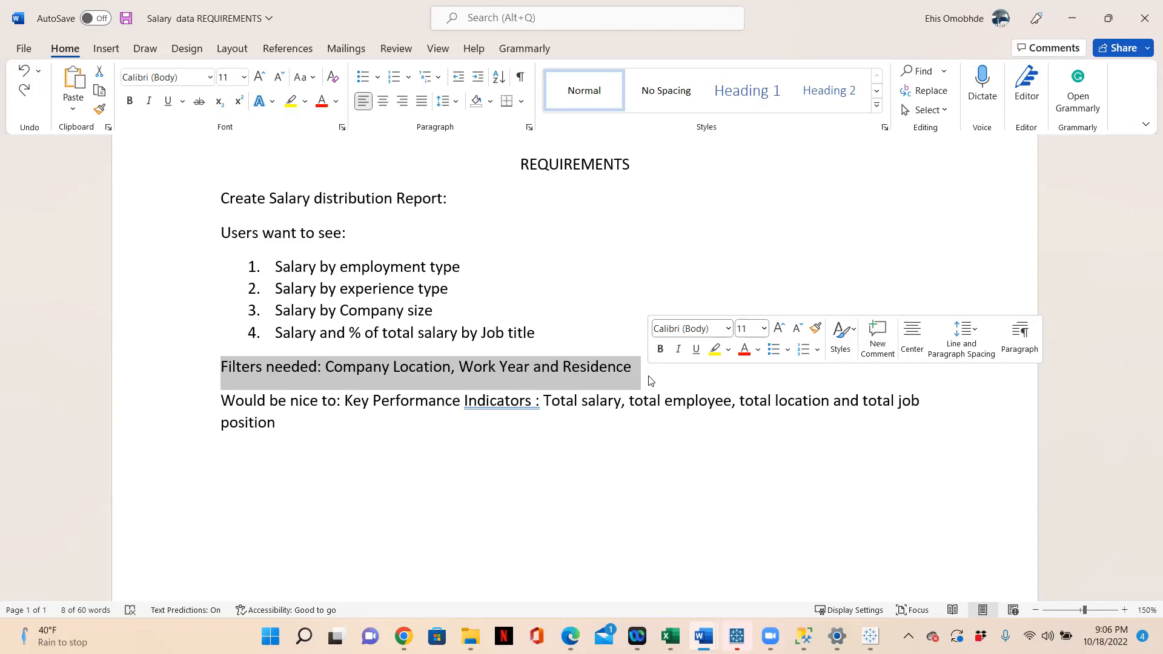
{"action": "left_click", "coordinate": [1072, 22]}
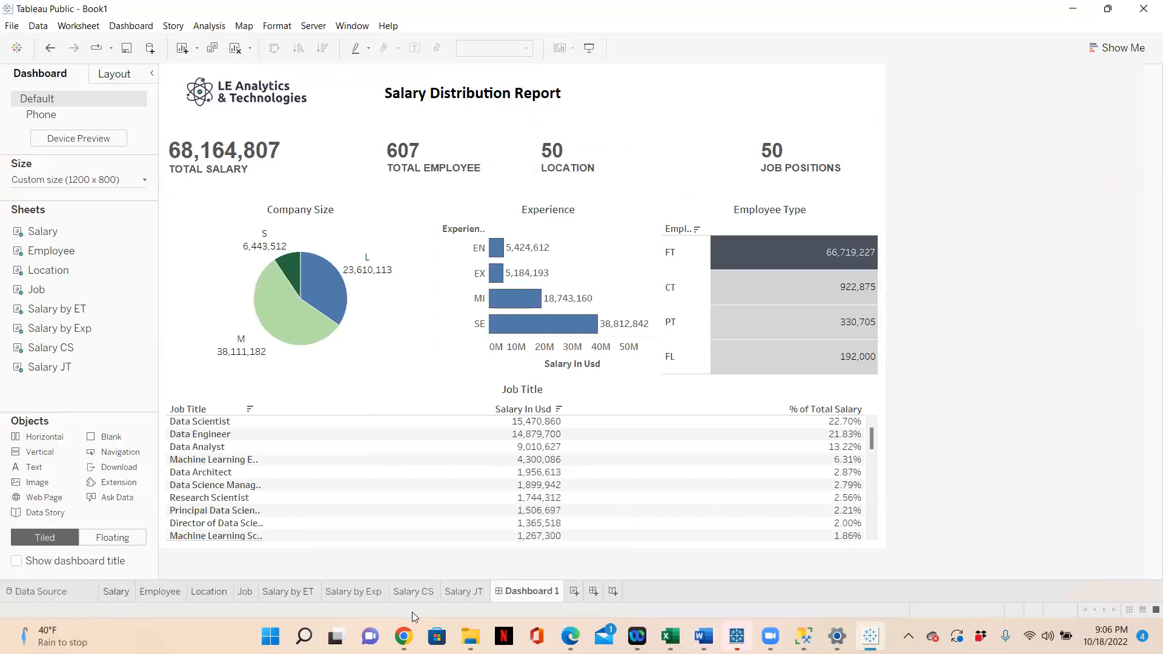
Open the Salary worksheet and briefly recheck the Word requirements.
{"action": "left_click", "coordinate": [125, 592]}
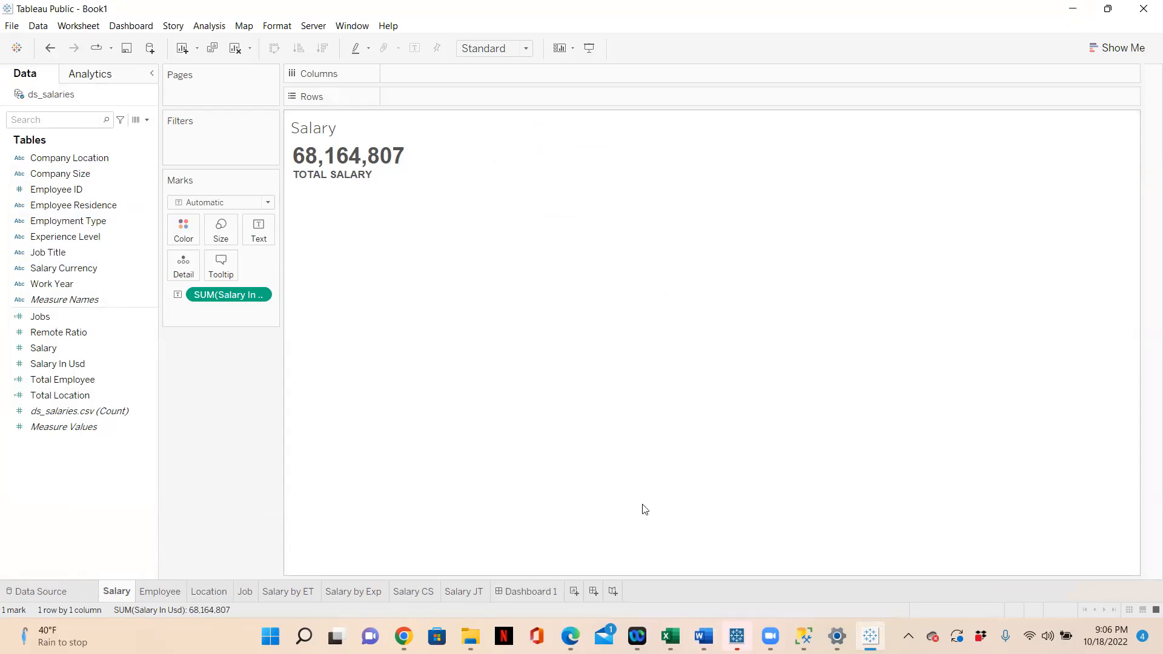
{"action": "mouse_move", "coordinate": [703, 635]}
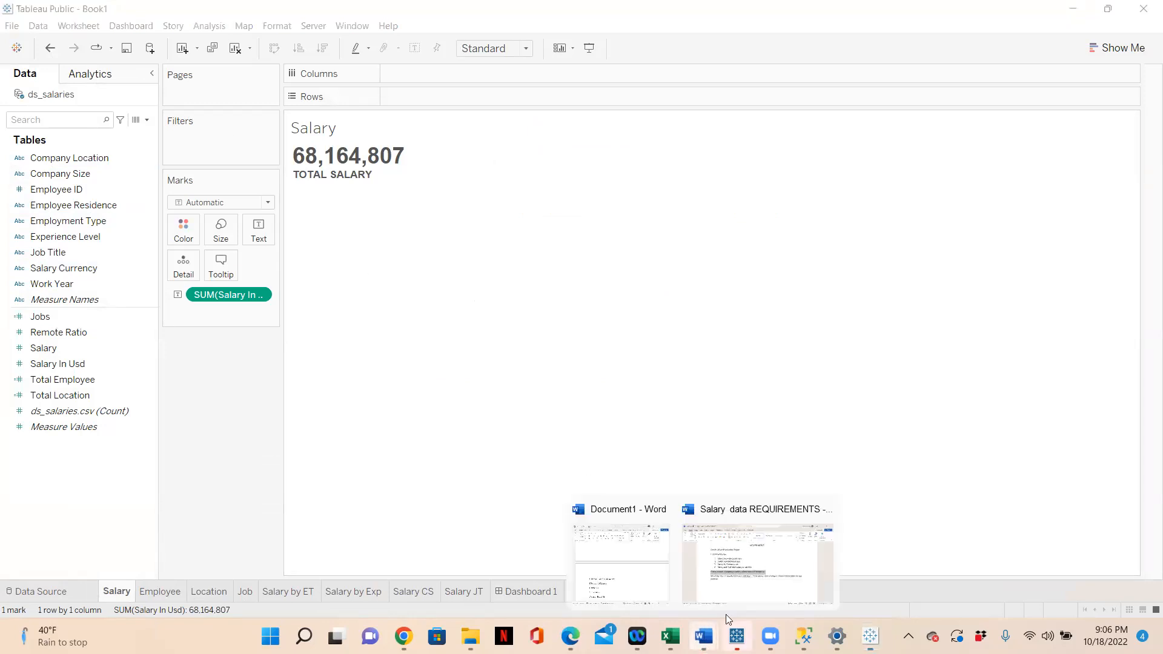
{"action": "left_click", "coordinate": [746, 561]}
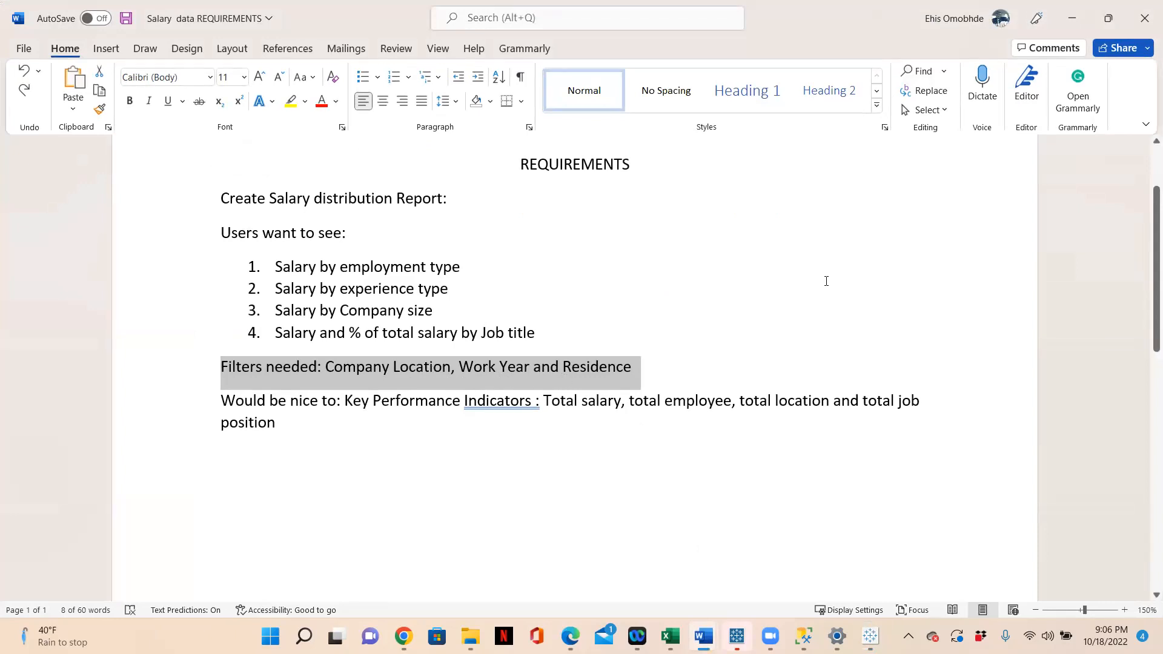
{"action": "left_click", "coordinate": [1072, 17]}
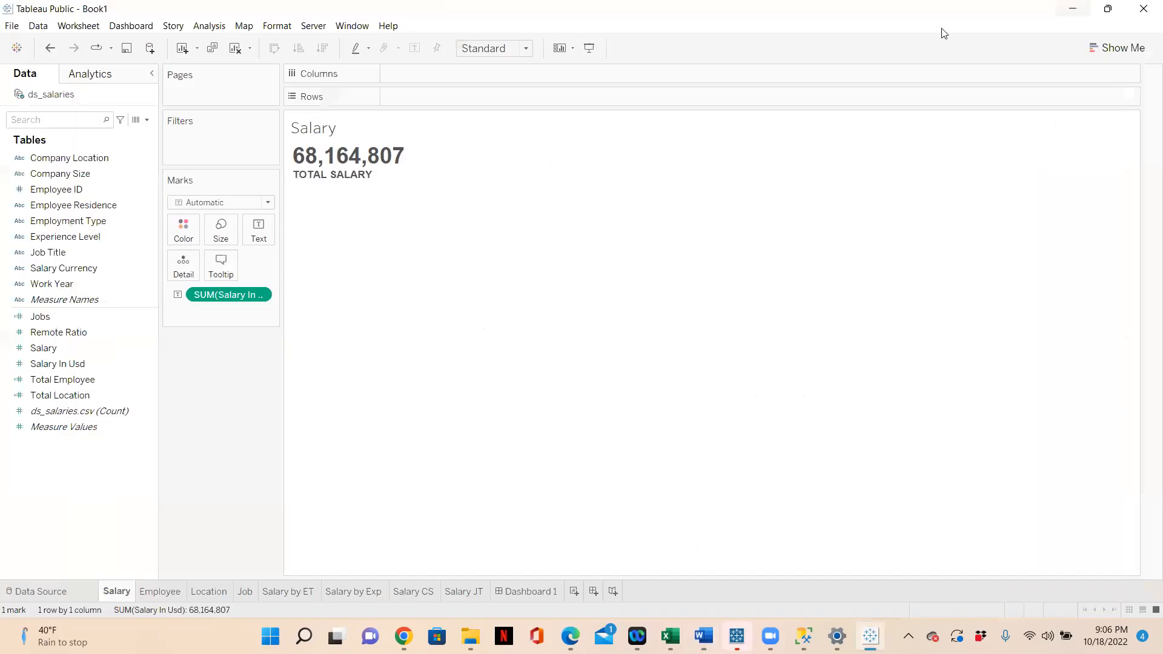
Add Company Location, Employee Residence and Work Year filters to the Salary sheet, all values included.
{"action": "left_click_drag", "start_coordinate": [90, 160], "coordinate": [216, 145]}
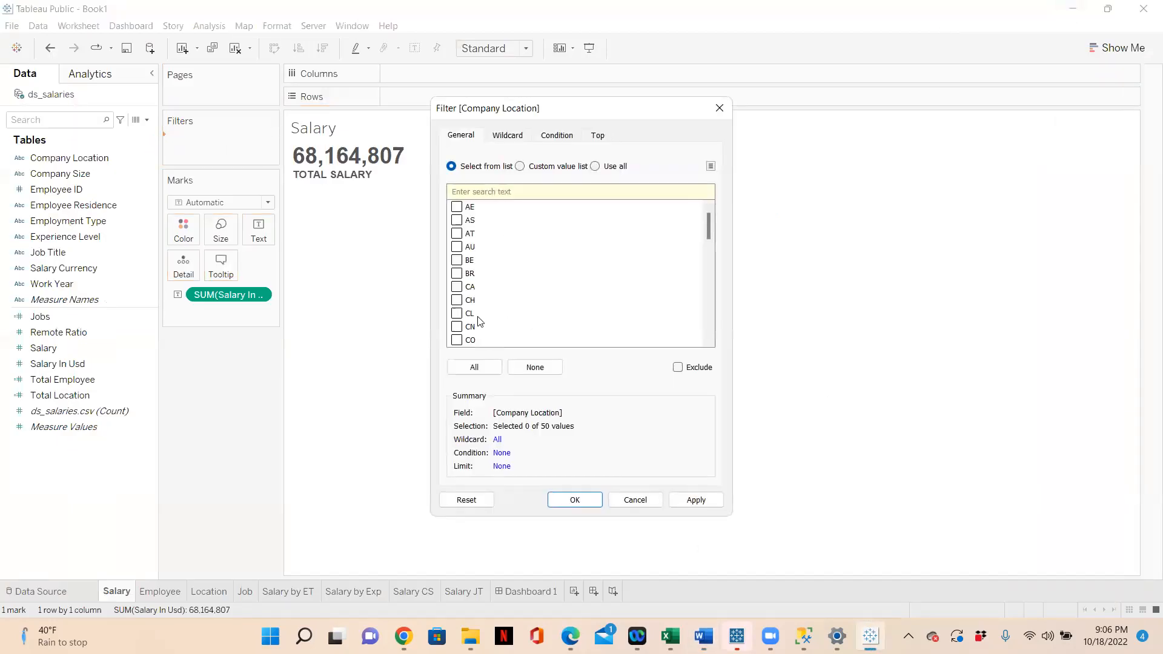
{"action": "left_click", "coordinate": [477, 371]}
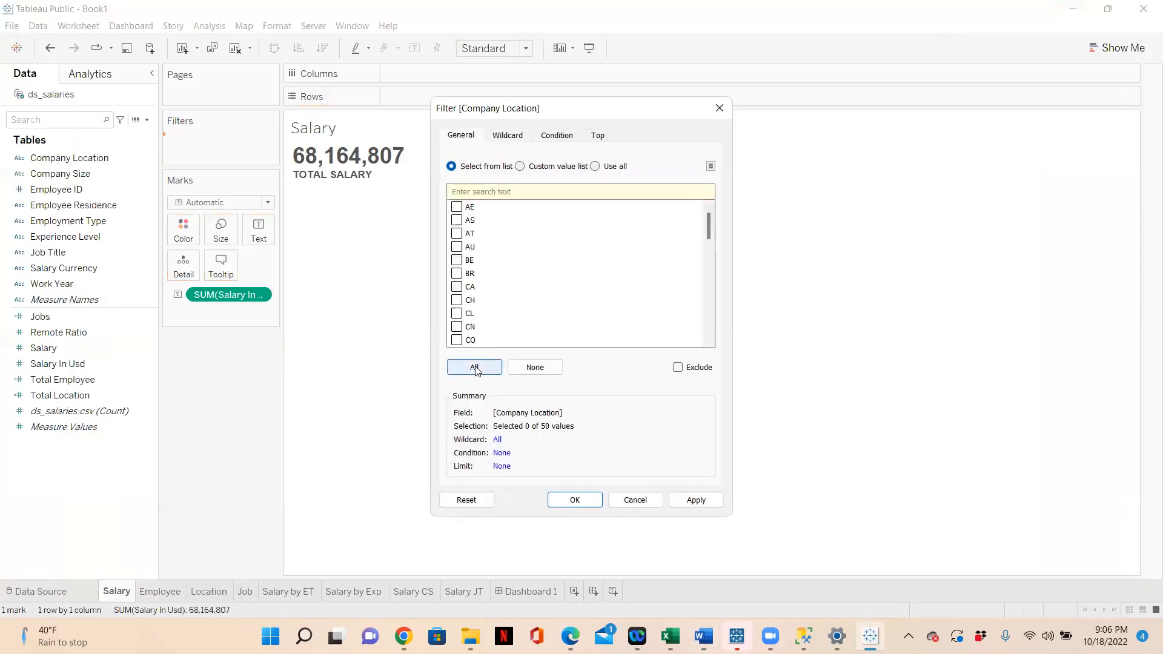
{"action": "left_click", "coordinate": [575, 500]}
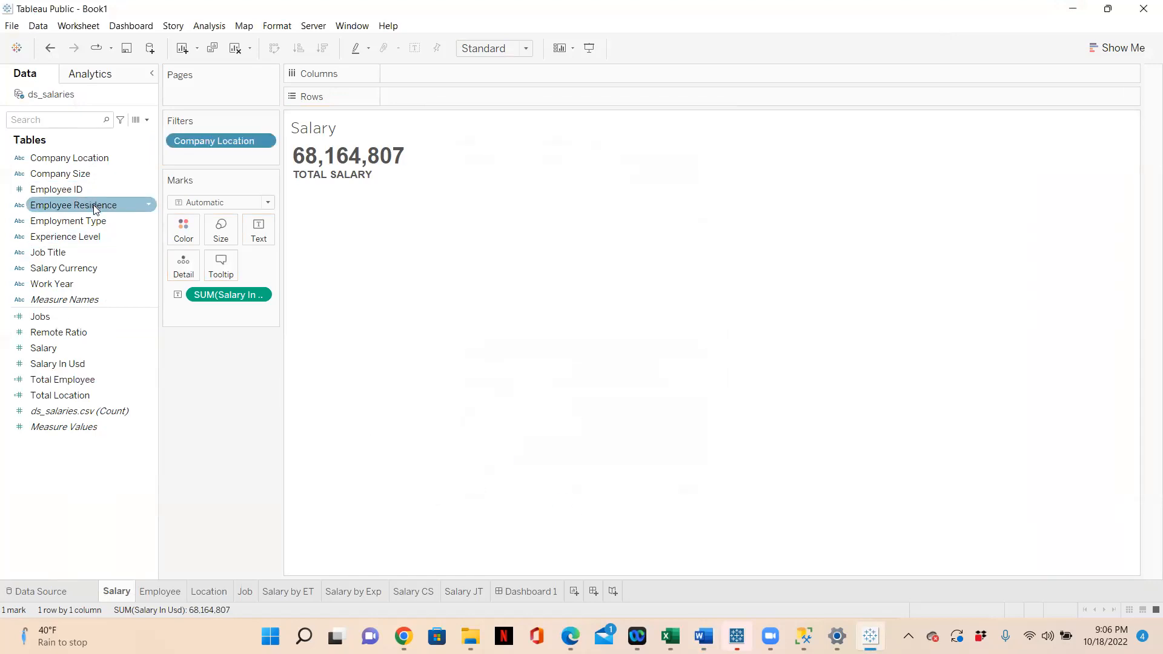
{"action": "left_click_drag", "start_coordinate": [67, 205], "coordinate": [189, 160]}
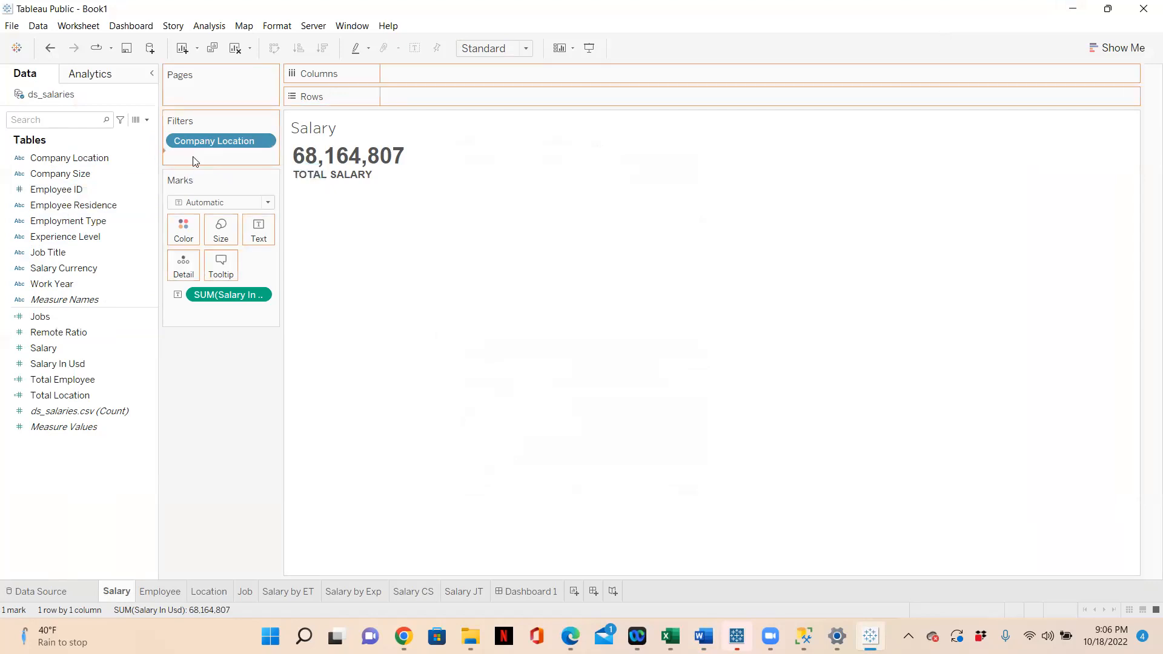
{"action": "left_click", "coordinate": [474, 368]}
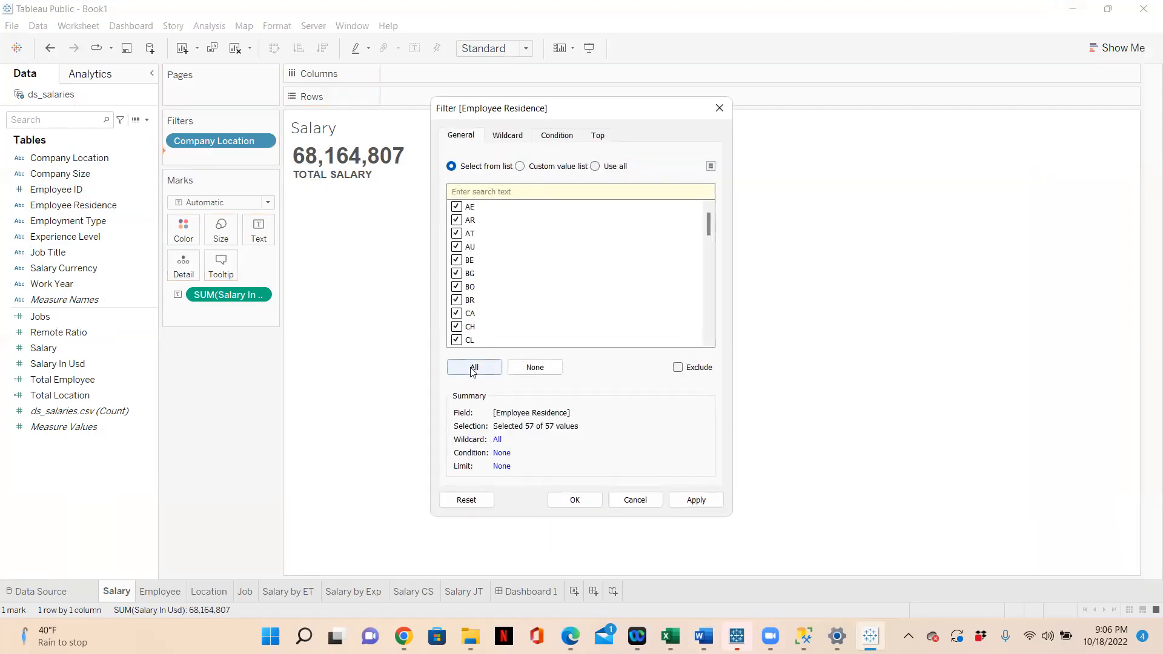
{"action": "left_click", "coordinate": [575, 500]}
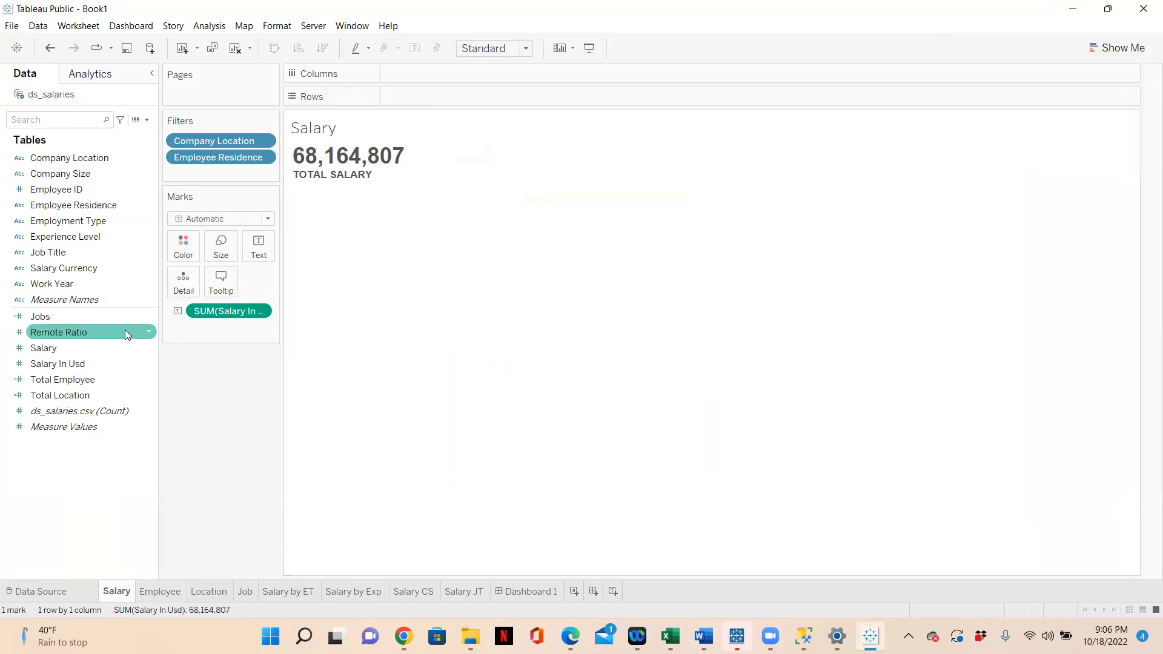
{"action": "left_click", "coordinate": [49, 283]}
{"action": "left_click_drag", "start_coordinate": [85, 283], "coordinate": [180, 172]}
{"action": "left_click", "coordinate": [475, 367]}
{"action": "left_click", "coordinate": [575, 499]}
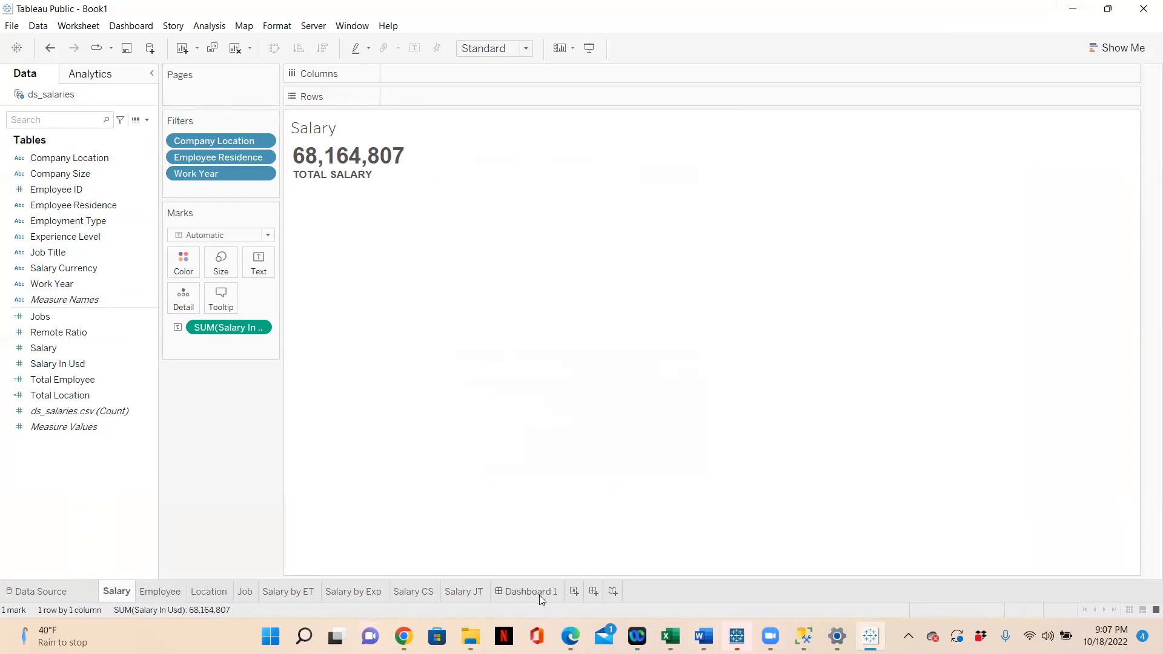
Return to the dashboard and add a vertical container along its left edge.
{"action": "mouse_move", "coordinate": [538, 595]}
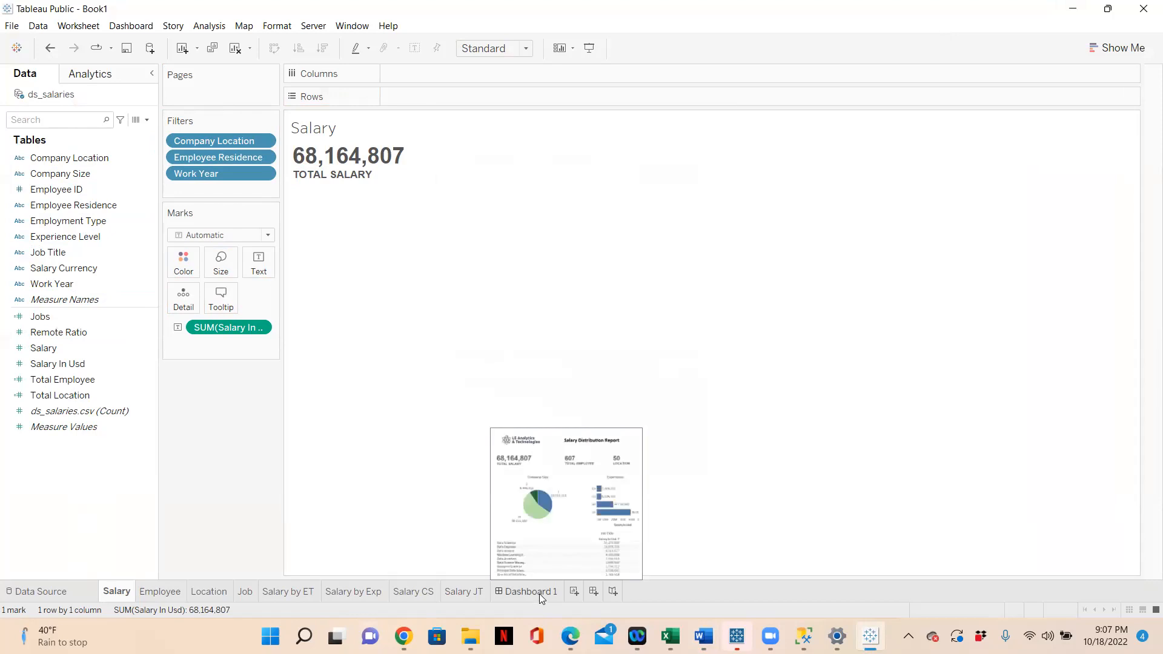
{"action": "left_click", "coordinate": [539, 591]}
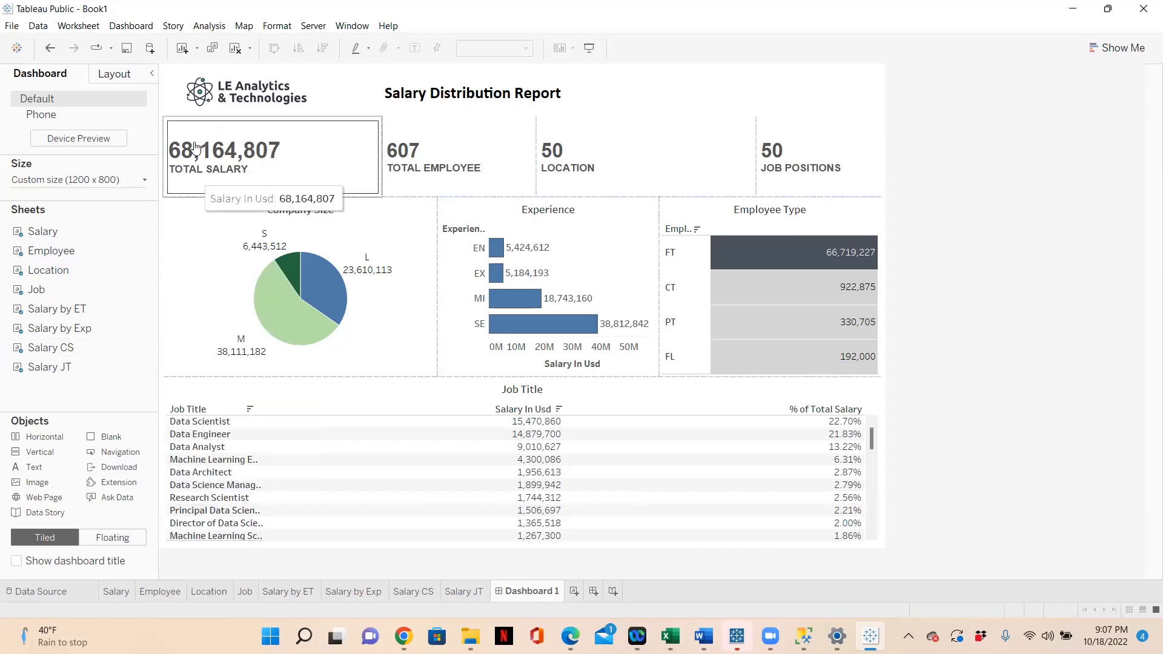
{"action": "mouse_move", "coordinate": [190, 130]}
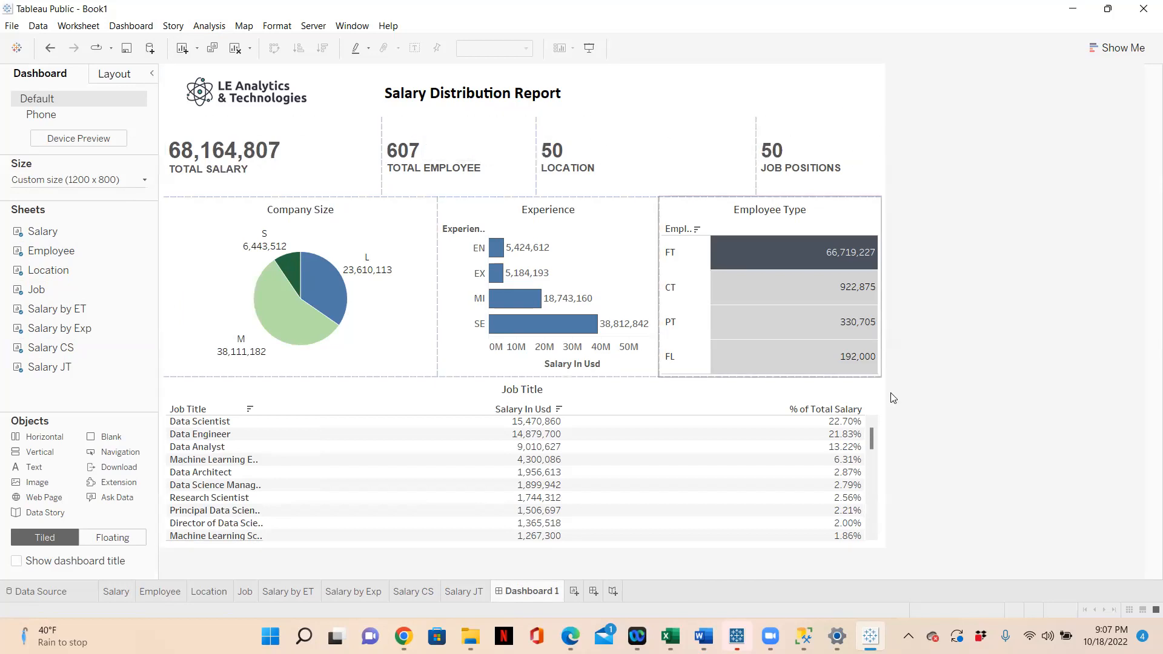
{"action": "mouse_move", "coordinate": [831, 477]}
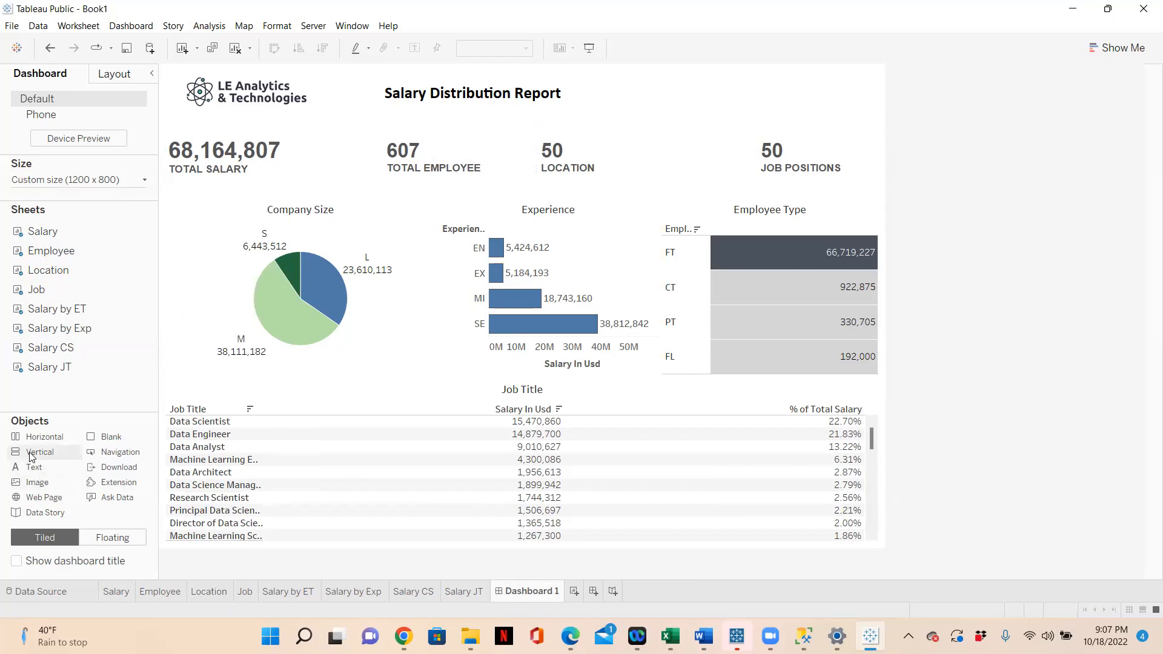
{"action": "left_click_drag", "start_coordinate": [160, 416], "coordinate": [161, 422]}
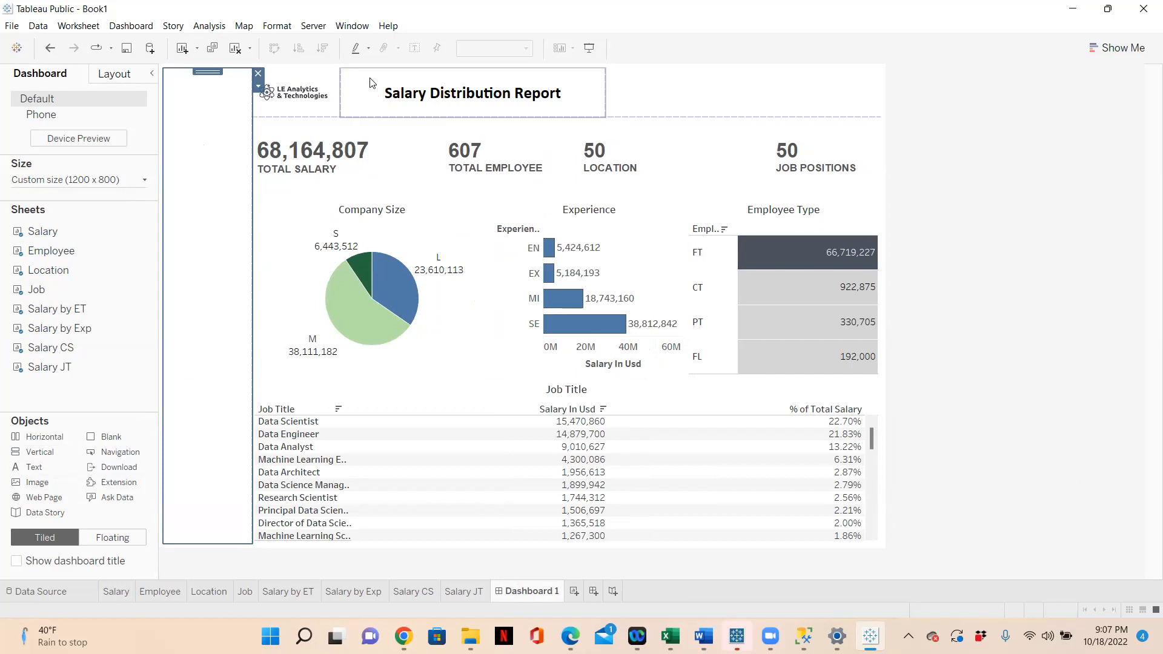
Select the Total Salary tile and open its More Options Filters list.
{"action": "left_click", "coordinate": [412, 149]}
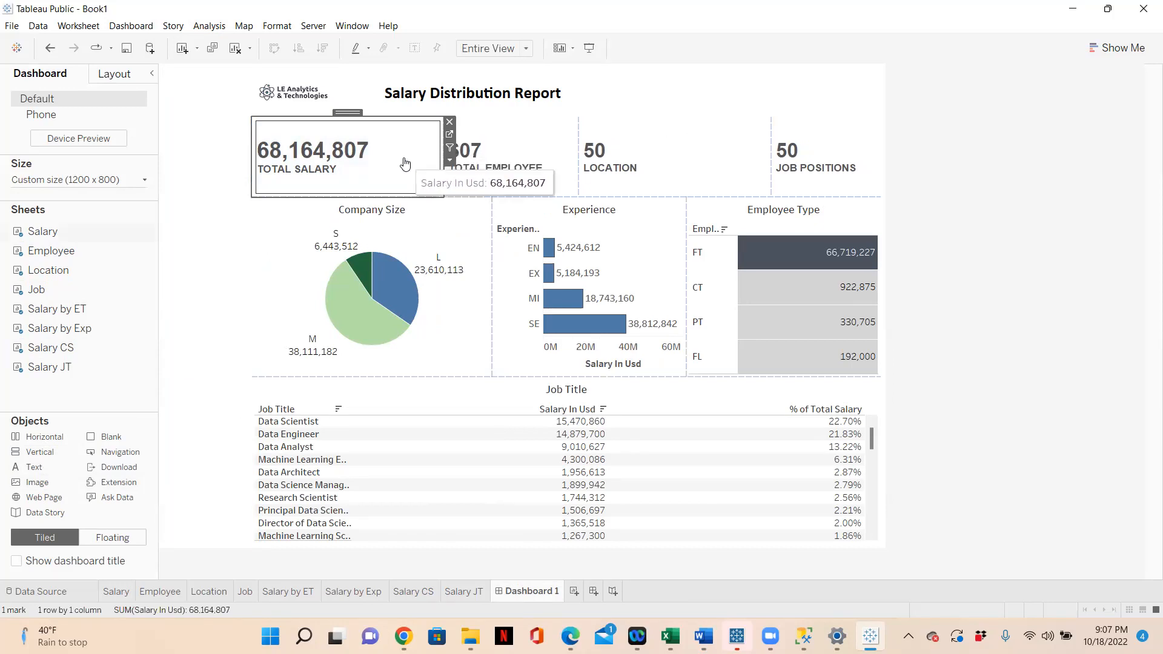
{"action": "left_click", "coordinate": [450, 161]}
{"action": "mouse_move", "coordinate": [488, 275]}
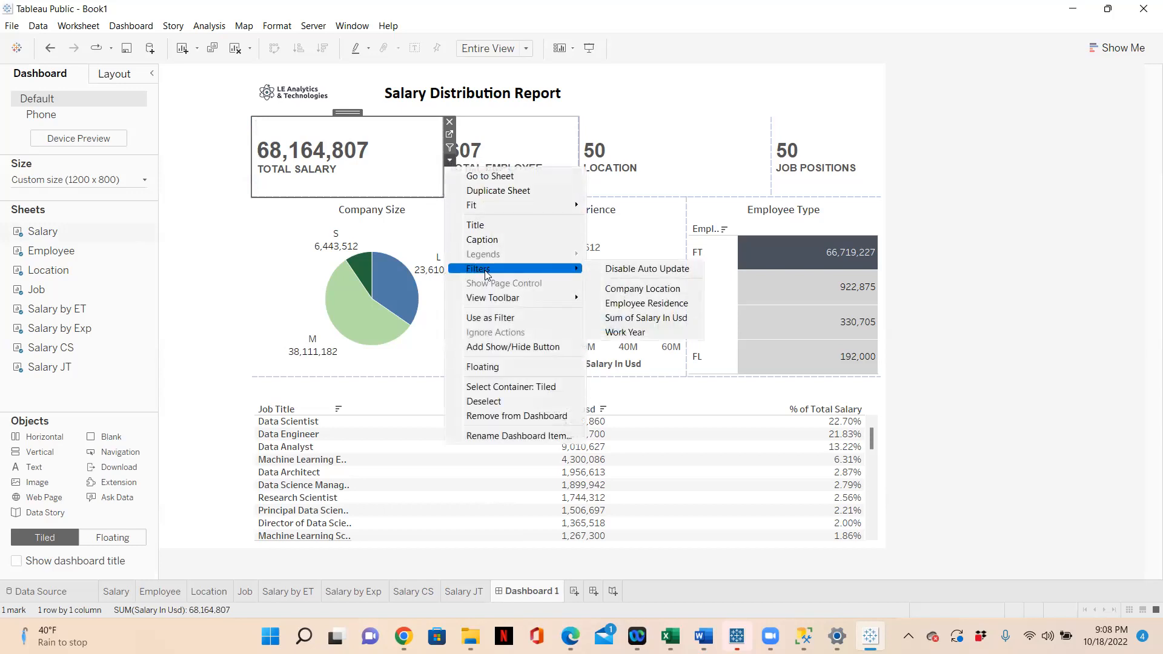
Add the Company Location filter to the dashboard as a Multiple Values (dropdown) filter.
{"action": "left_click", "coordinate": [621, 294]}
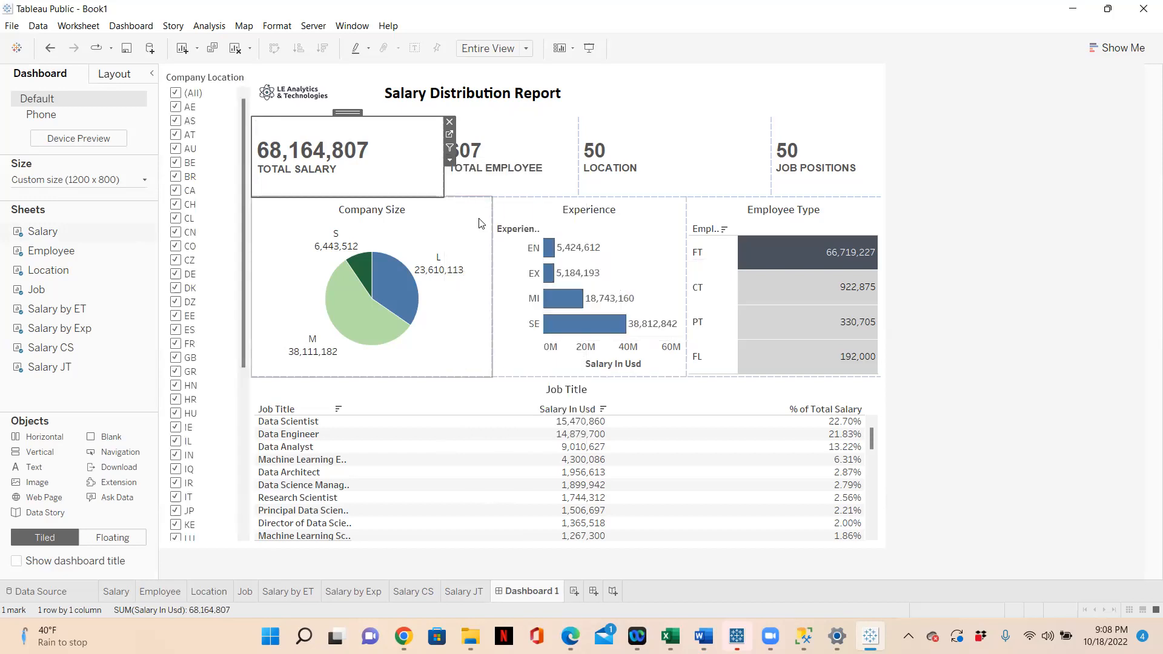
{"action": "left_click", "coordinate": [233, 103]}
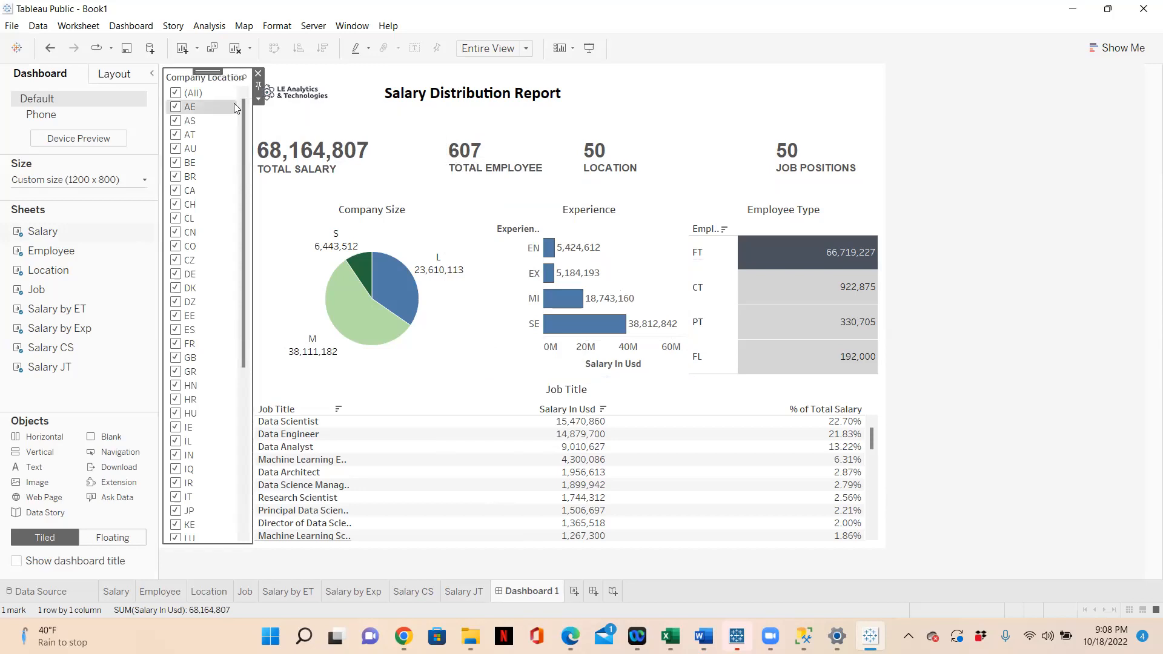
{"action": "left_click", "coordinate": [260, 100]}
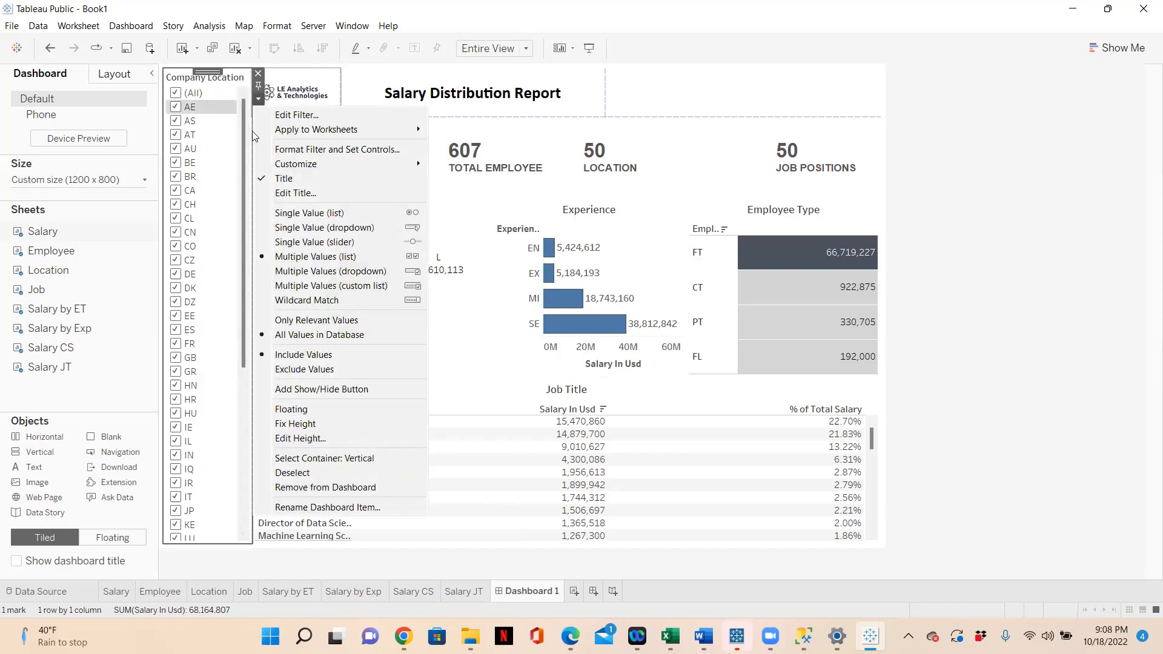
{"action": "left_click", "coordinate": [242, 119]}
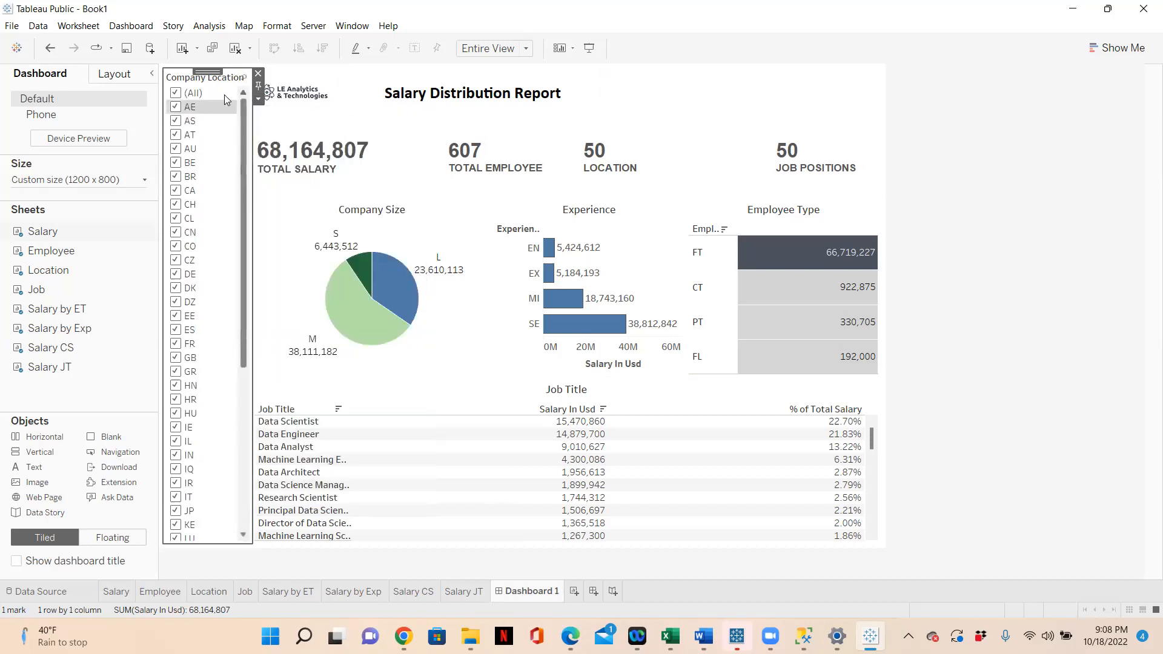
{"action": "left_click", "coordinate": [259, 99]}
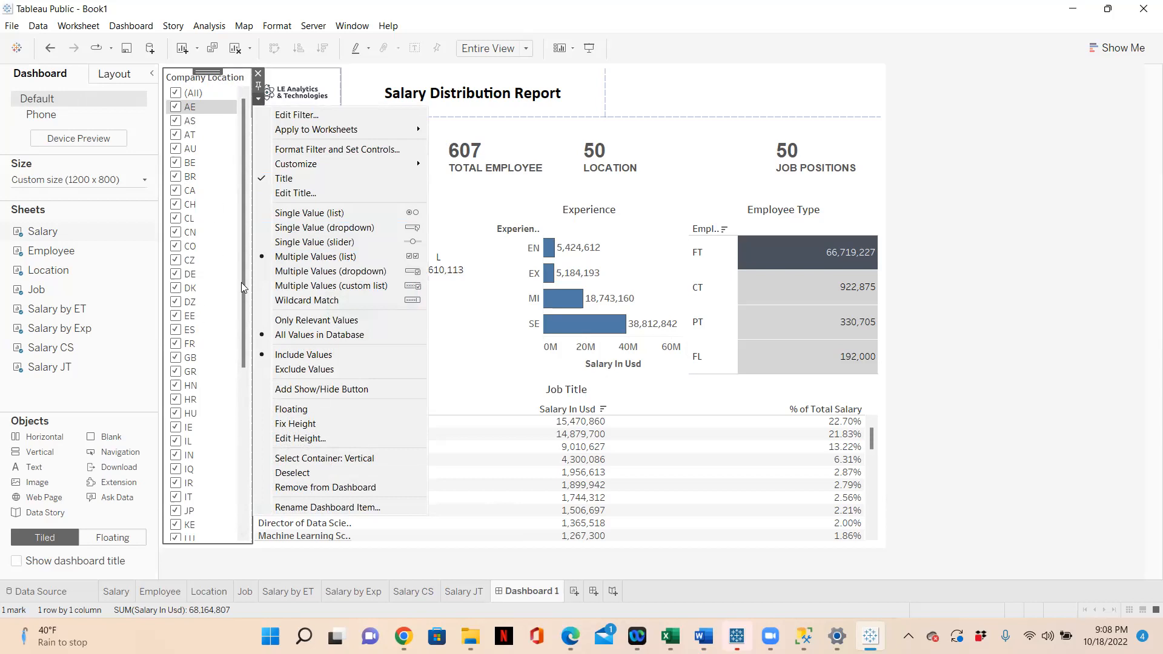
{"action": "left_click", "coordinate": [321, 277]}
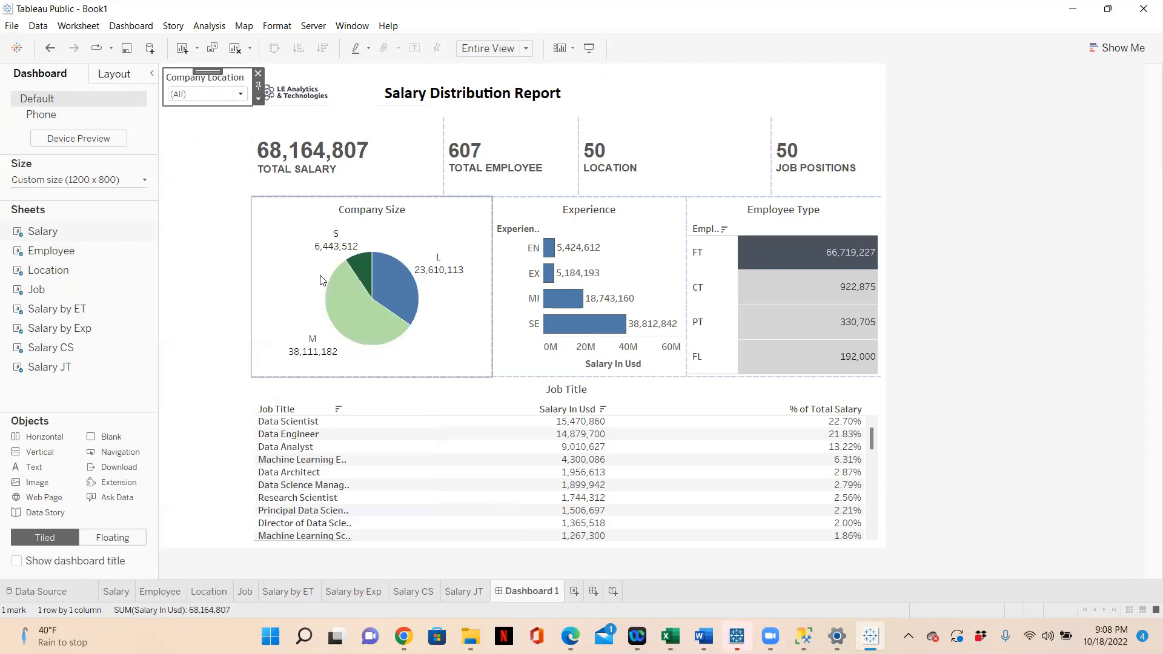
{"action": "left_click", "coordinate": [259, 103]}
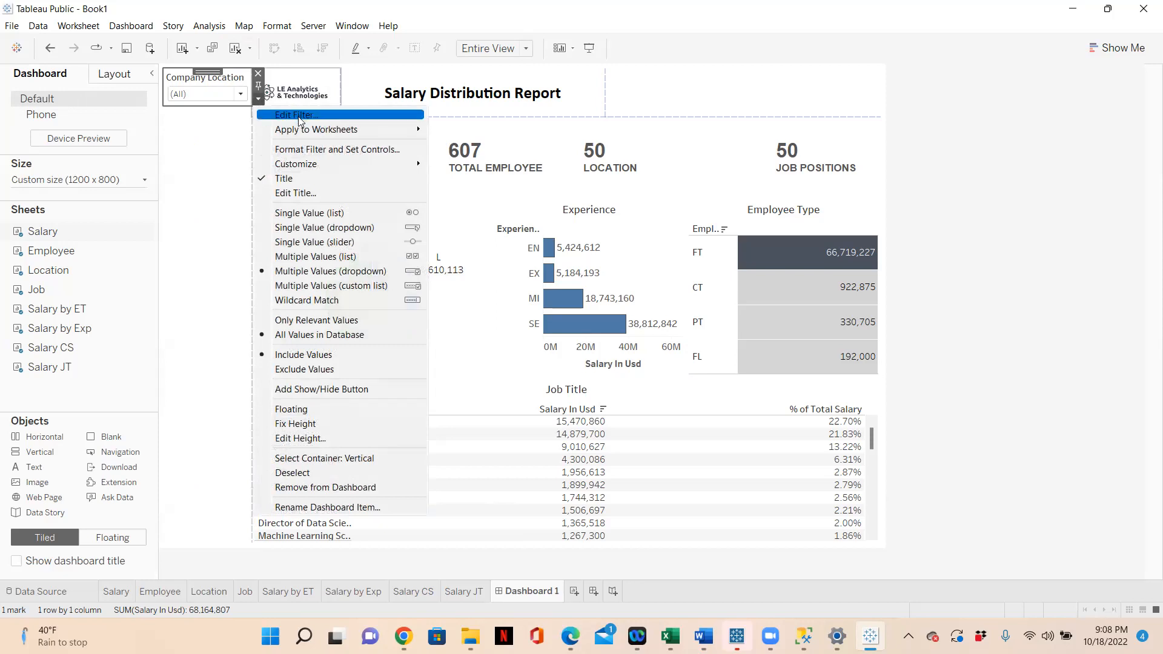
Apply the Company Location filter to all worksheets using this data source.
{"action": "mouse_move", "coordinate": [294, 132]}
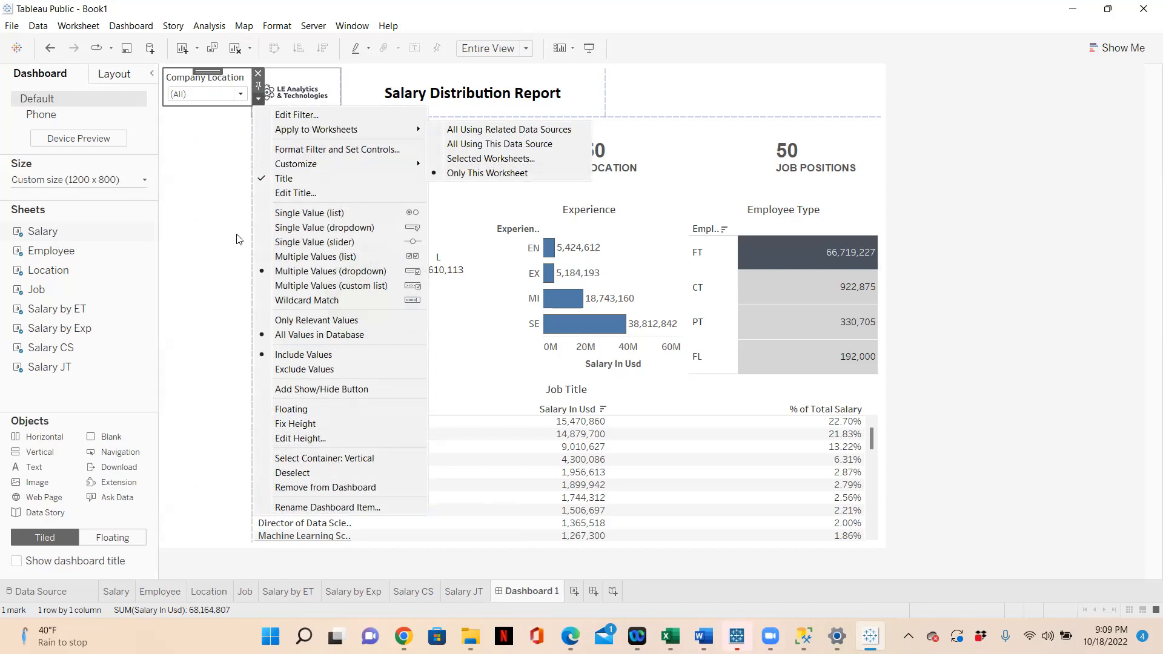
{"action": "left_click", "coordinate": [187, 243]}
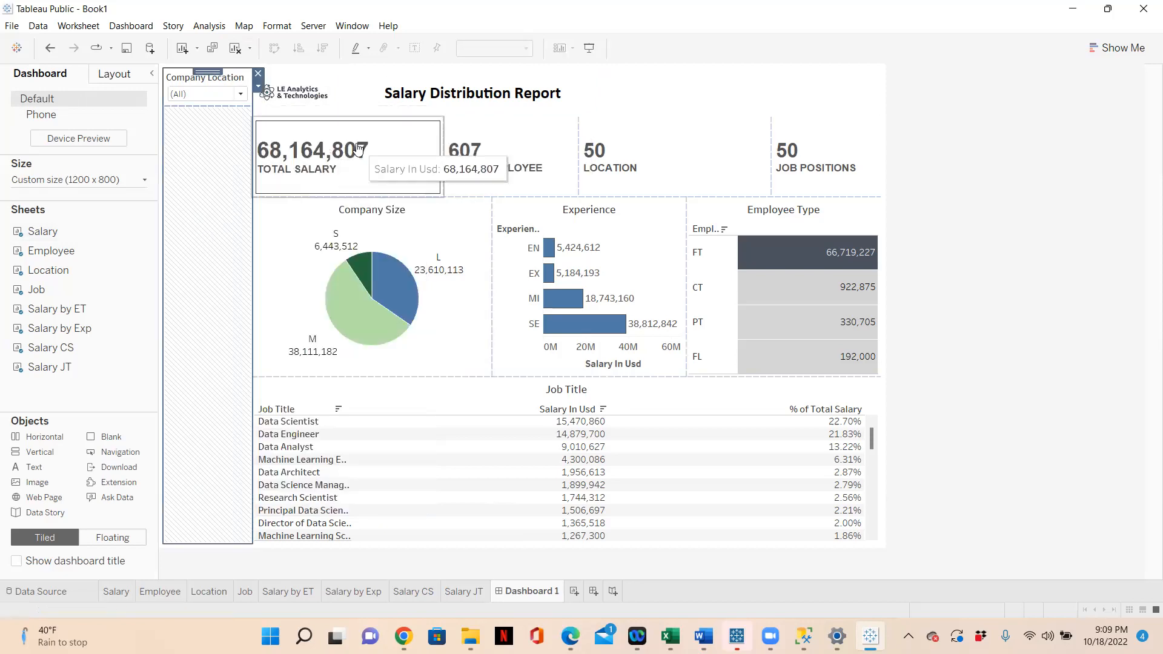
{"action": "left_click", "coordinate": [241, 95]}
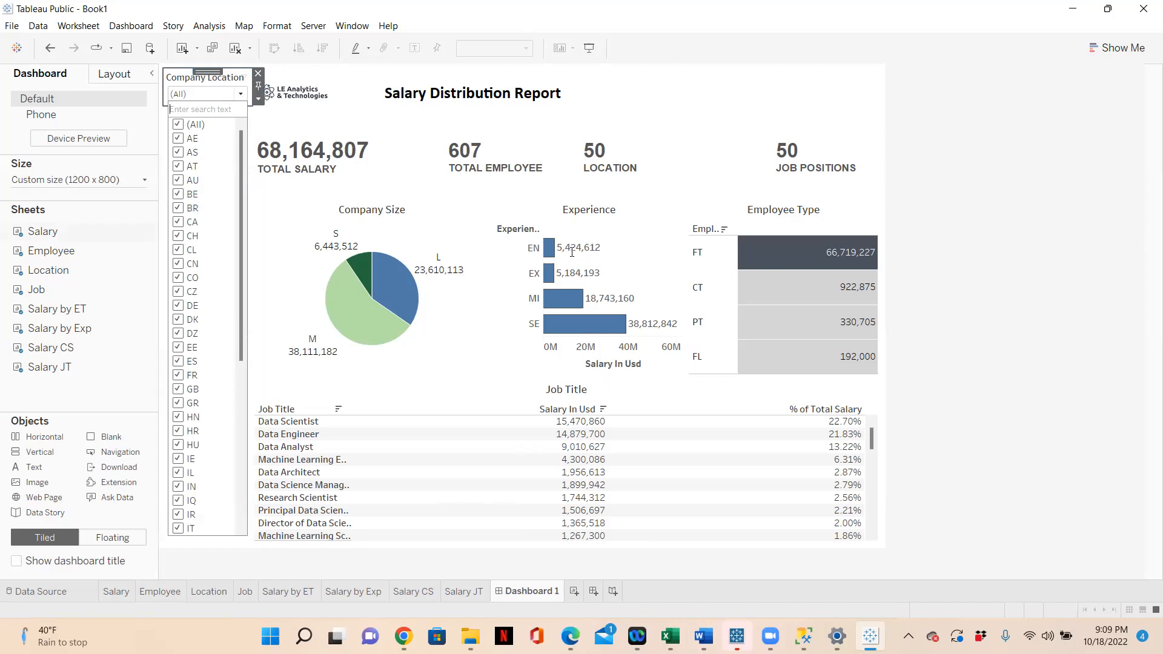
{"action": "left_click", "coordinate": [259, 97]}
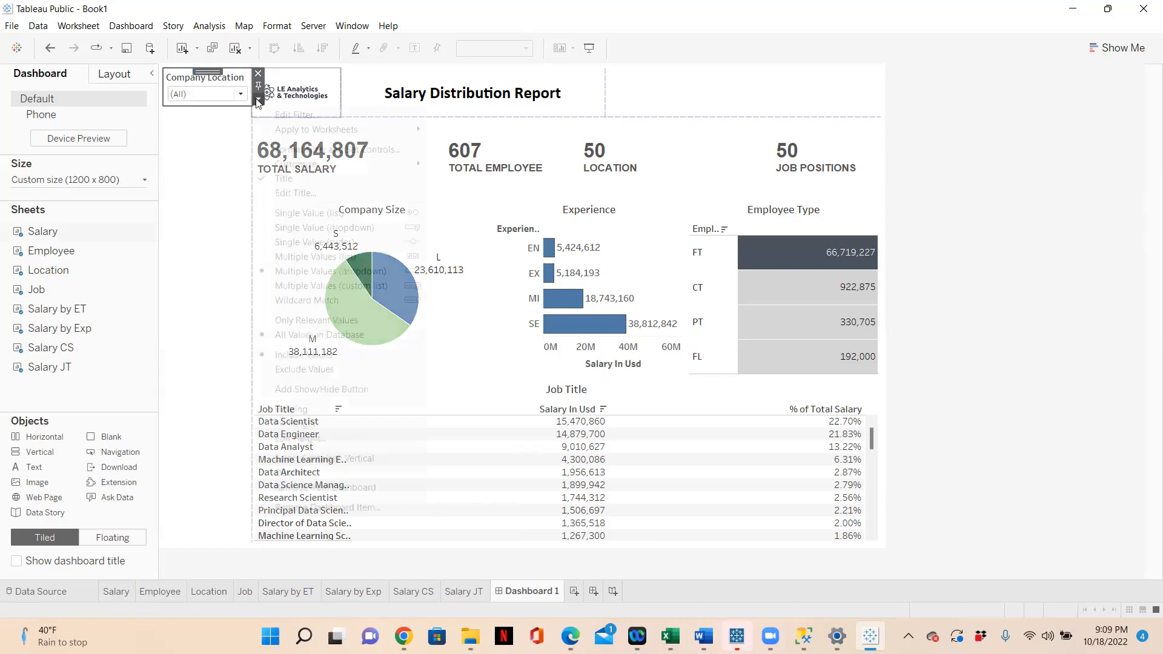
{"action": "left_click", "coordinate": [258, 97]}
{"action": "mouse_move", "coordinate": [282, 131]}
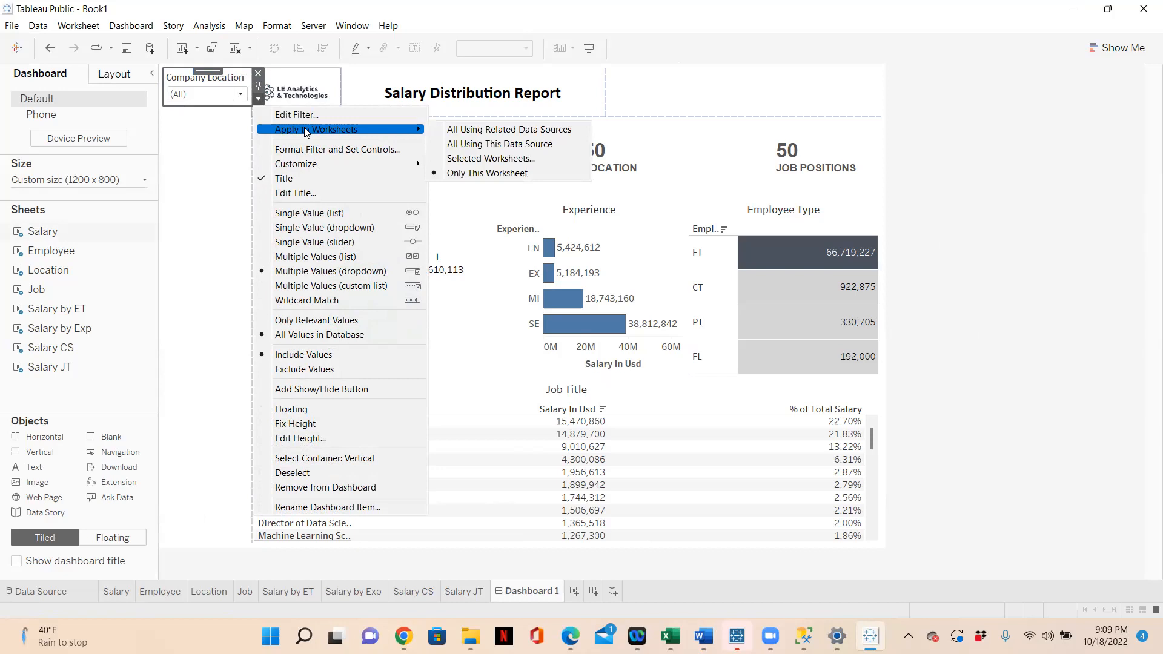
{"action": "left_click", "coordinate": [472, 145]}
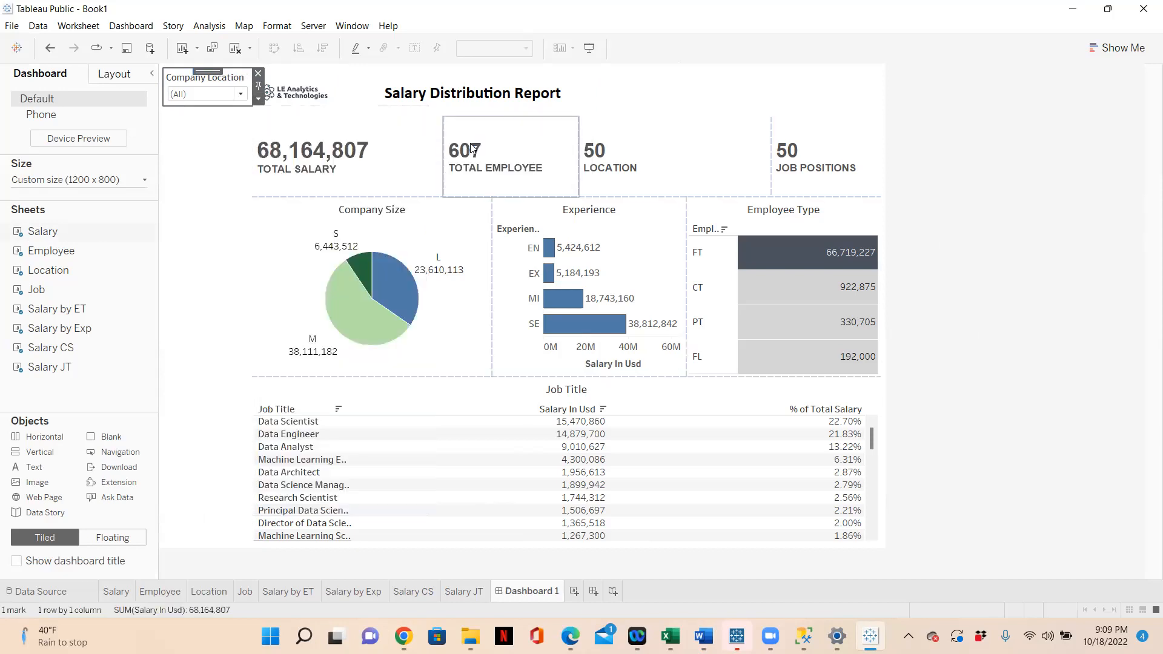
Add an Employee Residence multiple-values dropdown filter applied to all sheets using this data source.
{"action": "left_click", "coordinate": [409, 138]}
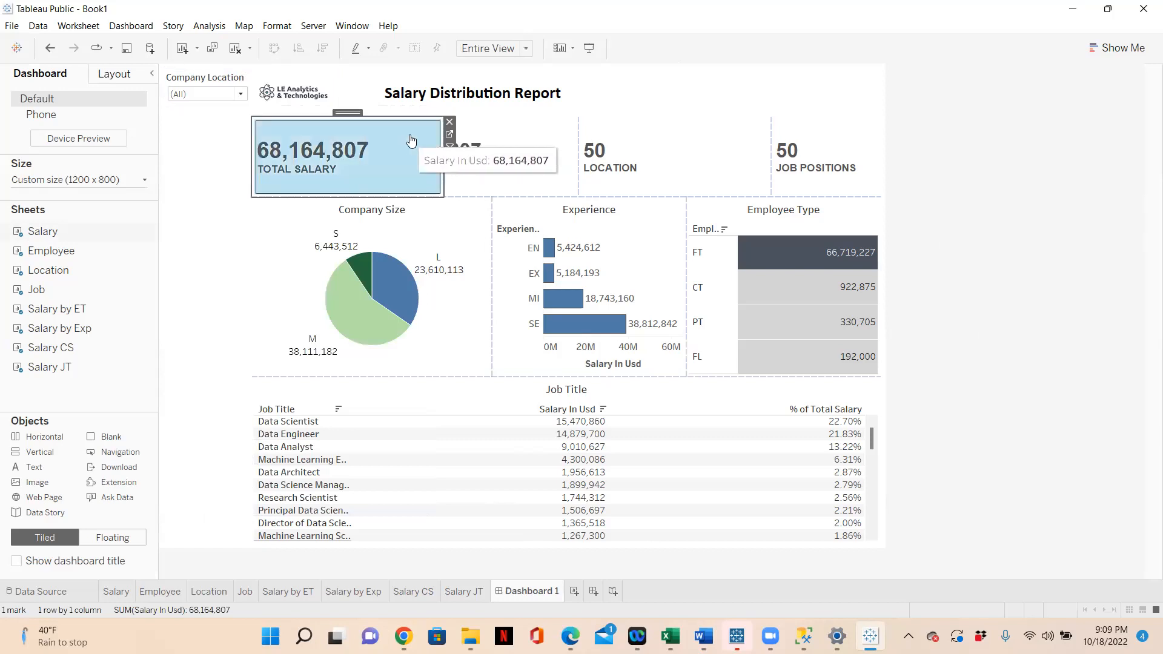
{"action": "left_click", "coordinate": [449, 161]}
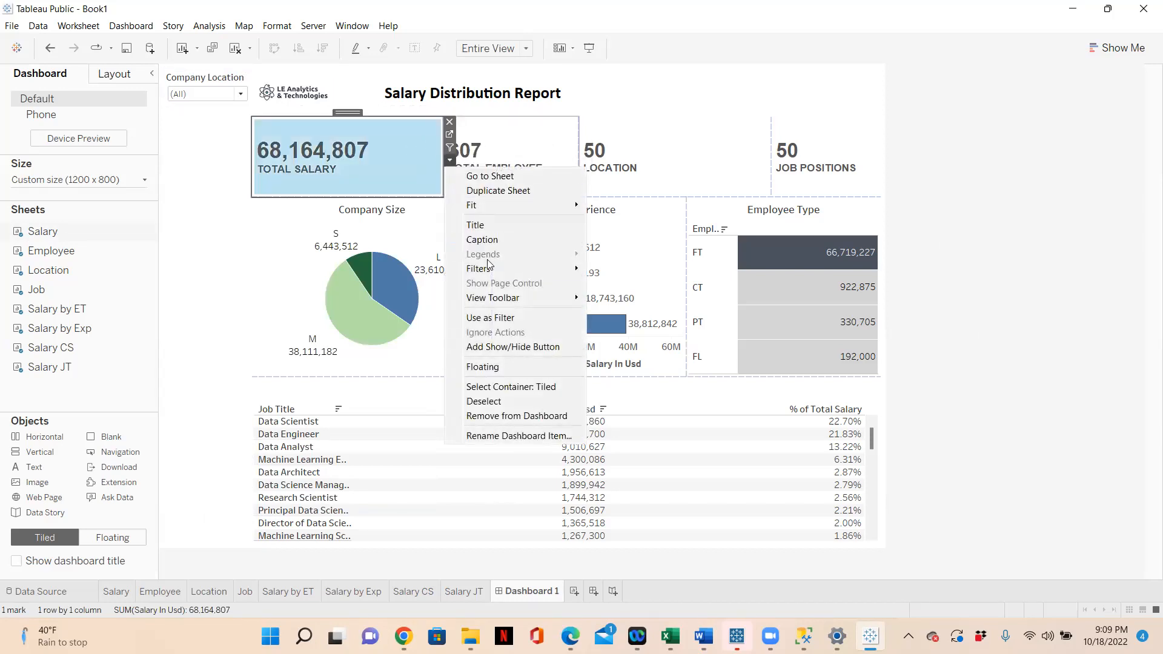
{"action": "mouse_move", "coordinate": [491, 270]}
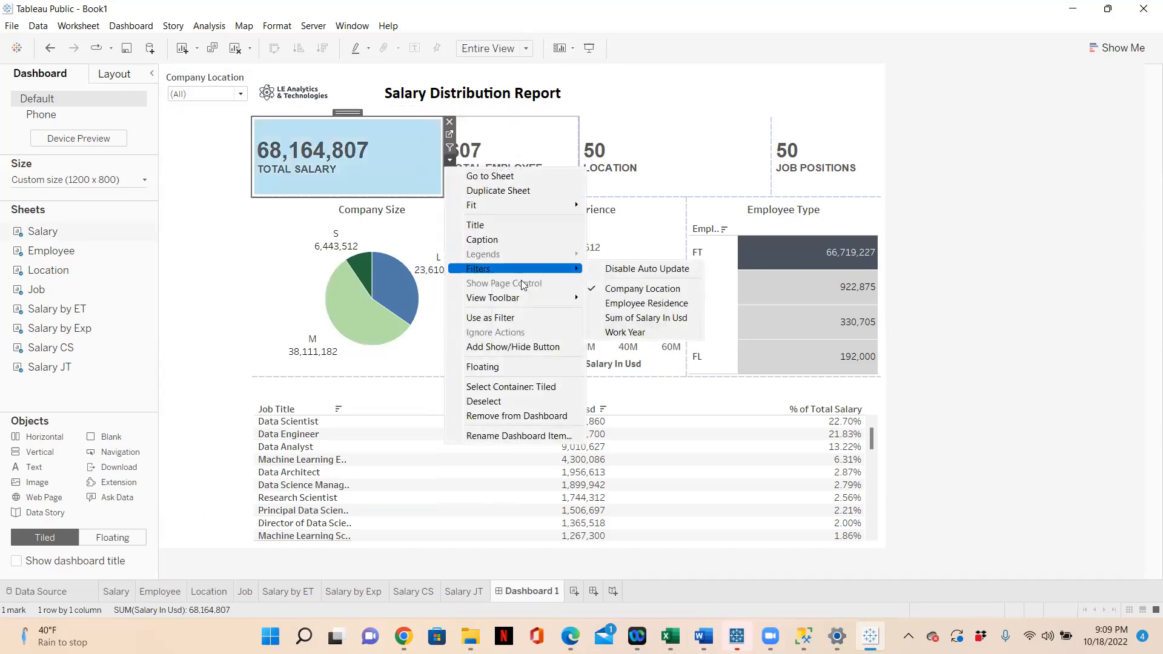
{"action": "left_click", "coordinate": [608, 304]}
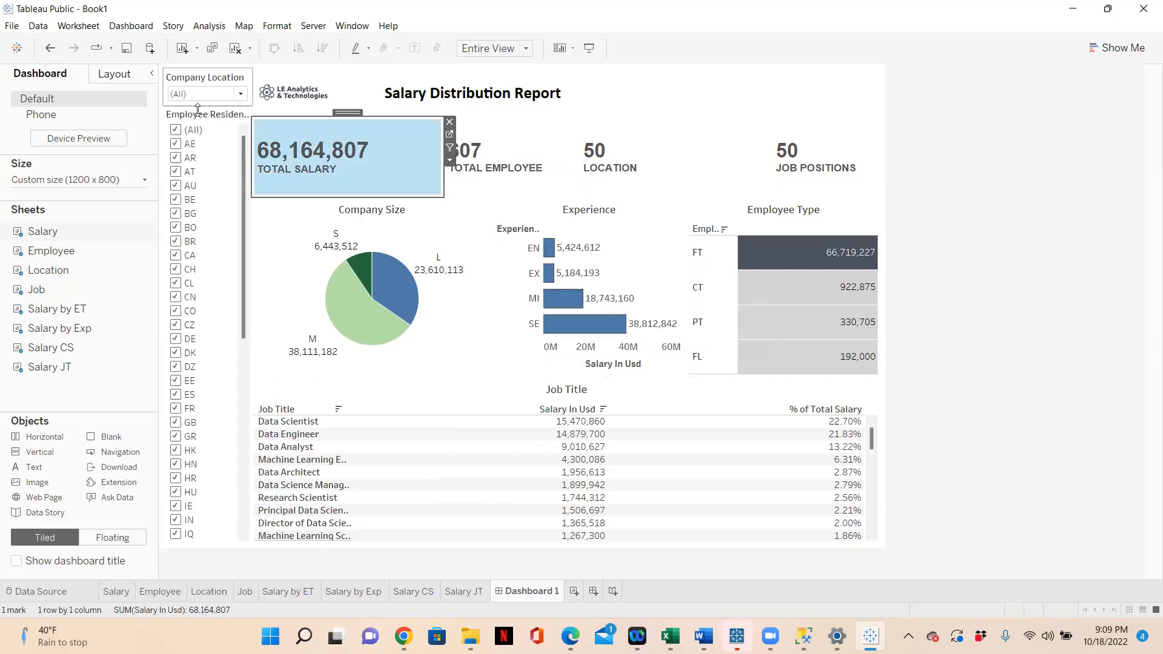
{"action": "left_click", "coordinate": [222, 144]}
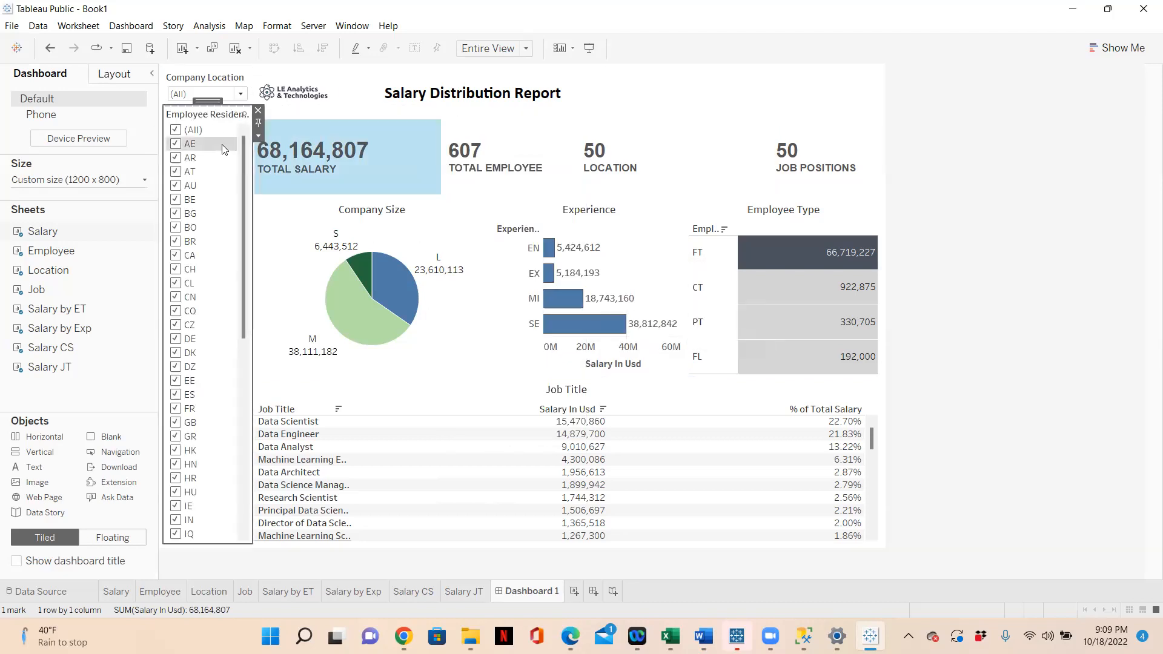
{"action": "left_click", "coordinate": [259, 136]}
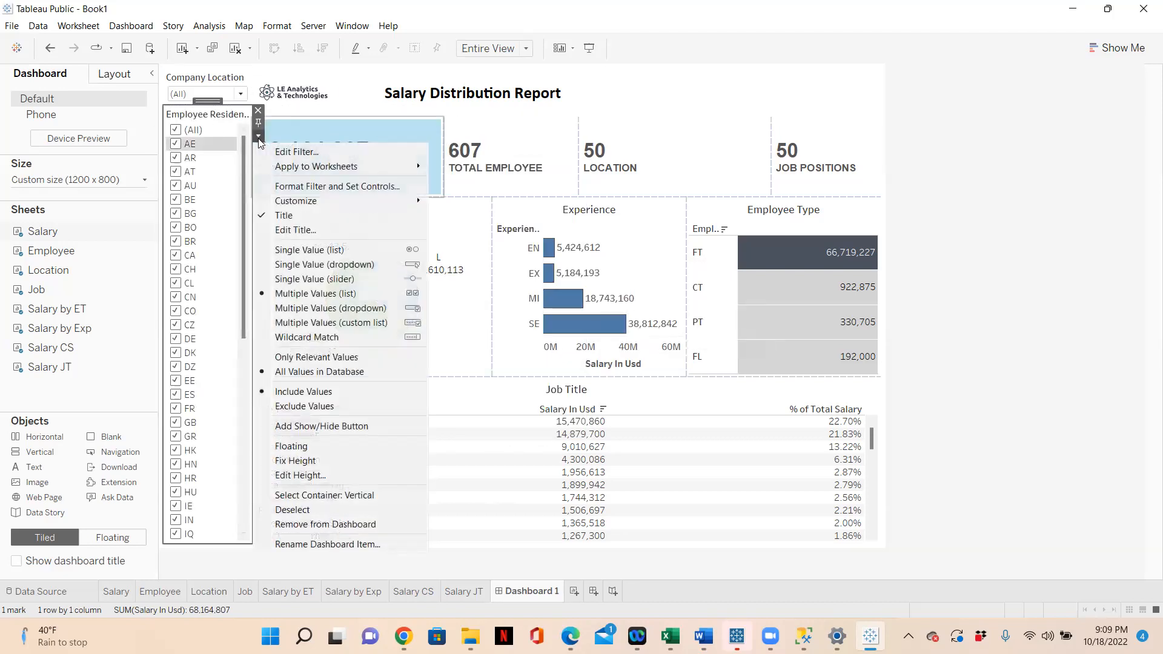
{"action": "left_click", "coordinate": [315, 309]}
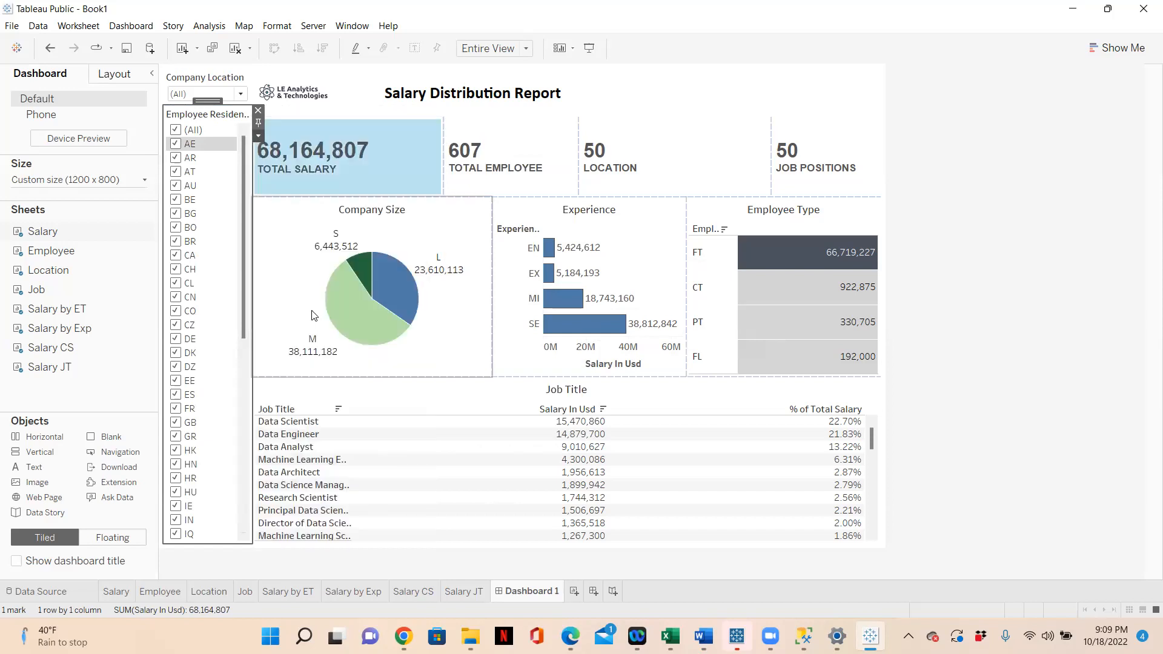
{"action": "left_click", "coordinate": [242, 132]}
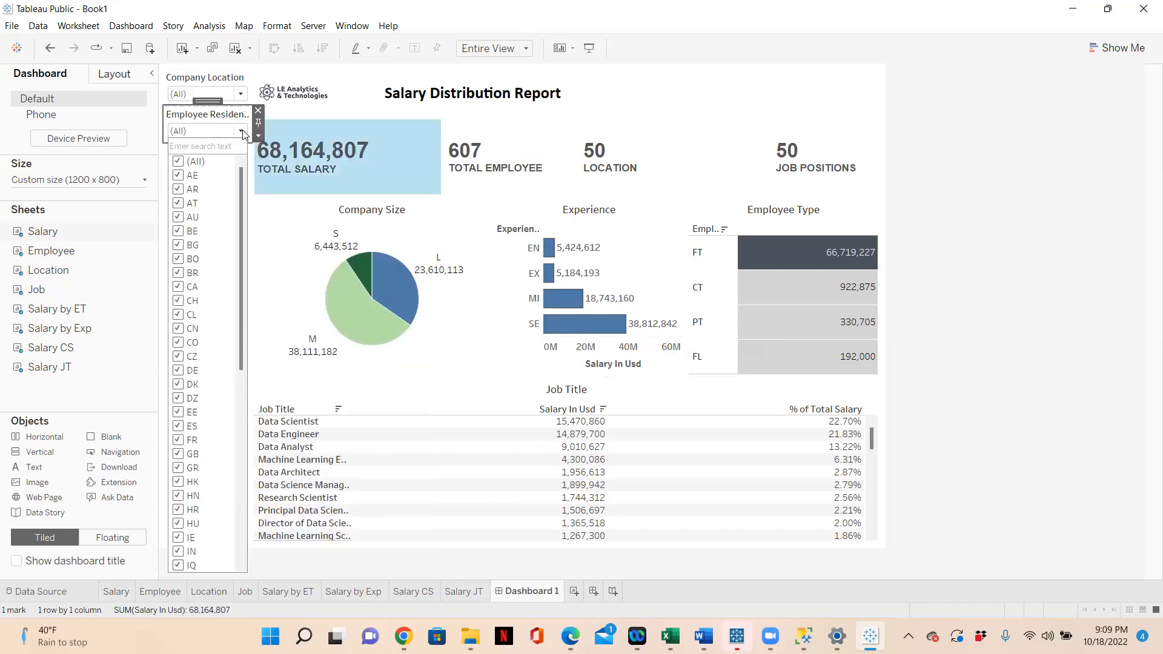
{"action": "left_click", "coordinate": [242, 131]}
{"action": "left_click", "coordinate": [259, 137]}
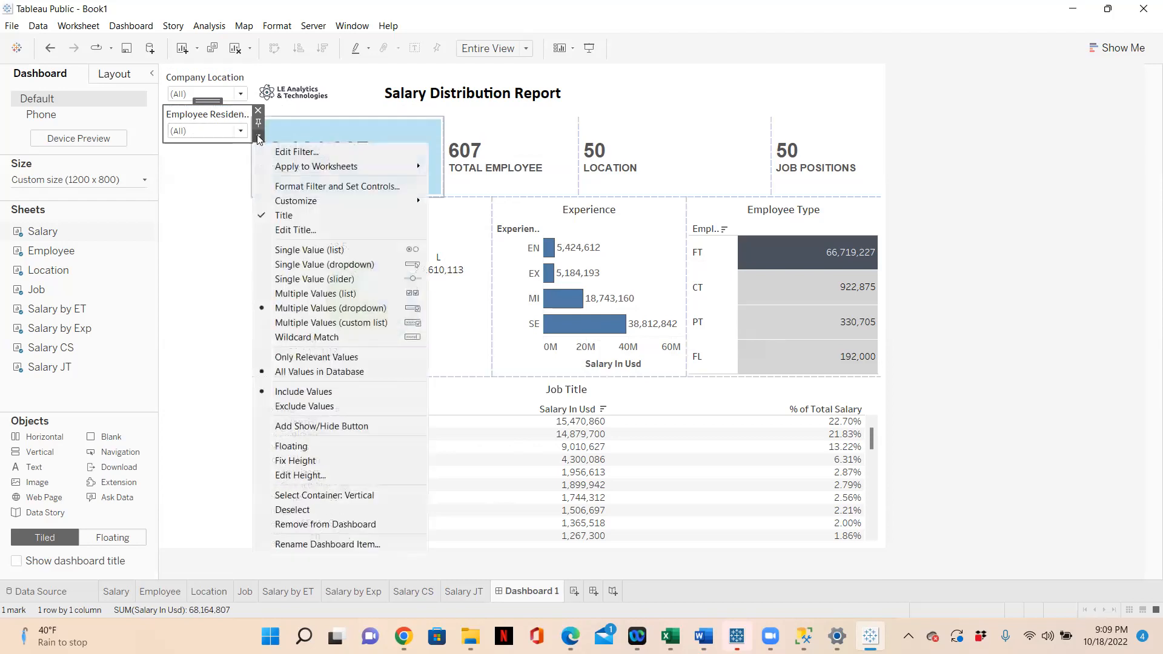
{"action": "mouse_move", "coordinate": [284, 173]}
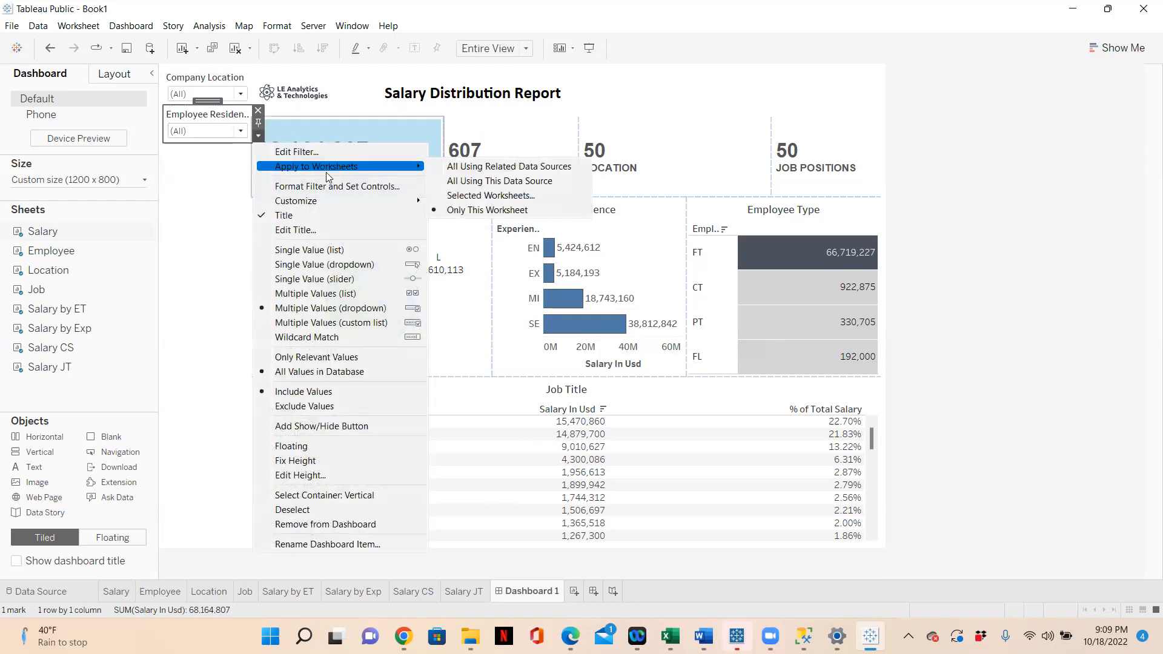
{"action": "left_click", "coordinate": [464, 182]}
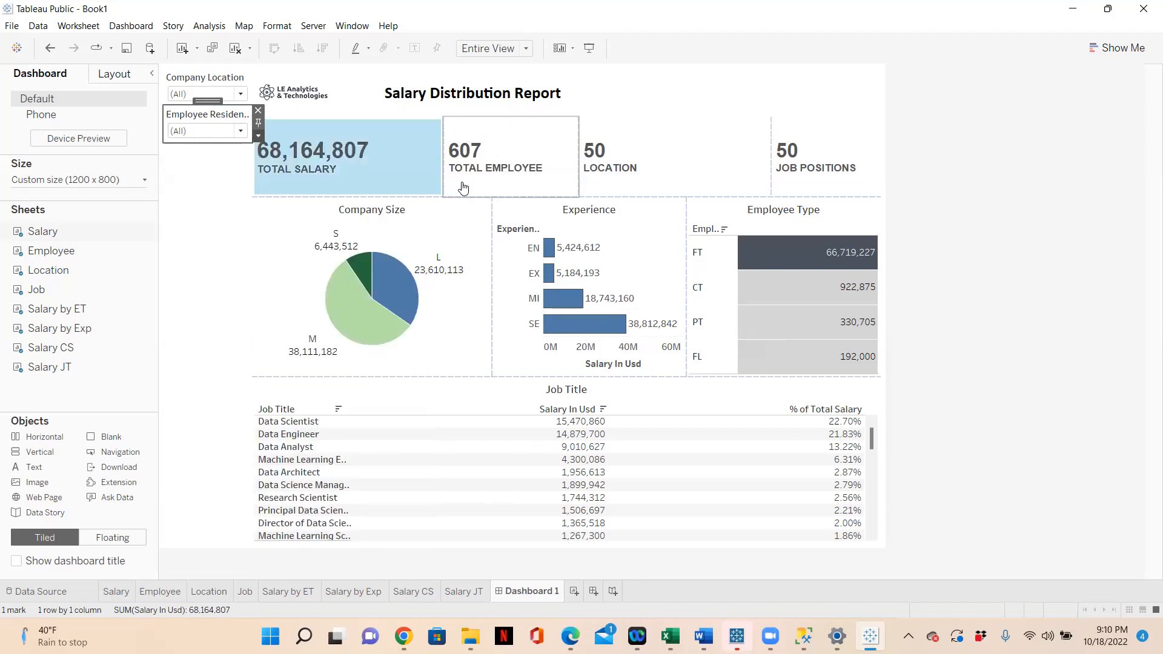
Add a Work Year multiple-values dropdown filter applied to all sheets using this data source.
{"action": "left_click", "coordinate": [407, 156]}
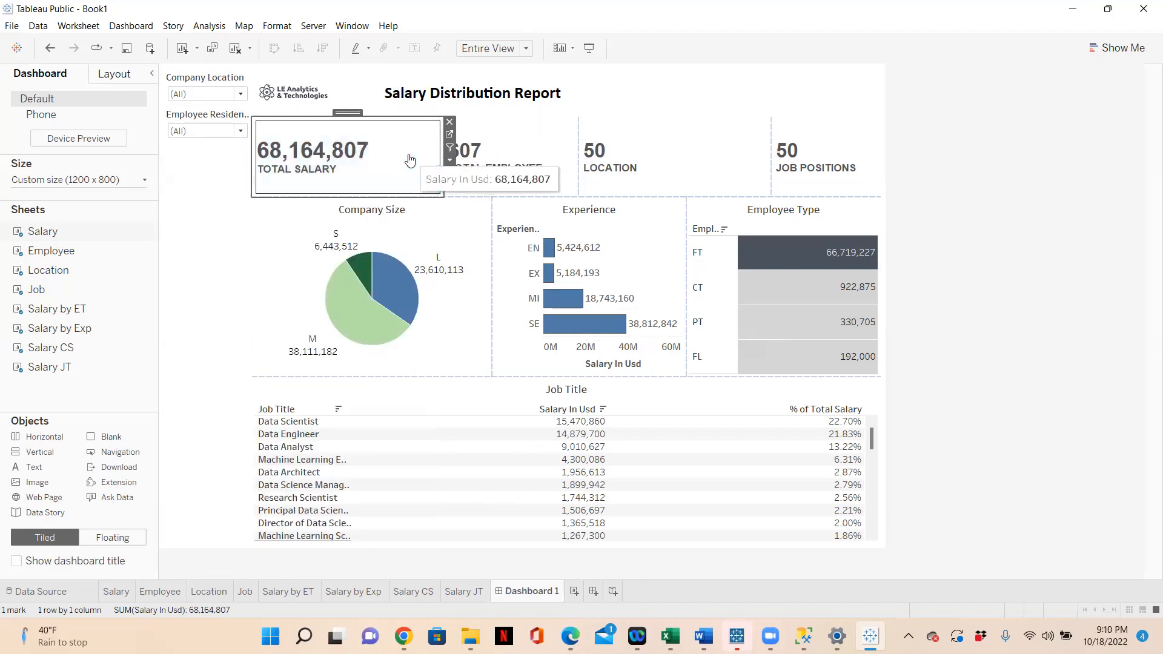
{"action": "left_click", "coordinate": [450, 161]}
{"action": "mouse_move", "coordinate": [494, 273]}
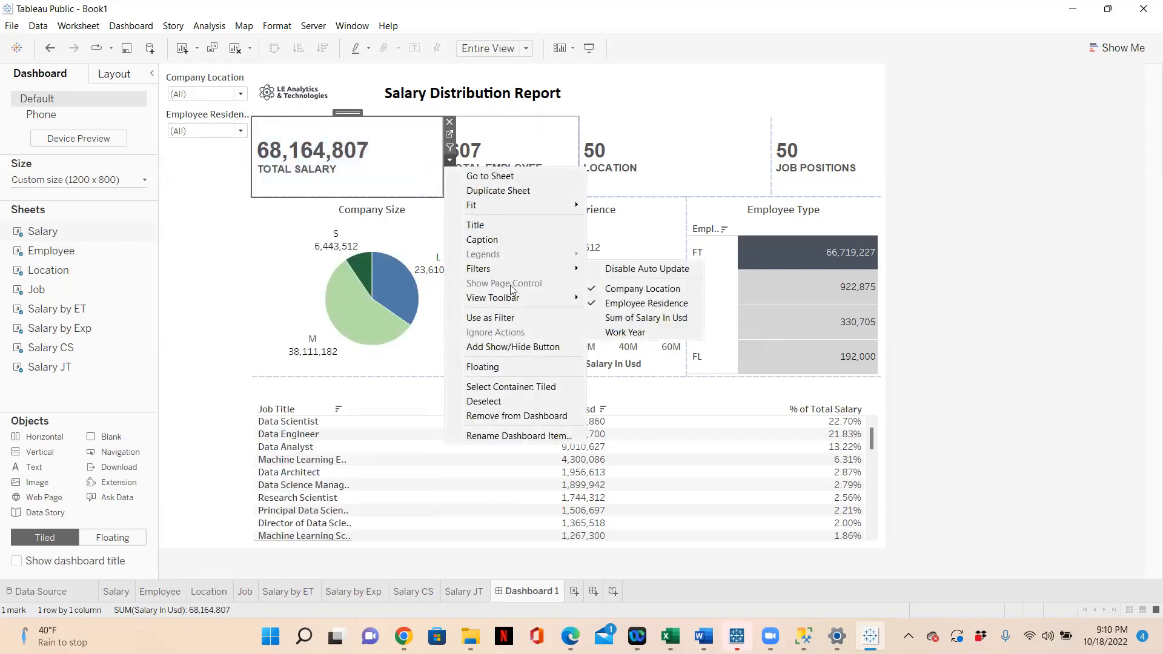
{"action": "left_click", "coordinate": [617, 333]}
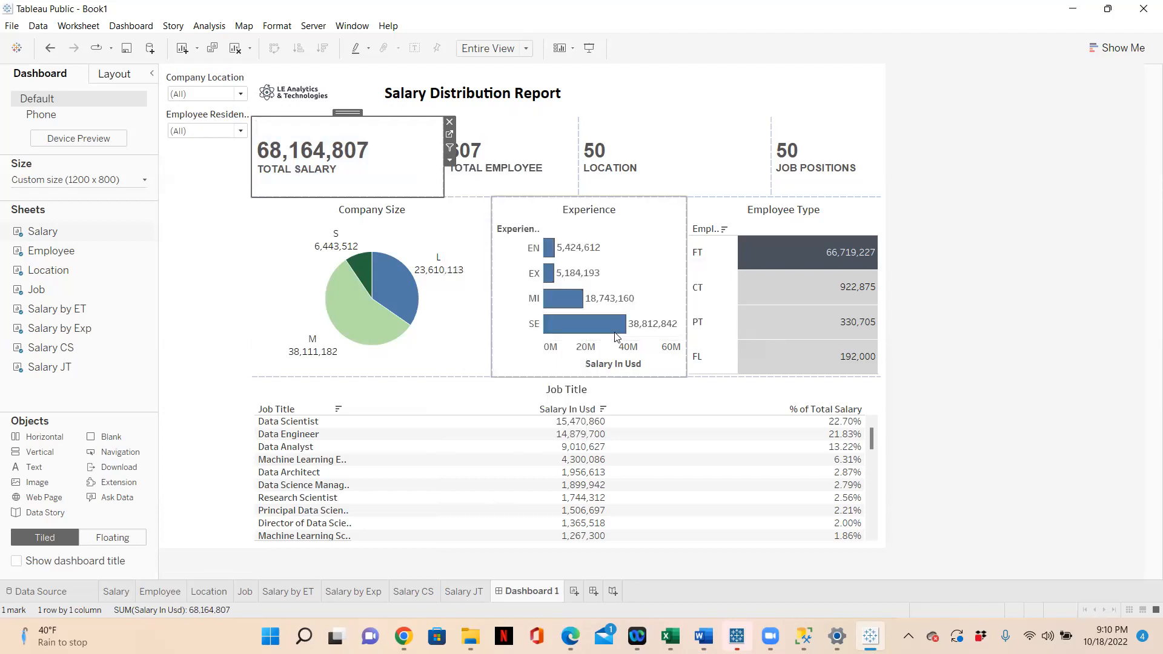
{"action": "left_click", "coordinate": [222, 177]}
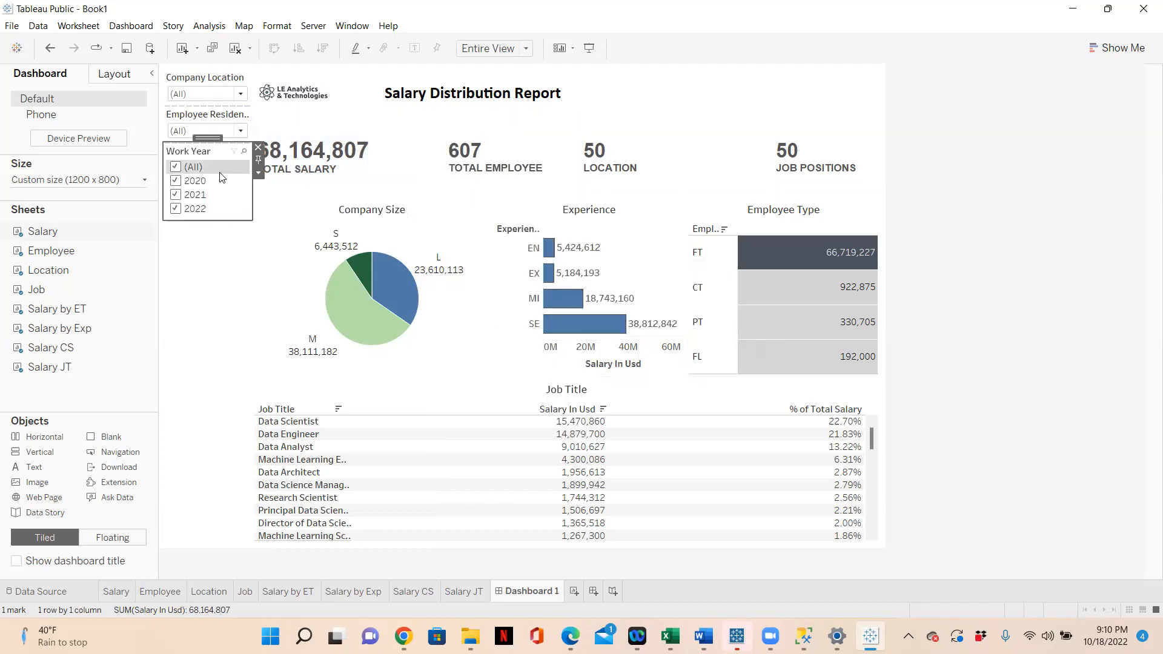
{"action": "left_click", "coordinate": [260, 175]}
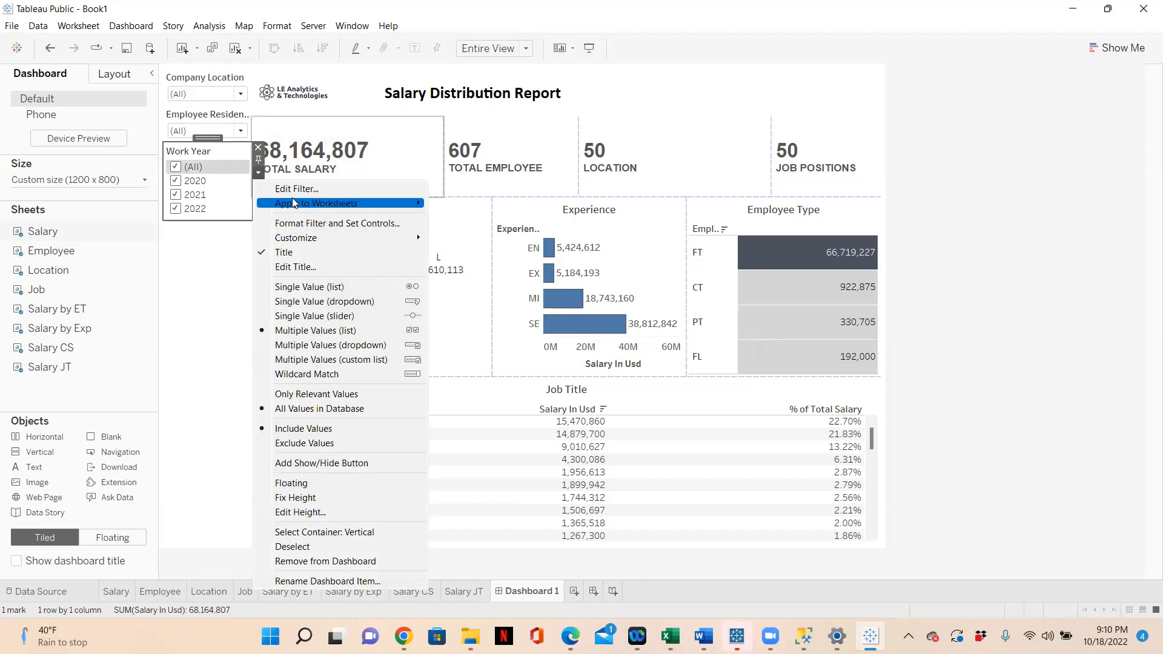
{"action": "mouse_move", "coordinate": [293, 205]}
{"action": "left_click", "coordinate": [457, 220]}
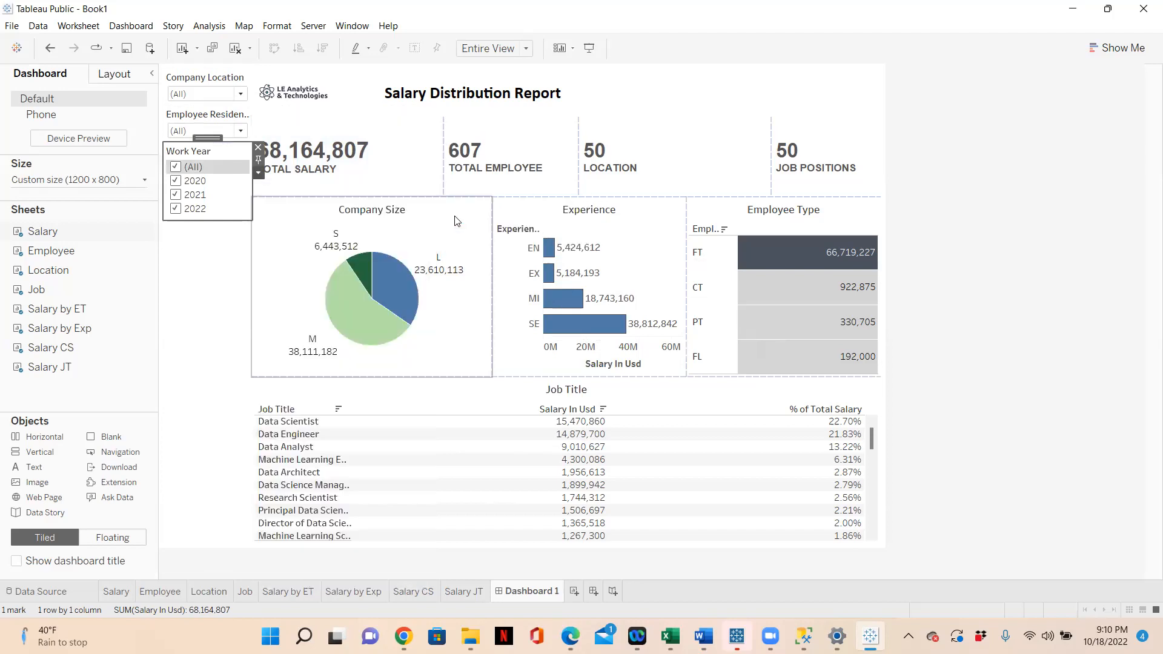
{"action": "left_click", "coordinate": [259, 175]}
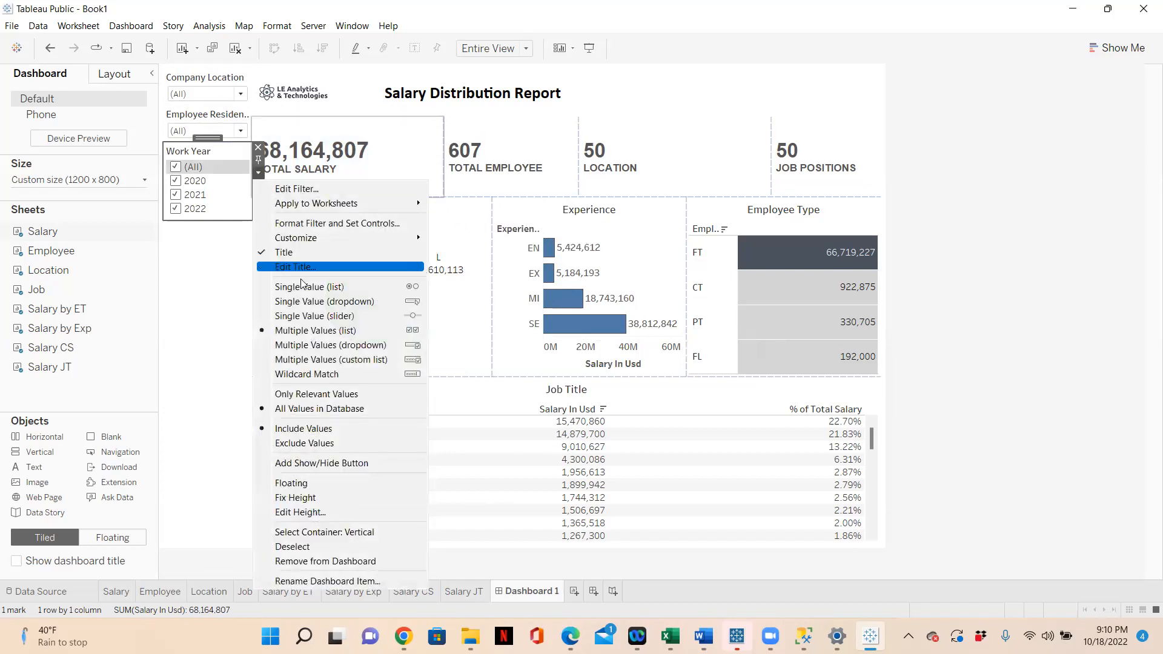
{"action": "left_click", "coordinate": [309, 347]}
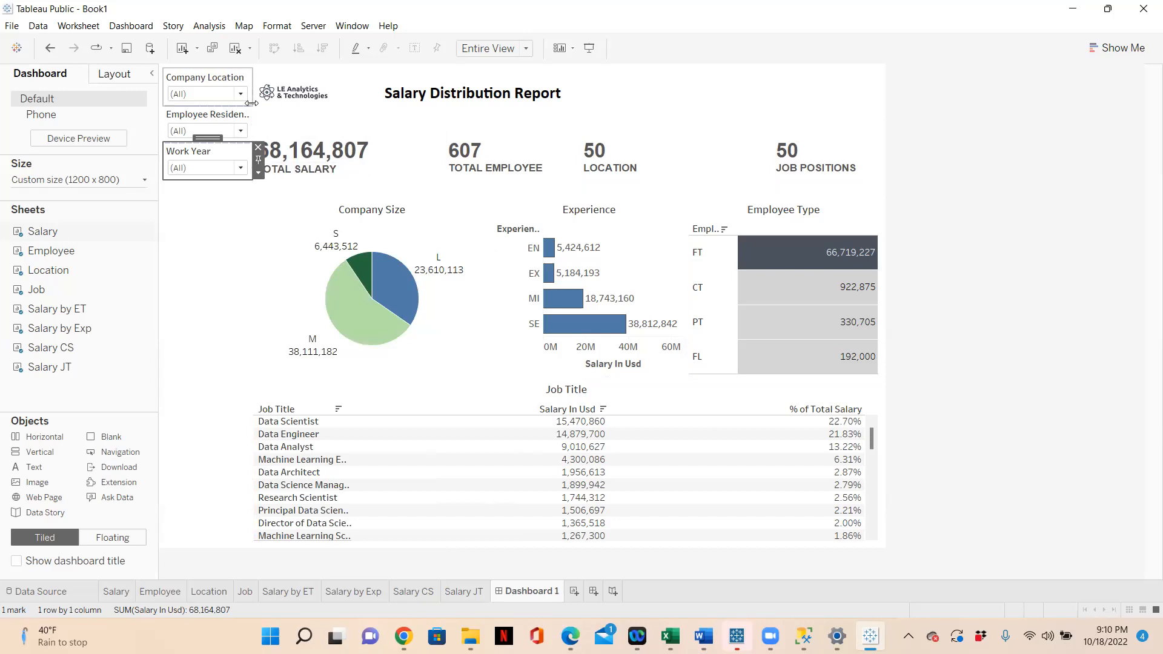
Turn on Show Apply Button for the Company Location and Employee Residence filters.
{"action": "left_click", "coordinate": [235, 81]}
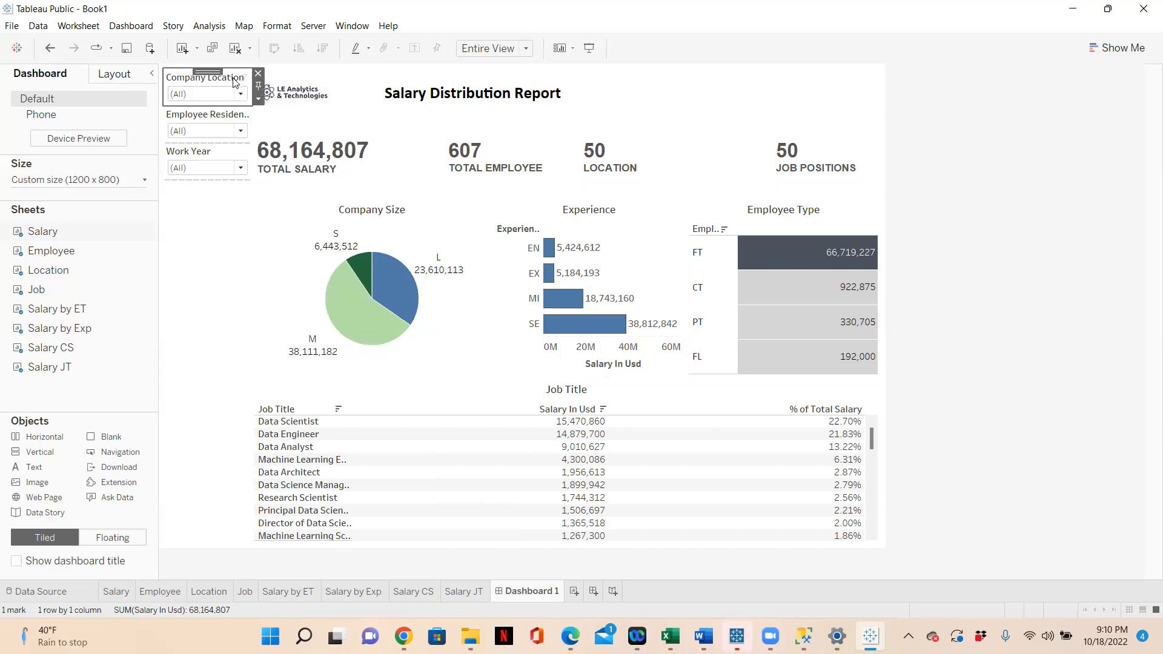
{"action": "left_click", "coordinate": [259, 100]}
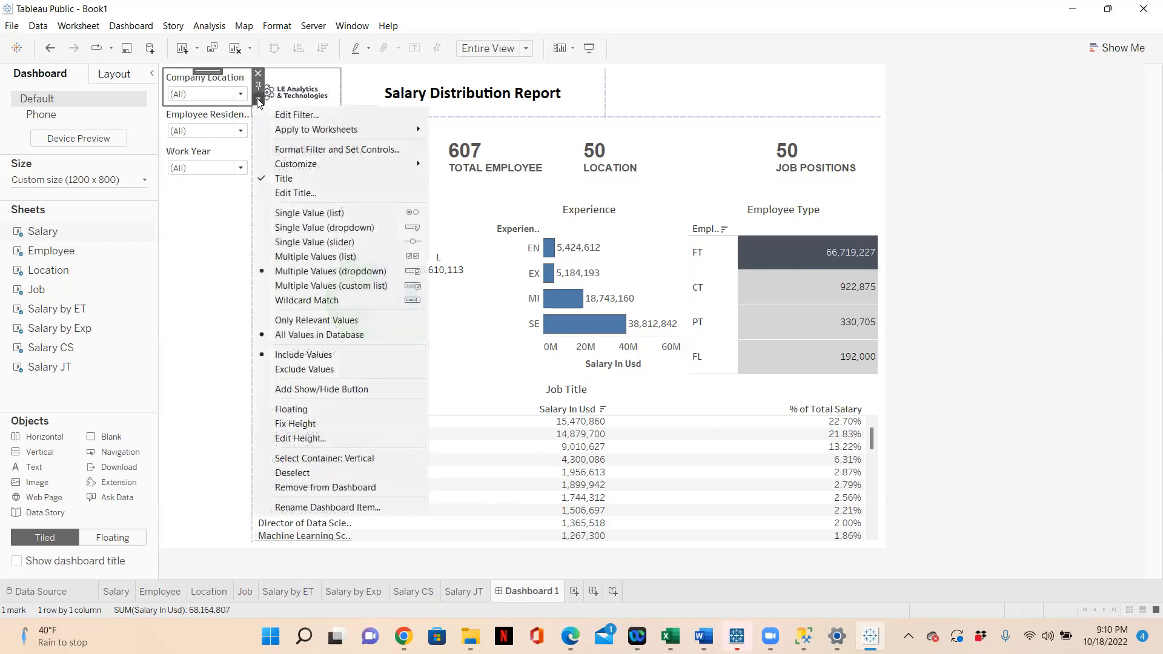
{"action": "mouse_move", "coordinate": [281, 157]}
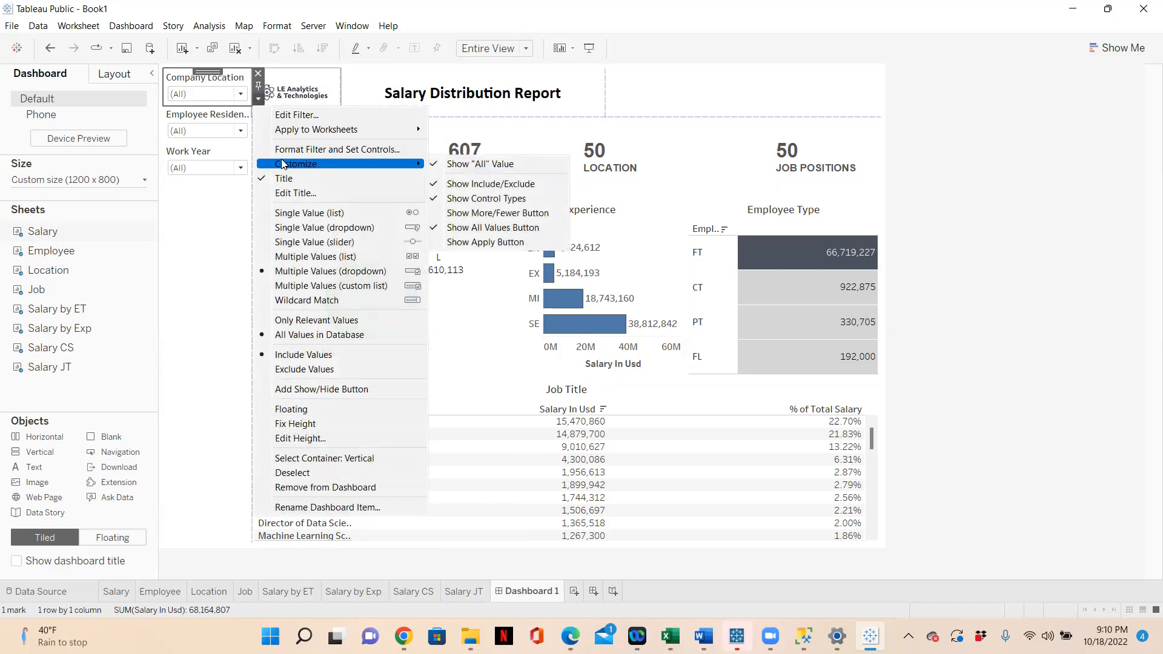
{"action": "left_click", "coordinate": [467, 242]}
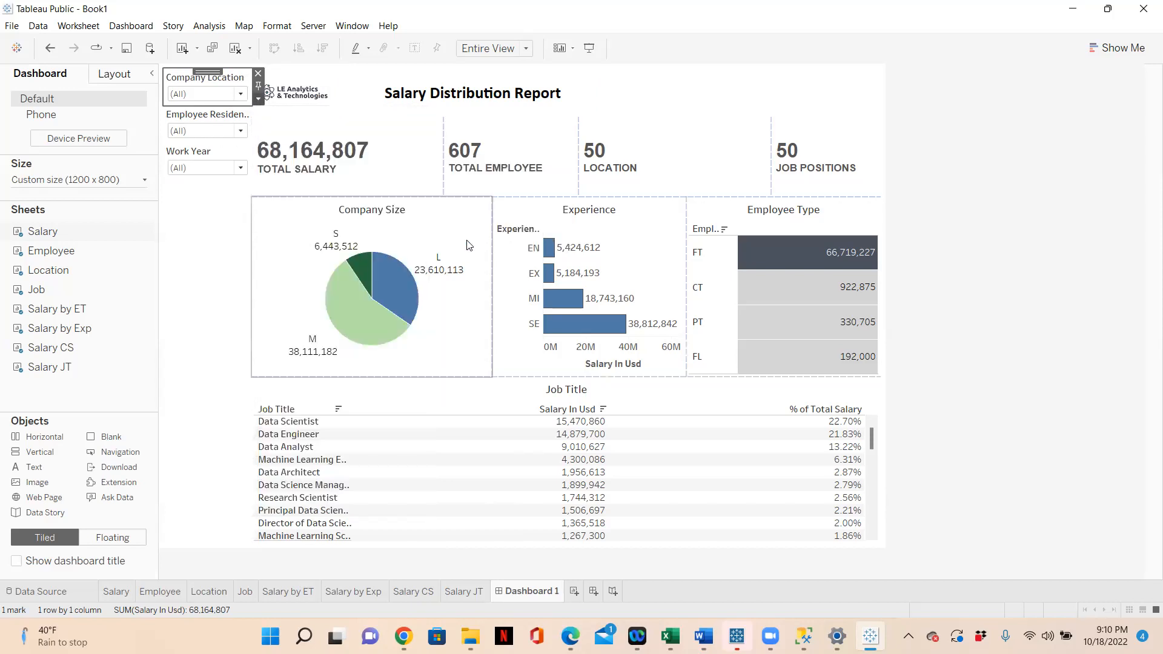
{"action": "left_click", "coordinate": [213, 120]}
{"action": "left_click", "coordinate": [258, 135]}
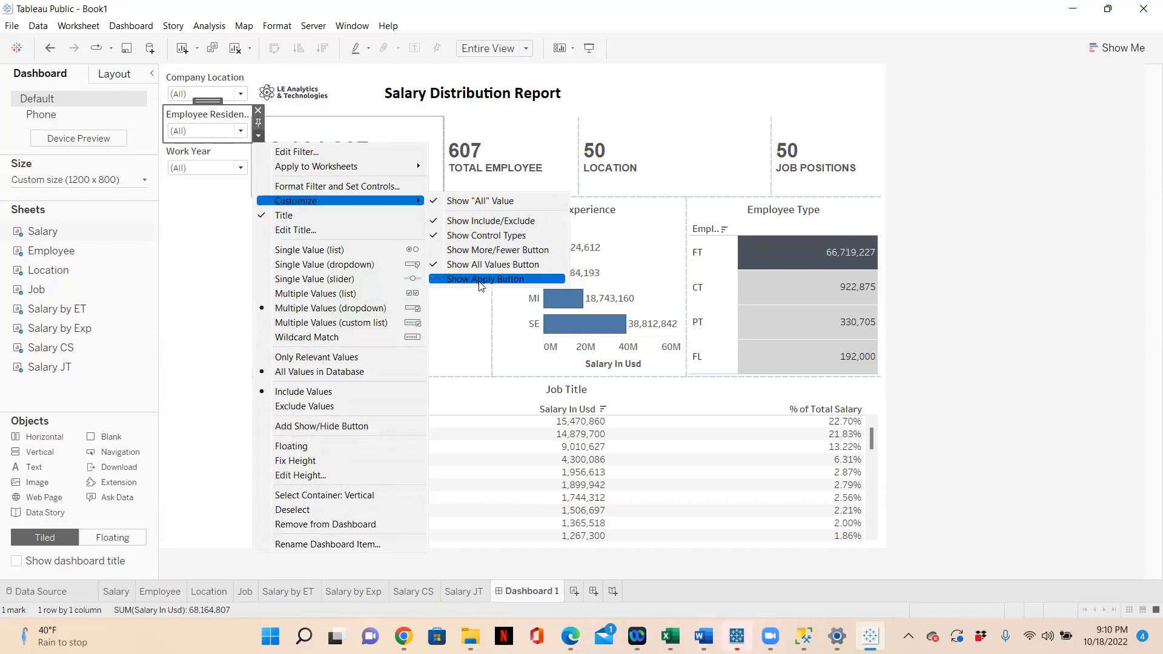
{"action": "left_click", "coordinate": [469, 274]}
Turn on Show Apply Button for the Work Year filter.
{"action": "left_click", "coordinate": [209, 155]}
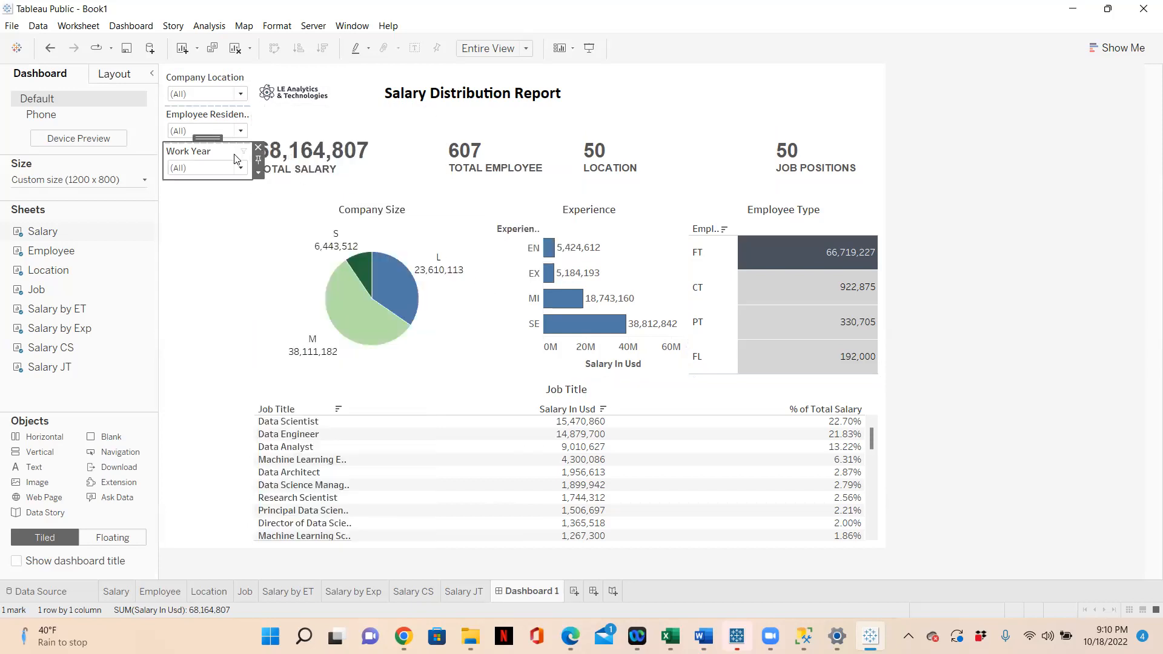
{"action": "left_click", "coordinate": [259, 175]}
{"action": "mouse_move", "coordinate": [364, 238]}
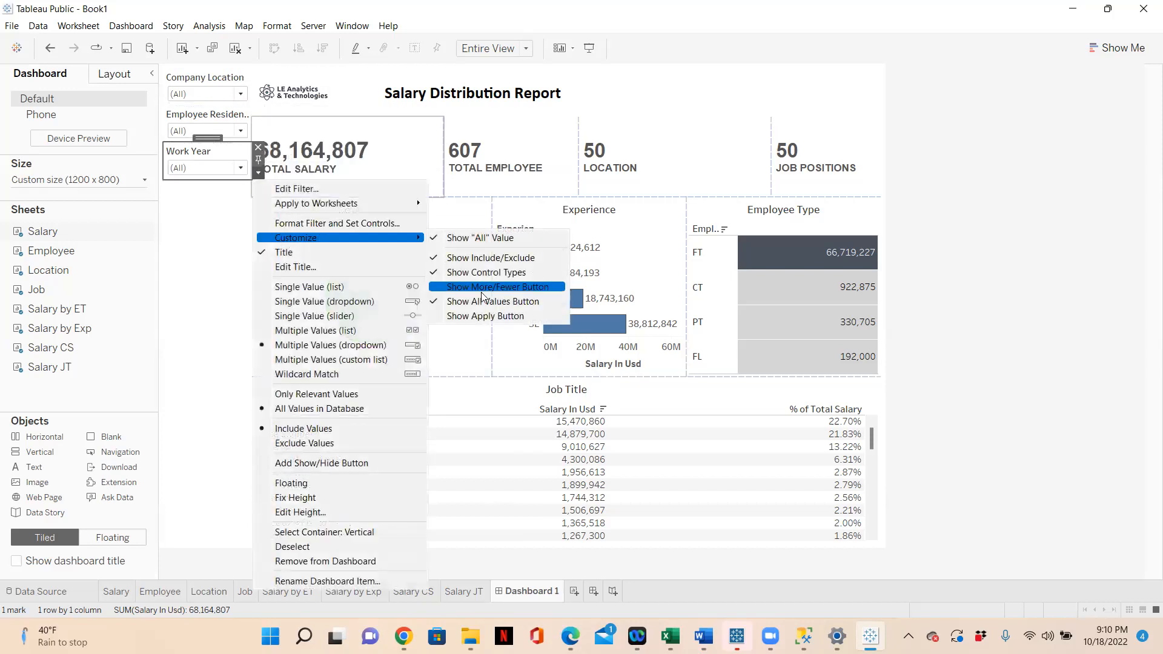
{"action": "left_click", "coordinate": [492, 317]}
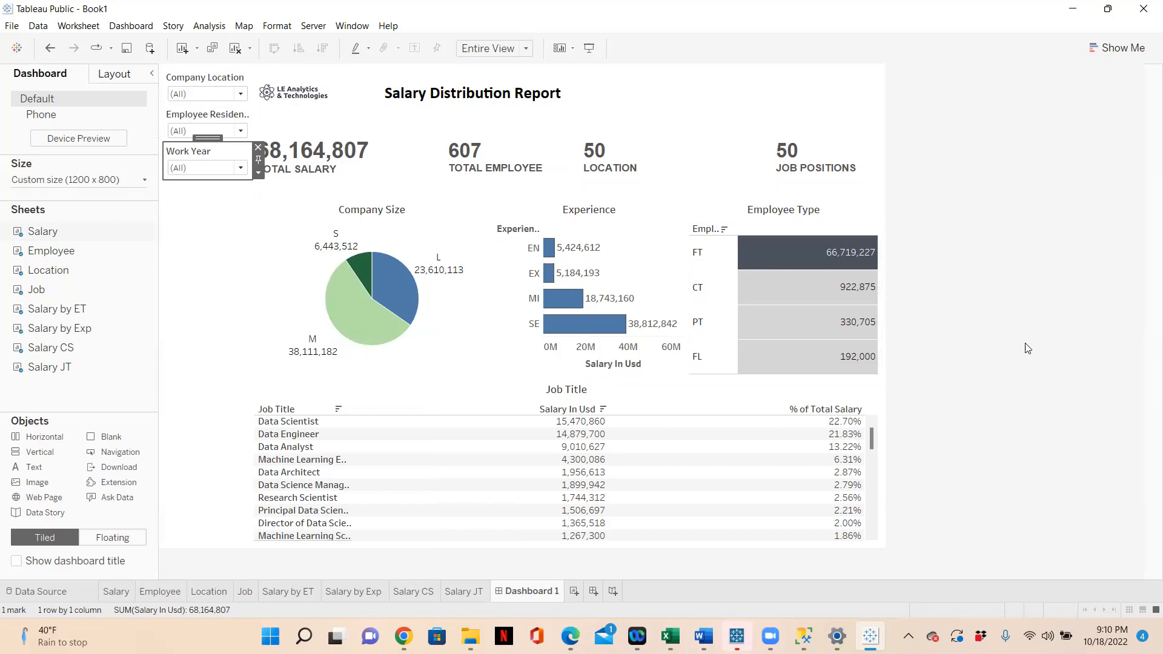
{"action": "left_click", "coordinate": [1028, 275]}
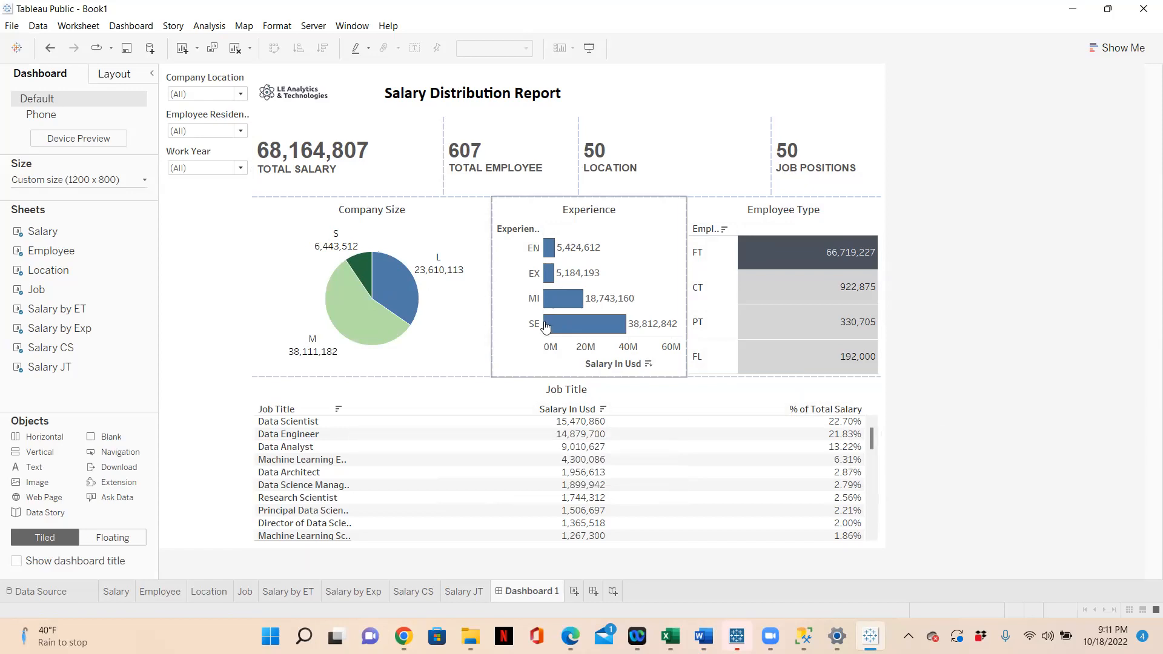
Filter Work Year to 2022 only, giving 39,597,998 total salary and 318 employees.
{"action": "left_click", "coordinate": [241, 167]}
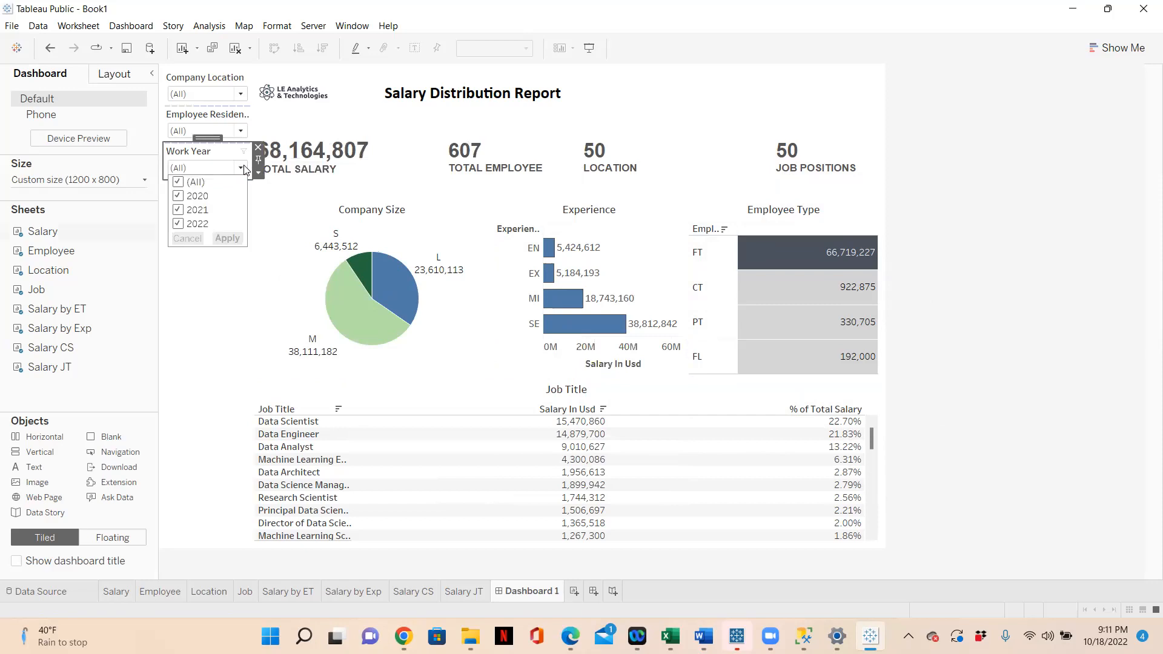
{"action": "left_click", "coordinate": [179, 210]}
{"action": "left_click", "coordinate": [182, 183]}
{"action": "left_click", "coordinate": [179, 224]}
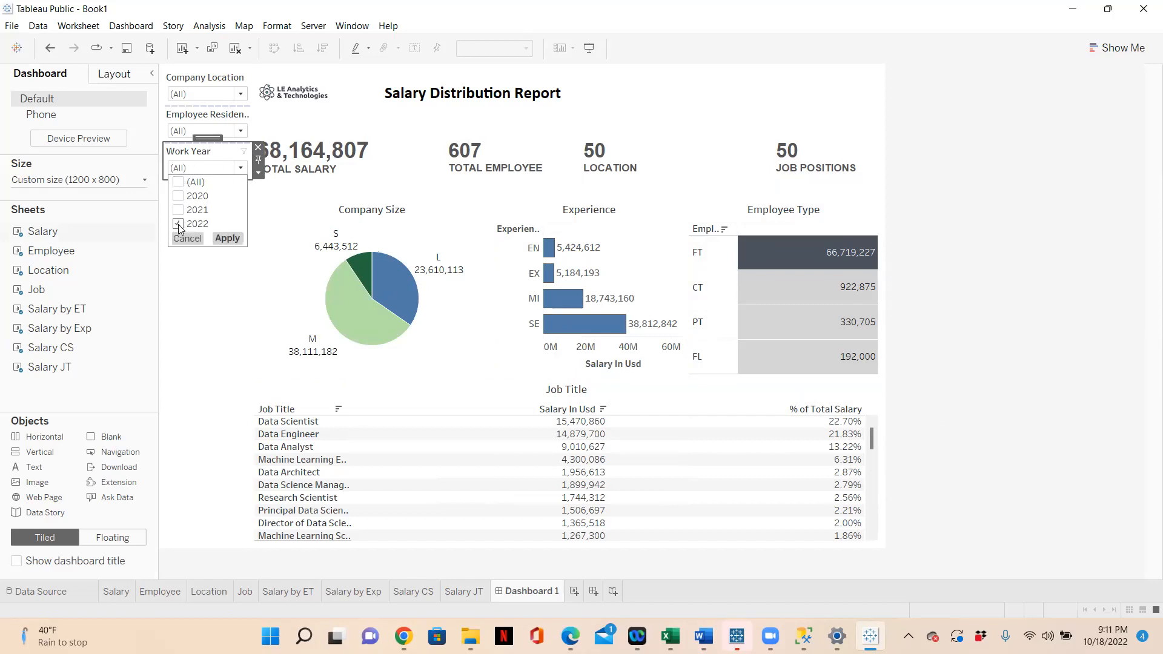
{"action": "left_click", "coordinate": [227, 239]}
{"action": "left_click", "coordinate": [1057, 131]}
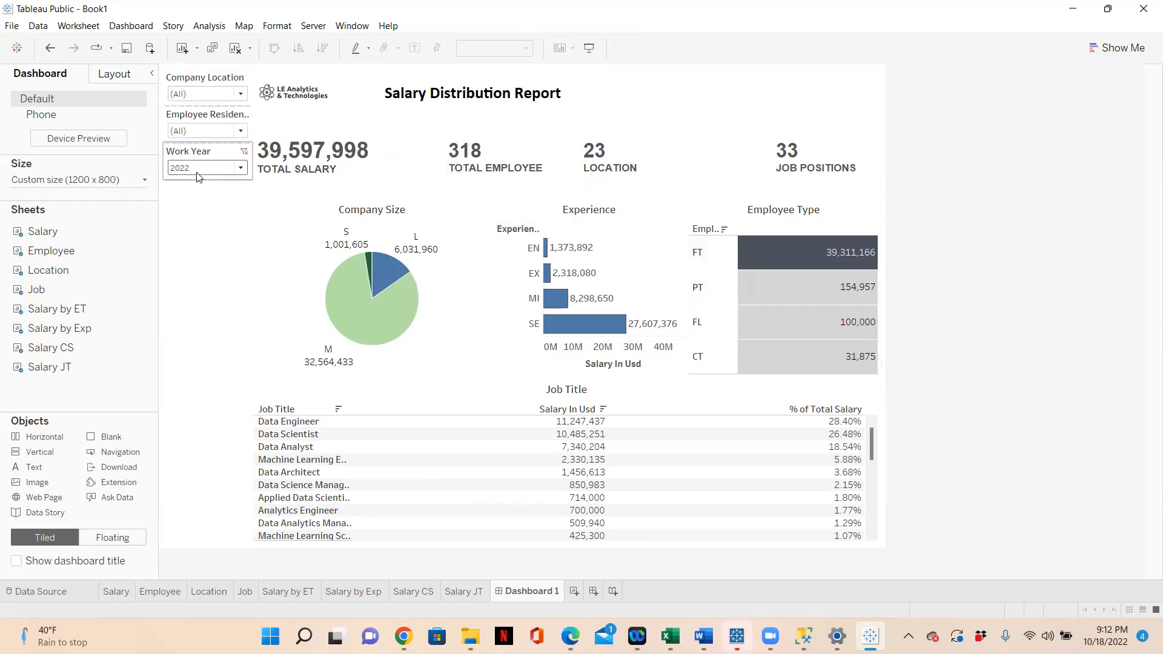
Filter Company Location to AE only, leaving 185,000 total salary and 2 employees.
{"action": "left_click", "coordinate": [241, 96]}
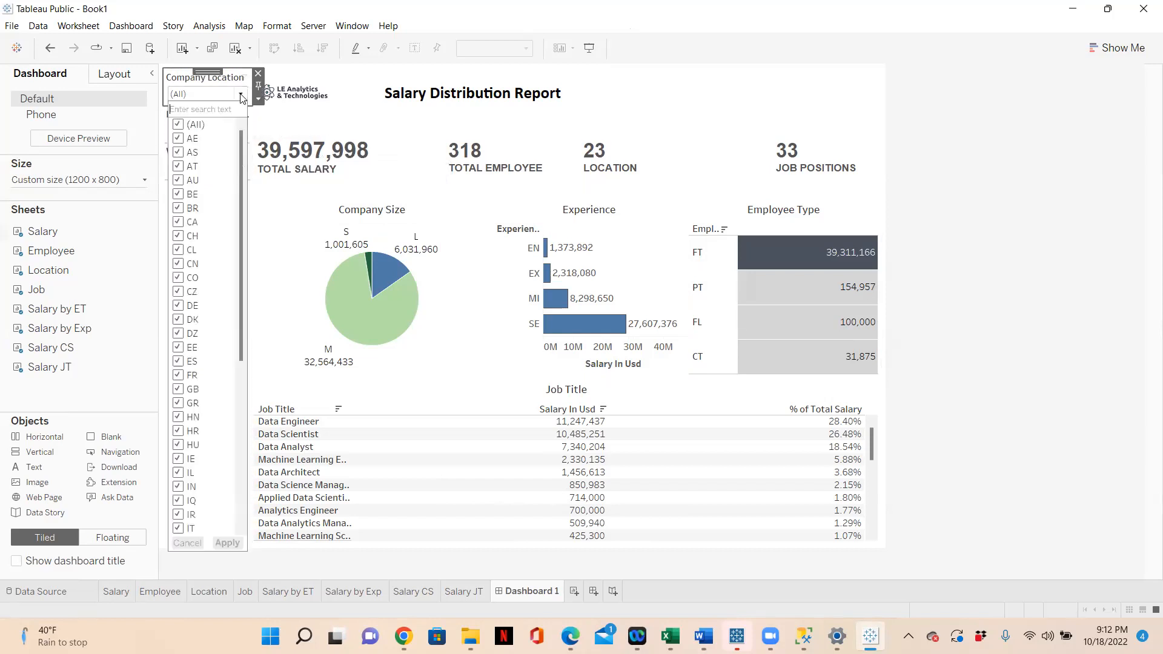
{"action": "left_click", "coordinate": [178, 124]}
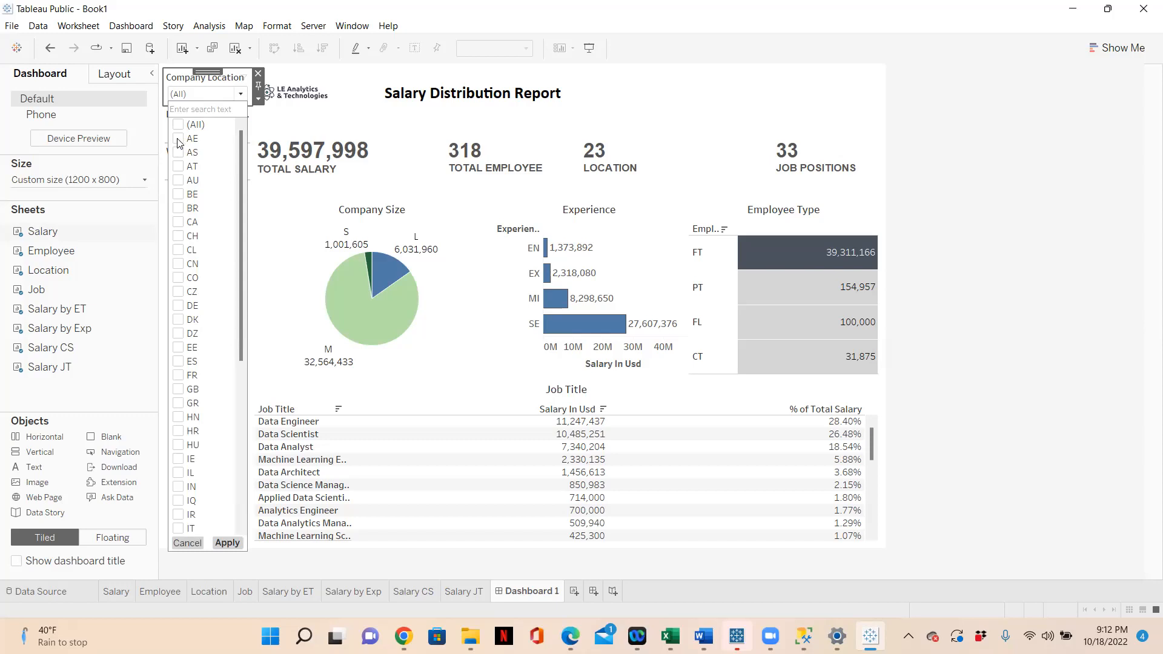
{"action": "left_click", "coordinate": [178, 139]}
{"action": "left_click", "coordinate": [228, 542]}
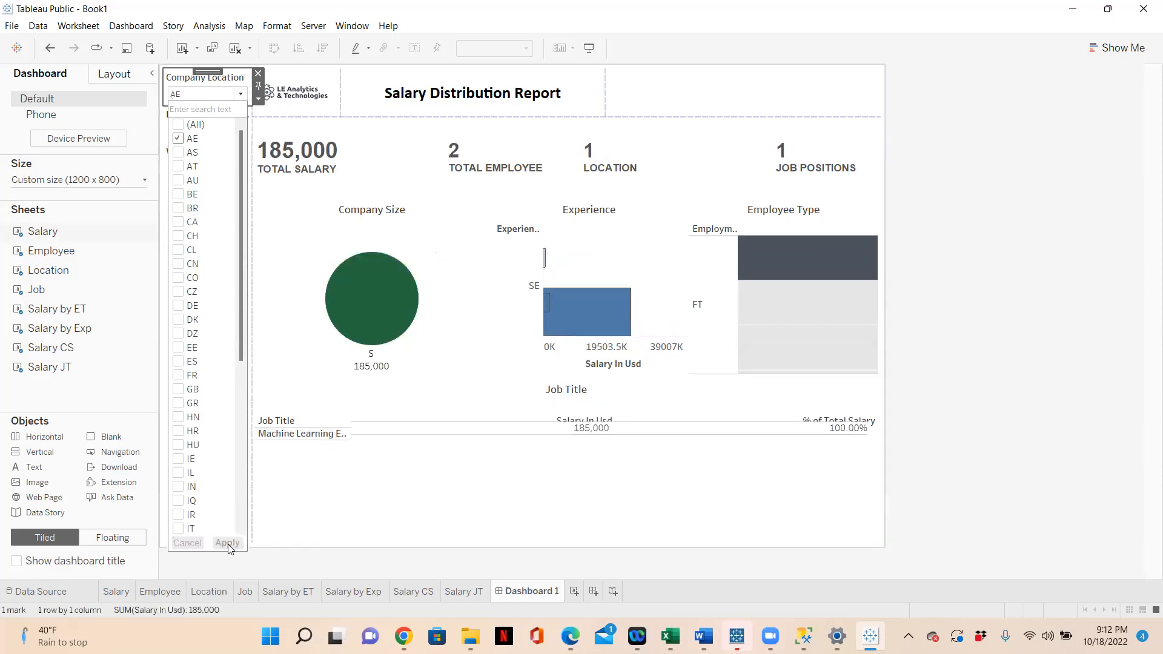
{"action": "left_click", "coordinate": [907, 353]}
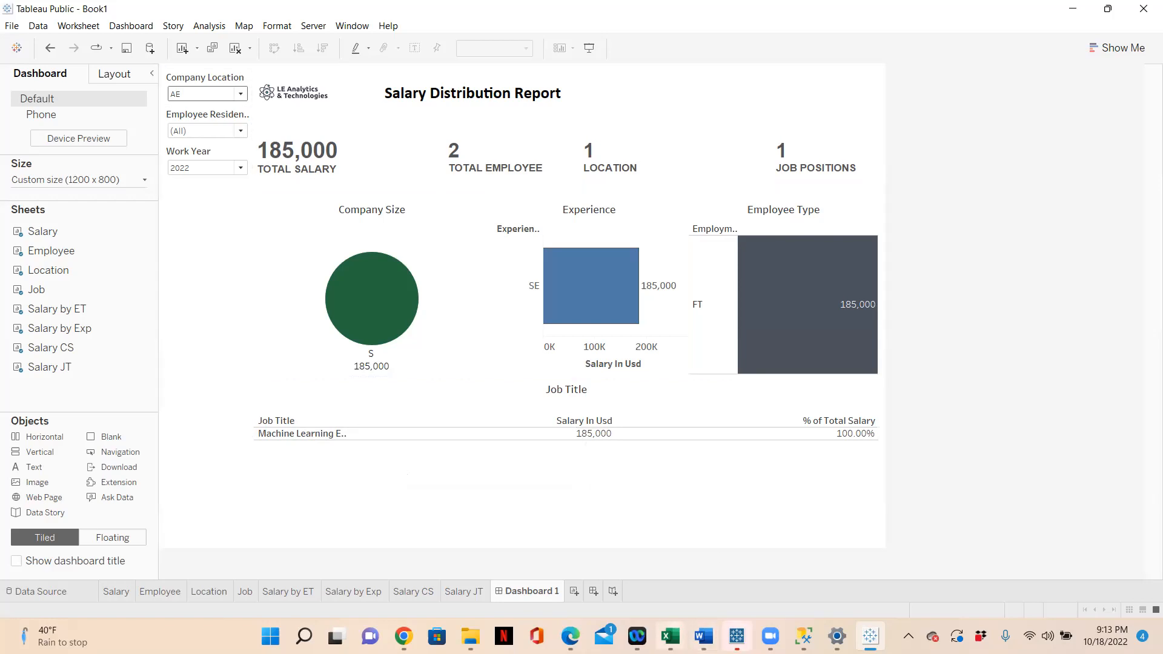
{"action": "left_click", "coordinate": [671, 636]}
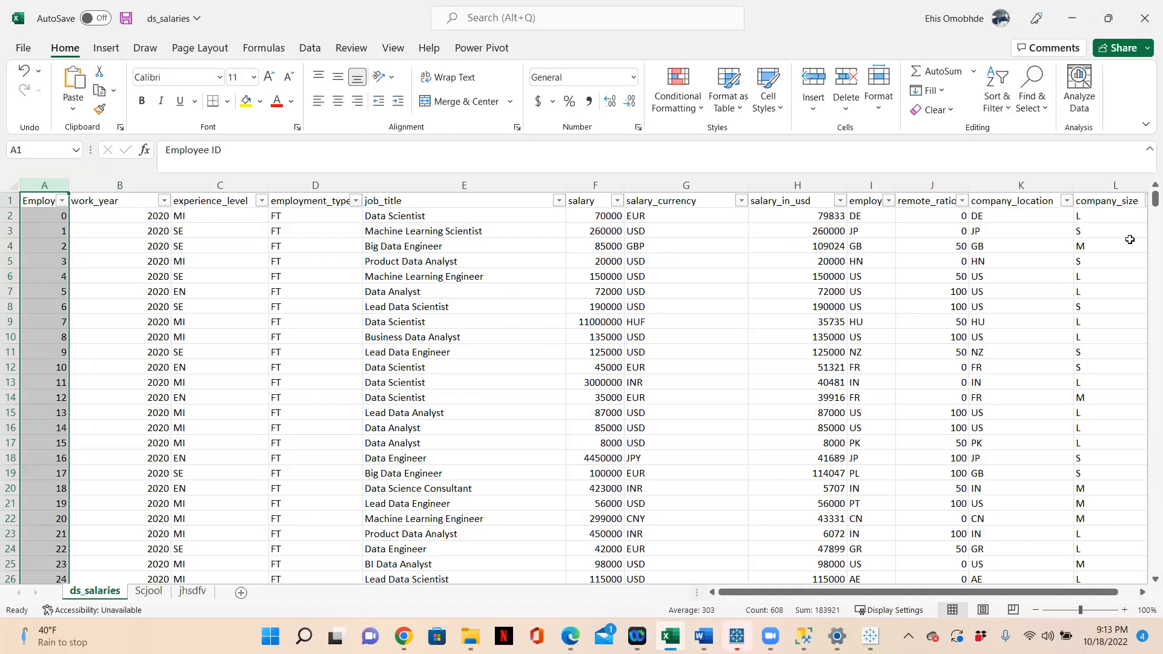
{"action": "left_click_drag", "start_coordinate": [1145, 205], "coordinate": [1146, 357]}
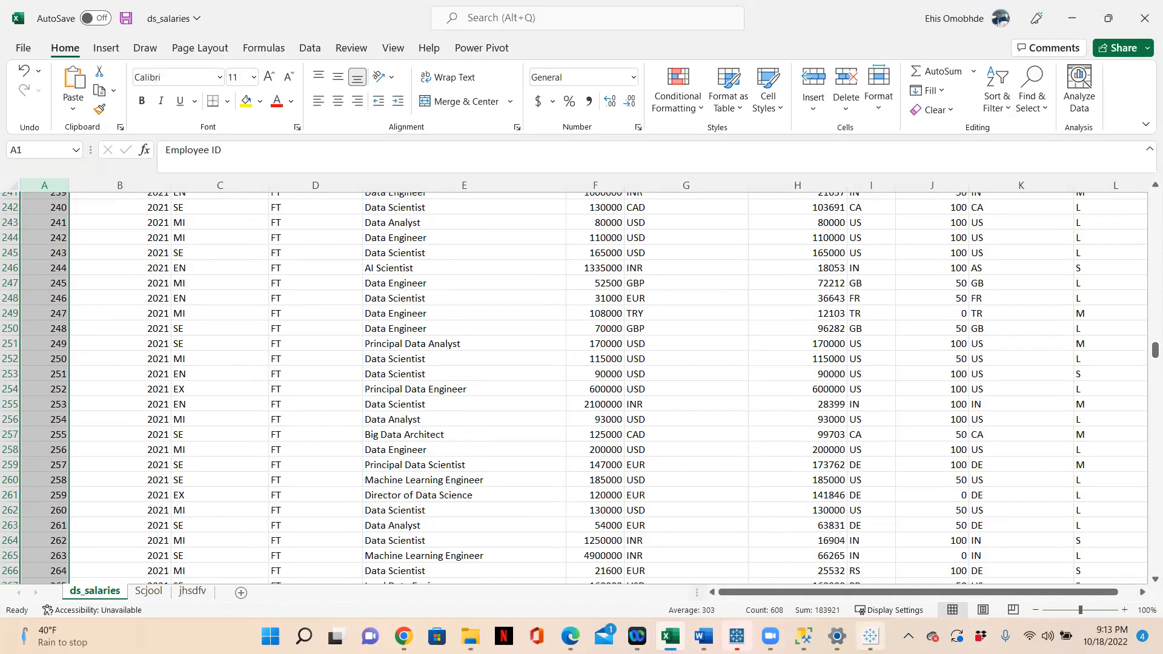
{"action": "left_click", "coordinate": [1079, 22]}
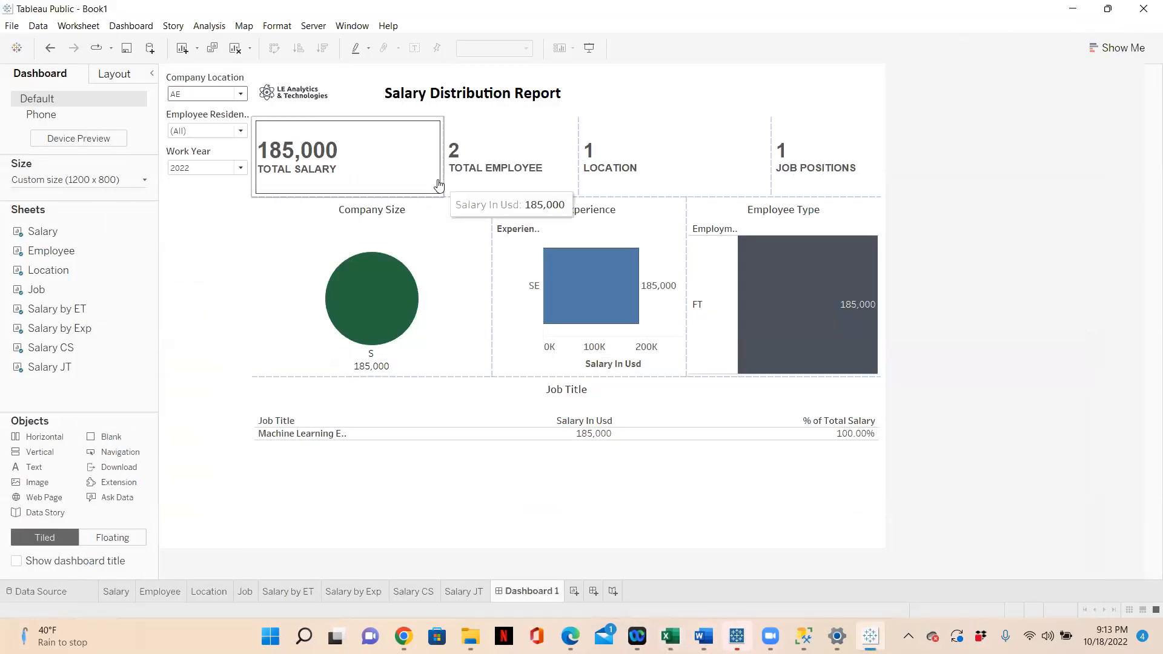
Reset Company Location to (All) and briefly check the Word requirements document.
{"action": "left_click", "coordinate": [246, 81]}
{"action": "left_click", "coordinate": [244, 78]}
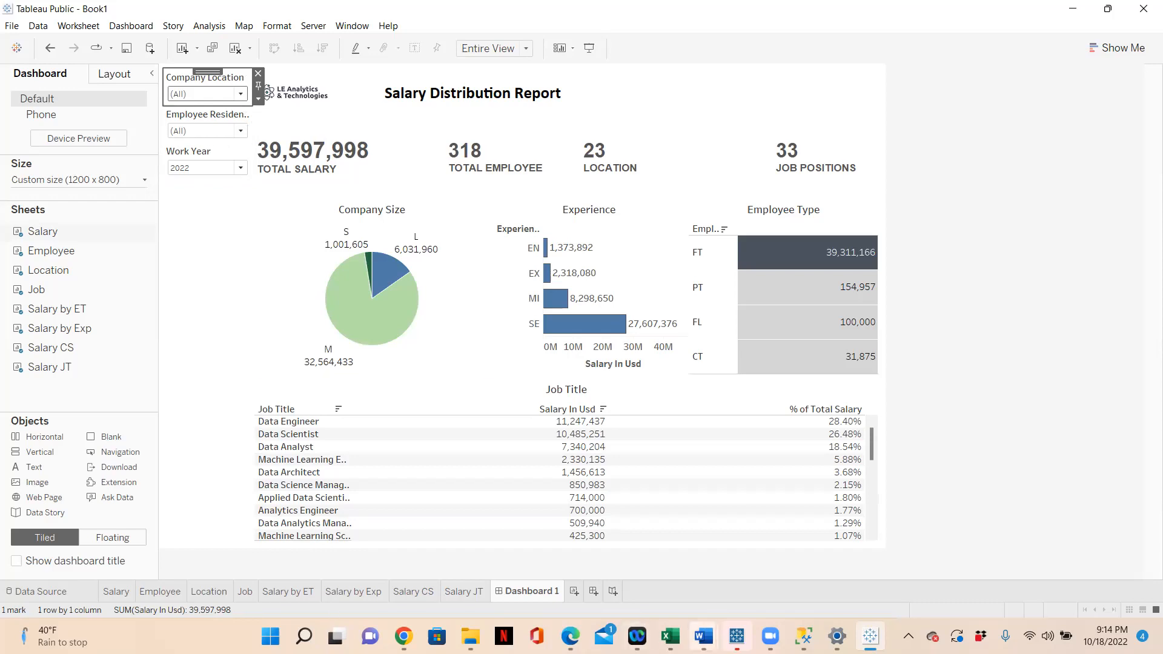
{"action": "mouse_move", "coordinate": [703, 636]}
{"action": "left_click", "coordinate": [747, 591]}
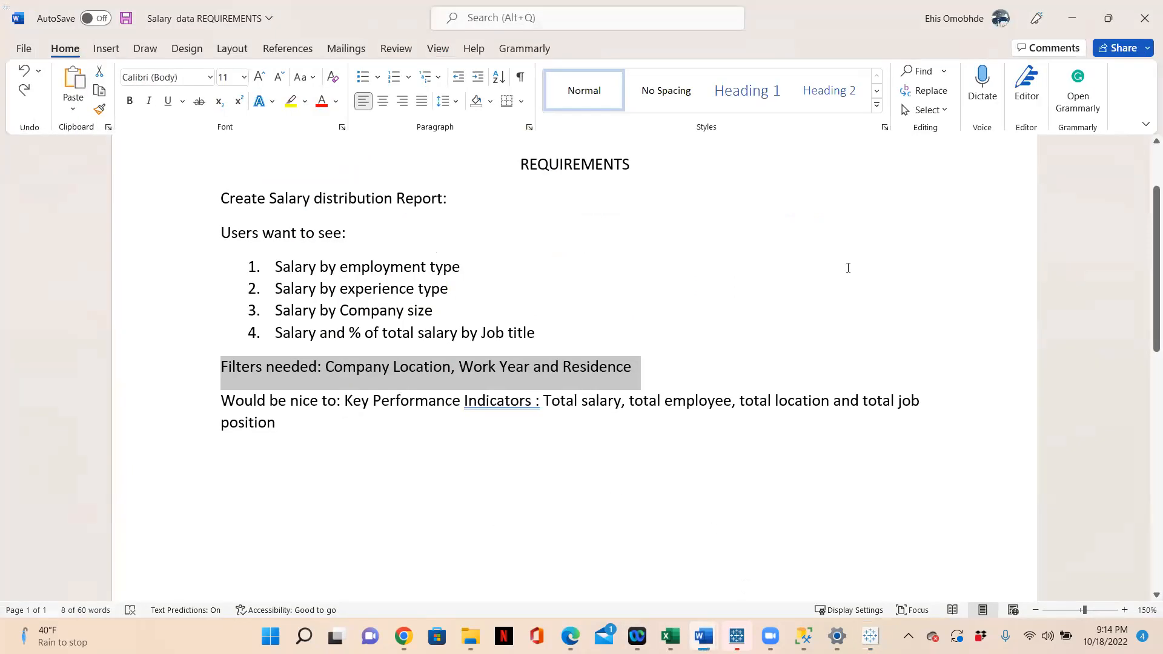
{"action": "left_click", "coordinate": [1072, 20]}
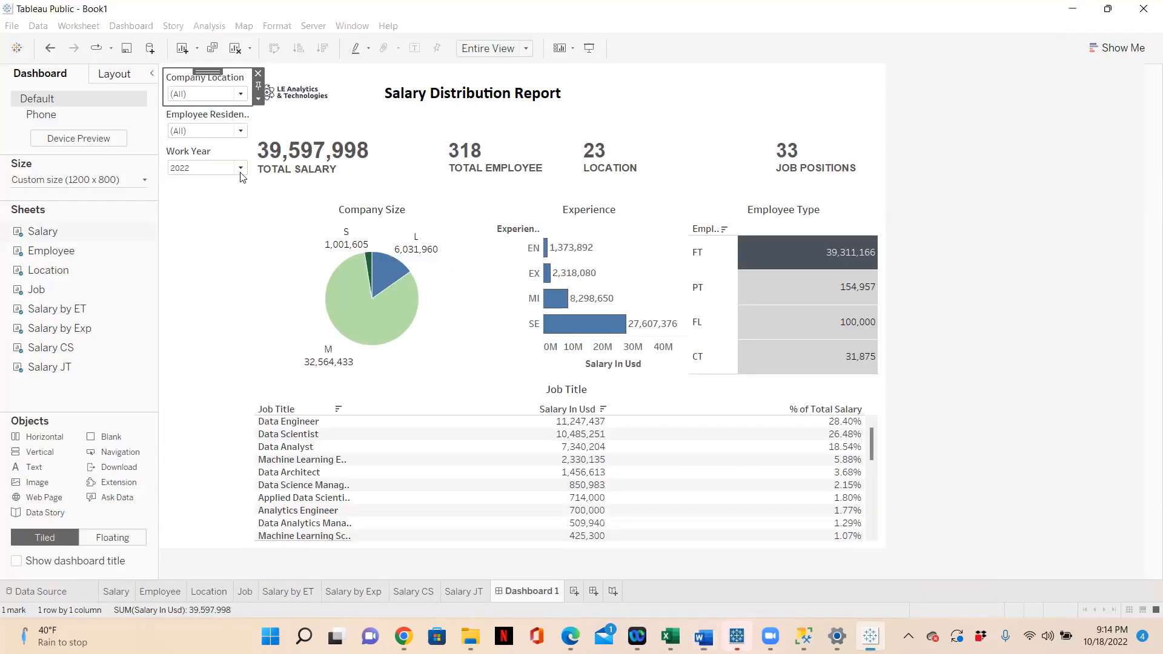
Reset Work Year to all years, restoring 68,164,807 total salary and 607 employees.
{"action": "left_click", "coordinate": [246, 152]}
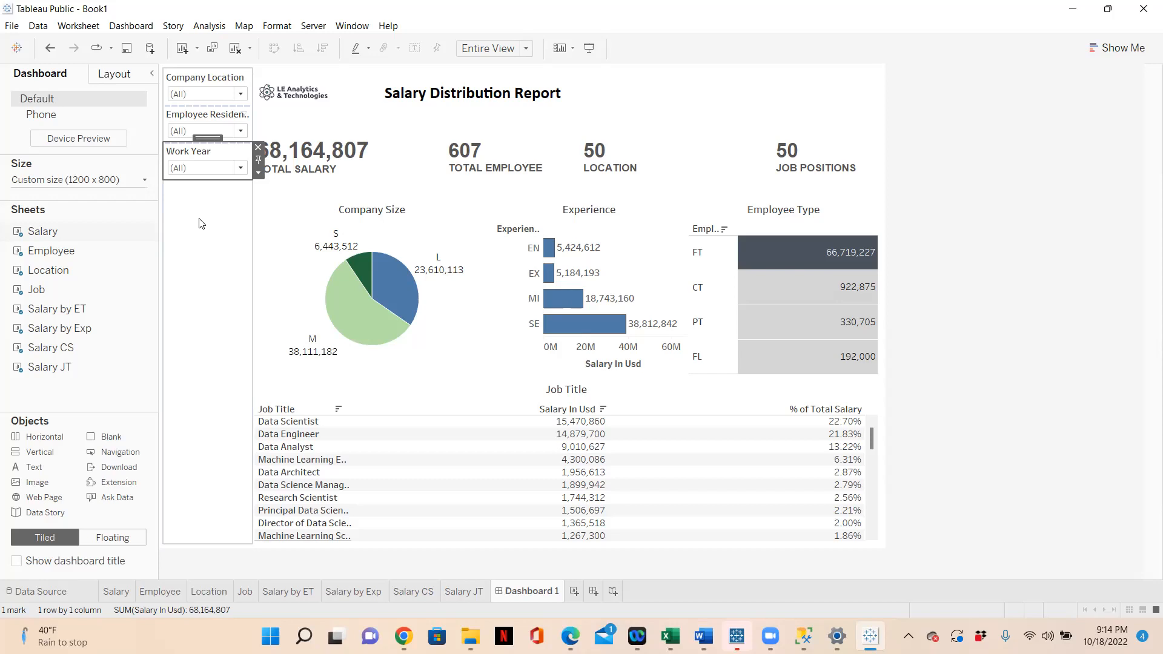
{"action": "mouse_move", "coordinate": [870, 637]}
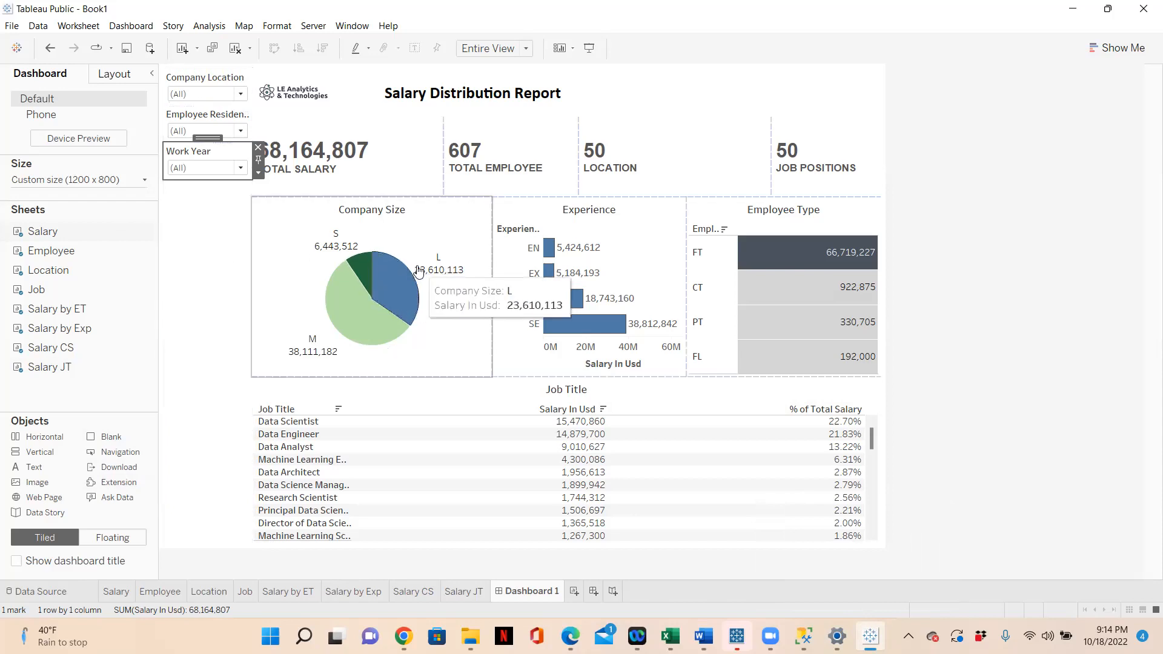
{"action": "mouse_move", "coordinate": [351, 253]}
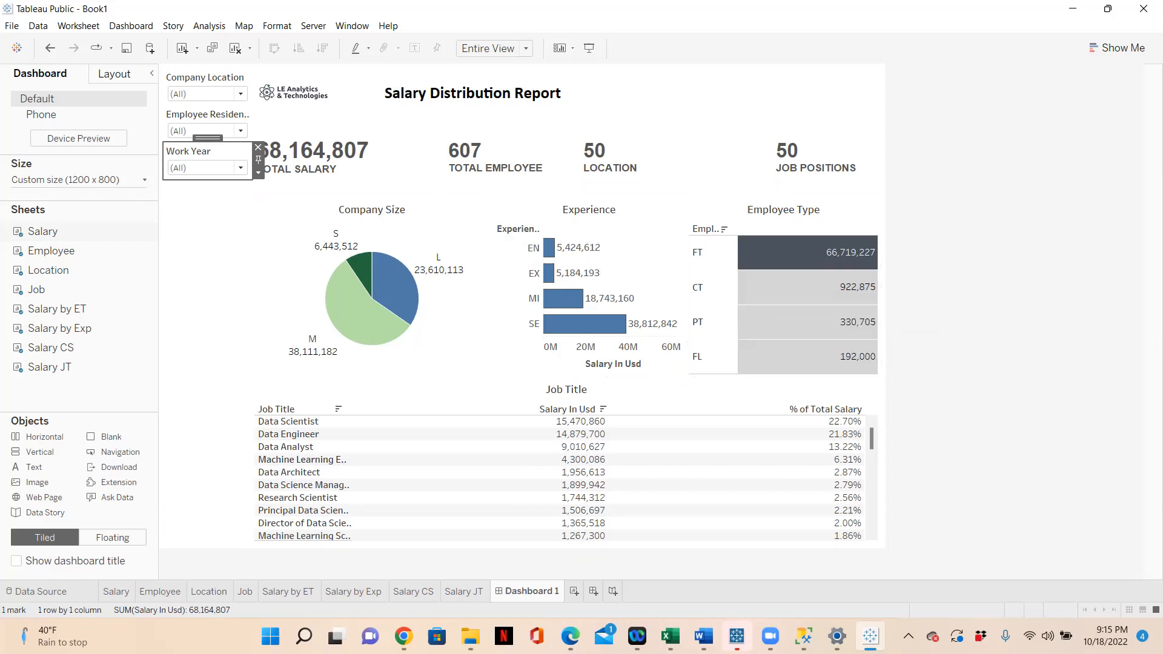
{"action": "left_click", "coordinate": [662, 308]}
Correct 'Indicators :' to 'Indicators:' in the Word requirements, then return to Tableau.
{"action": "mouse_move", "coordinate": [703, 636]}
{"action": "left_click", "coordinate": [758, 564]}
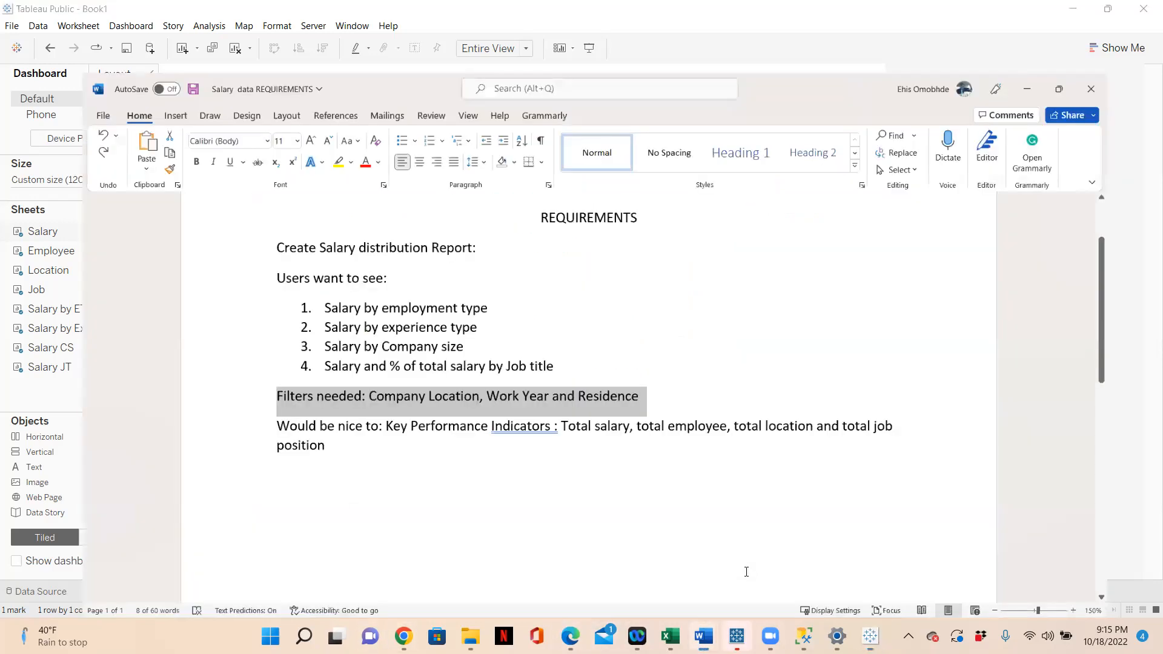
{"action": "left_click", "coordinate": [641, 320]}
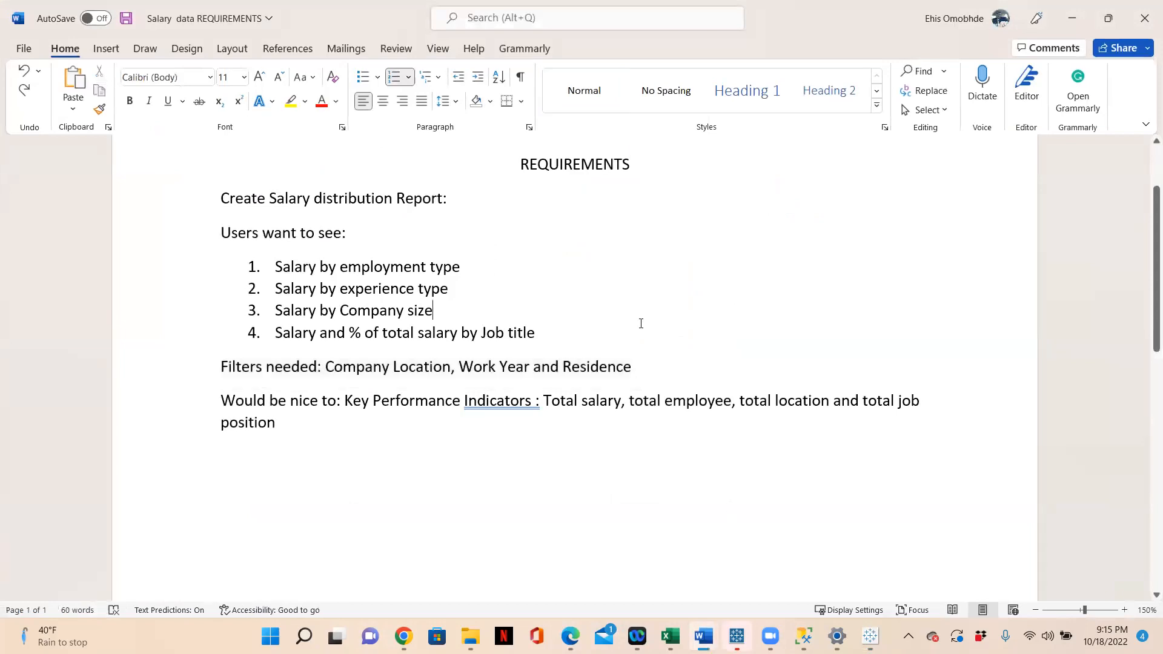
{"action": "right_click", "coordinate": [519, 397]}
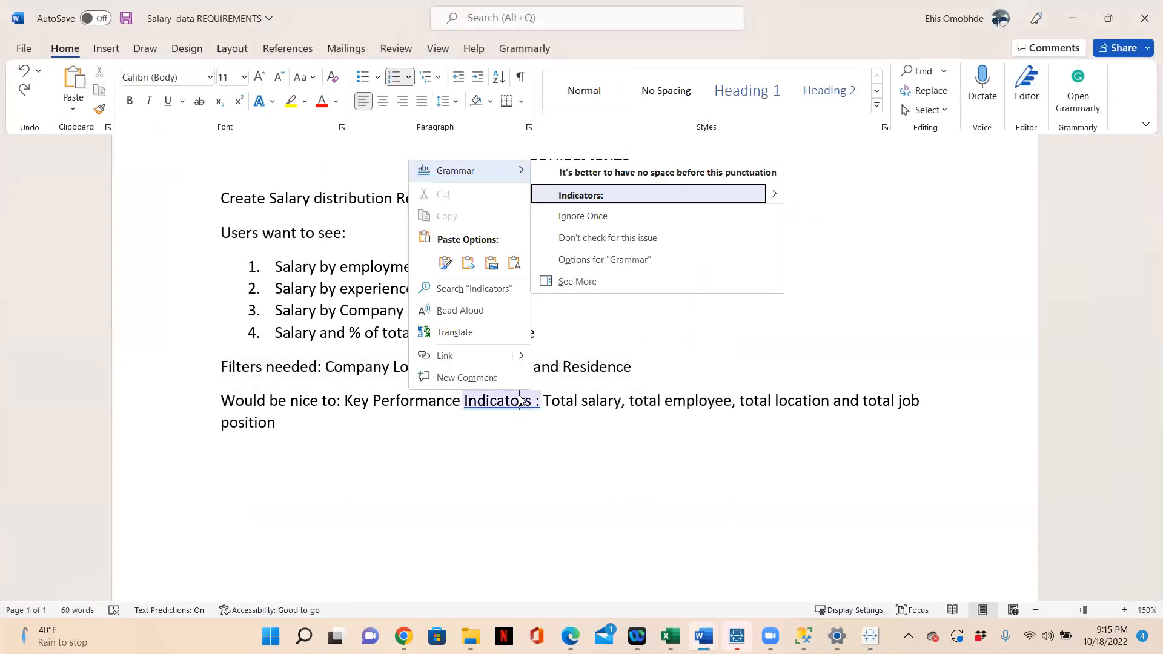
{"action": "left_click", "coordinate": [574, 194]}
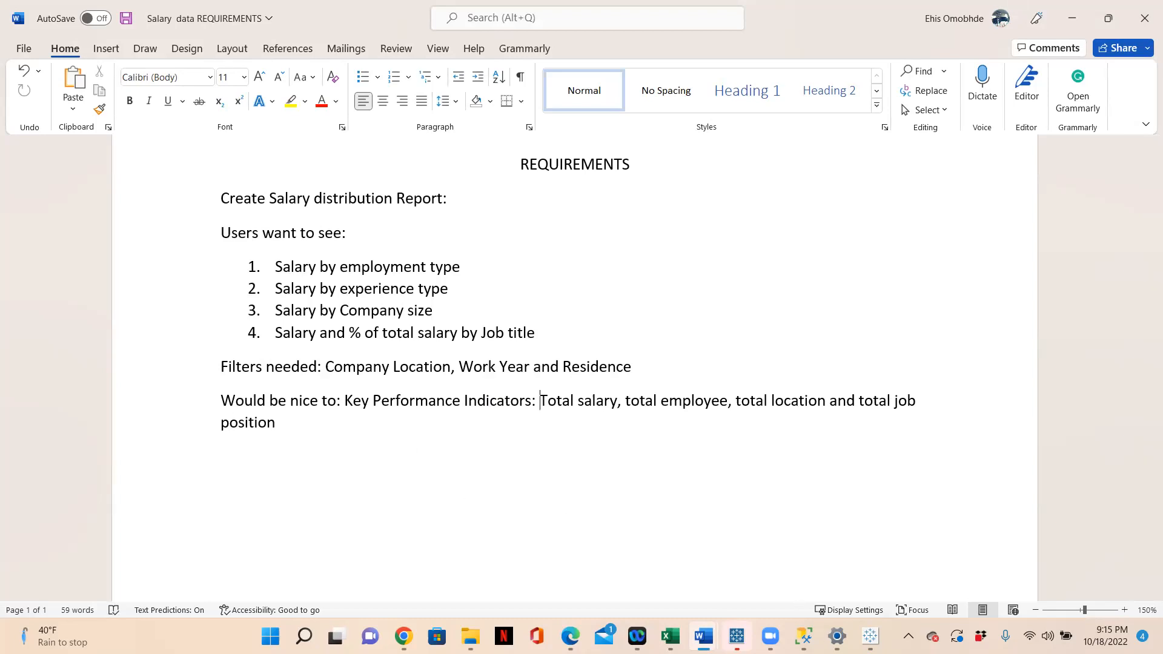
{"action": "left_click", "coordinate": [871, 636]}
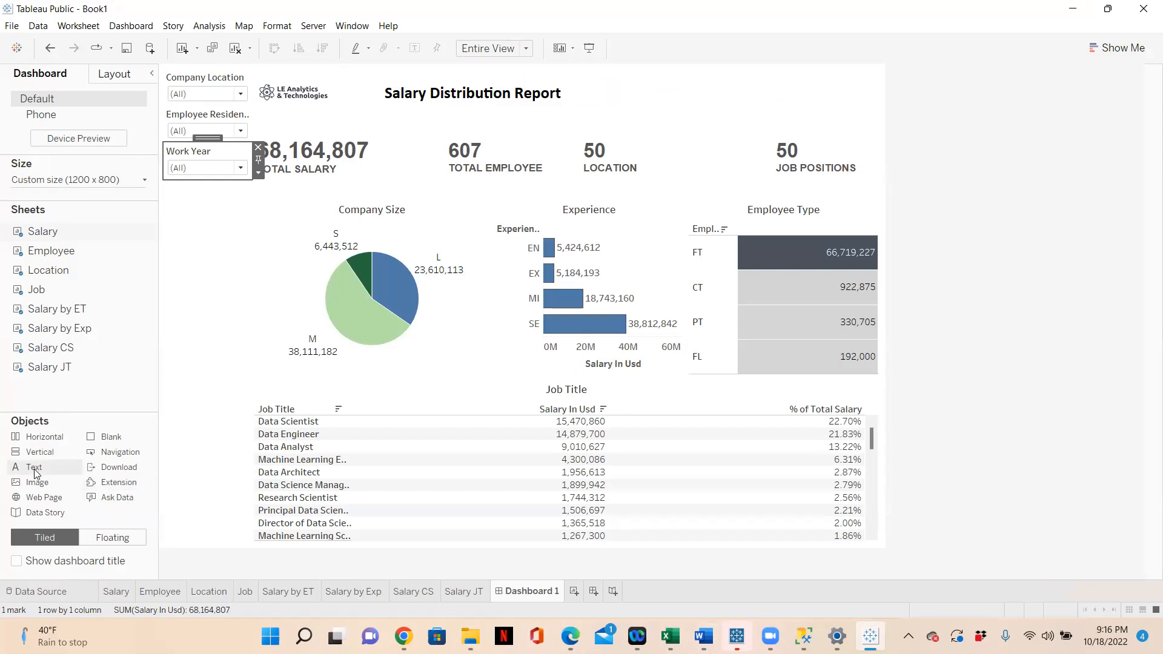
{"action": "mouse_move", "coordinate": [35, 473]}
{"action": "left_mouse_down"}
{"action": "mouse_move", "coordinate": [69, 443]}
{"action": "mouse_move", "coordinate": [121, 440]}
{"action": "mouse_move", "coordinate": [207, 367]}
{"action": "left_mouse_up"}
{"action": "type", "text": "idf;ohj;f/nm,pfhng.fg jo gs;nfmv bf.;kbgvsd;  bjmnls"}
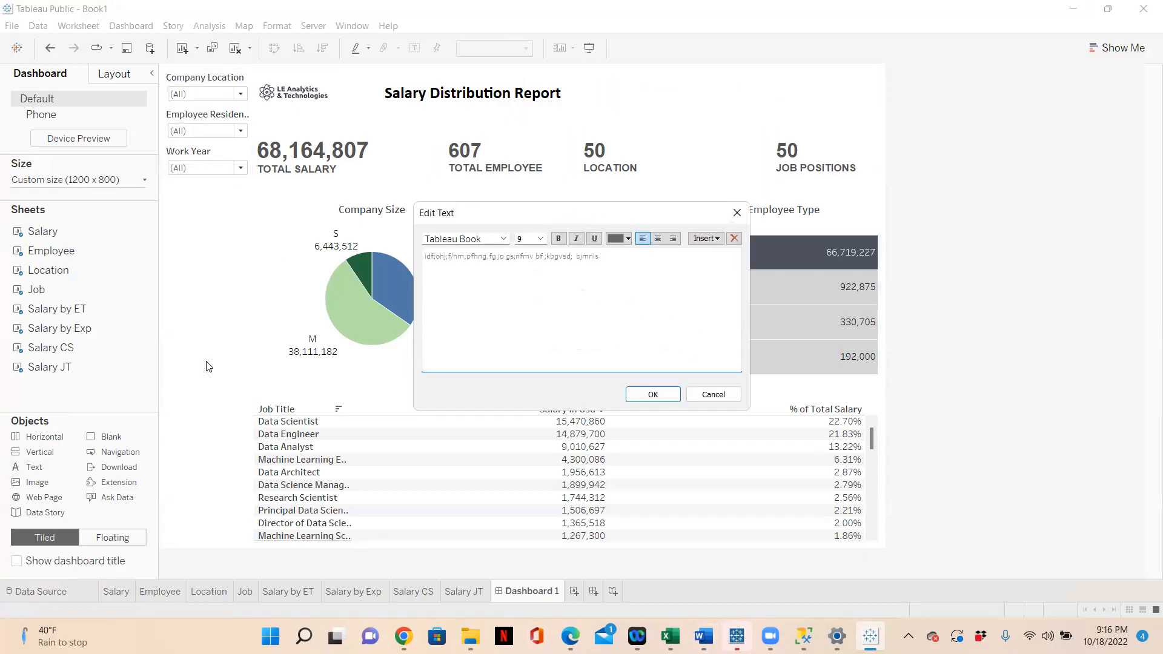
{"action": "left_click", "coordinate": [653, 394]}
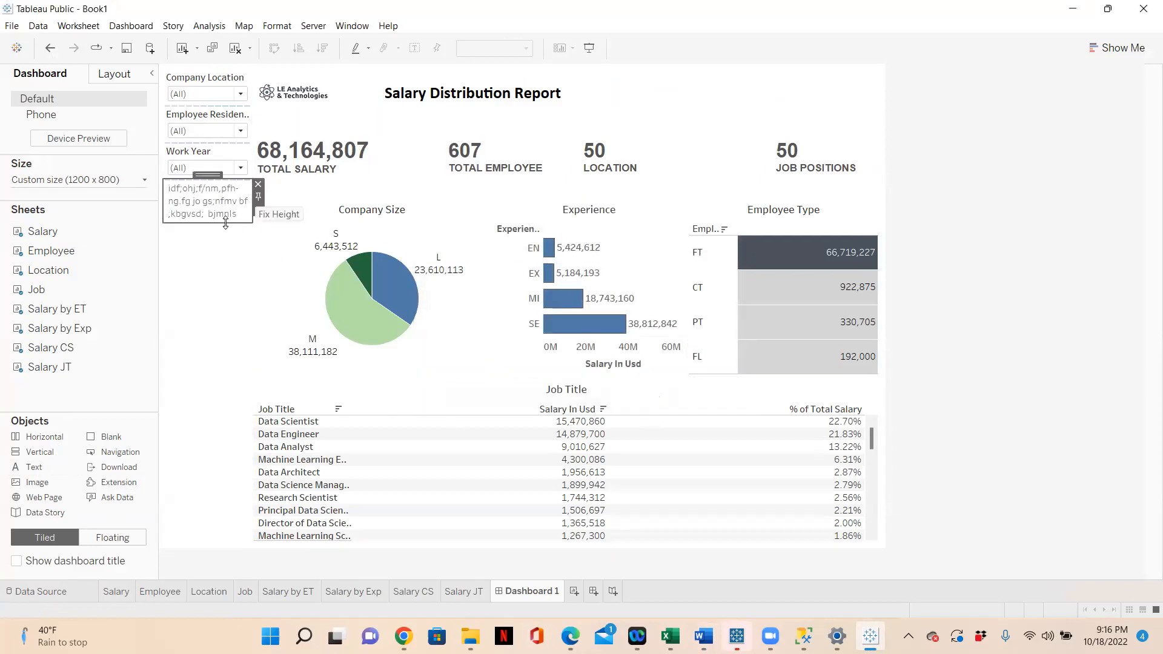
{"action": "left_click", "coordinate": [204, 226]}
{"action": "left_click_drag", "start_coordinate": [197, 240], "coordinate": [229, 255]}
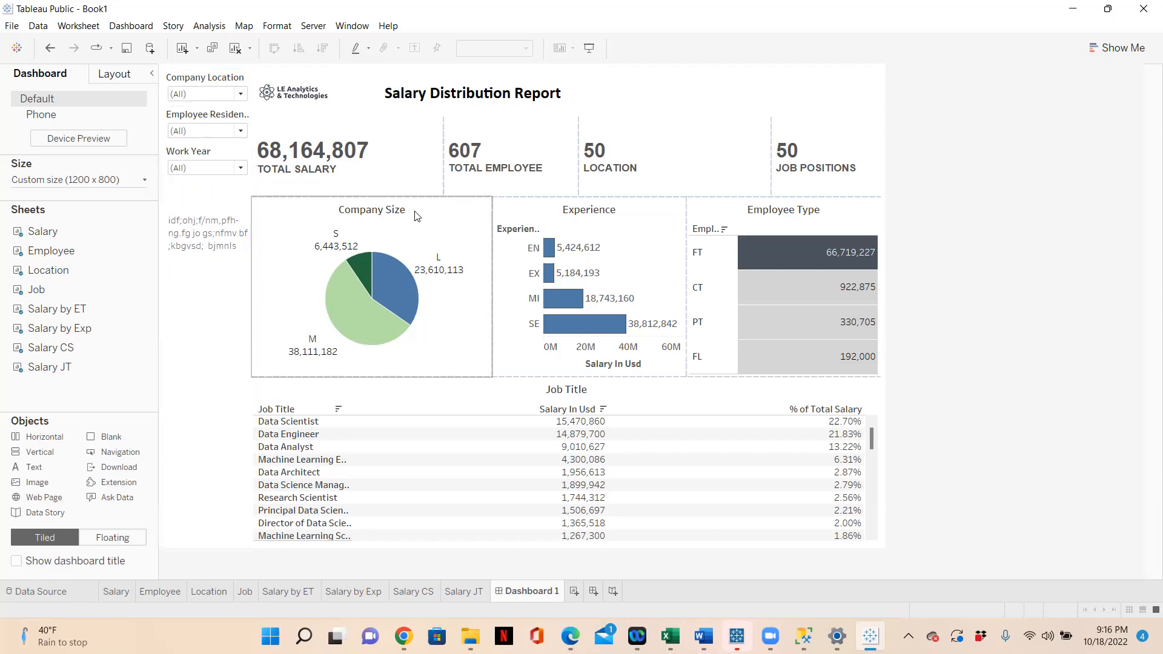
{"action": "left_click", "coordinate": [236, 207]}
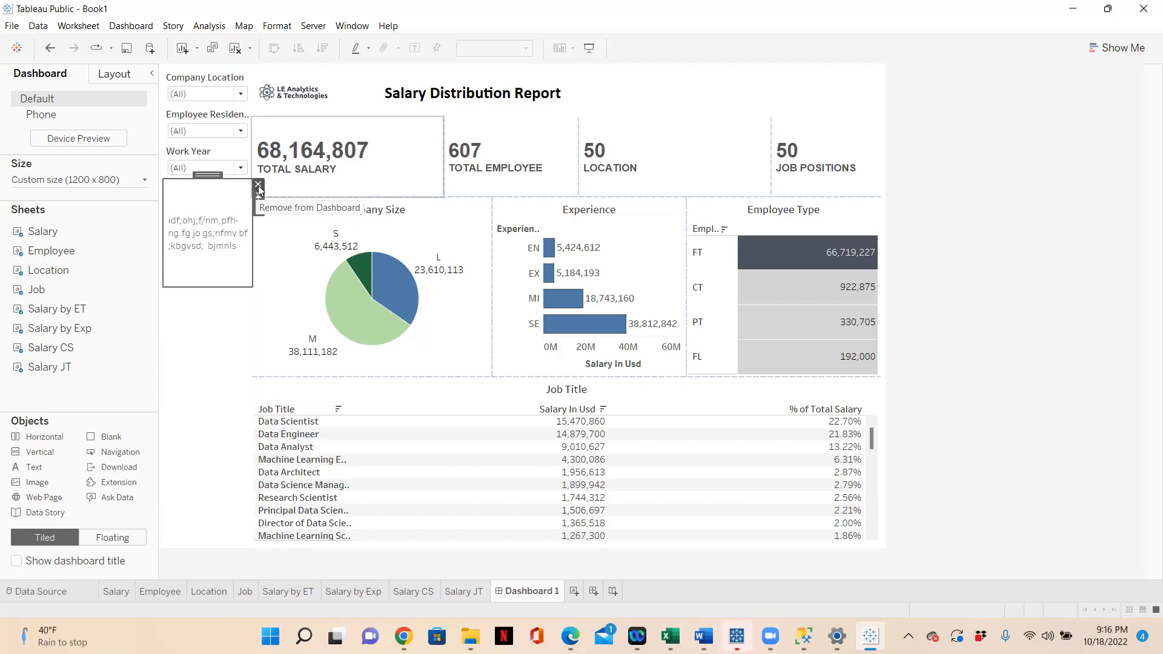
{"action": "left_click", "coordinate": [258, 183]}
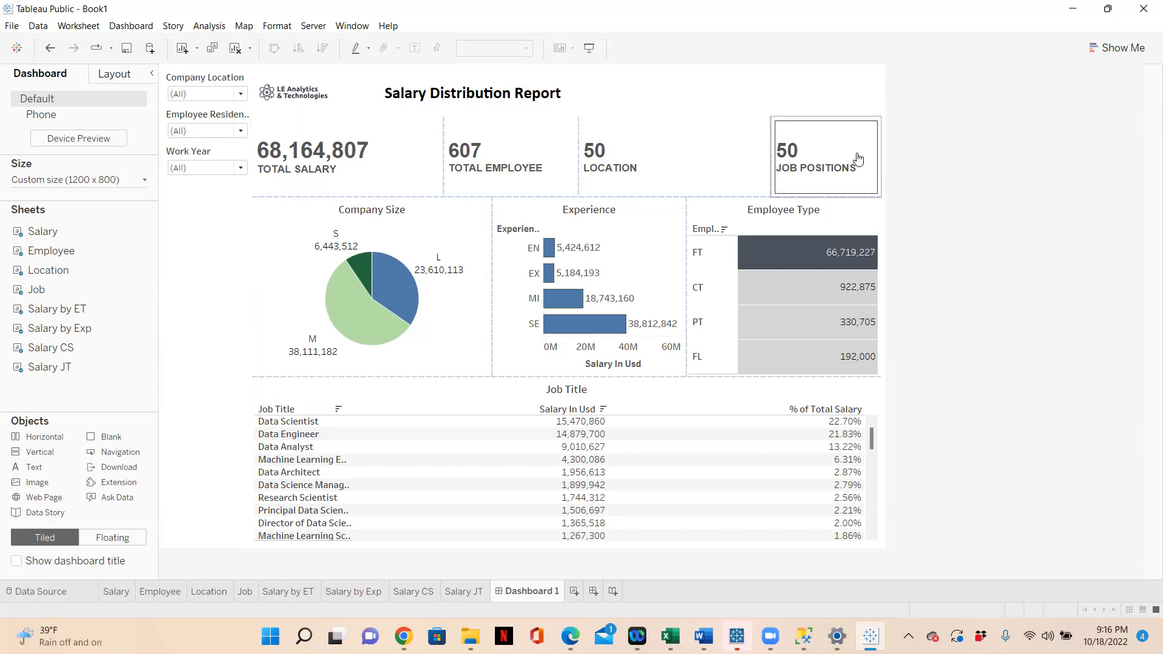
{"action": "left_click", "coordinate": [679, 28]}
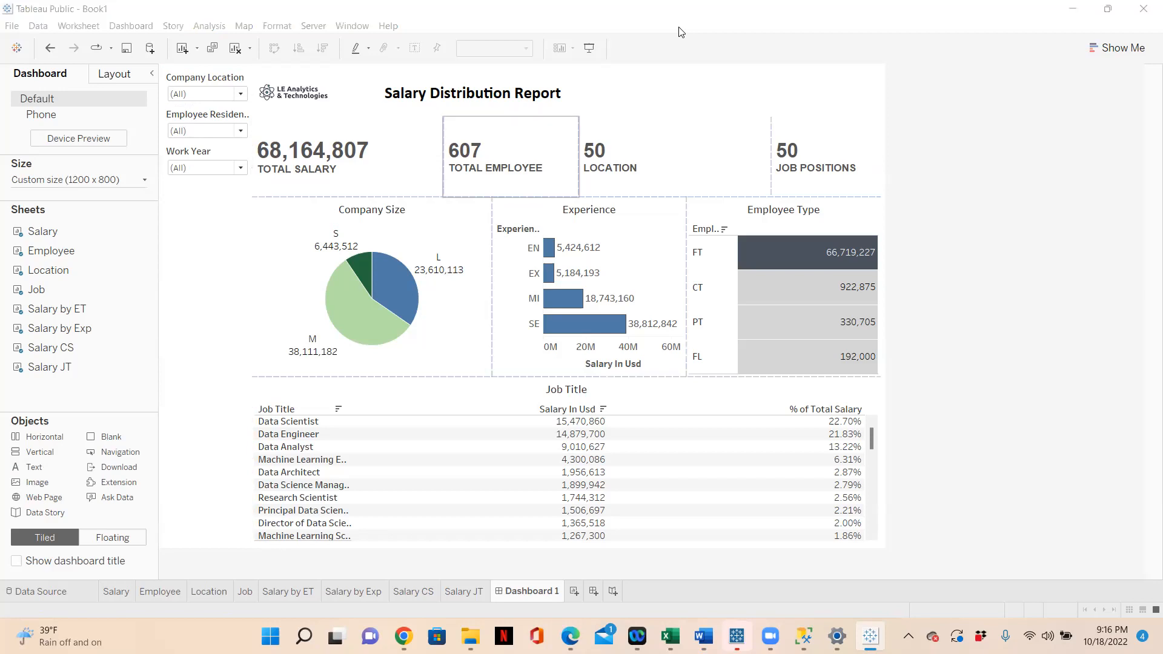
{"action": "mouse_move", "coordinate": [781, 264]}
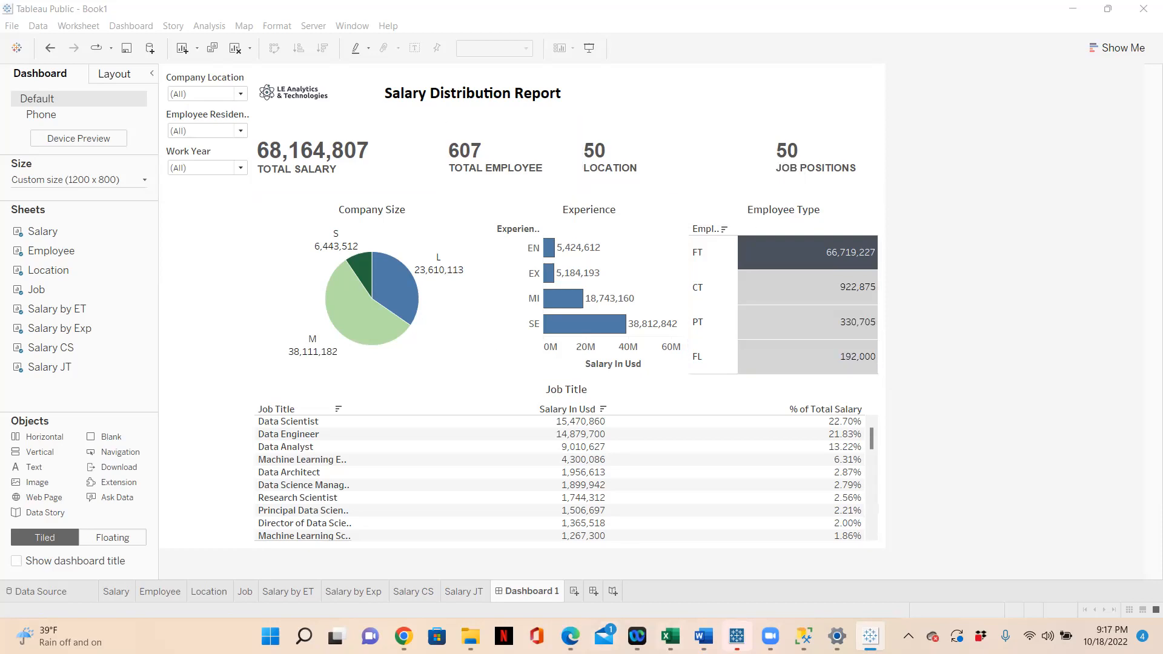
{"action": "mouse_move", "coordinate": [703, 636]}
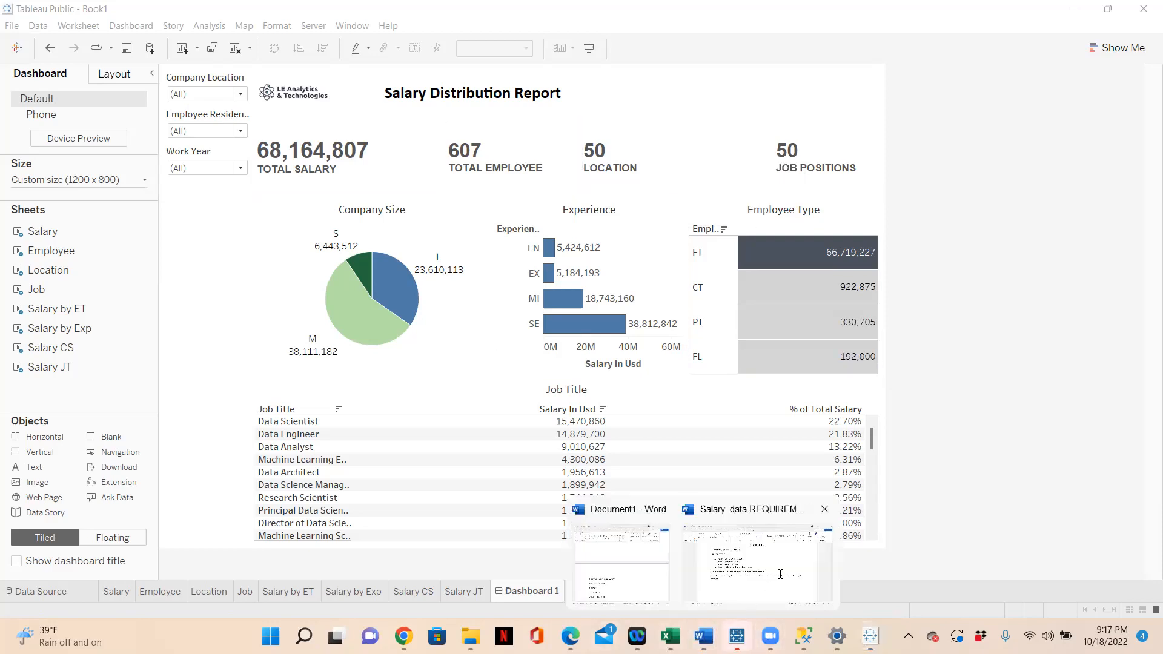
Review the KPI, Salary by employment type and Total salary requirements, then minimise Word.
{"action": "left_click", "coordinate": [780, 574]}
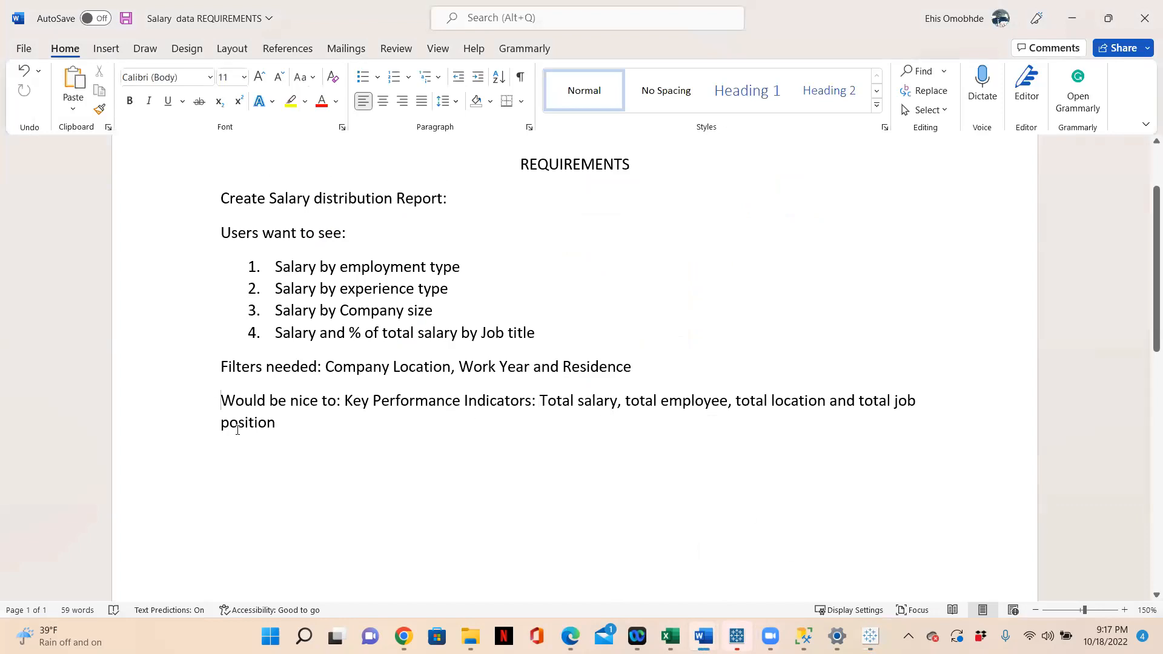
{"action": "left_click_drag", "start_coordinate": [224, 401], "coordinate": [298, 420]}
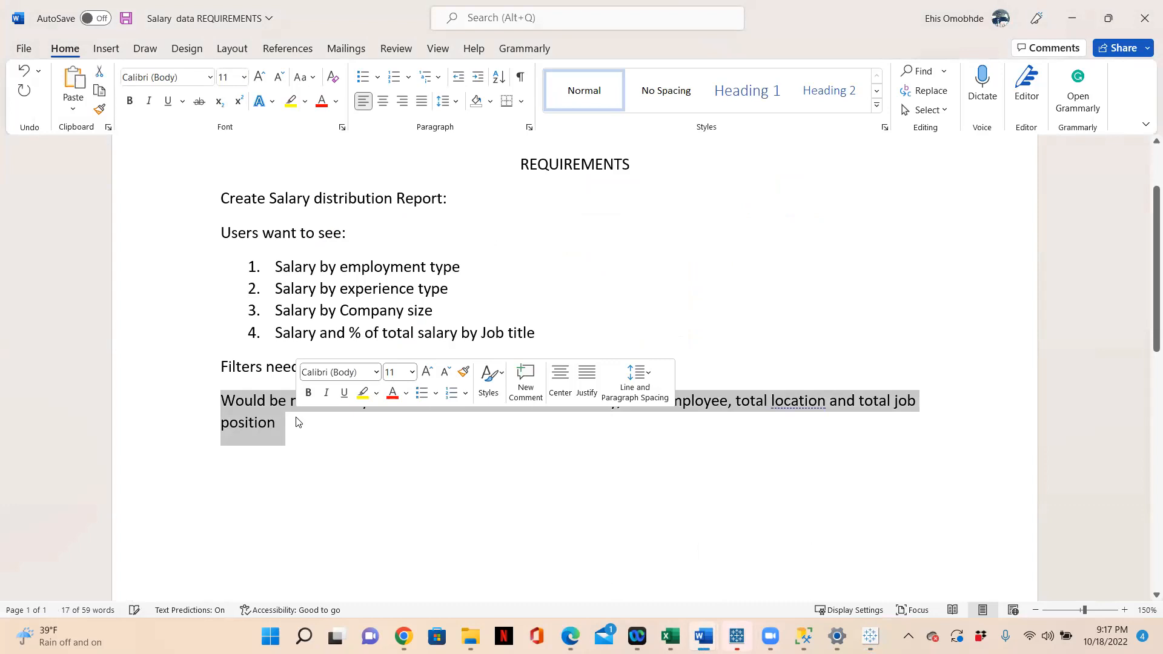
{"action": "scroll", "coordinate": [319, 358], "scroll_direction": "up", "scroll_amount": 1}
{"action": "left_click_drag", "start_coordinate": [461, 322], "coordinate": [275, 330]}
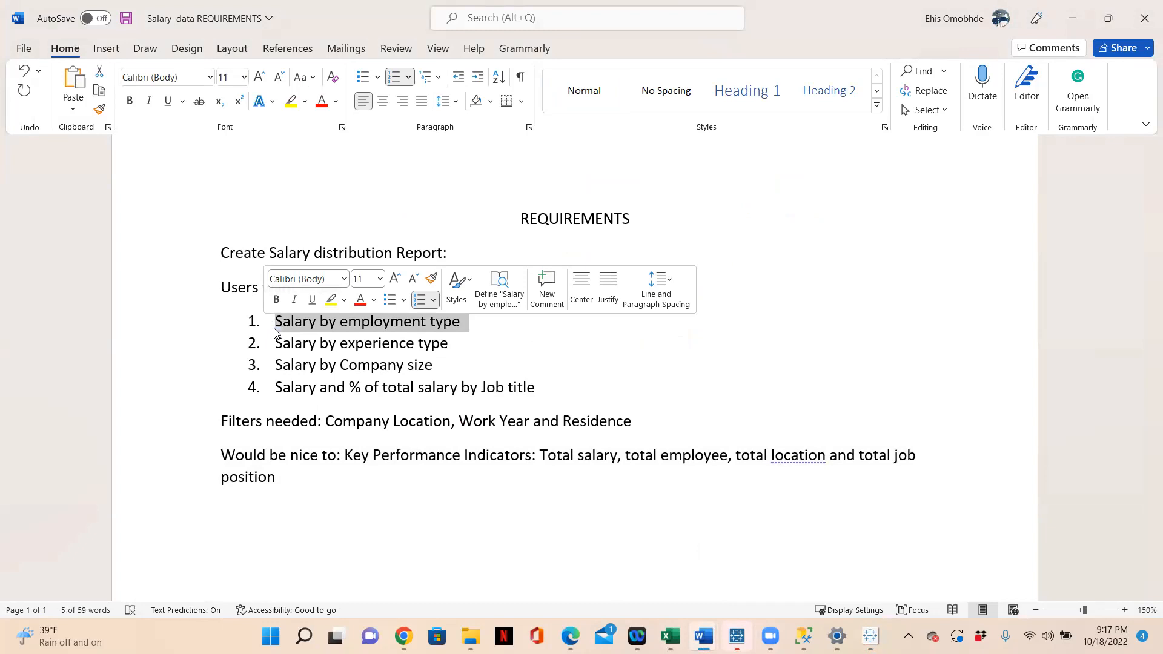
{"action": "left_click_drag", "start_coordinate": [624, 461], "coordinate": [545, 458]}
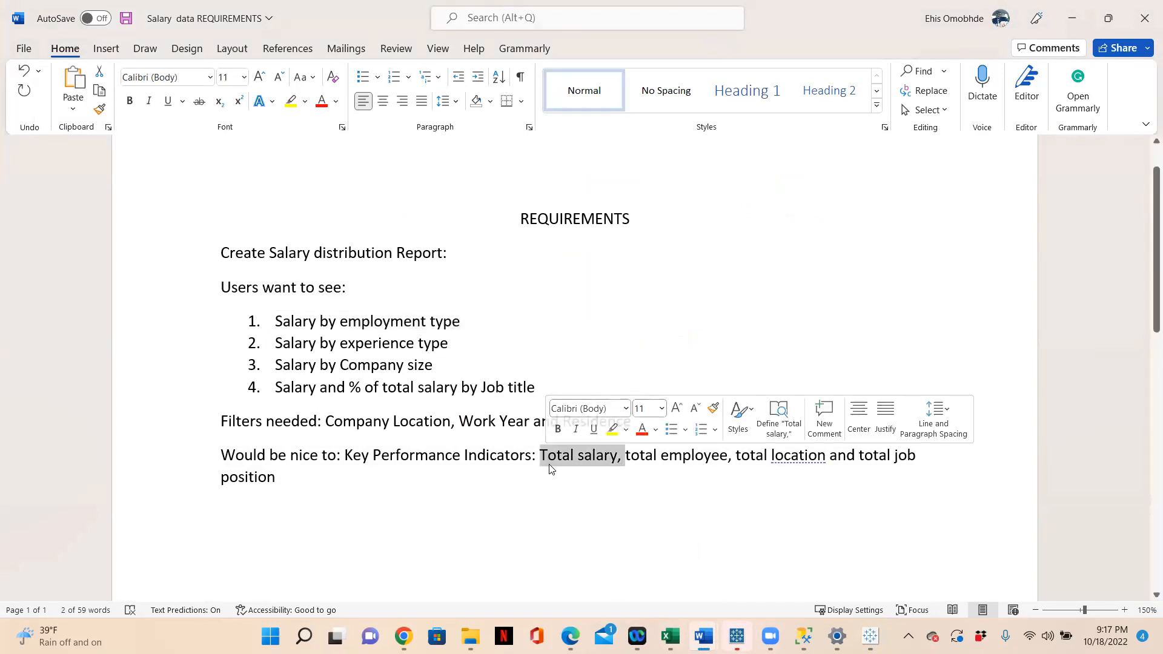
{"action": "left_click", "coordinate": [1072, 19]}
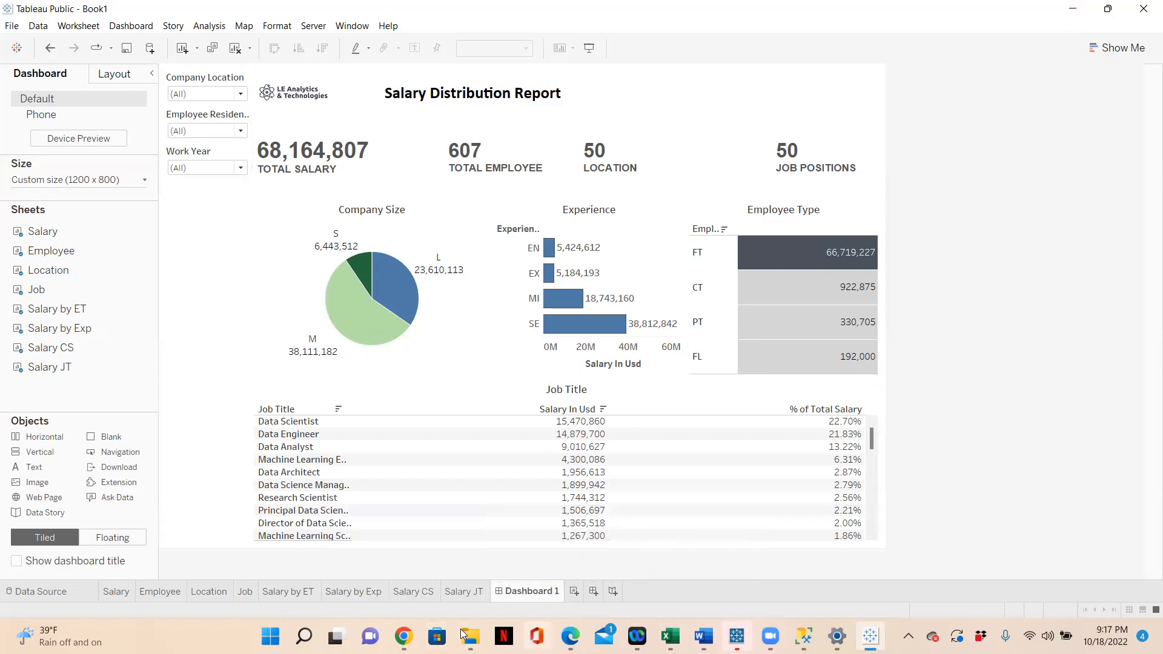
Reload the mail.com site in the Chrome mail.com tab.
{"action": "left_click", "coordinate": [403, 561]}
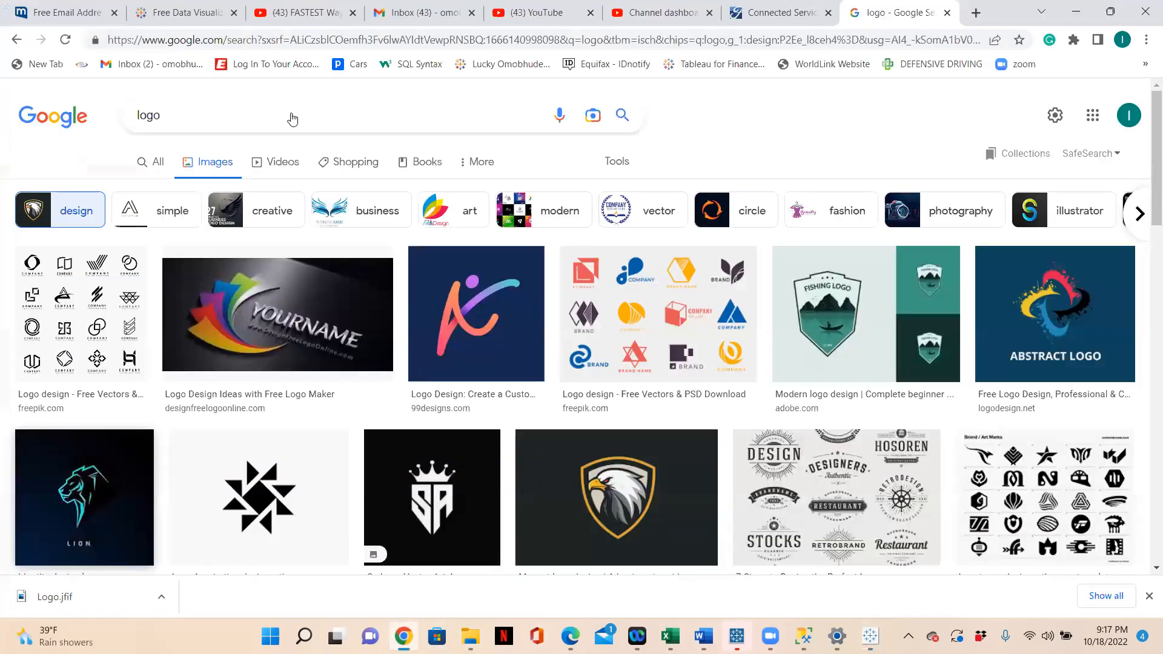
{"action": "left_click", "coordinate": [75, 14]}
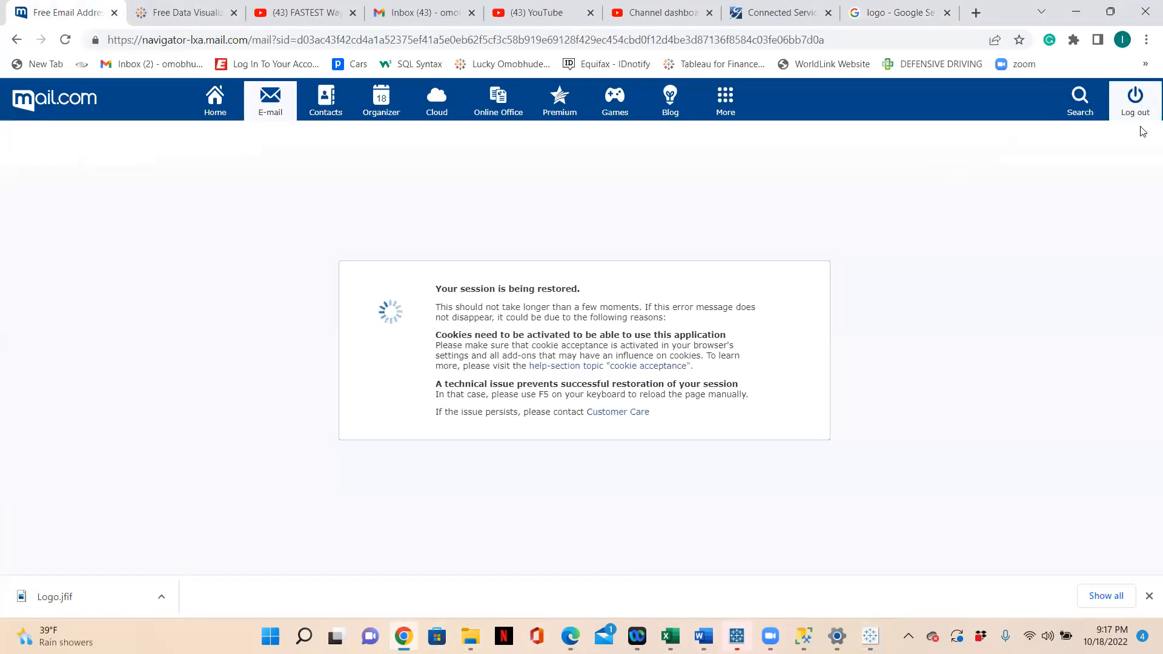
{"action": "left_click", "coordinate": [214, 108]}
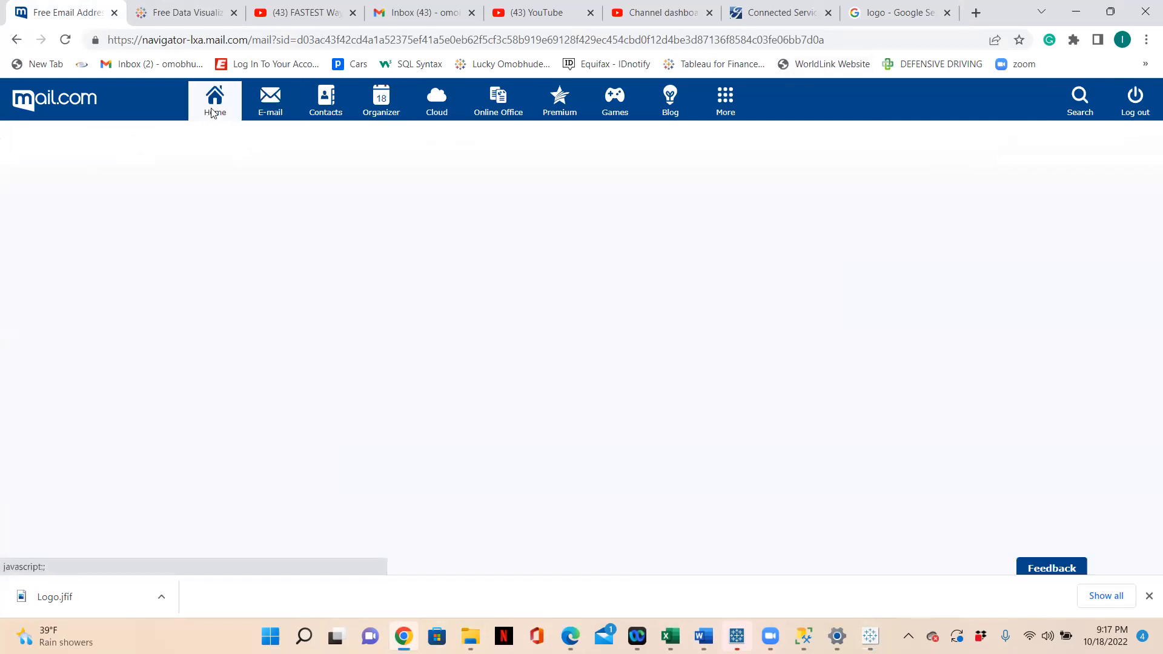
{"action": "left_click", "coordinate": [78, 140]}
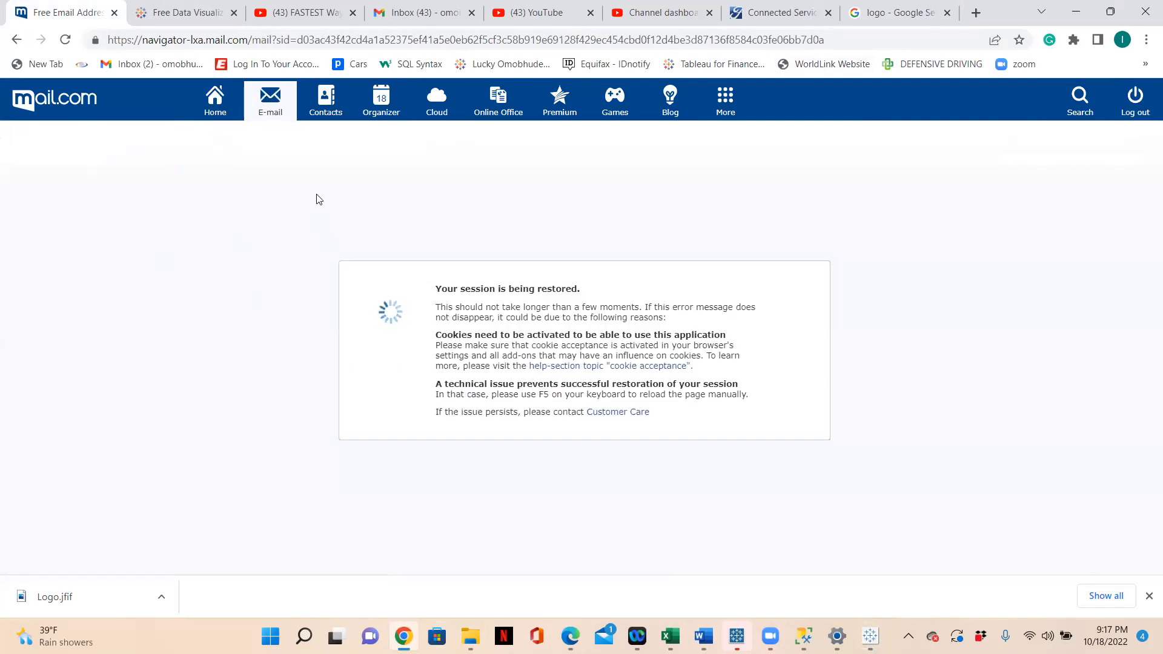
{"action": "left_click", "coordinate": [216, 46]}
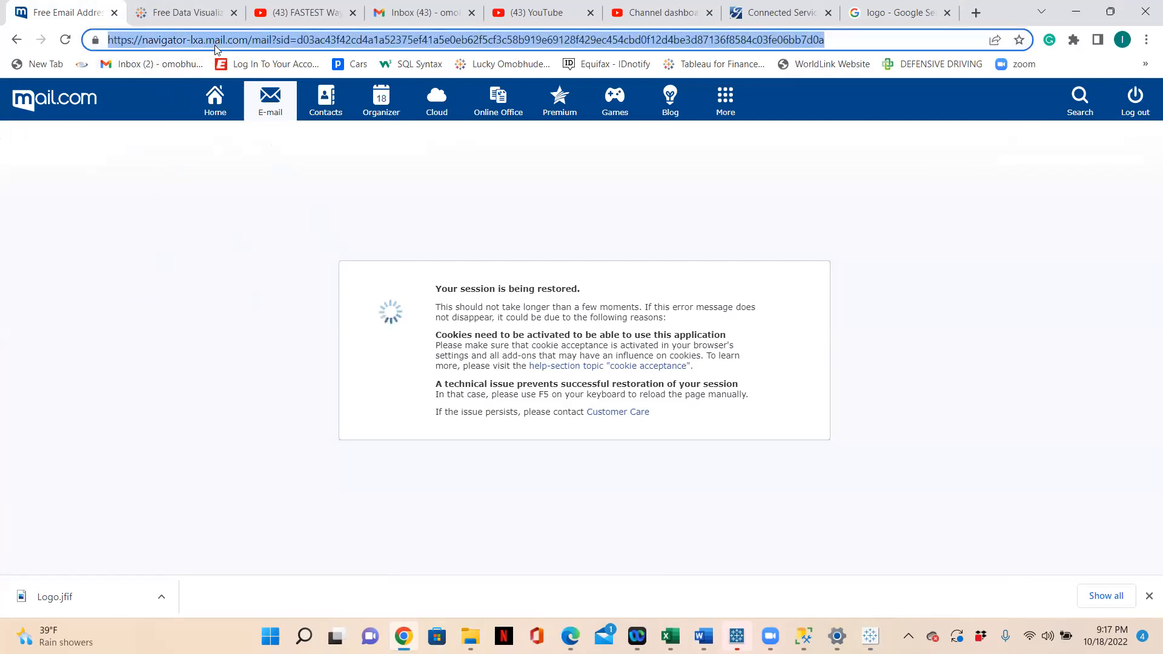
{"action": "type", "text": "mail"}
{"action": "key", "text": "Return"}
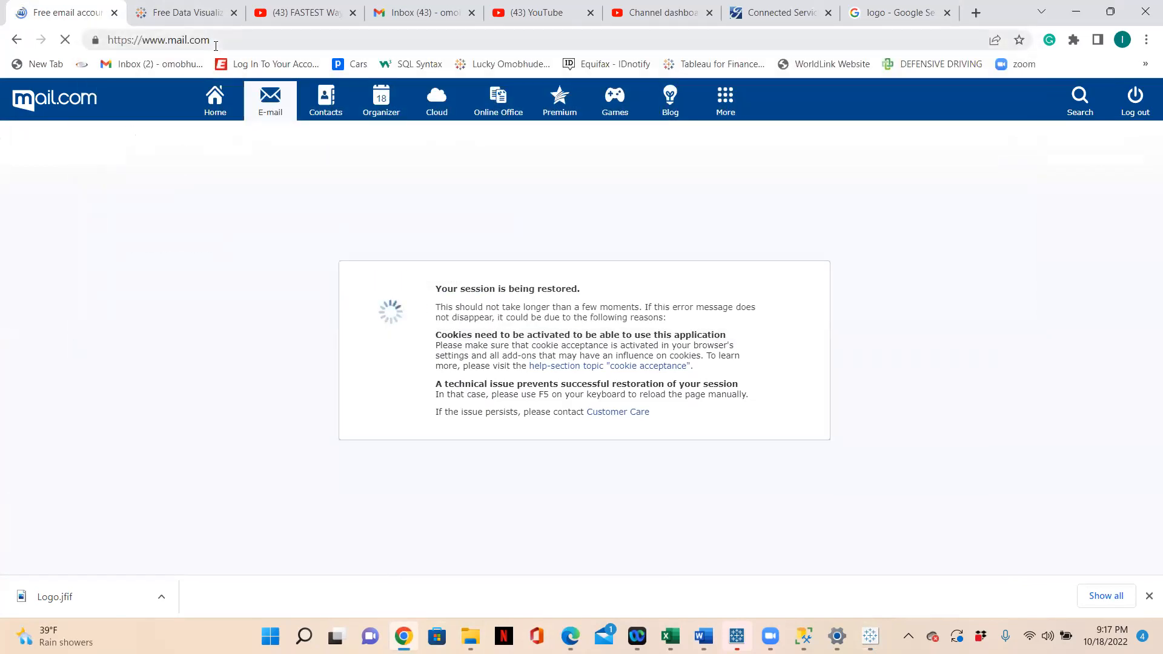
Log in with the saved credentials and open the E-mail inbox.
{"action": "left_click", "coordinate": [1030, 147]}
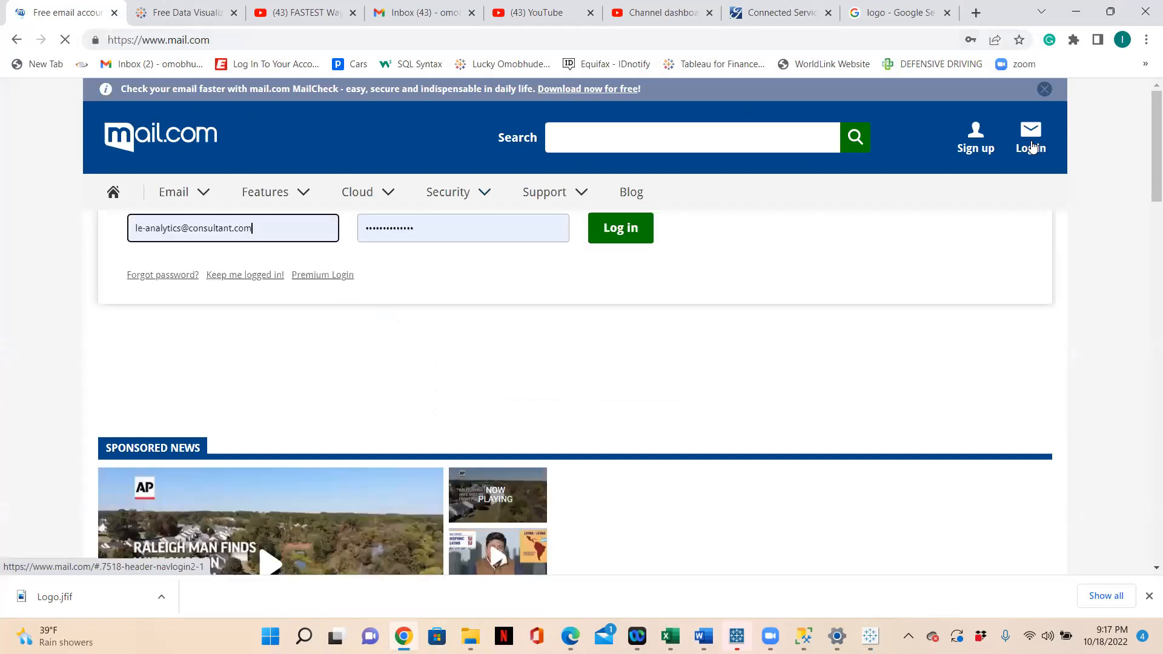
{"action": "left_click", "coordinate": [631, 310]}
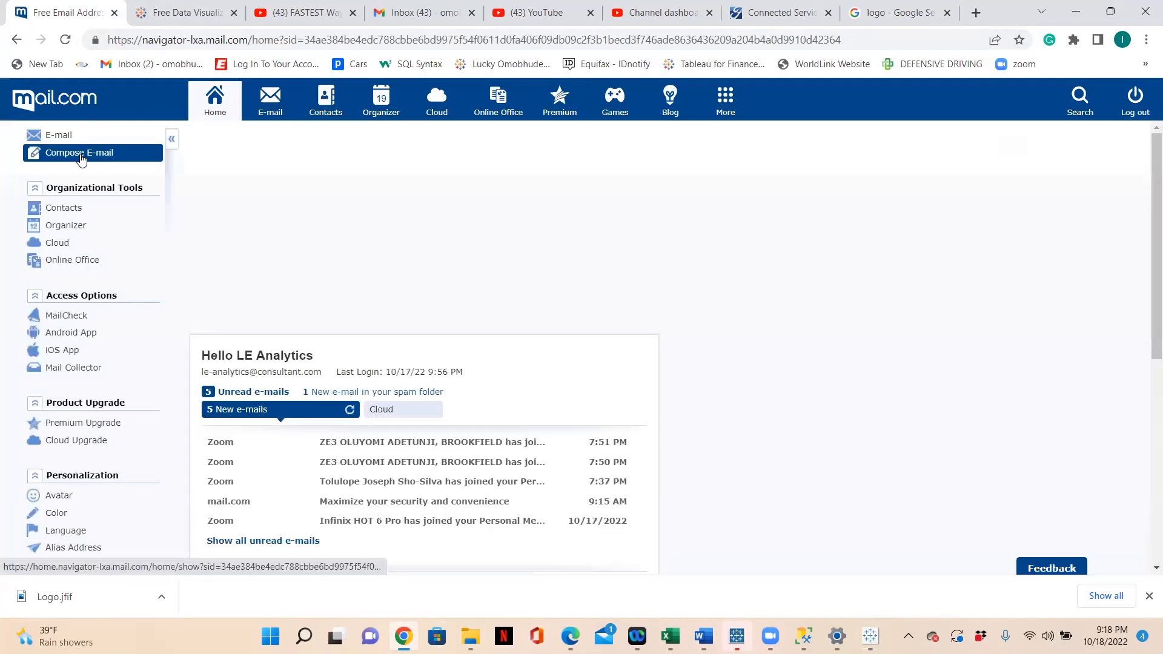
{"action": "left_click", "coordinate": [82, 157]}
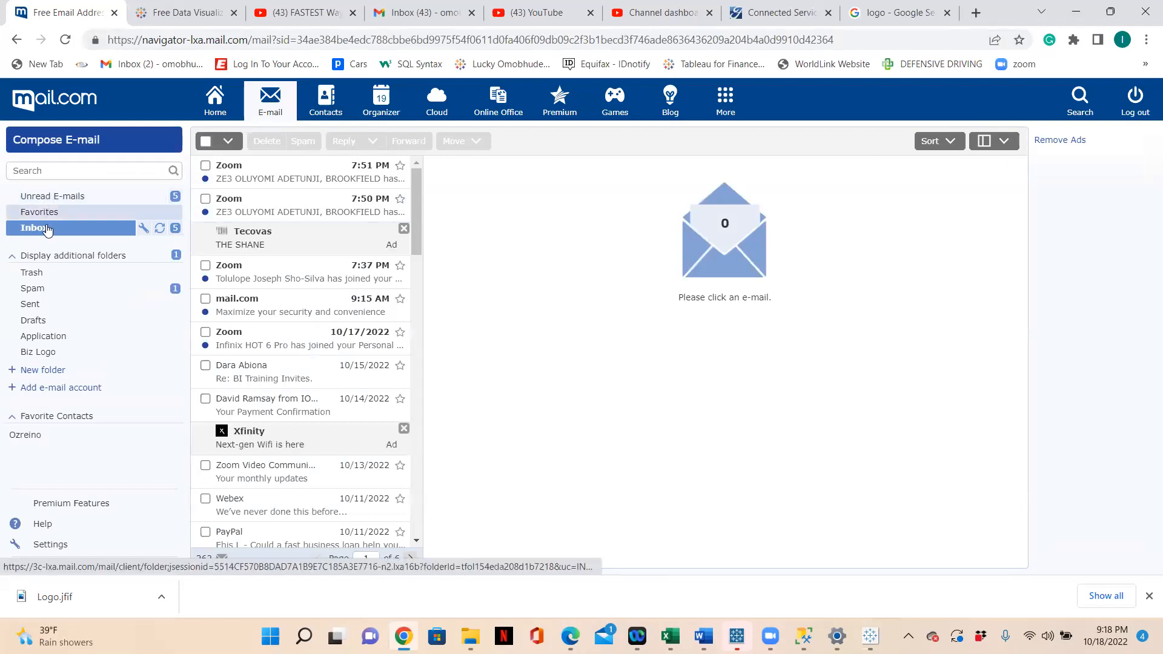
Start a new e-mail to BI Training with subject 'Salary Data requirements'.
{"action": "left_click", "coordinate": [58, 146]}
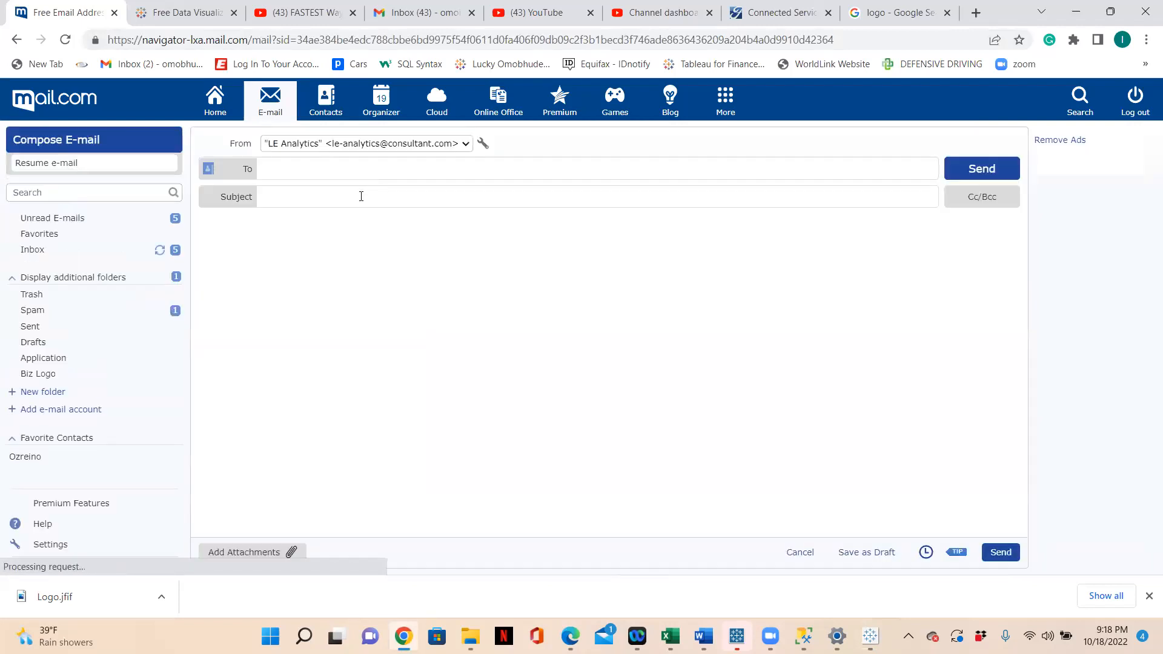
{"action": "type", "text": "bi"}
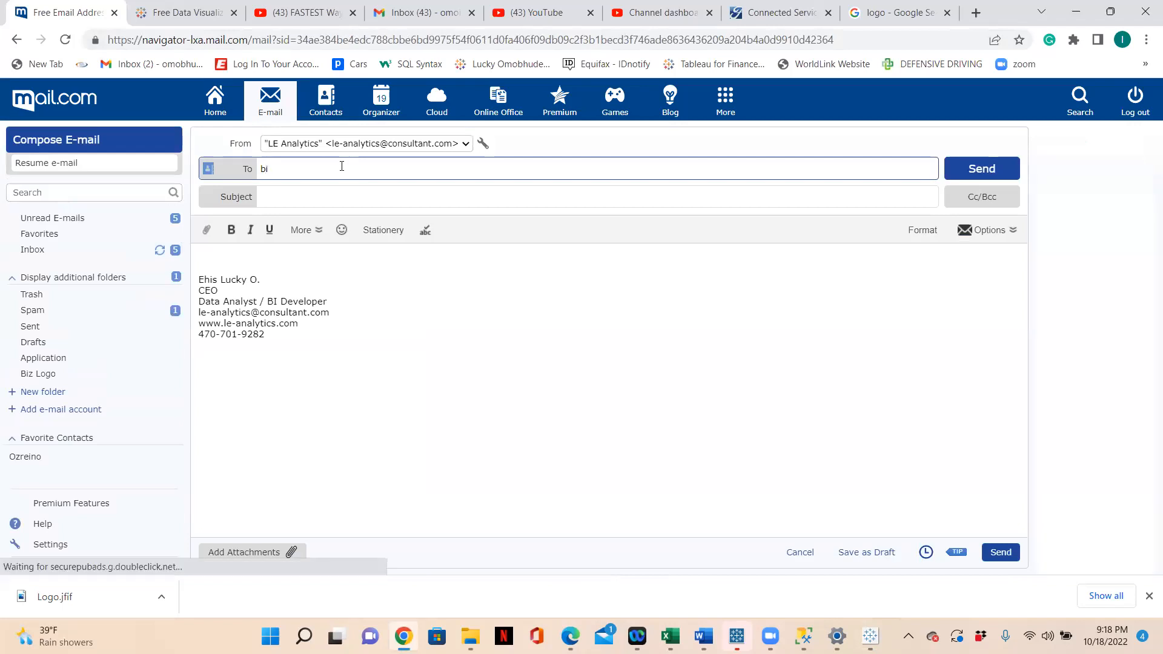
{"action": "left_click", "coordinate": [306, 189]}
{"action": "type", "text": "Salary"}
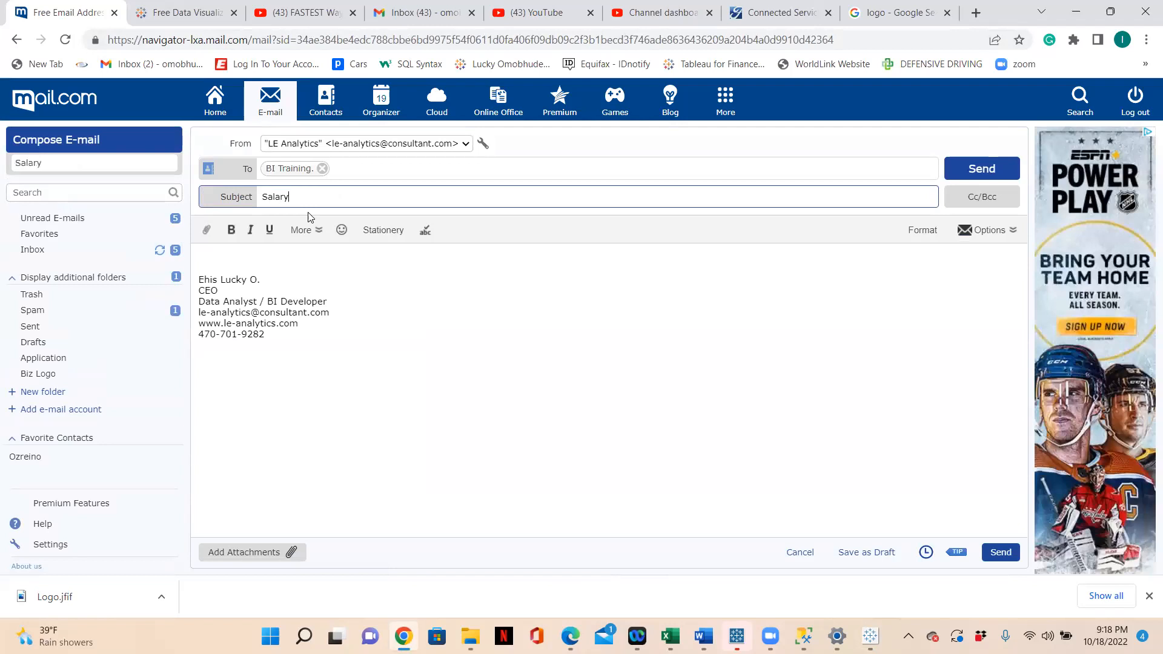
{"action": "type", "text": " Data requirements"}
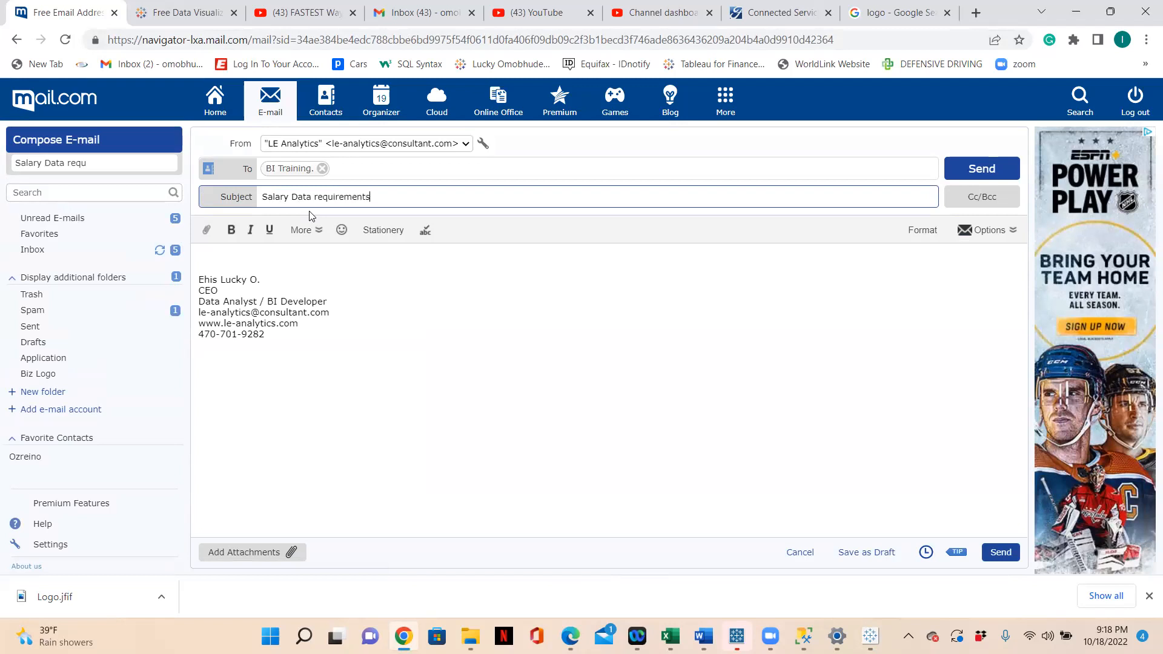
Attach the Salary data REQUIREMENTS file from Desktop > Files > Tableau Training and send the e-mail.
{"action": "left_click", "coordinate": [206, 229]}
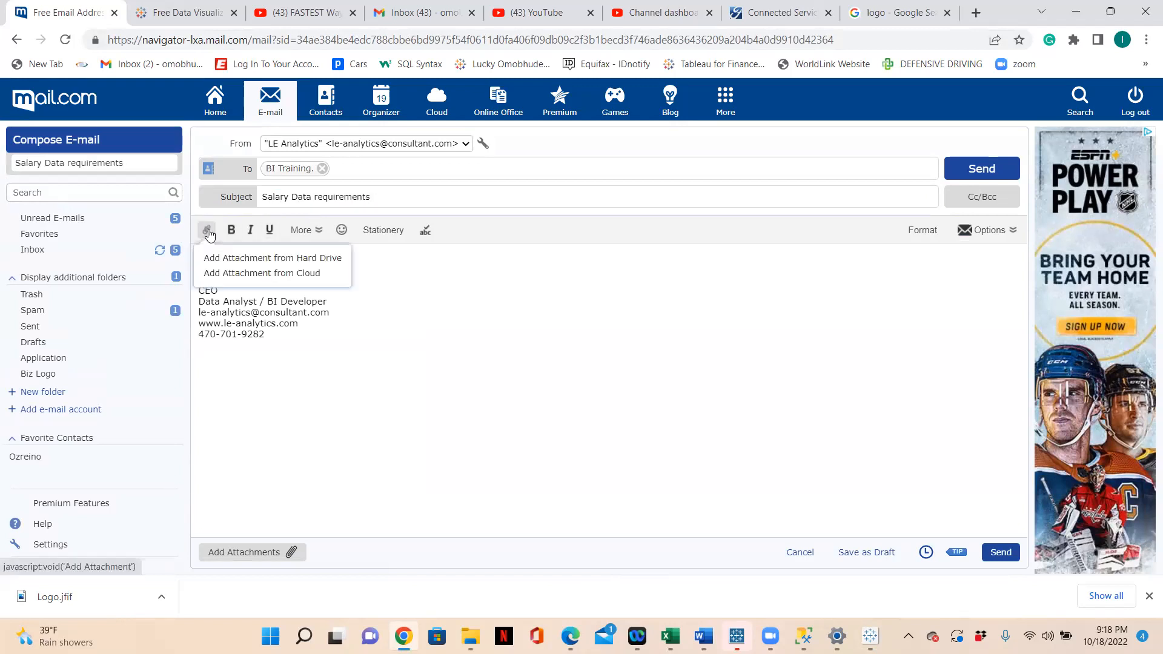
{"action": "left_click", "coordinate": [239, 258]}
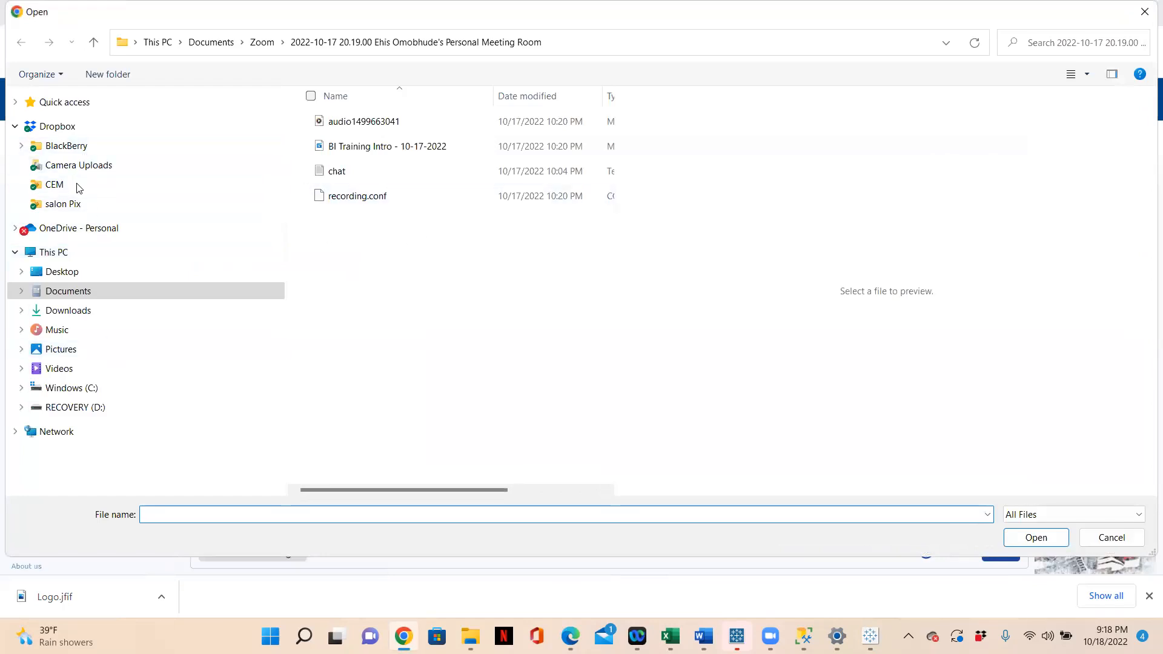
{"action": "left_click", "coordinate": [56, 252]}
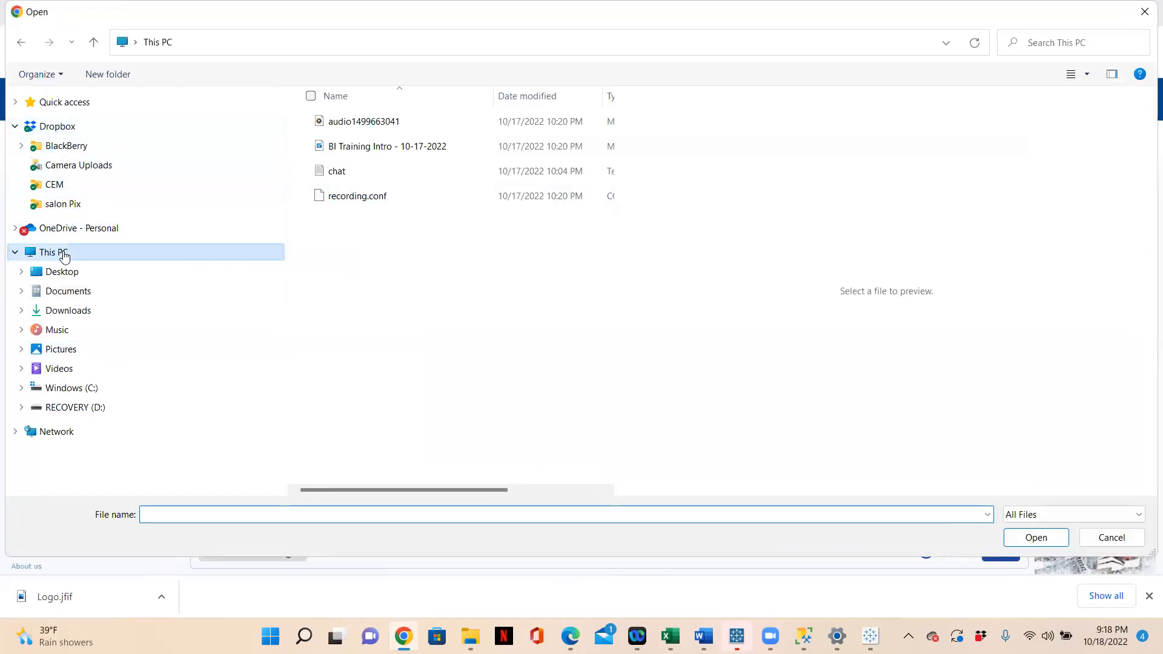
{"action": "left_click", "coordinate": [62, 272]}
{"action": "scroll", "coordinate": [319, 288], "scroll_direction": "down", "scroll_amount": 3}
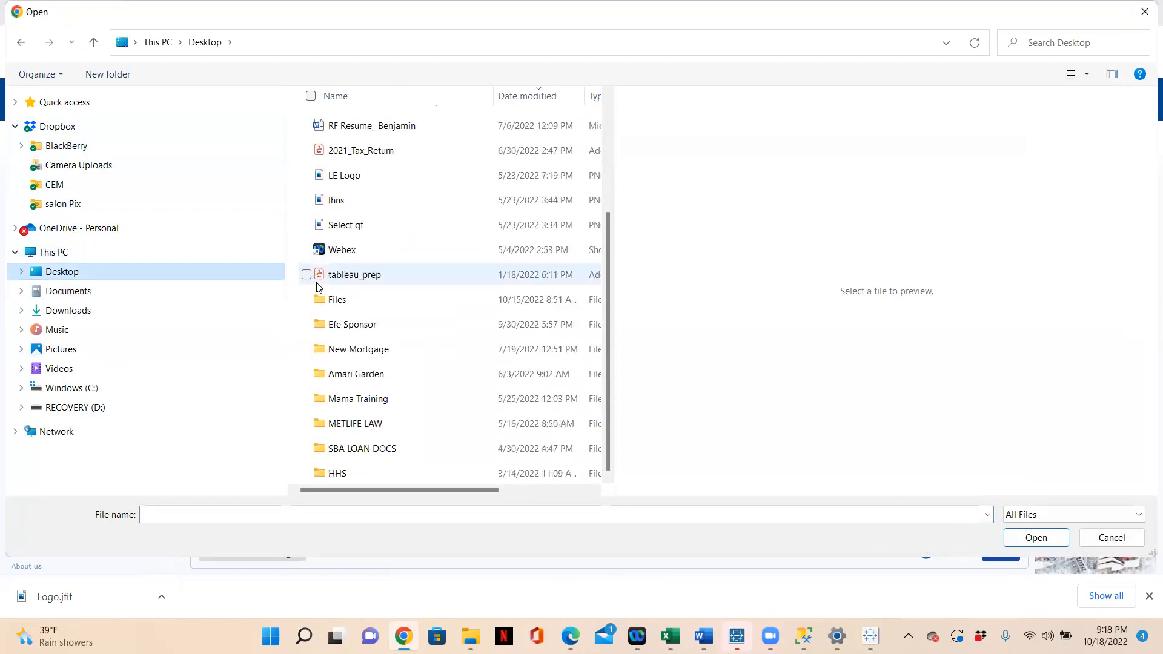
{"action": "double_click", "coordinate": [376, 301]}
{"action": "scroll", "coordinate": [378, 303], "scroll_direction": "down", "scroll_amount": 12}
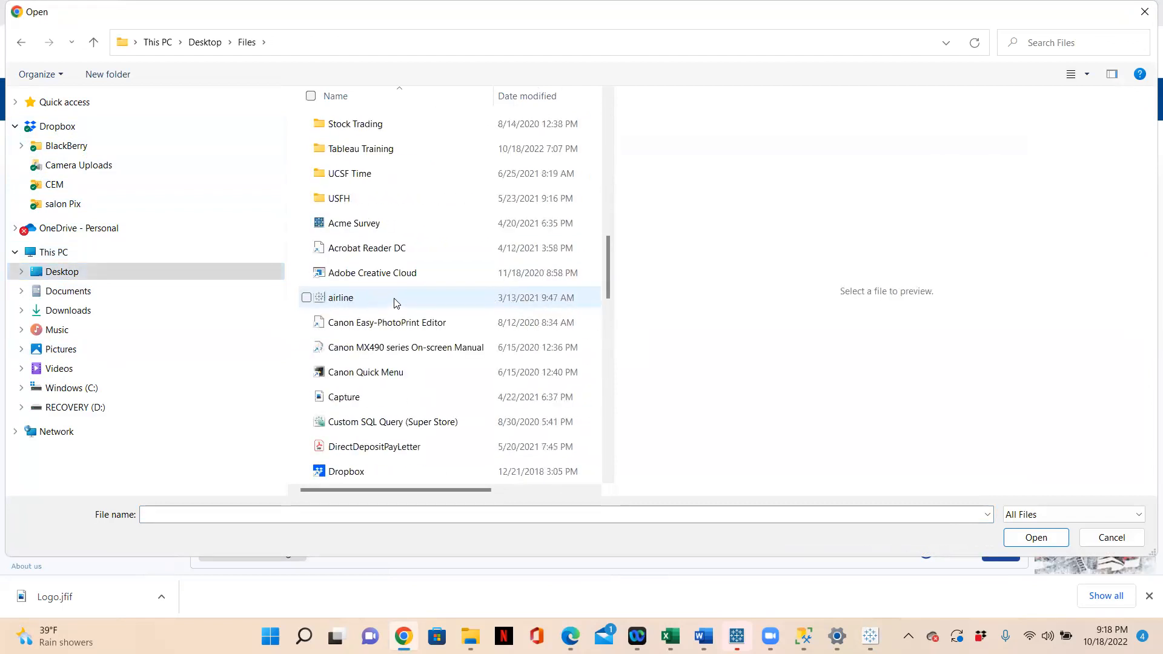
{"action": "double_click", "coordinate": [385, 150]}
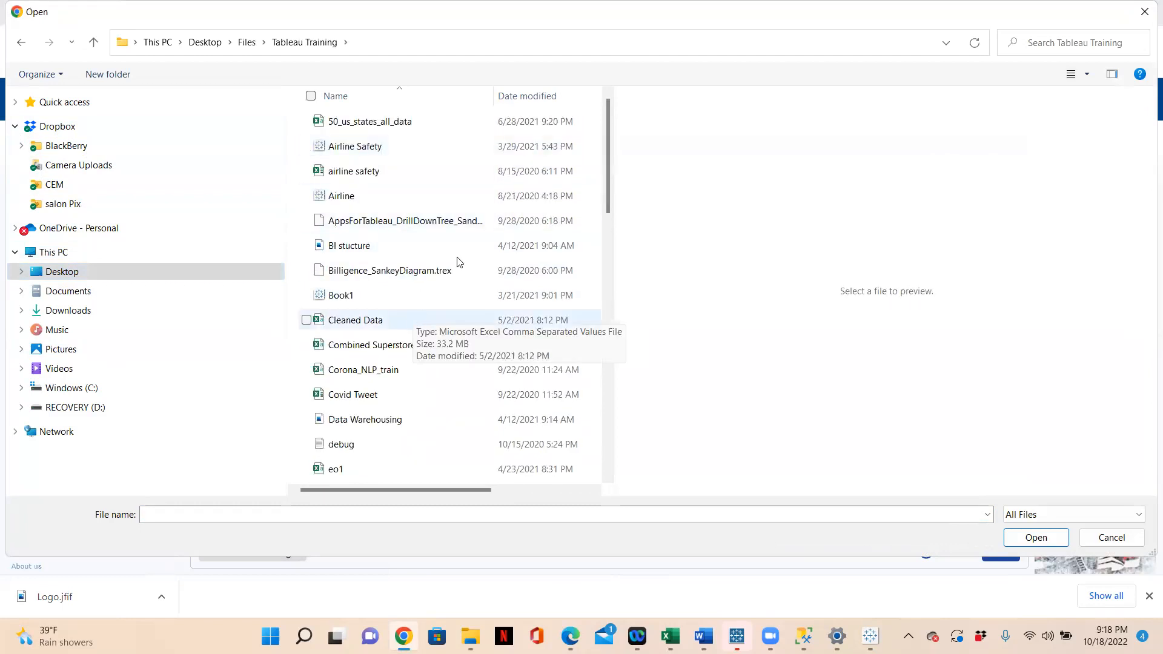
{"action": "left_click_drag", "start_coordinate": [610, 175], "coordinate": [597, 398]}
{"action": "left_click", "coordinate": [406, 424]}
{"action": "left_click", "coordinate": [1045, 542]}
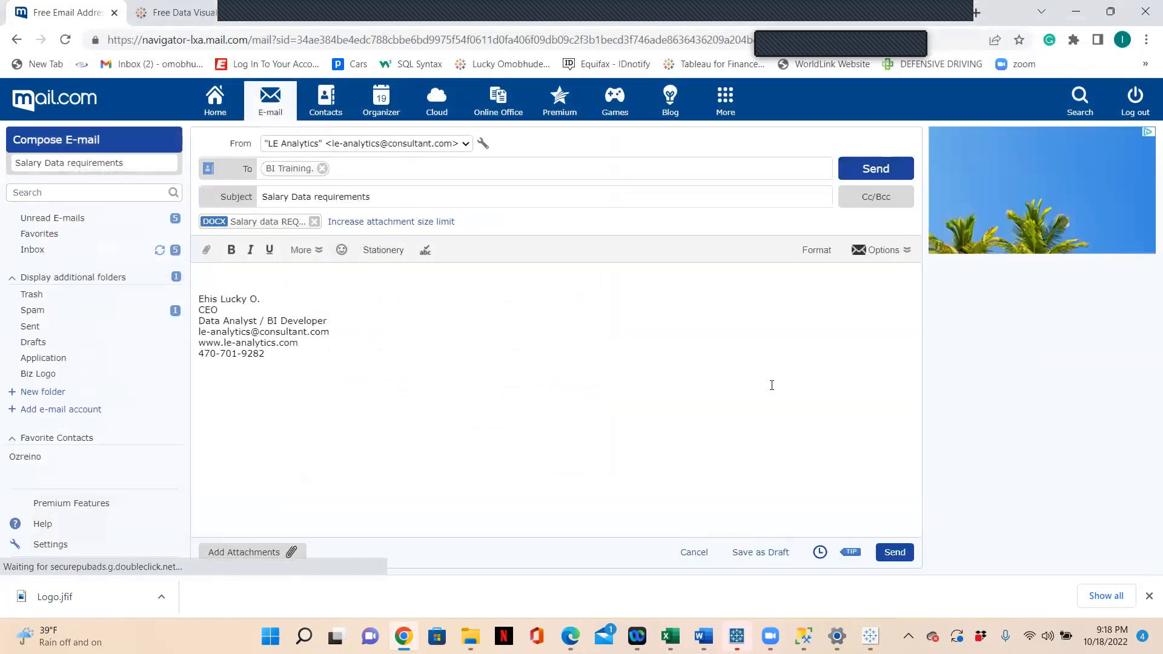
{"action": "left_click", "coordinate": [883, 171]}
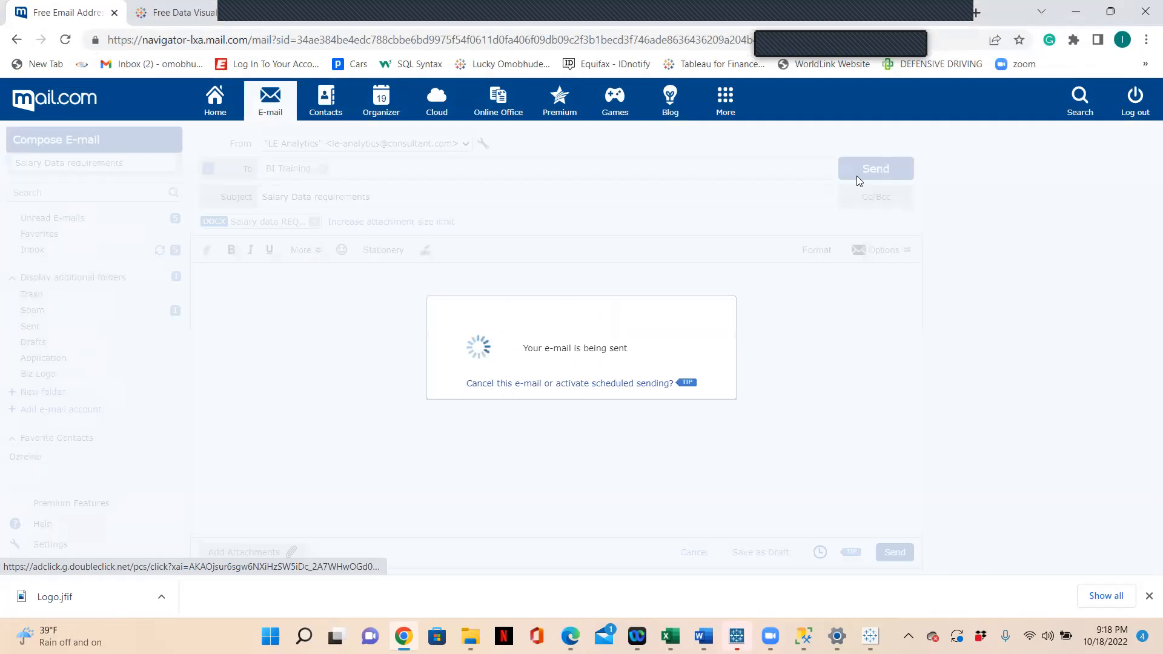
Minimise the browser to reveal the Tableau dashboard, then stop the Zoom screen share.
{"action": "left_click", "coordinate": [1075, 10]}
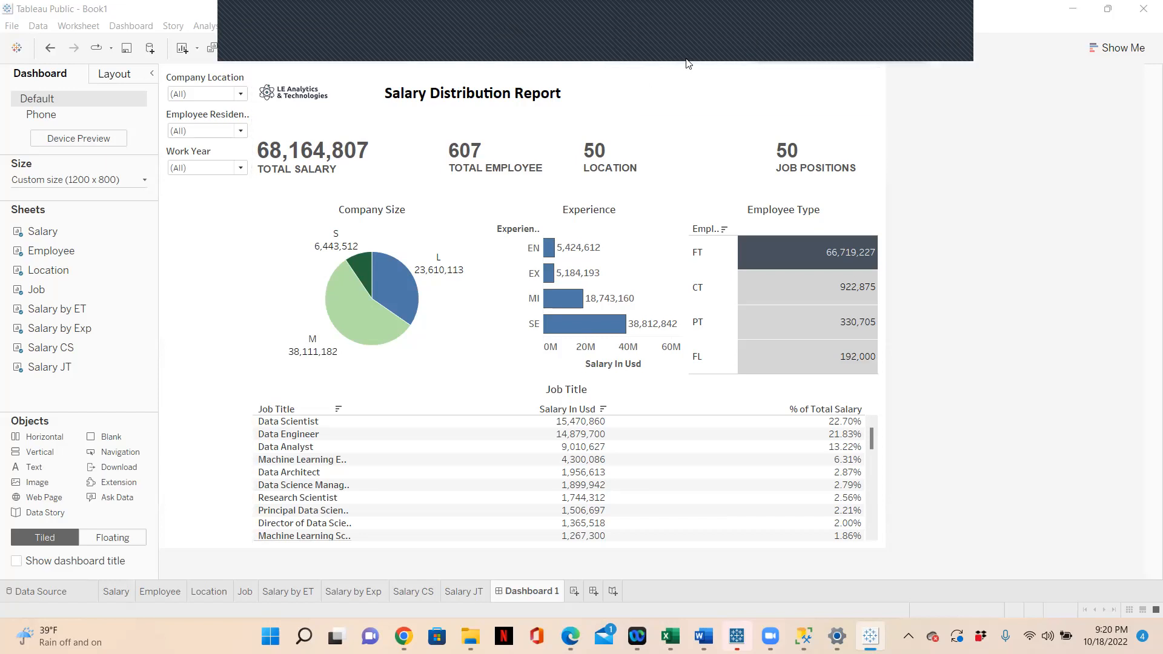
{"action": "left_click", "coordinate": [698, 41]}
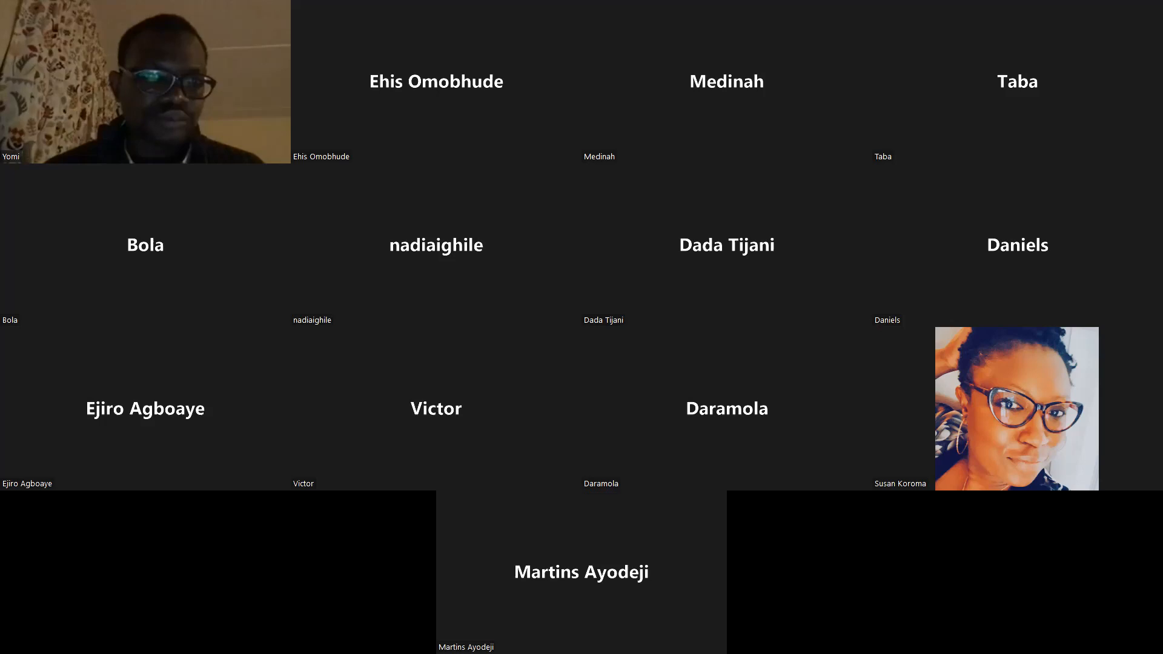
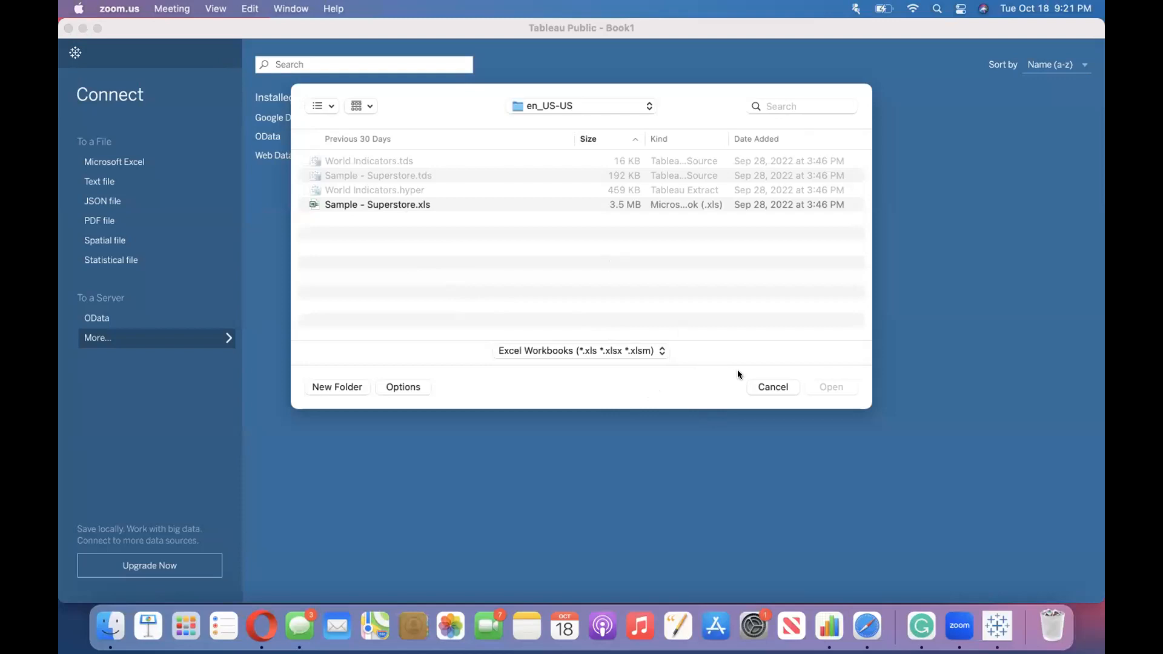
Cancel the Excel workbook picker twice without connecting, then switch to Safari.
{"action": "left_click", "coordinate": [772, 377]}
{"action": "left_click", "coordinate": [772, 385]}
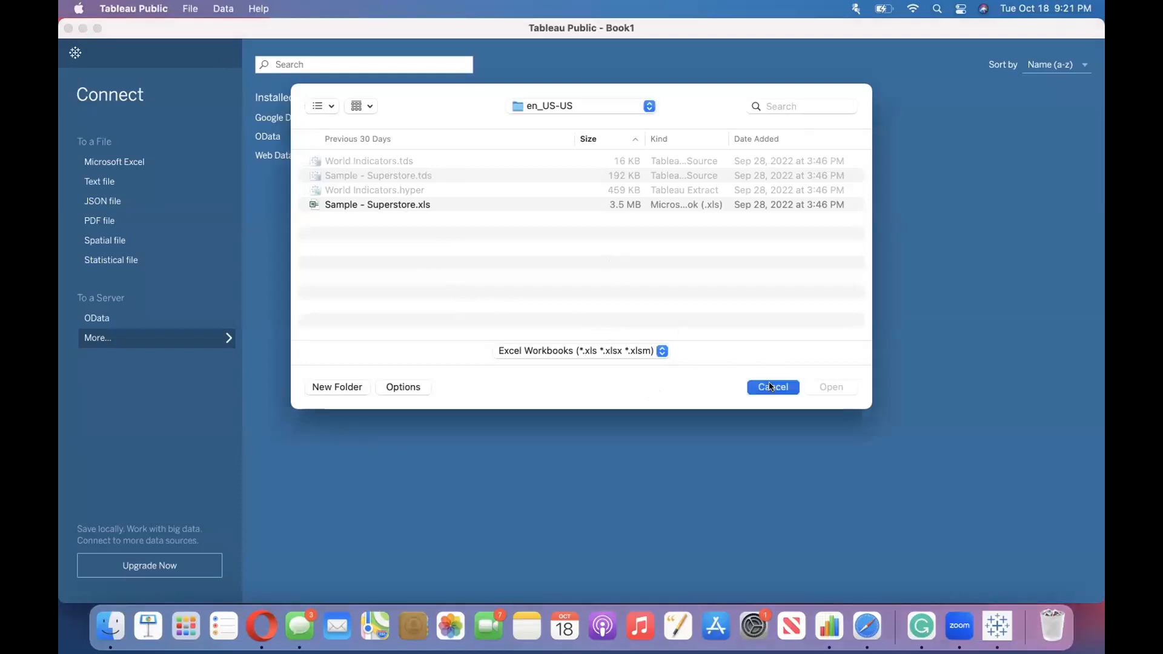
{"action": "left_click", "coordinate": [89, 160]}
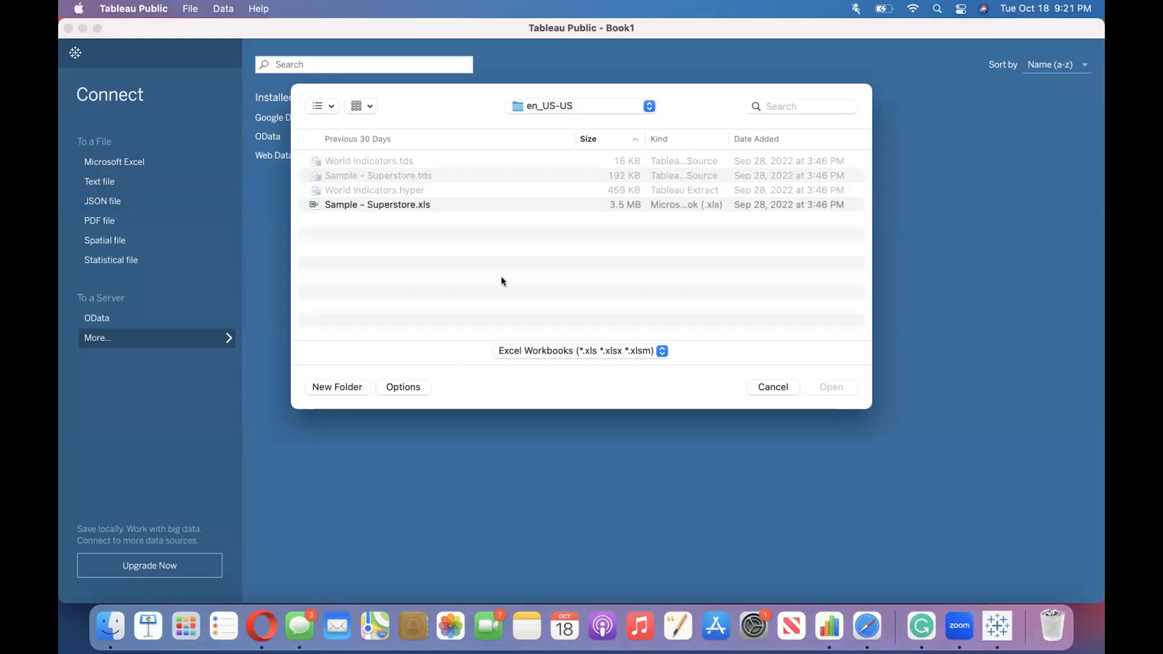
{"action": "left_click", "coordinate": [764, 386]}
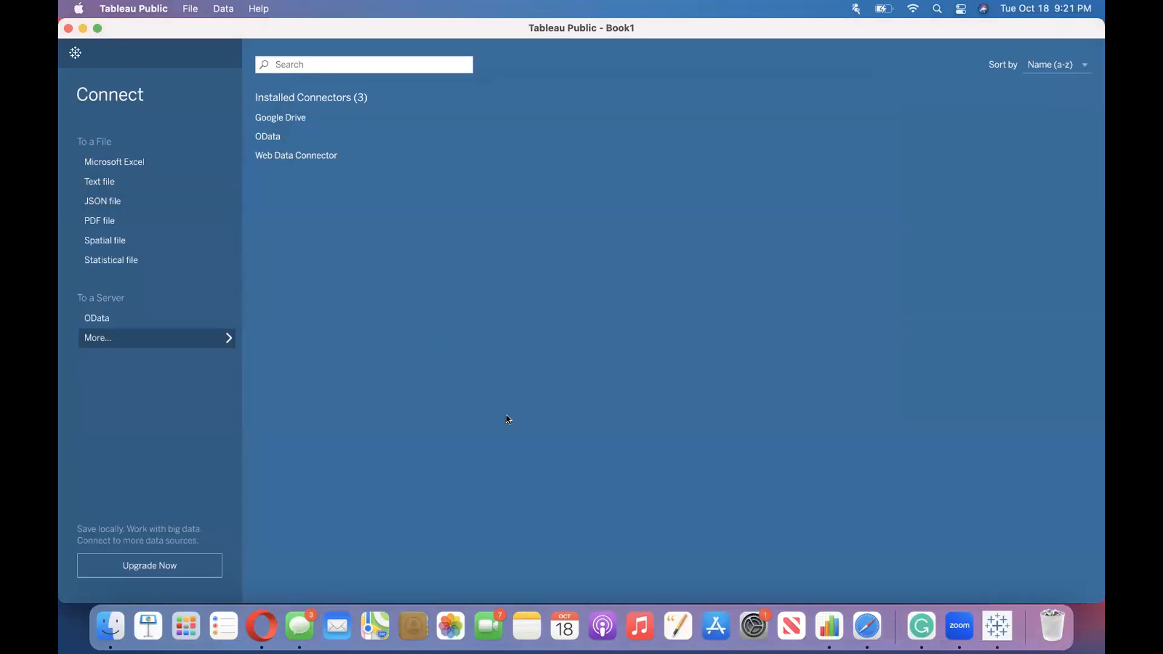
{"action": "left_click", "coordinate": [867, 626]}
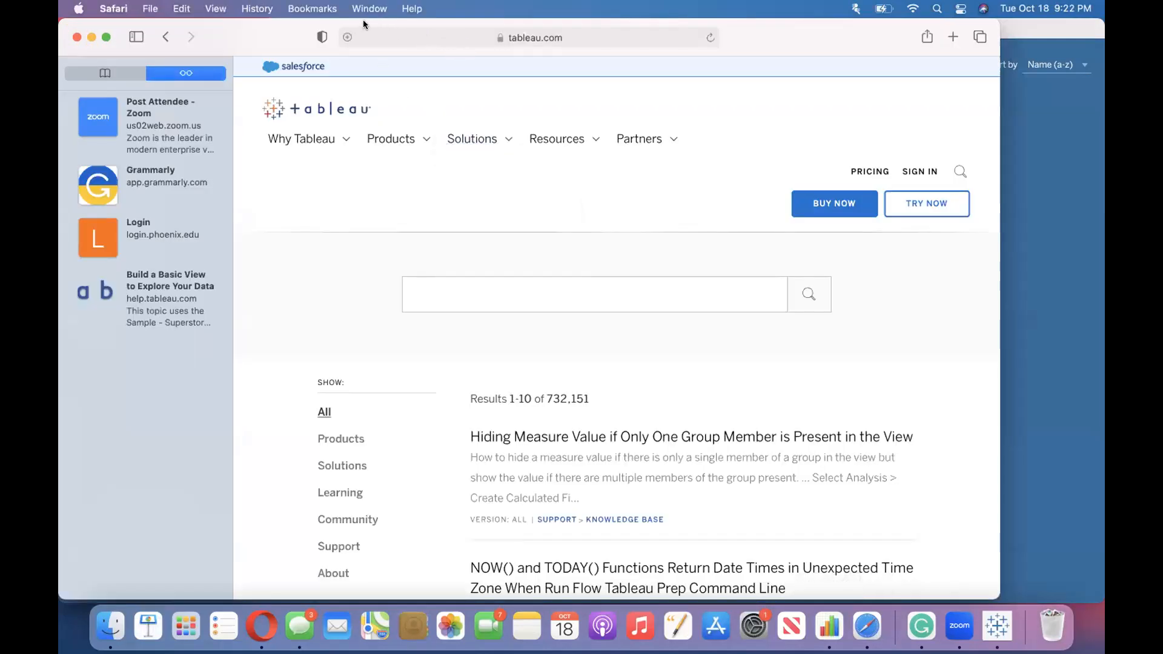
Open the Gmail inbox through a Google search for 'gm'.
{"action": "left_click", "coordinate": [409, 30]}
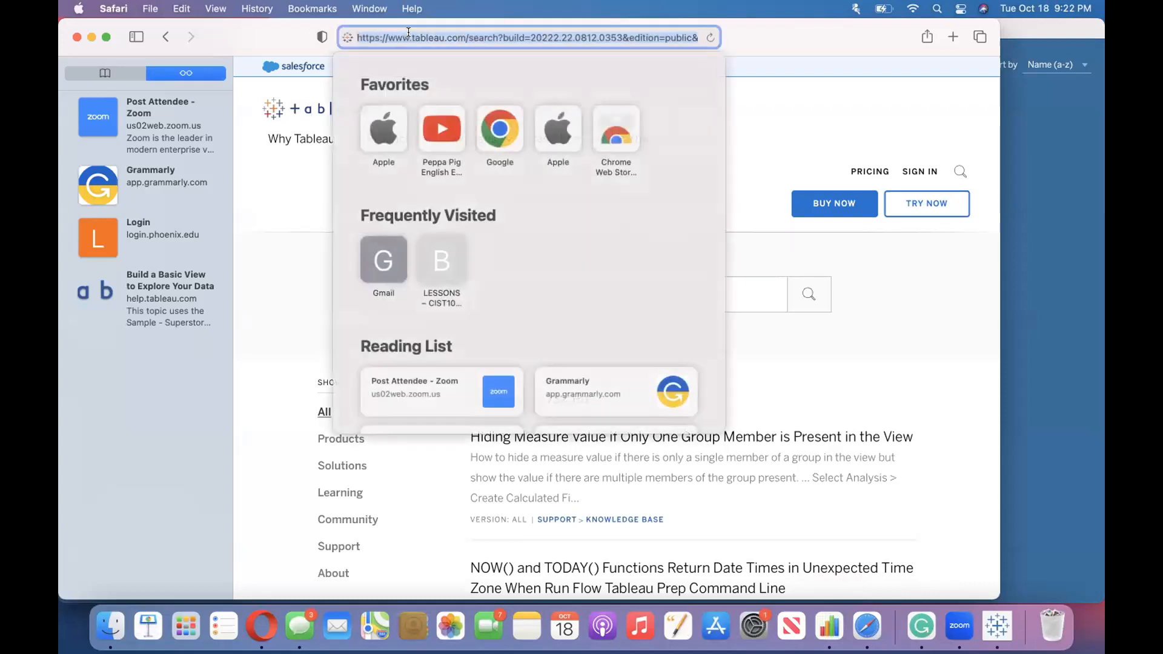
{"action": "left_click", "coordinate": [496, 125]}
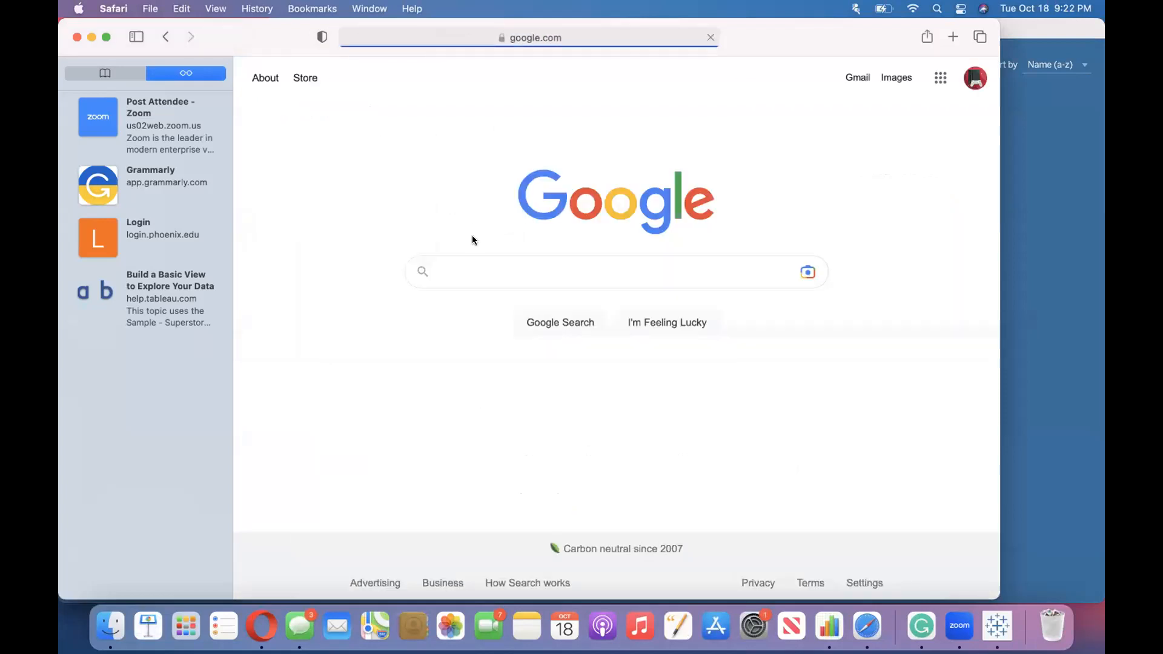
{"action": "left_click", "coordinate": [469, 272]}
{"action": "type", "text": "gmail login"}
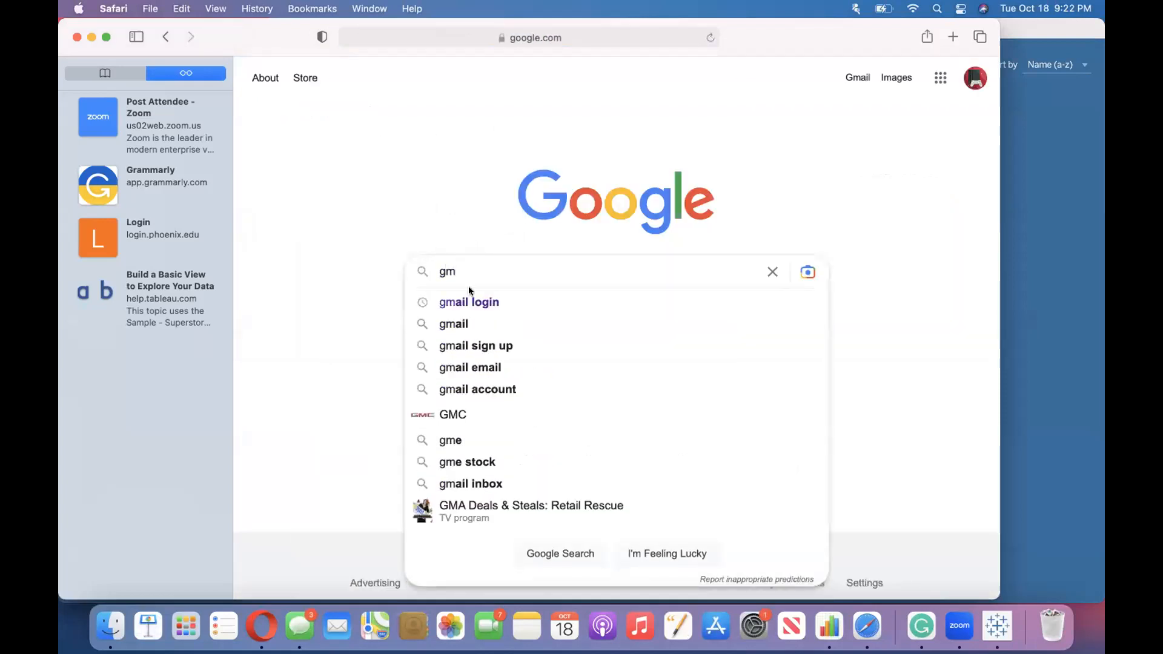
{"action": "left_click", "coordinate": [469, 293]}
{"action": "left_click", "coordinate": [334, 214]}
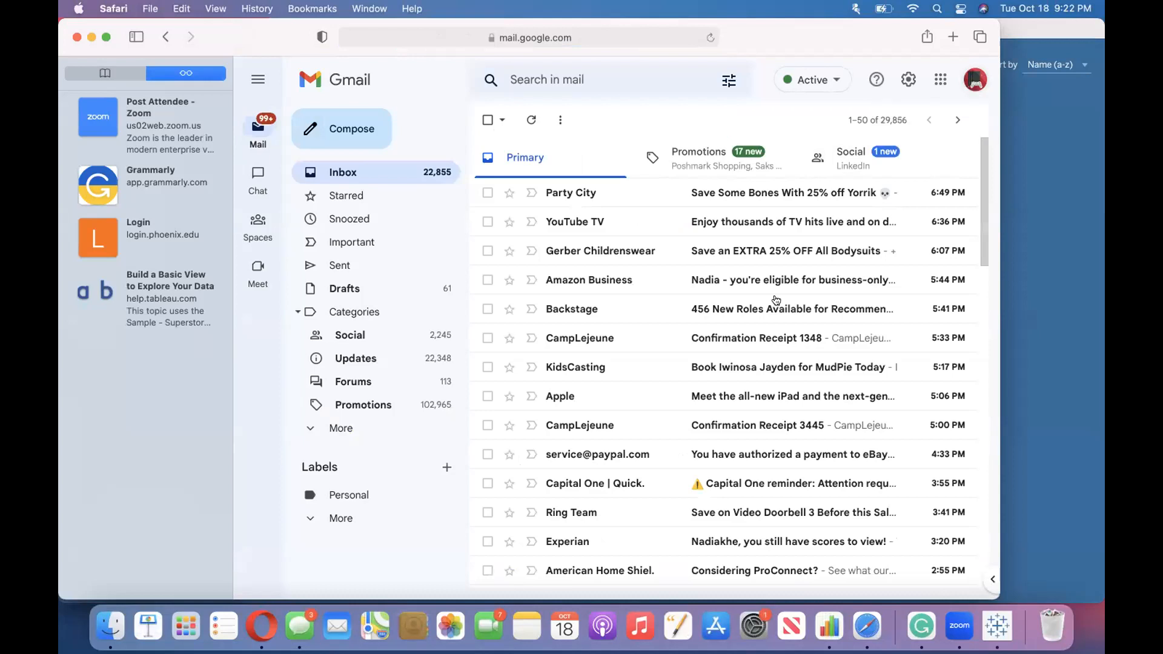
Switch to the other Google account's inbox and scroll to the BI Training Invites email.
{"action": "left_click", "coordinate": [975, 92]}
{"action": "left_click", "coordinate": [841, 289]}
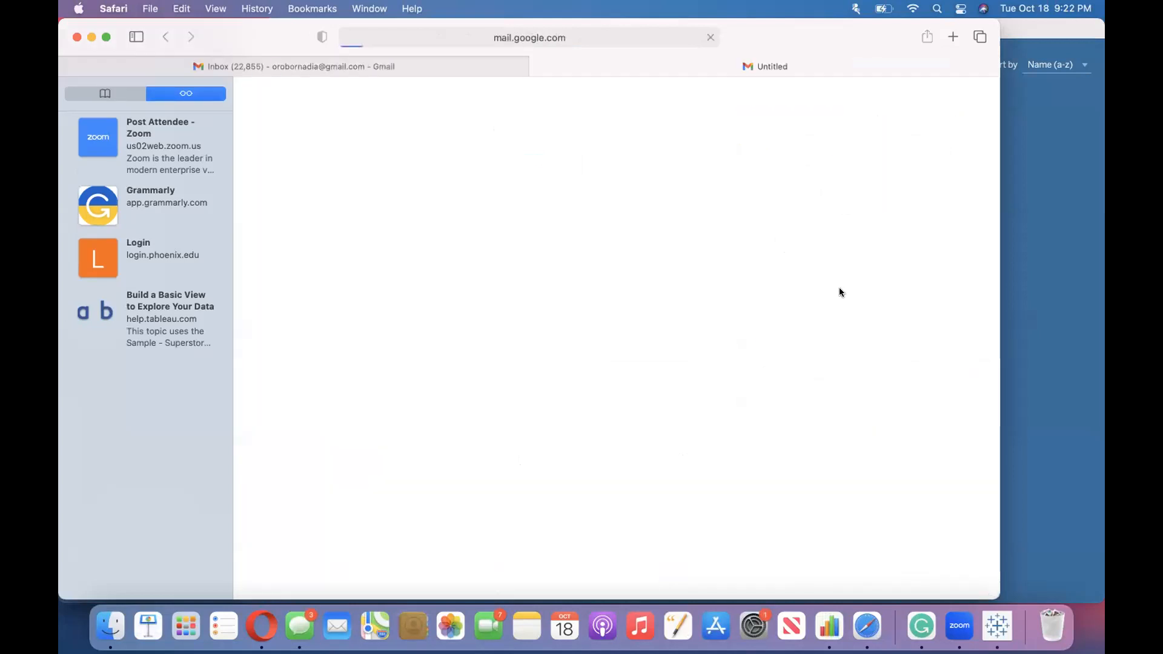
{"action": "scroll", "coordinate": [644, 395], "scroll_direction": "down", "scroll_amount": 3}
{"action": "scroll", "coordinate": [643, 395], "scroll_direction": "down", "scroll_amount": 3}
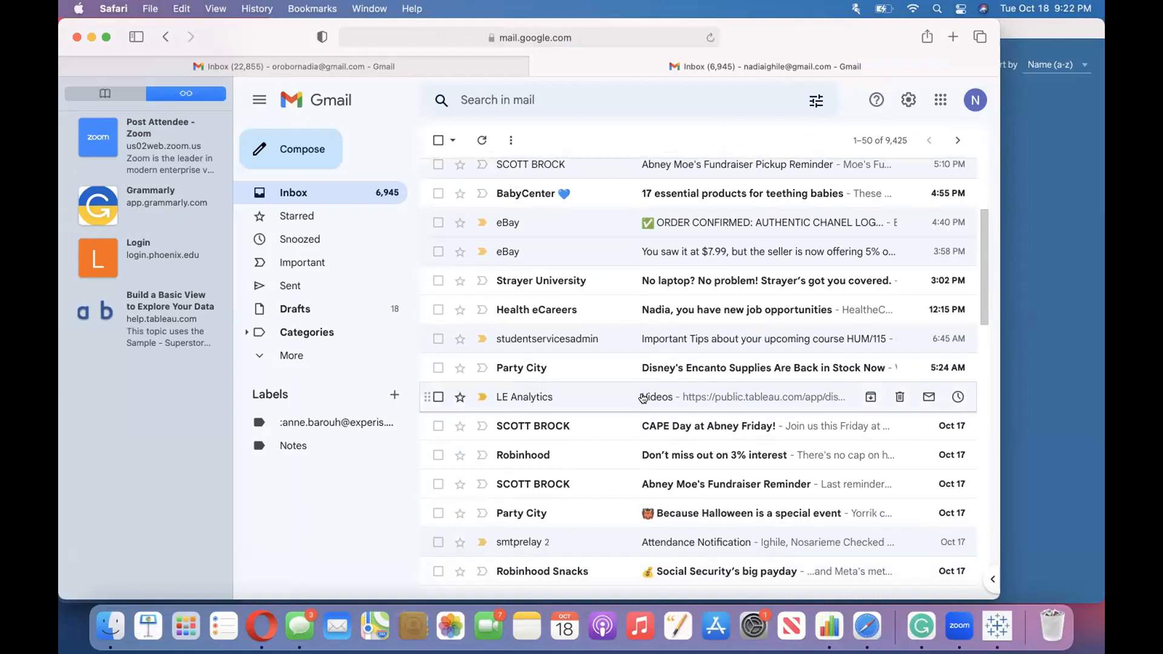
{"action": "left_click_drag", "start_coordinate": [644, 398], "coordinate": [646, 350]}
{"action": "scroll", "coordinate": [627, 397], "scroll_direction": "down", "scroll_amount": 10}
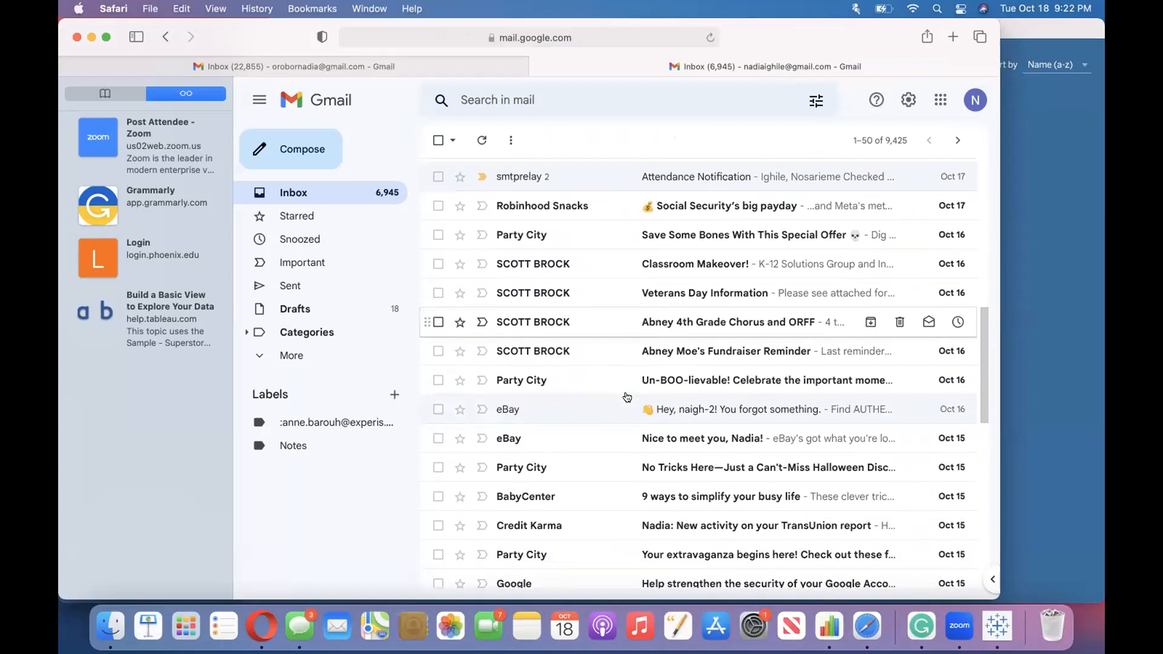
{"action": "scroll", "coordinate": [627, 397], "scroll_direction": "down", "scroll_amount": 4}
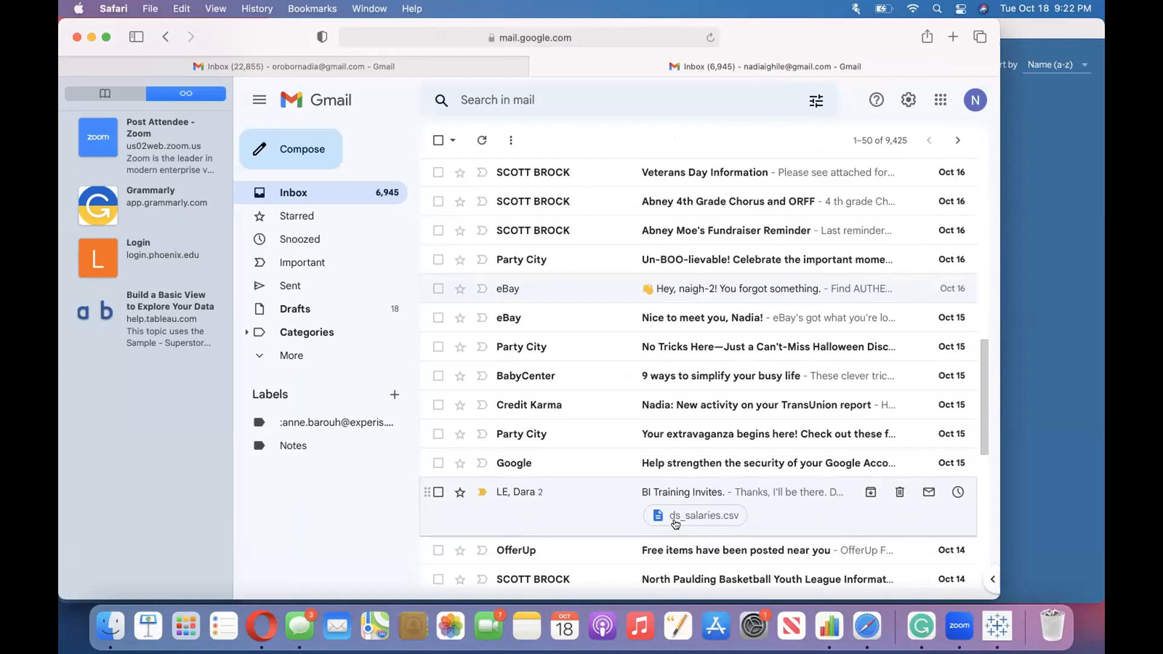
Preview and download the ds_salaries.csv attachment, then return to Tableau Public.
{"action": "left_click", "coordinate": [676, 522]}
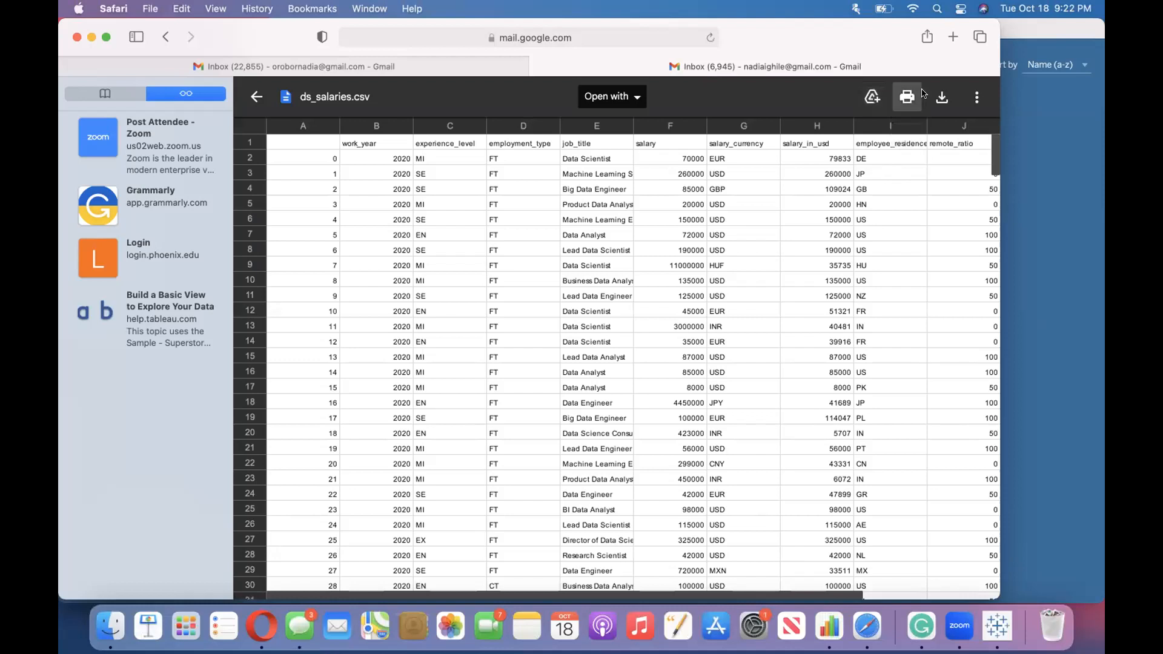
{"action": "left_click", "coordinate": [933, 95]}
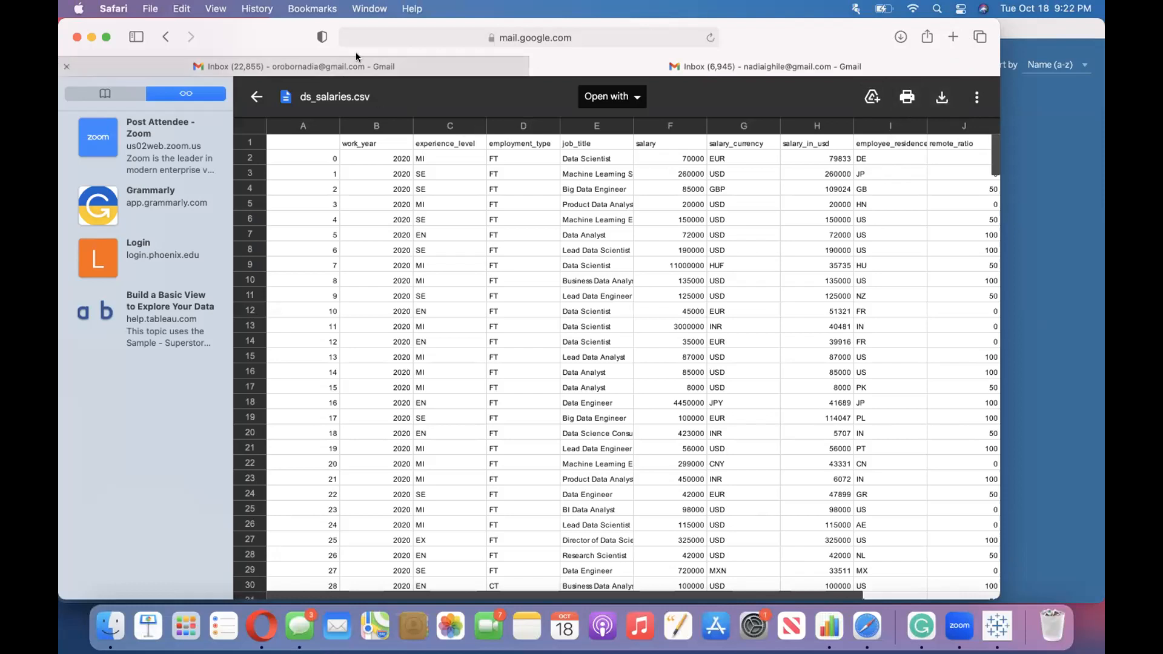
{"action": "left_click", "coordinate": [1011, 348]}
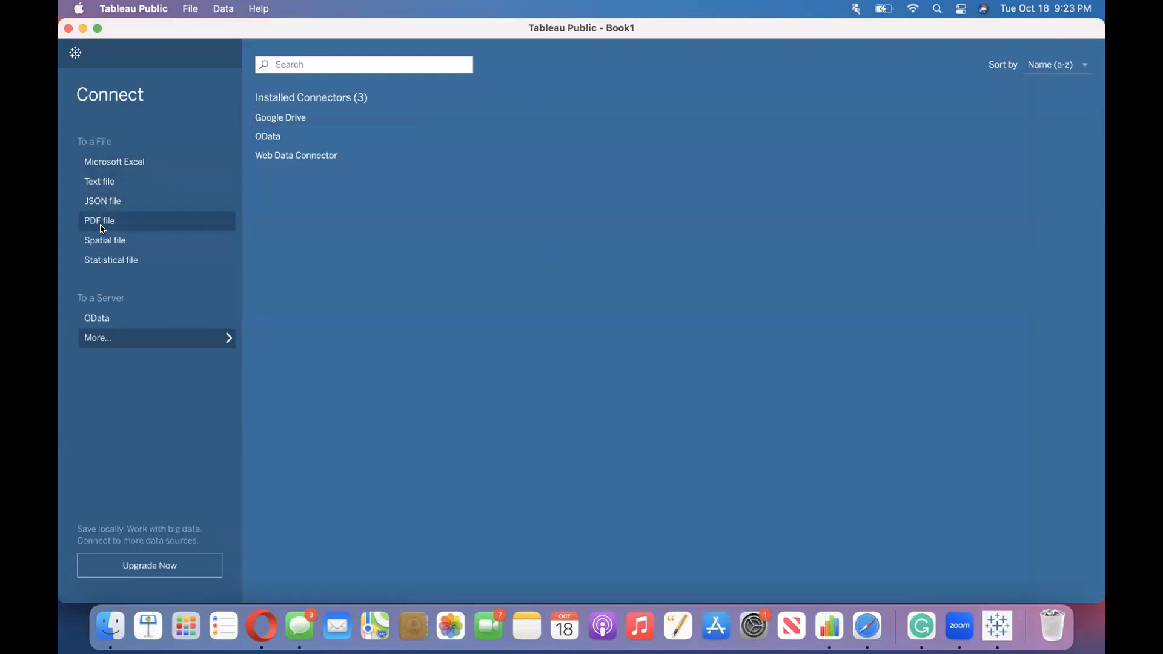
Connect a text-file data source to ds_salaries.csv from the Downloads folder, allowing folder access.
{"action": "left_click", "coordinate": [99, 184]}
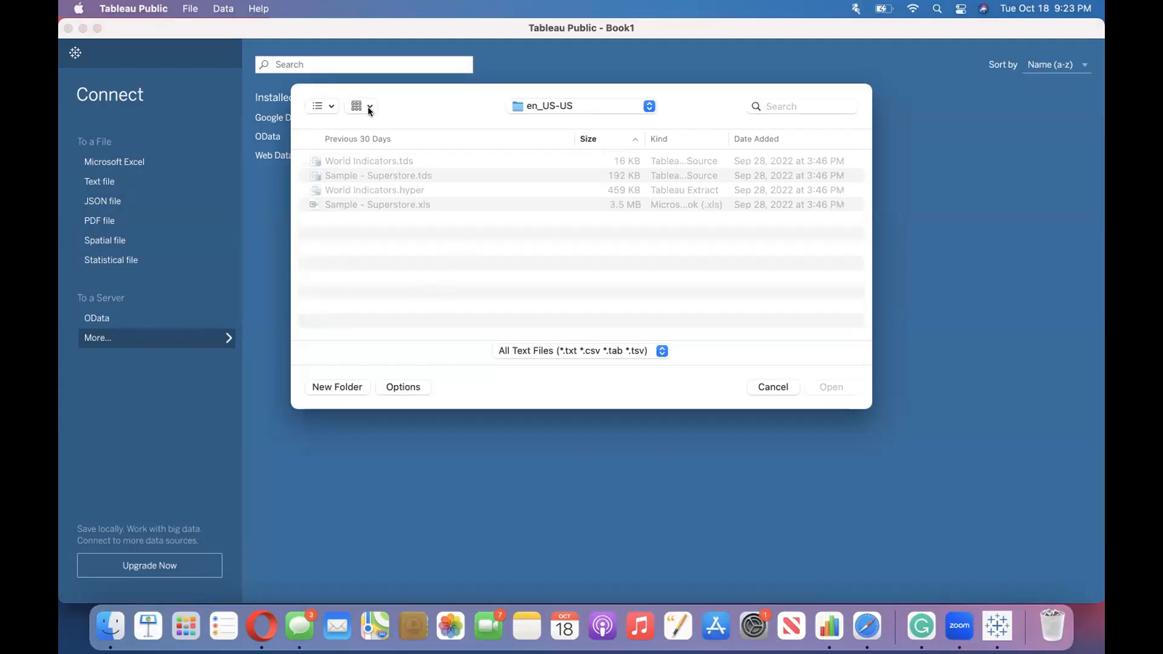
{"action": "left_click", "coordinate": [649, 107]}
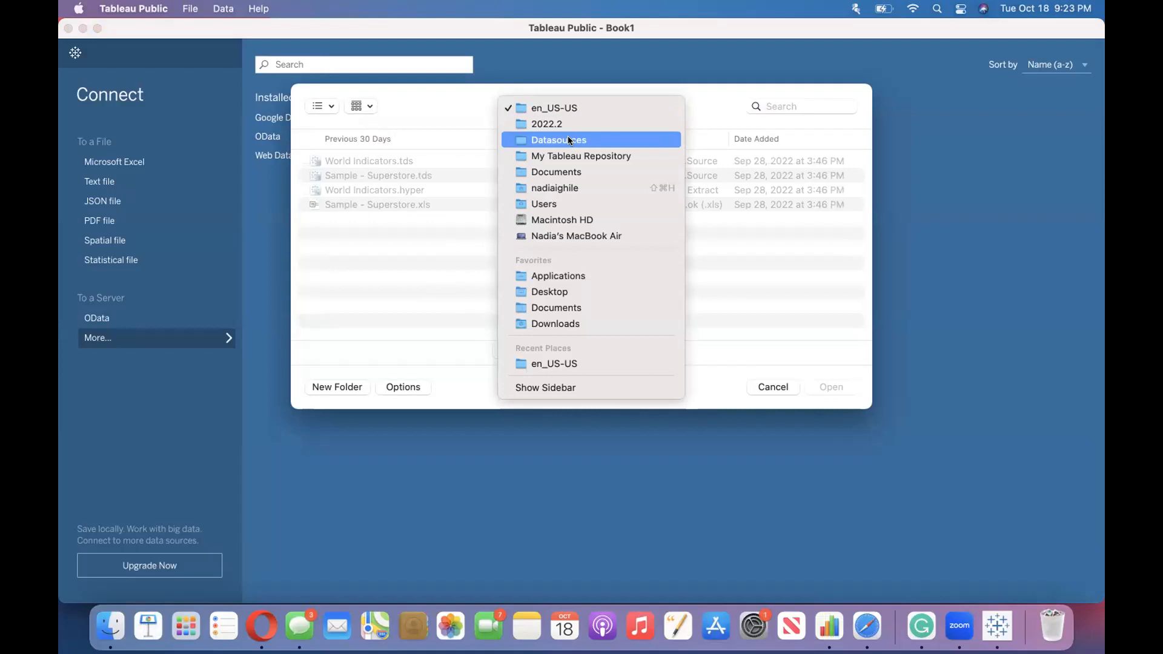
{"action": "left_click", "coordinate": [577, 325]}
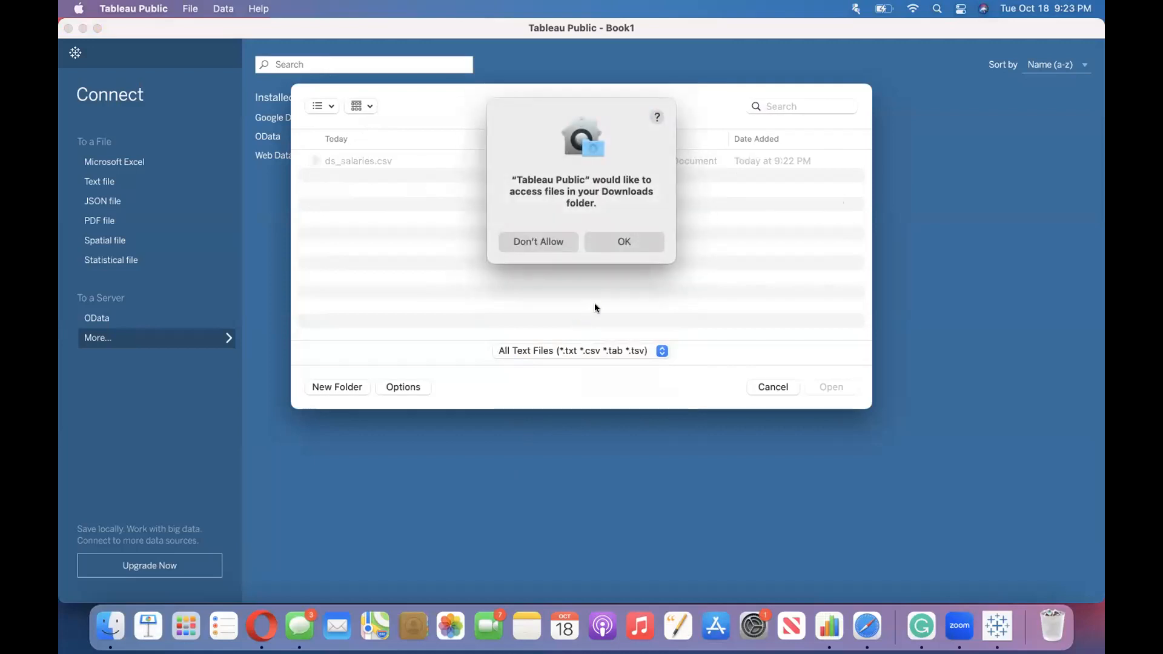
{"action": "left_click", "coordinate": [623, 241]}
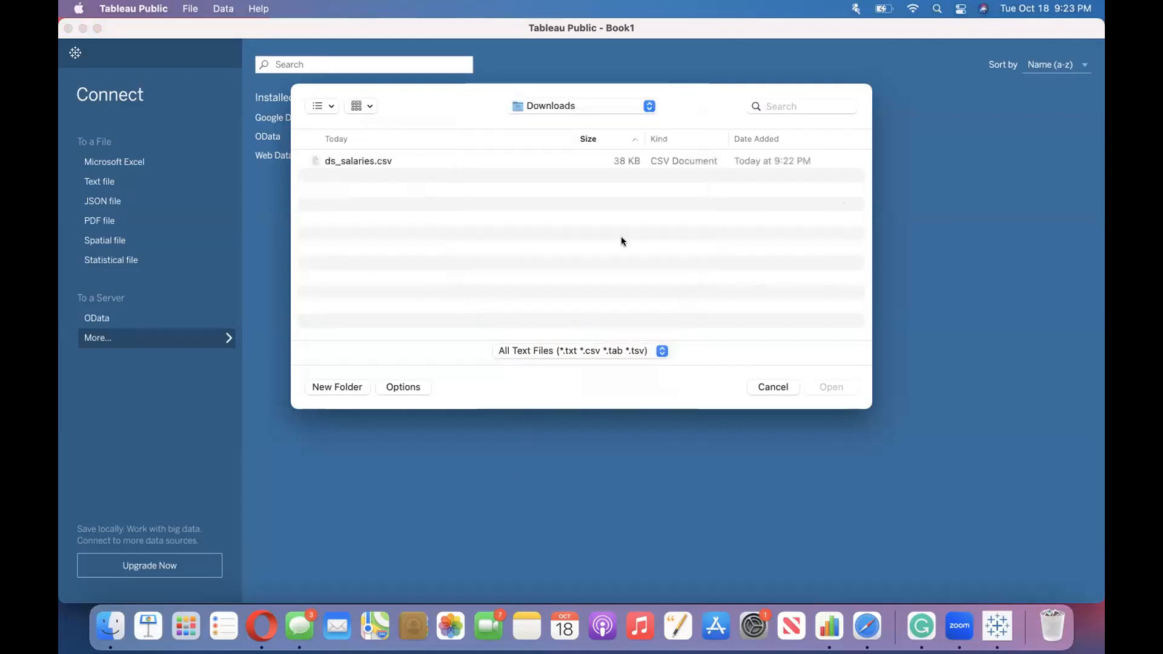
{"action": "left_click", "coordinate": [665, 160]}
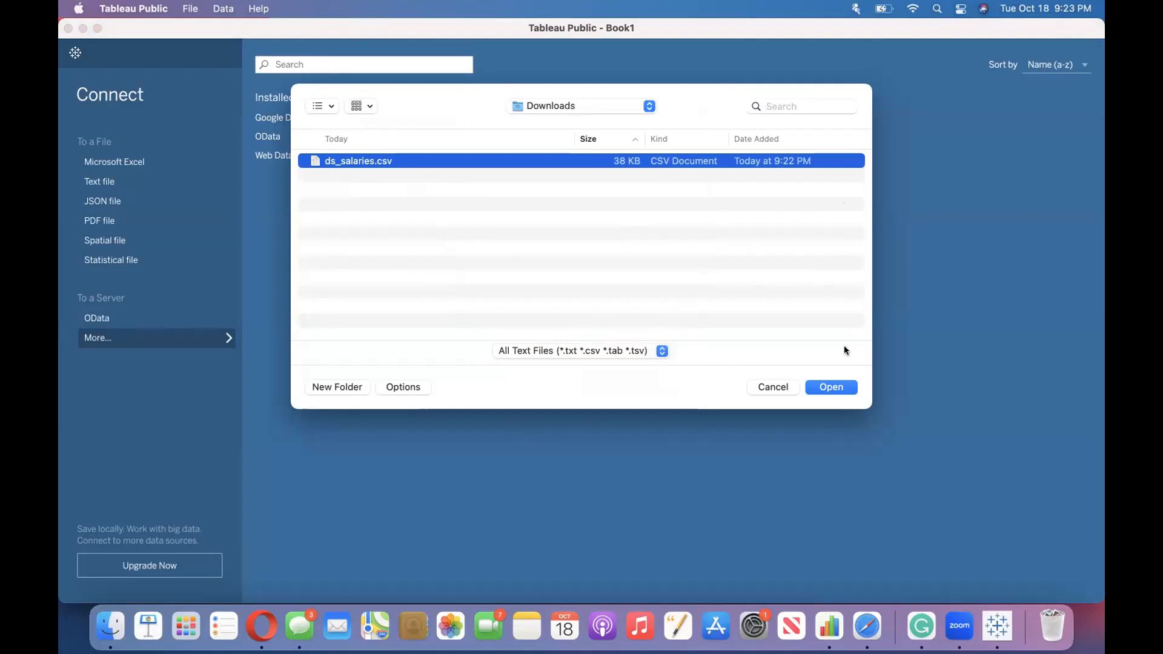
{"action": "left_click", "coordinate": [831, 388]}
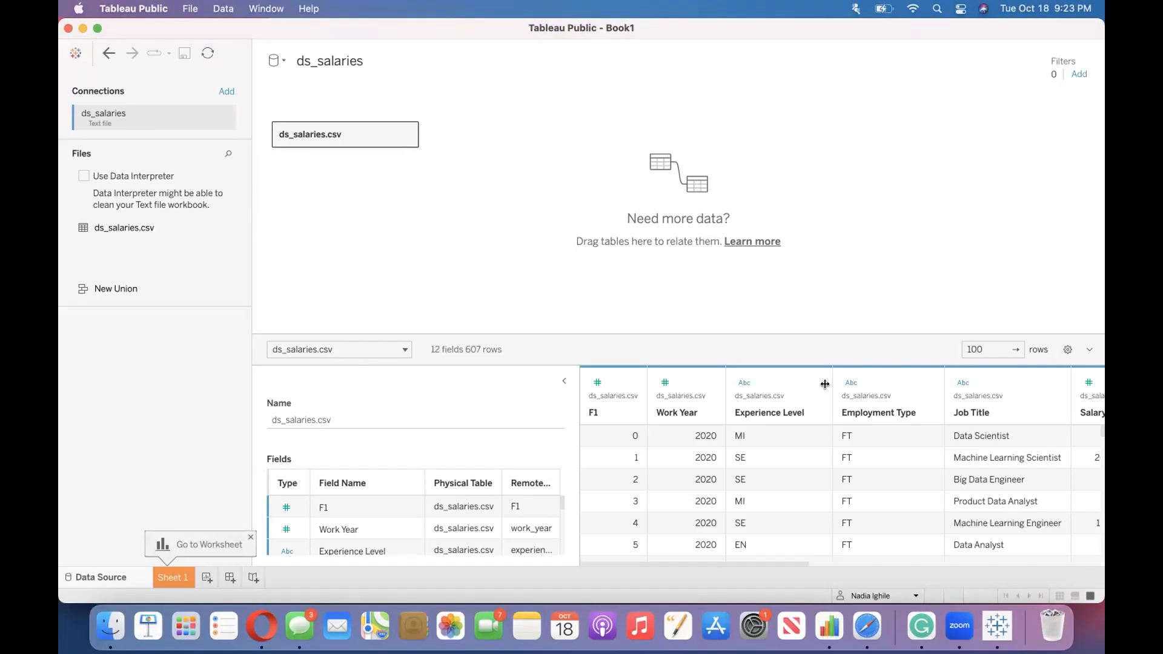
Switch to the Sheet 1 worksheet tab.
{"action": "left_click", "coordinate": [173, 577]}
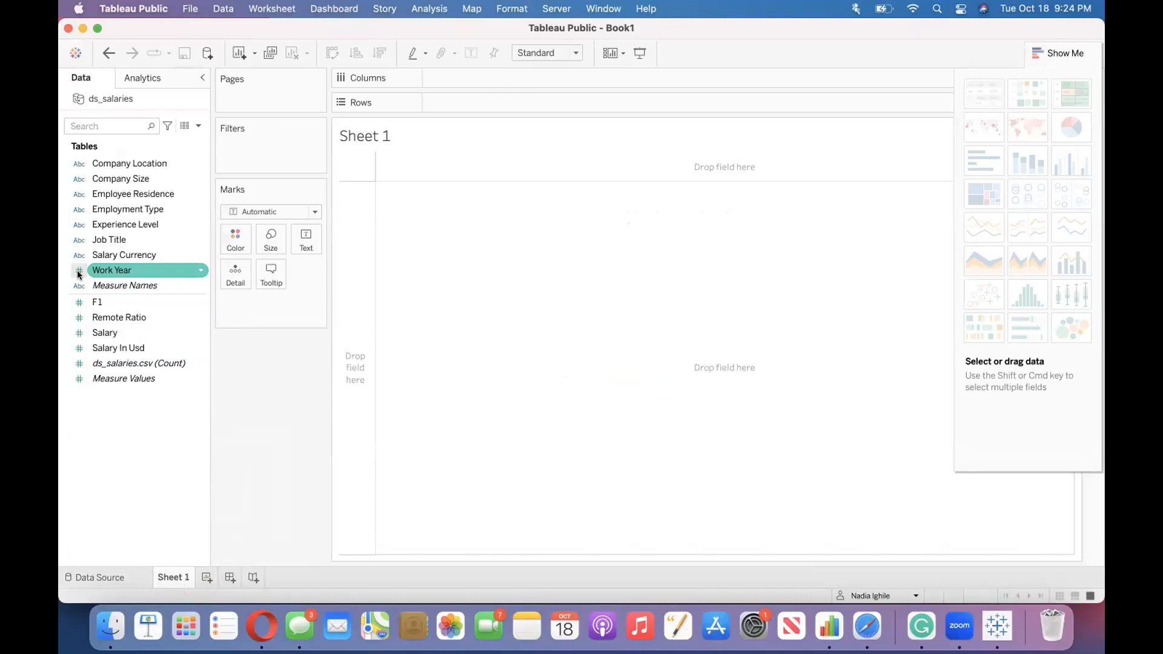
Change the Work Year field's data type to String.
{"action": "left_click", "coordinate": [196, 270]}
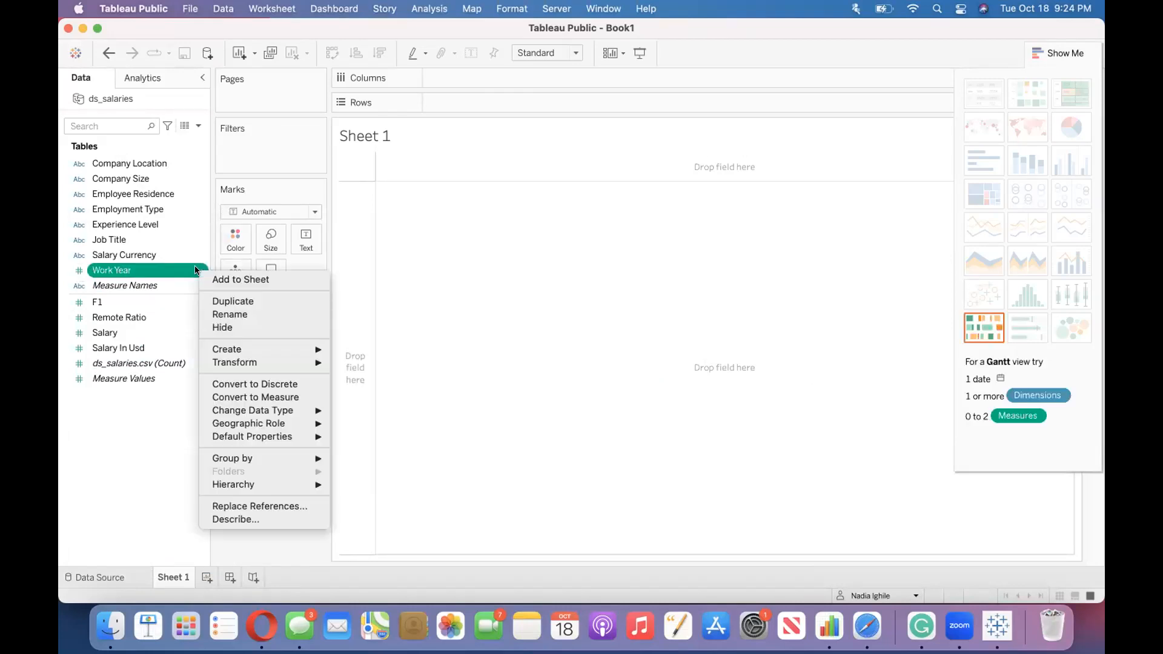
{"action": "left_click", "coordinate": [194, 272]}
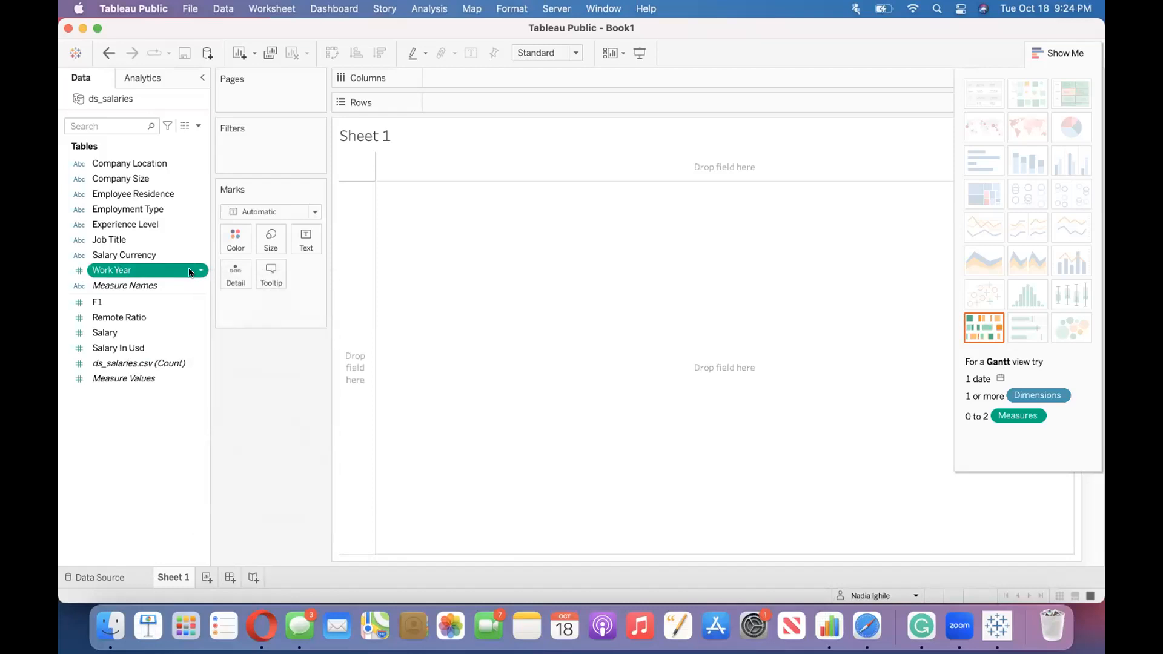
{"action": "left_click", "coordinate": [77, 269]}
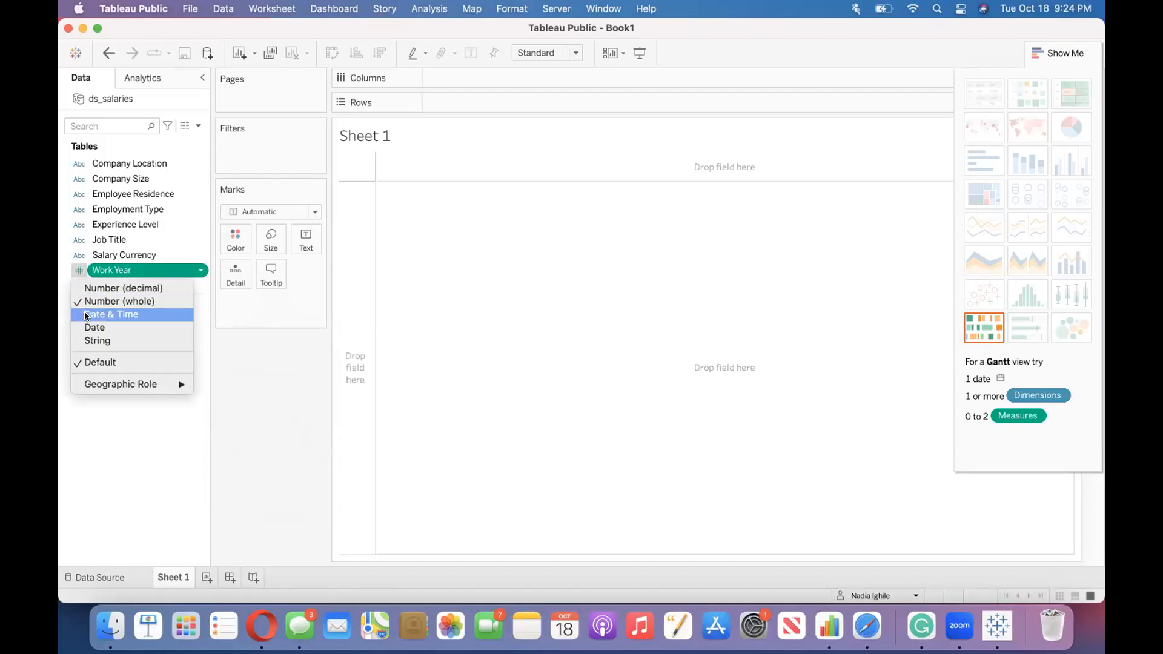
{"action": "left_click", "coordinate": [86, 340]}
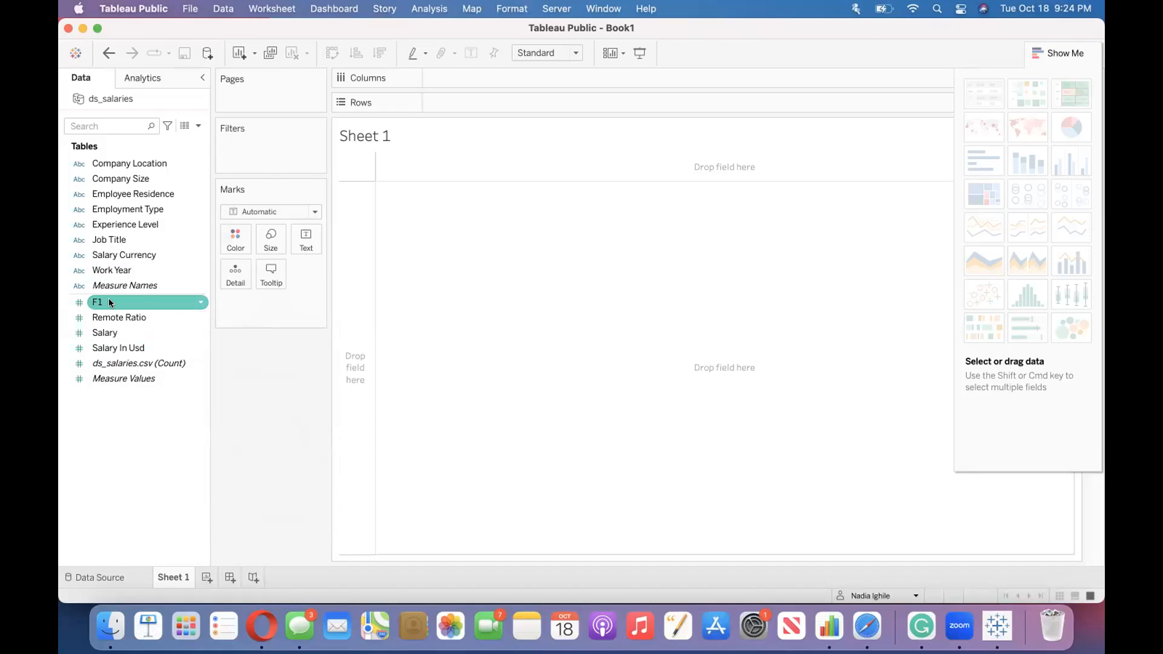
Rename the F1 field to 'Employee Id'.
{"action": "left_click", "coordinate": [161, 300]}
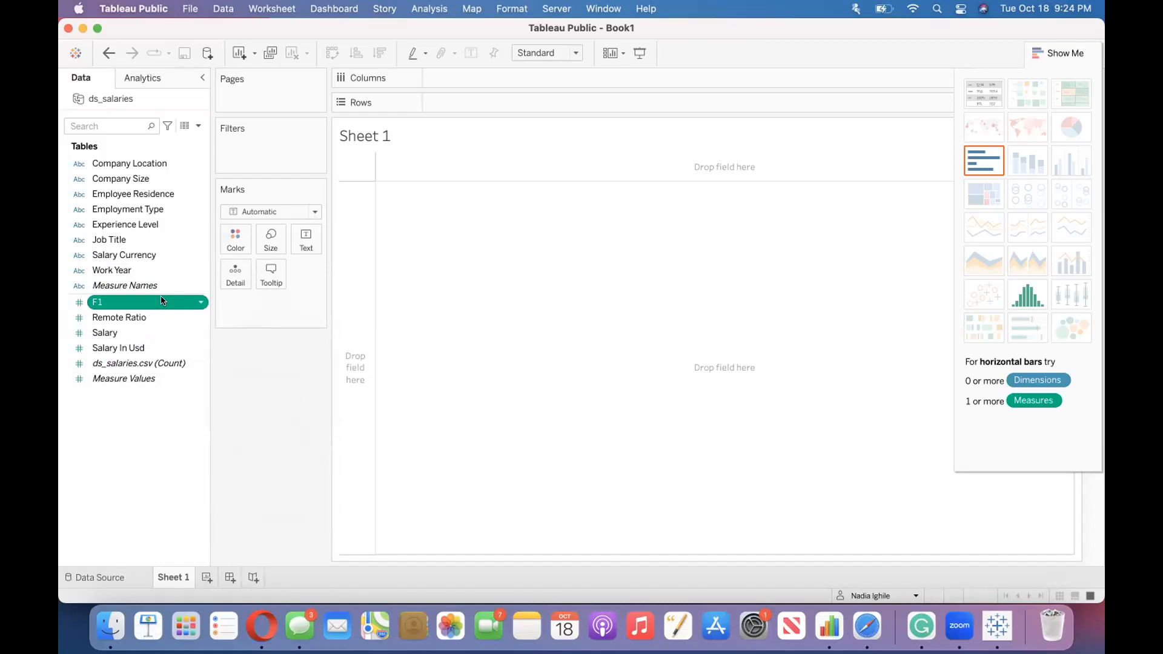
{"action": "left_click", "coordinate": [194, 302]}
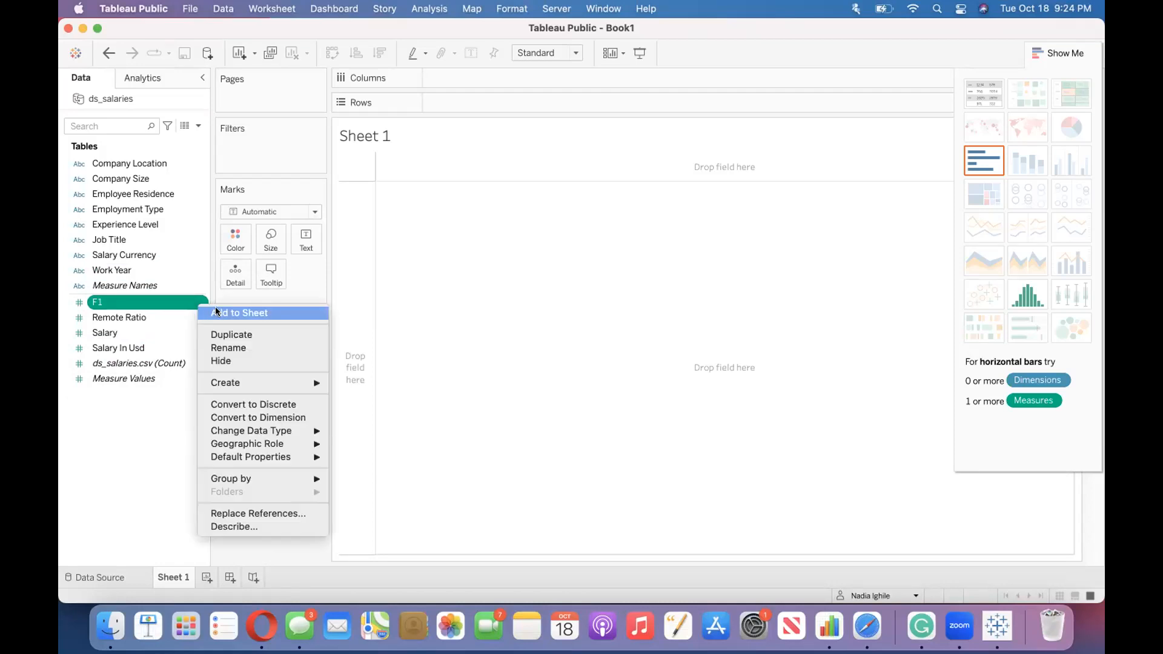
{"action": "left_click", "coordinate": [227, 344]}
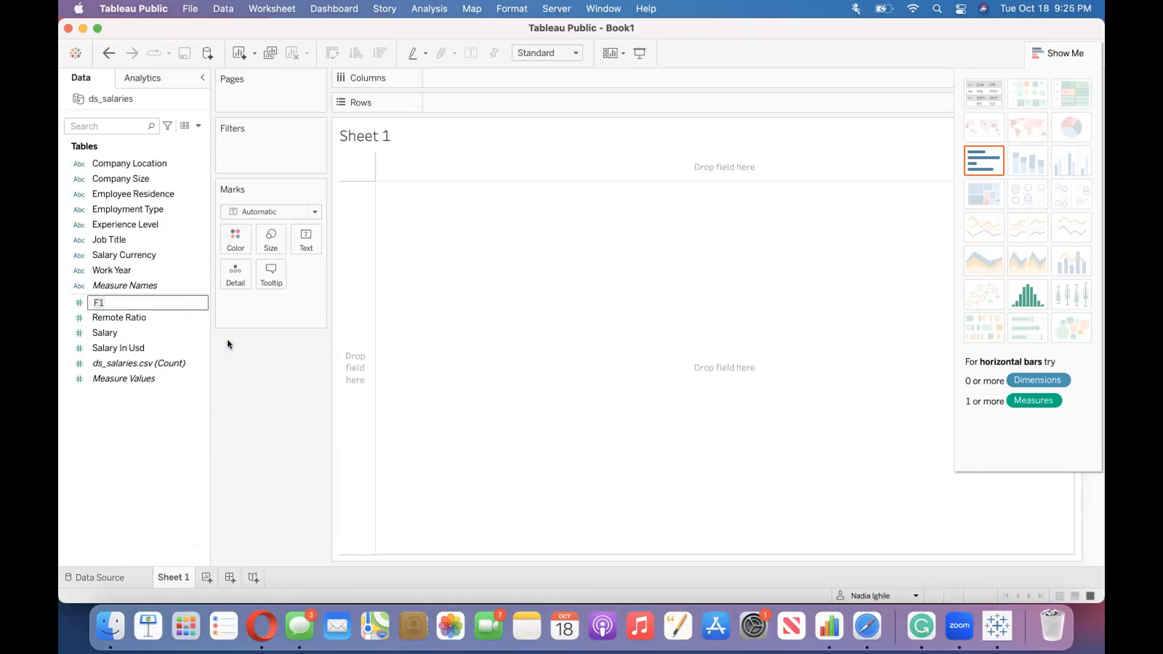
{"action": "type", "text": "Employee Id"}
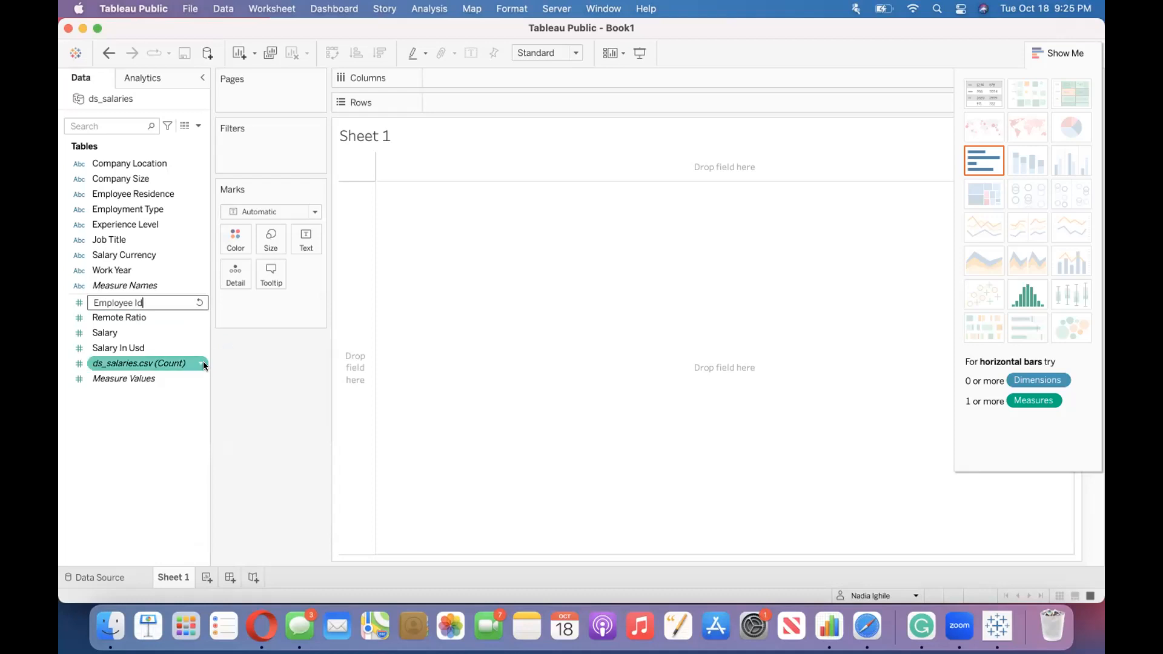
{"action": "key", "text": "Return"}
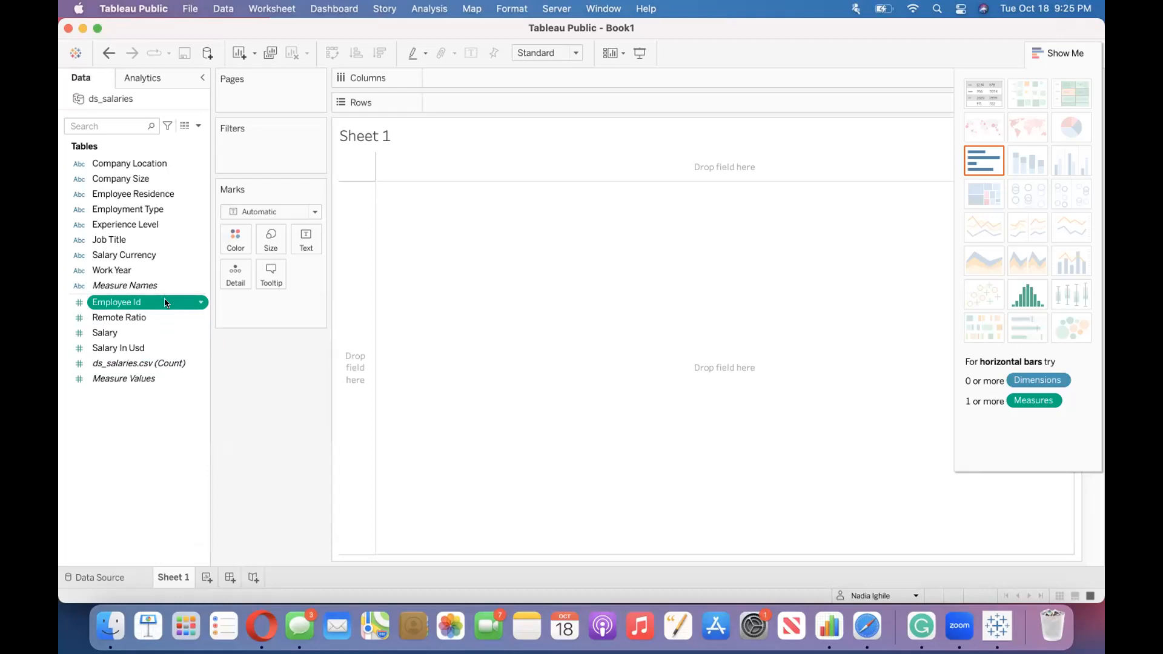
Put Salary In Usd on the Text mark to display the total 68,164,807.
{"action": "left_click_drag", "start_coordinate": [165, 303], "coordinate": [158, 270]}
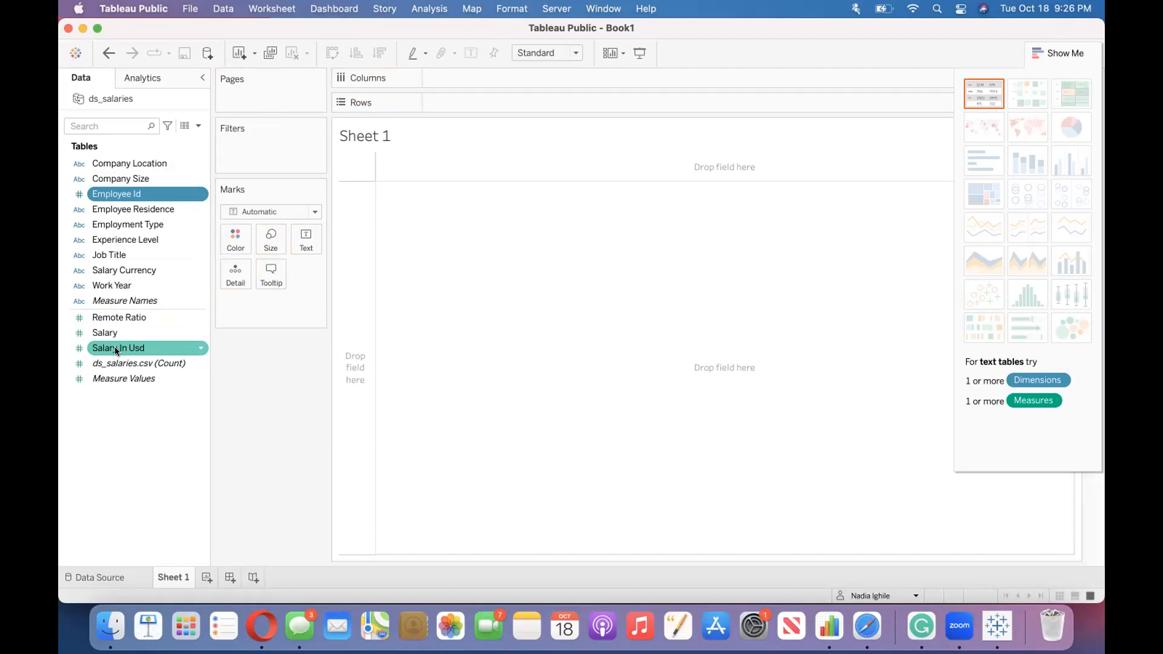
{"action": "left_click_drag", "start_coordinate": [116, 350], "coordinate": [288, 243]}
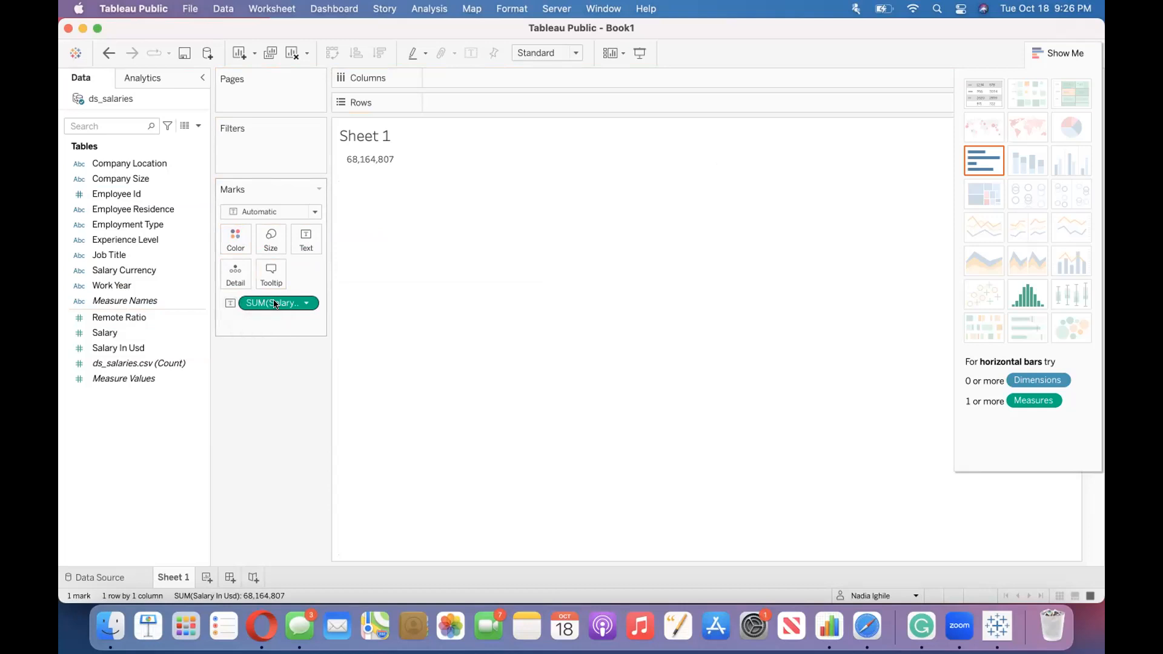
In the label editor, left-align the text and add a 'Total Salary' caption line.
{"action": "left_click", "coordinate": [306, 238]}
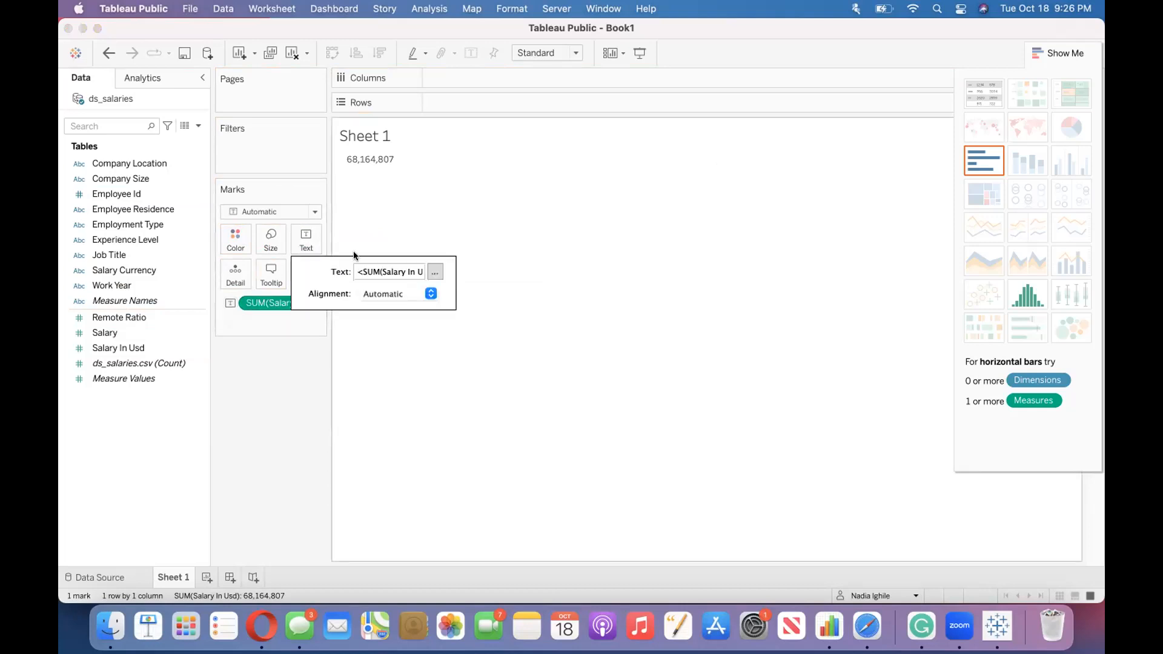
{"action": "left_click", "coordinate": [435, 273]}
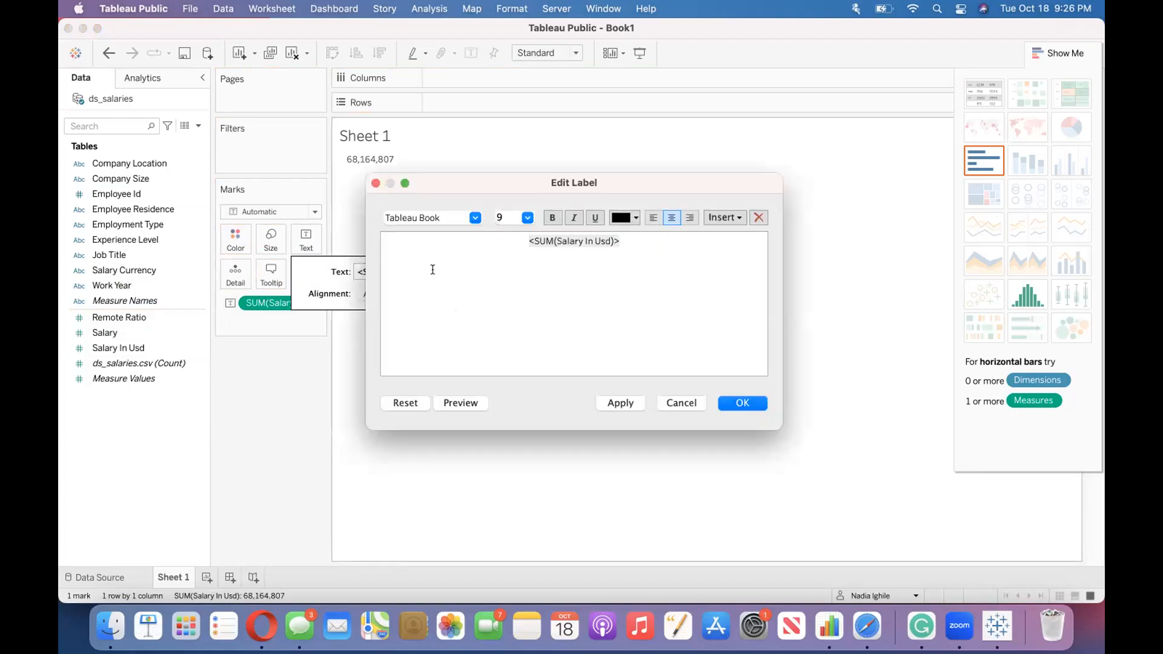
{"action": "left_click", "coordinate": [649, 215]}
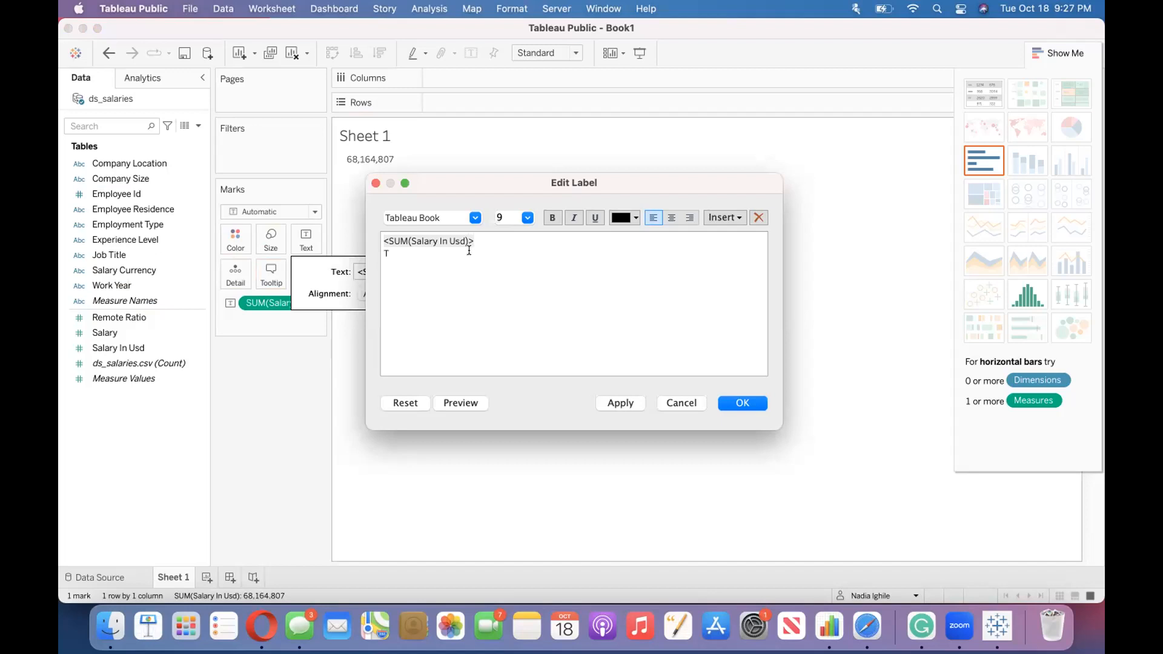
{"action": "type", "text": "otal salary"}
{"action": "left_click", "coordinate": [409, 250]}
{"action": "key", "text": "BackSpace"}
{"action": "type", "text": "S"}
Make both label lines bold and enlarge the salary figure to 20pt.
{"action": "left_click", "coordinate": [527, 219]}
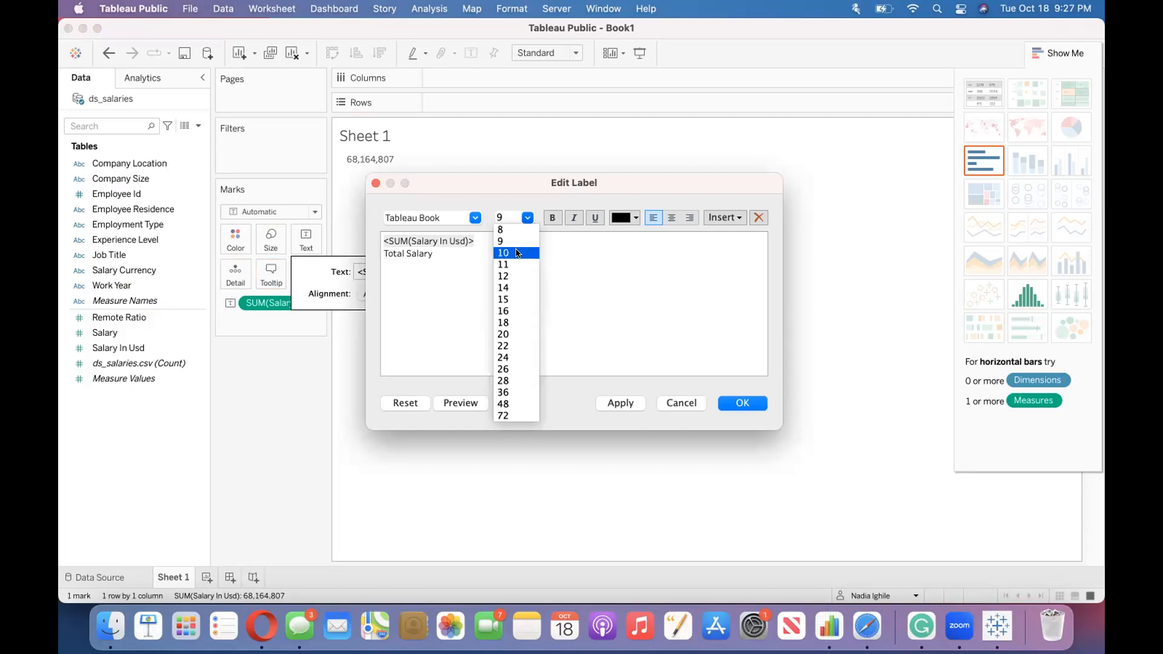
{"action": "left_click", "coordinate": [472, 237]}
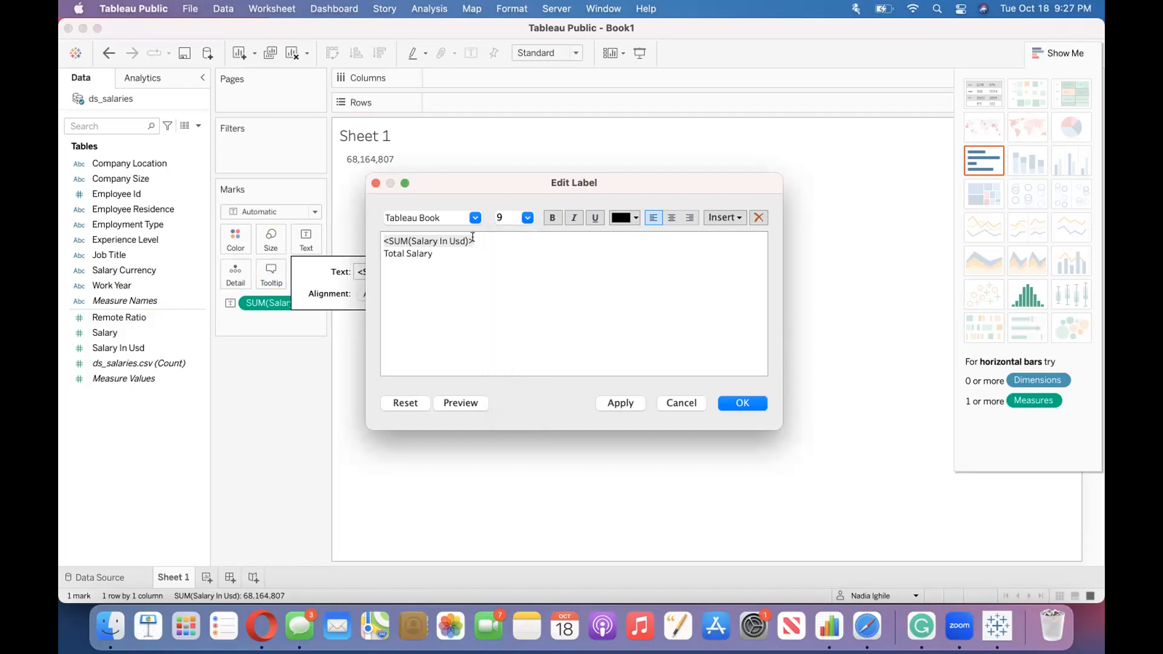
{"action": "double_click", "coordinate": [466, 237]}
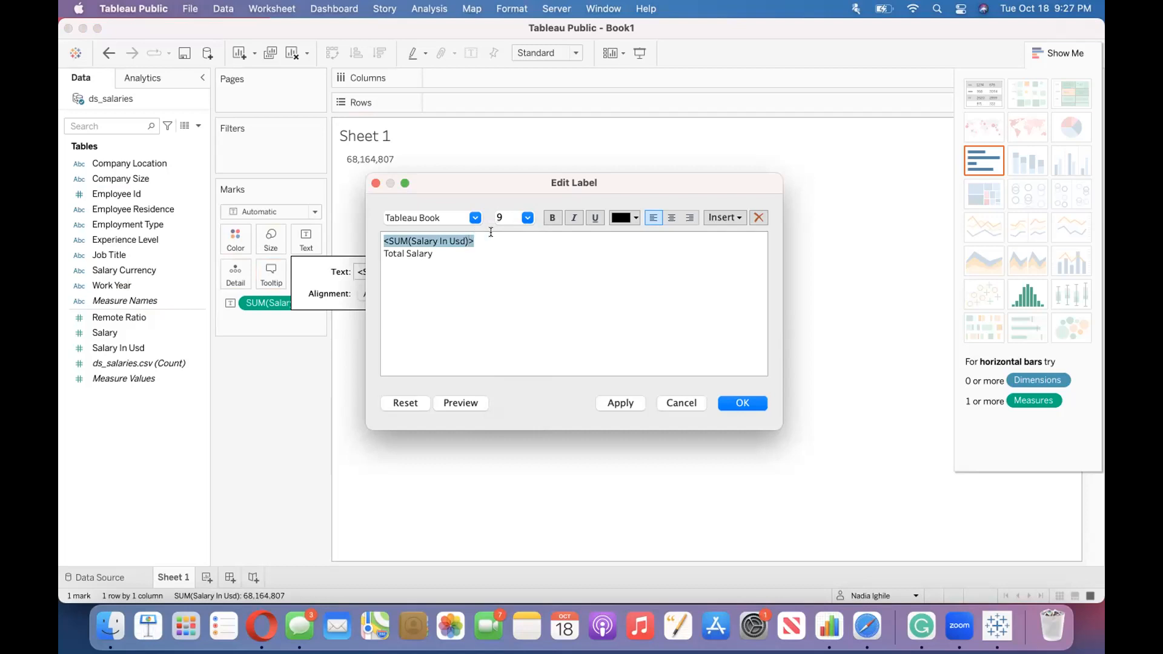
{"action": "left_click", "coordinate": [474, 240]}
{"action": "left_click_drag", "start_coordinate": [384, 241], "coordinate": [430, 249]}
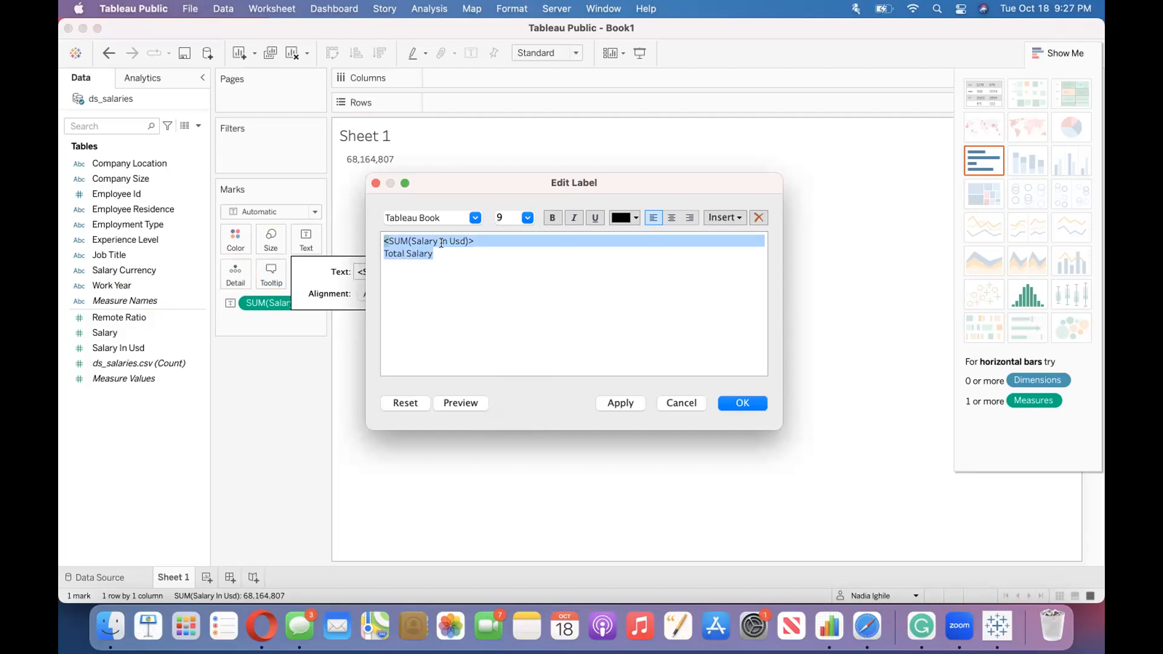
{"action": "left_click", "coordinate": [551, 217]}
{"action": "left_click", "coordinate": [528, 218]}
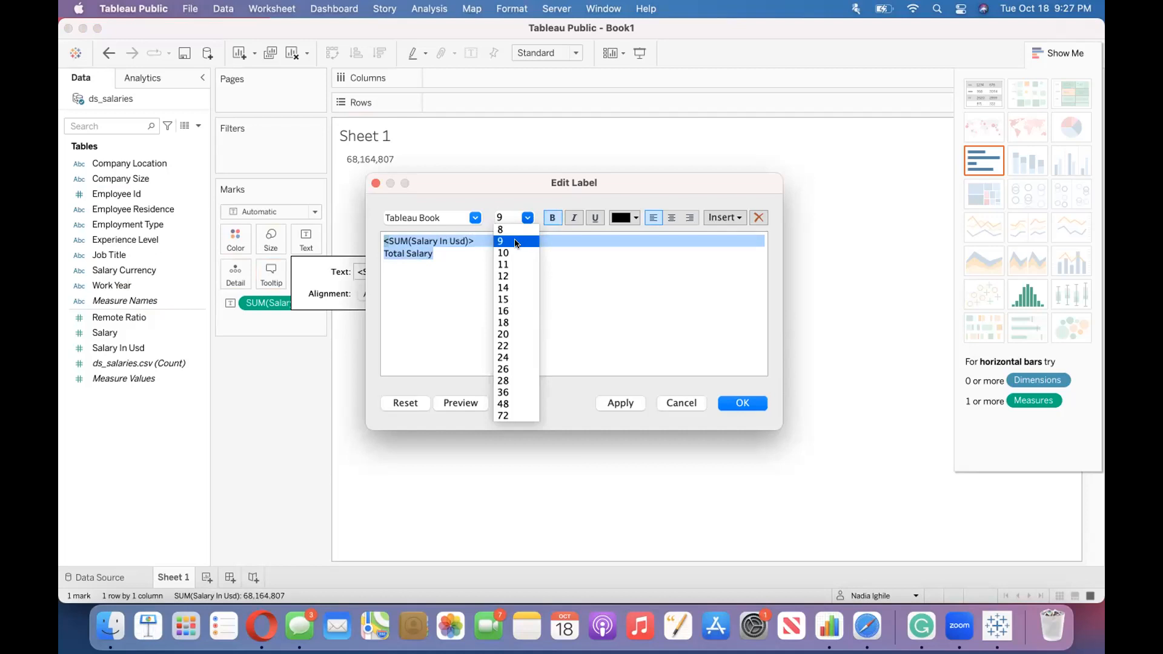
{"action": "left_click", "coordinate": [463, 256]}
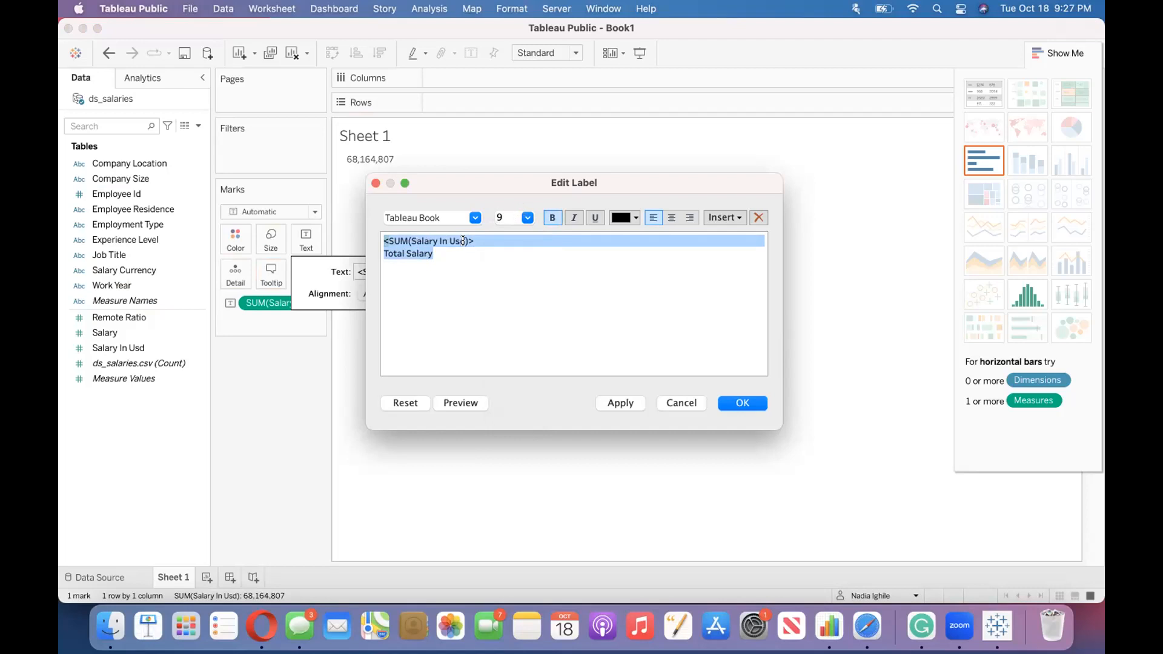
{"action": "left_click", "coordinate": [525, 218]}
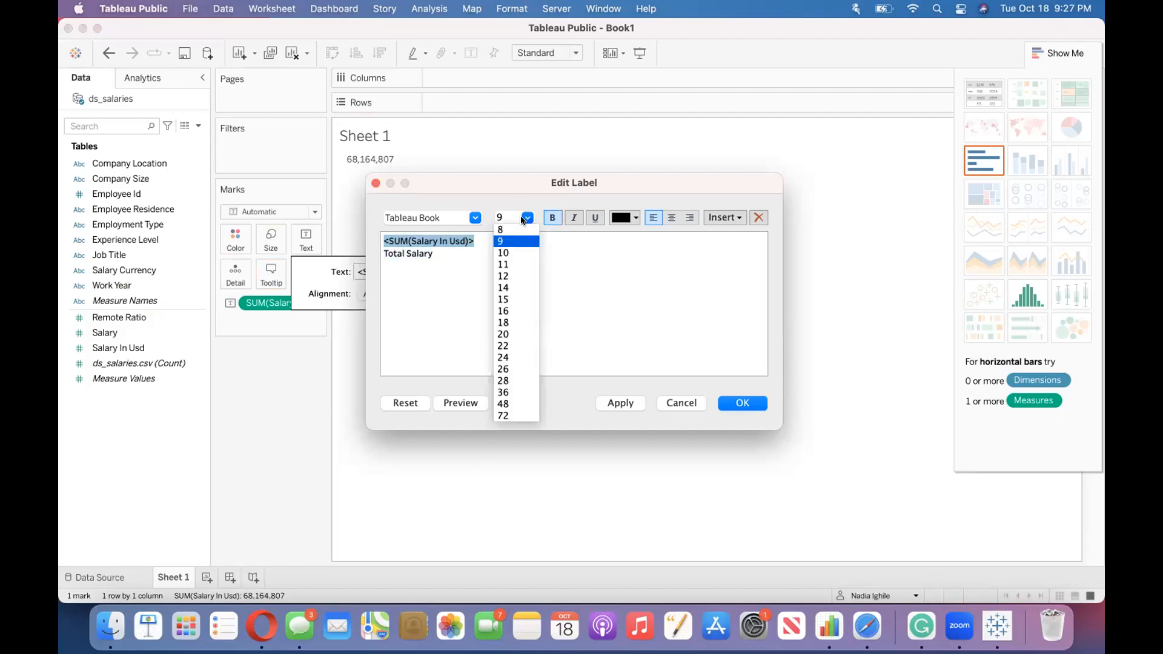
{"action": "left_click", "coordinate": [507, 334]}
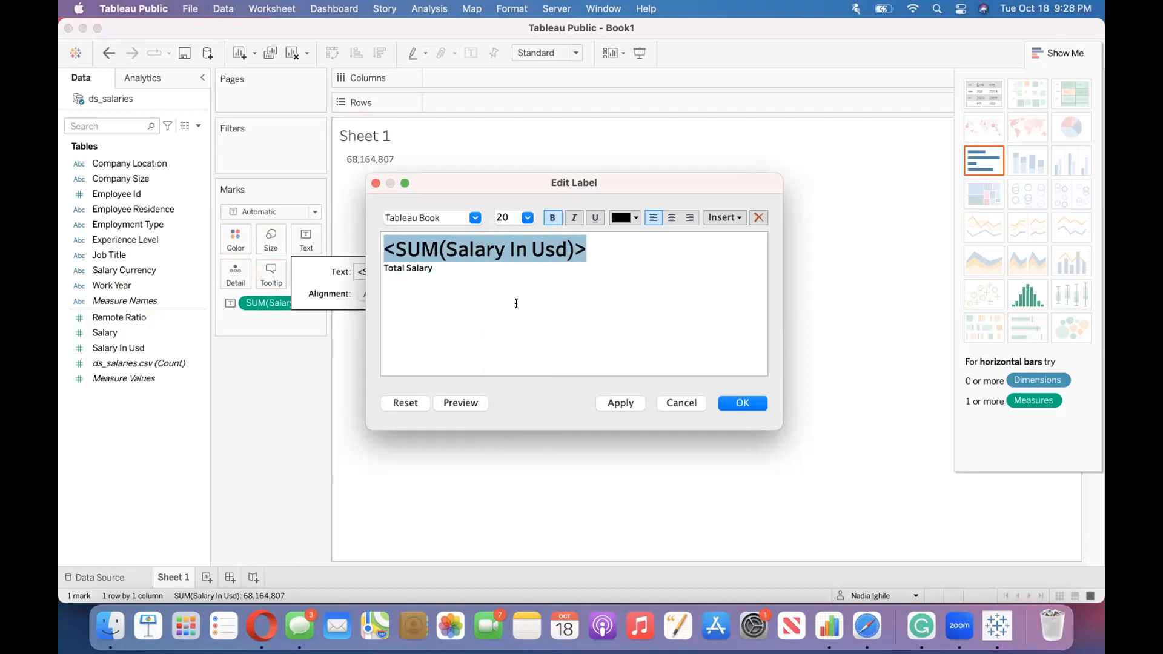
Set the 'Total Salary' caption to 10pt and apply the label changes.
{"action": "left_click", "coordinate": [426, 268]}
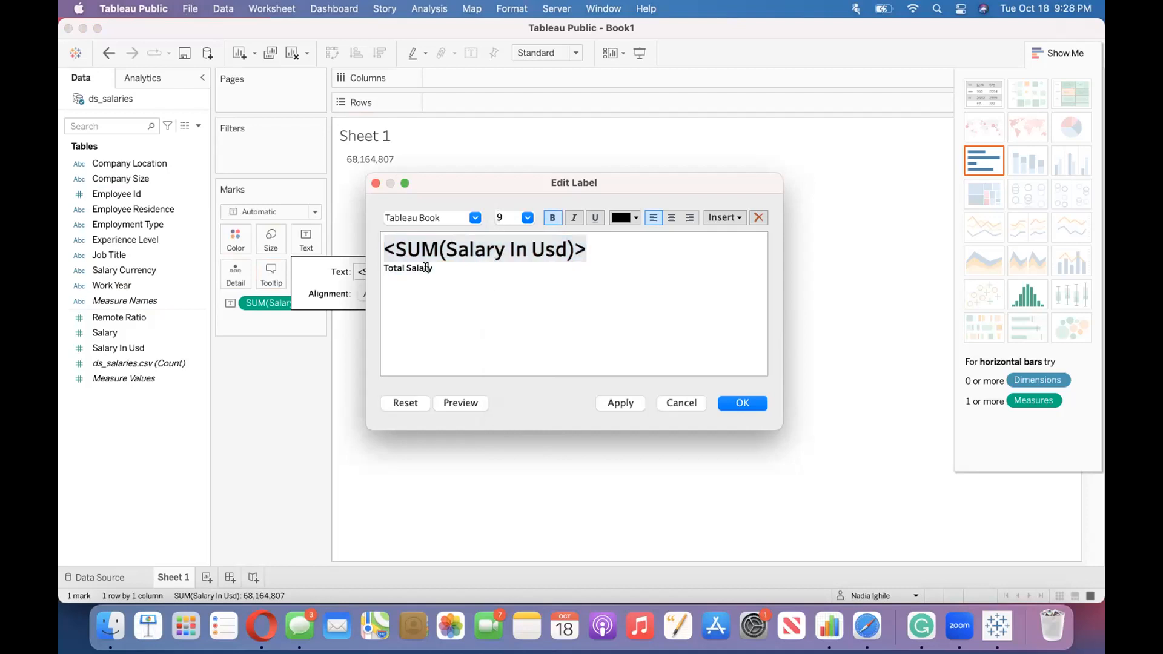
{"action": "double_click", "coordinate": [431, 268]}
{"action": "left_click", "coordinate": [389, 267]}
{"action": "left_click_drag", "start_coordinate": [387, 266], "coordinate": [431, 266]}
{"action": "left_click", "coordinate": [430, 267]}
{"action": "double_click", "coordinate": [429, 266]}
{"action": "left_click", "coordinate": [430, 267]}
{"action": "left_click_drag", "start_coordinate": [383, 268], "coordinate": [434, 266]}
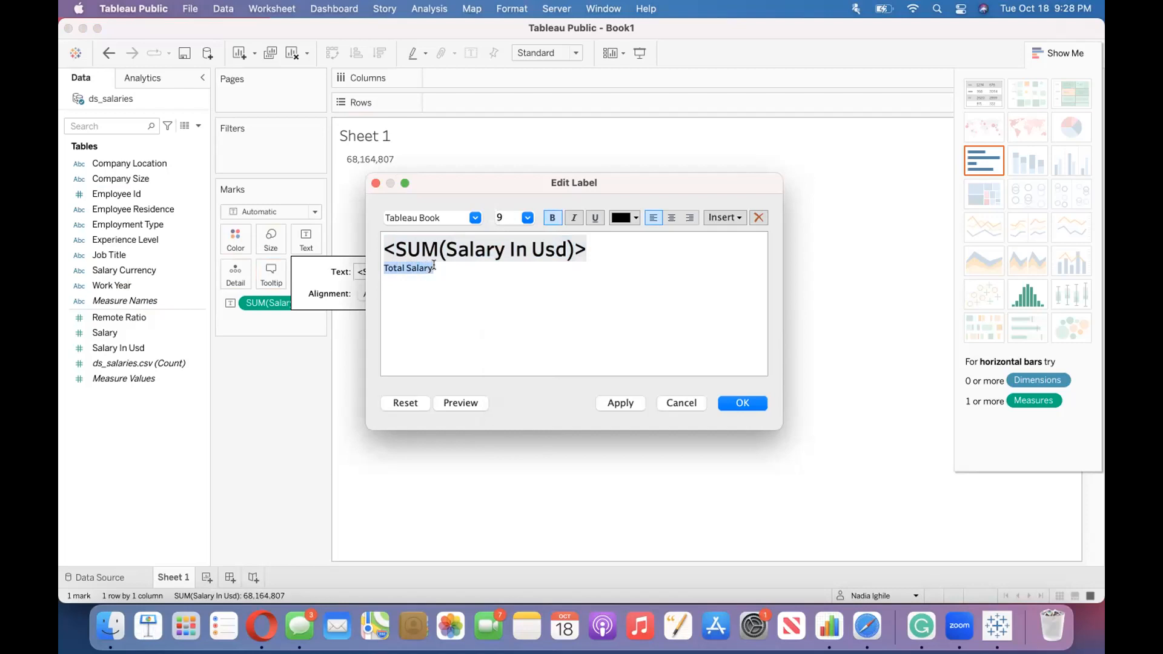
{"action": "left_click", "coordinate": [522, 219]}
{"action": "left_click", "coordinate": [508, 253]}
{"action": "left_click", "coordinate": [745, 404]}
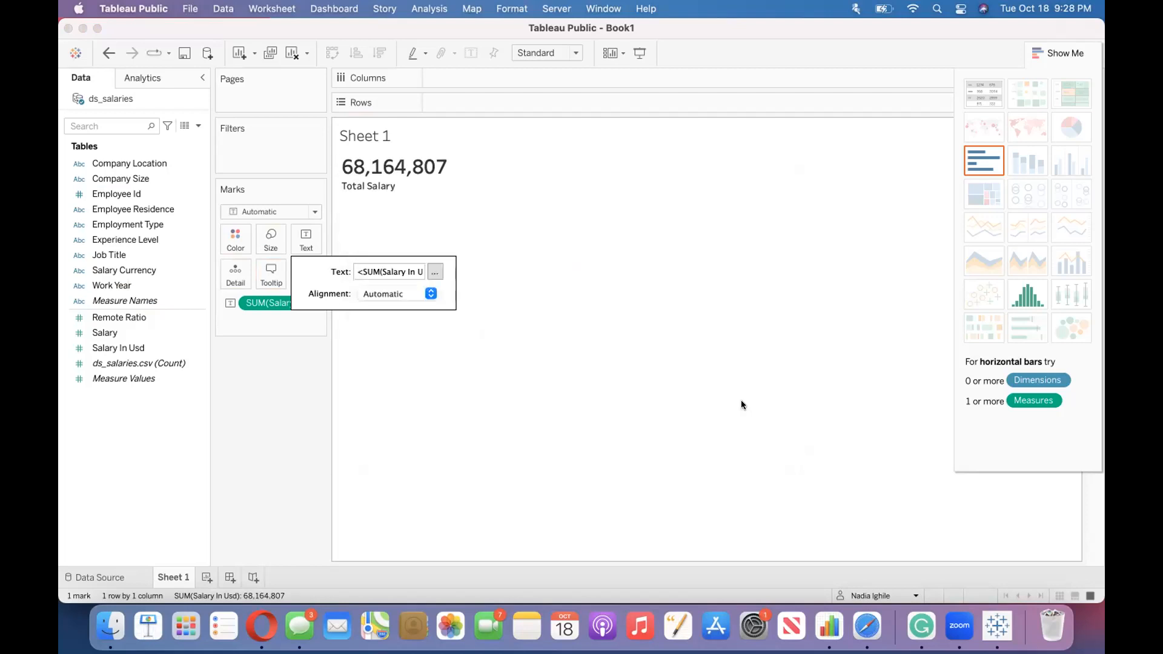
Pick the black swatch from the Marks card Color palette for the KPI text.
{"action": "left_click", "coordinate": [235, 234]}
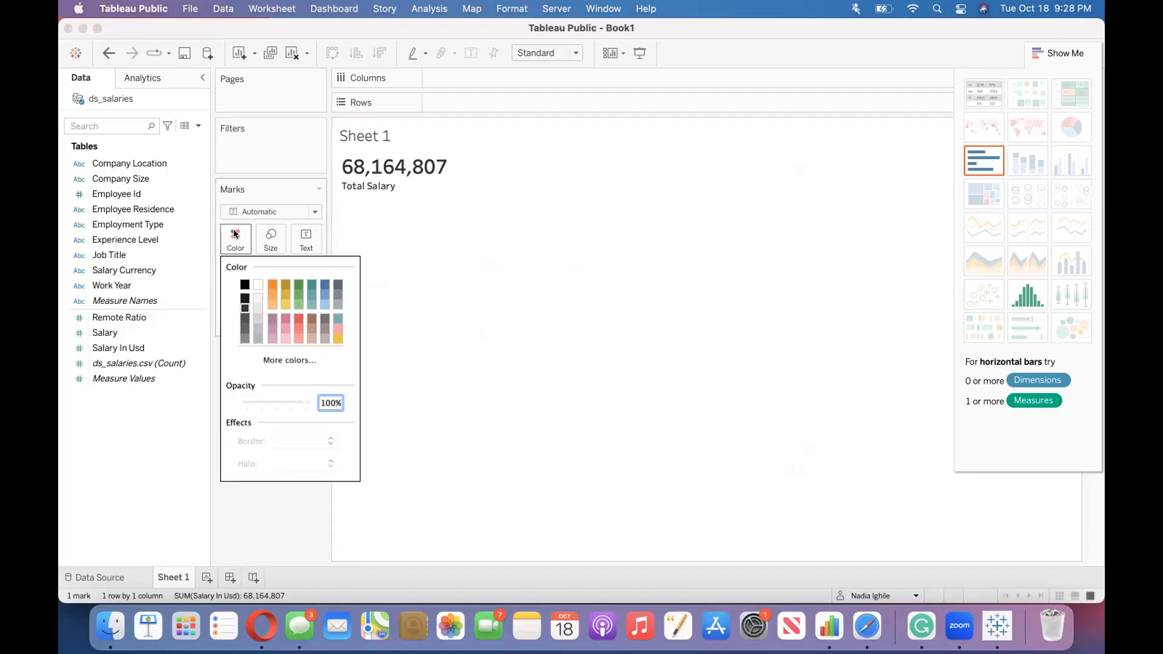
{"action": "left_click", "coordinate": [245, 285]}
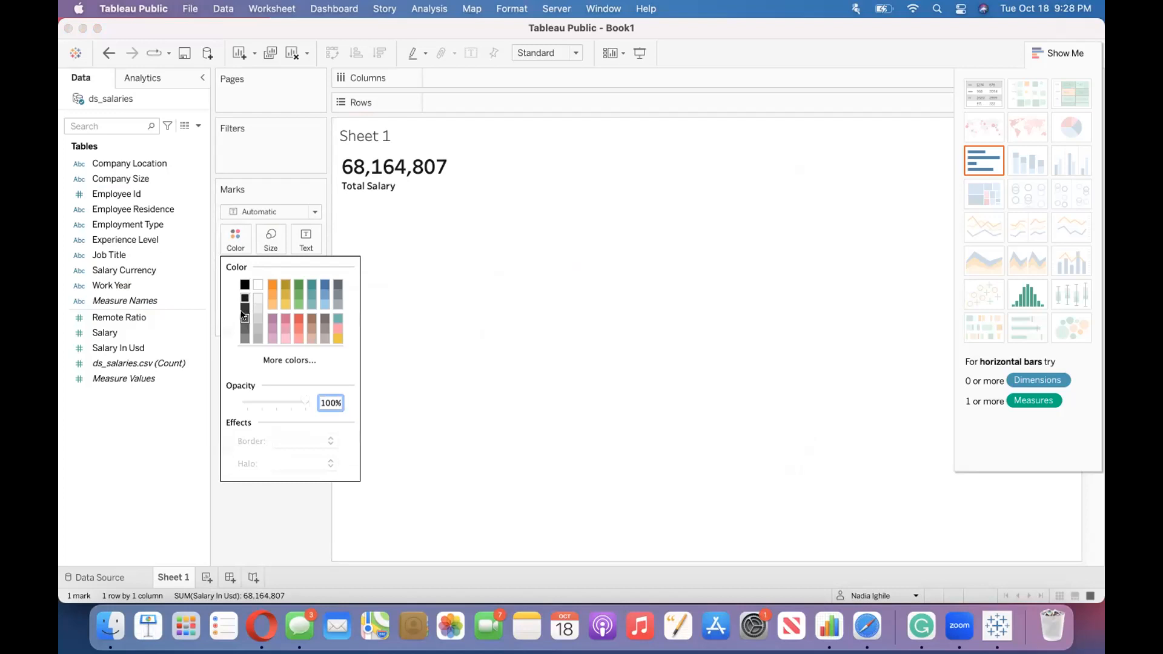
{"action": "left_click", "coordinate": [412, 360]}
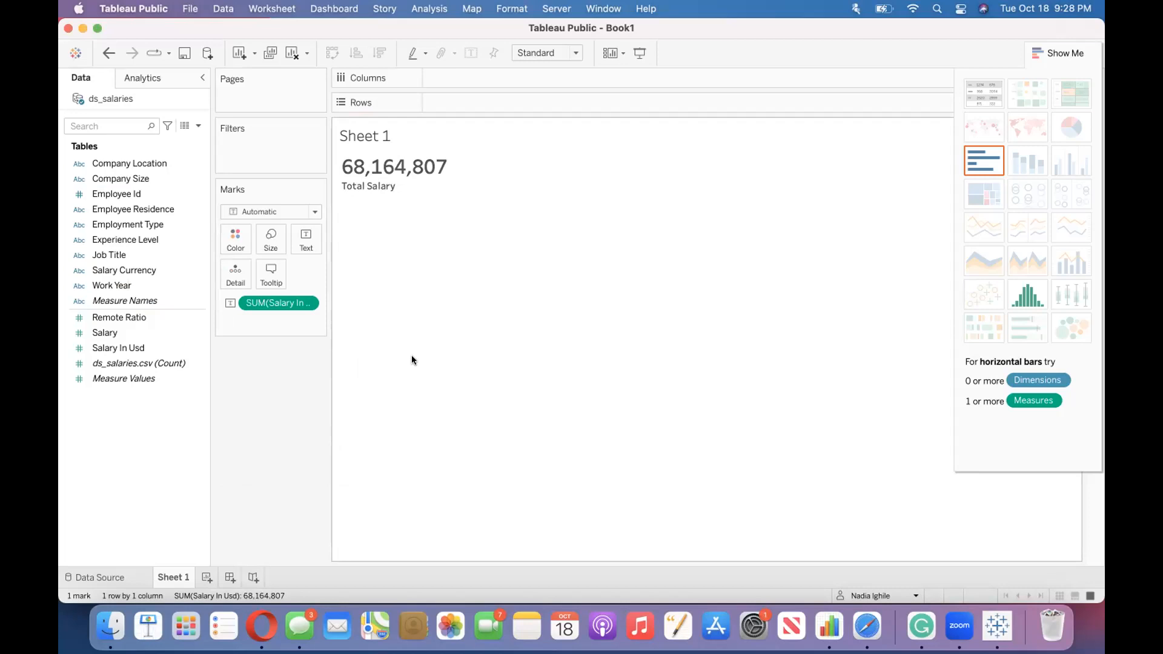
Rename the Sheet 1 tab to 'Salary'.
{"action": "right_click", "coordinate": [185, 577]}
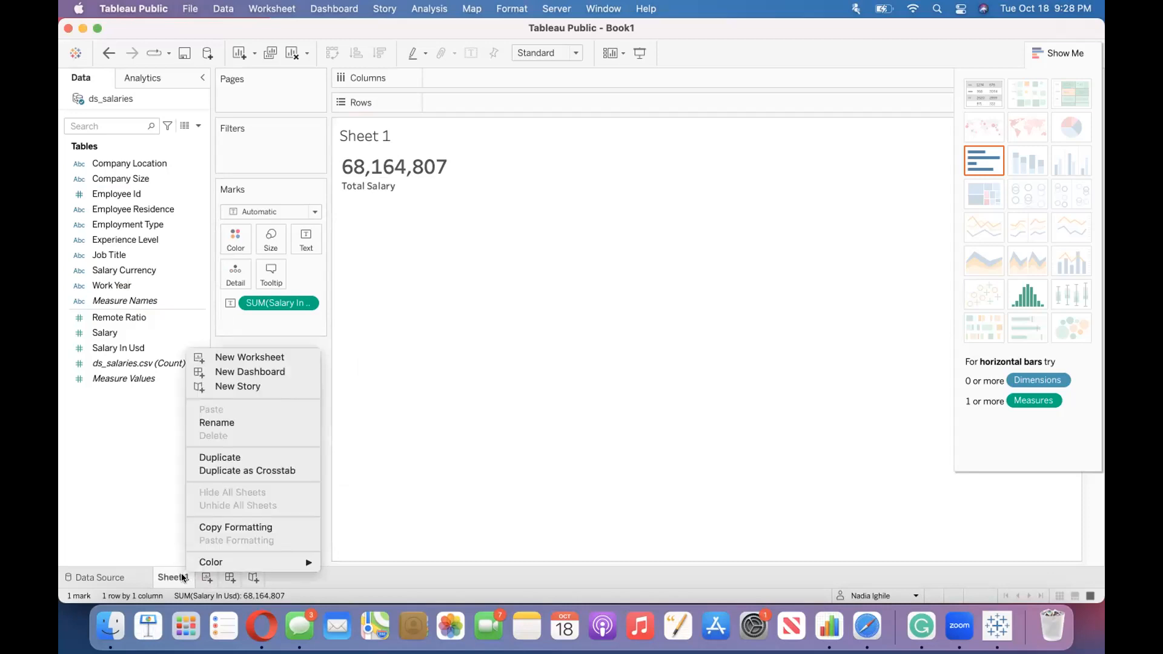
{"action": "left_click", "coordinate": [228, 419]}
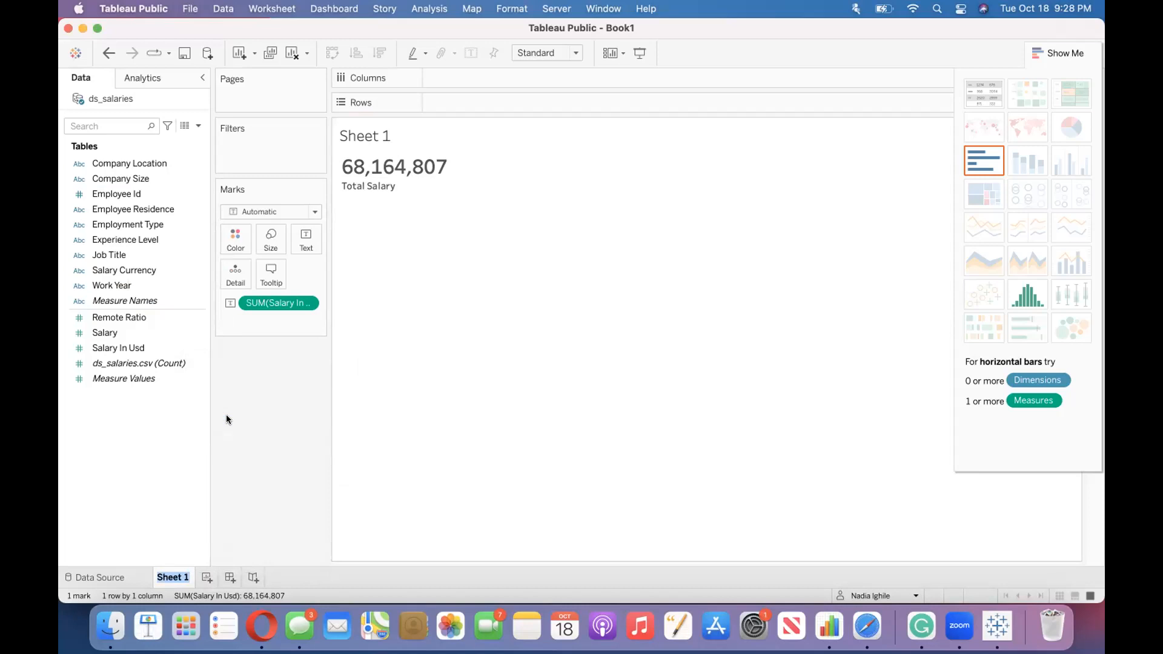
{"action": "key", "text": "BackSpace"}
{"action": "type", "text": "Salary"}
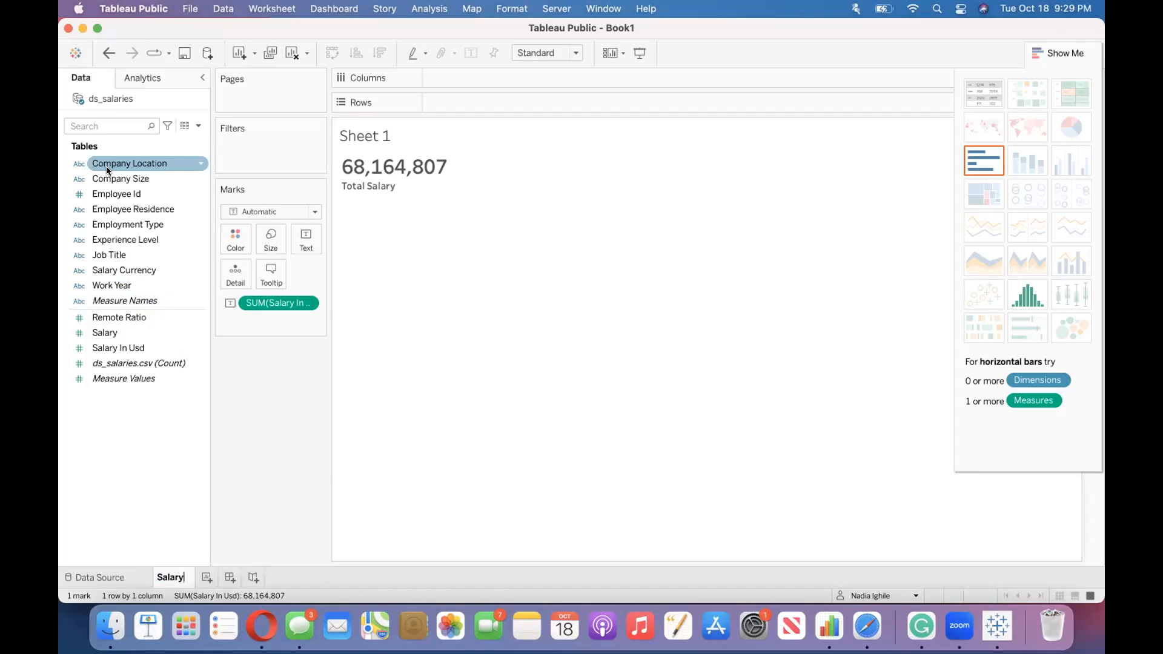
{"action": "left_click", "coordinate": [398, 394]}
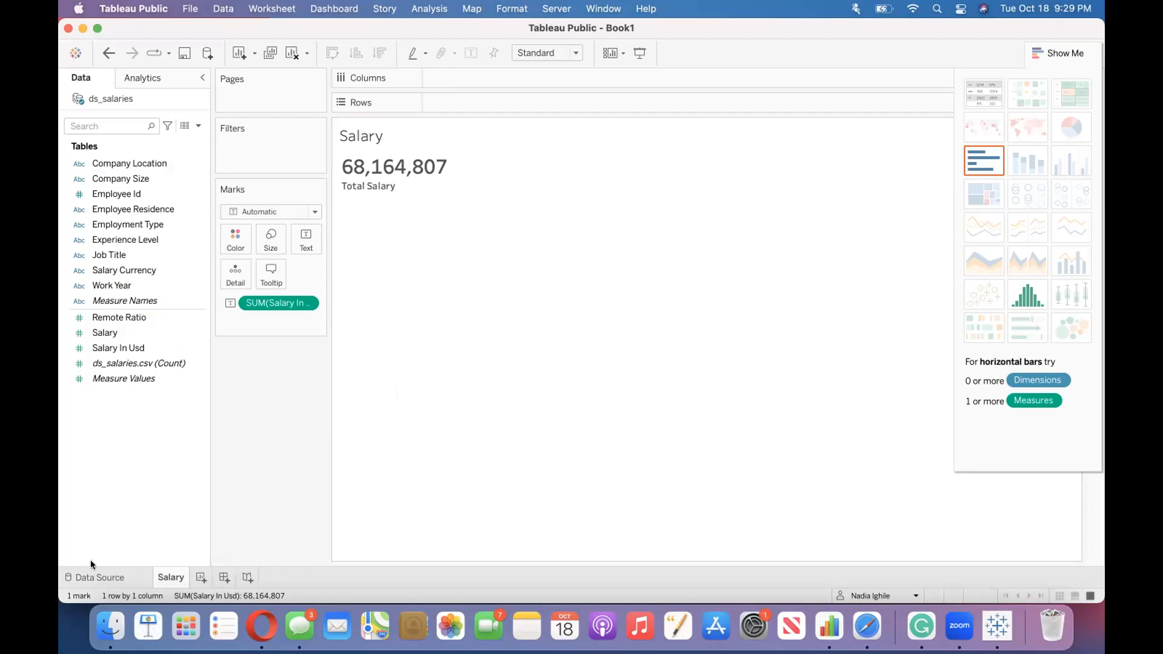
Add a blank Sheet 2 worksheet and open the Data pane's field options menu.
{"action": "left_click", "coordinate": [201, 577]}
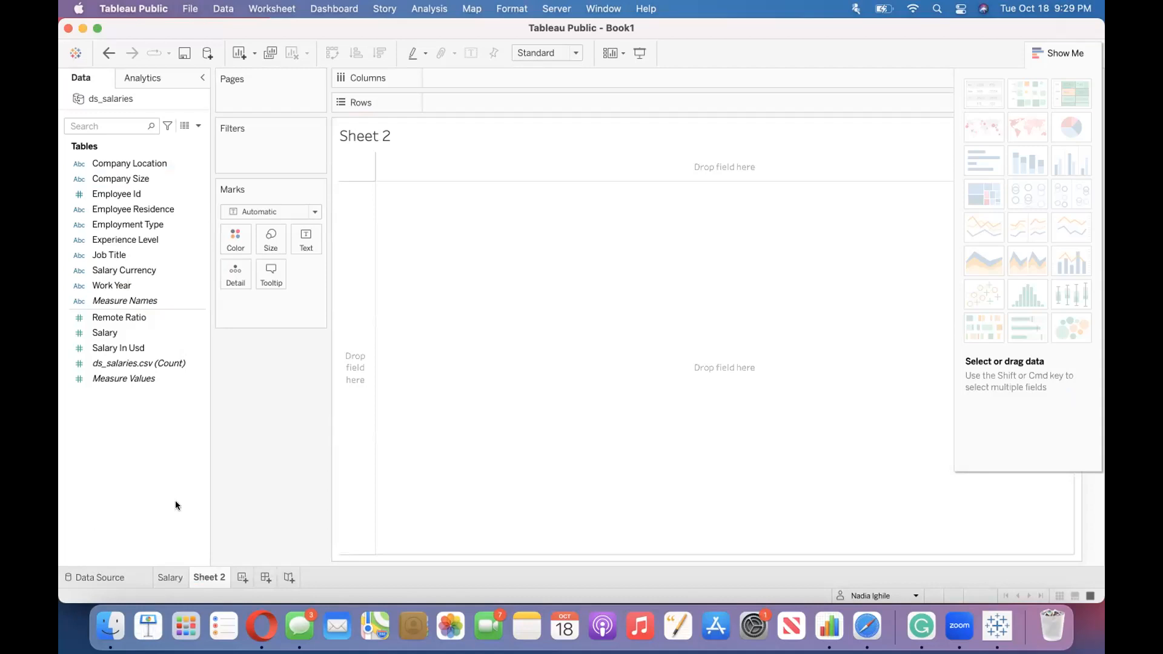
{"action": "left_click", "coordinate": [130, 335]}
{"action": "left_click", "coordinate": [195, 125]}
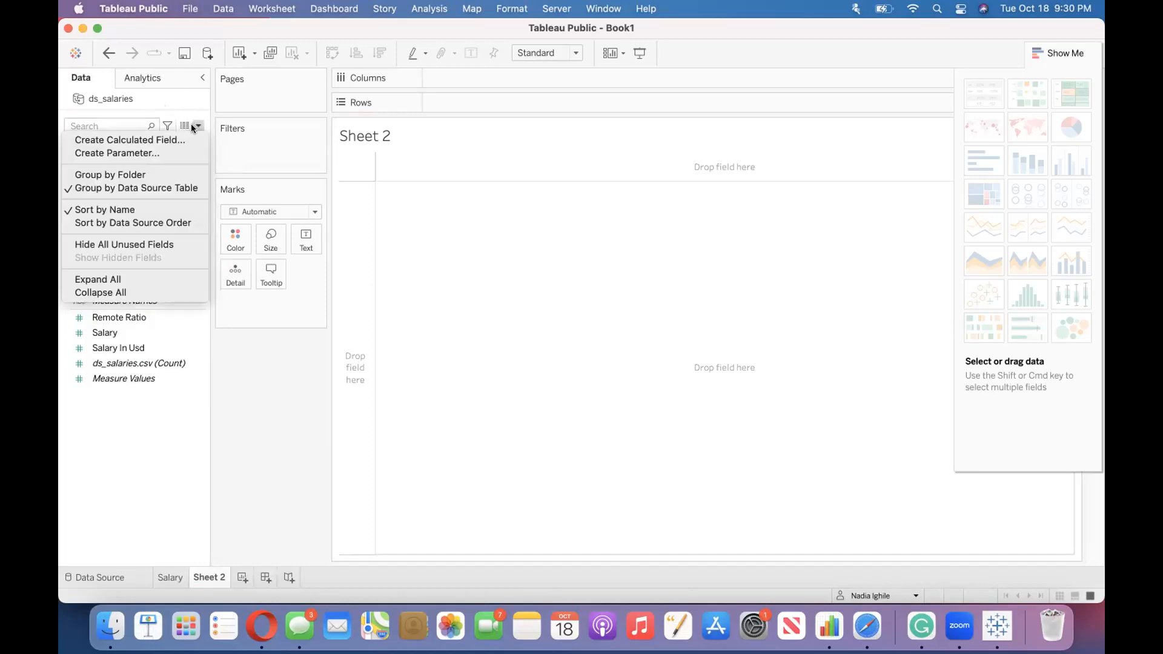
Create a new calculated field named 'Total empoloyee' with the formula box ready for input.
{"action": "left_click", "coordinate": [153, 140]}
{"action": "key", "text": "BackSpace"}
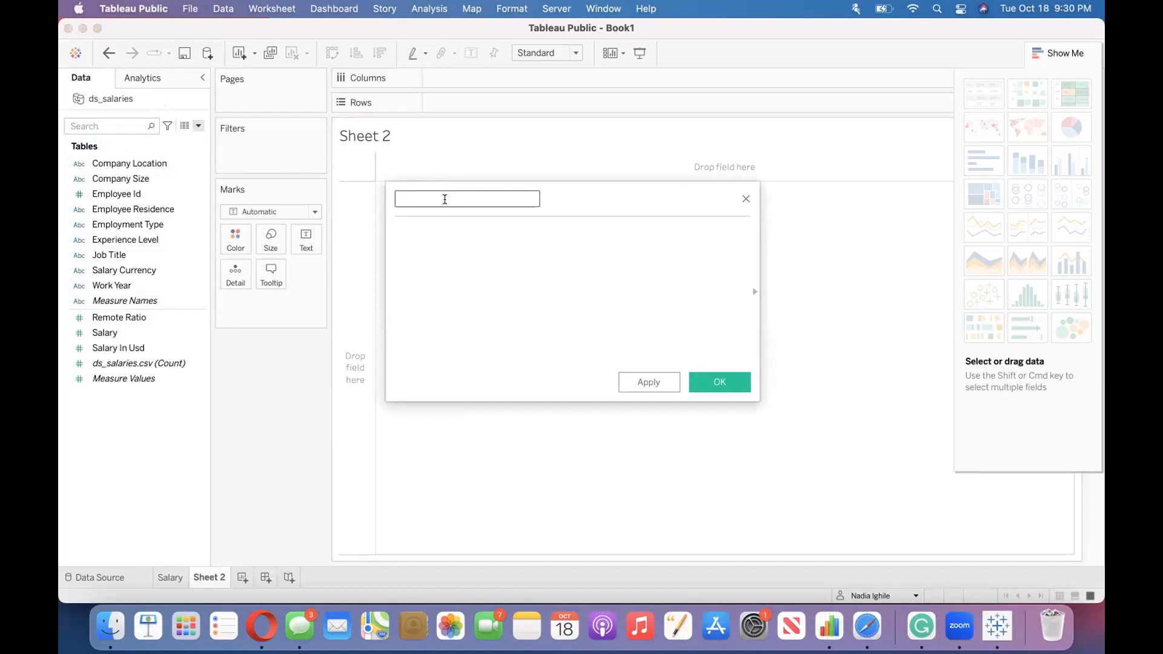
{"action": "type", "text": "Total empoloyee"}
{"action": "left_click", "coordinate": [466, 226]}
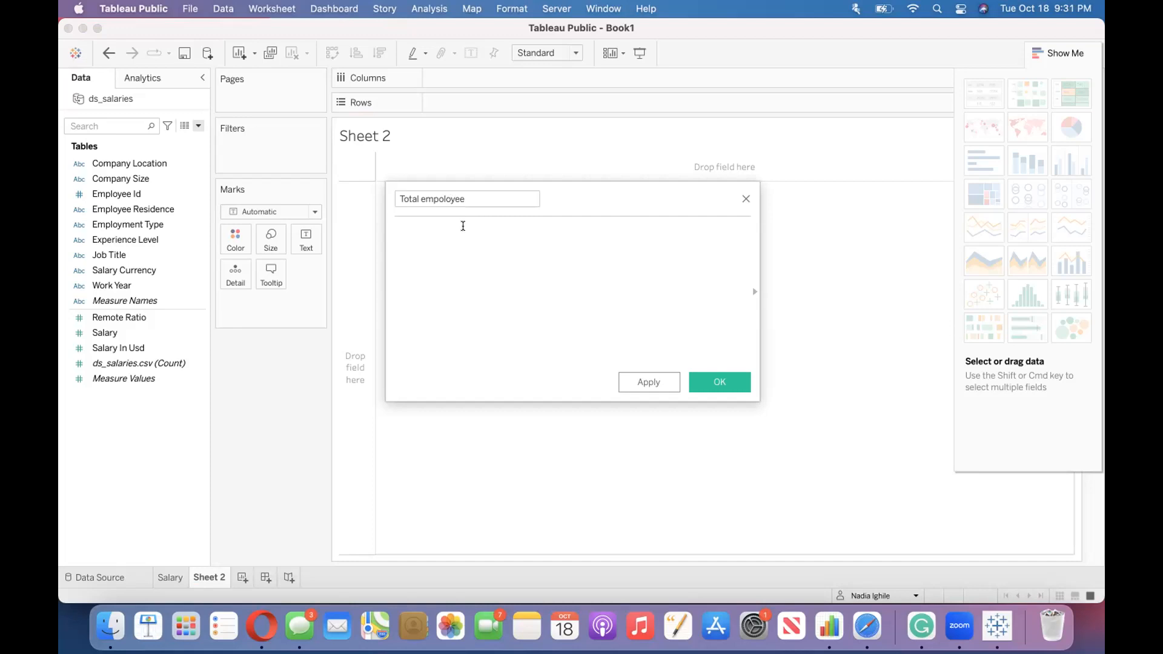
Start the formula with COUNTD, drag in Employee Id, and add a closing parenthesis.
{"action": "type", "text": "c"}
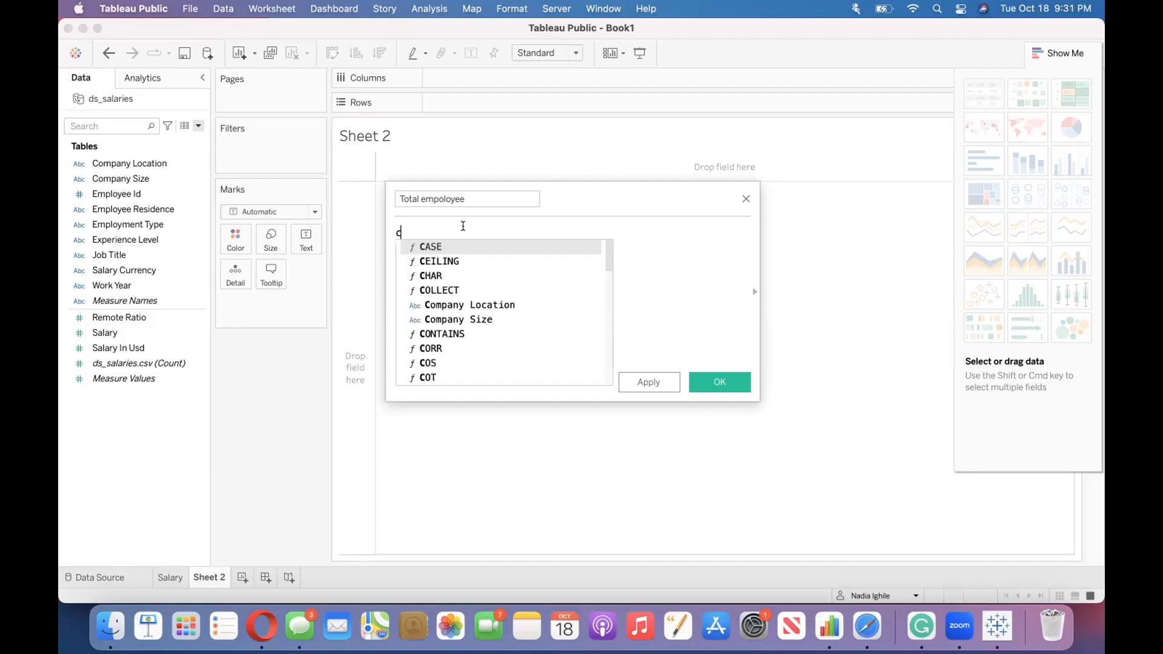
{"action": "type", "text": "ou"}
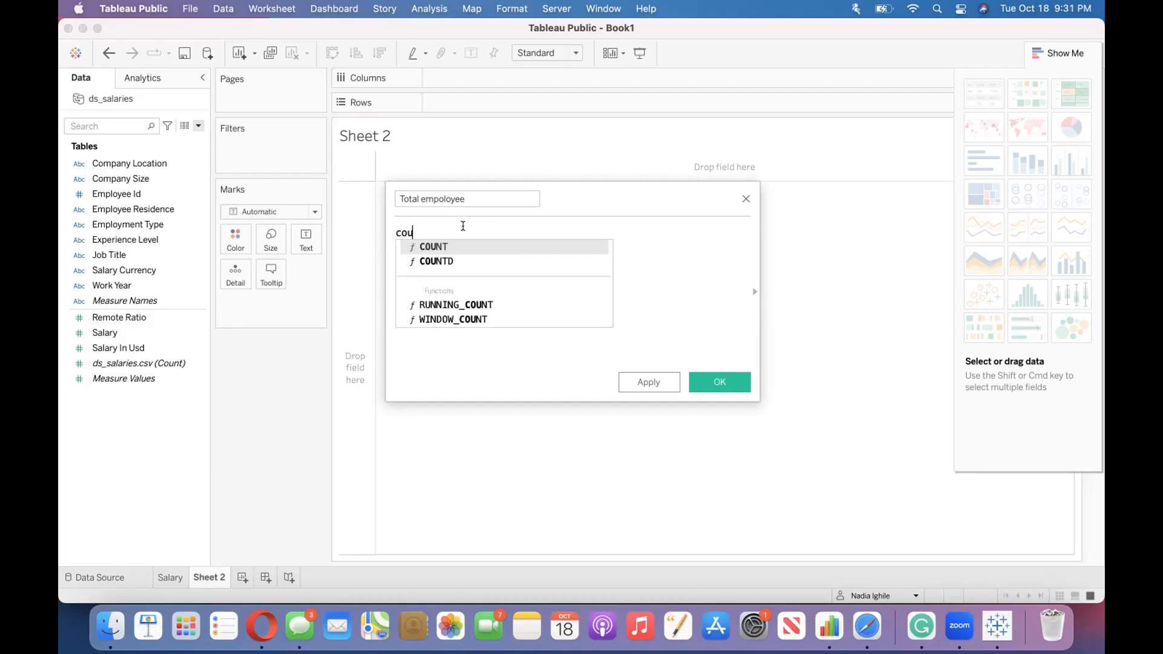
{"action": "left_click", "coordinate": [450, 262]}
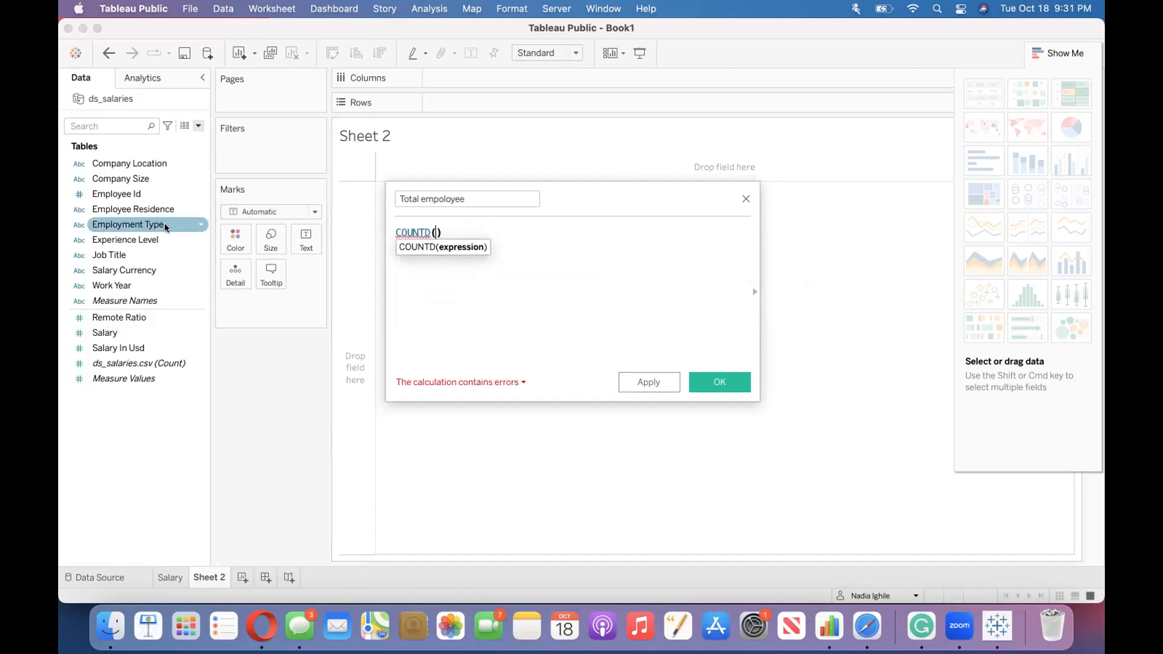
{"action": "left_click", "coordinate": [168, 226]}
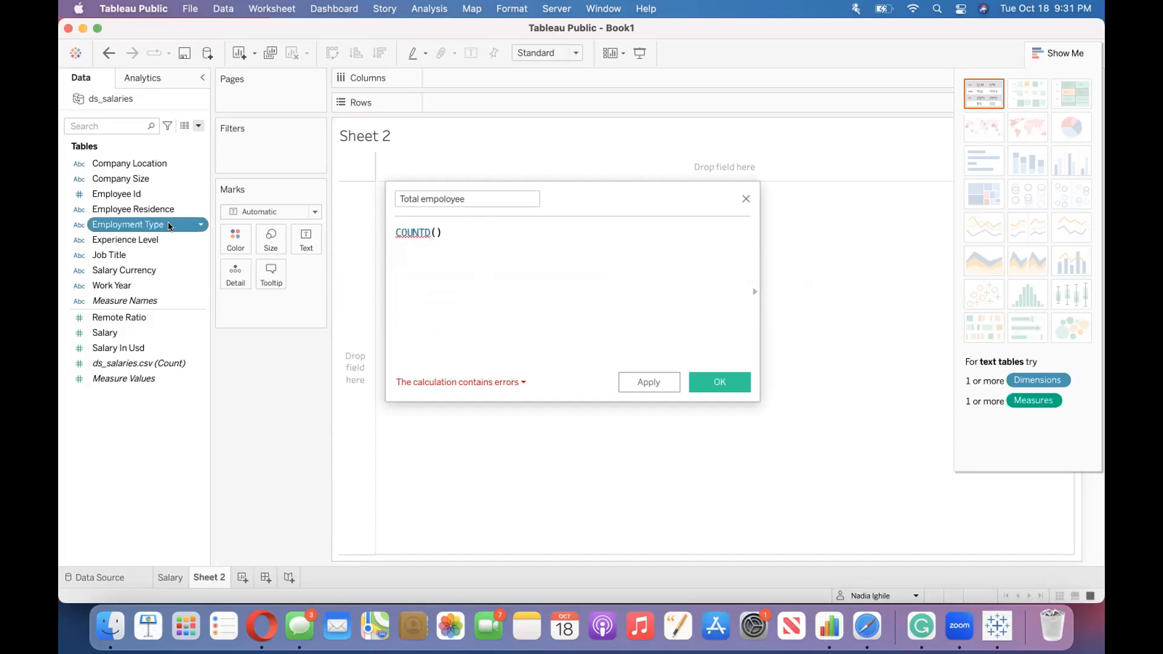
{"action": "left_click_drag", "start_coordinate": [124, 195], "coordinate": [444, 231]}
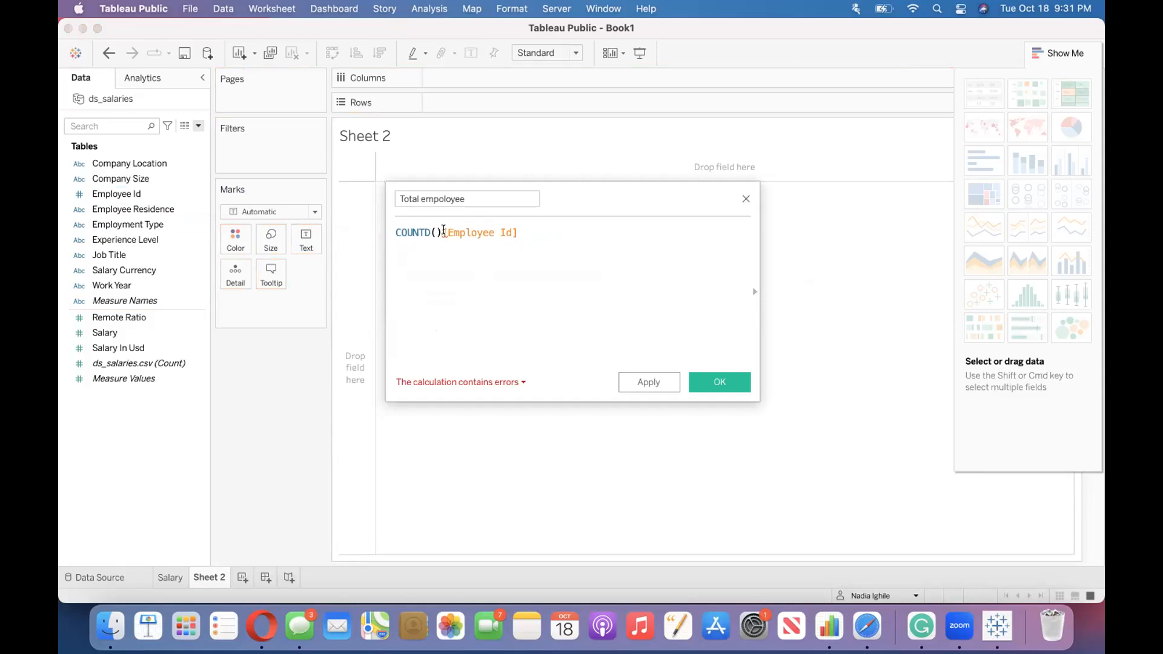
{"action": "left_click", "coordinate": [443, 232]}
{"action": "left_click", "coordinate": [518, 229]}
{"action": "type", "text": ")"}
Delete the stray brackets and parentheses from the COUNTD formula.
{"action": "left_click", "coordinate": [441, 232]}
{"action": "key", "text": "BackSpace"}
{"action": "left_click", "coordinate": [443, 233]}
{"action": "key", "text": "BackSpace"}
{"action": "key", "text": "BackSpace"}
{"action": "key", "text": "BackSpace"}
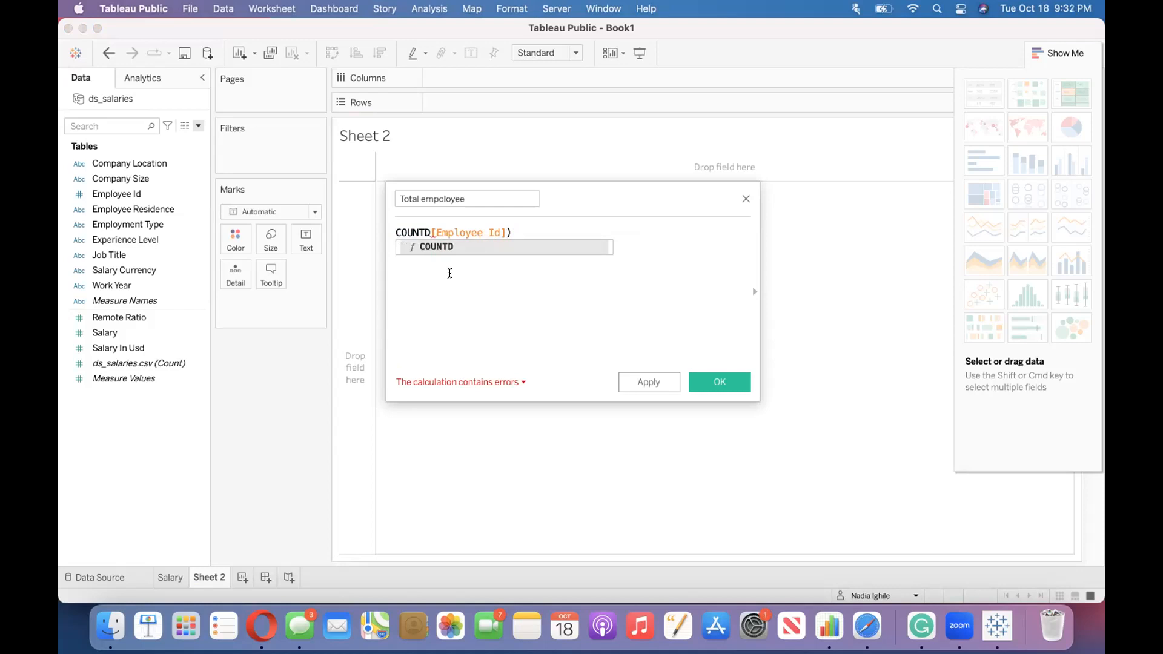
{"action": "type", "text": "()"}
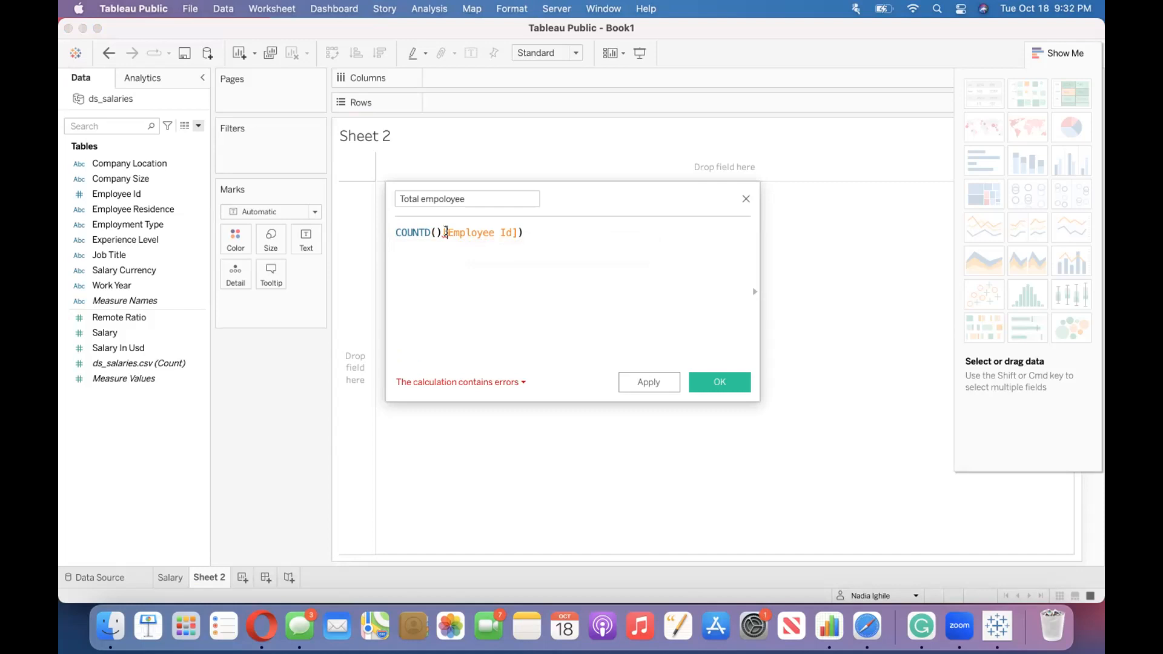
{"action": "key", "text": "BackSpace"}
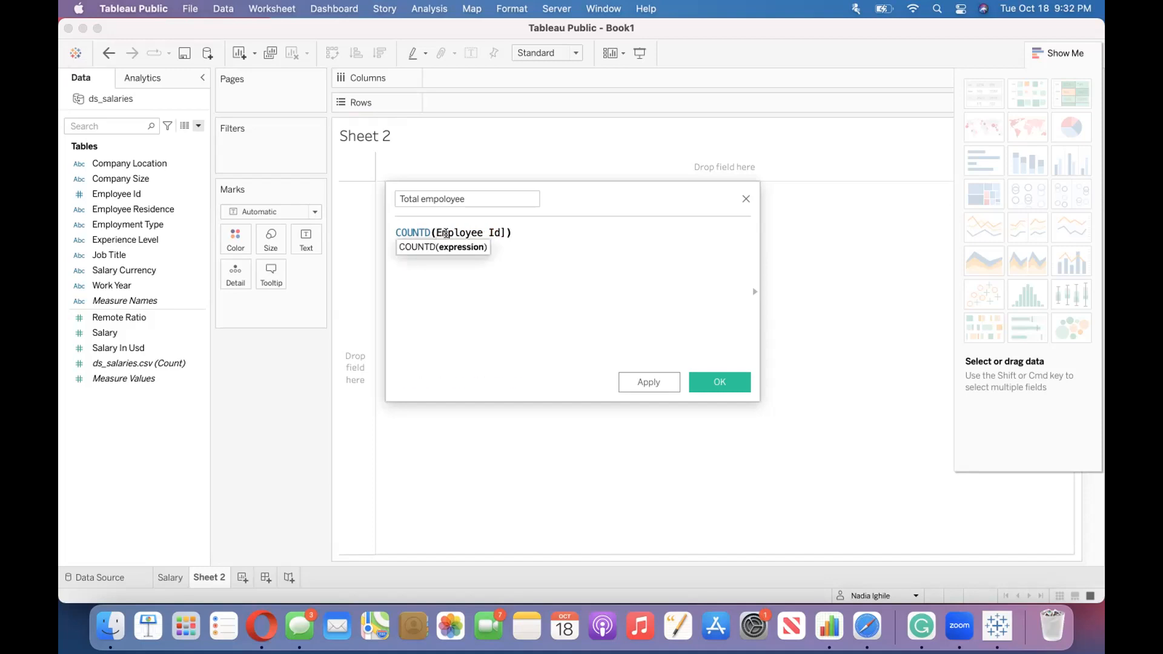
Re-insert Employee Id to make COUNTD([Employee Id]) and save the calculated field.
{"action": "left_click", "coordinate": [518, 231]}
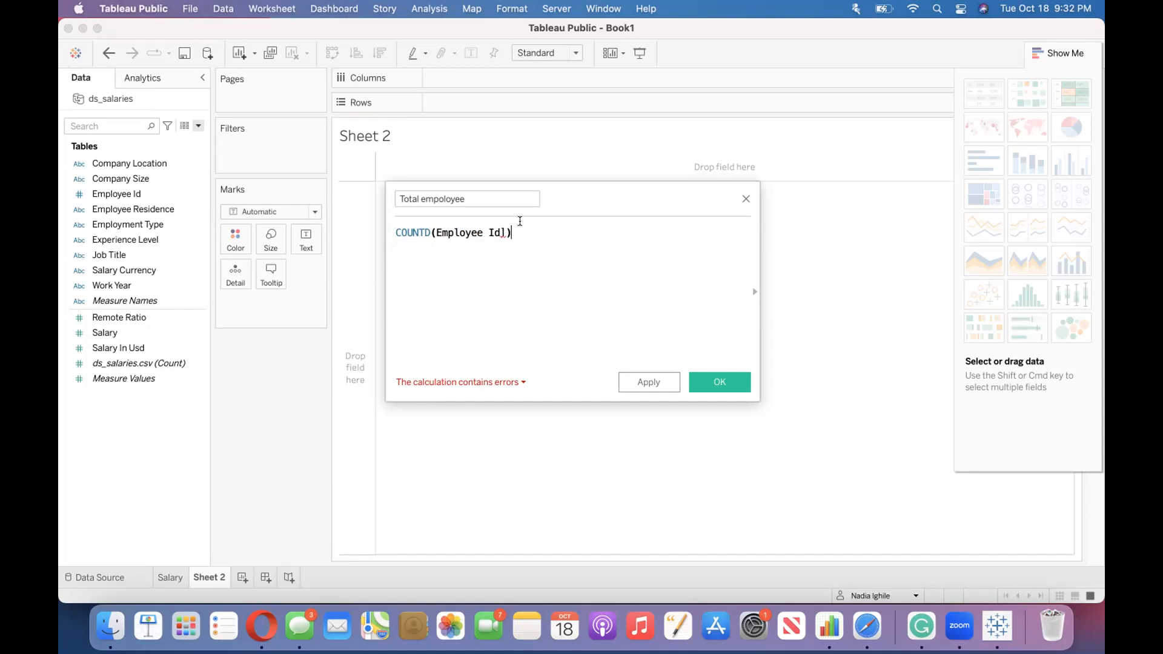
{"action": "left_click", "coordinate": [505, 232]}
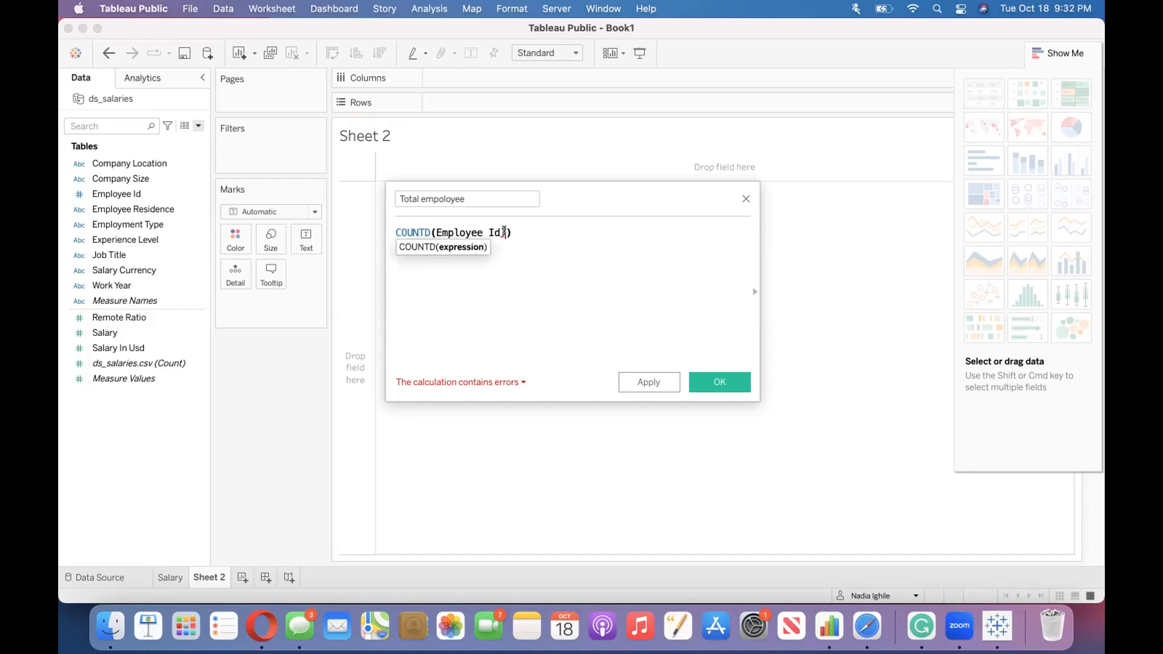
{"action": "left_click", "coordinate": [516, 230]}
{"action": "key", "text": "BackSpace"}
{"action": "key", "text": "BackSpace"}
{"action": "key", "text": "BackSpace"}
{"action": "key", "text": "BackSpace"}
{"action": "key", "text": "BackSpace"}
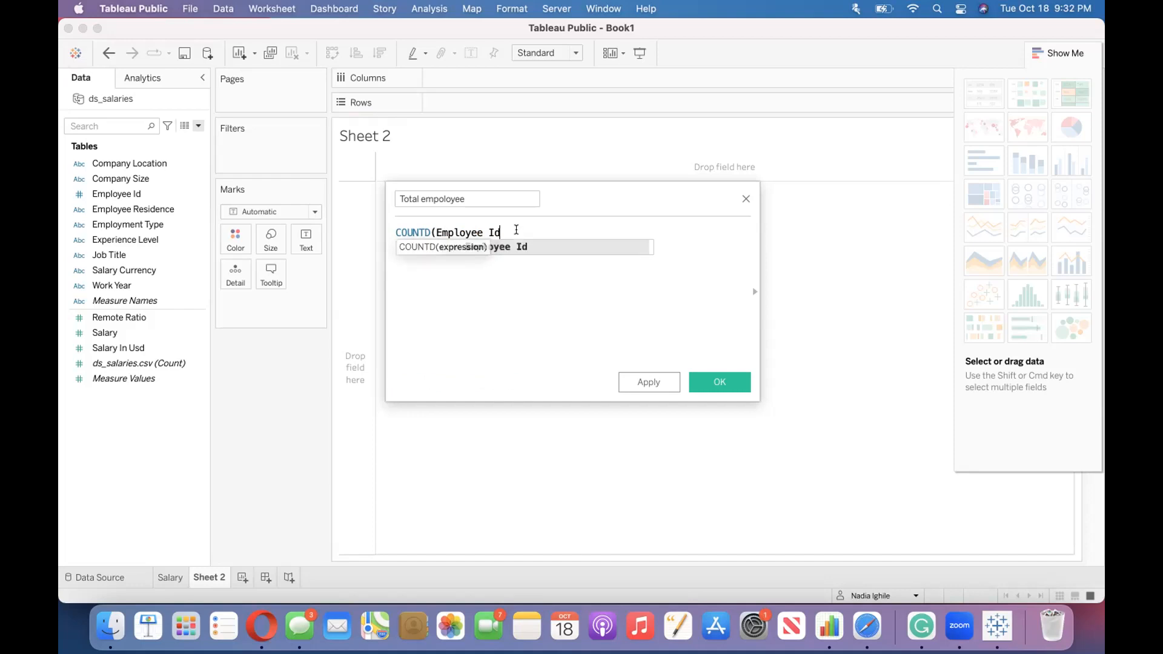
{"action": "key", "text": "BackSpace"}
{"action": "key", "text": "BackSpace"}
{"action": "key", "text": "BackSpace"}
{"action": "key", "text": "BackSpace"}
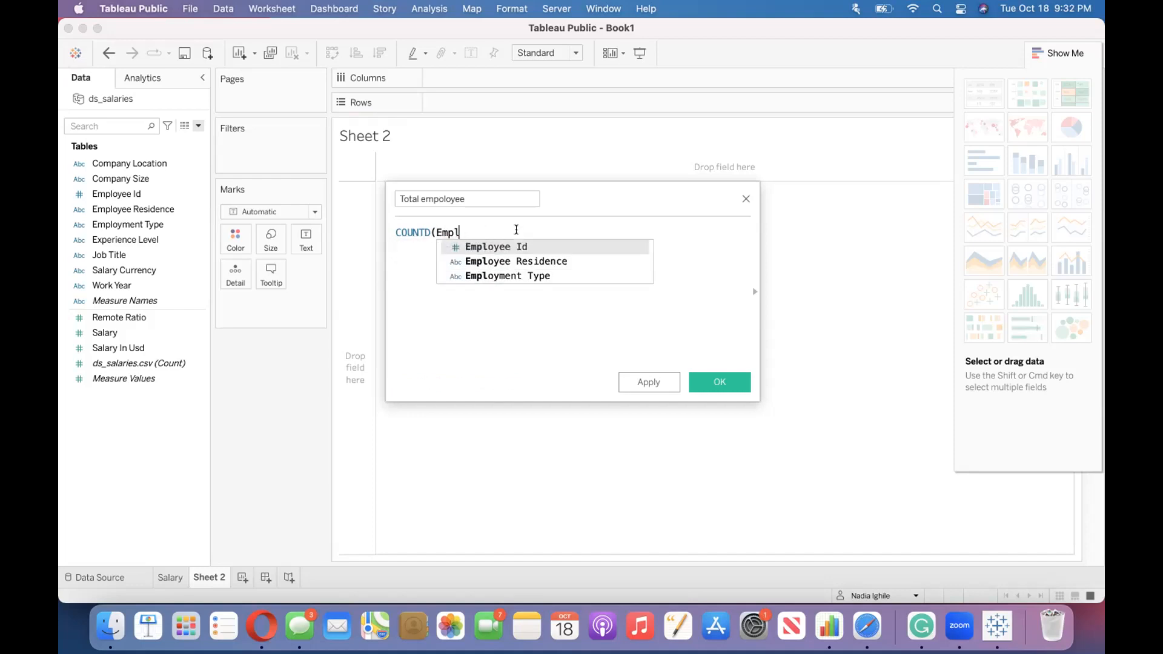
{"action": "key", "text": "BackSpace"}
{"action": "key", "text": "BackSpace"}
{"action": "key", "text": "BackSpace"}
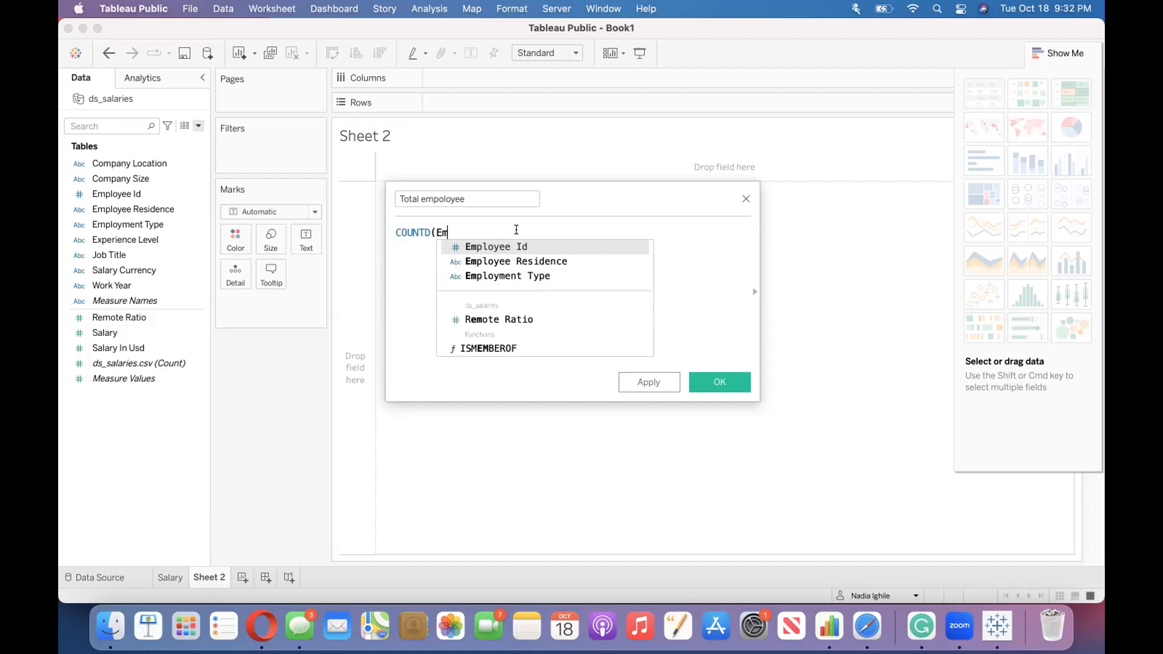
{"action": "key", "text": "BackSpace"}
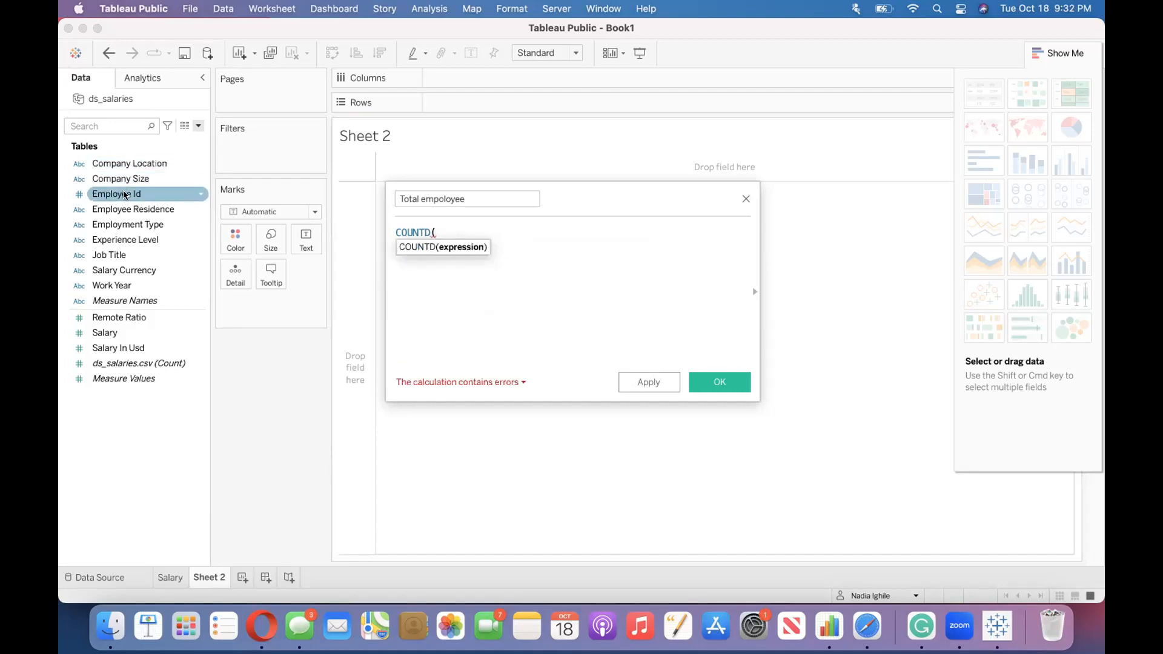
{"action": "left_click_drag", "start_coordinate": [124, 195], "coordinate": [447, 230]}
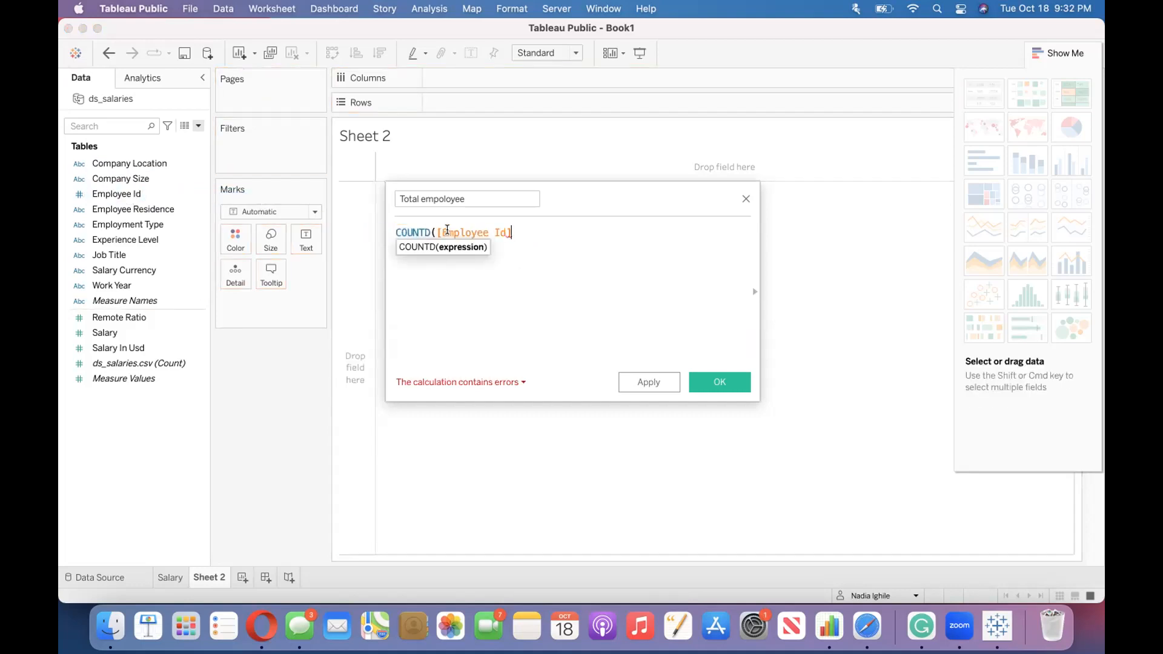
{"action": "type", "text": ")"}
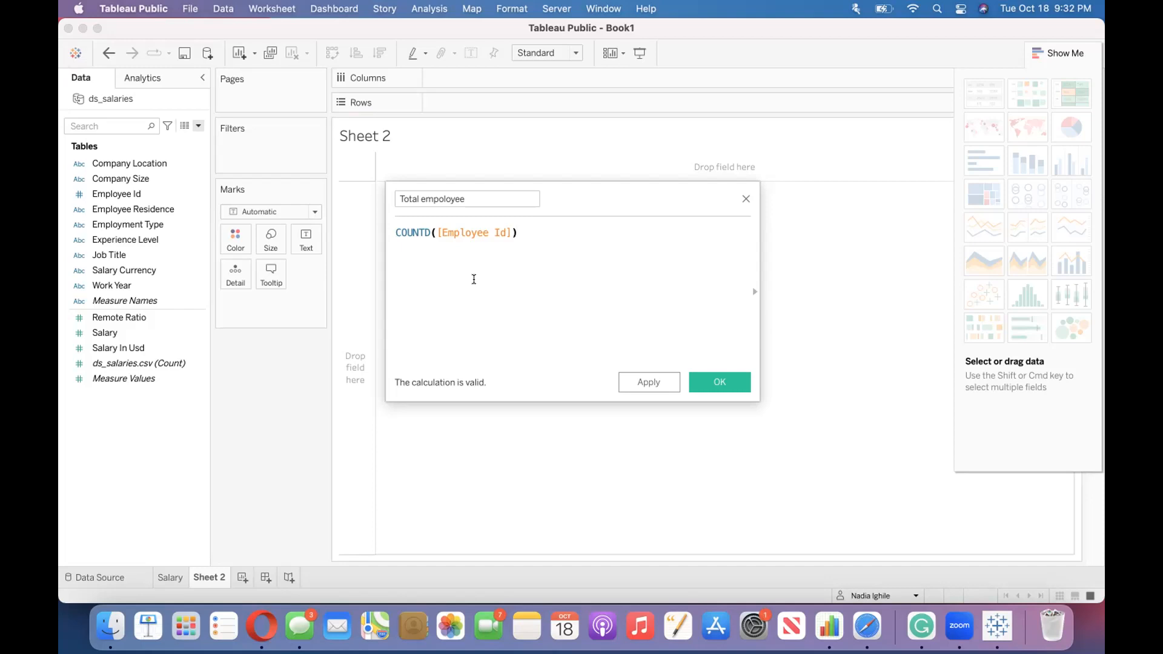
{"action": "left_click", "coordinate": [720, 382]}
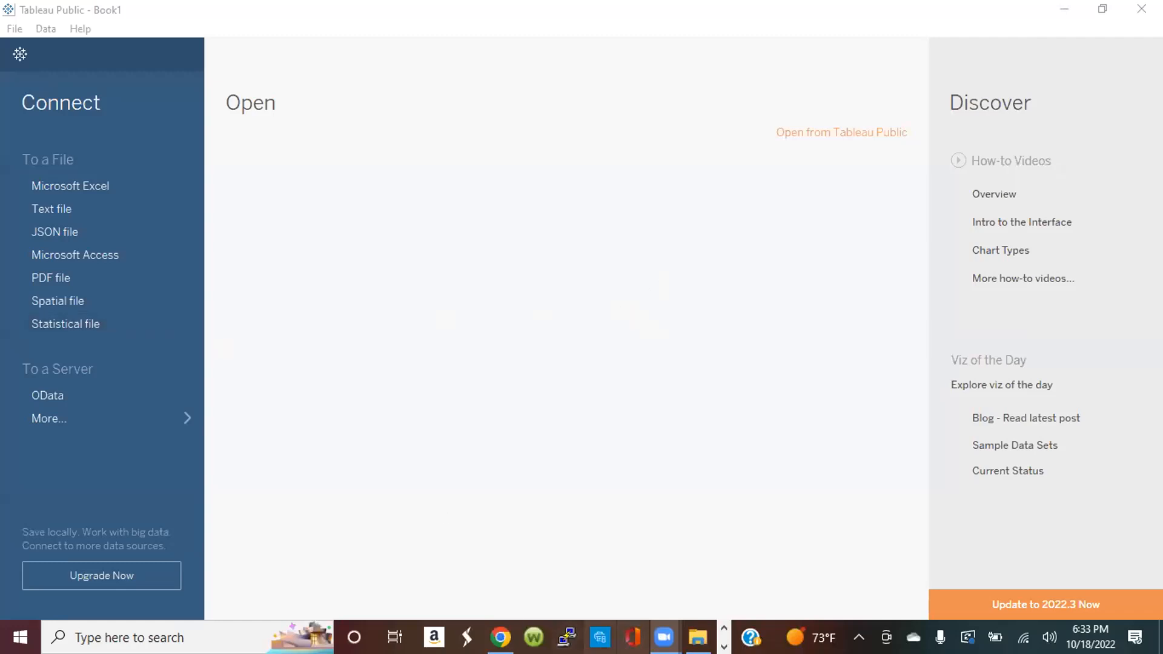
{"action": "left_click", "coordinate": [697, 636]}
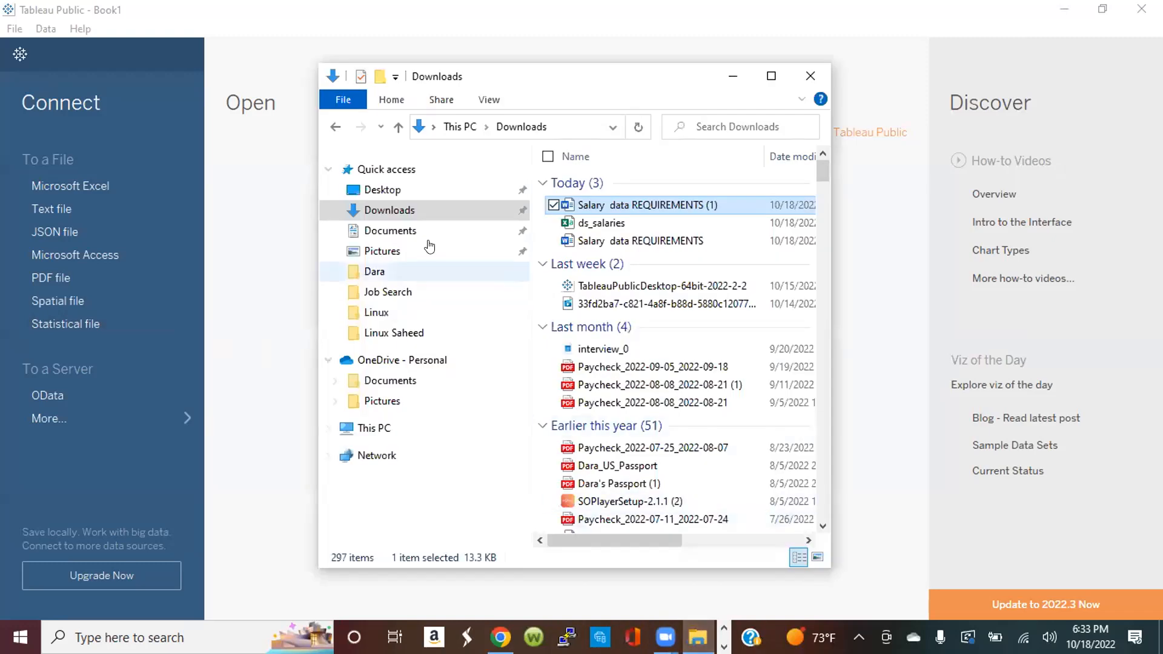
{"action": "left_click", "coordinate": [400, 190]}
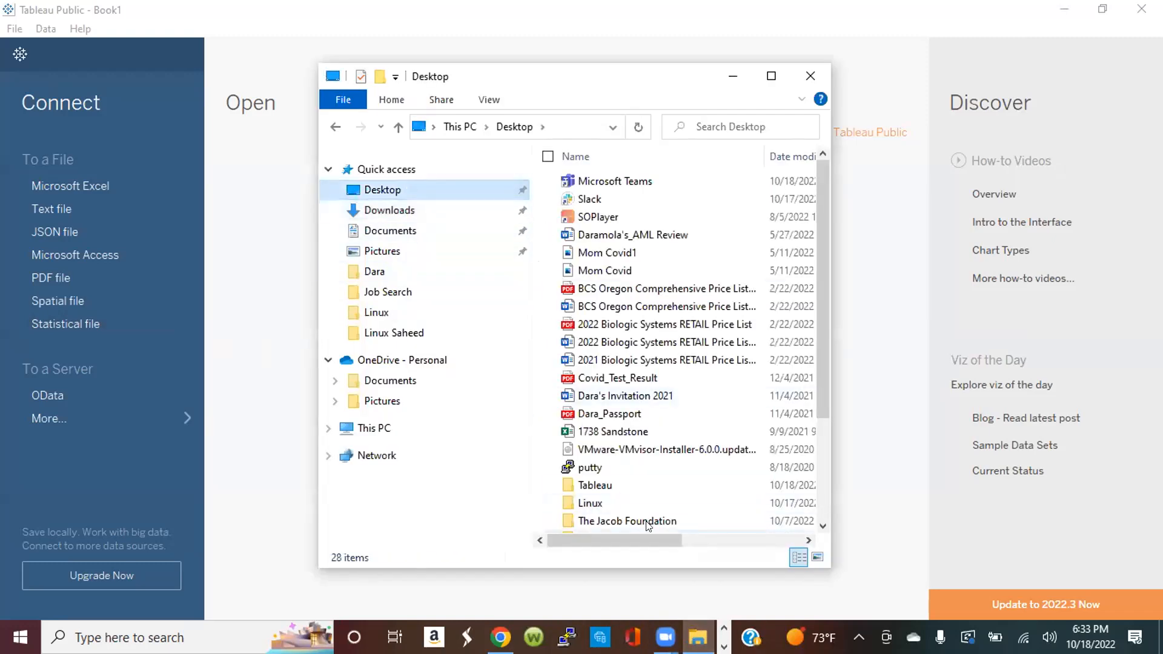
{"action": "double_click", "coordinate": [576, 486]}
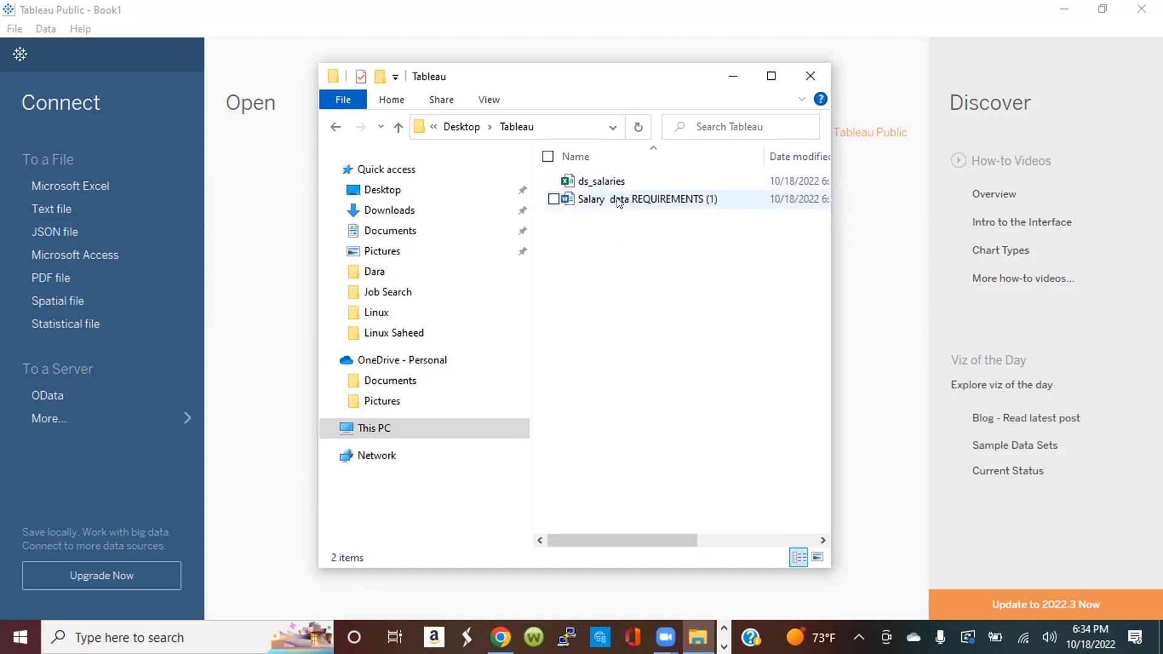
{"action": "left_click", "coordinate": [127, 182]}
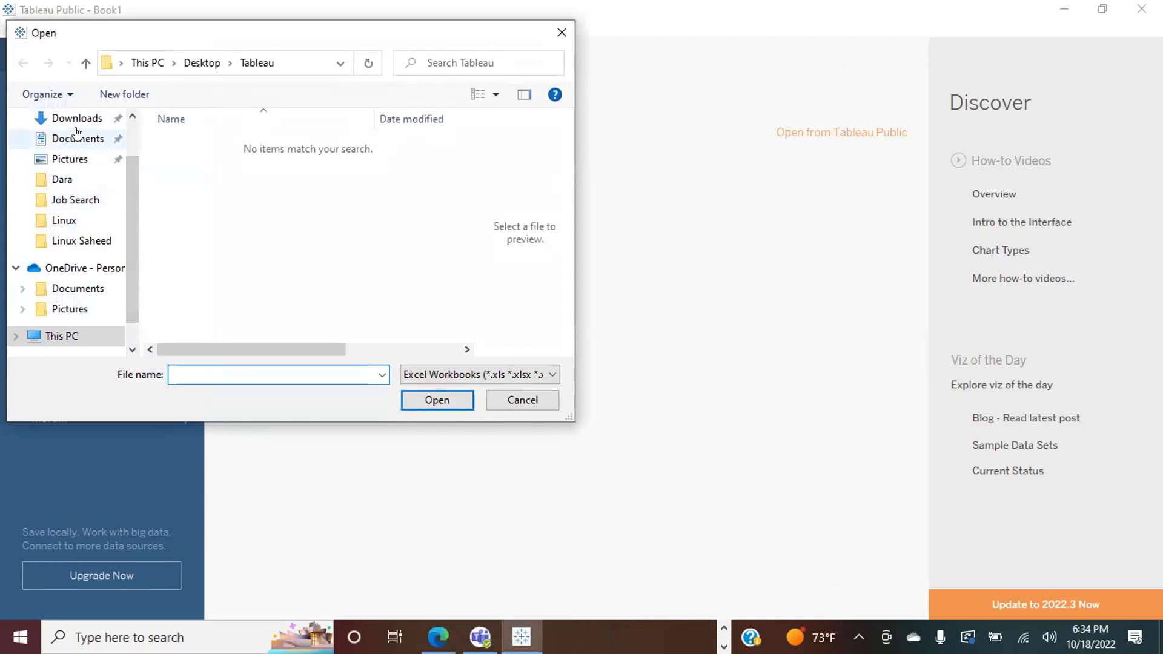
Cancel the Excel picker and open ds_salaries from Desktop\Tableau as a text-file source.
{"action": "left_click", "coordinate": [510, 400]}
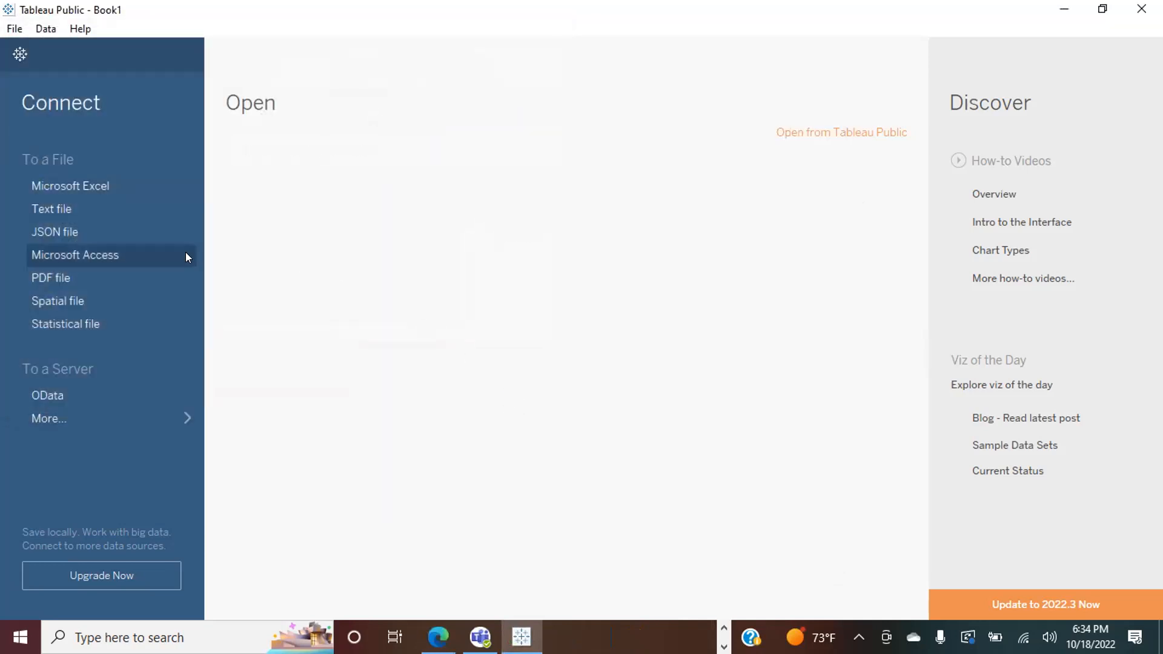
{"action": "left_click", "coordinate": [75, 208]}
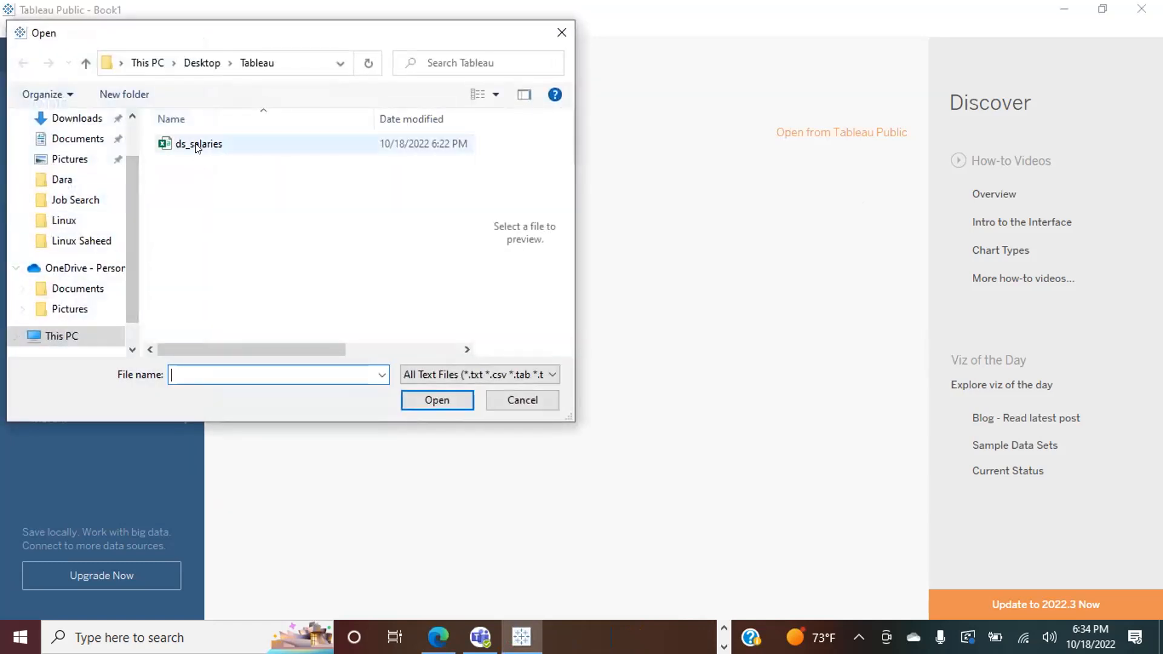
{"action": "left_click", "coordinate": [197, 145]}
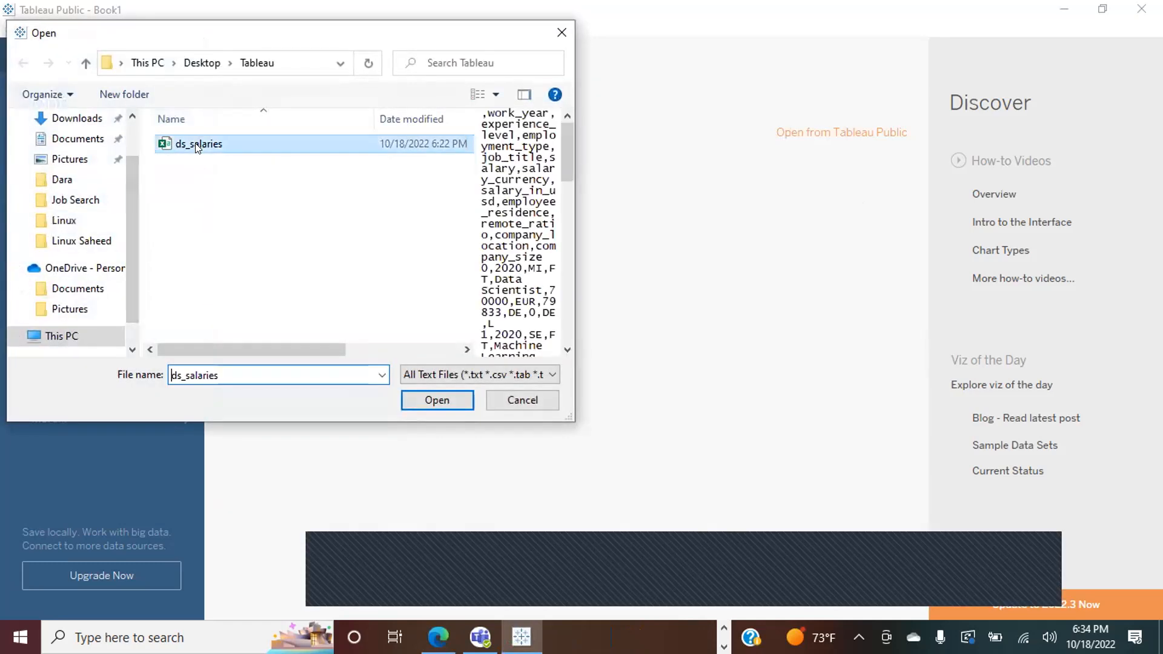
{"action": "left_click", "coordinate": [427, 404]}
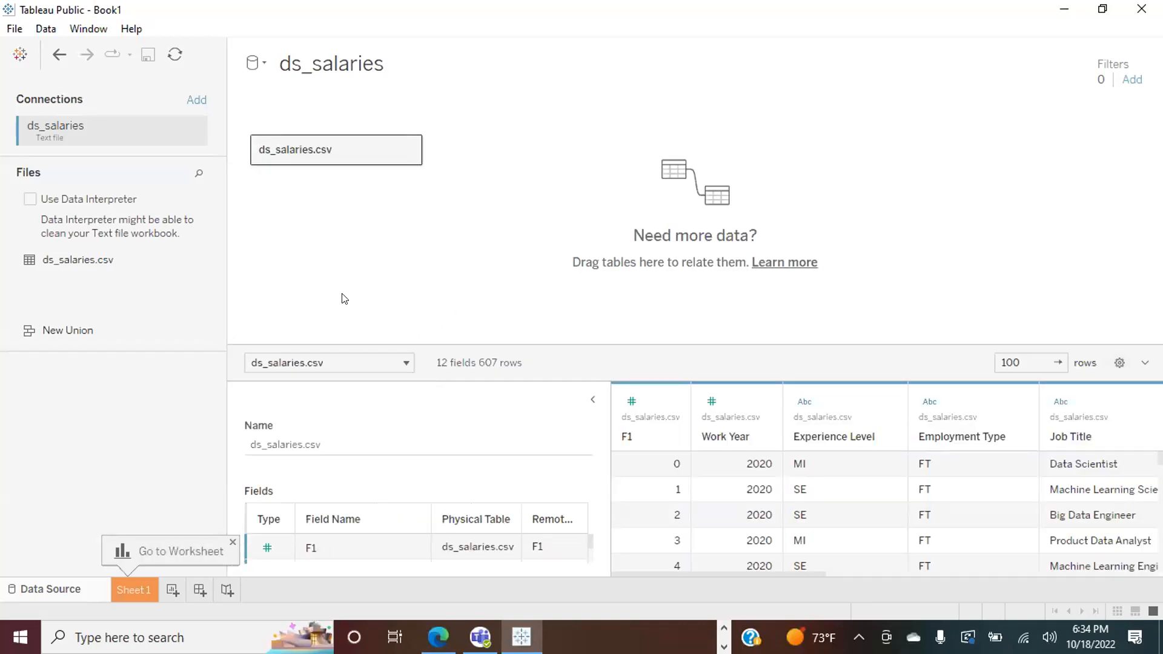
On Sheet 1, rename the F1 field to Employee.
{"action": "left_click", "coordinate": [130, 589]}
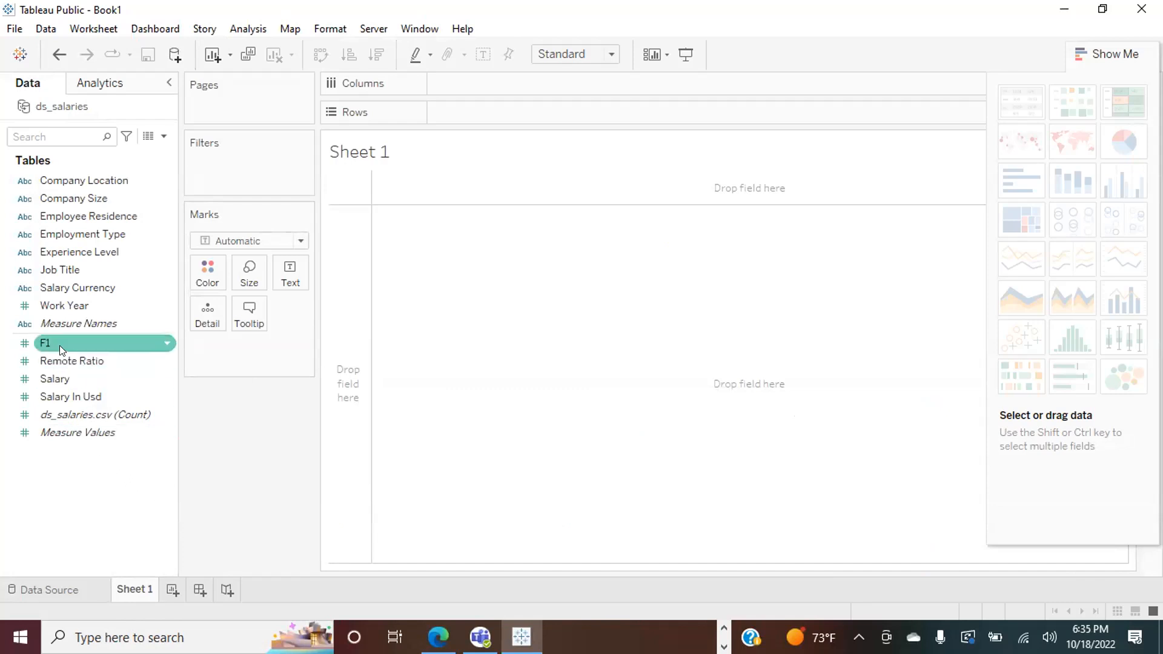
{"action": "left_click", "coordinate": [163, 343]}
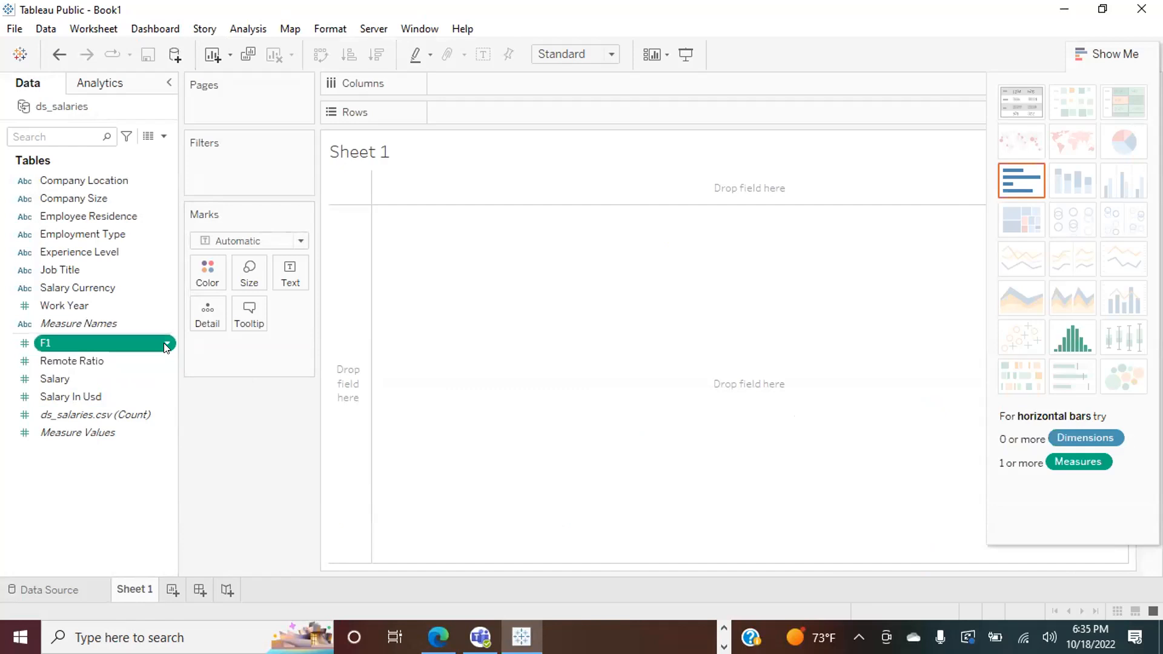
{"action": "right_click", "coordinate": [164, 343]}
{"action": "left_click", "coordinate": [215, 401]}
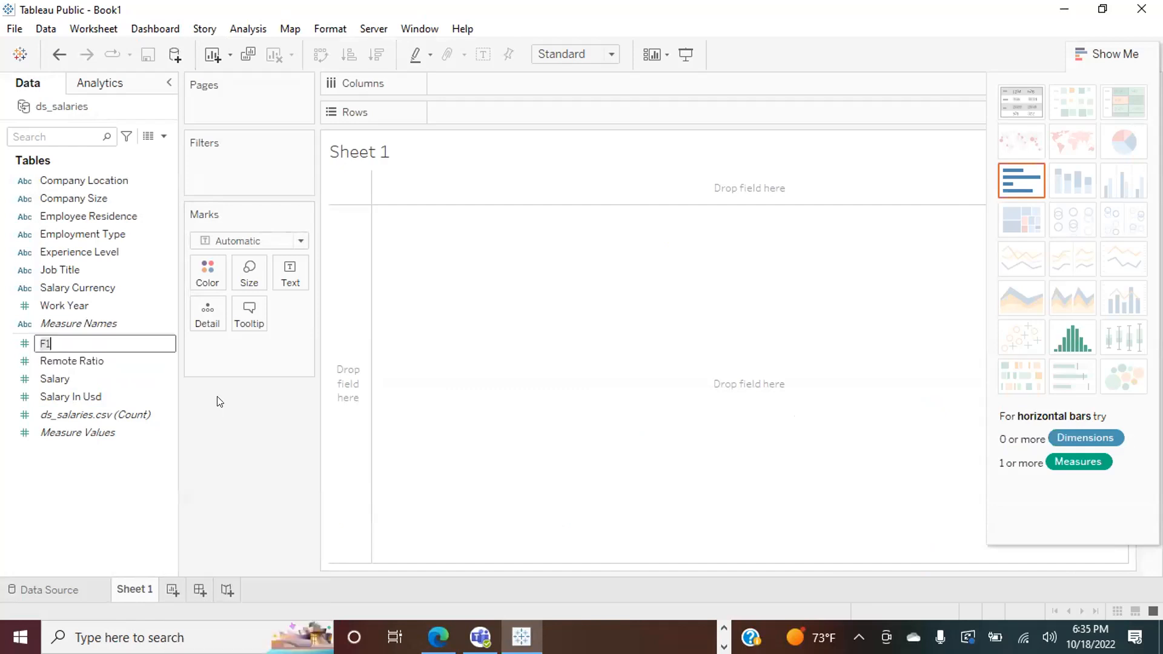
{"action": "key", "text": "BackSpace"}
{"action": "key", "text": "BackSpace"}
{"action": "type", "text": "Employee"}
{"action": "key", "text": "Return"}
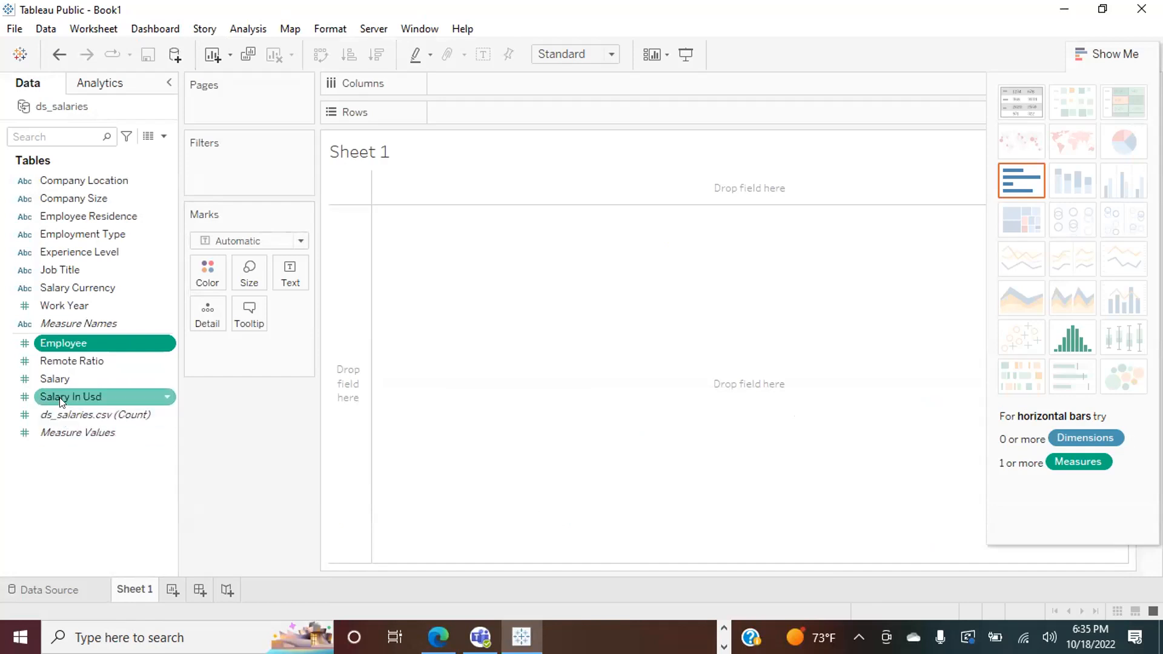
Change Work Year's data type to String.
{"action": "mouse_move", "coordinate": [56, 303]}
{"action": "left_mouse_down"}
{"action": "mouse_move", "coordinate": [60, 369]}
{"action": "mouse_move", "coordinate": [58, 305]}
{"action": "left_mouse_up"}
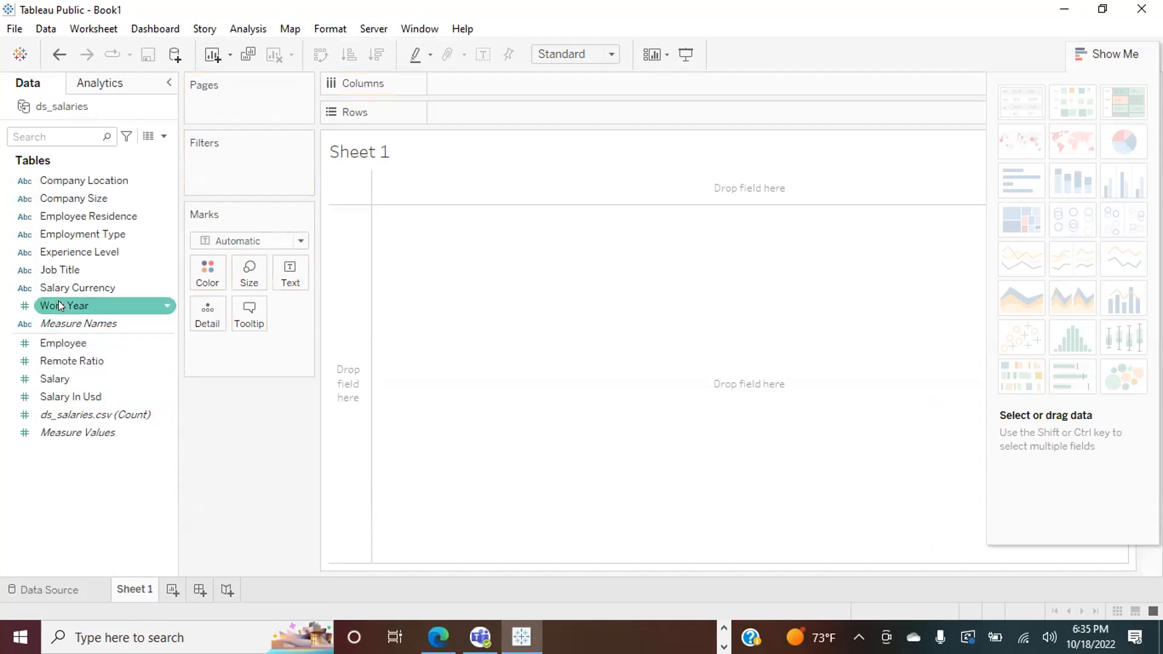
{"action": "left_click", "coordinate": [162, 306]}
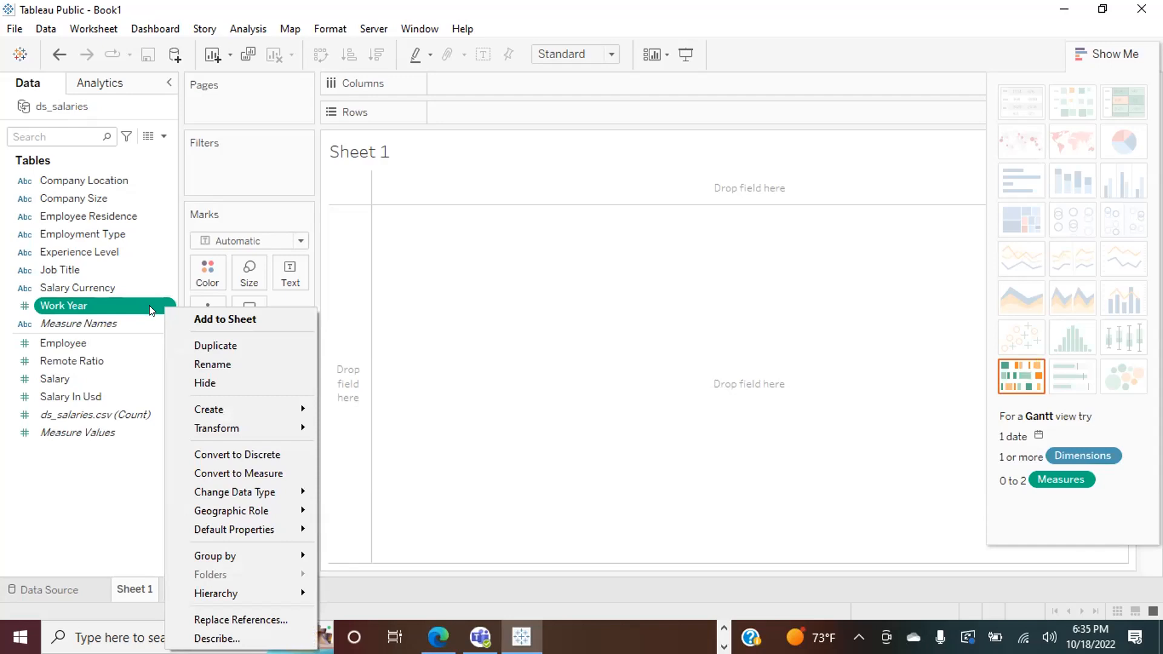
{"action": "left_click", "coordinate": [20, 307]}
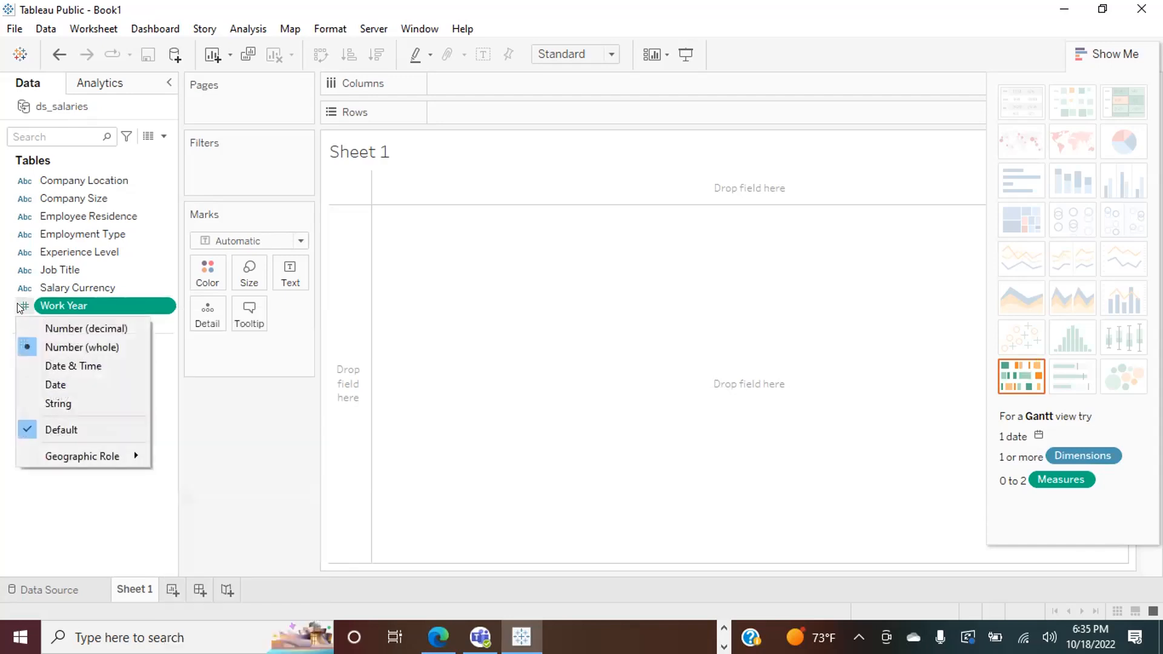
{"action": "left_click", "coordinate": [56, 402]}
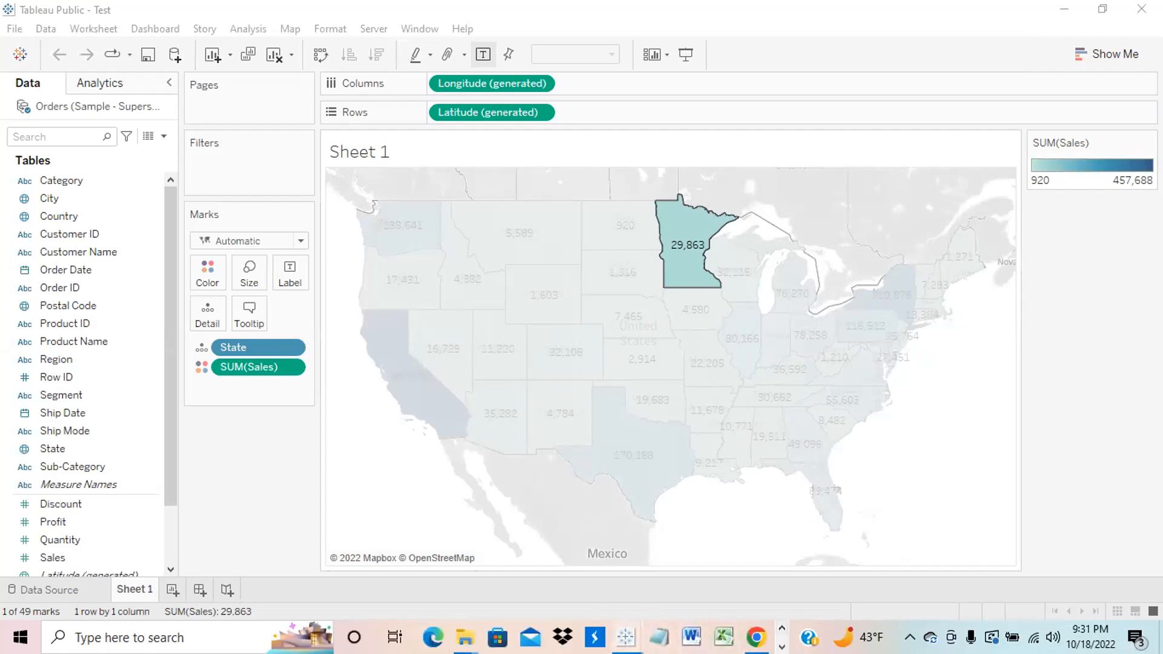
Switch to the Book2 workbook window from the Tableau taskbar preview.
{"action": "mouse_move", "coordinate": [627, 637]}
{"action": "left_click", "coordinate": [655, 552]}
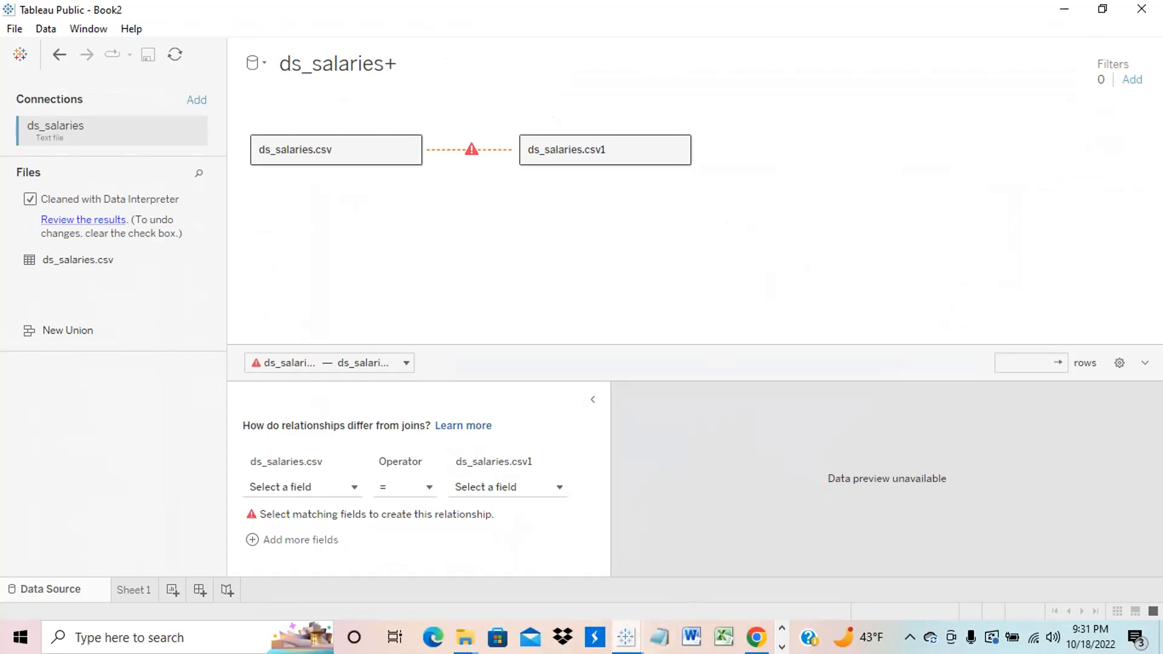
Remove ds_salaries.csv1 from the canvas, leaving only ds_salaries.csv, and go to Sheet 1.
{"action": "mouse_move", "coordinate": [626, 638]}
{"action": "left_click", "coordinate": [619, 157]}
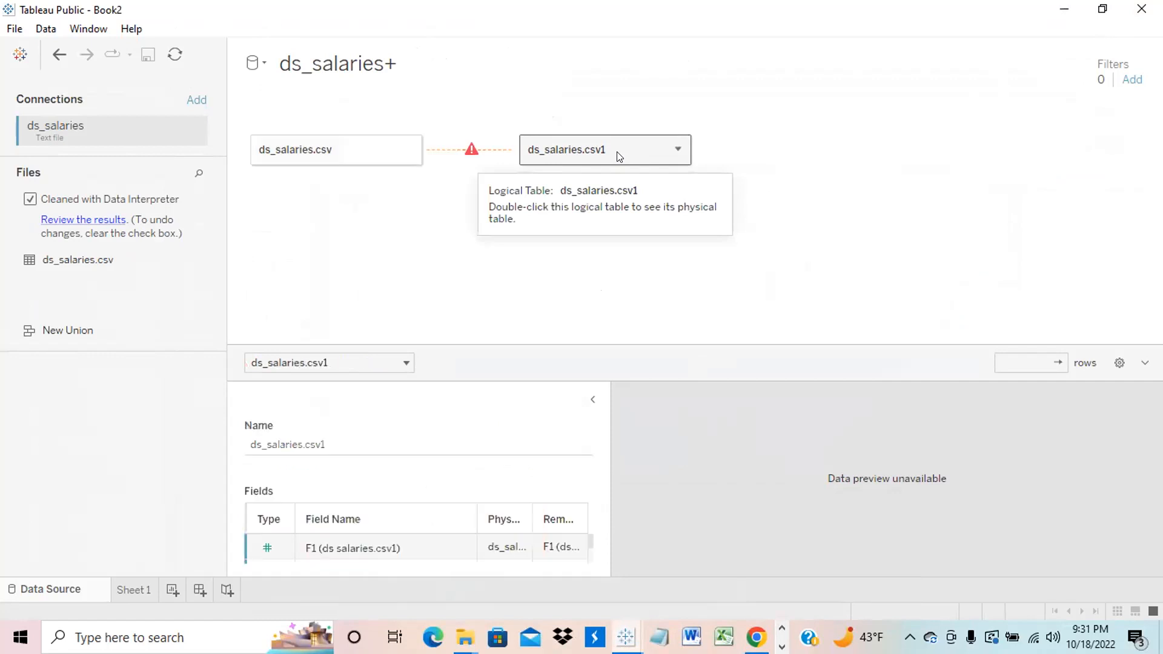
{"action": "left_click", "coordinate": [671, 149]}
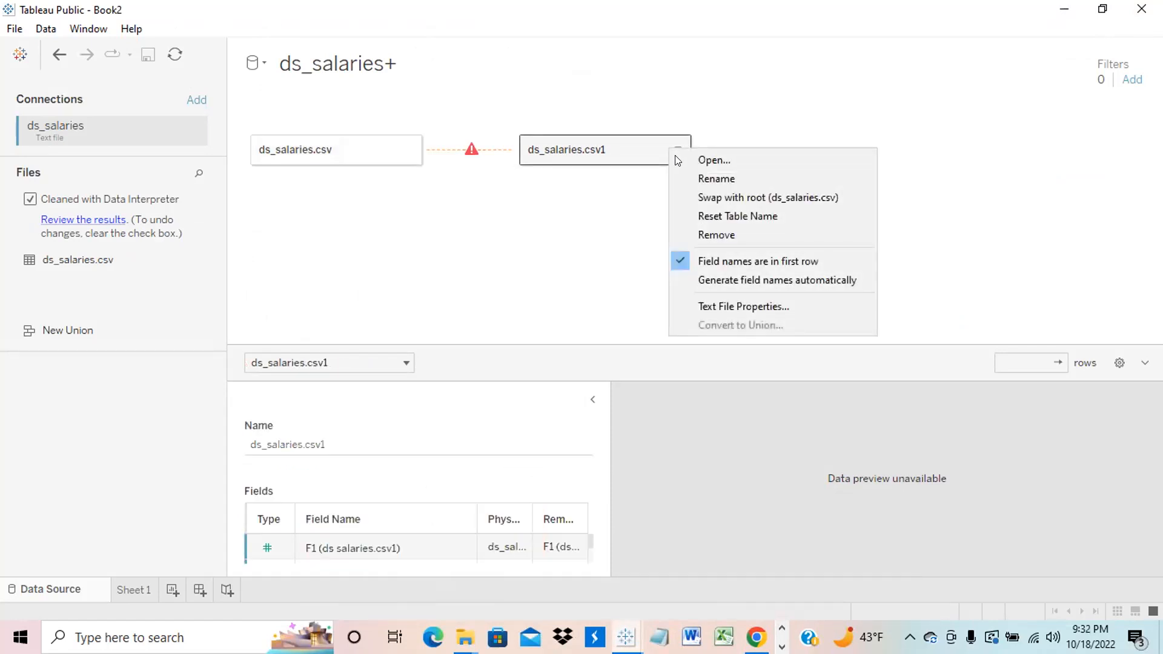
{"action": "left_click", "coordinate": [702, 236]}
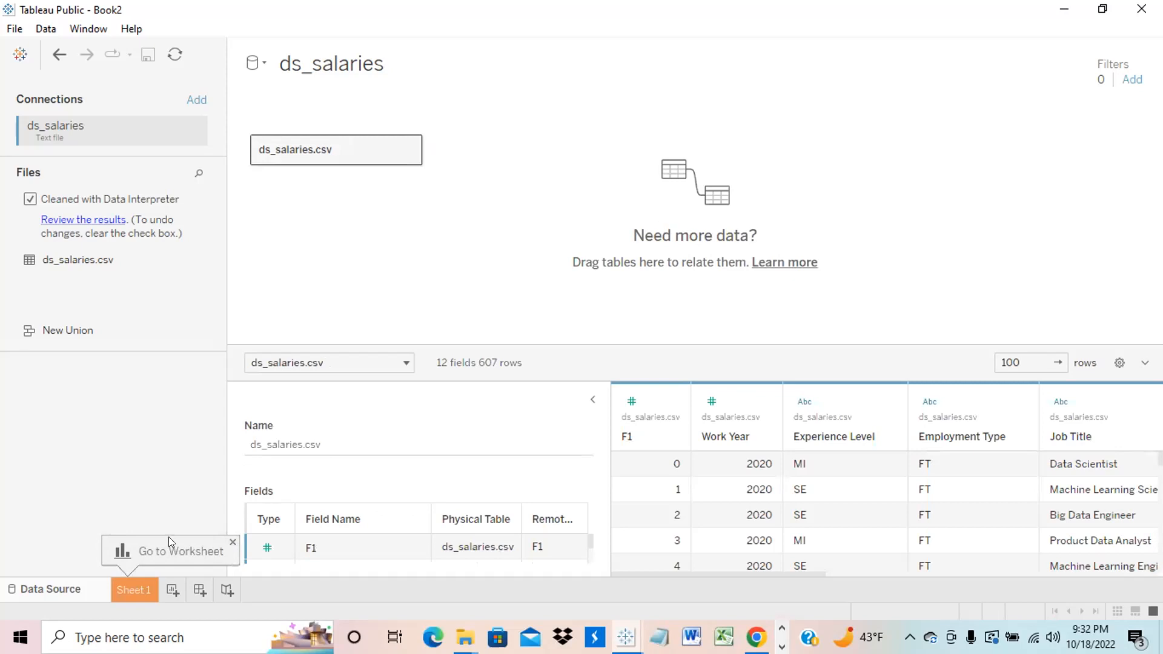
{"action": "left_click", "coordinate": [131, 587]}
Select the F1 field in the Data pane and put it into rename mode.
{"action": "mouse_move", "coordinate": [131, 589]}
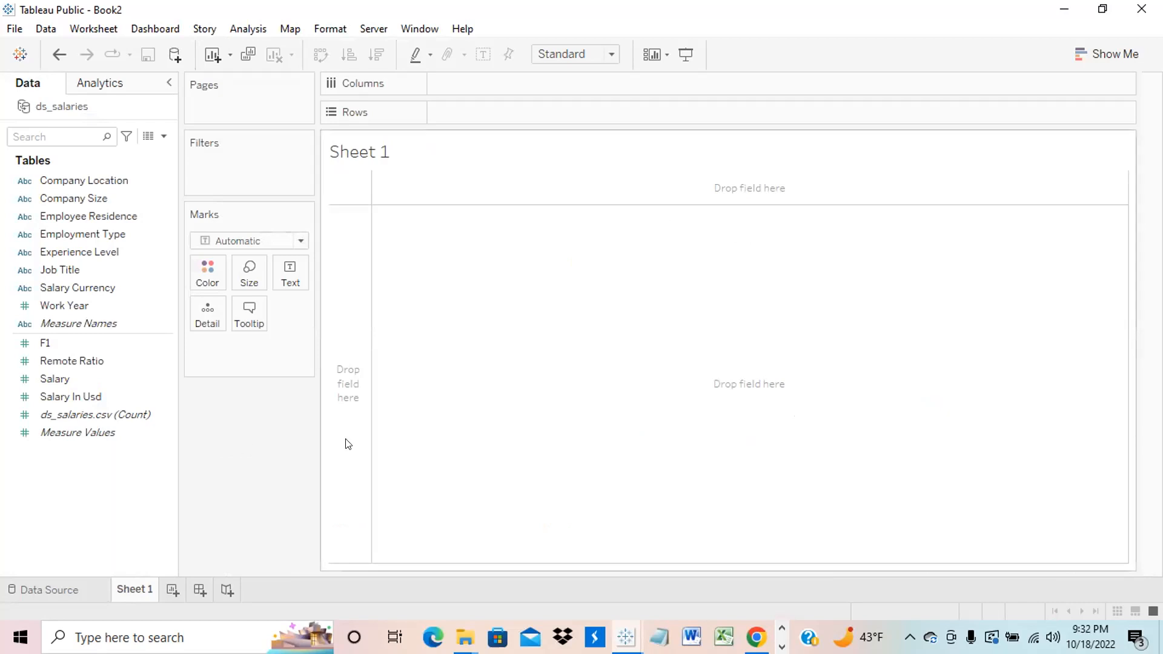
{"action": "left_click", "coordinate": [155, 362]}
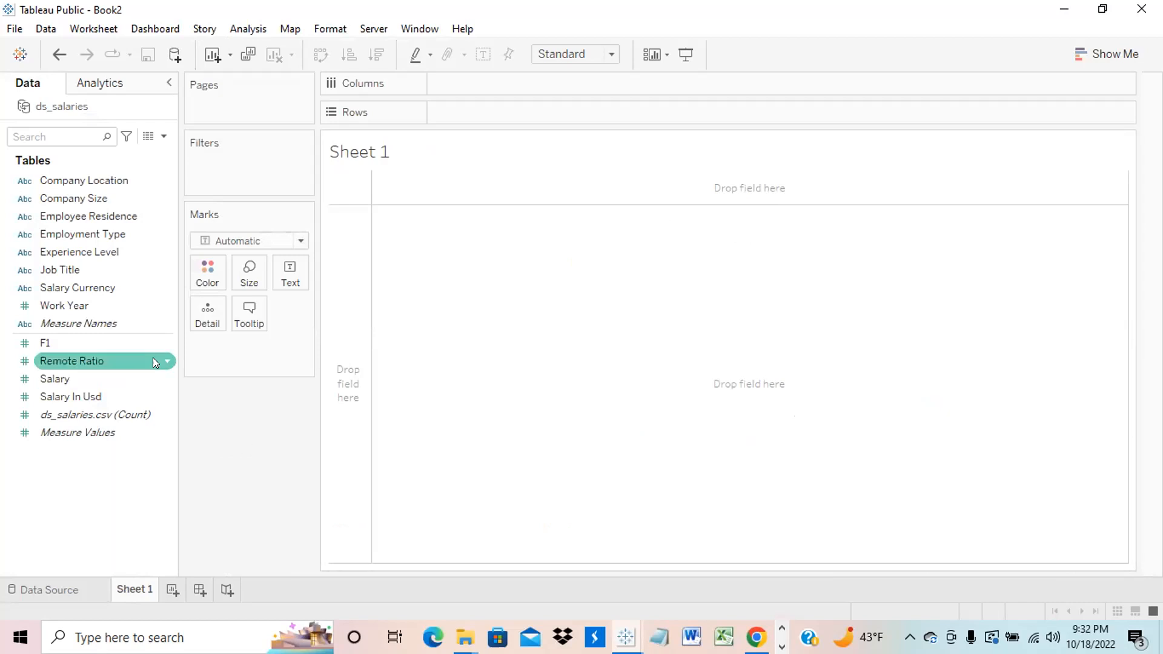
{"action": "left_click", "coordinate": [45, 344]}
{"action": "left_click", "coordinate": [358, 389]}
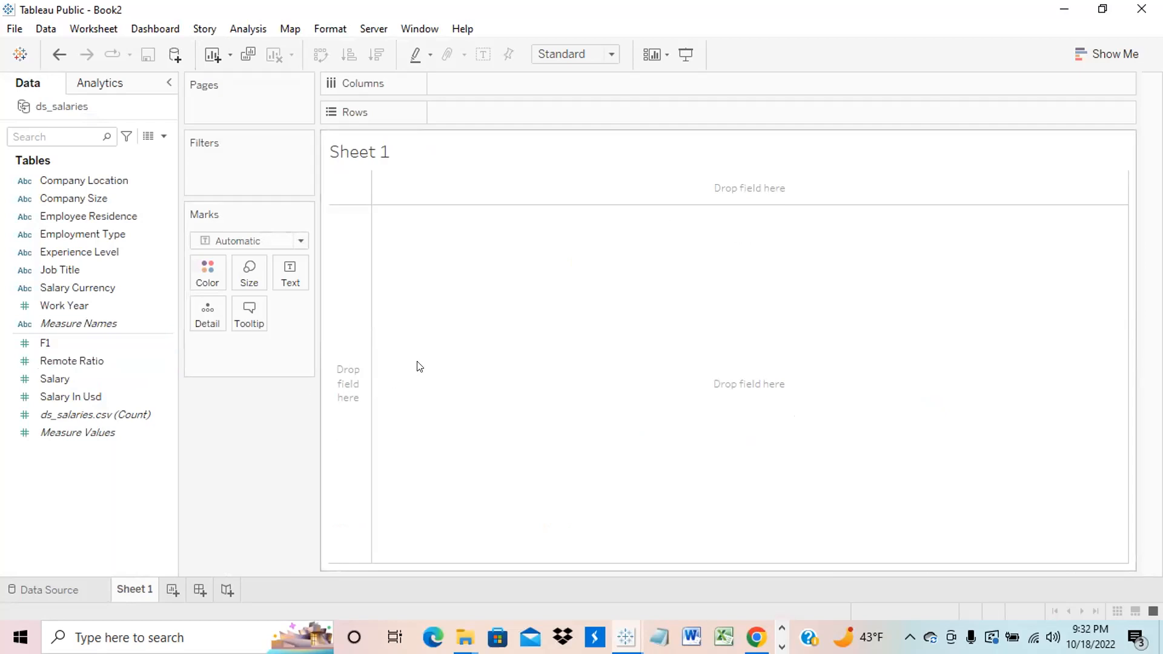
{"action": "left_click", "coordinate": [135, 327]}
{"action": "left_click", "coordinate": [57, 343]}
{"action": "left_click", "coordinate": [55, 342]}
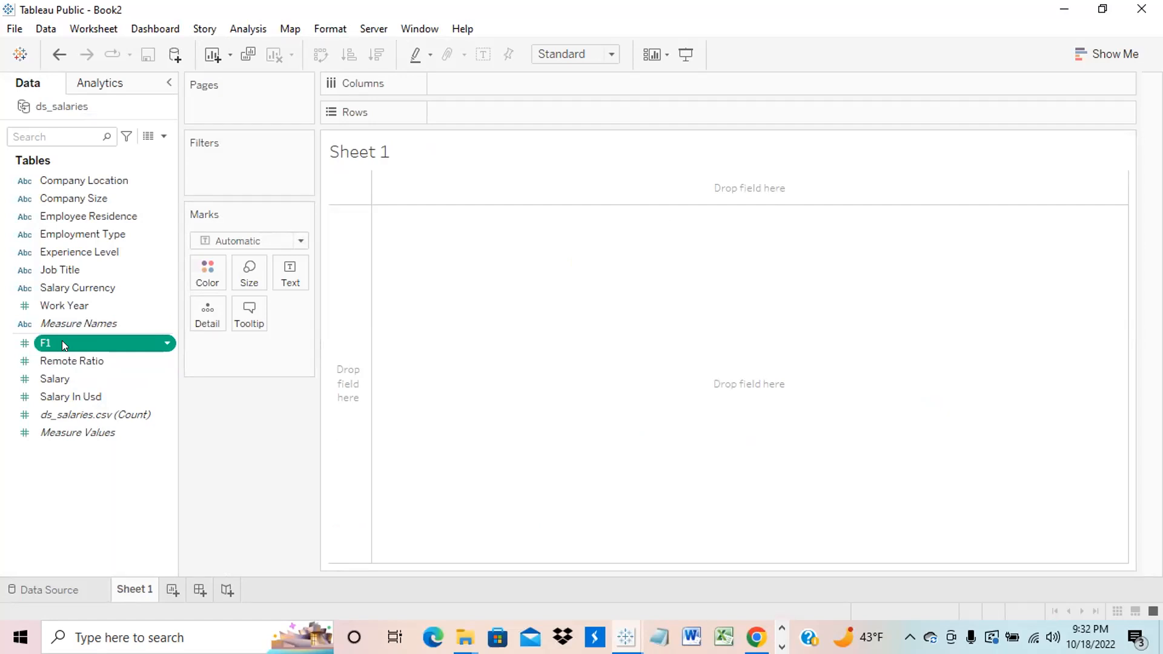
{"action": "left_click", "coordinate": [62, 341]}
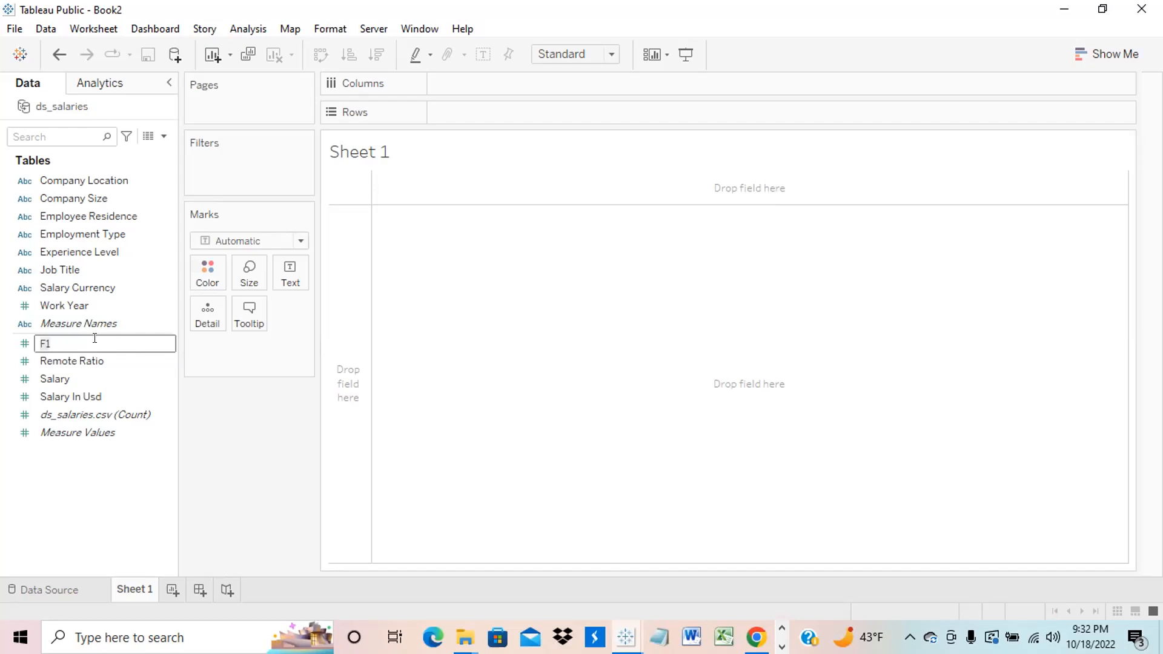
Rename F1 to 'Employee id'.
{"action": "key", "text": "BackSpace"}
{"action": "key", "text": "BackSpace"}
{"action": "type", "text": "em"}
{"action": "type", "text": "plo"}
{"action": "left_click", "coordinate": [40, 340]}
{"action": "key", "text": "Delete"}
{"action": "type", "text": "Employee id"}
{"action": "key", "text": "Return"}
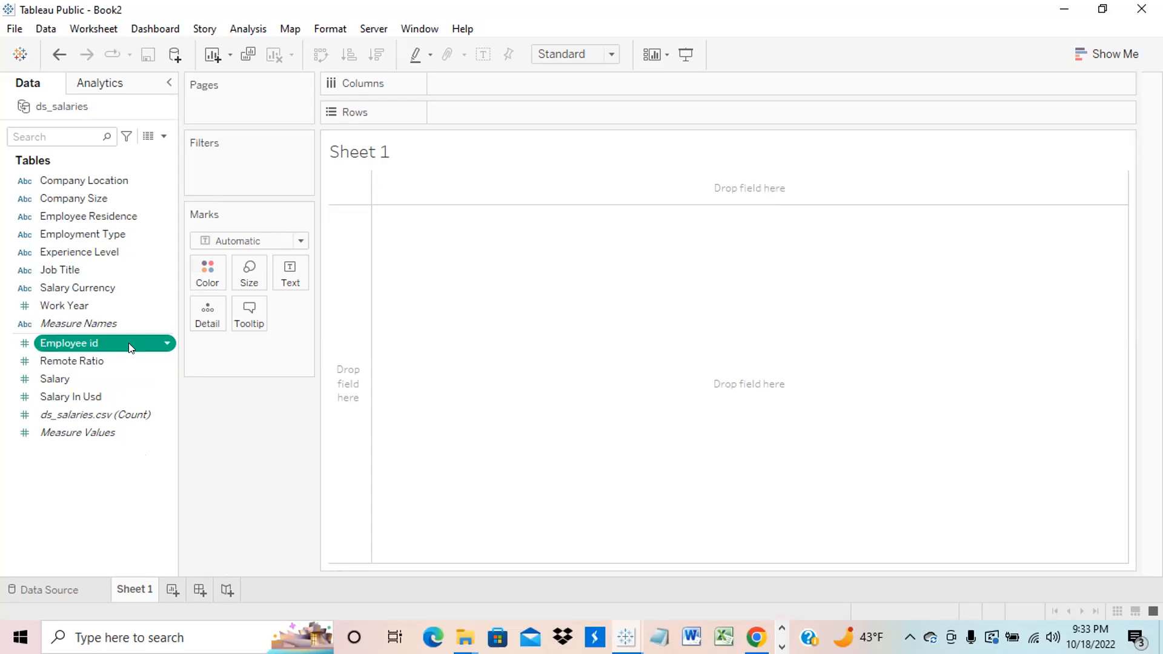
Move Employee id into Dimensions and set Work Year's data type to String.
{"action": "left_click_drag", "start_coordinate": [128, 343], "coordinate": [117, 281]}
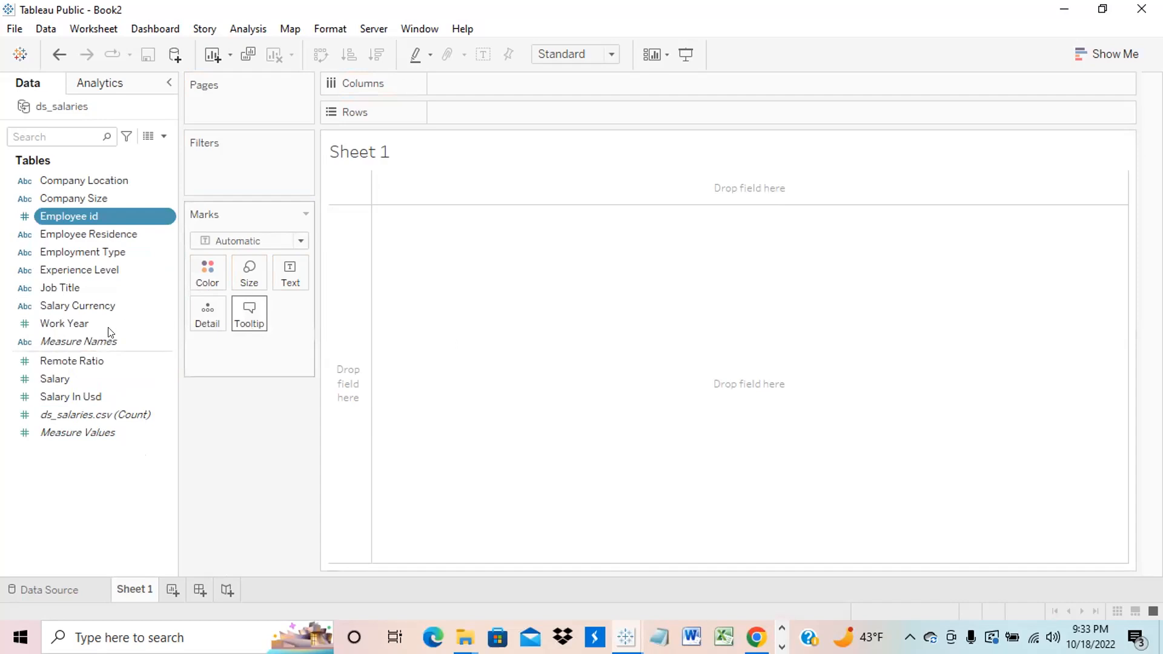
{"action": "left_click", "coordinate": [24, 325]}
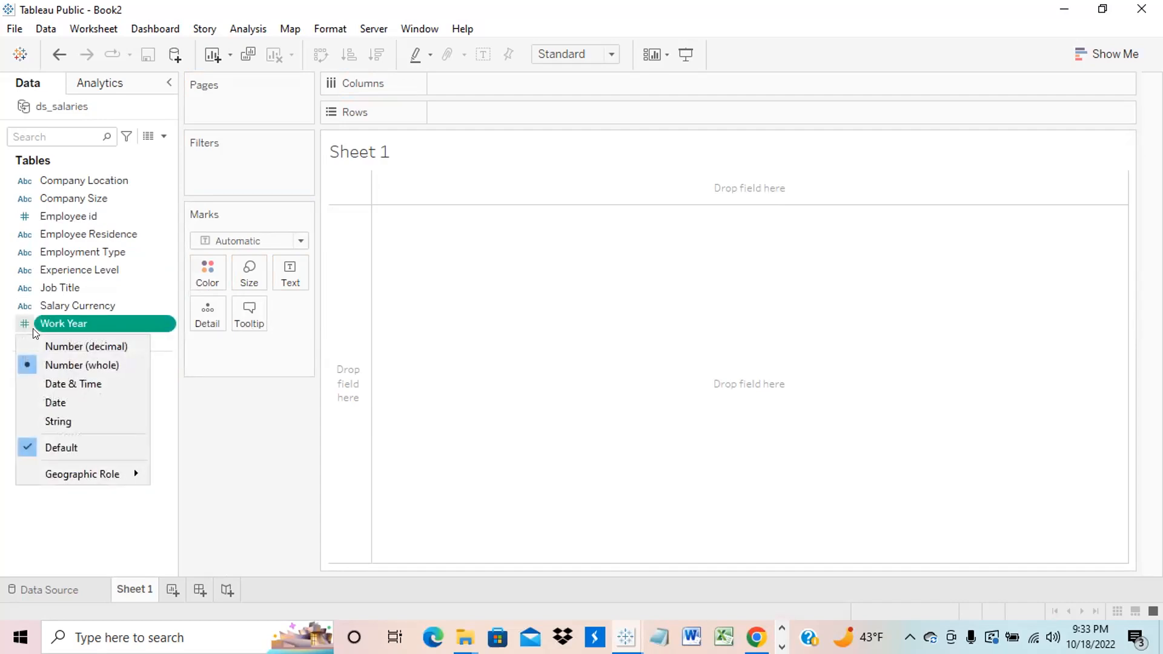
{"action": "left_click", "coordinate": [56, 423]}
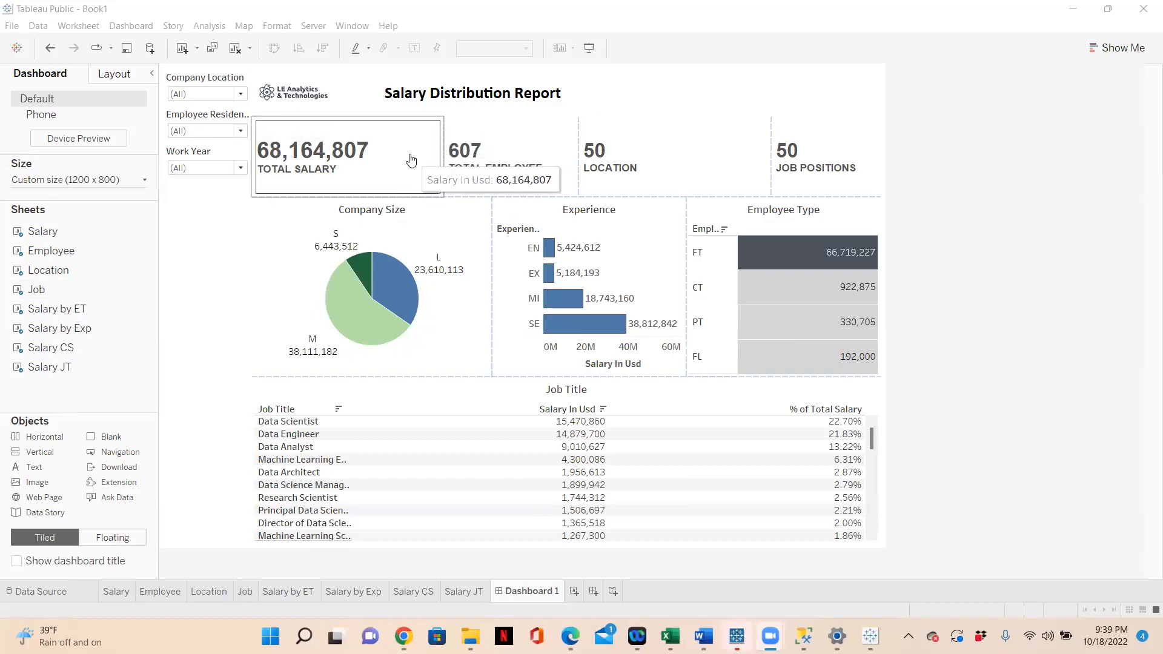
On a new worksheet, display total Salary In Usd (68,164,807) as a text figure.
{"action": "left_click", "coordinate": [574, 591]}
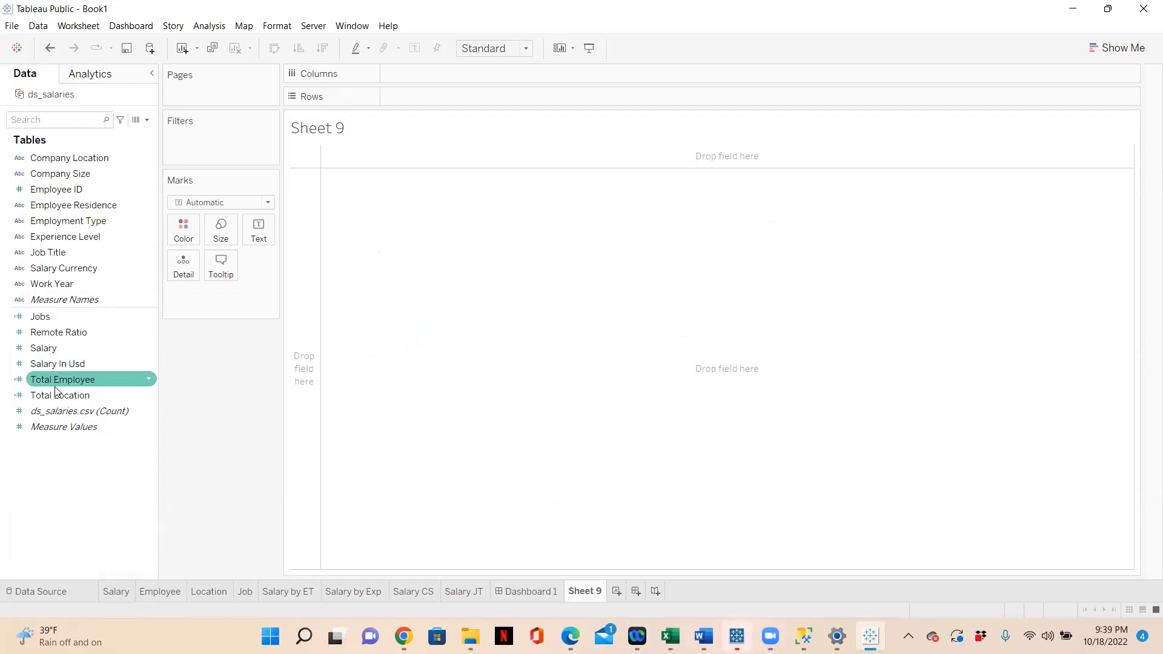
{"action": "left_click_drag", "start_coordinate": [50, 368], "coordinate": [254, 239]}
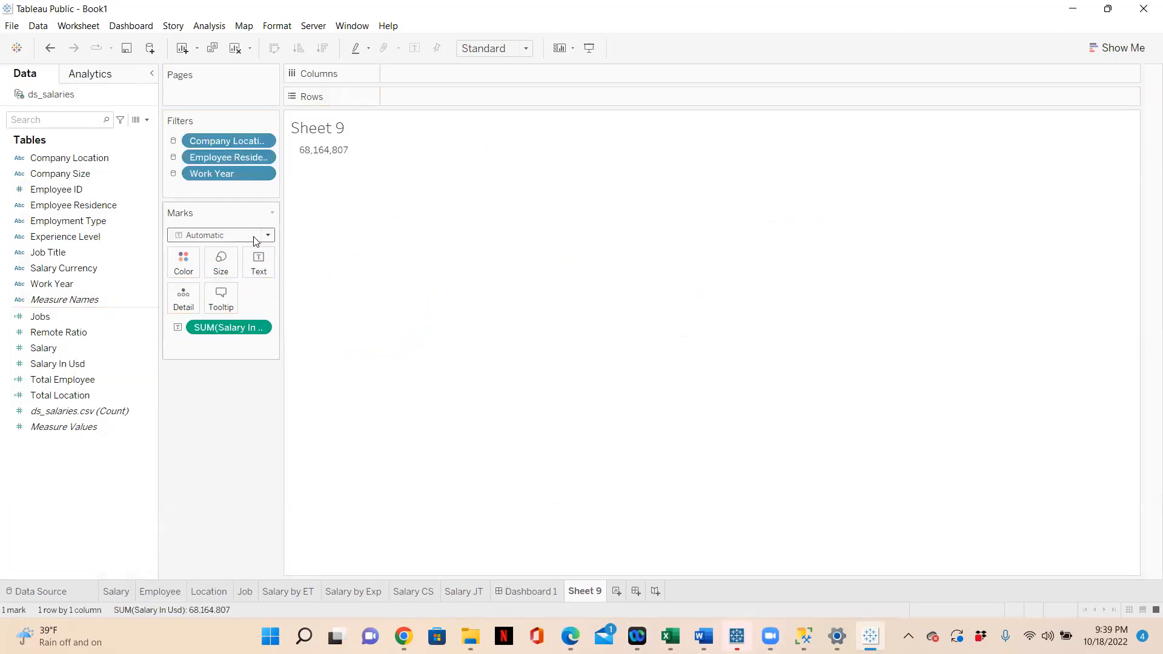
{"action": "left_click", "coordinate": [265, 273]}
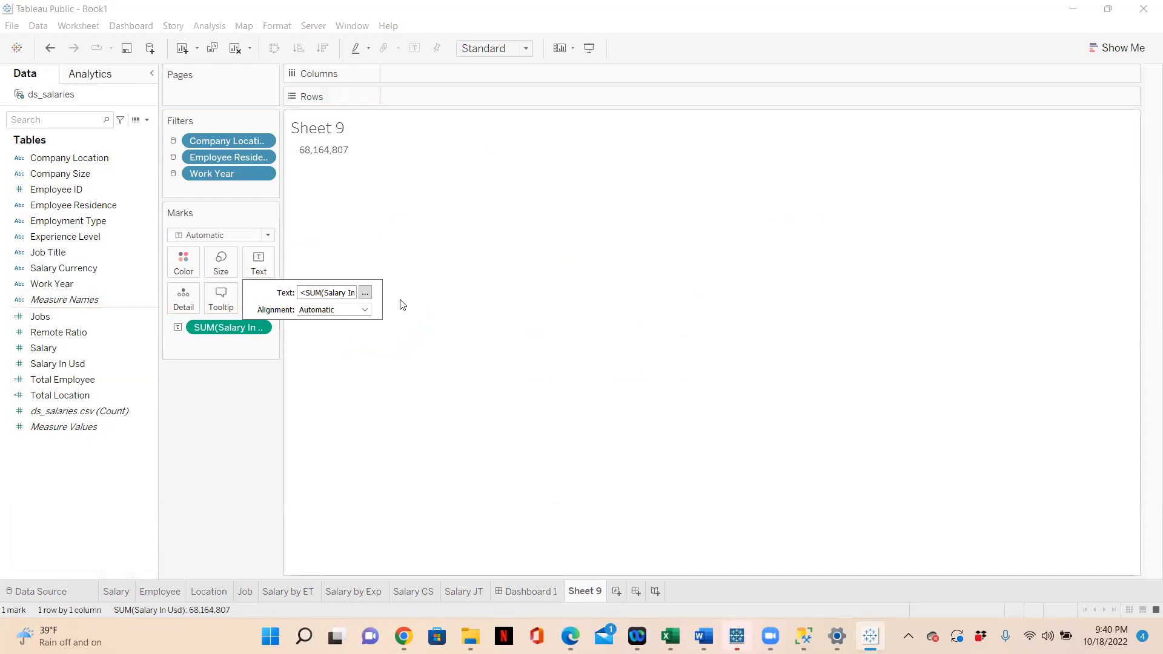
Add a 'TOTAL SALARY' caption line to the label.
{"action": "left_click", "coordinate": [365, 294]}
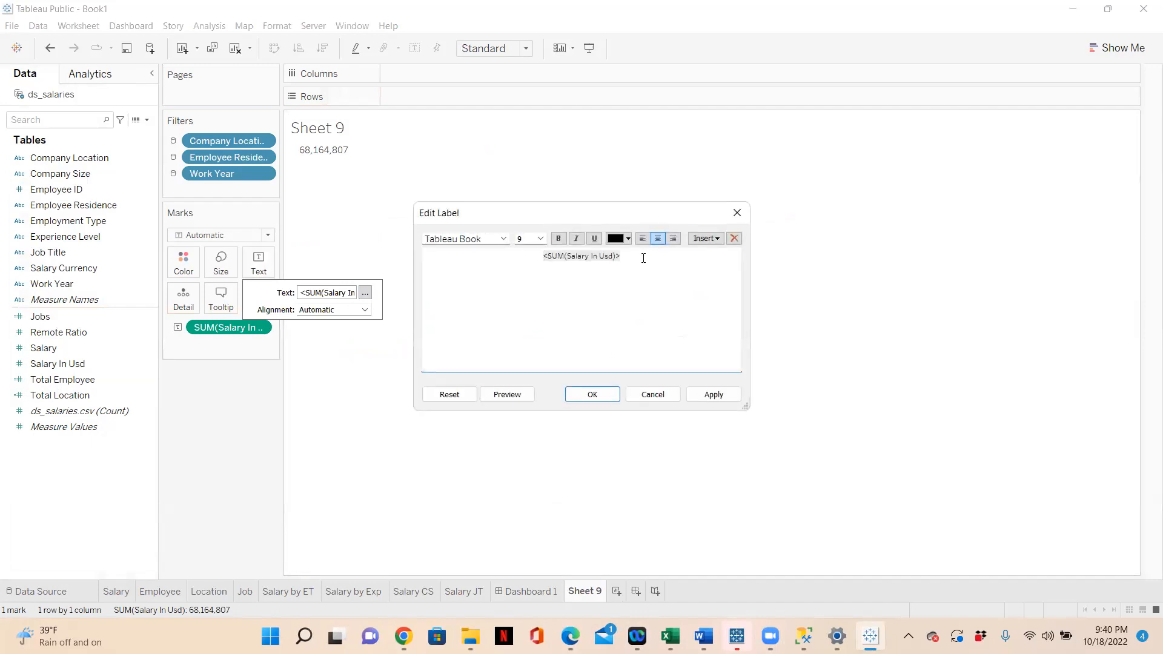
{"action": "type", "text": "TOTAL SALARY"}
Format the whole label left-aligned, Arial, bold, size 20.
{"action": "key", "text": "ctrl+a"}
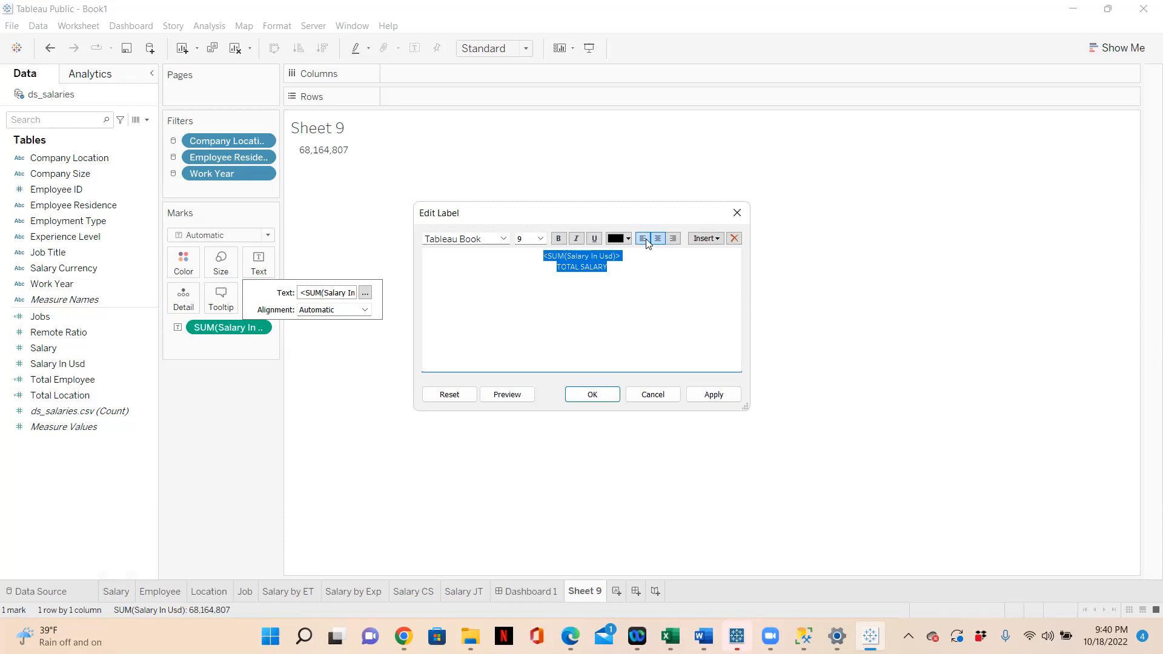
{"action": "left_click", "coordinate": [643, 239]}
{"action": "left_click", "coordinate": [541, 239]}
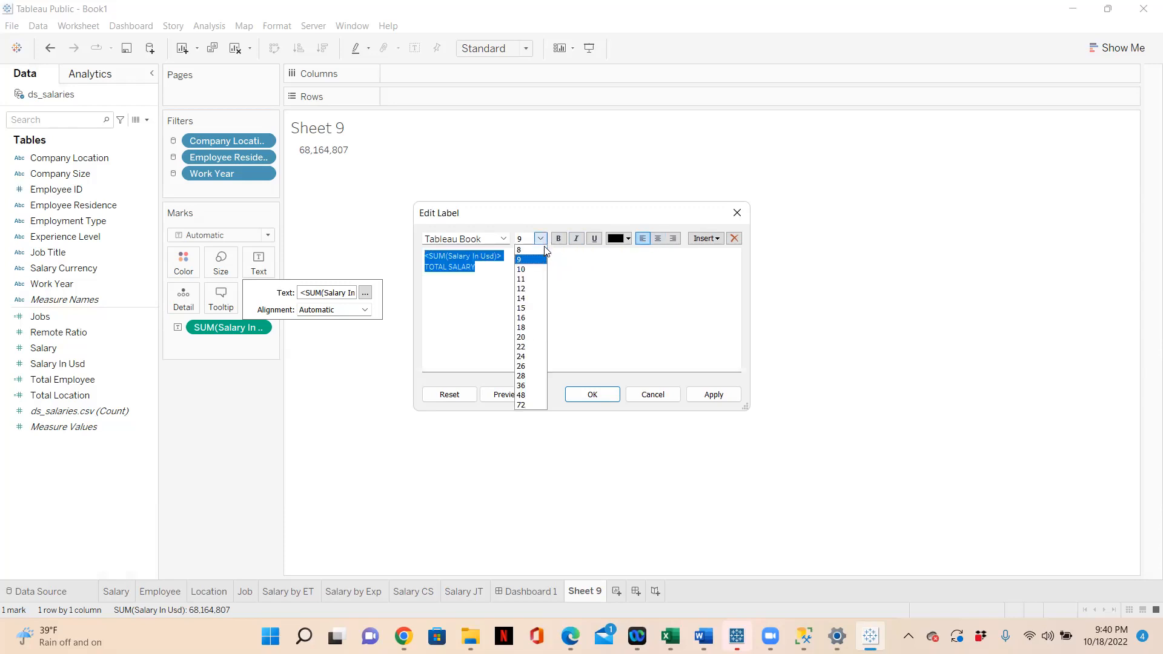
{"action": "left_click", "coordinate": [530, 343]}
{"action": "left_click", "coordinate": [558, 240]}
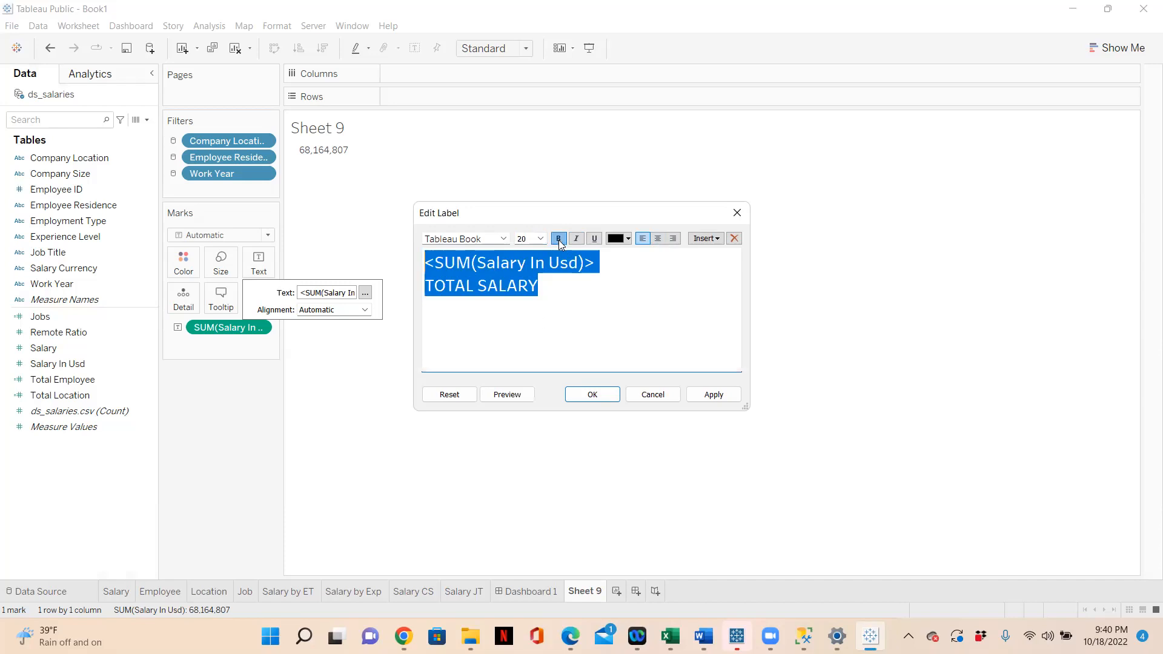
{"action": "left_click", "coordinate": [504, 240]}
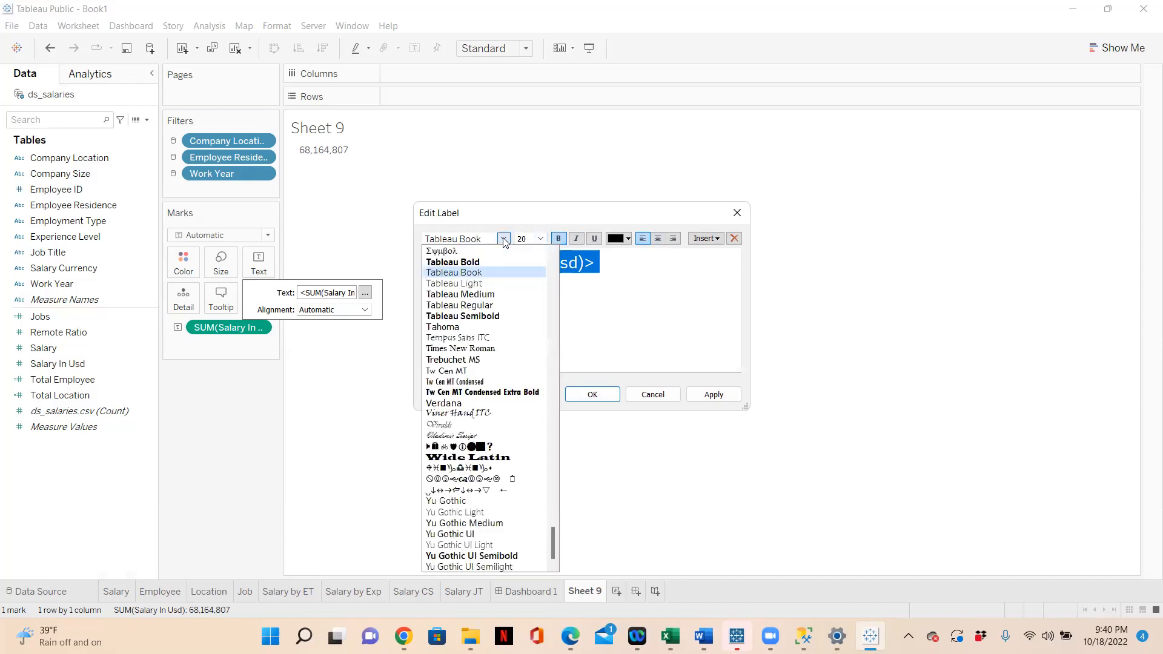
{"action": "scroll", "coordinate": [553, 541], "scroll_direction": "up", "scroll_amount": 2}
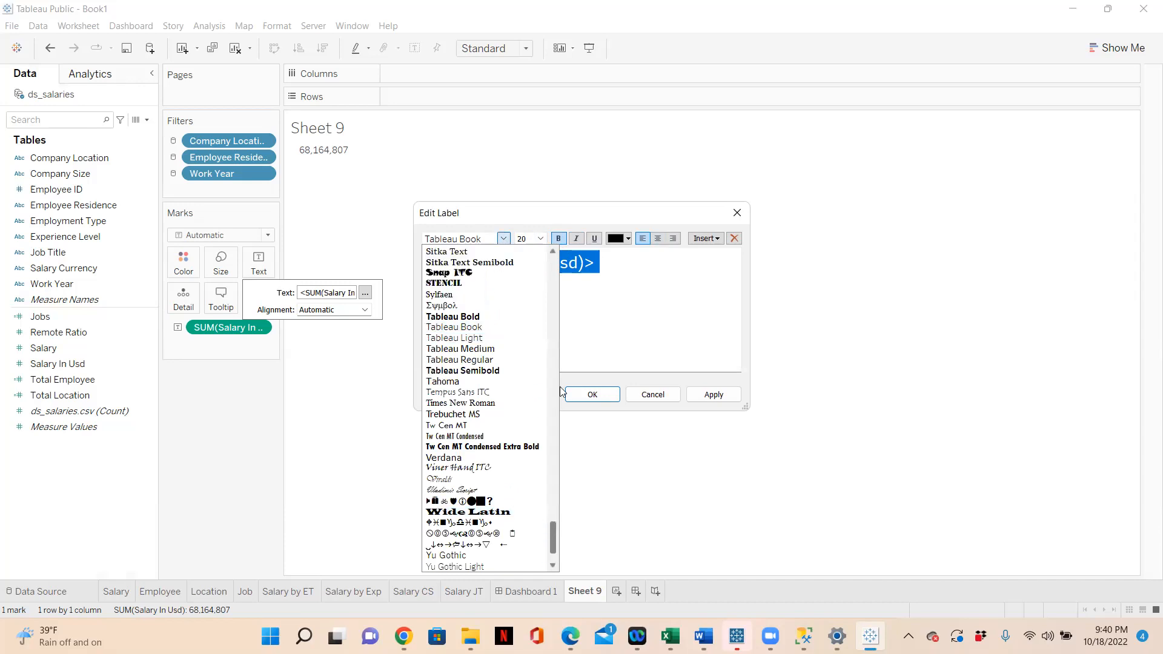
{"action": "scroll", "coordinate": [548, 285], "scroll_direction": "up", "scroll_amount": 8}
{"action": "scroll", "coordinate": [550, 267], "scroll_direction": "up", "scroll_amount": 10}
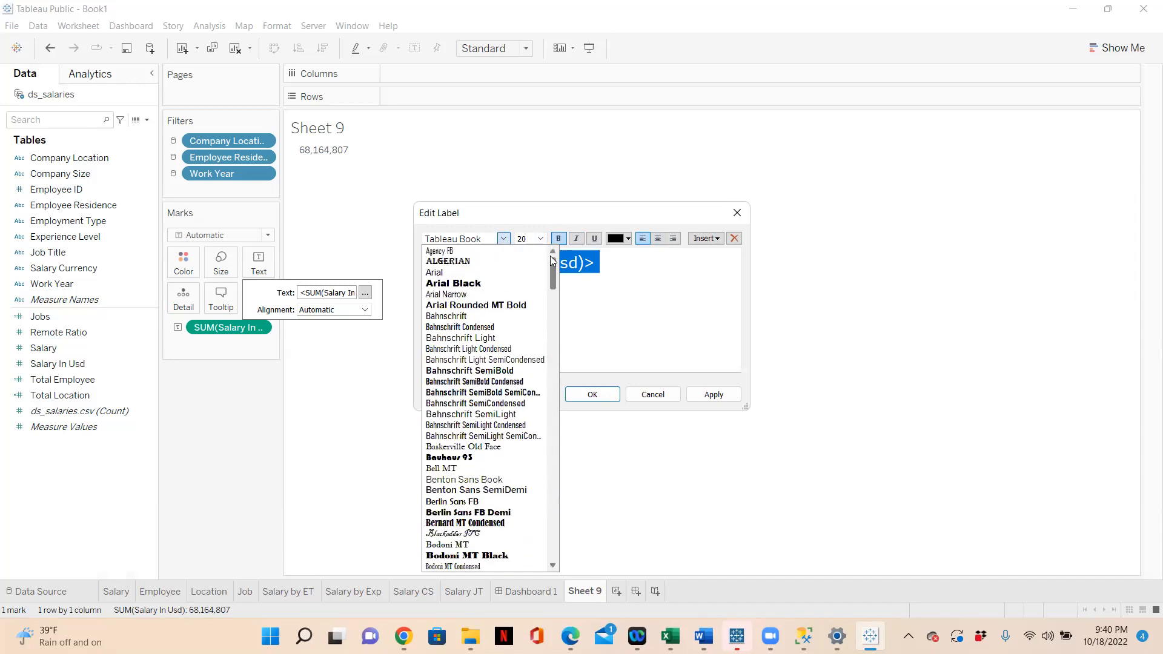
{"action": "left_click", "coordinate": [491, 273]}
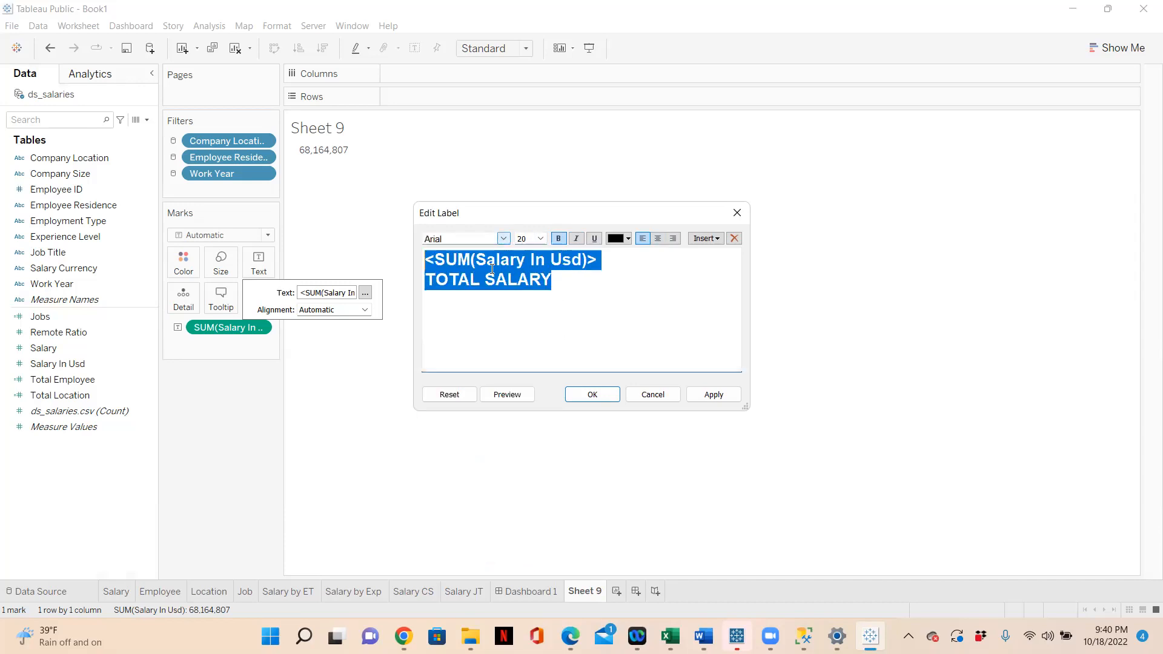
{"action": "left_click", "coordinate": [567, 285]}
Shrink the TOTAL SALARY caption to size 10 and apply the label.
{"action": "left_click_drag", "start_coordinate": [567, 285], "coordinate": [396, 278]}
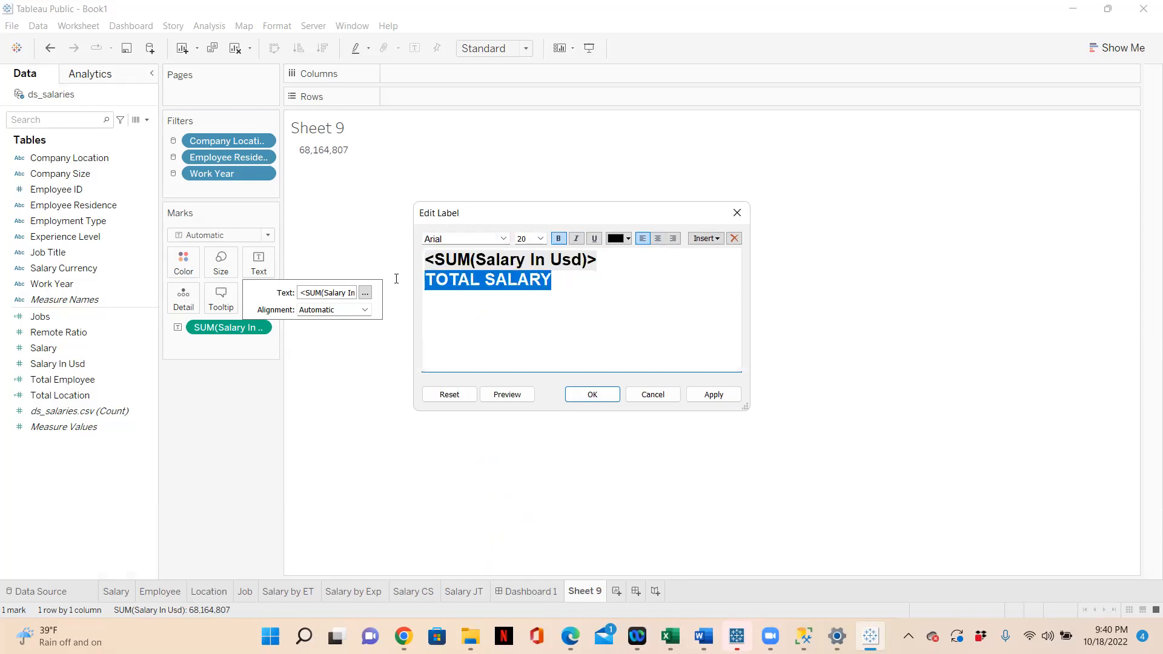
{"action": "left_click", "coordinate": [541, 239]}
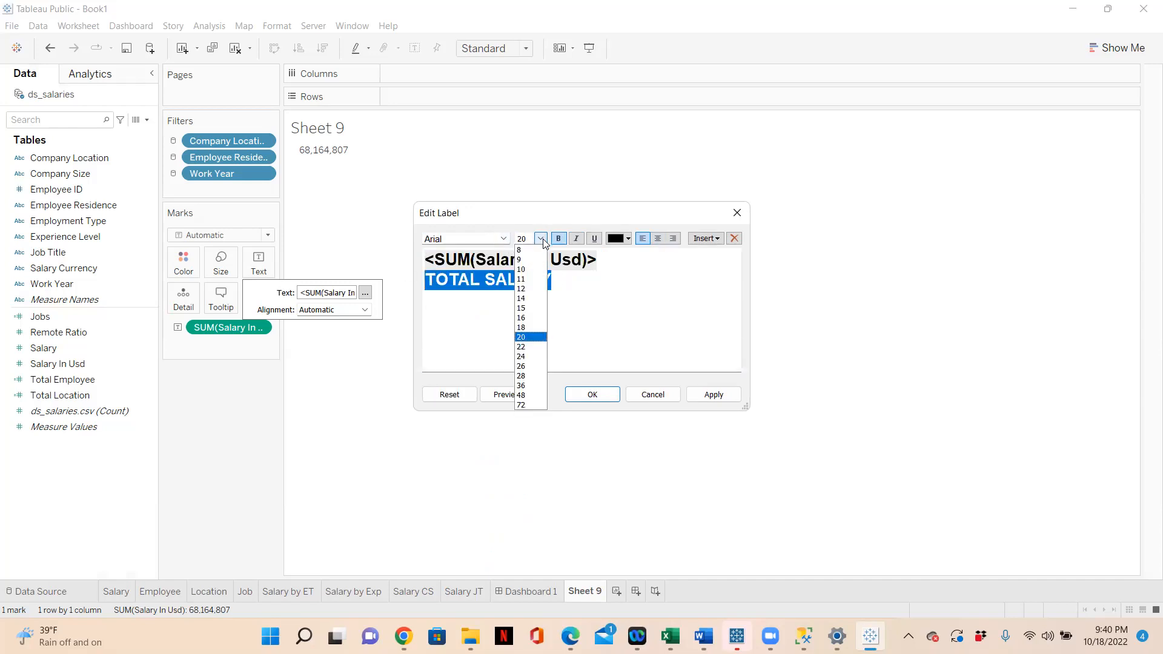
{"action": "left_click", "coordinate": [522, 269]}
{"action": "left_click", "coordinate": [593, 395]}
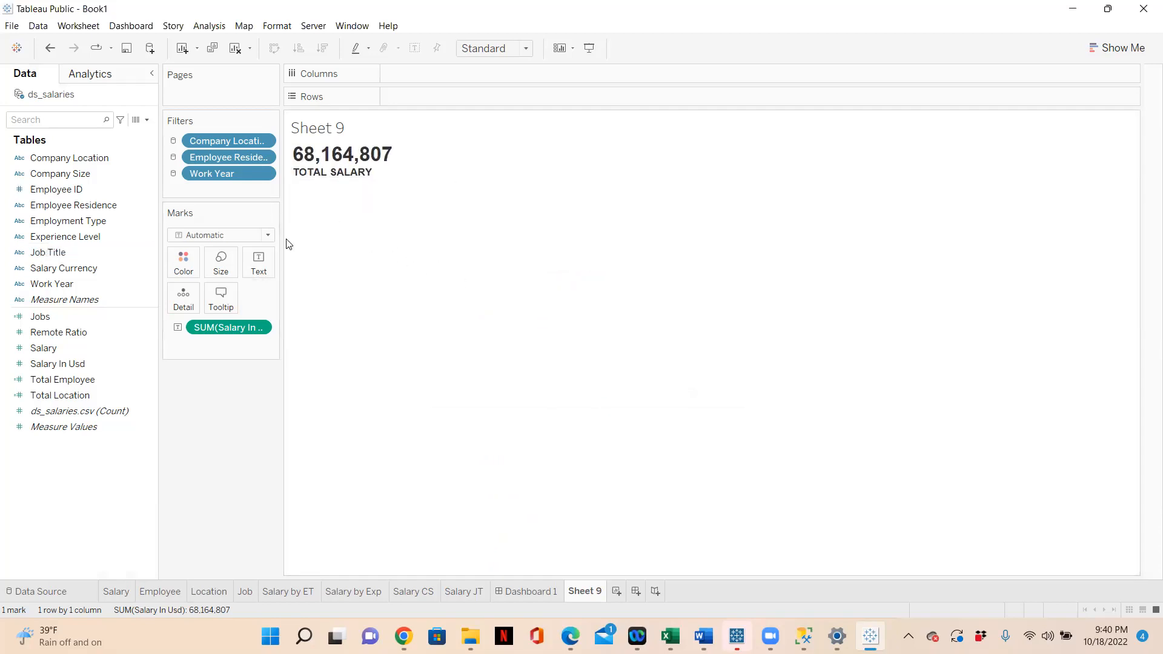
Add a new empty worksheet, Sheet 10, after Sheet 9.
{"action": "left_click", "coordinate": [184, 266]}
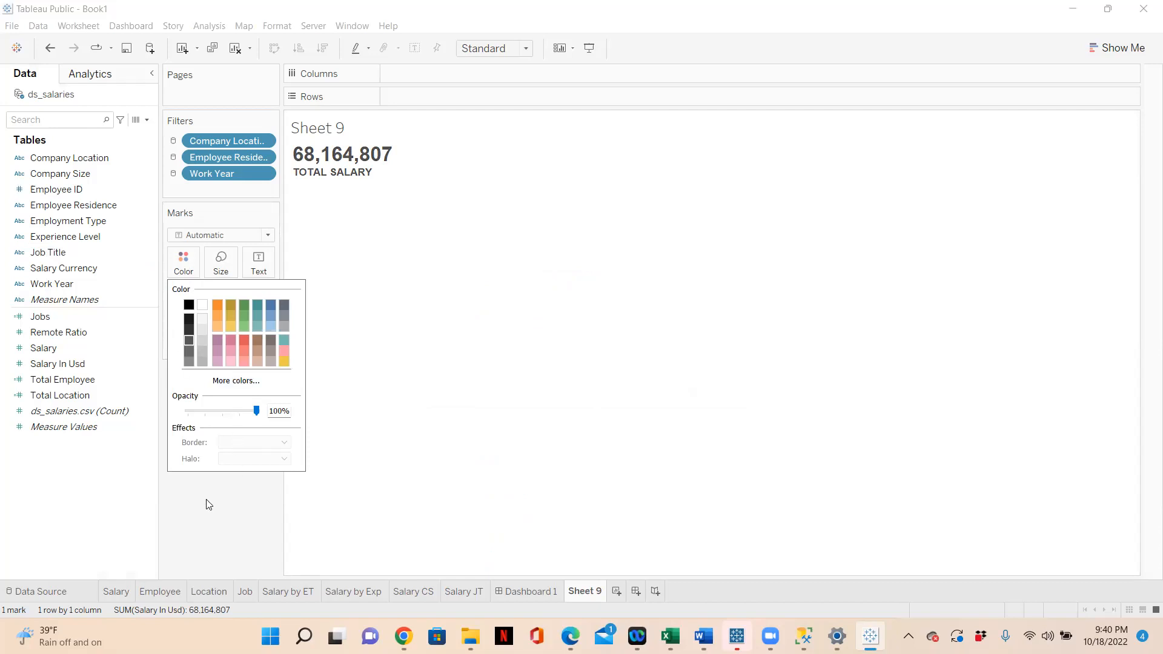
{"action": "left_click", "coordinate": [460, 368]}
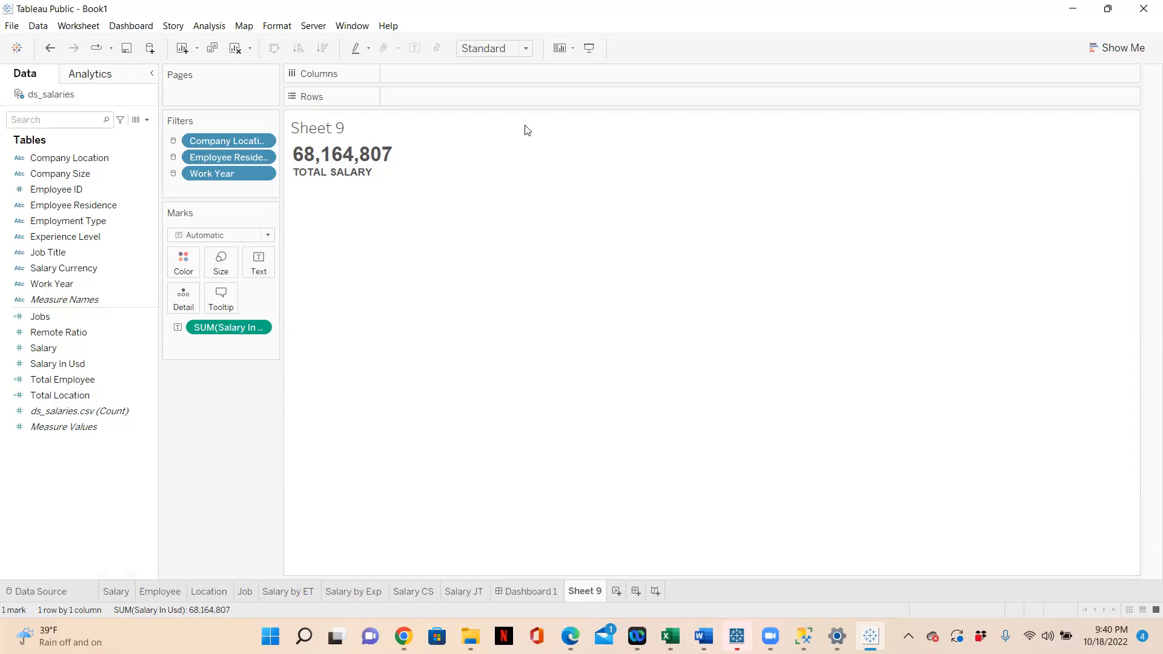
{"action": "mouse_move", "coordinate": [364, 163]}
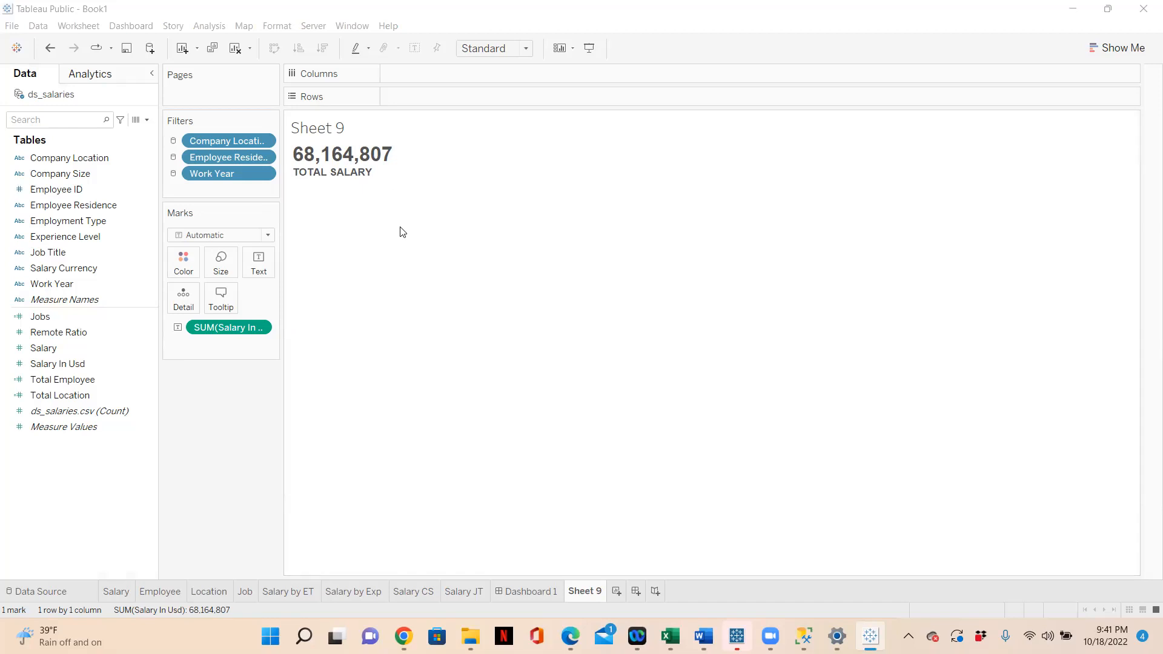
{"action": "left_click", "coordinate": [617, 591]}
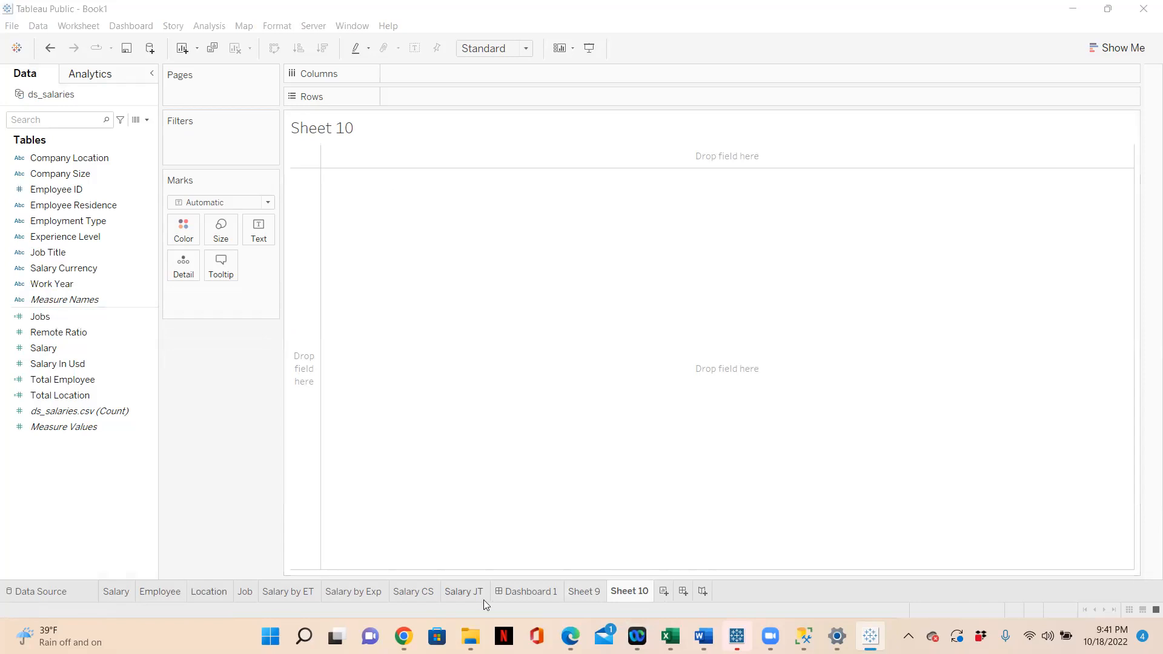
Drop the Total Employee measure onto Text so Sheet 10 displays 607.
{"action": "left_click", "coordinate": [539, 592]}
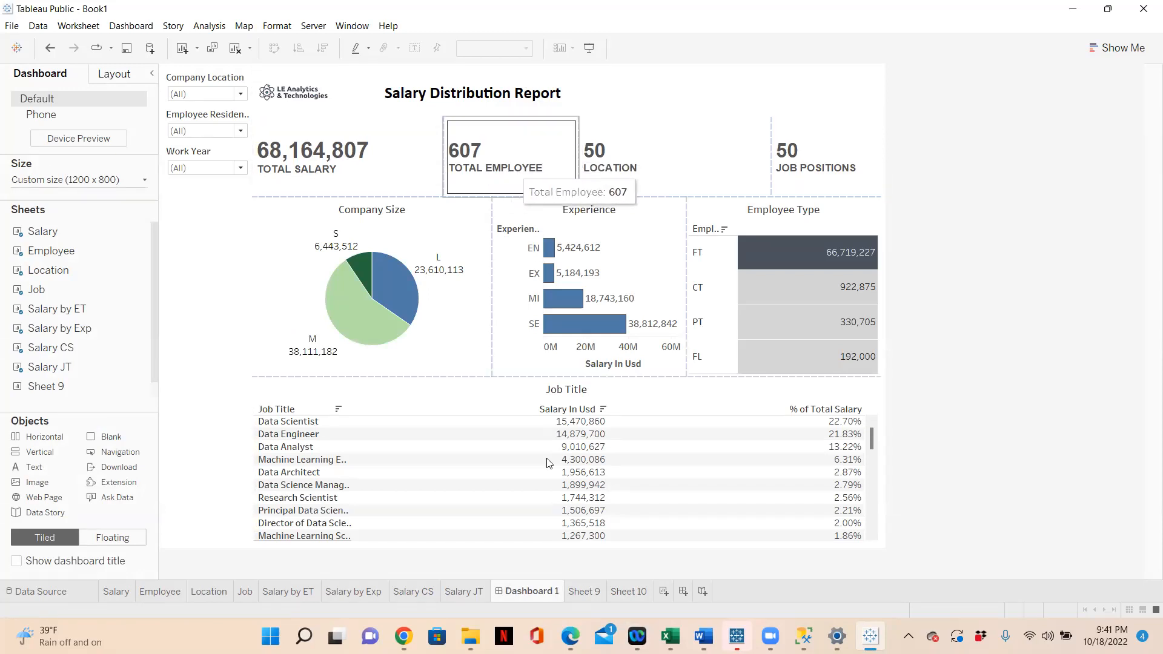
{"action": "left_click", "coordinate": [630, 592]}
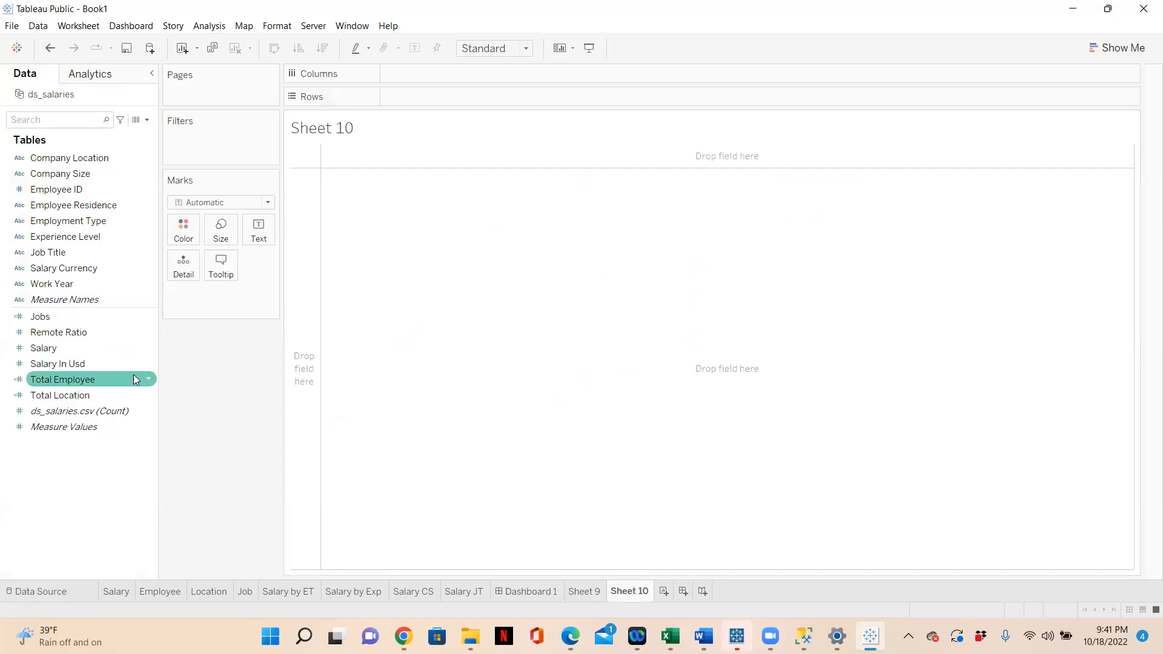
{"action": "right_click", "coordinate": [152, 380]}
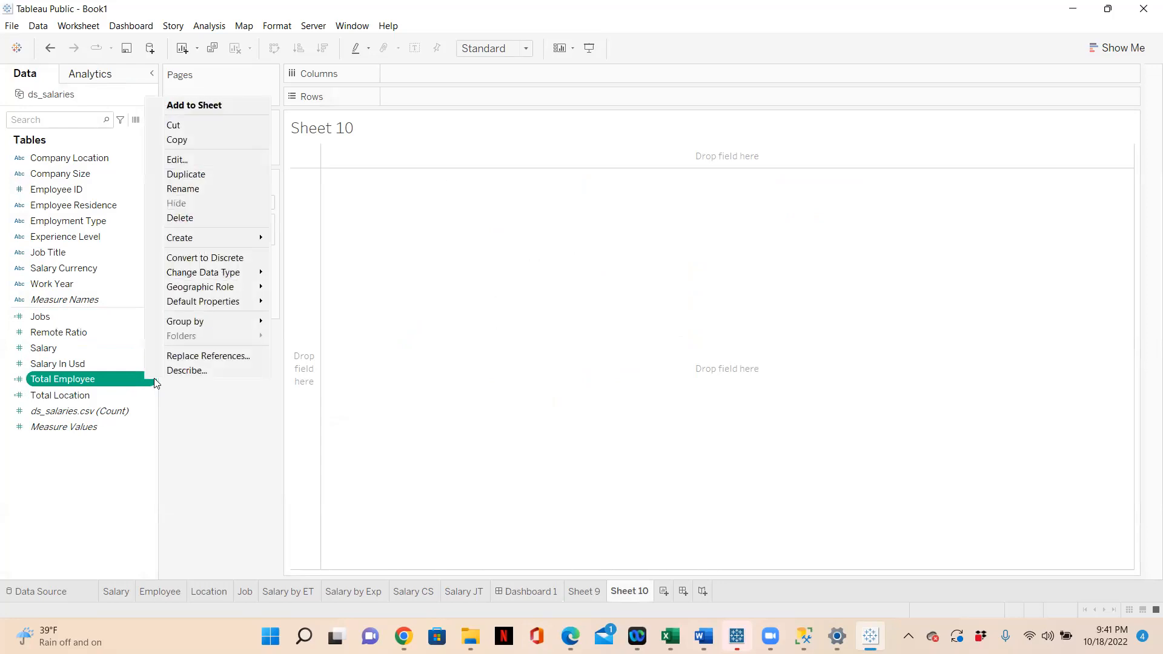
{"action": "left_click", "coordinate": [178, 160]}
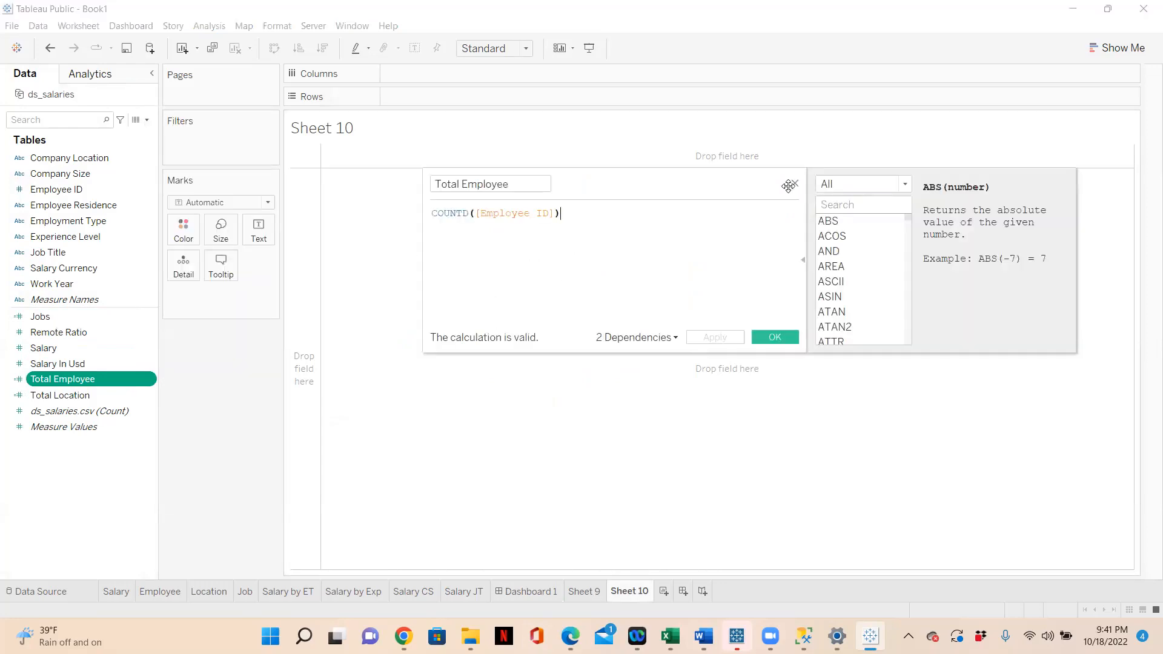
{"action": "left_click", "coordinate": [796, 184]}
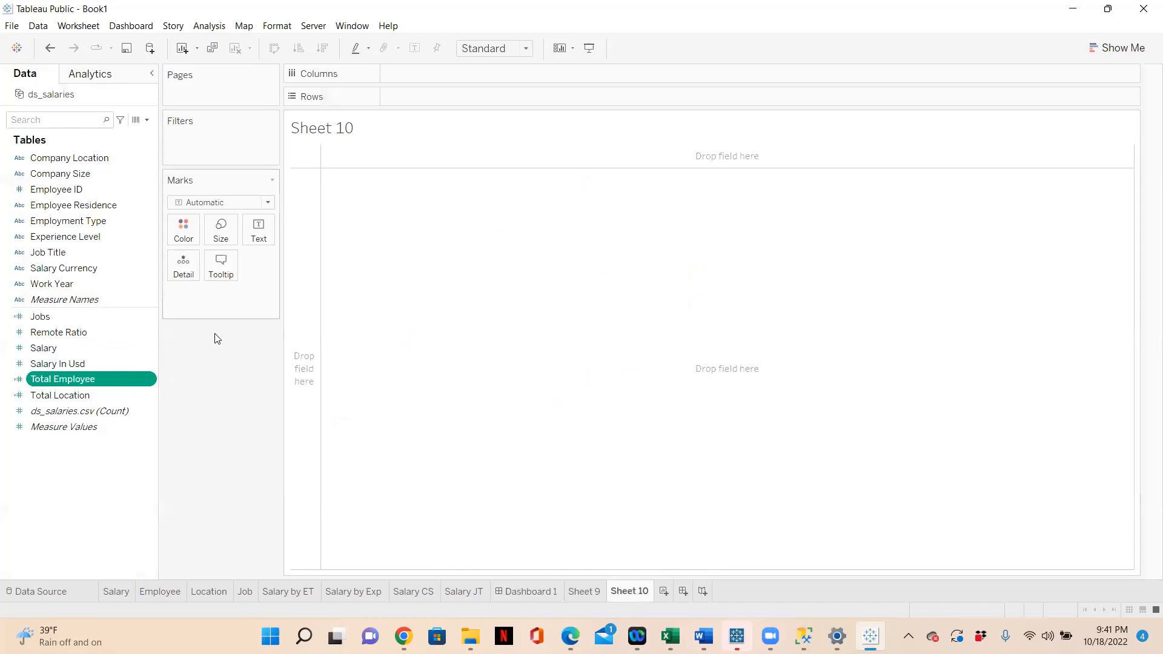
{"action": "left_click_drag", "start_coordinate": [63, 383], "coordinate": [254, 232]}
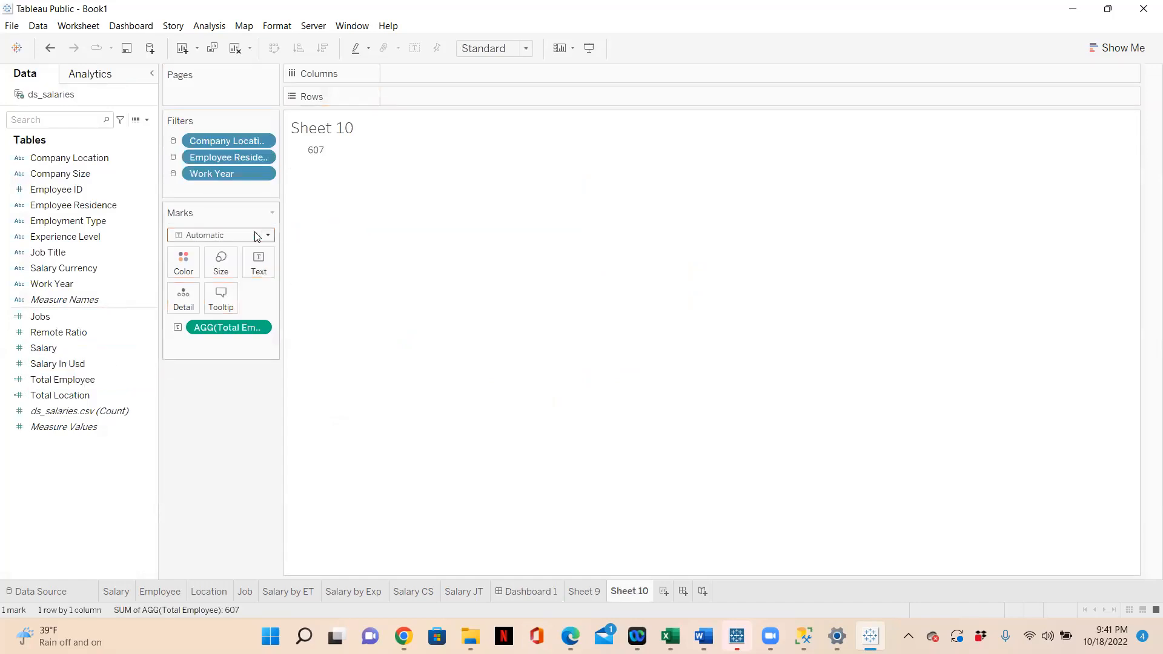
Add a TOTAL EMPLOYEE caption to the label and make it bold Arial 20, left-aligned.
{"action": "left_click", "coordinate": [270, 268]}
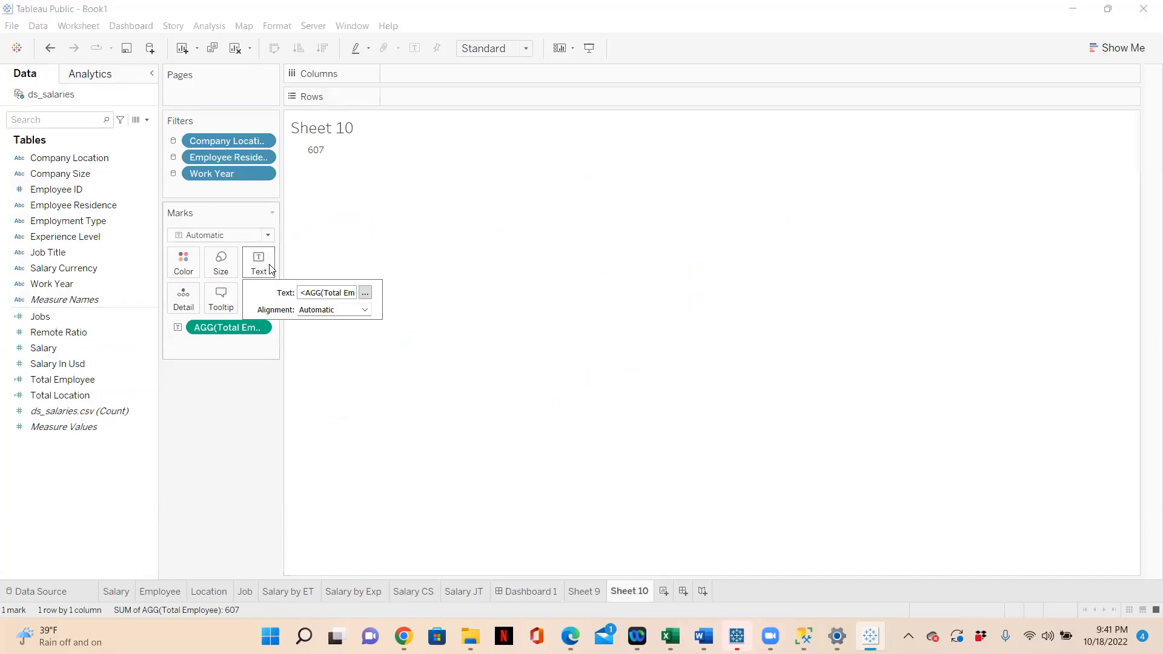
{"action": "left_click", "coordinate": [366, 293]}
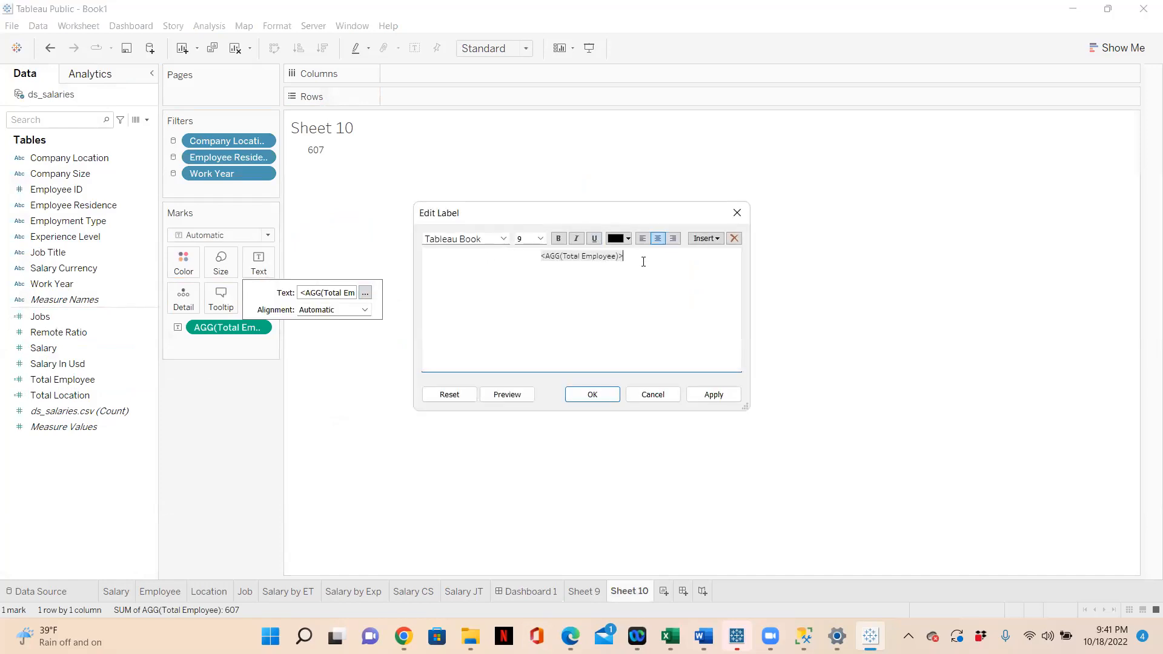
{"action": "type", "text": "TOTAL EMPLOYEE"}
{"action": "key", "text": "ctrl+a"}
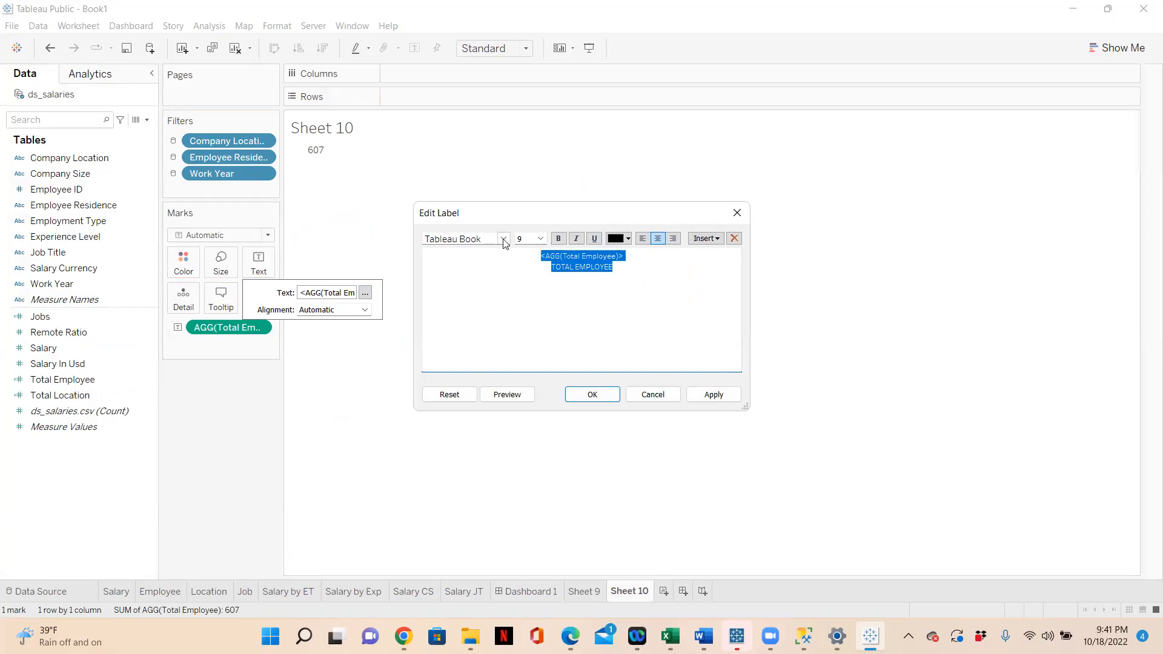
{"action": "left_click", "coordinate": [540, 238]}
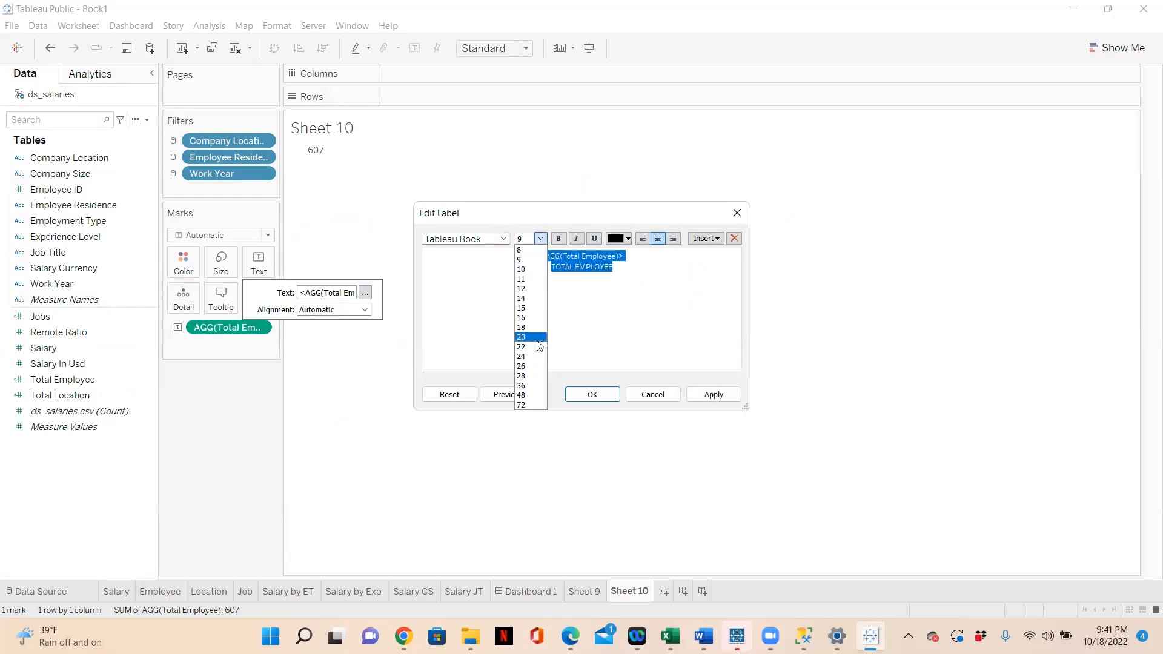
{"action": "left_click", "coordinate": [523, 337]}
{"action": "left_click", "coordinate": [559, 239]}
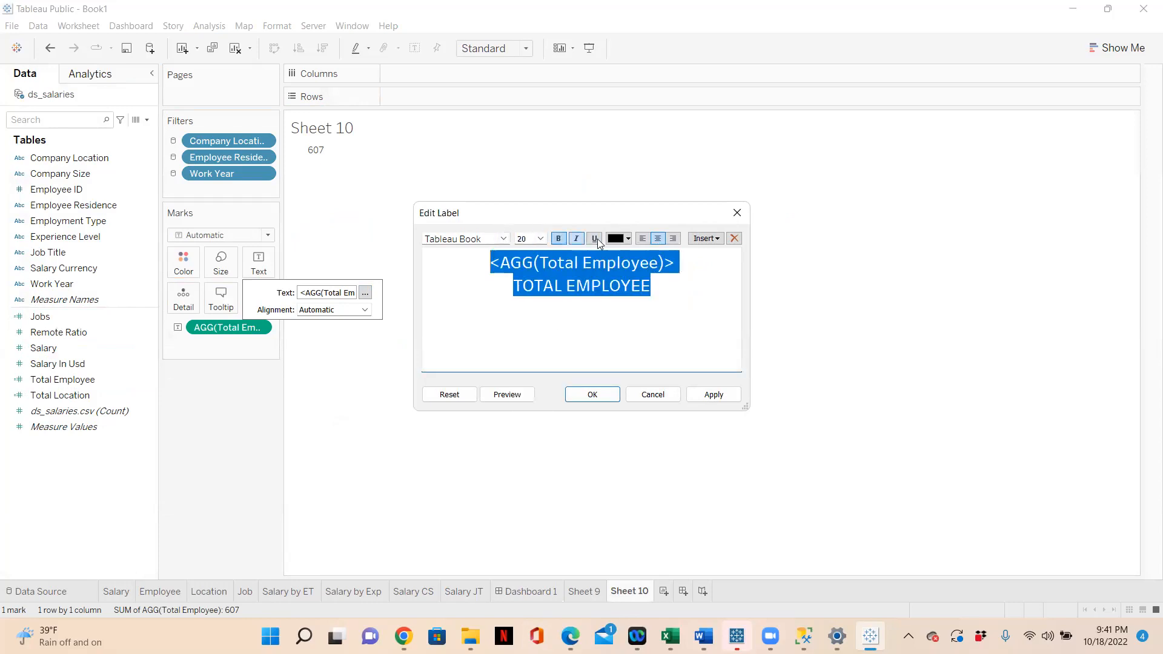
{"action": "left_click", "coordinate": [641, 239]}
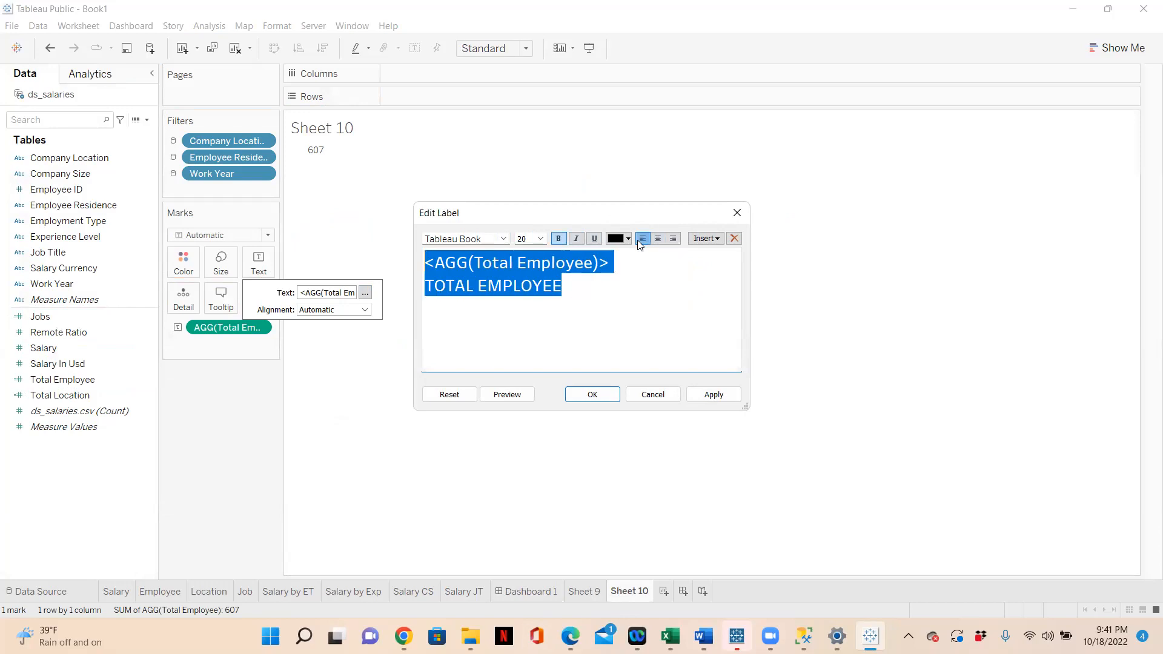
{"action": "left_click", "coordinate": [506, 240]}
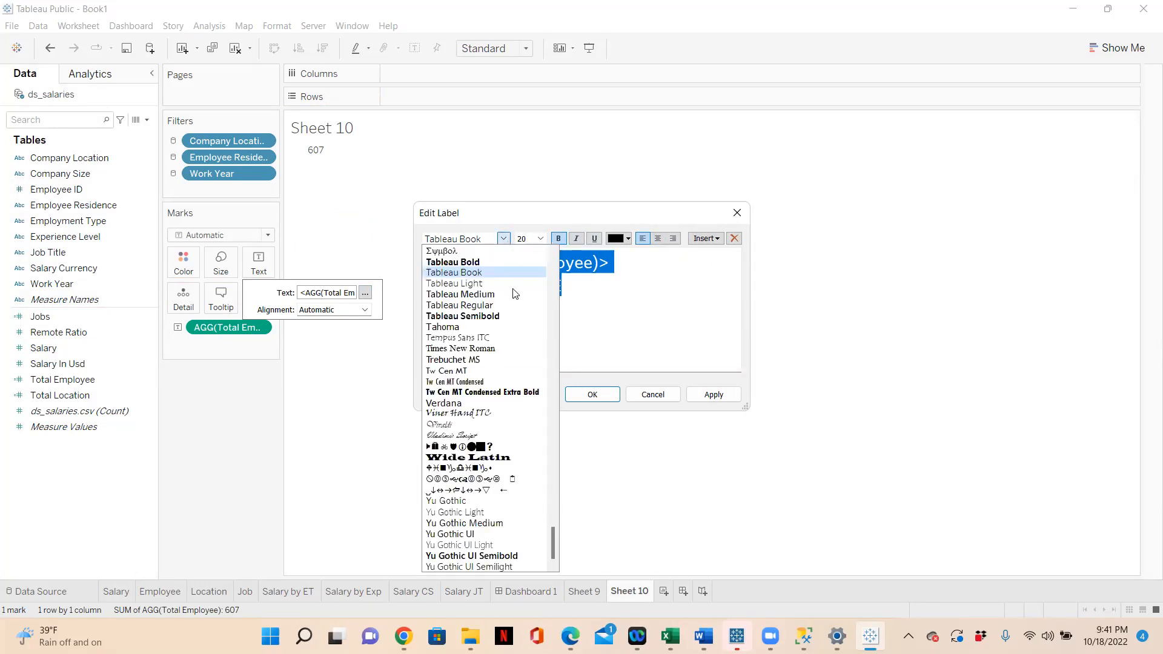
{"action": "left_click_drag", "start_coordinate": [550, 540], "coordinate": [557, 254]}
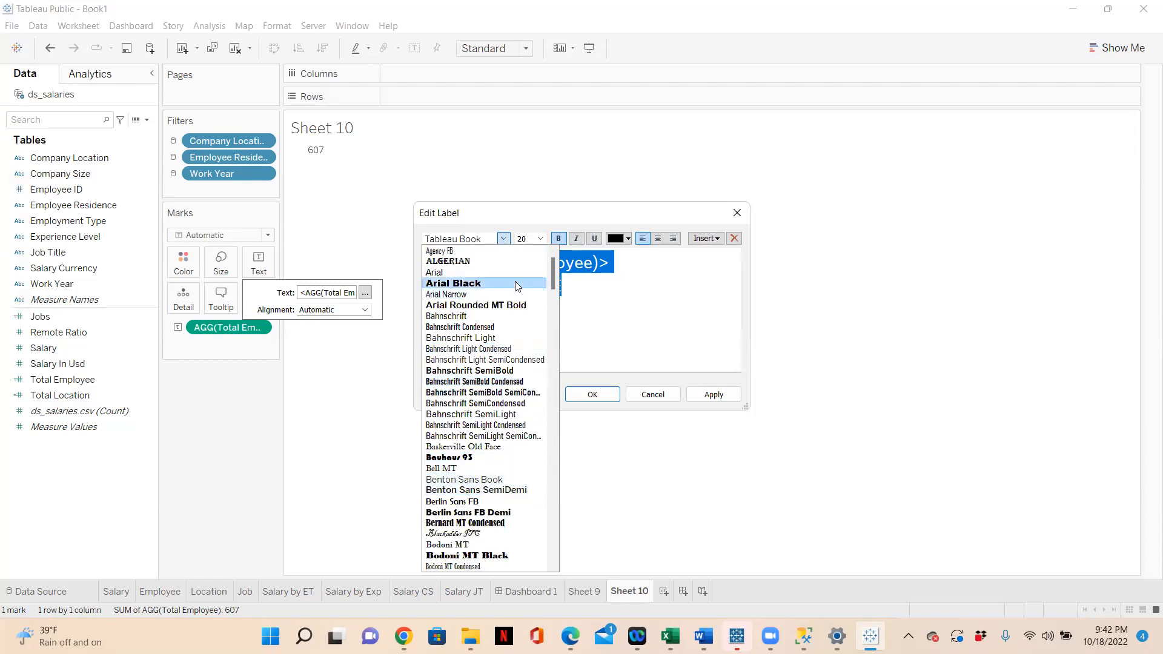
{"action": "left_click", "coordinate": [477, 272]}
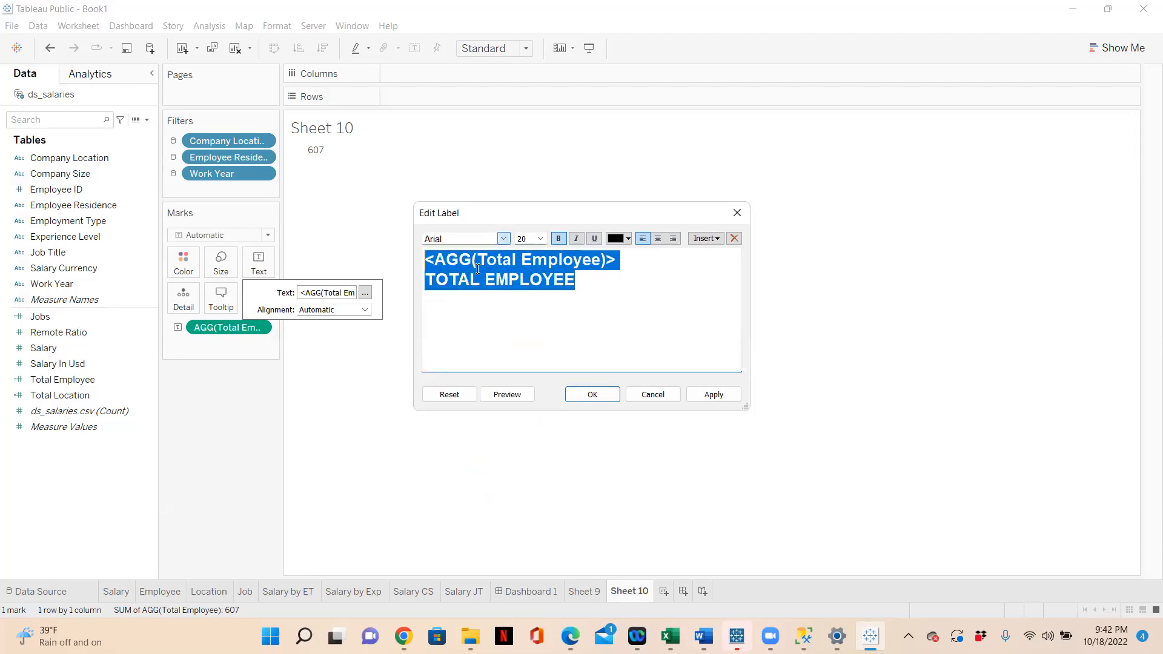
Shrink the TOTAL EMPLOYEE caption line to size 10 and apply the label.
{"action": "left_click", "coordinate": [609, 314]}
{"action": "left_click_drag", "start_coordinate": [590, 282], "coordinate": [428, 274]}
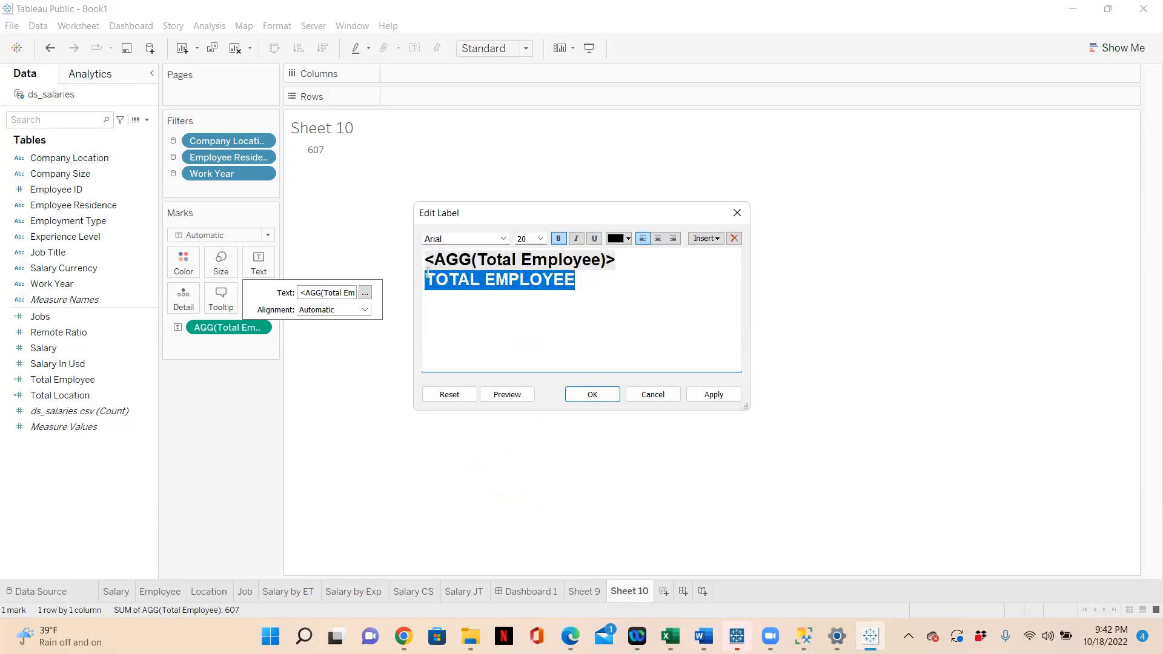
{"action": "left_click", "coordinate": [540, 239]}
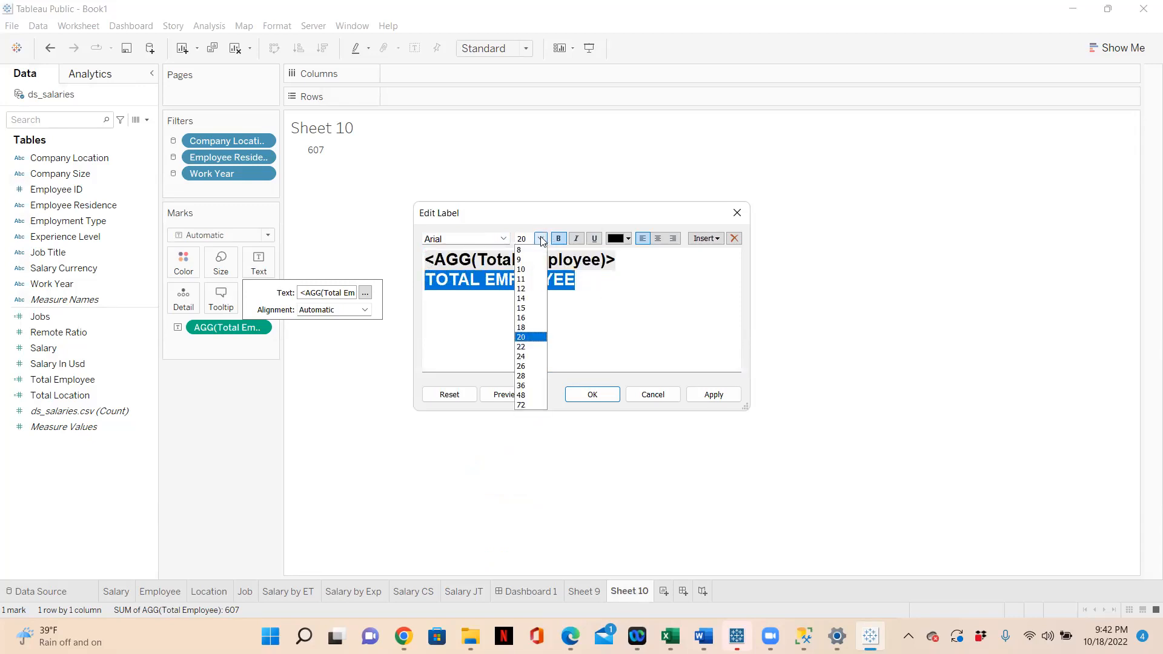
{"action": "left_click", "coordinate": [540, 269]}
{"action": "left_click", "coordinate": [558, 322]}
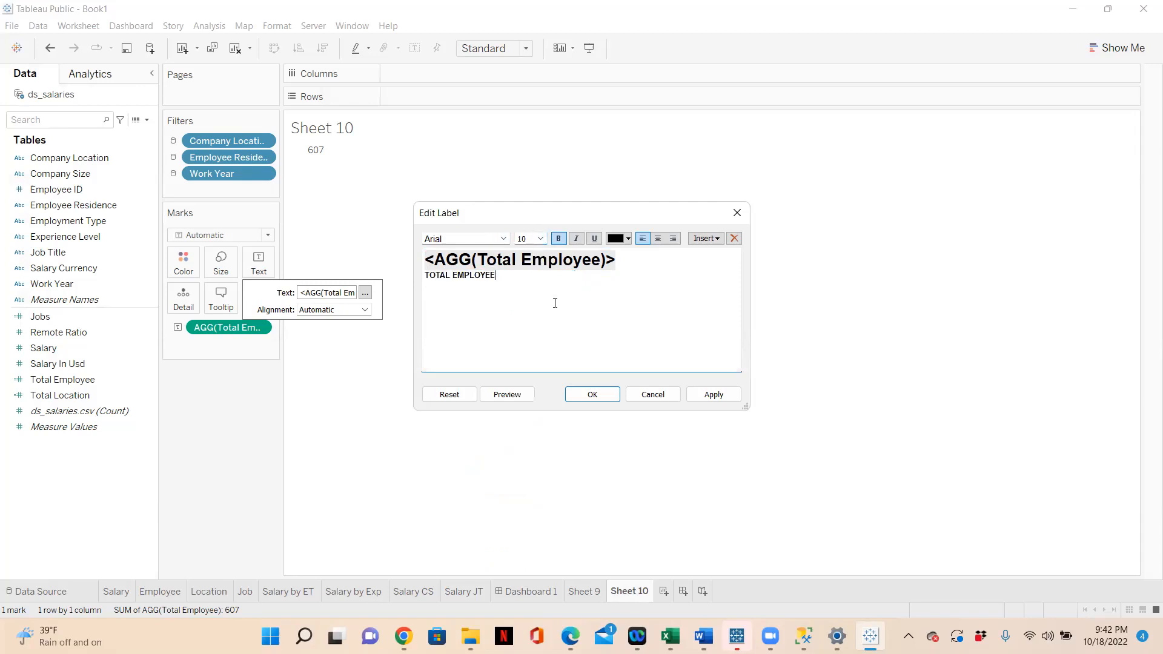
{"action": "left_click", "coordinate": [589, 395]}
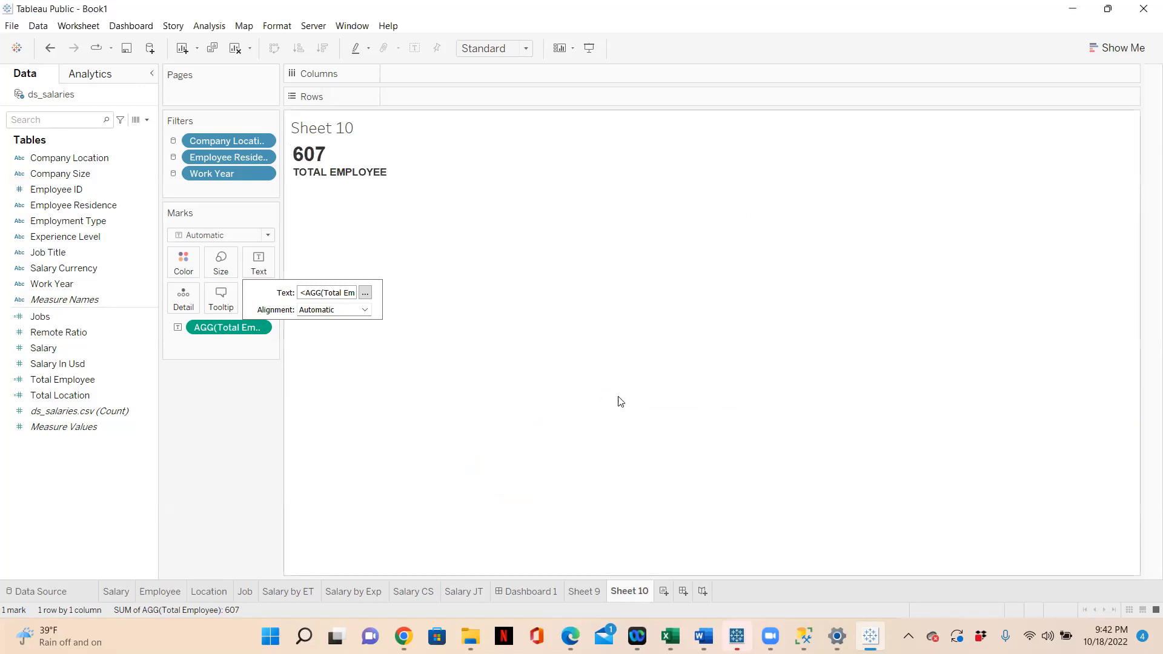
{"action": "left_click", "coordinate": [187, 264]}
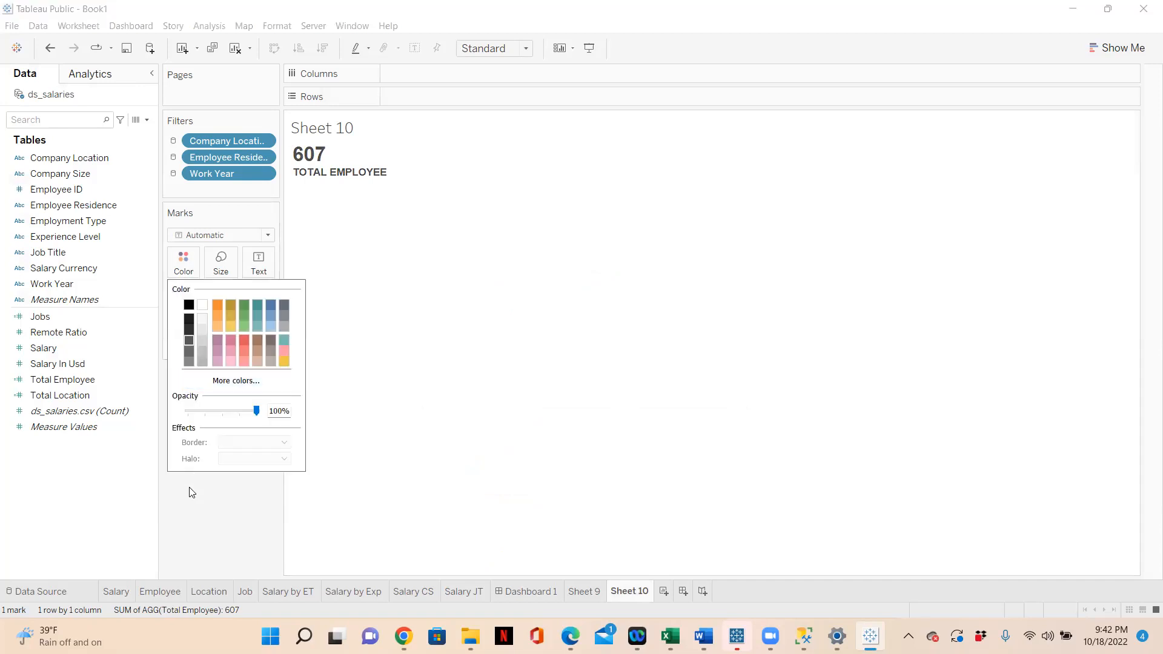
Move through the Salary, Employee and Location sheets to the Job sheet showing 50 JOB POSITIONS.
{"action": "left_click", "coordinate": [192, 503]}
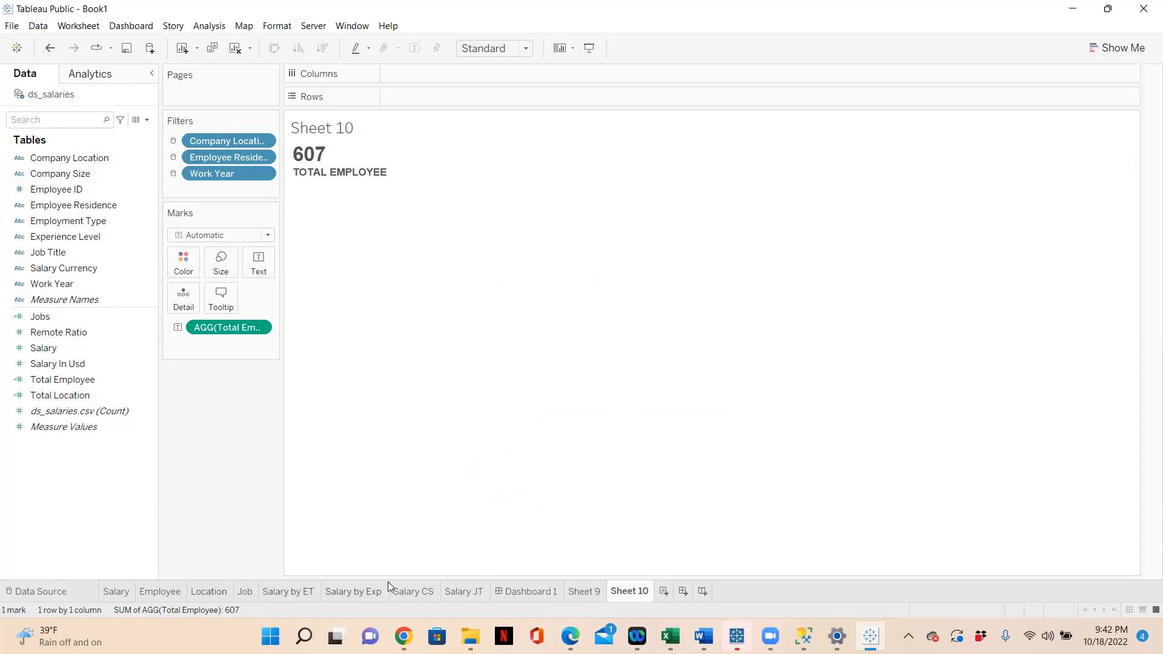
{"action": "left_click", "coordinate": [119, 592]}
{"action": "left_click", "coordinate": [160, 592]}
{"action": "left_click", "coordinate": [206, 594]}
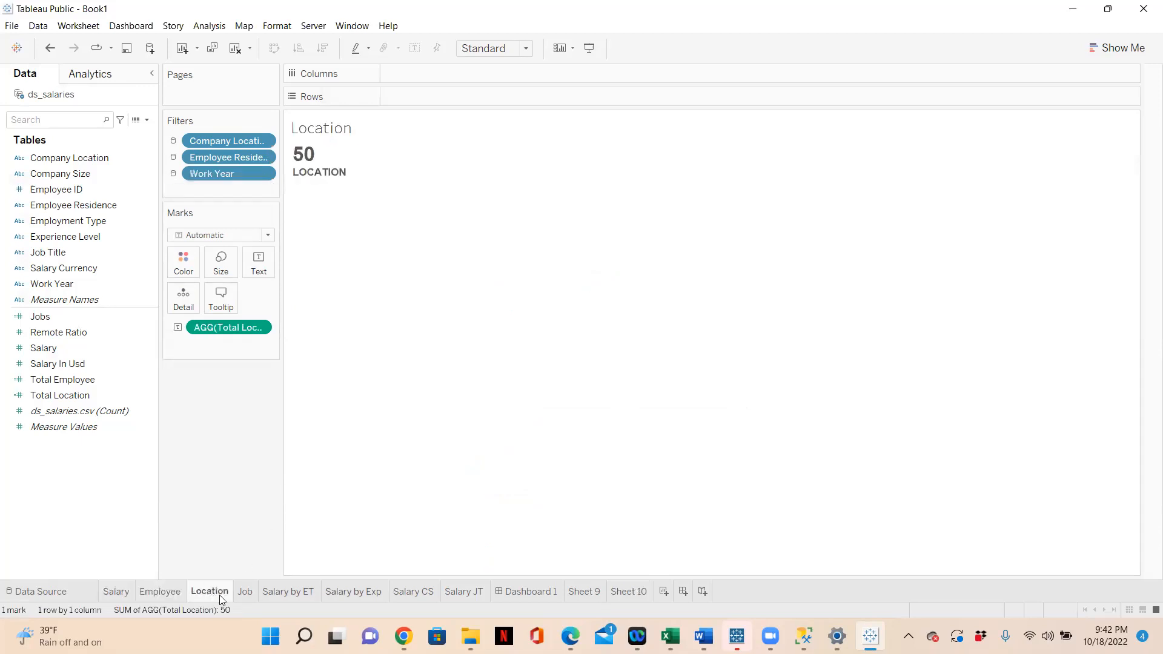
{"action": "left_click", "coordinate": [248, 591]}
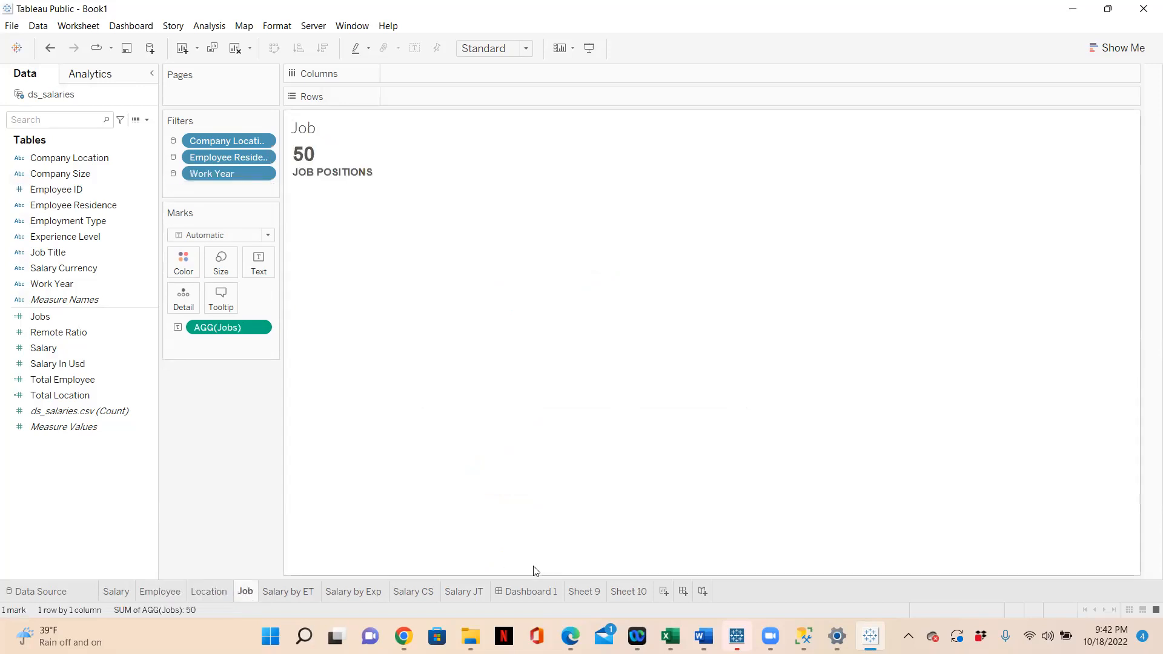
Inspect the Total Location and Jobs calculation formulas, closing both unchanged.
{"action": "left_click", "coordinate": [97, 382]}
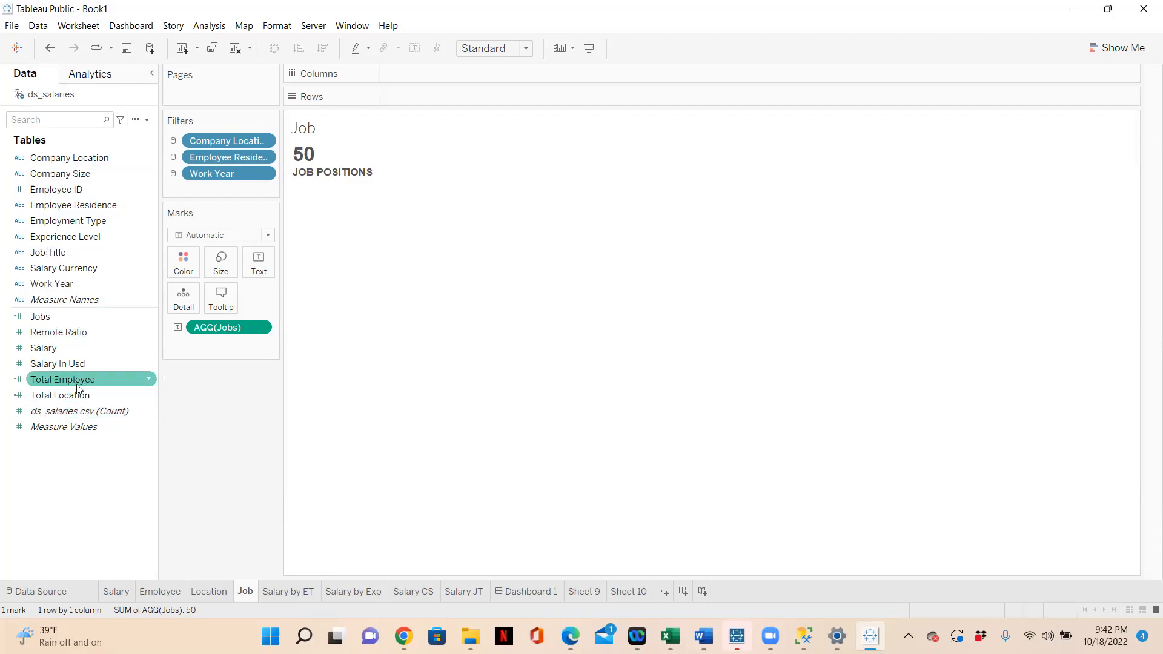
{"action": "left_click", "coordinate": [91, 396]}
{"action": "left_click", "coordinate": [149, 396]}
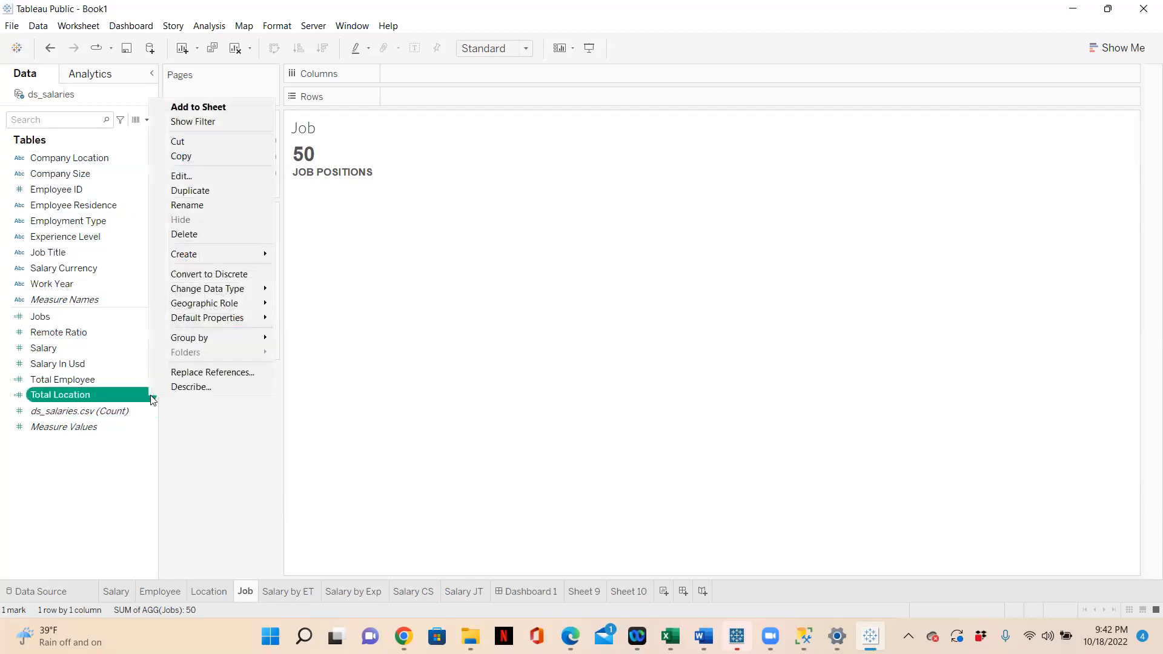
{"action": "left_click", "coordinate": [198, 177]}
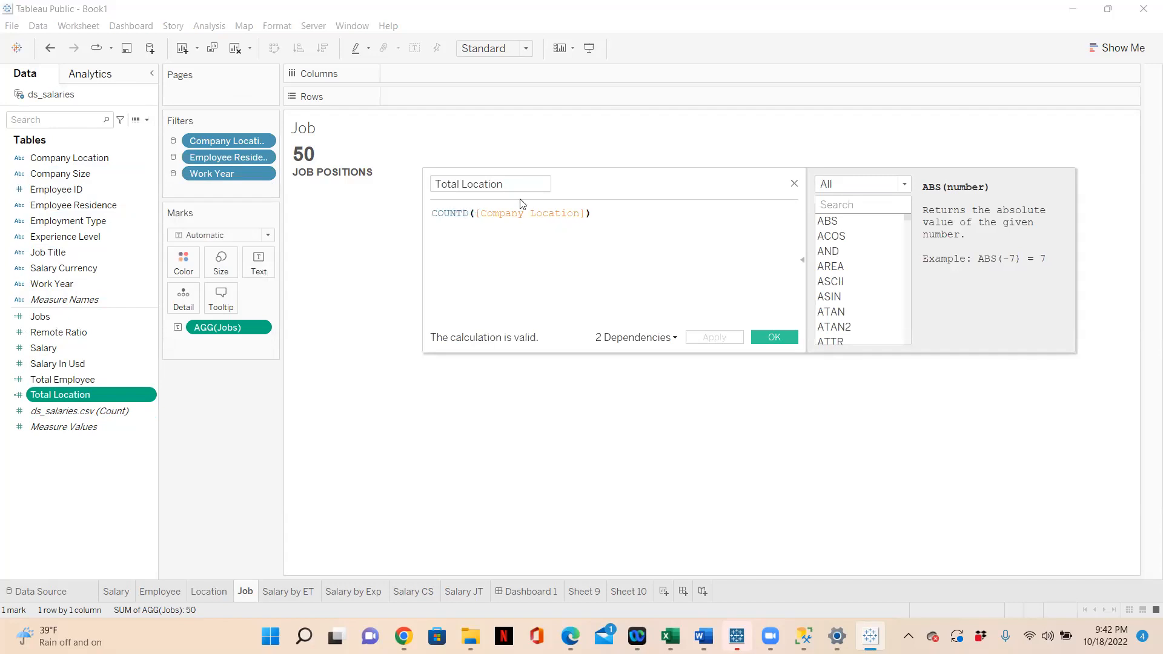
{"action": "left_click", "coordinate": [793, 183]}
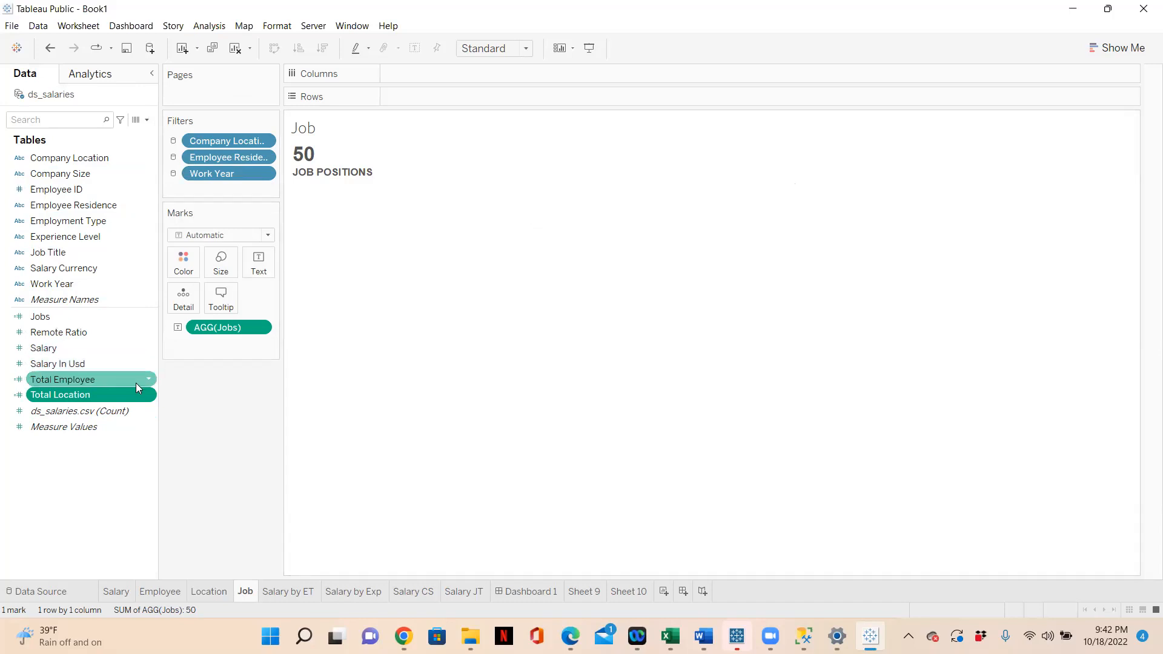
{"action": "right_click", "coordinate": [152, 318]}
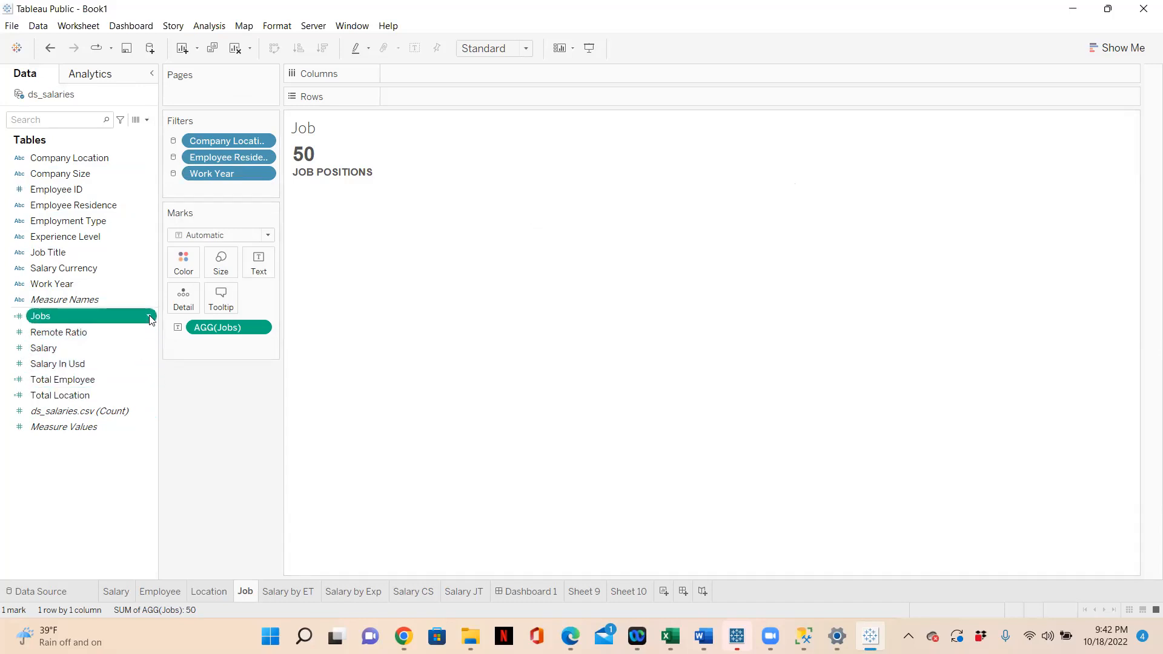
{"action": "left_click", "coordinate": [182, 367]}
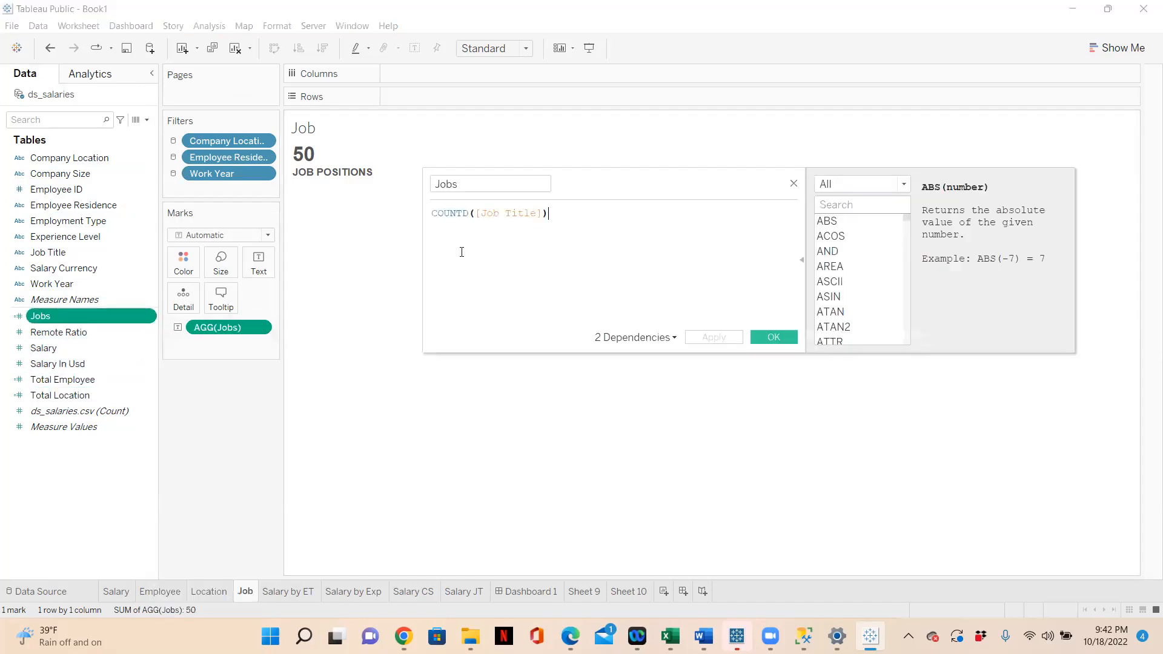
{"action": "left_click_drag", "start_coordinate": [568, 216], "coordinate": [431, 214]}
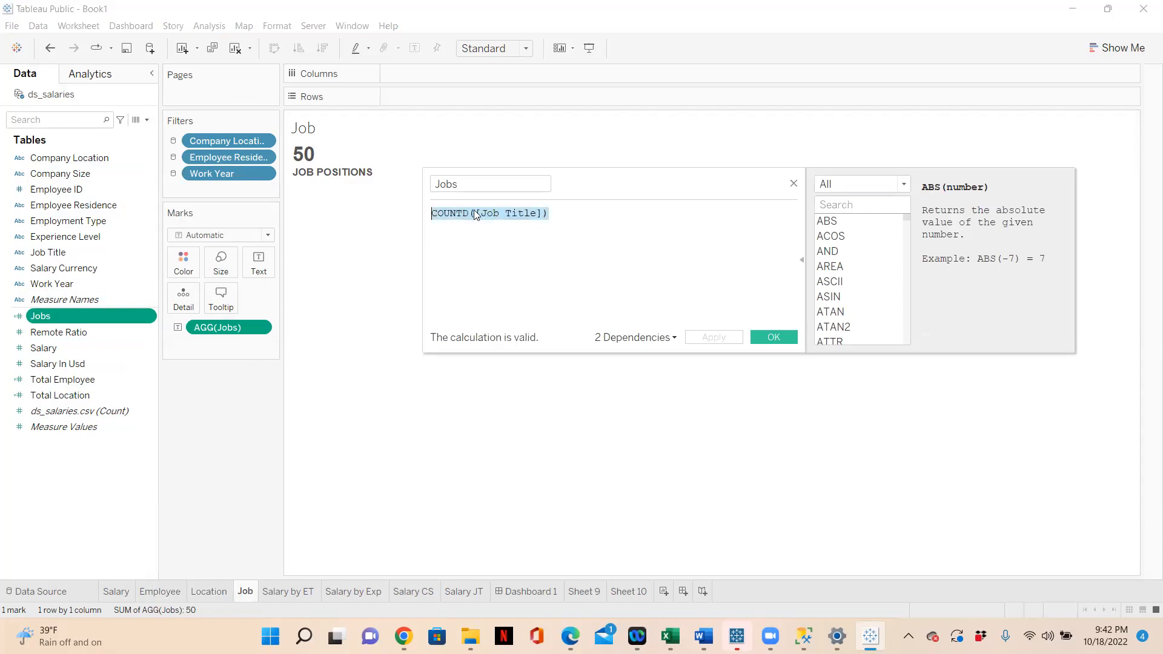
{"action": "left_click", "coordinate": [793, 183]}
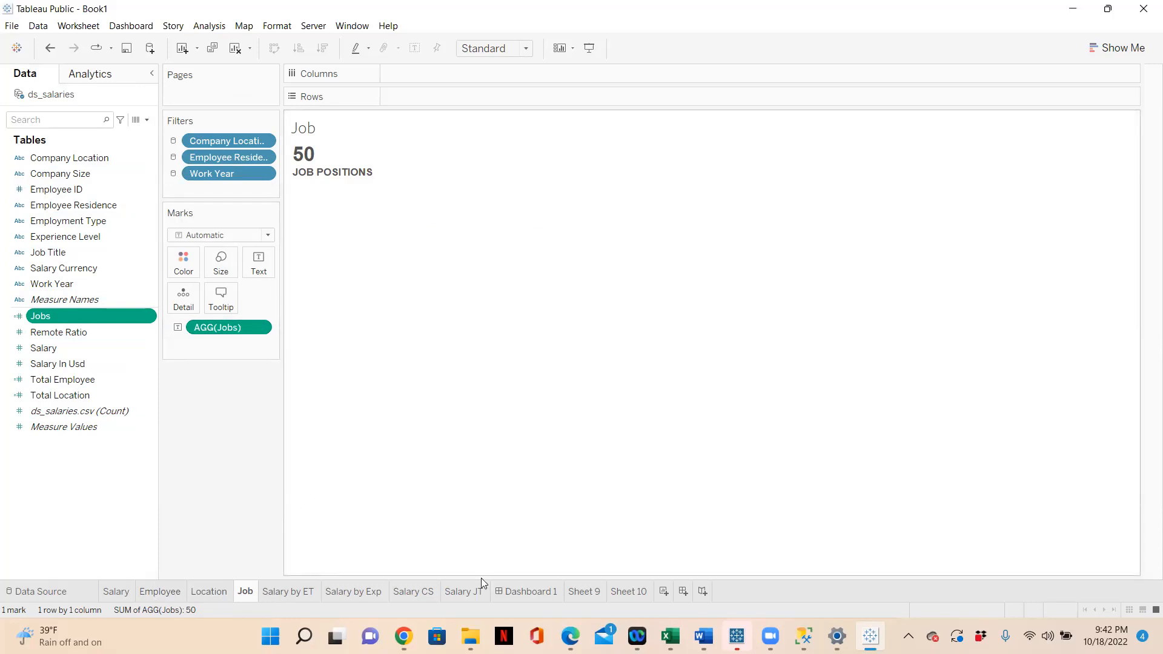
Check Dashboard 1's Company Size pie on its Salary CS sheet, then return to Sheet 10.
{"action": "left_click", "coordinate": [528, 591]}
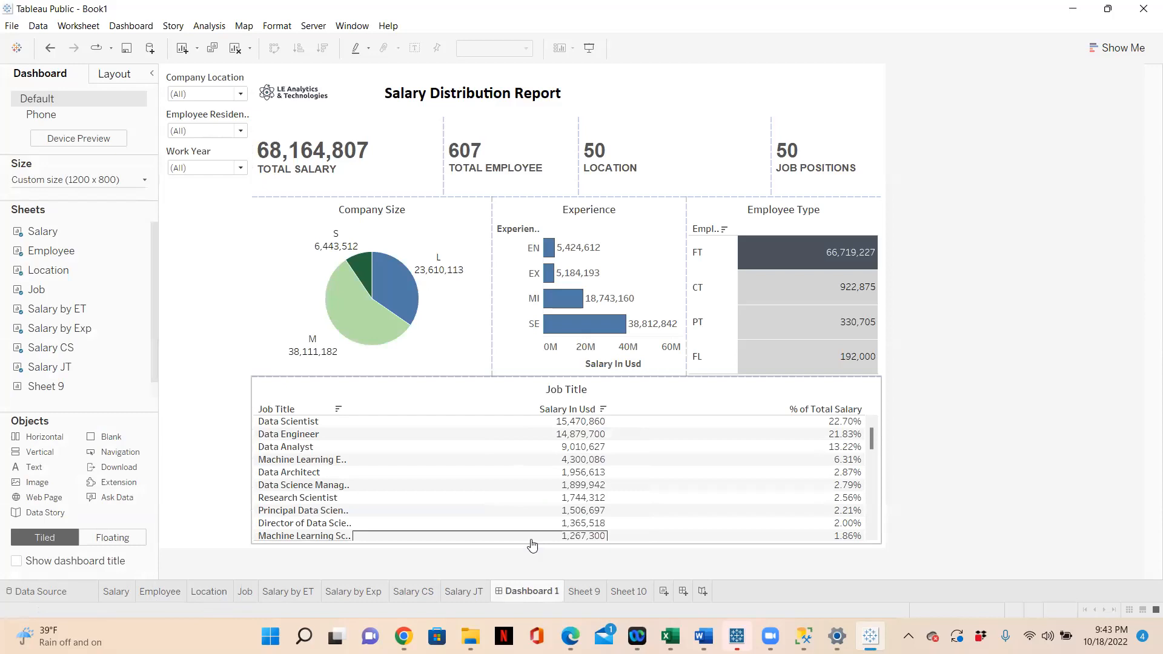
{"action": "left_click", "coordinate": [471, 315]}
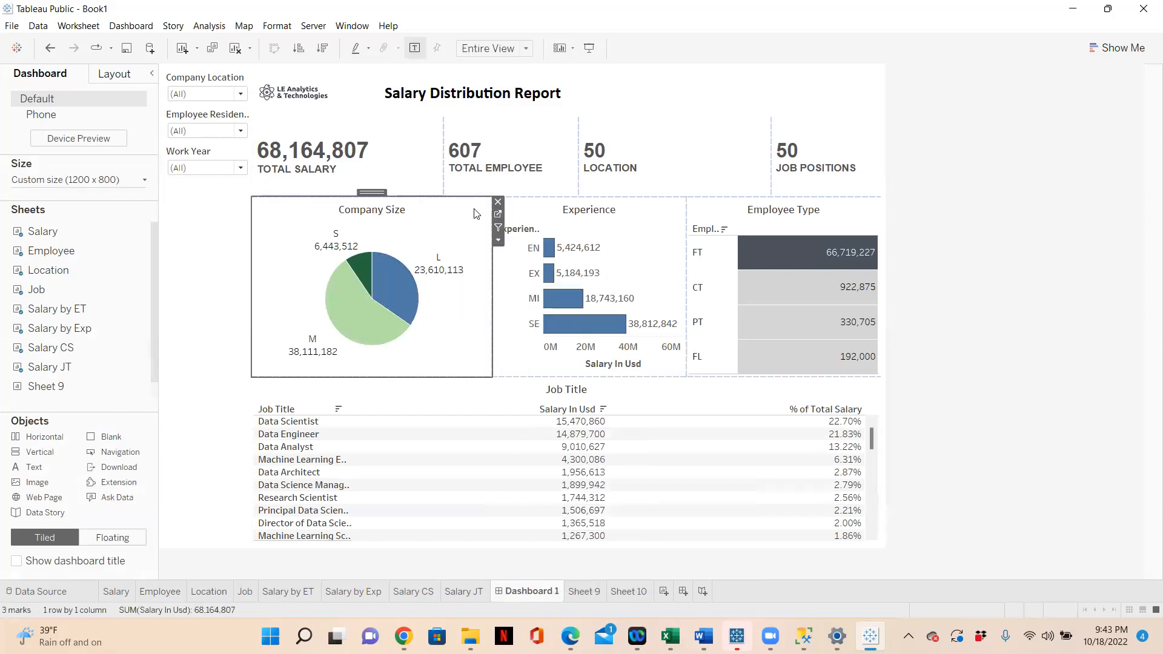
{"action": "left_click", "coordinate": [498, 215]}
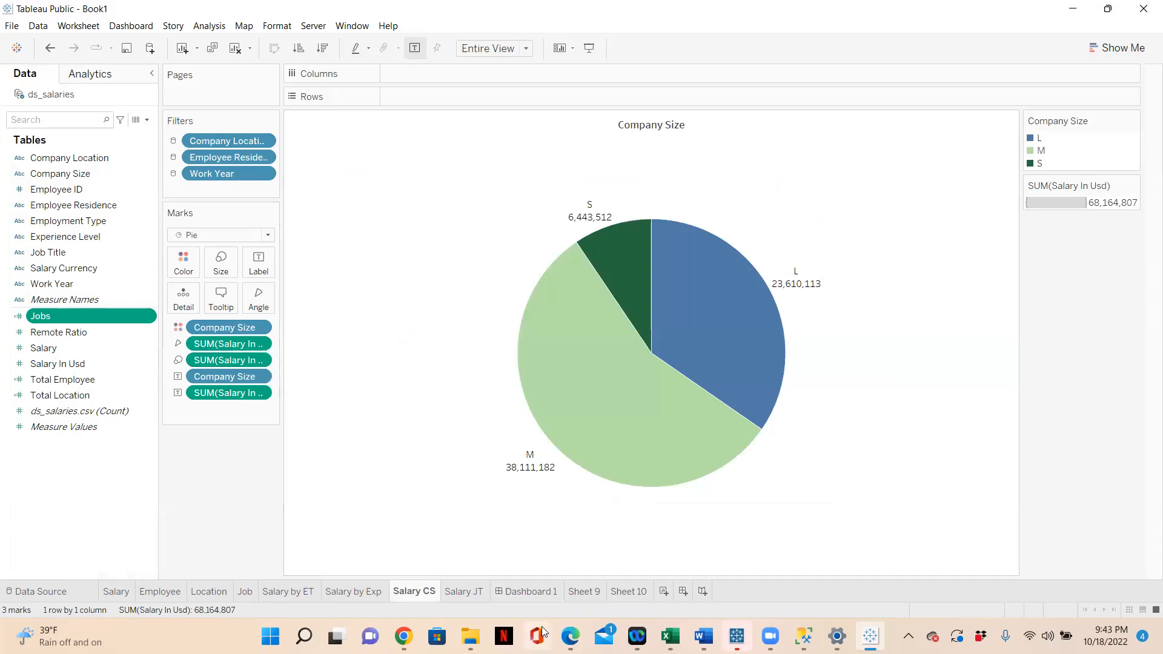
{"action": "left_click", "coordinate": [646, 592]}
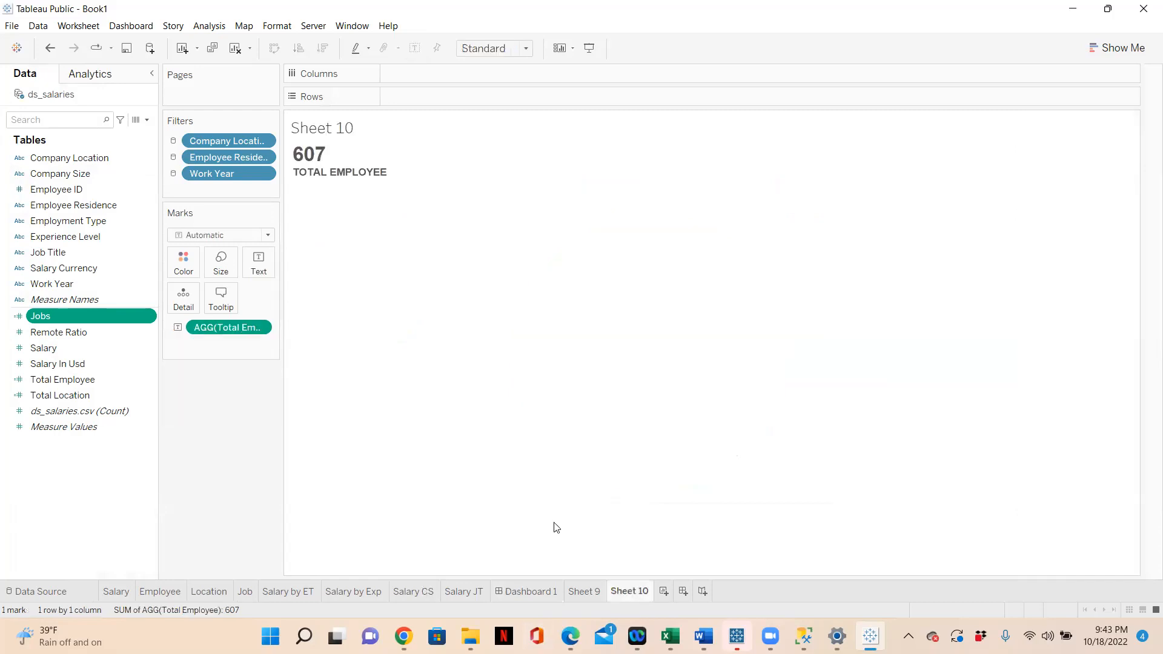
Clear Sheet 10, review the Job, Salary by ET, Salary by Exp and Salary CS sheets, then return.
{"action": "left_click", "coordinate": [237, 48]}
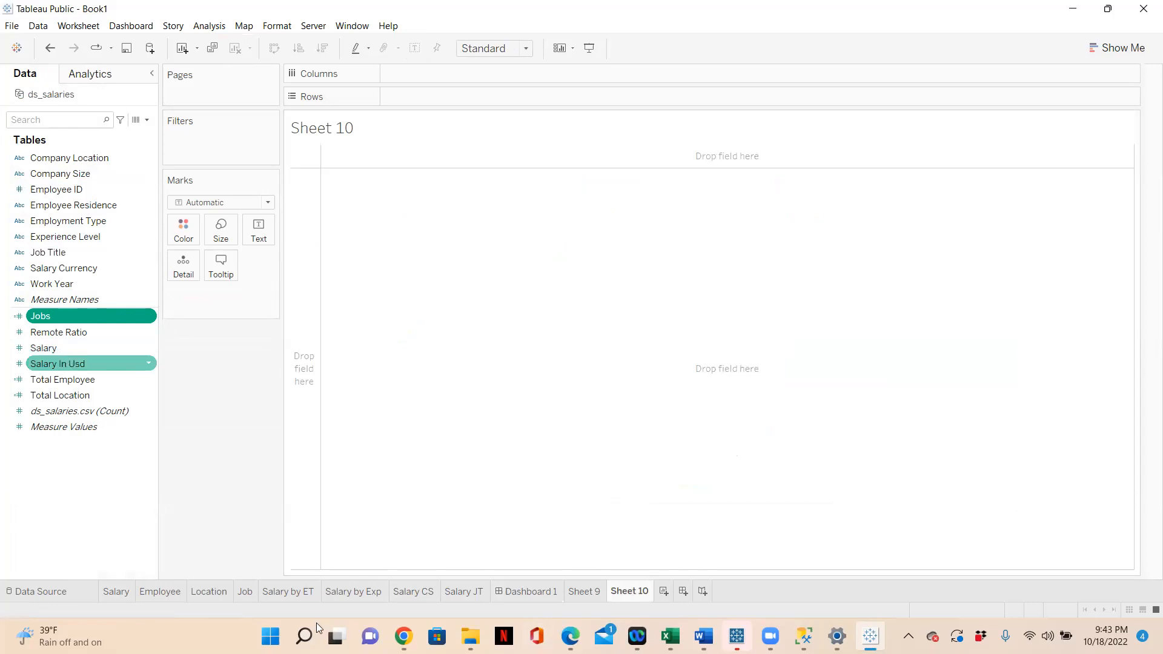
{"action": "left_click", "coordinate": [249, 591]}
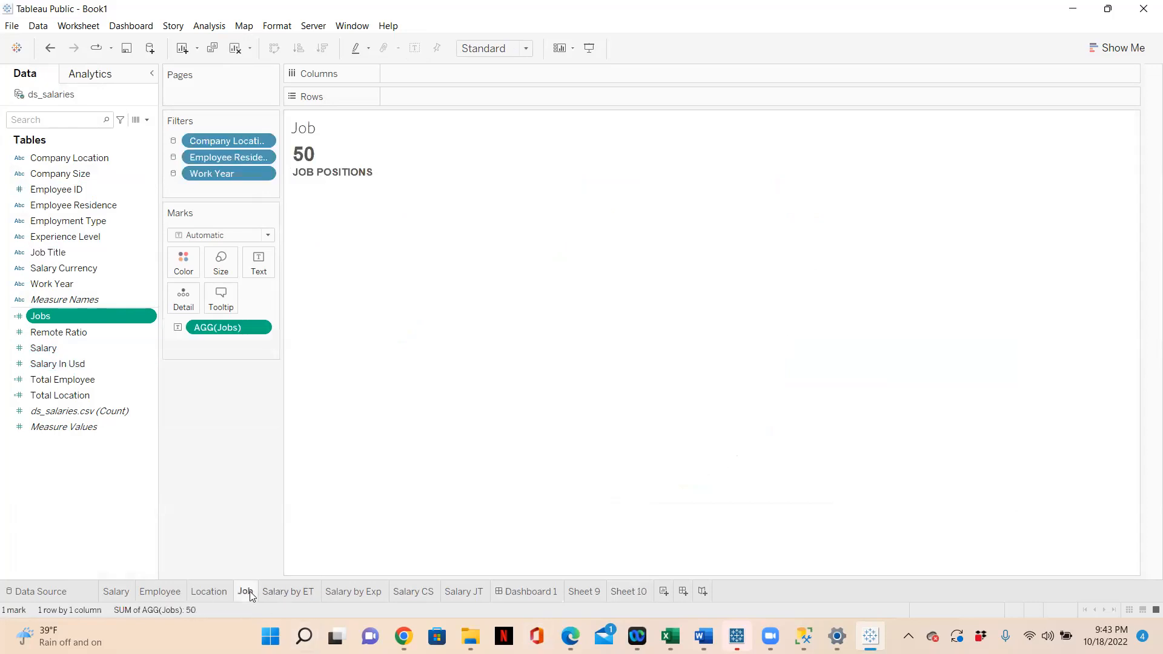
{"action": "left_click", "coordinate": [275, 592]}
{"action": "left_click", "coordinate": [339, 594]}
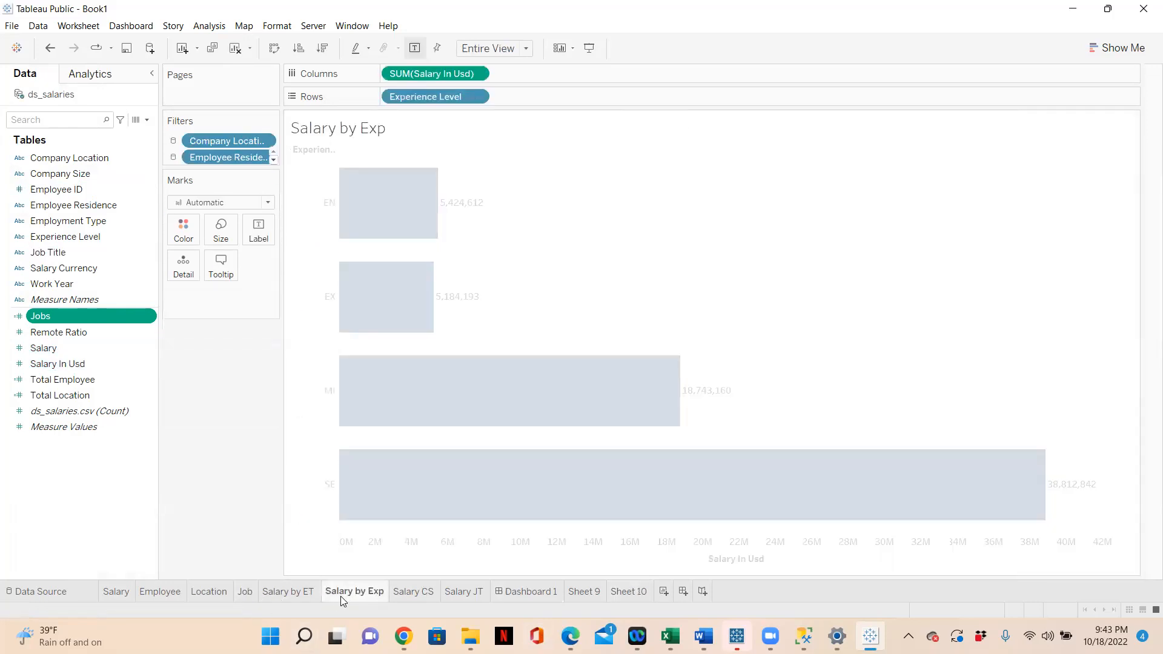
{"action": "left_click", "coordinate": [397, 591]}
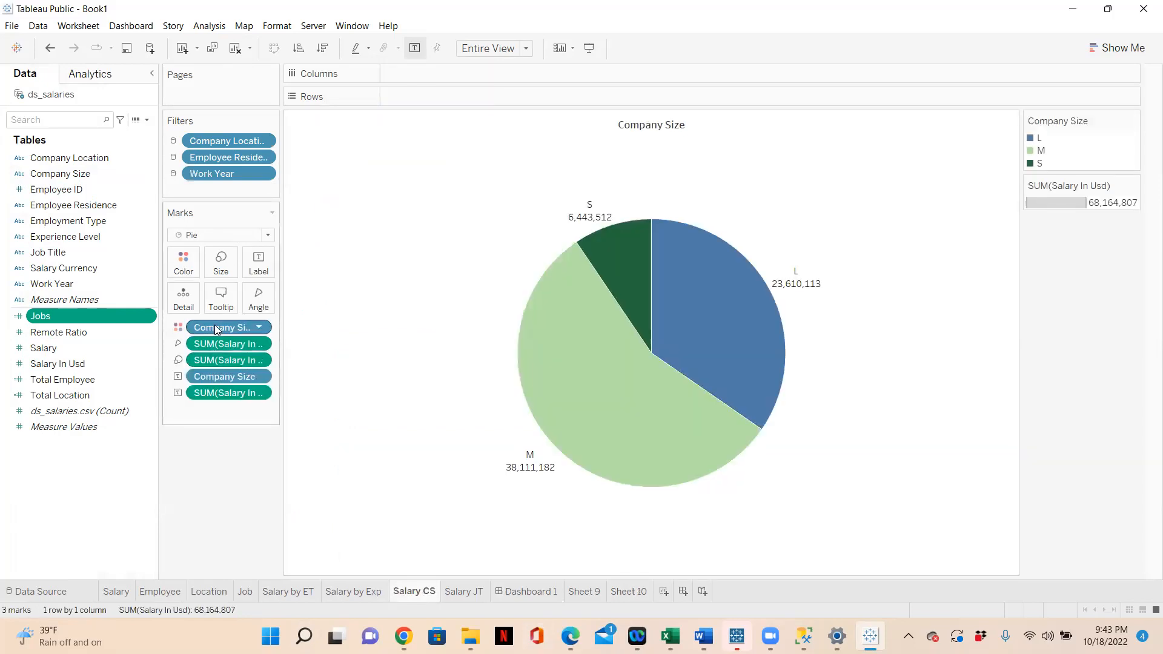
{"action": "left_click", "coordinate": [631, 592]}
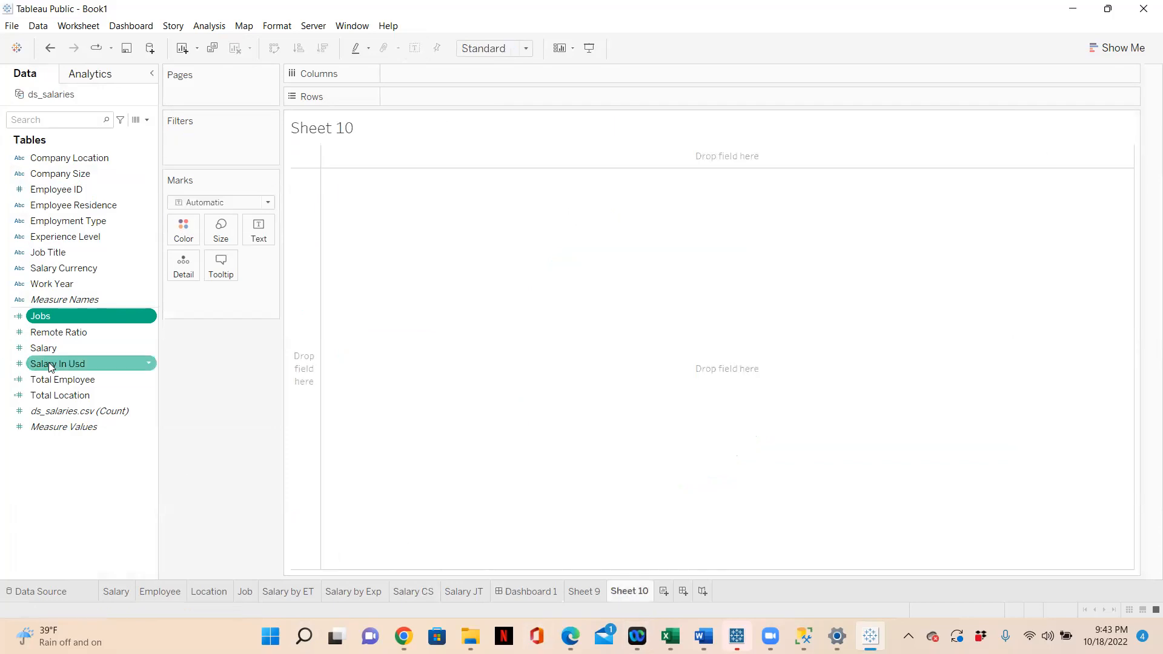
Chart SUM(Salary In Usd) by Company Size L, M and S, then turn it into a pie via Show Me.
{"action": "left_click_drag", "start_coordinate": [48, 368], "coordinate": [402, 100]}
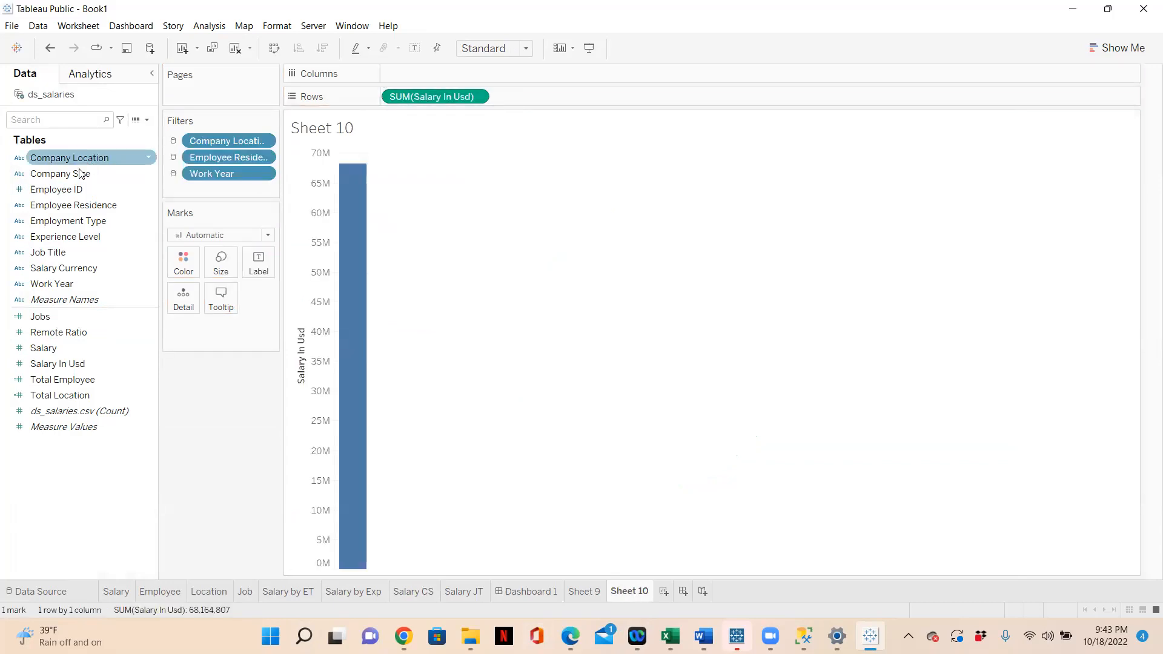
{"action": "left_click_drag", "start_coordinate": [63, 173], "coordinate": [412, 74]}
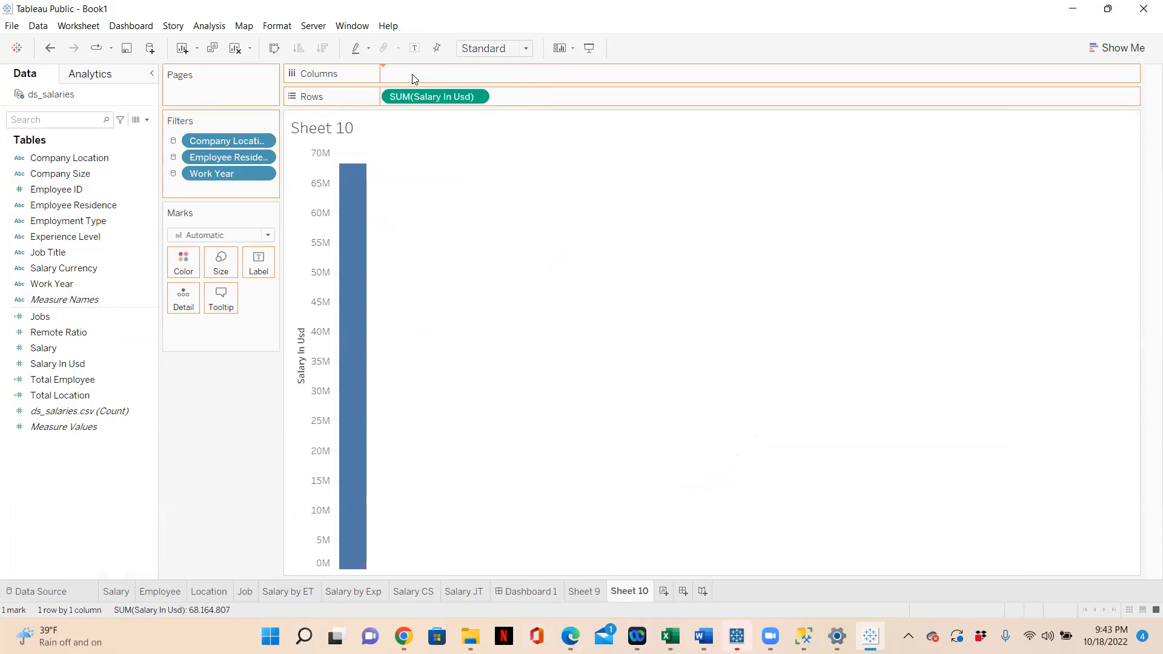
{"action": "mouse_move", "coordinate": [381, 189]}
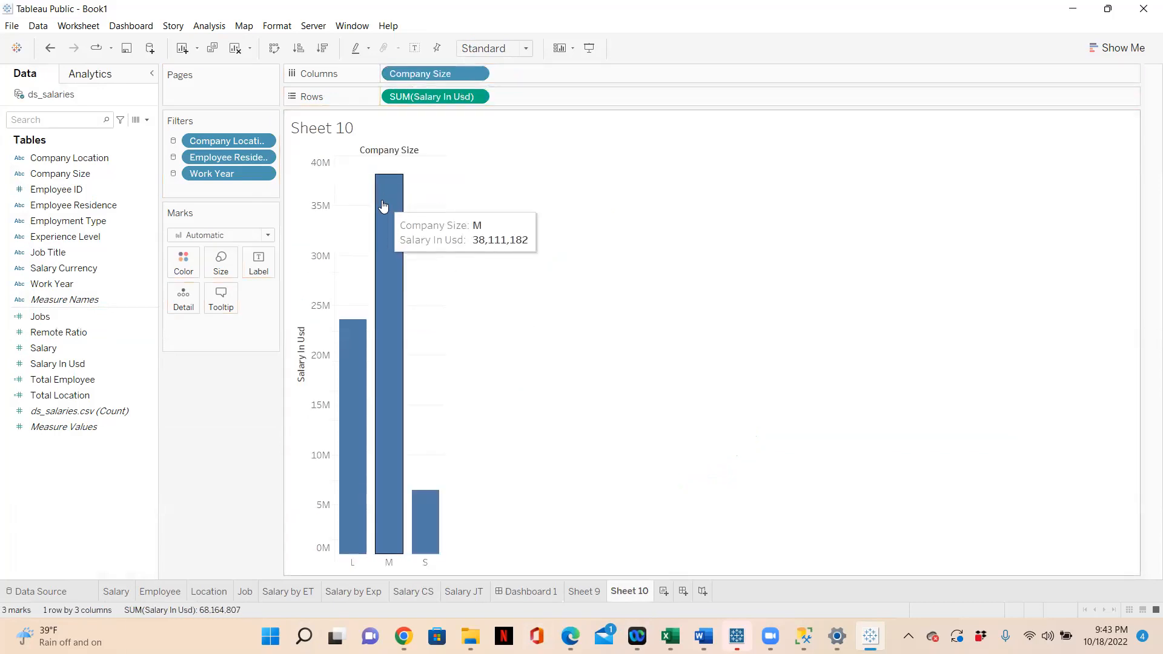
{"action": "left_click_drag", "start_coordinate": [421, 95], "coordinate": [260, 265]}
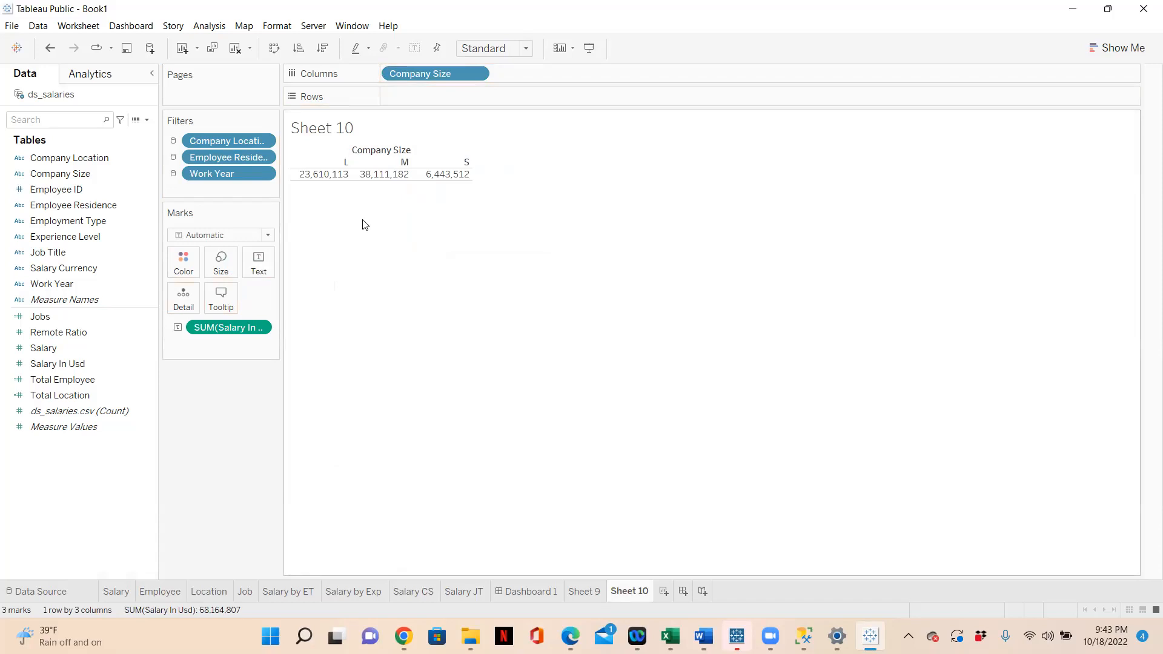
{"action": "left_click", "coordinate": [1121, 49]}
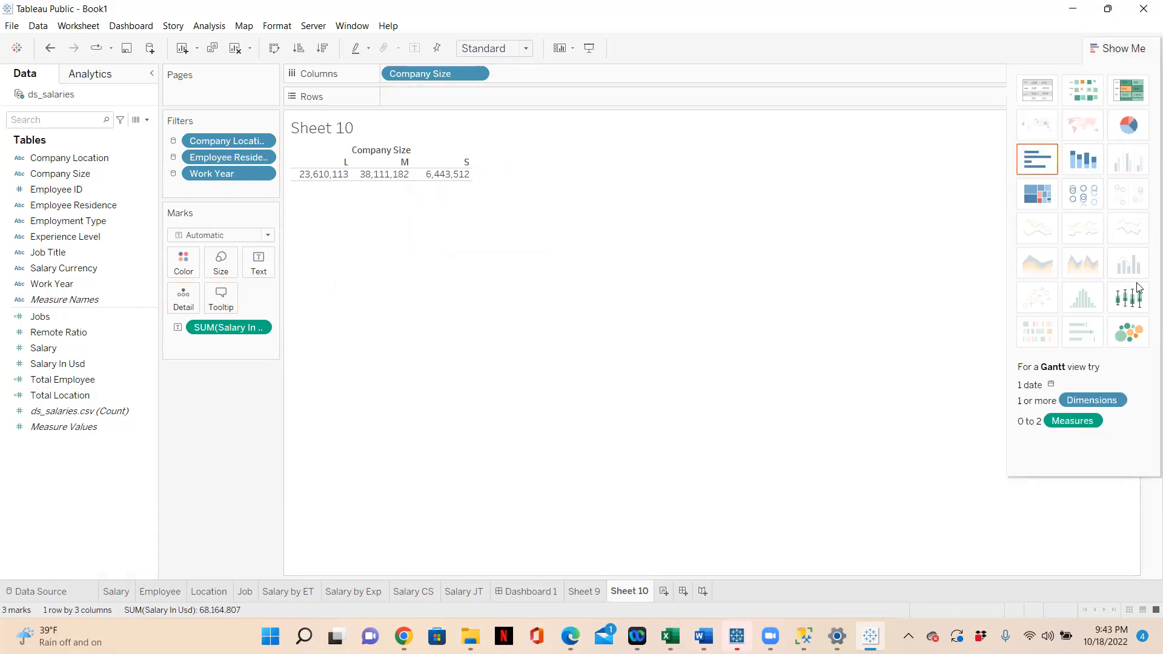
{"action": "left_click", "coordinate": [1129, 127]}
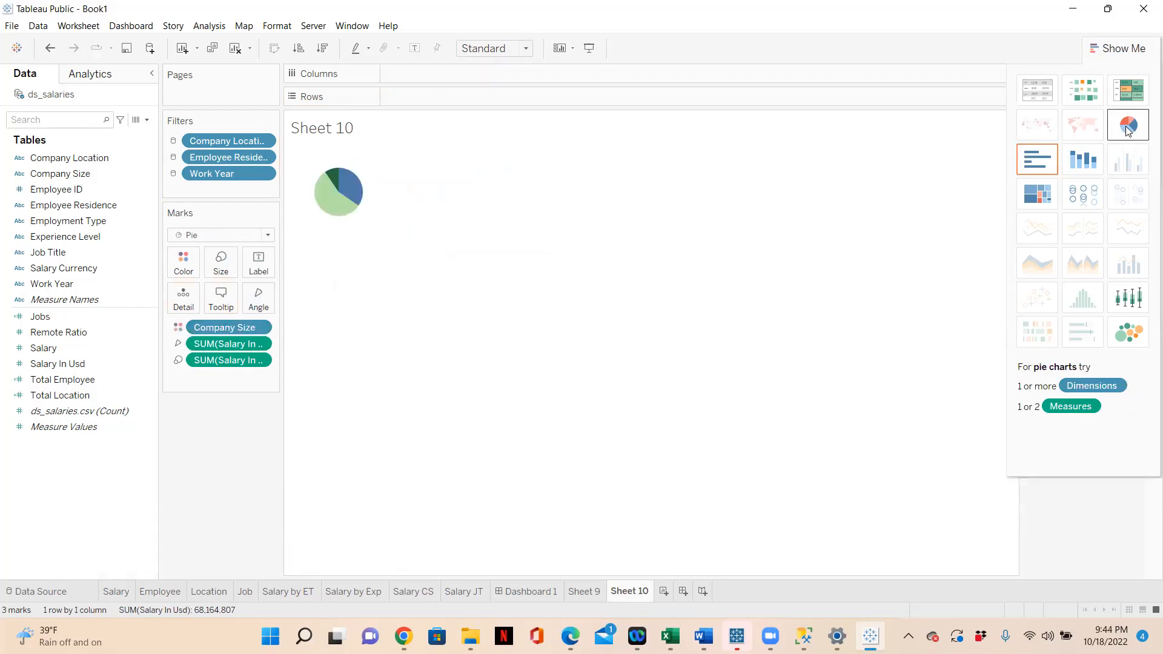
{"action": "left_click", "coordinate": [1129, 48]}
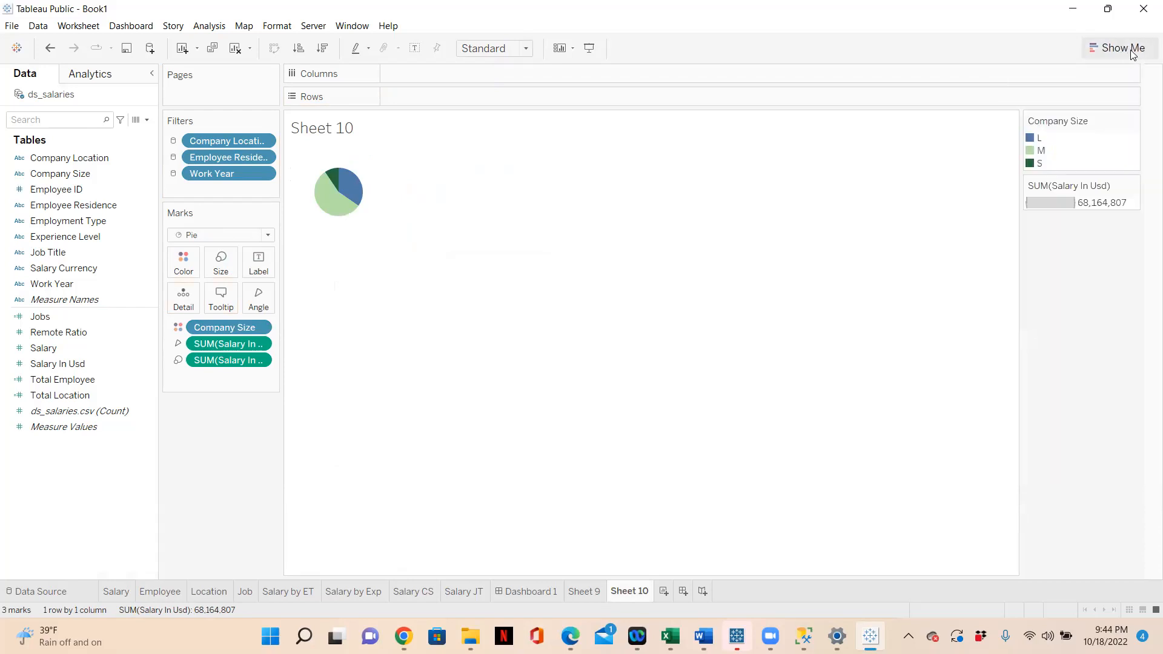
{"action": "left_click", "coordinate": [527, 48]}
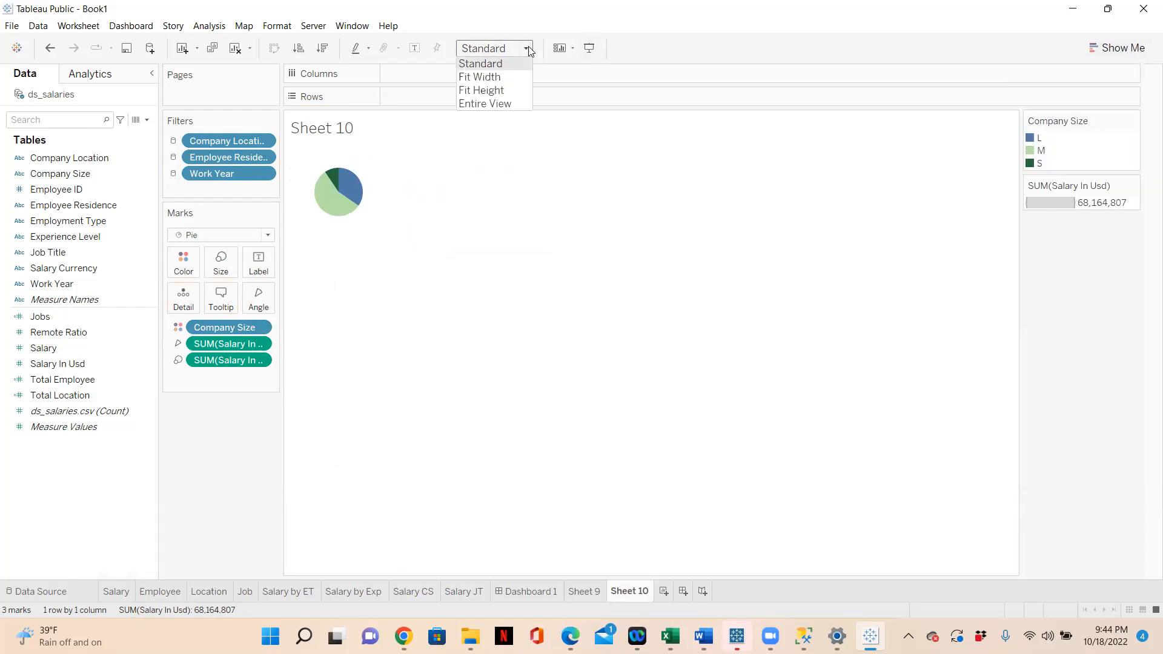
Fit the company-size pie to Entire View and give its slices white borders.
{"action": "left_click", "coordinate": [514, 99]}
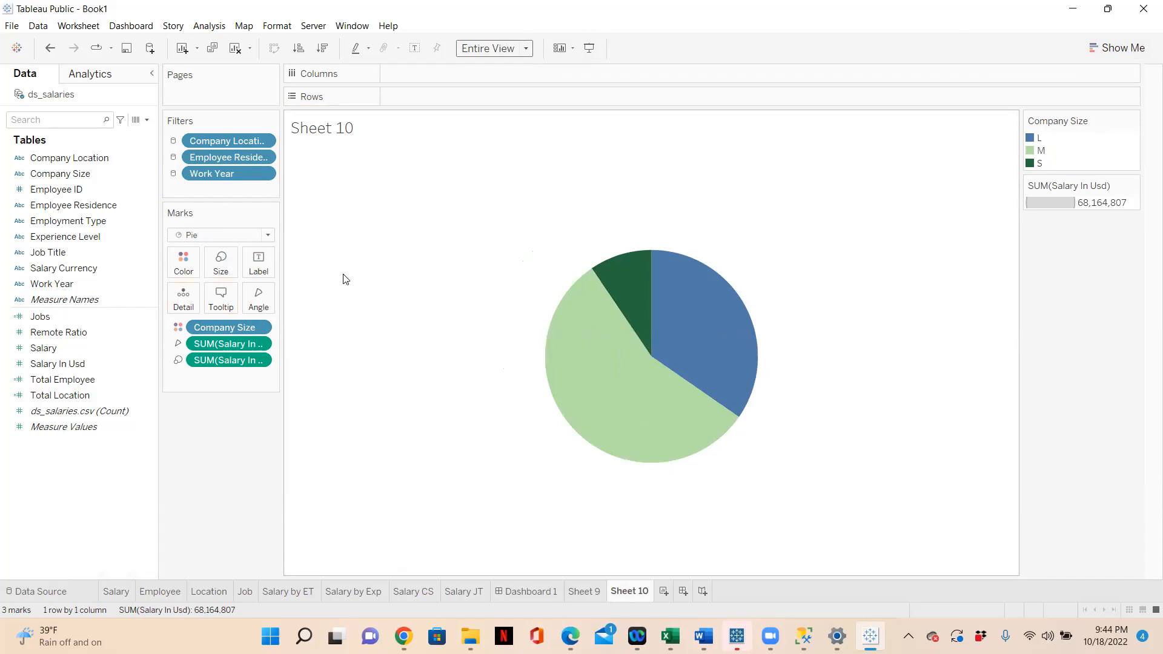
{"action": "mouse_move", "coordinate": [611, 290]}
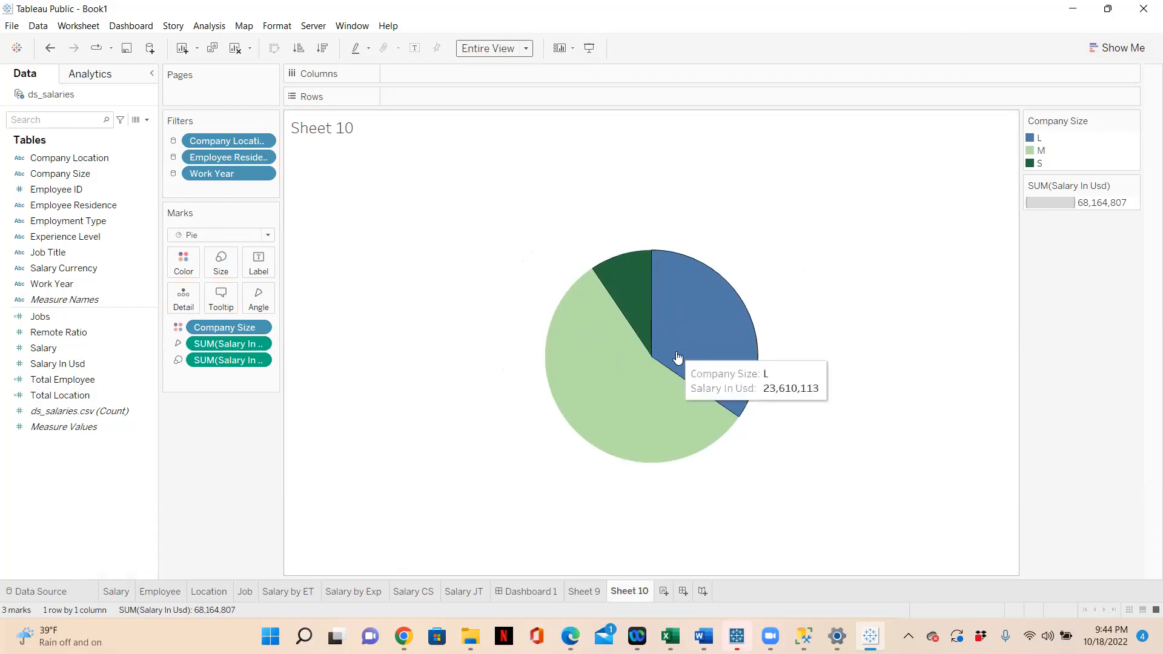
{"action": "left_click", "coordinate": [186, 265]}
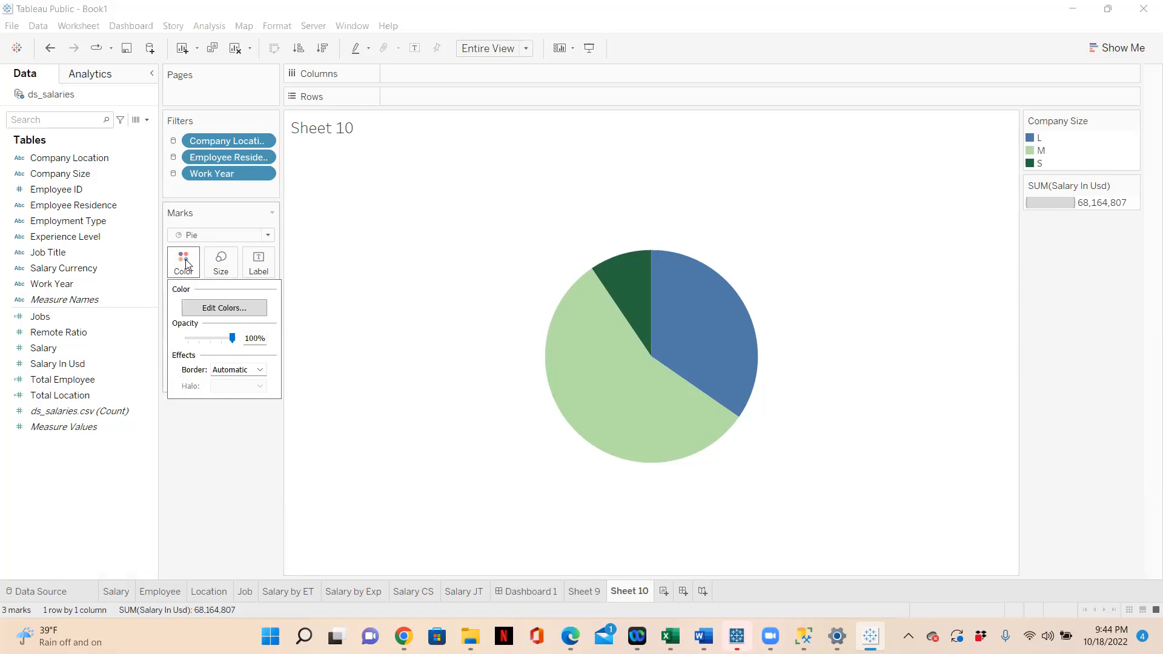
{"action": "left_click", "coordinate": [226, 371]}
{"action": "left_click", "coordinate": [234, 423]}
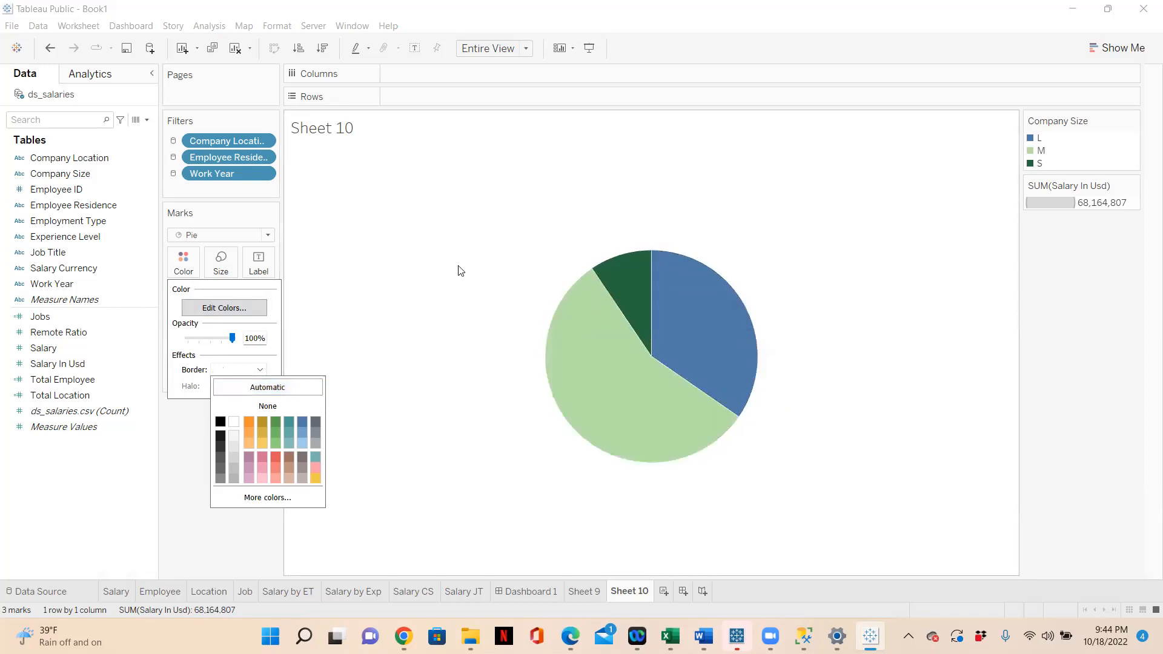
{"action": "left_click", "coordinate": [192, 421]}
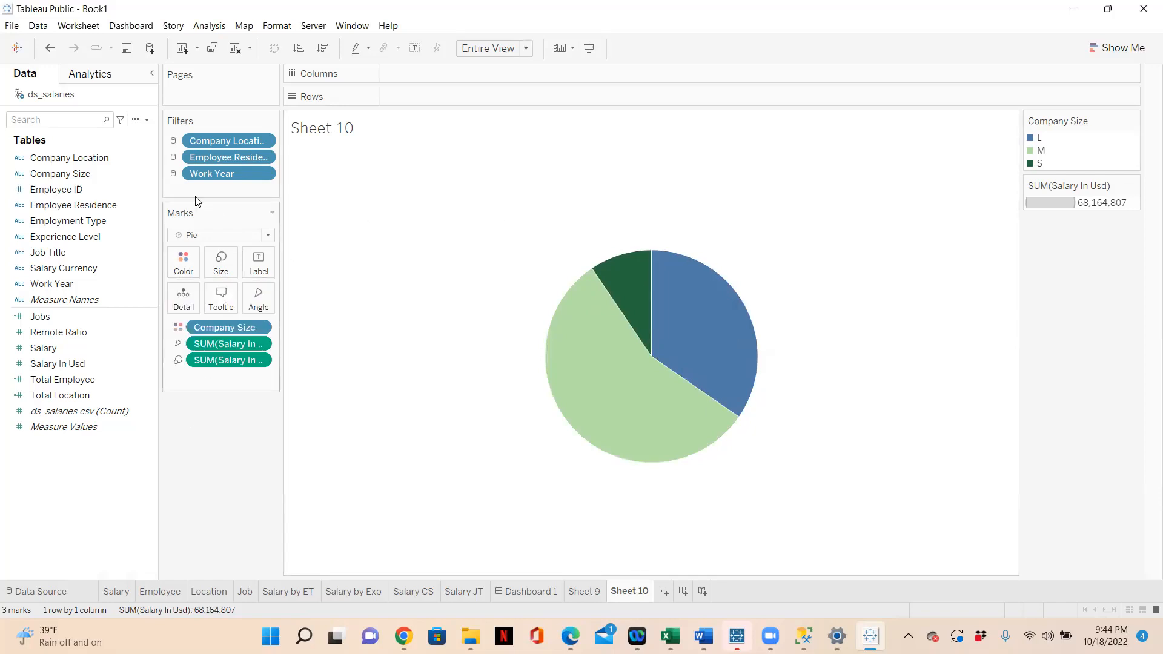
{"action": "mouse_move", "coordinate": [592, 353]}
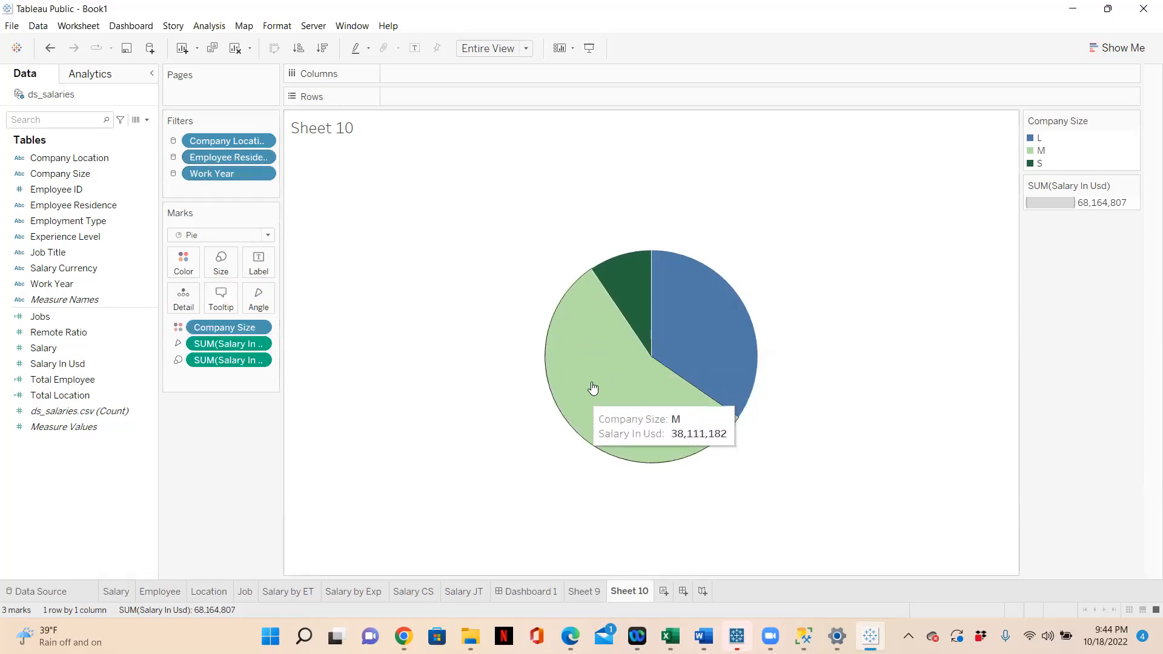
{"action": "mouse_move", "coordinate": [576, 403]}
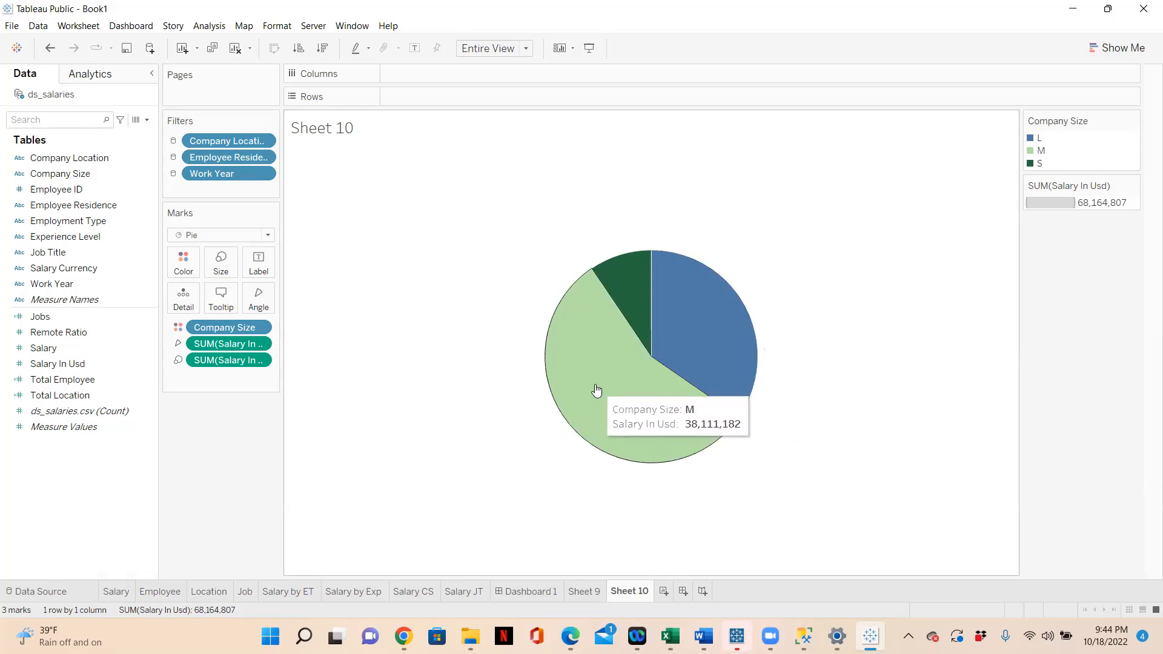
{"action": "mouse_move", "coordinate": [626, 276]}
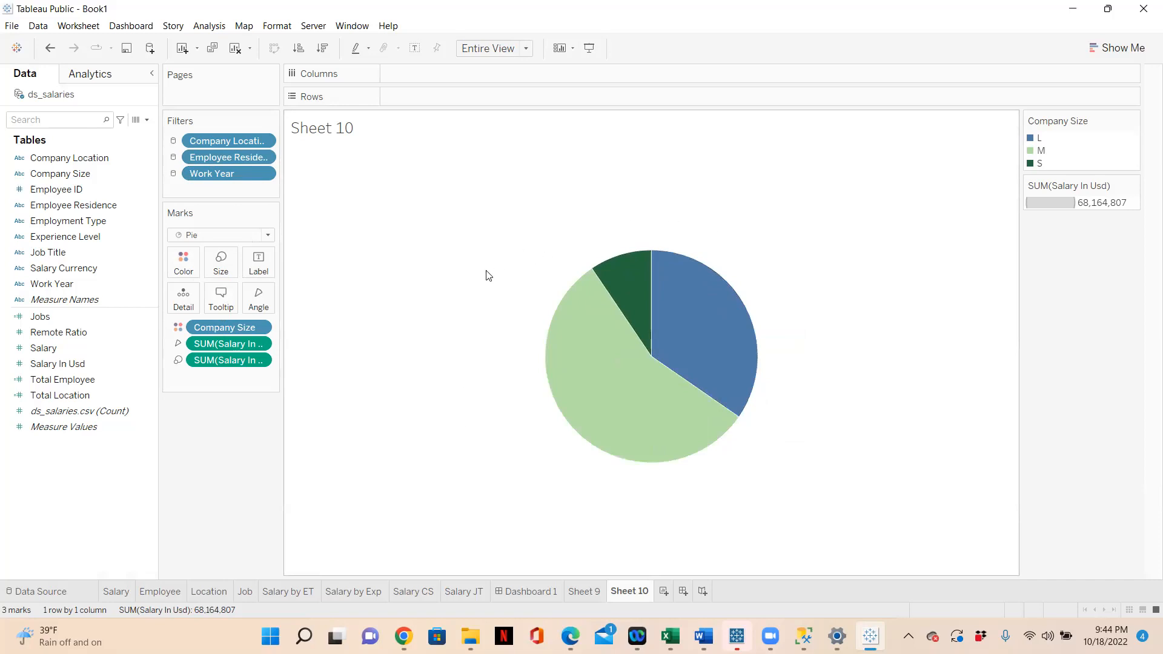
Label each pie slice with its Company Size and its Salary In Usd total.
{"action": "left_click_drag", "start_coordinate": [59, 174], "coordinate": [260, 269]}
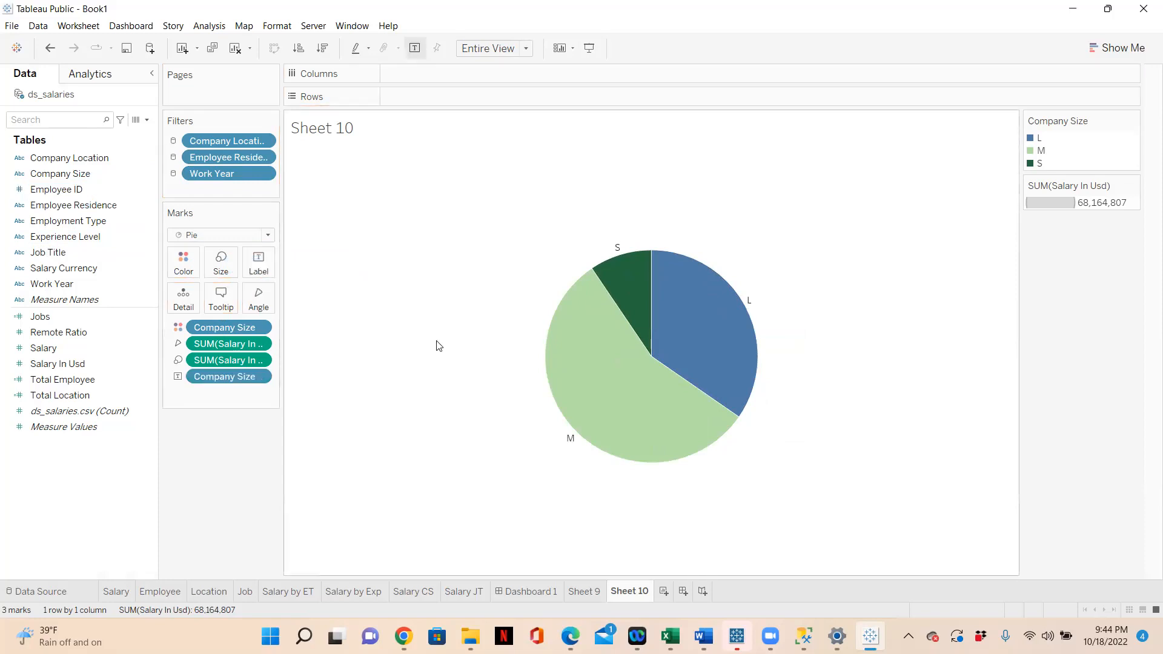
{"action": "mouse_move", "coordinate": [569, 429]}
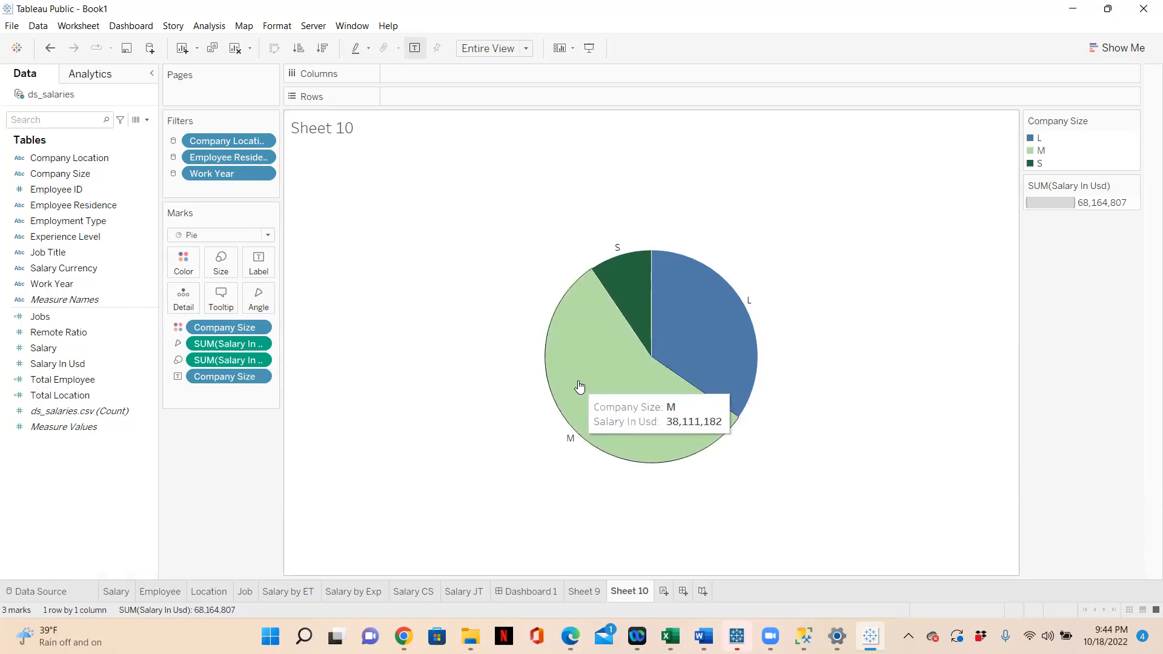
{"action": "left_click_drag", "start_coordinate": [54, 363], "coordinate": [255, 271]}
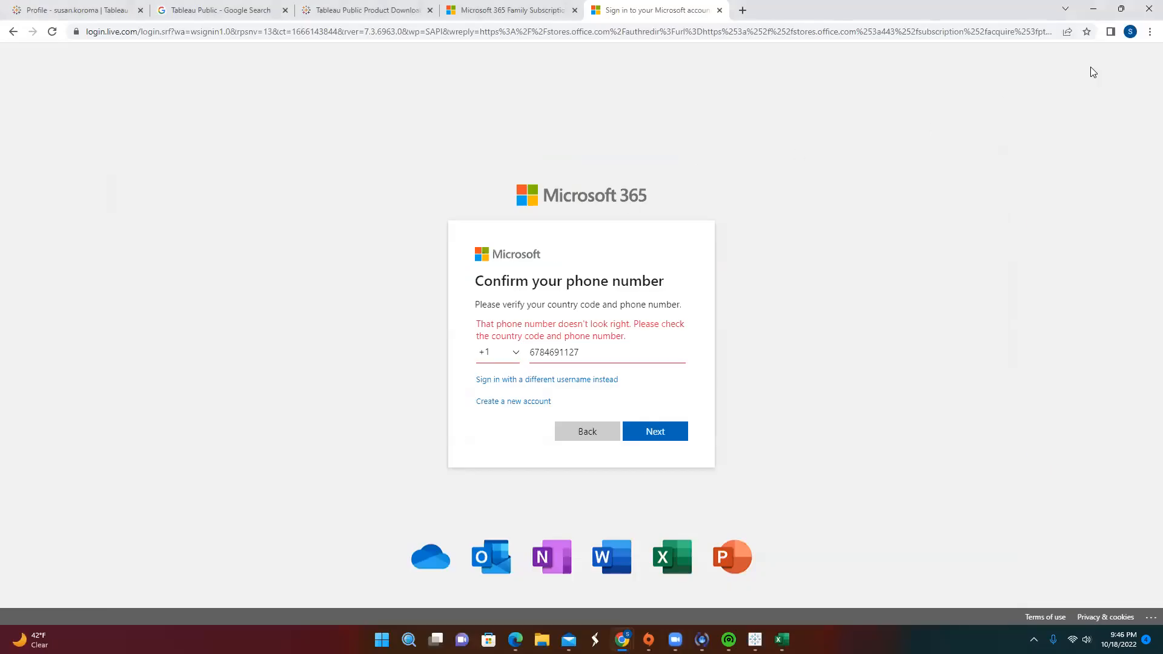
Minimize the browser and mail windows and bring Tableau's Book1 Connect start page forward.
{"action": "left_click", "coordinate": [1096, 10]}
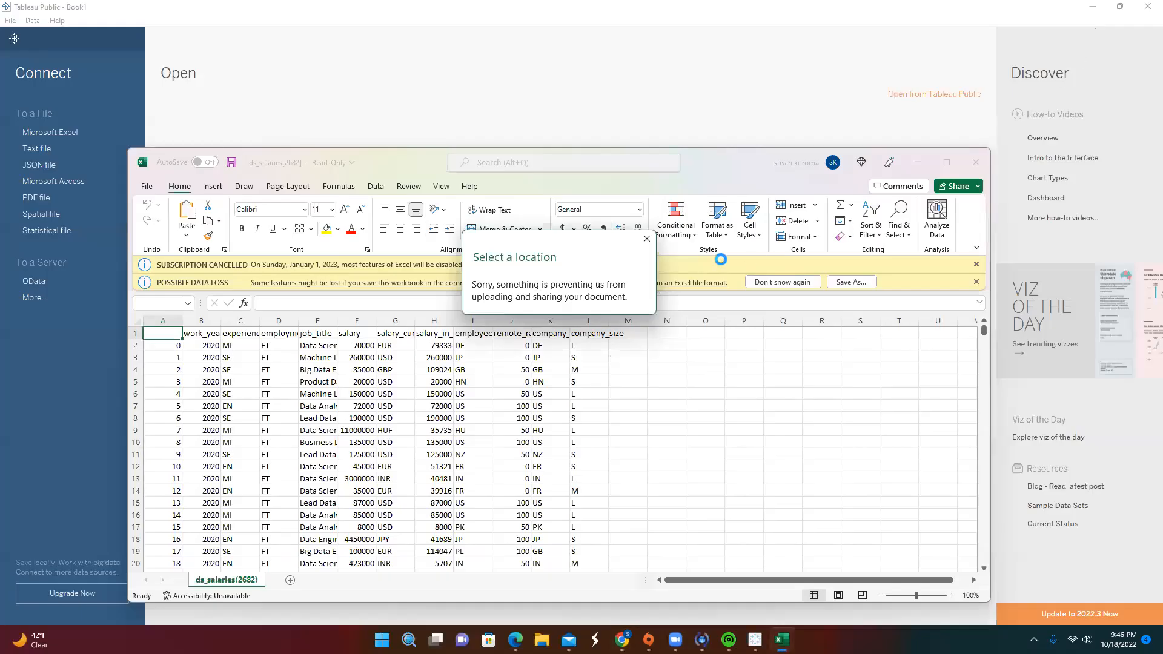
{"action": "left_click", "coordinate": [728, 126]}
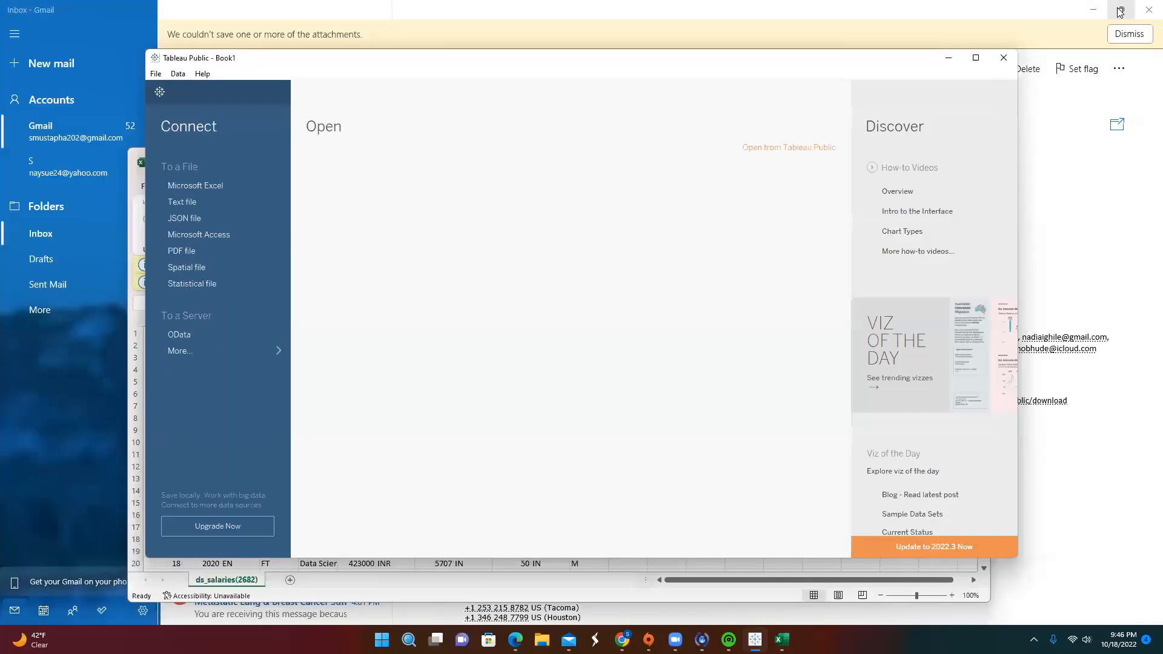
{"action": "left_click", "coordinate": [1120, 8]}
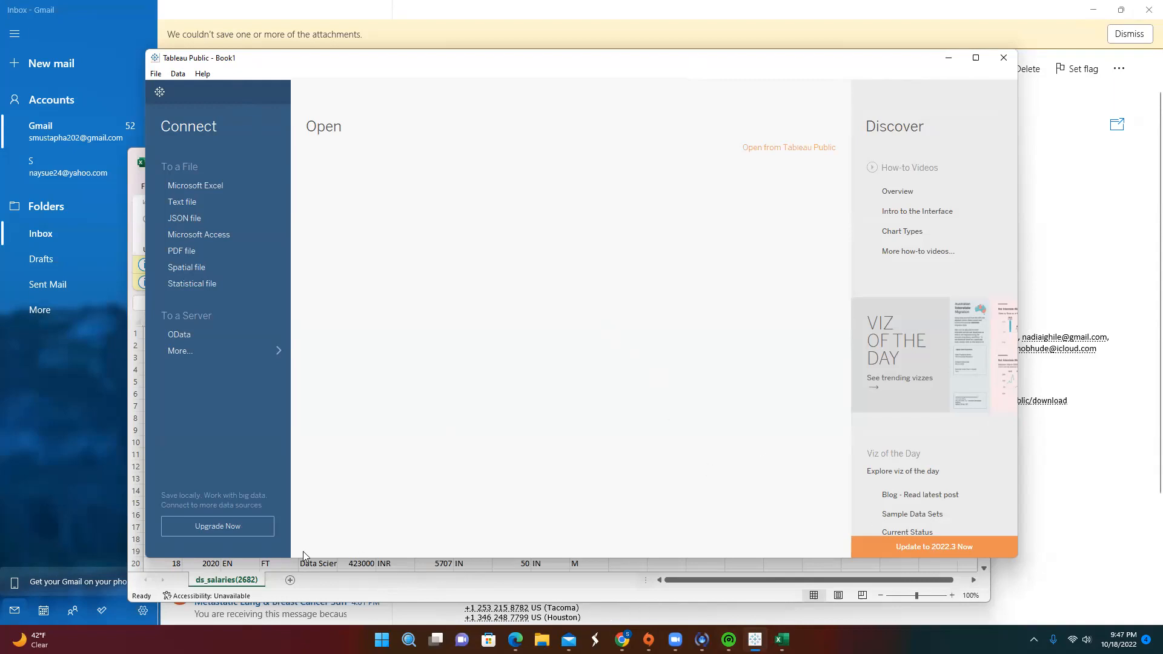
{"action": "left_click", "coordinate": [323, 589]}
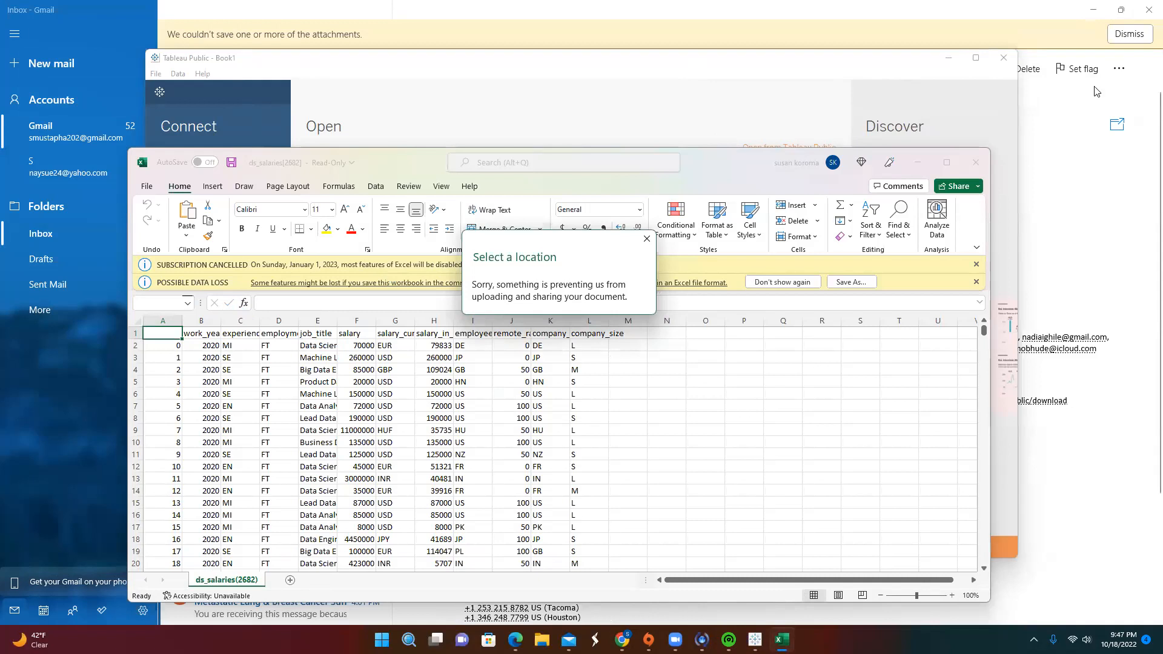
{"action": "left_click", "coordinate": [1093, 9]}
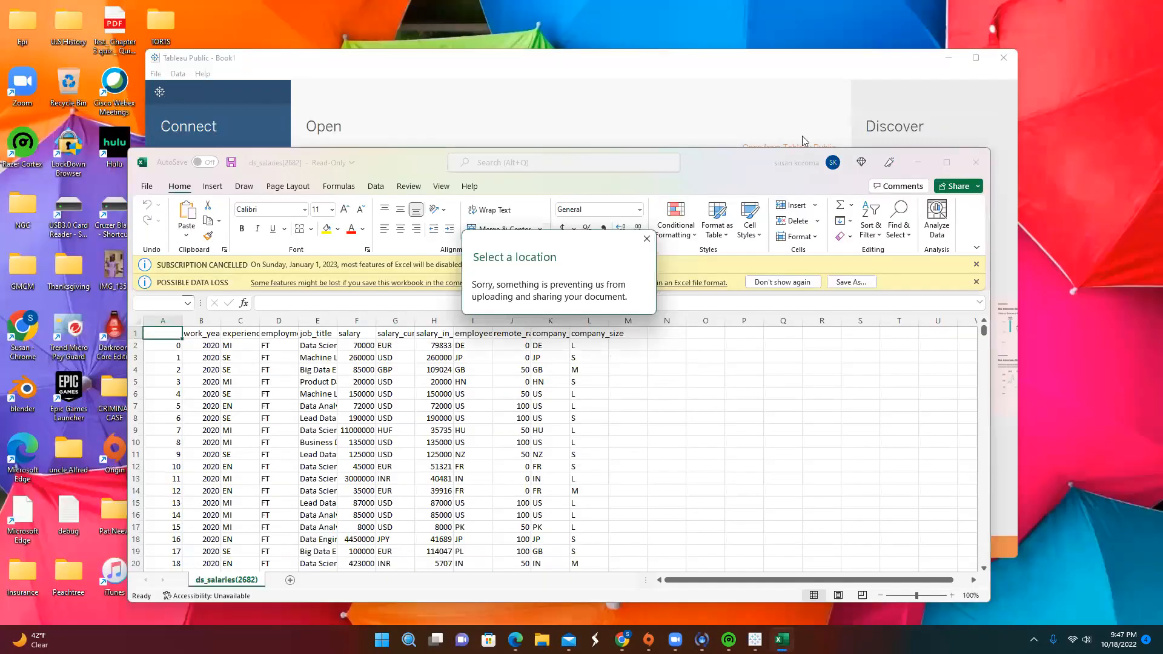
{"action": "left_click", "coordinate": [458, 99]}
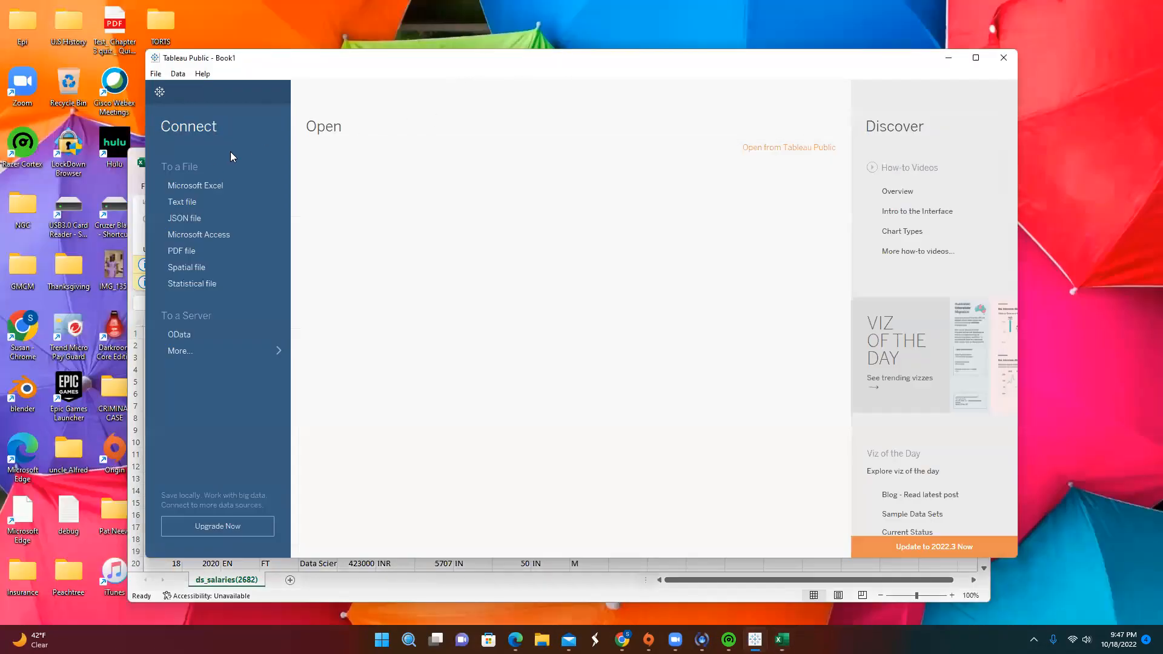
Start a Text file connection and browse Downloads and its saved Facebook files folder.
{"action": "left_click", "coordinate": [189, 201]}
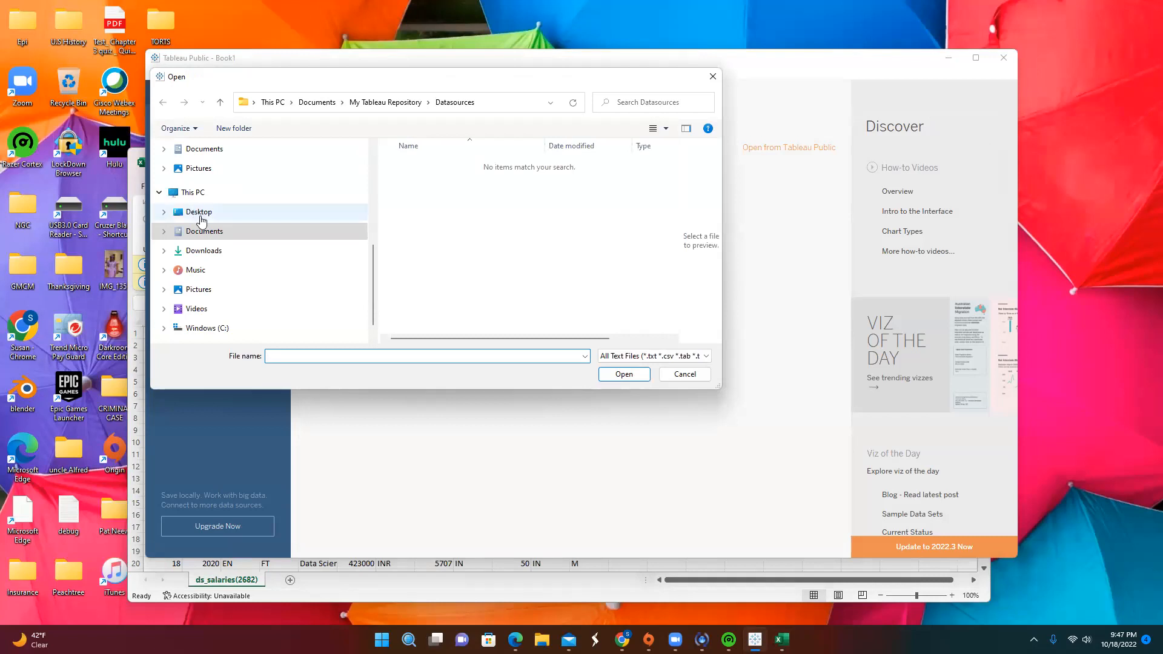
{"action": "left_click", "coordinate": [210, 253]}
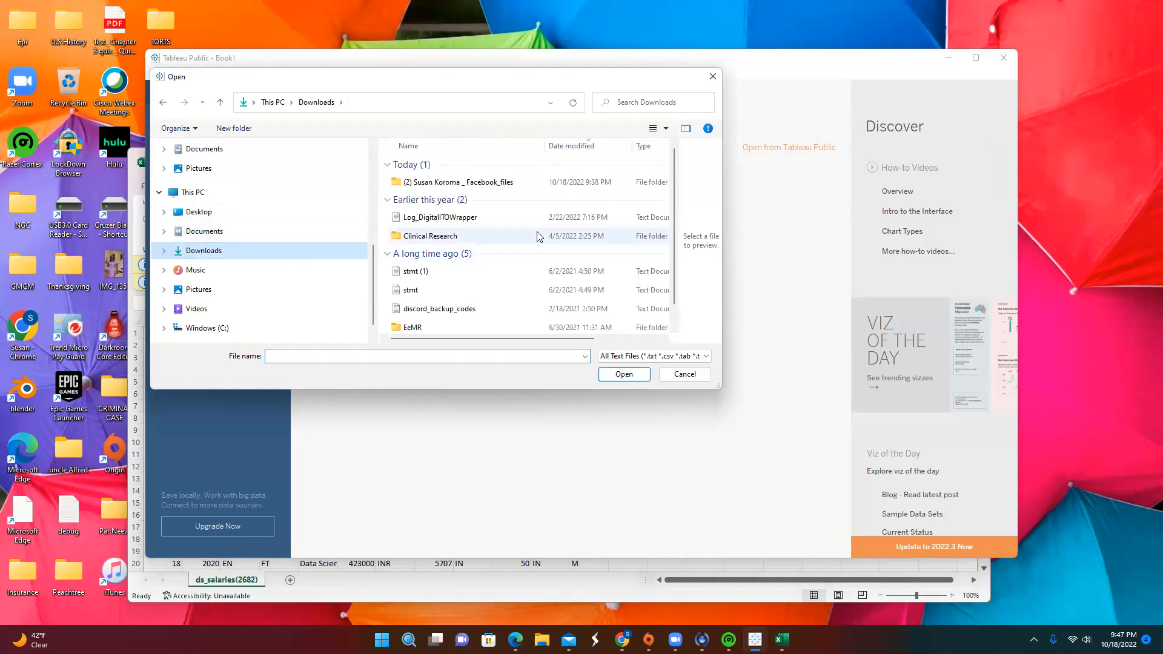
{"action": "left_click", "coordinate": [501, 187]}
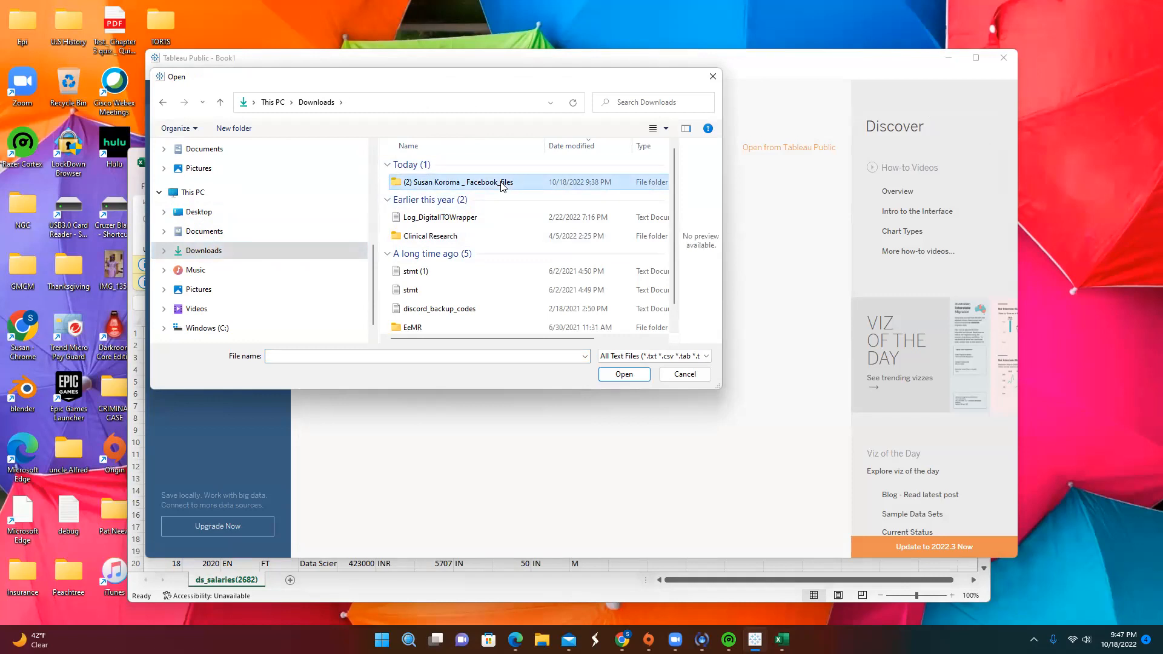
{"action": "double_click", "coordinate": [503, 184]}
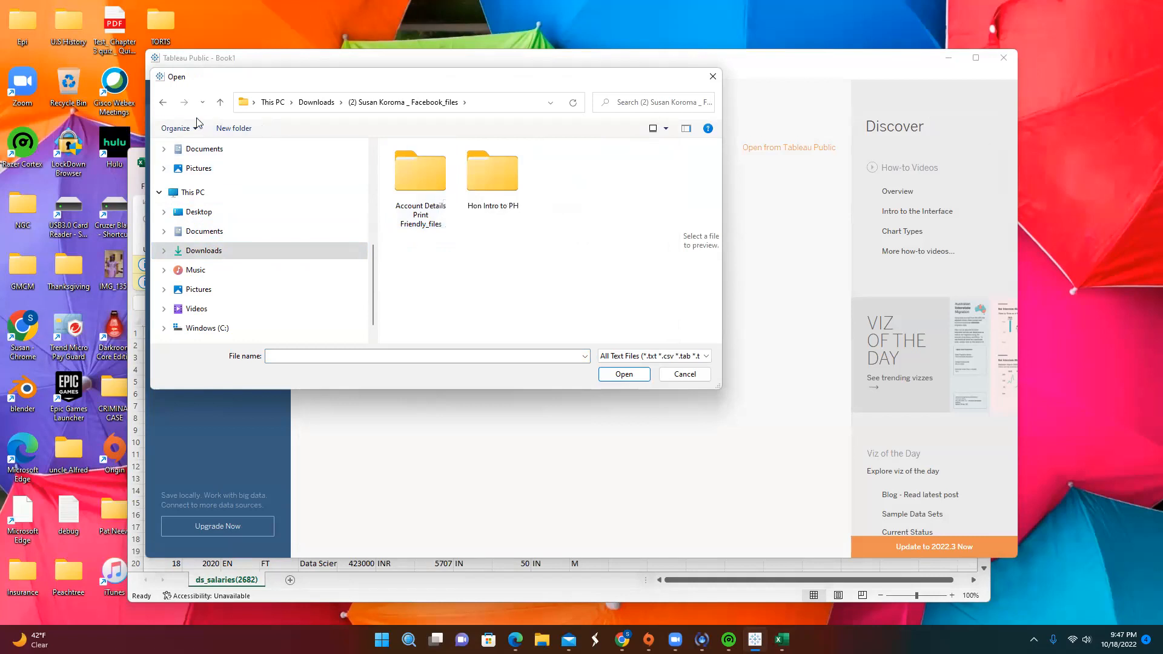
{"action": "left_click", "coordinate": [162, 102]}
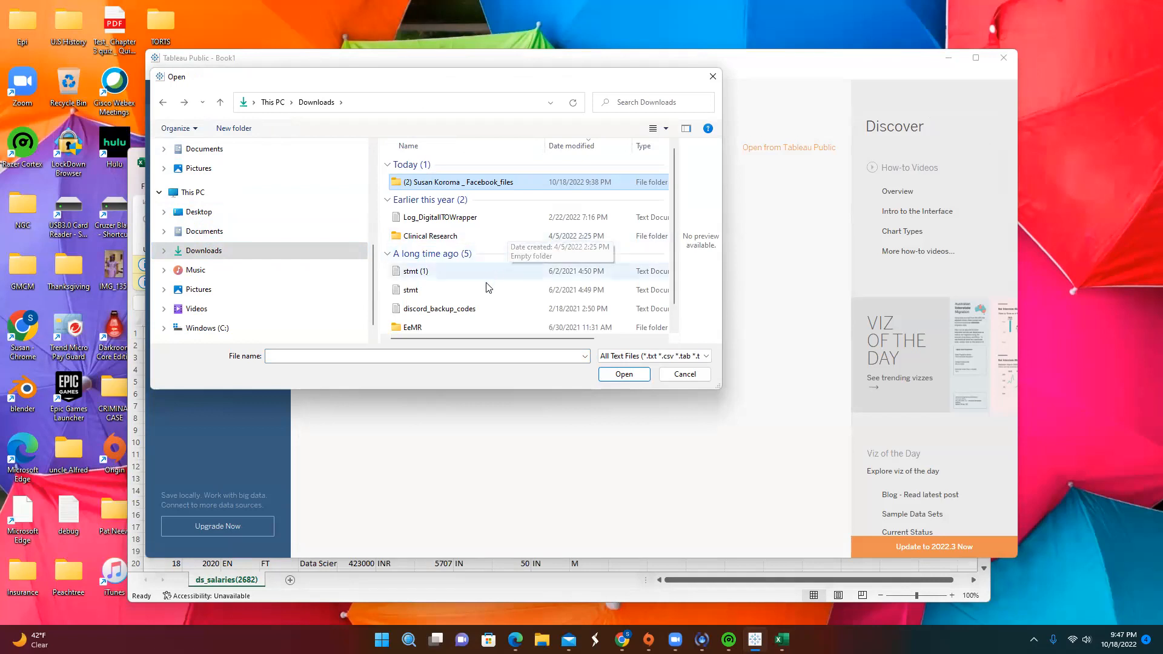
Scan the Downloads list, then close the picker without choosing a file.
{"action": "scroll", "coordinate": [495, 296], "scroll_direction": "down", "scroll_amount": 1}
{"action": "scroll", "coordinate": [495, 296], "scroll_direction": "up", "scroll_amount": 1}
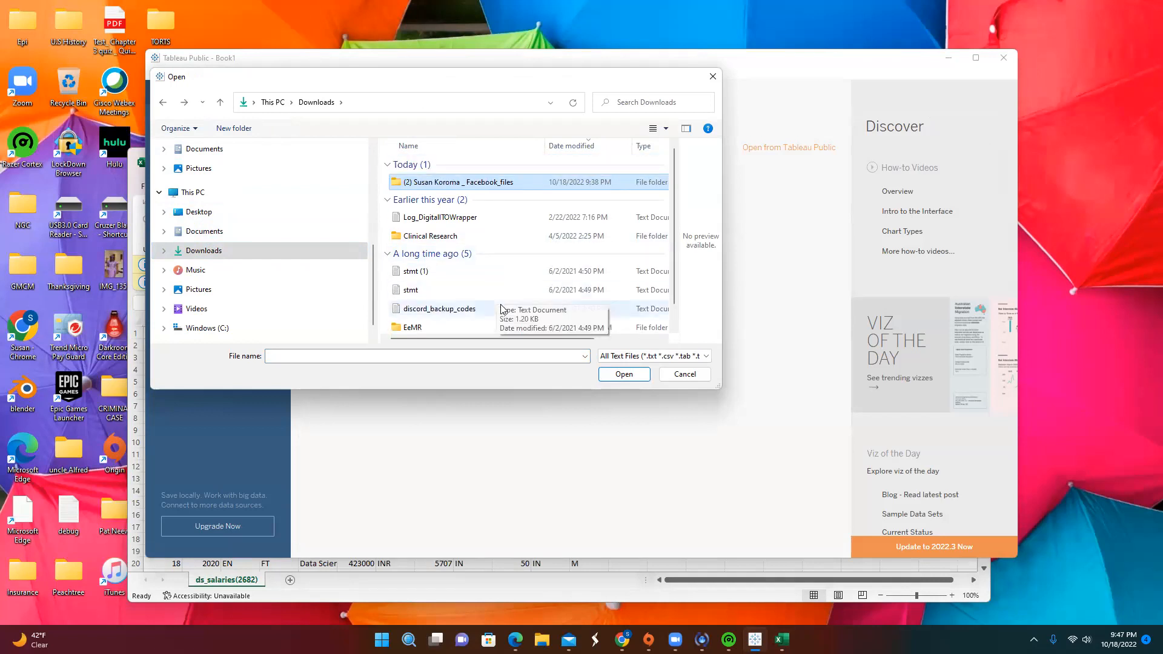
{"action": "left_click_drag", "start_coordinate": [675, 246], "coordinate": [676, 282]}
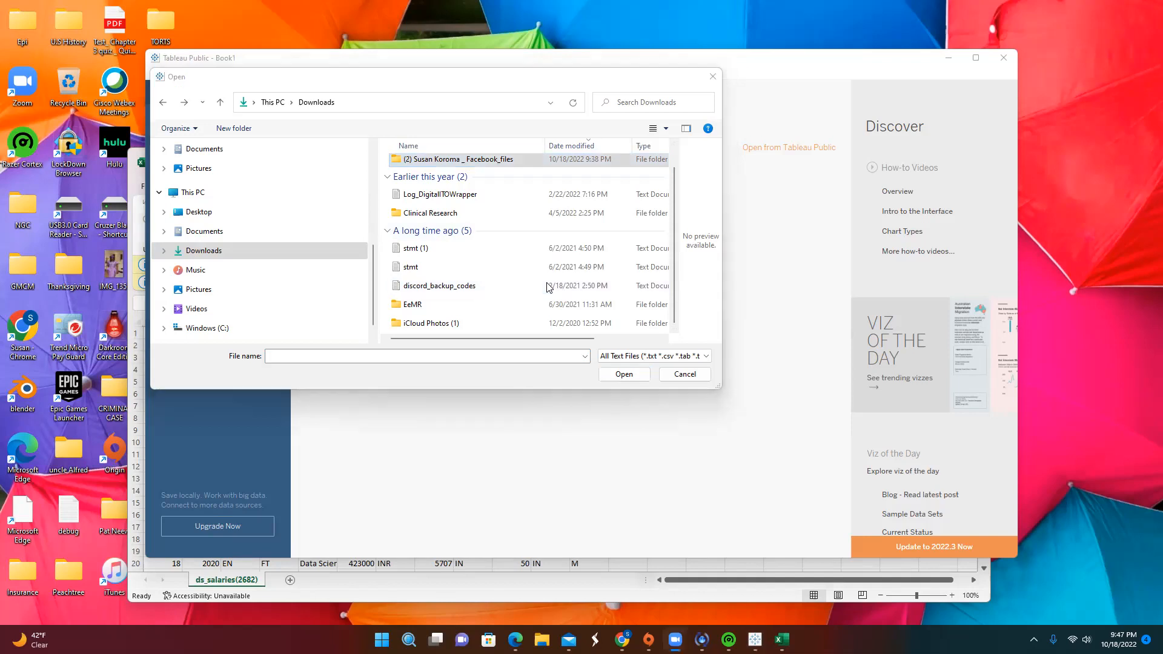
{"action": "left_click", "coordinate": [772, 347]}
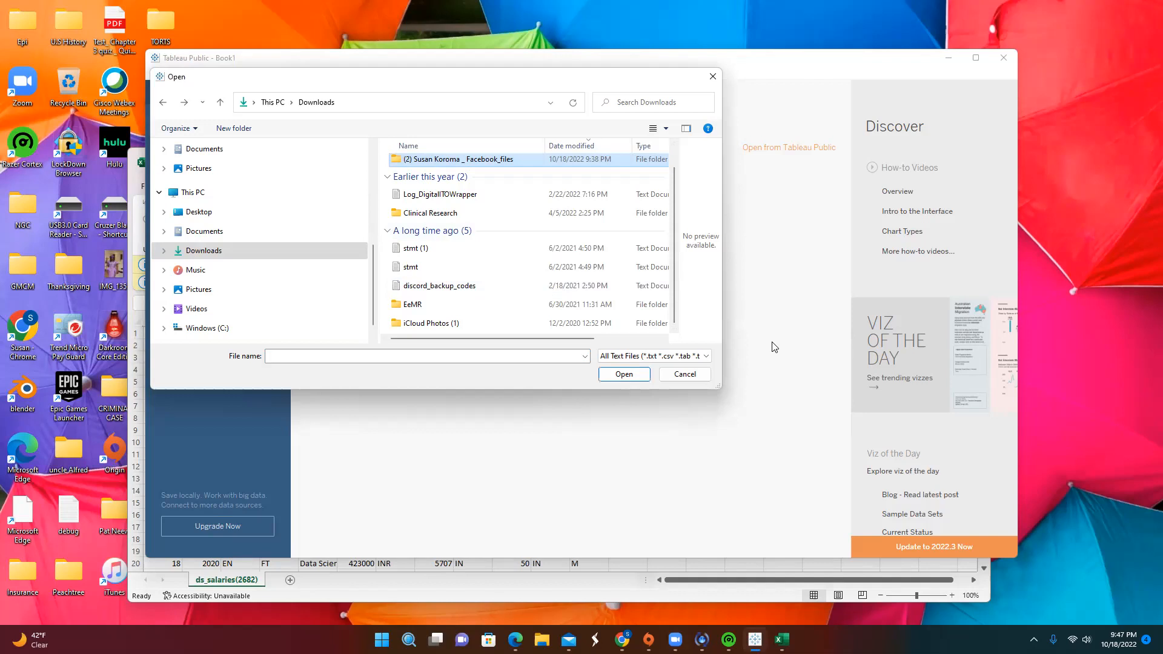
{"action": "left_click", "coordinate": [705, 77]}
Close the file picker, move the web mail window aside, and switch to the Mail inbox.
{"action": "left_click", "coordinate": [714, 79]}
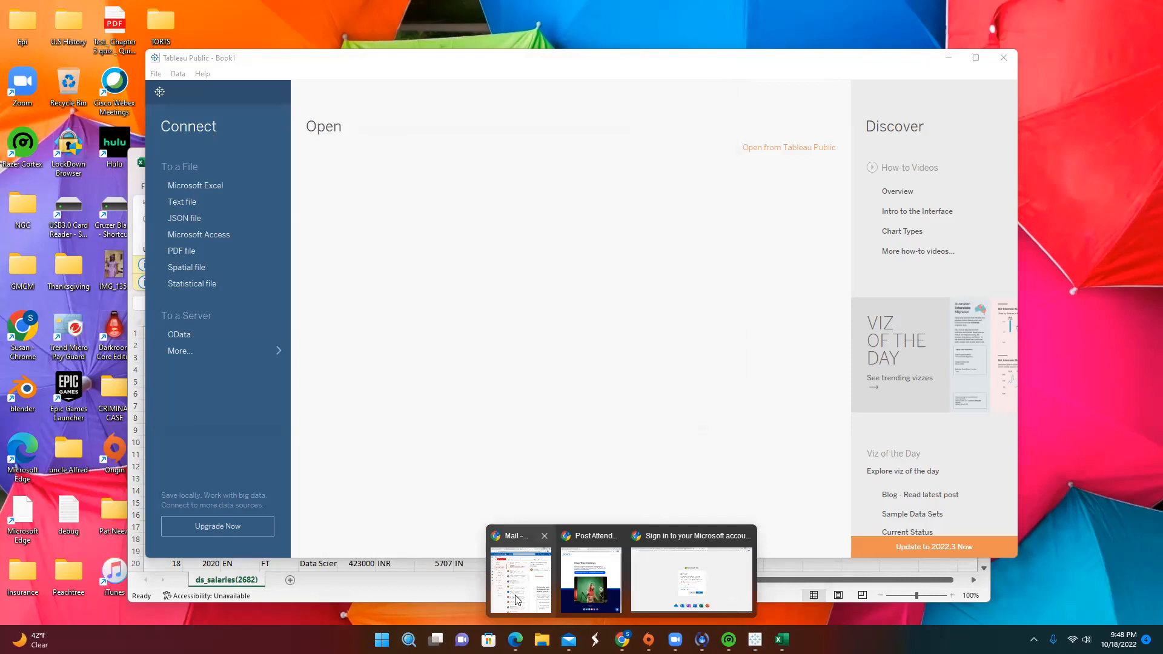
{"action": "left_click", "coordinate": [497, 576]}
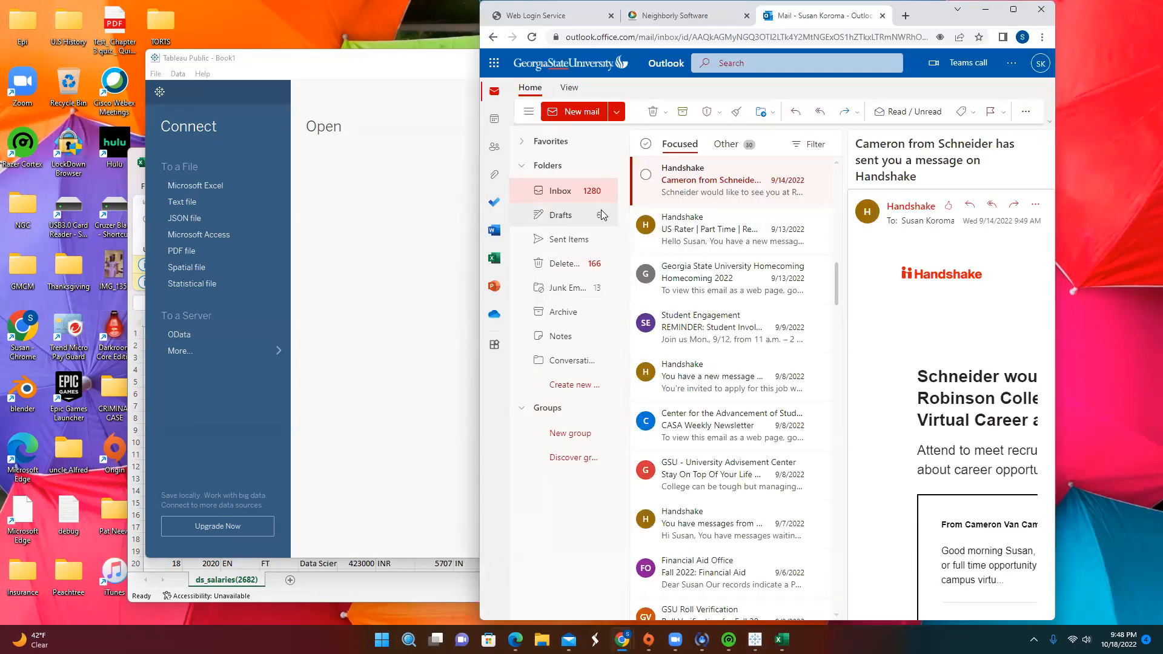
{"action": "left_click", "coordinate": [985, 9]}
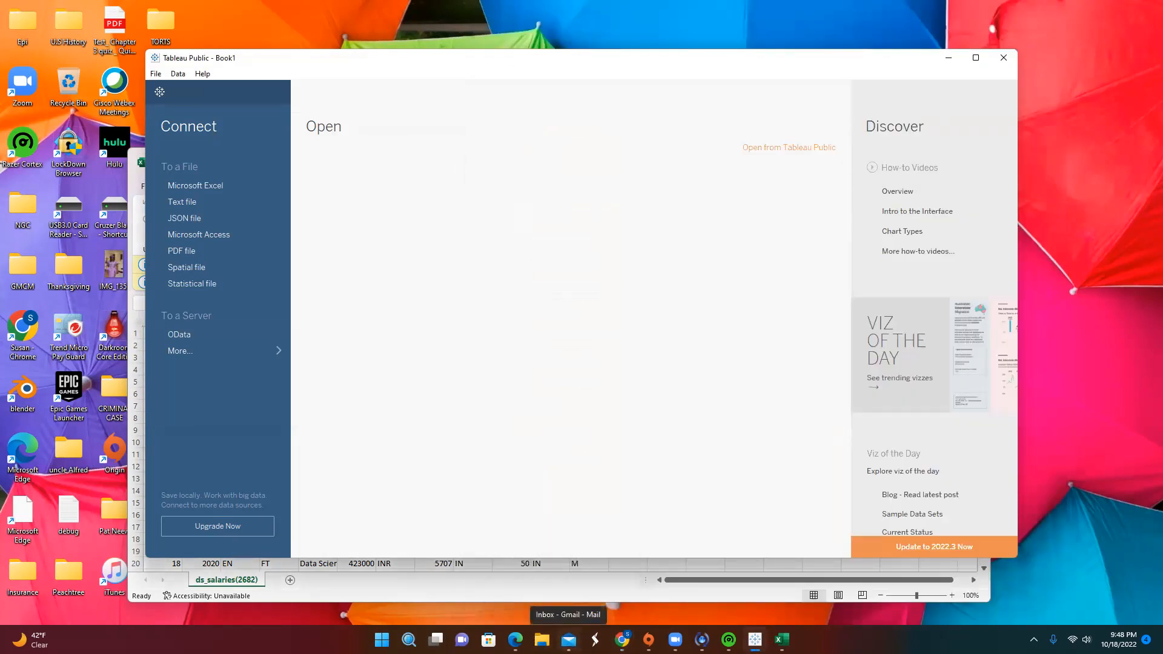
{"action": "left_click", "coordinate": [569, 640]}
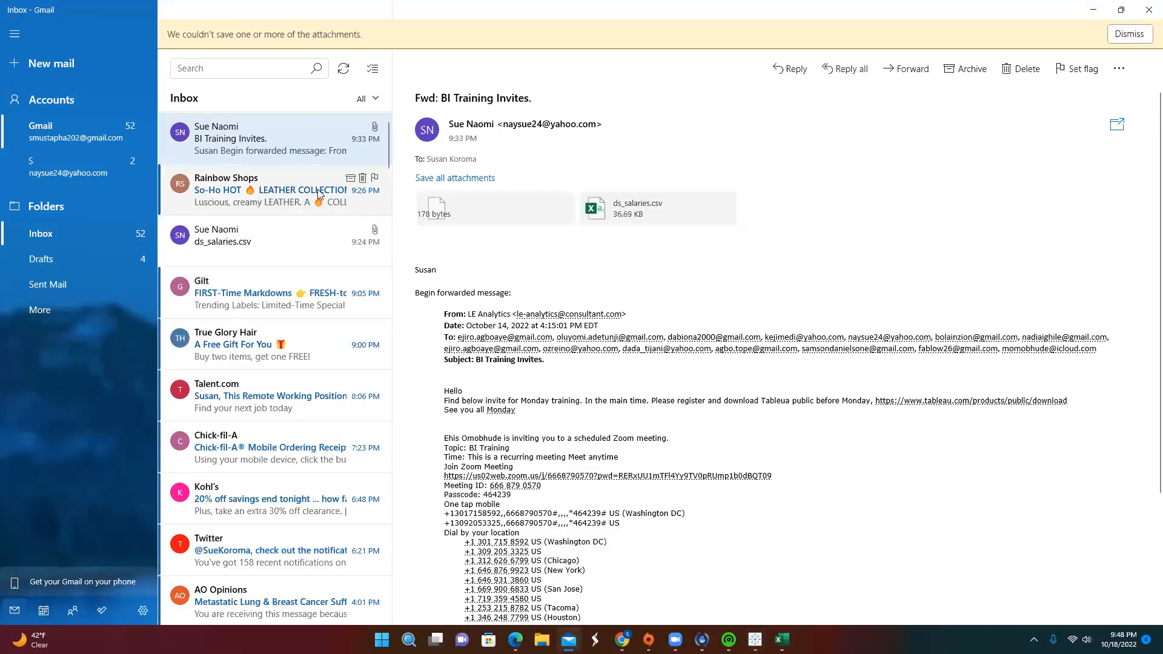
Open the ds_salaries.csv email and its attachment, then close the Excel copies.
{"action": "left_click", "coordinate": [223, 240]}
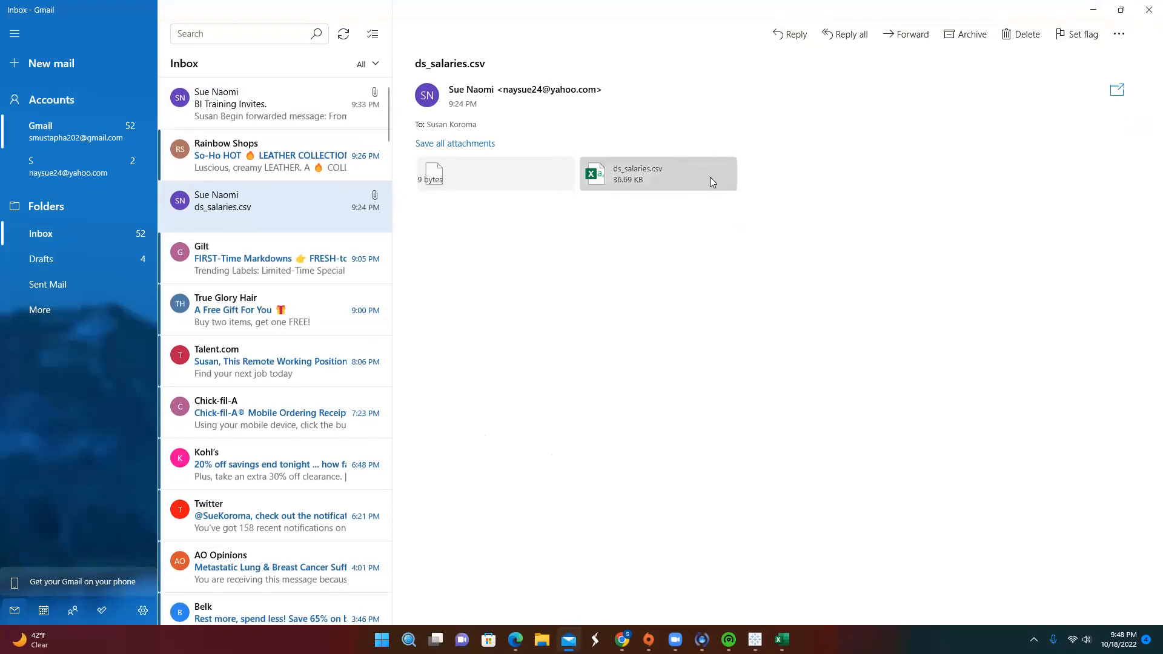
{"action": "left_click", "coordinate": [697, 170]}
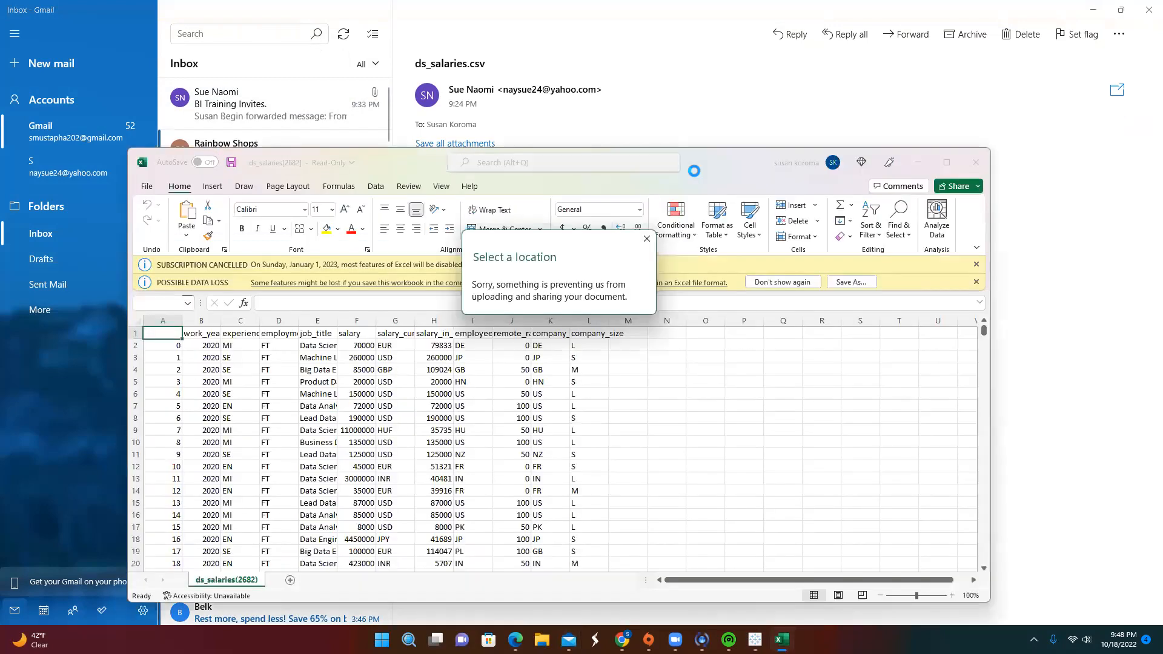
{"action": "left_click", "coordinate": [641, 243]}
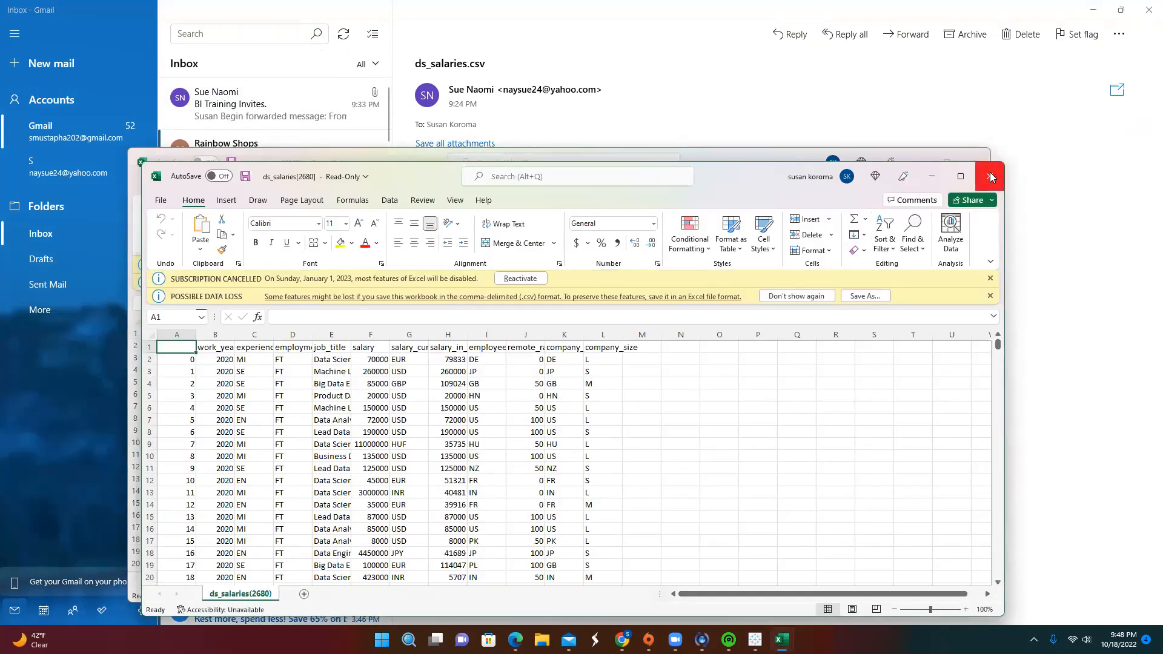
{"action": "left_click", "coordinate": [991, 178]}
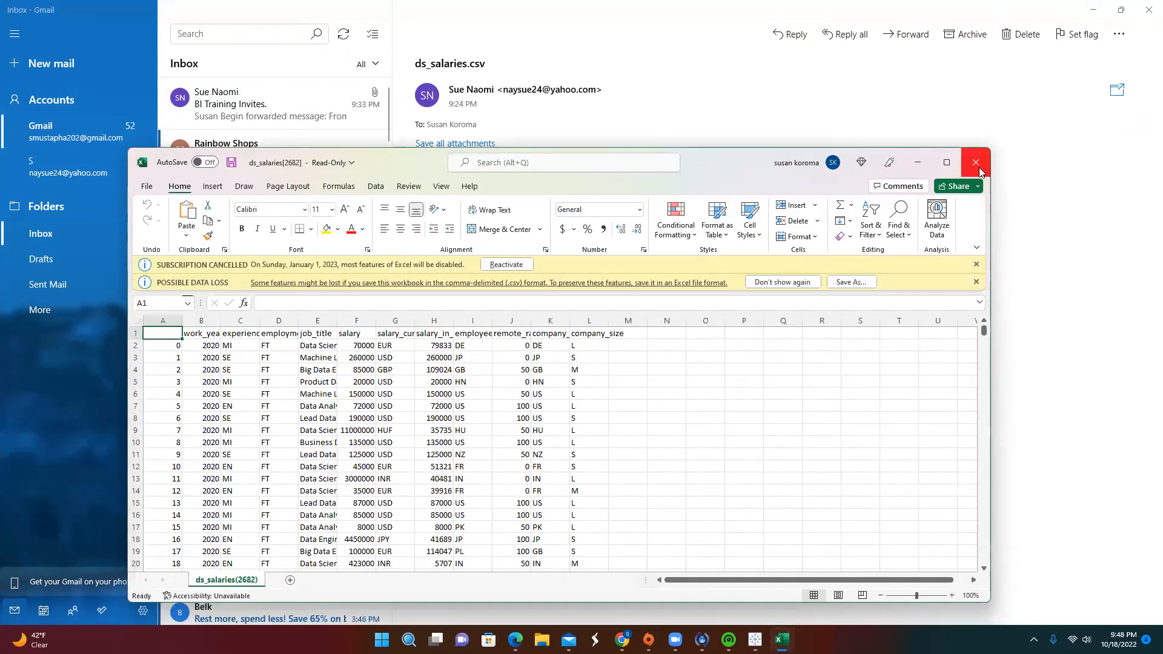
{"action": "left_click", "coordinate": [975, 169]}
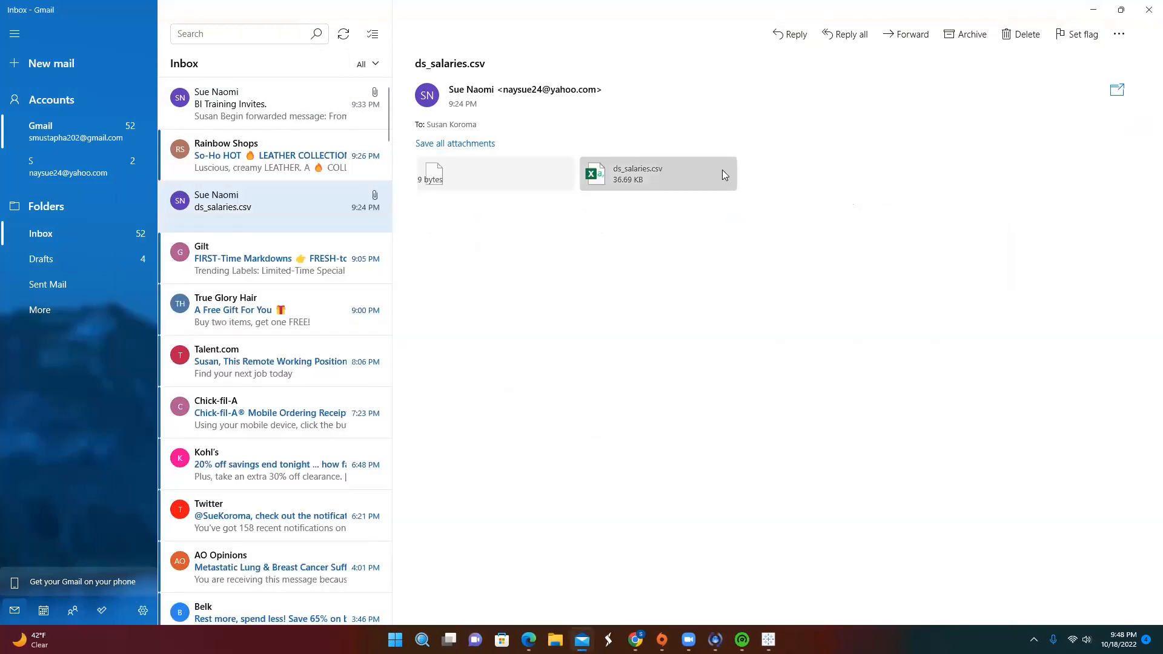
Save the ds_salaries.csv attachment into a newly created Desktop folder named Tableau.
{"action": "right_click", "coordinate": [689, 180]}
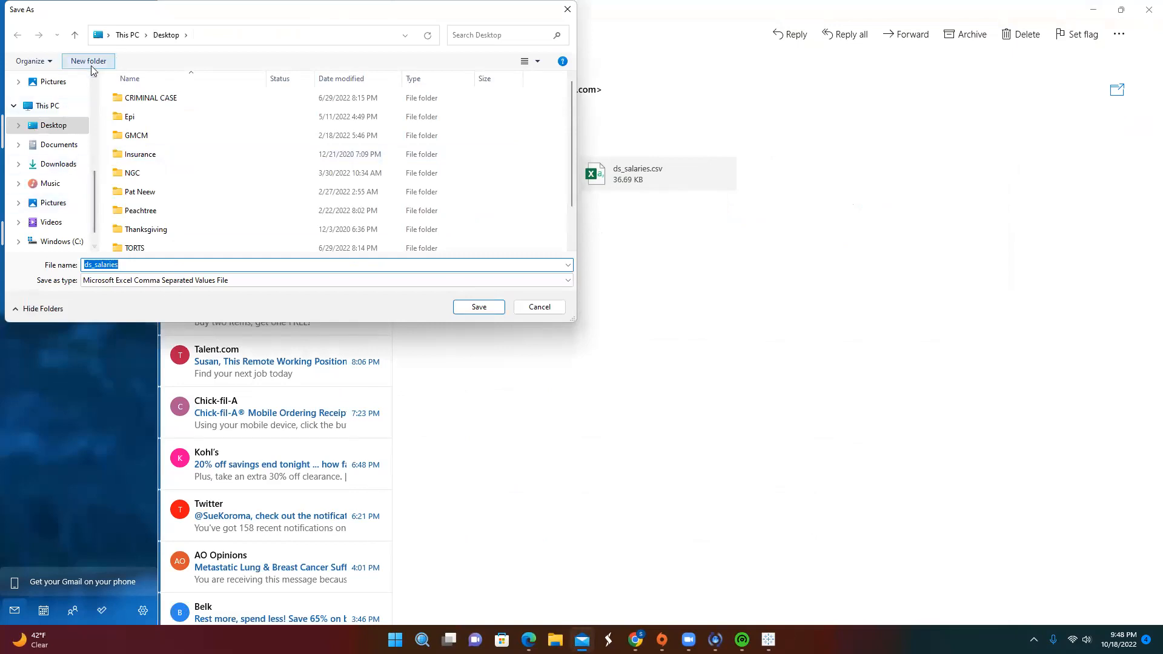
{"action": "left_click", "coordinate": [63, 125]}
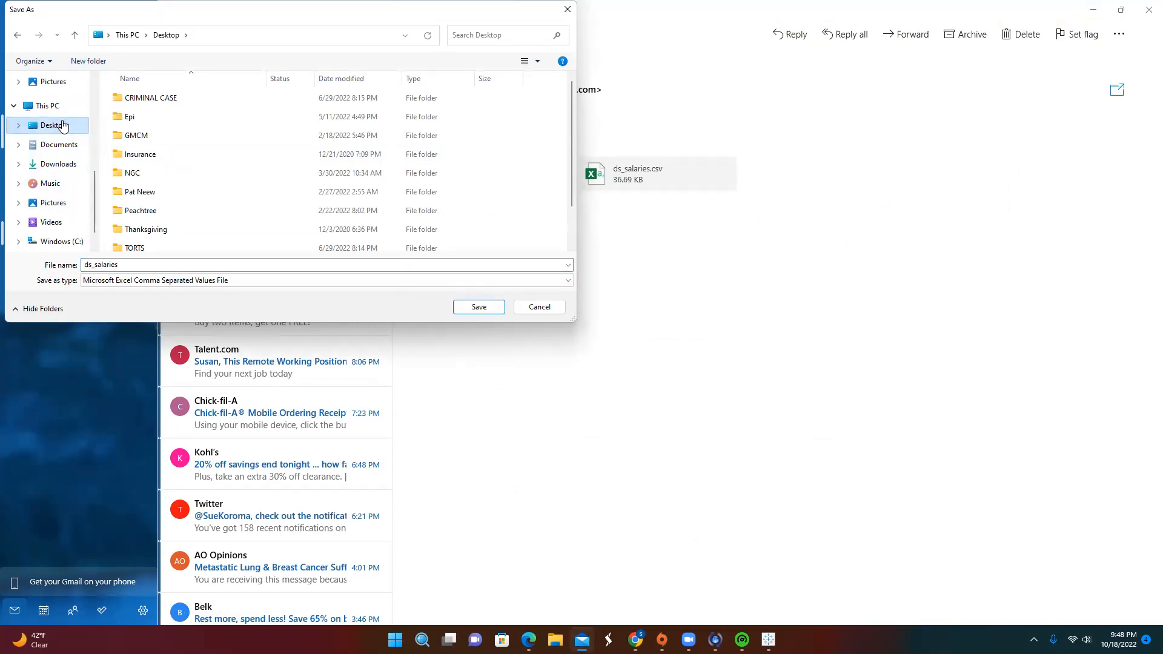
{"action": "left_click", "coordinate": [88, 61]}
{"action": "type", "text": "Tableau"}
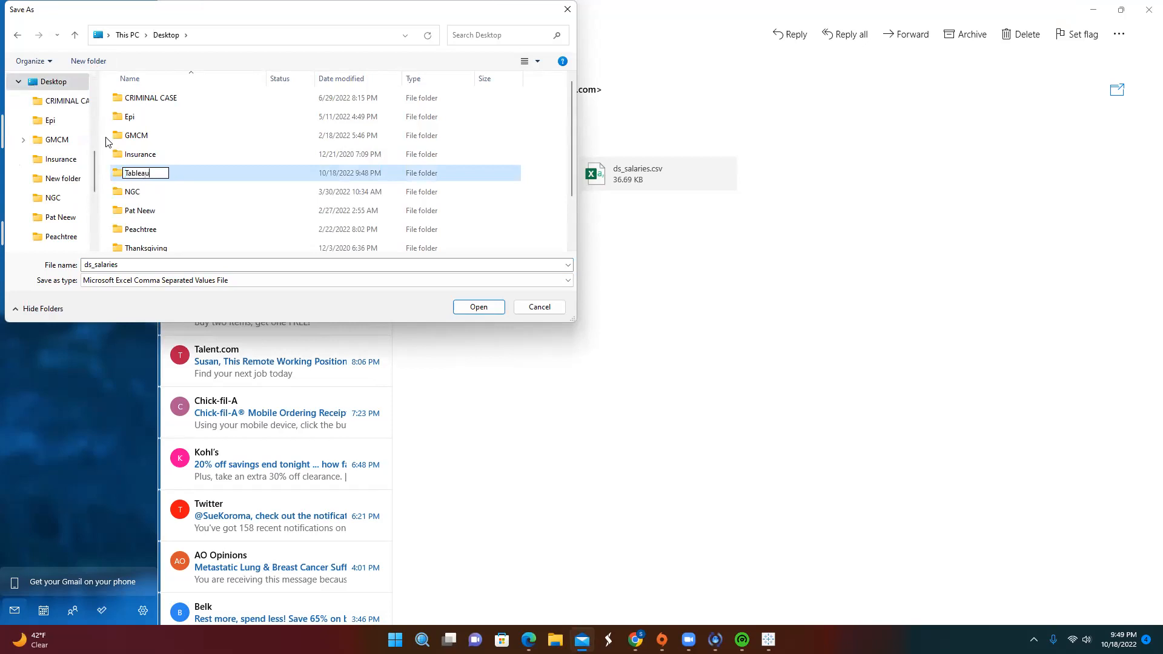
{"action": "left_click", "coordinate": [236, 173]}
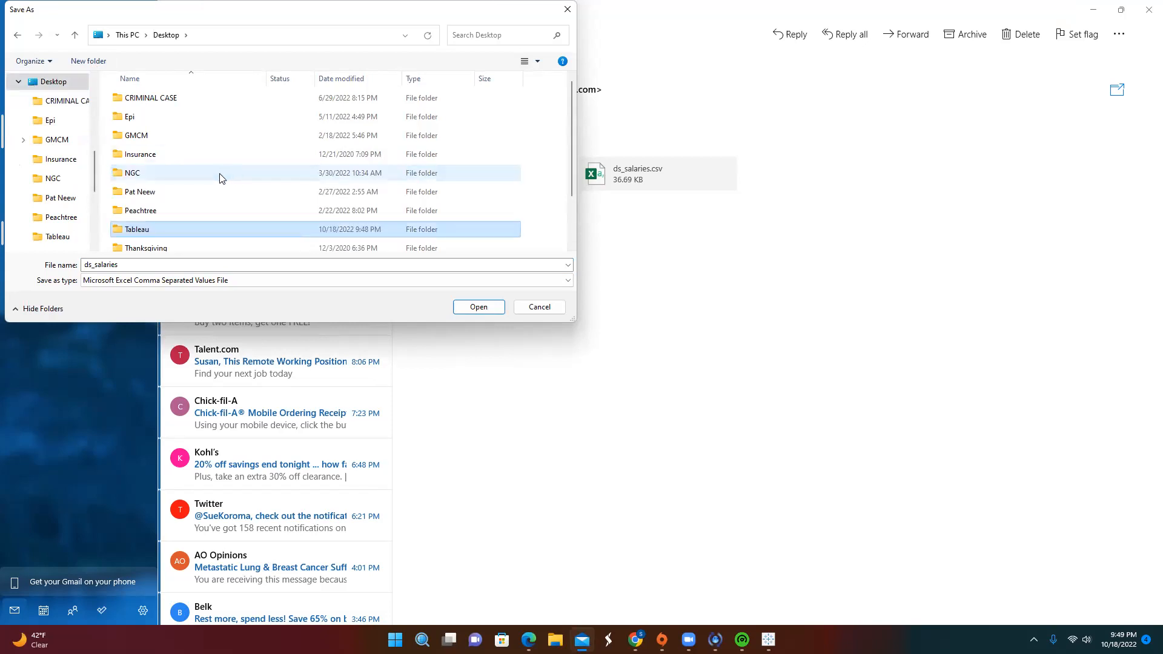
{"action": "double_click", "coordinate": [199, 231]}
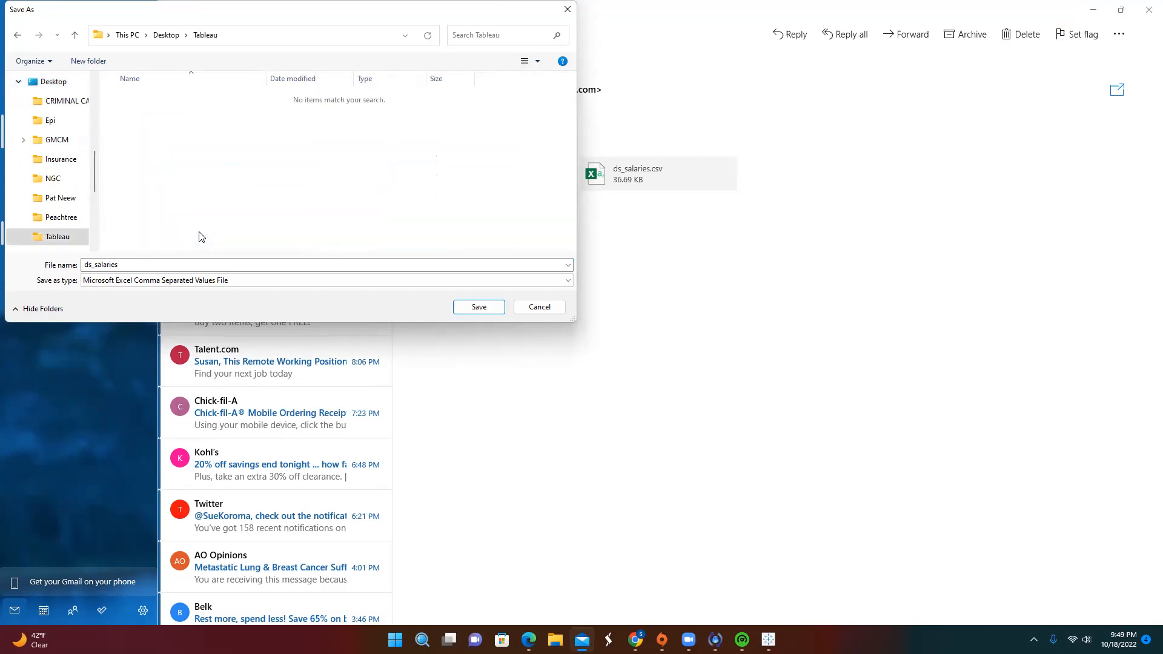
{"action": "left_click", "coordinate": [479, 307]}
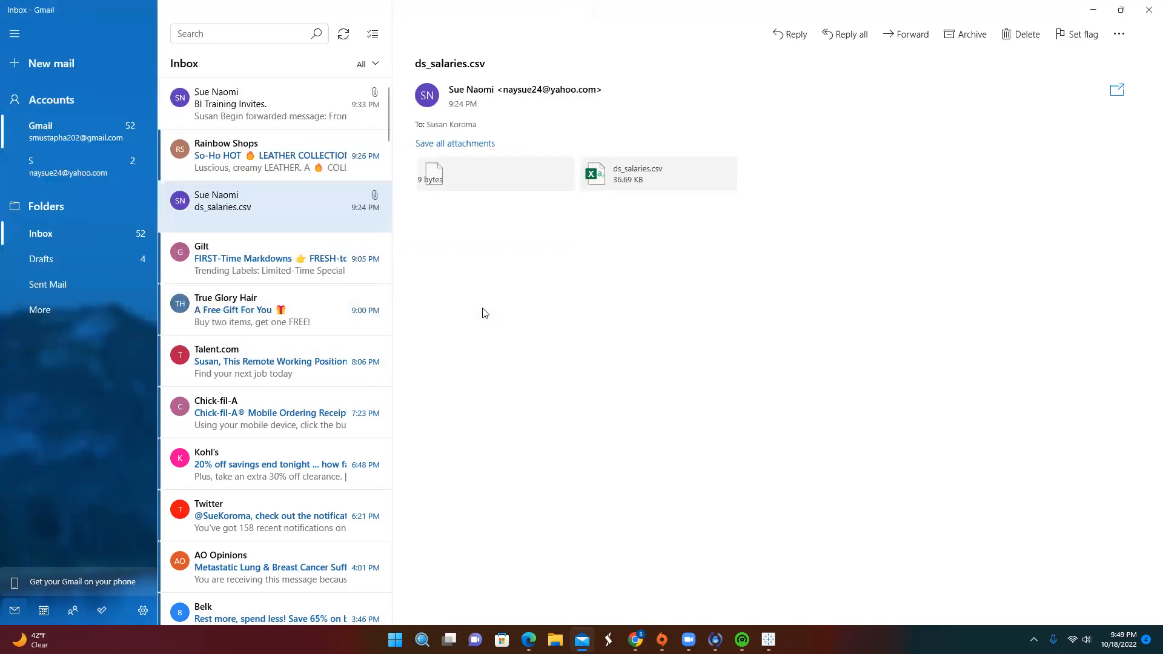
Connect Book1 to Desktop\Tableau\ds_salaries.csv as a text-file source and maximize Tableau.
{"action": "left_click", "coordinate": [1093, 12]}
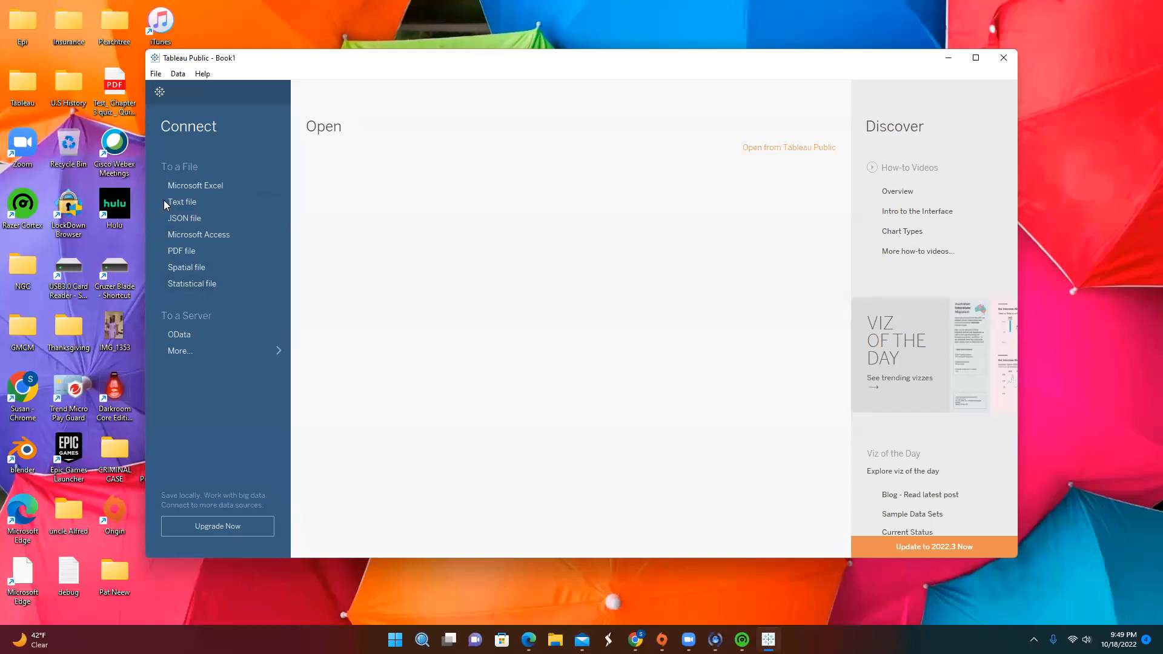
{"action": "left_click", "coordinate": [184, 204]}
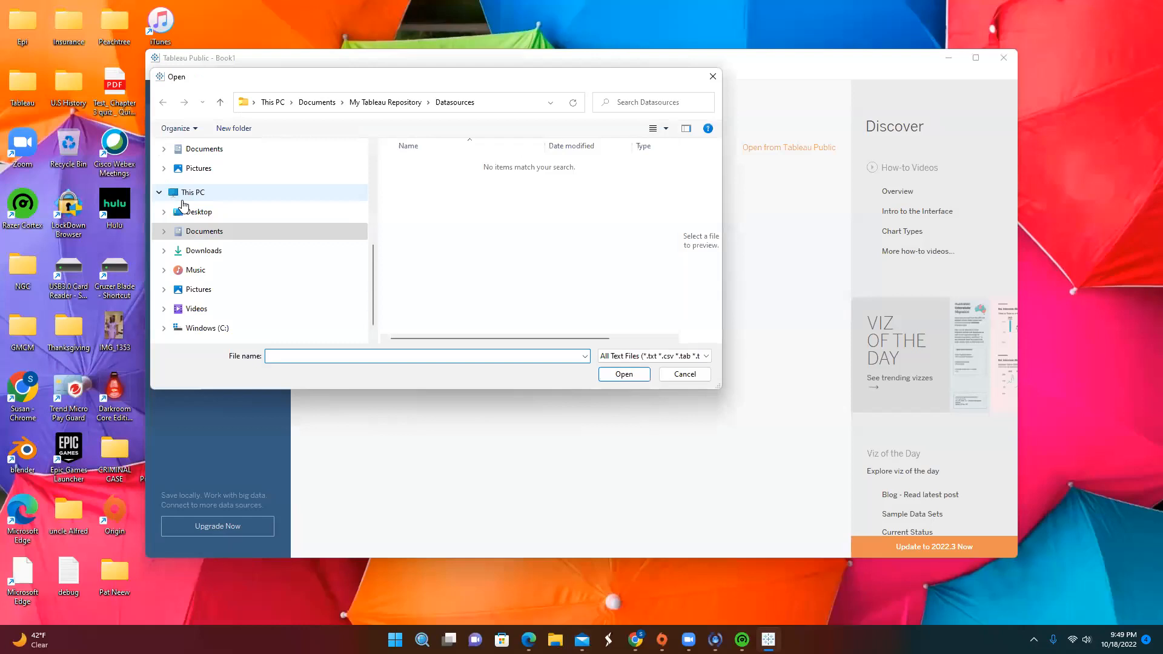
{"action": "left_click", "coordinate": [178, 210]}
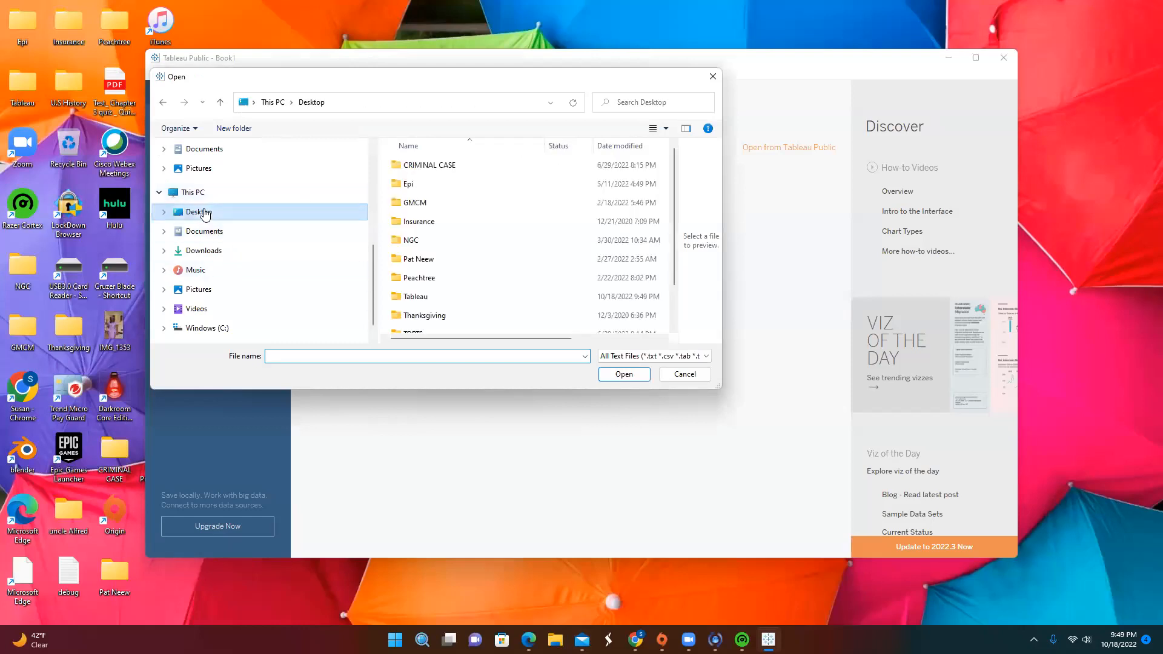
{"action": "scroll", "coordinate": [464, 190], "scroll_direction": "down", "scroll_amount": 1}
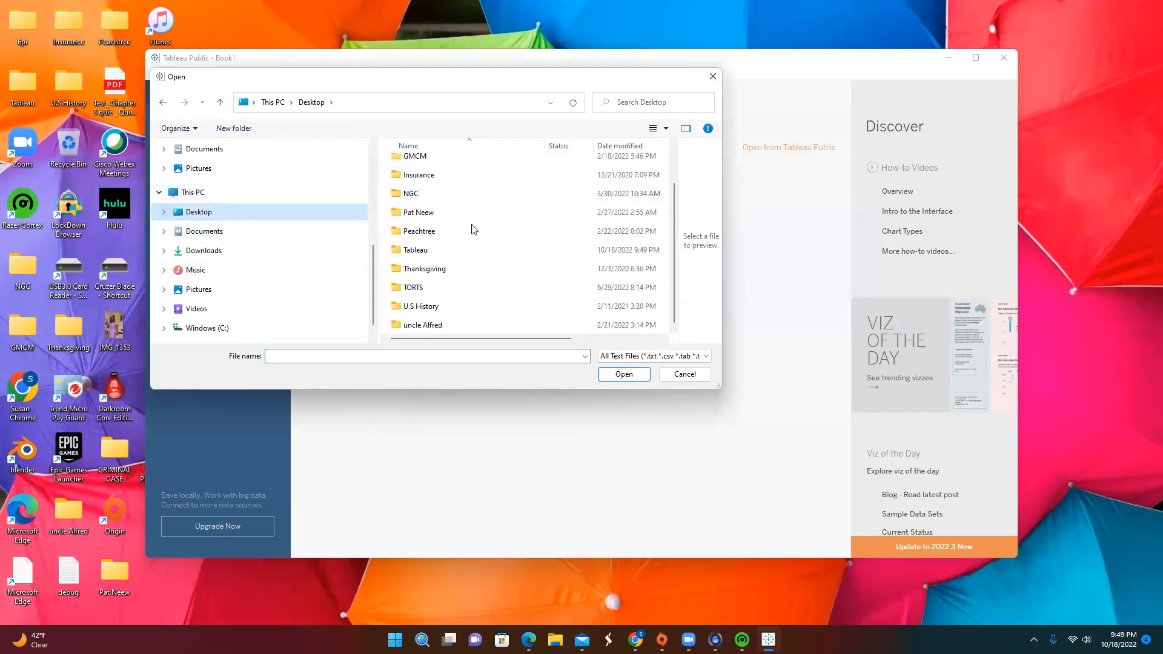
{"action": "left_click", "coordinate": [436, 246]}
{"action": "double_click", "coordinate": [437, 246]}
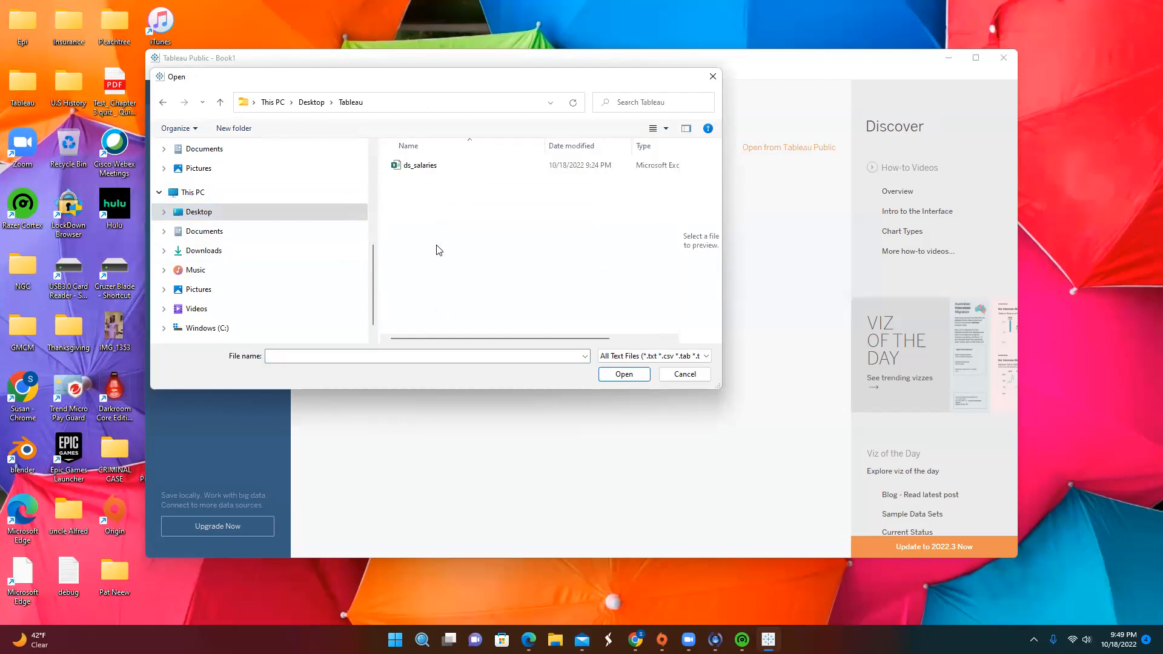
{"action": "left_click", "coordinate": [423, 167]}
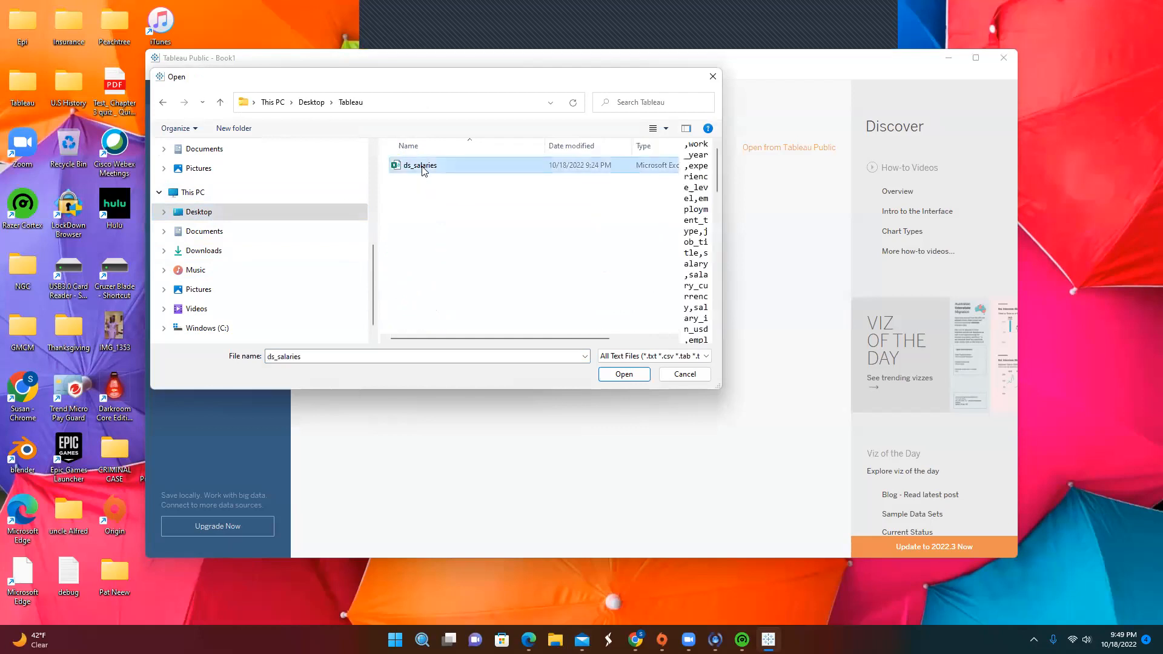
{"action": "left_click", "coordinate": [622, 373]}
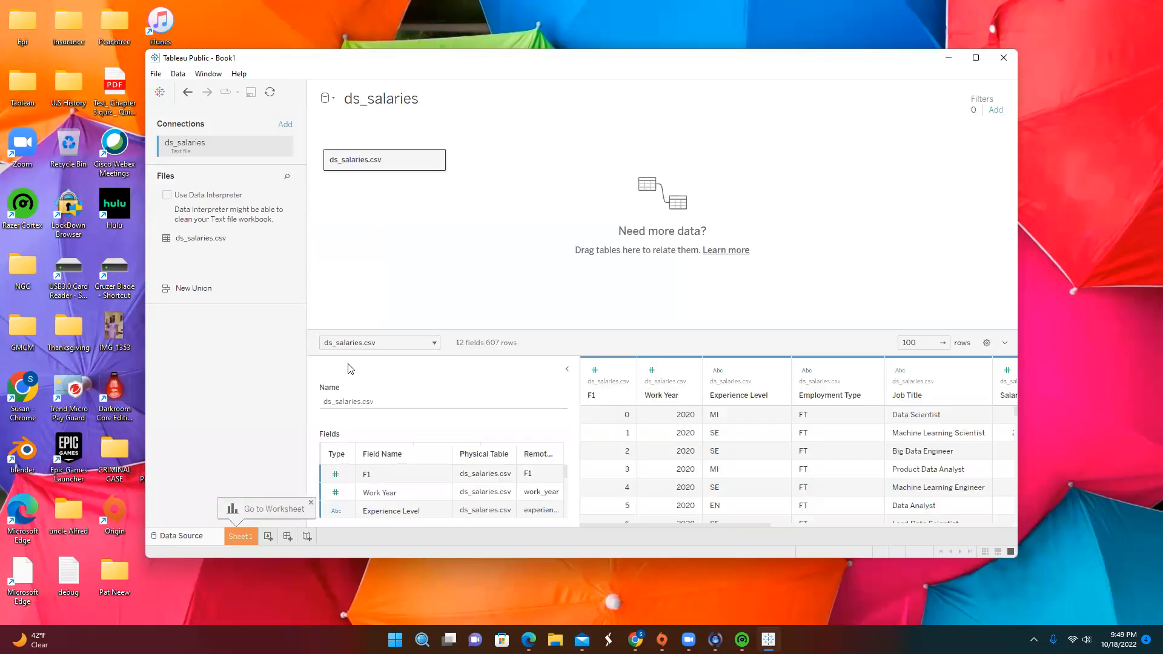
{"action": "left_click", "coordinate": [976, 58]}
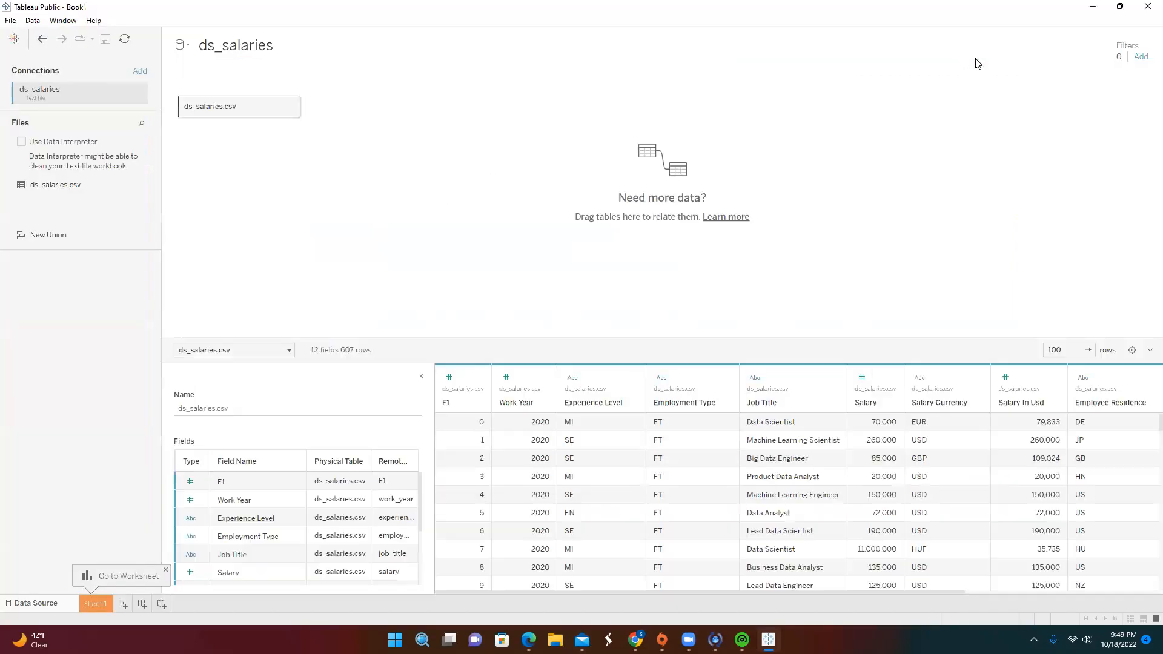
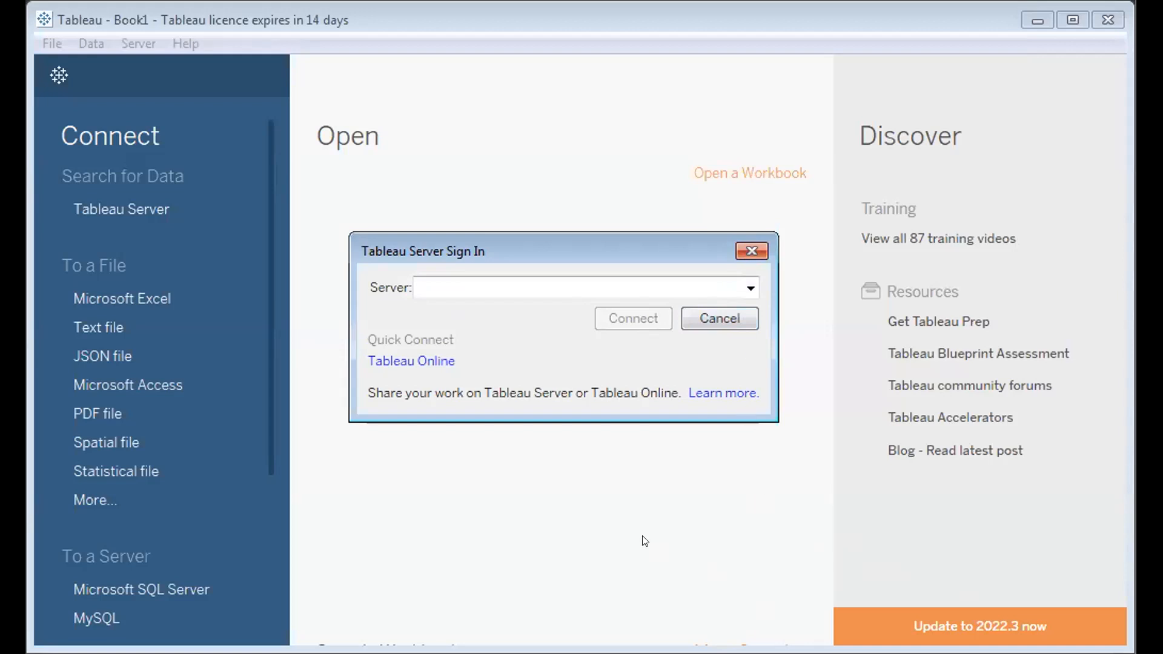
Cancel the Tableau Server sign-in prompt to reveal the Salary Distribution Report dashboard.
{"action": "left_click", "coordinate": [751, 250]}
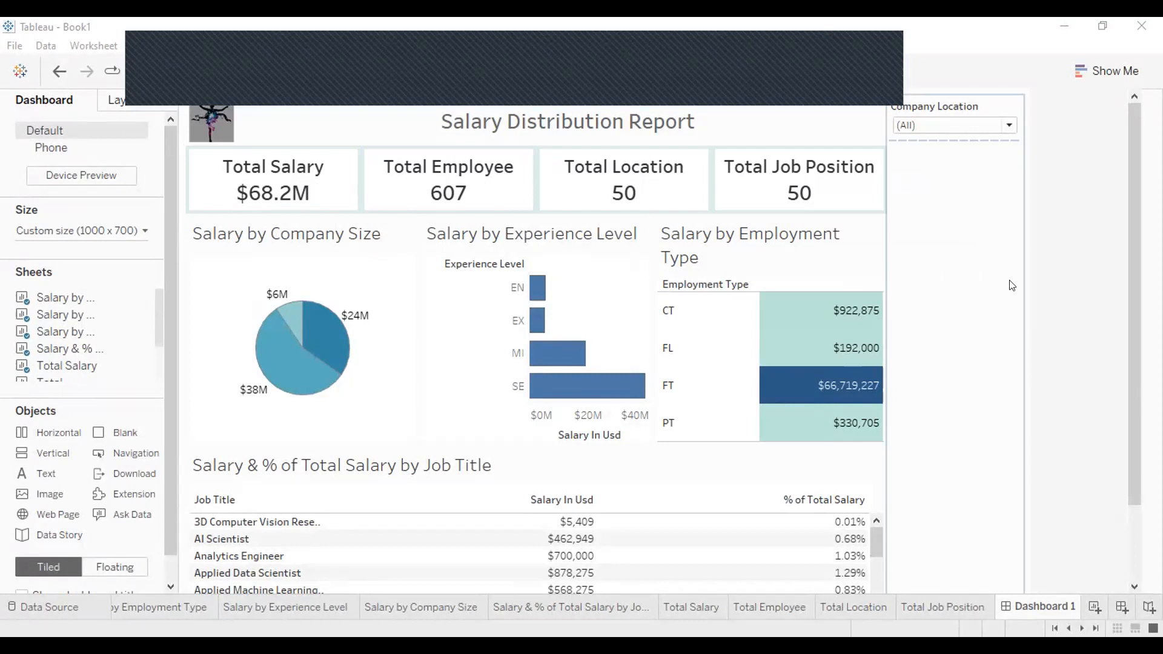
Stop sharing the Tableau window with the meeting.
{"action": "left_click", "coordinate": [644, 88]}
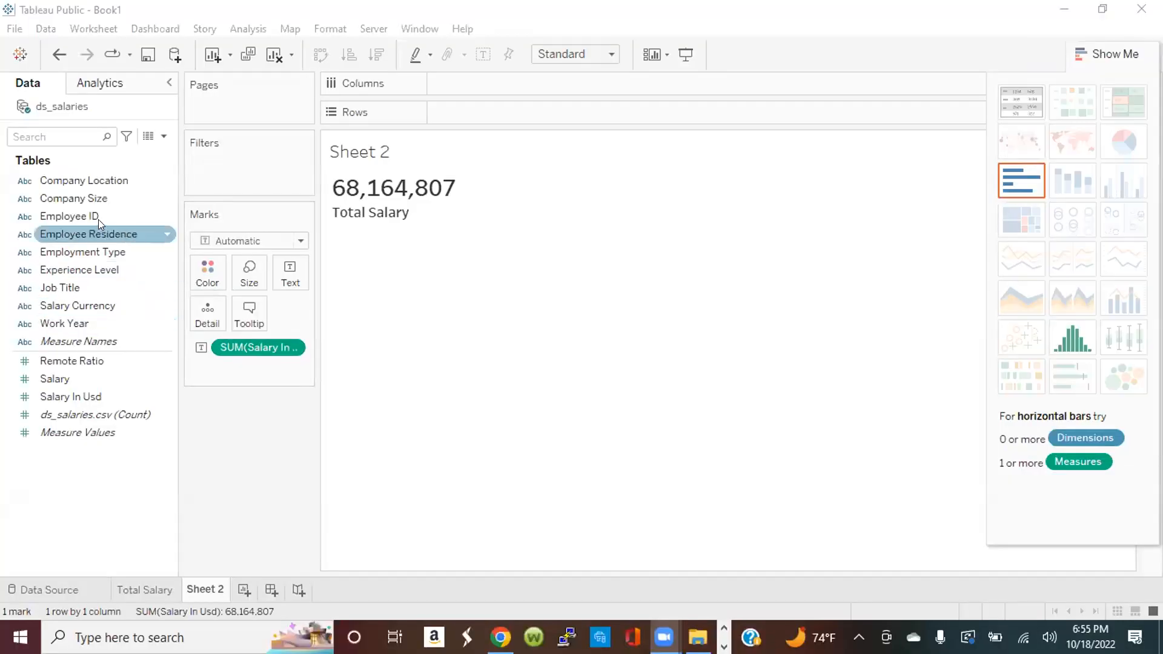
Create a new calculated field with the formula COUNTD([Employee ID]).
{"action": "left_click", "coordinate": [165, 215]}
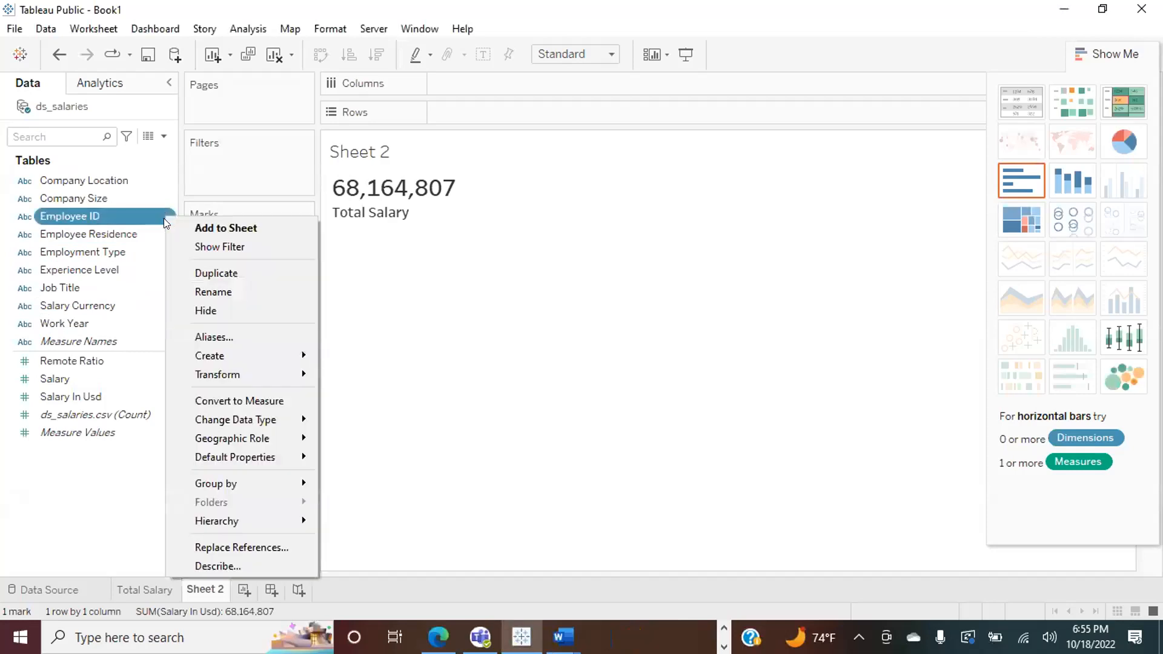
{"action": "right_click", "coordinate": [83, 489]}
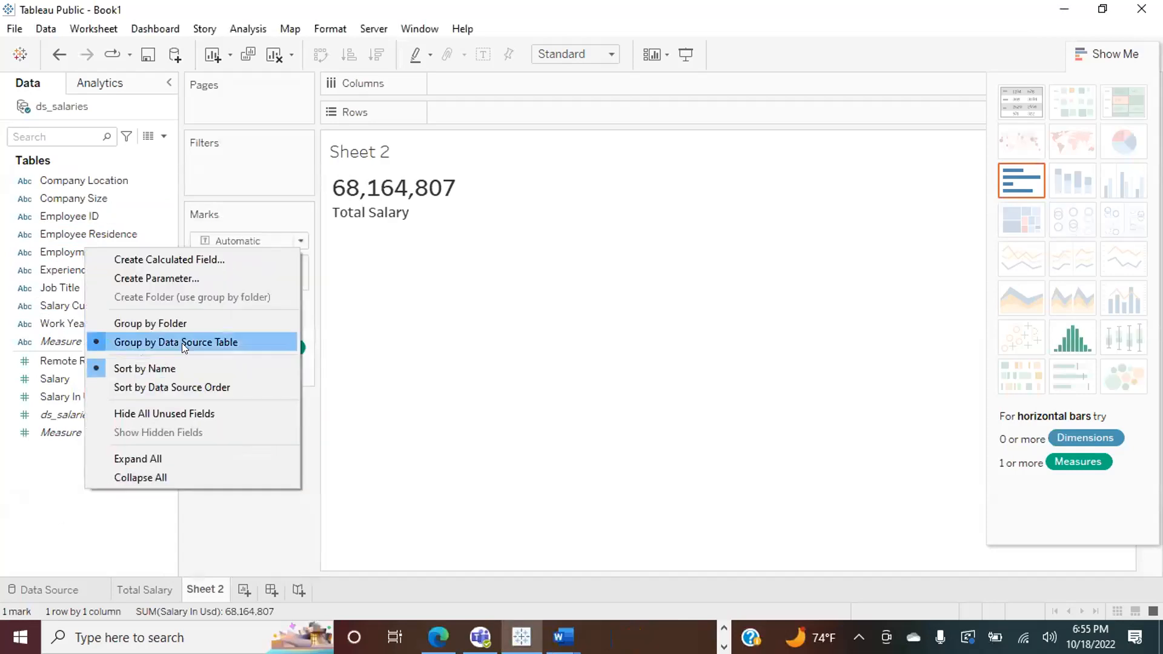
{"action": "left_click", "coordinate": [177, 258]}
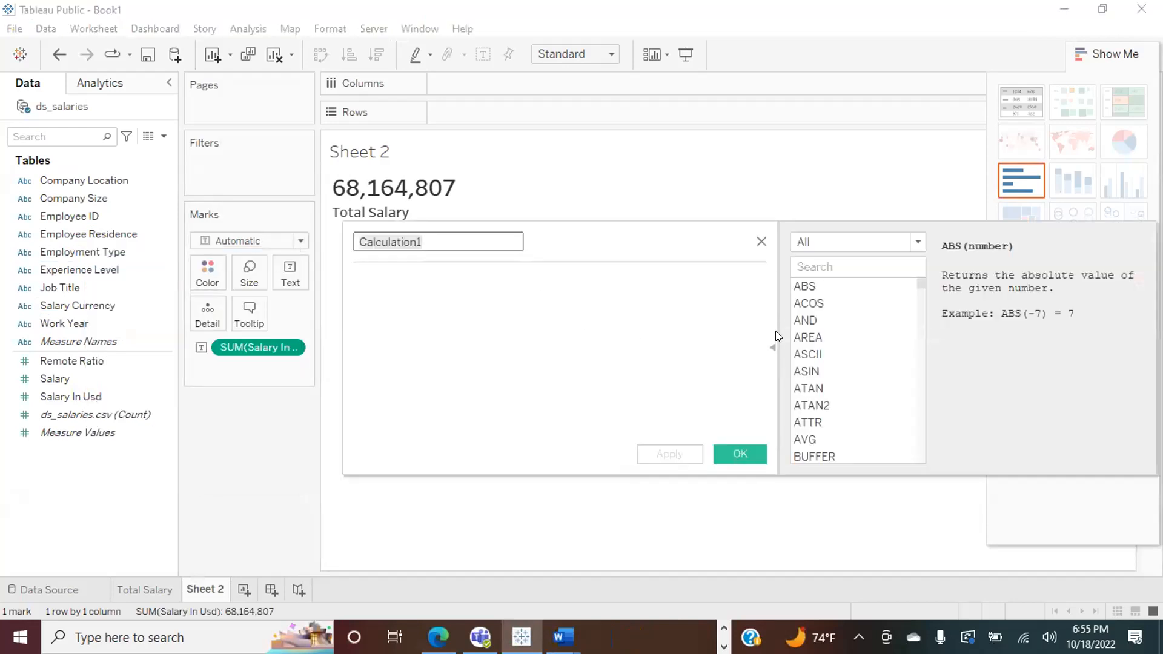
{"action": "left_click", "coordinate": [826, 242]}
{"action": "left_click", "coordinate": [825, 242]}
{"action": "left_click", "coordinate": [818, 261]}
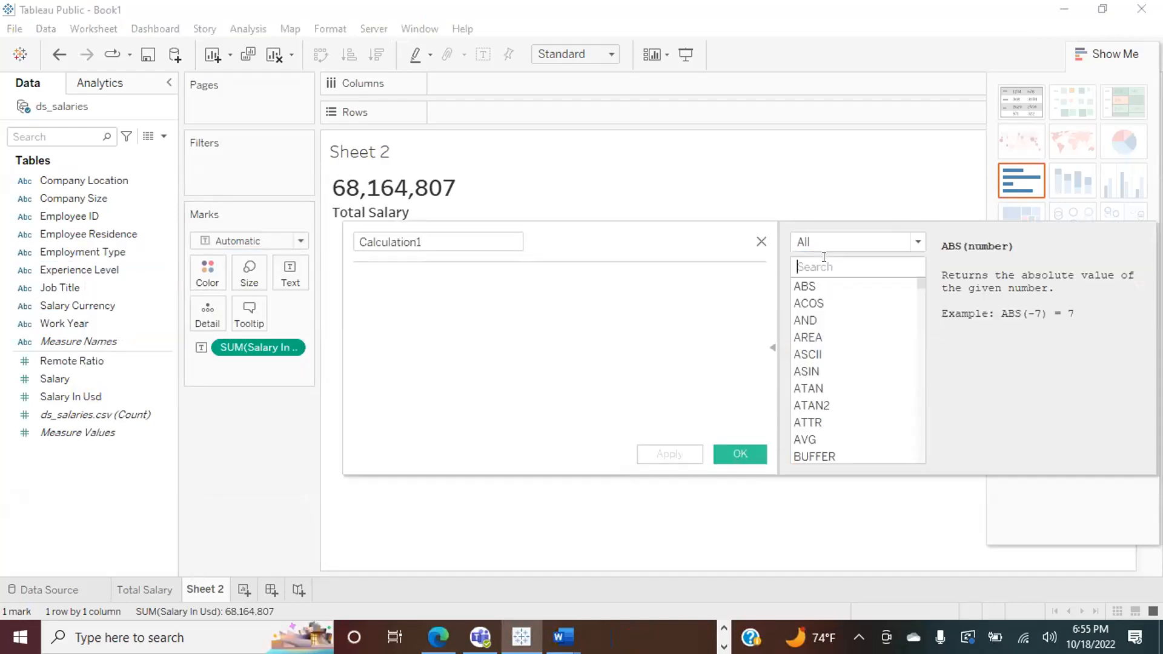
{"action": "type", "text": "co"}
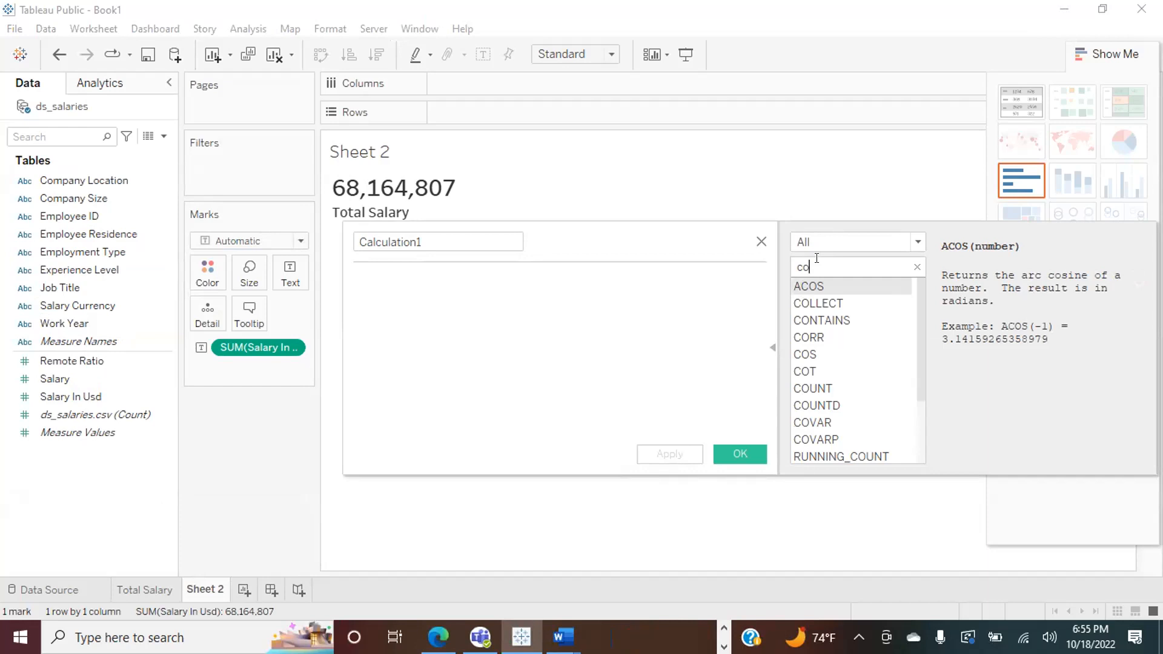
{"action": "key", "text": "BackSpace"}
{"action": "key", "text": "BackSpace"}
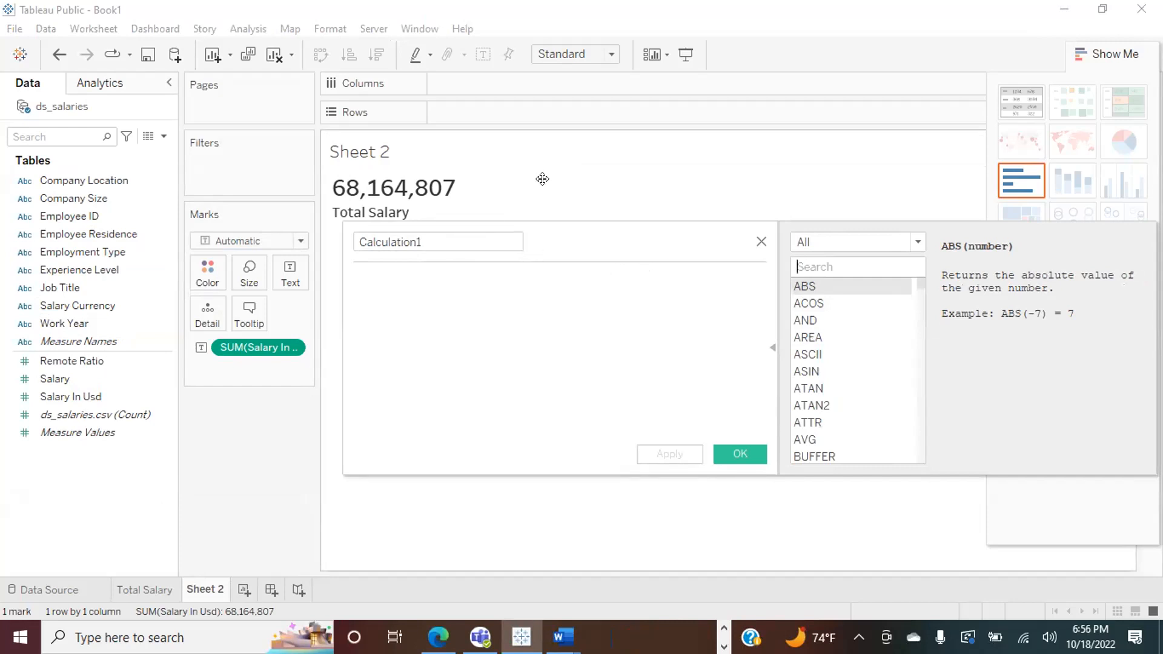
{"action": "left_click", "coordinate": [415, 333]}
{"action": "type", "text": "c"}
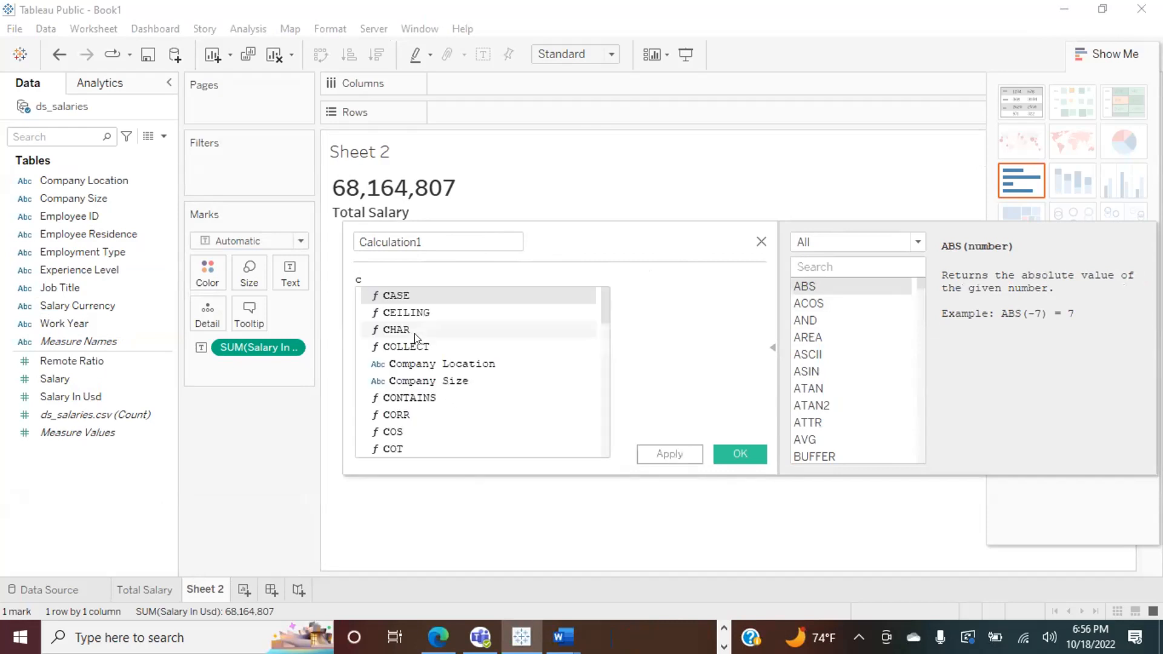
{"action": "type", "text": "ou"}
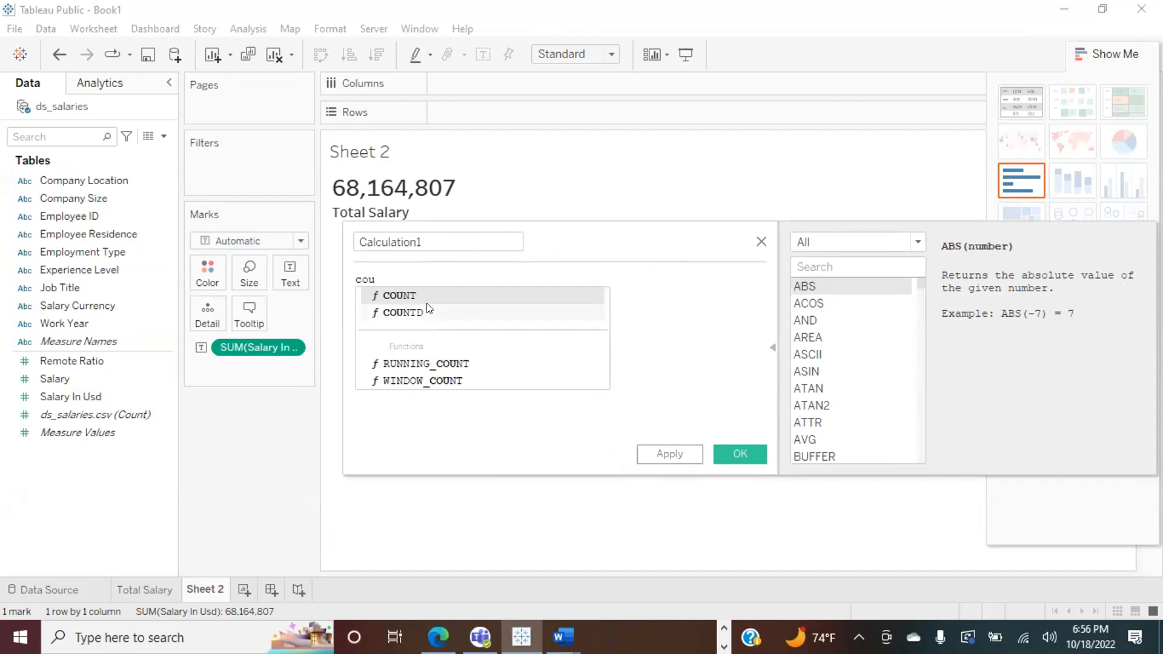
{"action": "left_click", "coordinate": [414, 312]}
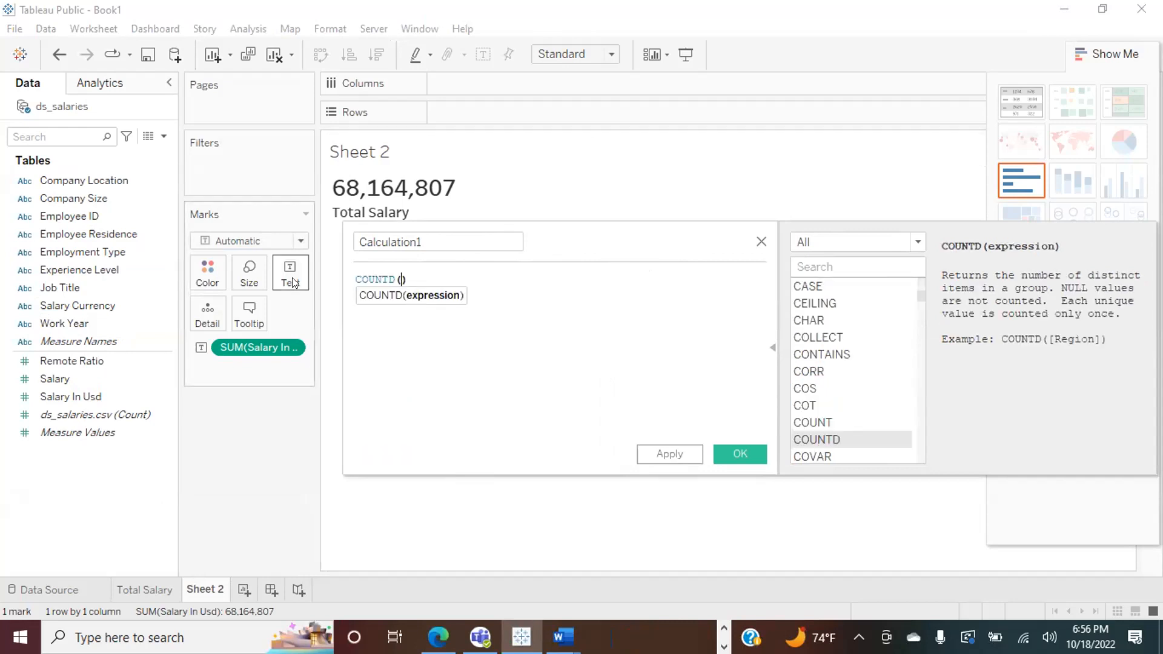
{"action": "left_click_drag", "start_coordinate": [75, 212], "coordinate": [398, 280]}
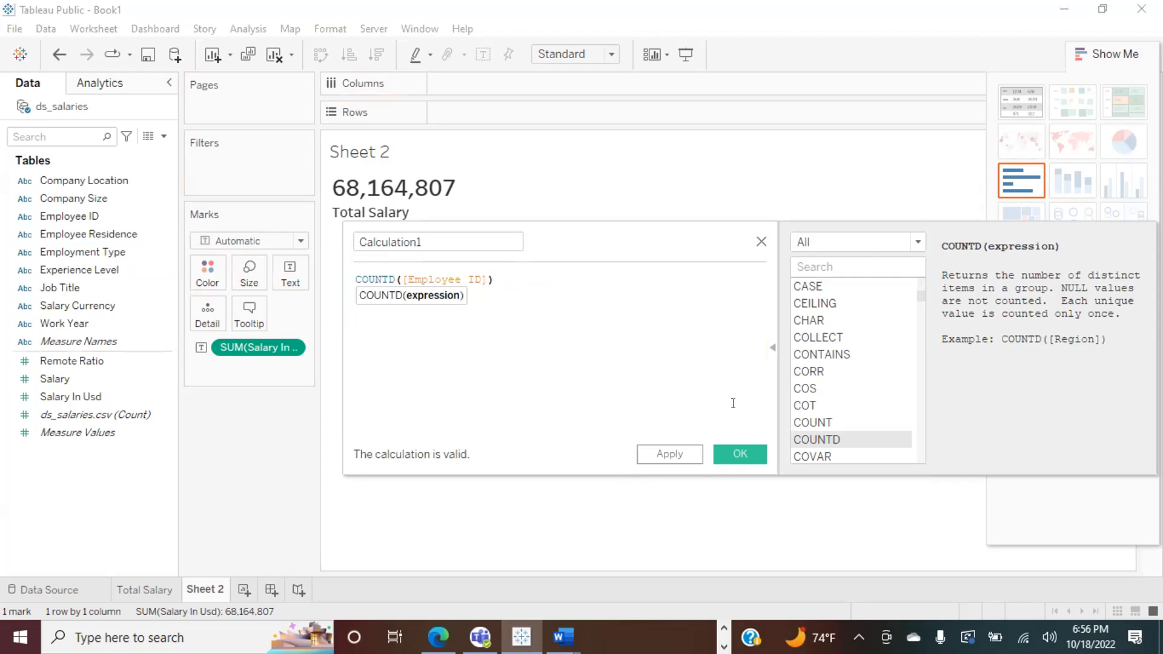
{"action": "left_click", "coordinate": [736, 454]}
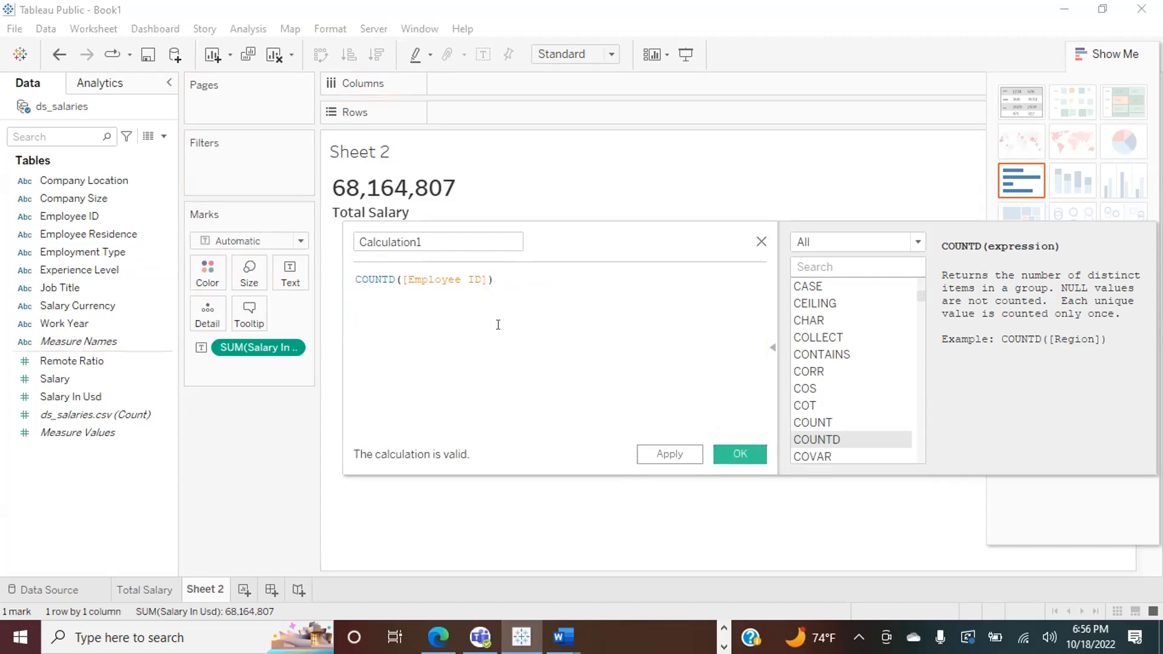
Name the calculation 'Total Employee' instead of the taken 'Employee ID' and save it.
{"action": "left_click_drag", "start_coordinate": [424, 242], "coordinate": [357, 242]}
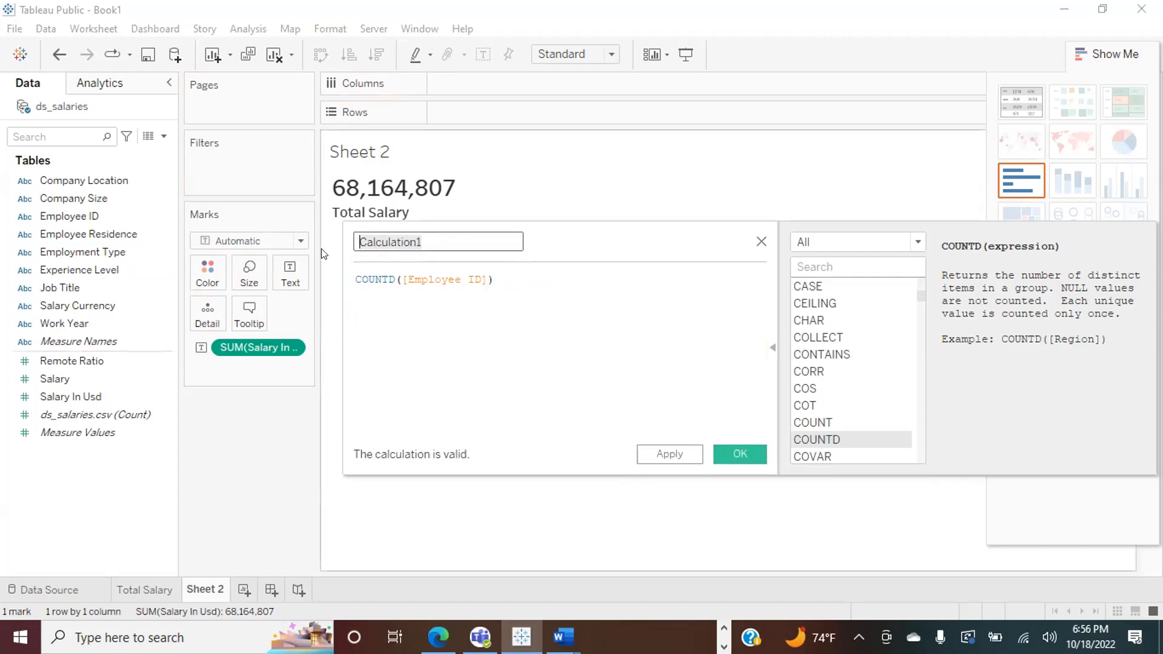
{"action": "type", "text": "Em"}
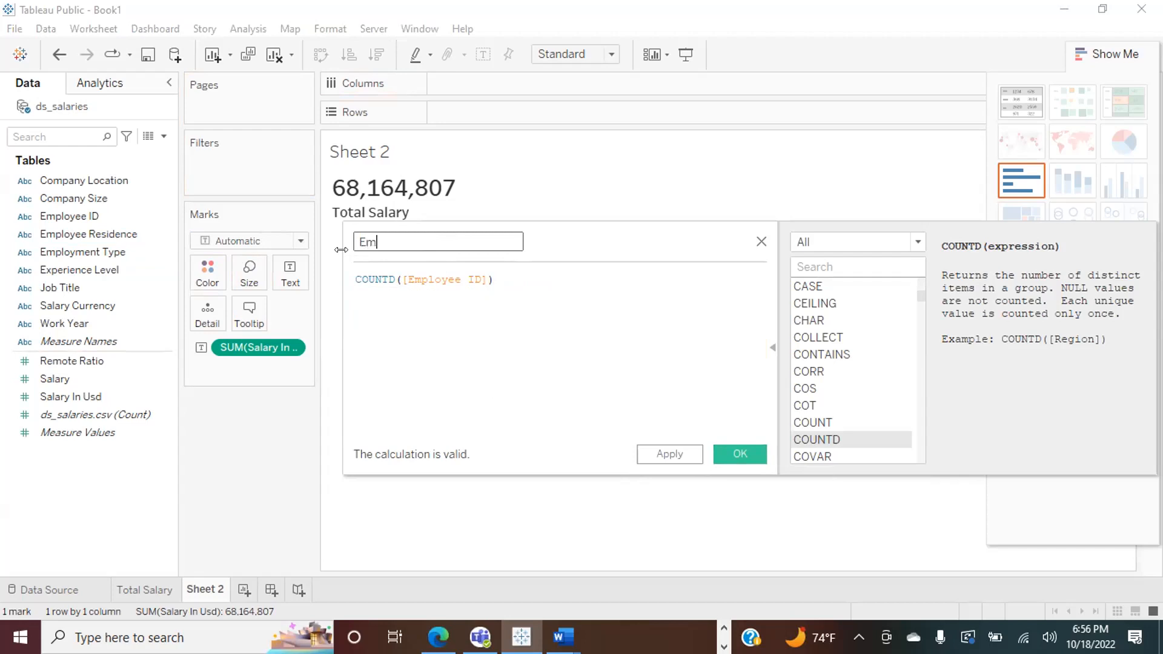
{"action": "type", "text": "ployee ID"}
{"action": "left_click", "coordinate": [740, 455]}
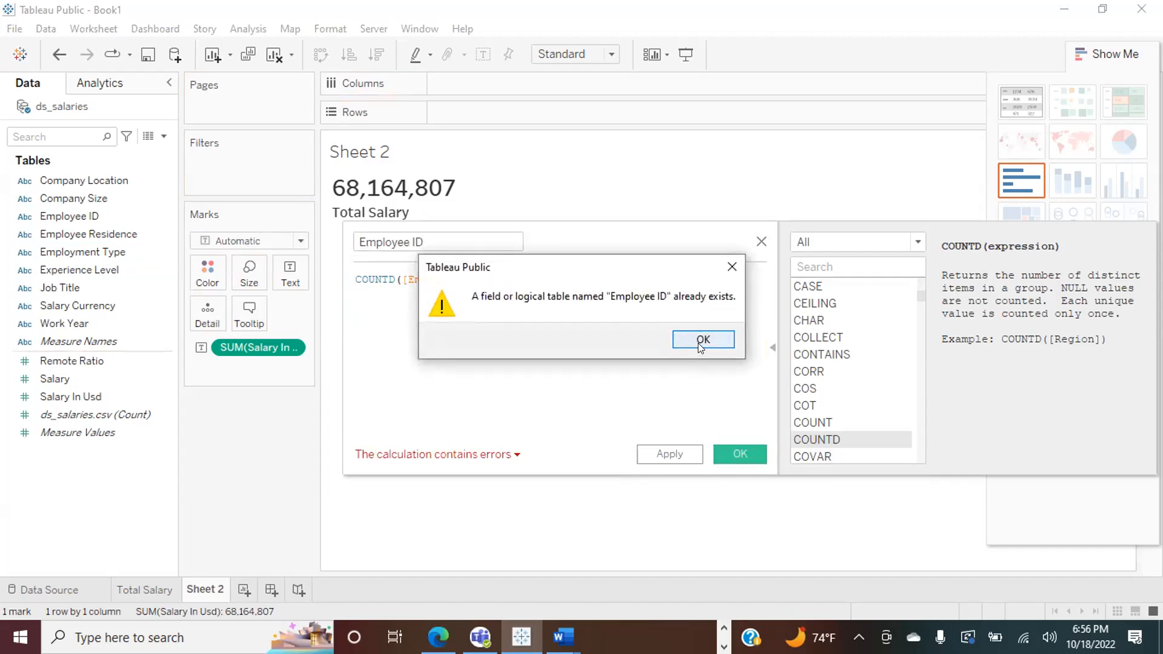
{"action": "left_click", "coordinate": [701, 340]}
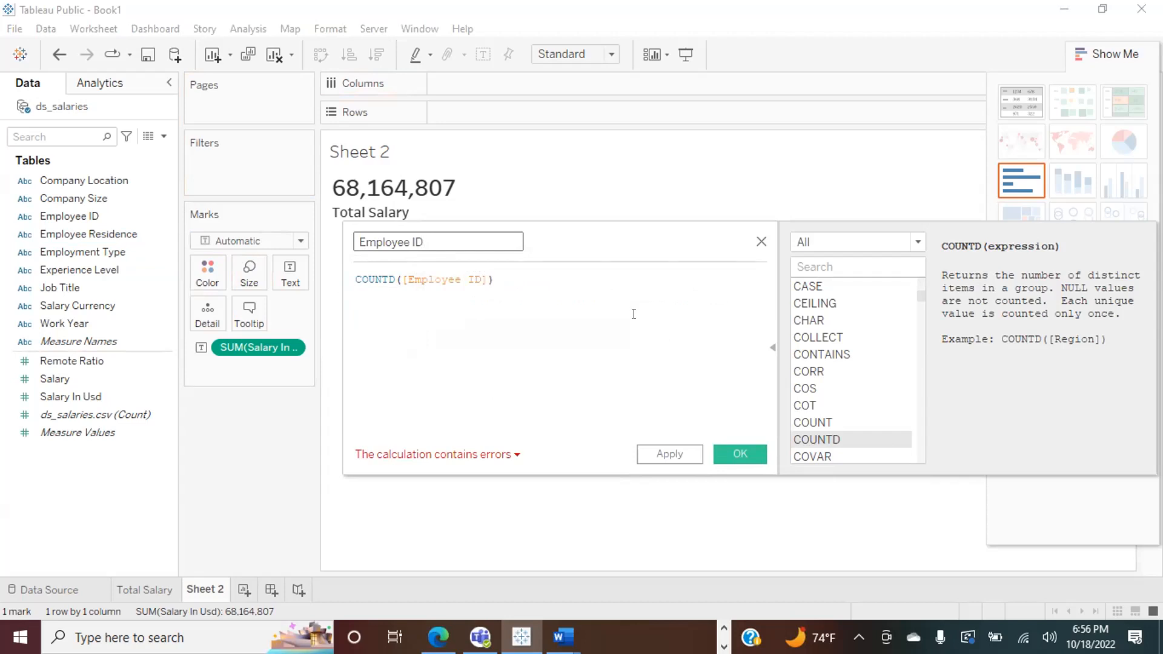
{"action": "key", "text": "BackSpace"}
{"action": "key", "text": "BackSpace"}
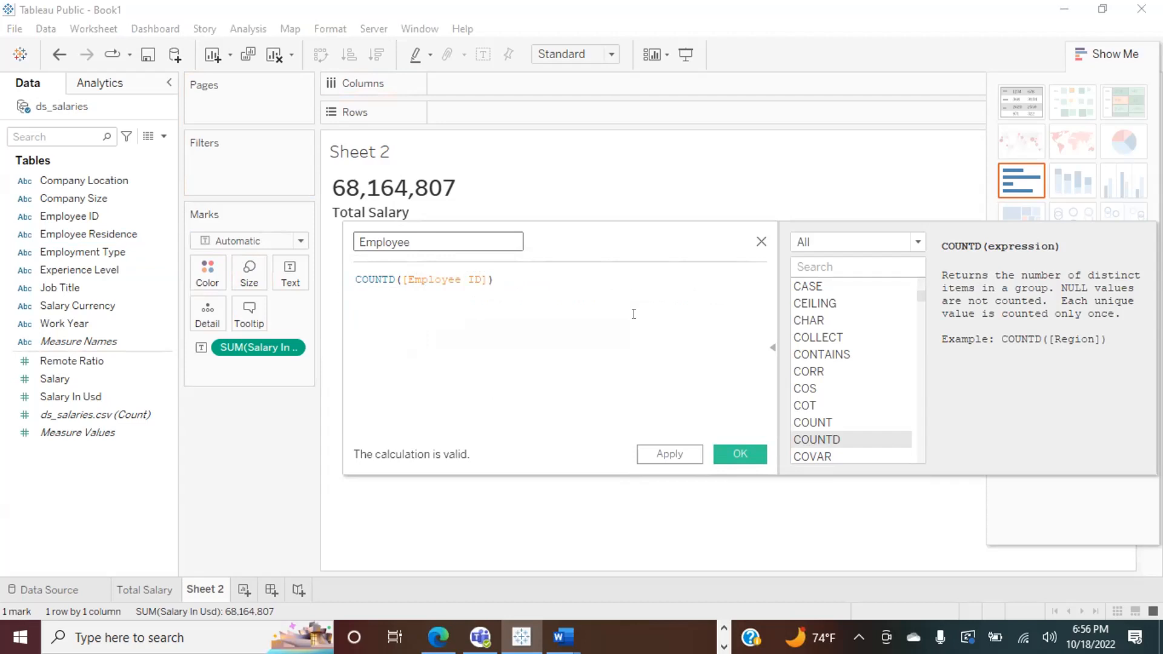
{"action": "key", "text": "BackSpace"}
{"action": "key", "text": "Home"}
{"action": "type", "text": "Total"}
{"action": "left_click", "coordinate": [729, 454]}
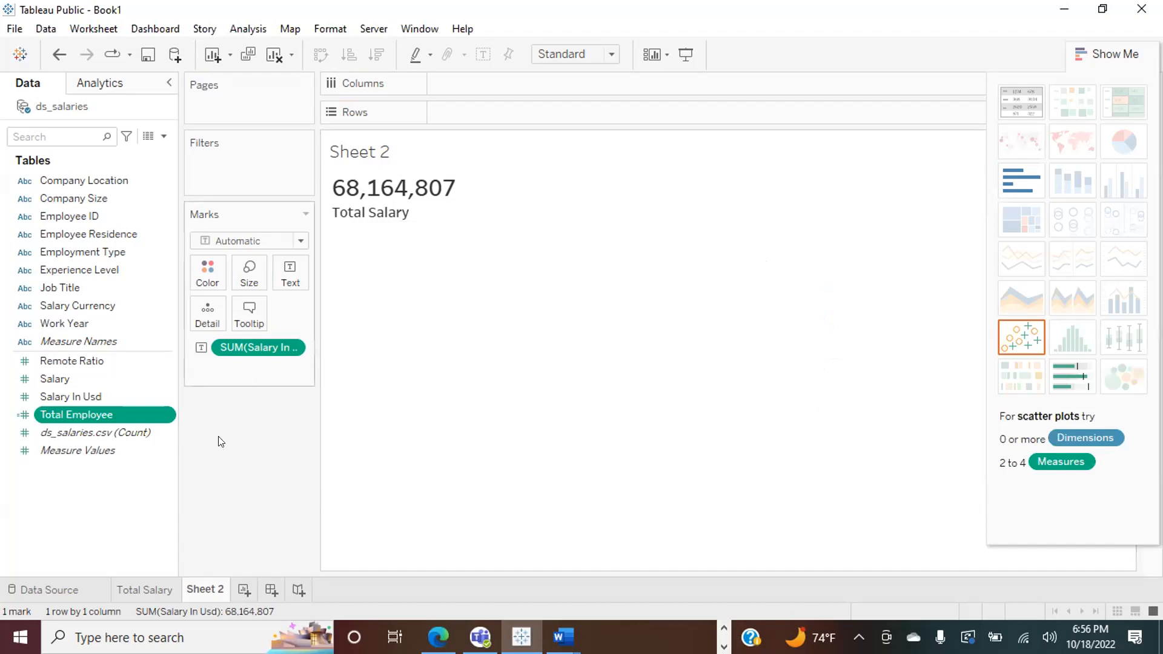
Add Total Employee to the Text card so 607 appears under Total Salary.
{"action": "left_click_drag", "start_coordinate": [127, 402], "coordinate": [301, 282]}
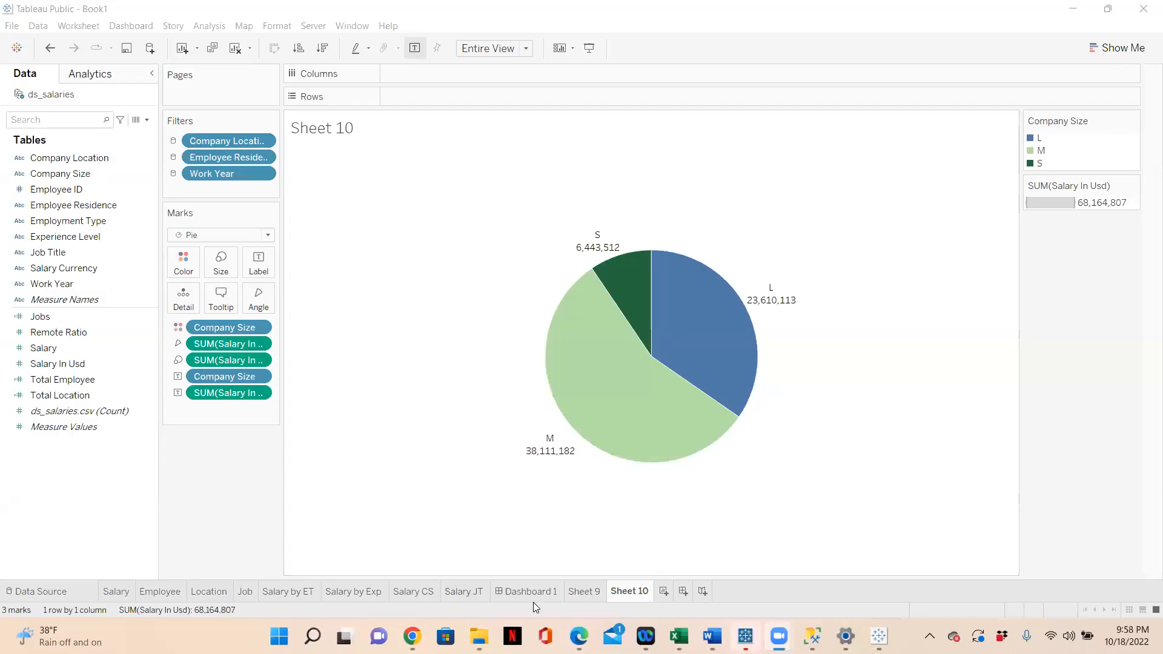
On Dashboard 1, jump to the worksheet behind the Location tile.
{"action": "left_click", "coordinate": [542, 593]}
{"action": "mouse_move", "coordinate": [543, 596]}
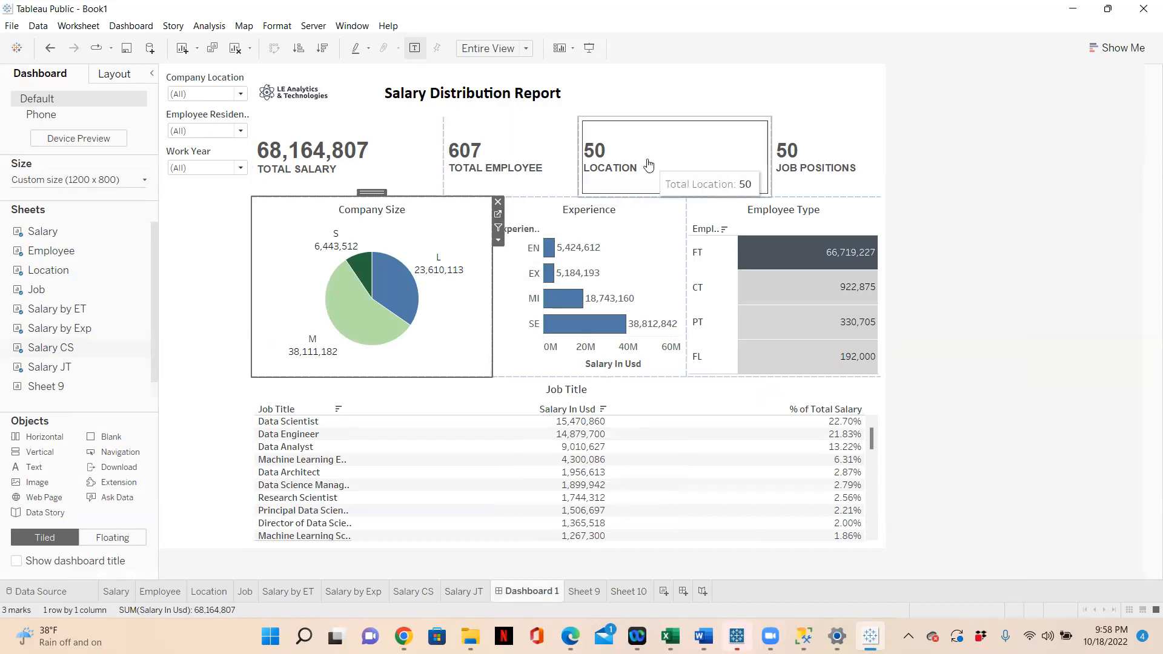
{"action": "left_click", "coordinate": [697, 169]}
{"action": "left_click", "coordinate": [778, 135]}
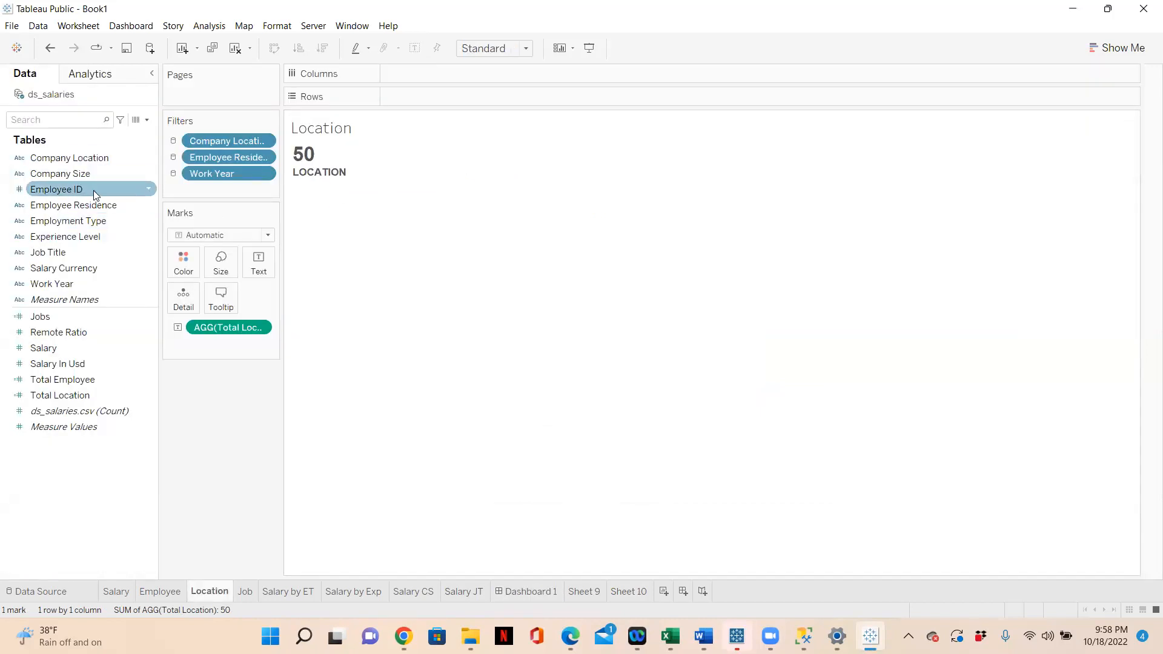
From Dashboard 1, open the Company Size chart's worksheet and display the Show Me chart suggestions.
{"action": "mouse_move", "coordinate": [315, 158]}
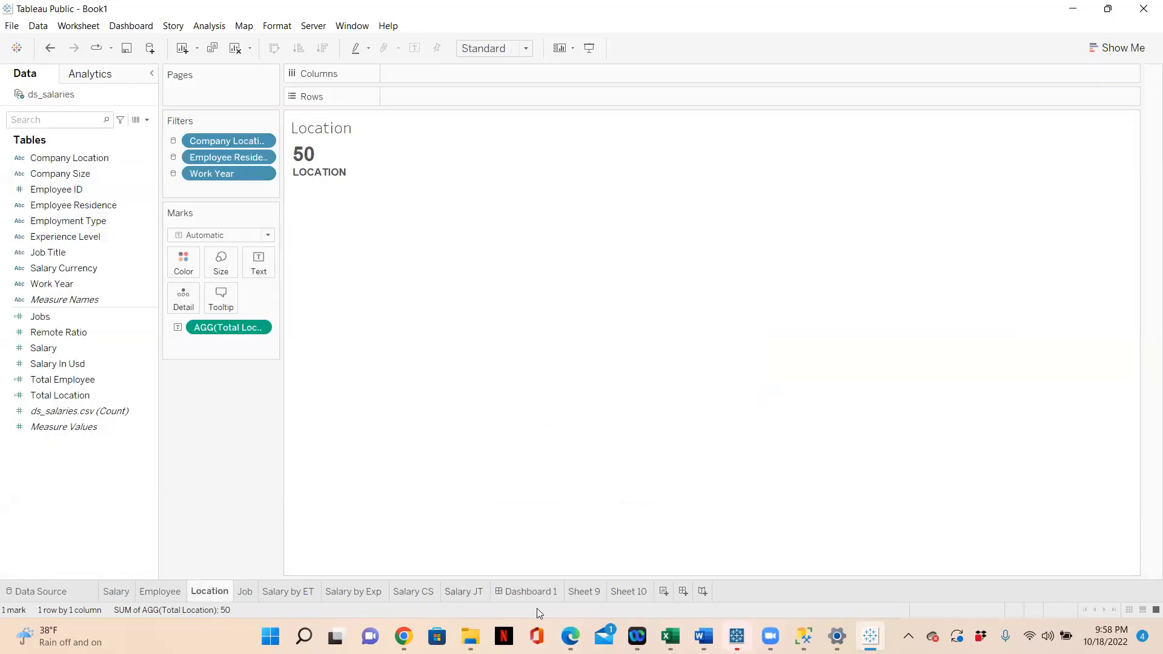
{"action": "left_click", "coordinate": [533, 592]}
{"action": "left_click", "coordinate": [465, 228]}
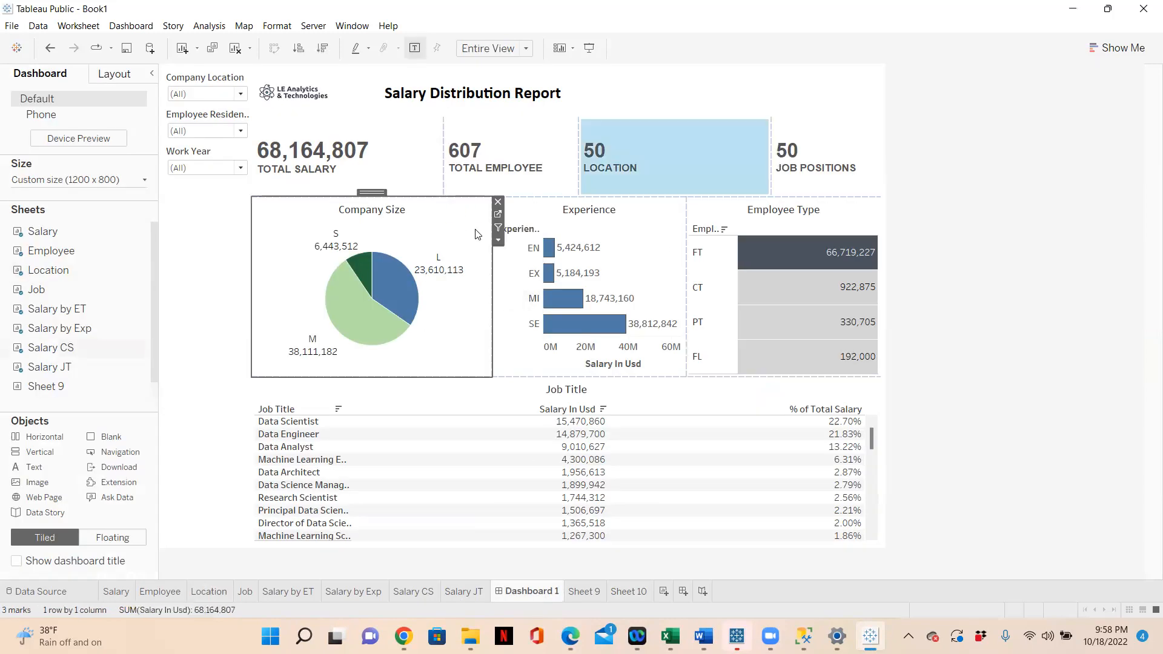
{"action": "left_click", "coordinate": [499, 213]}
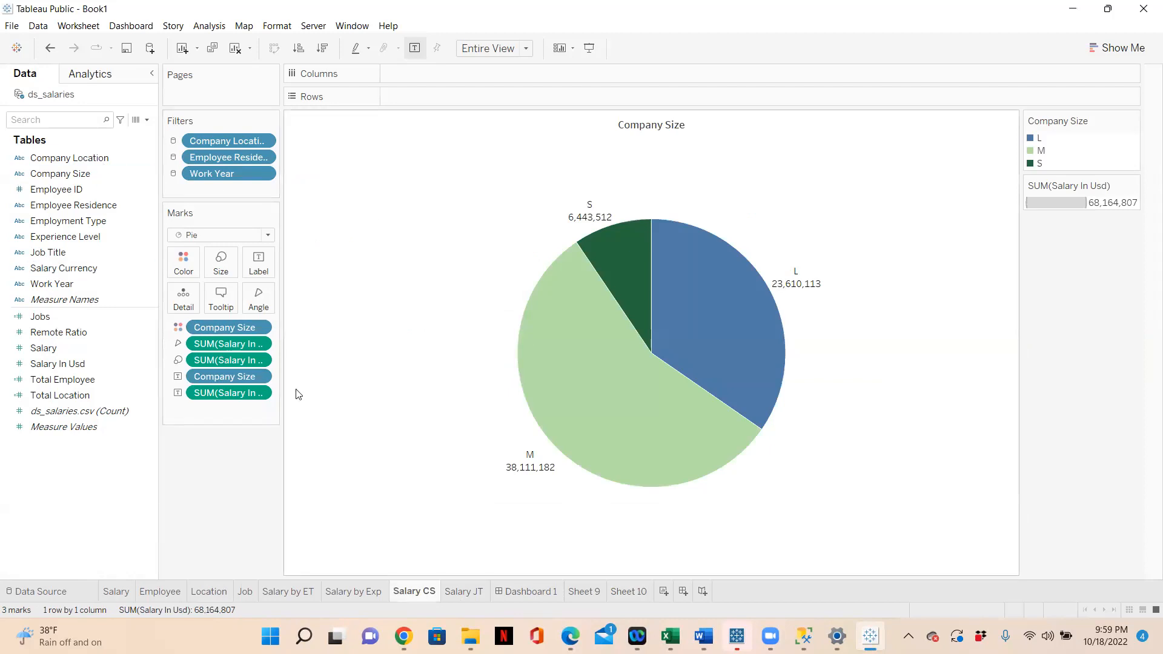
{"action": "left_click", "coordinate": [1114, 49]}
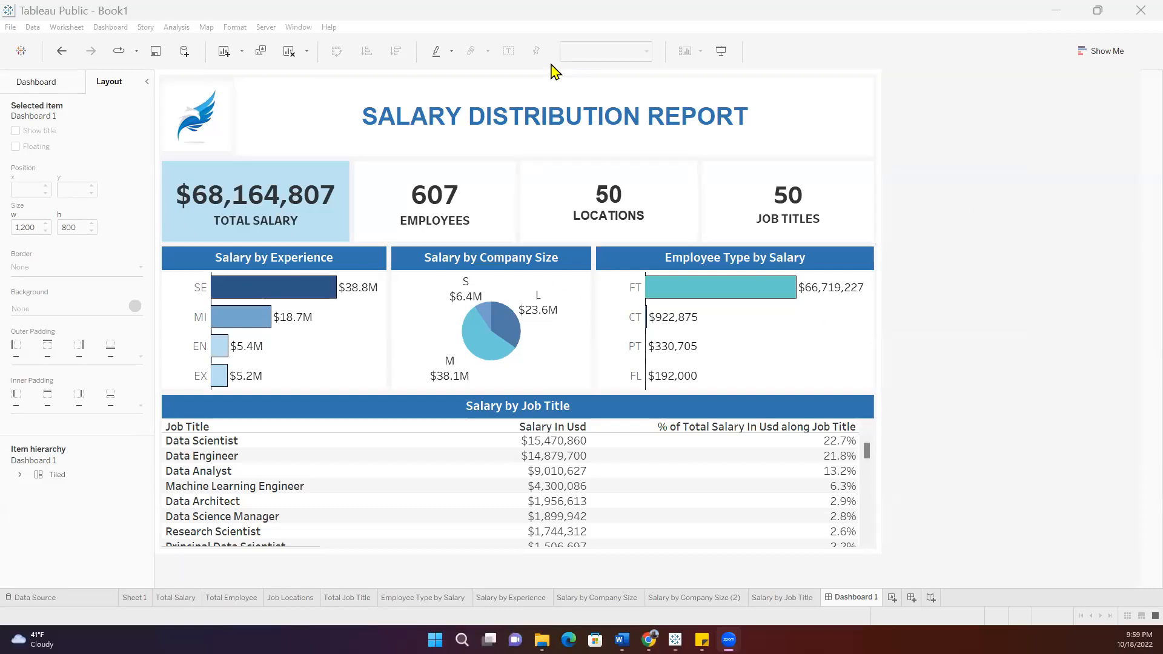
{"action": "left_click", "coordinate": [319, 219]}
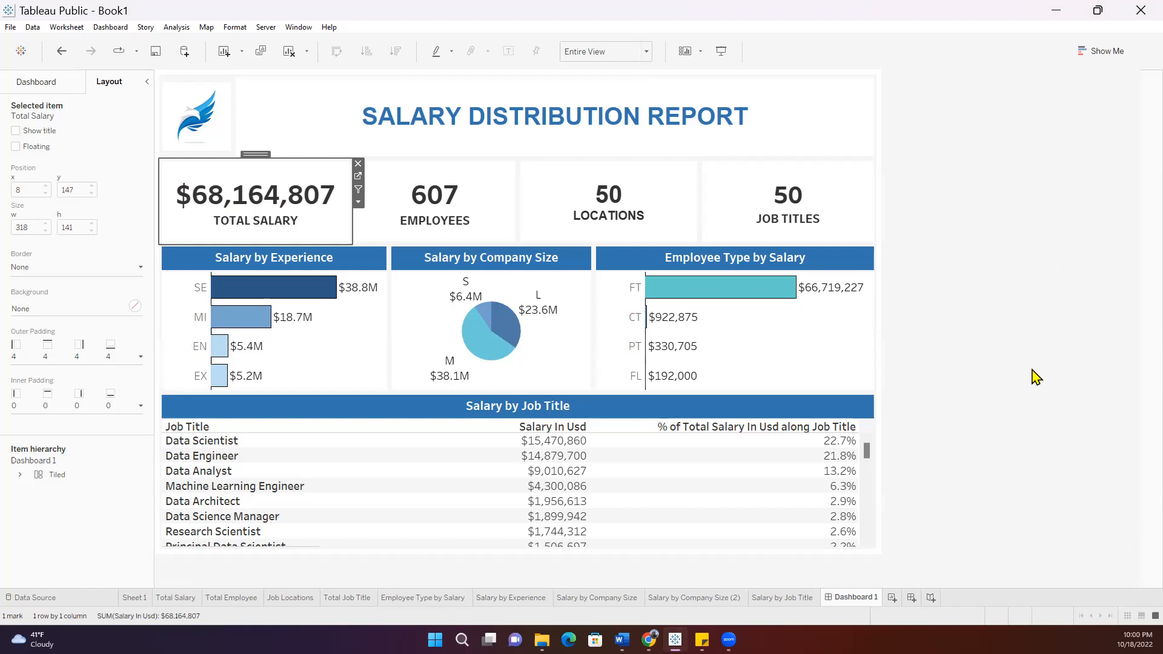
{"action": "left_click_drag", "start_coordinate": [866, 456], "coordinate": [899, 427]}
{"action": "left_click", "coordinate": [1093, 381]}
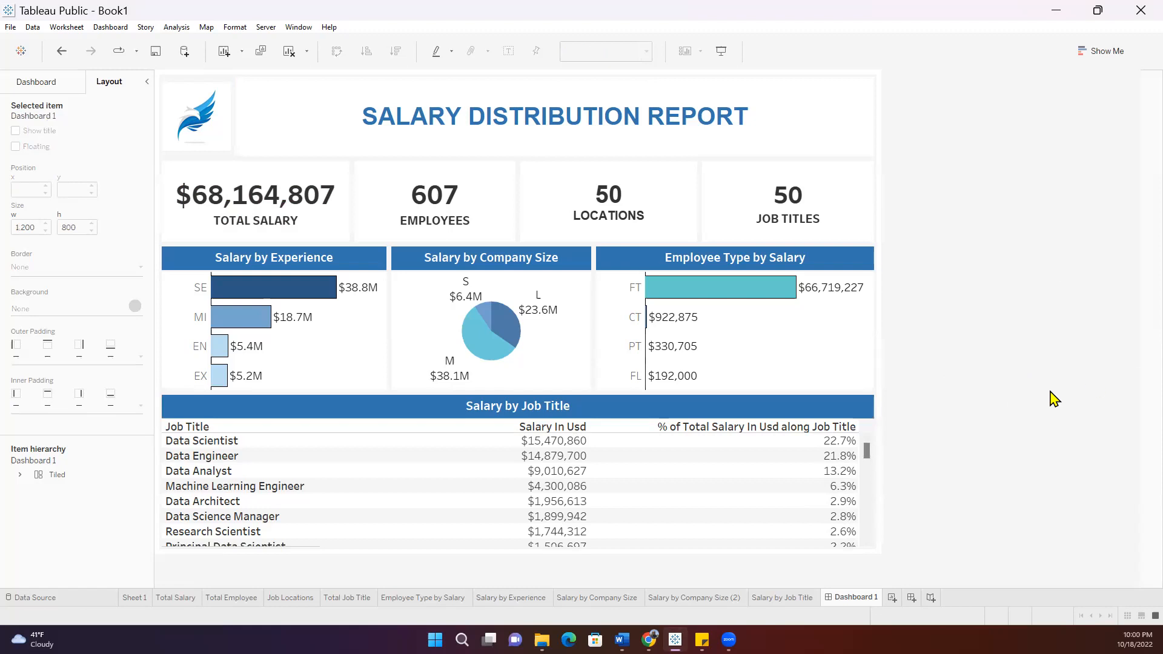
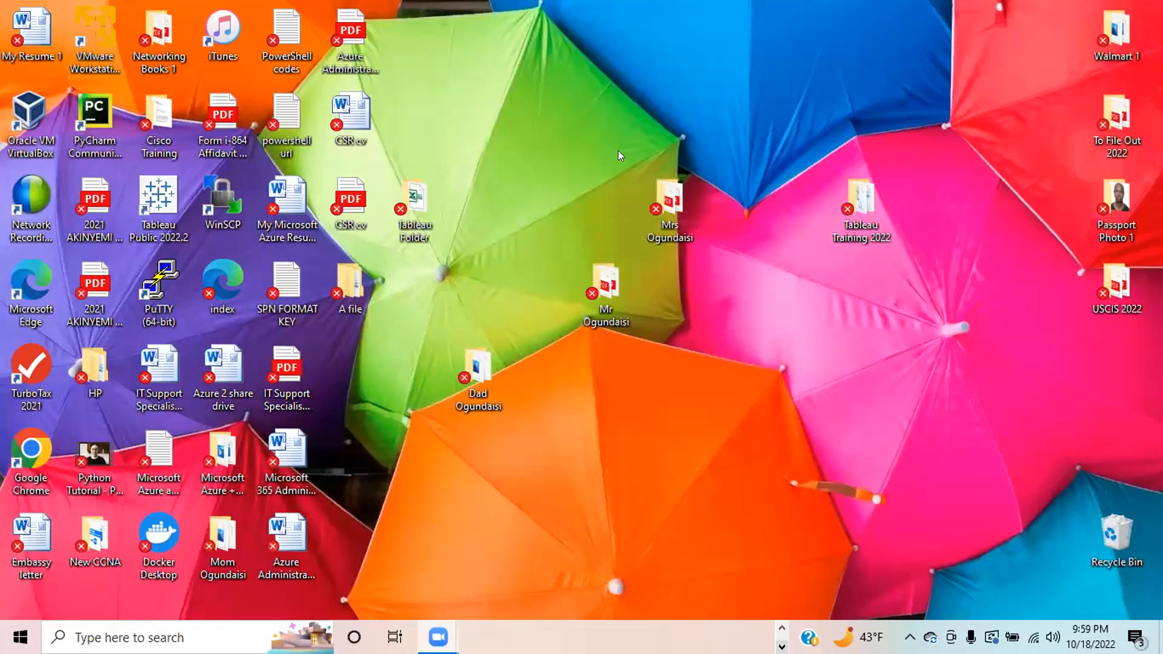
From the desktop, open the Salary data REQUIREMENTS file in the Tableau Training 2022 folder.
{"action": "double_click", "coordinate": [415, 206]}
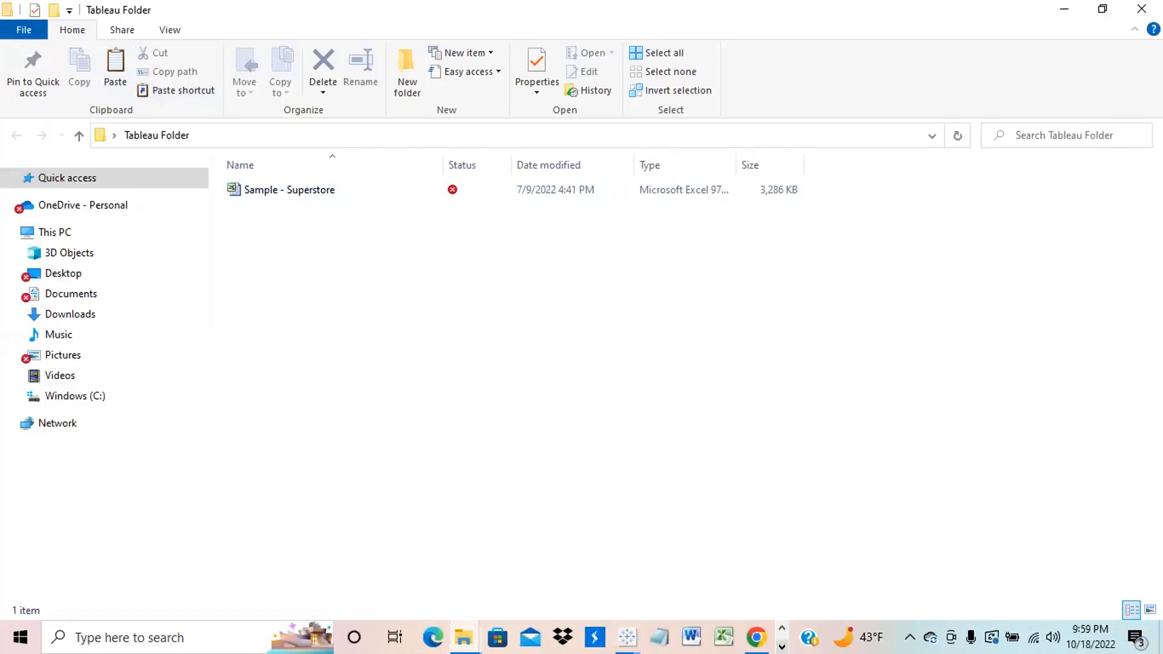
{"action": "left_click", "coordinate": [1142, 9]}
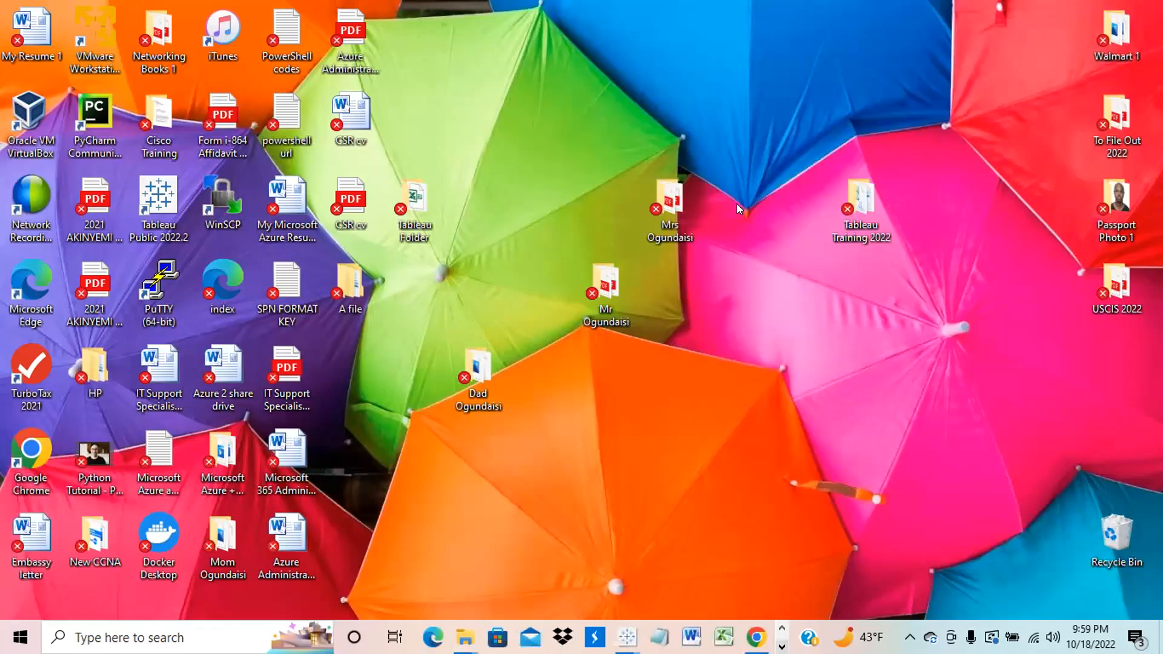
{"action": "double_click", "coordinate": [862, 206]}
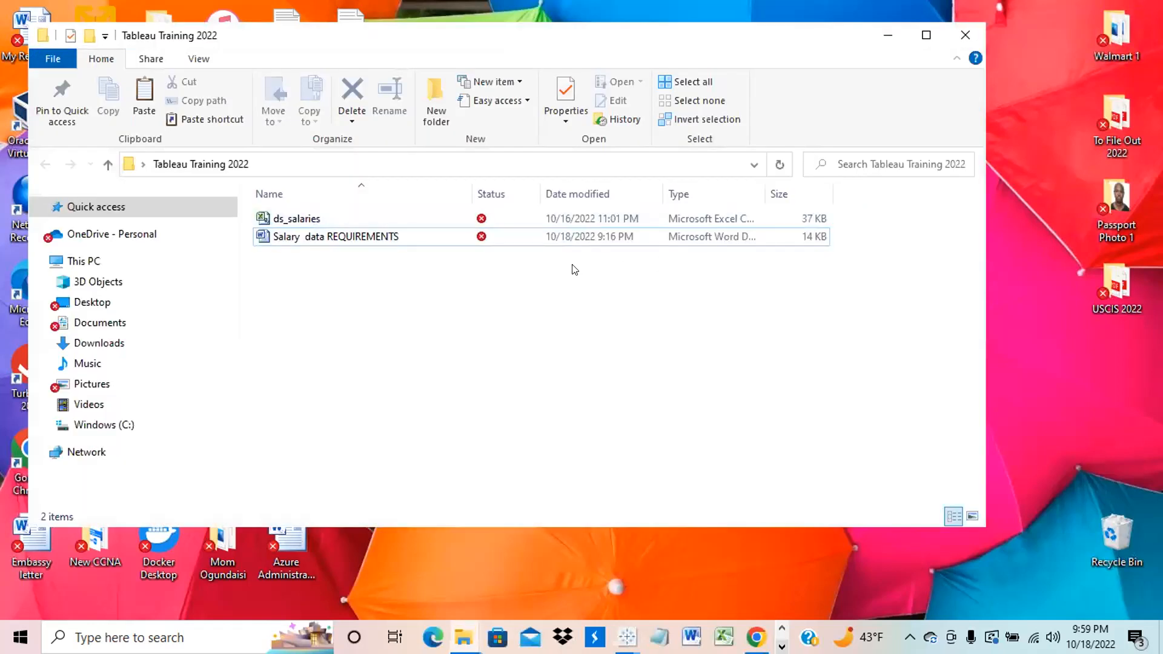
{"action": "double_click", "coordinate": [465, 236]}
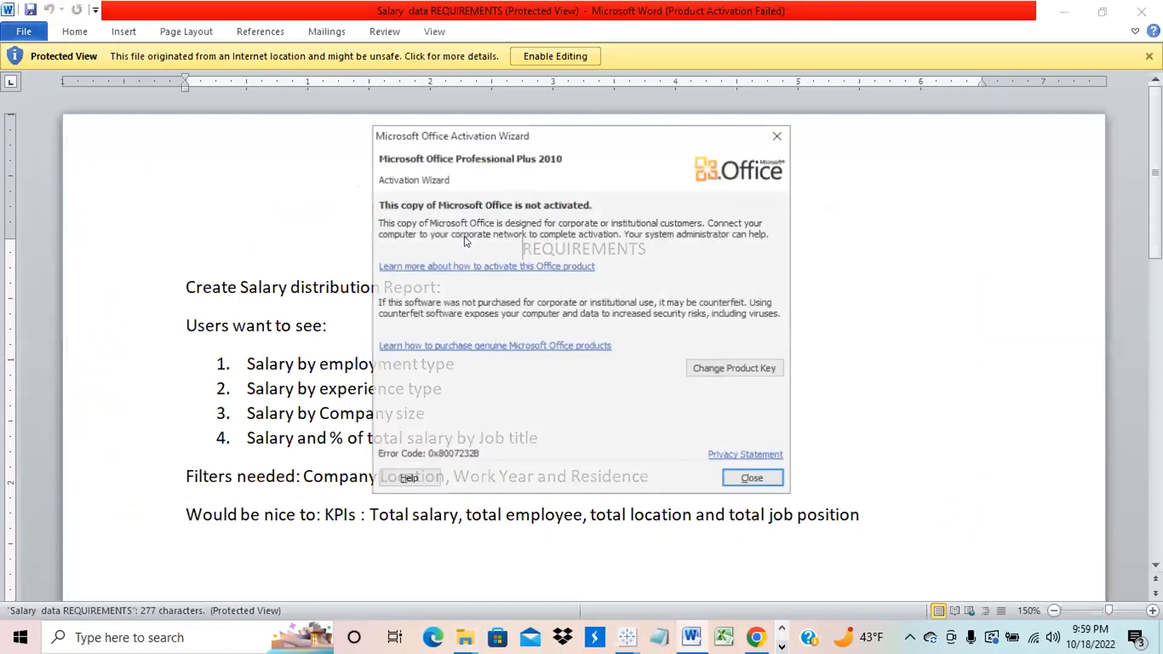
Dismiss the Office activation notice and read the four salary breakdowns, three filters and optional KPI totals.
{"action": "left_click", "coordinate": [729, 477]}
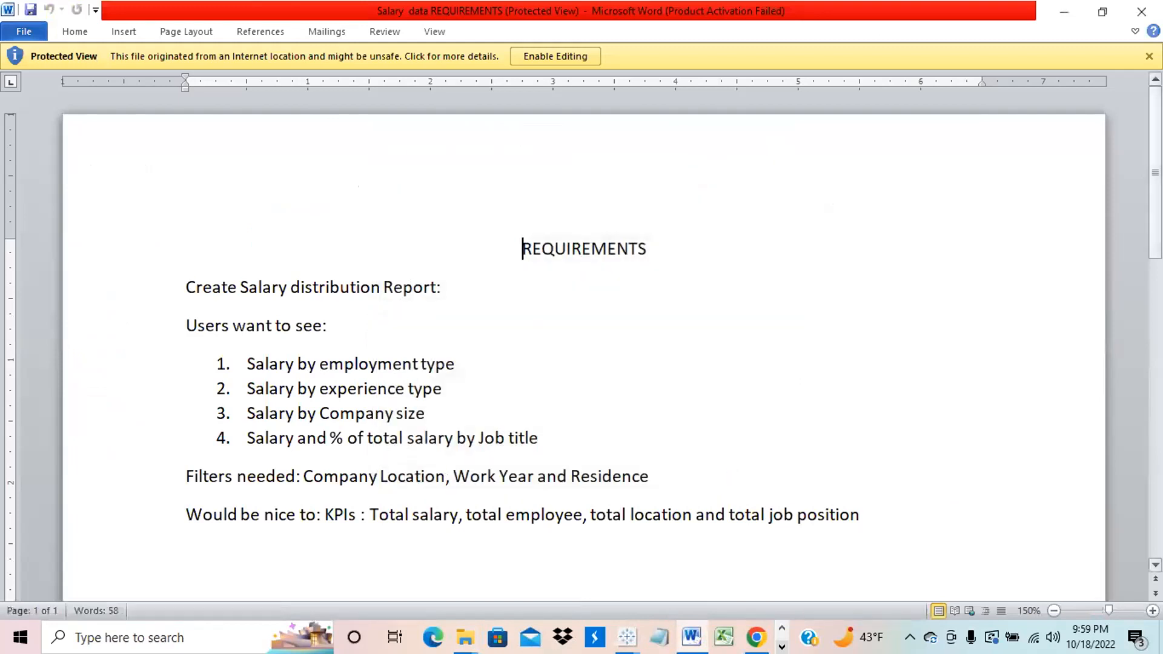
{"action": "scroll", "coordinate": [730, 476], "scroll_direction": "down", "scroll_amount": 1}
{"action": "scroll", "coordinate": [584, 340], "scroll_direction": "down", "scroll_amount": 2}
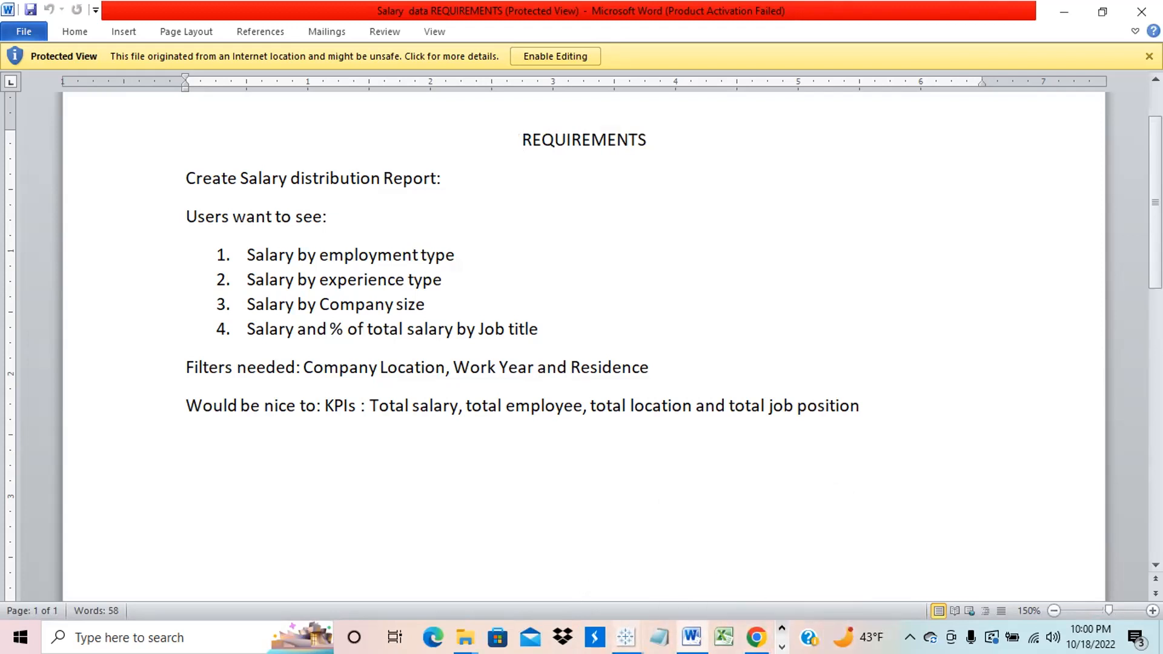
{"action": "mouse_move", "coordinate": [627, 637]}
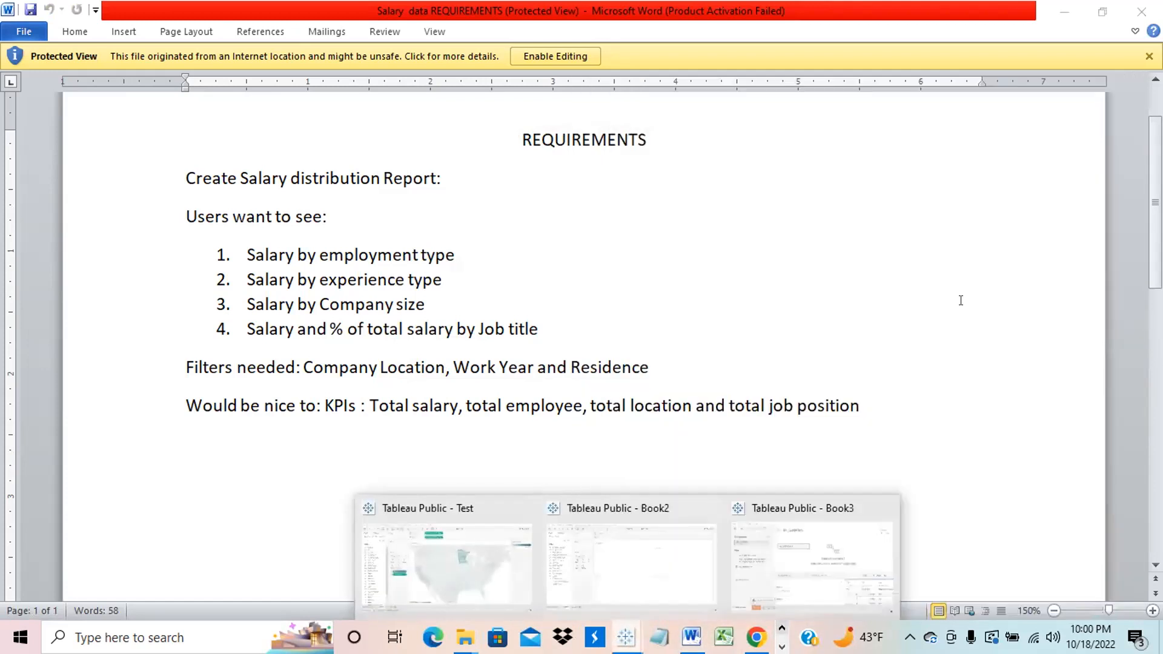
Bring Book2's empty Sheet 1 back to the front and close the Book3 workbook window.
{"action": "left_click", "coordinate": [684, 543]}
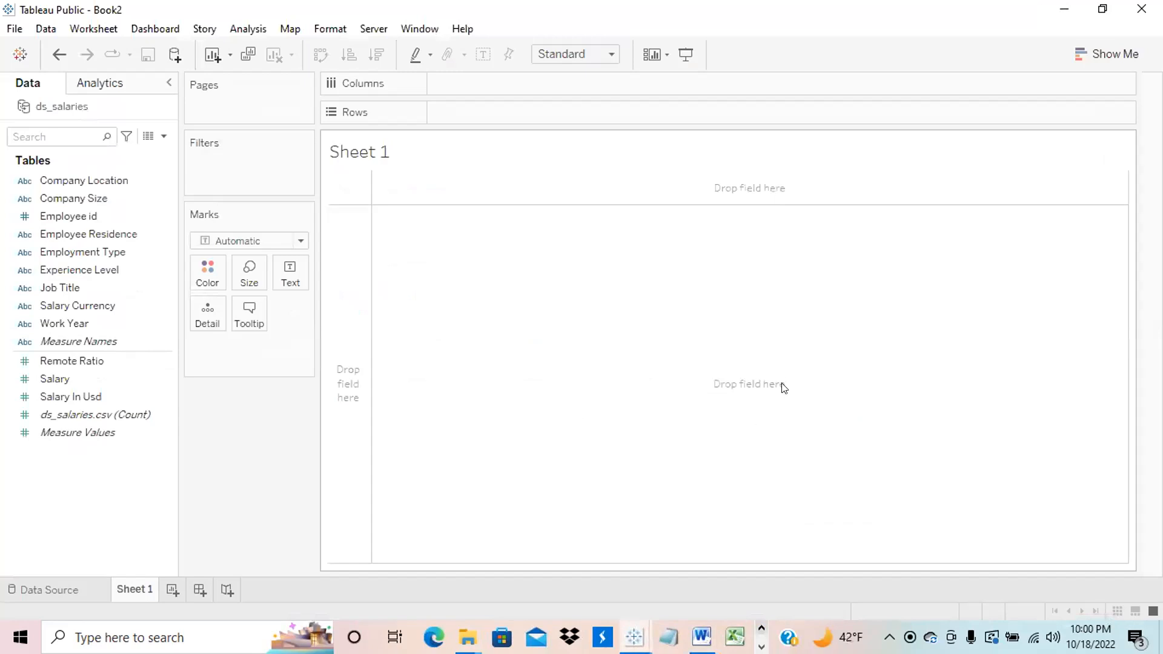
{"action": "mouse_move", "coordinate": [626, 637]}
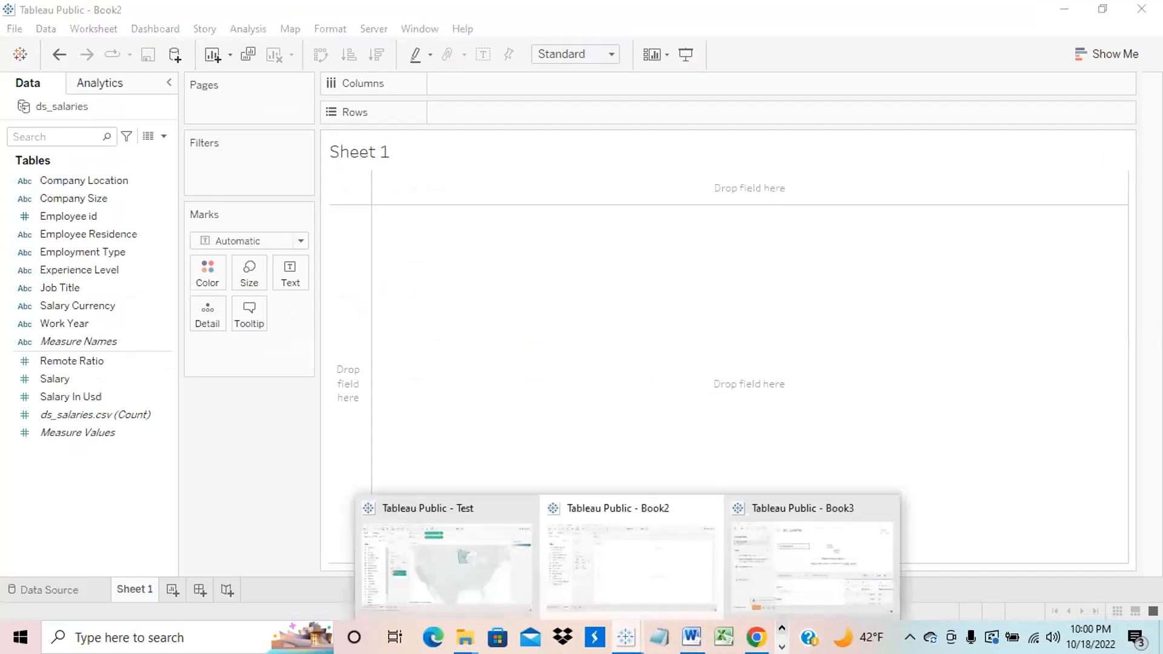
{"action": "left_click", "coordinate": [752, 578]}
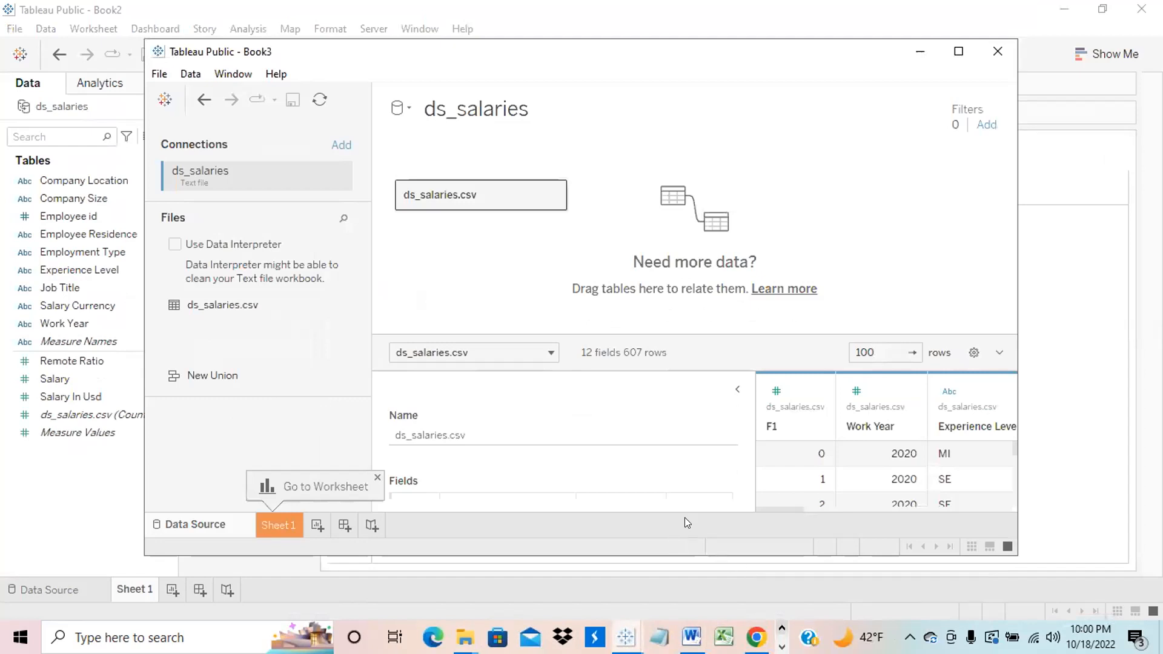
{"action": "left_click", "coordinate": [999, 47]}
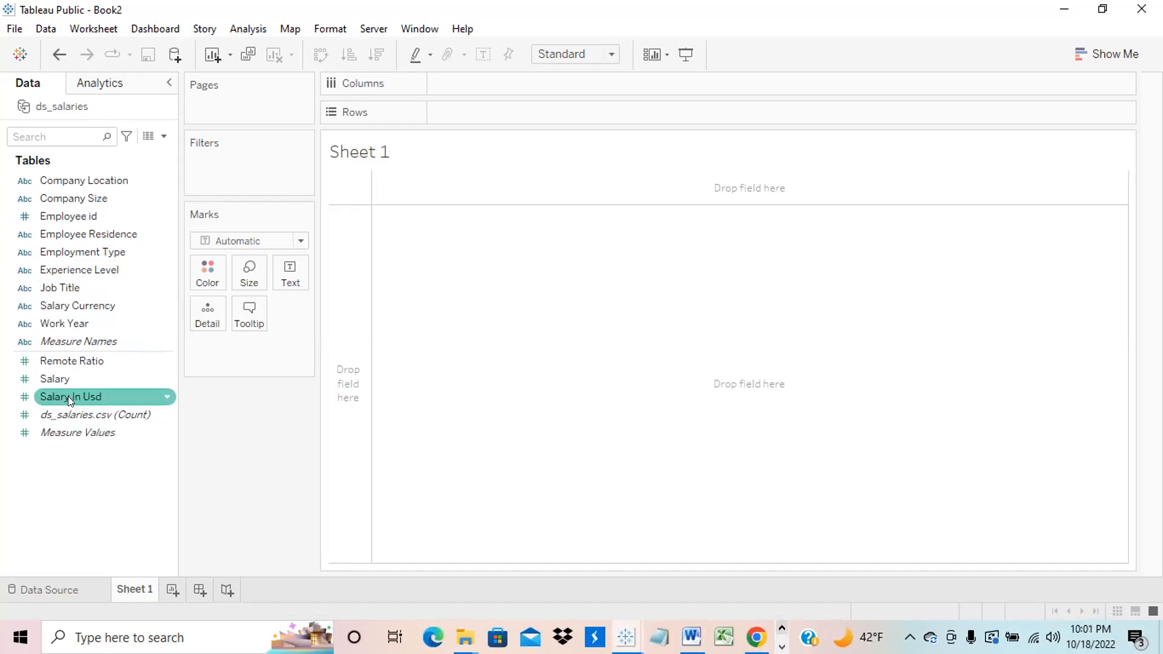
Put SUM(Salary In Usd) on the Text card so Sheet 1 shows 68,164,807.
{"action": "left_click_drag", "start_coordinate": [68, 396], "coordinate": [254, 266]}
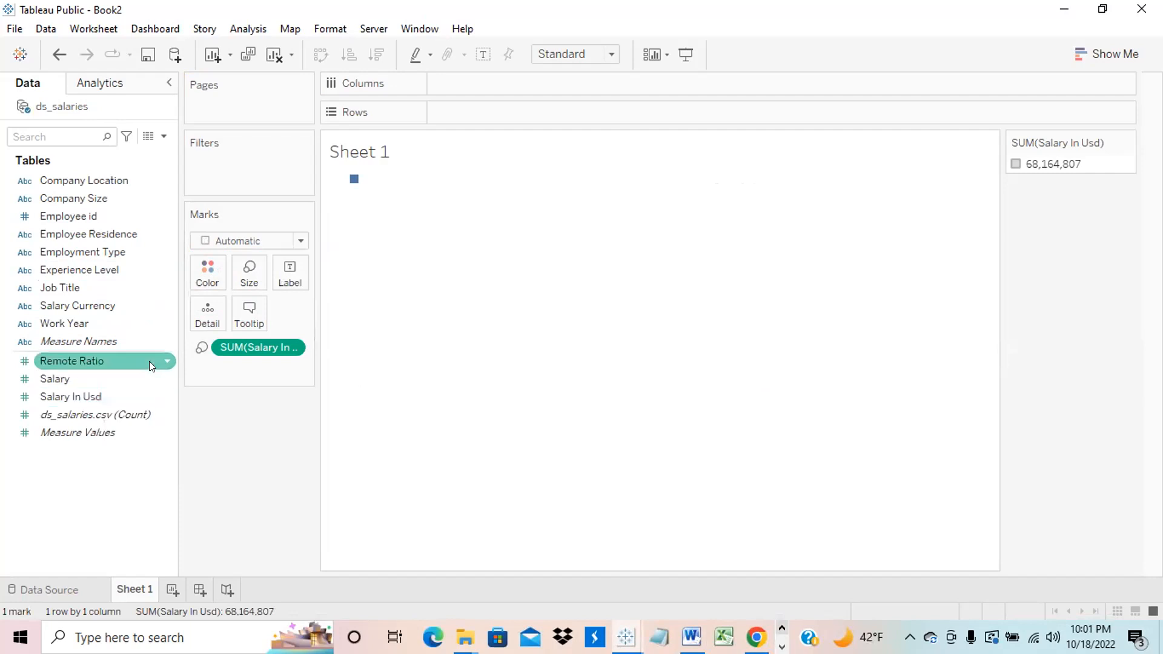
{"action": "left_click_drag", "start_coordinate": [290, 343], "coordinate": [290, 273]}
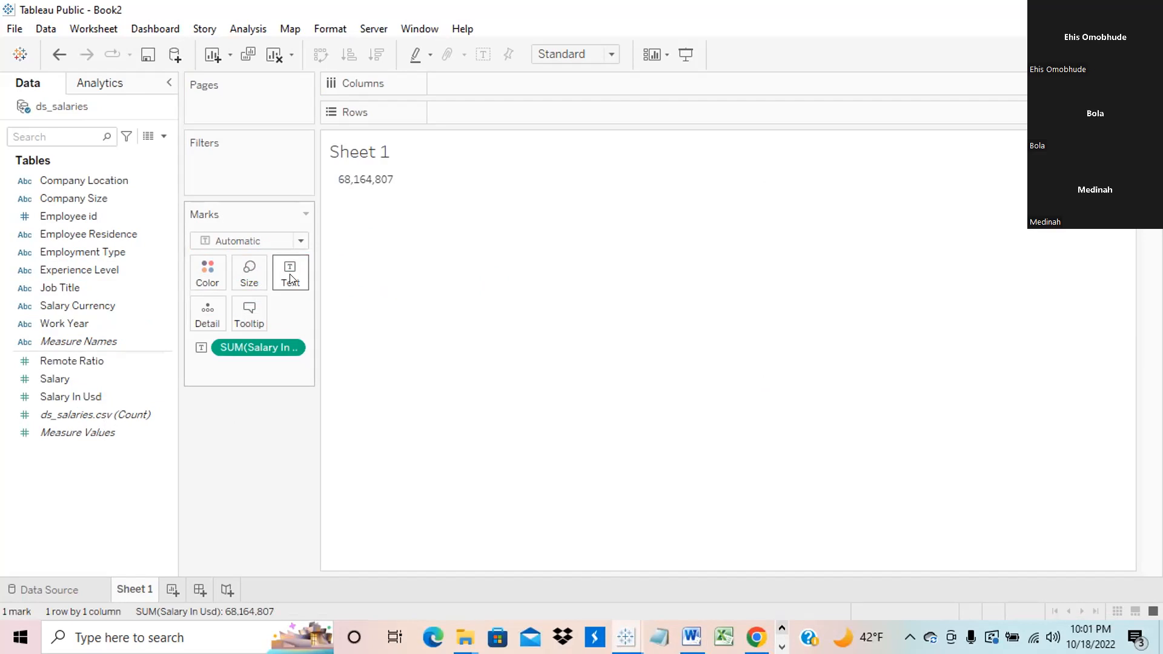